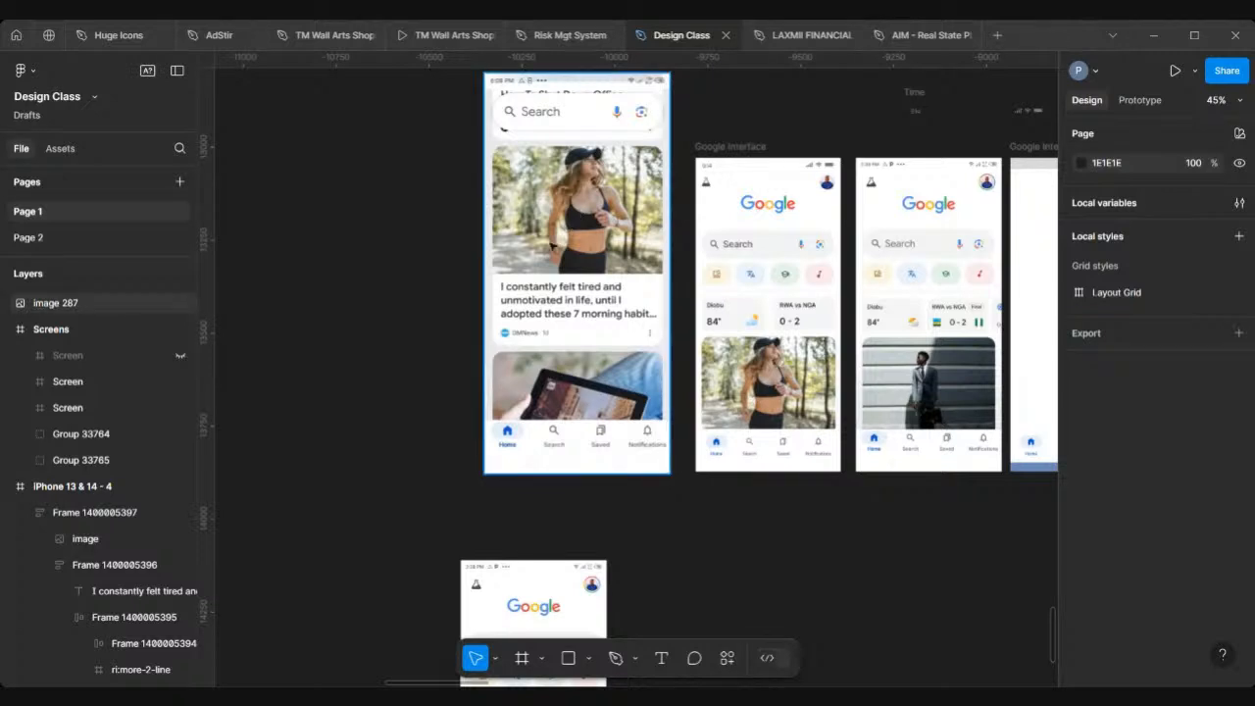
# Step: Examine the Google interface mobile screens and the blank frame's navigation bar on the canvas
pyautogui.scroll(3, 552, 245)
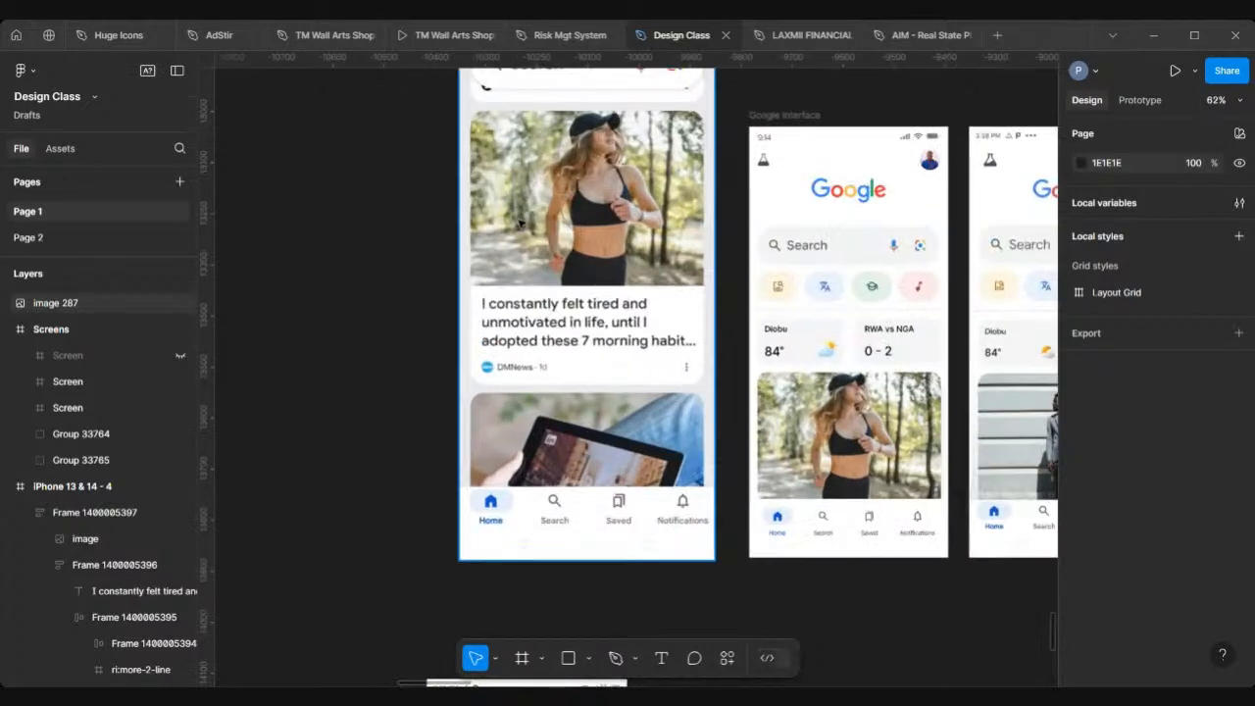
pyautogui.scroll(-3, 519, 223)
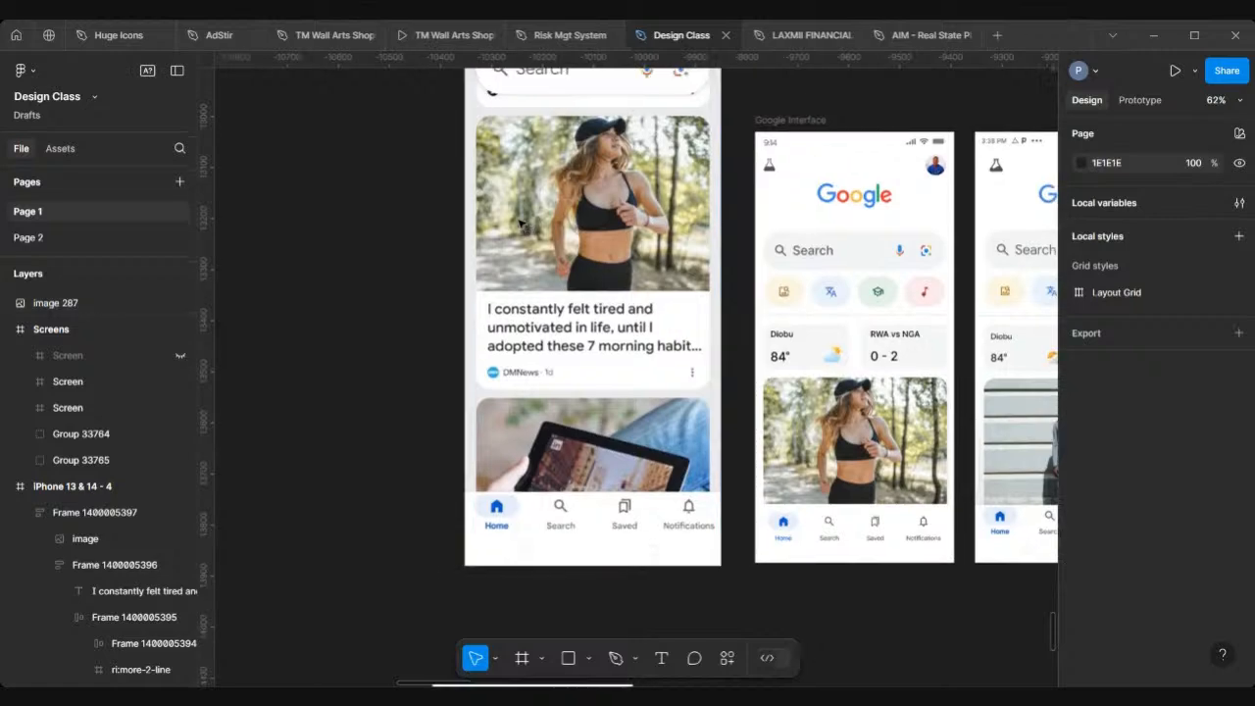
pyautogui.hscroll(5, 520, 223)
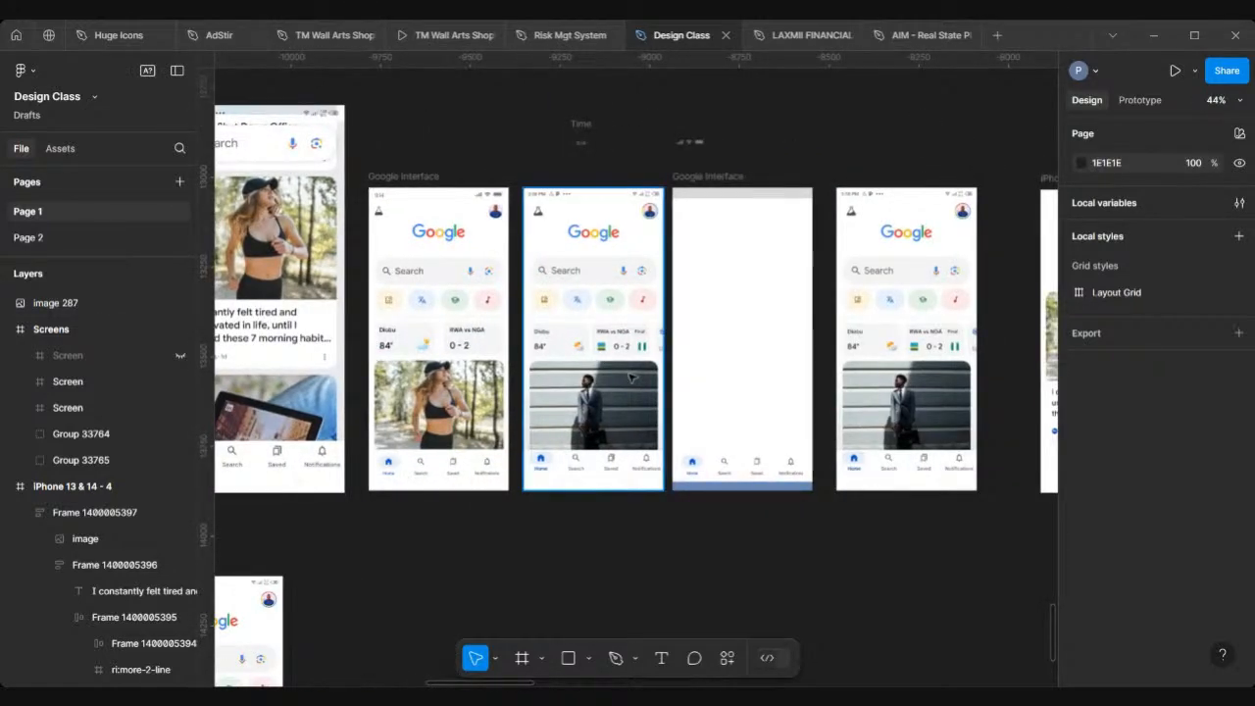
pyautogui.scroll(2, 632, 378)
pyautogui.scroll(5, 632, 377)
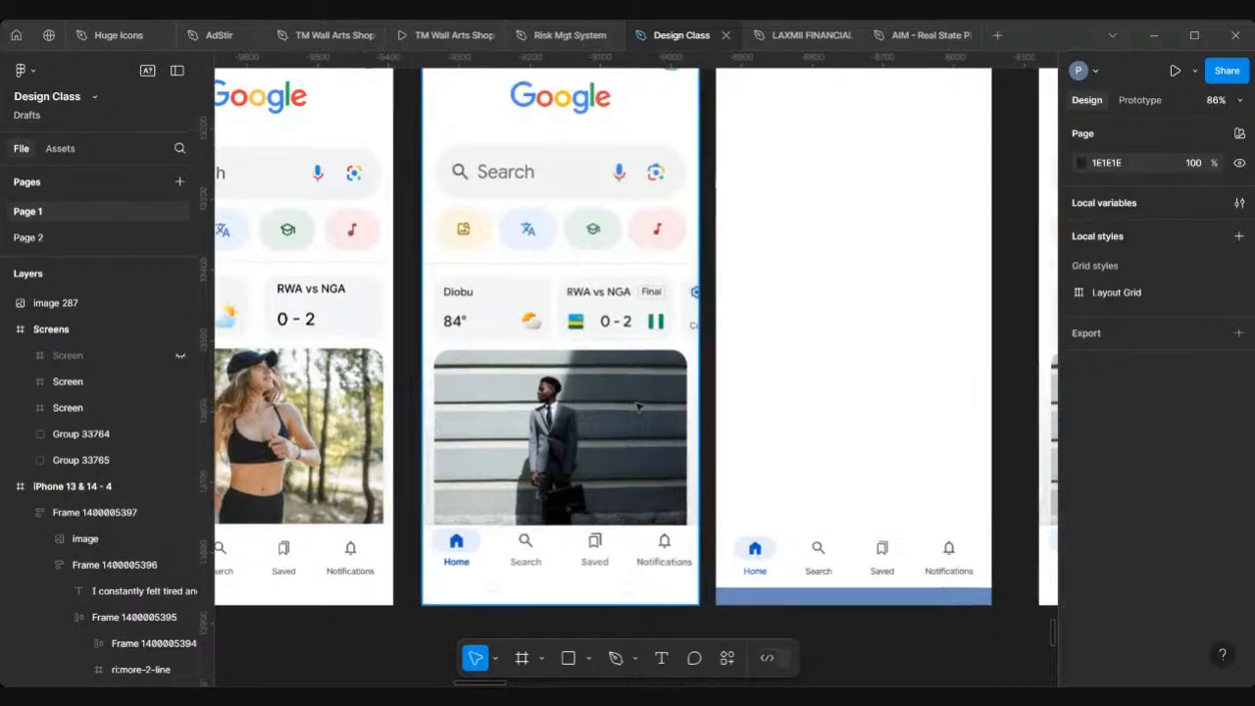
pyautogui.scroll(-3, 557, 371)
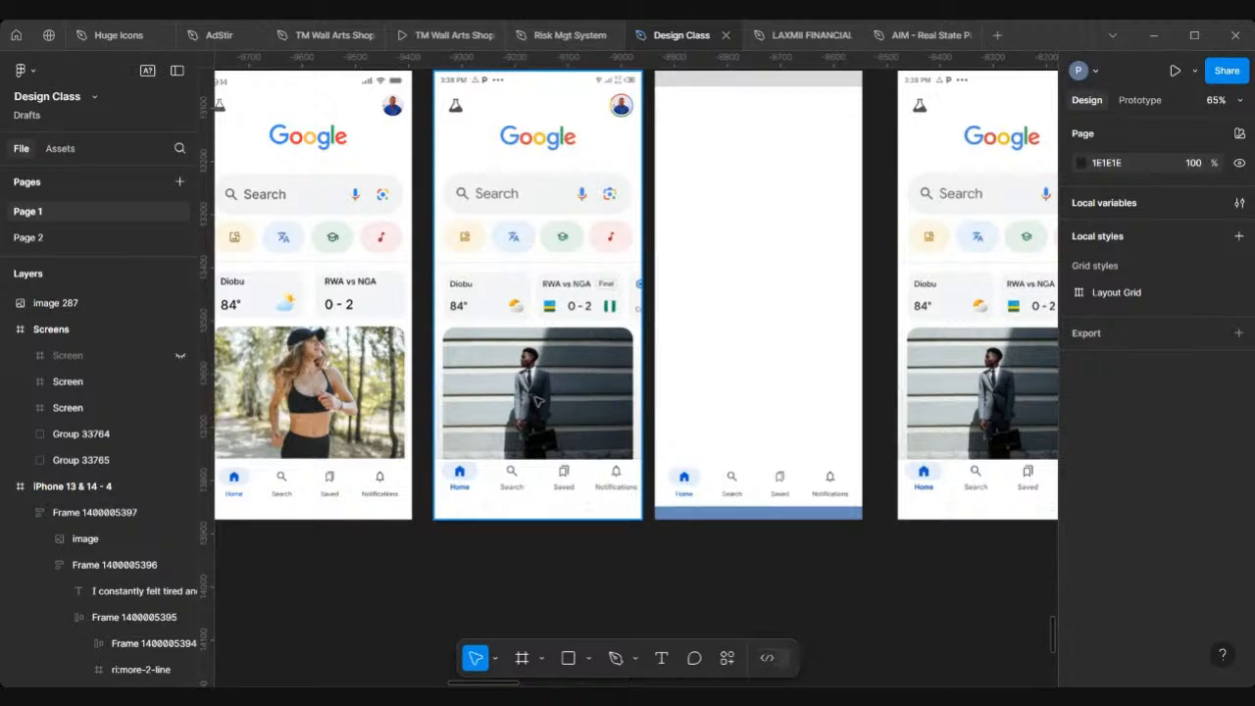
pyautogui.hscroll(5, 712, 478)
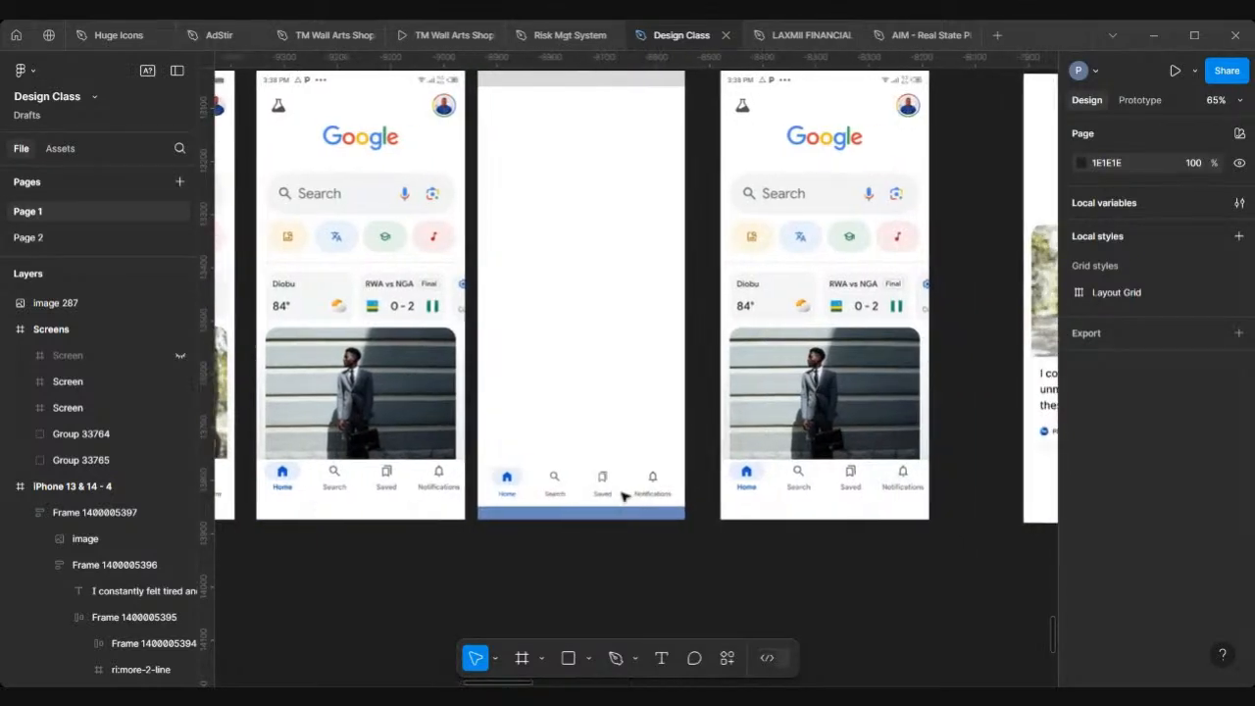
pyautogui.scroll(5, 624, 496)
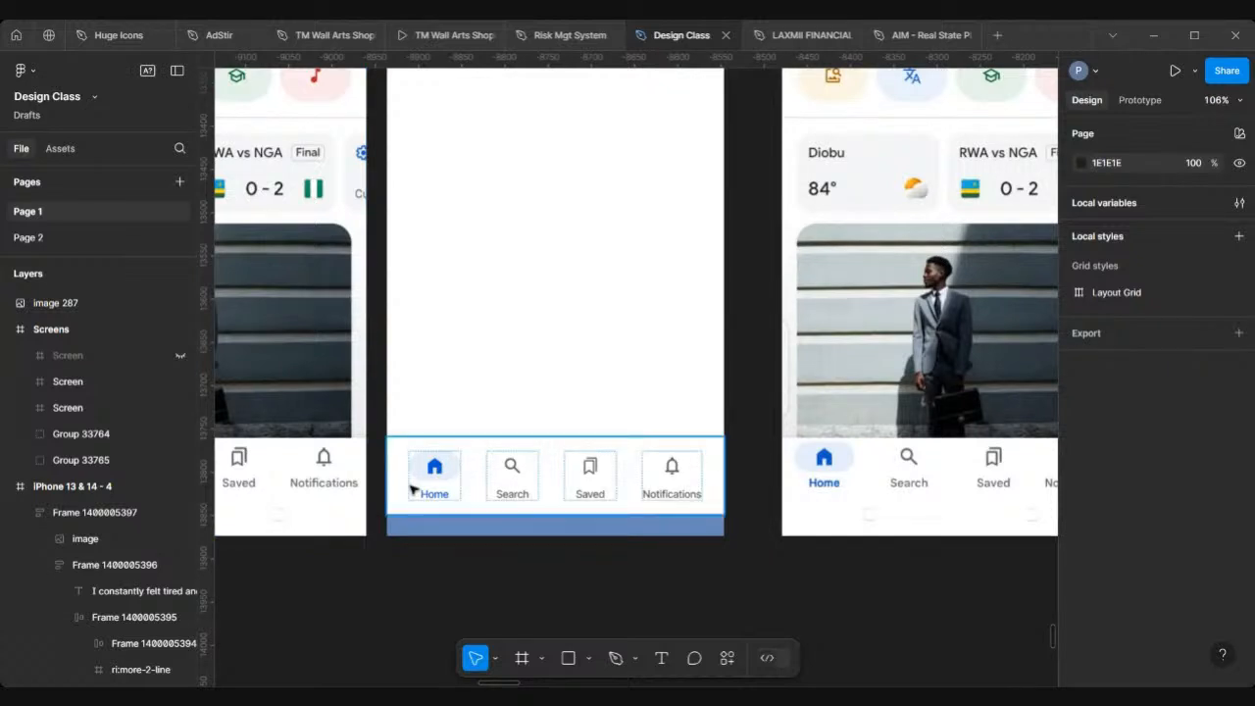
pyautogui.scroll(3, 412, 488)
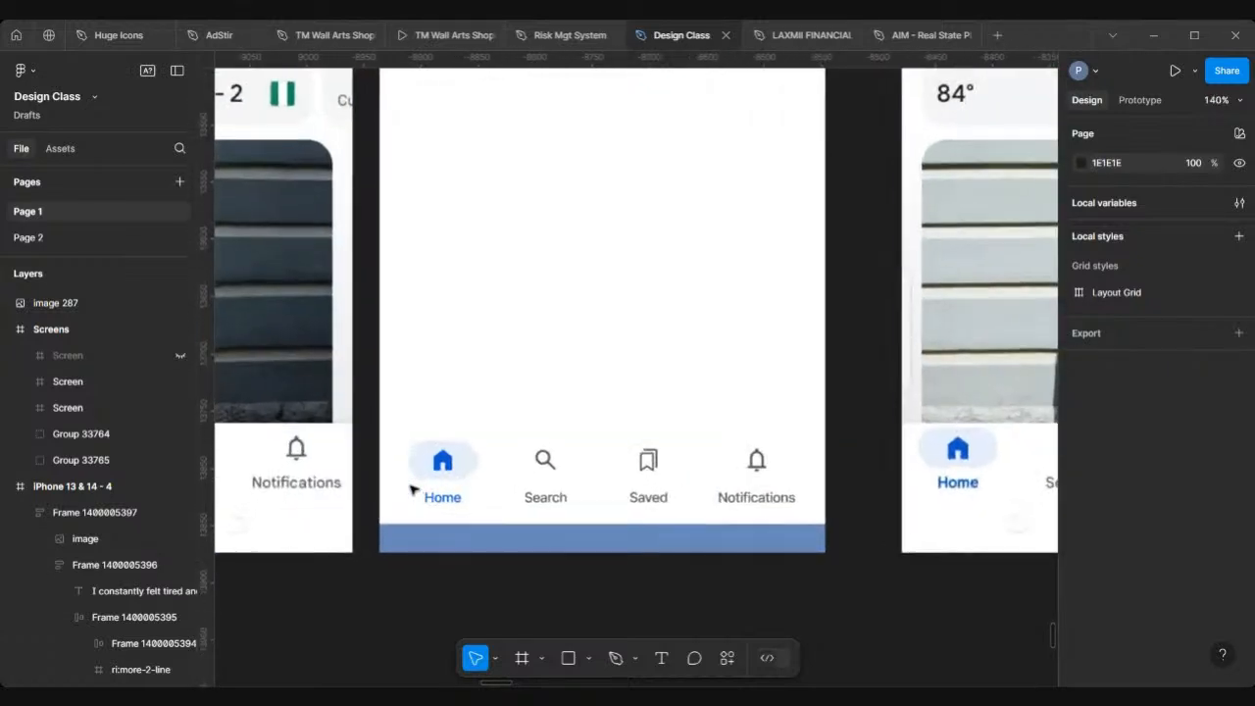
# Step: Select the blank Google Interface frame and show its 4-column layout grid
pyautogui.click(542, 464)
pyautogui.scroll(-10, 542, 464)
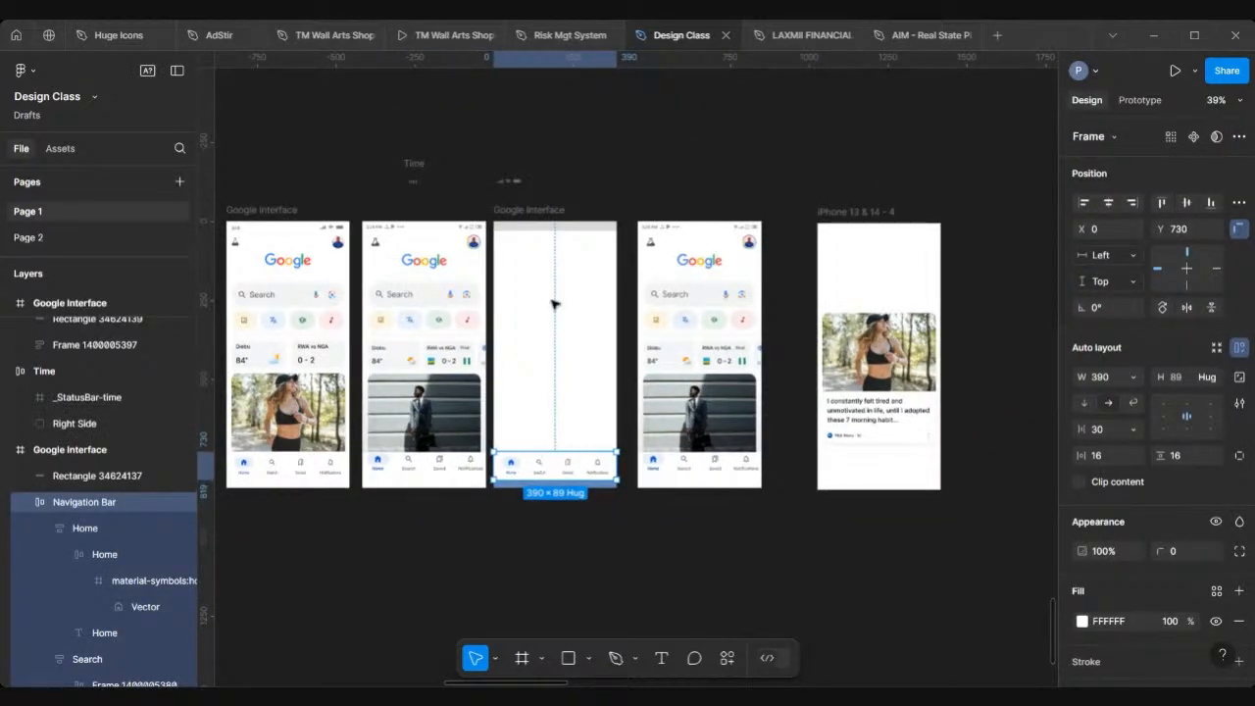
pyautogui.scroll(4, 555, 225)
pyautogui.click(482, 214)
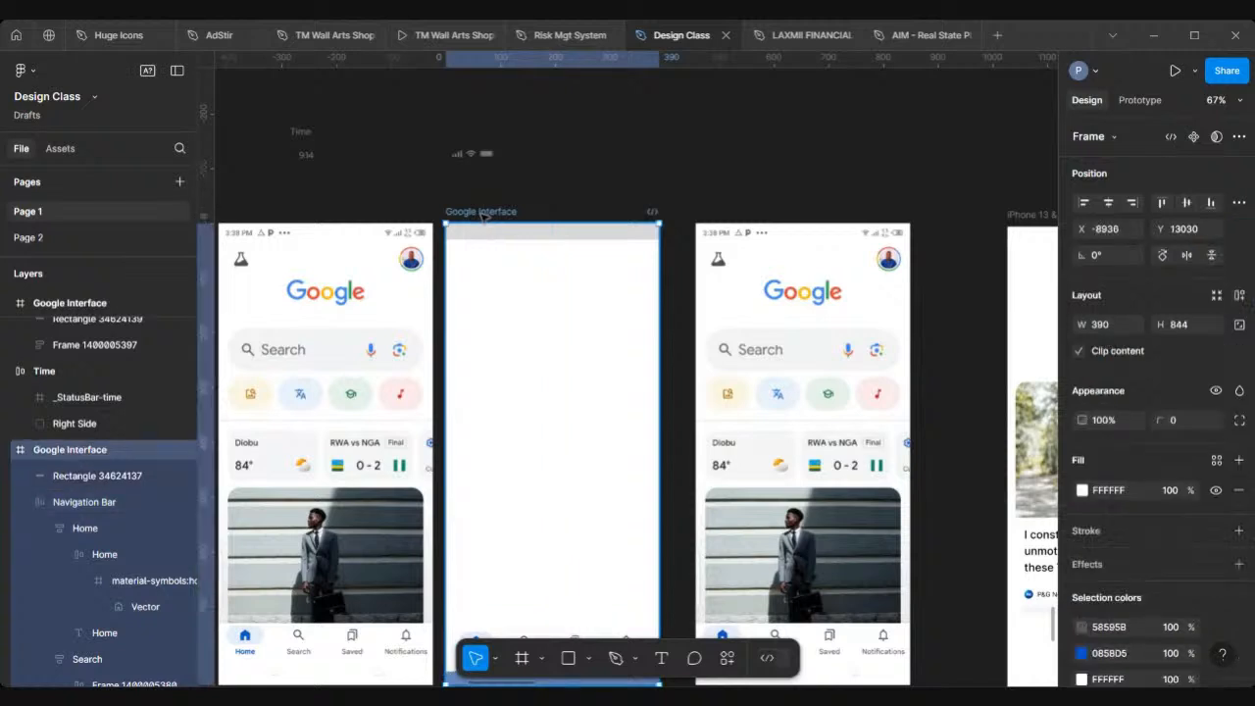
pyautogui.scroll(-4, 1144, 634)
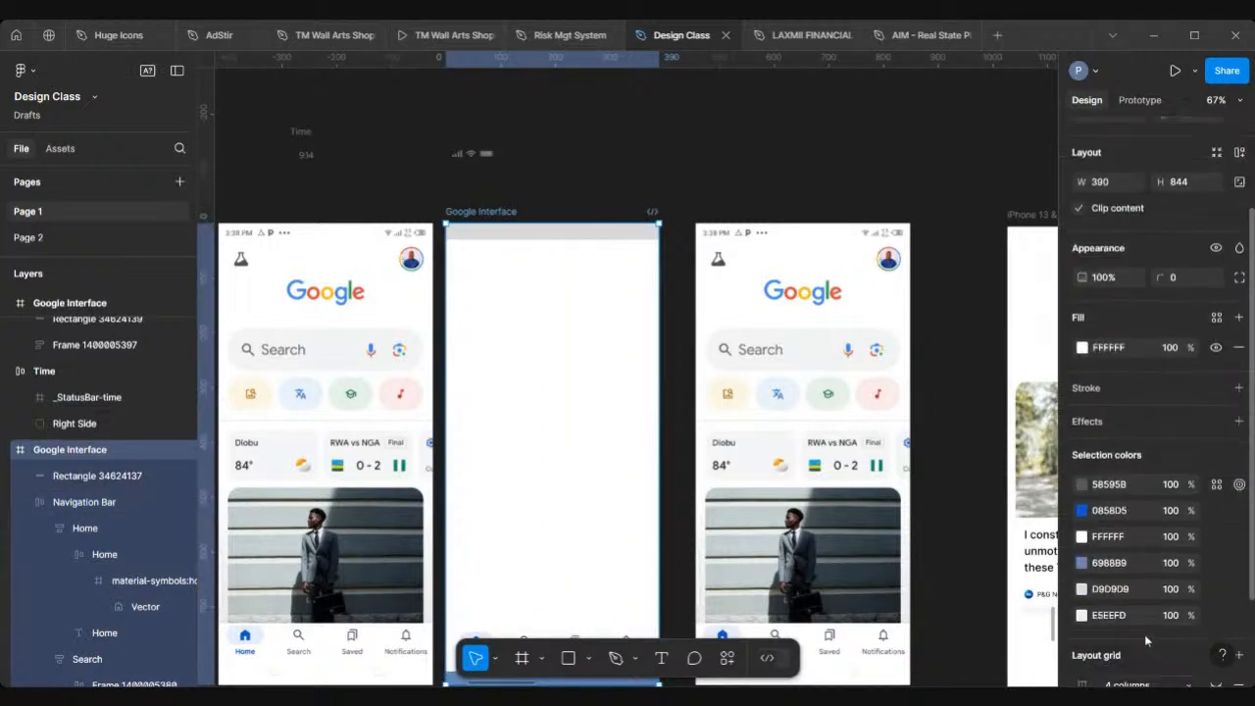
pyautogui.scroll(-2, 1143, 634)
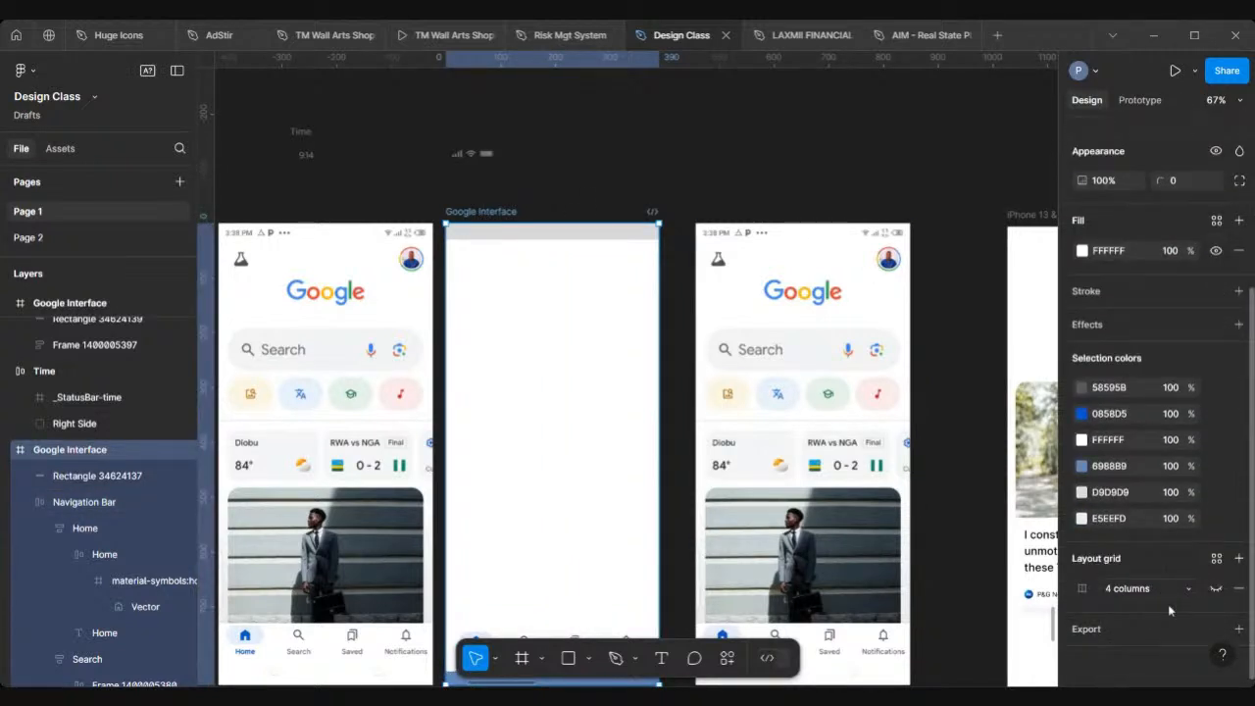
pyautogui.click(1215, 588)
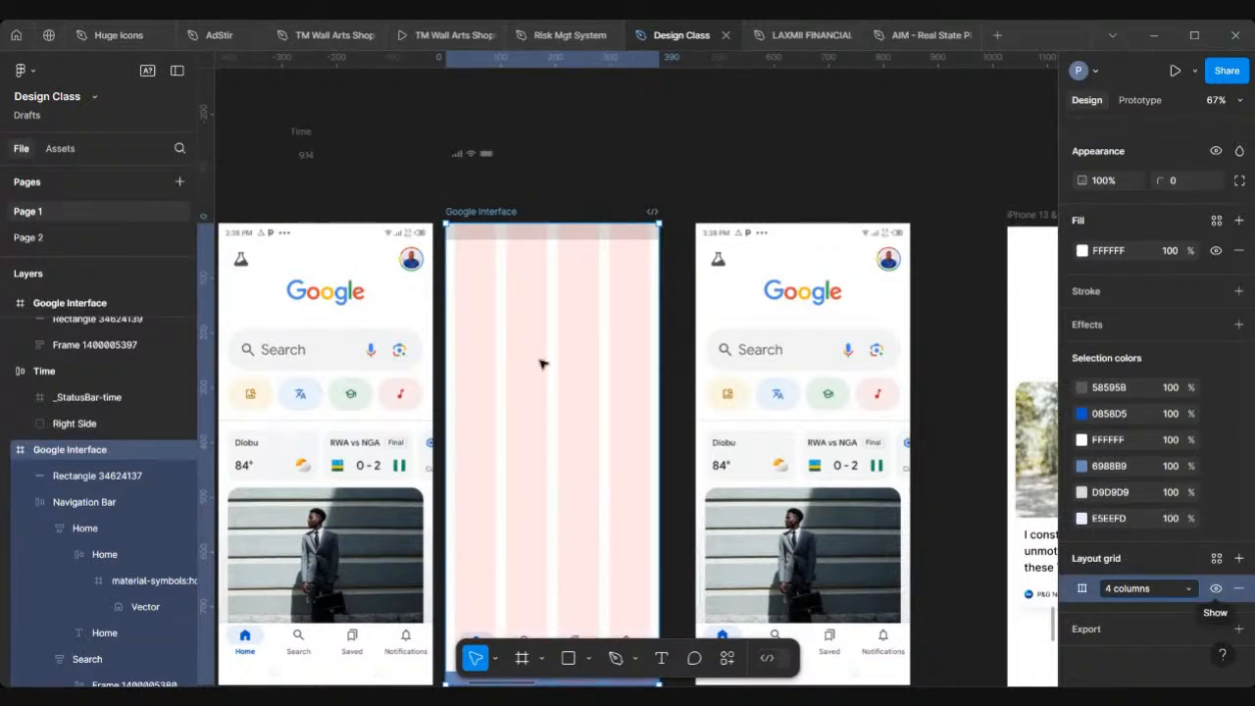
# Step: Examine the blank frame's column grid beside the other Google screens
pyautogui.scroll(-2, 540, 361)
pyautogui.hscroll(-2, 540, 361)
pyautogui.keyDown('ctrl'); pyautogui.scroll(-3, 540, 362); pyautogui.keyUp('ctrl')
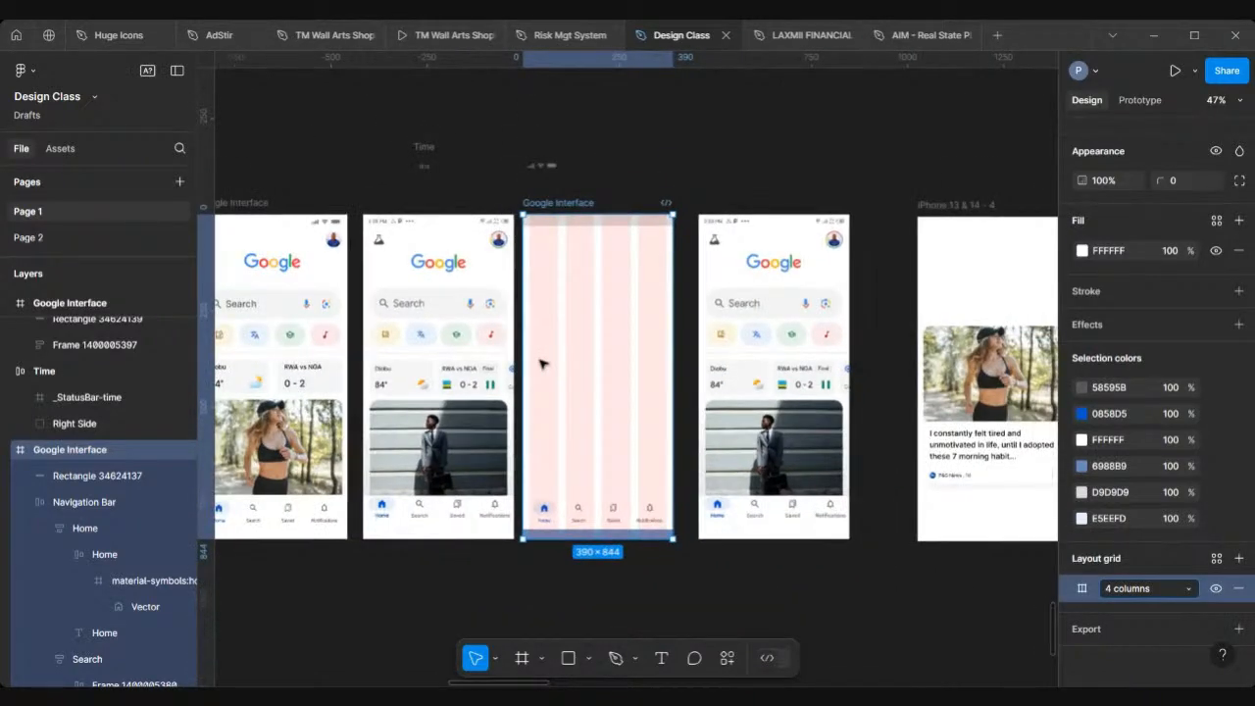
pyautogui.scroll(-1, 540, 362)
pyautogui.hscroll(-1, 540, 362)
pyautogui.keyDown('ctrl'); pyautogui.scroll(3, 488, 353); pyautogui.keyUp('ctrl')
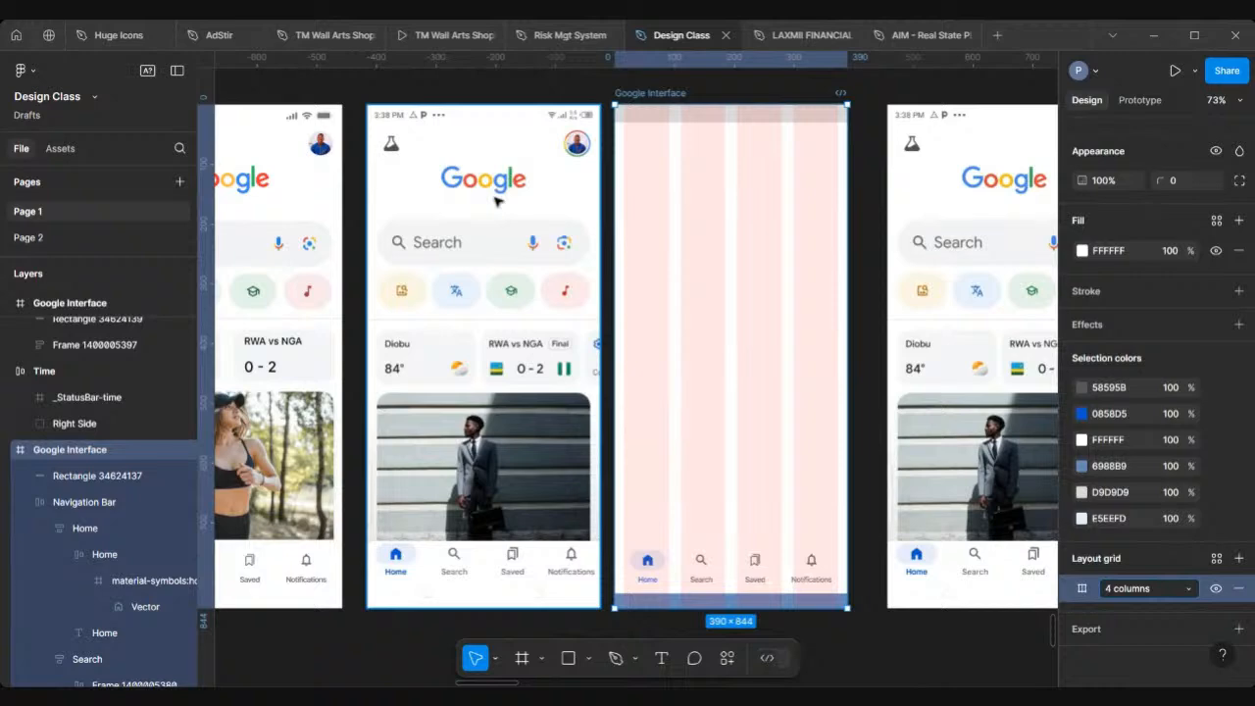
pyautogui.keyDown('ctrl'); pyautogui.scroll(-3, 497, 201); pyautogui.keyUp('ctrl')
pyautogui.hscroll(-2, 497, 201)
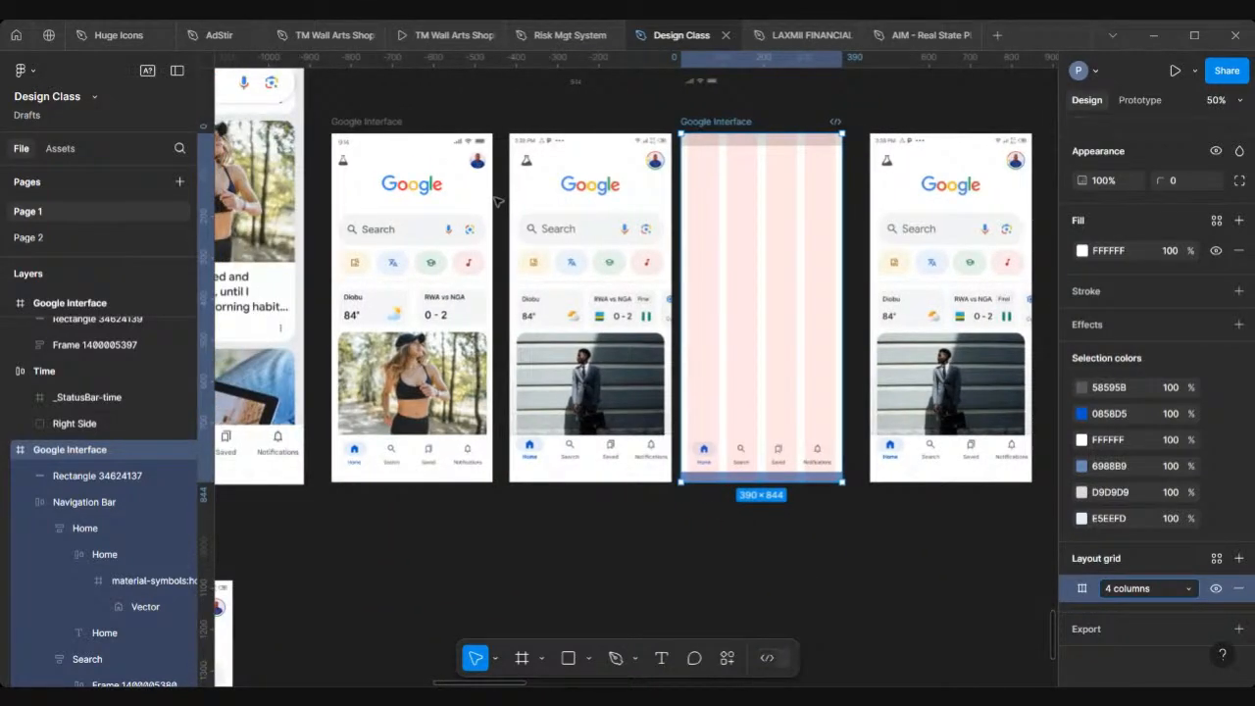
pyautogui.scroll(3, 617, 246)
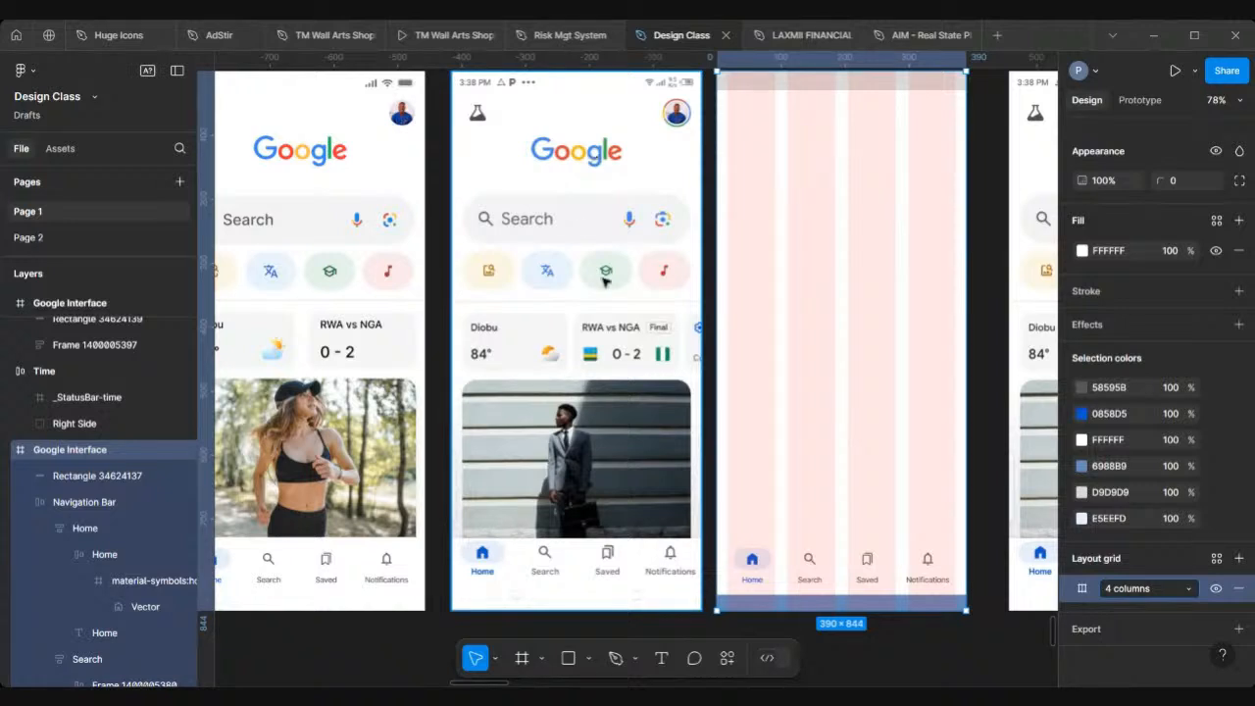
pyautogui.scroll(-1, 603, 281)
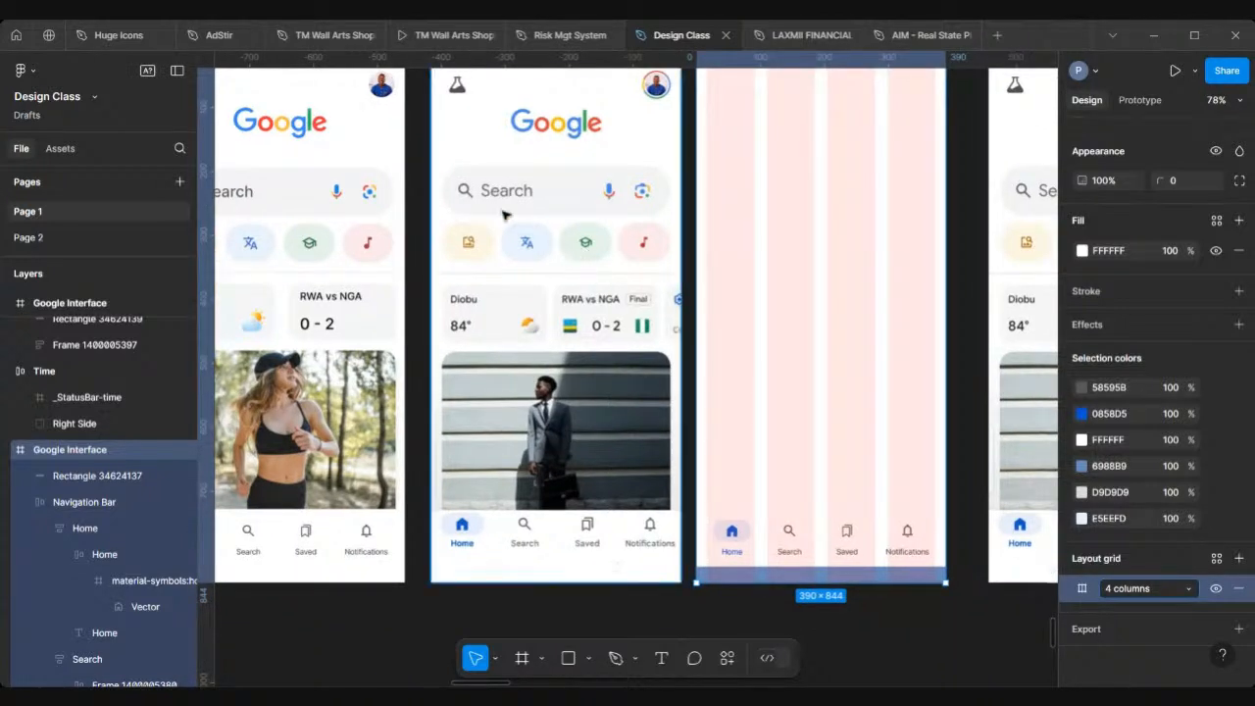
pyautogui.scroll(-5, 557, 134)
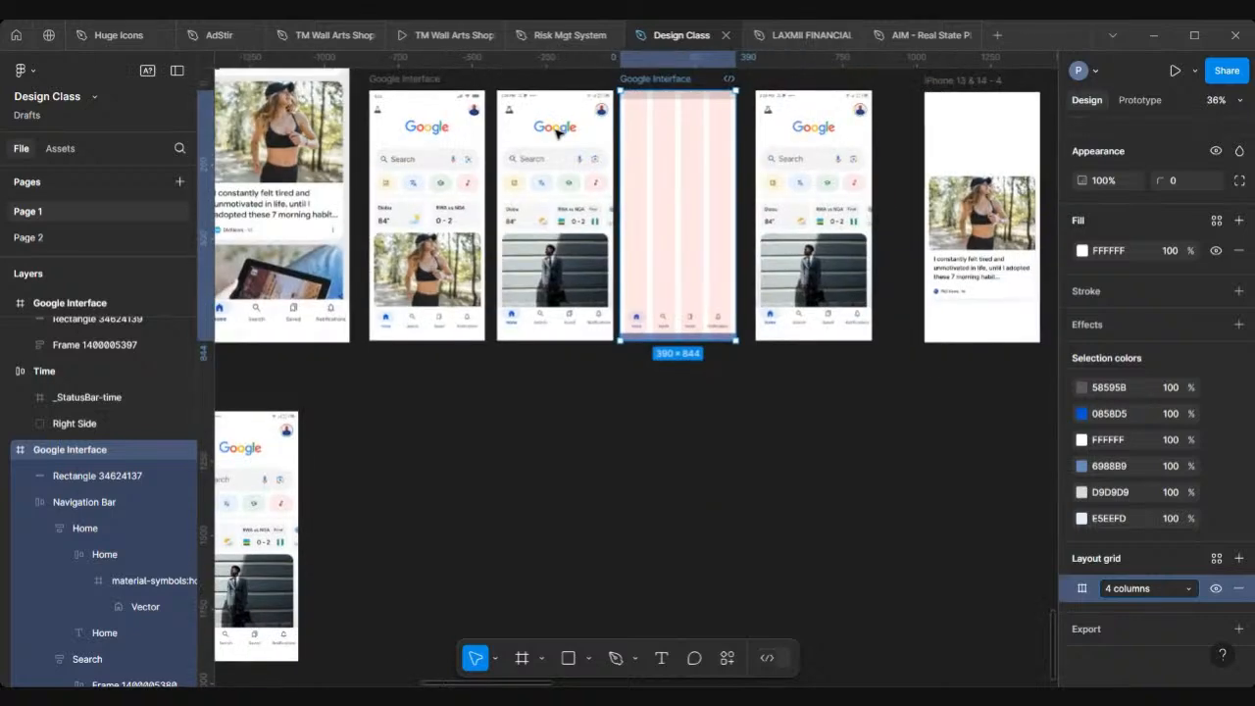
# Step: Deselect everything and launch the Iconify plugin from the canvas plugins list
pyautogui.click(560, 411)
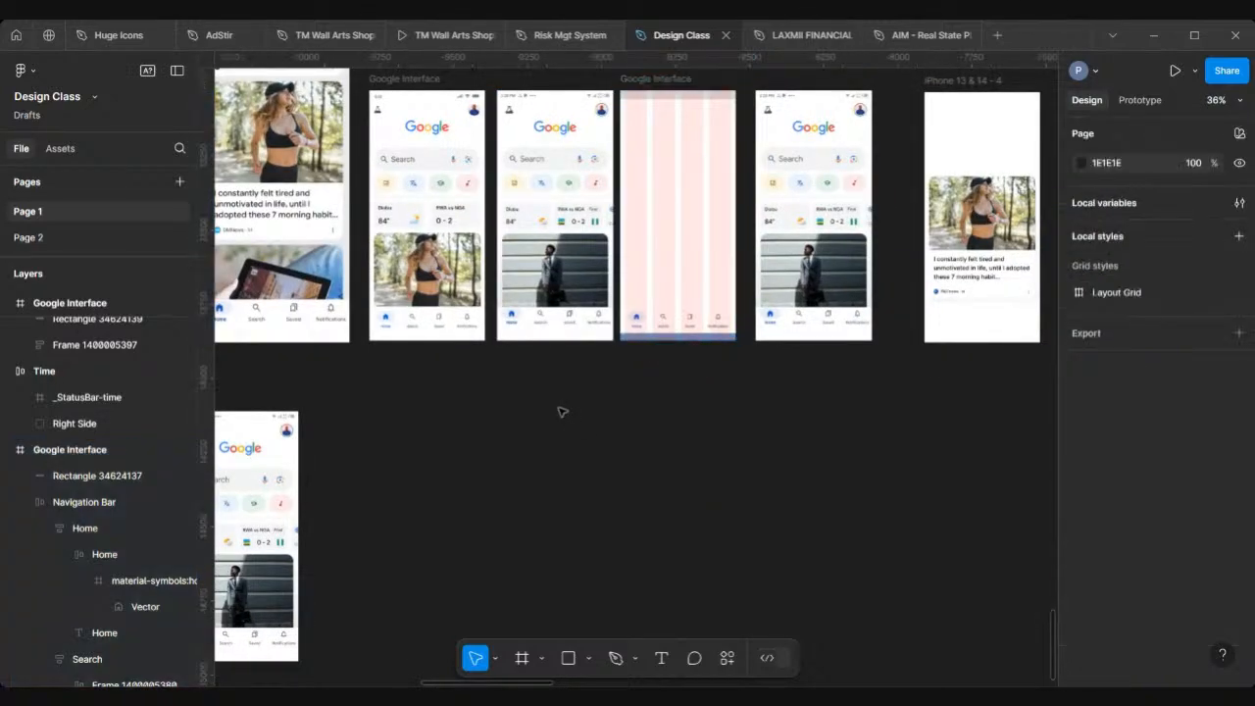
pyautogui.scroll(1, 560, 412)
pyautogui.rightClick(559, 412)
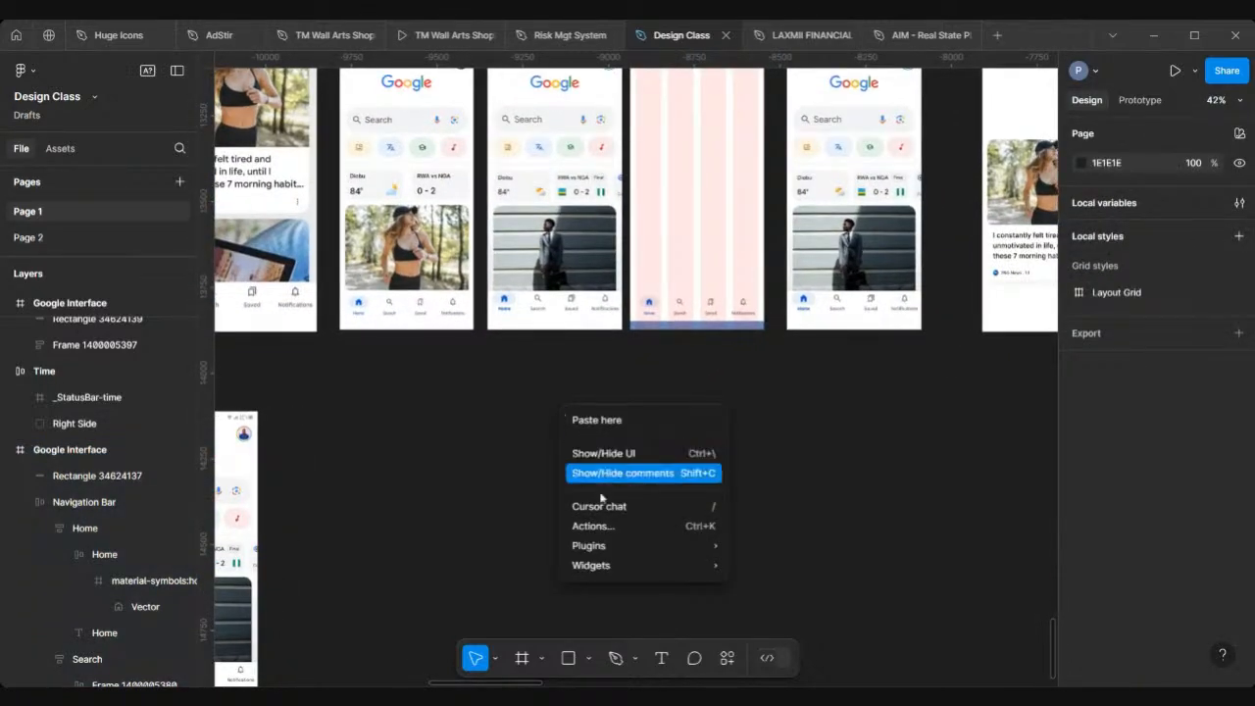
pyautogui.moveTo(608, 547)
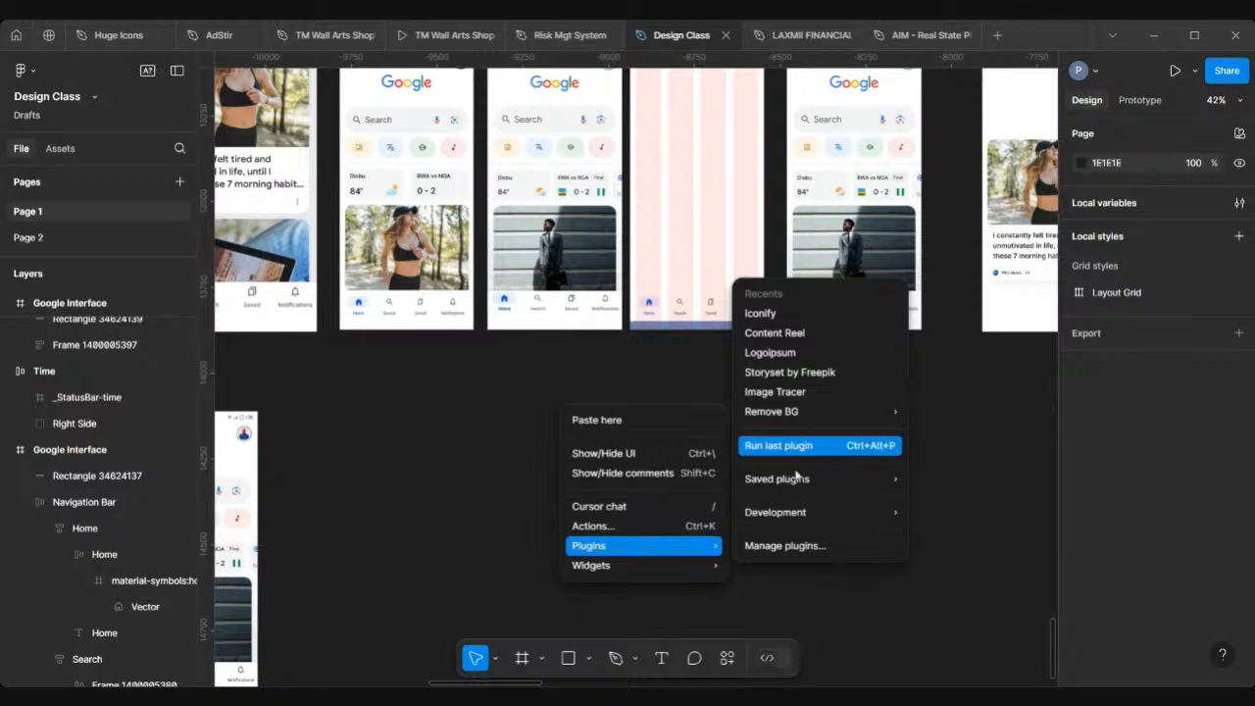
pyautogui.click(794, 547)
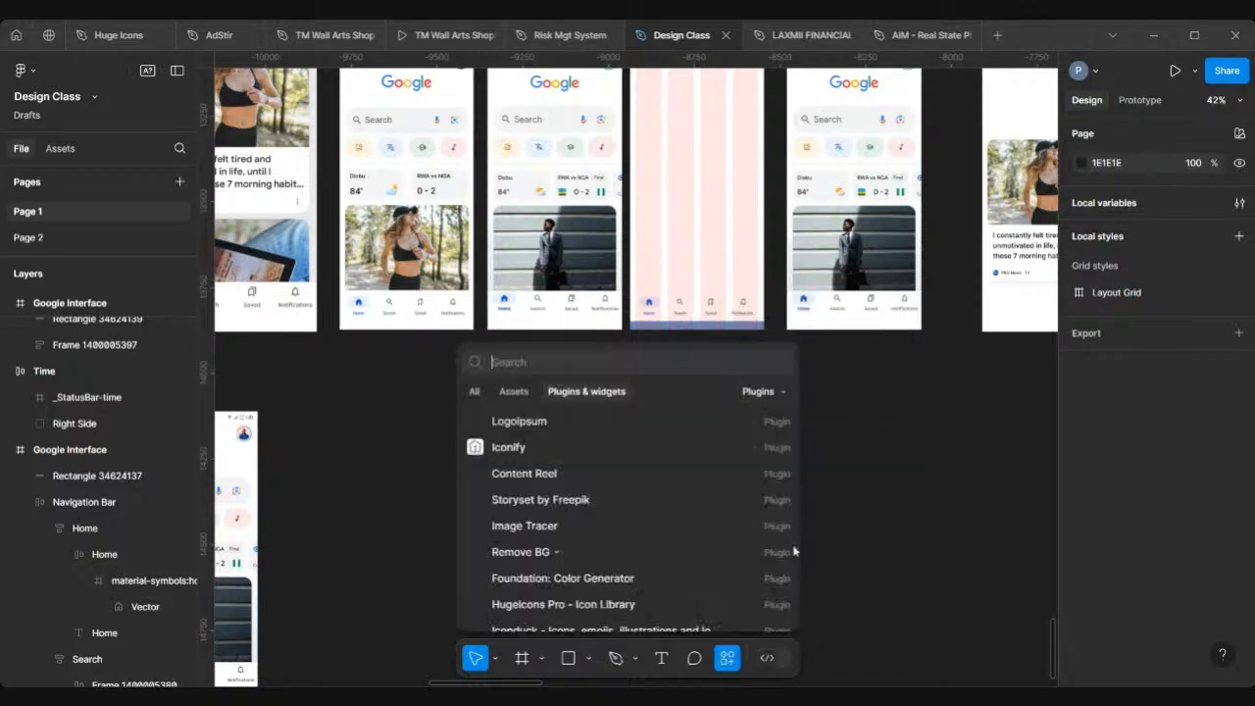
pyautogui.click(562, 429)
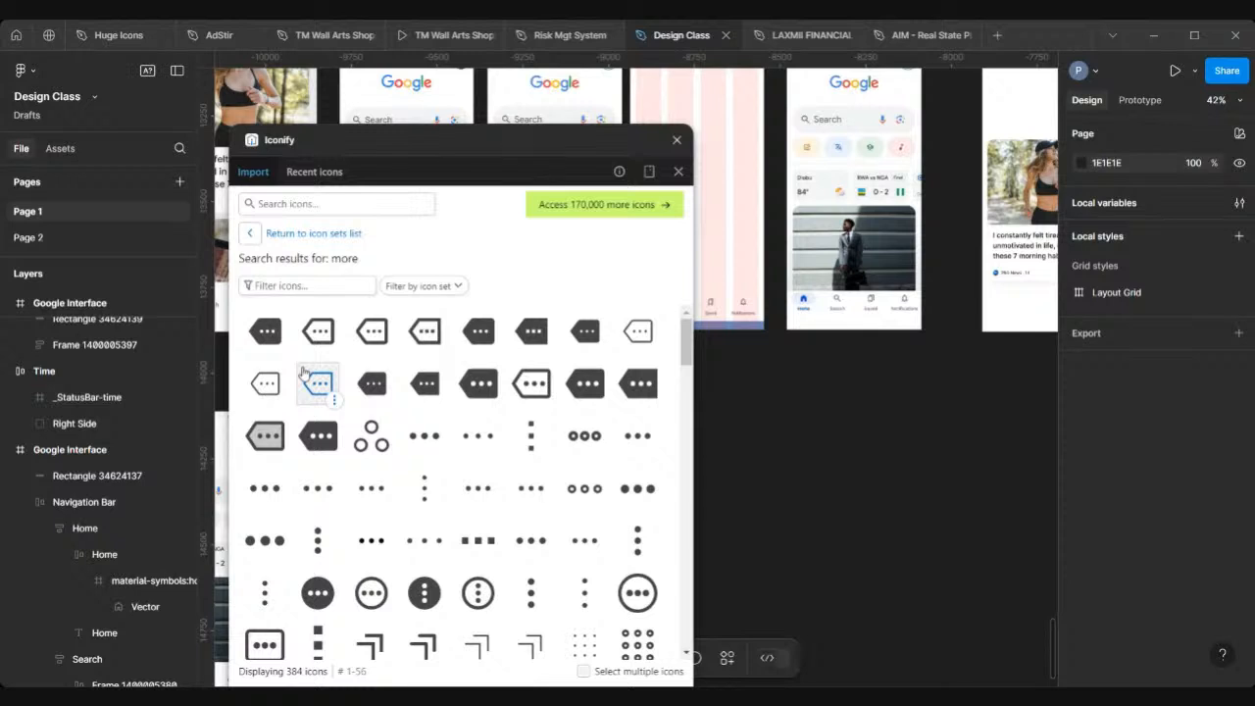
# Step: Search Iconify for google, place the multicolour Google wordmark logo onto the canvas, and close the plugin
pyautogui.click(358, 202)
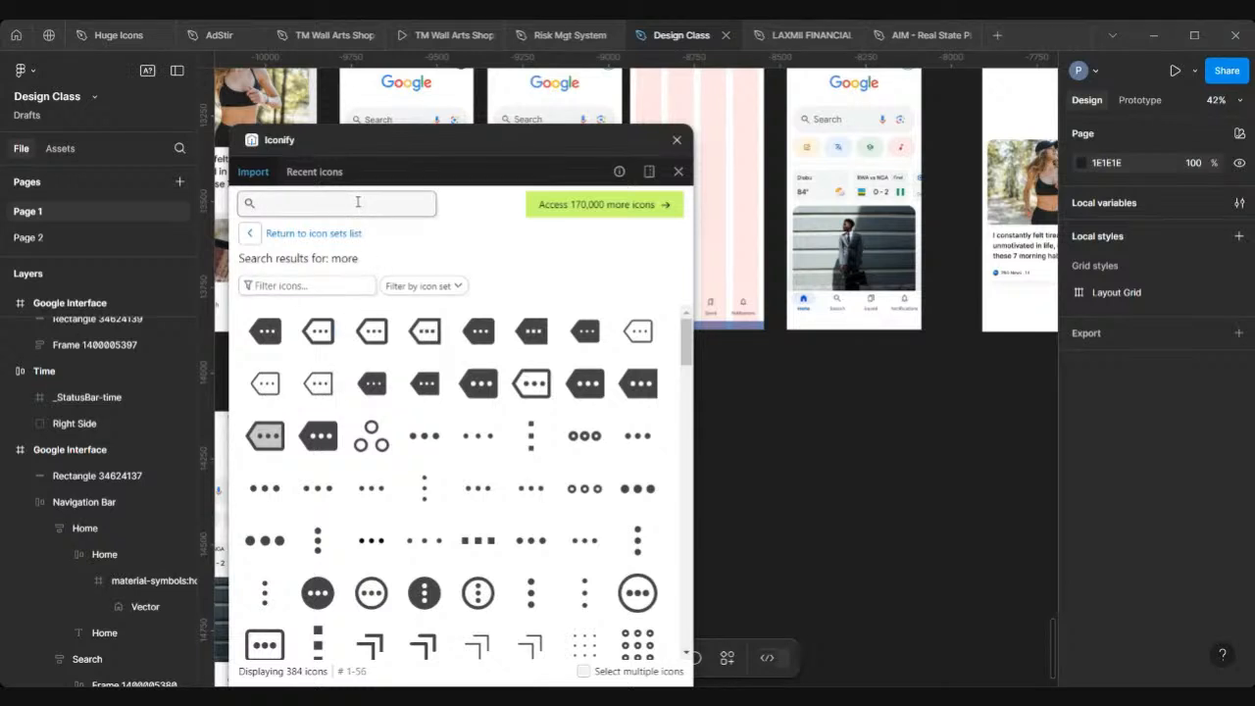
pyautogui.write('go')
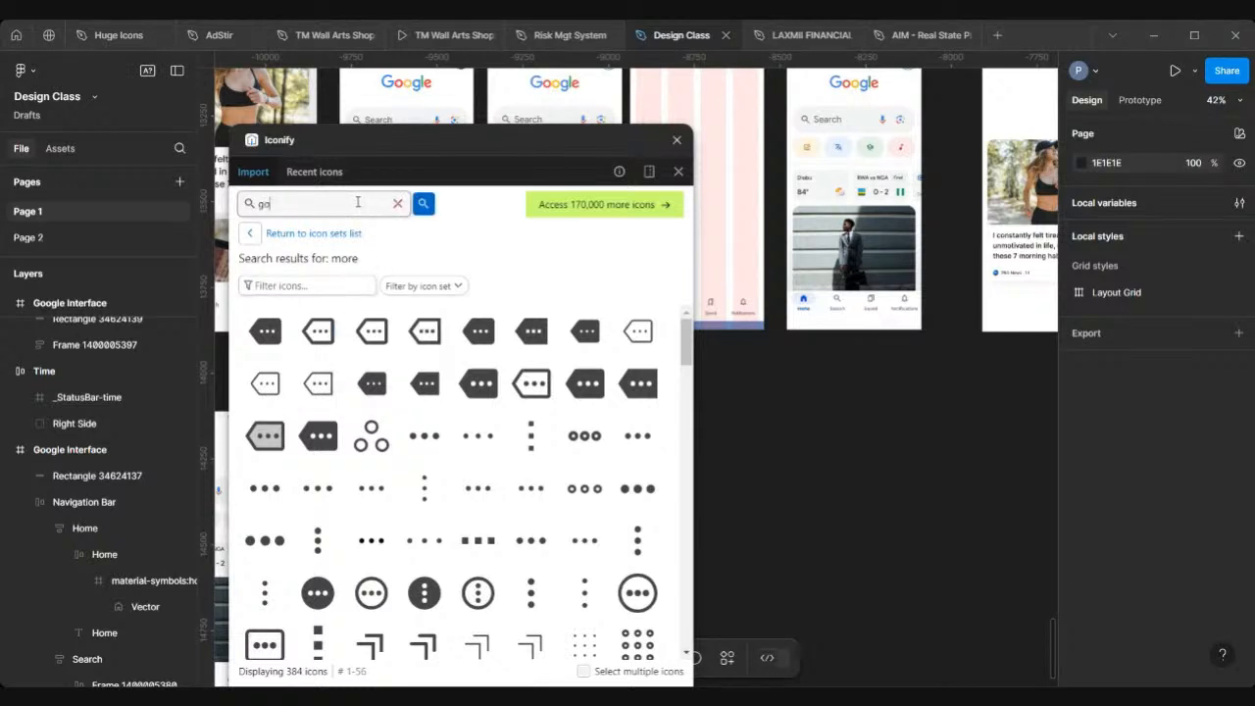
pyautogui.write('ogle')
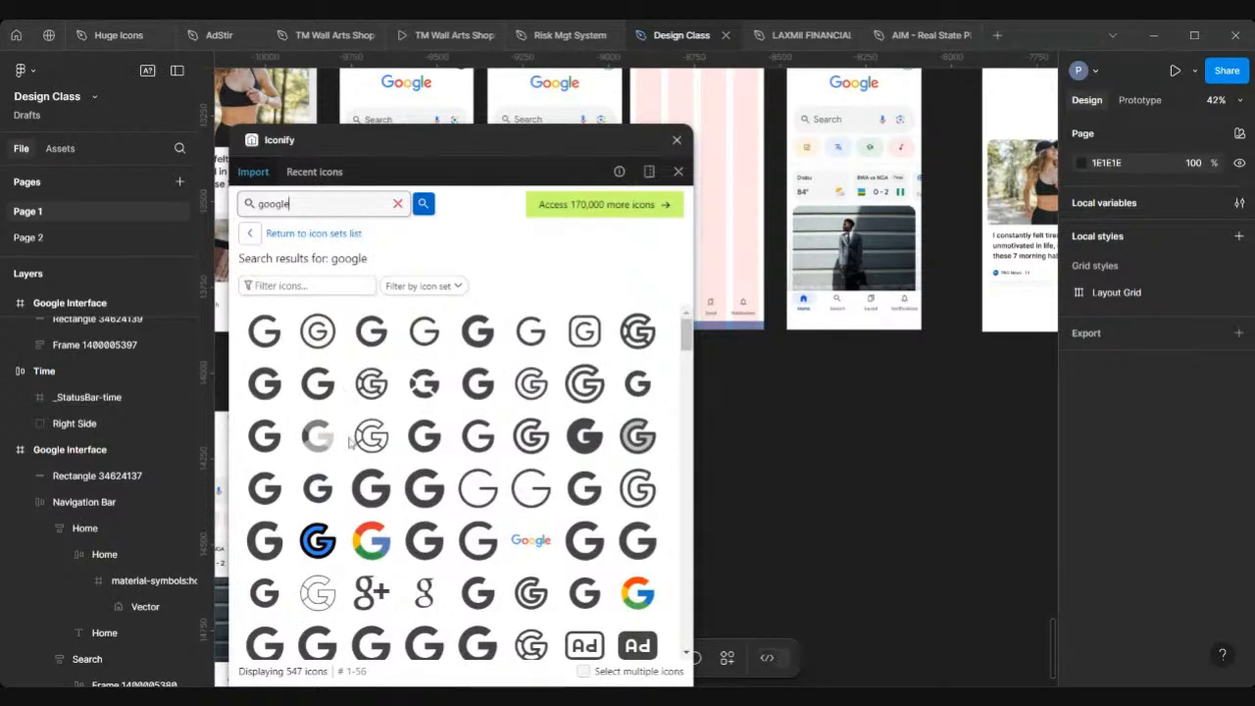
pyautogui.scroll(-3, 373, 441)
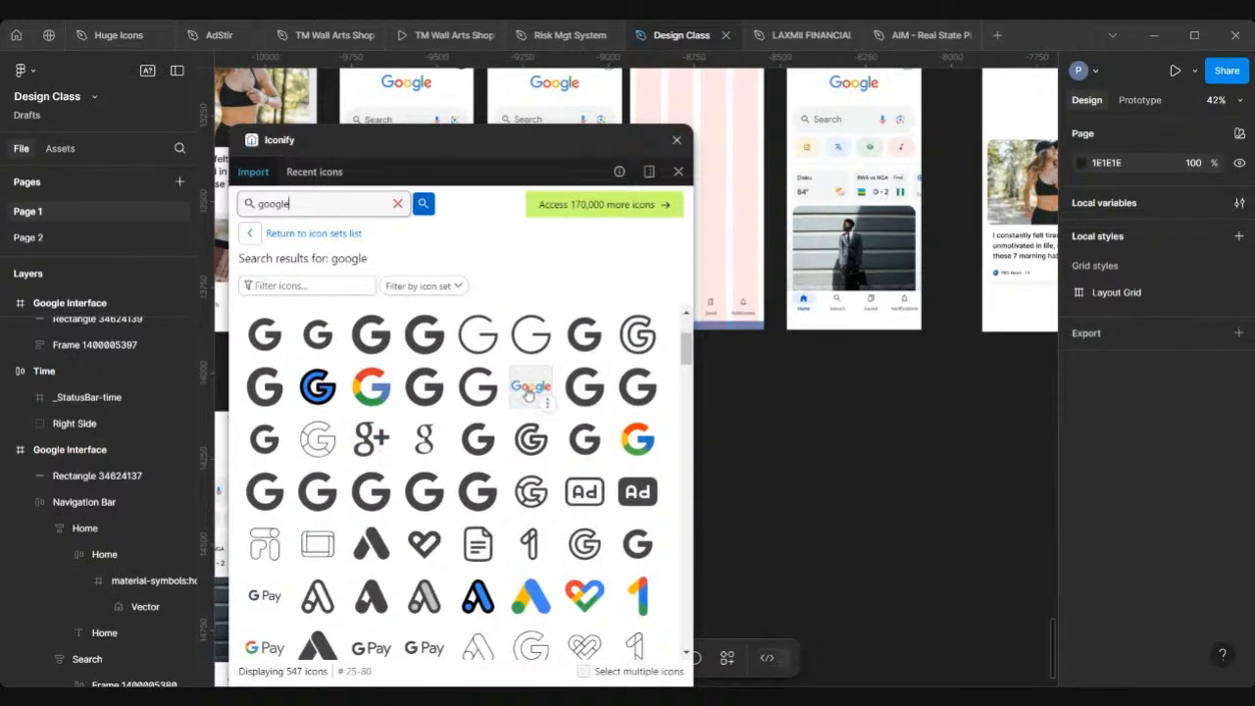
pyautogui.moveTo(528, 394); pyautogui.dragTo(778, 384)
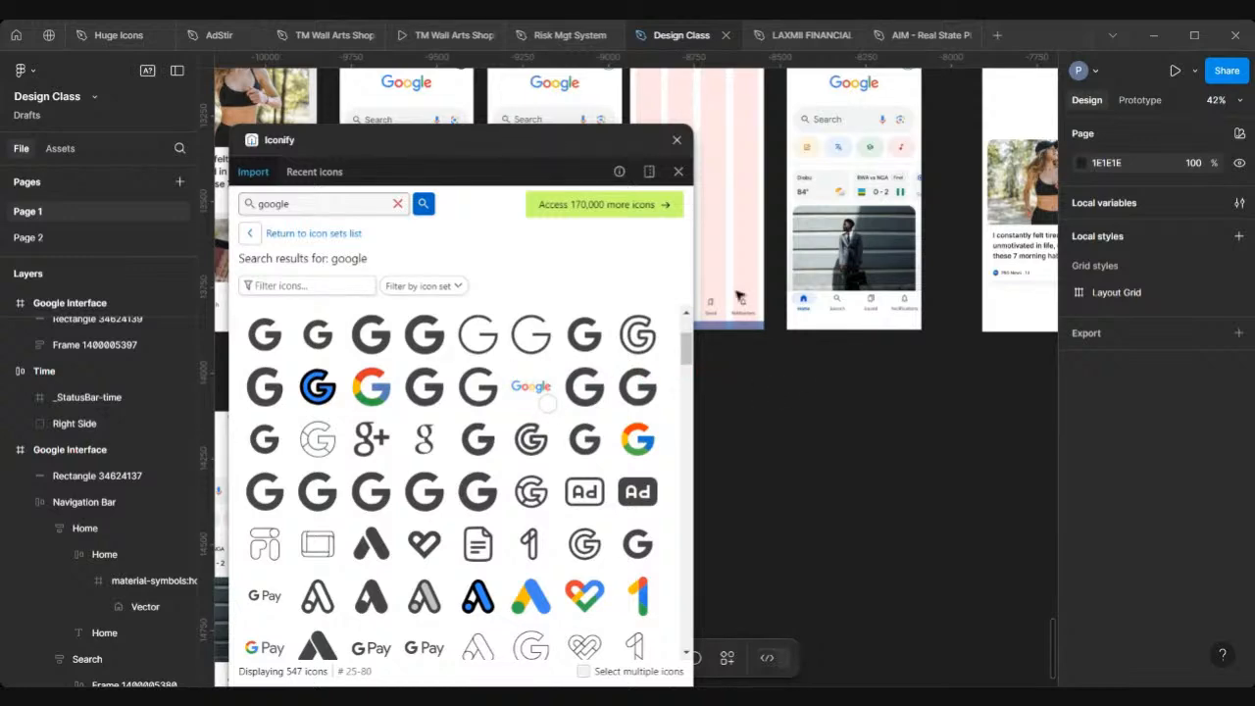
pyautogui.click(676, 142)
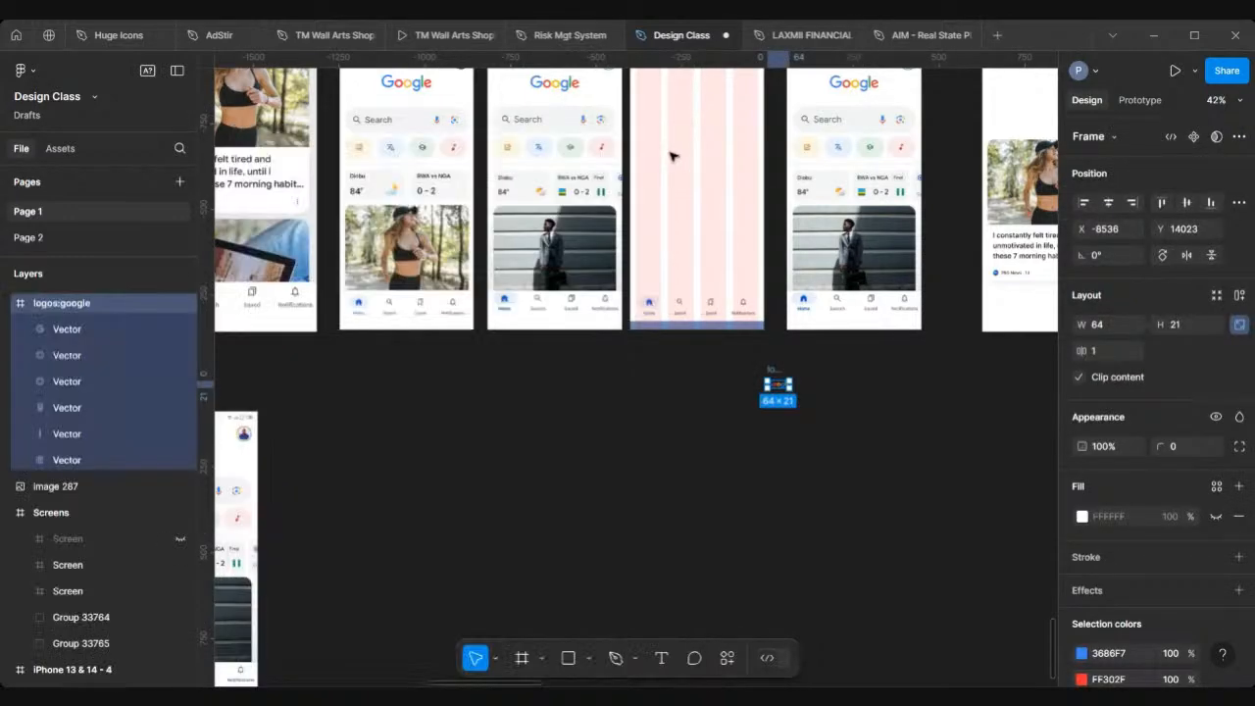
# Step: Move the Google logo into the blank frame near its top at about X 163, Y 127, and set its height to 48
pyautogui.scroll(3, 644, 377)
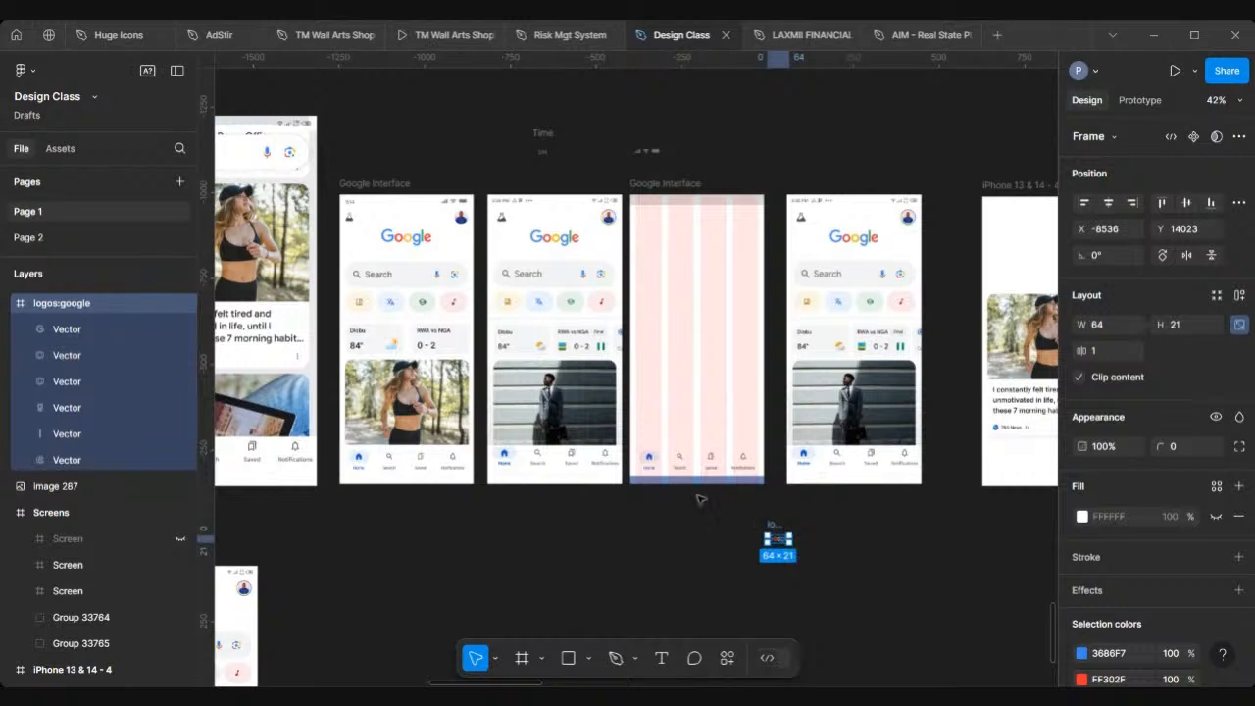
pyautogui.scroll(2, 700, 499)
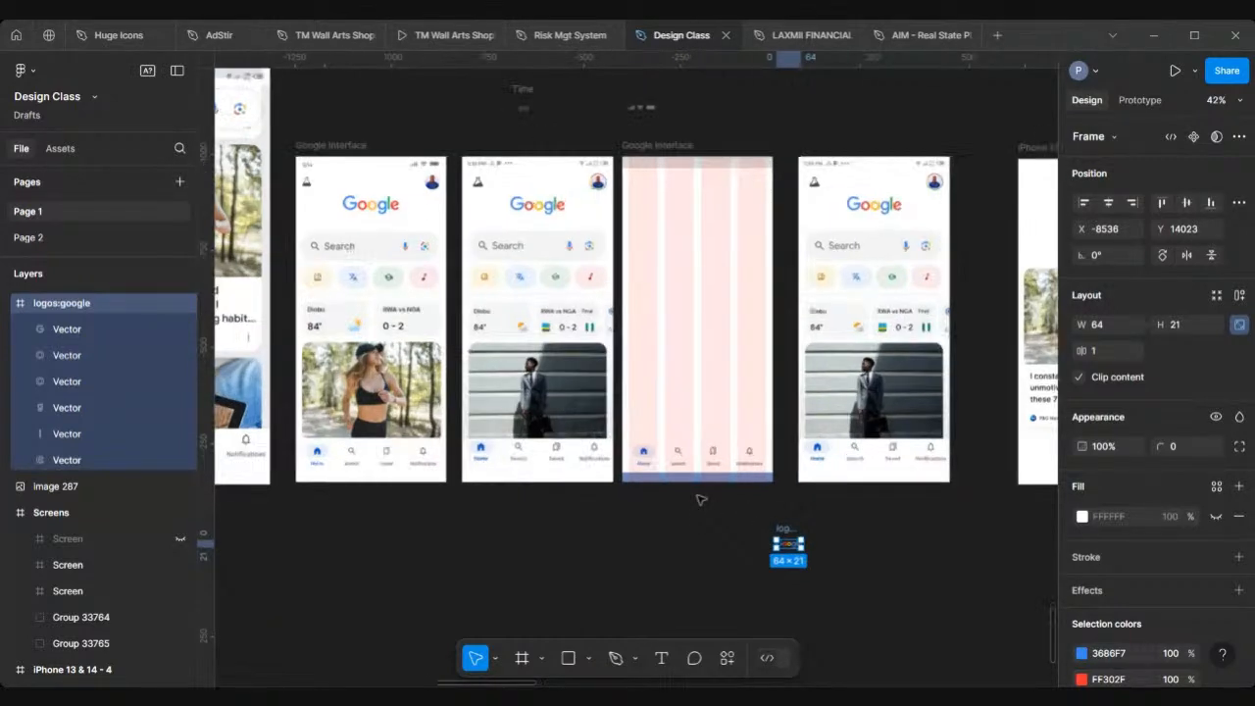
pyautogui.scroll(2, 701, 500)
pyautogui.moveTo(801, 551); pyautogui.dragTo(698, 145)
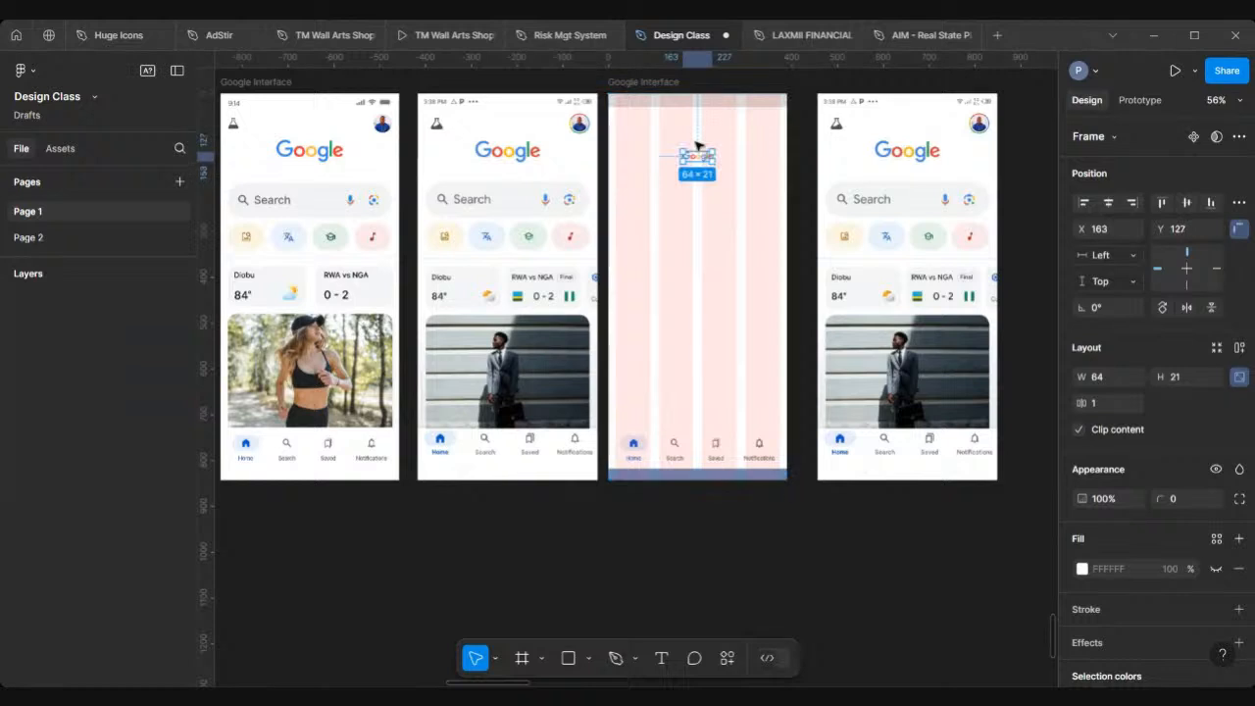
pyautogui.scroll(2, 697, 145)
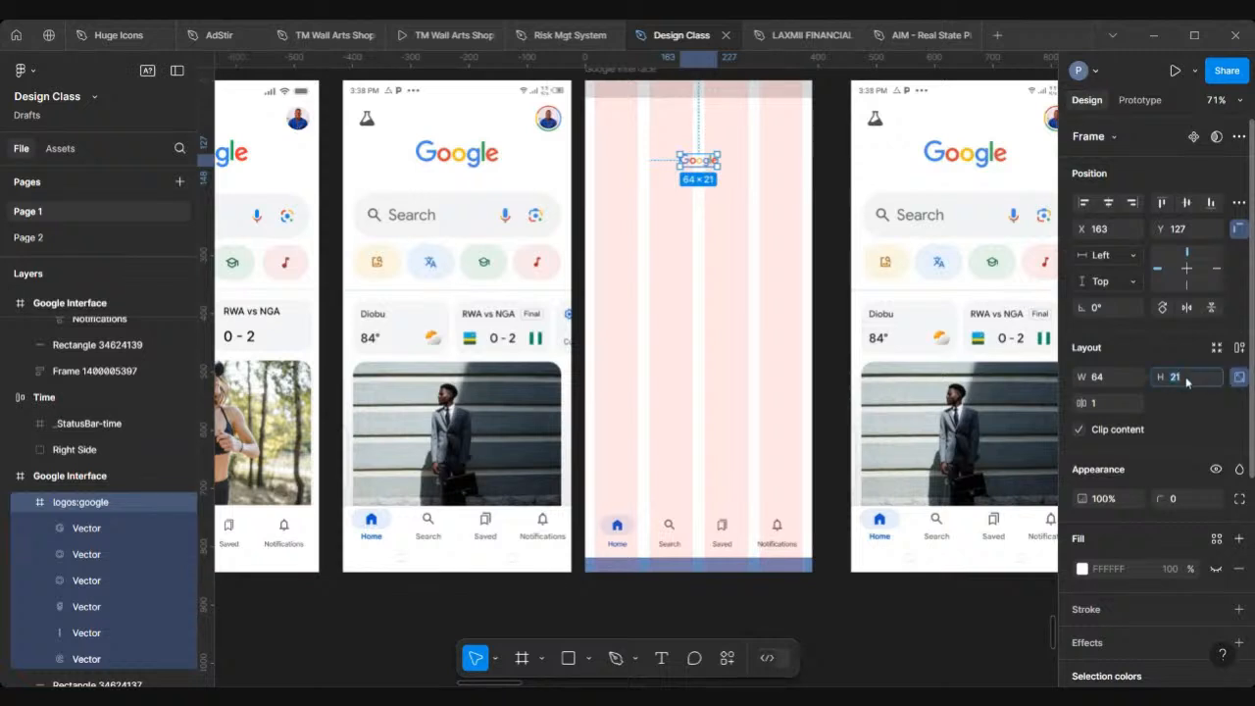
pyautogui.press('Return')
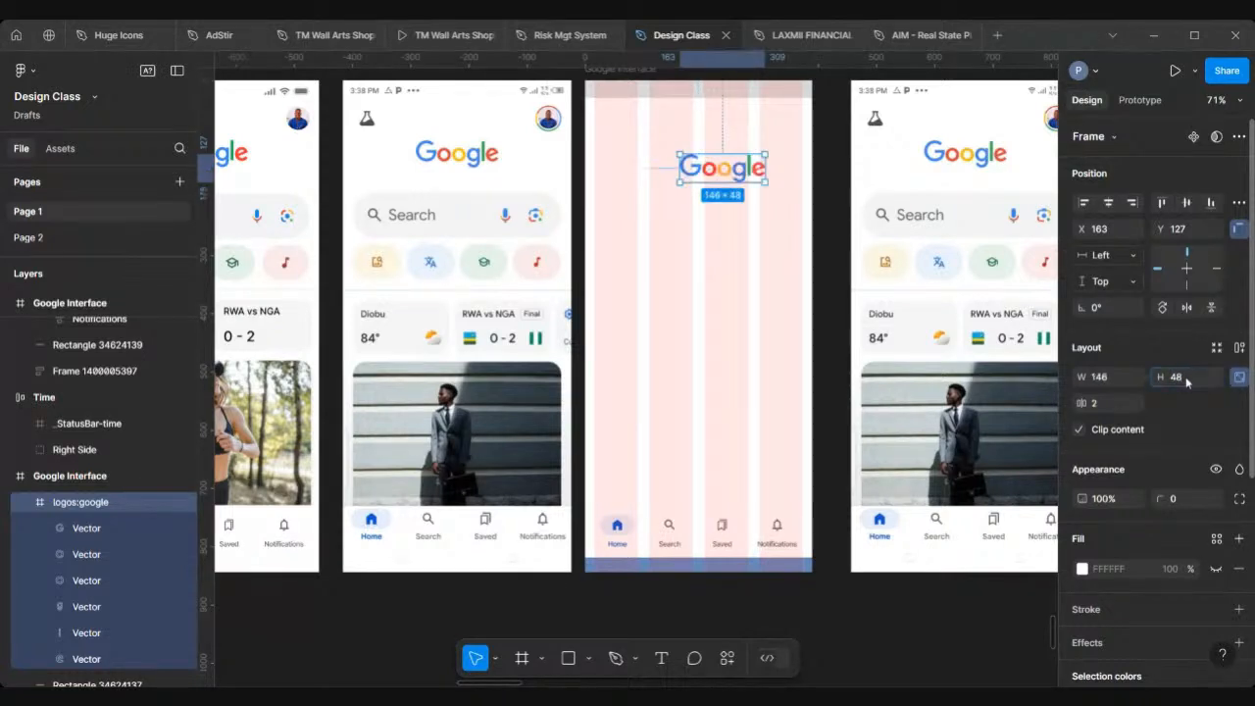
# Step: Reposition the Google logo inside the blank frame to about X 122, Y 114, then deselect it
pyautogui.click(555, 181)
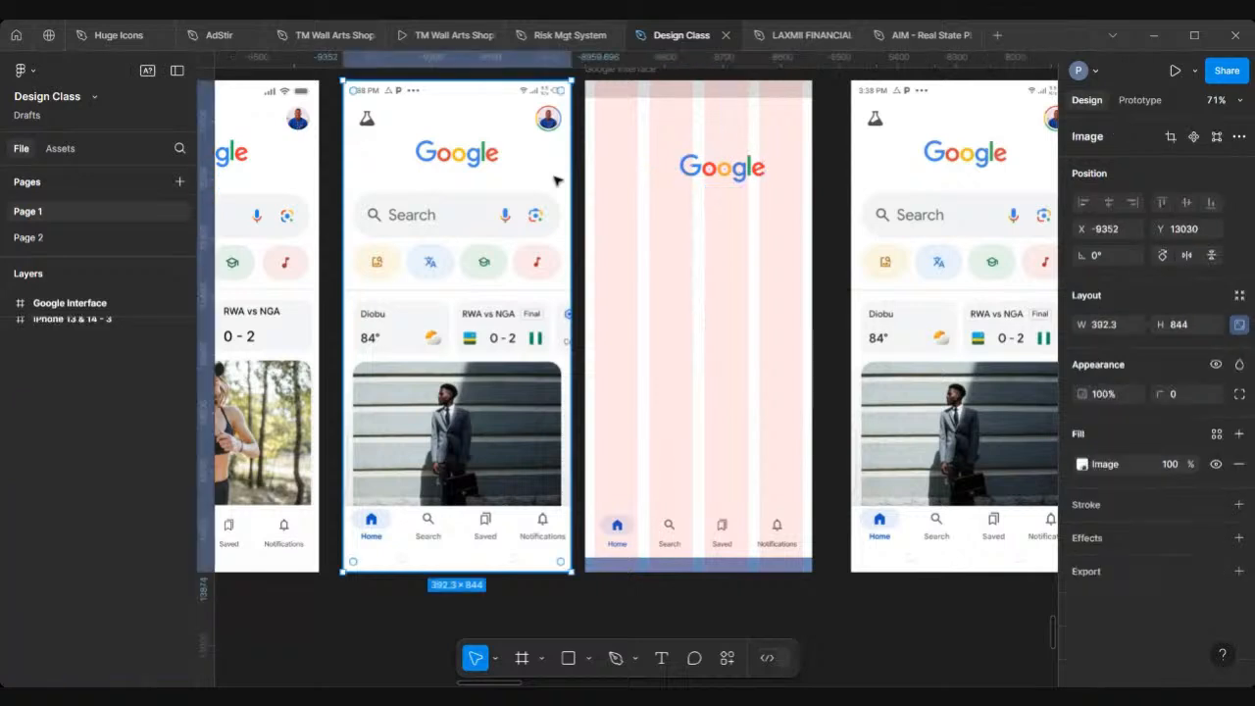
pyautogui.click(698, 174)
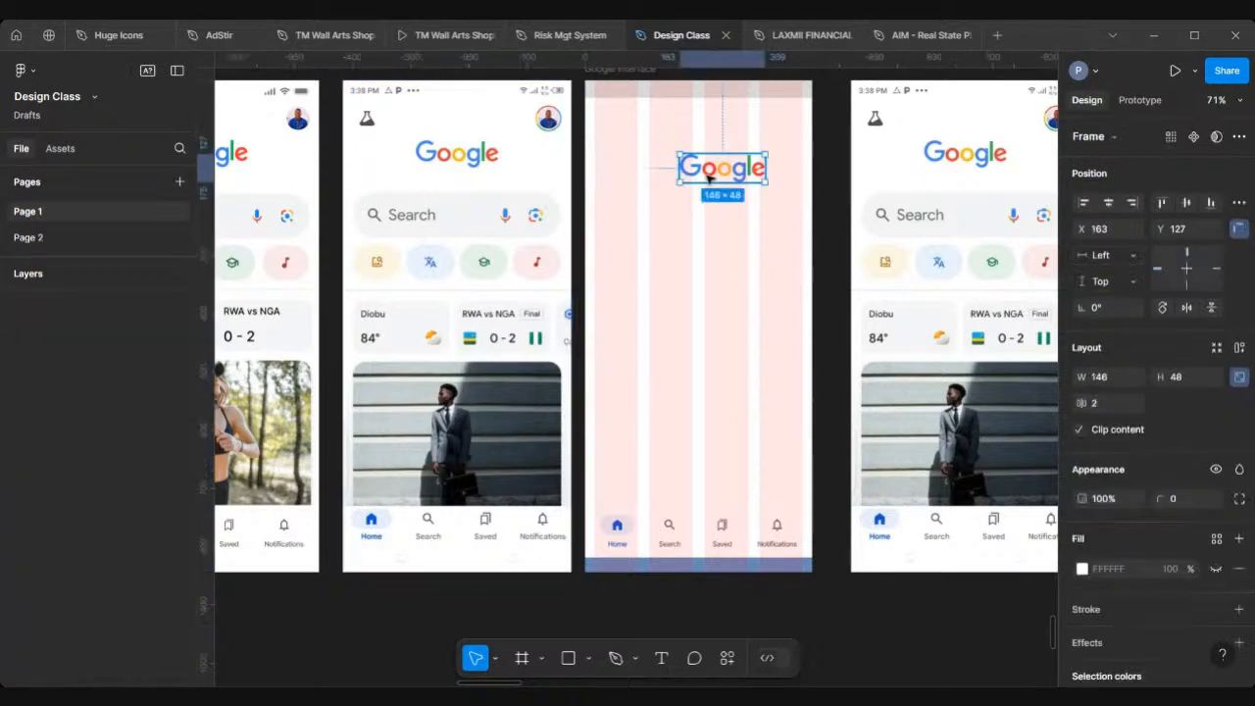
pyautogui.hscroll(-1, 708, 177)
pyautogui.scroll(1, 708, 178)
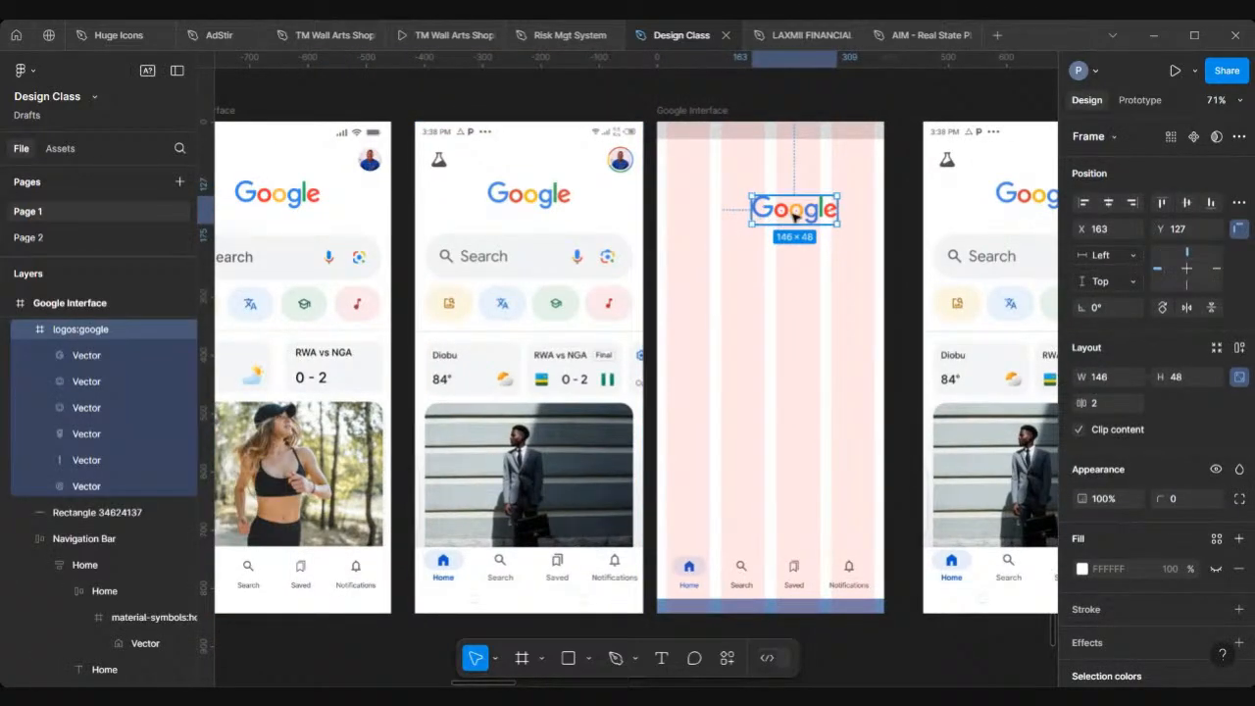
pyautogui.moveTo(784, 208)
pyautogui.mouseDown()
pyautogui.moveTo(515, 196)
pyautogui.moveTo(529, 229)
pyautogui.moveTo(771, 209)
pyautogui.mouseUp()
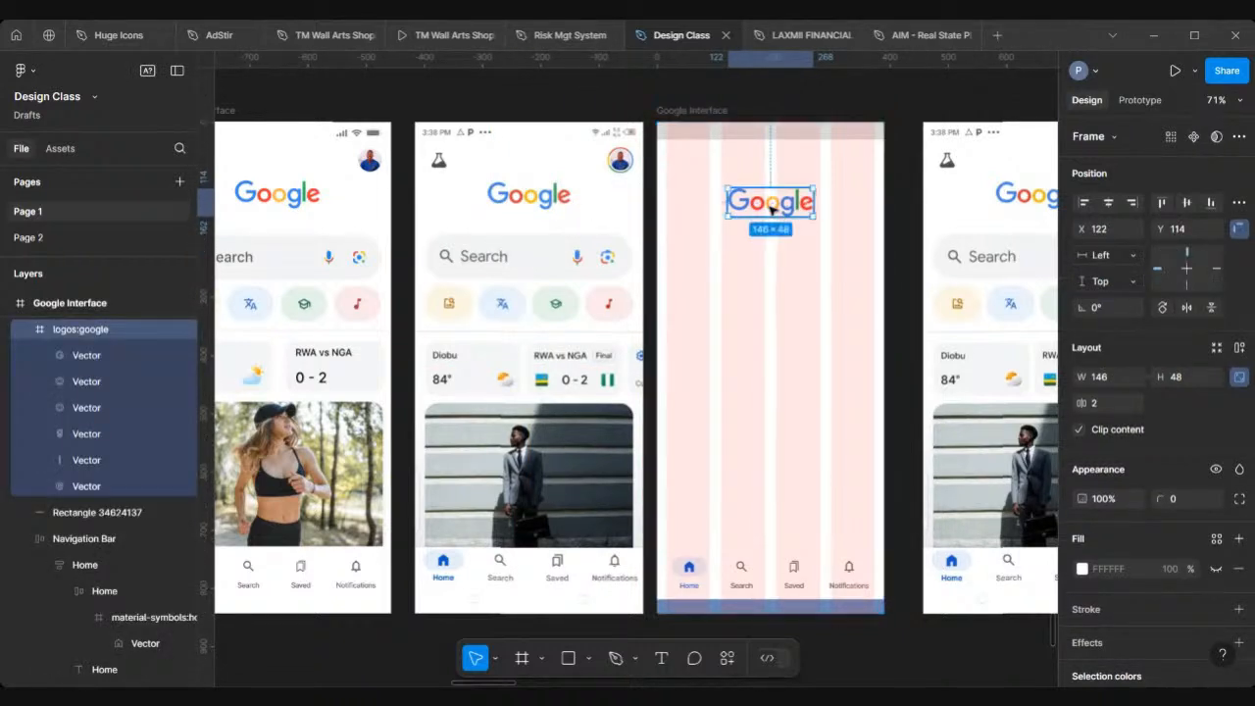
pyautogui.click(756, 327)
pyautogui.scroll(-1, 756, 327)
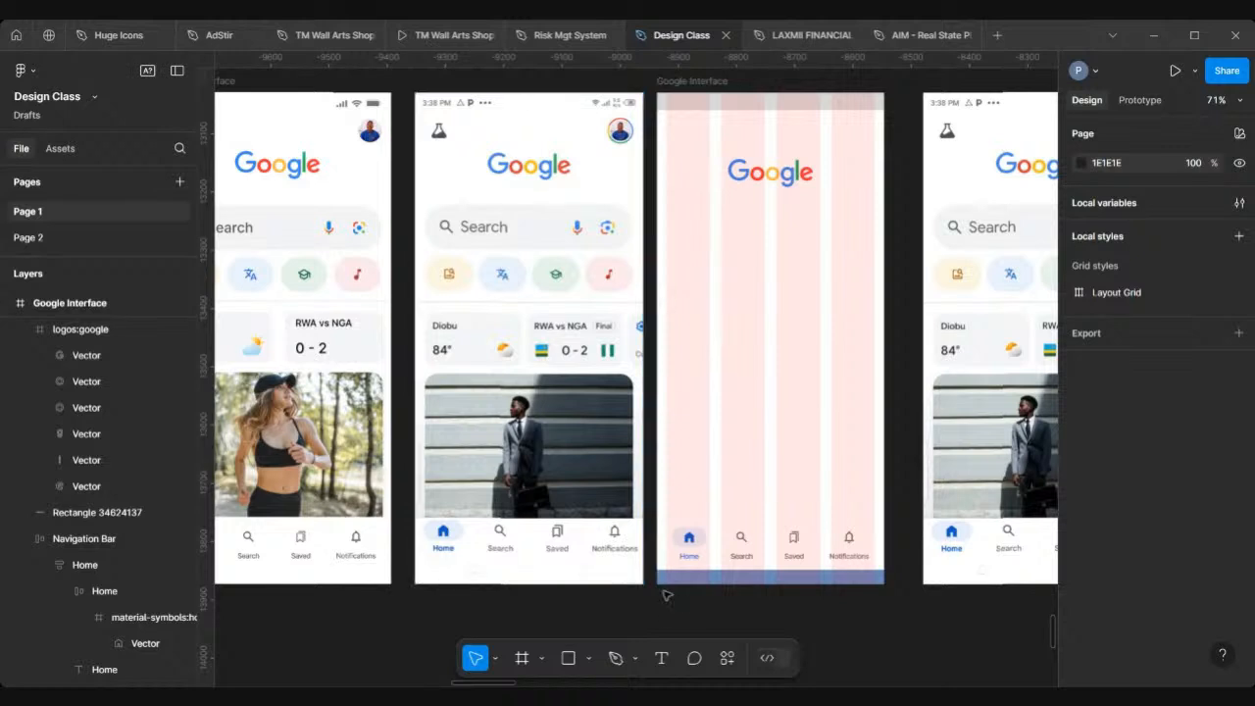
# Step: Add a text layer reading Search in the blank frame below the logo, at about X 64, Y 246
pyautogui.click(662, 659)
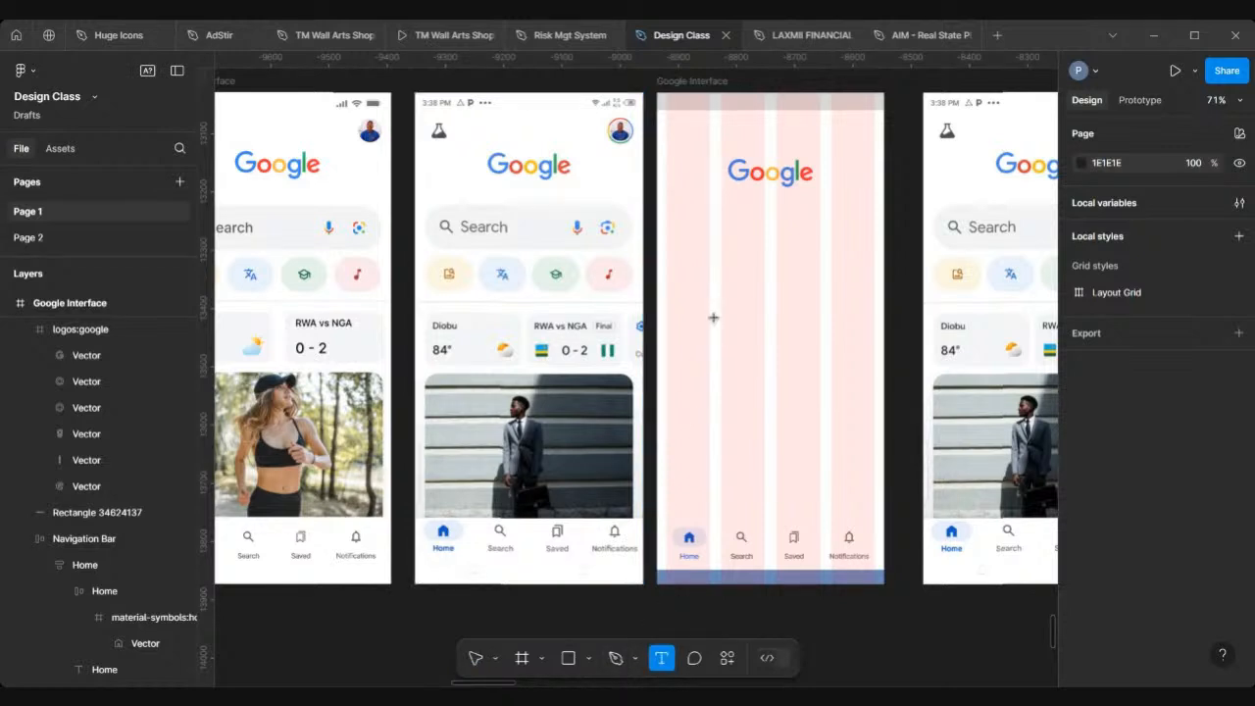
pyautogui.click(706, 236)
pyautogui.write('Search')
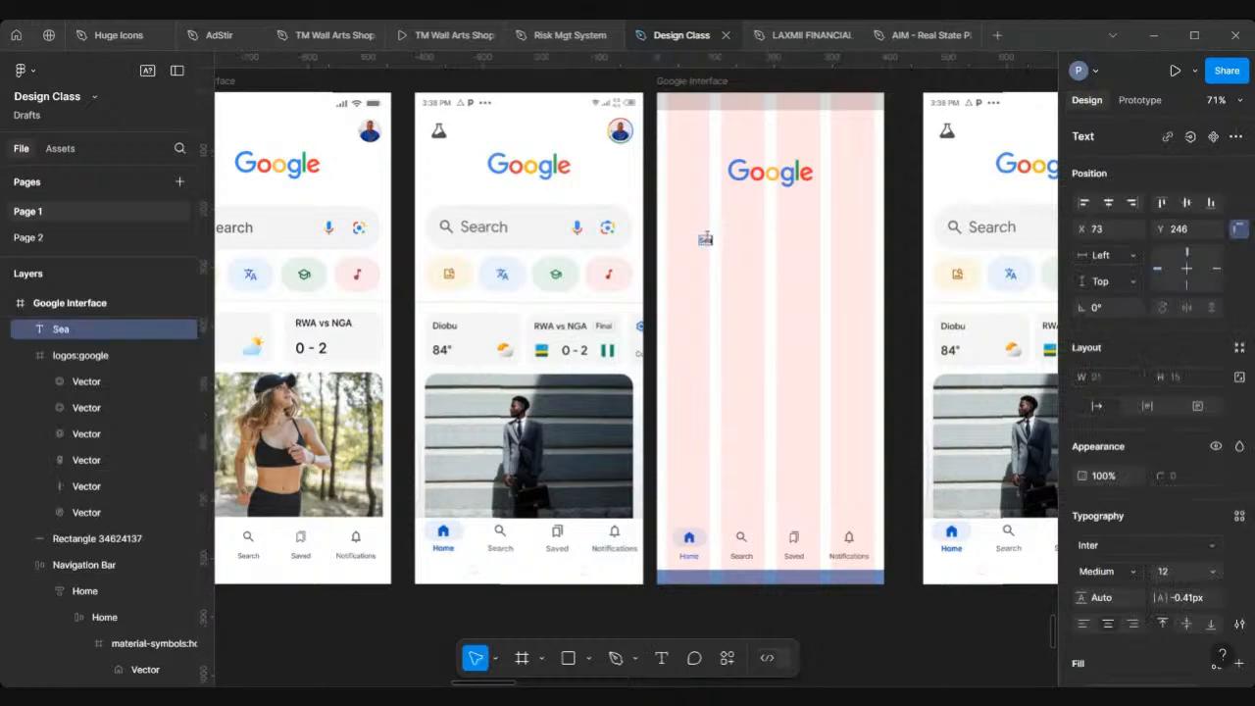
pyautogui.press('Escape')
pyautogui.scroll(5, 673, 241)
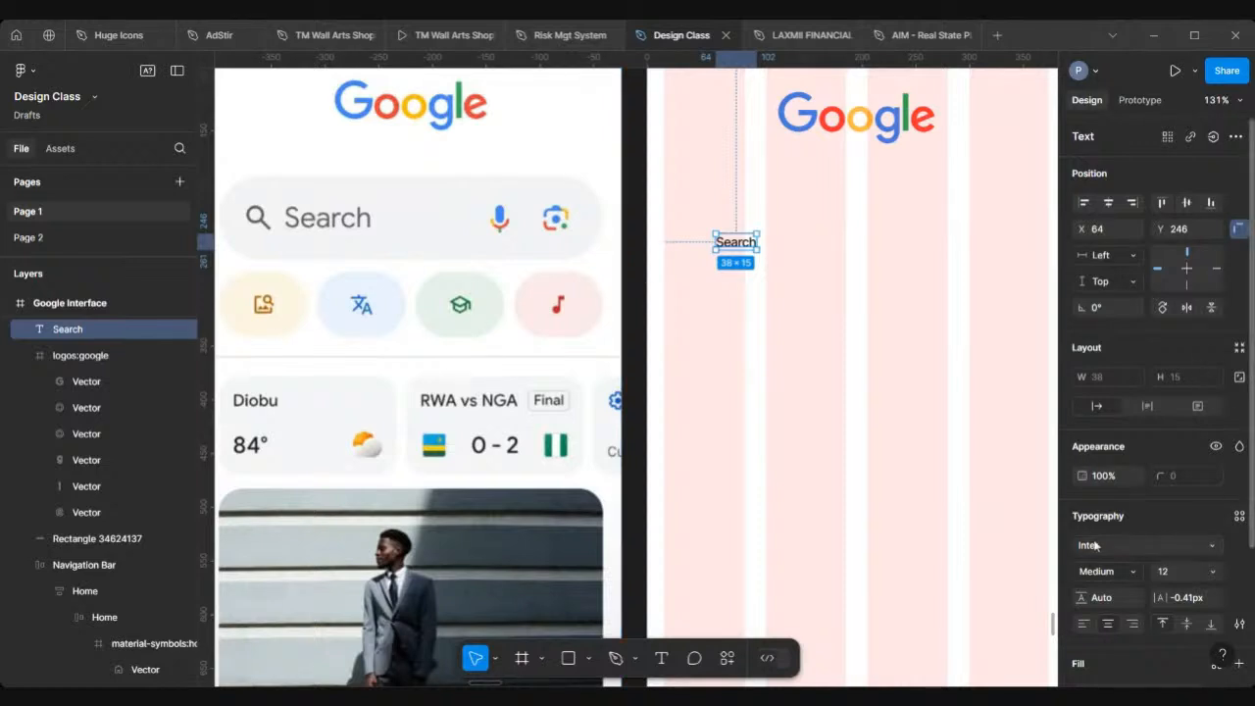
pyautogui.scroll(-3, 1132, 449)
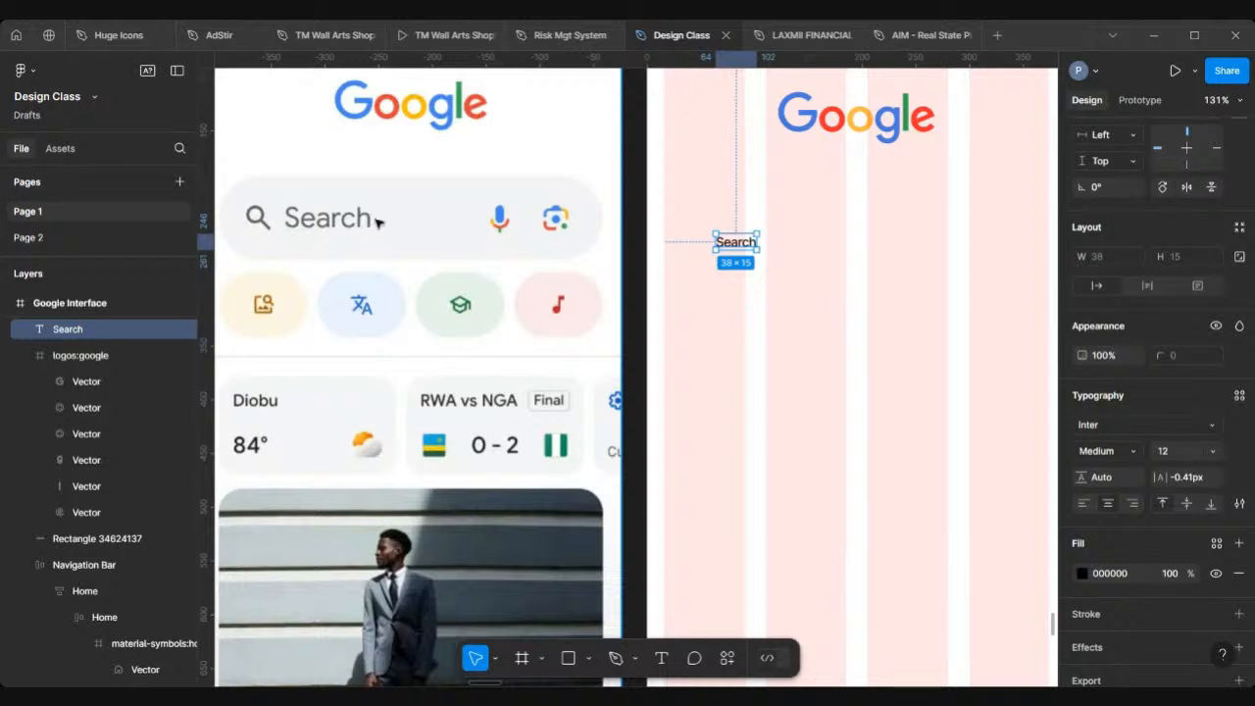
# Step: Set the Search text's font size to 40 and drag it over the reference screen's search bar to compare
pyautogui.click(1213, 451)
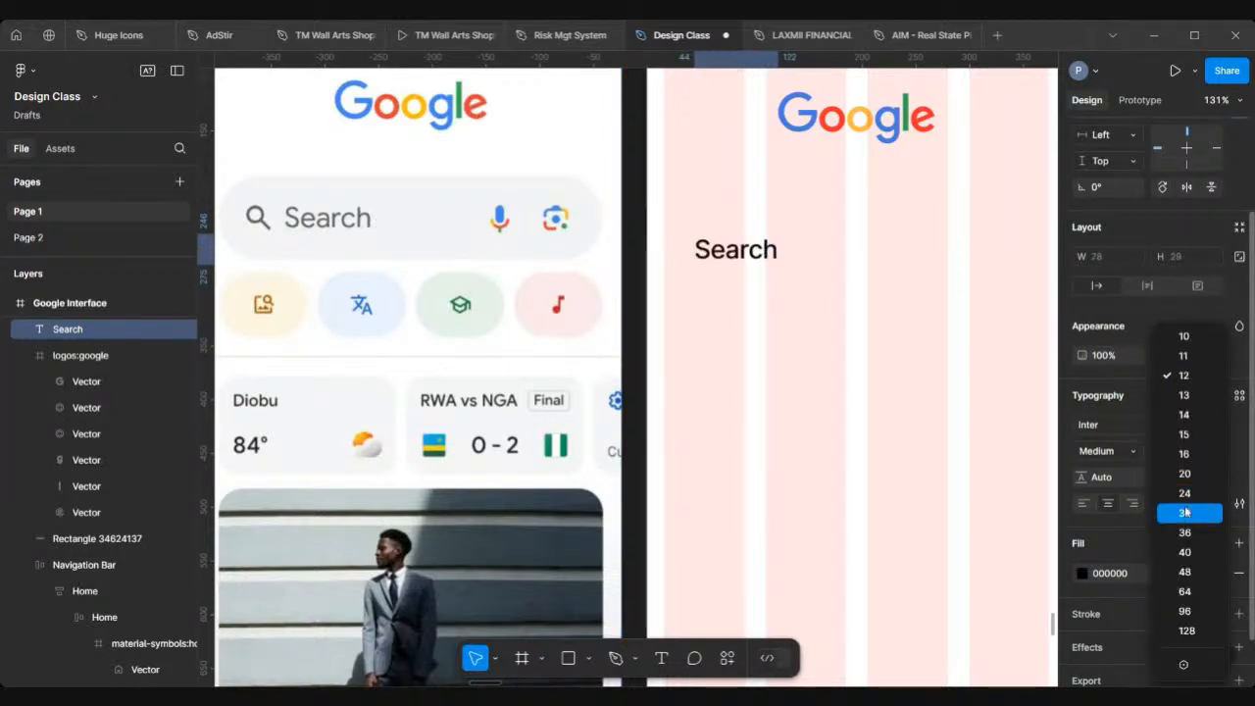
pyautogui.click(1185, 552)
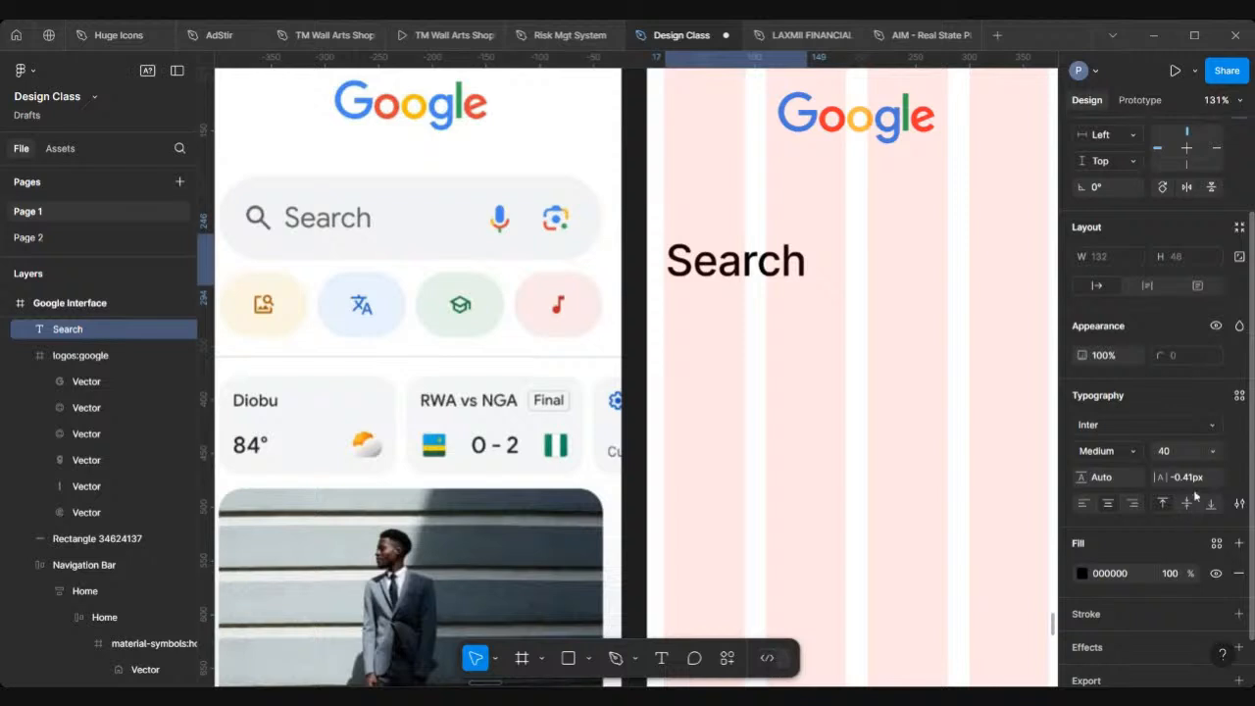
pyautogui.hscroll(-3, 212, 394)
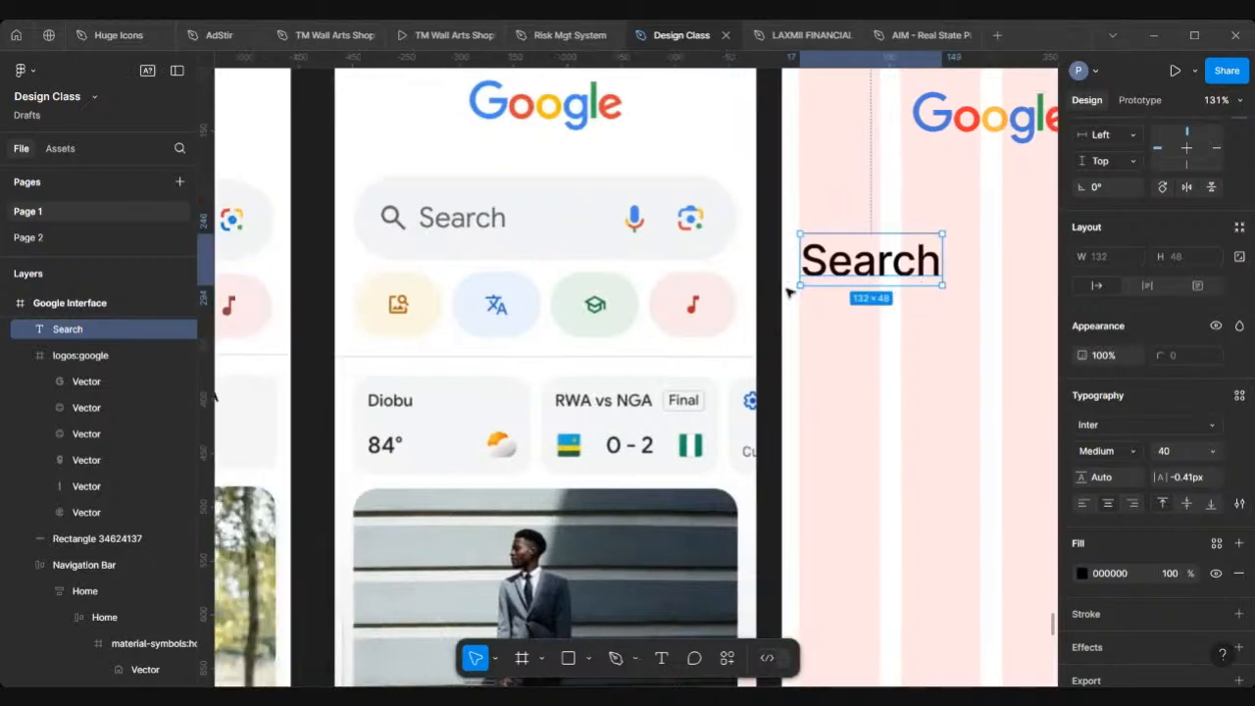
pyautogui.moveTo(845, 276); pyautogui.dragTo(524, 227)
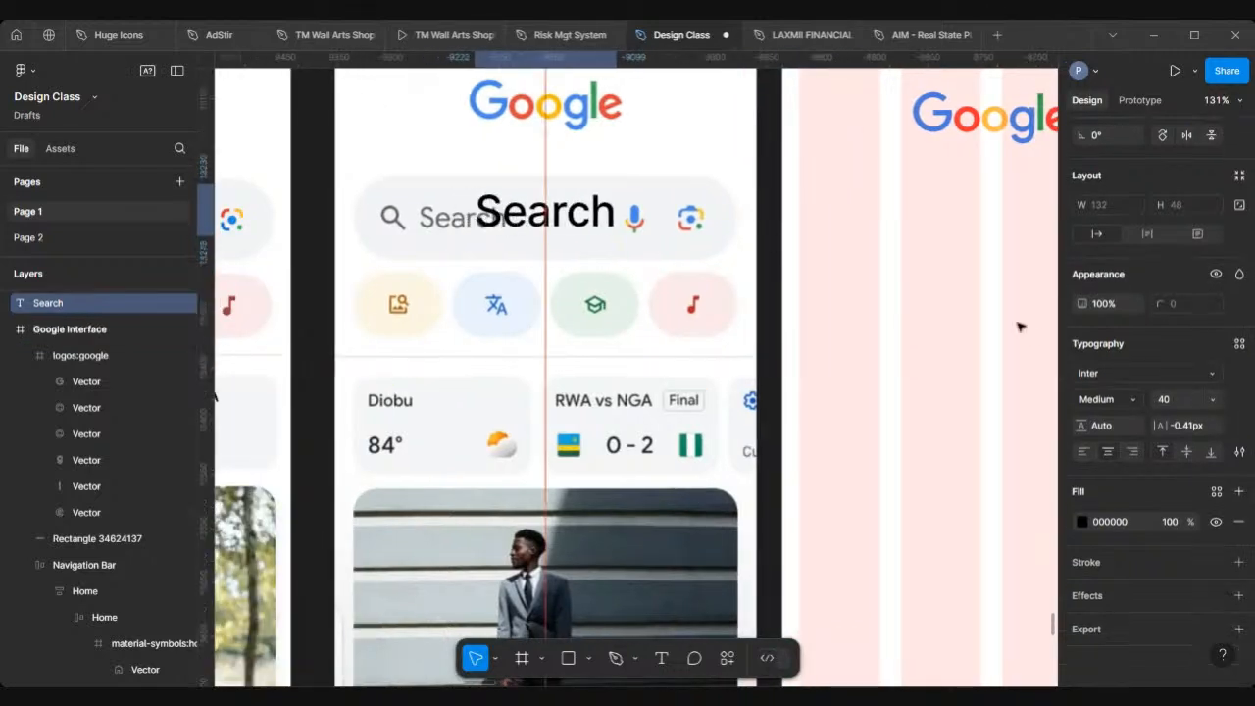
# Step: Set the Search text's font size to 24 and place it under the reference search bar to compare
pyautogui.click(1213, 402)
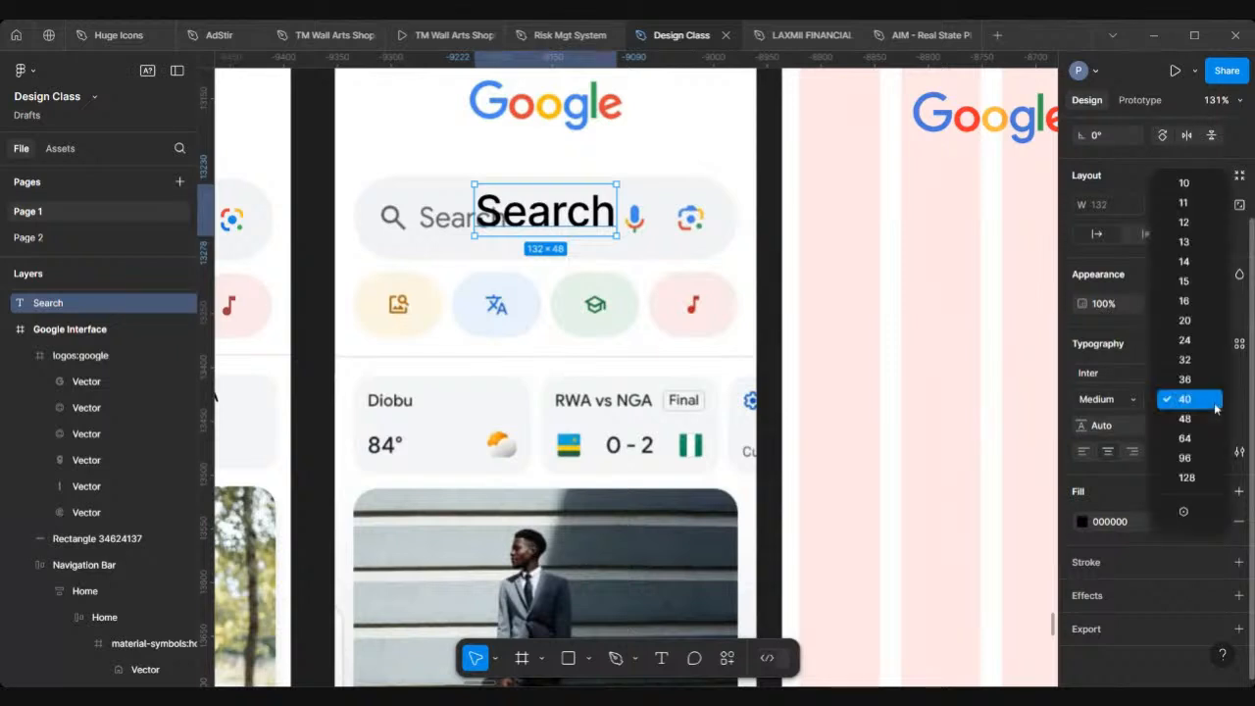
pyautogui.click(1184, 340)
pyautogui.scroll(5, 499, 177)
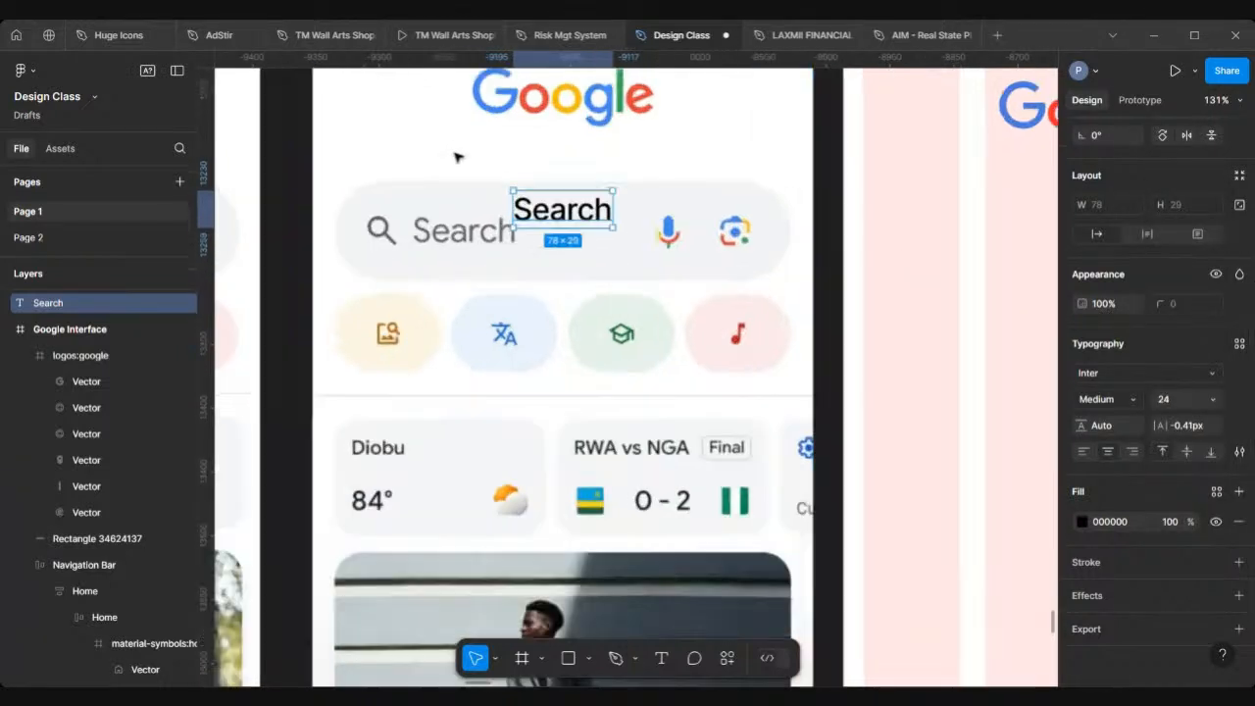
pyautogui.moveTo(567, 223); pyautogui.dragTo(452, 282)
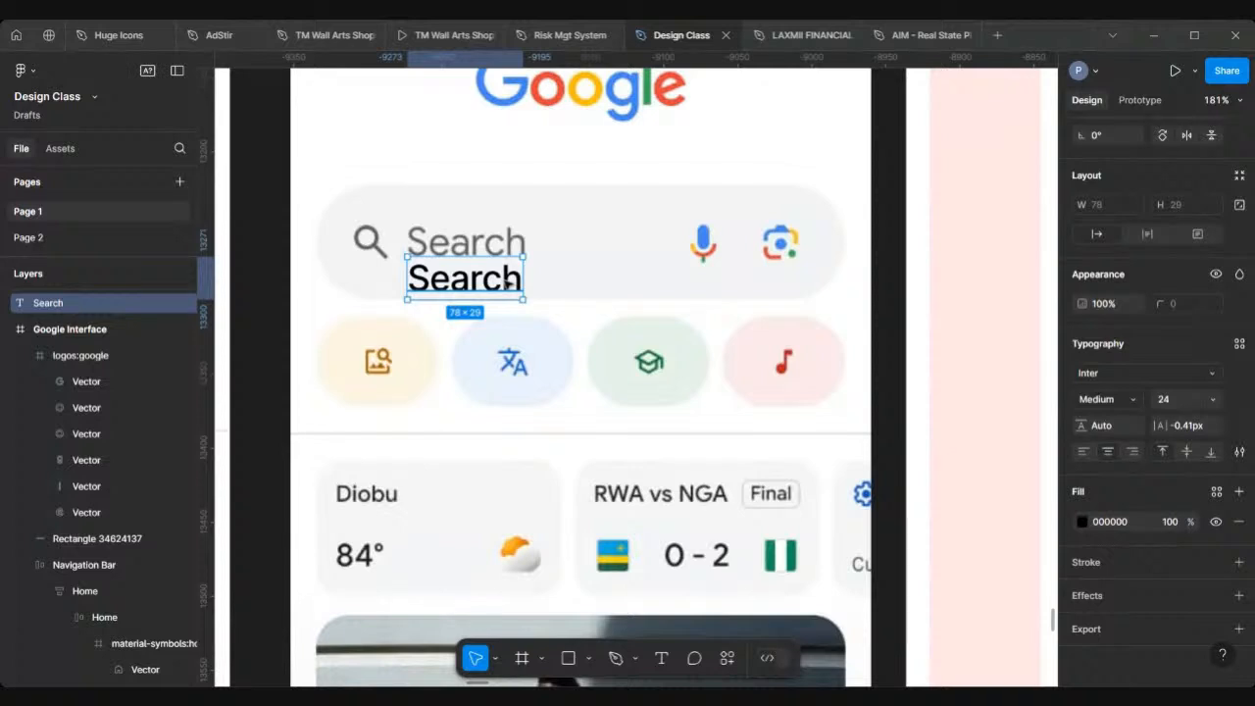
pyautogui.scroll(2, 508, 281)
pyautogui.moveTo(508, 281); pyautogui.dragTo(443, 284)
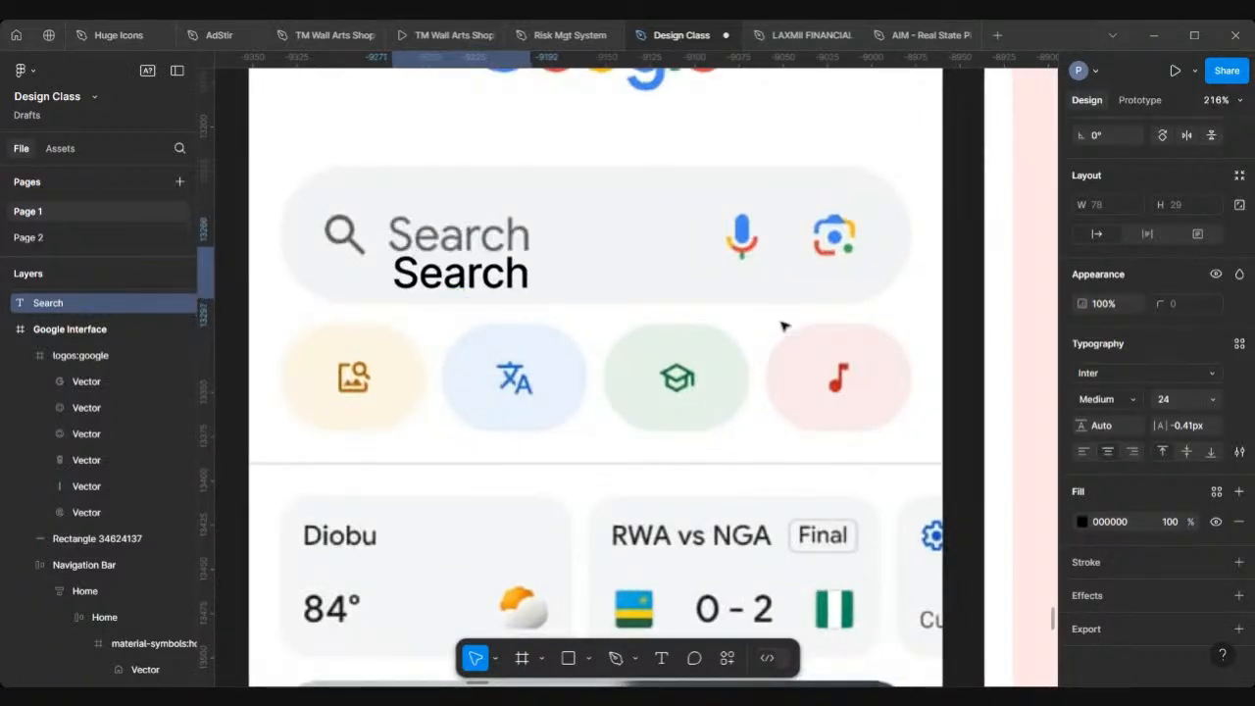
# Step: Try a font size of 30 on the Search text, then set it back to 24
pyautogui.click(1185, 399)
pyautogui.write('30')
pyautogui.press('Return')
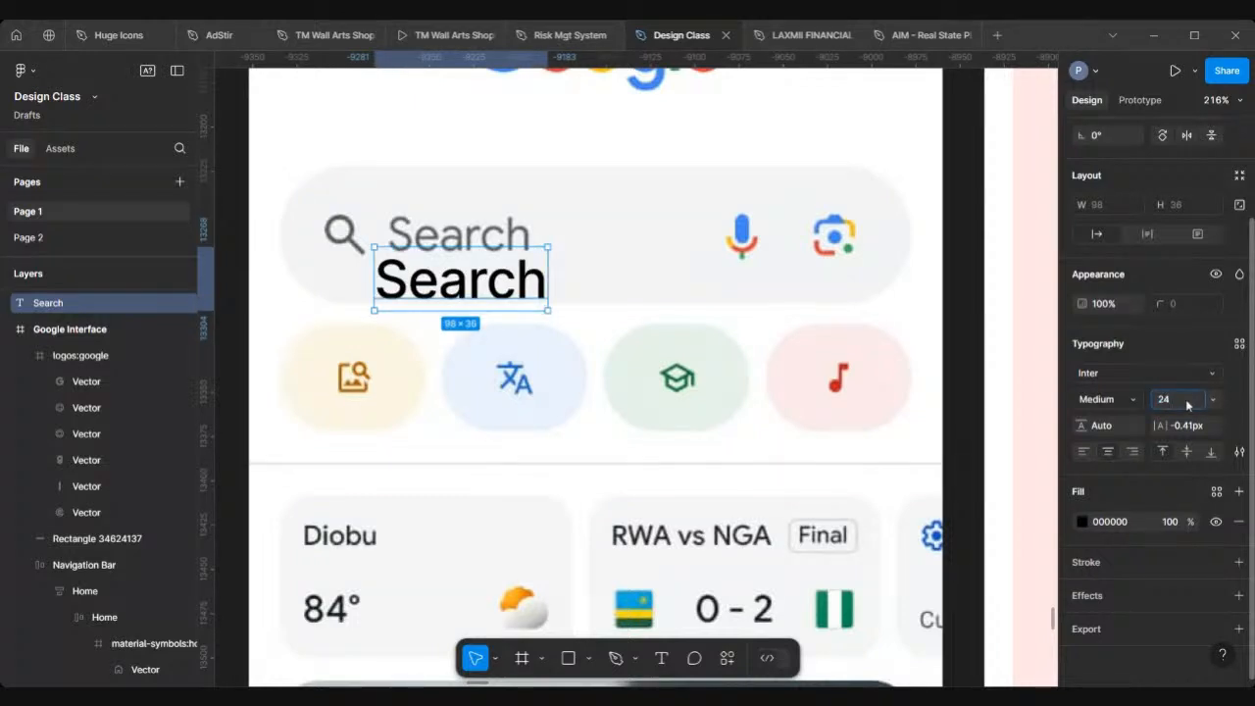
pyautogui.click(1185, 399)
pyautogui.write('24')
pyautogui.press('Return')
# Step: Move the Search text back into the blank frame below the logo, at about X 81, Y 222
pyautogui.scroll(-5, 642, 345)
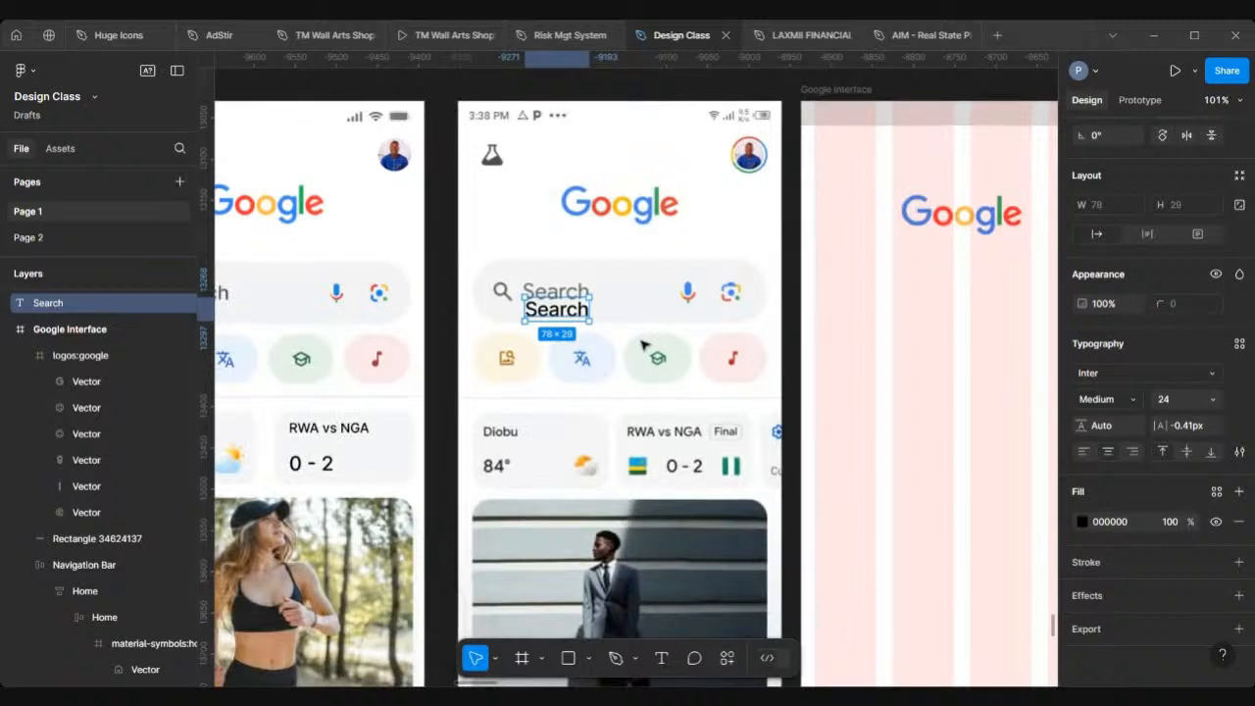
pyautogui.scroll(-1, 642, 345)
pyautogui.hscroll(3, 642, 345)
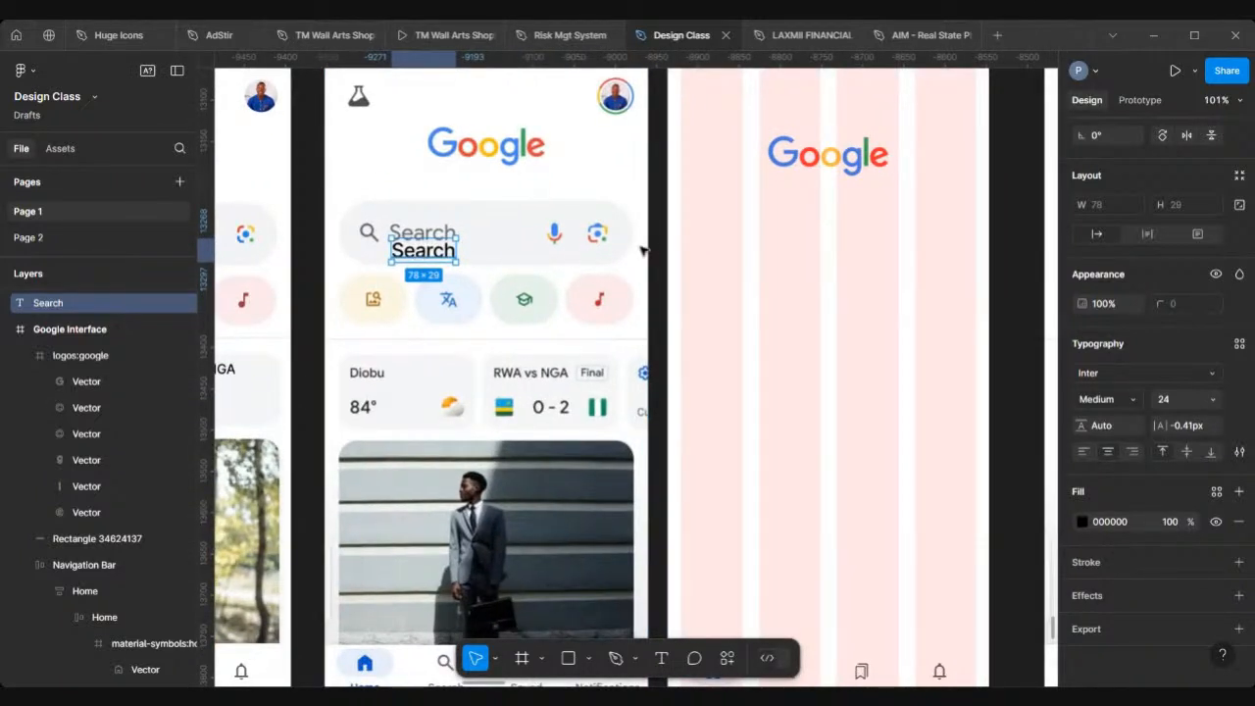
pyautogui.moveTo(419, 252); pyautogui.dragTo(759, 243)
# Step: Copy the search icon from the navigation bar and place it left of the Search text at about X 43, Y 221
pyautogui.scroll(-3, 623, 279)
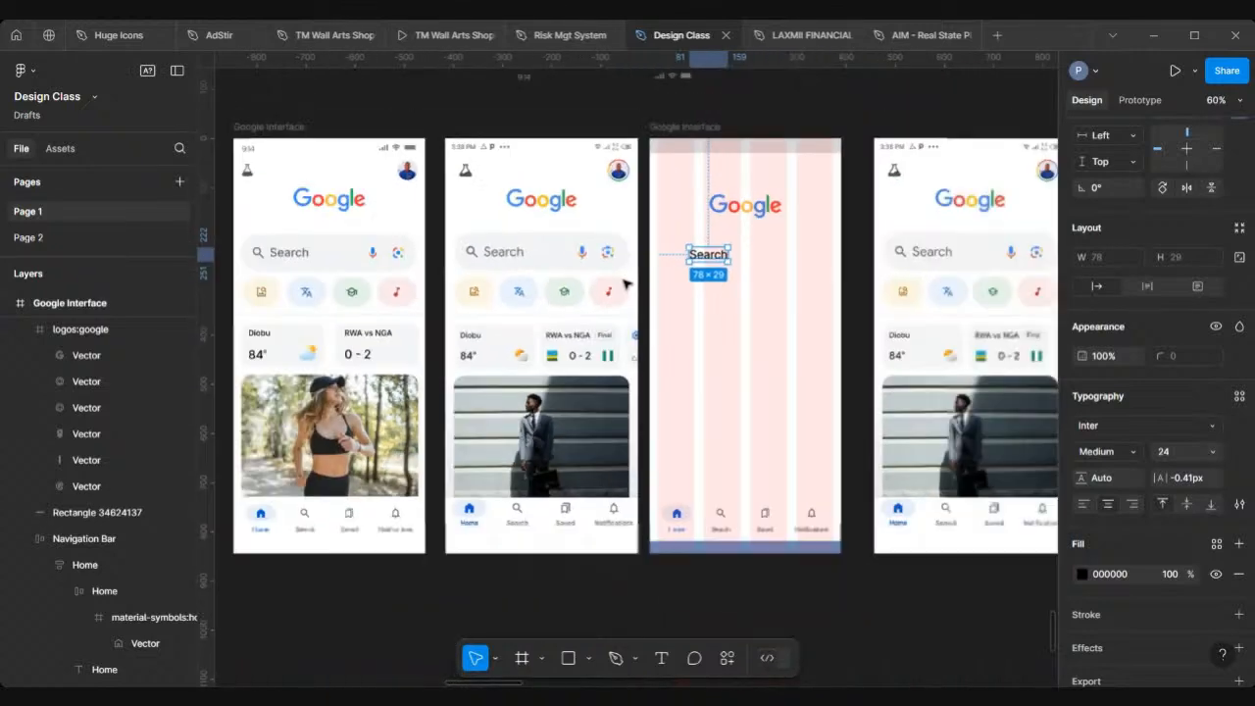
pyautogui.scroll(3, 722, 539)
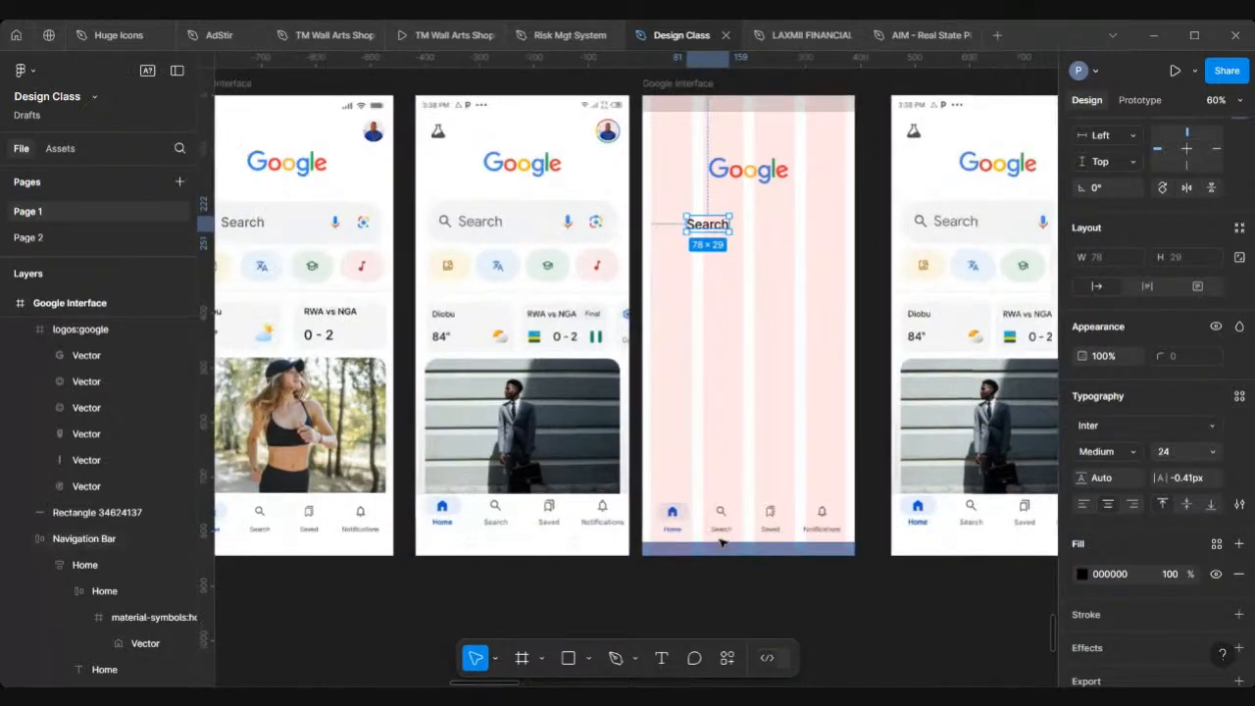
pyautogui.scroll(2, 736, 498)
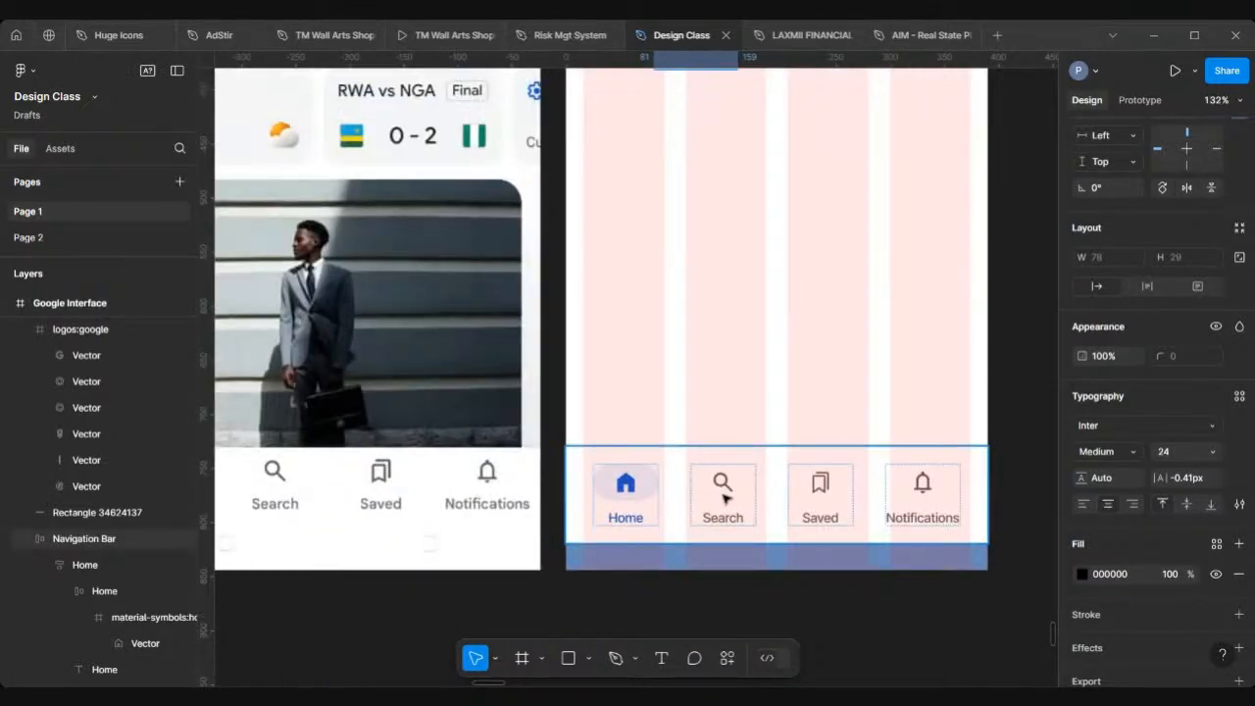
pyautogui.scroll(5, 725, 499)
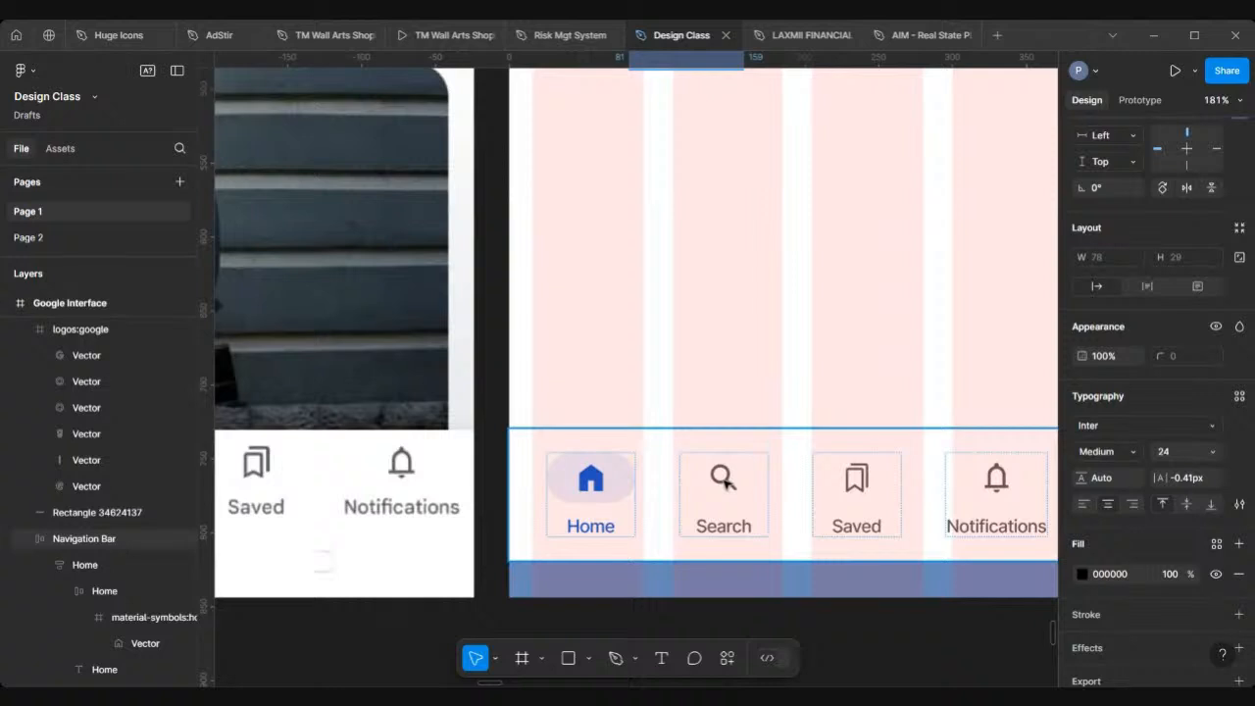
pyautogui.click(722, 477)
pyautogui.doubleClick(723, 478)
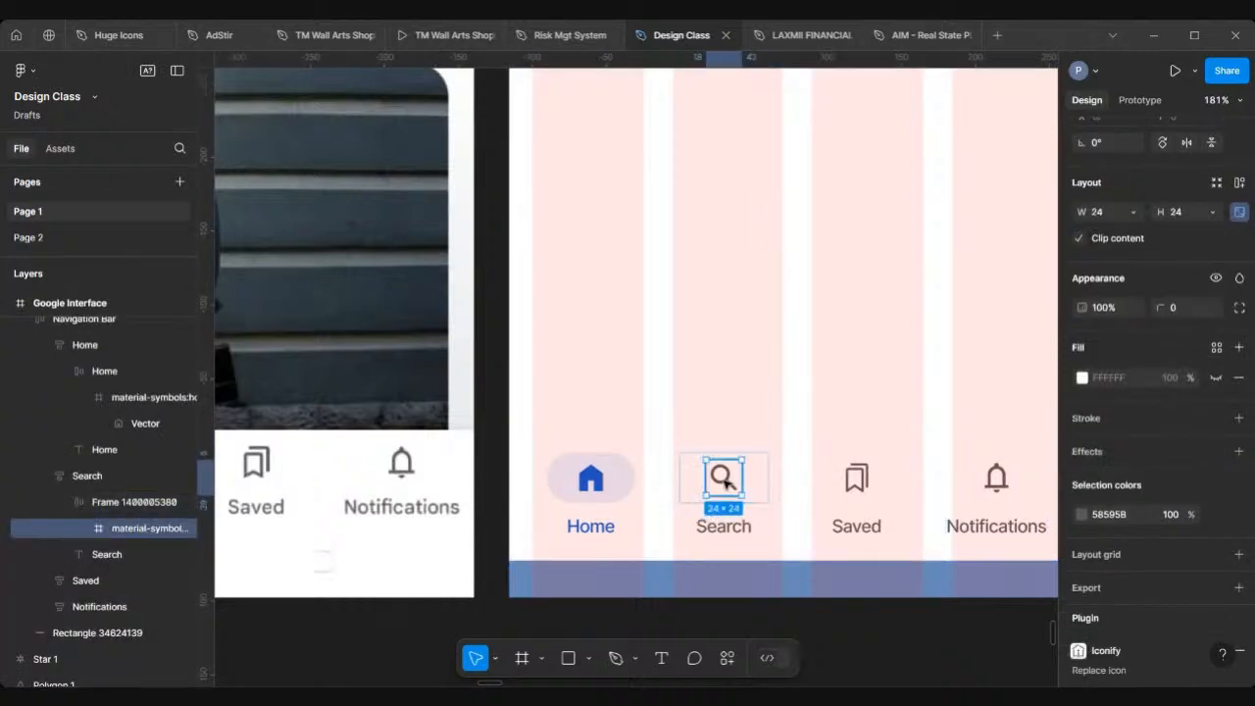
pyautogui.doubleClick(726, 477)
pyautogui.scroll(5, 761, 475)
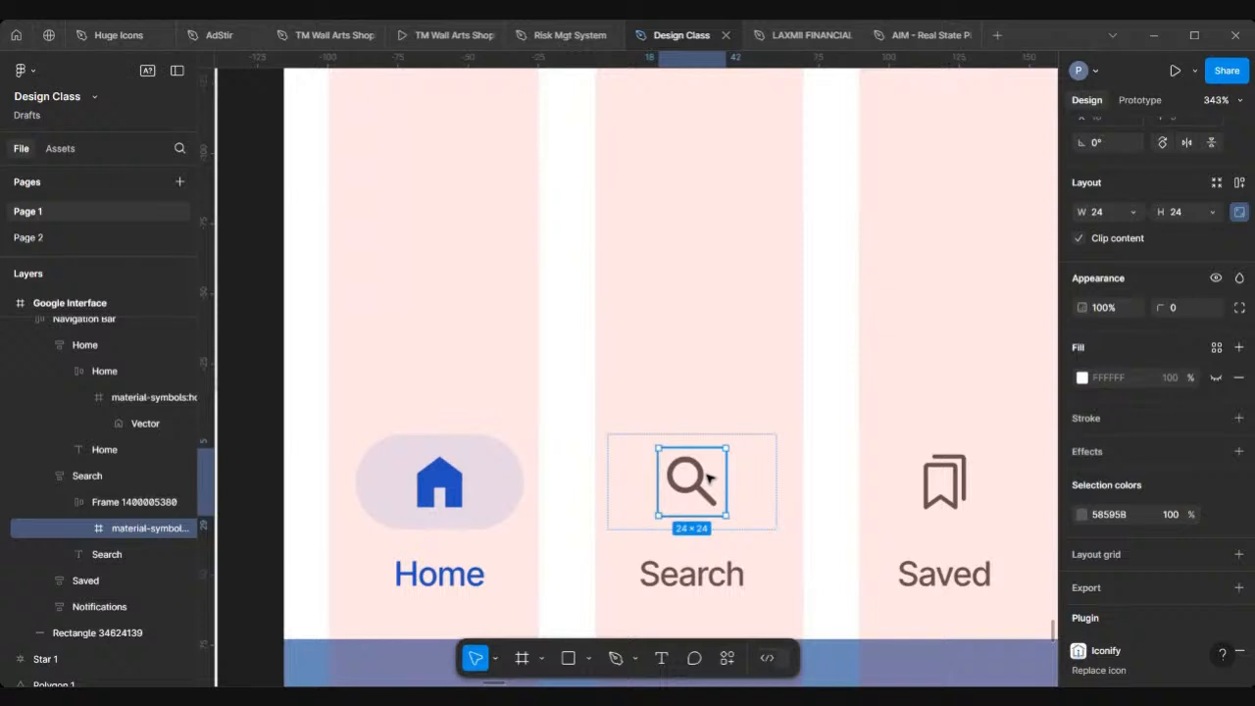
pyautogui.moveTo(707, 477); pyautogui.dragTo(724, 233)
pyautogui.moveTo(718, 172); pyautogui.dragTo(718, 154)
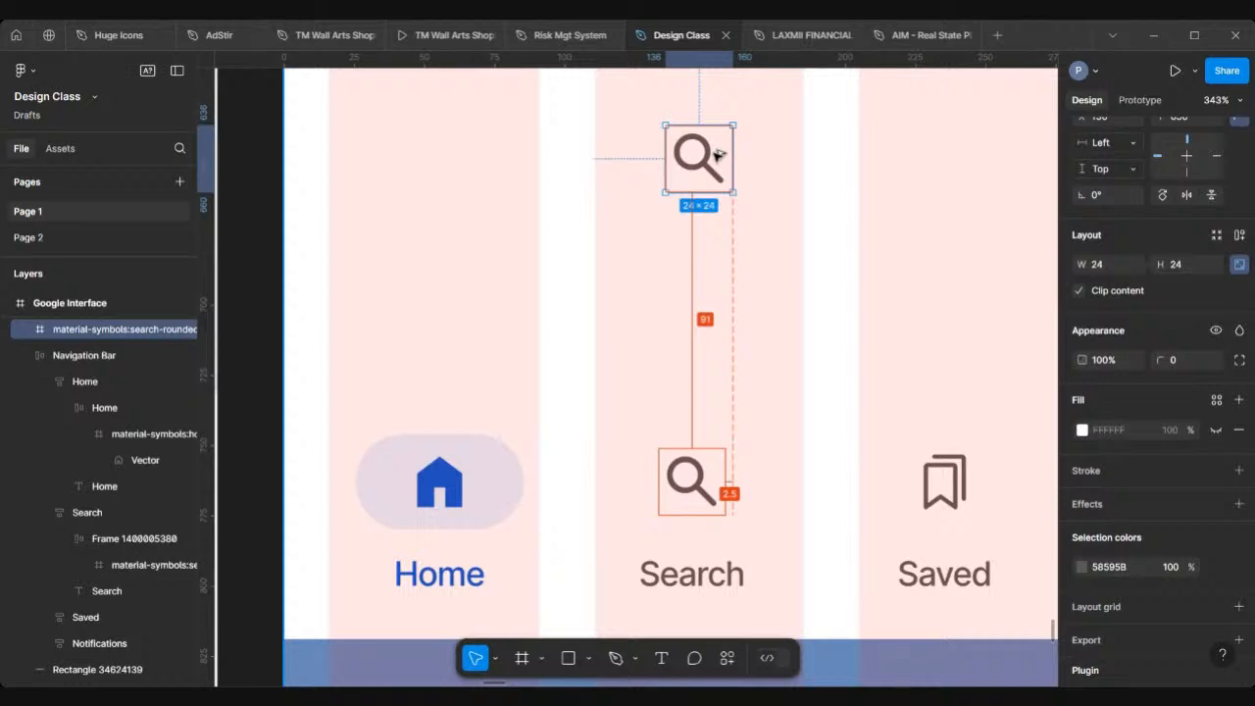
pyautogui.scroll(-10, 718, 155)
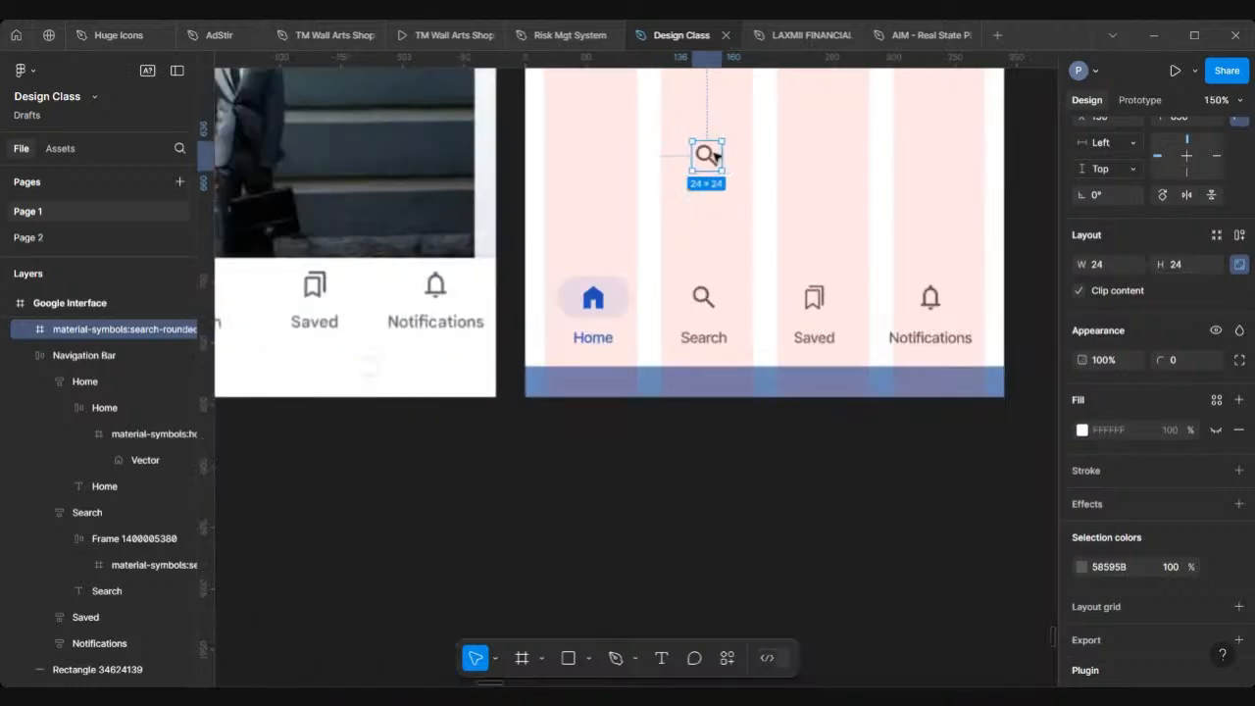
pyautogui.scroll(2, 714, 163)
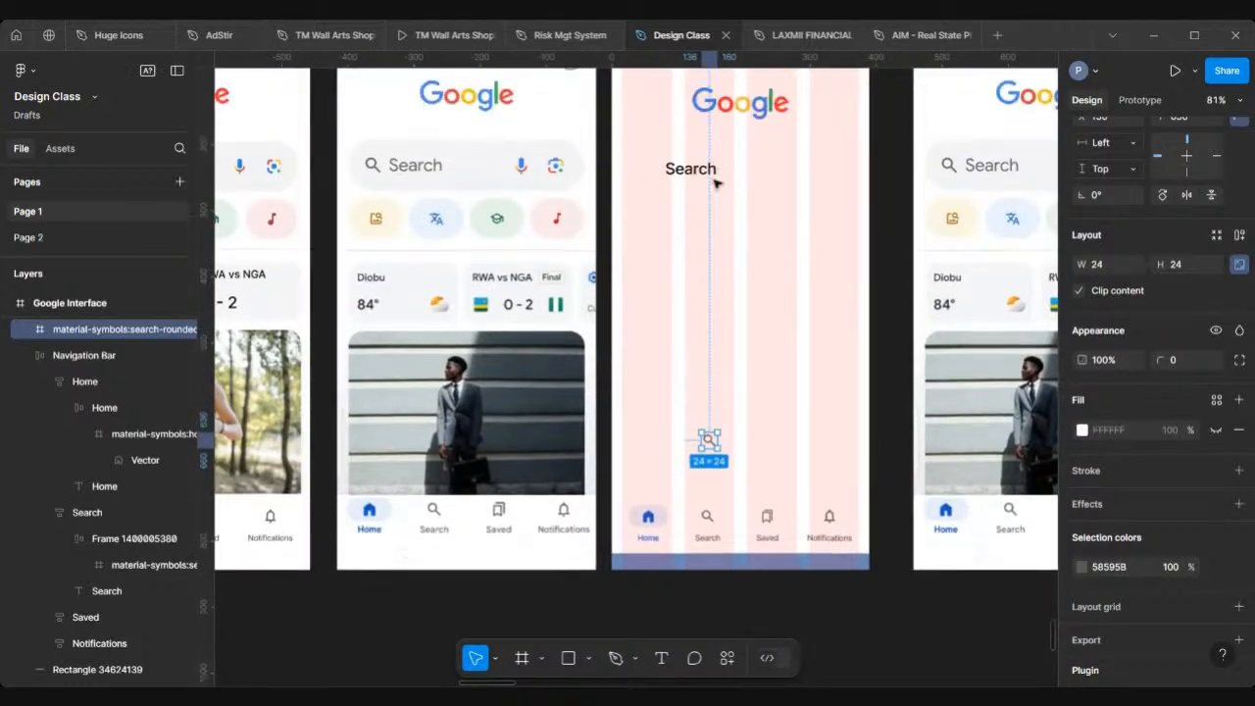
pyautogui.moveTo(712, 446); pyautogui.dragTo(649, 169)
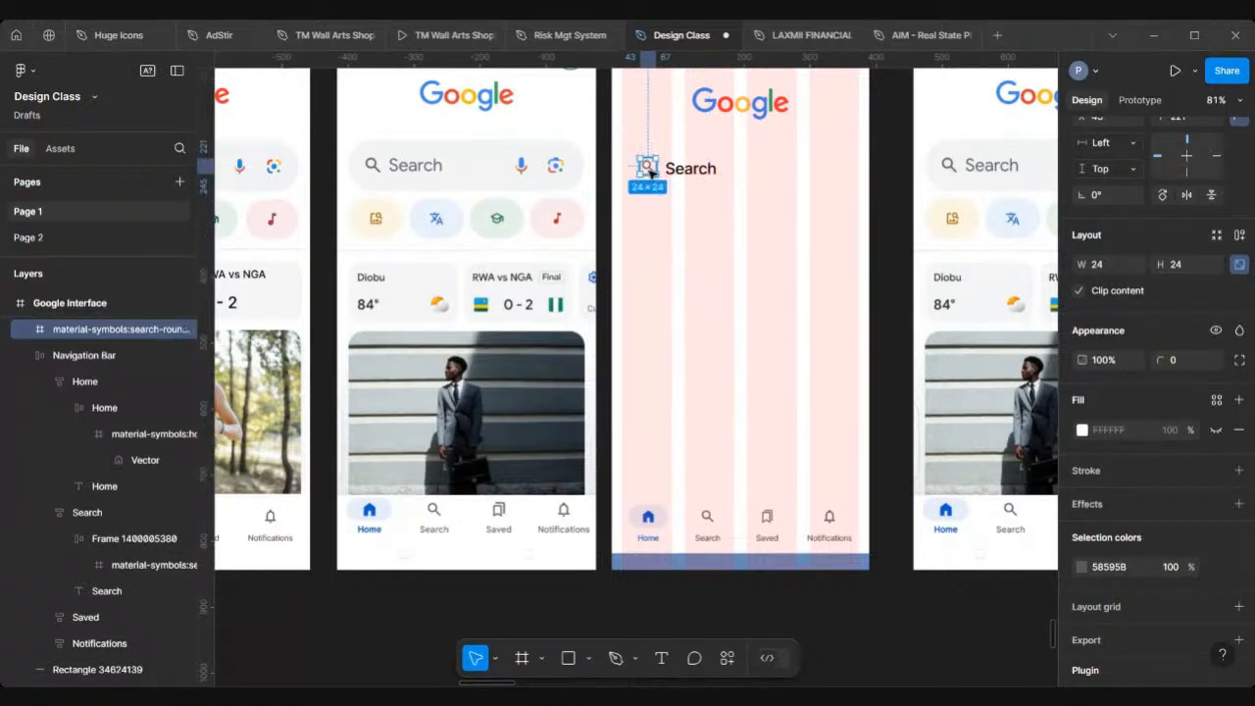
# Step: Resize the search icon to 30 × 30
pyautogui.scroll(5, 650, 169)
pyautogui.hscroll(-1, 649, 173)
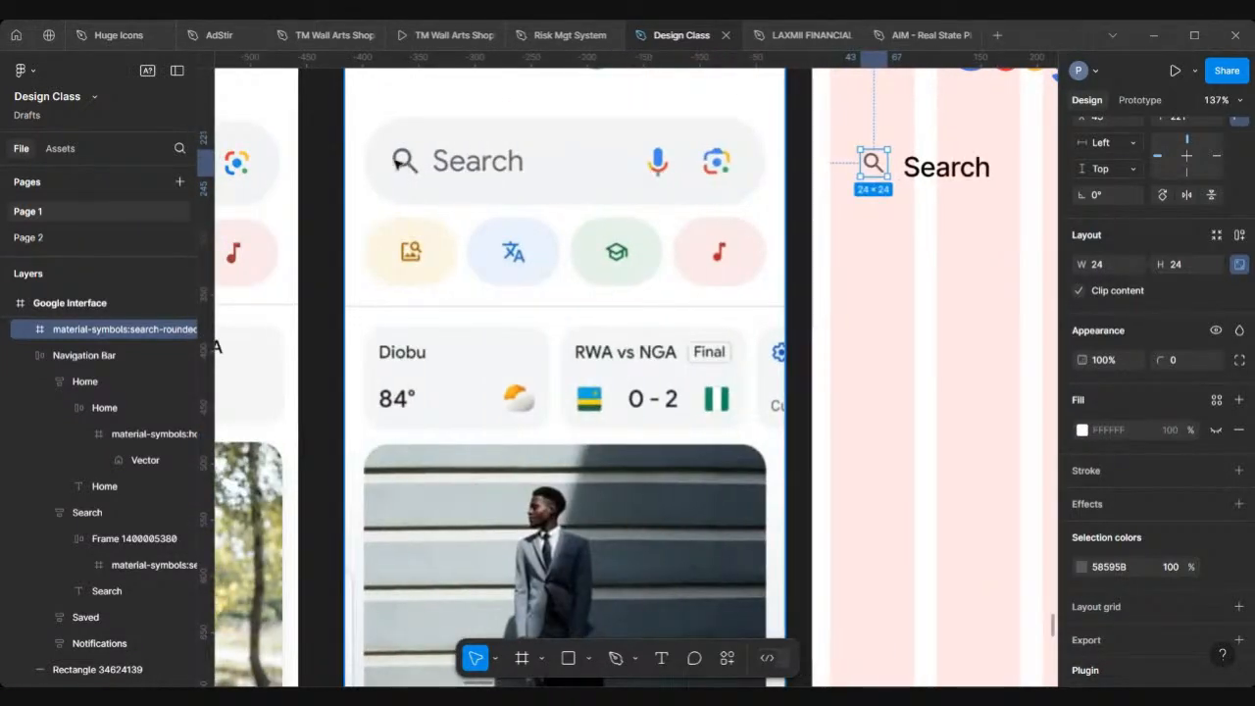
pyautogui.hscroll(5, 871, 152)
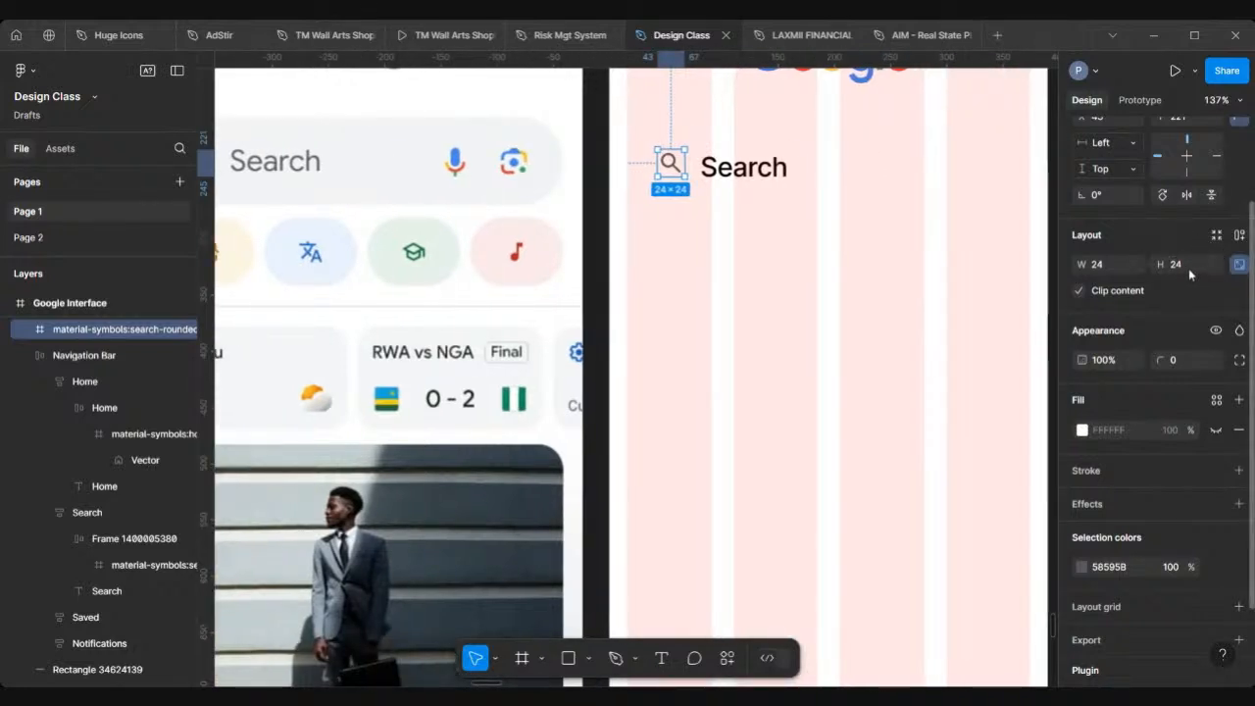
pyautogui.press('Return')
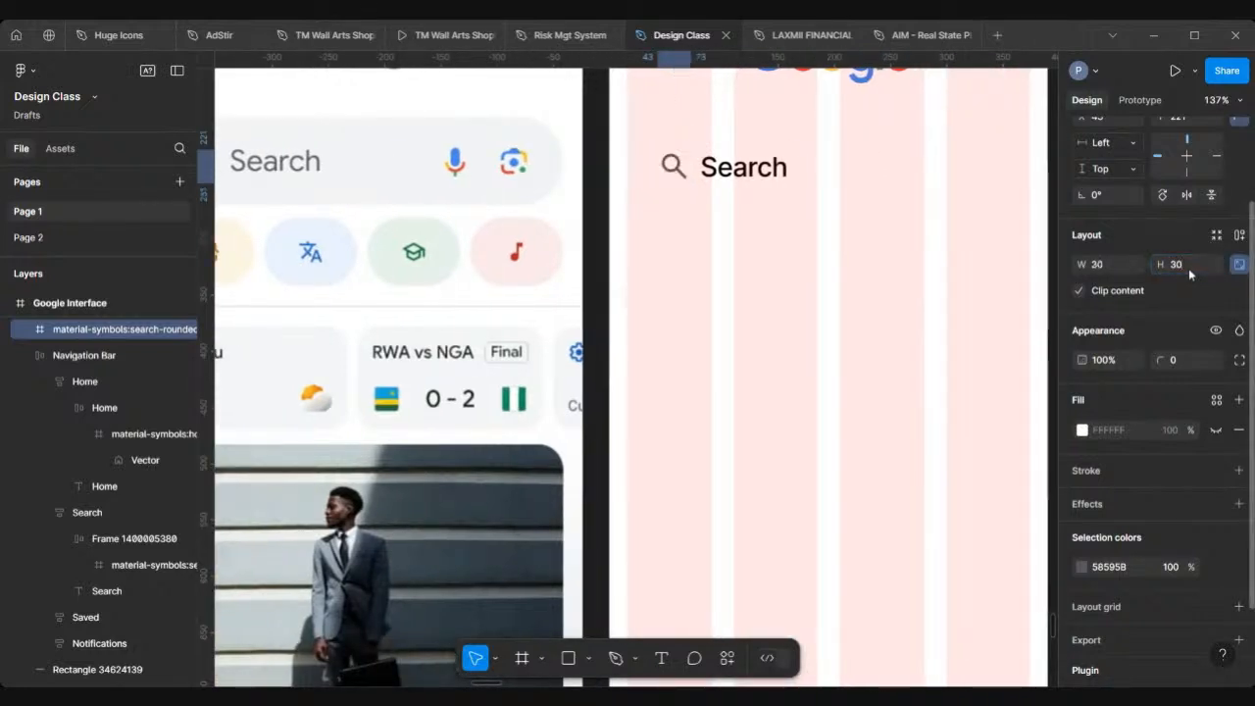
pyautogui.hscroll(-3, 700, 344)
pyautogui.hscroll(-1, 700, 344)
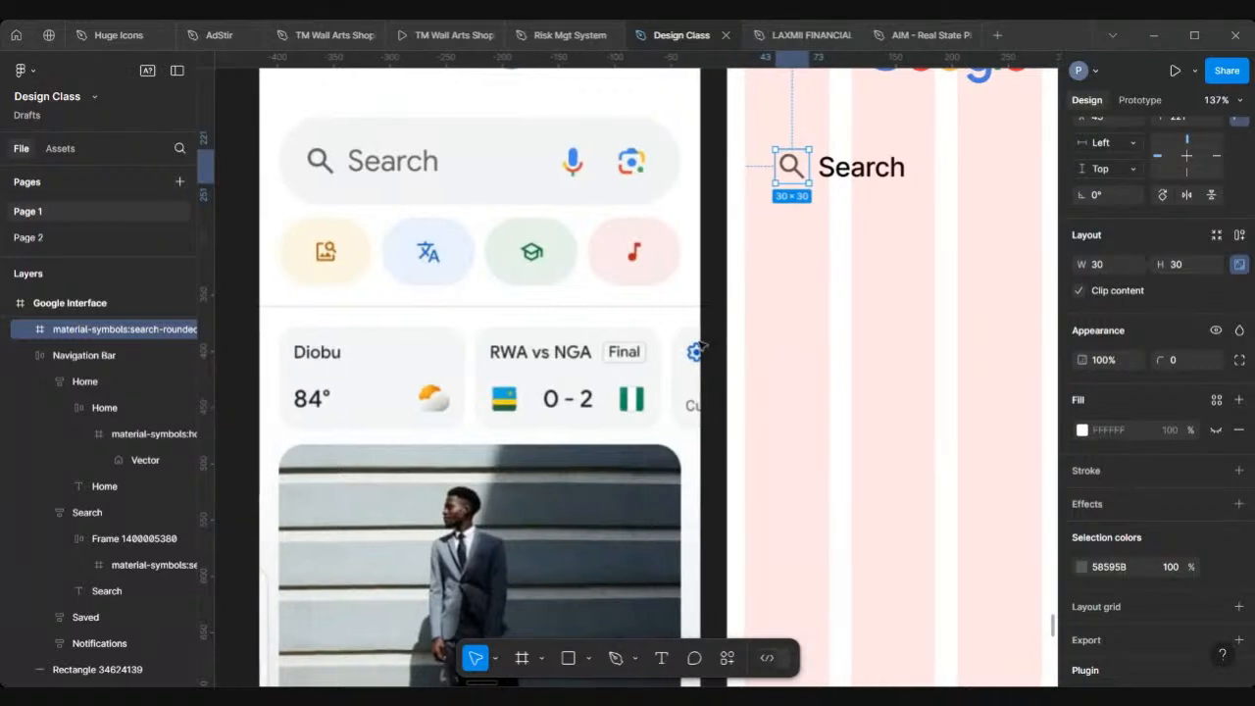
pyautogui.hscroll(3, 700, 344)
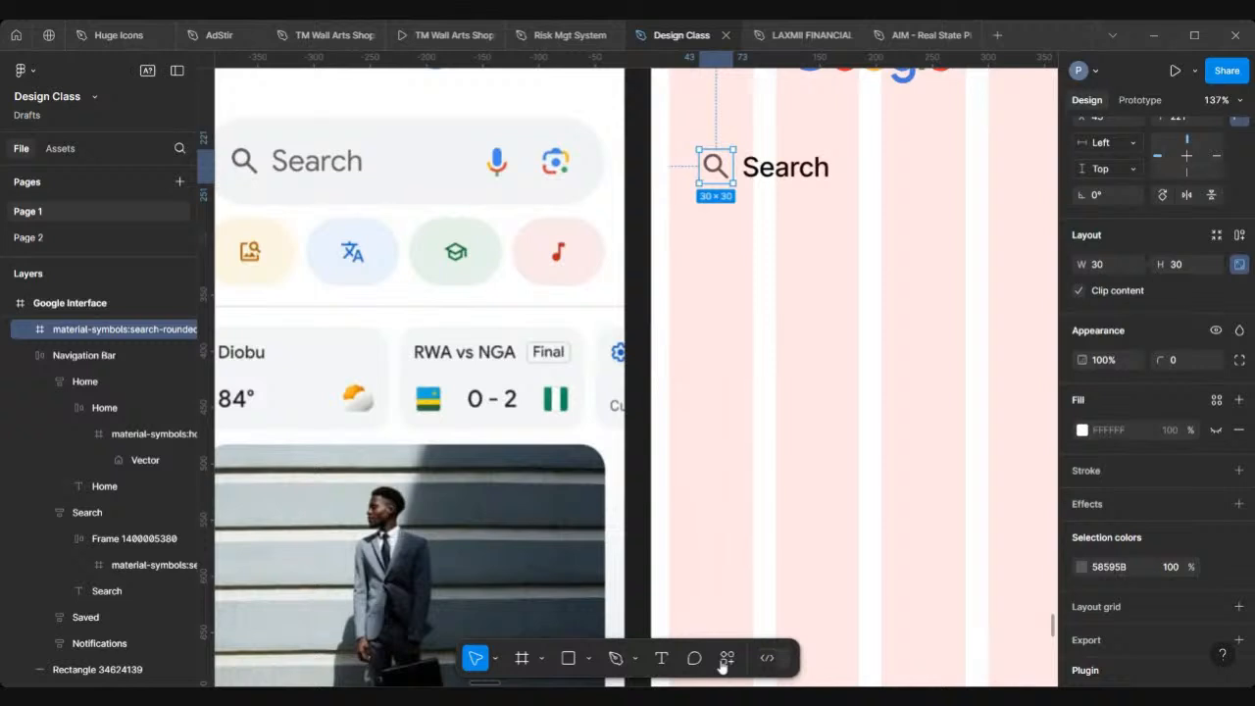
# Step: Recolour the new search icon to 5C5D5F by sampling the reference search icon's grey with the eyedropper
pyautogui.hscroll(-4, 664, 263)
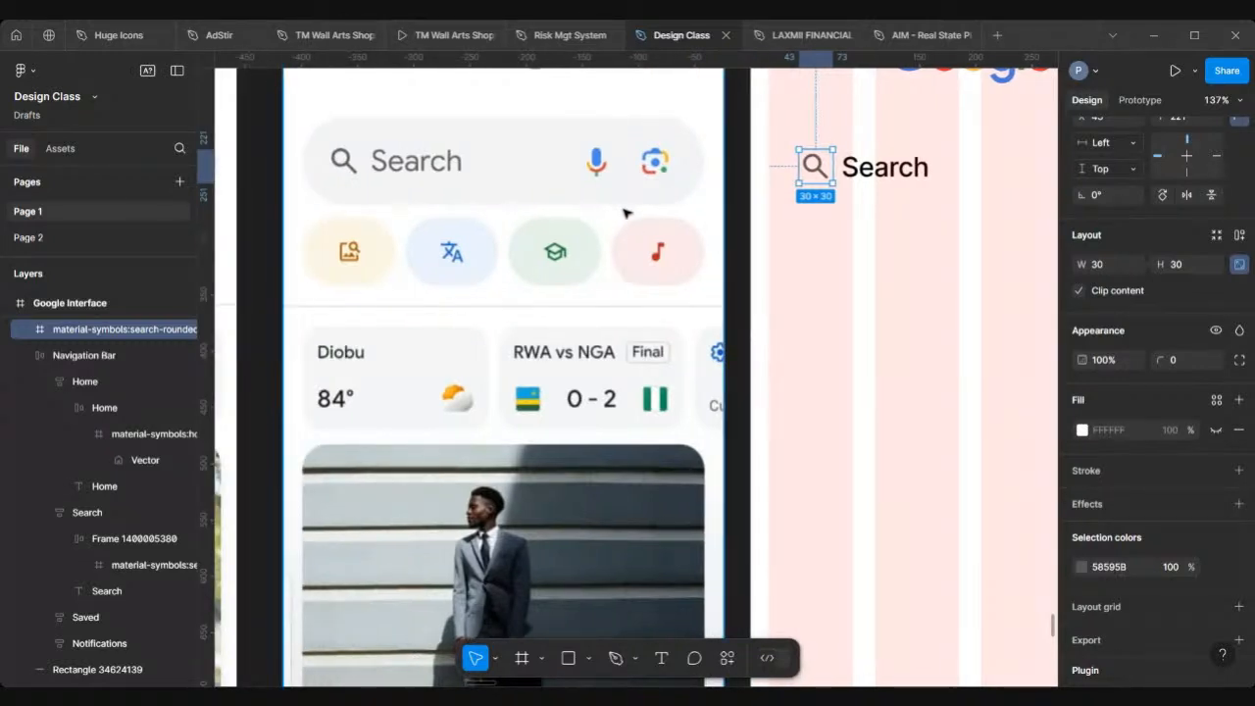
pyautogui.scroll(3, 471, 198)
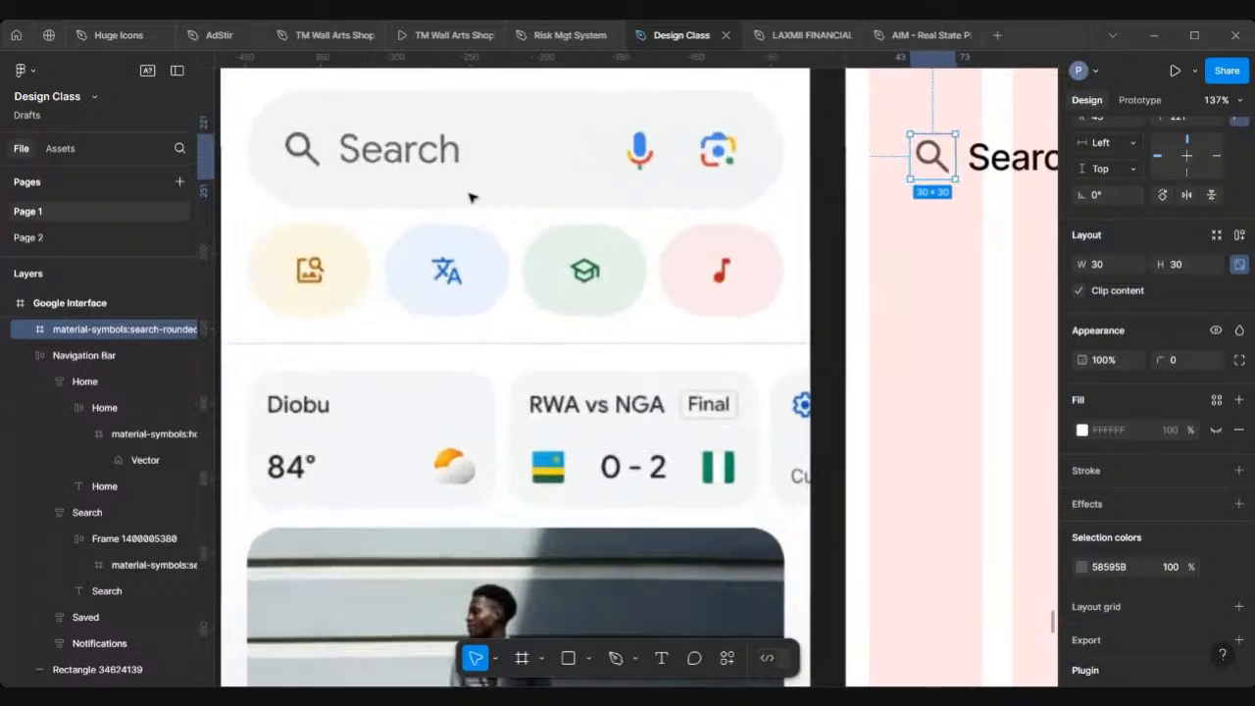
pyautogui.hscroll(4, 736, 210)
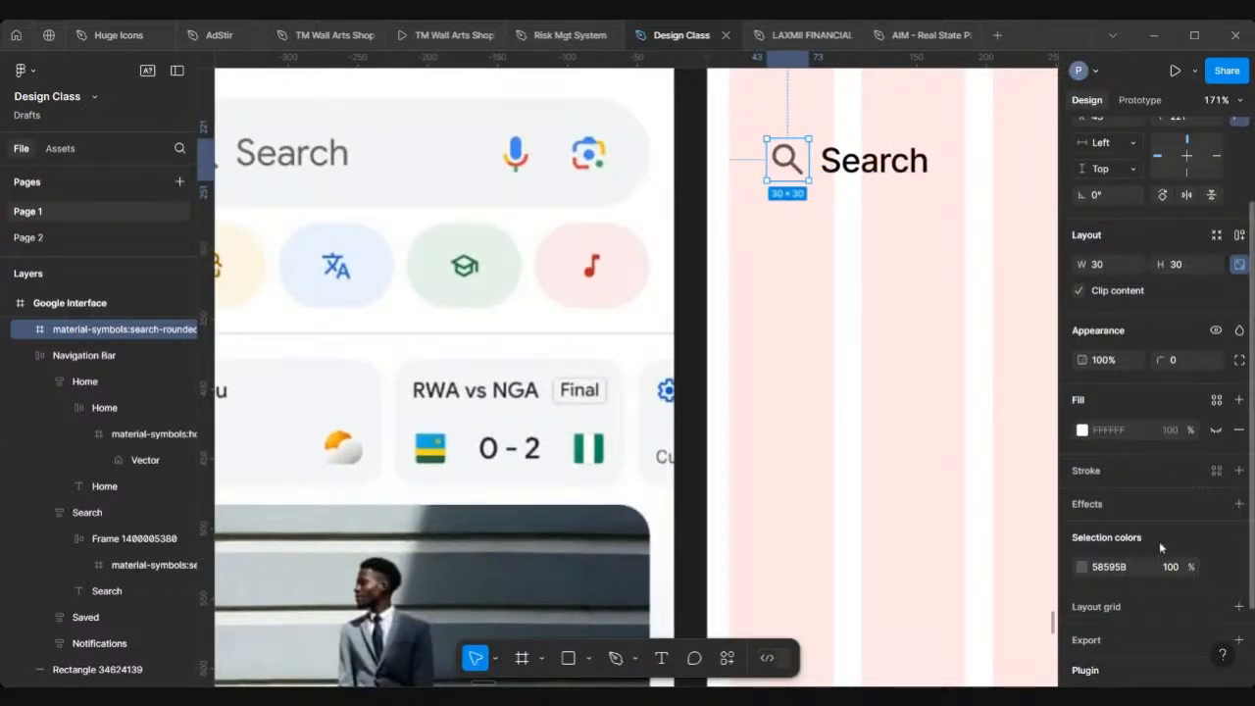
pyautogui.scroll(-1, 1125, 537)
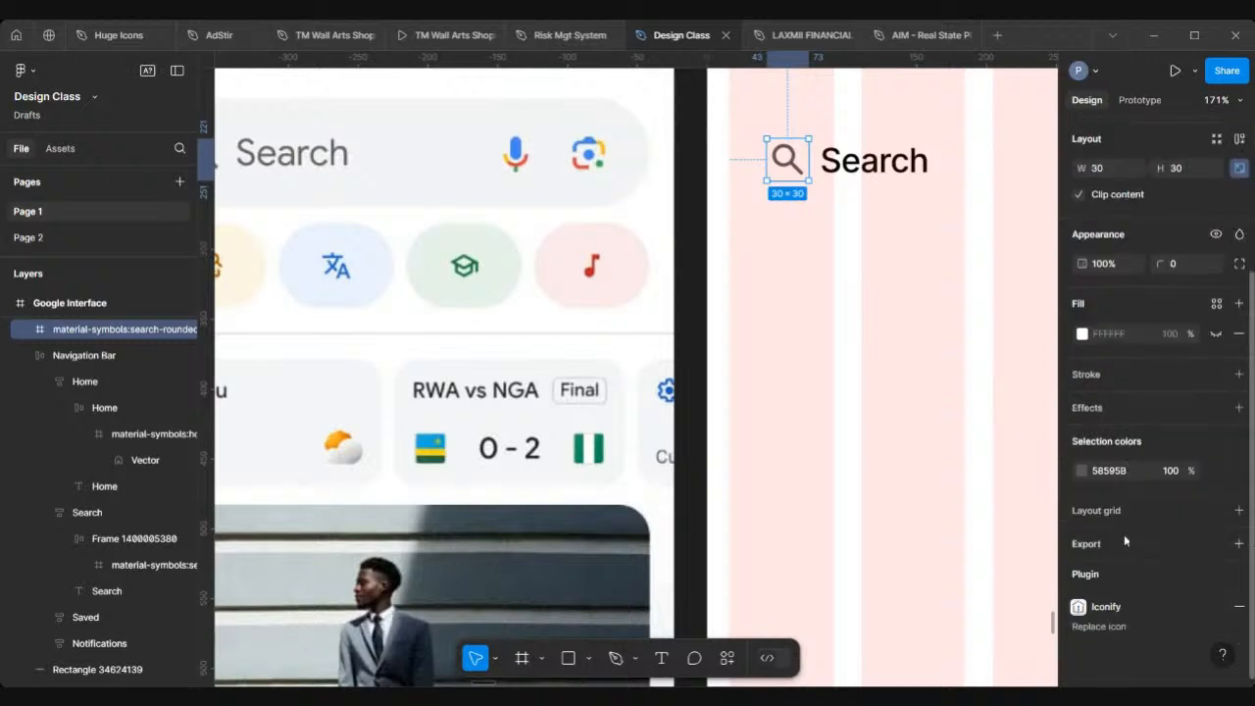
pyautogui.click(1084, 471)
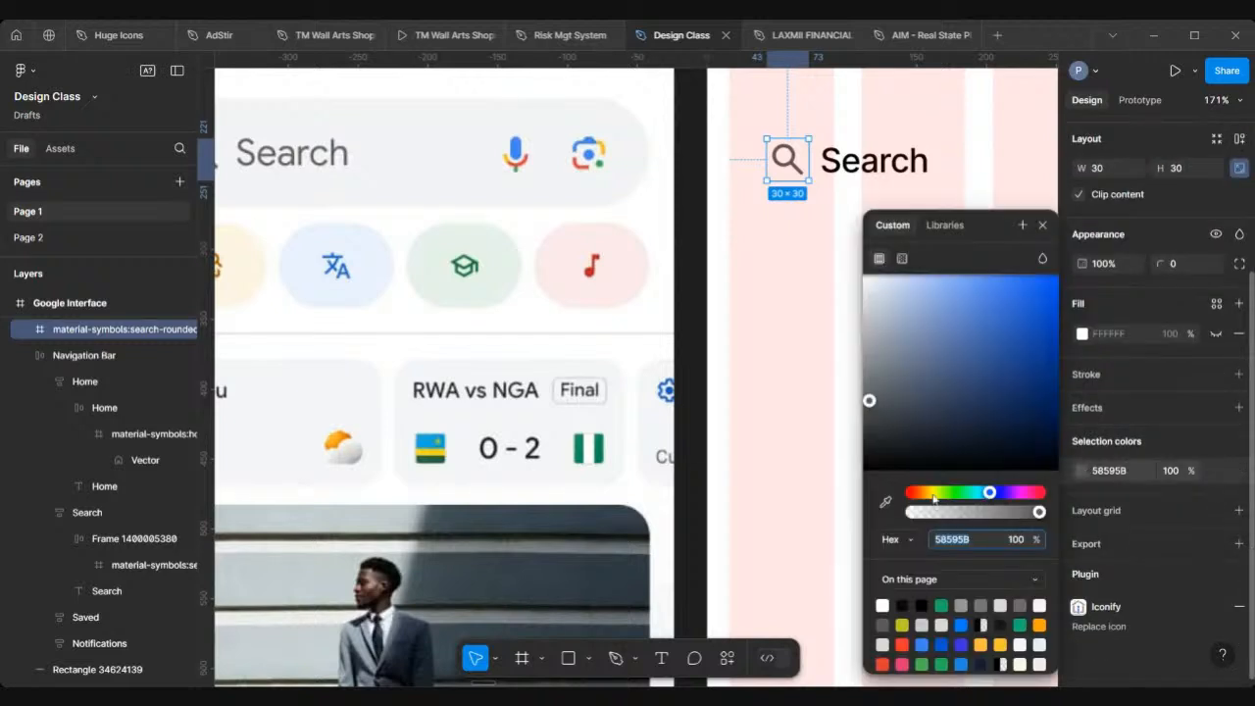
pyautogui.click(885, 501)
pyautogui.hscroll(-3, 406, 157)
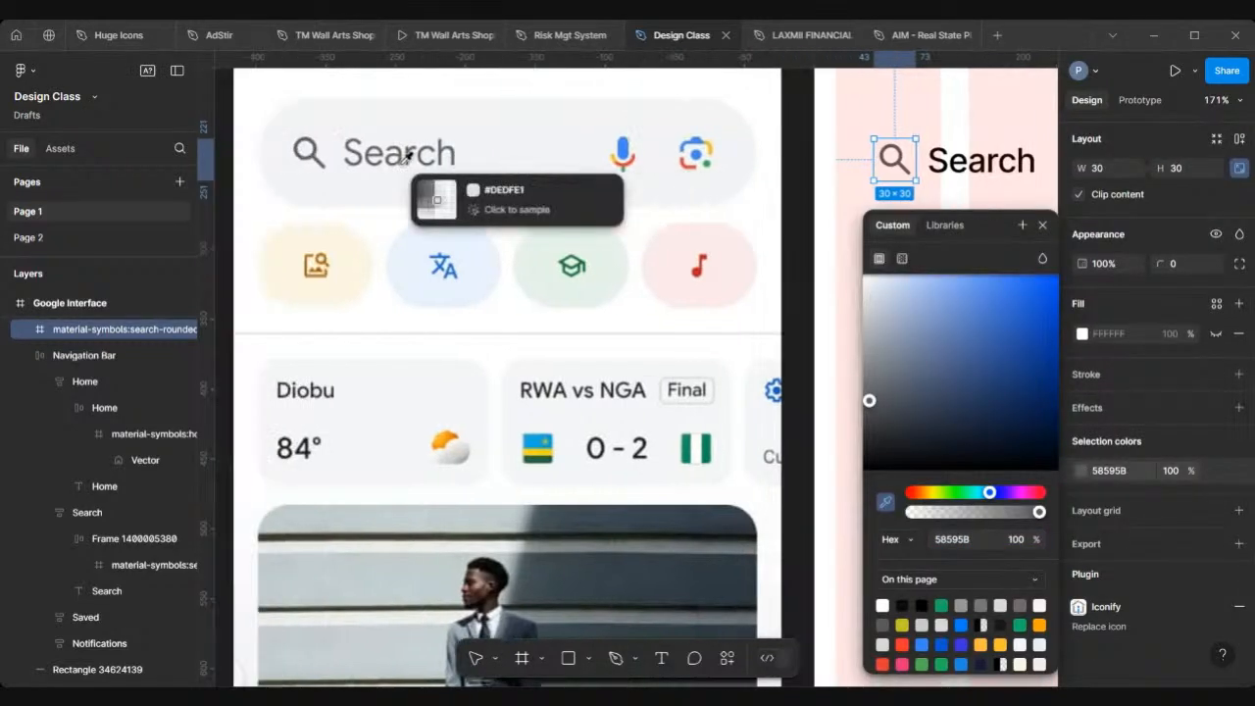
pyautogui.scroll(1, 407, 157)
pyautogui.scroll(5, 407, 158)
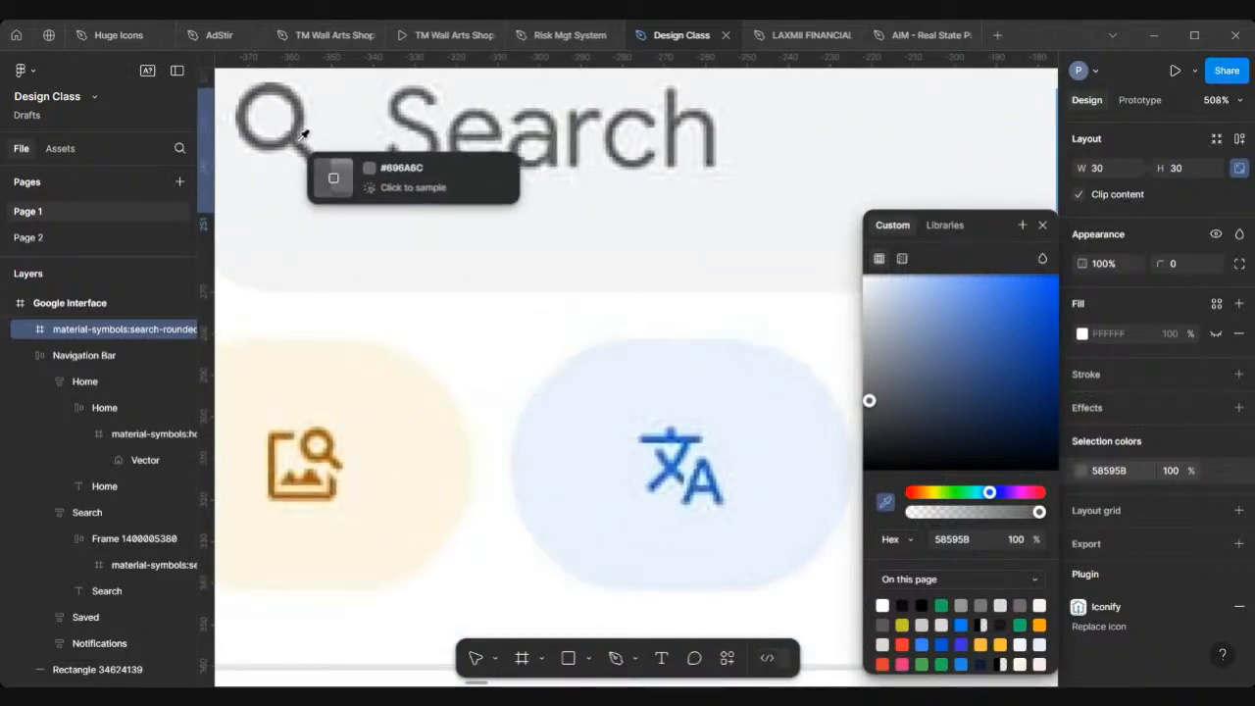
pyautogui.click(294, 136)
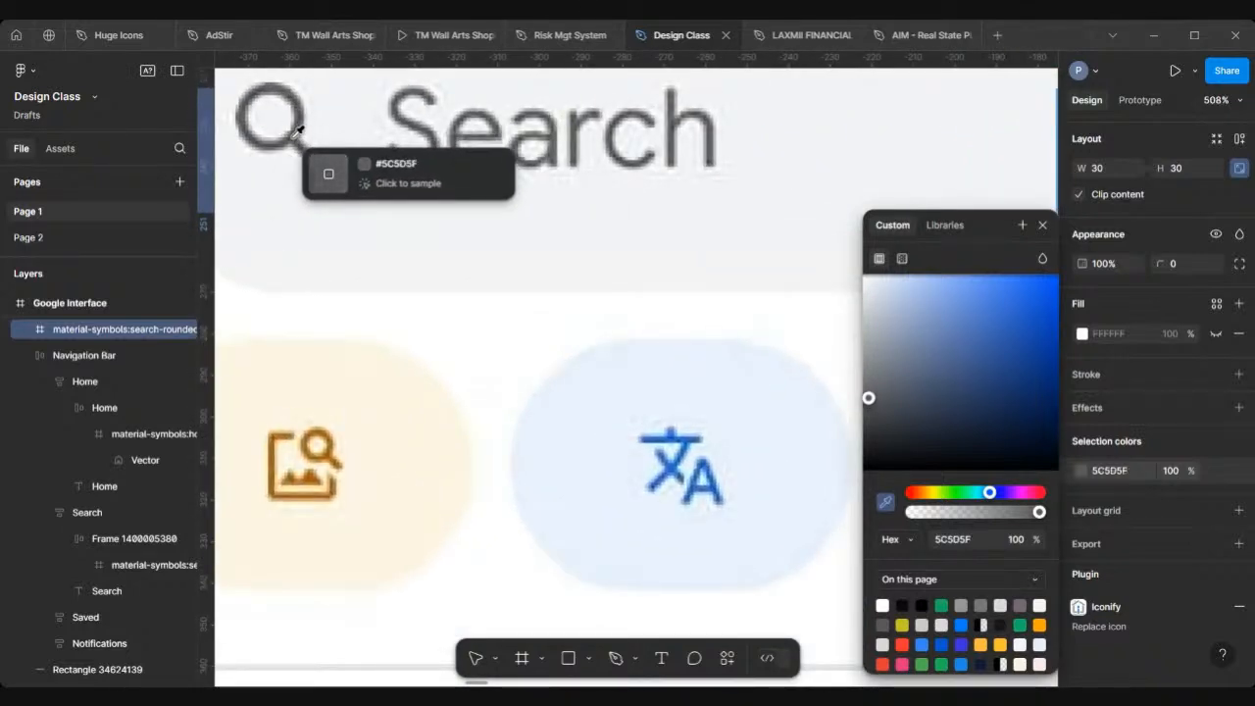
pyautogui.press('Escape')
pyautogui.scroll(-5, 440, 162)
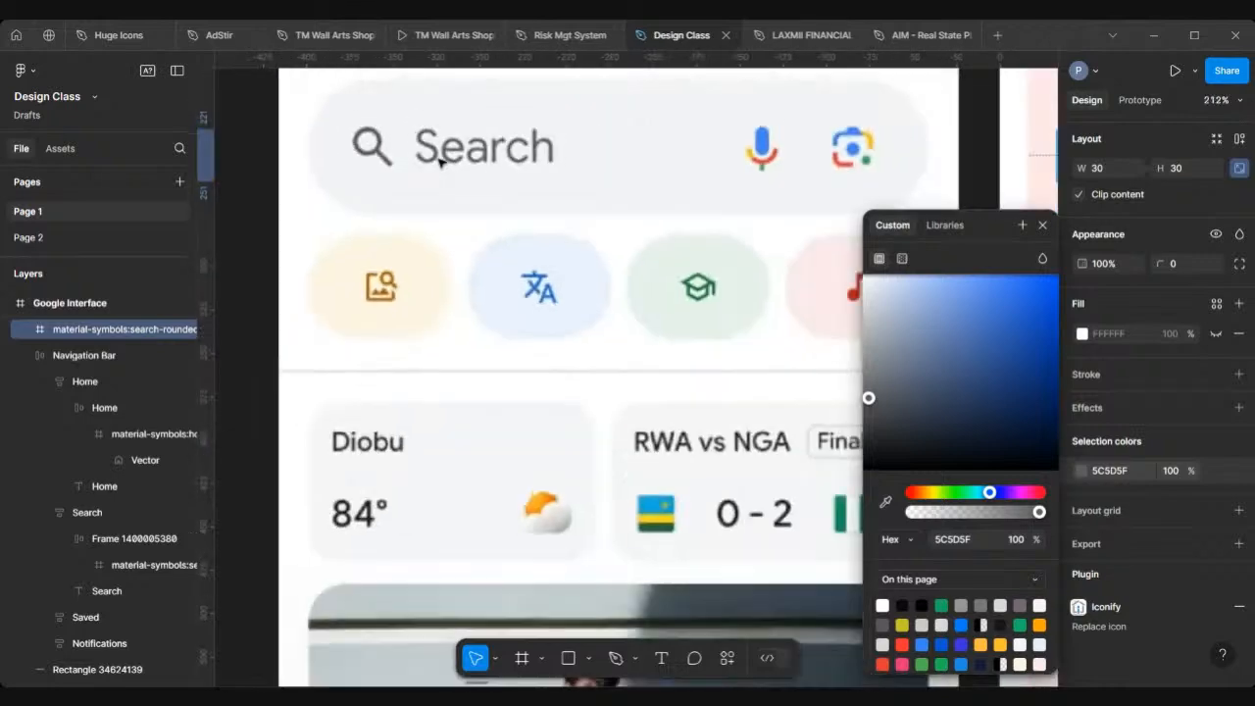
pyautogui.scroll(-8, 440, 162)
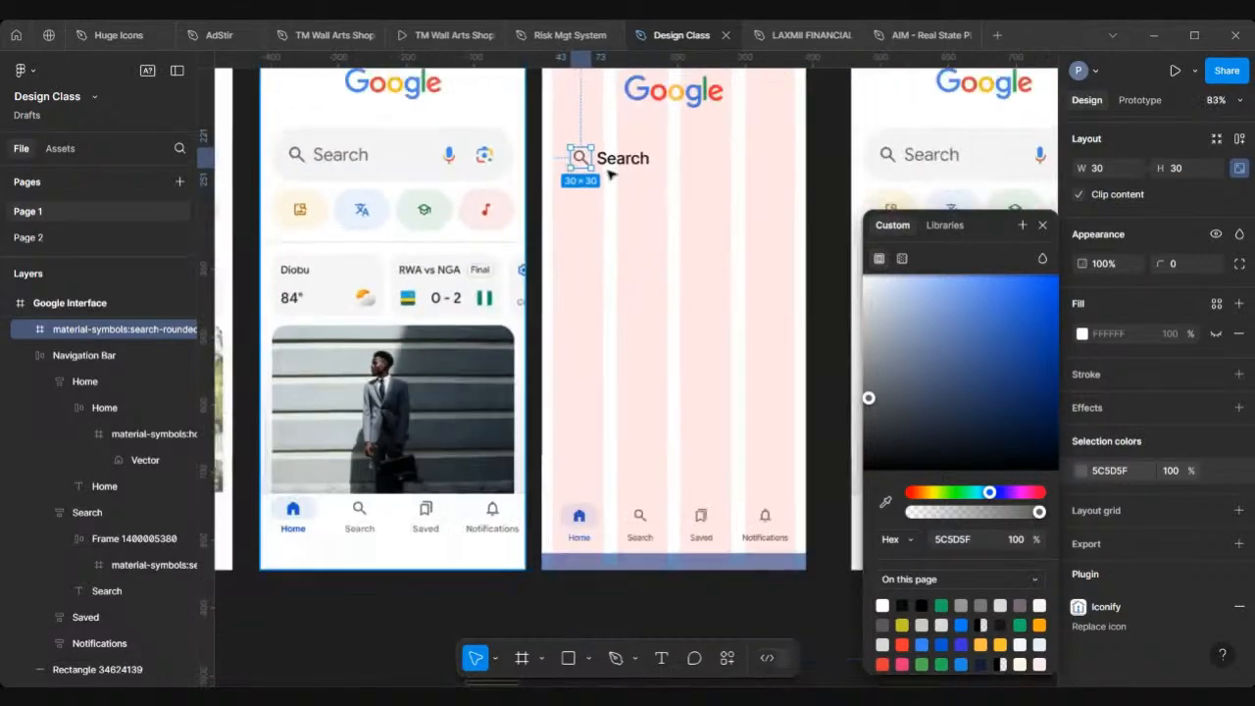
pyautogui.click(1132, 474)
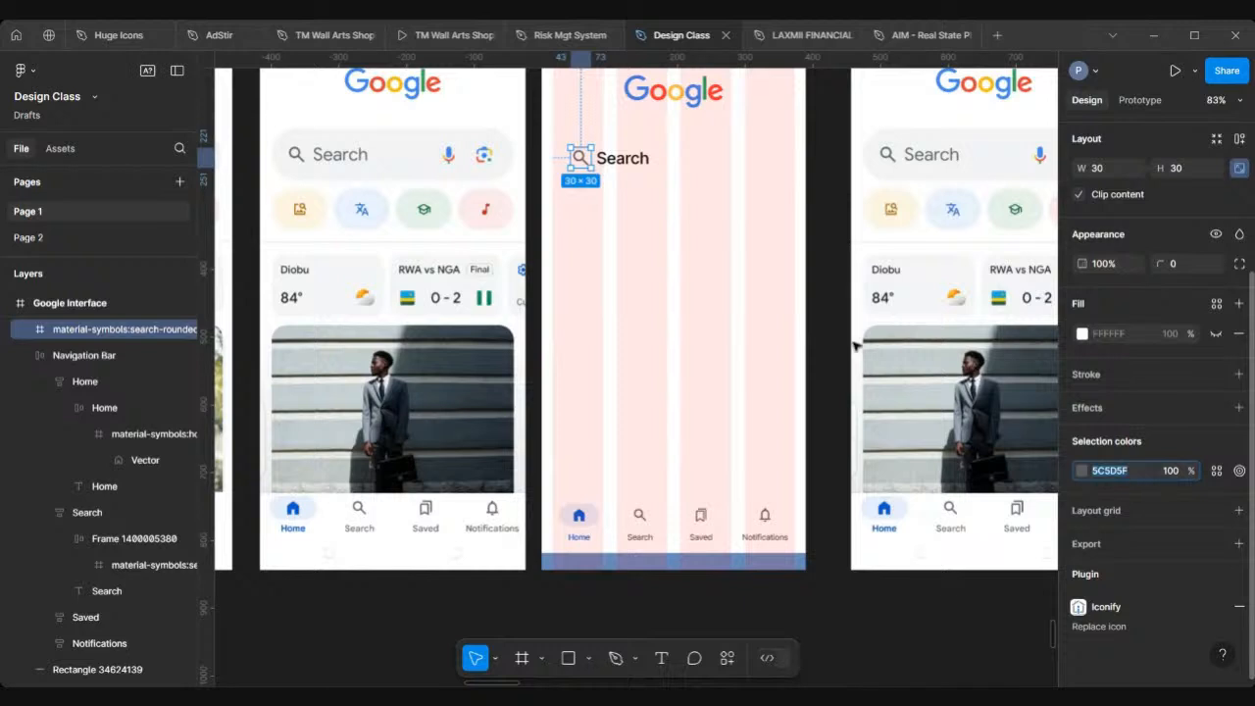
# Step: Select the Search text in the frame to inspect its fill colour
pyautogui.click(632, 160)
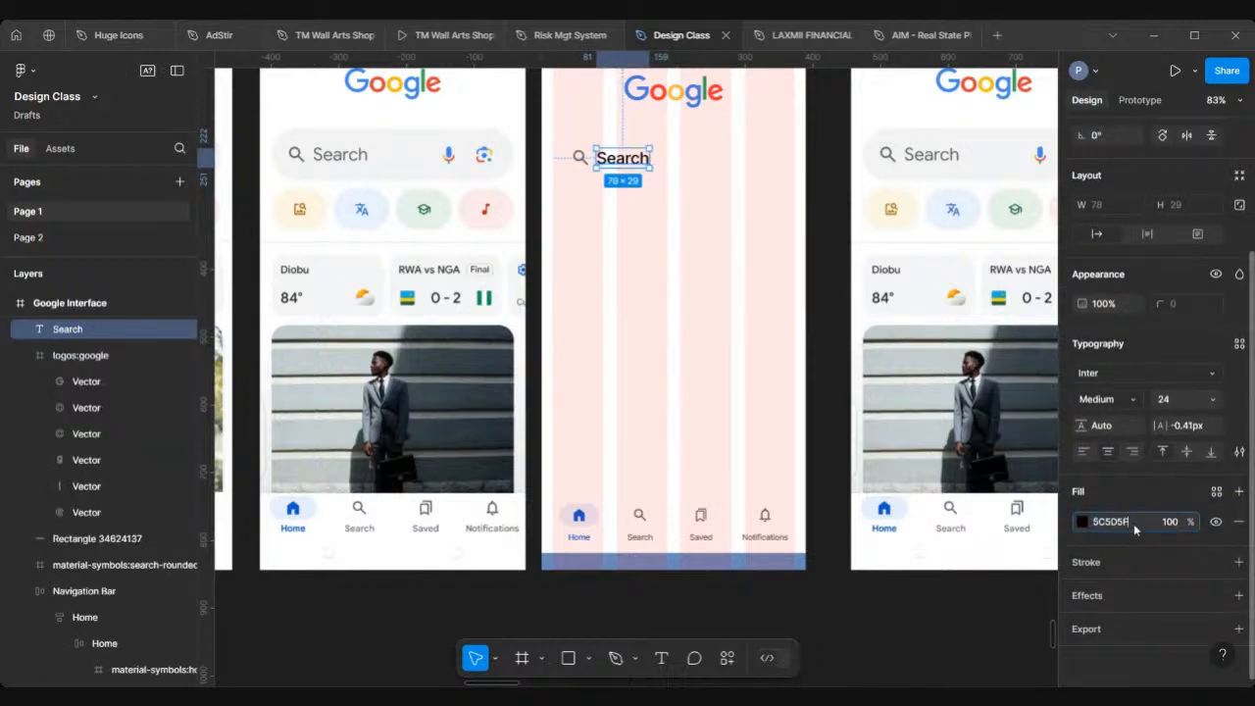
pyautogui.press('Return')
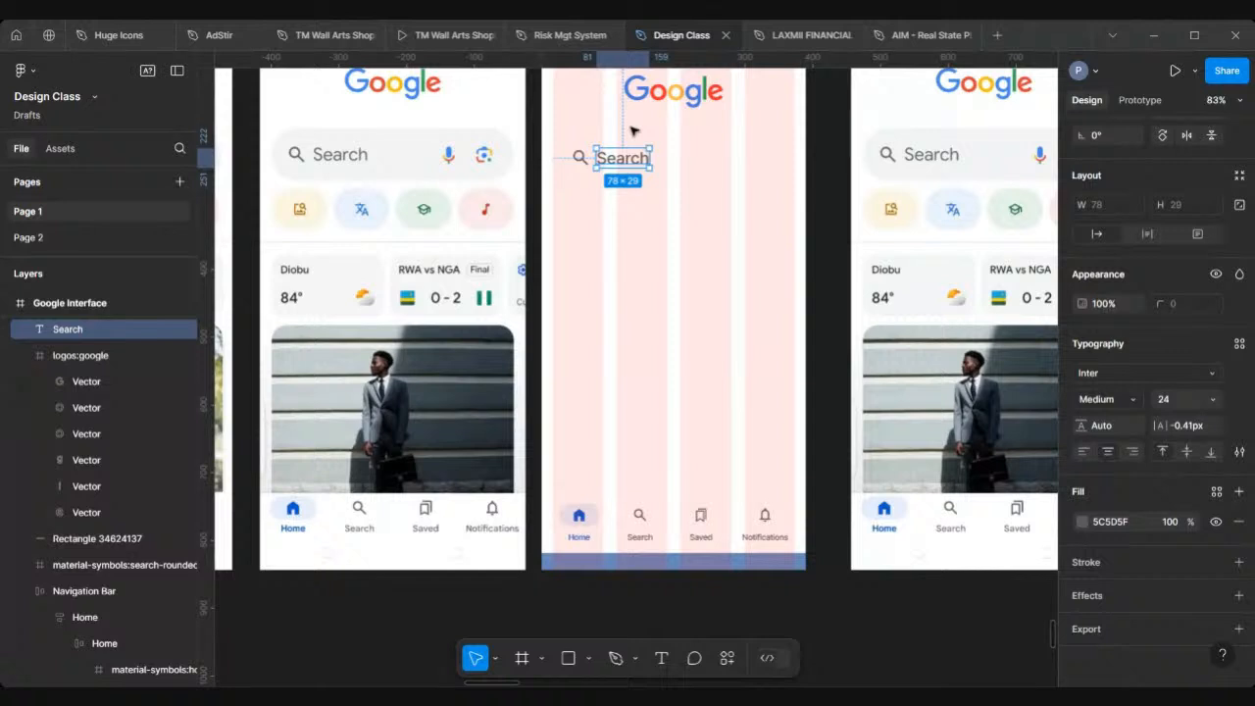
pyautogui.scroll(4, 632, 130)
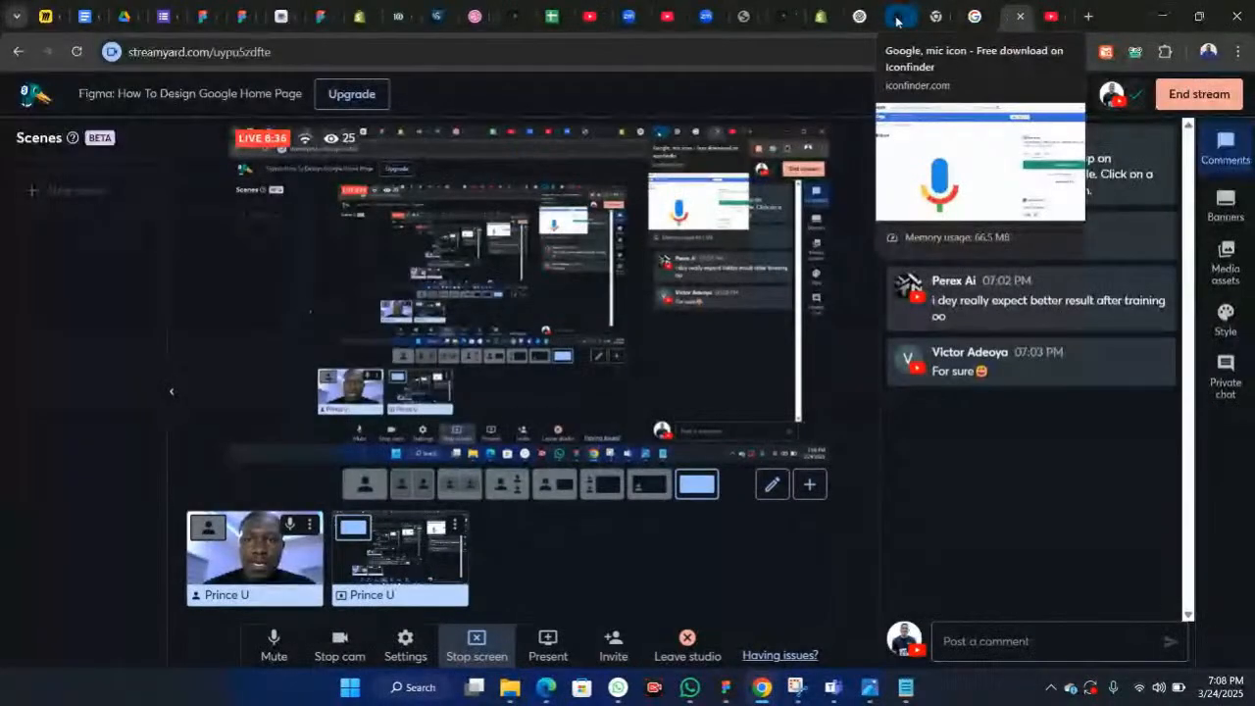
# Step: Switch to the browser, open a new tab and search for the Google lens icon
pyautogui.click(894, 18)
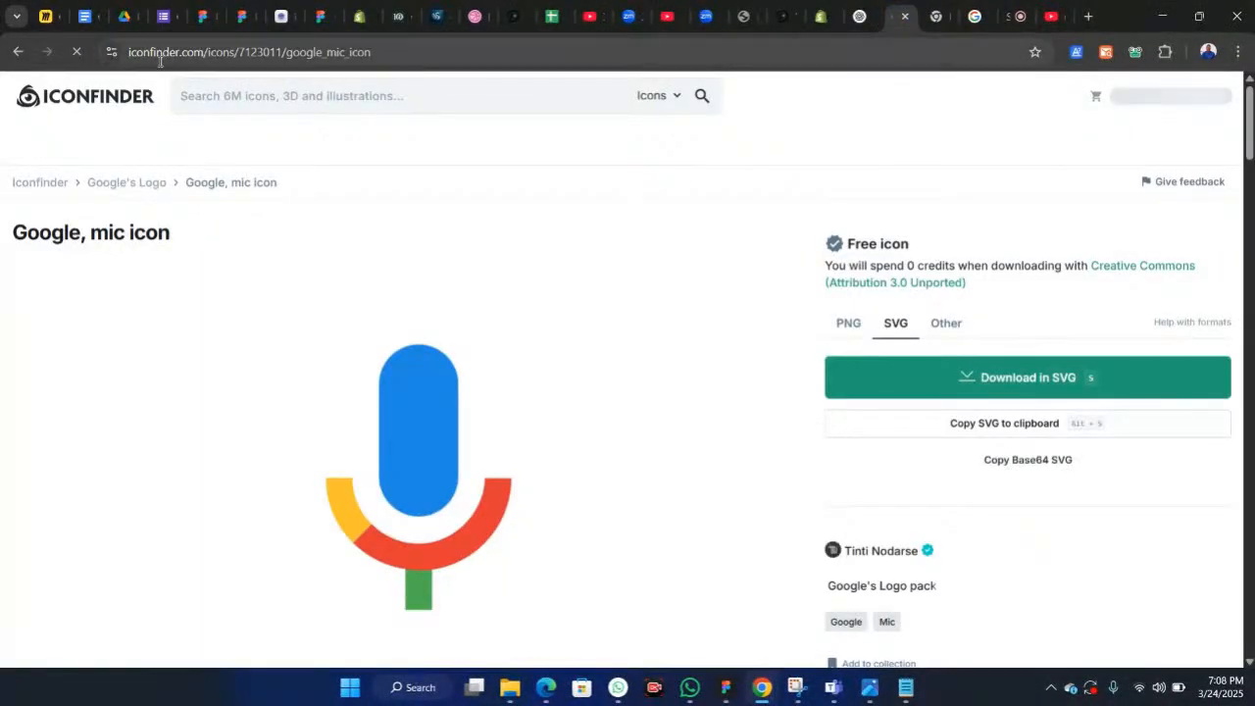
pyautogui.click(1085, 17)
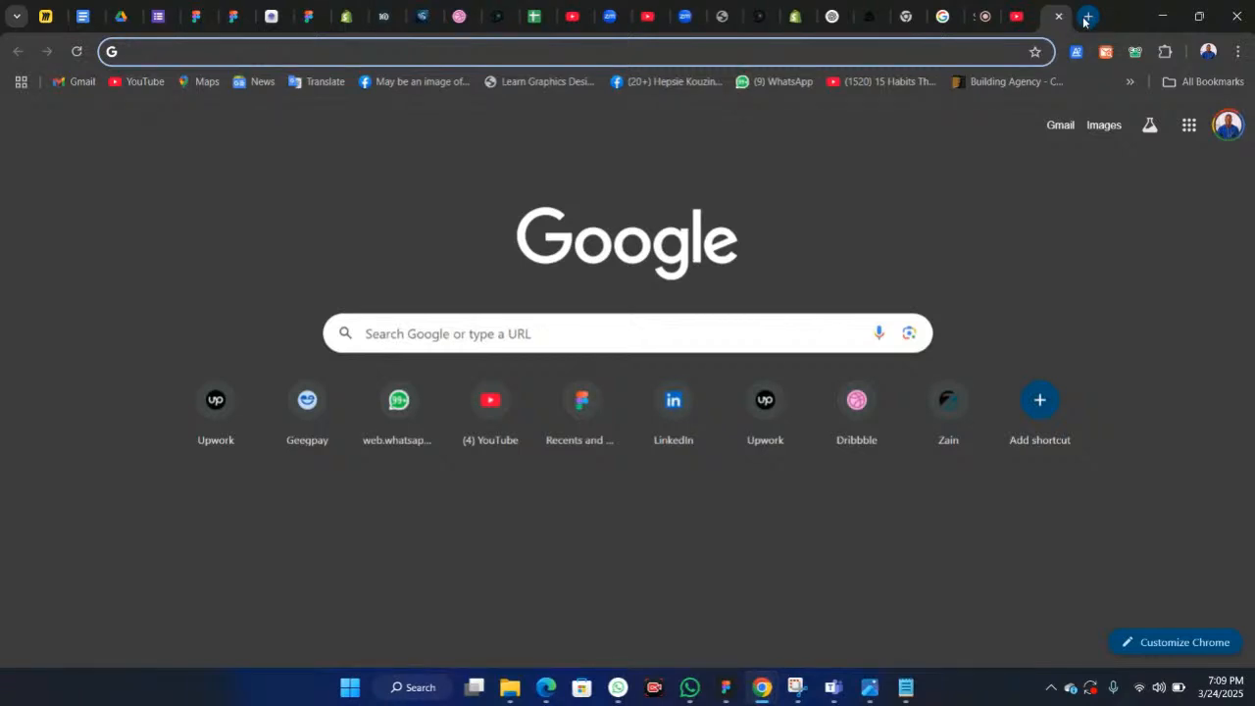
pyautogui.write('G')
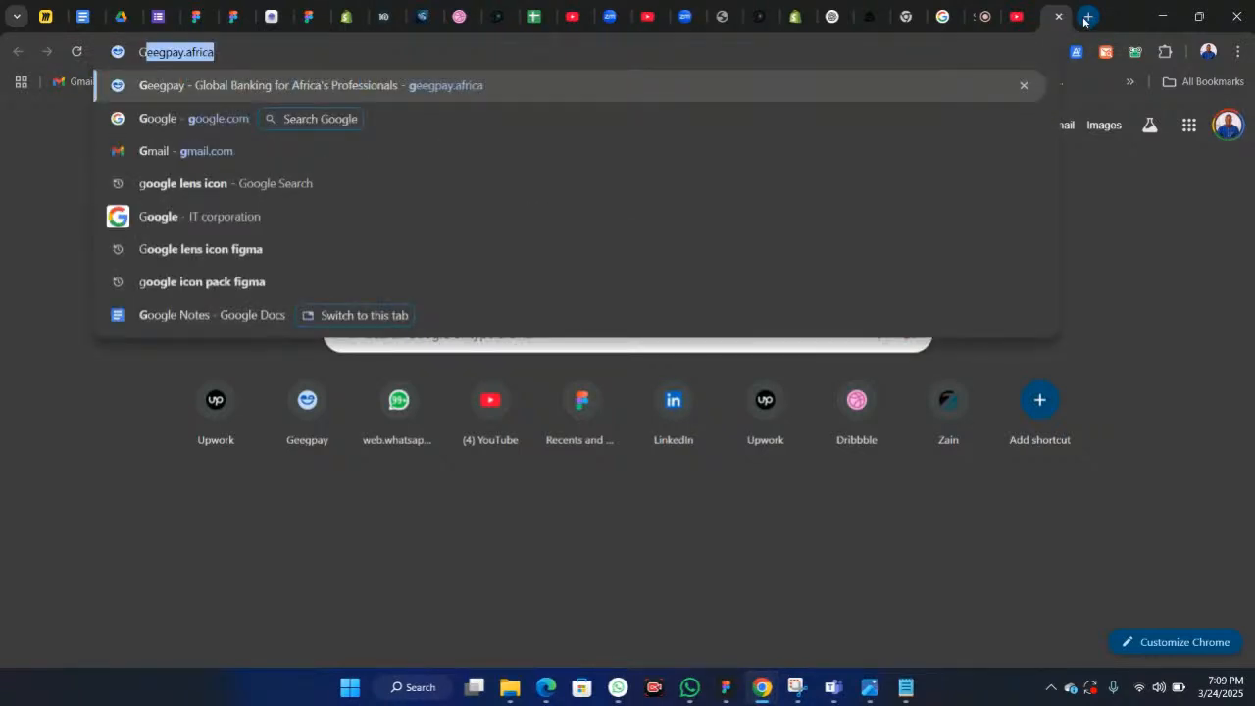
pyautogui.write('oogle')
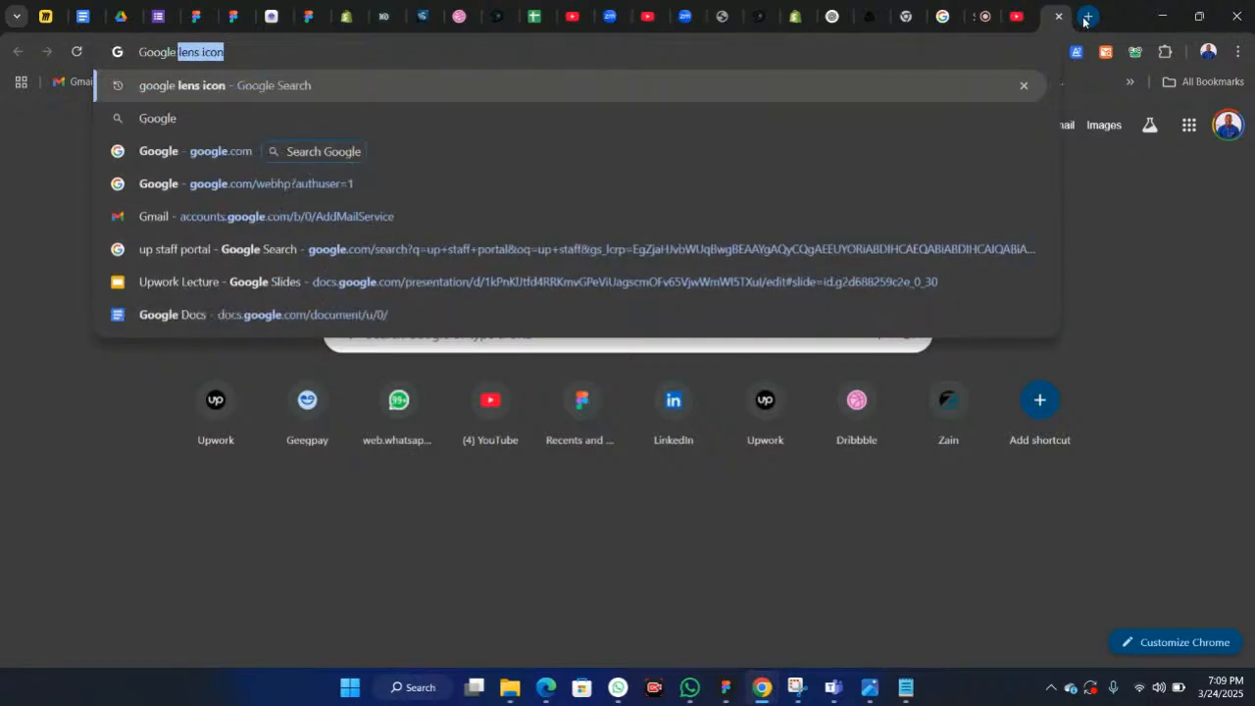
pyautogui.write(' lens')
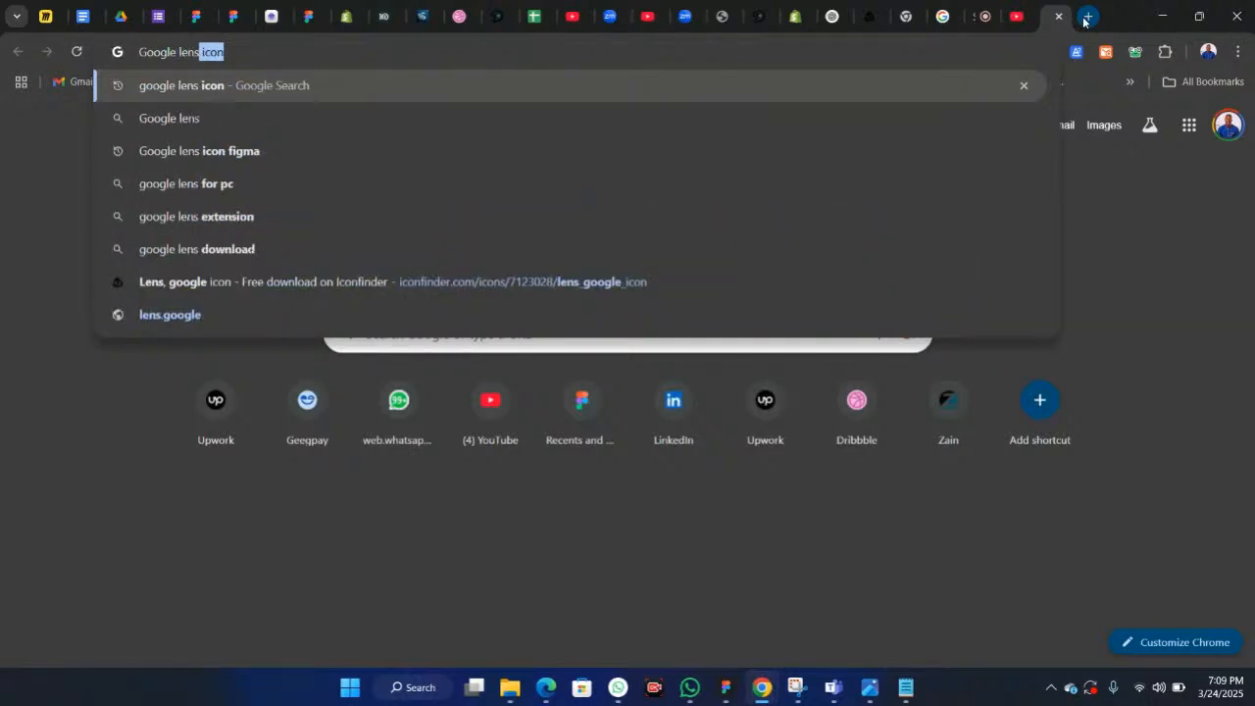
pyautogui.press('Return')
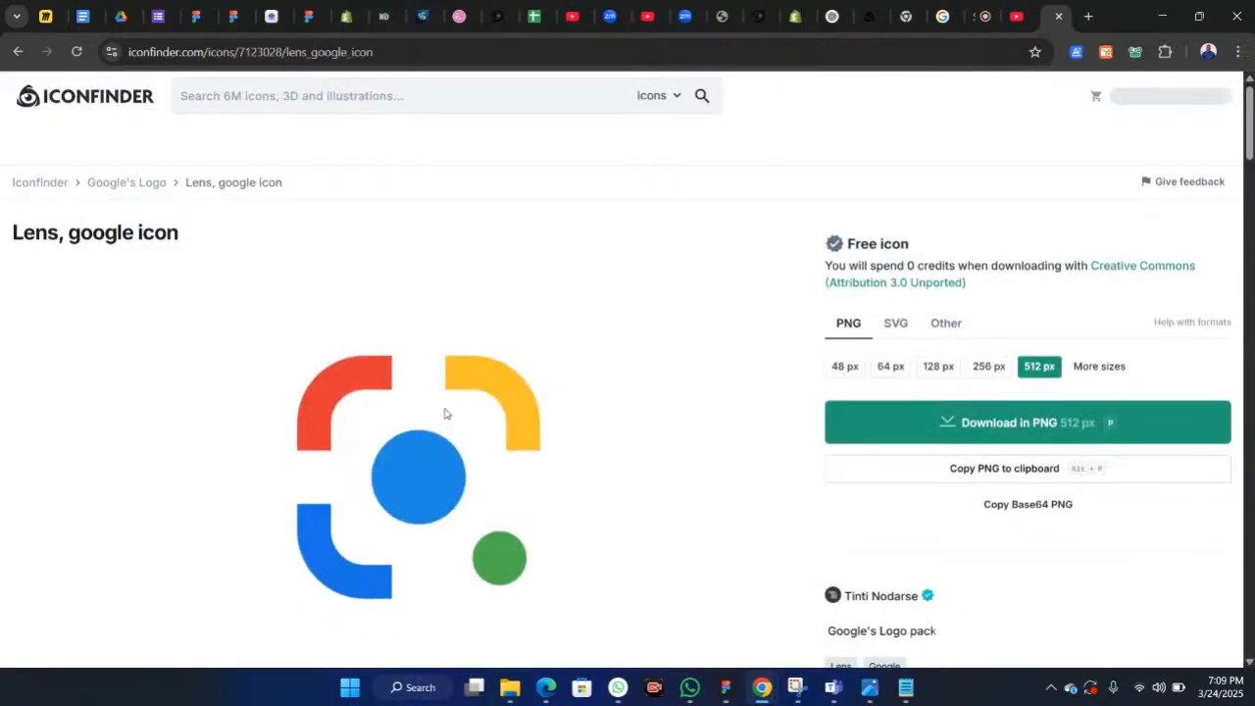
# Step: Copy the Lens, google icon from Iconfinder to the clipboard as SVG
pyautogui.scroll(-1, 446, 414)
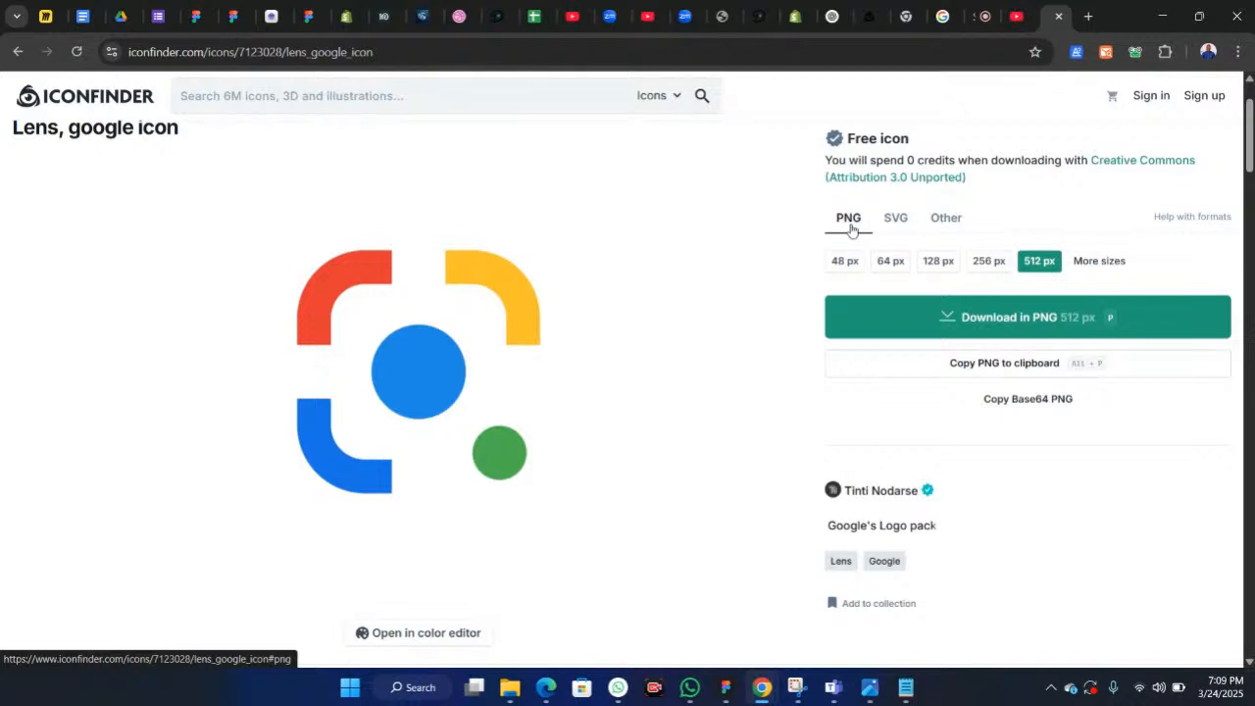
pyautogui.click(902, 220)
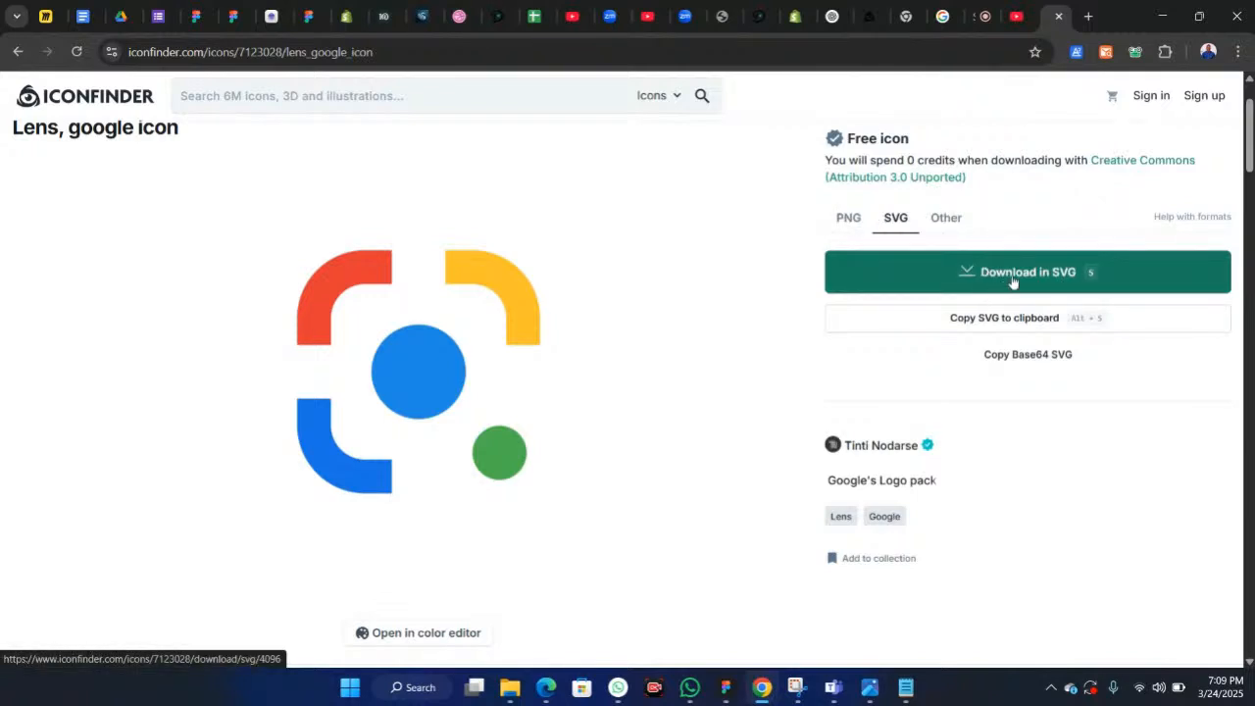
pyautogui.click(976, 327)
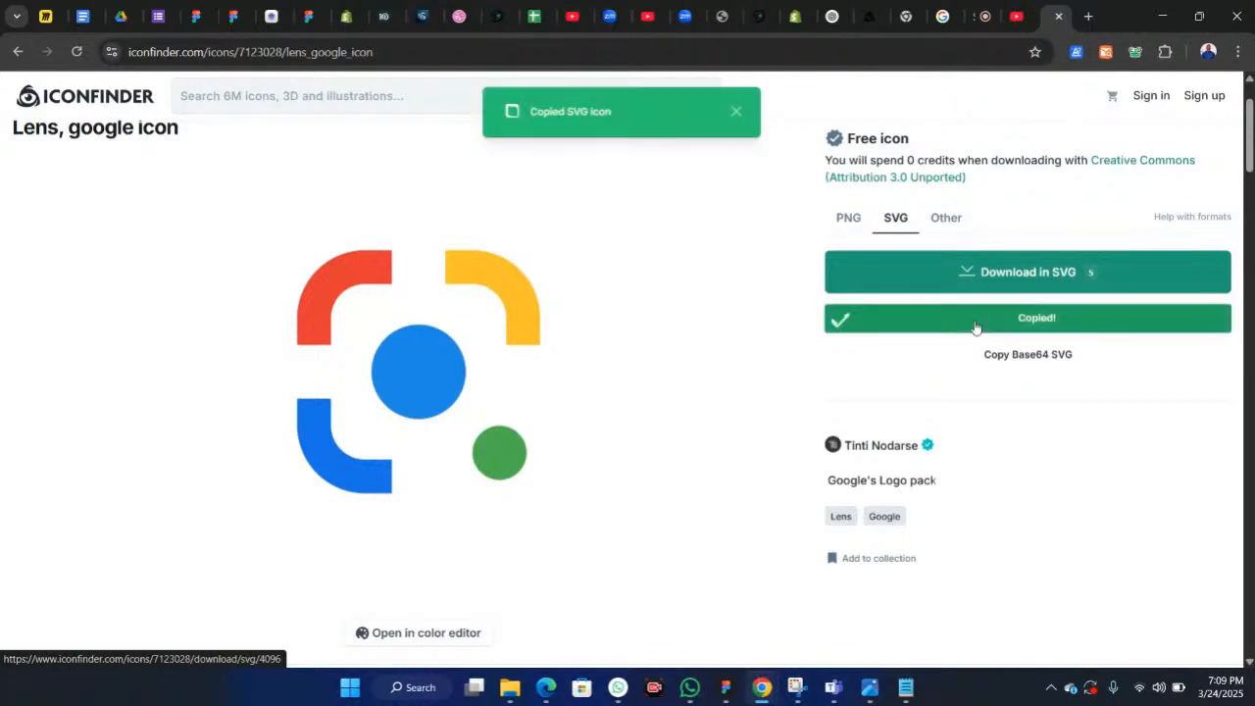
# Step: Return to Figma and paste the lens icon SVG onto empty canvas below the screen frames
pyautogui.click(723, 687)
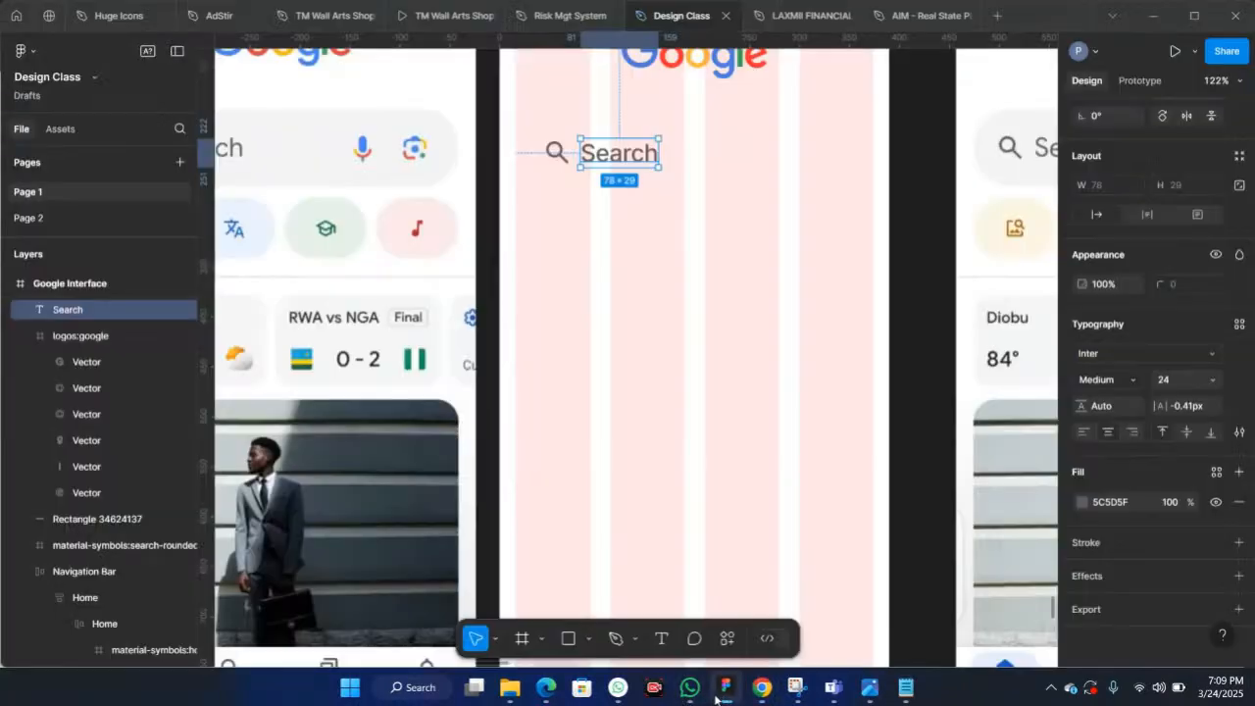
pyautogui.scroll(-4, 622, 366)
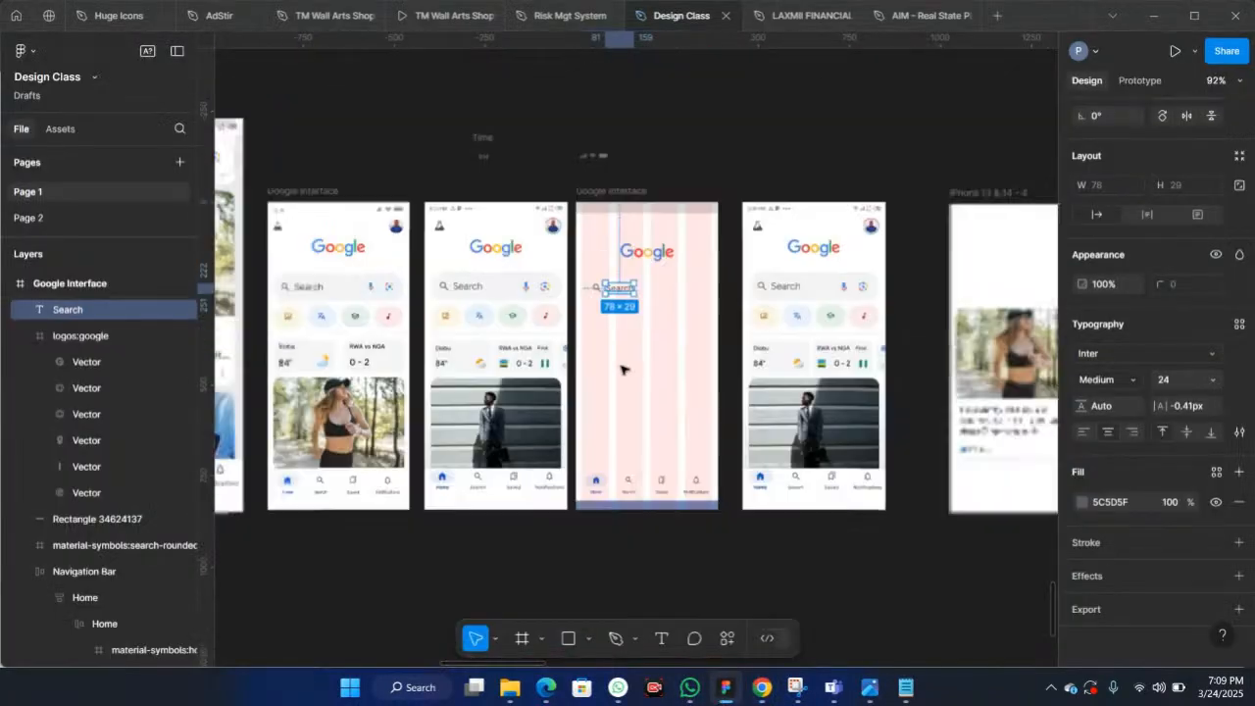
pyautogui.click(509, 568)
pyautogui.scroll(-5, 510, 568)
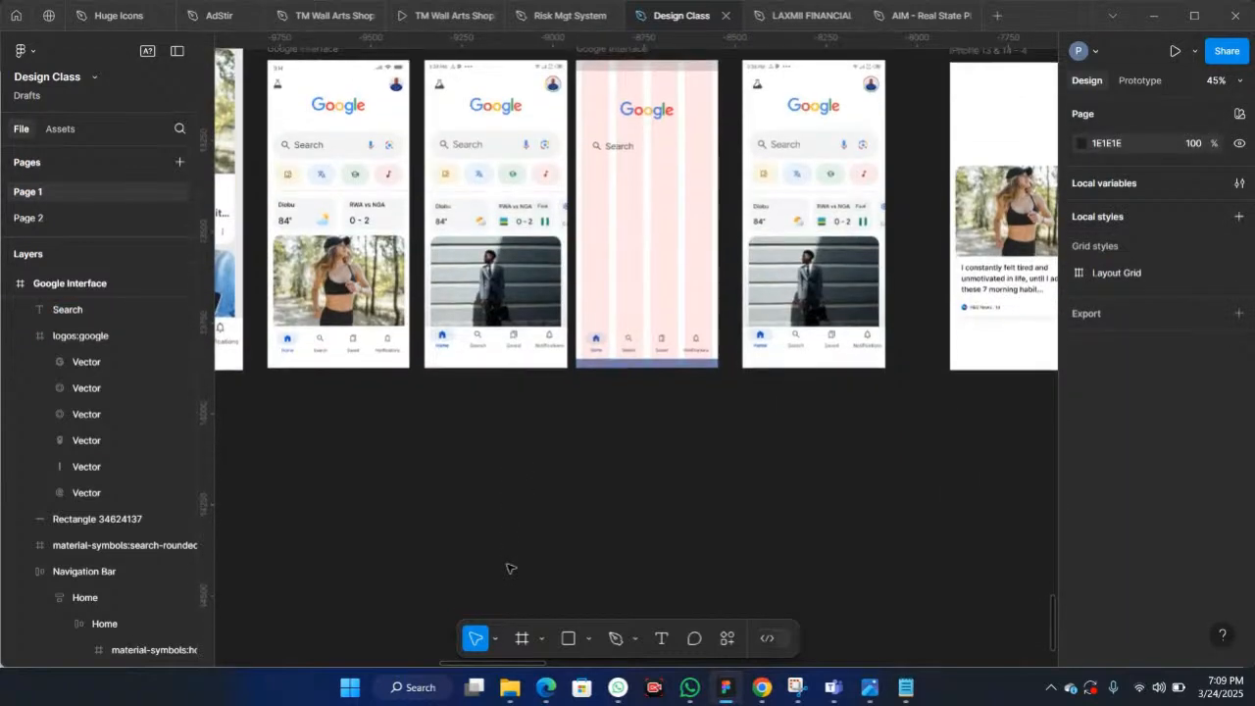
pyautogui.rightClick(547, 351)
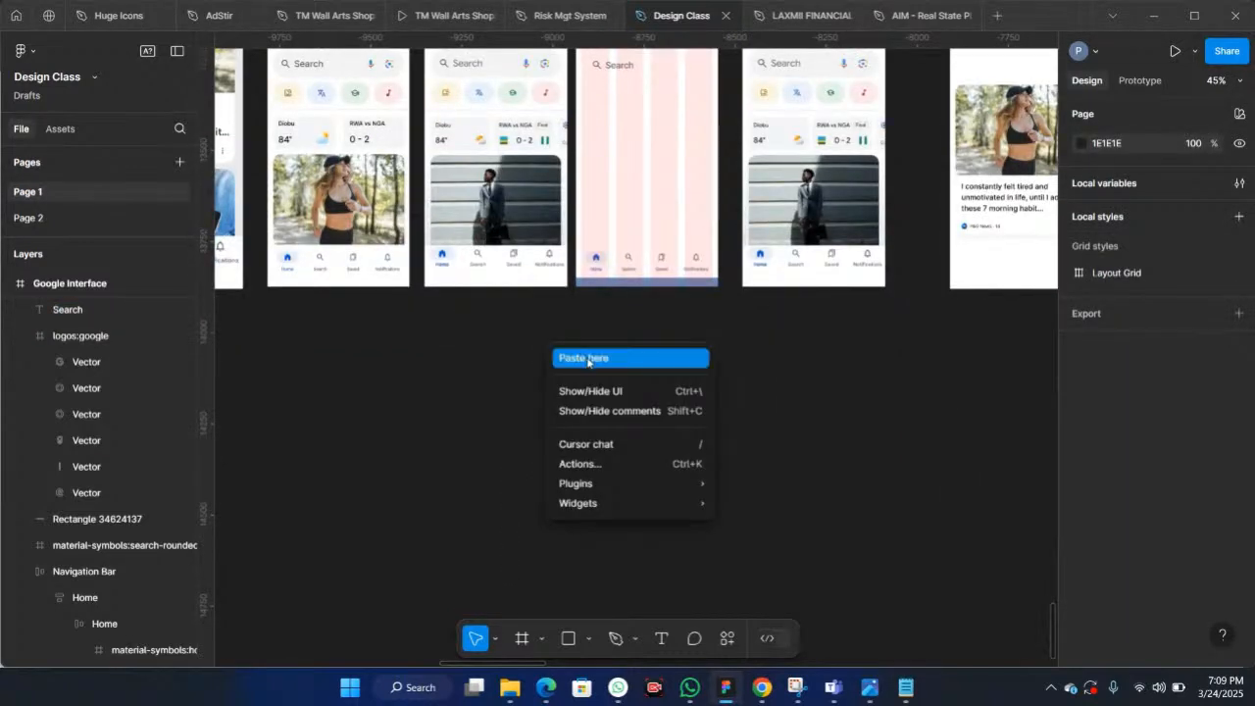
pyautogui.click(586, 360)
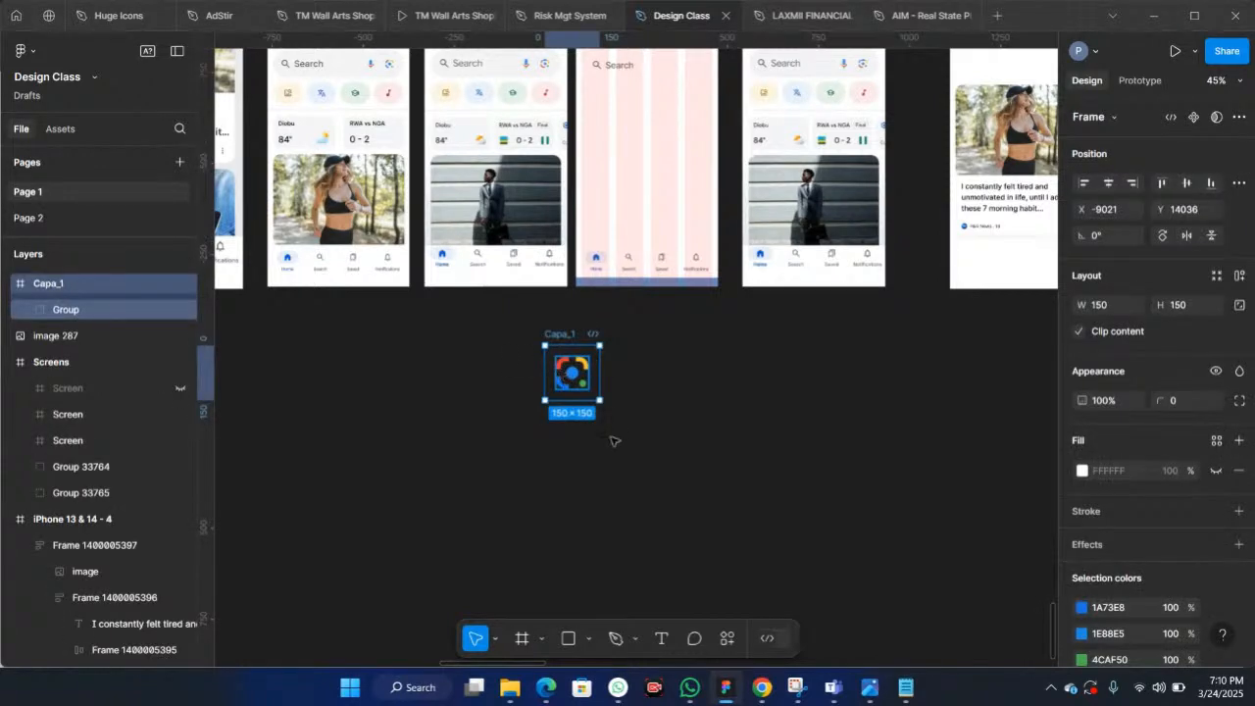
# Step: Back in the browser, open the Google mic icon from the related icons and copy its SVG, then return to Figma
pyautogui.moveTo(761, 686)
pyautogui.click(676, 589)
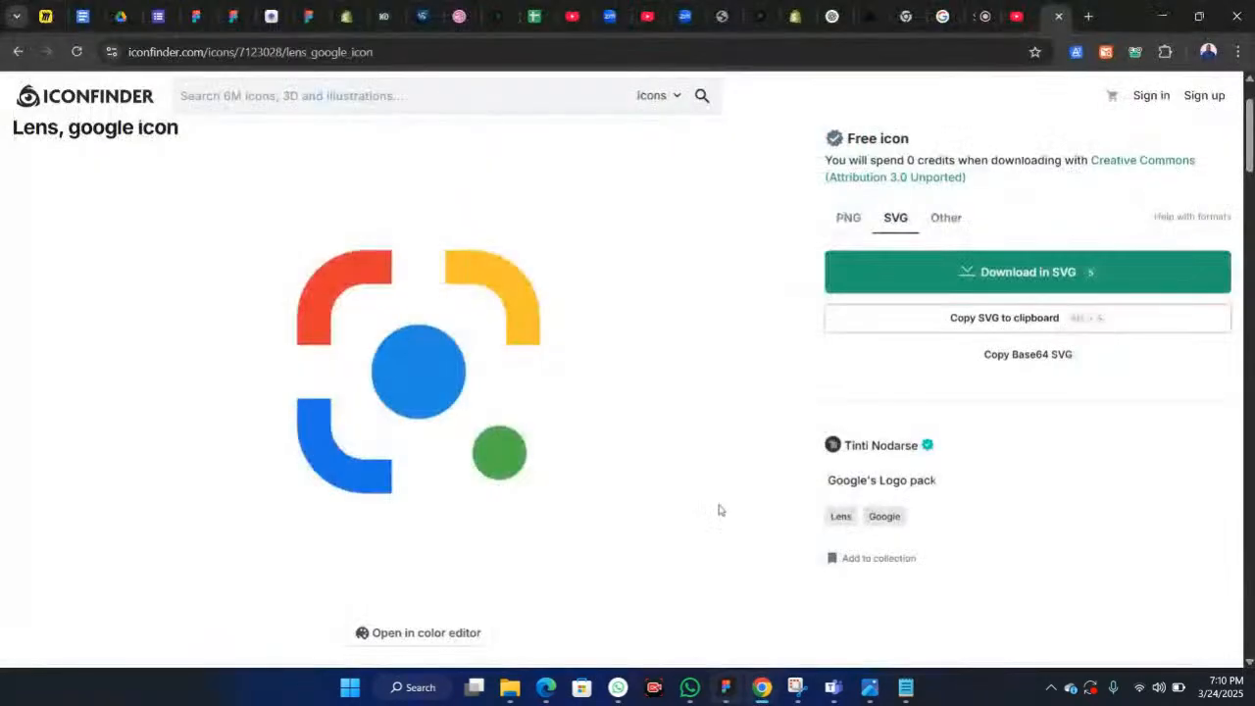
pyautogui.scroll(-7, 442, 373)
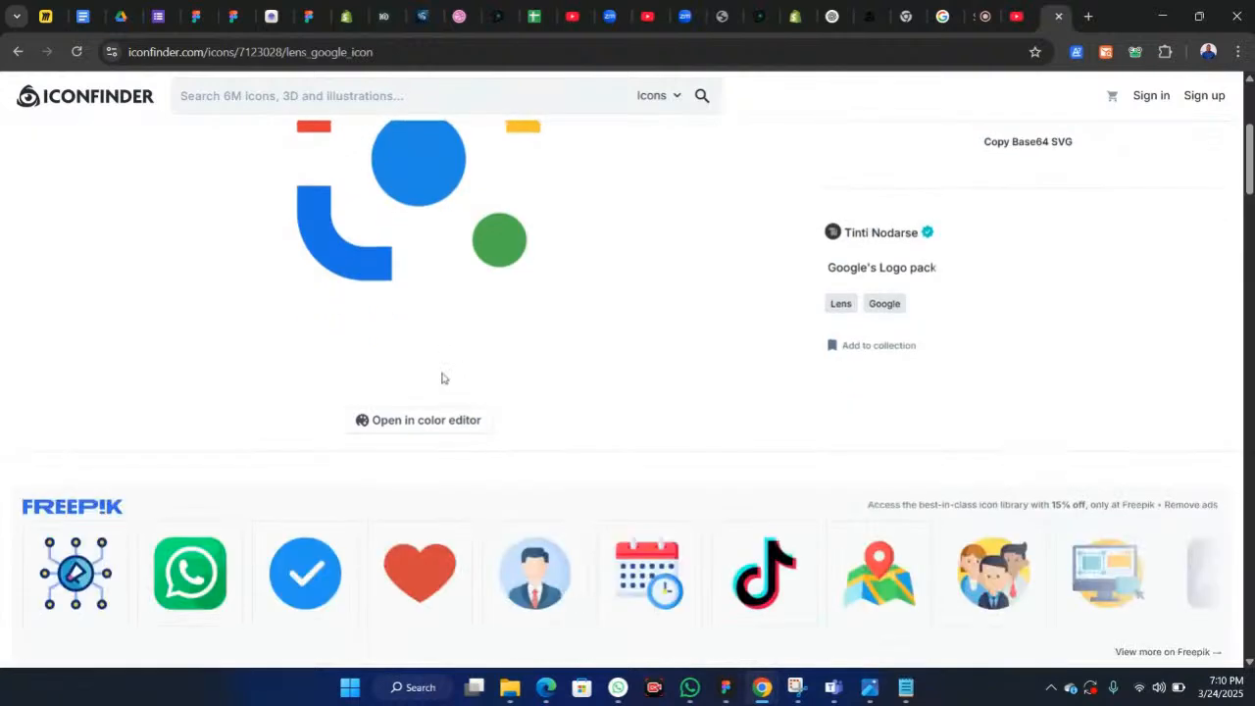
pyautogui.scroll(-2, 442, 379)
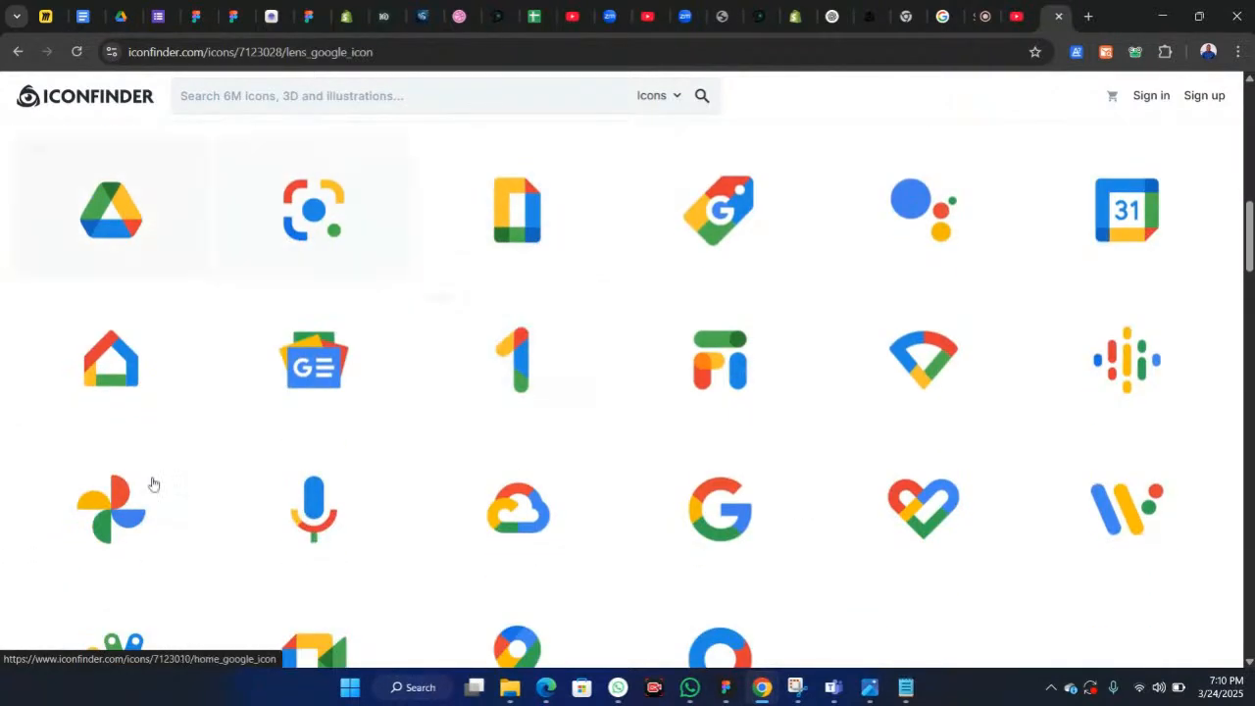
pyautogui.scroll(-1, 340, 450)
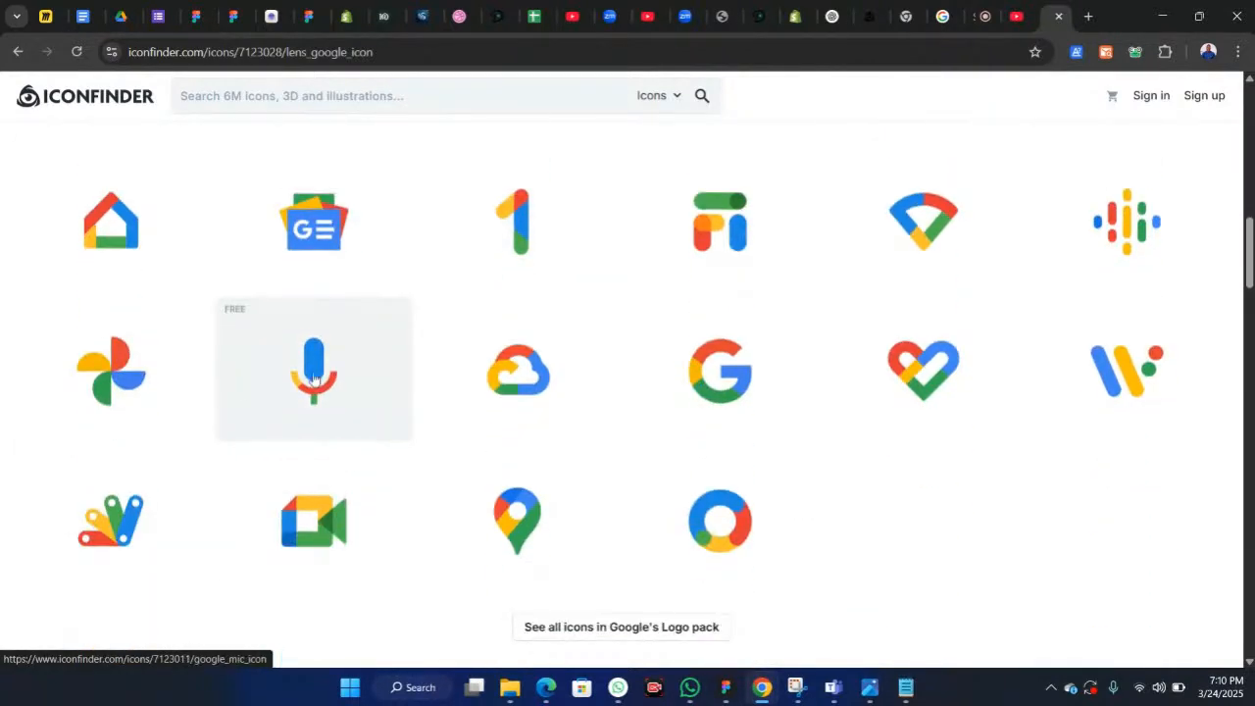
pyautogui.click(314, 381)
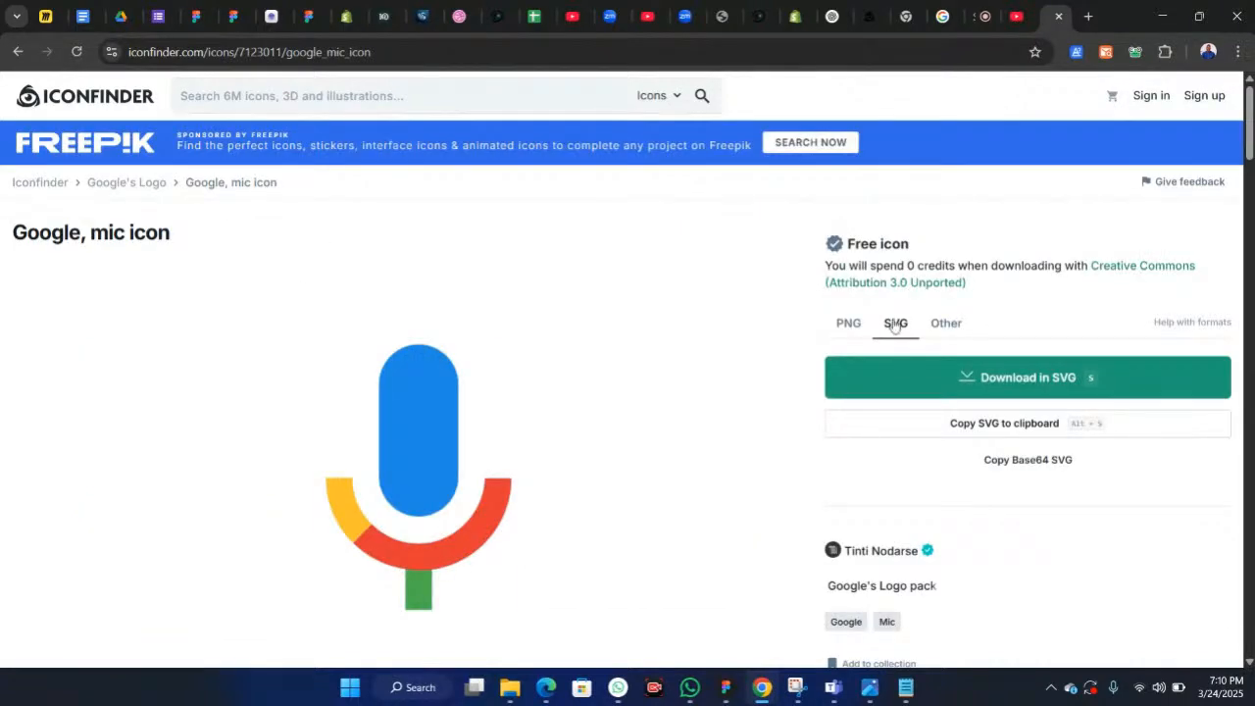
pyautogui.click(962, 425)
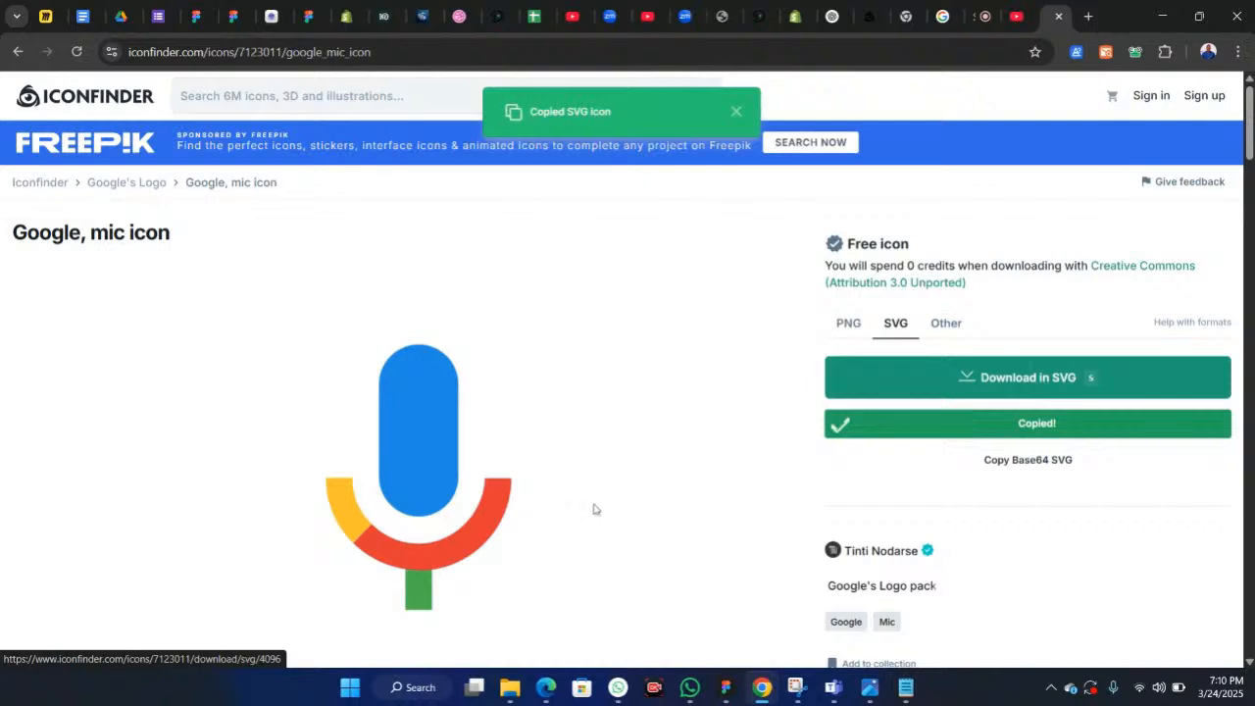
pyautogui.click(726, 687)
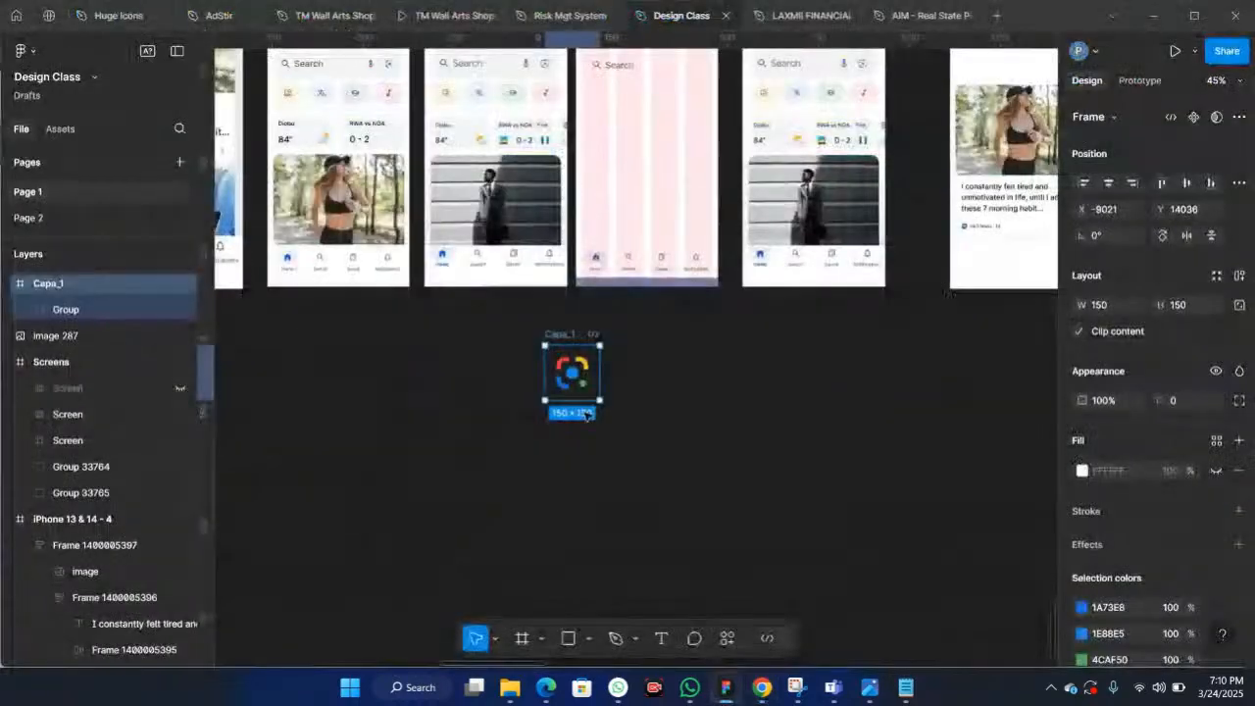
# Step: Paste the copied mic icon SVG onto the empty canvas beside the lens icon
pyautogui.click(781, 385)
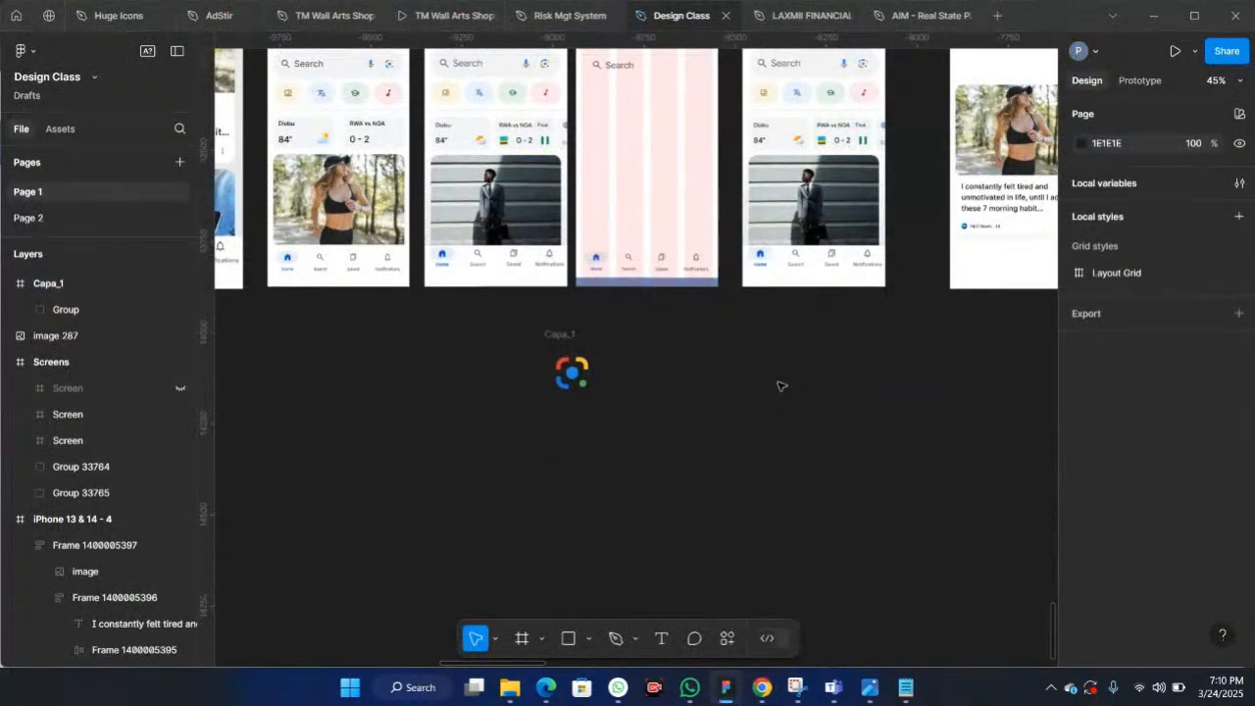
pyautogui.rightClick(781, 385)
pyautogui.click(818, 397)
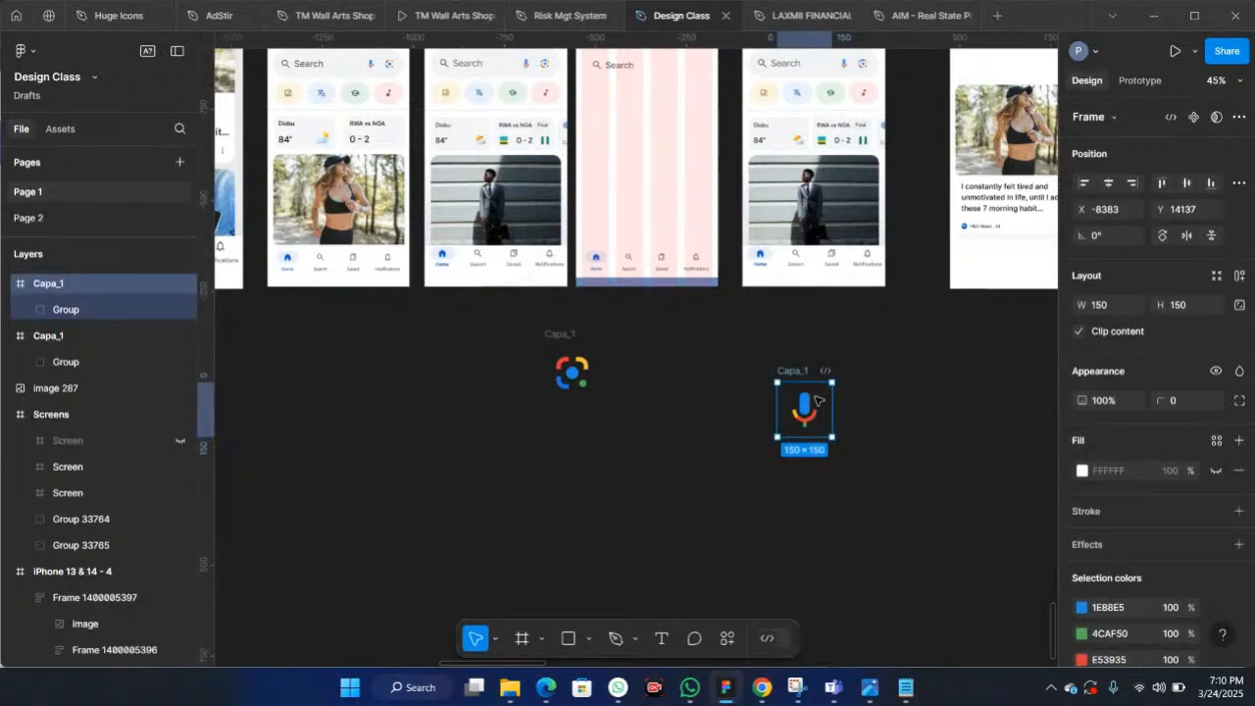
# Step: Move the mic icon closer to the lens icon below the screen frames
pyautogui.scroll(2, 483, 180)
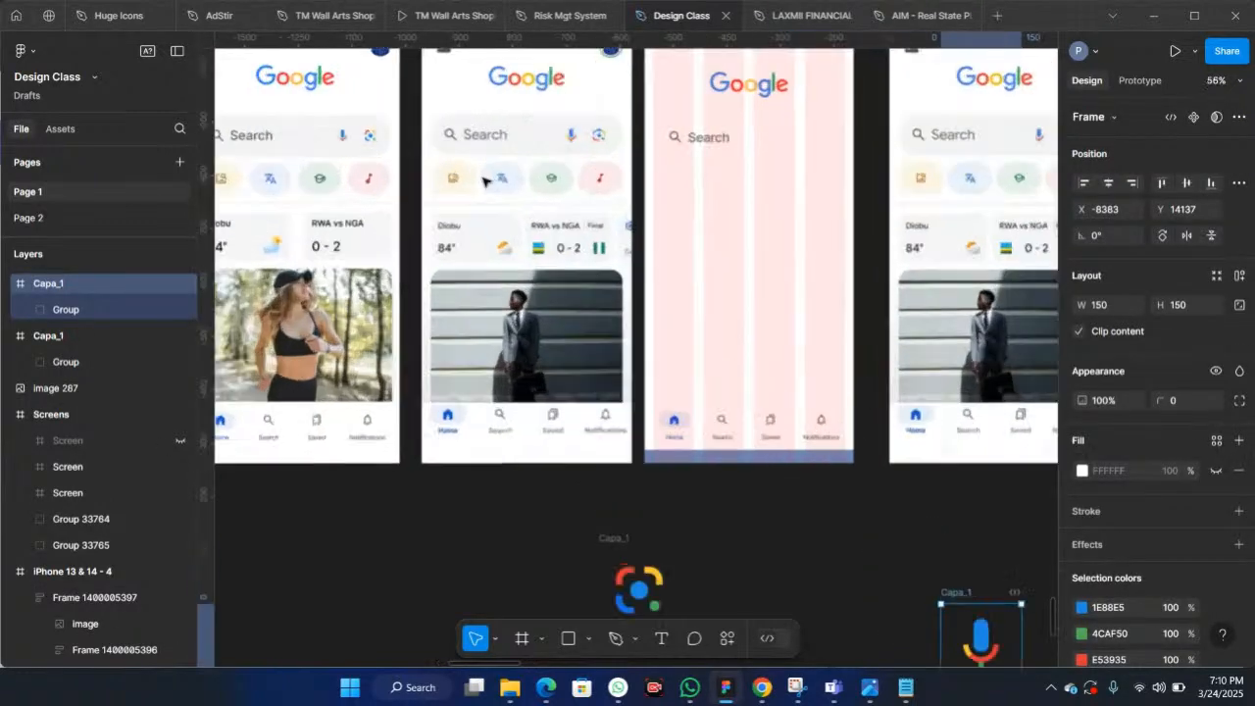
pyautogui.scroll(3, 483, 180)
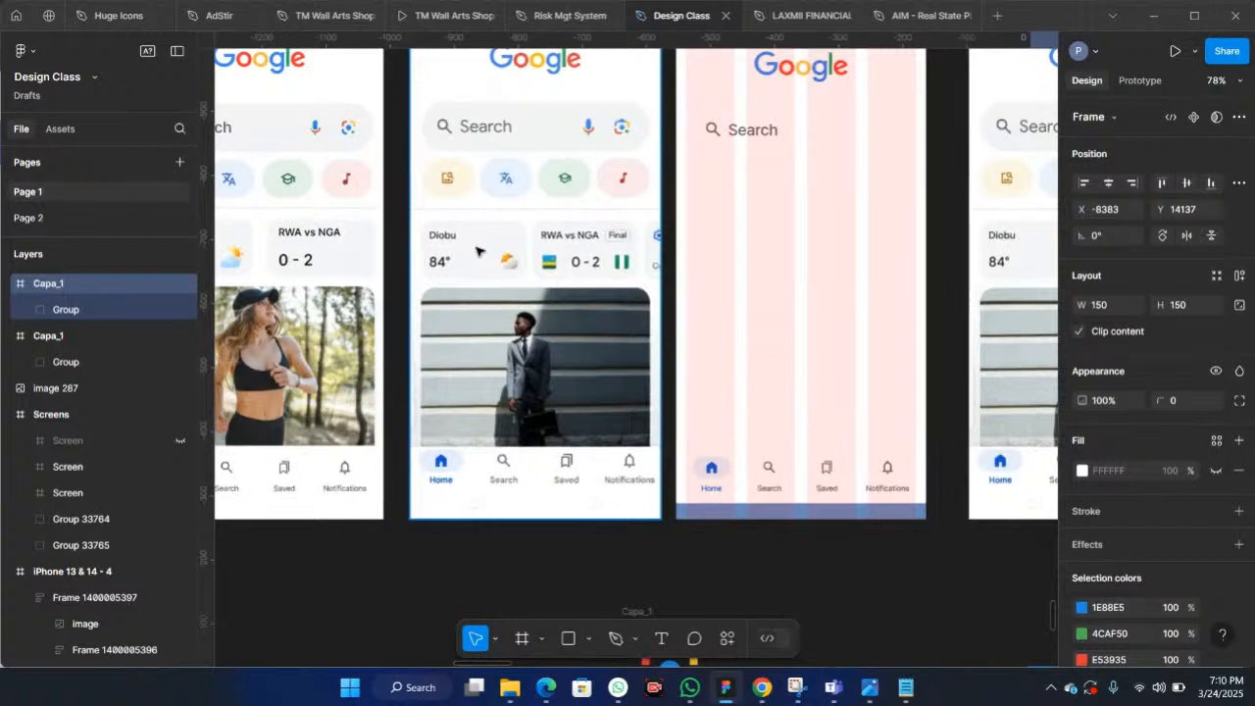
pyautogui.scroll(-3, 476, 251)
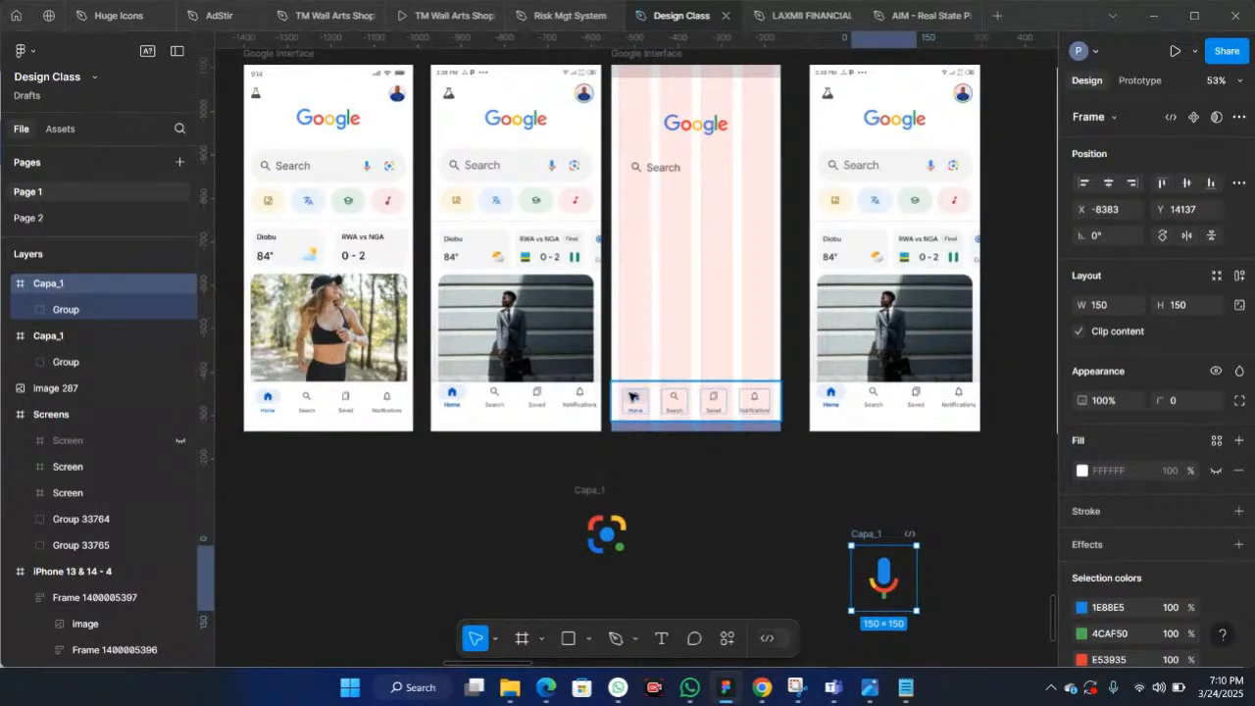
pyautogui.scroll(-3, 675, 355)
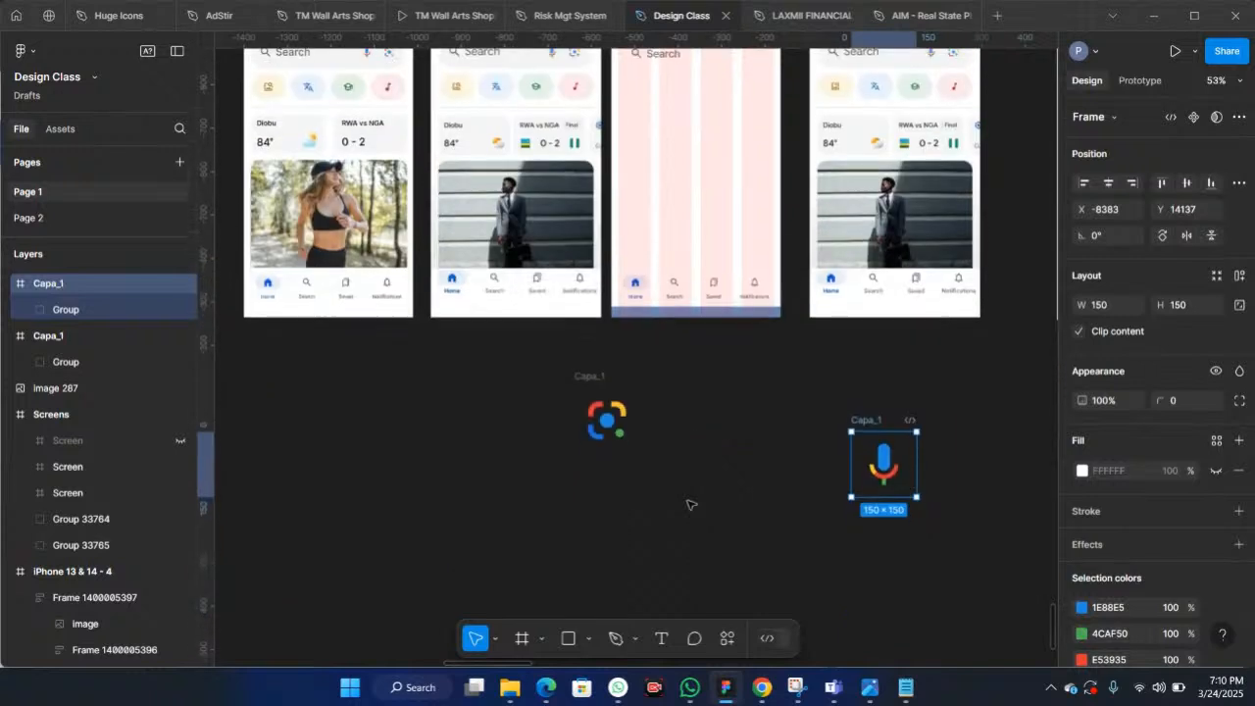
pyautogui.scroll(3, 713, 435)
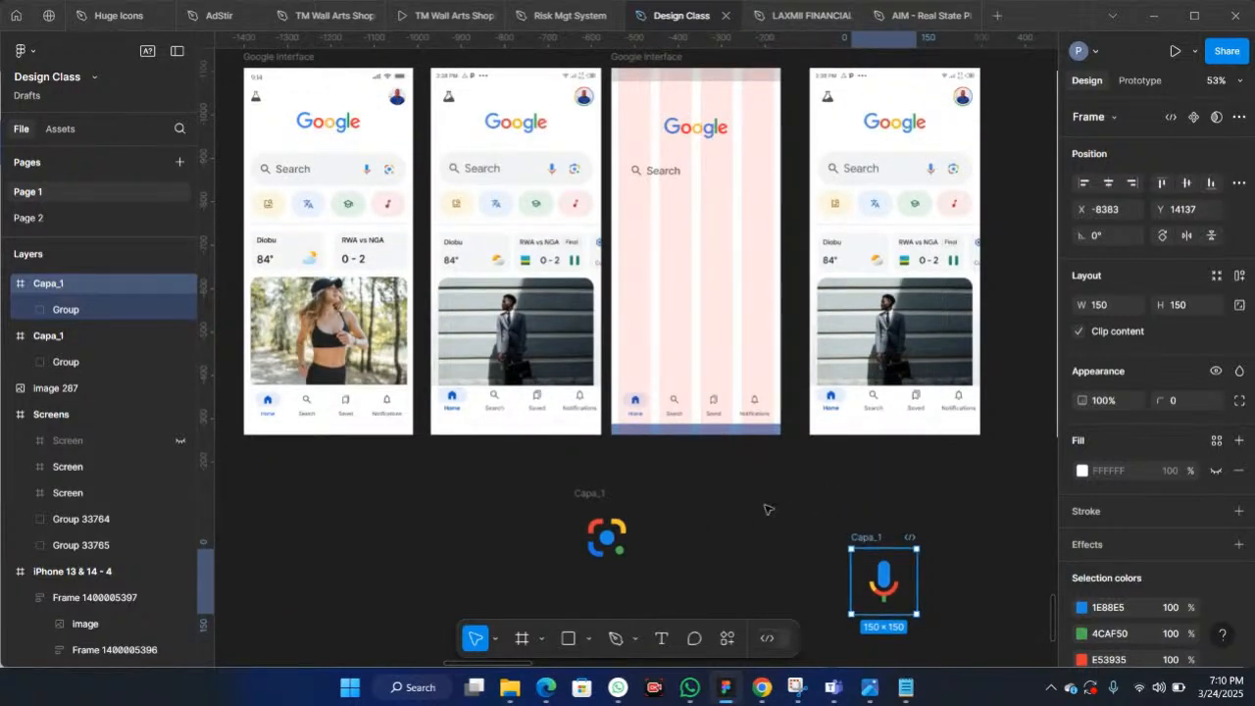
pyautogui.moveTo(872, 537); pyautogui.dragTo(725, 488)
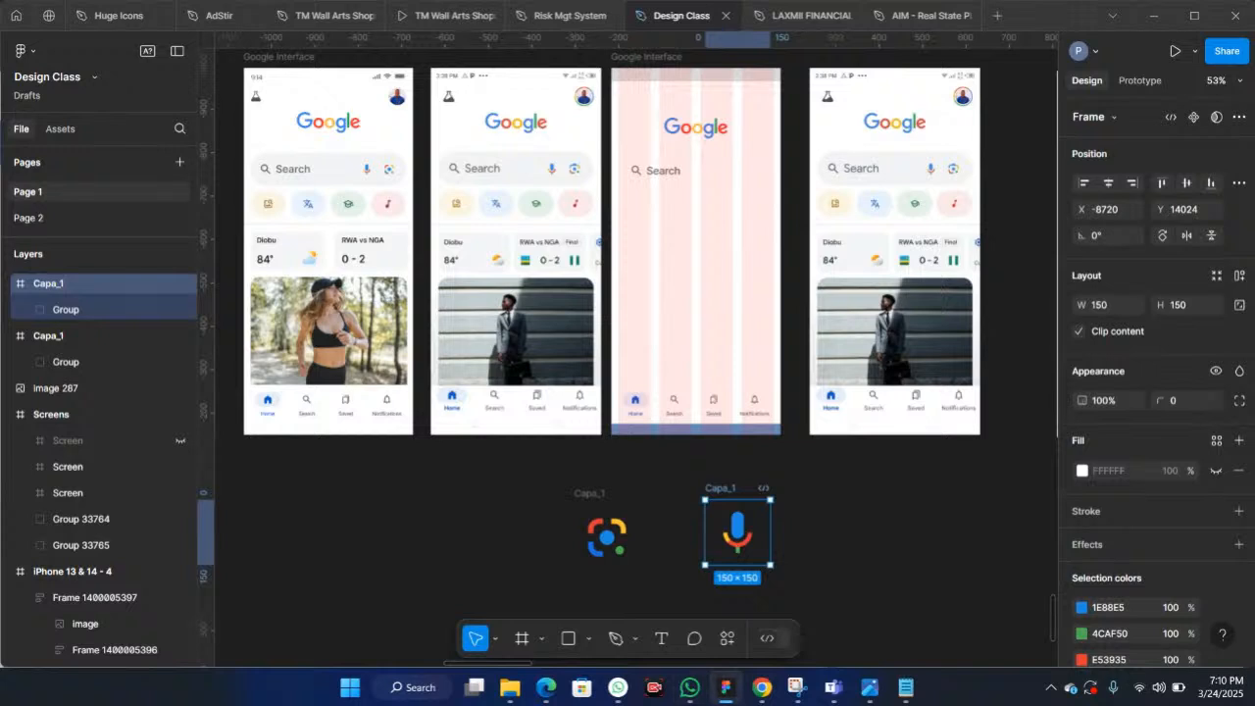
pyautogui.moveTo(763, 689)
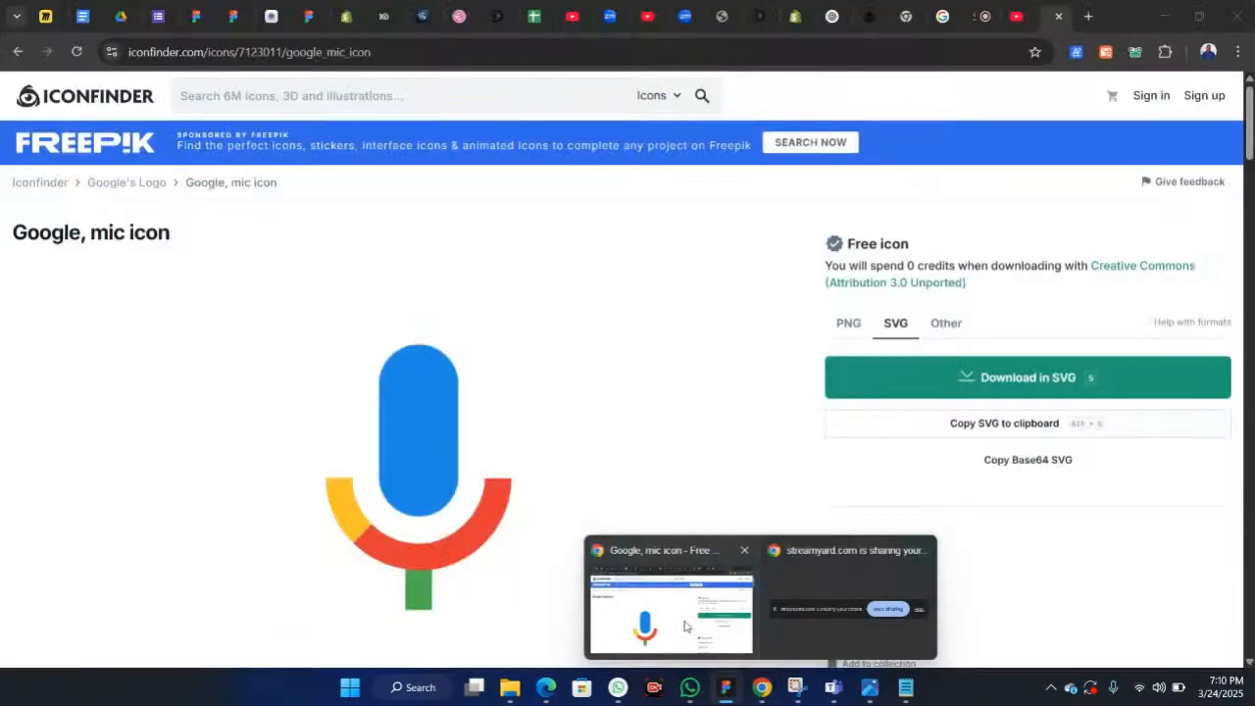
pyautogui.click(688, 627)
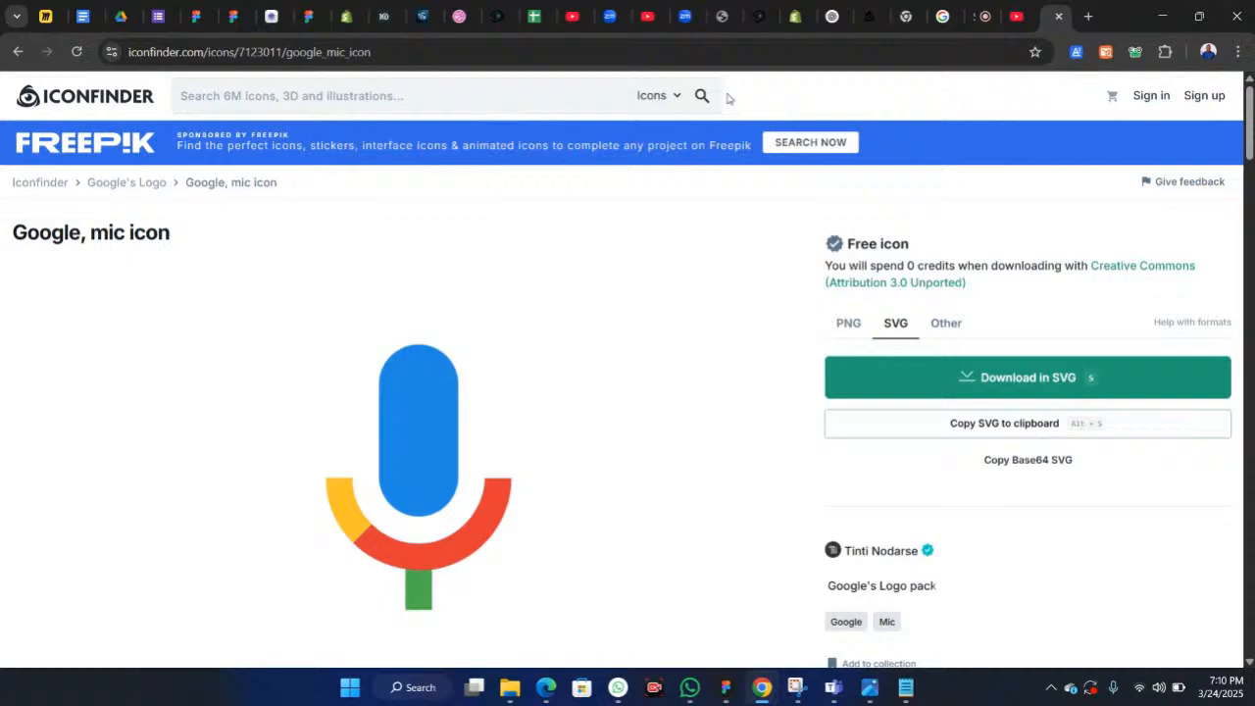
pyautogui.click(983, 17)
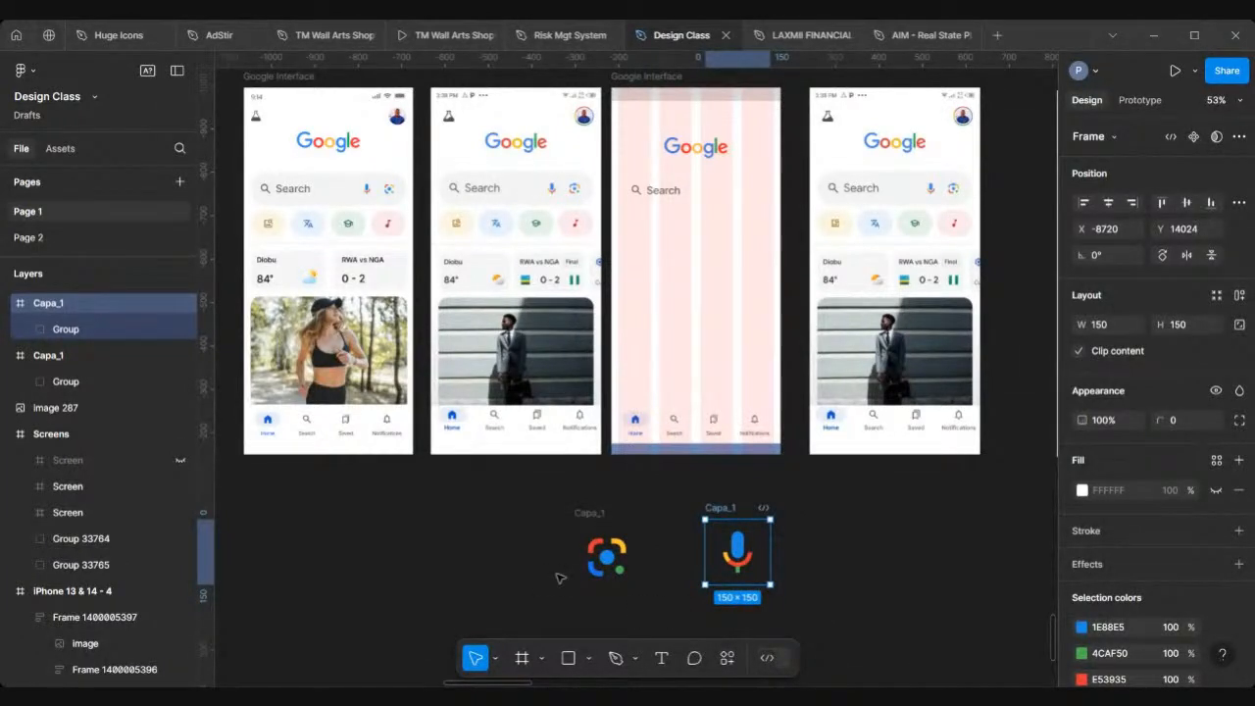
# Step: Select the search icon and the Search text in the blank frame and wrap them in an auto layout
pyautogui.click(497, 503)
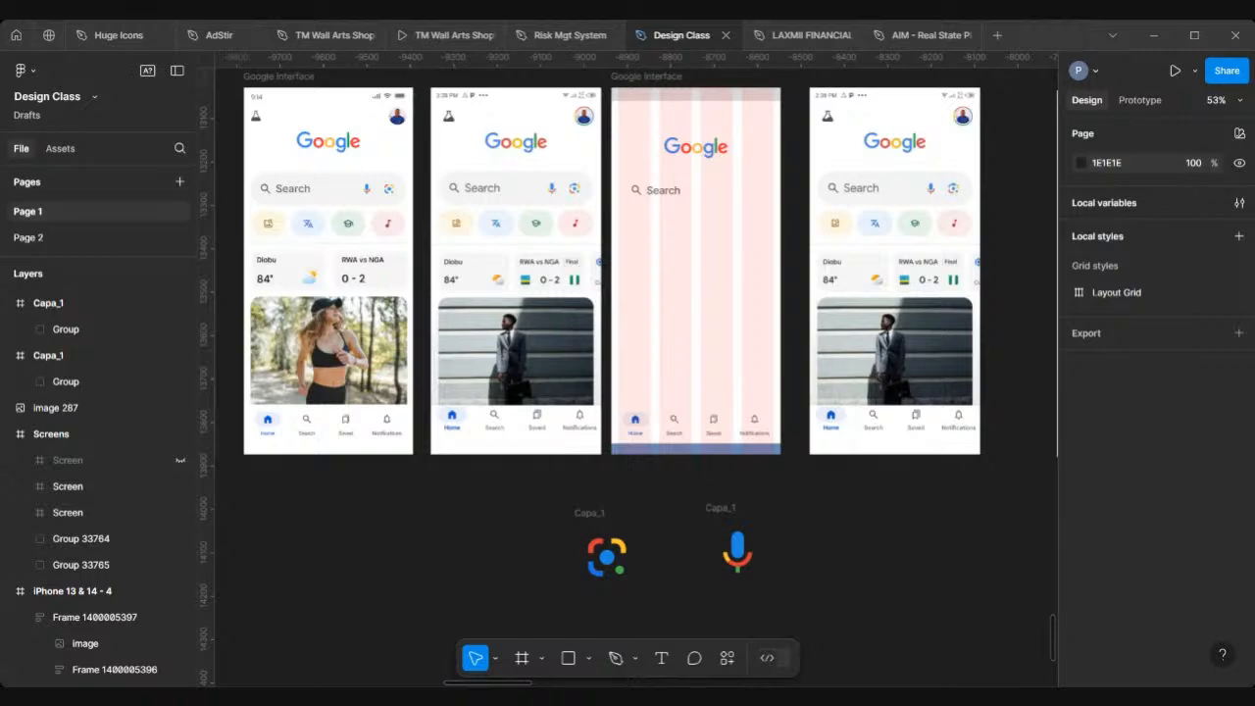
pyautogui.scroll(-5, 544, 357)
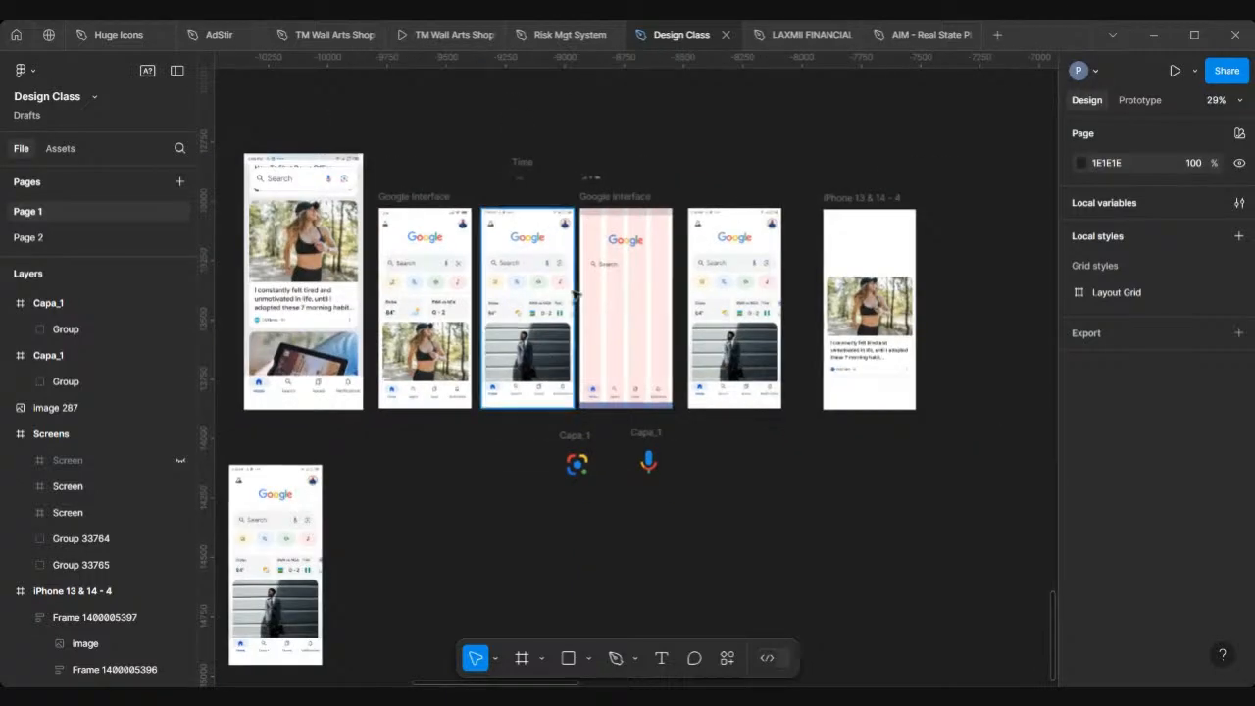
pyautogui.scroll(5, 576, 294)
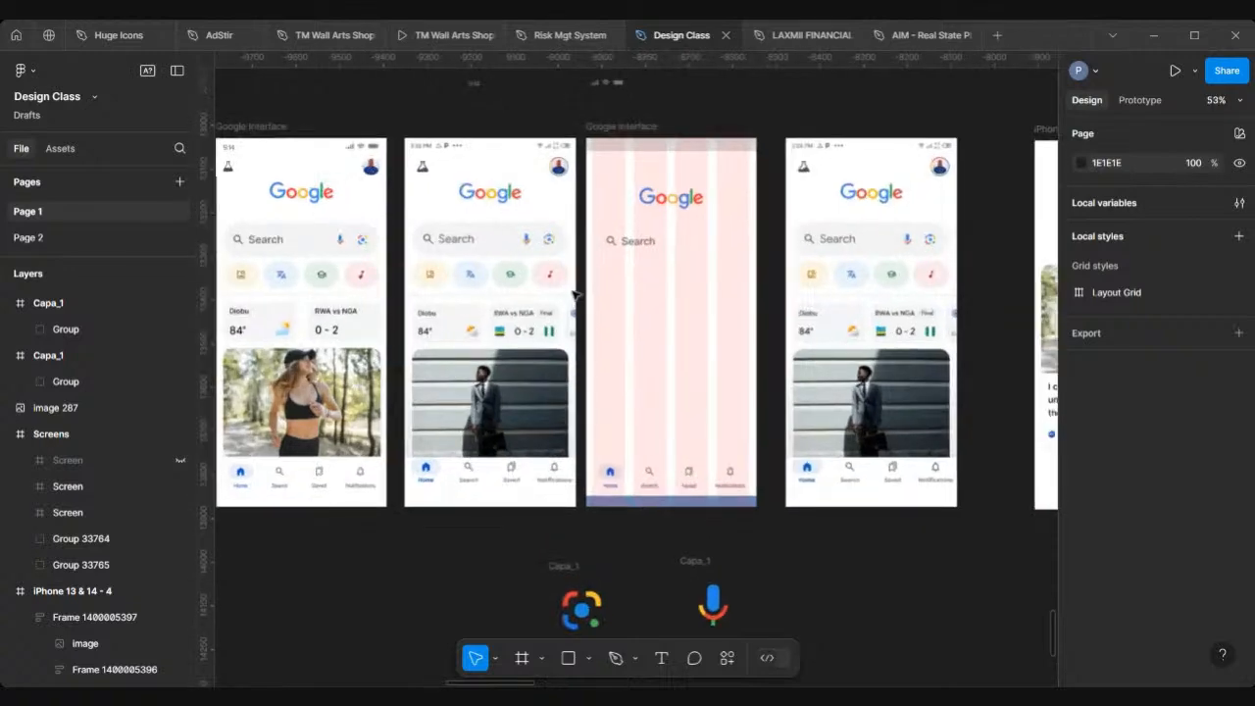
pyautogui.click(637, 249)
pyautogui.scroll(4, 638, 248)
pyautogui.scroll(1, 588, 238)
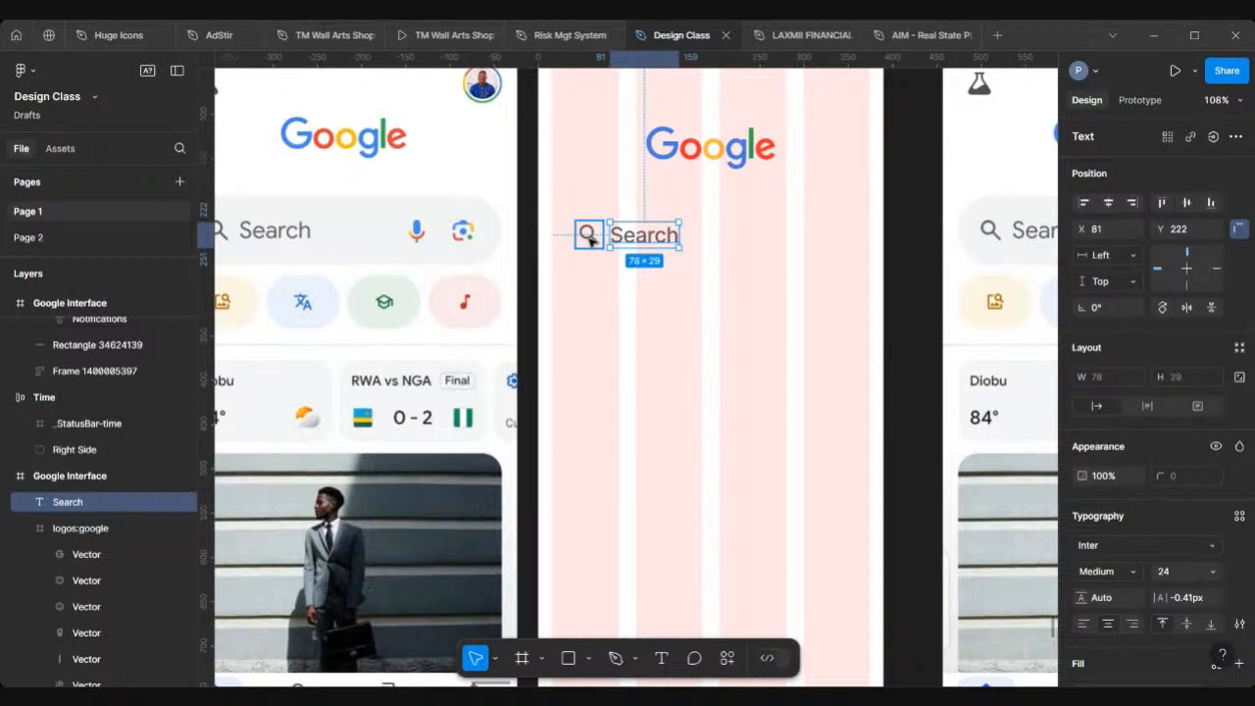
pyautogui.keyDown('shift'); pyautogui.click(588, 236); pyautogui.keyUp('shift')
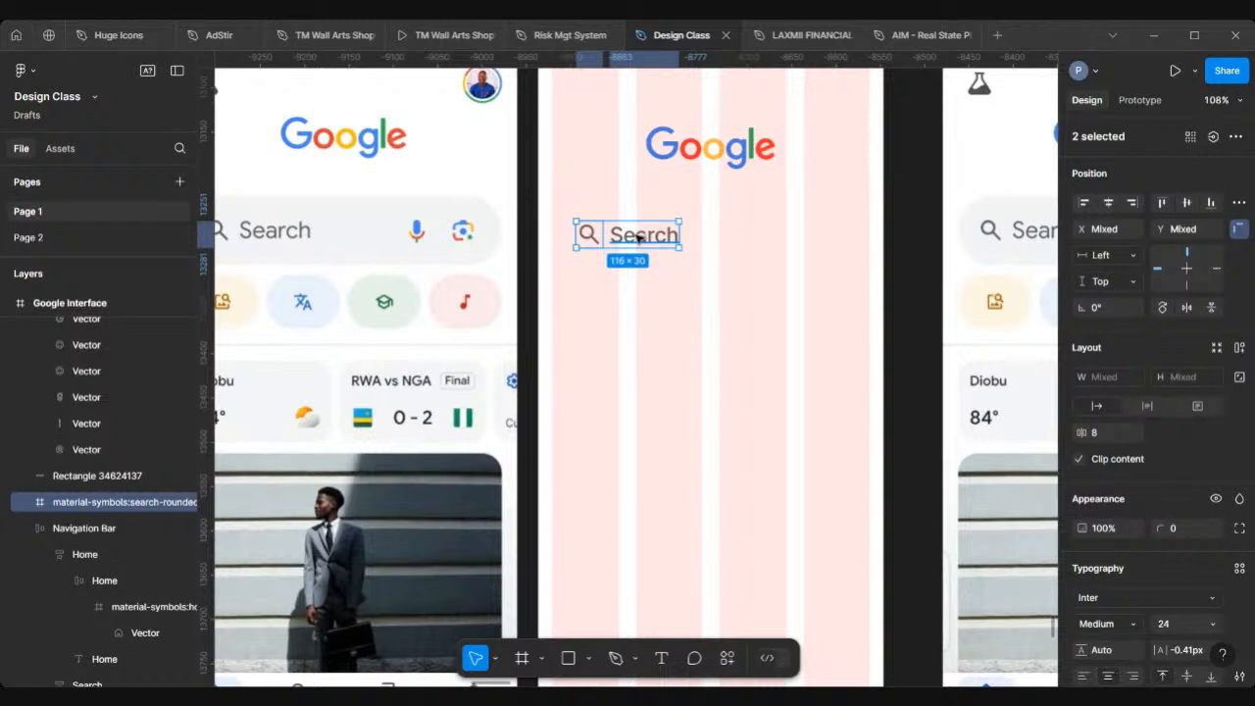
pyautogui.hotkey('shift', 'a')
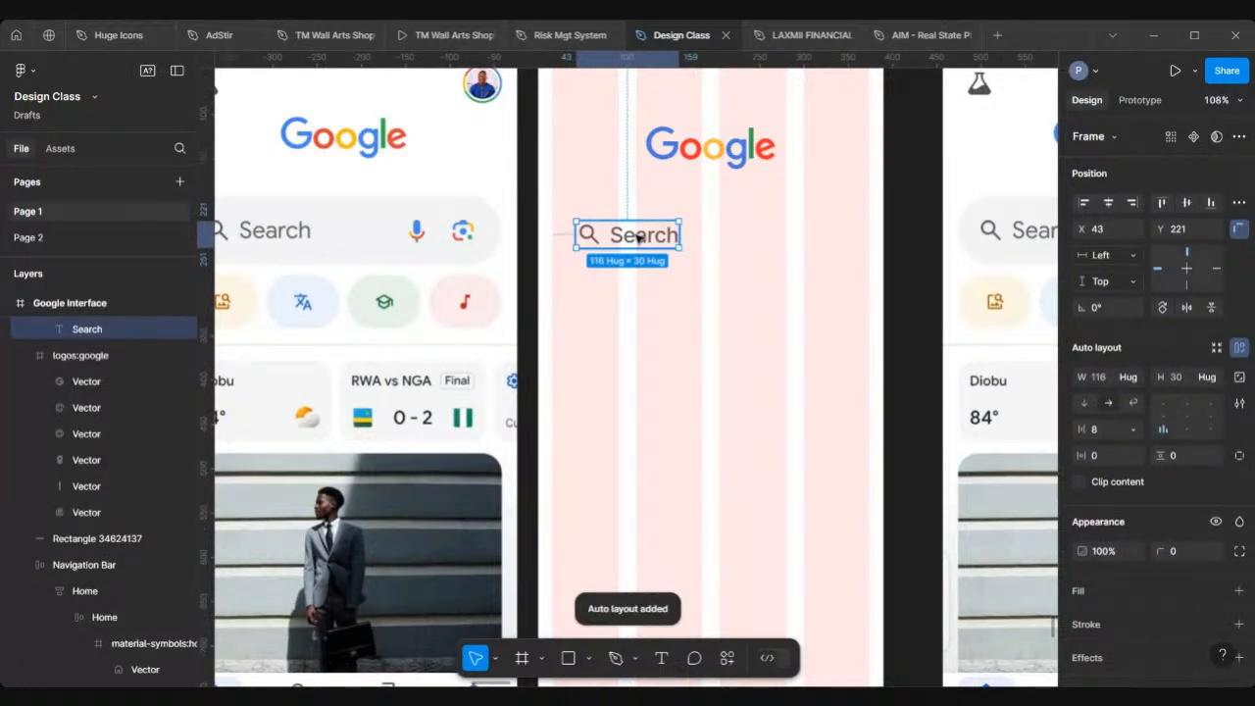
# Step: Examine the new search group's auto layout spacing and its place in the blank frame
pyautogui.scroll(-2, 1163, 307)
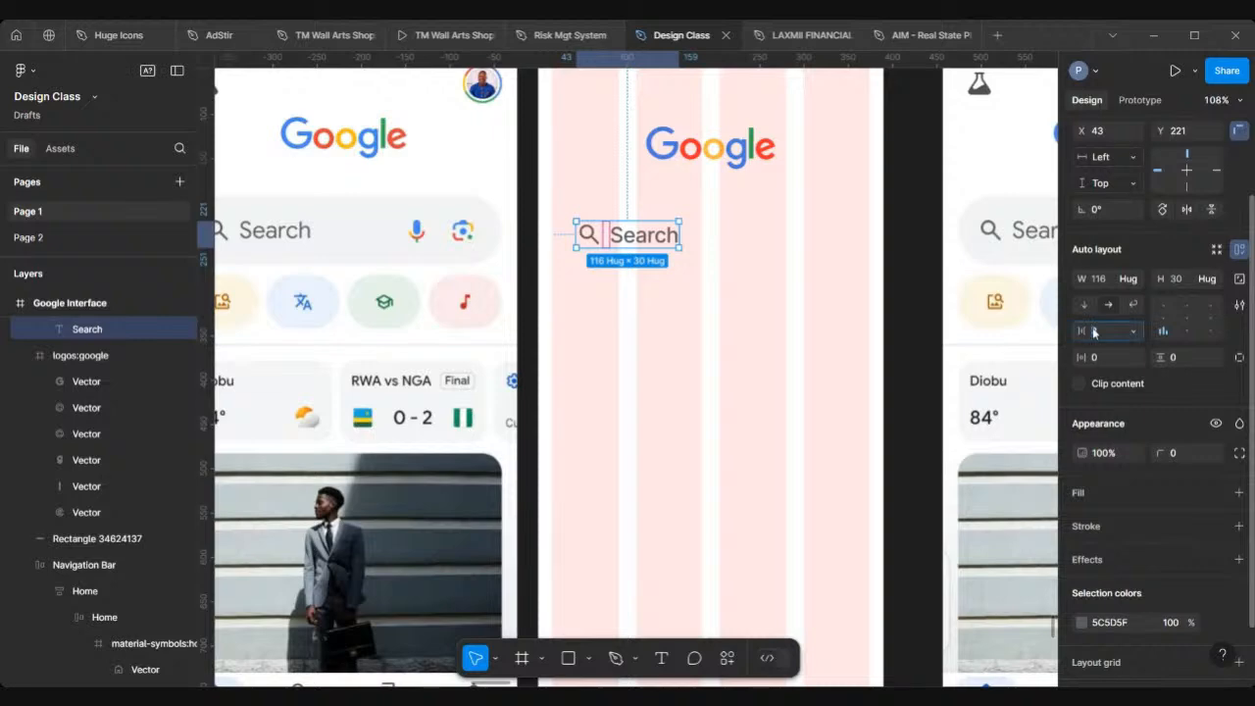
pyautogui.scroll(5, 532, 235)
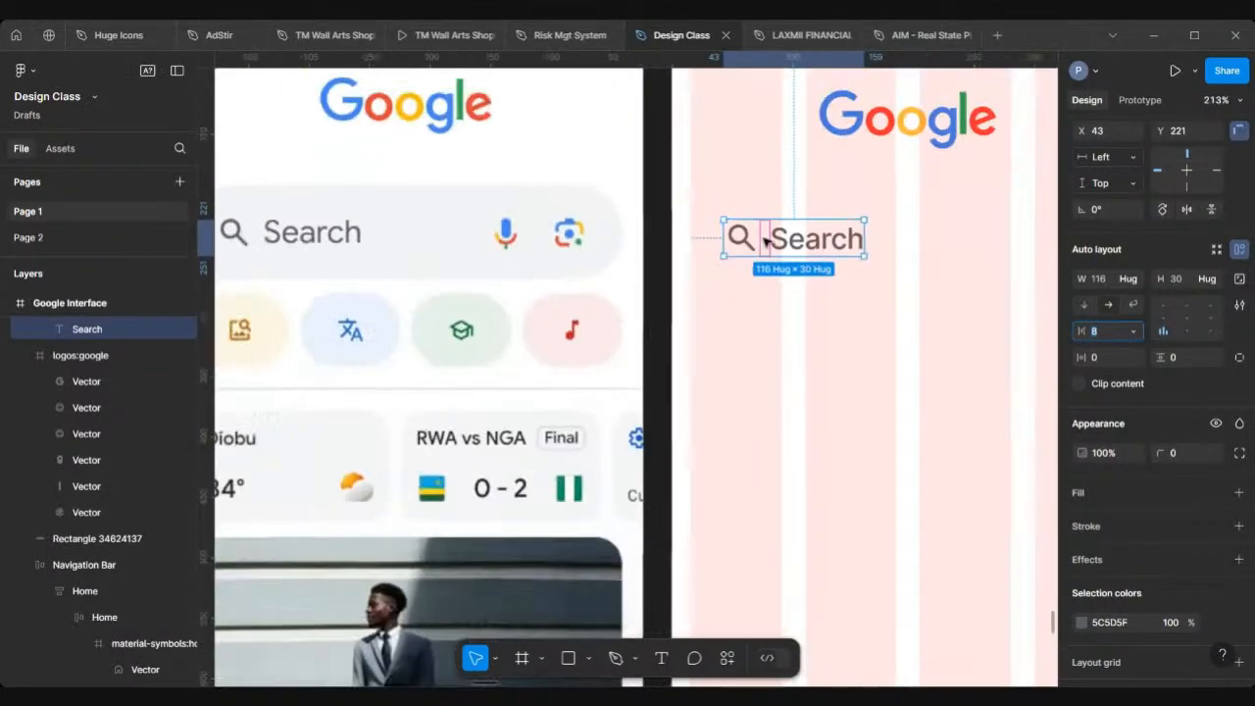
pyautogui.scroll(-5, 762, 235)
pyautogui.scroll(-3, 766, 241)
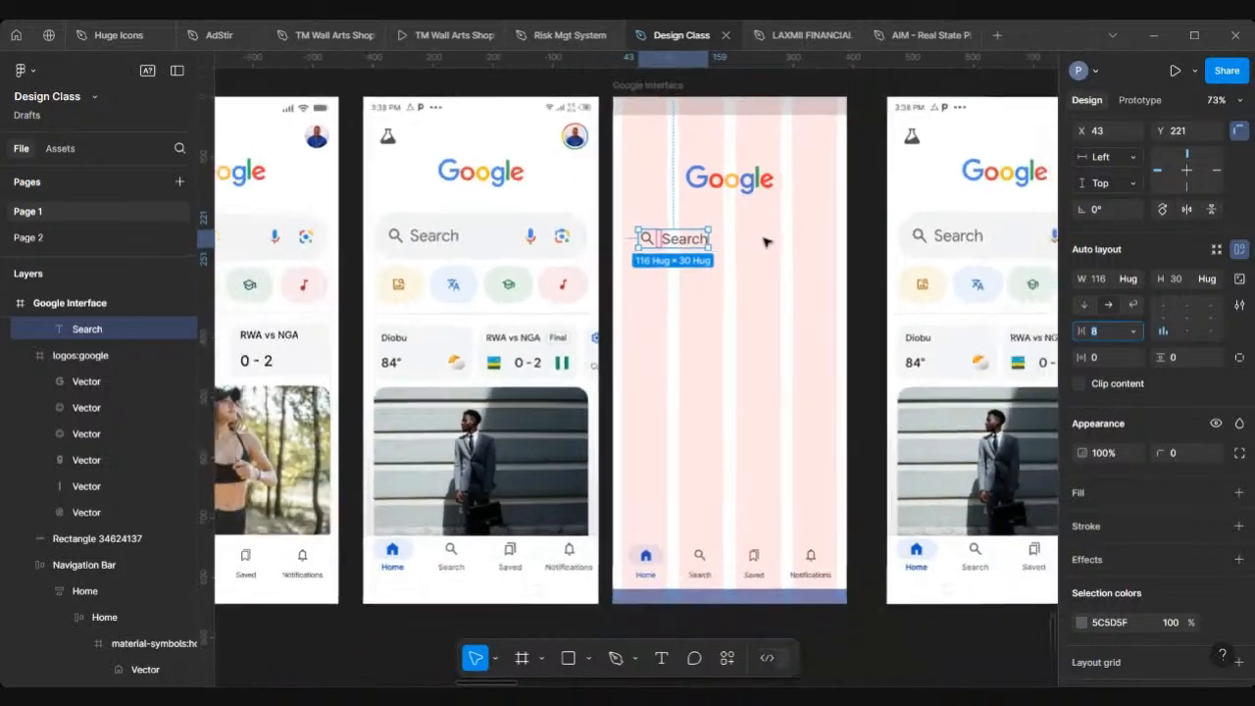
pyautogui.scroll(1, 629, 244)
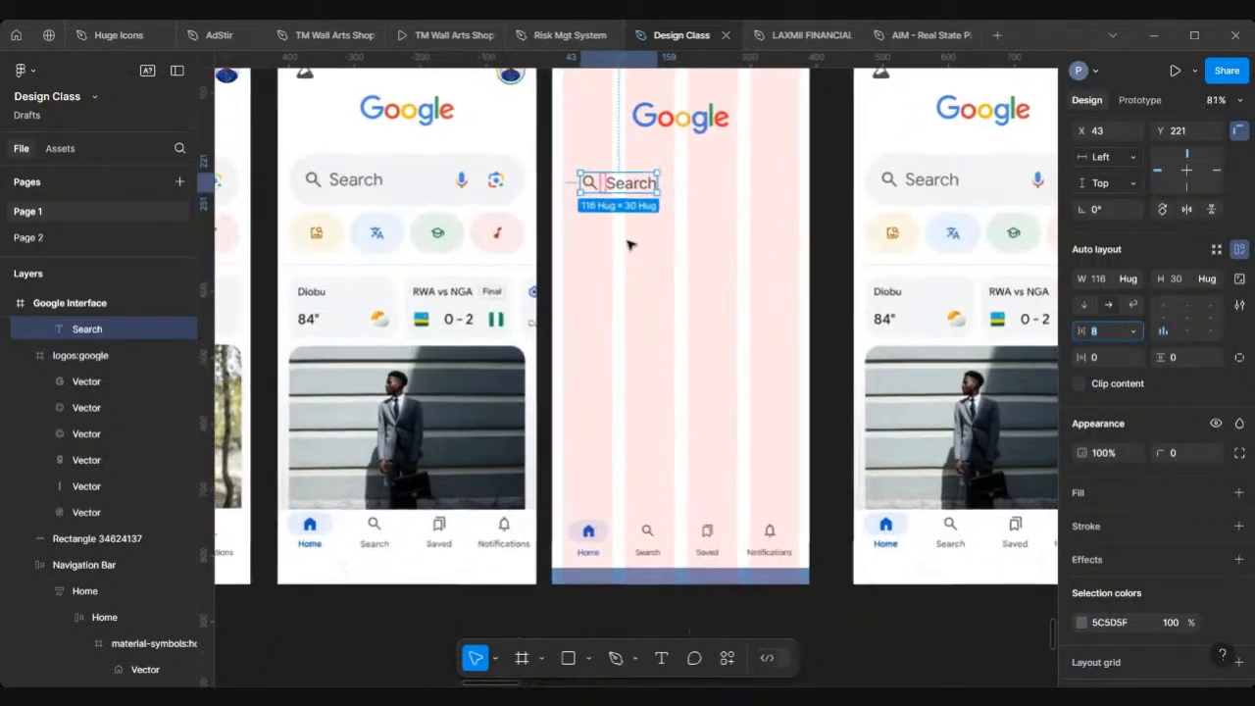
pyautogui.scroll(4, 250, 172)
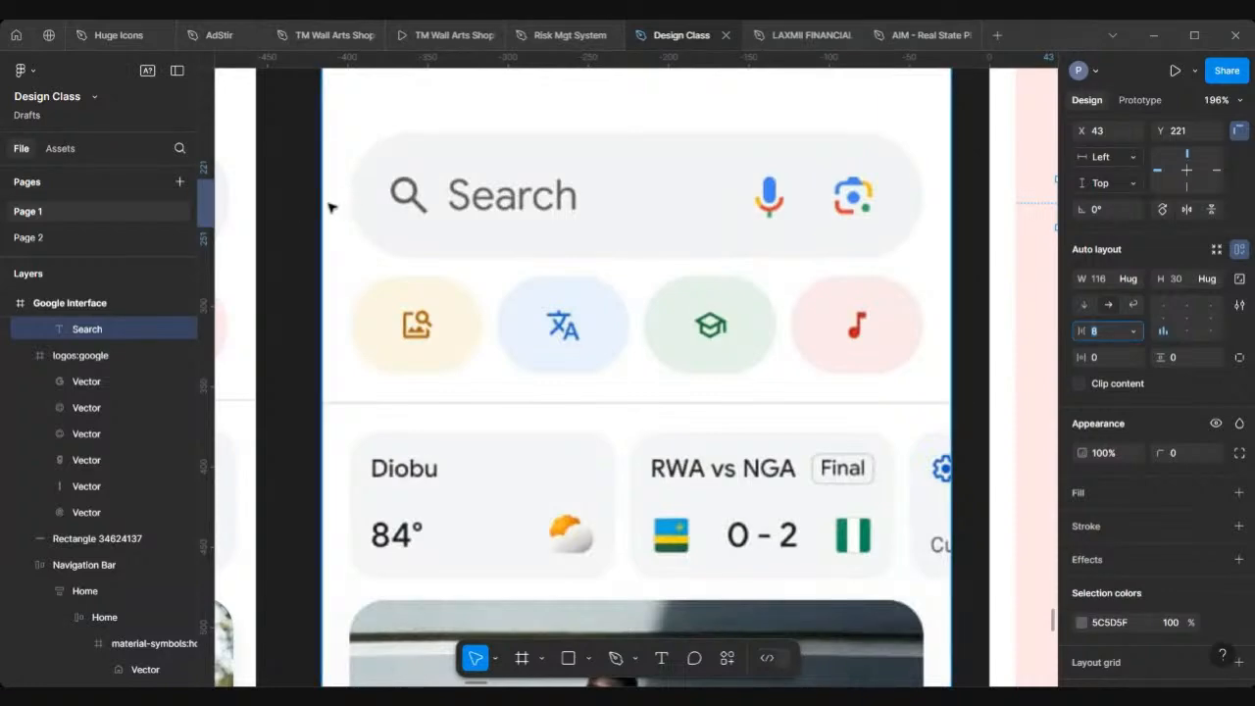
pyautogui.scroll(-5, 329, 207)
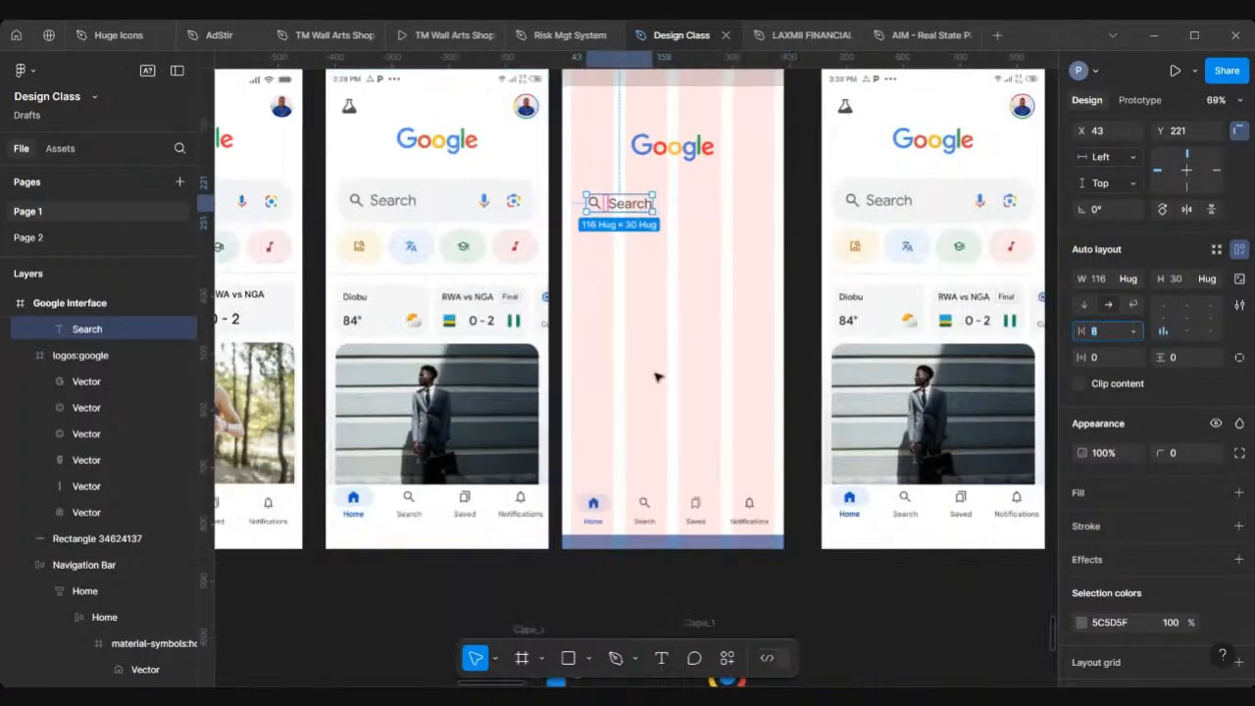
pyautogui.scroll(-3, 670, 556)
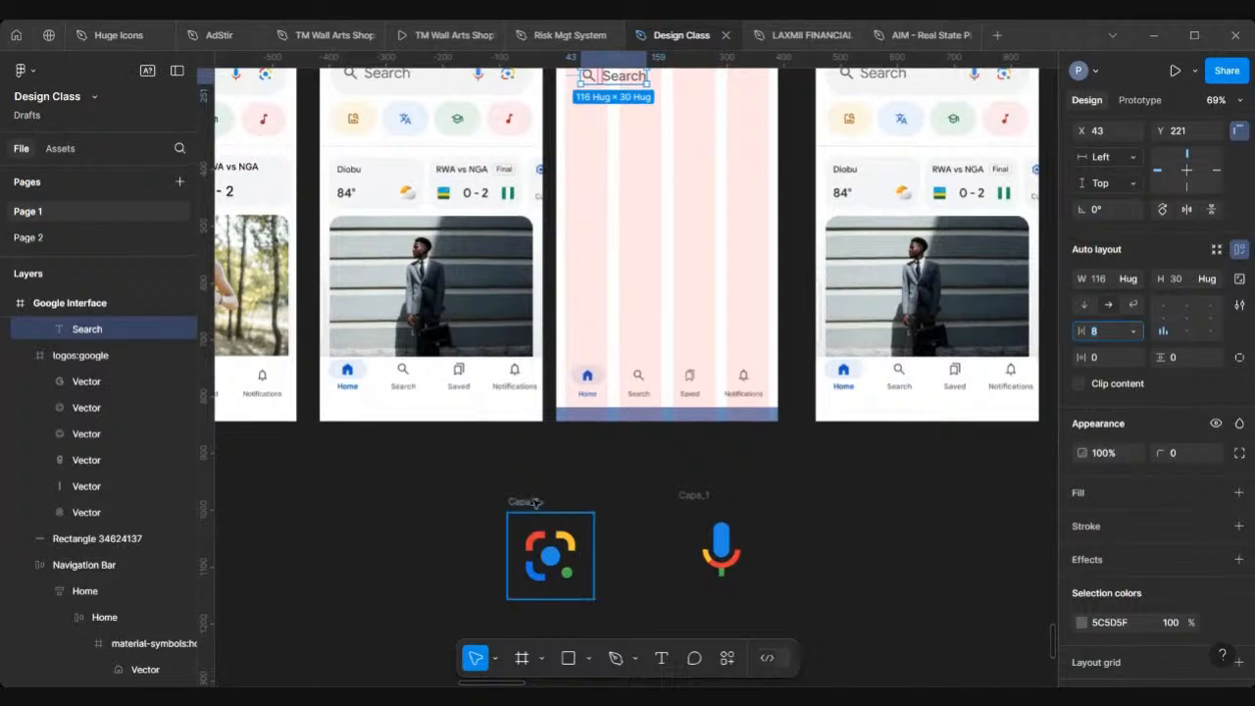
# Step: Select both the lens and mic icons and move them into the blank screen frame
pyautogui.click(532, 501)
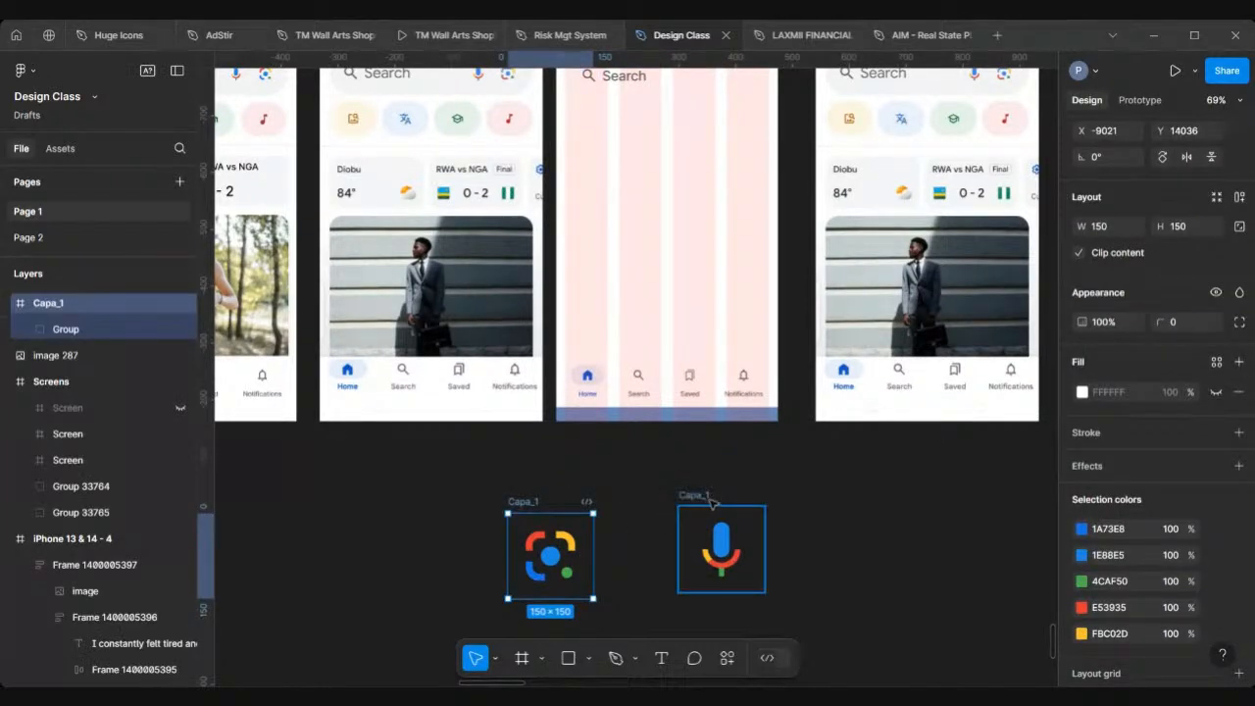
pyautogui.keyDown('shift'); pyautogui.click(710, 547); pyautogui.keyUp('shift')
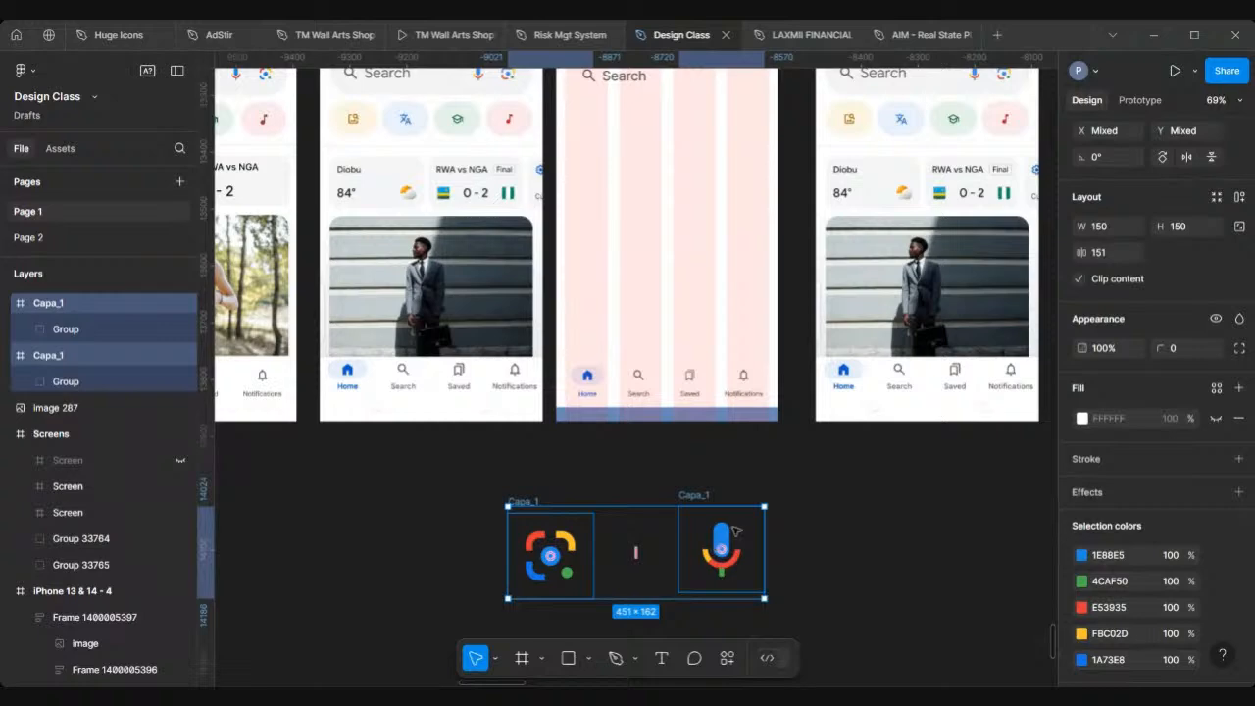
pyautogui.moveTo(704, 538); pyautogui.dragTo(728, 196)
pyautogui.moveTo(642, 248); pyautogui.dragTo(642, 247)
pyautogui.scroll(1, 642, 248)
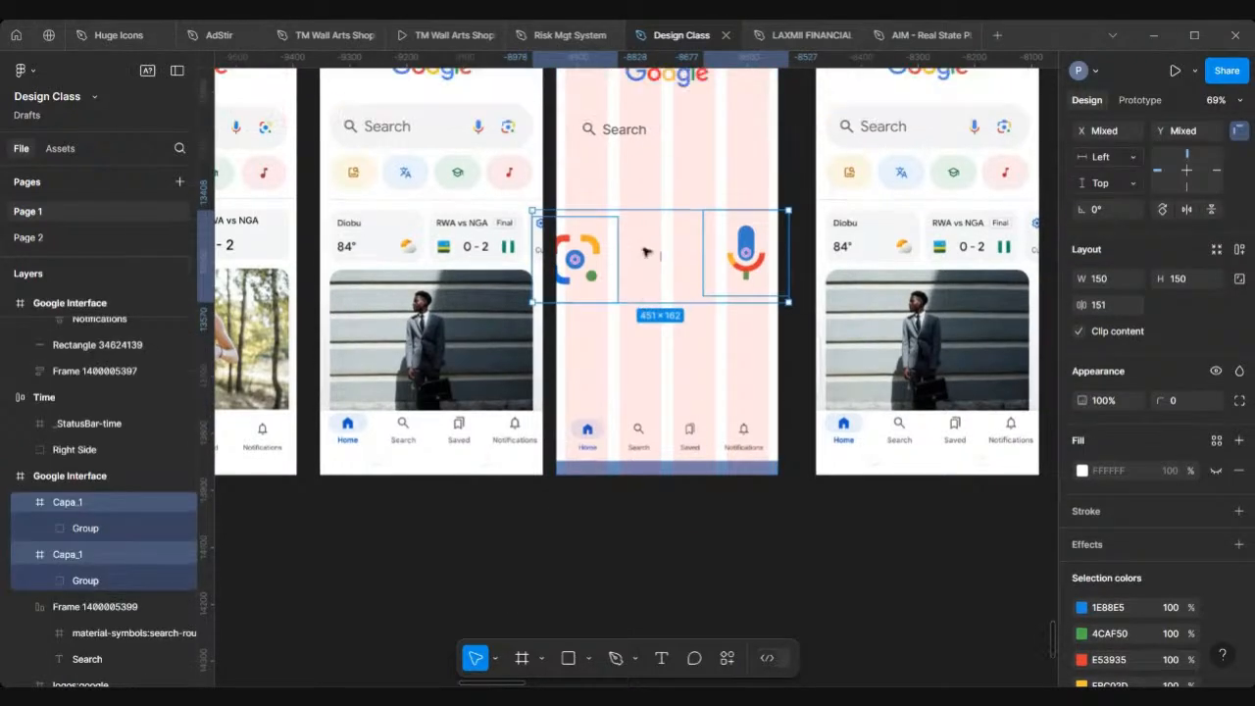
pyautogui.scroll(5, 643, 250)
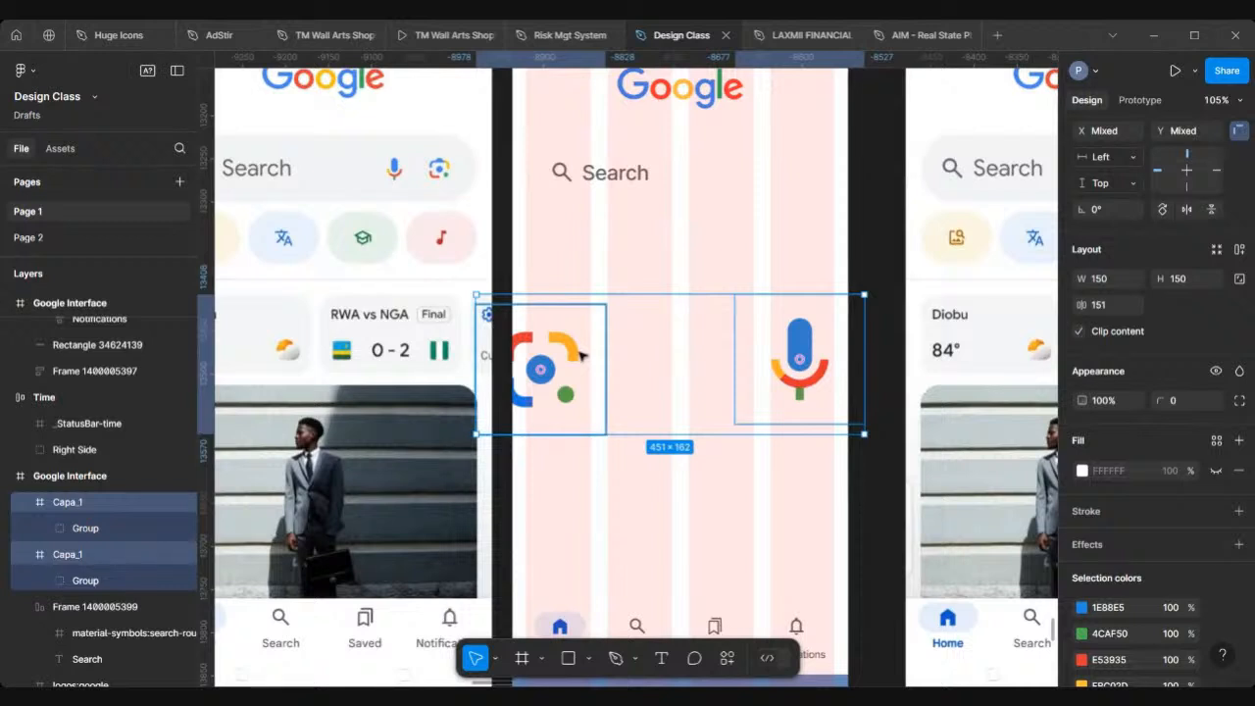
# Step: Move the lens icon below the search text and, with aspect ratio locked, resize it to 30 × 30
pyautogui.click(586, 347)
pyautogui.moveTo(578, 360); pyautogui.dragTo(700, 254)
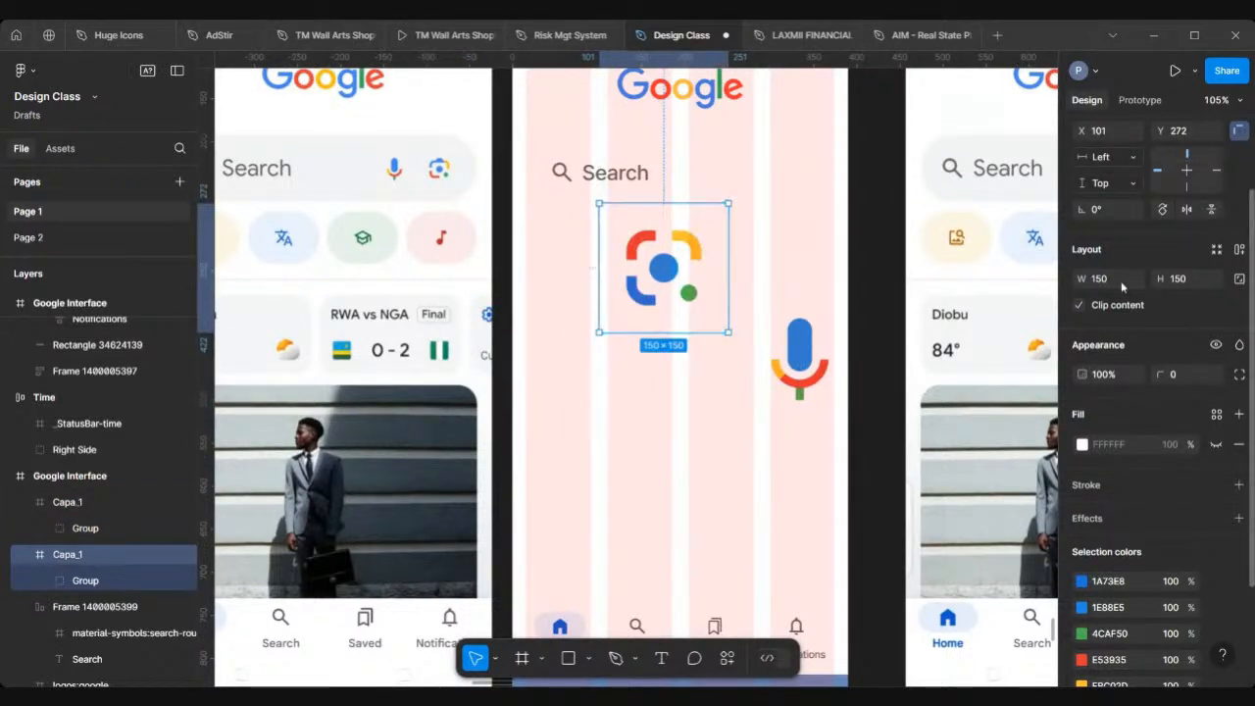
pyautogui.click(1238, 281)
pyautogui.press('Return')
# Step: Drag the lens icon onto the reference screen's search bar, beside its mic icon, to compare sizes
pyautogui.hscroll(-3, 681, 211)
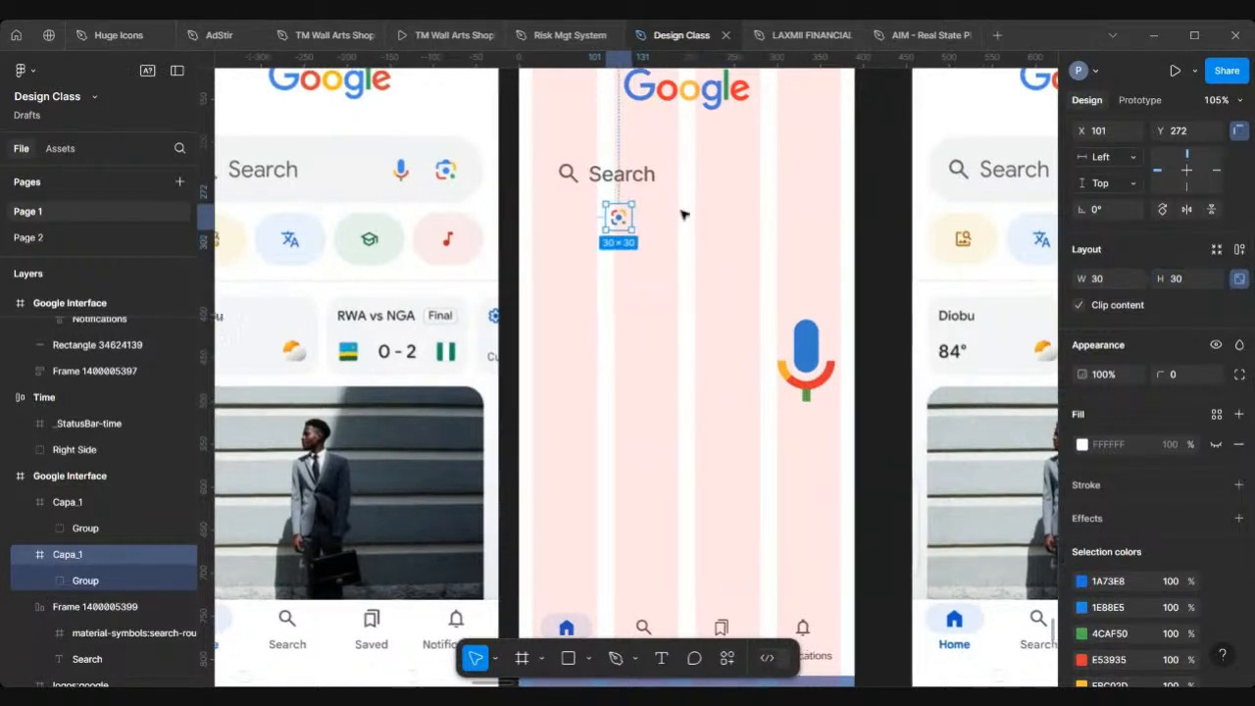
pyautogui.moveTo(706, 228); pyautogui.dragTo(538, 192)
pyautogui.scroll(5, 537, 190)
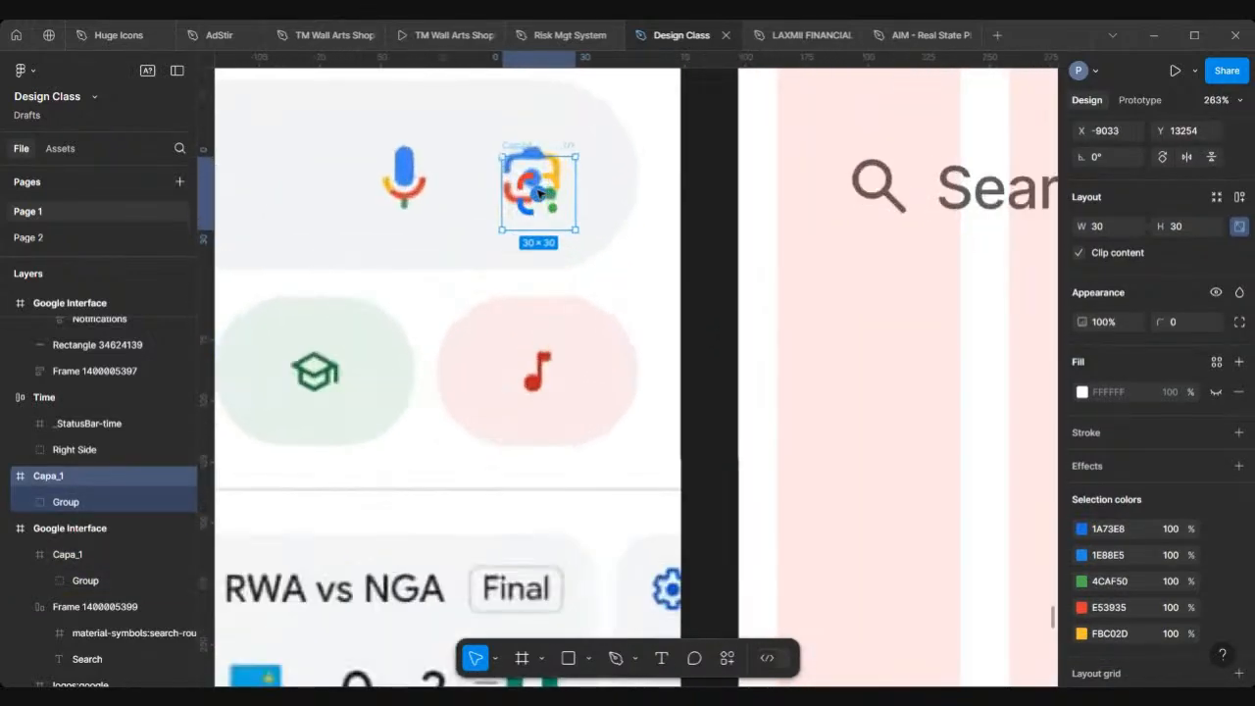
pyautogui.scroll(3, 538, 192)
pyautogui.moveTo(541, 194); pyautogui.dragTo(540, 162)
# Step: Resize the lens icon to 36 × 36 and nudge it into place on the search bar
pyautogui.click(1197, 226)
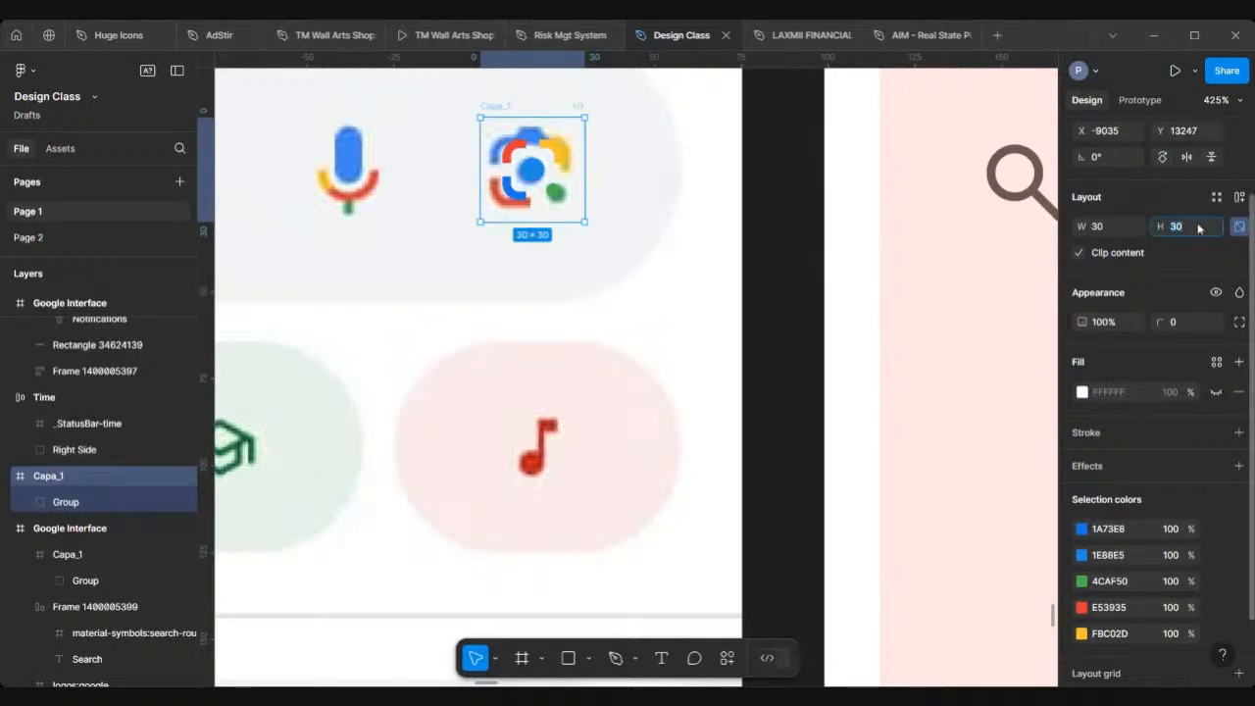
pyautogui.write('36')
pyautogui.press('Return')
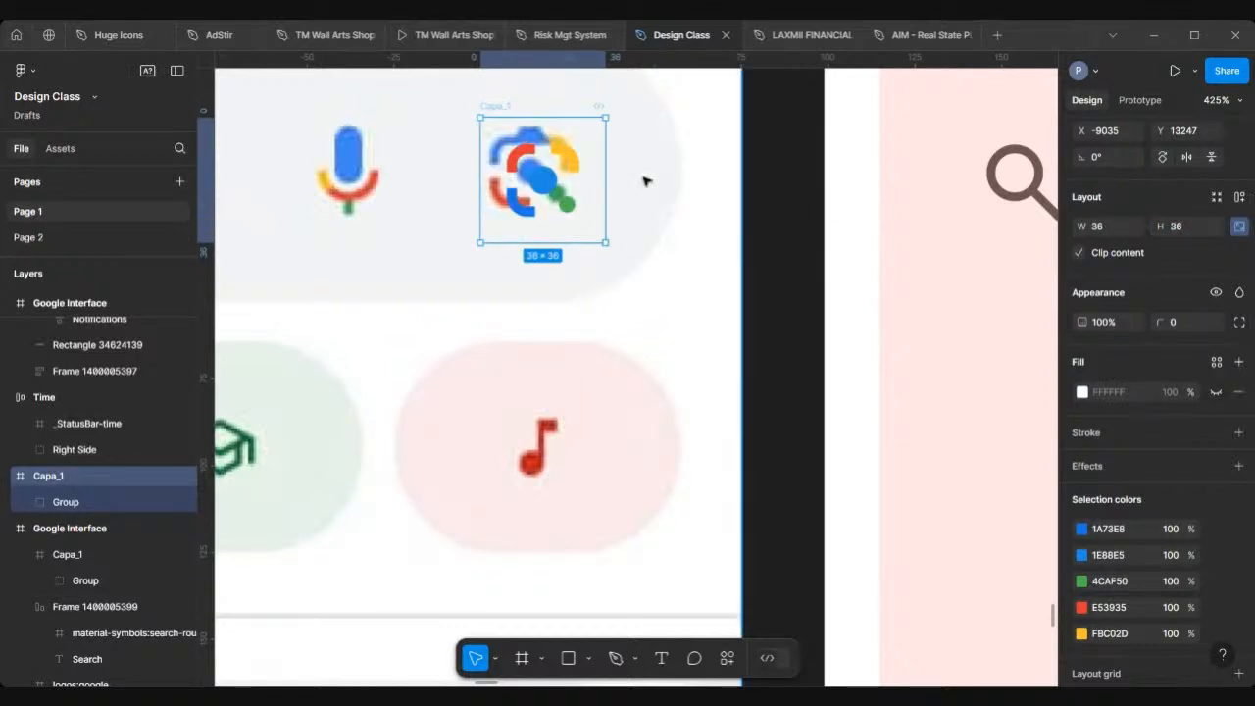
pyautogui.moveTo(540, 186); pyautogui.dragTo(531, 177)
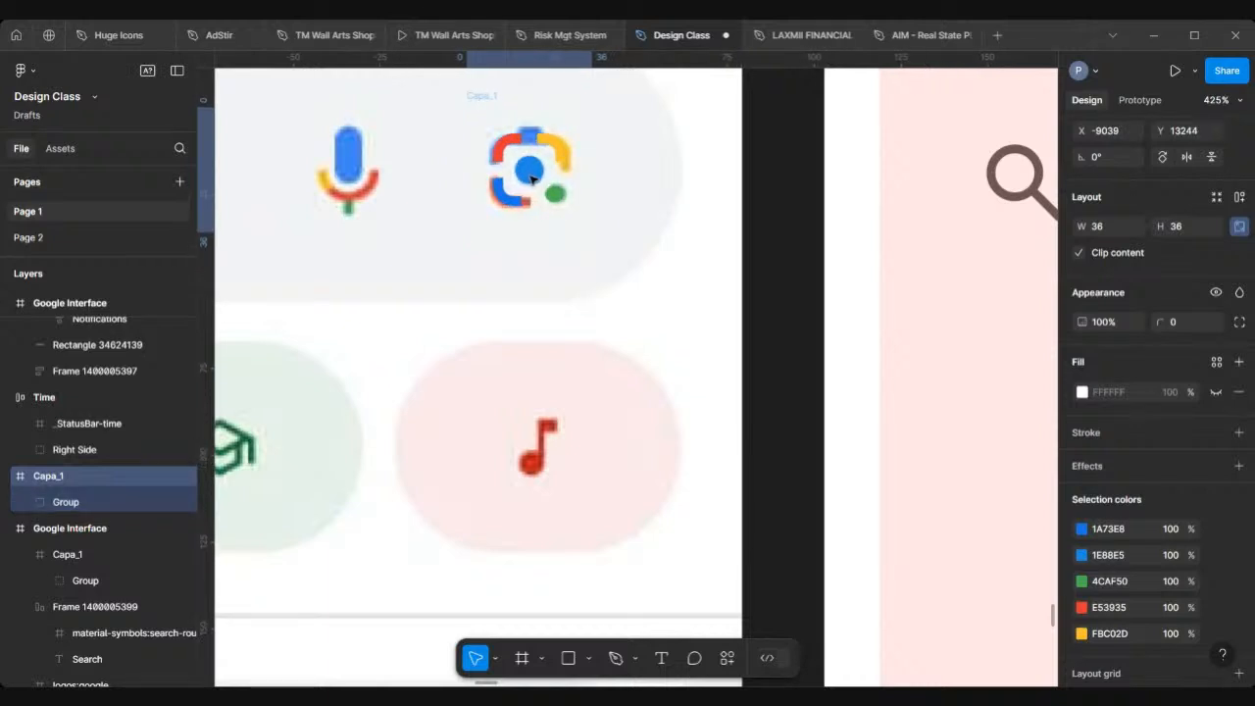
# Step: Move the lens icon into the blank frame beside the search text
pyautogui.scroll(-10, 531, 178)
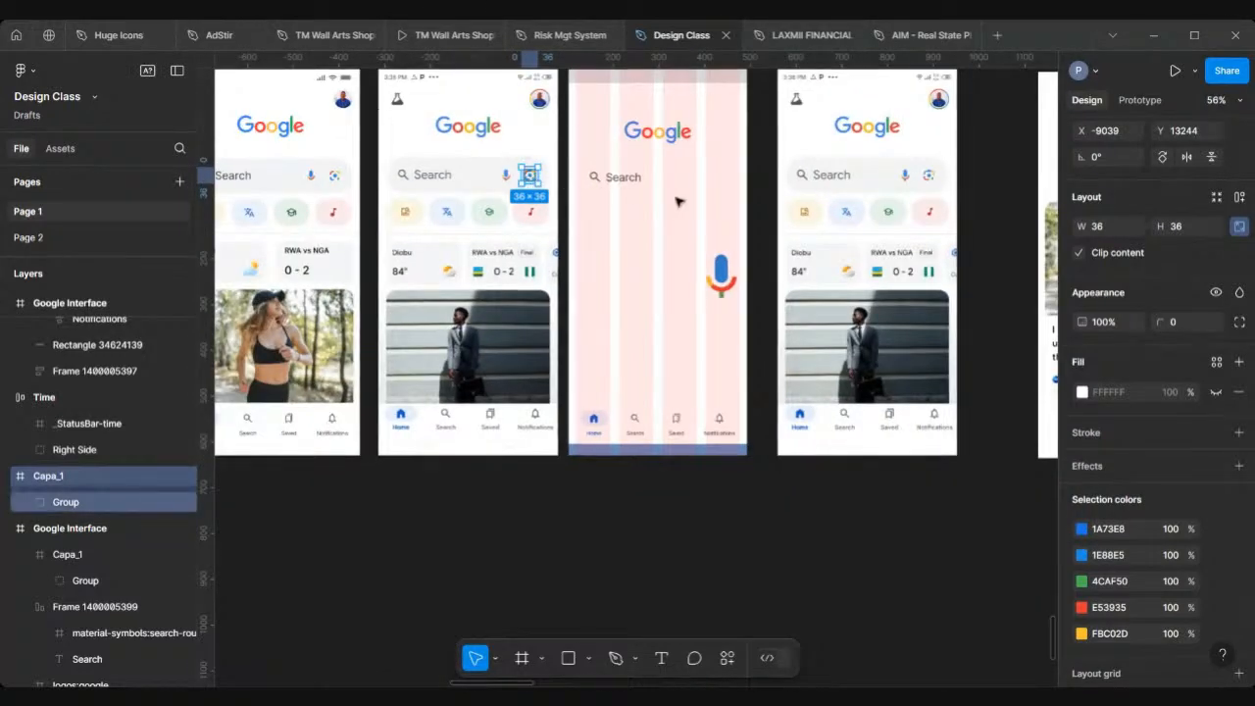
pyautogui.moveTo(676, 201); pyautogui.dragTo(686, 200)
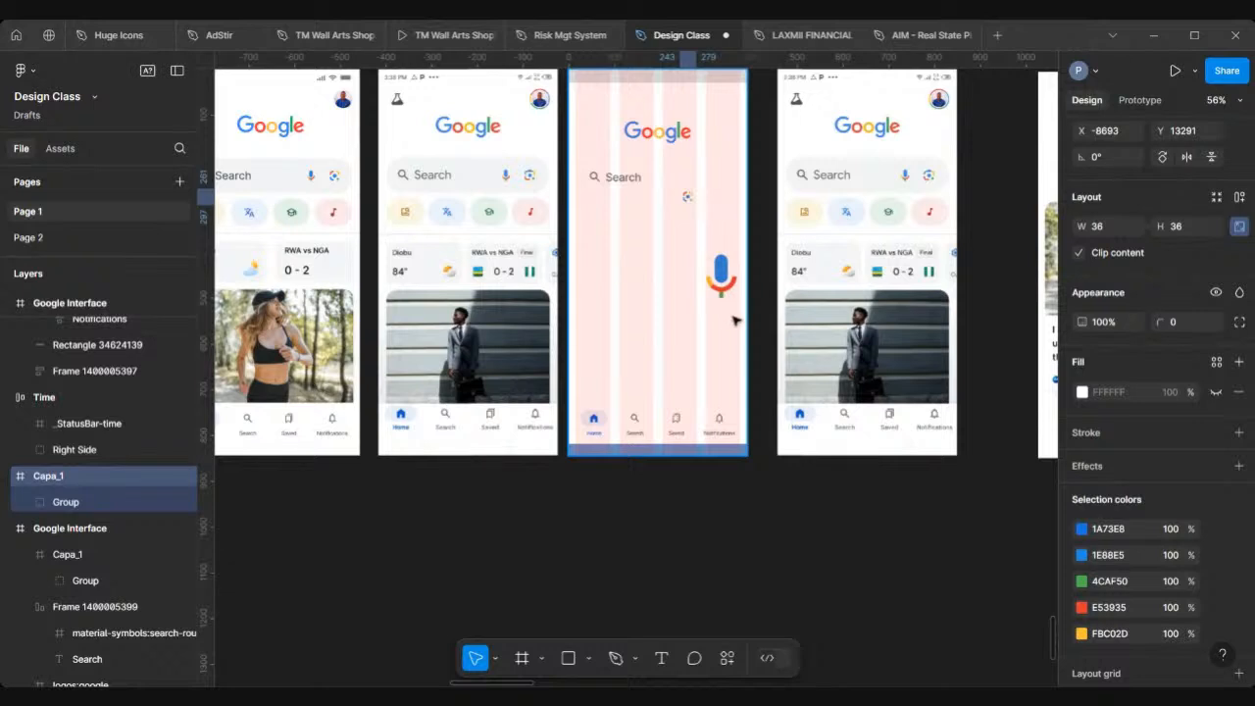
# Step: Resize the mic icon in the blank frame to 36 × 36
pyautogui.scroll(3, 688, 194)
pyautogui.click(719, 271)
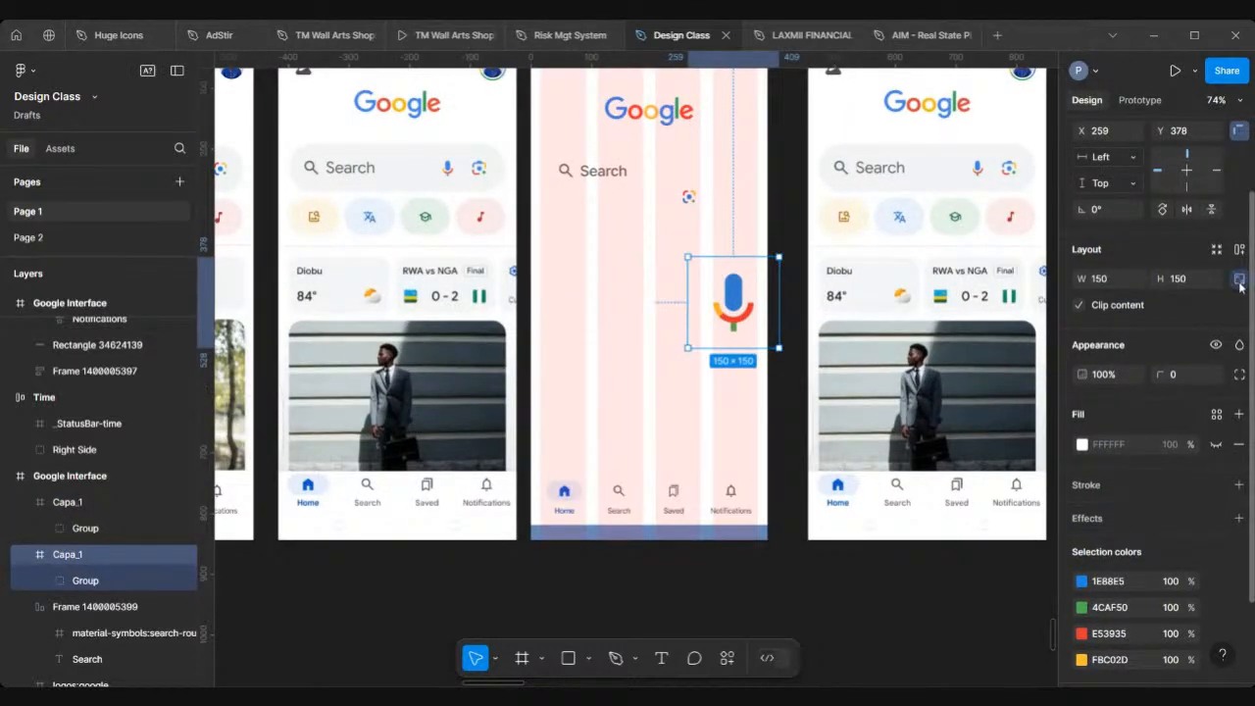
pyautogui.click(1195, 282)
pyautogui.write('36')
pyautogui.press('Return')
# Step: Move the lens icon to the right end of the search text row
pyautogui.scroll(3, 725, 299)
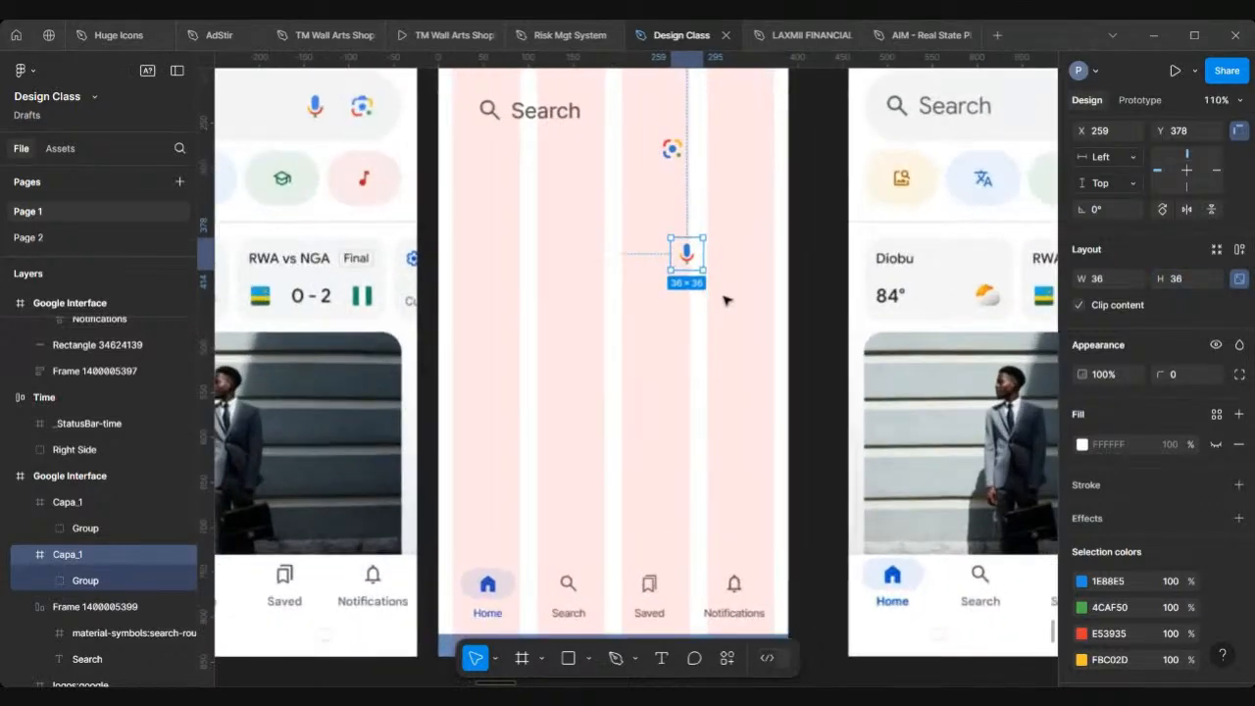
pyautogui.scroll(2, 727, 275)
pyautogui.moveTo(723, 245); pyautogui.dragTo(794, 203)
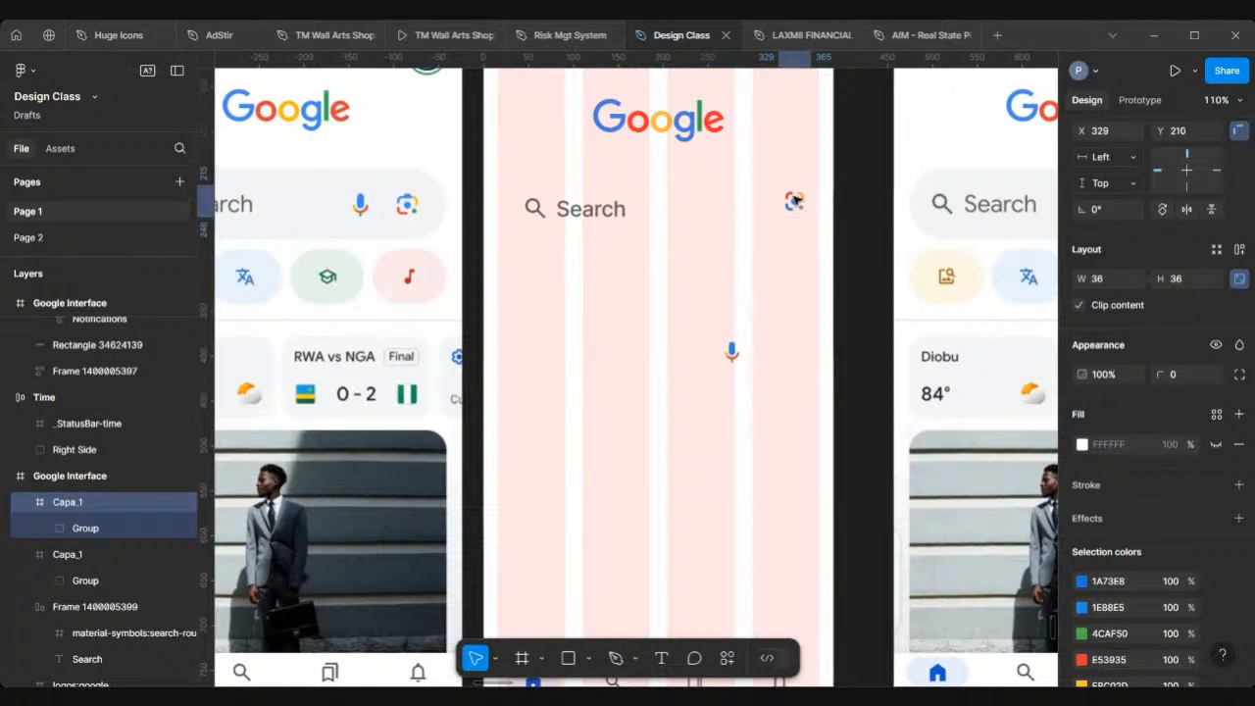
# Step: Move the mic icon up beside the lens icon, just left of it
pyautogui.click(731, 353)
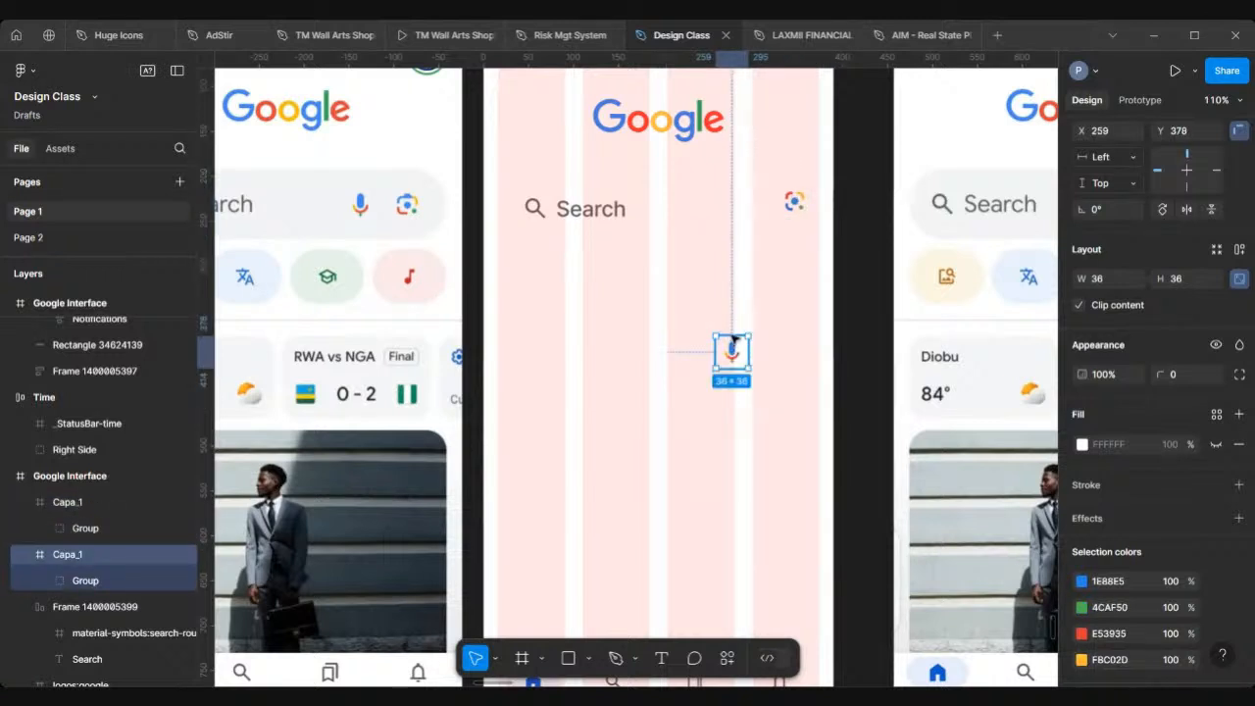
pyautogui.moveTo(732, 353); pyautogui.dragTo(750, 203)
pyautogui.scroll(5, 751, 204)
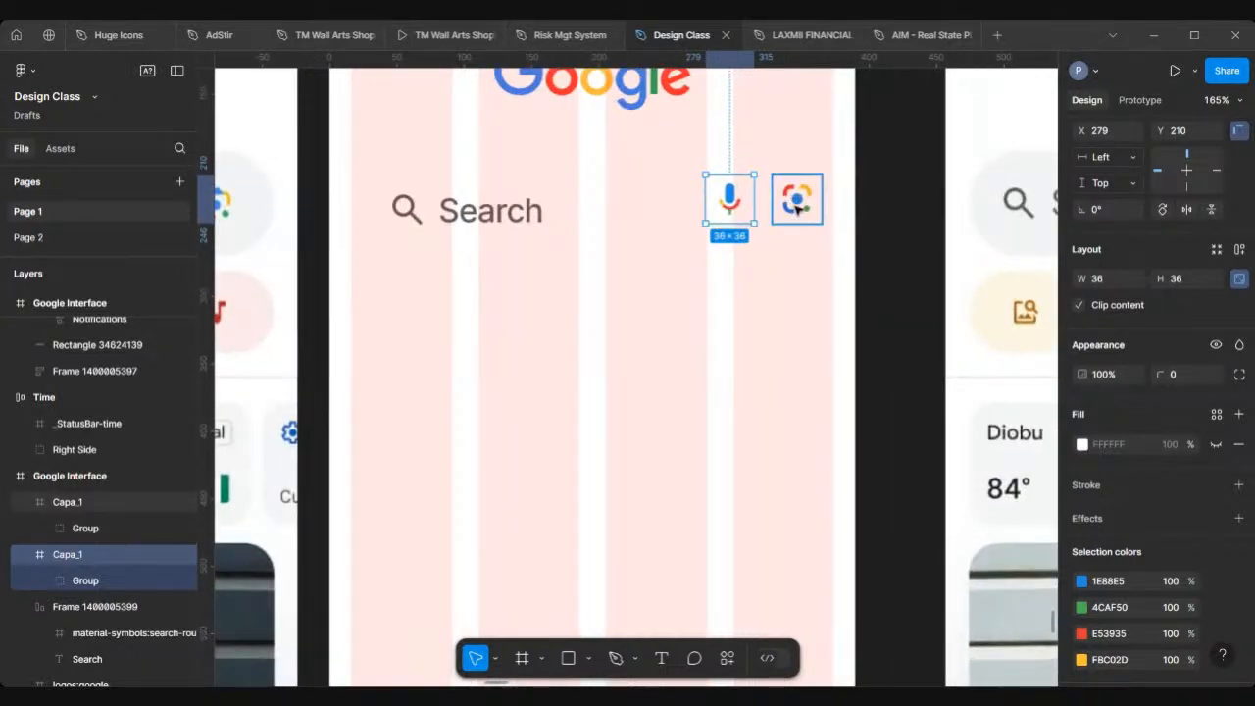
# Step: Select the mic and lens icons together and wrap them in an auto layout frame
pyautogui.keyDown('shift'); pyautogui.click(795, 203); pyautogui.keyUp('shift')
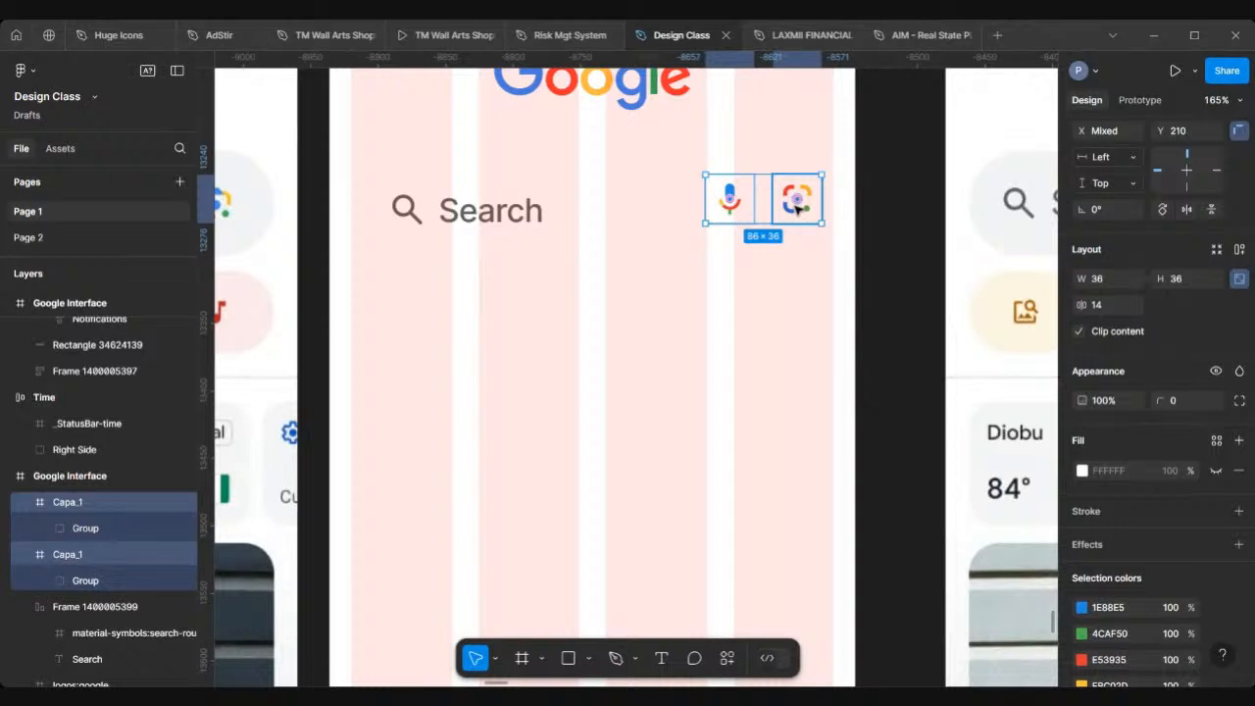
pyautogui.hotkey('shift', 'a')
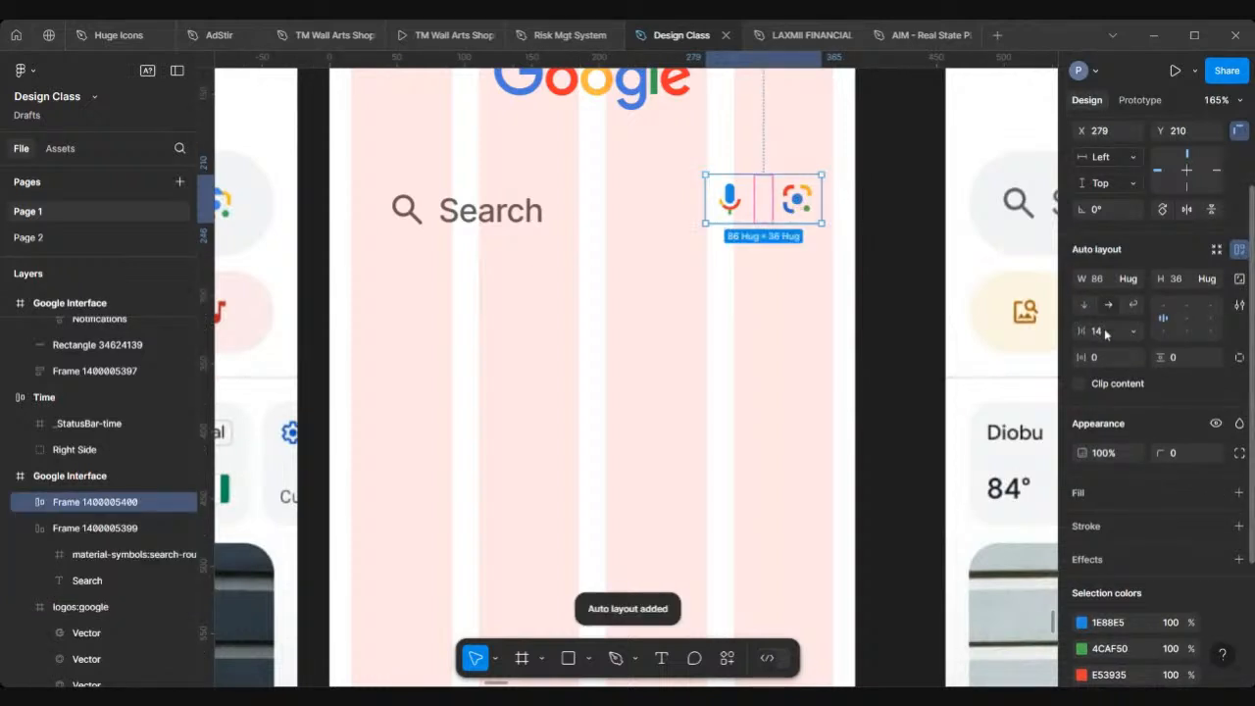
pyautogui.click(1104, 334)
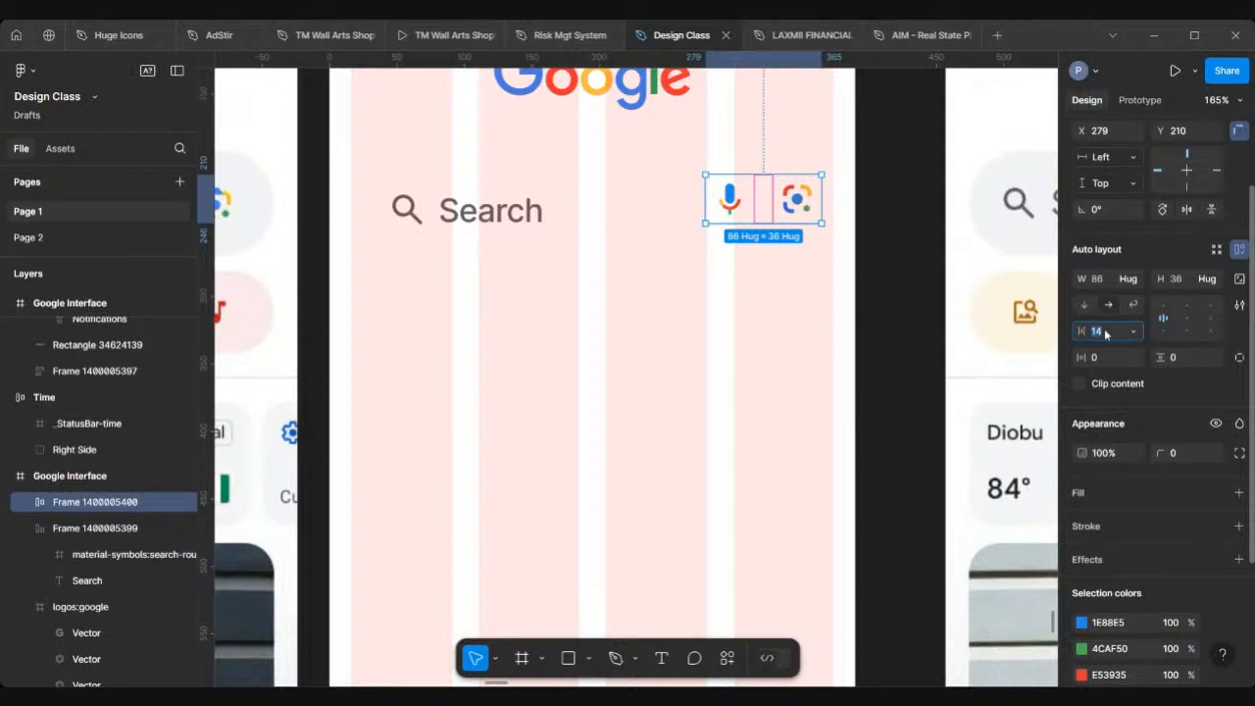
pyautogui.hscroll(-5, 747, 345)
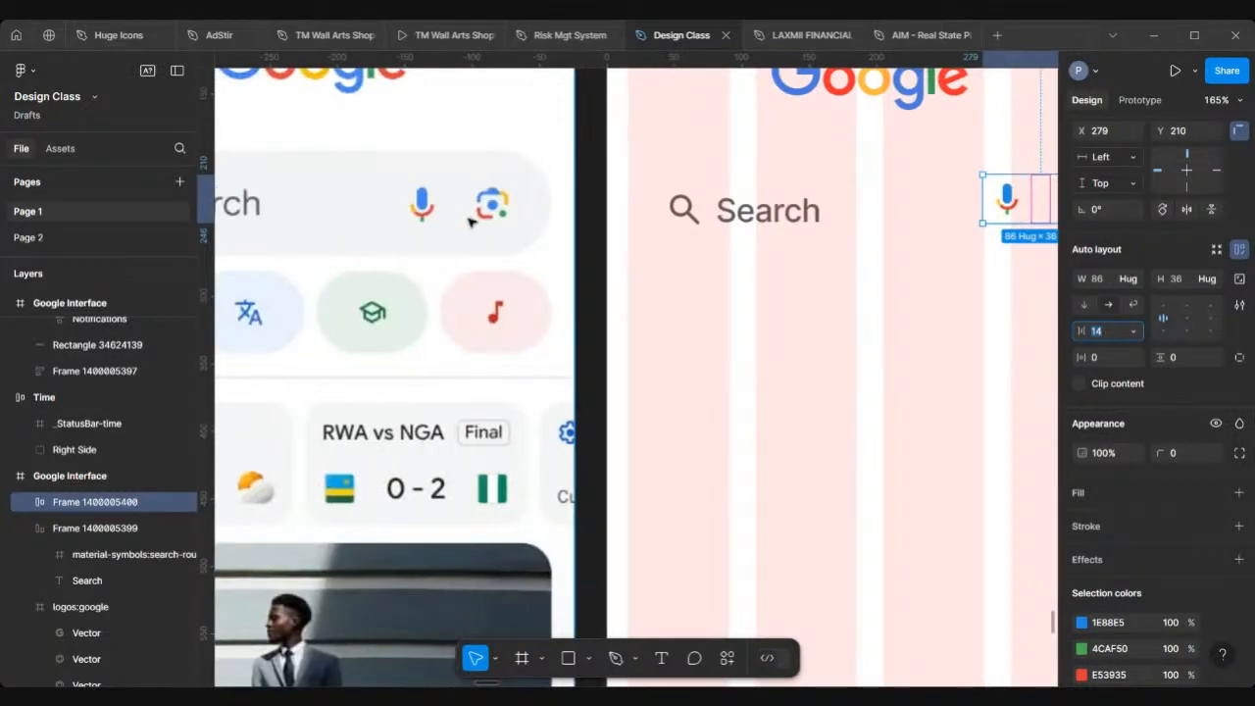
pyautogui.hscroll(1, 471, 221)
pyautogui.hscroll(2, 470, 221)
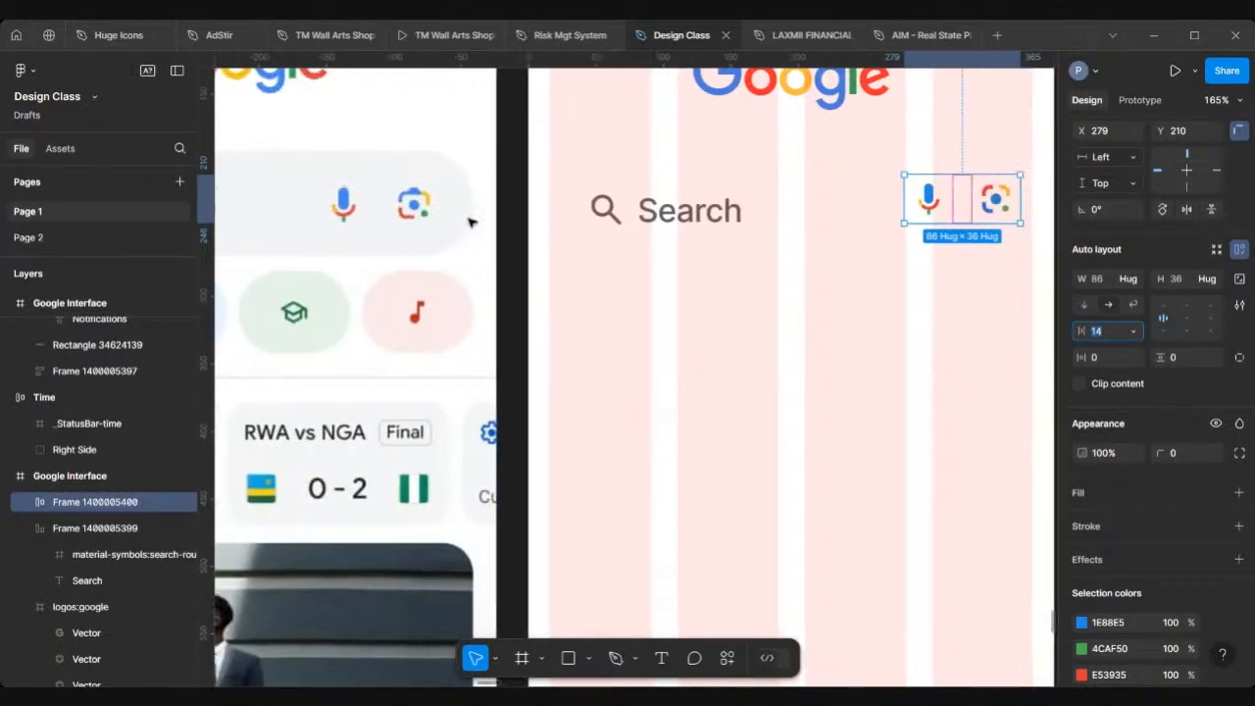
pyautogui.click(875, 339)
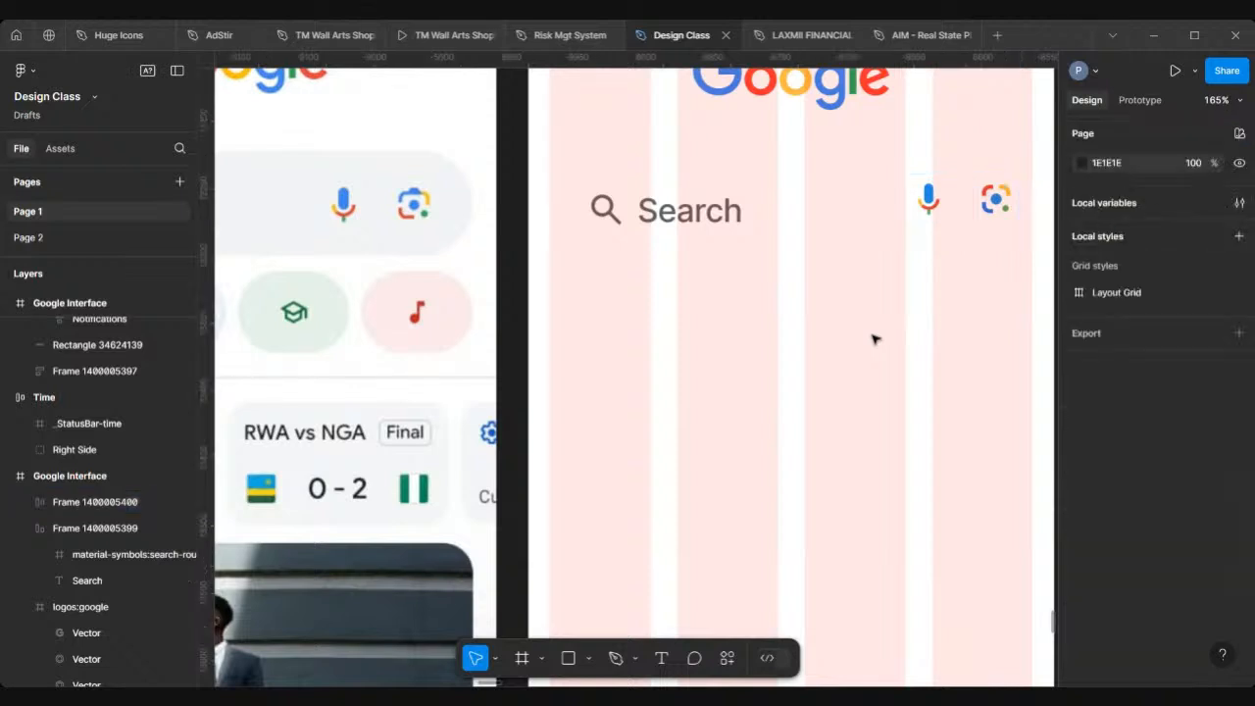
# Step: Nudge the icon frame to line up vertically with the search text
pyautogui.click(985, 204)
pyautogui.hscroll(2, 985, 204)
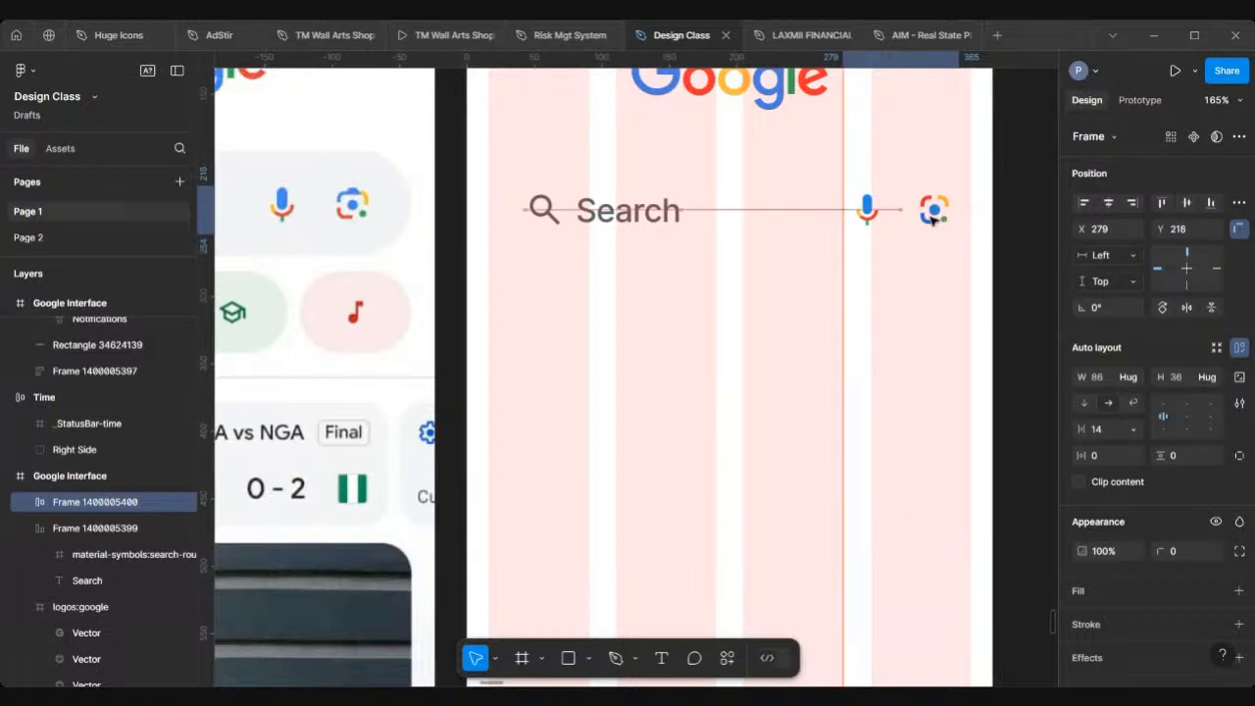
pyautogui.moveTo(932, 221); pyautogui.dragTo(932, 221)
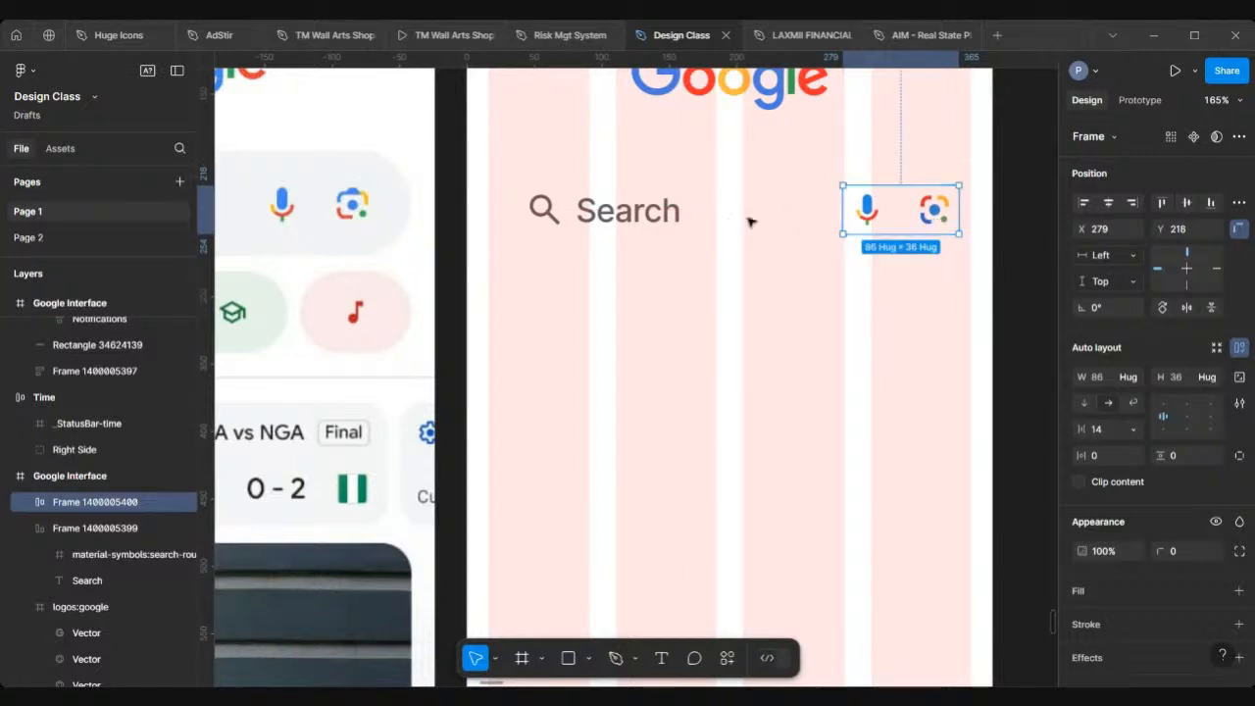
# Step: Wrap the search text and icon frame in one auto layout frame and position it below the logo
pyautogui.keyDown('shift'); pyautogui.click(621, 217); pyautogui.keyUp('shift')
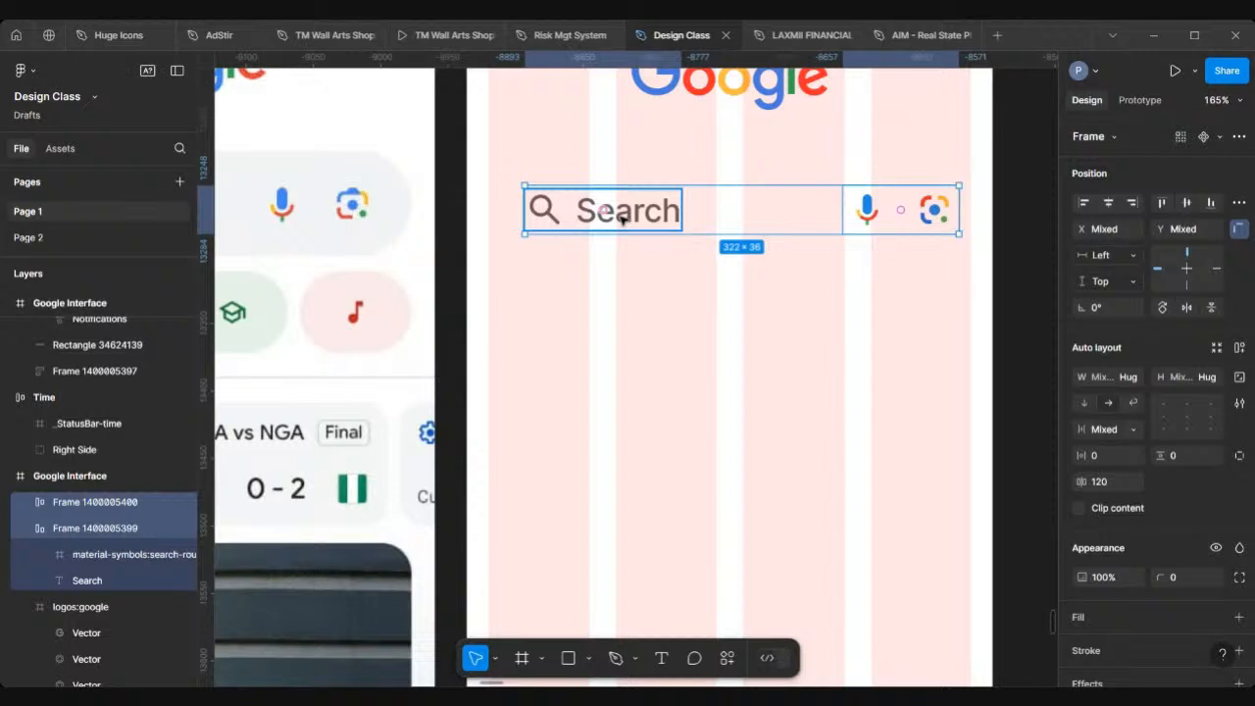
pyautogui.hotkey('shift', 'a')
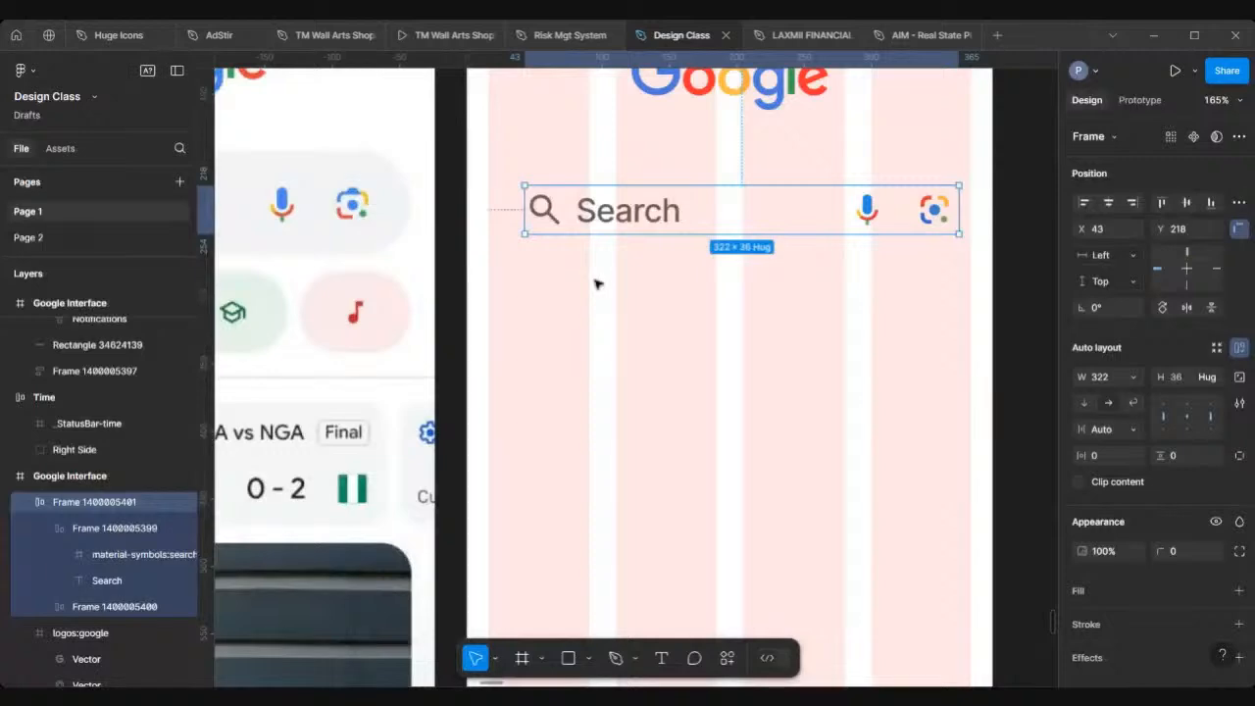
pyautogui.scroll(-5, 594, 283)
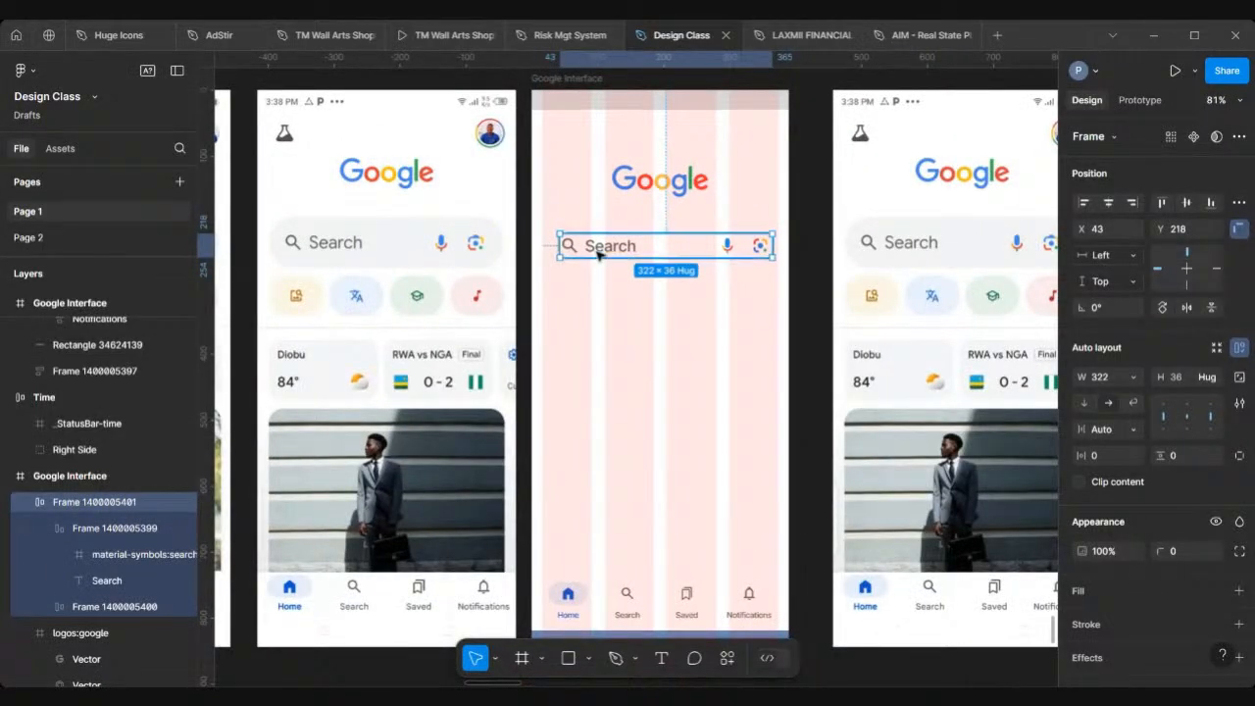
pyautogui.scroll(2, 606, 251)
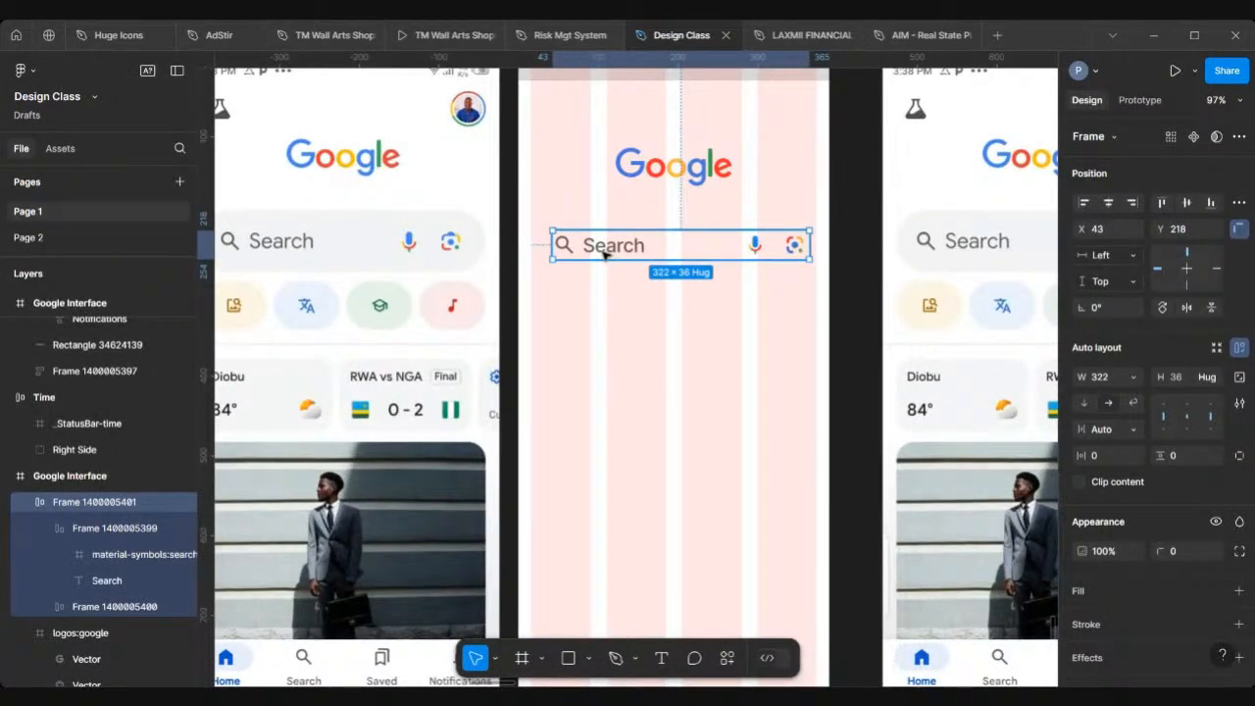
pyautogui.moveTo(599, 249); pyautogui.dragTo(608, 251)
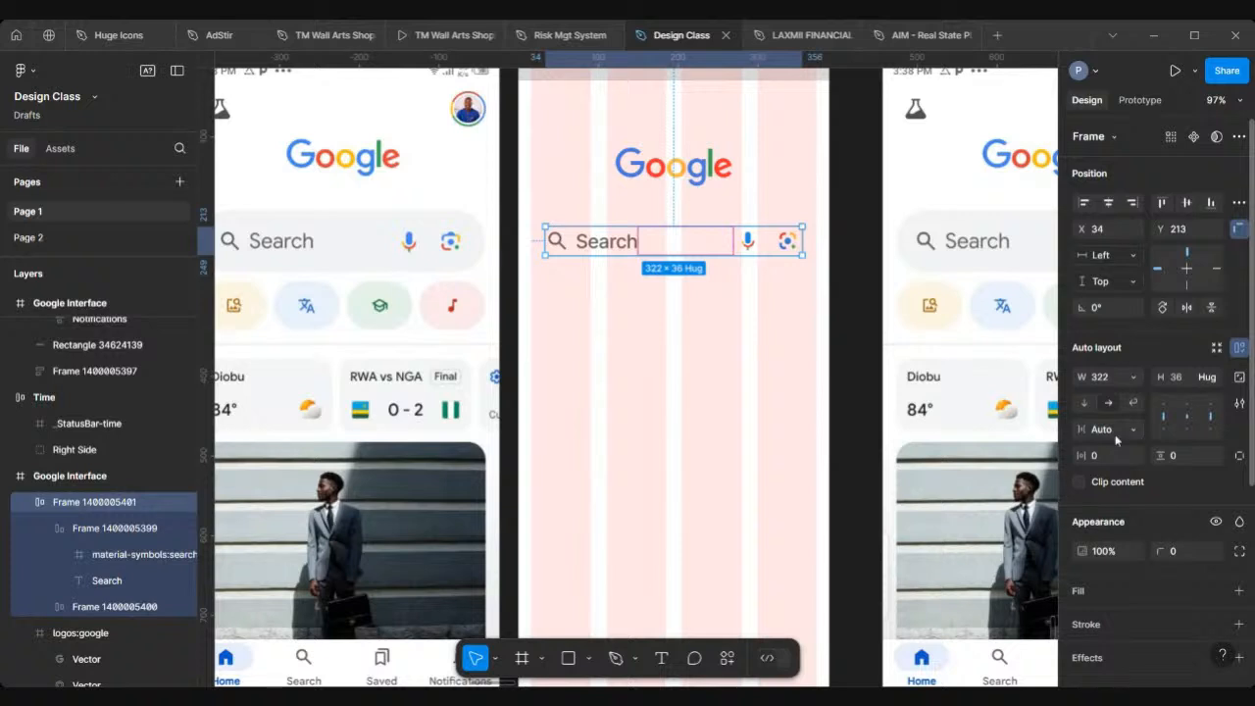
# Step: Try gaps of 500 and 300 between the search bar items before resetting the gap to Auto
pyautogui.click(1116, 435)
pyautogui.write('500')
pyautogui.press('Return')
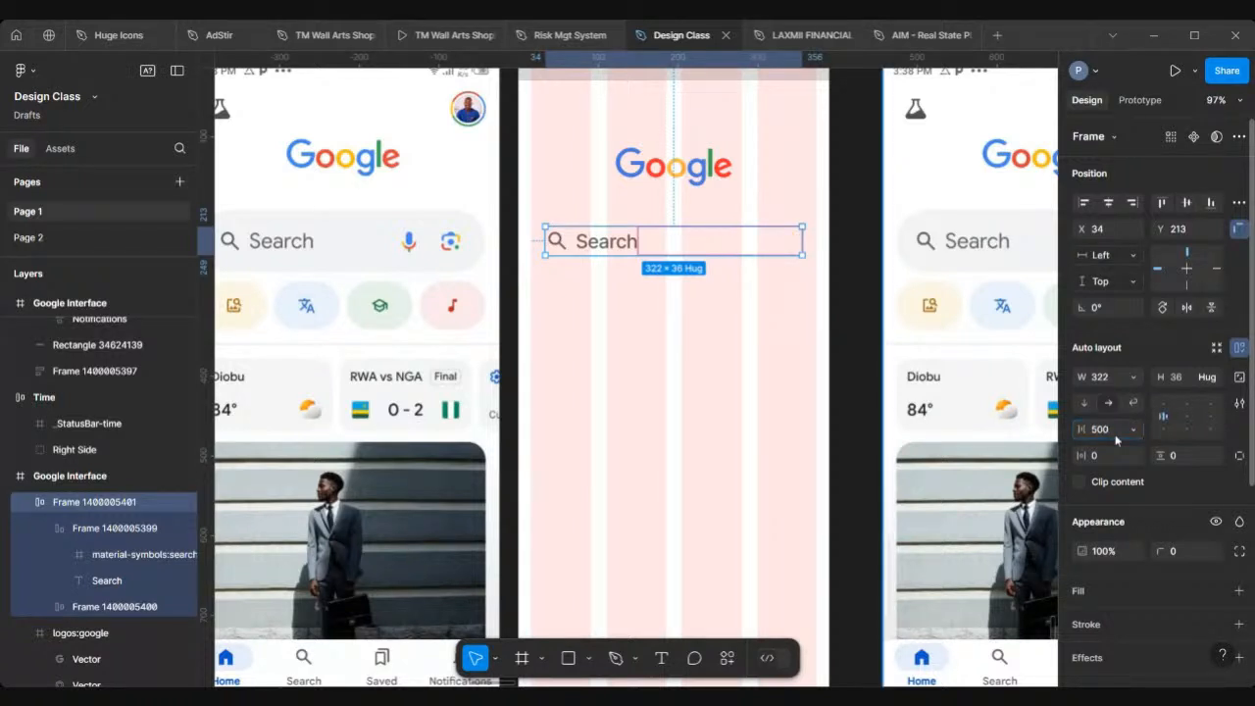
pyautogui.hotkey('ctrl', 'z')
pyautogui.click(1120, 435)
pyautogui.write('3')
pyautogui.press('Return')
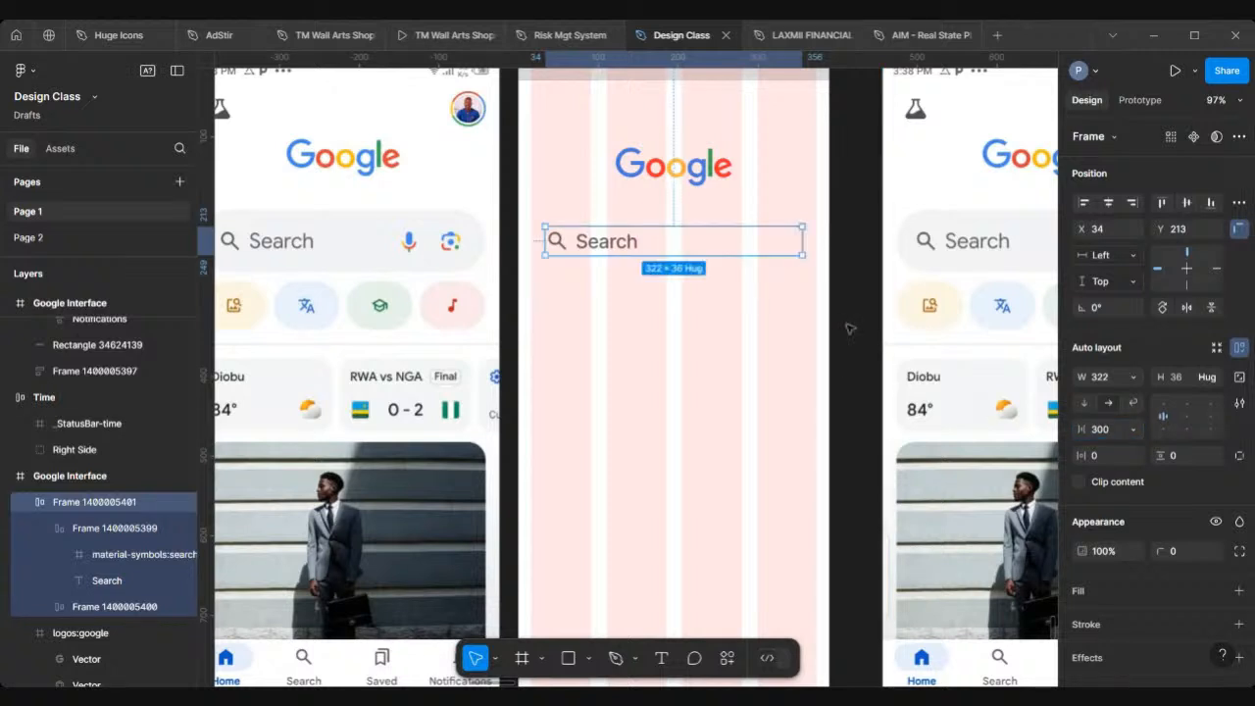
pyautogui.click(1112, 436)
pyautogui.write('8')
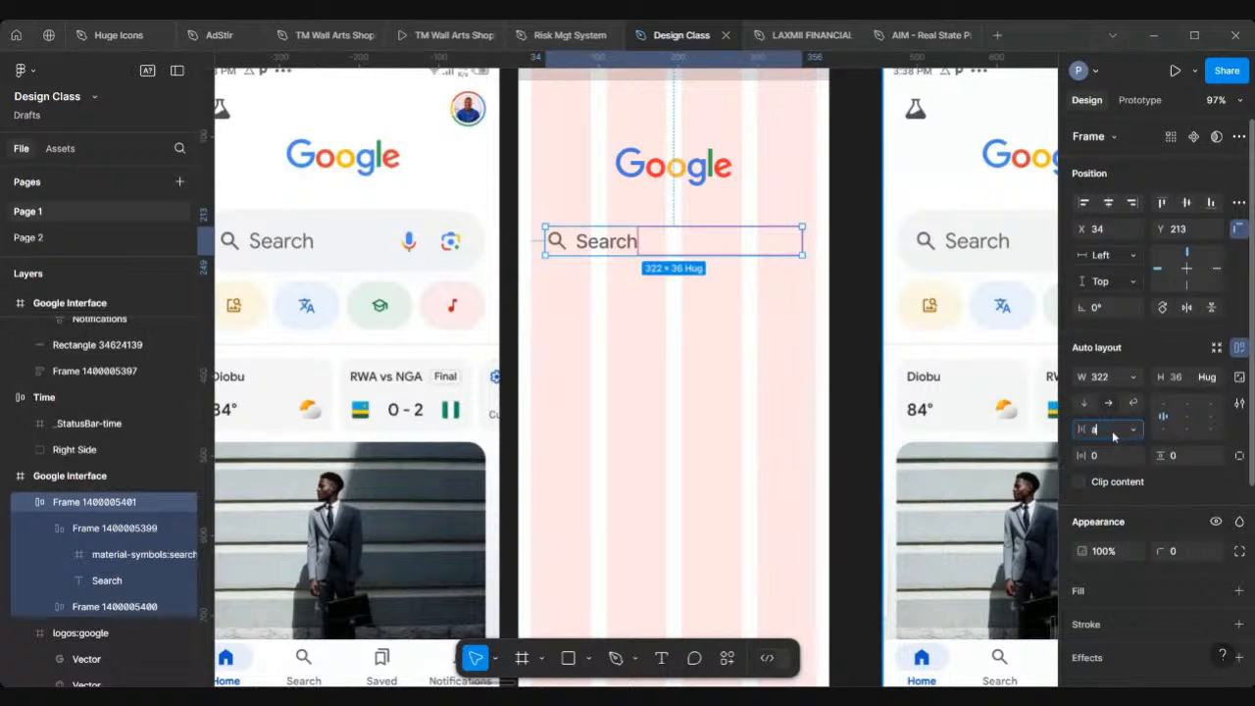
pyautogui.write('uto')
pyautogui.press('Return')
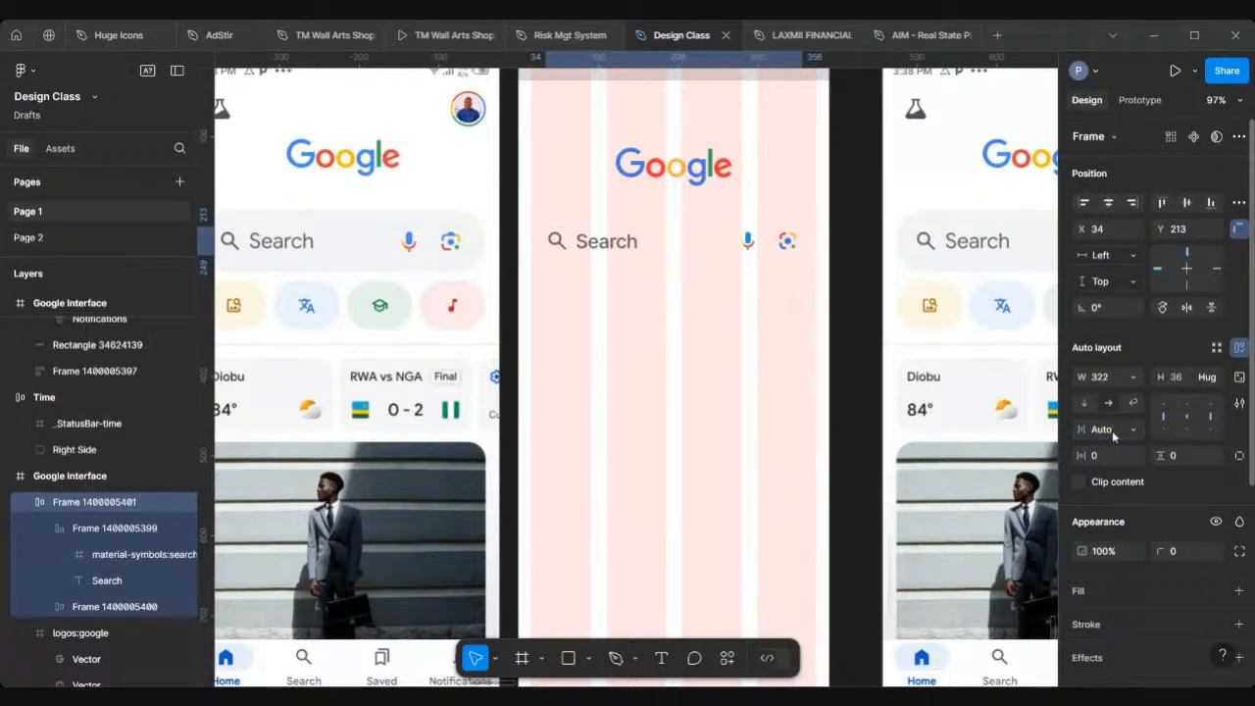
# Step: Set the search bar frame's horizontal and vertical padding to 16
pyautogui.keyDown('ctrl'); pyautogui.scroll(3, 648, 226); pyautogui.keyUp('ctrl')
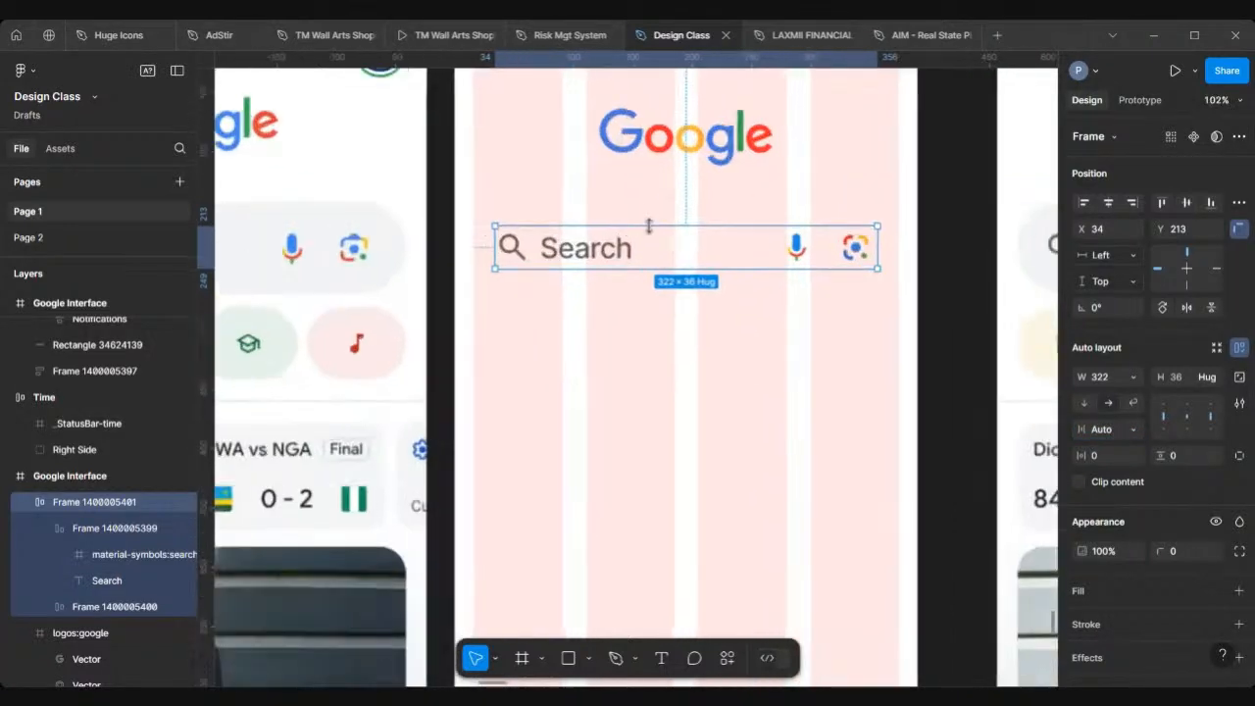
pyautogui.keyDown('ctrl'); pyautogui.scroll(1, 647, 226); pyautogui.keyUp('ctrl')
pyautogui.keyDown('ctrl'); pyautogui.scroll(-4, 648, 226); pyautogui.keyUp('ctrl')
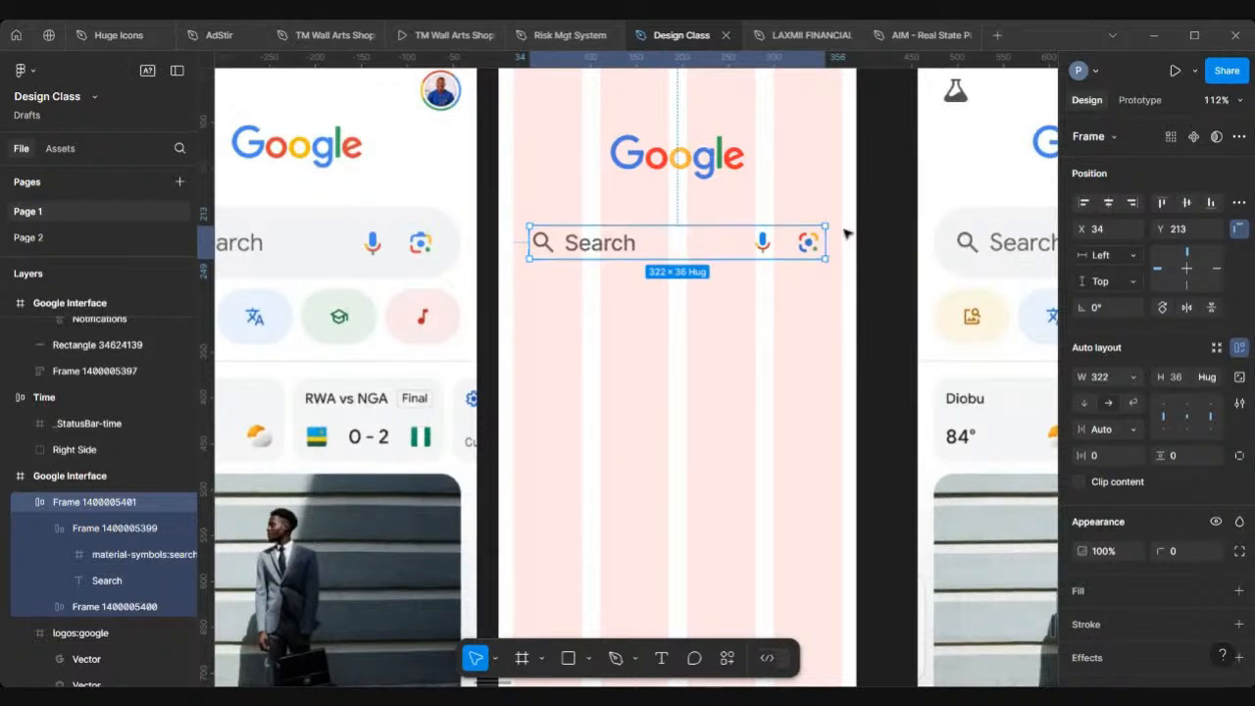
pyautogui.click(1094, 454)
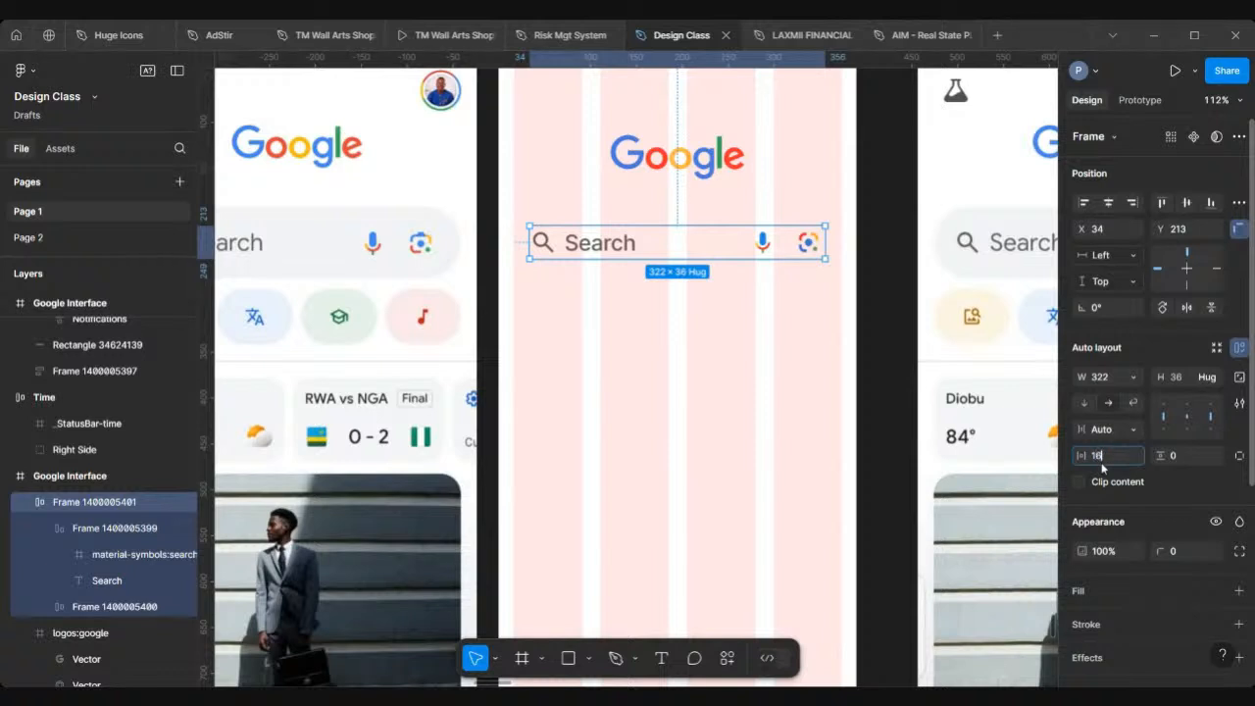
pyautogui.press('Return')
pyautogui.click(1187, 457)
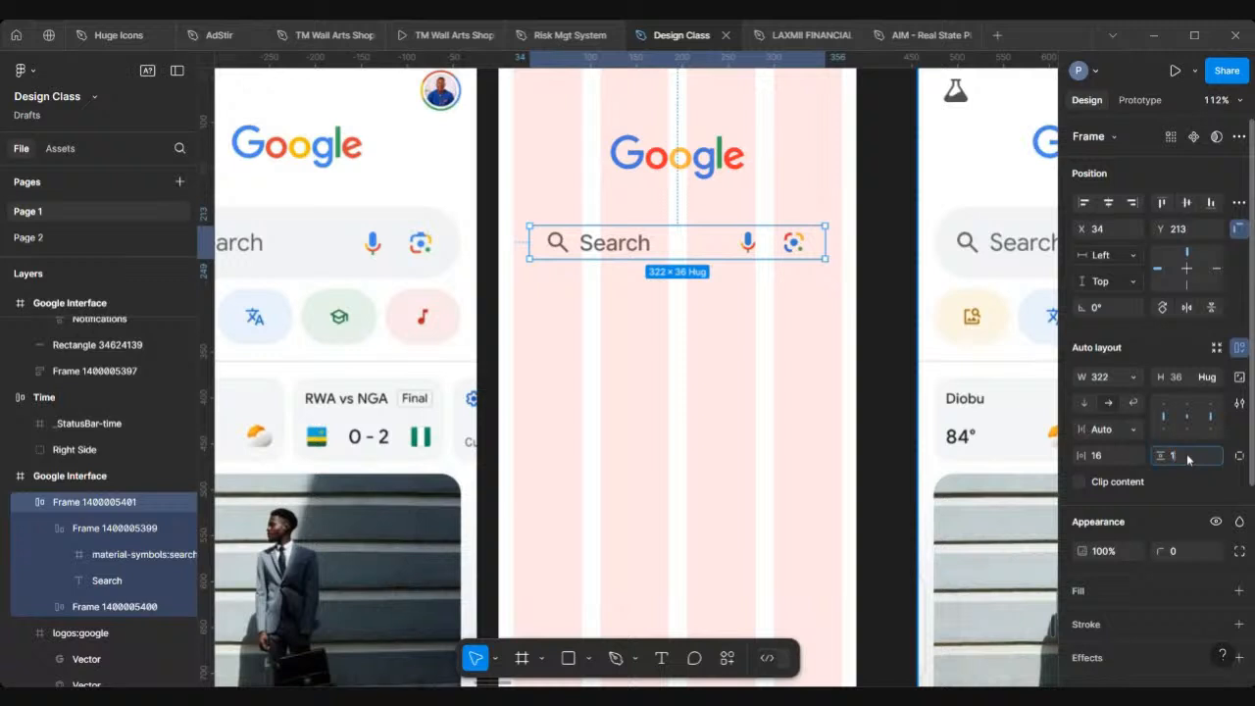
pyautogui.press('Return')
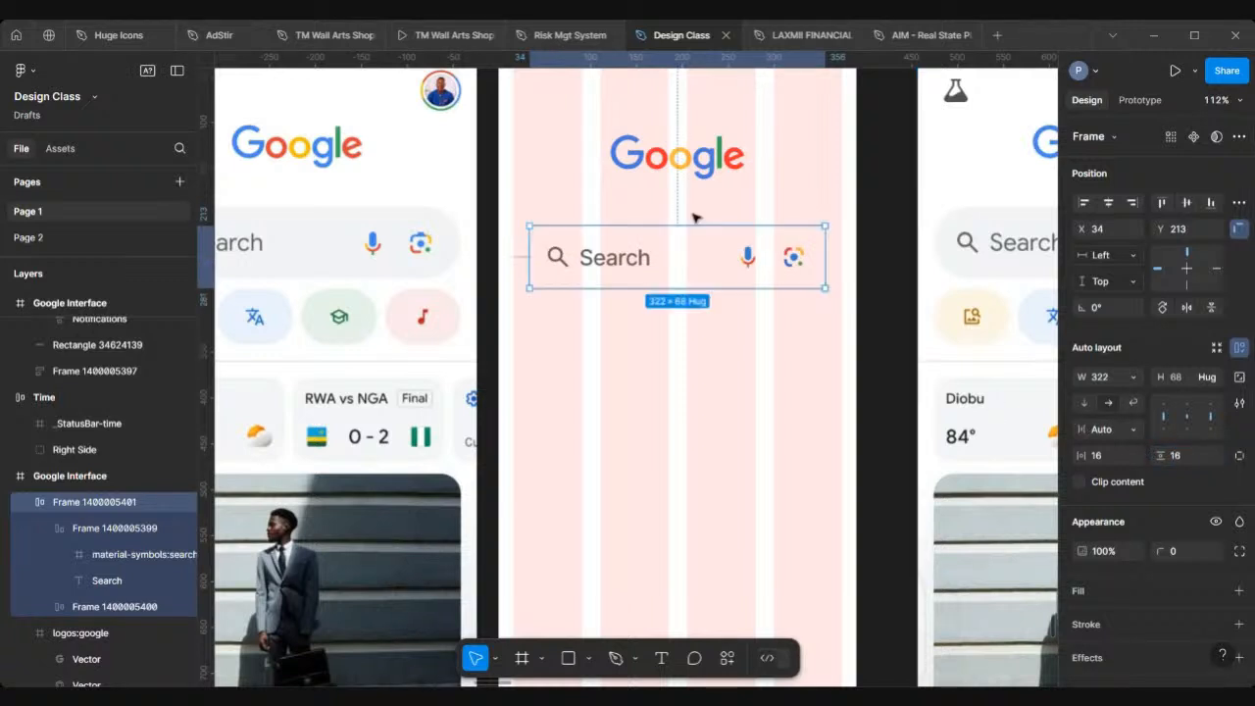
# Step: Fill the search bar frame with the light grey #F2F3F5 sampled from the reference screenshot's search bar
pyautogui.scroll(5, 657, 253)
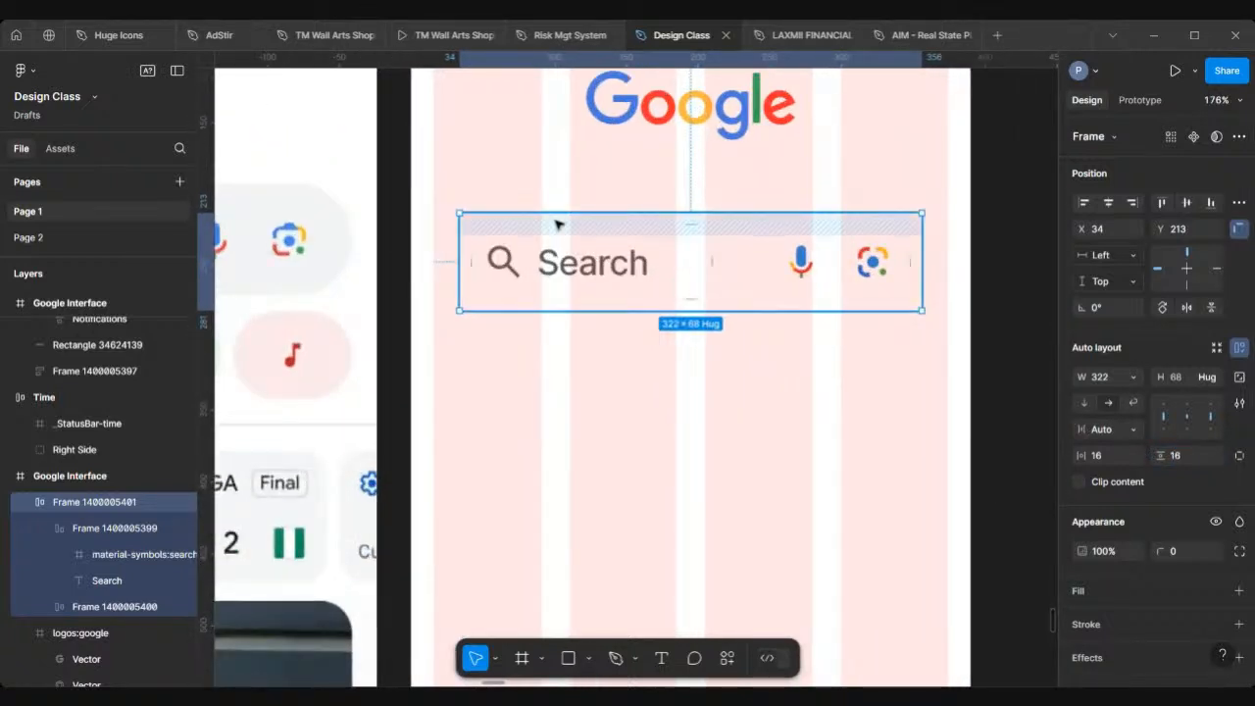
pyautogui.hscroll(-2, 557, 224)
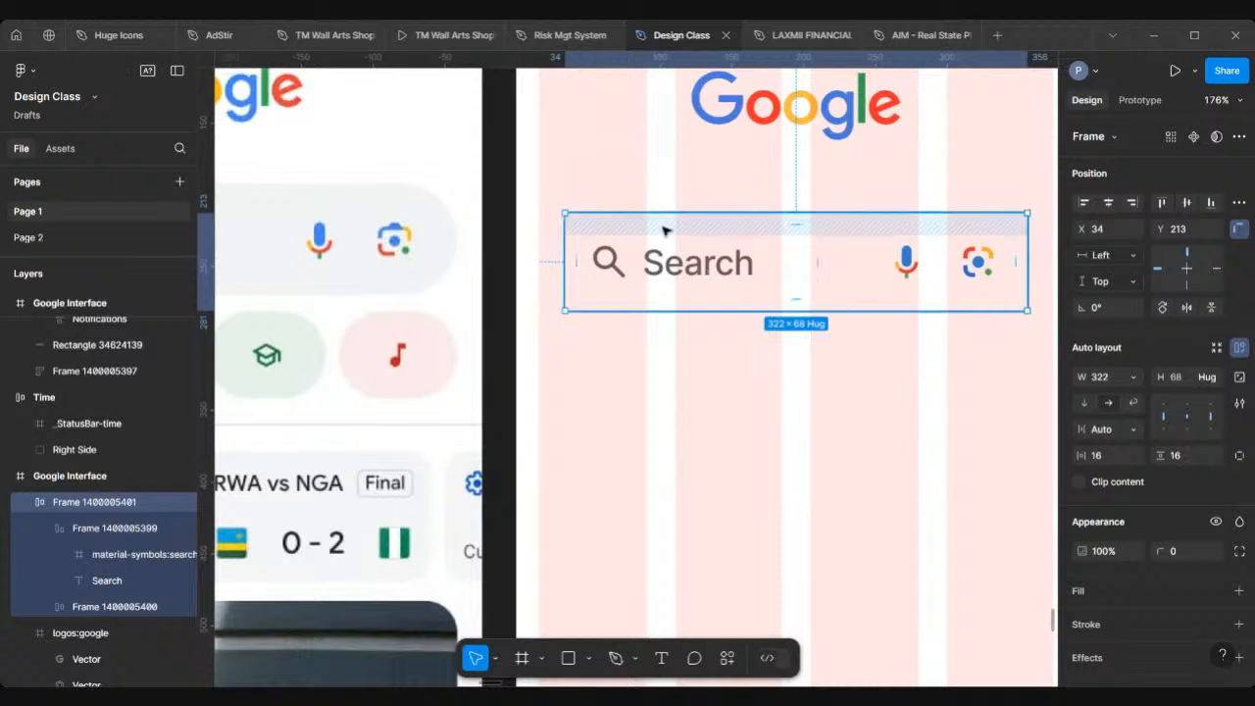
pyautogui.hscroll(3, 664, 230)
pyautogui.scroll(-1, 664, 229)
pyautogui.hscroll(2, 664, 231)
pyautogui.scroll(-1, 665, 231)
pyautogui.scroll(-4, 1240, 478)
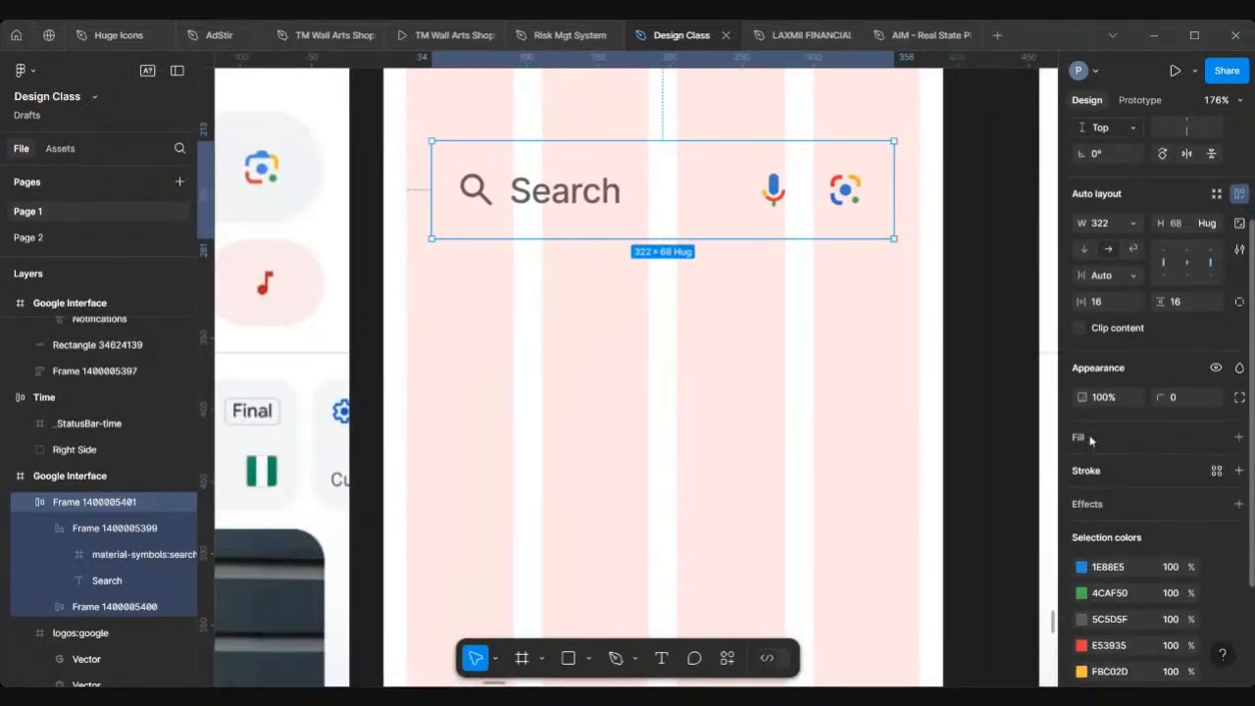
pyautogui.click(1237, 437)
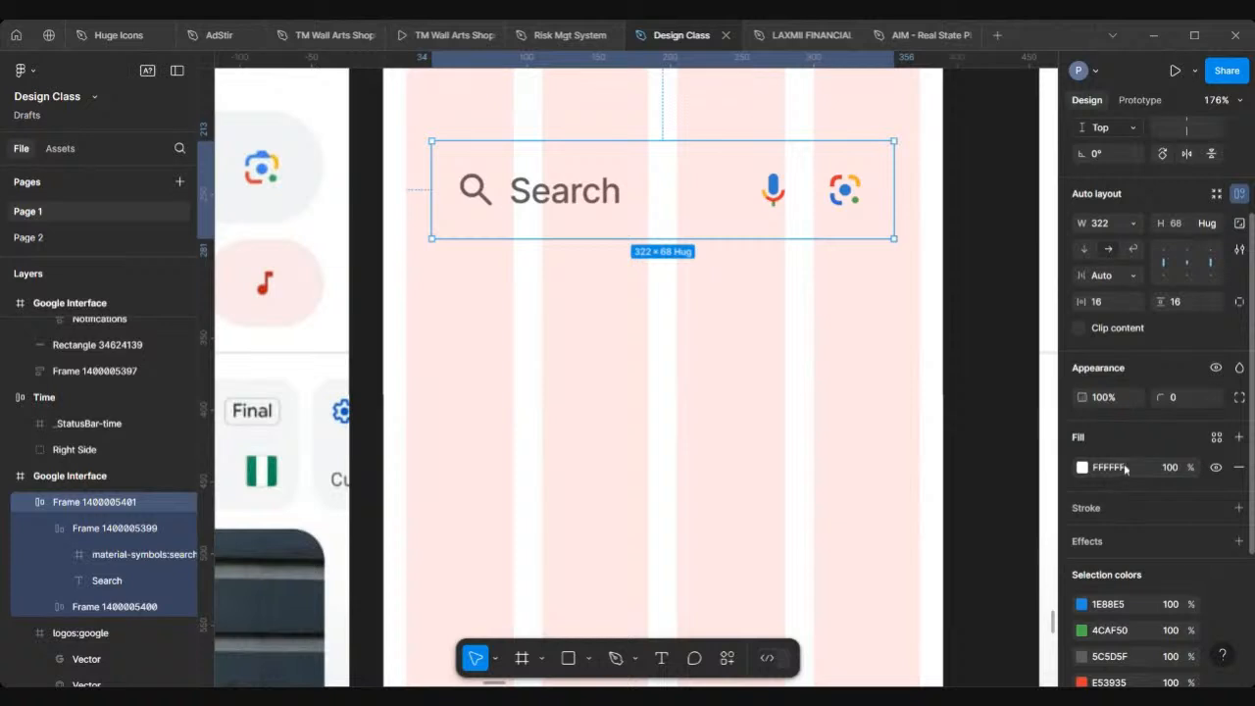
pyautogui.click(1082, 468)
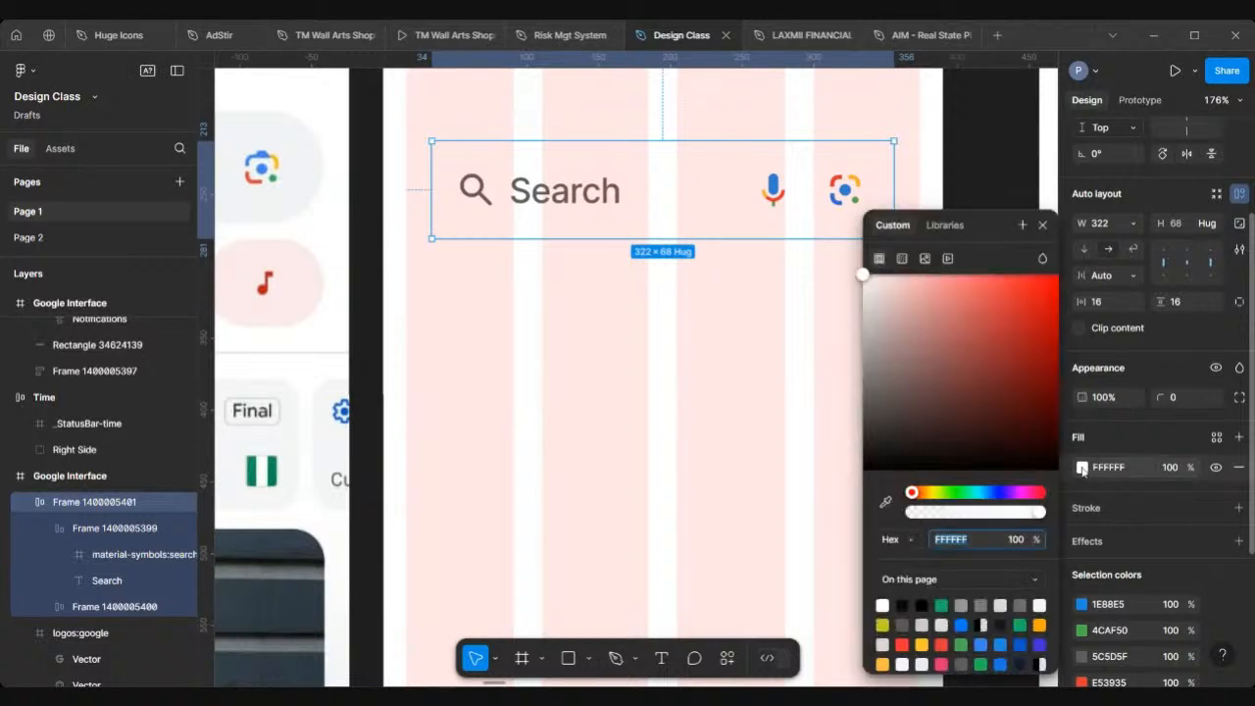
pyautogui.click(885, 503)
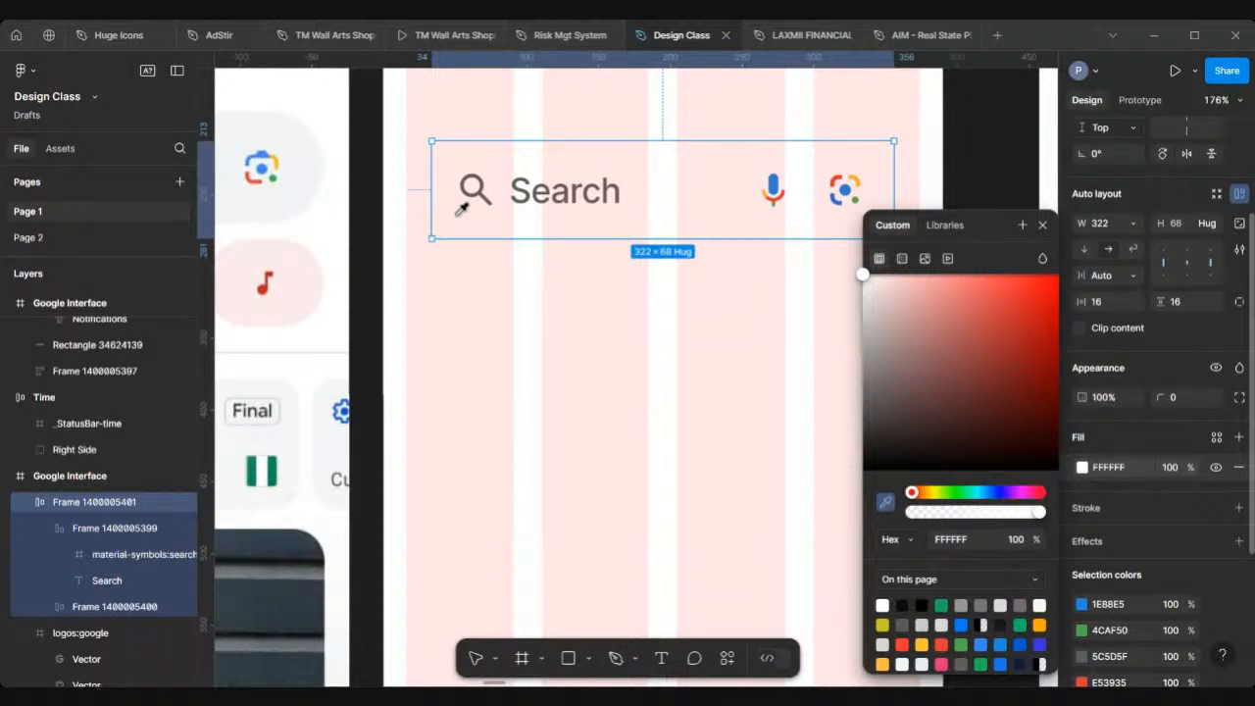
pyautogui.hscroll(-5, 461, 209)
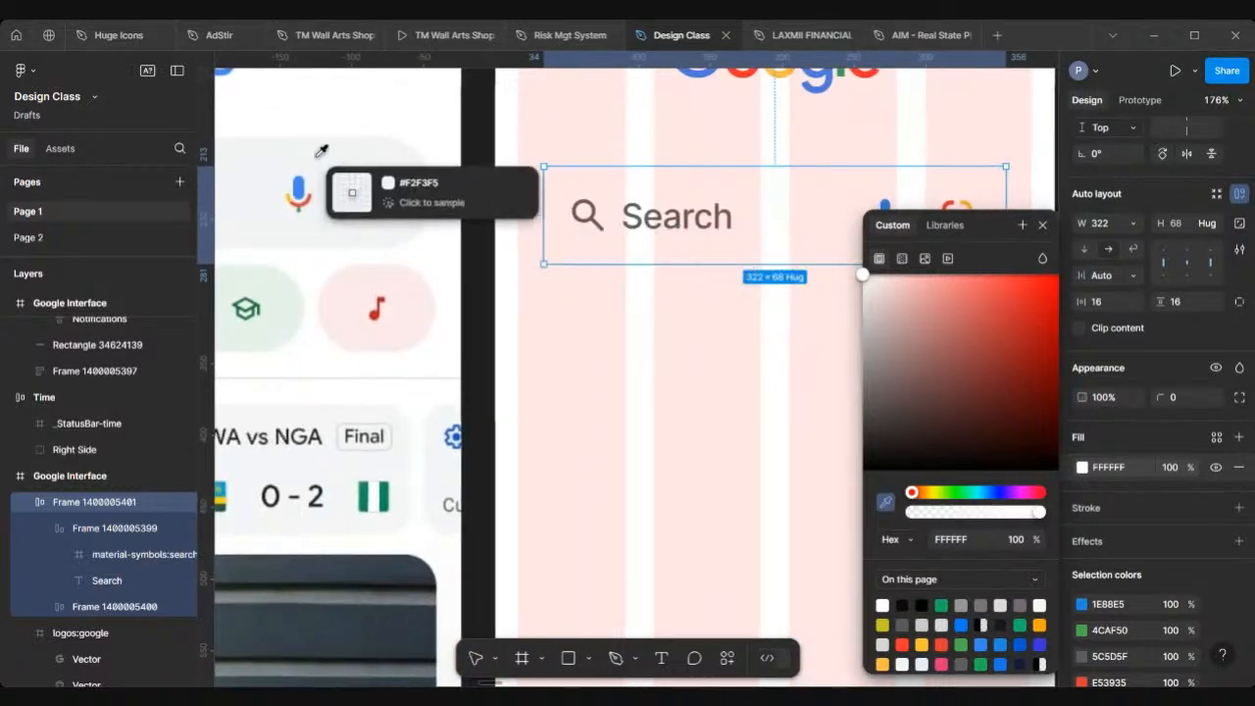
pyautogui.hscroll(-5, 324, 156)
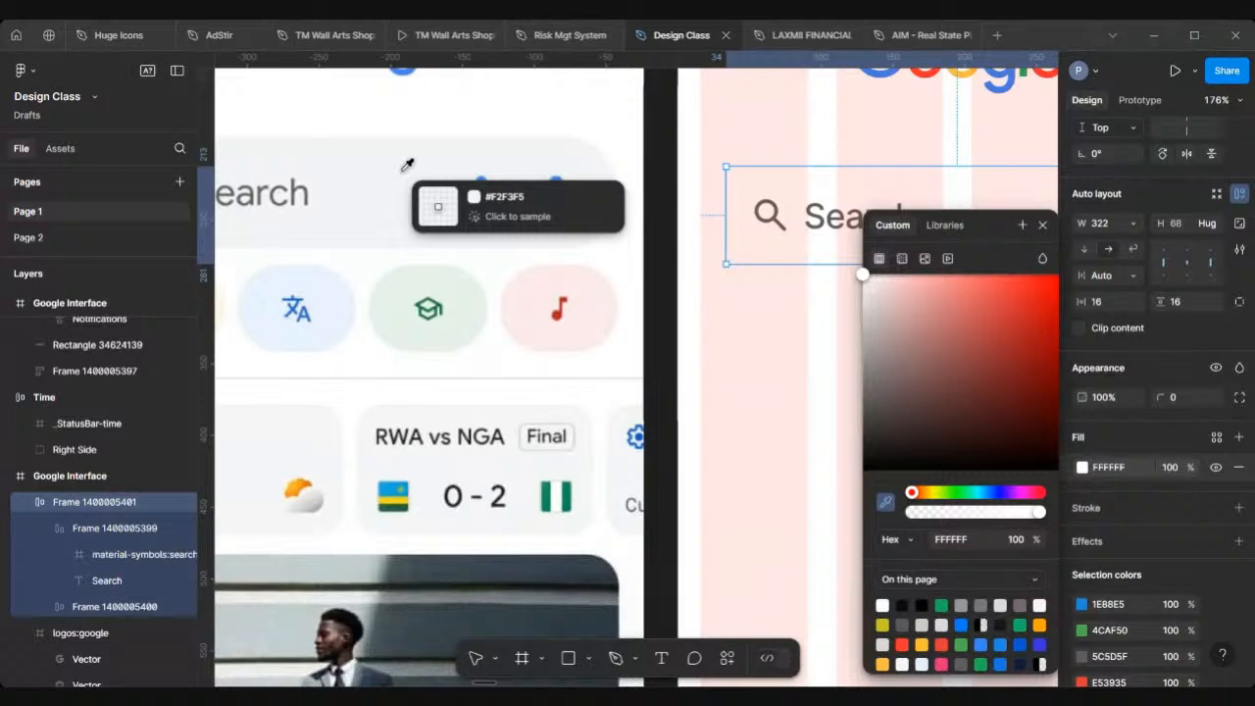
pyautogui.click(407, 164)
pyautogui.hscroll(5, 686, 392)
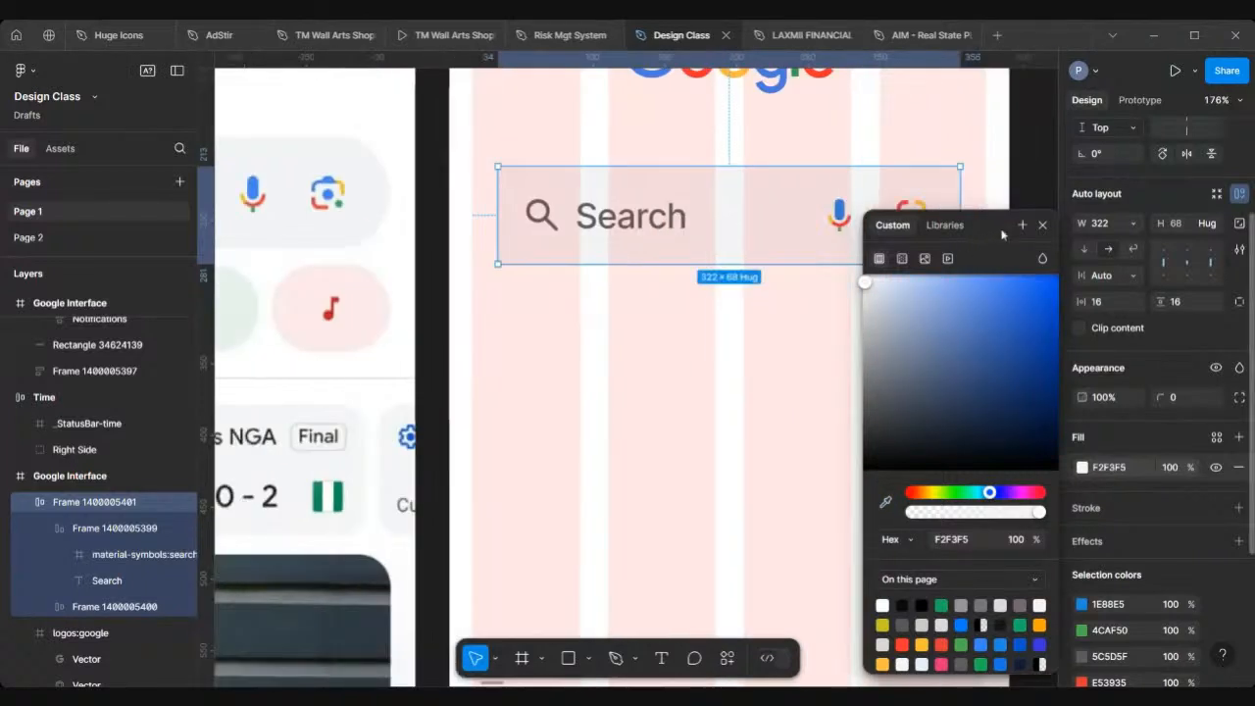
pyautogui.click(1042, 225)
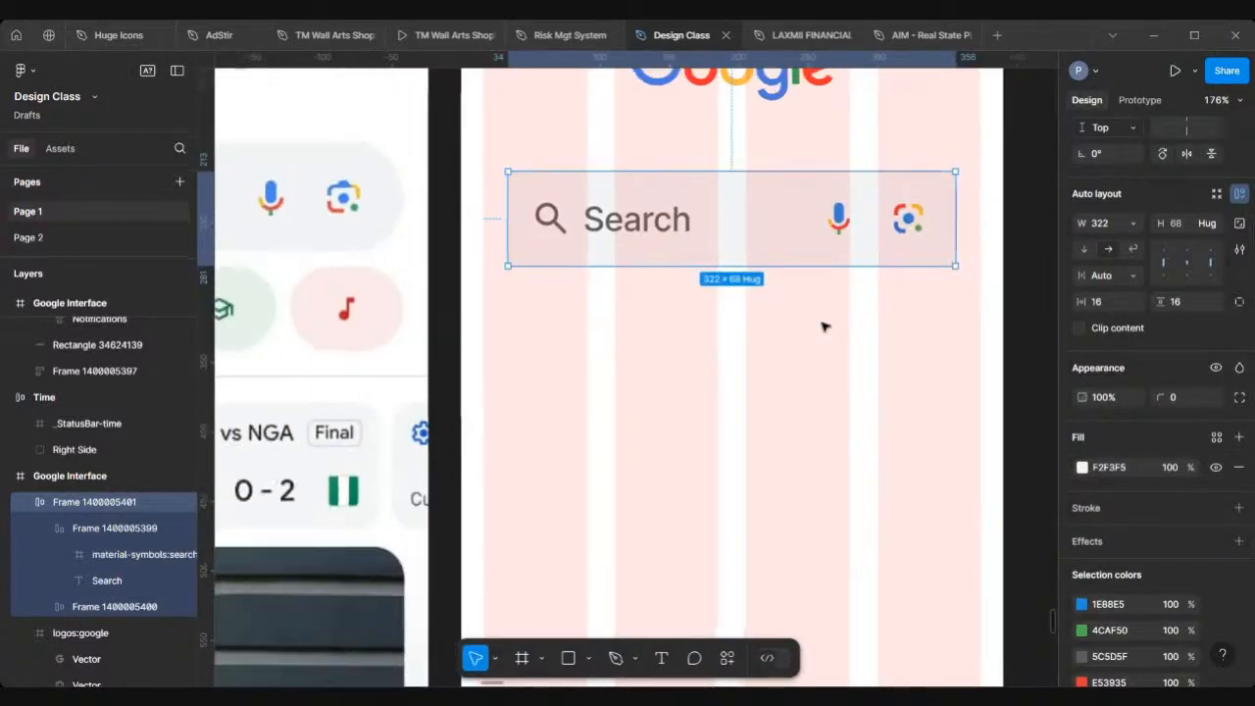
# Step: Hide the Google Interface frame's layout grid to preview the design, then show the grid again
pyautogui.scroll(-3, 821, 324)
pyautogui.scroll(2, 822, 323)
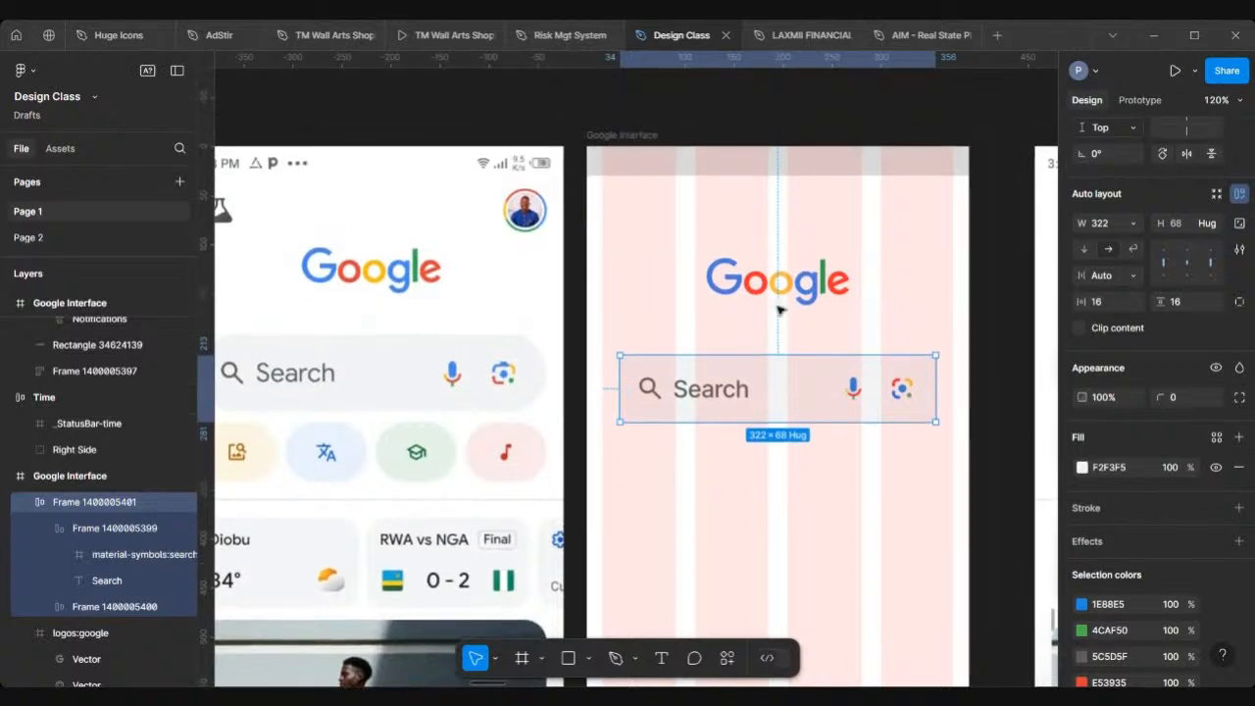
pyautogui.click(627, 135)
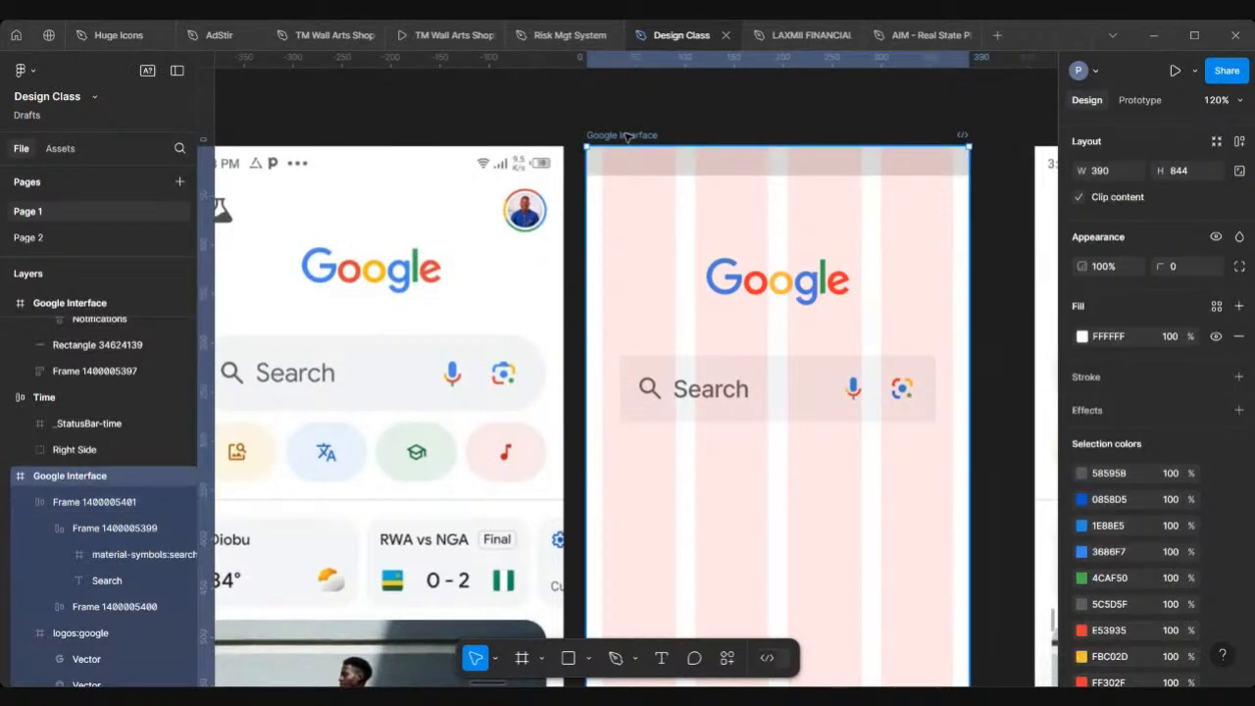
pyautogui.scroll(-2, 1123, 500)
pyautogui.scroll(-1, 1123, 500)
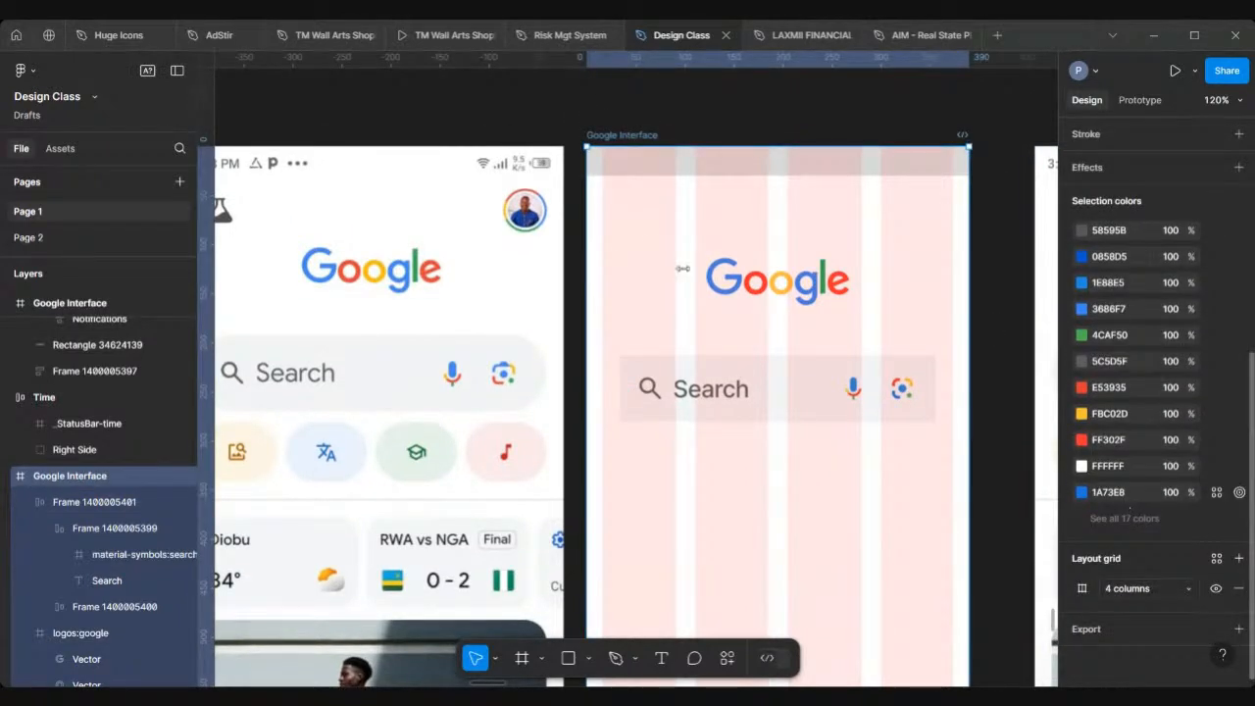
pyautogui.click(1215, 588)
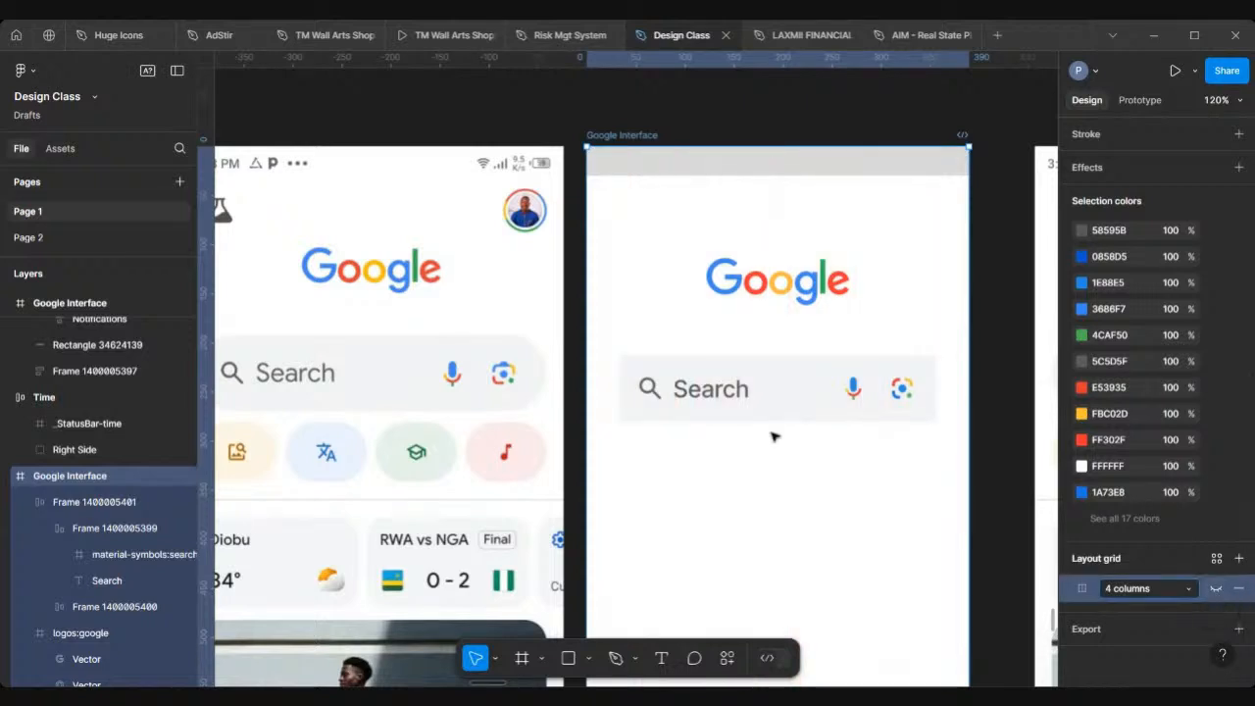
pyautogui.scroll(3, 773, 434)
pyautogui.scroll(-4, 723, 375)
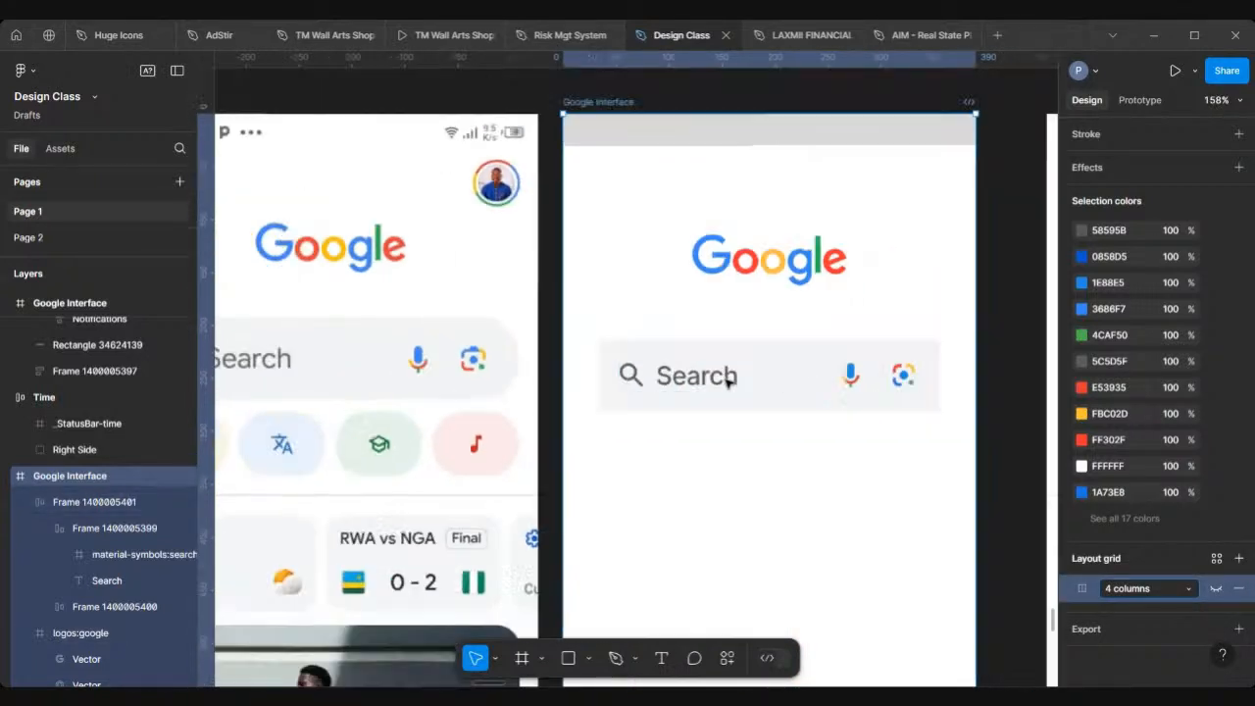
pyautogui.scroll(-1, 725, 383)
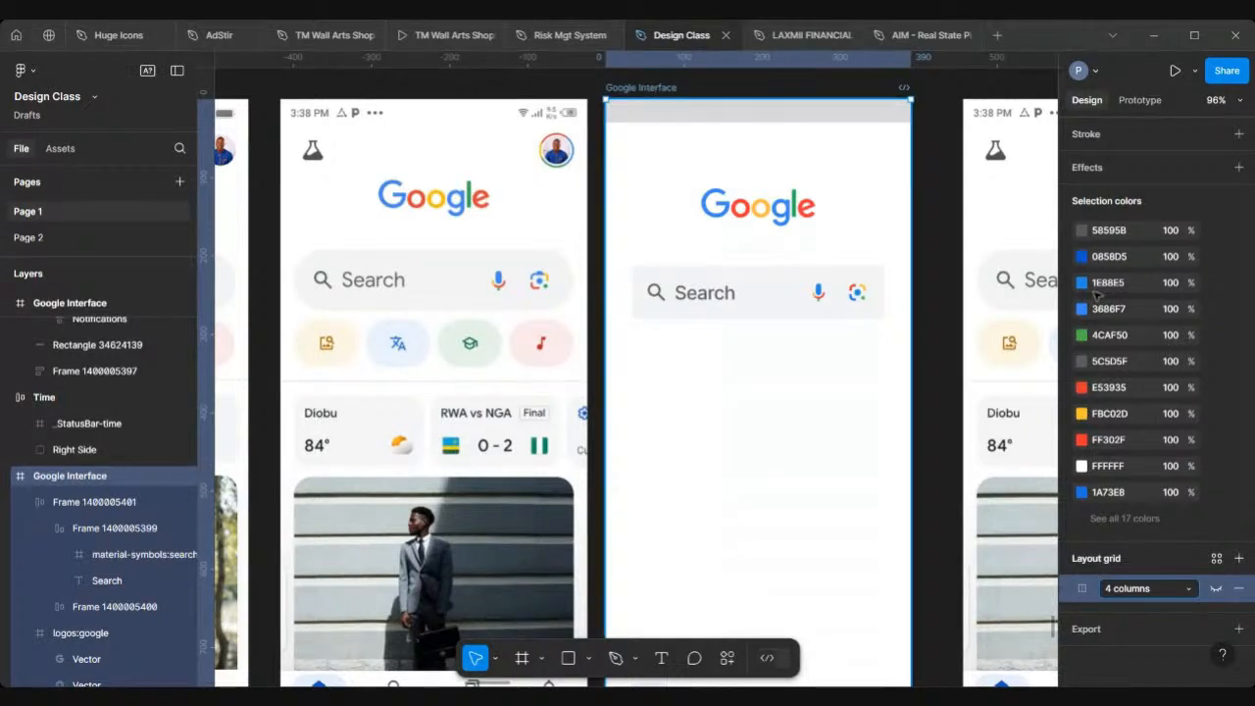
pyautogui.click(1215, 588)
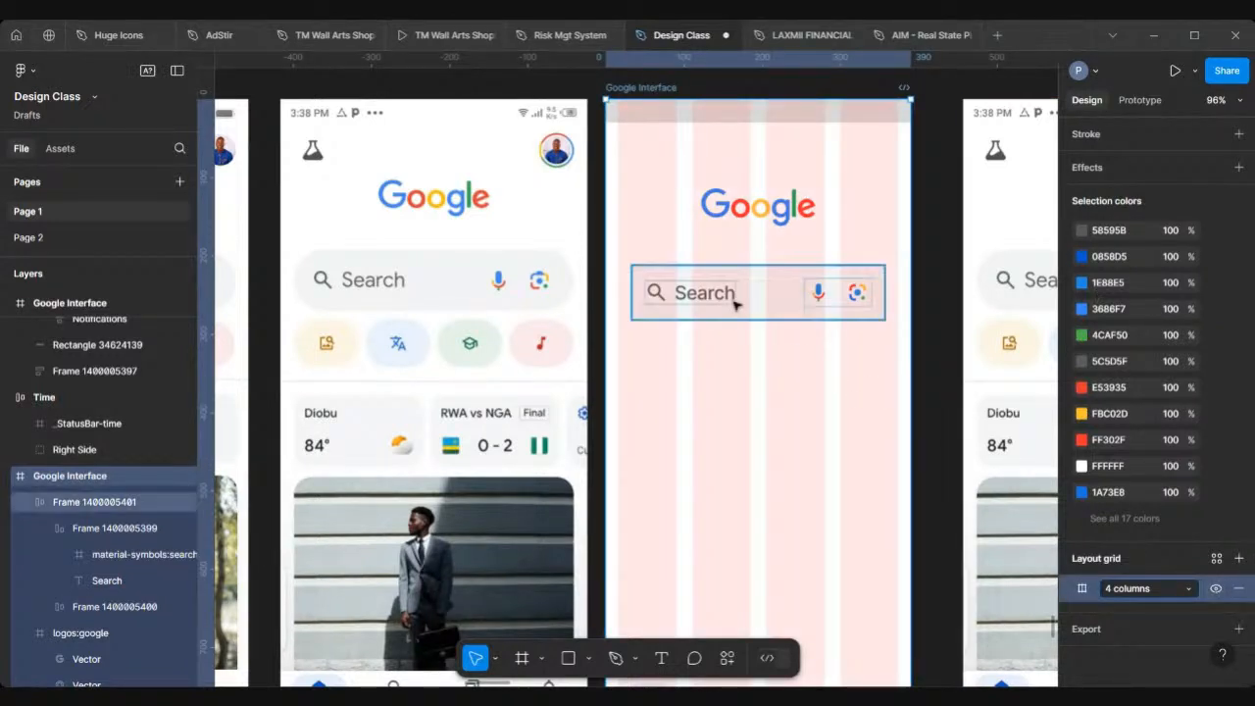
# Step: Drag the search bar over the reference screenshot to compare its size with the original
pyautogui.scroll(3, 735, 306)
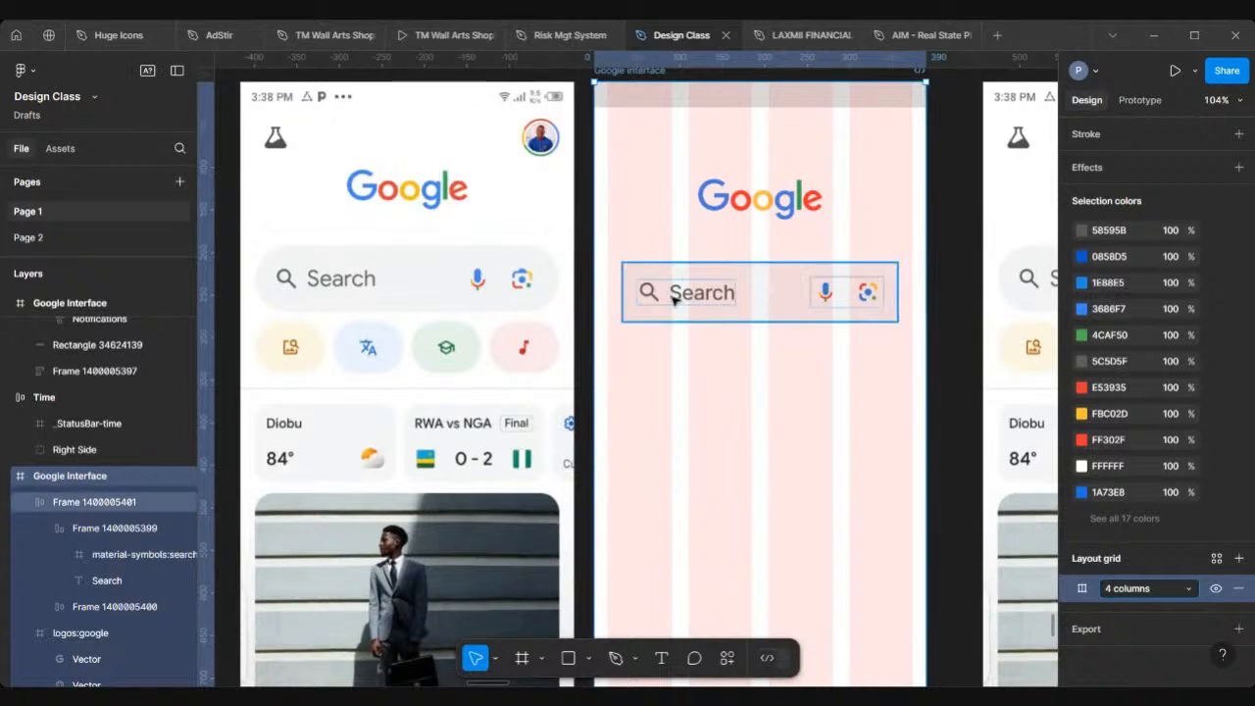
pyautogui.click(673, 300)
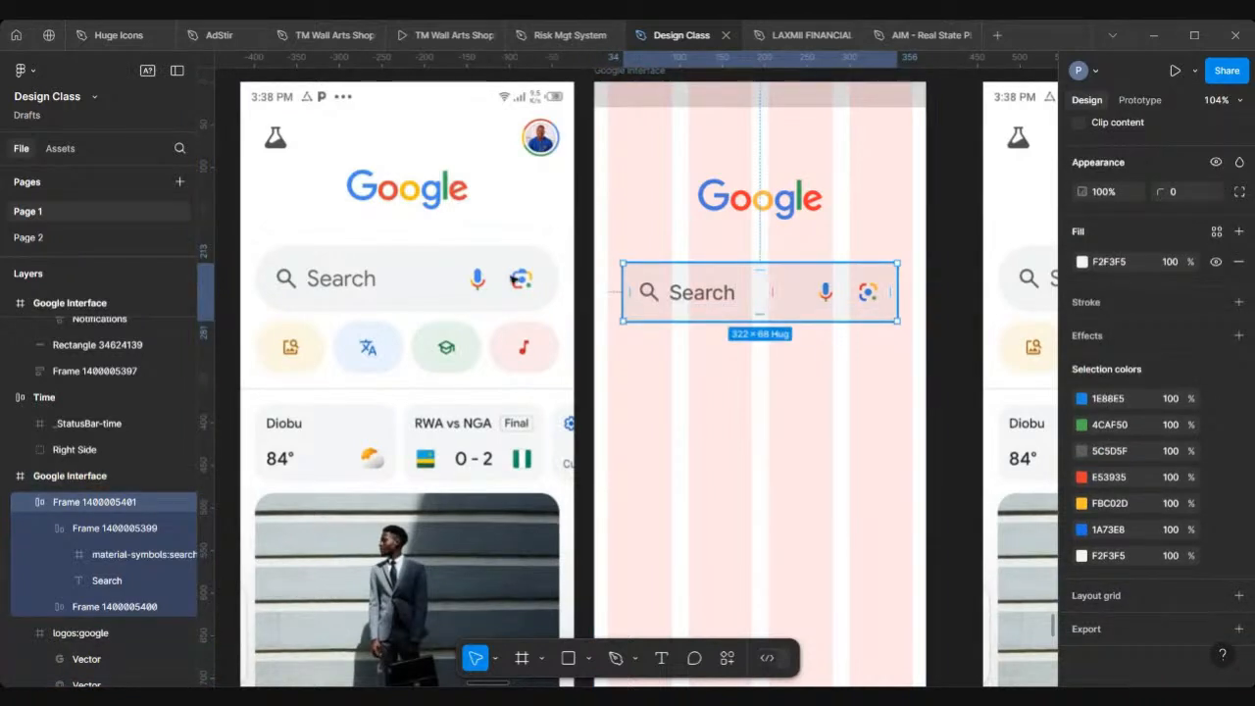
pyautogui.moveTo(411, 271); pyautogui.dragTo(336, 282)
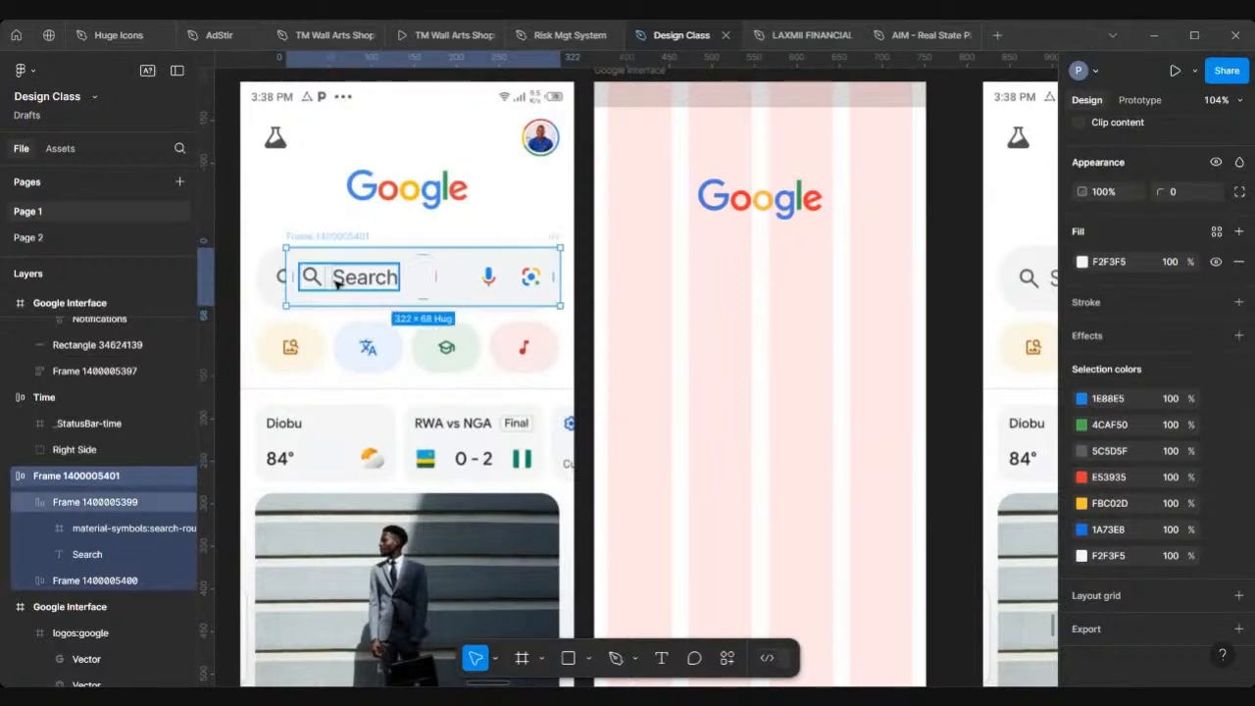
# Step: Move the search bar back into the Google Interface frame below the logo
pyautogui.scroll(5, 336, 283)
pyautogui.scroll(-5, 336, 283)
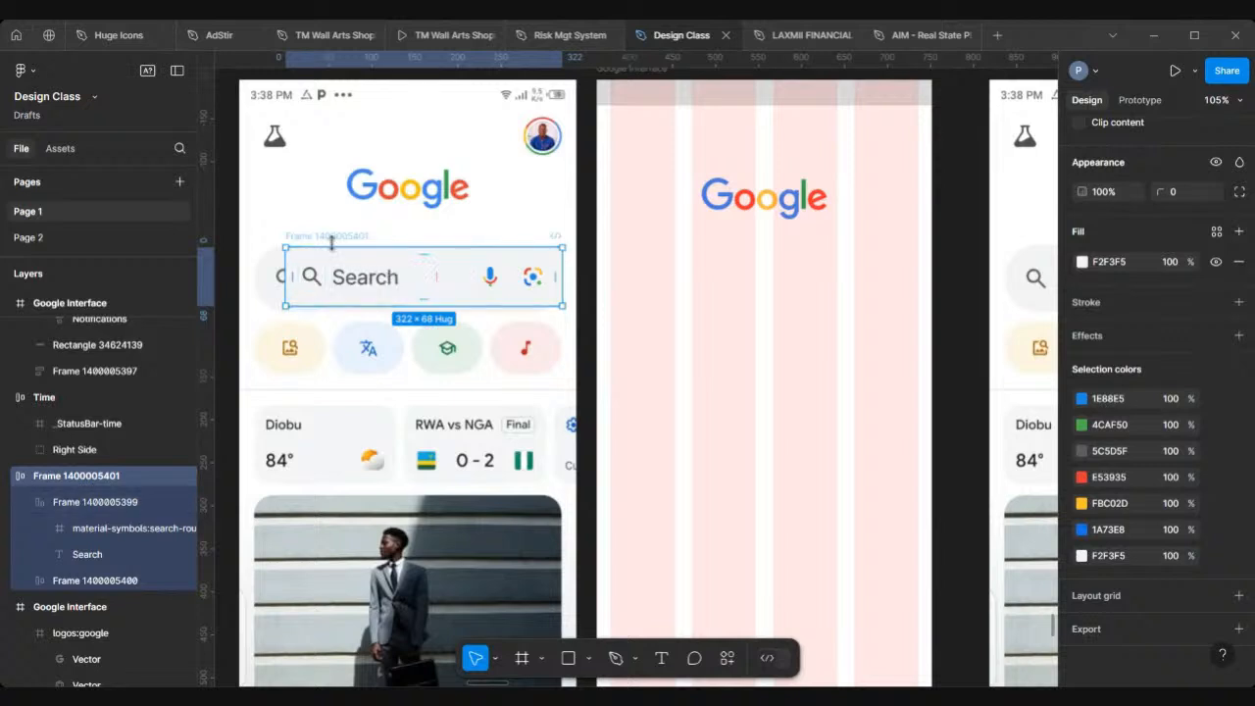
pyautogui.moveTo(328, 242); pyautogui.dragTo(653, 271)
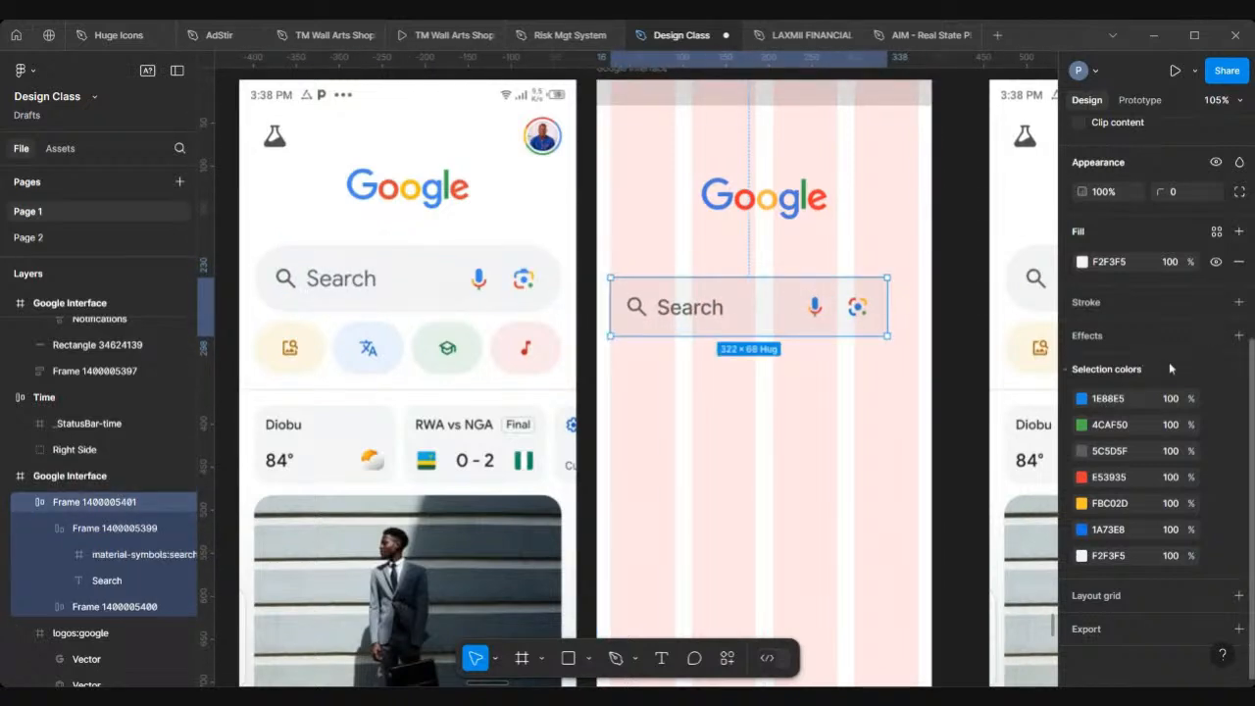
# Step: Set the search bar frame's vertical and horizontal padding to 18
pyautogui.scroll(4, 1169, 362)
pyautogui.scroll(3, 1168, 361)
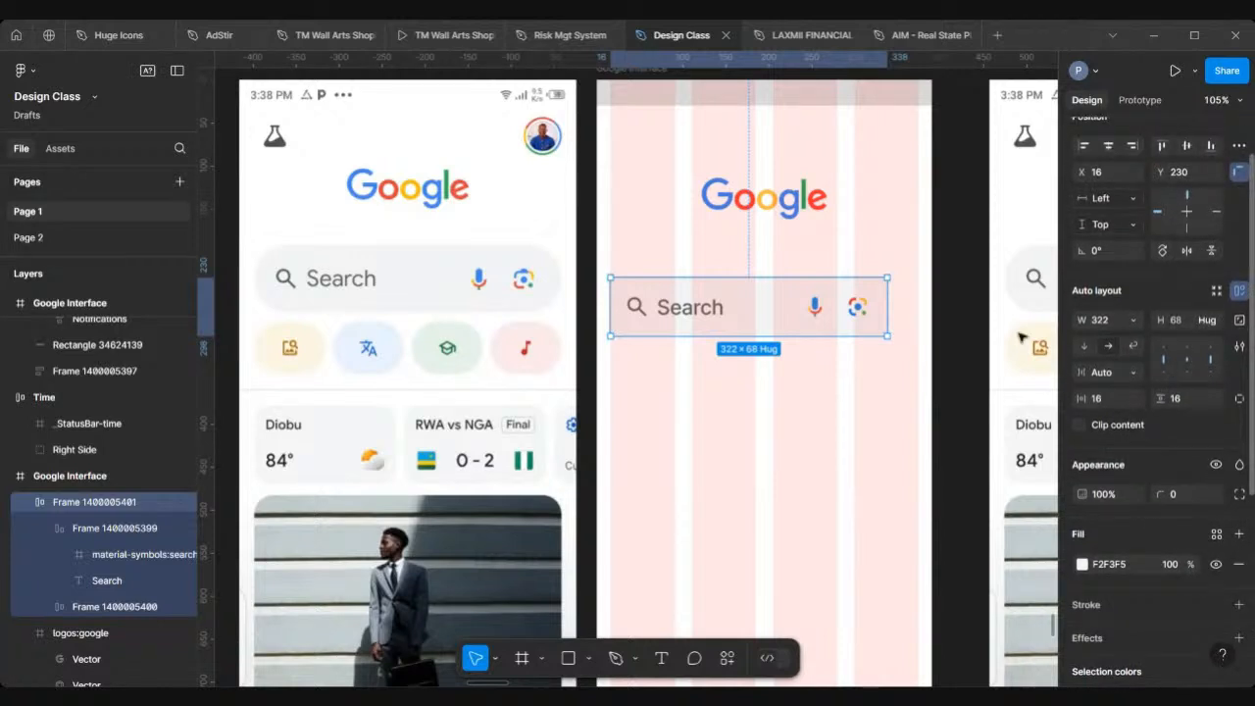
pyautogui.click(1186, 400)
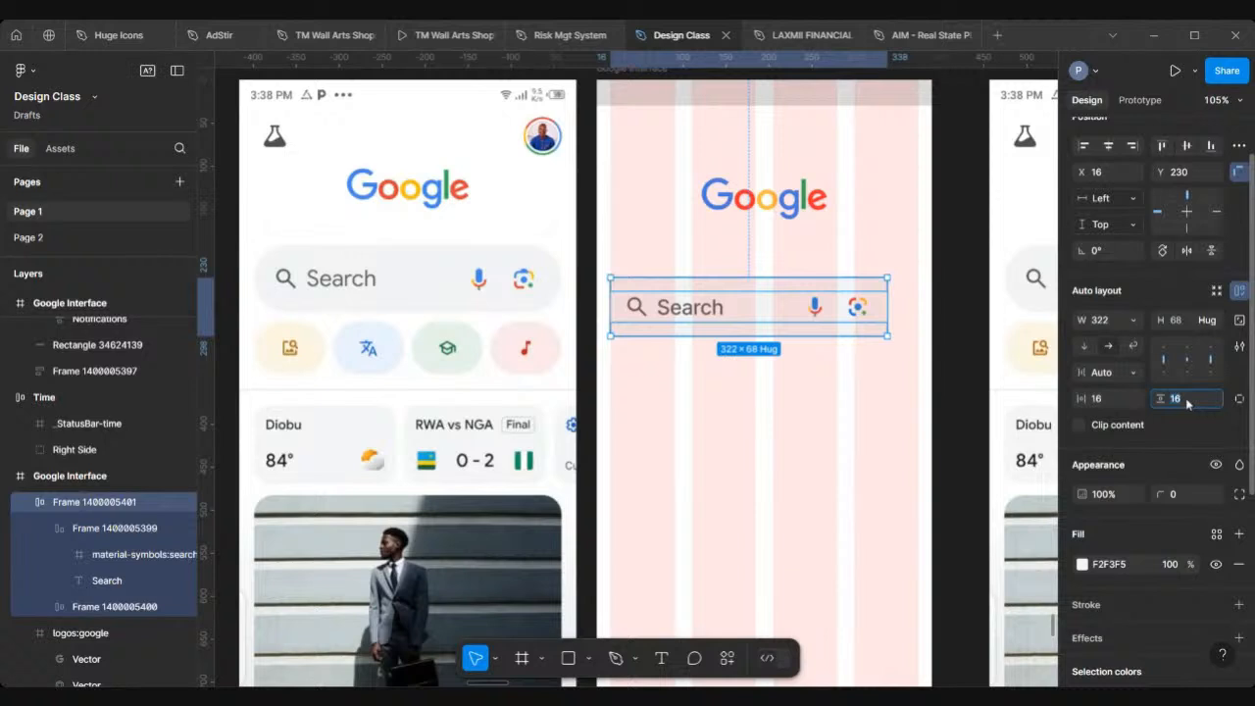
pyautogui.press('Return')
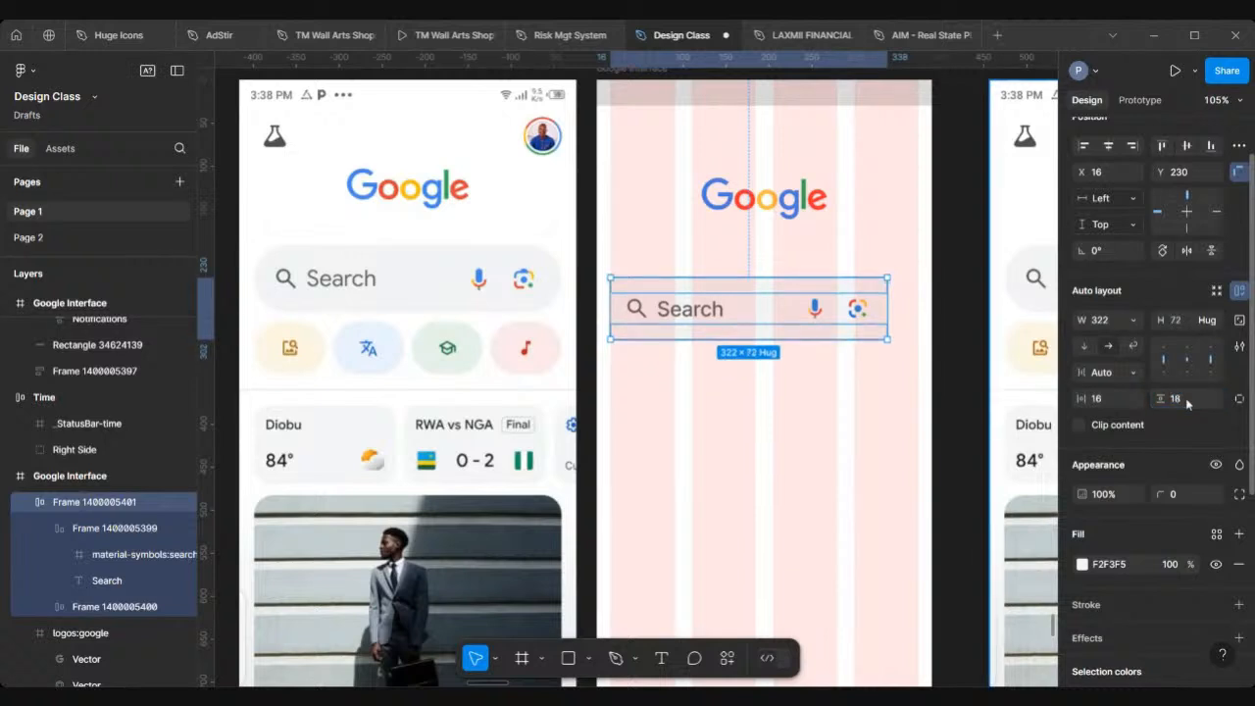
pyautogui.click(1106, 402)
pyautogui.write('18')
pyautogui.press('Return')
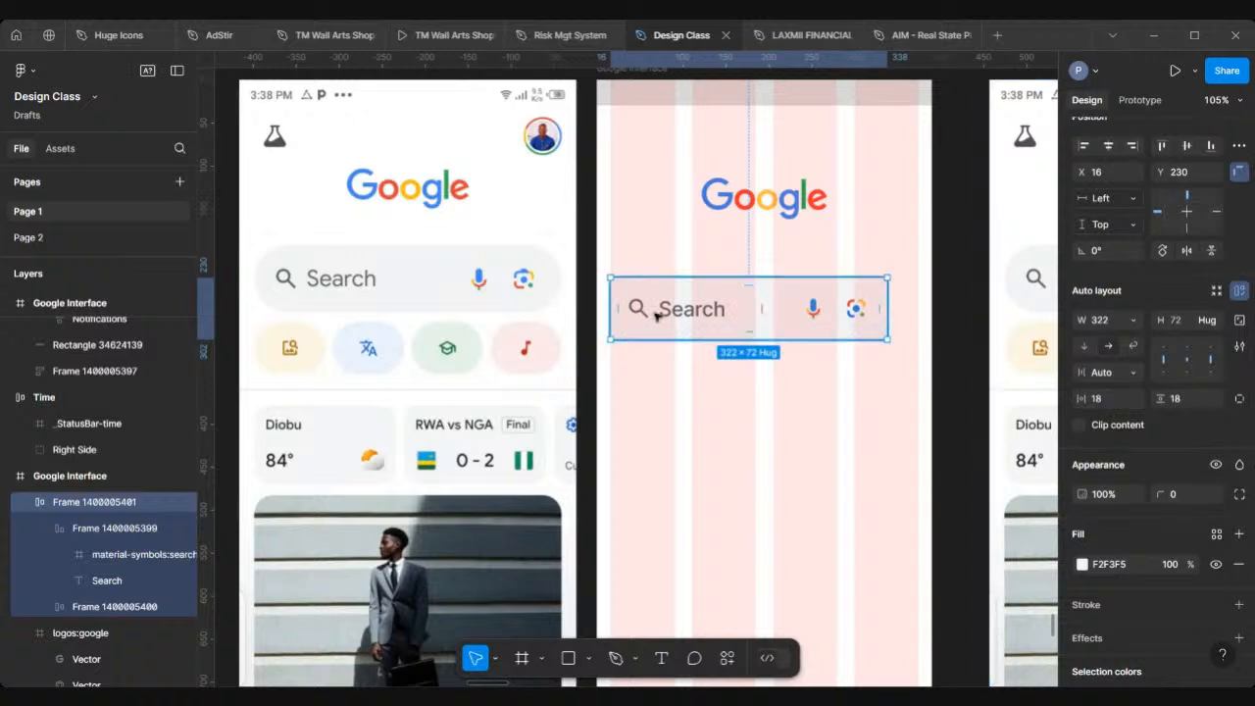
# Step: Move the search bar up closer to the Google logo, to Y 201
pyautogui.moveTo(664, 310); pyautogui.dragTo(654, 290)
pyautogui.scroll(-6, 655, 290)
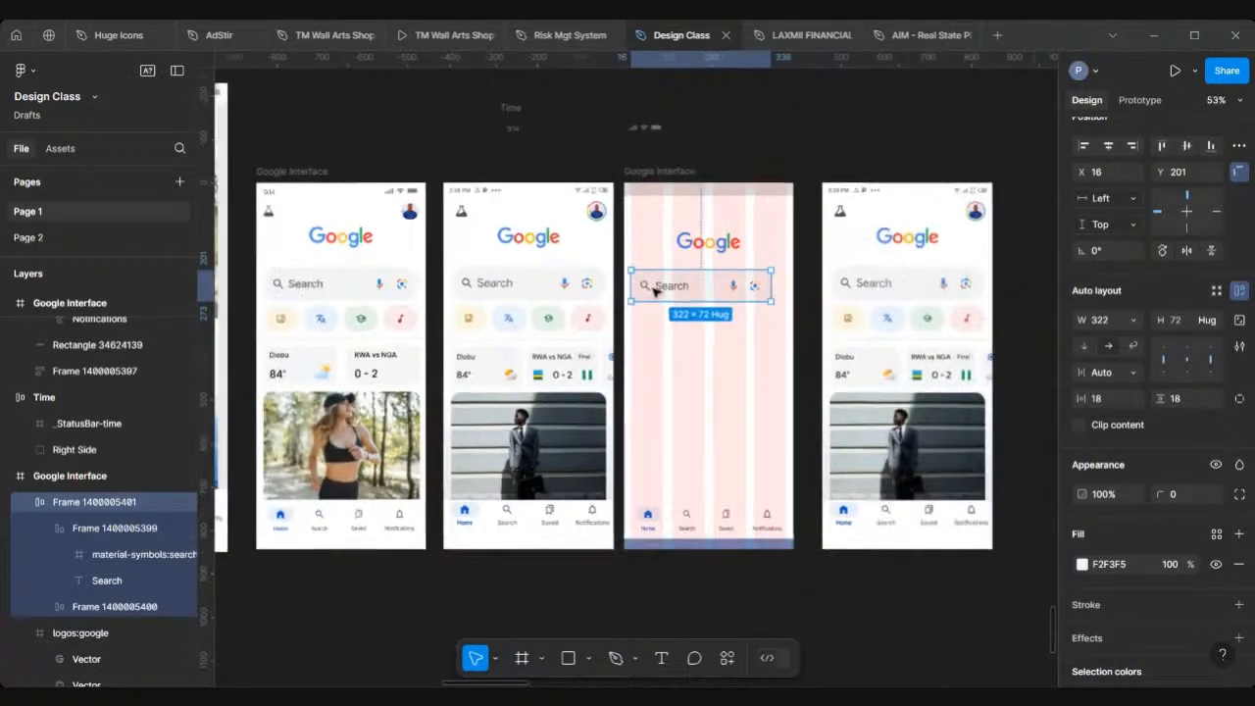
pyautogui.hscroll(-1, 654, 291)
pyautogui.scroll(-1, 655, 291)
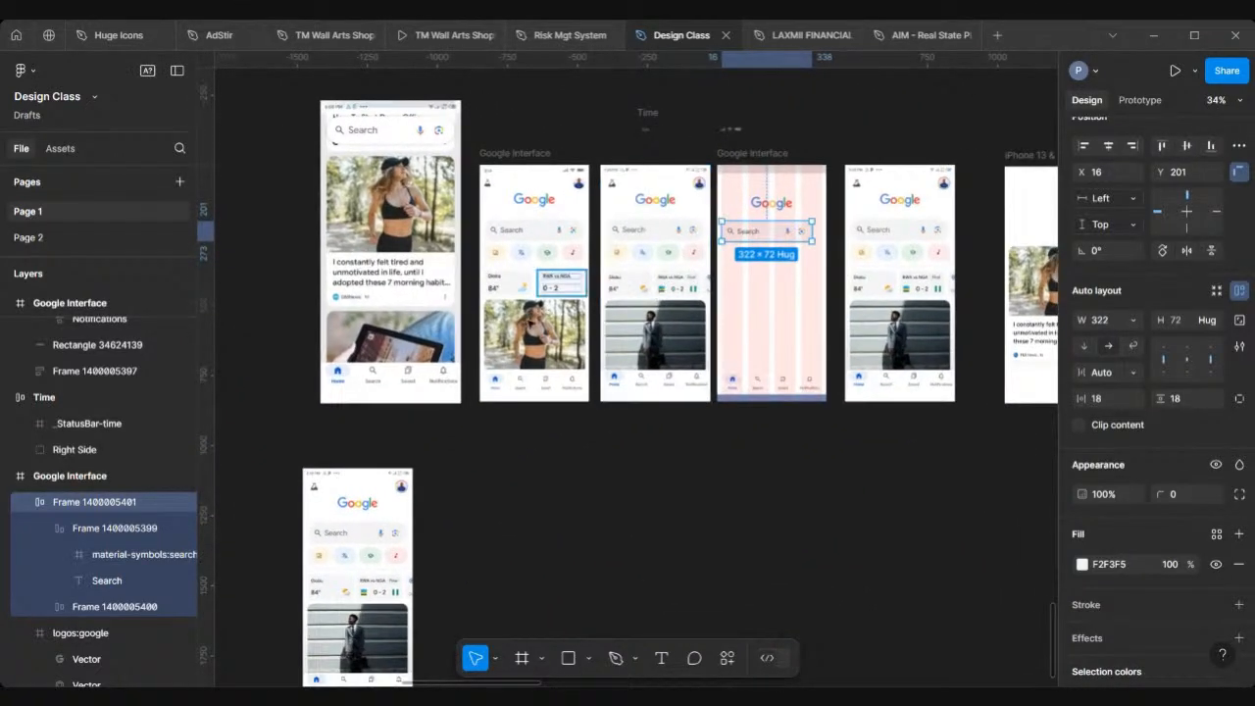
# Step: Scale the lower reference screenshot up to about 1.7x with the Scale tool
pyautogui.click(632, 169)
pyautogui.scroll(-1, 382, 474)
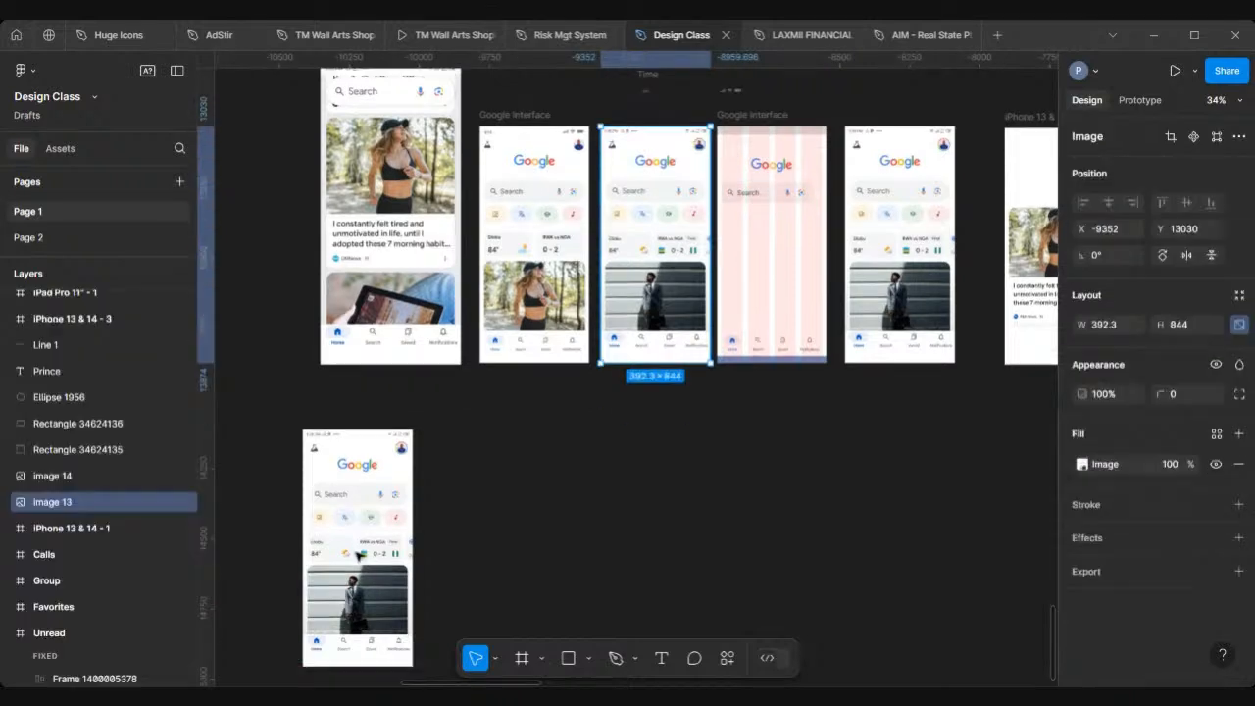
pyautogui.click(373, 450)
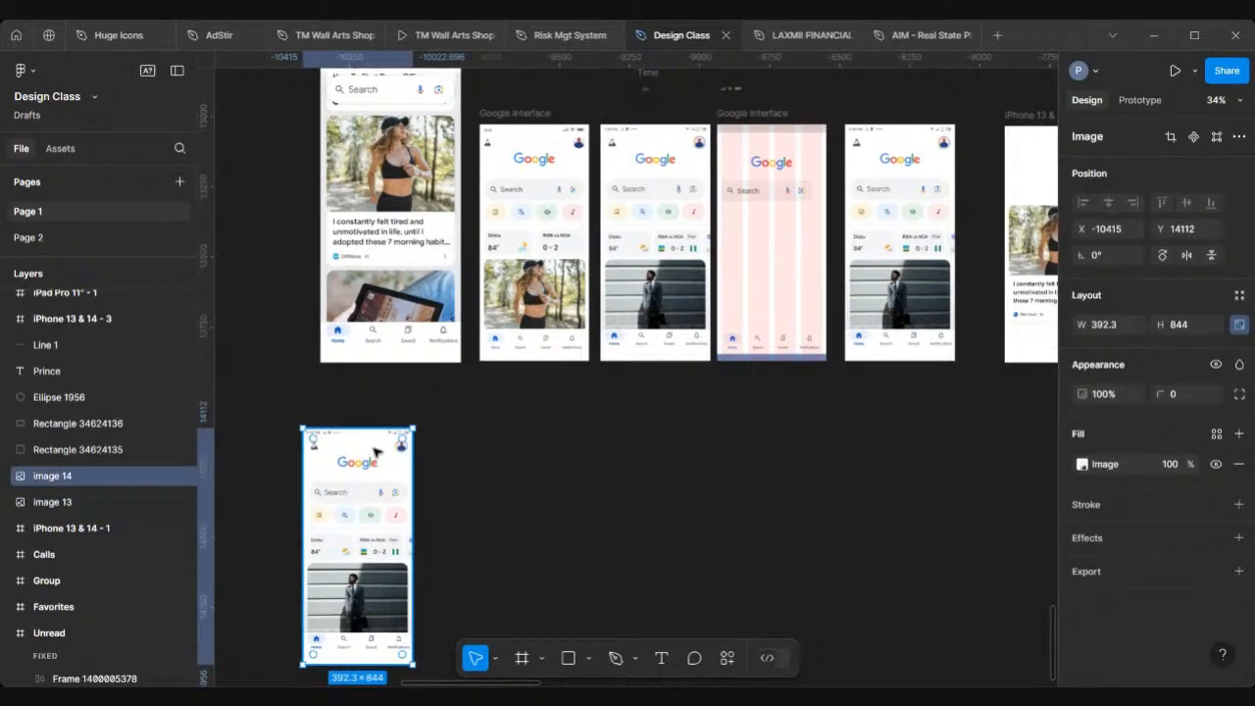
pyautogui.scroll(-4, 373, 450)
pyautogui.press('k')
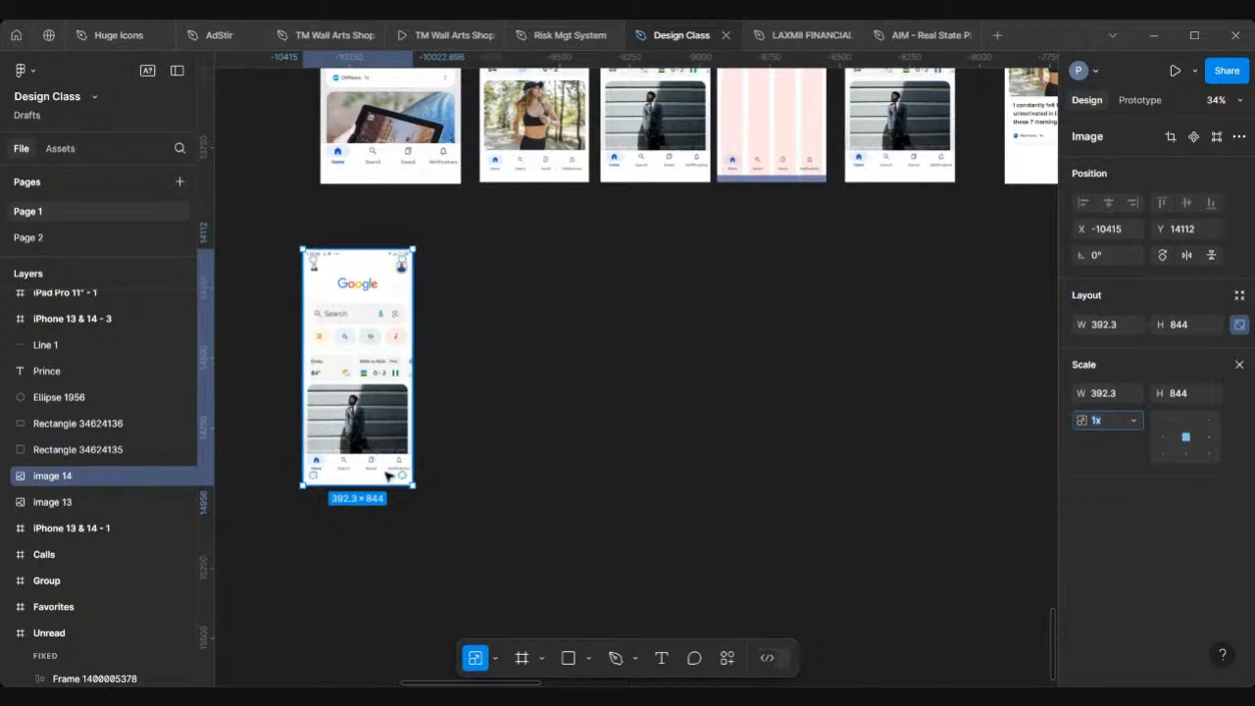
pyautogui.moveTo(454, 530); pyautogui.dragTo(493, 579)
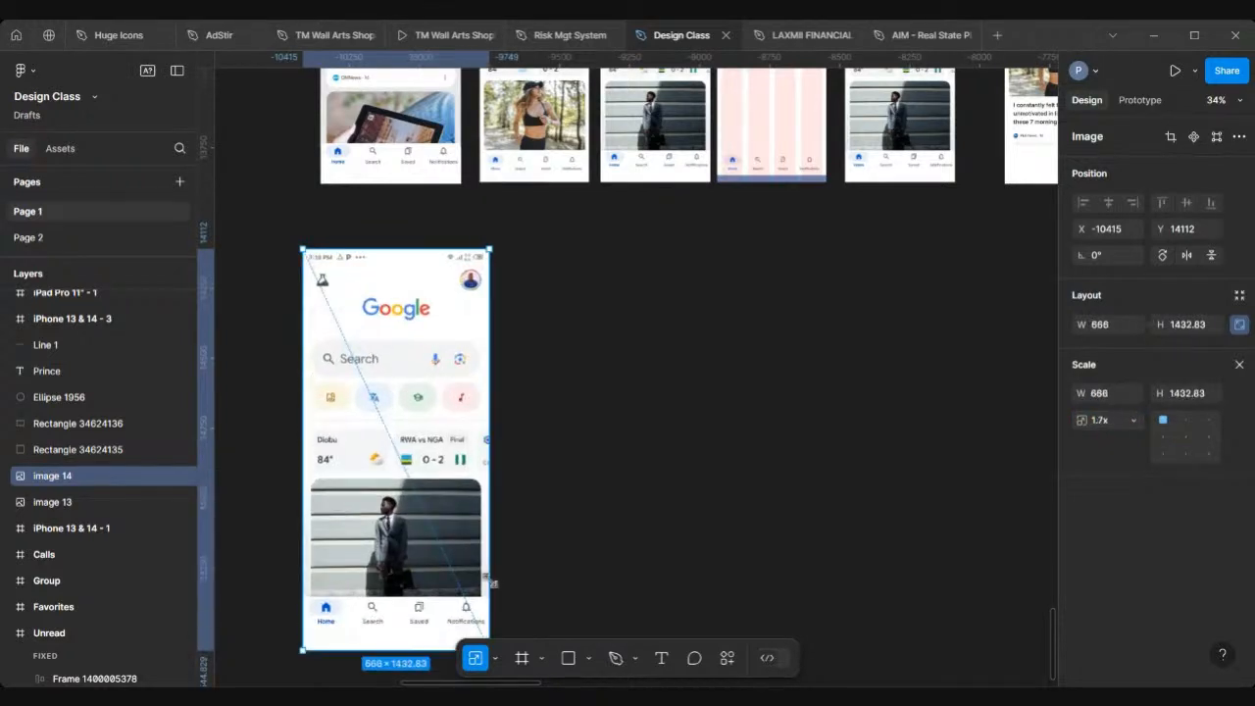
# Step: Duplicate the Google Interface frame and place the copy beside the enlarged reference screenshot
pyautogui.scroll(-3, 493, 579)
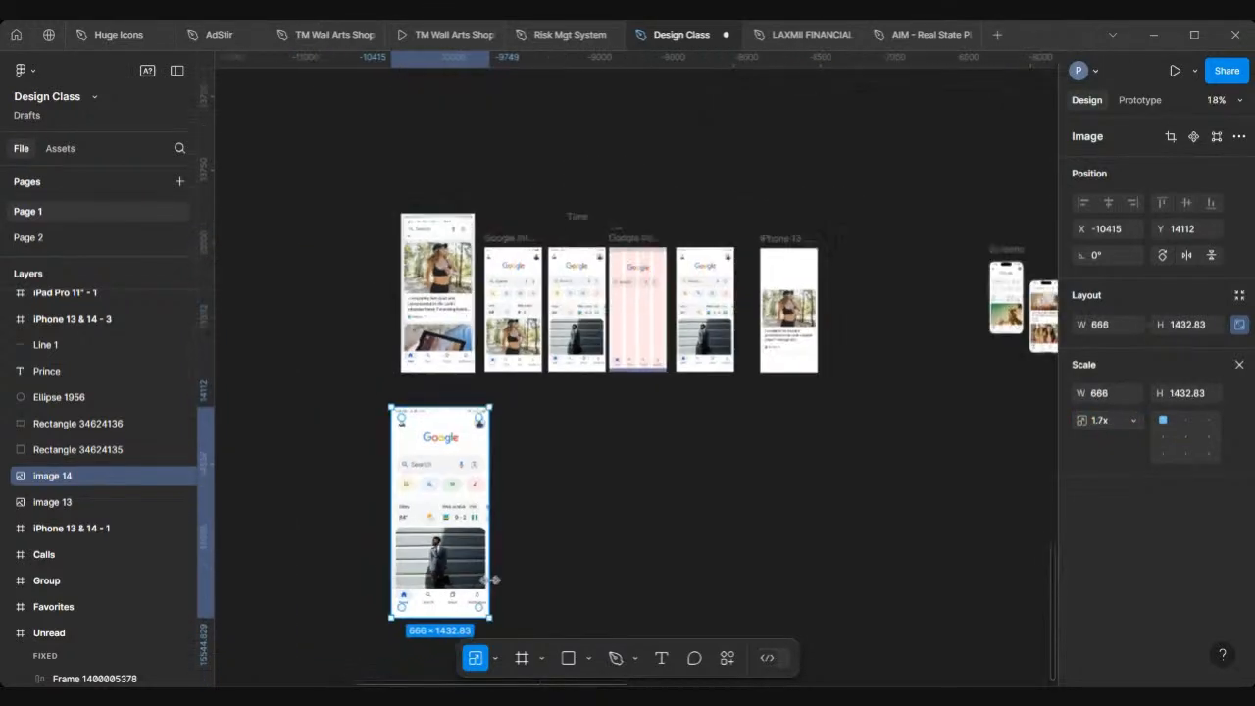
pyautogui.click(642, 238)
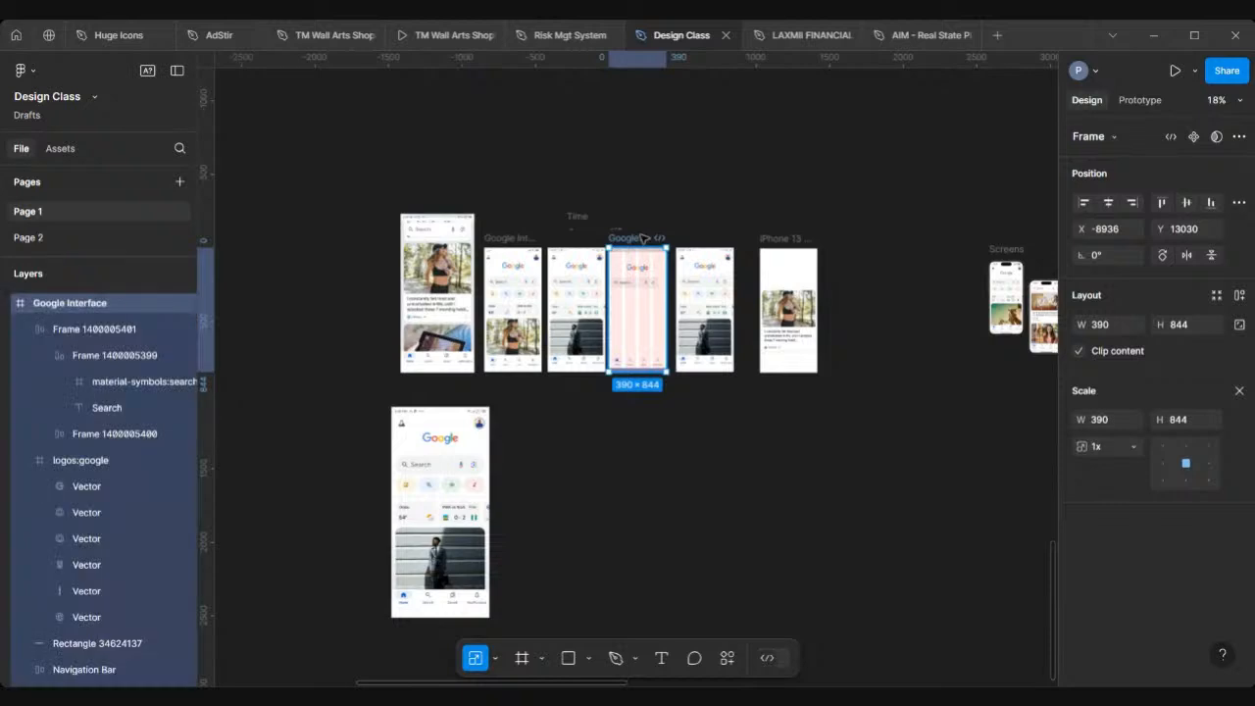
pyautogui.moveTo(642, 238); pyautogui.dragTo(565, 387)
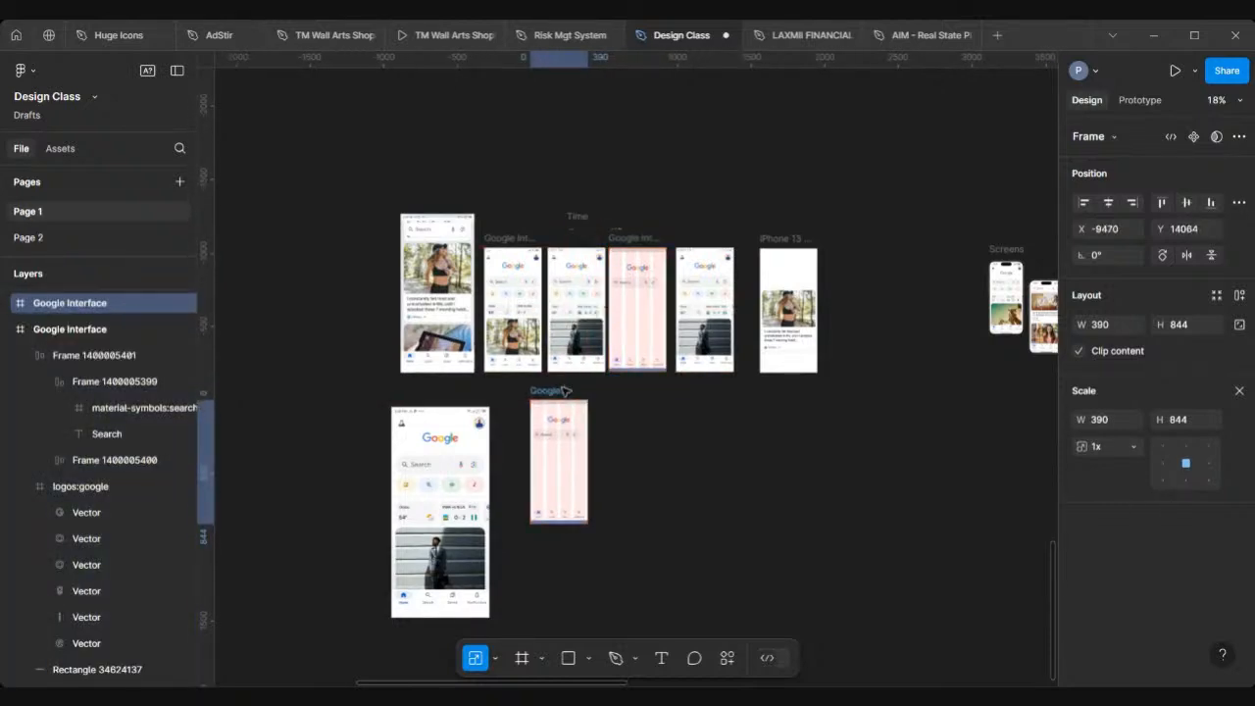
# Step: Resize the reference screenshot to about 392 × 844 so it matches the Google Interface frame's height
pyautogui.click(469, 497)
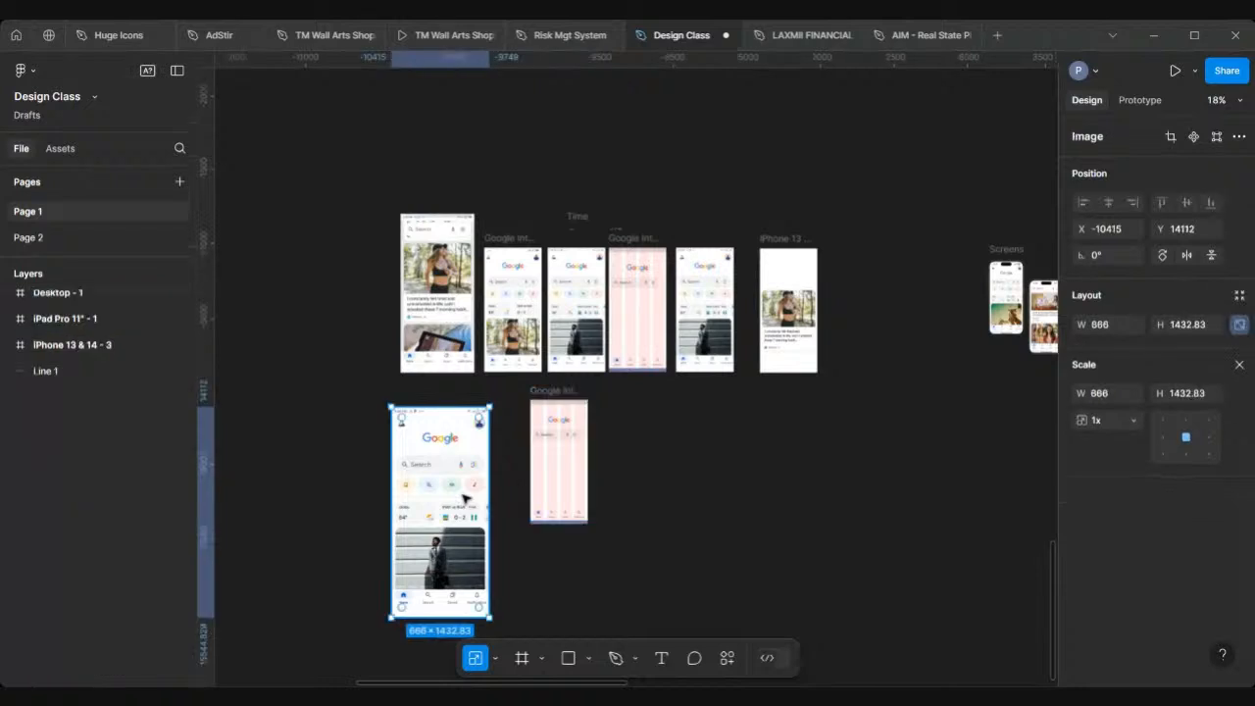
pyautogui.moveTo(472, 495); pyautogui.dragTo(489, 488)
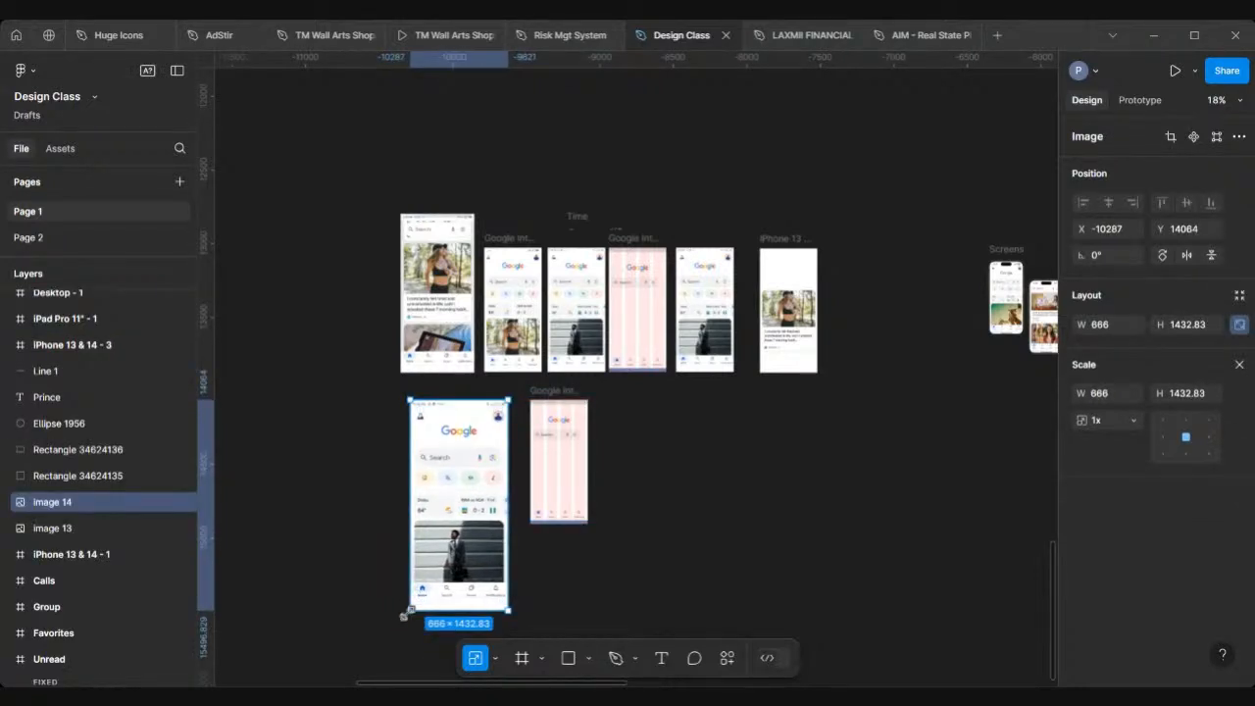
pyautogui.moveTo(408, 608); pyautogui.dragTo(468, 516)
pyautogui.scroll(5, 468, 516)
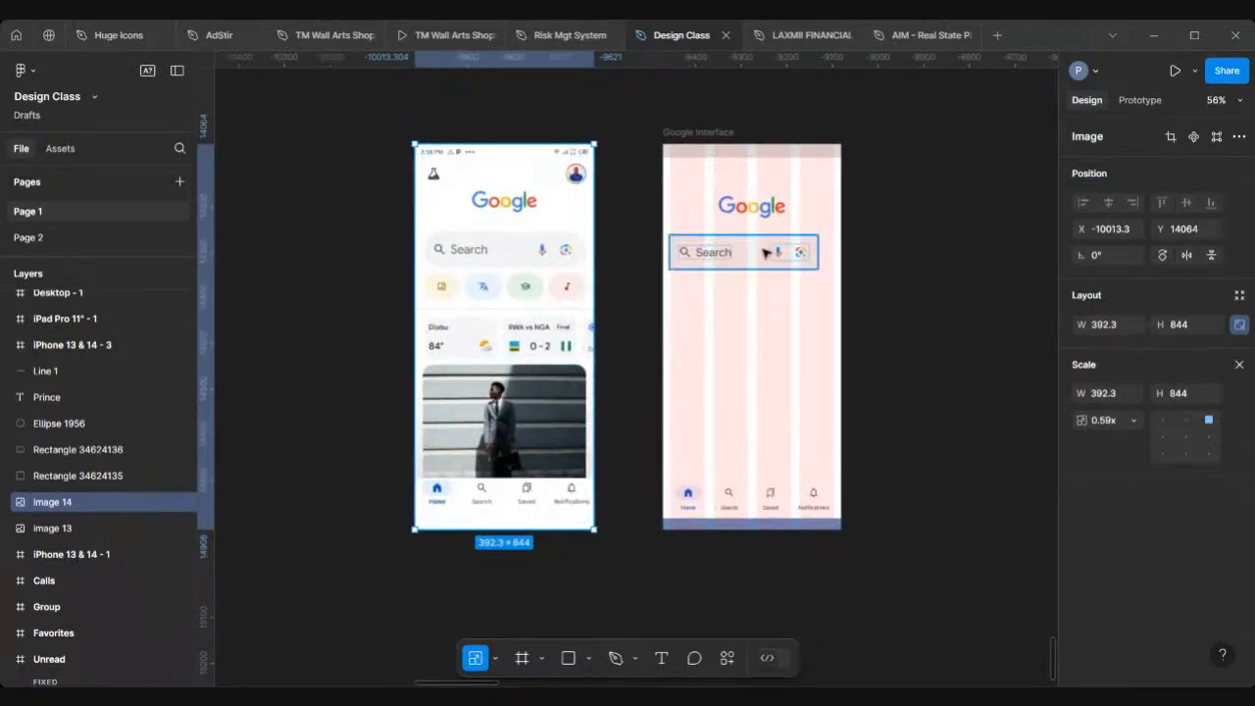
pyautogui.scroll(2, 665, 283)
pyautogui.scroll(5, 665, 283)
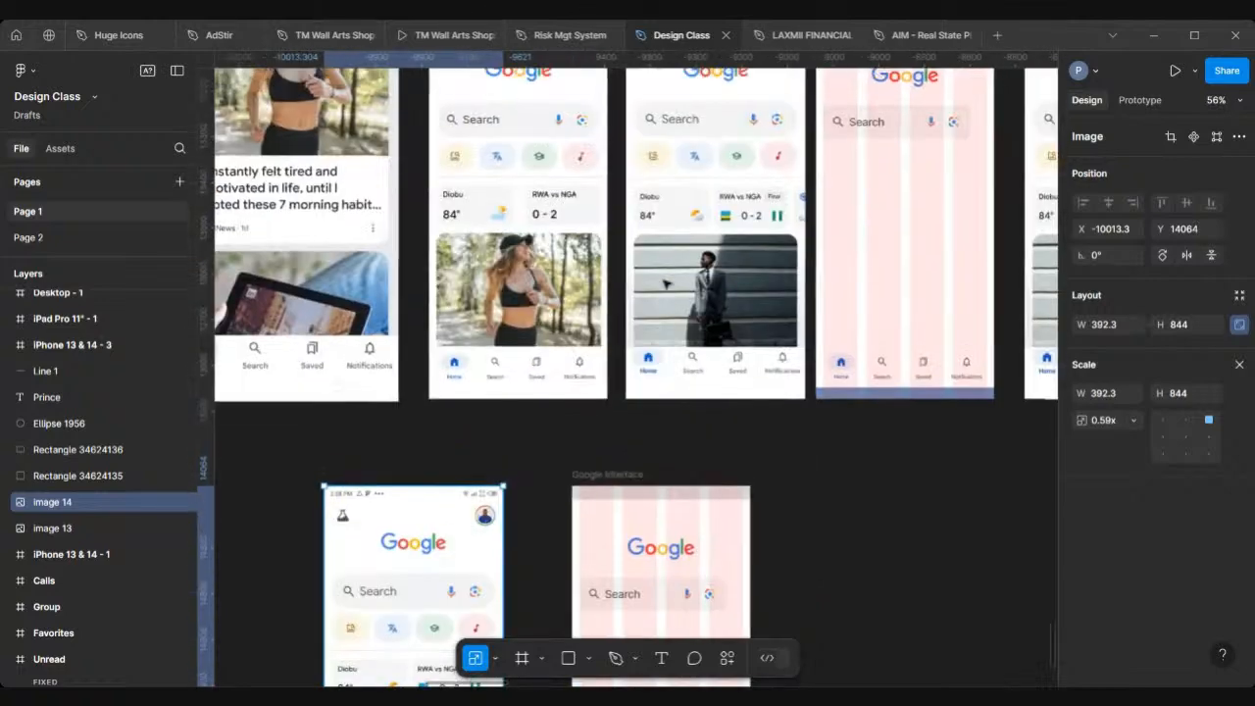
pyautogui.scroll(3, 665, 283)
pyautogui.hscroll(3, 662, 289)
pyautogui.scroll(1, 663, 289)
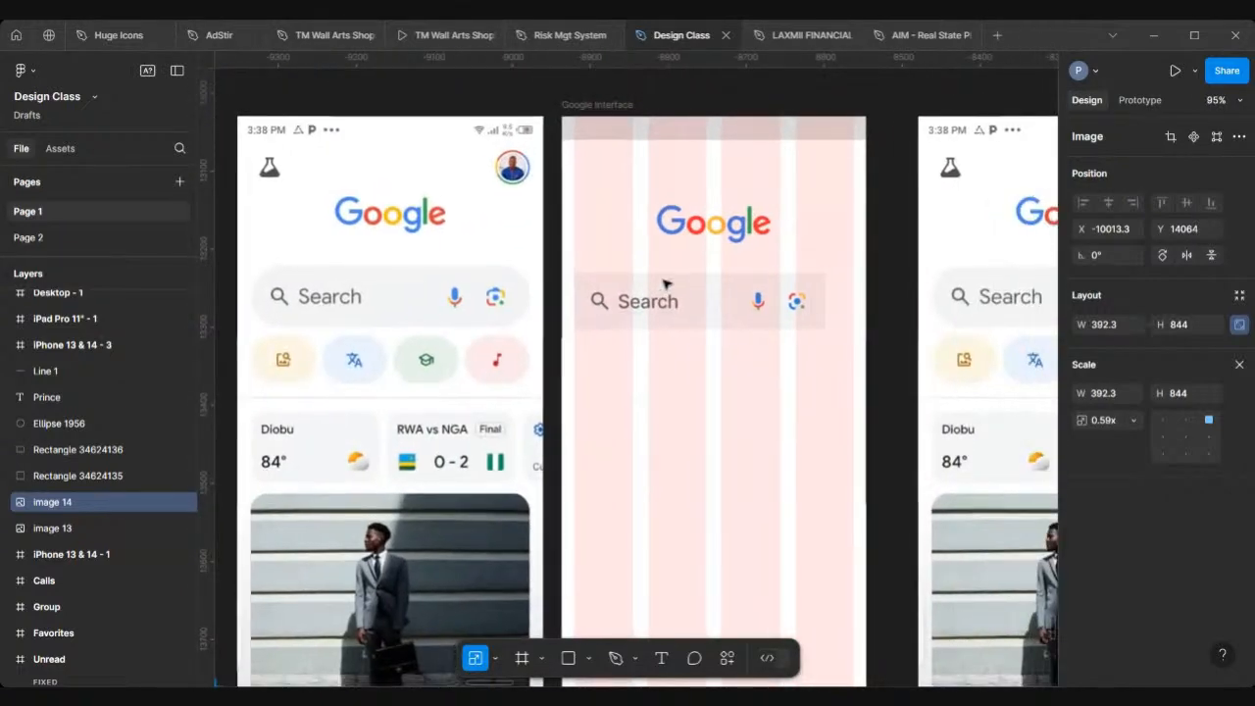
# Step: Widen the search bar to 358 px so it spans the frame's margins
pyautogui.click(598, 301)
pyautogui.scroll(3, 598, 301)
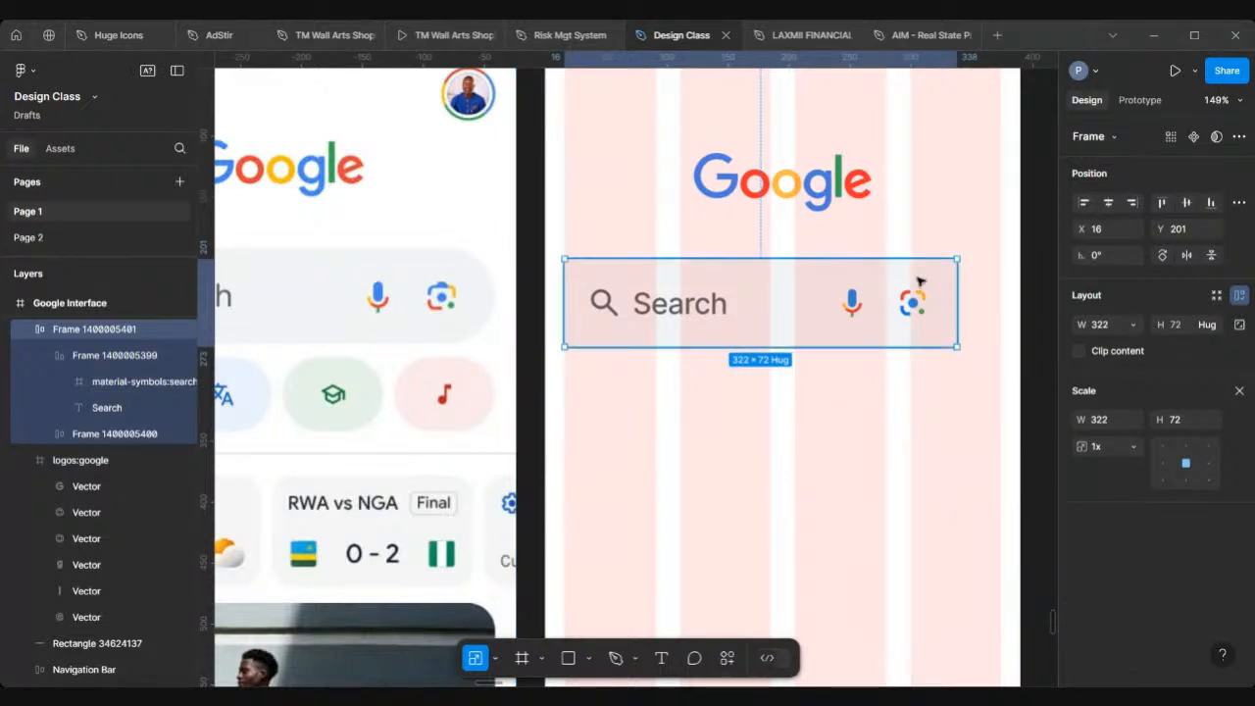
pyautogui.hscroll(2, 919, 285)
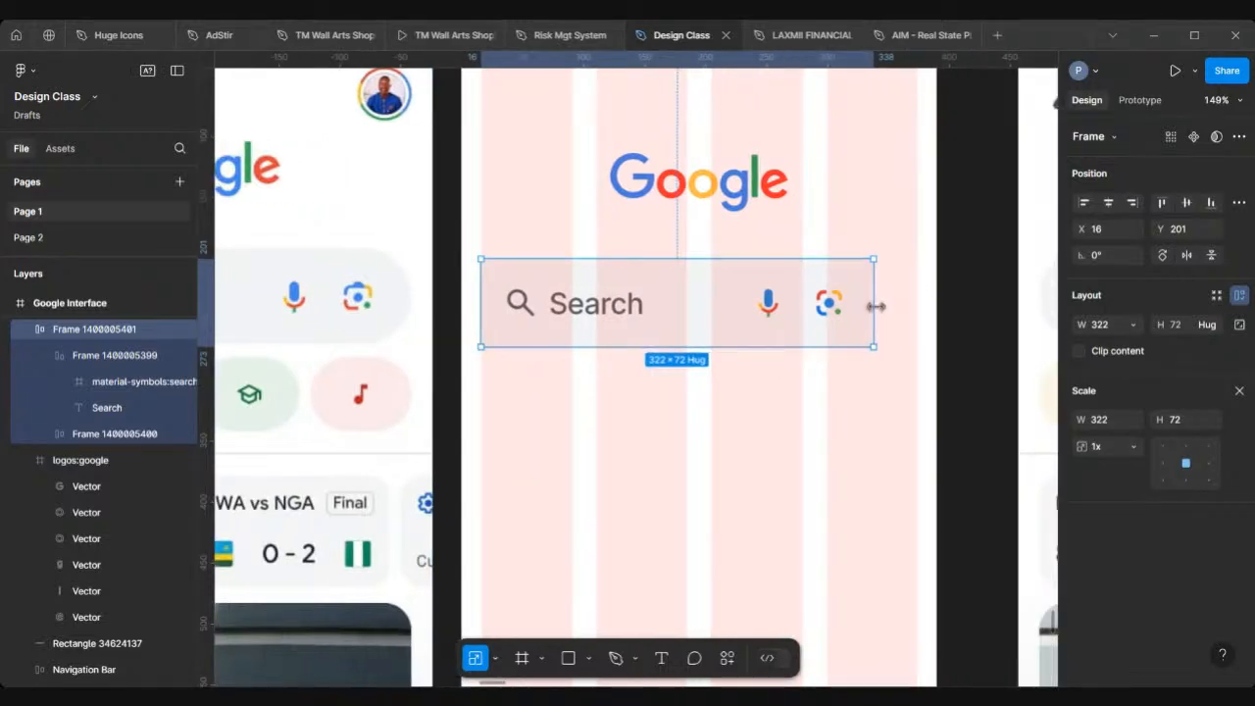
pyautogui.moveTo(876, 306); pyautogui.dragTo(915, 316)
pyautogui.press('v')
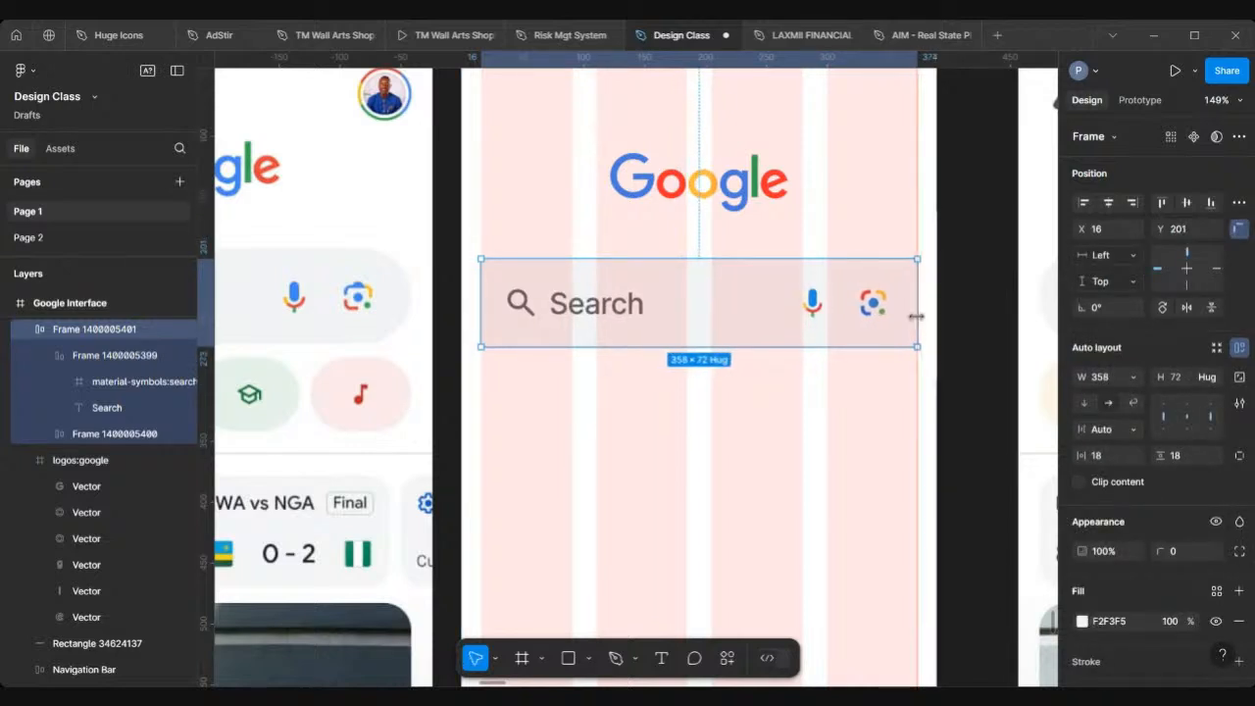
# Step: Set the search bar's corner radius to 36
pyautogui.click(1184, 554)
pyautogui.write('4')
pyautogui.press('Return')
# Step: Zoom in to compare the search bar's edges and icons against the reference screenshot
pyautogui.hscroll(-5, 671, 473)
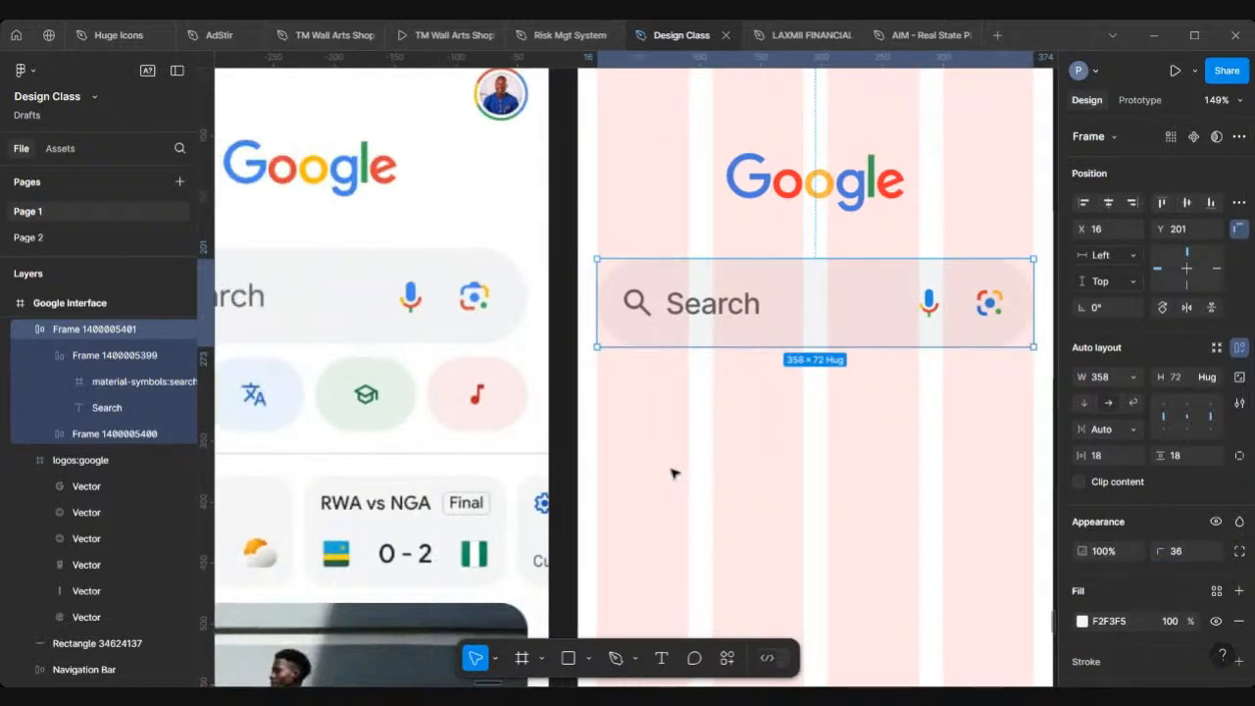
pyautogui.scroll(-2, 625, 322)
pyautogui.scroll(5, 625, 320)
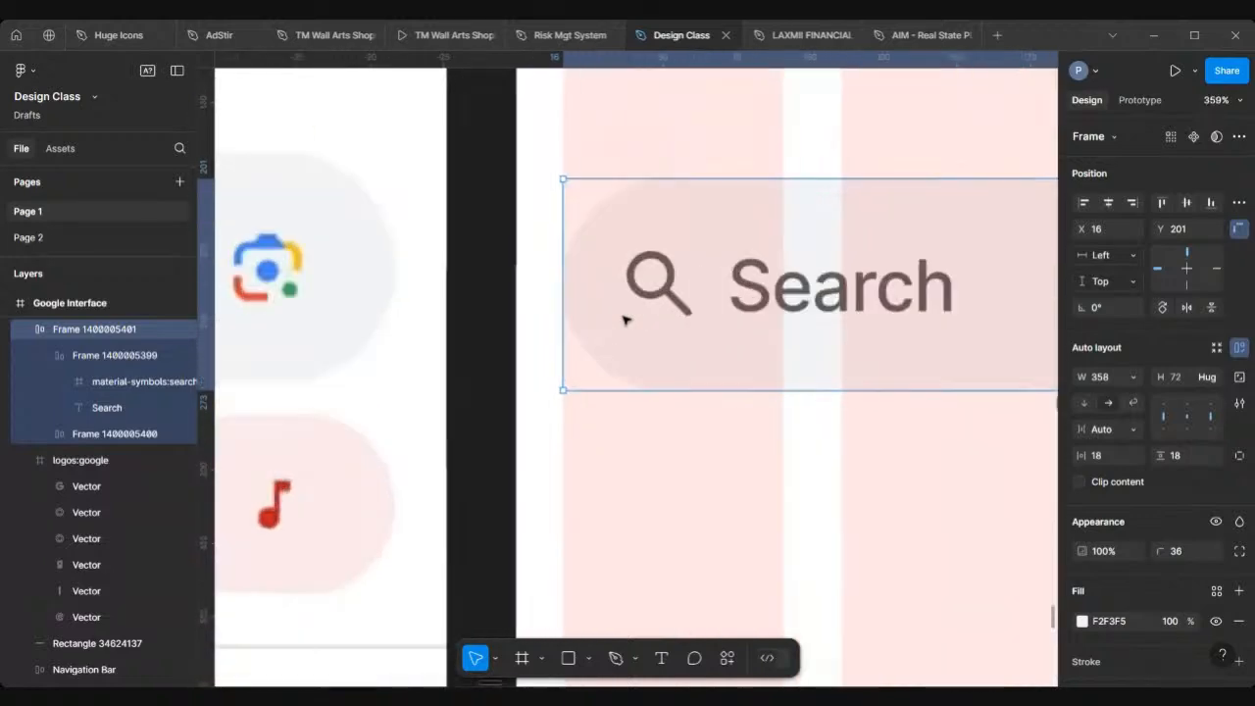
pyautogui.moveTo(563, 313)
pyautogui.mouseDown()
pyautogui.moveTo(589, 314)
pyautogui.moveTo(562, 305)
pyautogui.mouseUp()
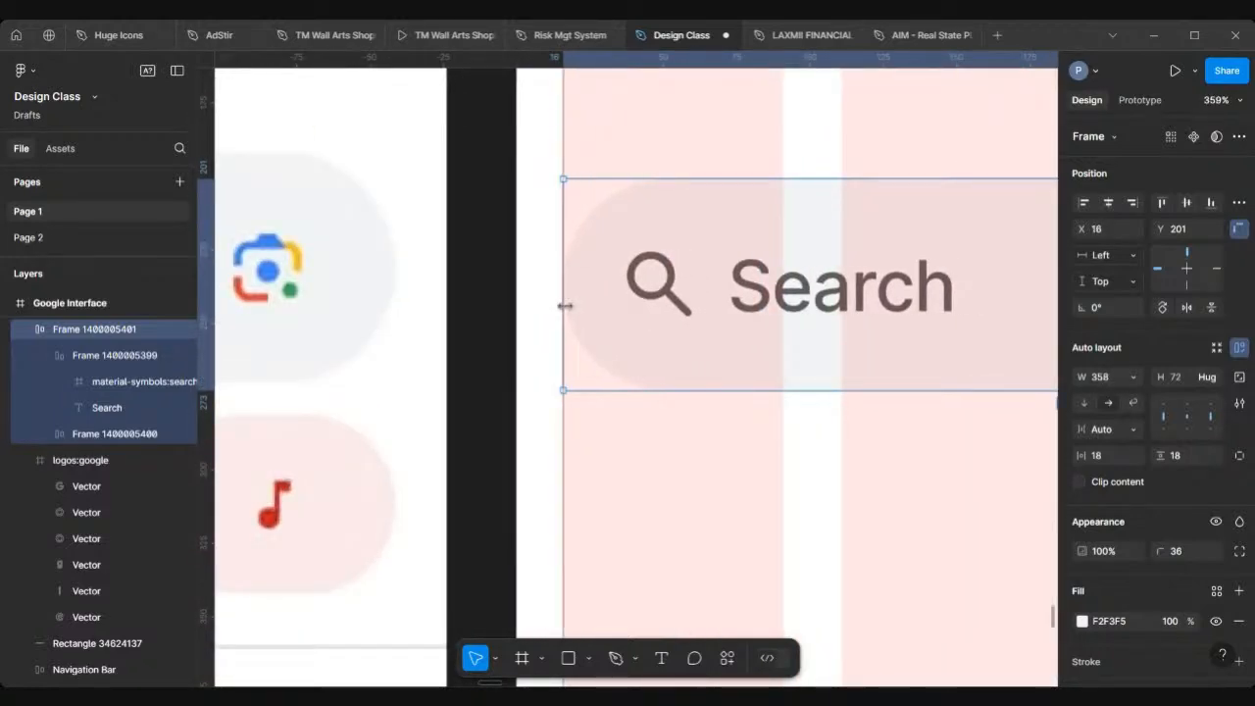
pyautogui.scroll(-5, 565, 305)
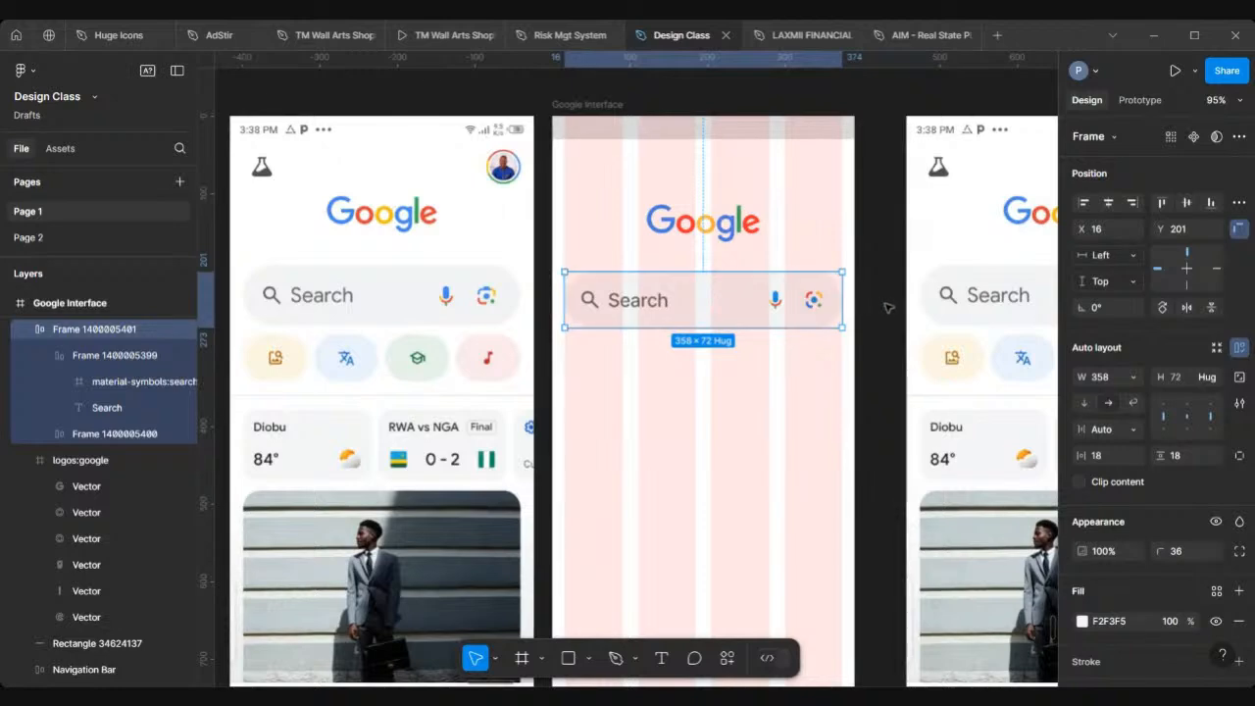
pyautogui.scroll(10, 888, 307)
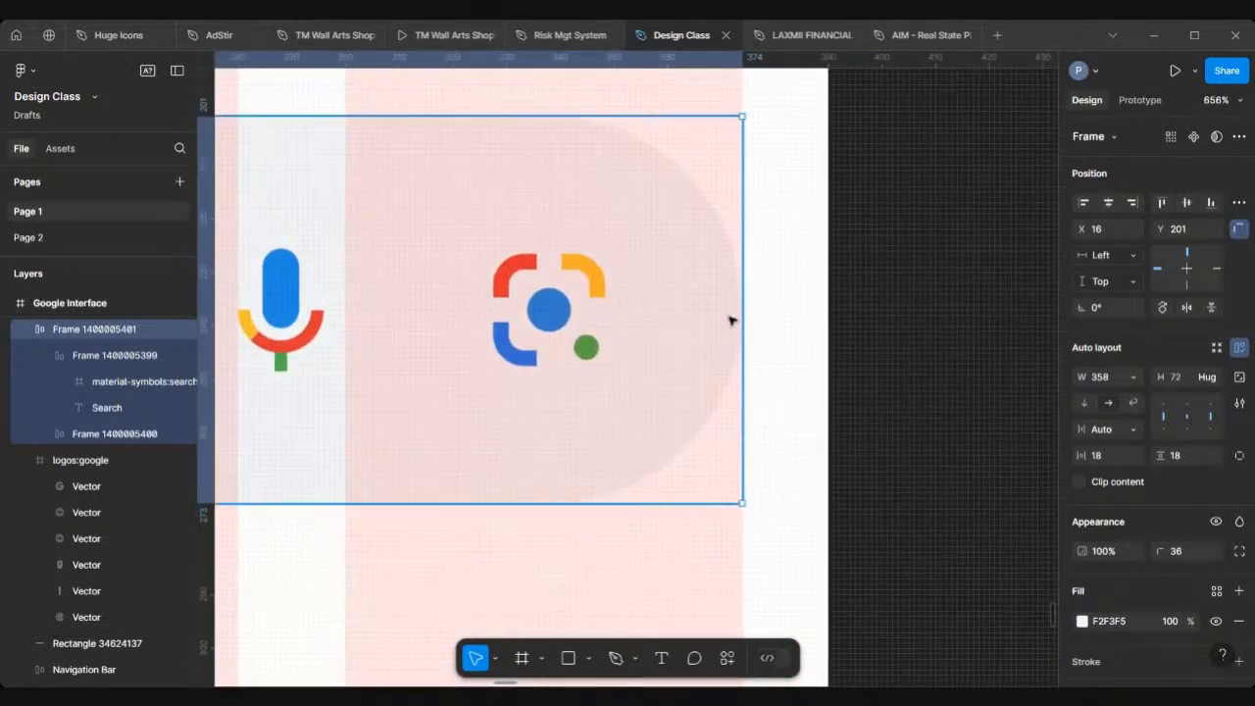
pyautogui.scroll(1, 729, 319)
pyautogui.scroll(3, 730, 319)
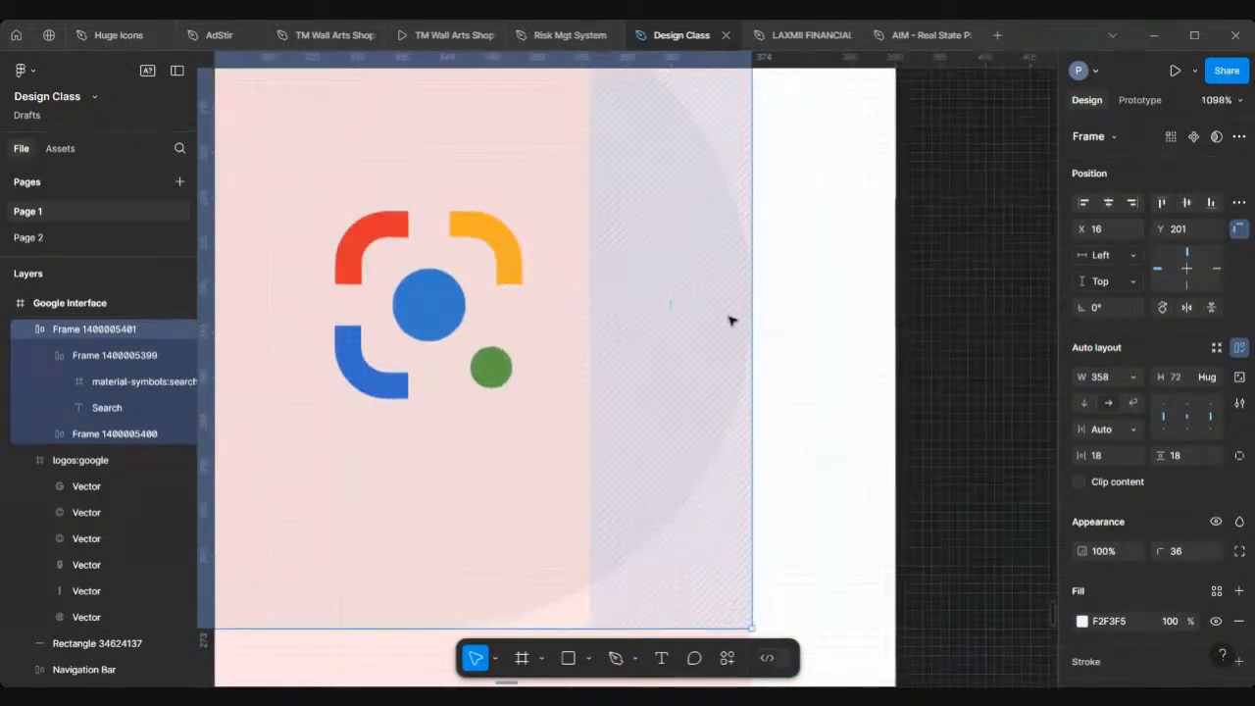
pyautogui.scroll(-10, 729, 319)
pyautogui.hscroll(-3, 661, 421)
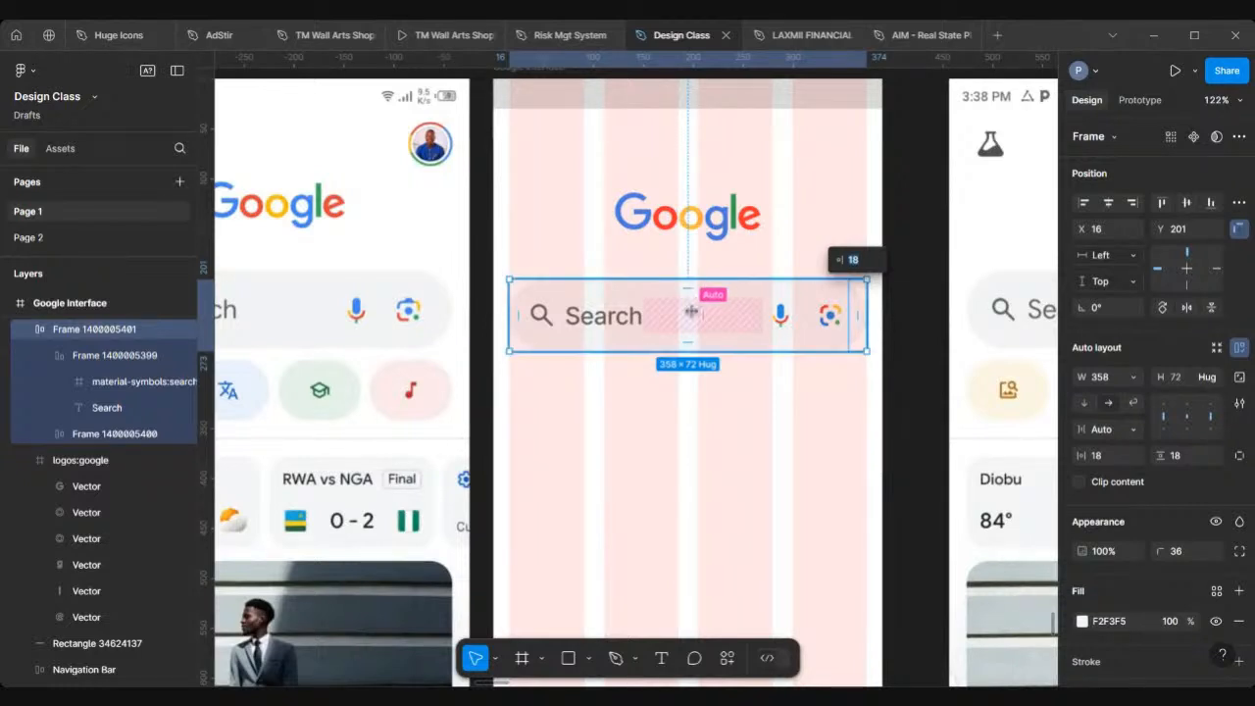
# Step: Hide the layout grid on the Google Interface frame
pyautogui.click(688, 461)
pyautogui.scroll(-3, 688, 460)
pyautogui.scroll(-1, 688, 461)
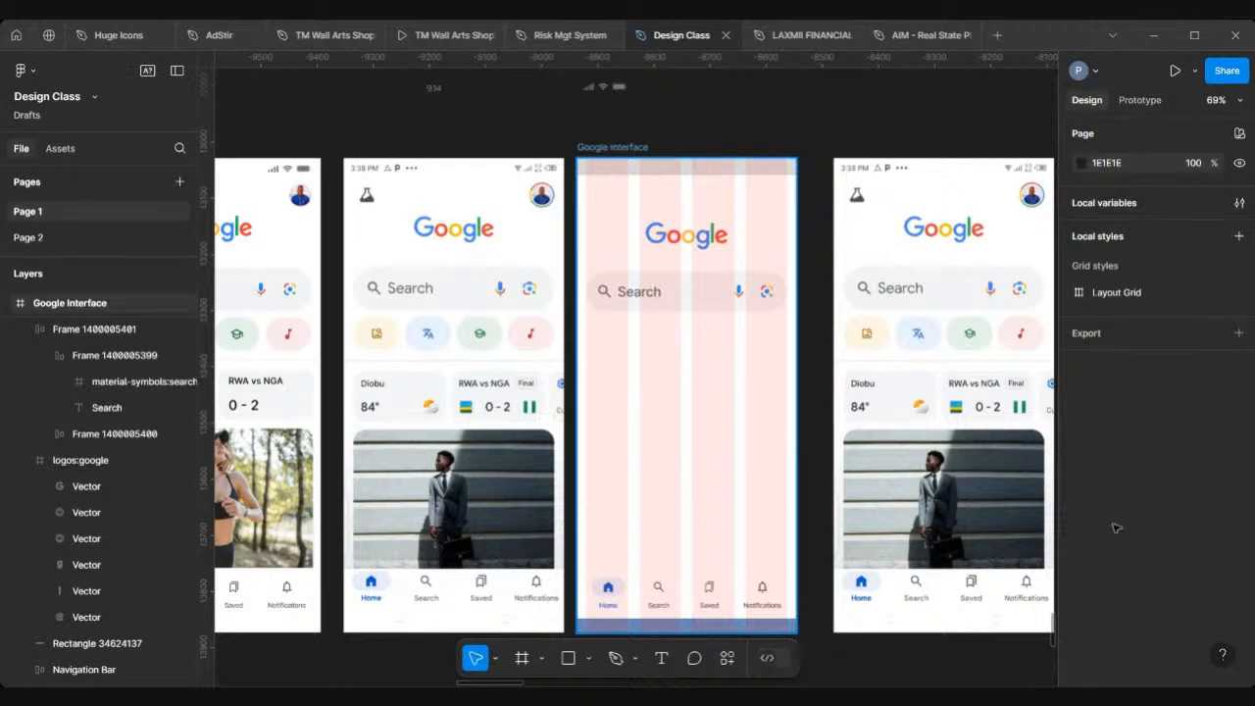
pyautogui.scroll(-2, 1116, 529)
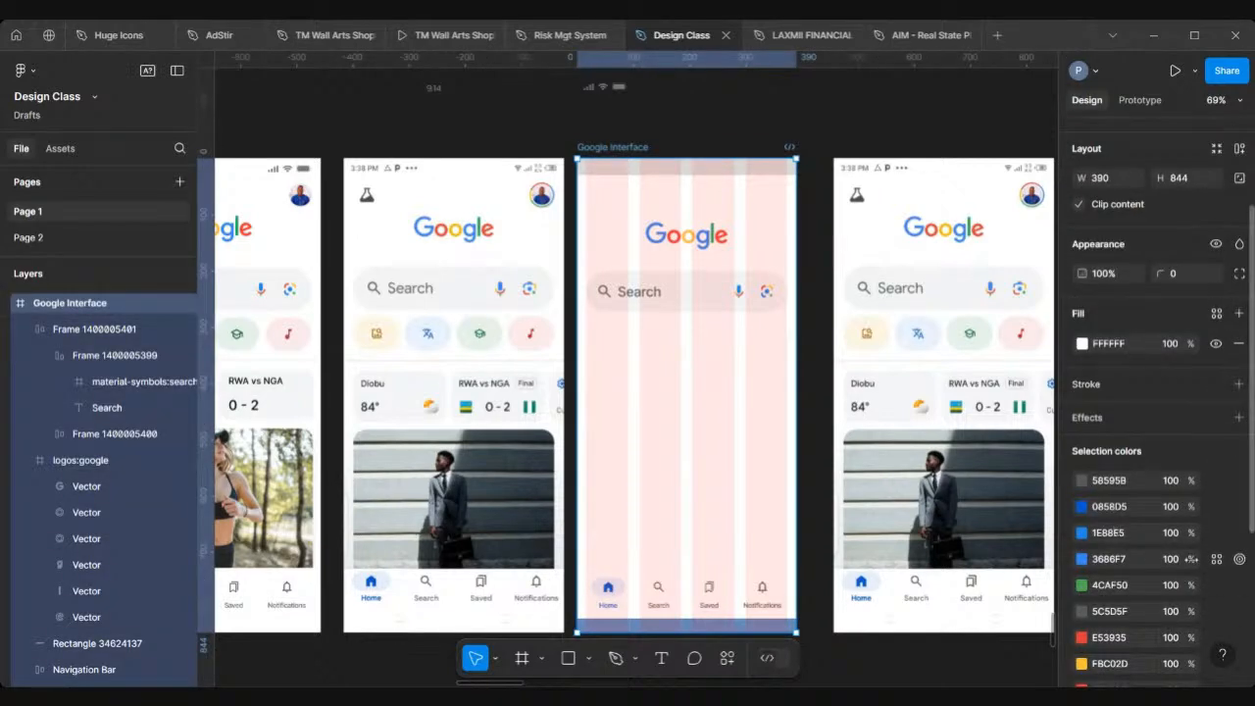
pyautogui.moveTo(1252, 519); pyautogui.dragTo(1252, 669)
pyautogui.click(1215, 588)
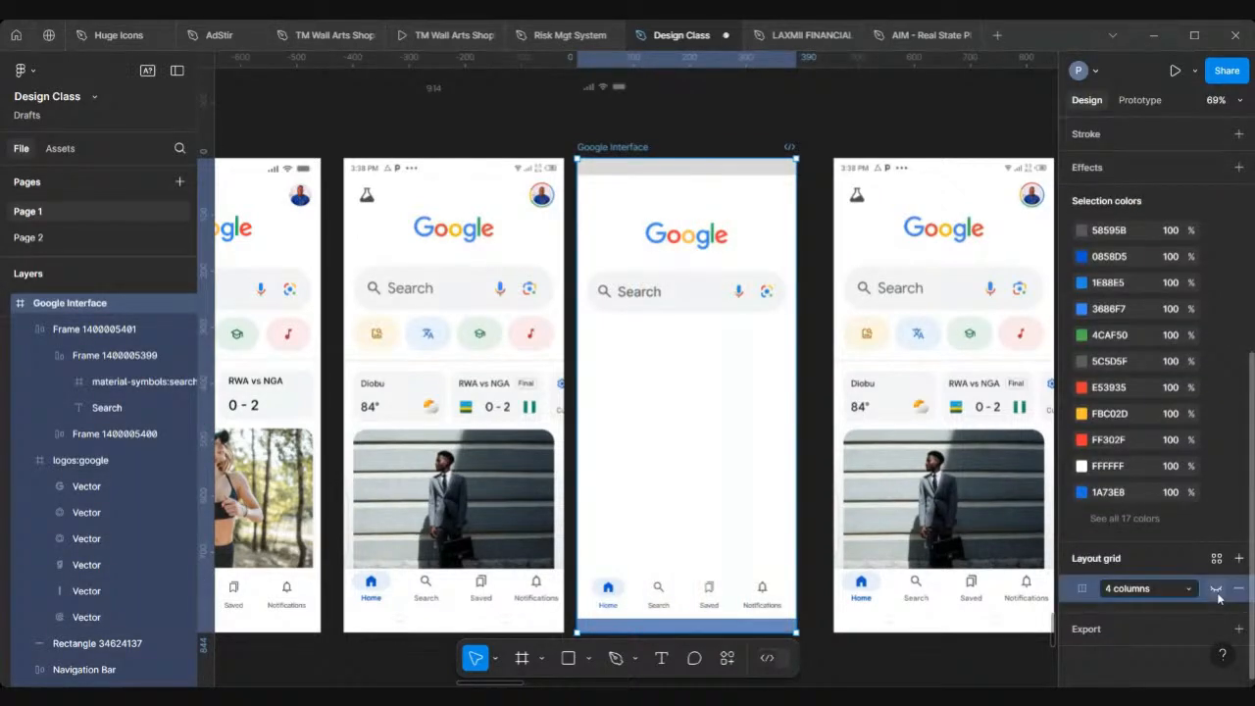
# Step: Set the search bar's height to 74 px
pyautogui.hotkey('shift', '0')
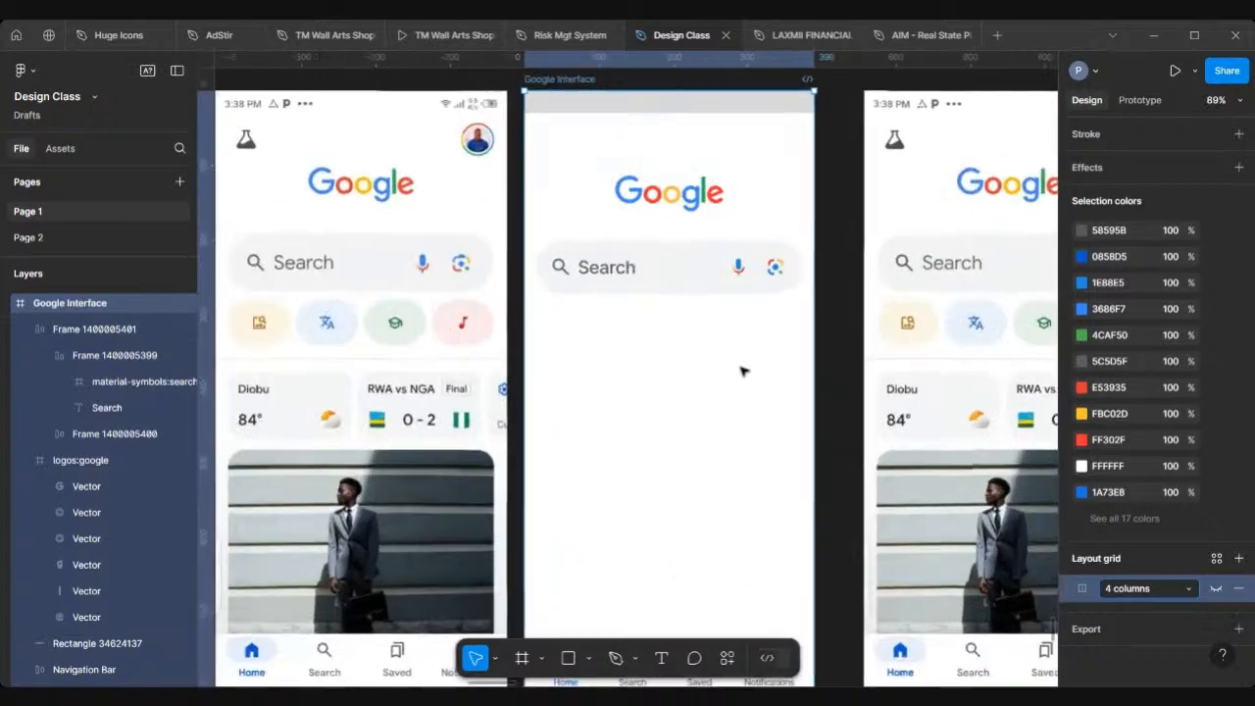
pyautogui.click(747, 267)
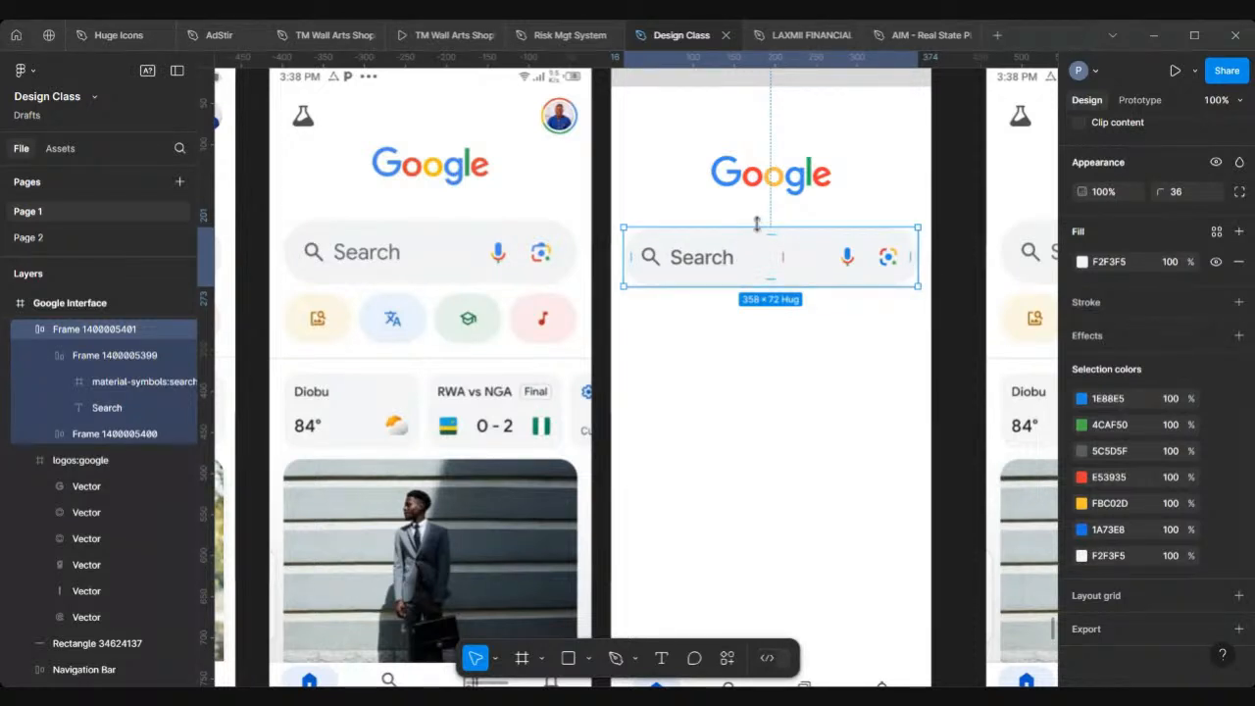
pyautogui.scroll(3, 1176, 284)
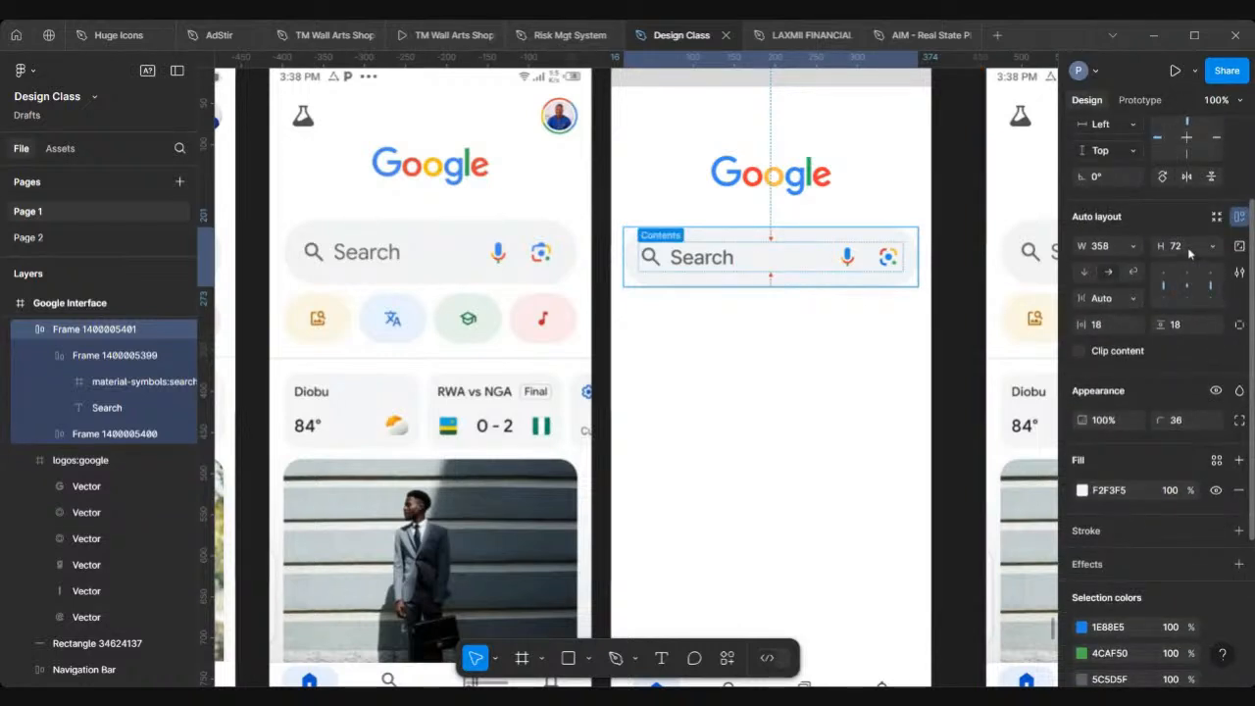
pyautogui.press('Return')
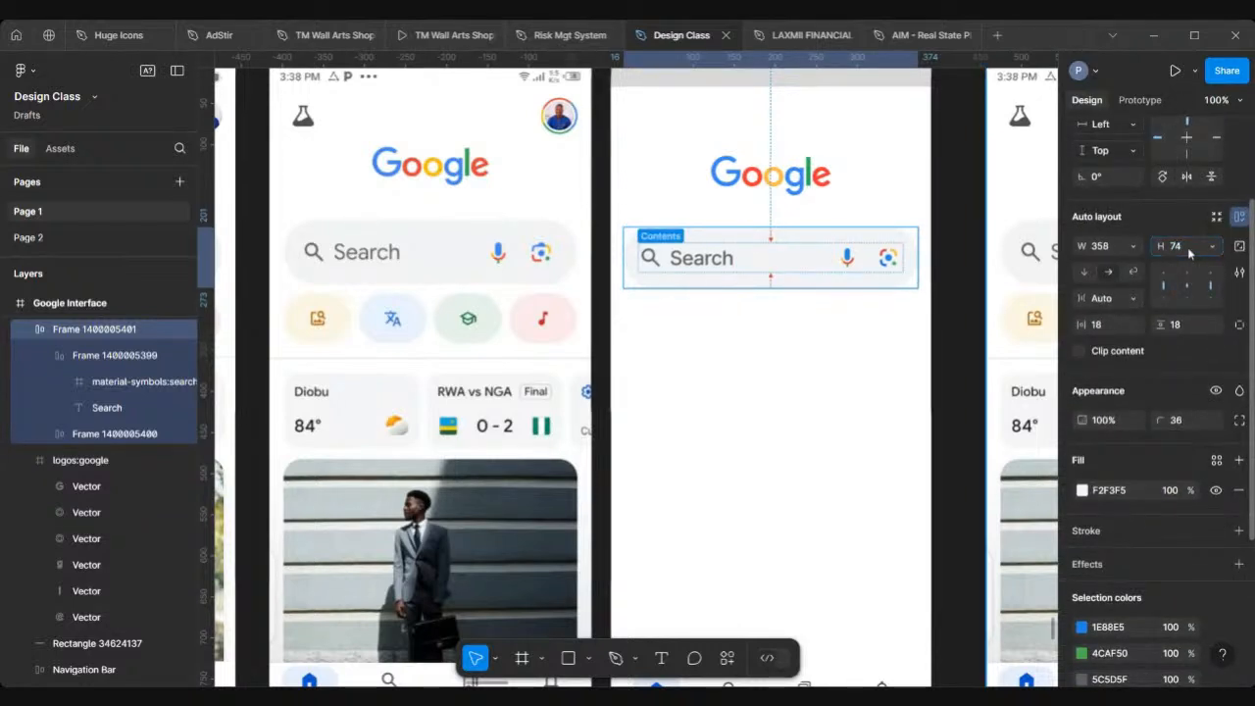
pyautogui.click(754, 361)
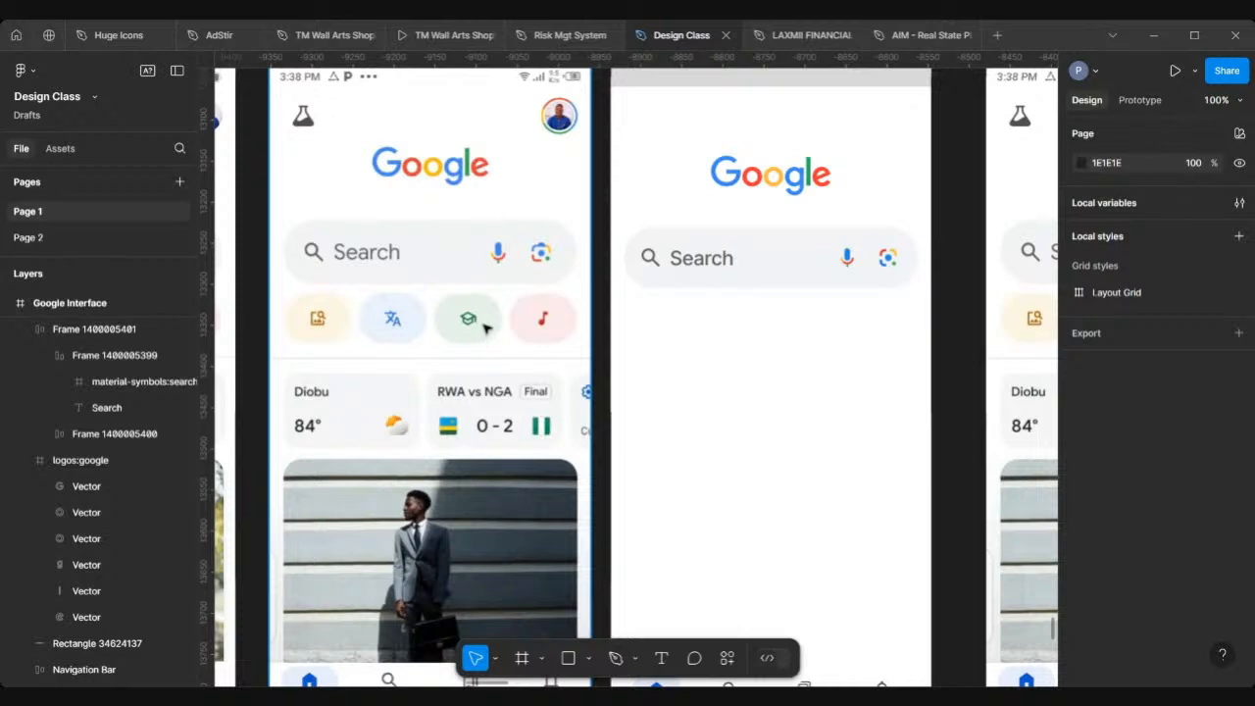
# Step: Launch the Iconify plugin
pyautogui.scroll(-3, 719, 367)
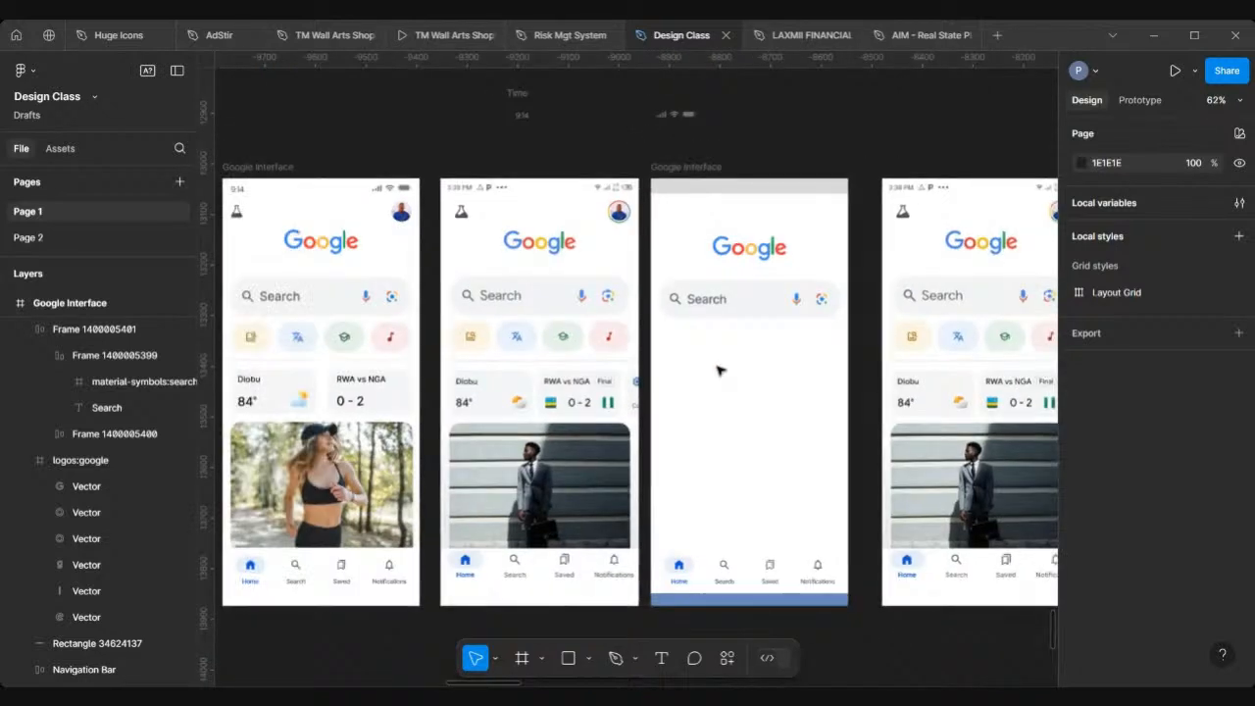
pyautogui.rightClick(795, 124)
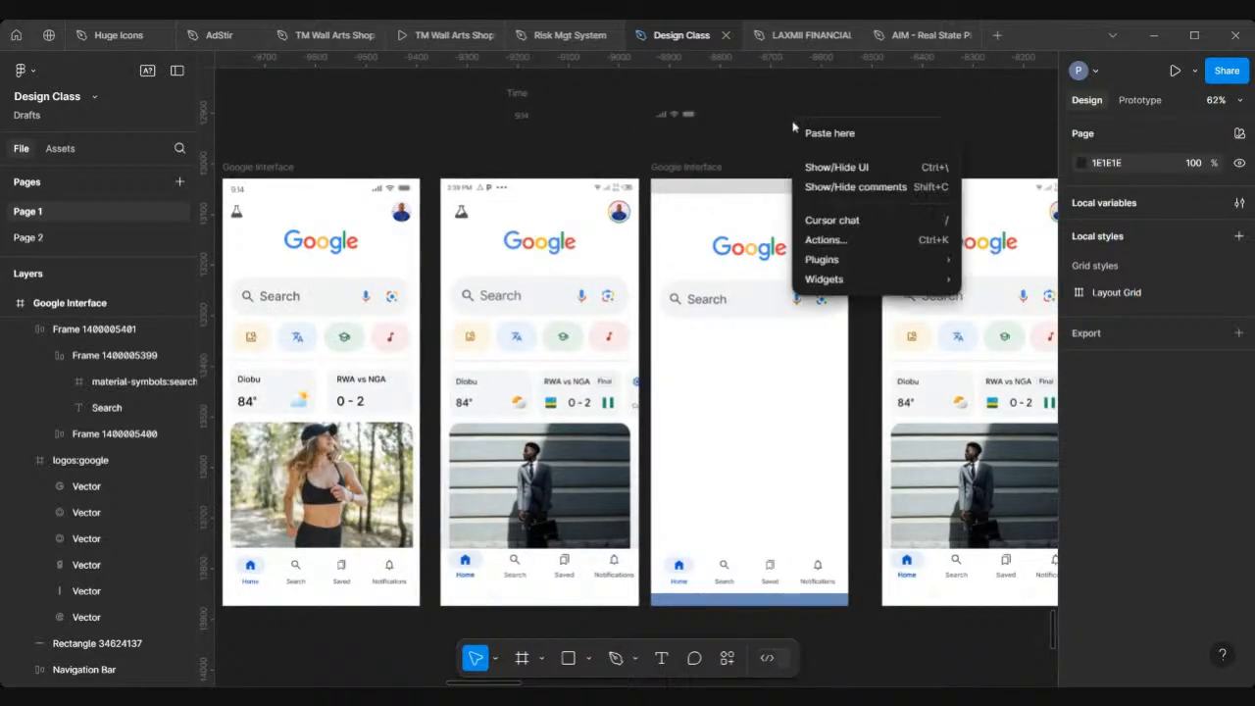
pyautogui.moveTo(813, 263)
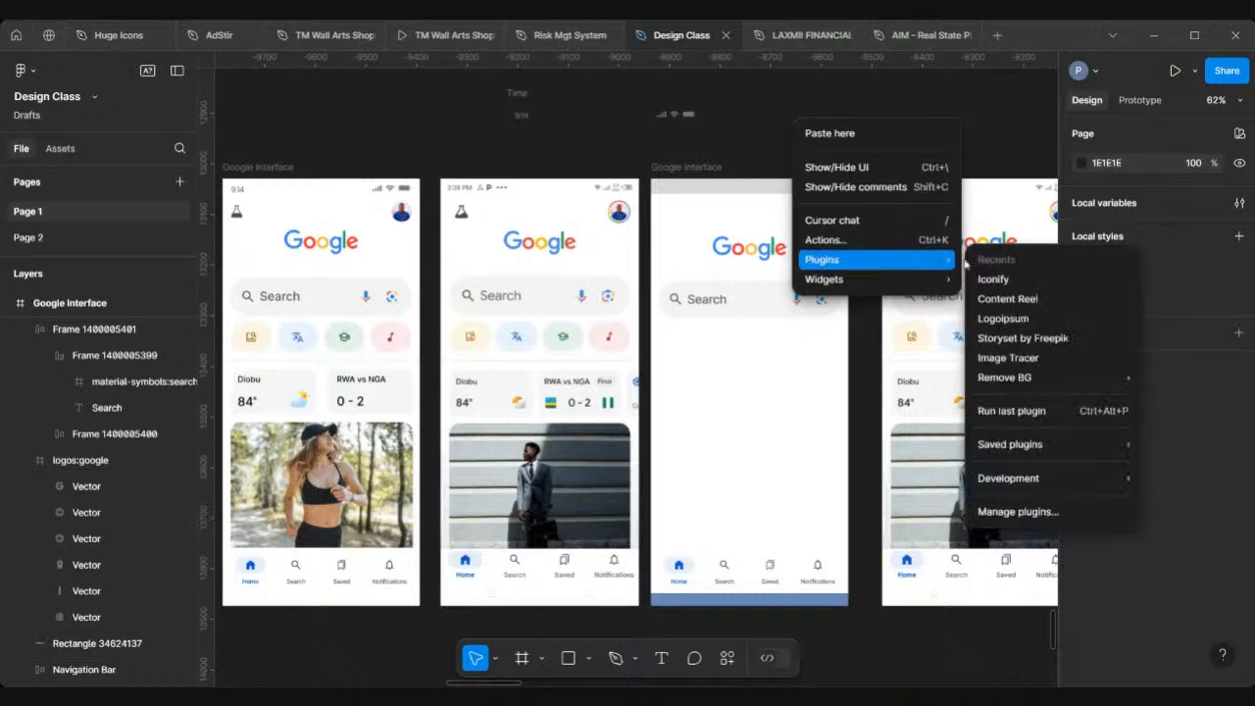
pyautogui.click(1008, 286)
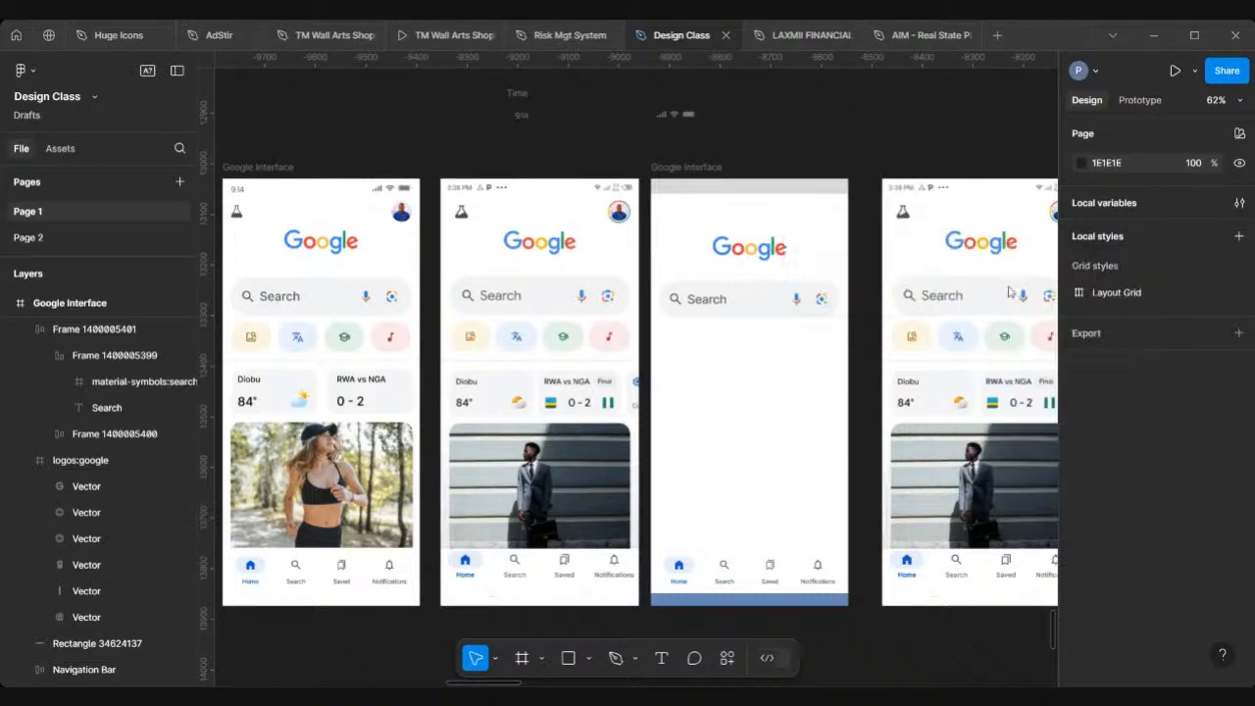
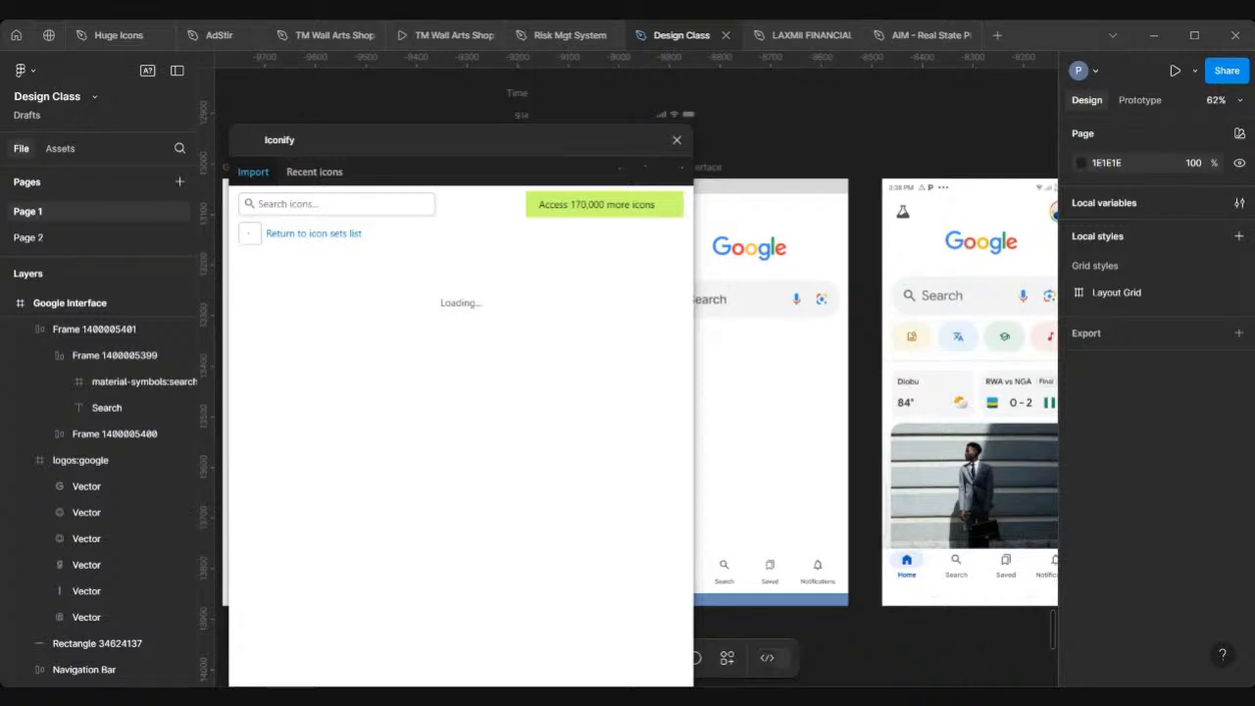
# Step: Search Iconify for "search image" and drag the image-search outline icon into the Google Interface frame
pyautogui.hscroll(-1, 825, 230)
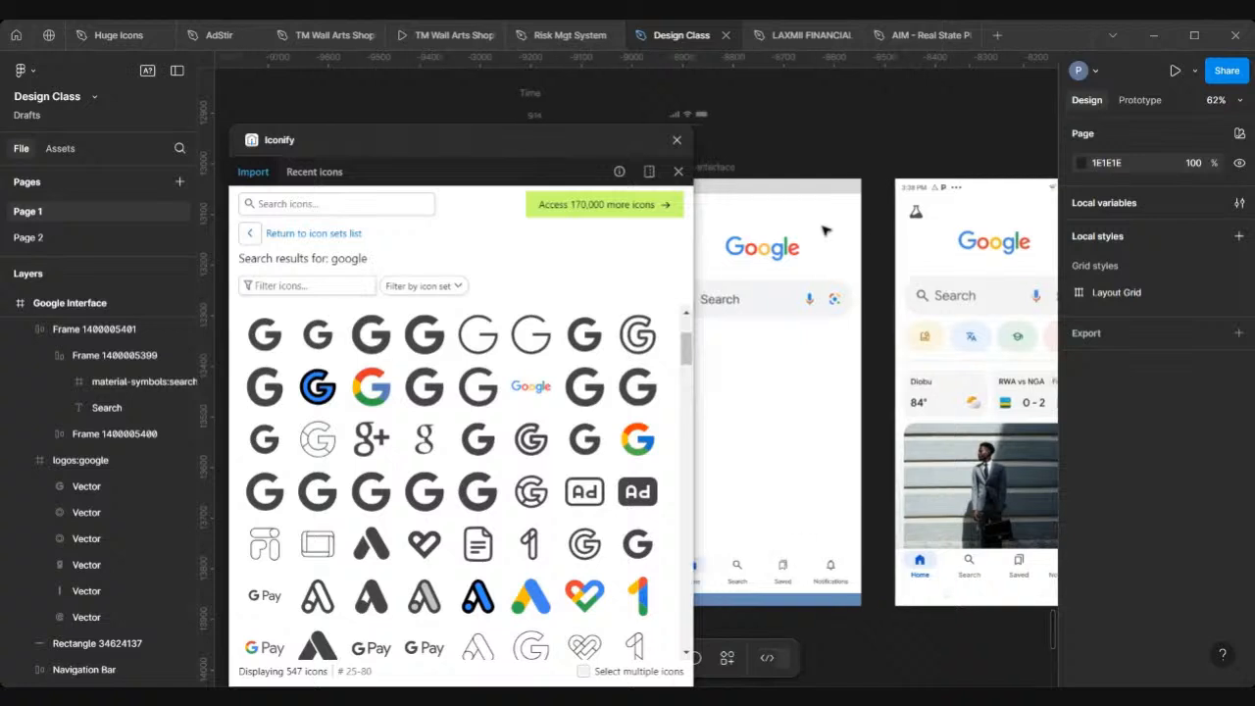
pyautogui.hscroll(3, 825, 231)
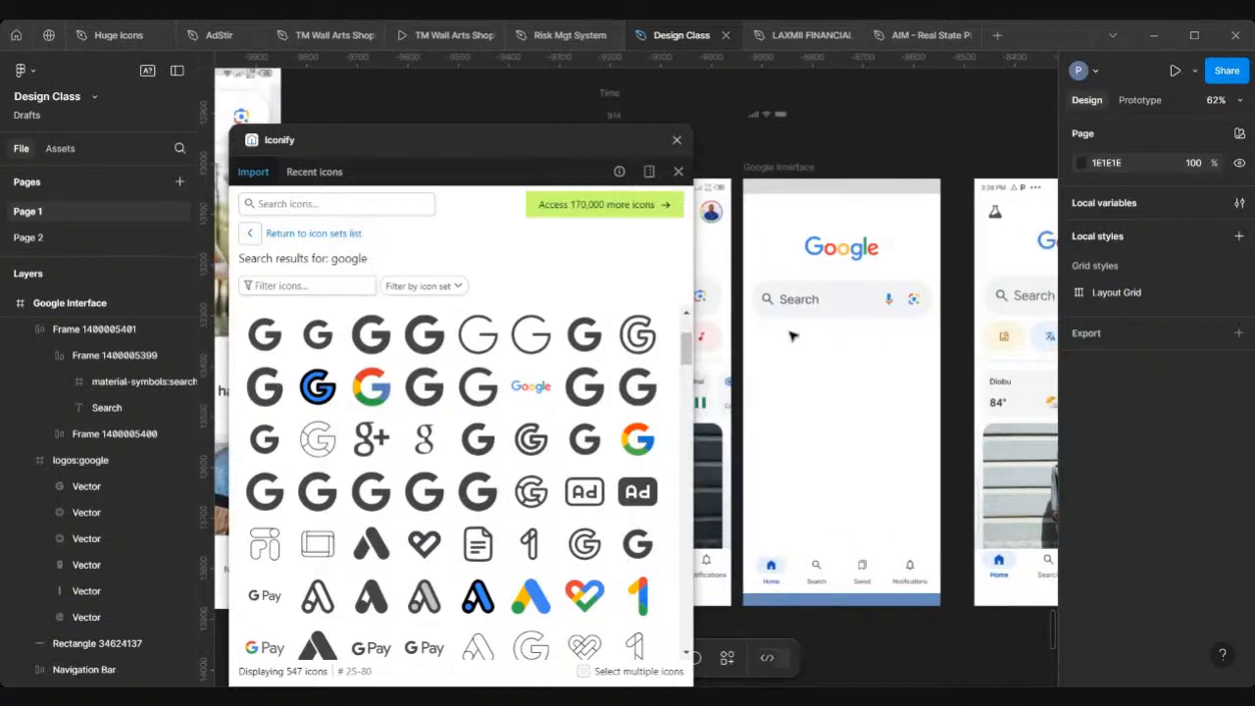
pyautogui.scroll(-1, 792, 336)
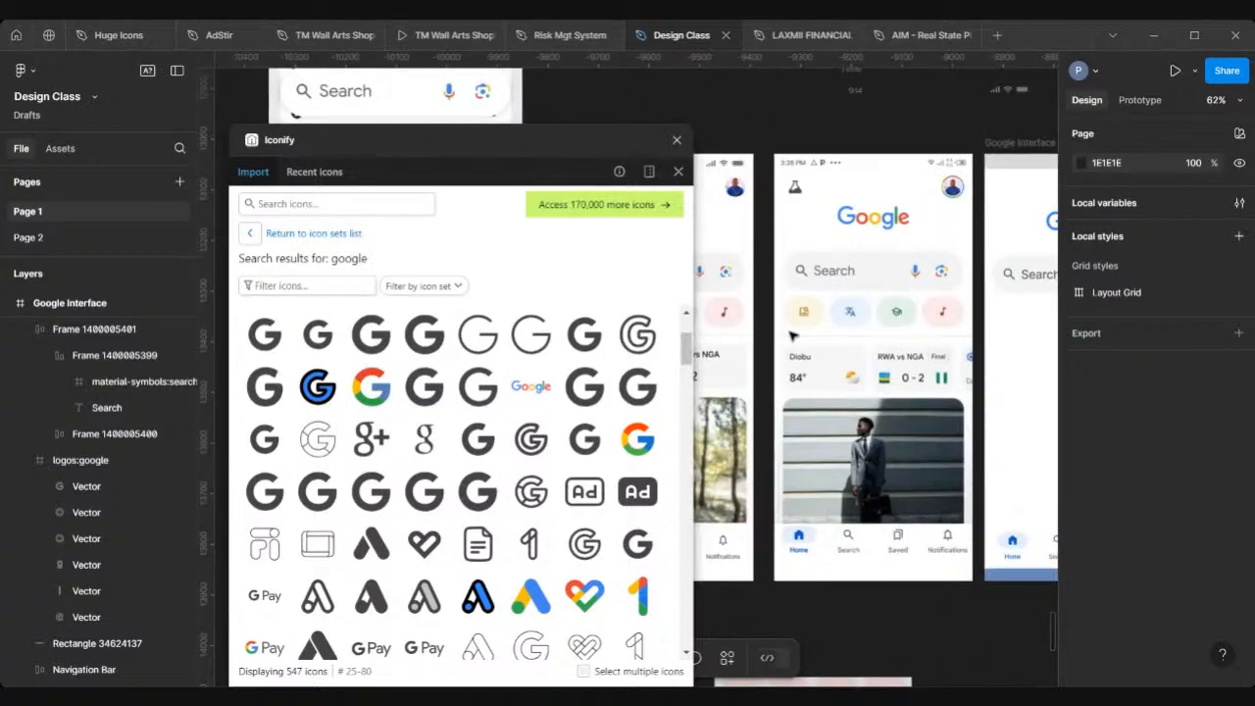
pyautogui.scroll(5, 791, 336)
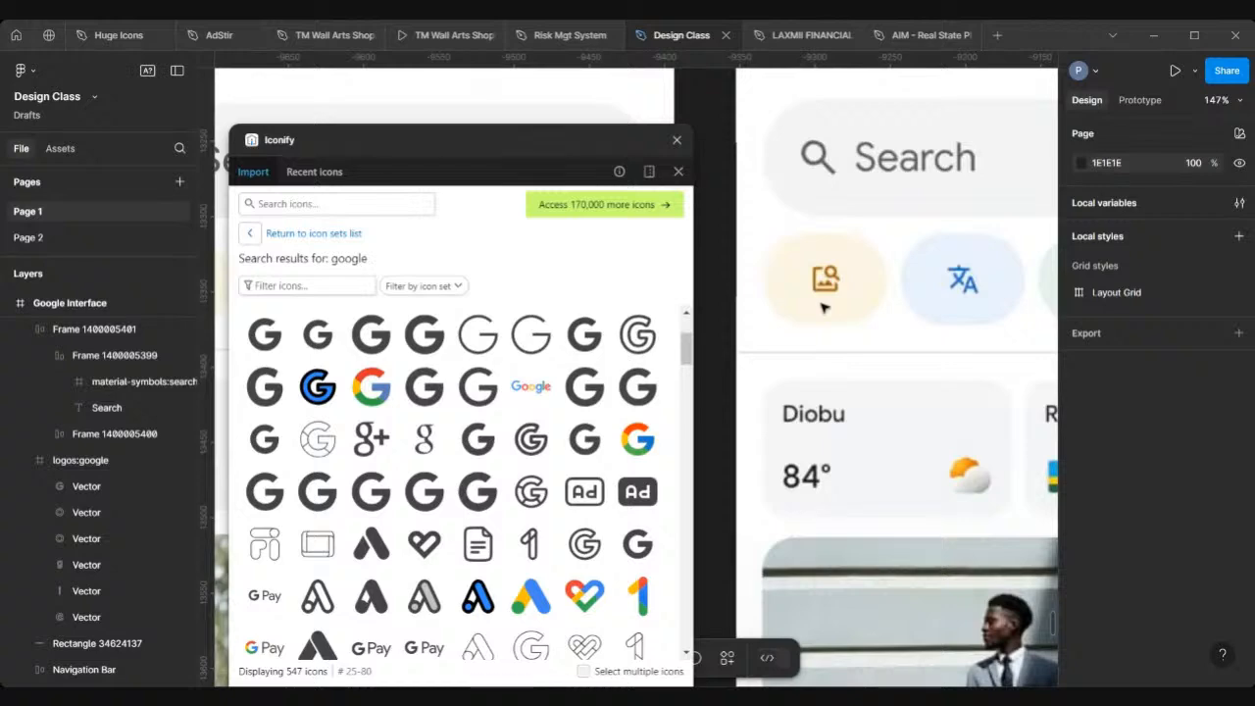
pyautogui.scroll(4, 825, 307)
pyautogui.scroll(-8, 848, 254)
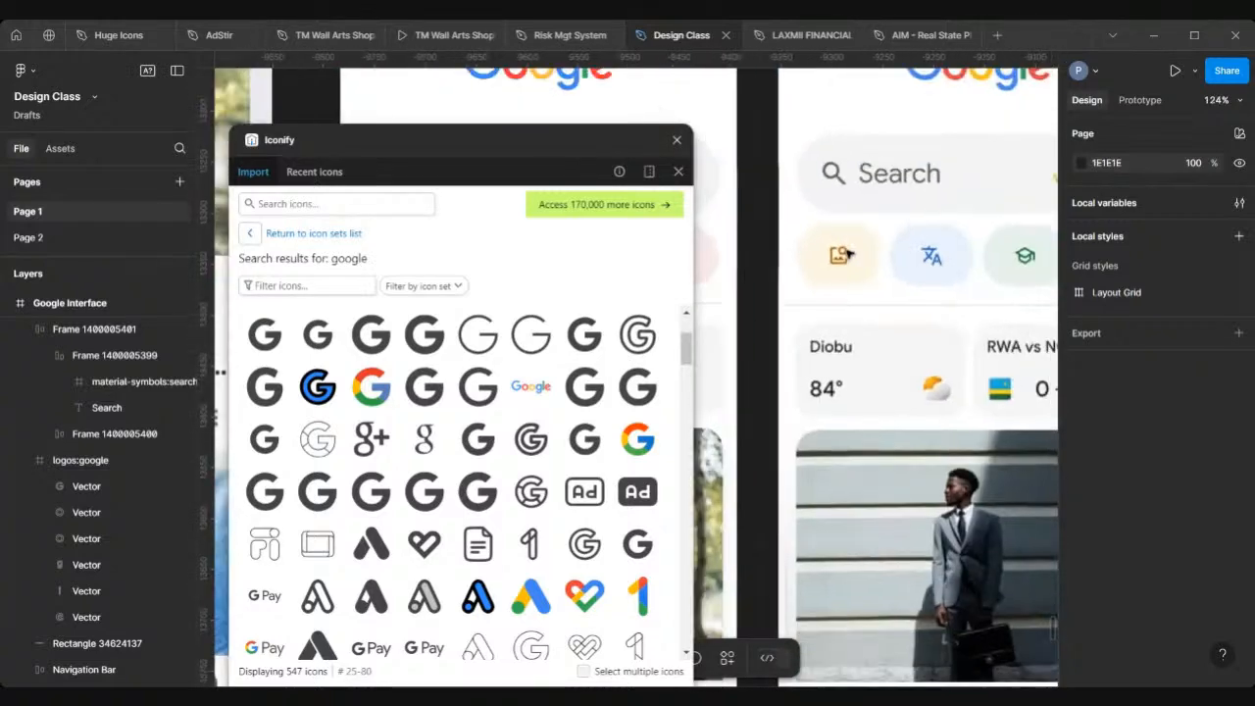
pyautogui.click(317, 203)
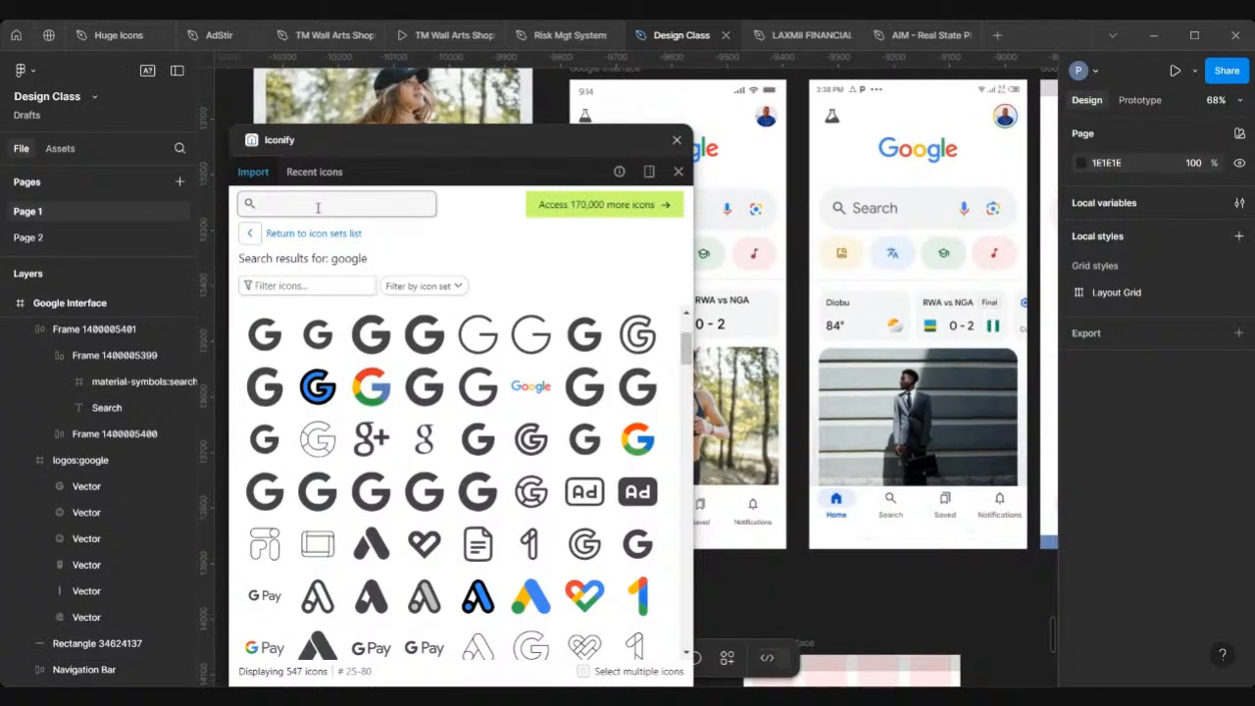
pyautogui.write('search image')
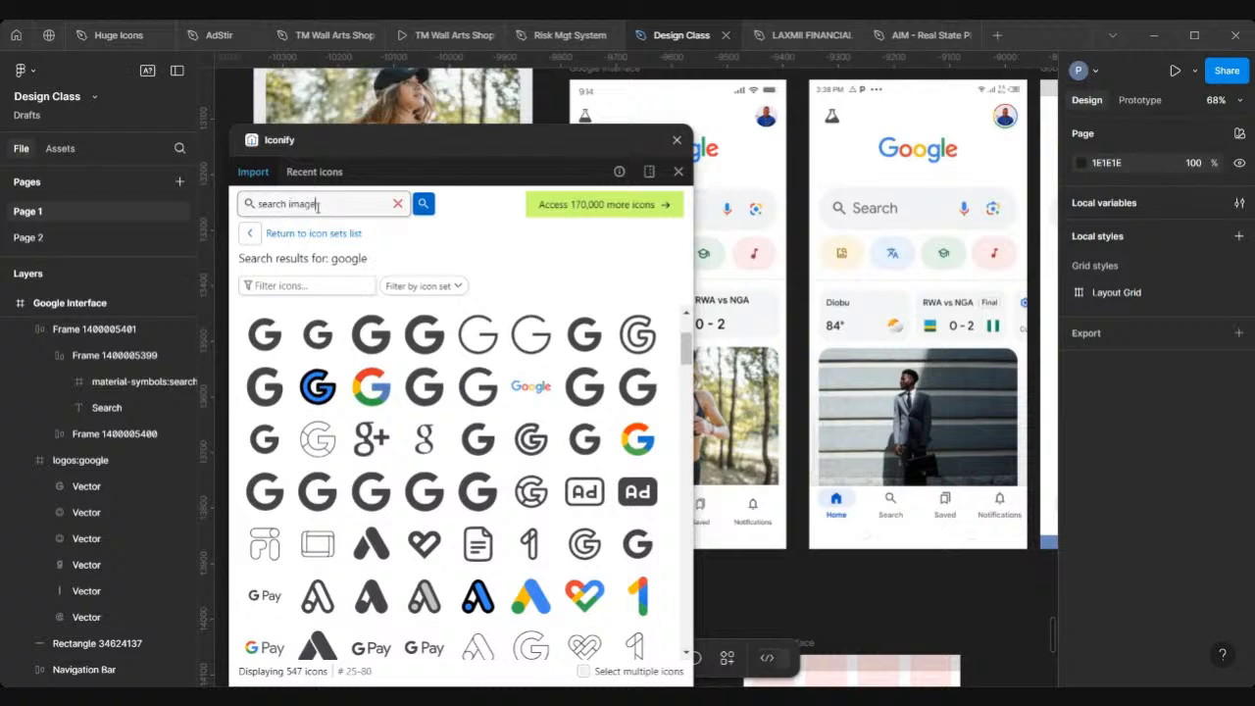
pyautogui.press('Return')
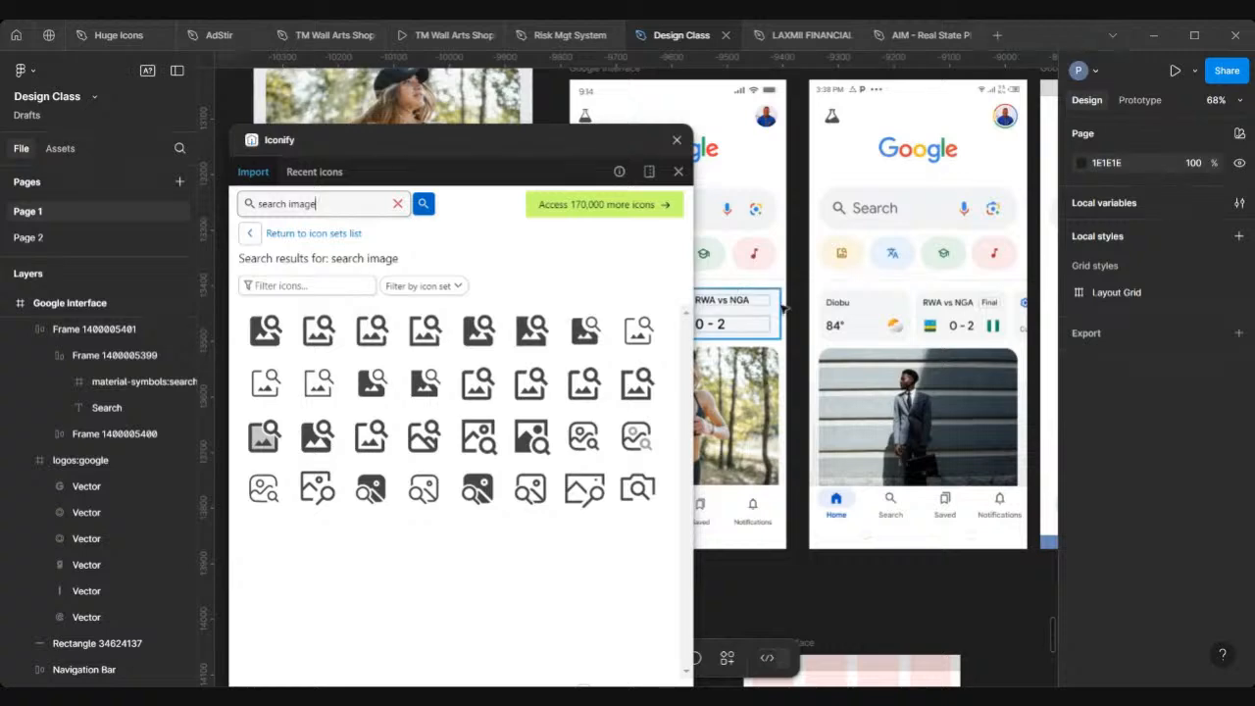
pyautogui.scroll(5, 784, 309)
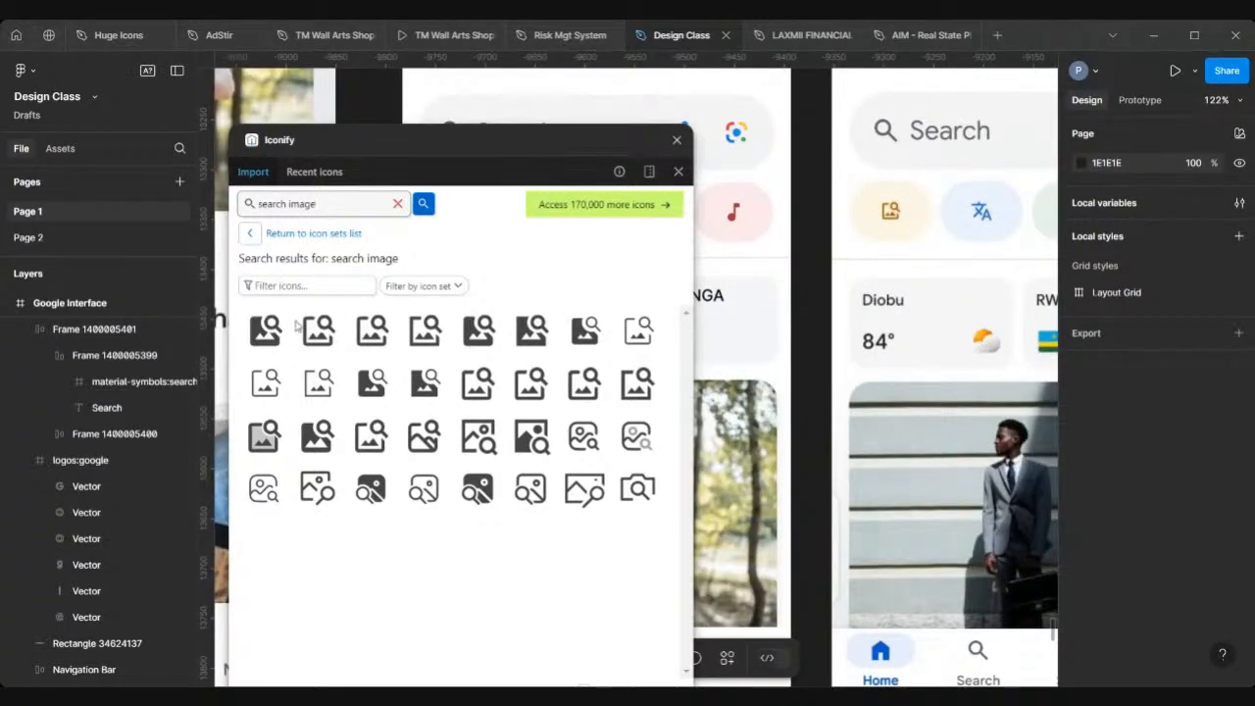
pyautogui.scroll(-5, 907, 267)
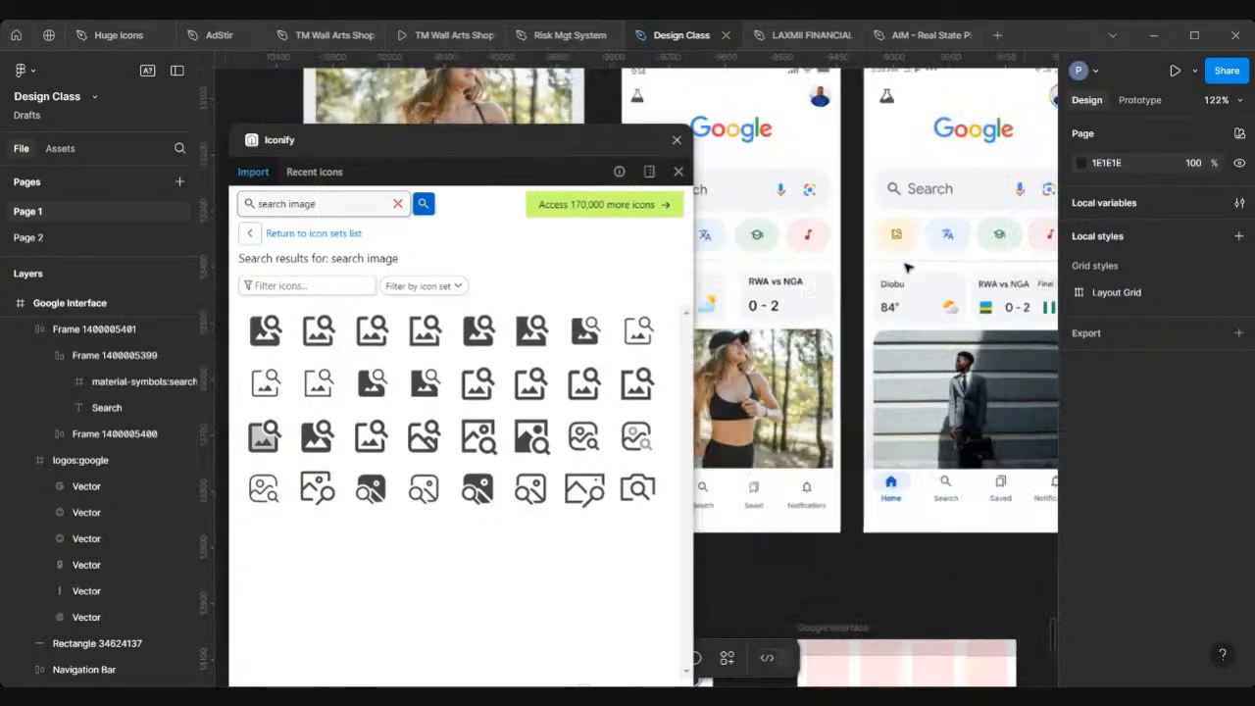
pyautogui.hscroll(1, 906, 268)
pyautogui.moveTo(312, 327); pyautogui.dragTo(911, 323)
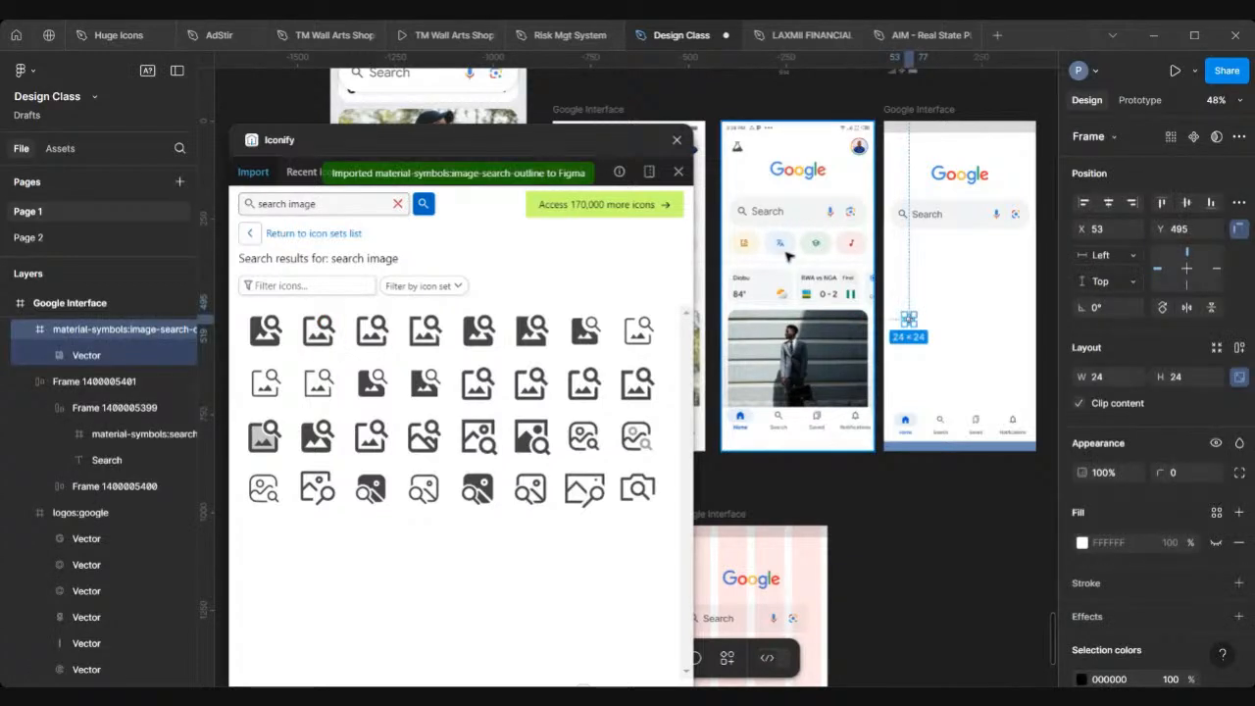
# Step: Search Iconify for "translate" and drag the rounded translate icon into the frame above the image-search icon
pyautogui.scroll(5, 787, 256)
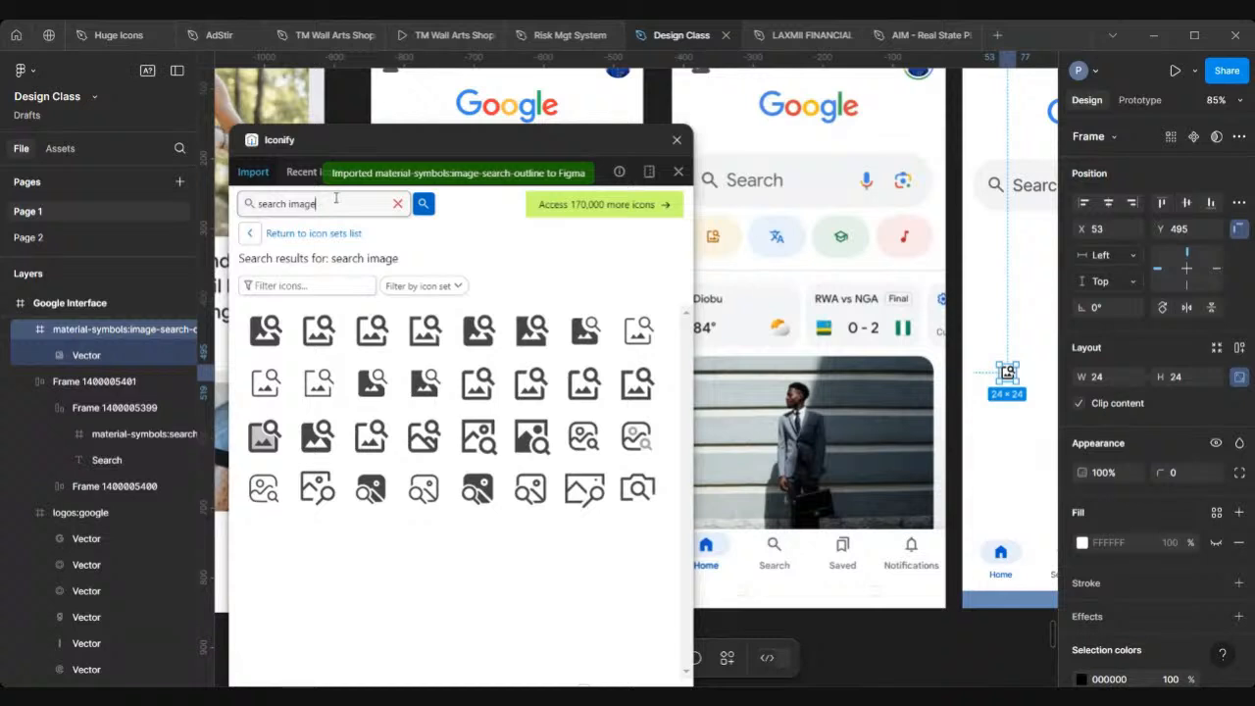
pyautogui.moveTo(336, 198); pyautogui.dragTo(226, 208)
pyautogui.write('tra')
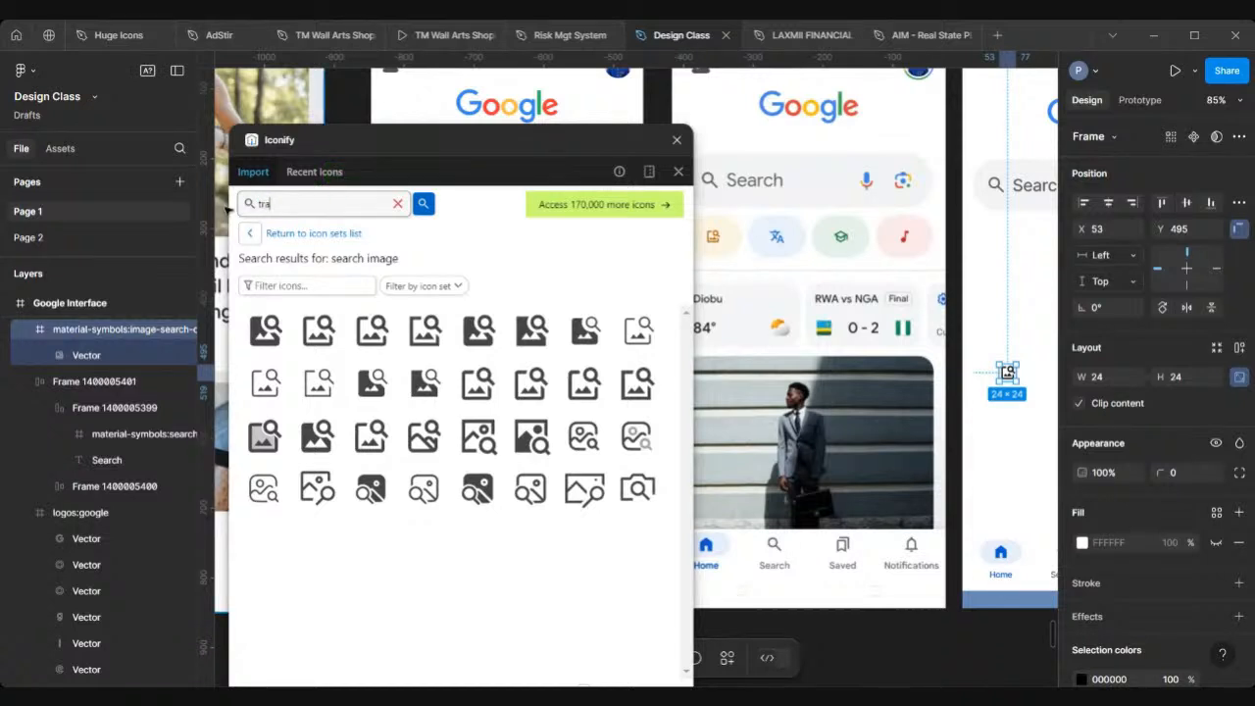
pyautogui.write('nslate')
pyautogui.press('Return')
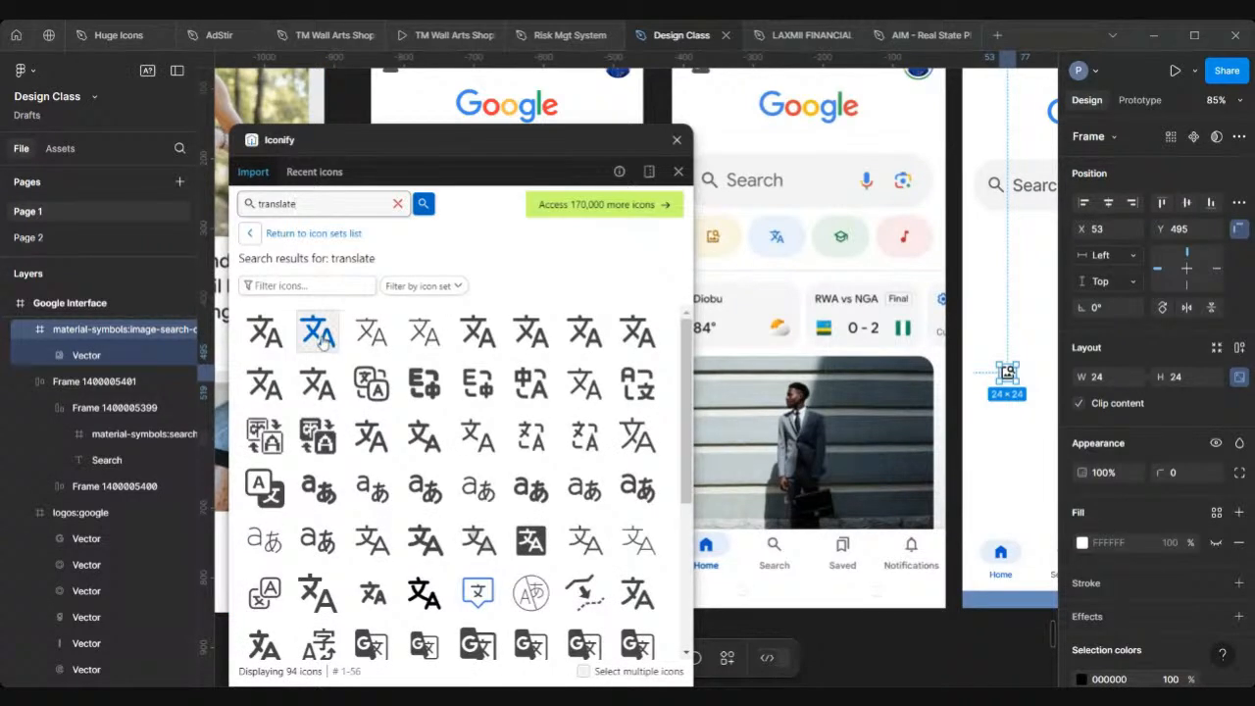
pyautogui.moveTo(332, 339); pyautogui.dragTo(1016, 313)
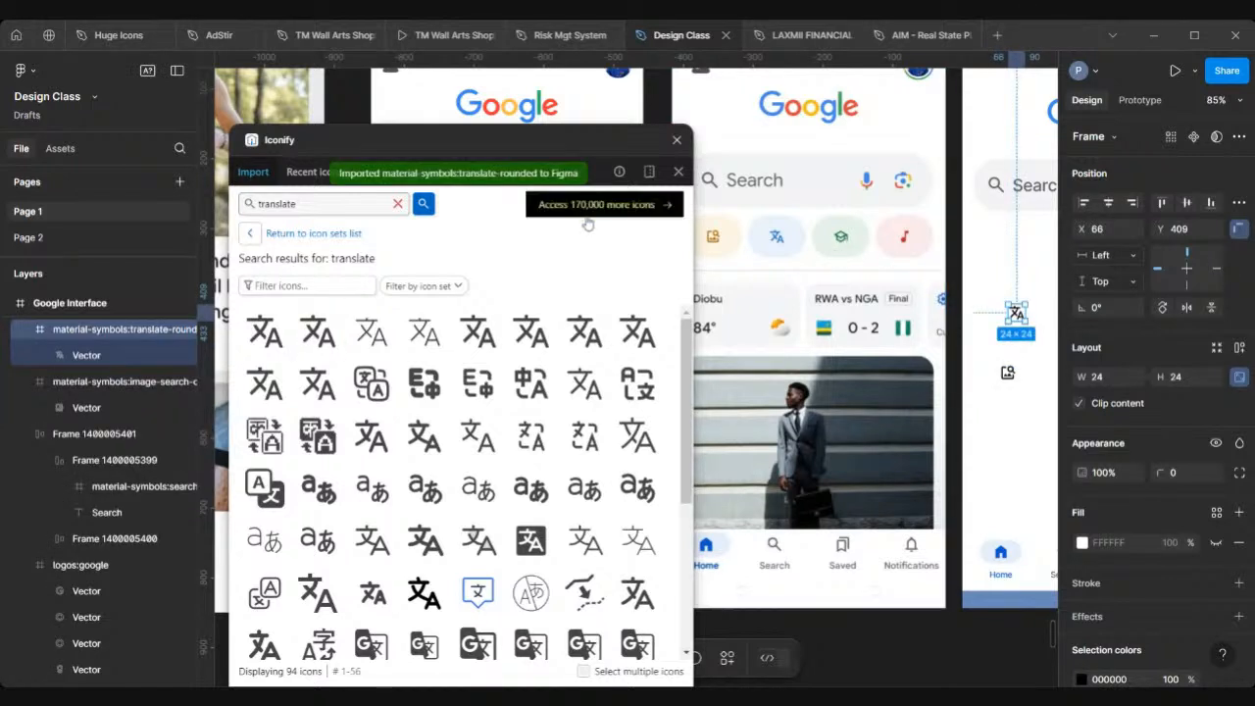
# Step: Search Iconify for "education" and drag the education outline icon into the frame above the translate icon
pyautogui.moveTo(327, 203); pyautogui.dragTo(238, 203)
pyautogui.write('eductaion')
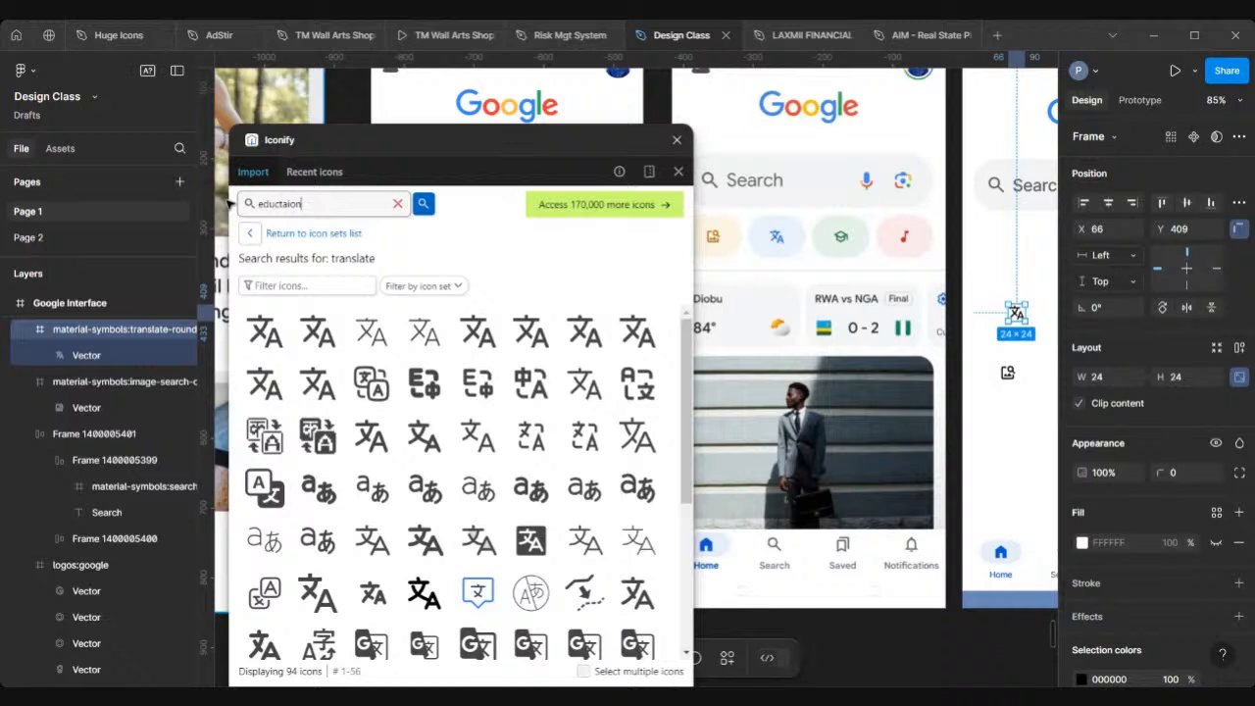
pyautogui.press('Return')
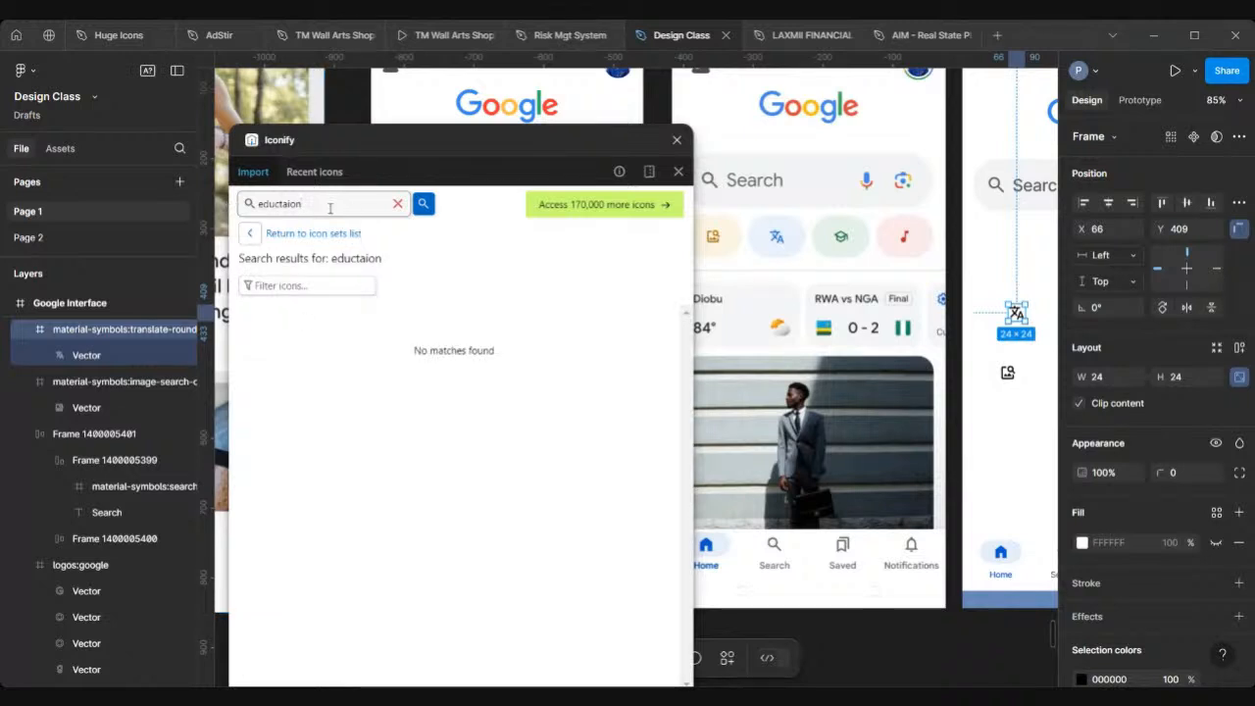
pyautogui.press('BackSpace')
pyautogui.press('BackSpace')
pyautogui.press('BackSpace')
pyautogui.press('BackSpace')
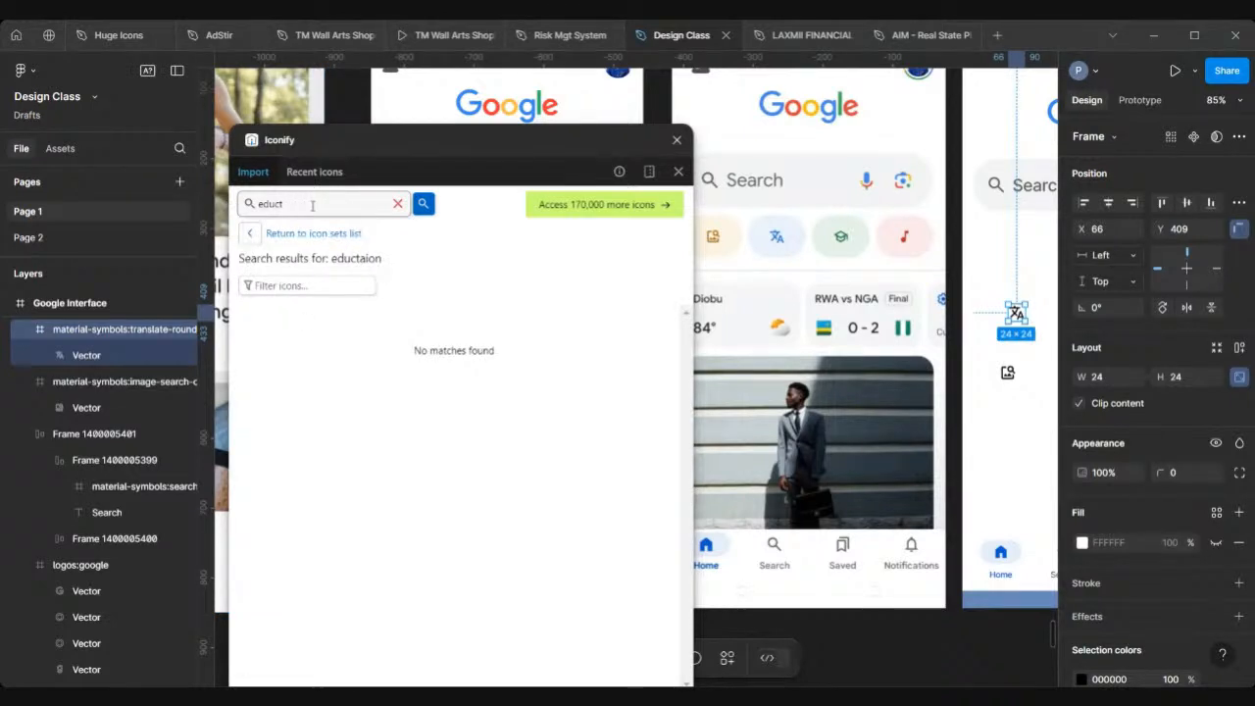
pyautogui.press('Return')
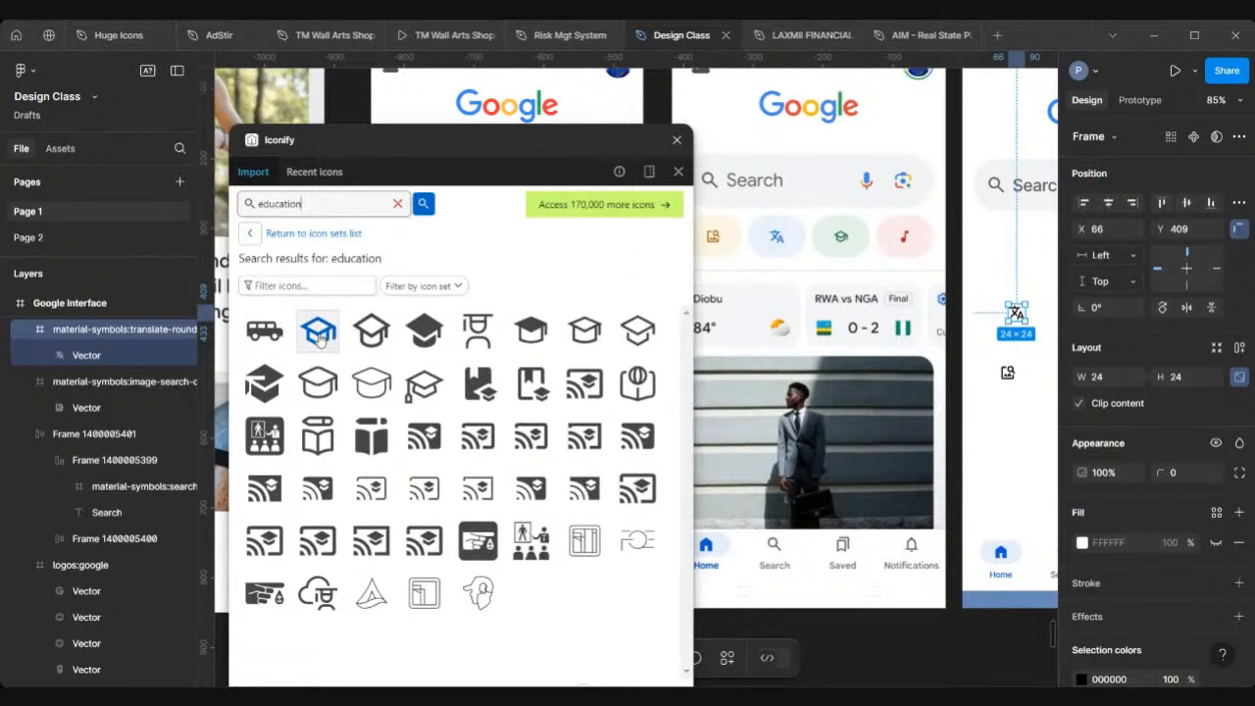
pyautogui.moveTo(318, 334); pyautogui.dragTo(999, 253)
pyautogui.scroll(3, 841, 236)
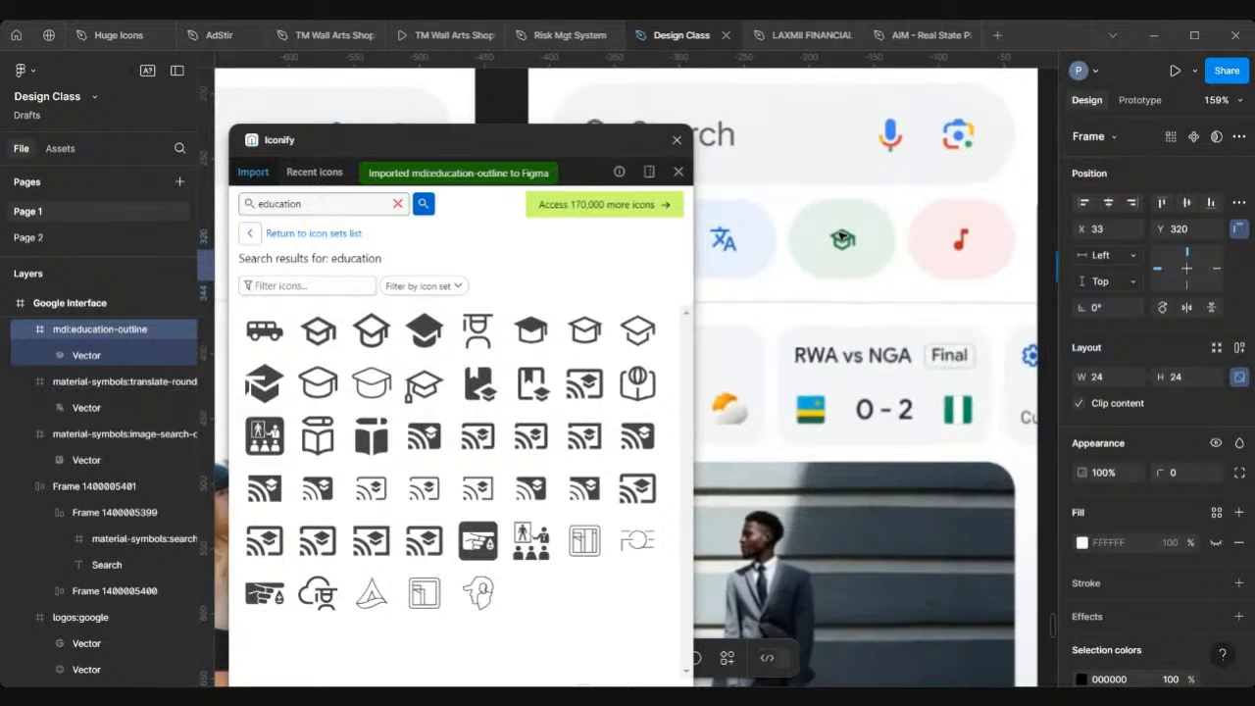
pyautogui.hscroll(3, 841, 235)
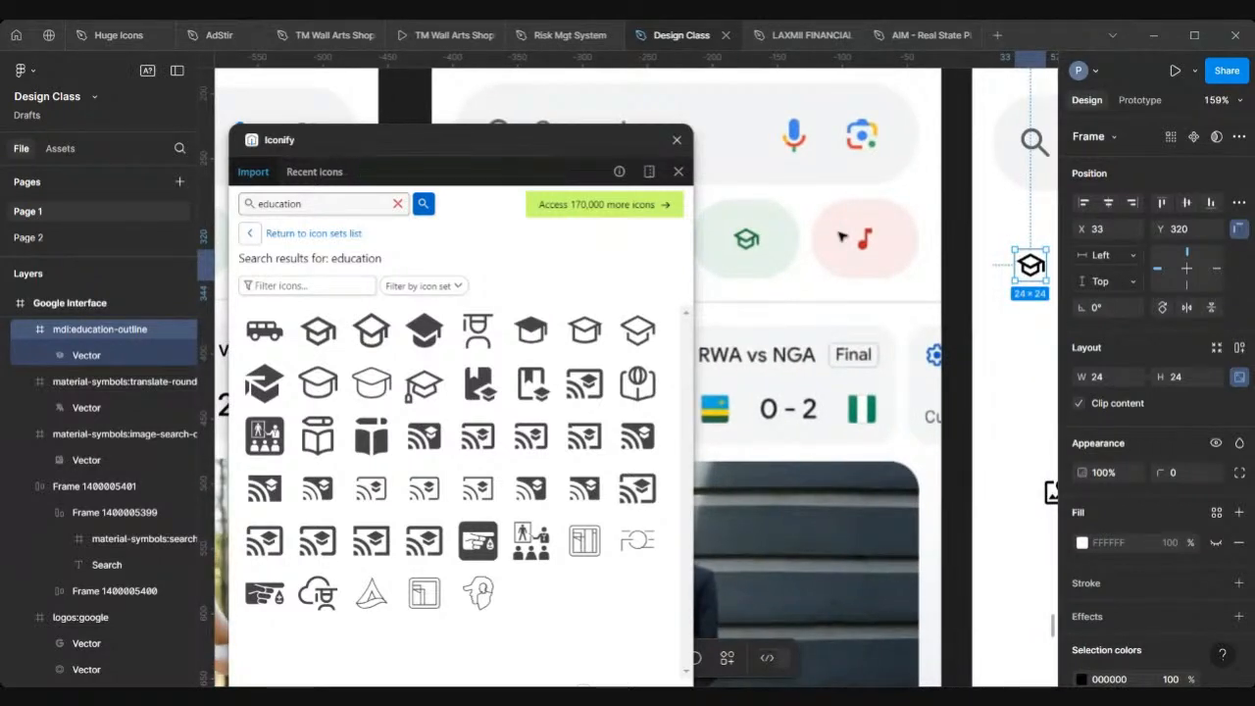
pyautogui.scroll(-5, 841, 235)
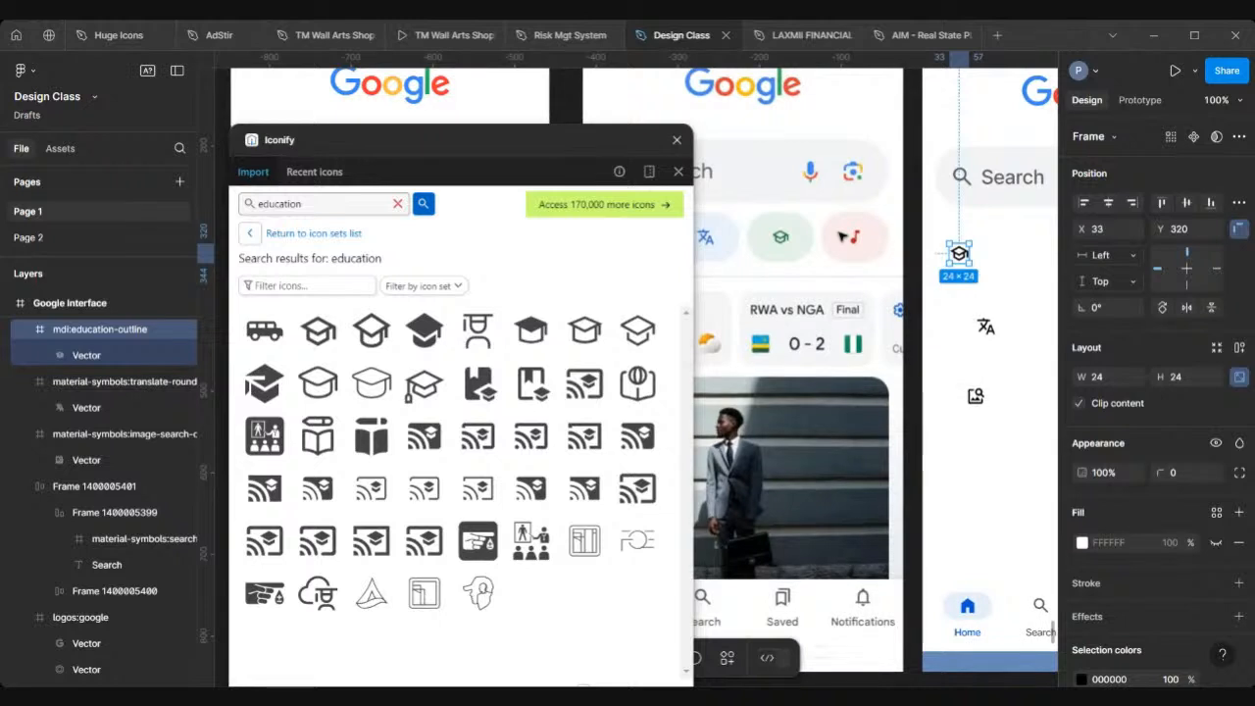
pyautogui.click(946, 280)
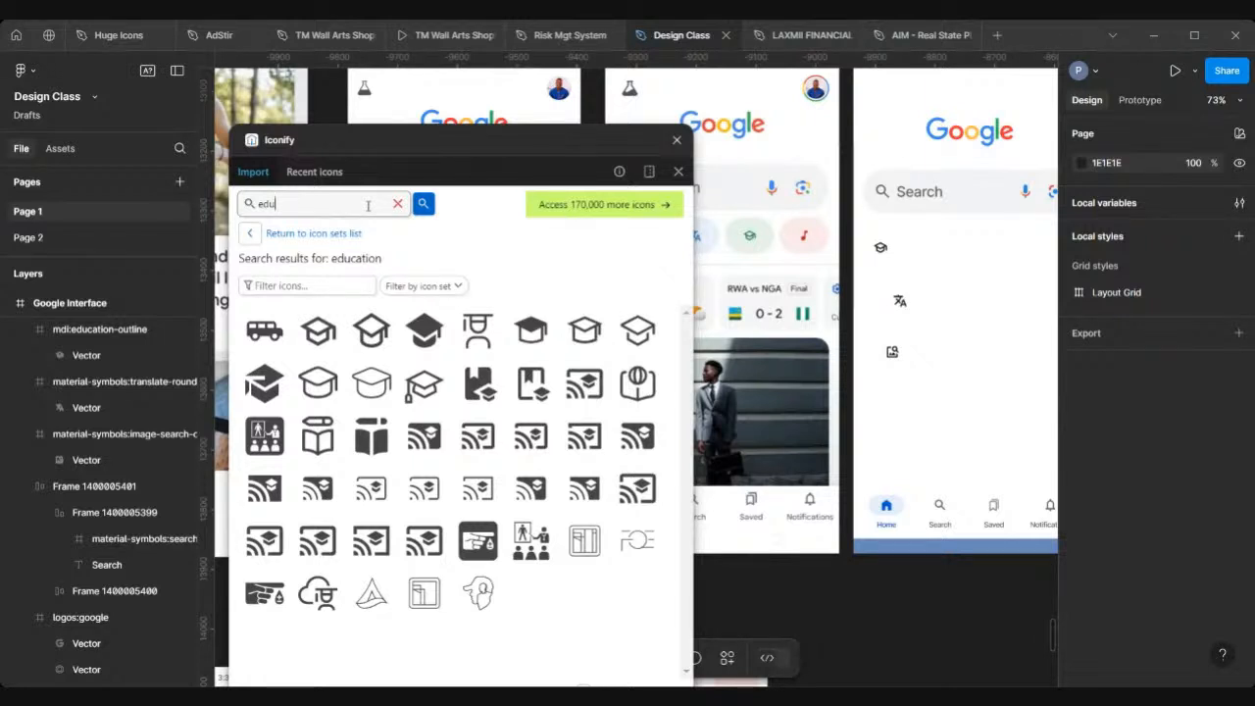
# Step: Search Iconify for "music" and drag the music note icon onto the canvas
pyautogui.press('BackSpace')
pyautogui.press('BackSpace')
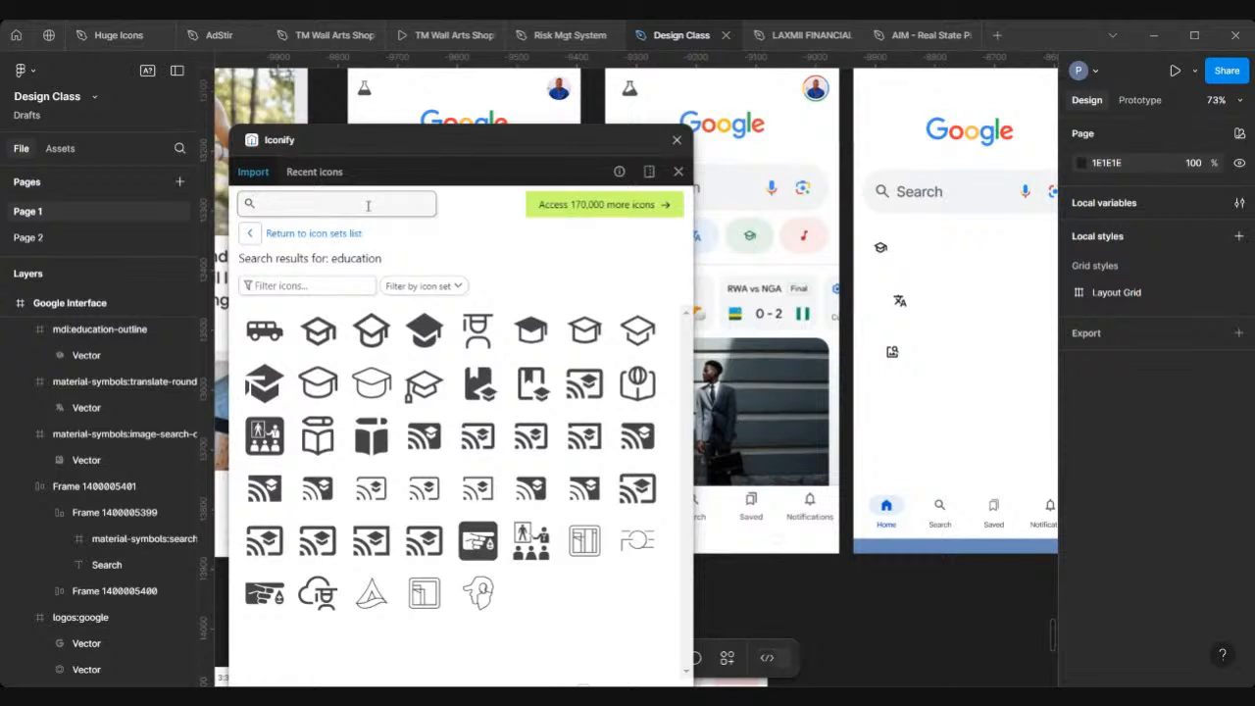
pyautogui.write('music')
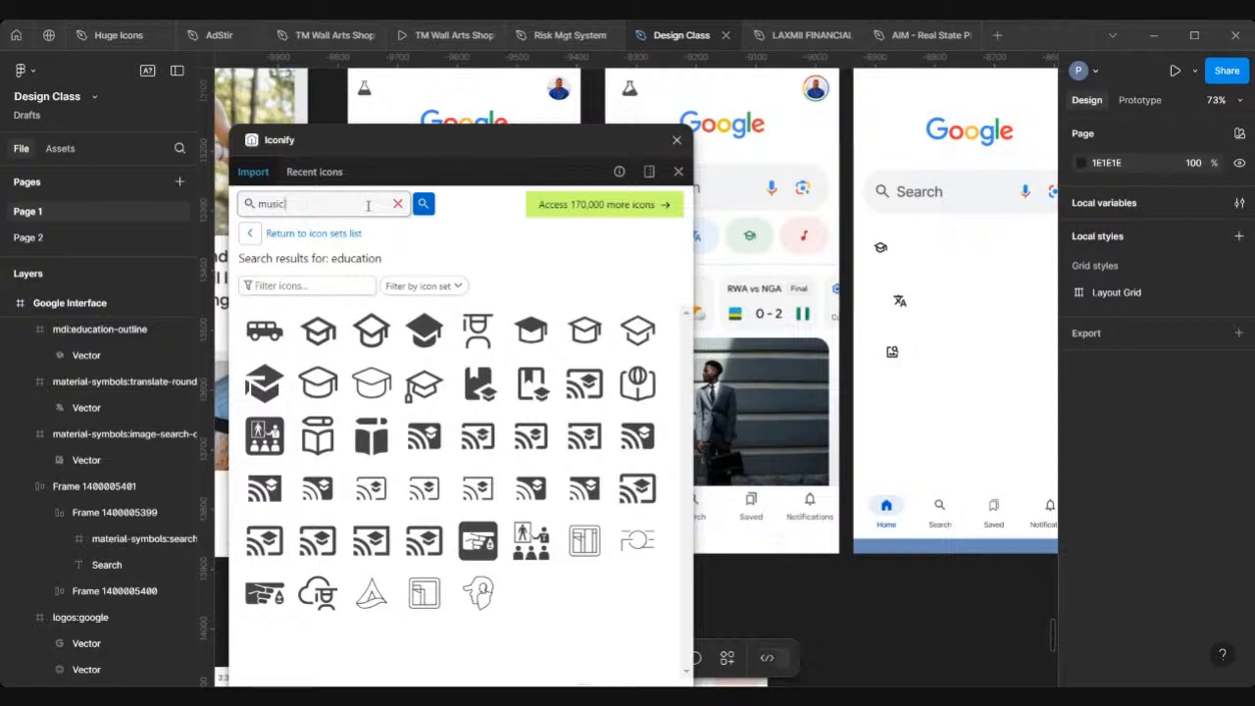
pyautogui.press('Return')
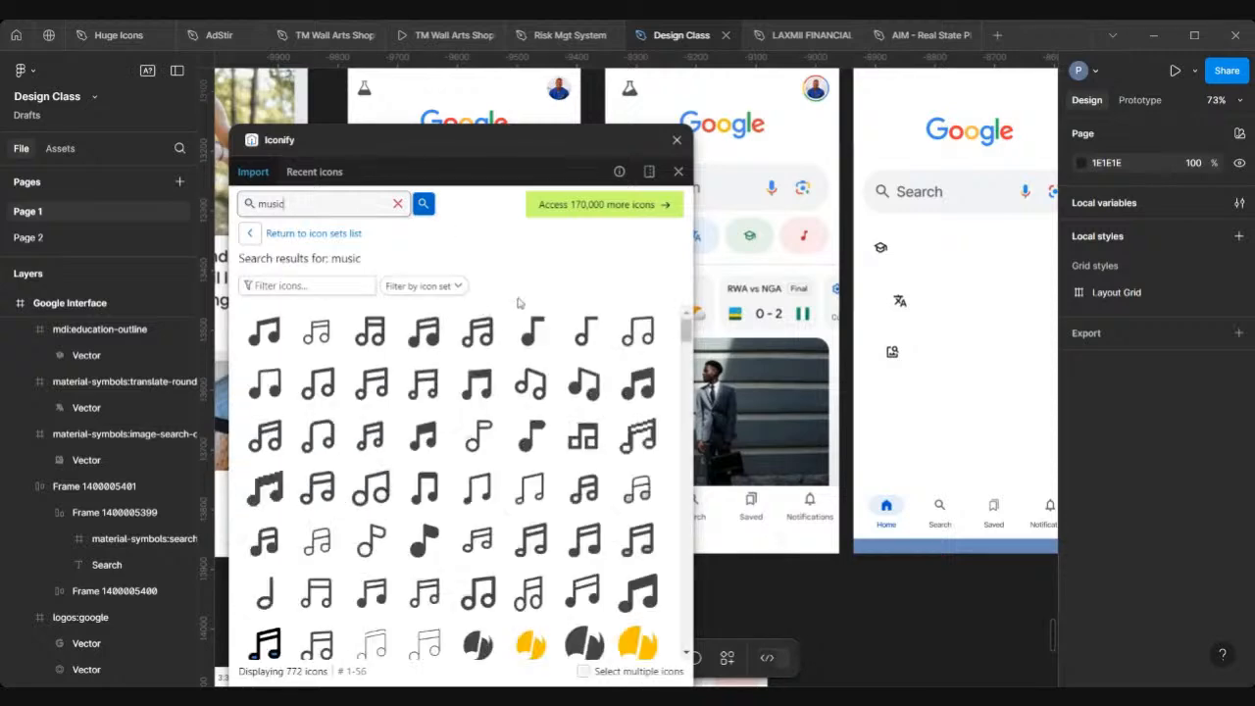
pyautogui.scroll(6, 796, 212)
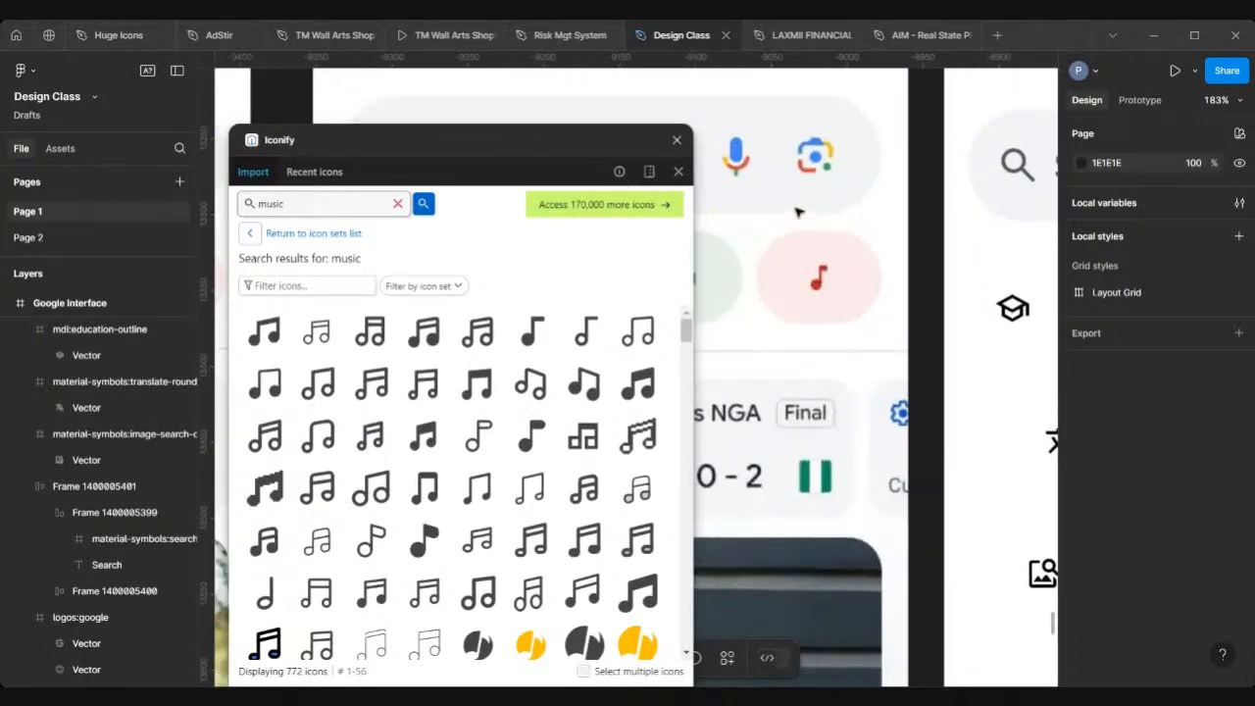
pyautogui.scroll(1, 797, 212)
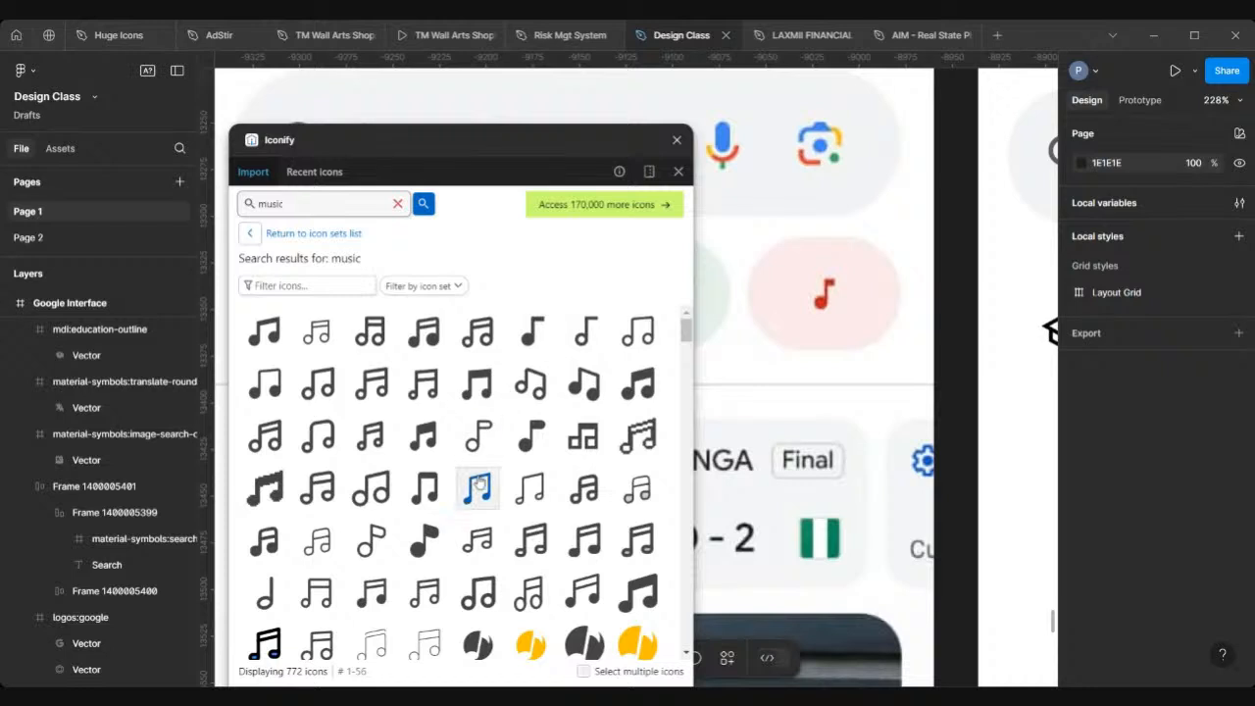
pyautogui.scroll(-1, 478, 485)
pyautogui.scroll(-10, 478, 480)
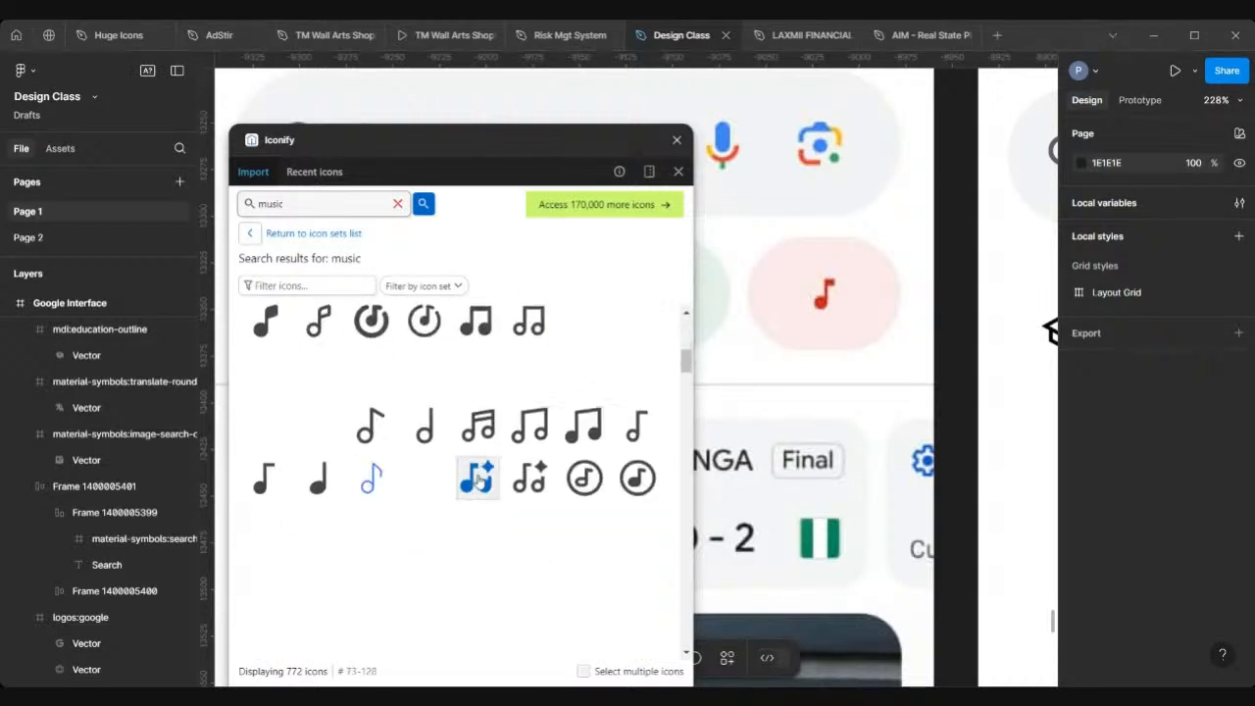
pyautogui.scroll(-8, 477, 478)
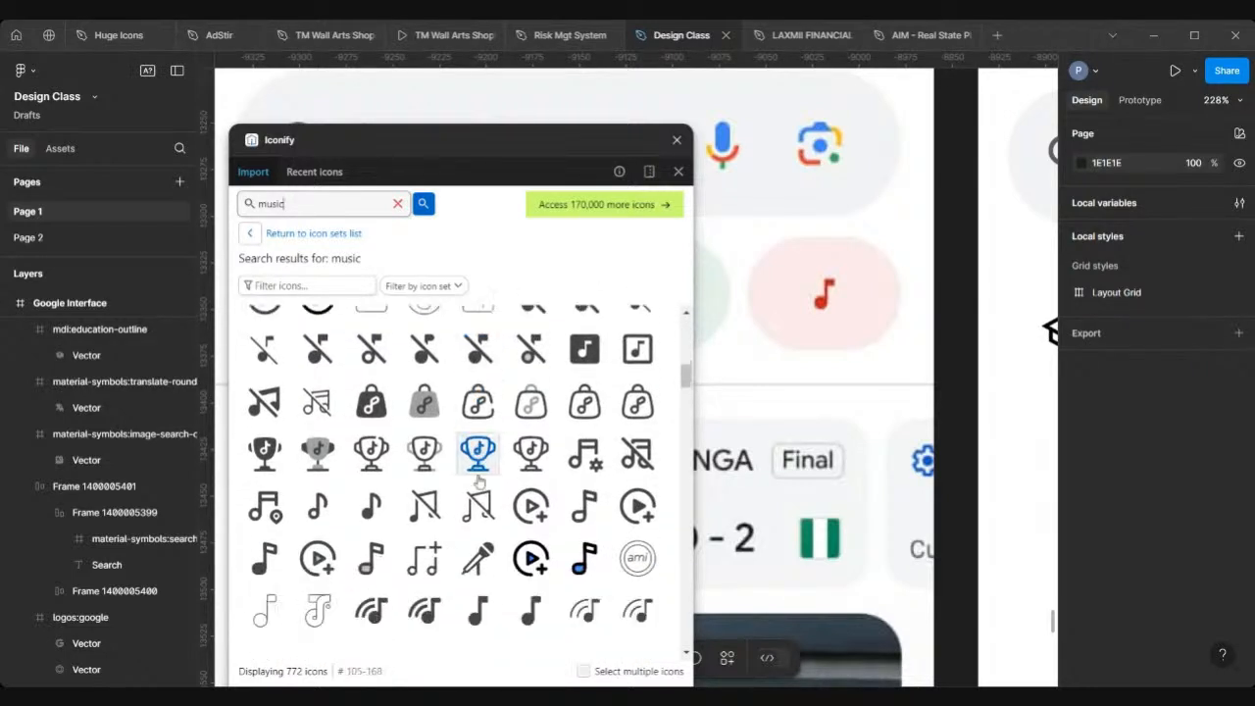
pyautogui.scroll(-3, 479, 476)
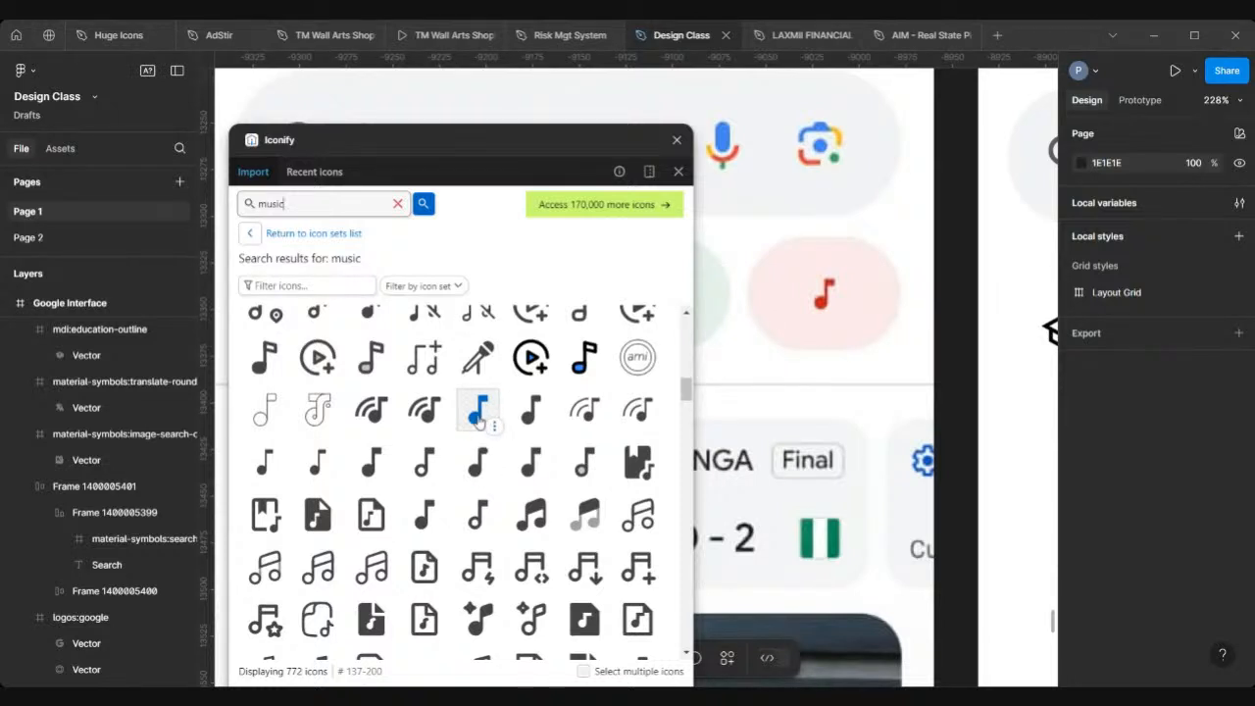
pyautogui.moveTo(478, 420); pyautogui.dragTo(976, 316)
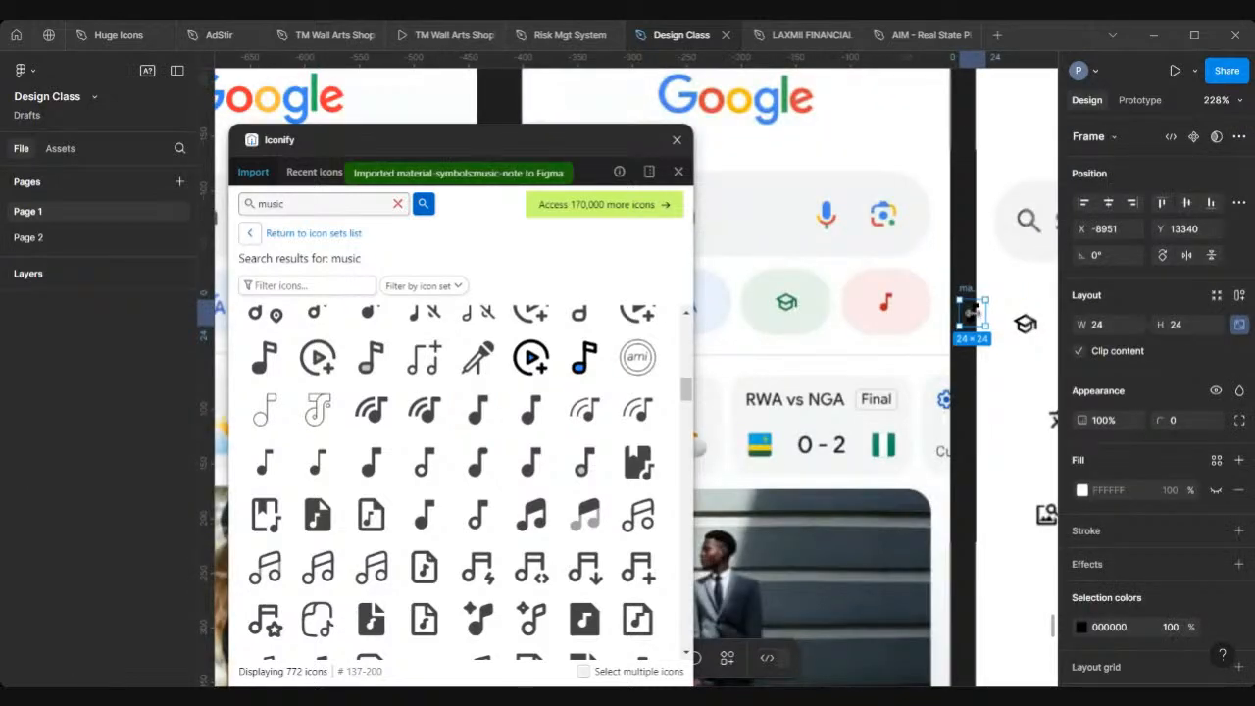
# Step: Move the music note icon into the Google Interface frame at X 90, Y 310, and close Iconify
pyautogui.hscroll(1, 976, 316)
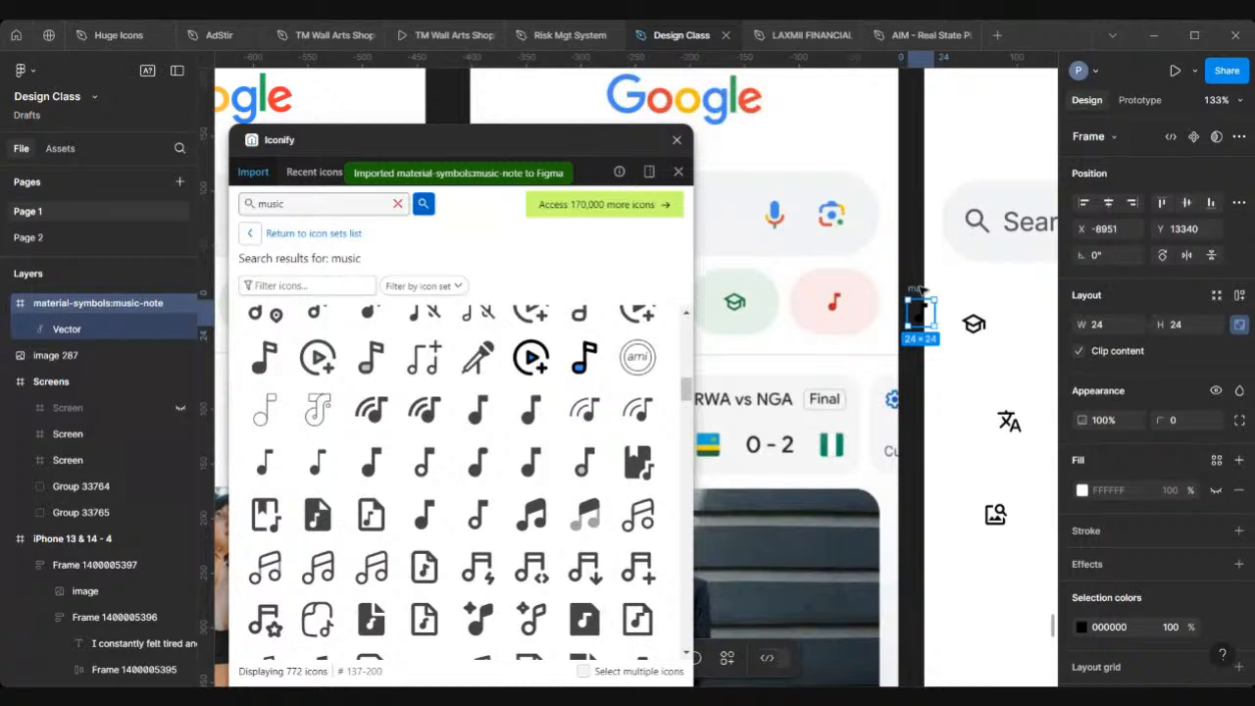
pyautogui.moveTo(921, 289); pyautogui.dragTo(1038, 289)
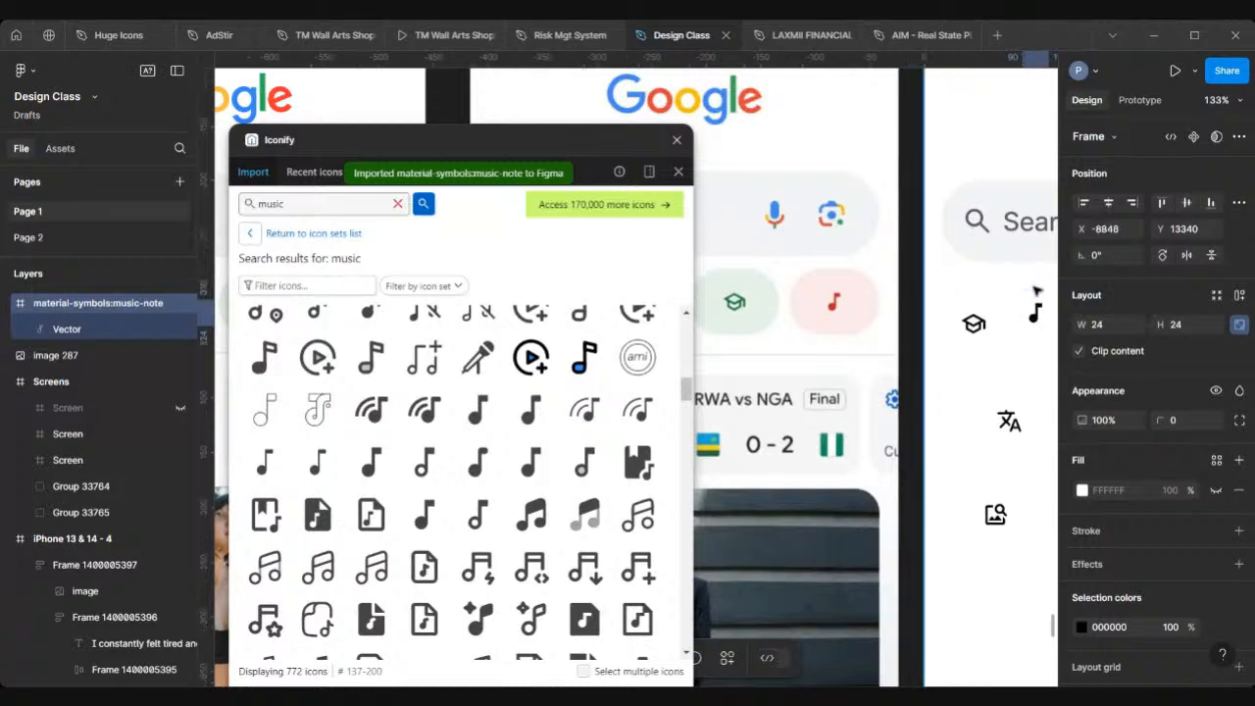
pyautogui.click(675, 142)
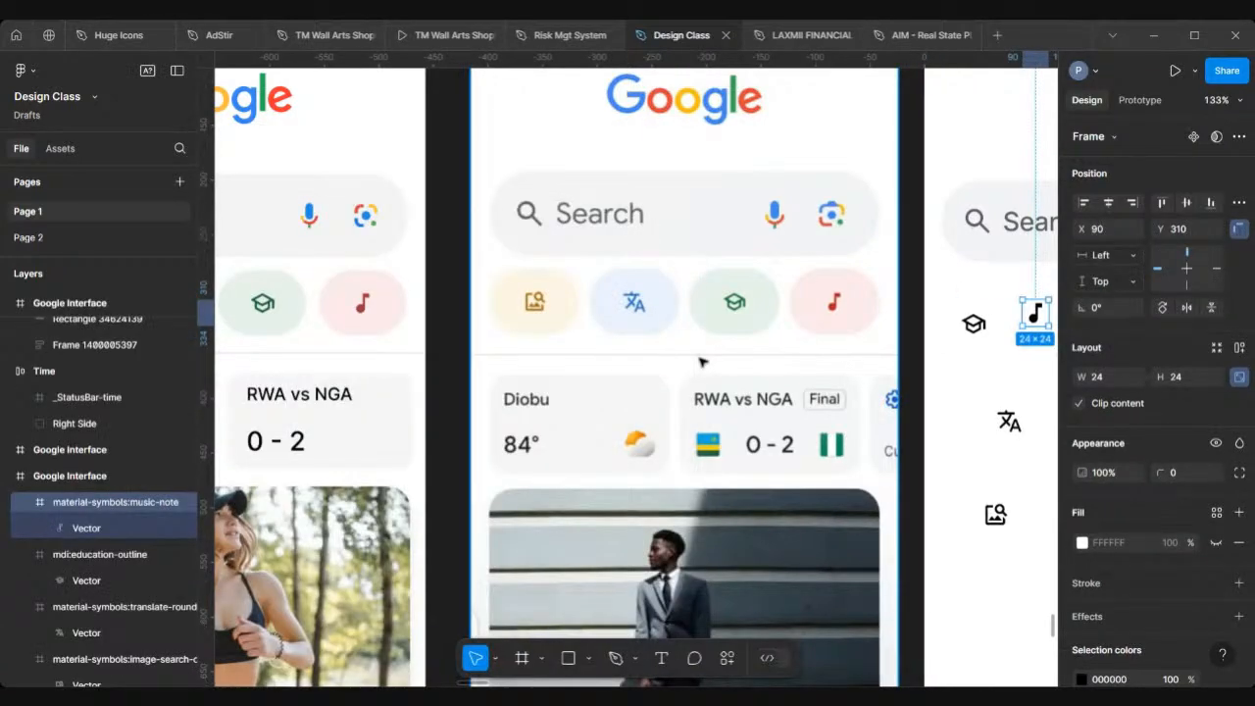
# Step: Draw a rectangle about 81 × 57 over the image-search chip of the reference screenshot
pyautogui.scroll(-2, 702, 363)
pyautogui.hscroll(4, 701, 363)
pyautogui.scroll(-5, 702, 362)
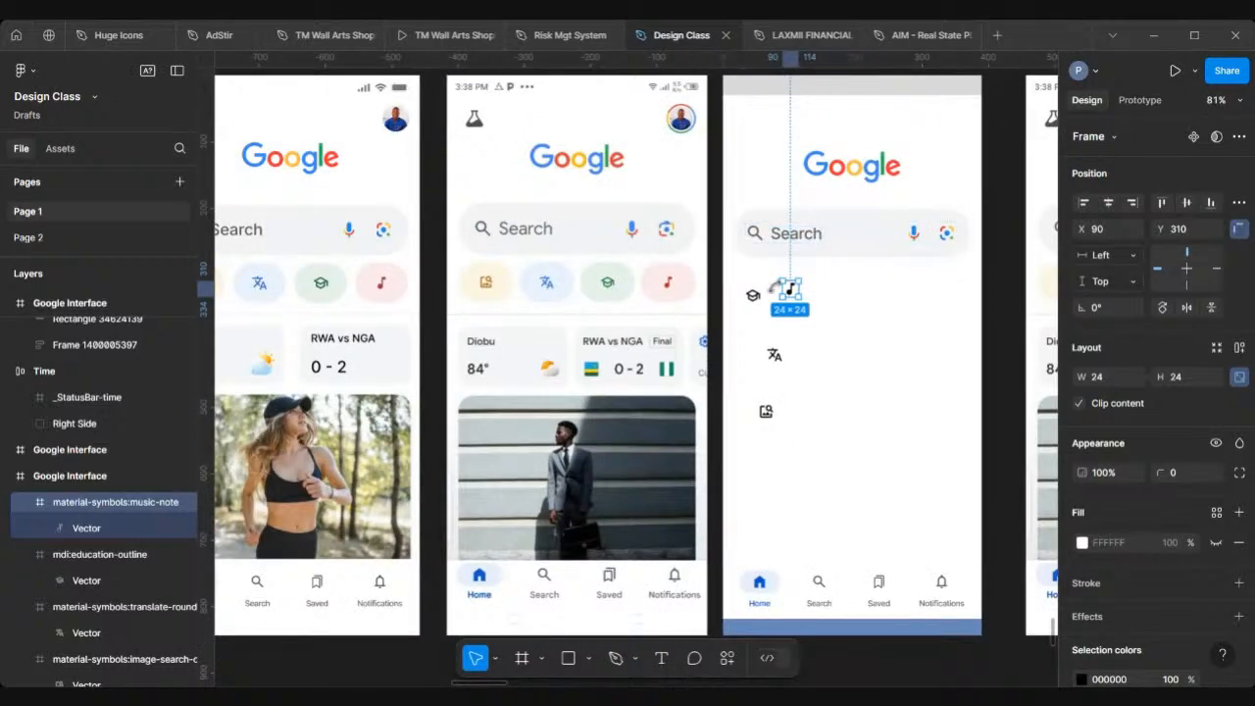
pyautogui.scroll(-3, 779, 287)
pyautogui.hscroll(4, 780, 287)
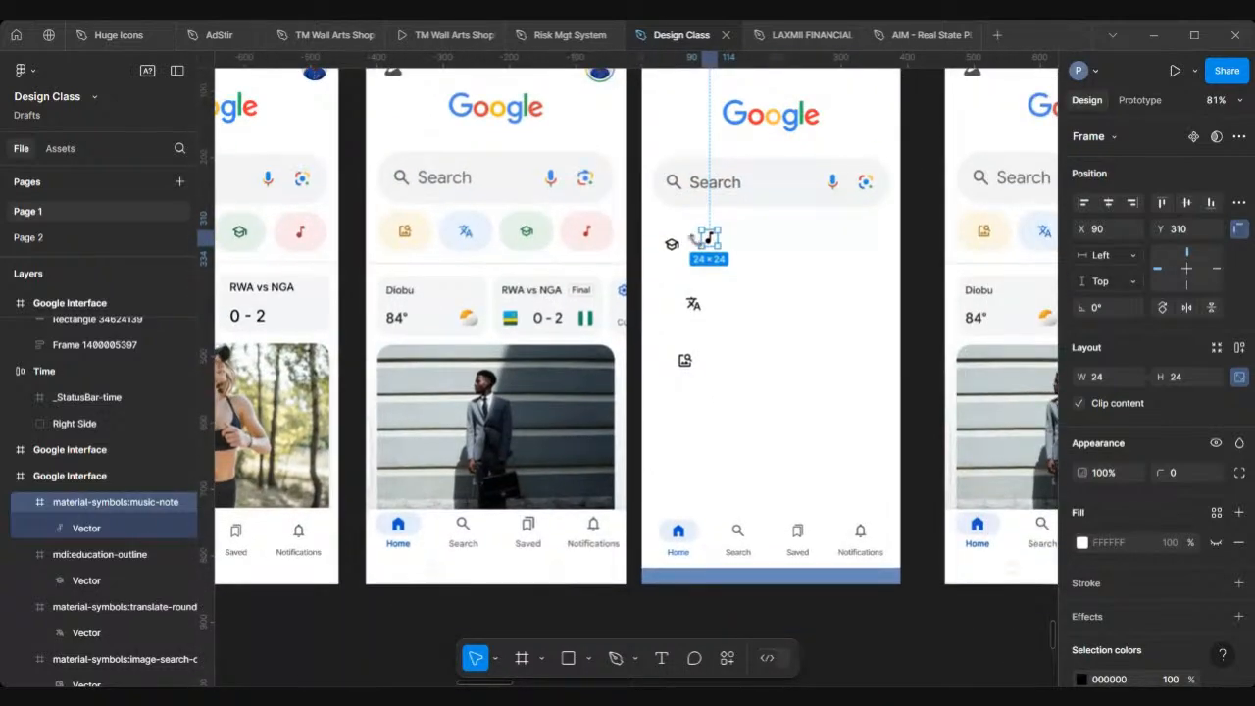
pyautogui.scroll(2, 699, 239)
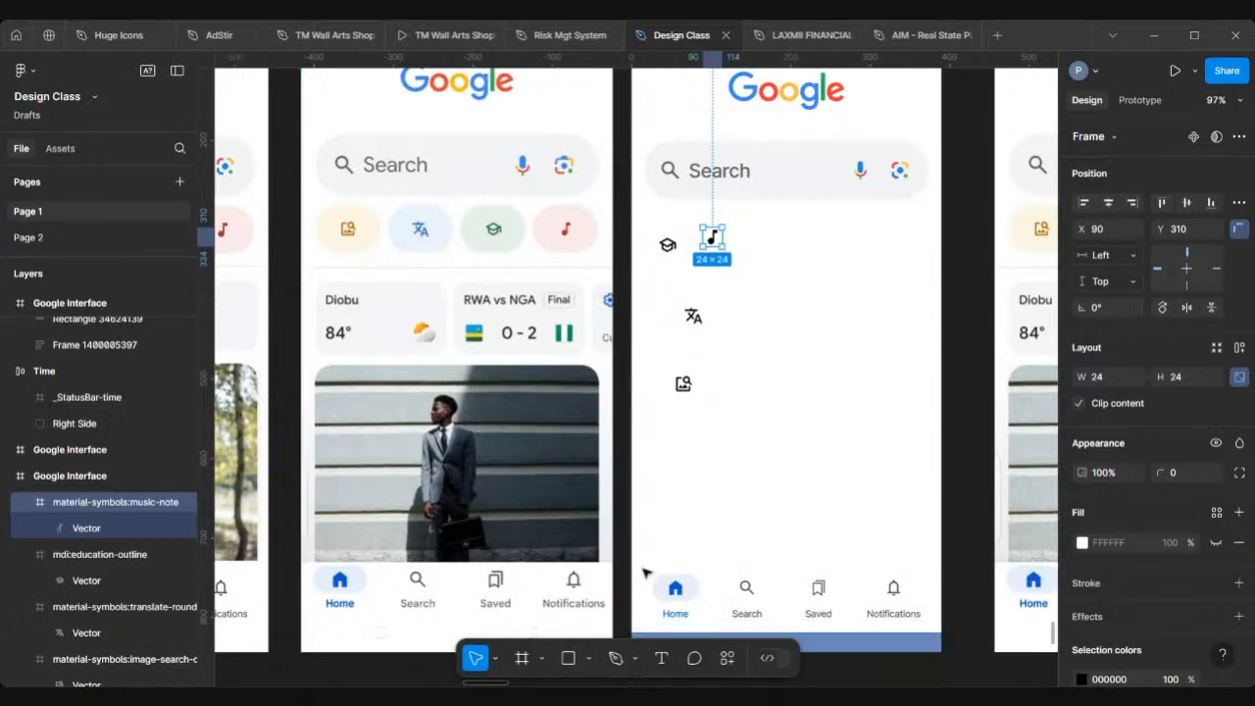
pyautogui.press('Escape')
pyautogui.click(576, 661)
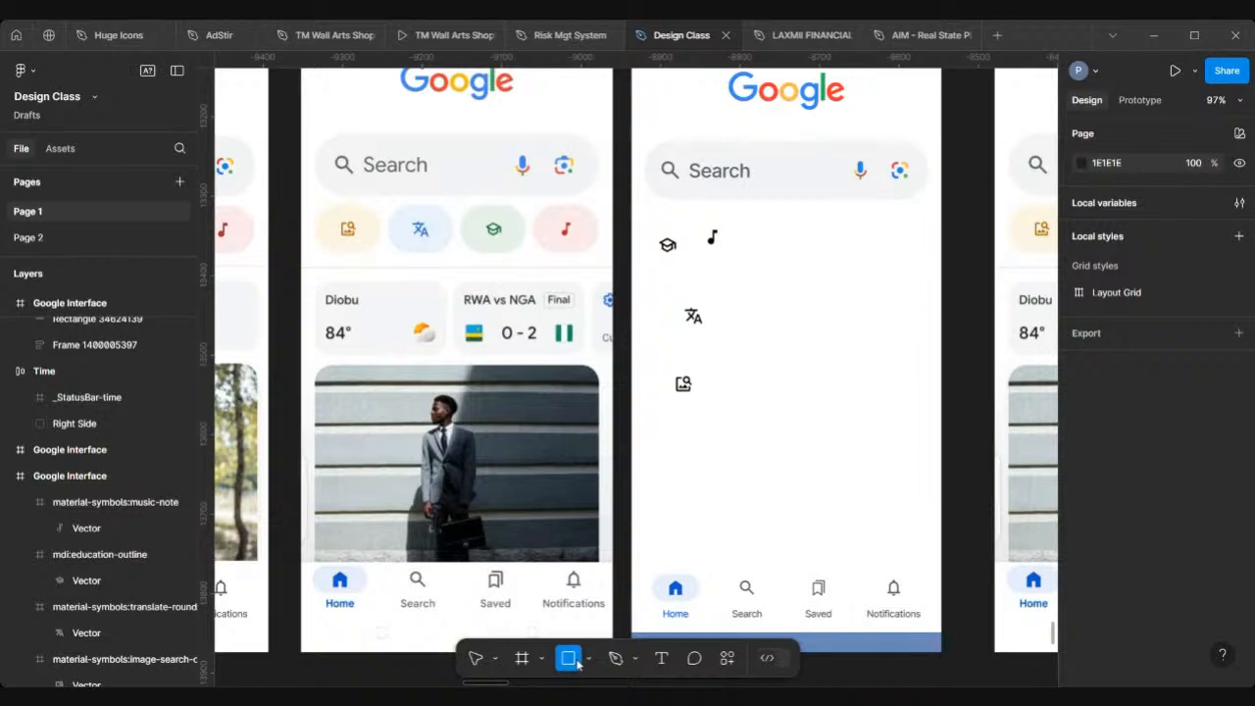
pyautogui.click(588, 659)
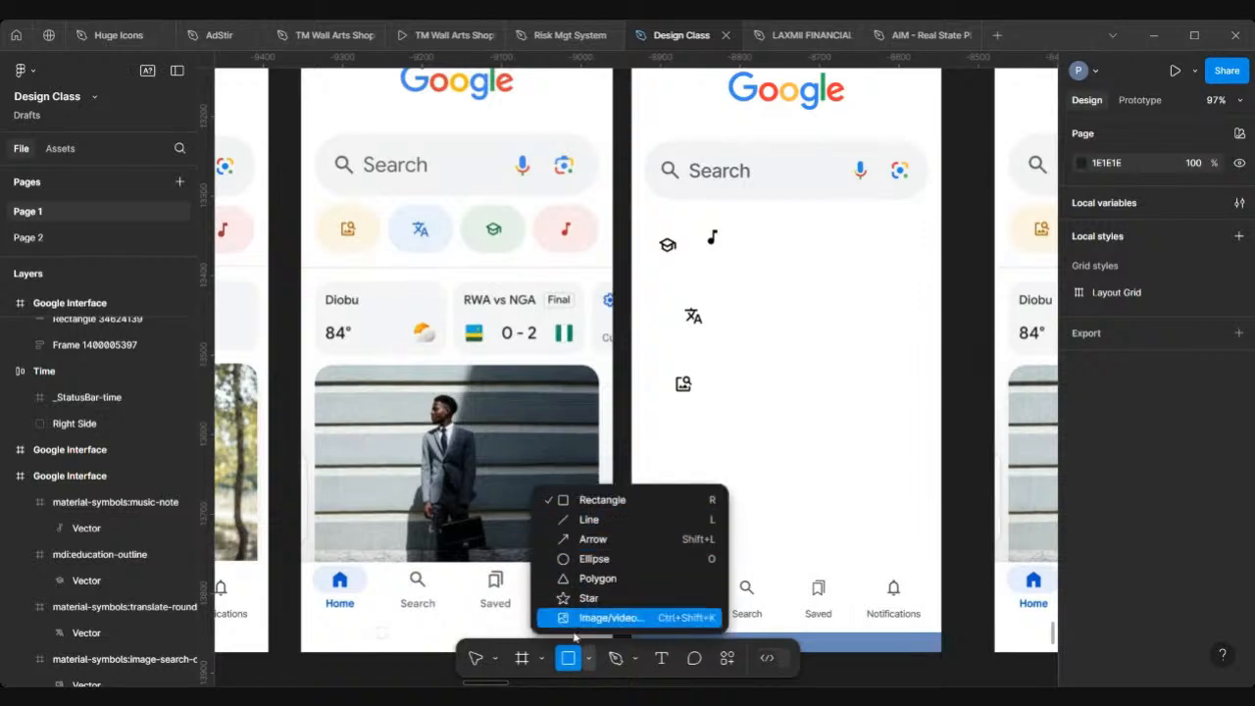
pyautogui.click(591, 499)
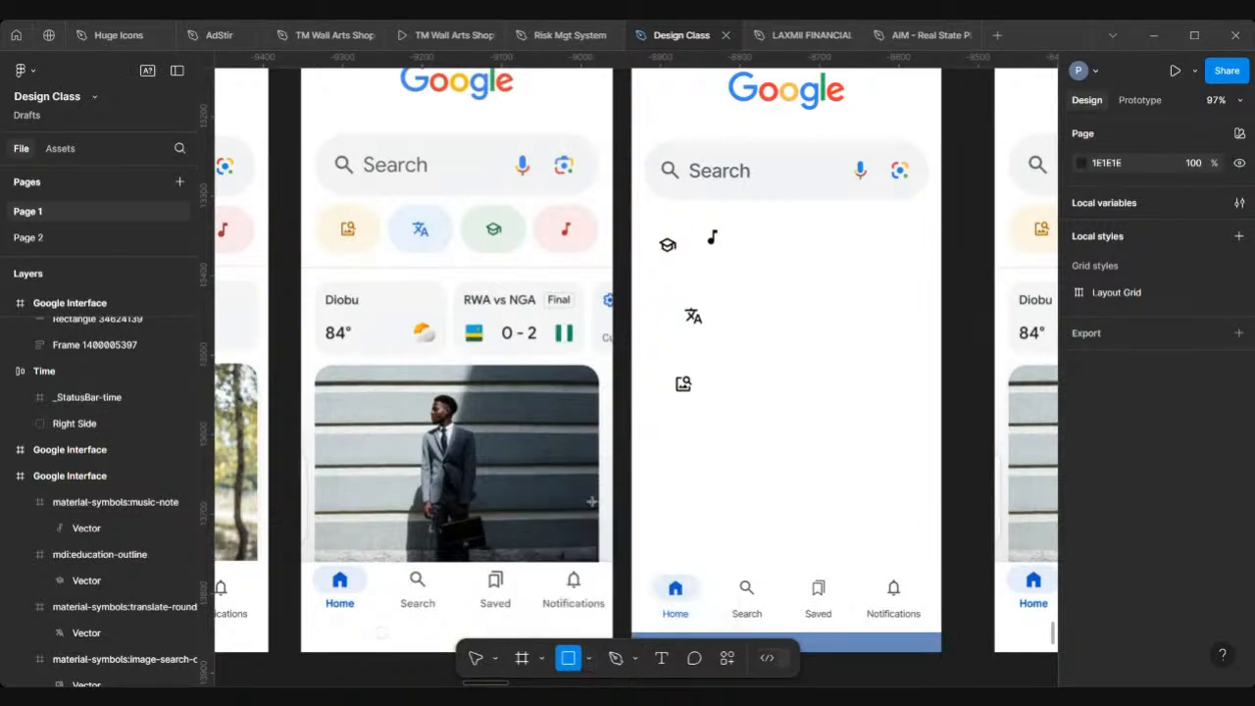
pyautogui.scroll(6, 417, 291)
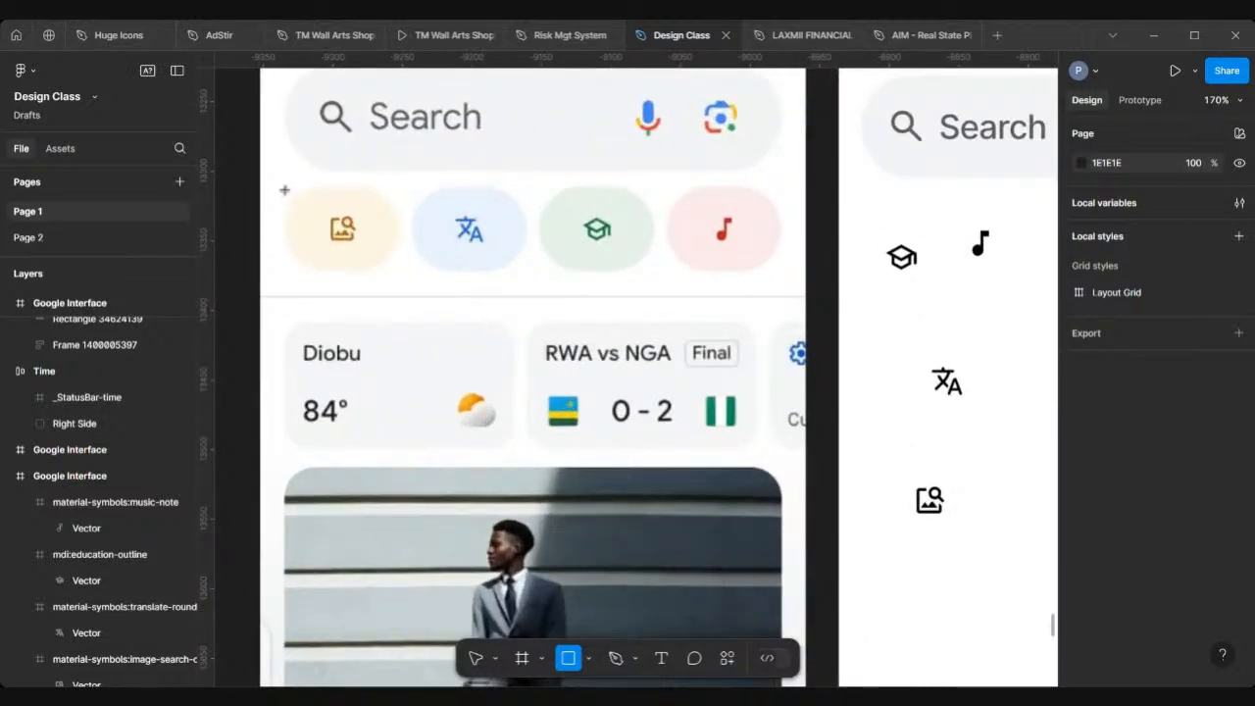
pyautogui.moveTo(283, 189); pyautogui.dragTo(397, 269)
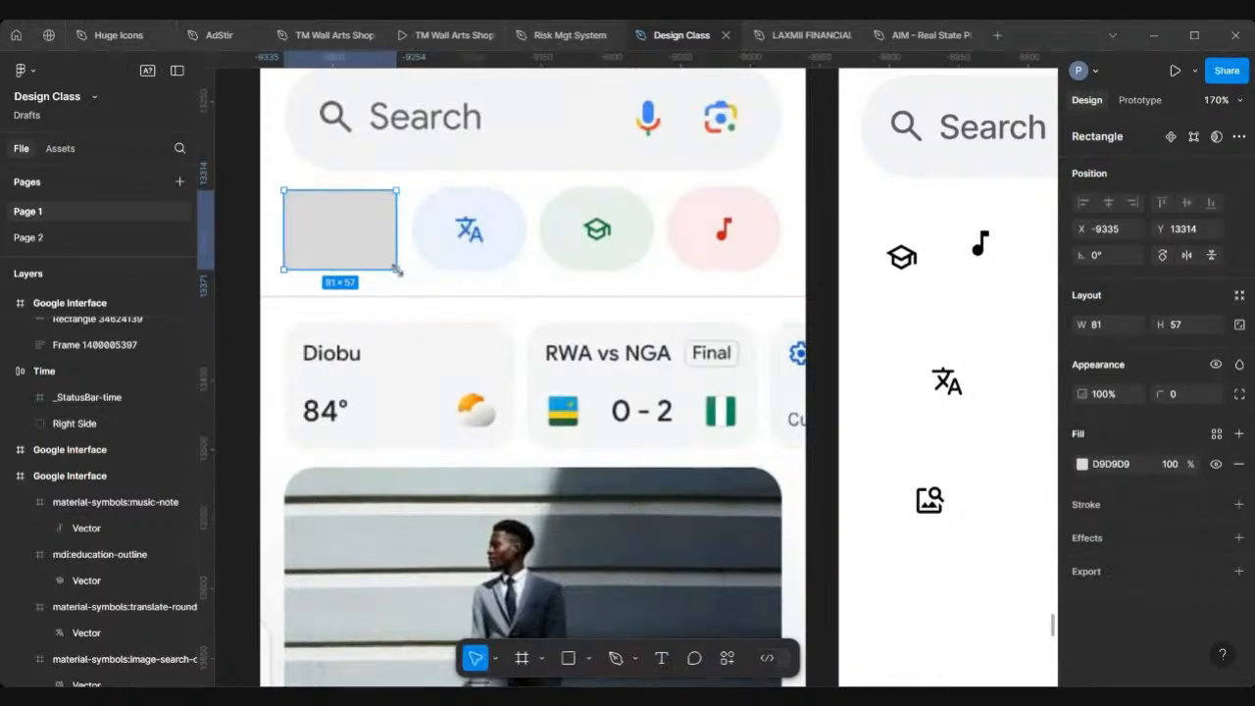
# Step: Set the rectangle's size to 80 × 60
pyautogui.scroll(-5, 397, 269)
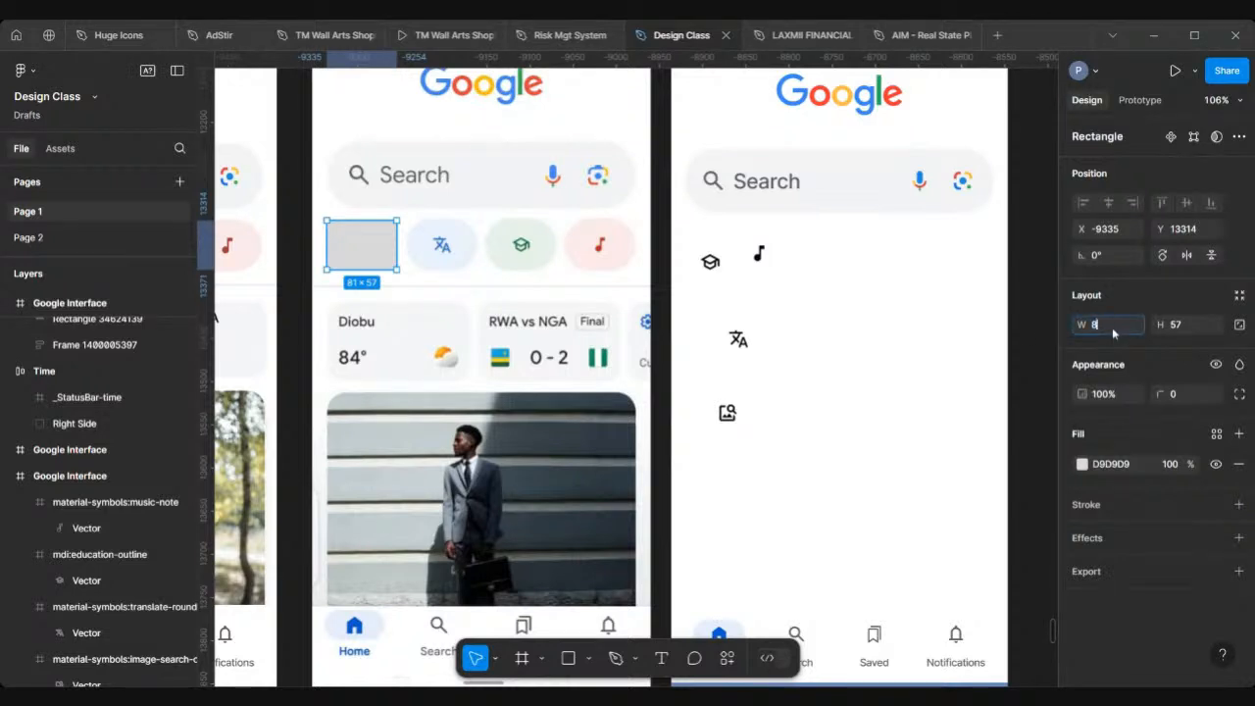
pyautogui.press('Return')
pyautogui.click(1185, 331)
pyautogui.write('60')
pyautogui.press('Return')
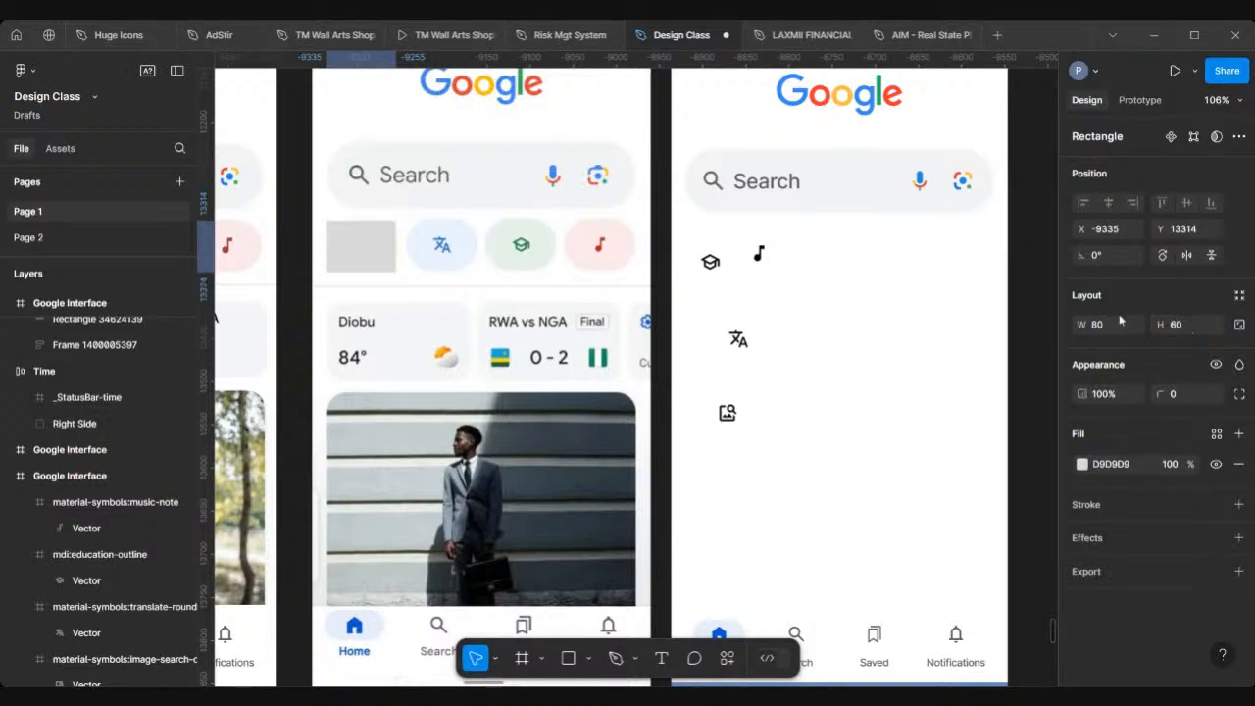
# Step: Move the rectangle into the Google Interface frame at X 160, Y 308, beside the music icon
pyautogui.moveTo(366, 257); pyautogui.dragTo(851, 273)
pyautogui.scroll(5, 815, 266)
pyautogui.hscroll(5, 851, 273)
pyautogui.scroll(-1, 850, 274)
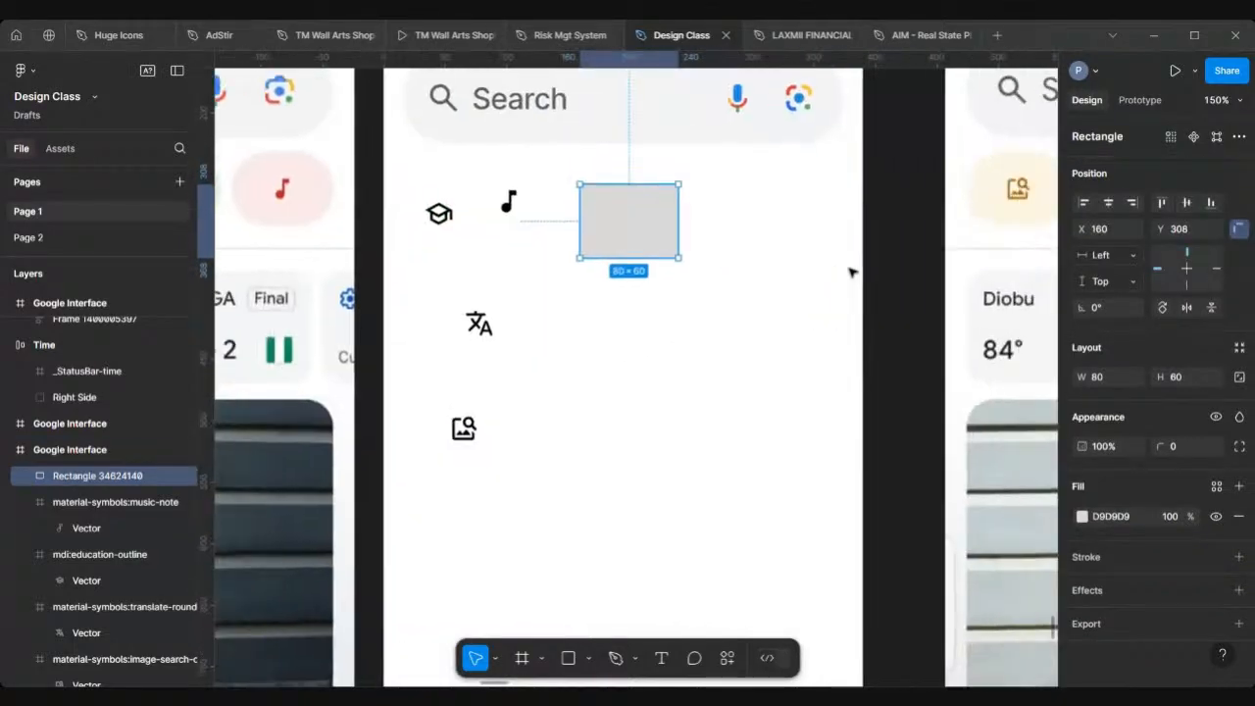
pyautogui.scroll(-5, 851, 273)
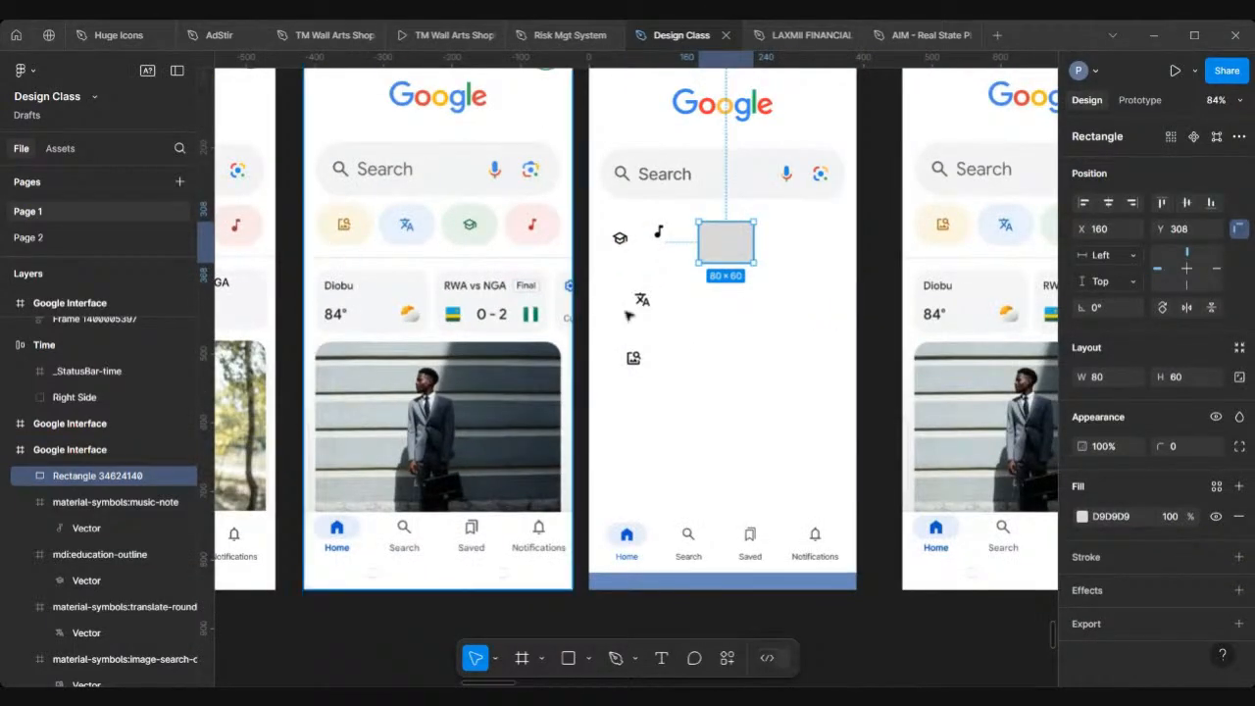
pyautogui.scroll(2, 697, 365)
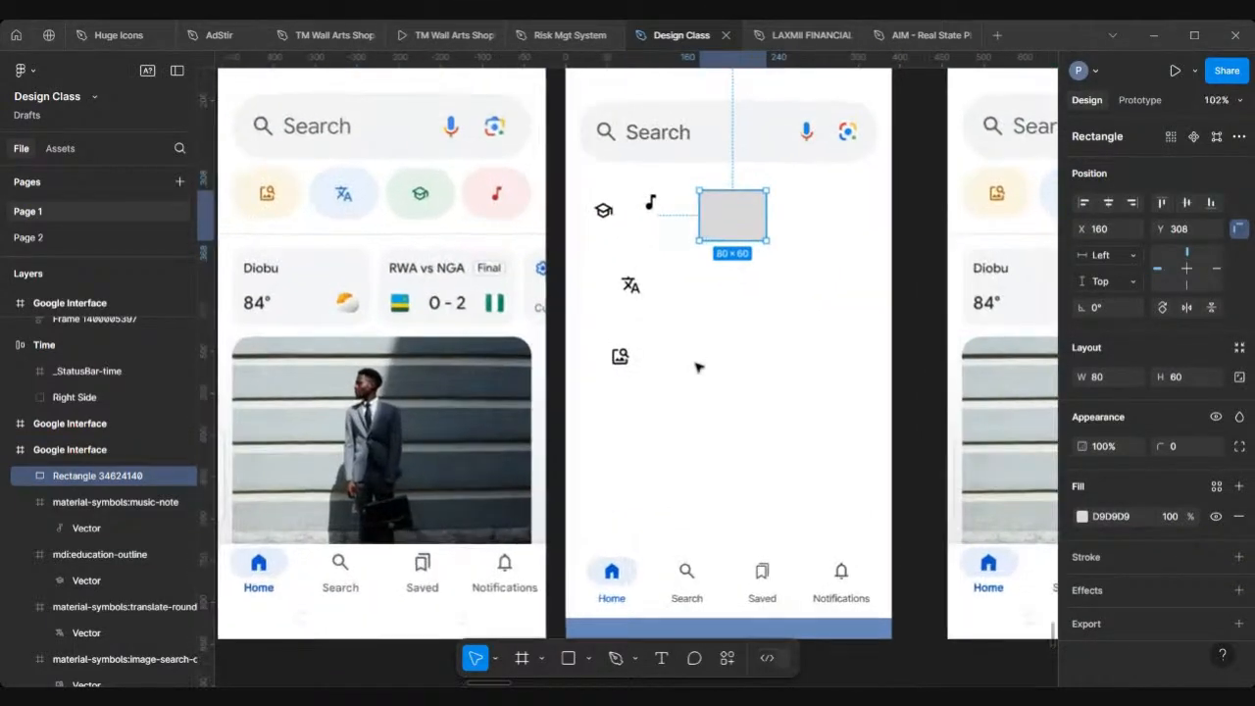
# Step: Move the image-search icon onto the middle of the grey rectangle, at X 188, Y 326
pyautogui.click(620, 359)
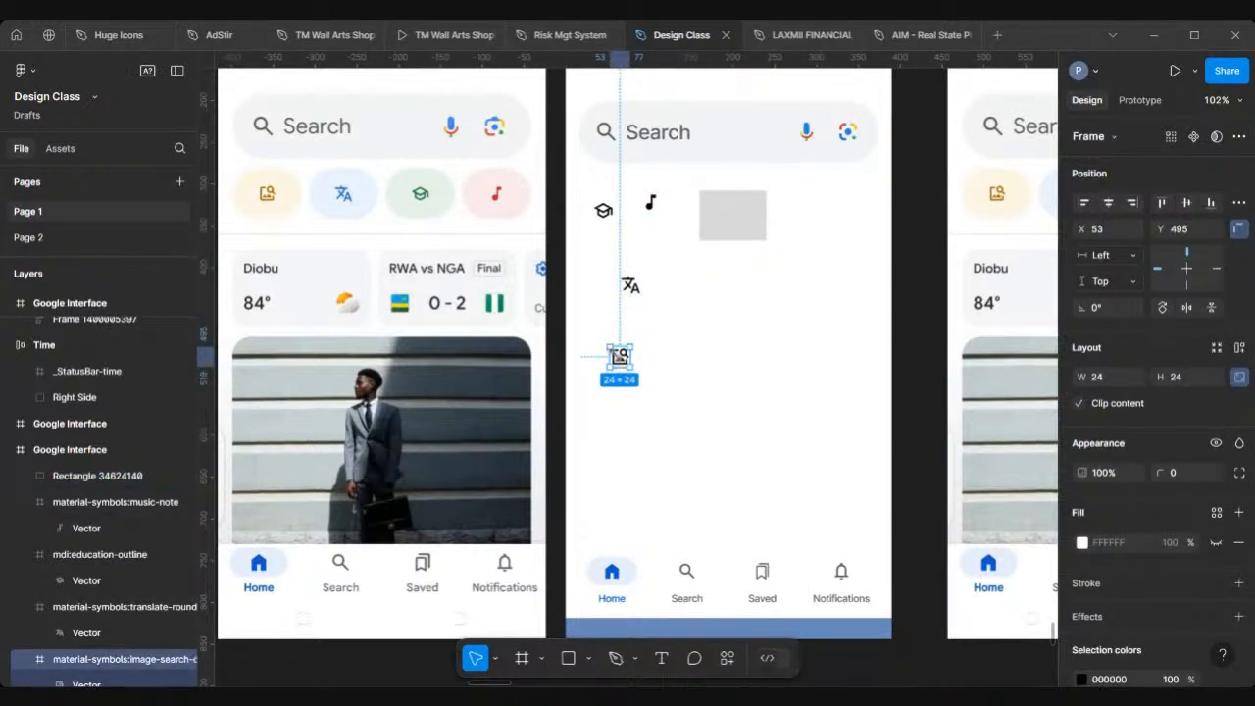
pyautogui.moveTo(624, 361); pyautogui.dragTo(738, 223)
pyautogui.scroll(5, 738, 223)
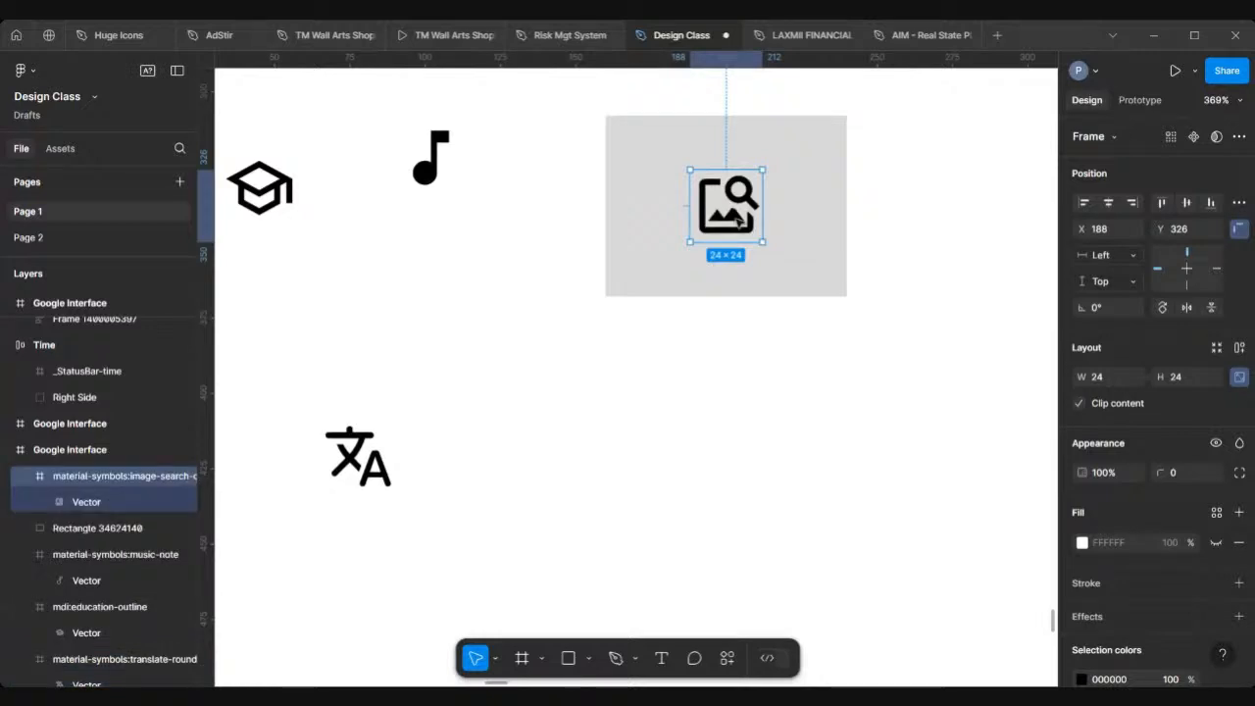
# Step: Create a text layer containing "[ ]" below the grey rectangle
pyautogui.click(638, 480)
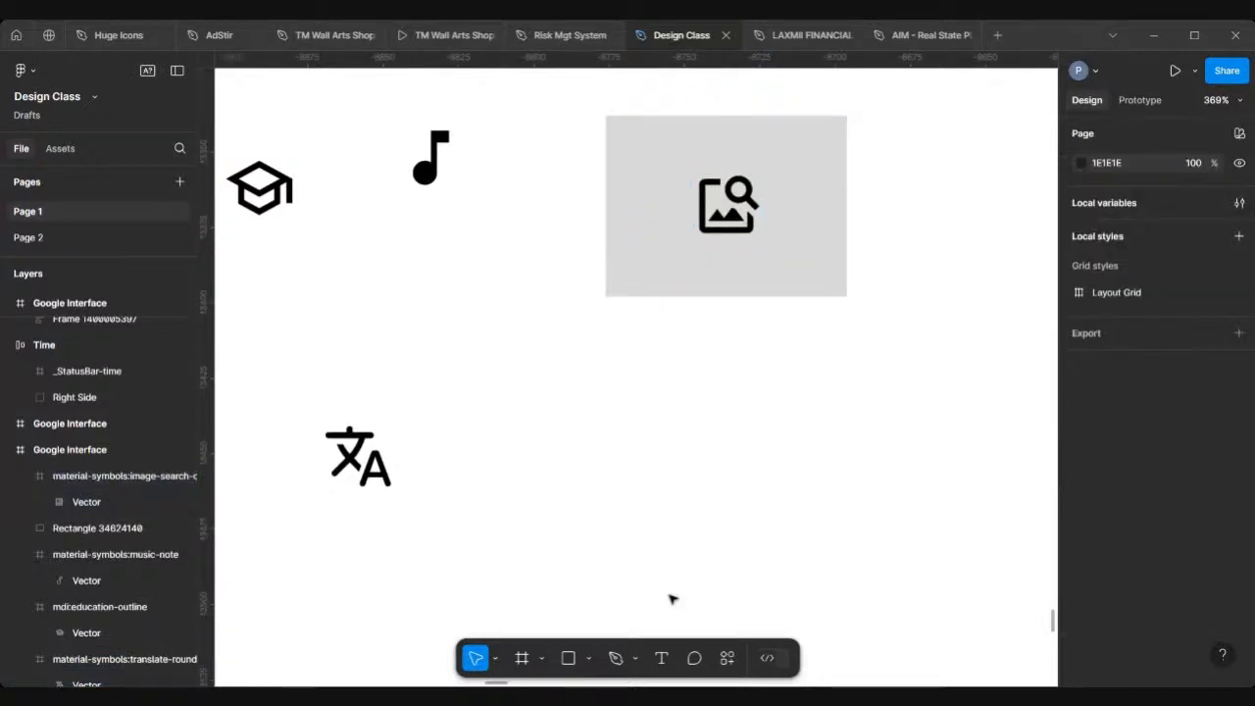
pyautogui.click(659, 657)
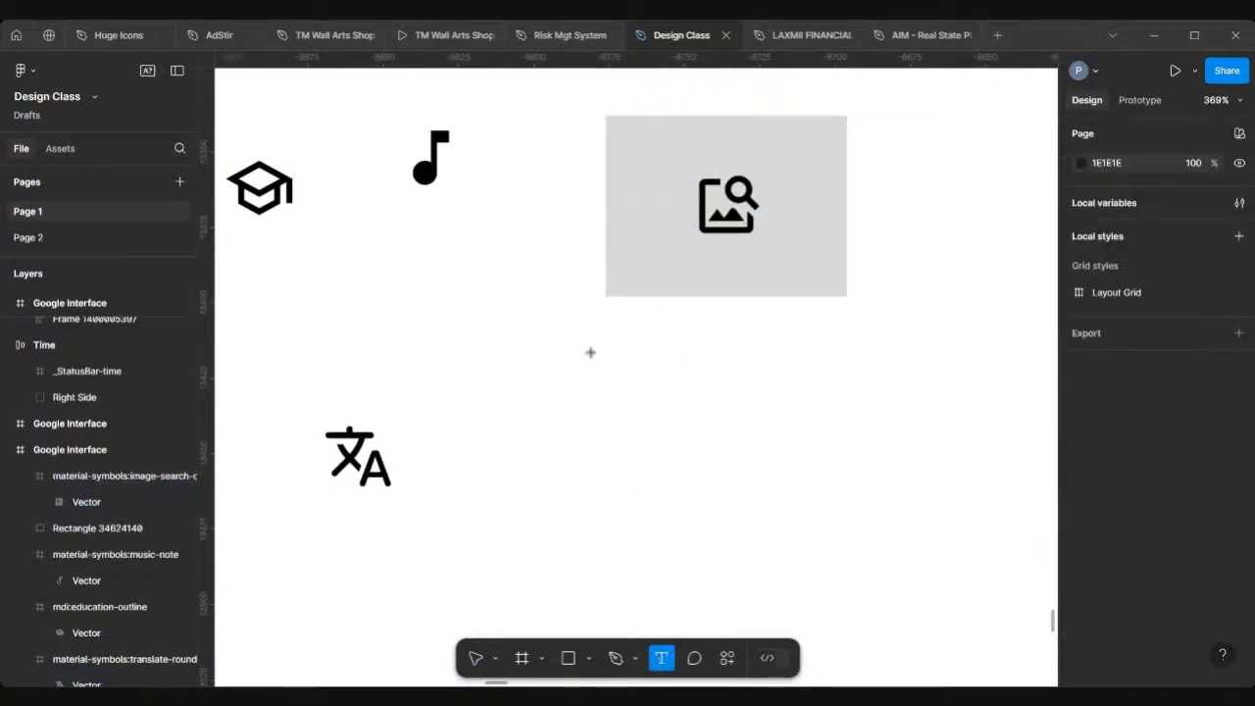
pyautogui.click(607, 398)
pyautogui.write('[')
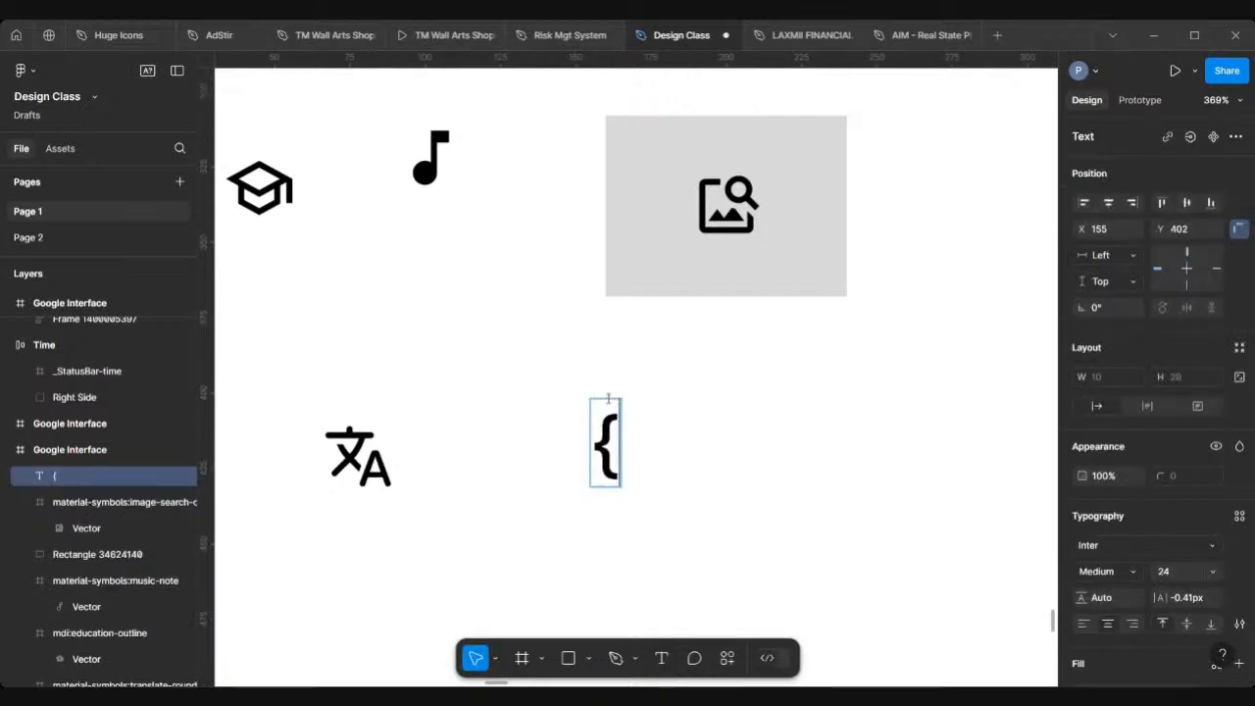
pyautogui.press('Escape')
pyautogui.write(']')
pyautogui.press('Left')
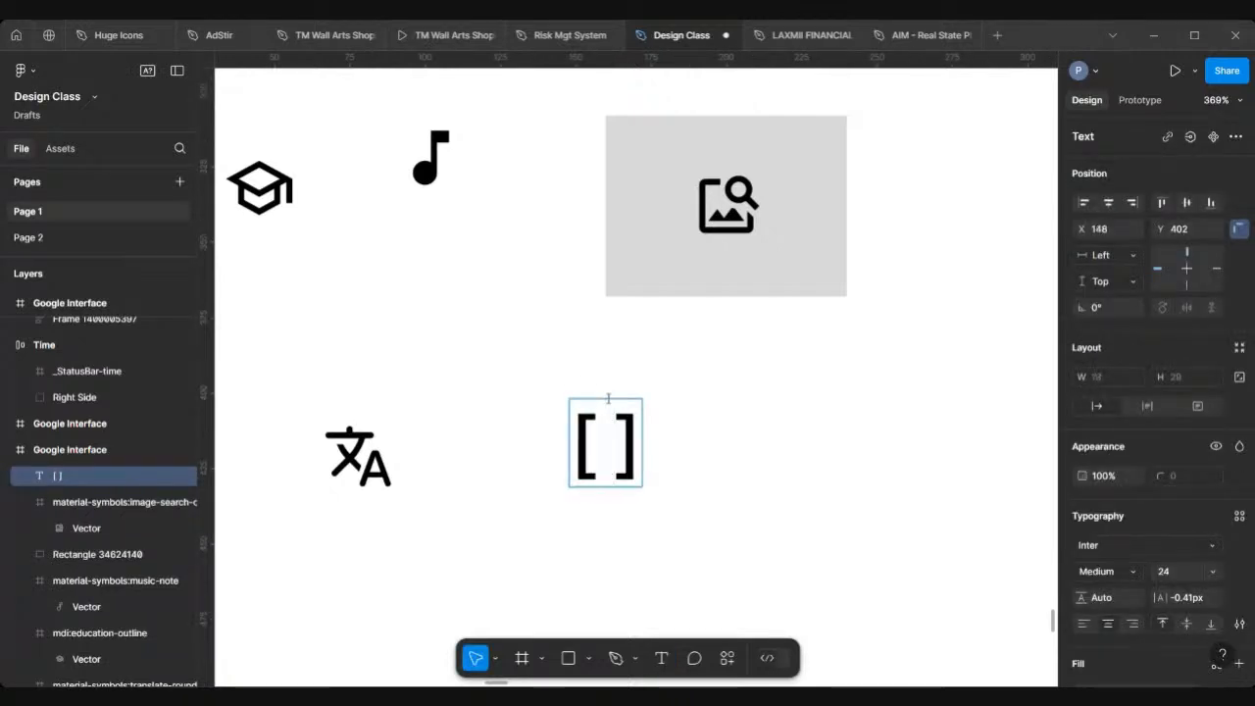
pyautogui.moveTo(632, 438); pyautogui.dragTo(657, 440)
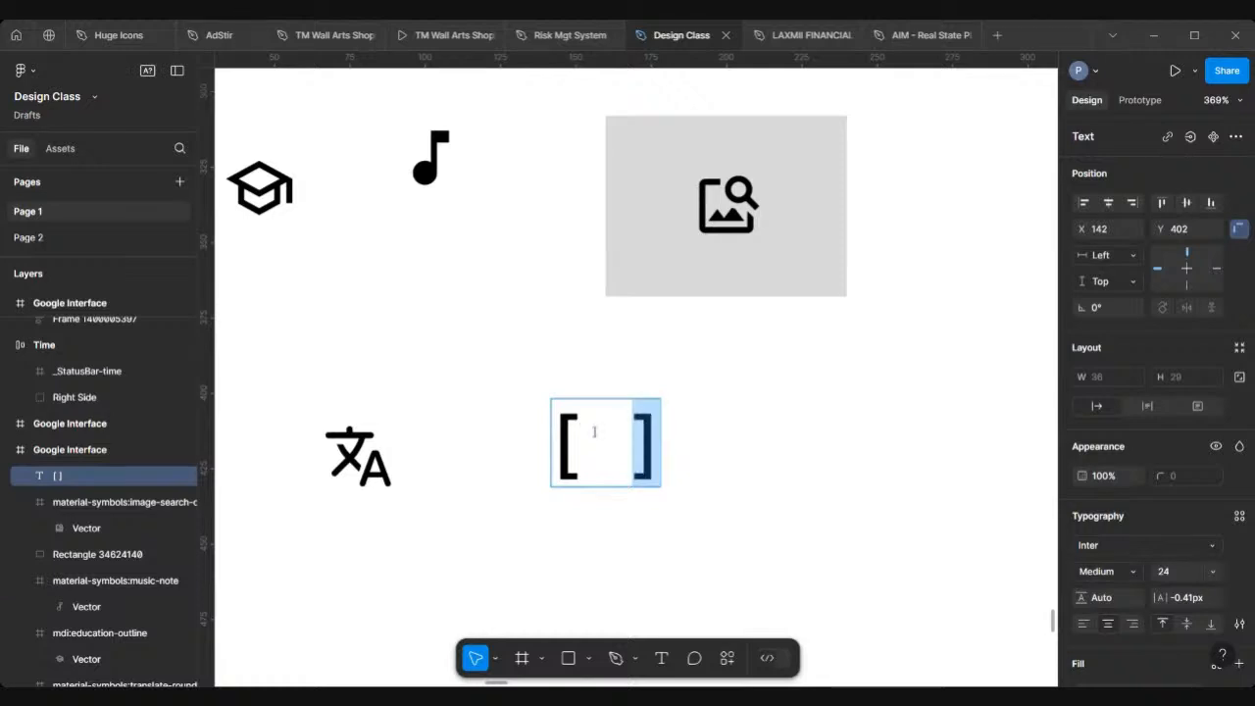
pyautogui.moveTo(577, 432); pyautogui.dragTo(540, 433)
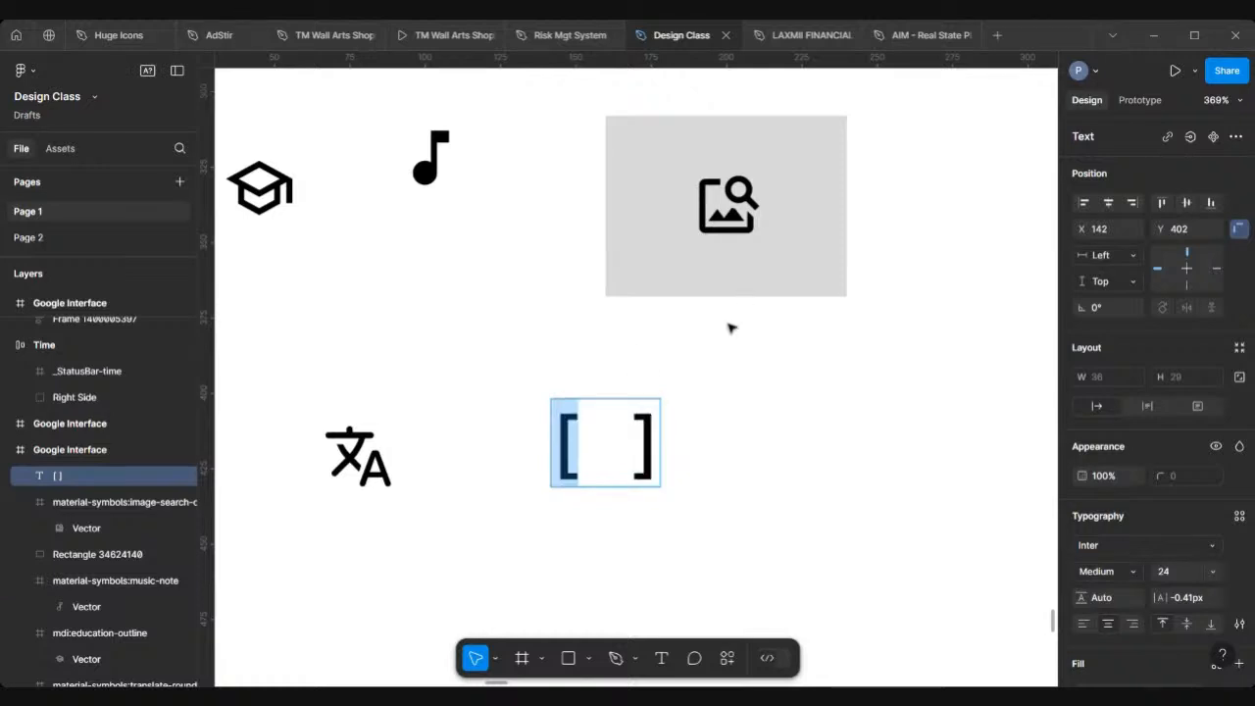
pyautogui.press('Escape')
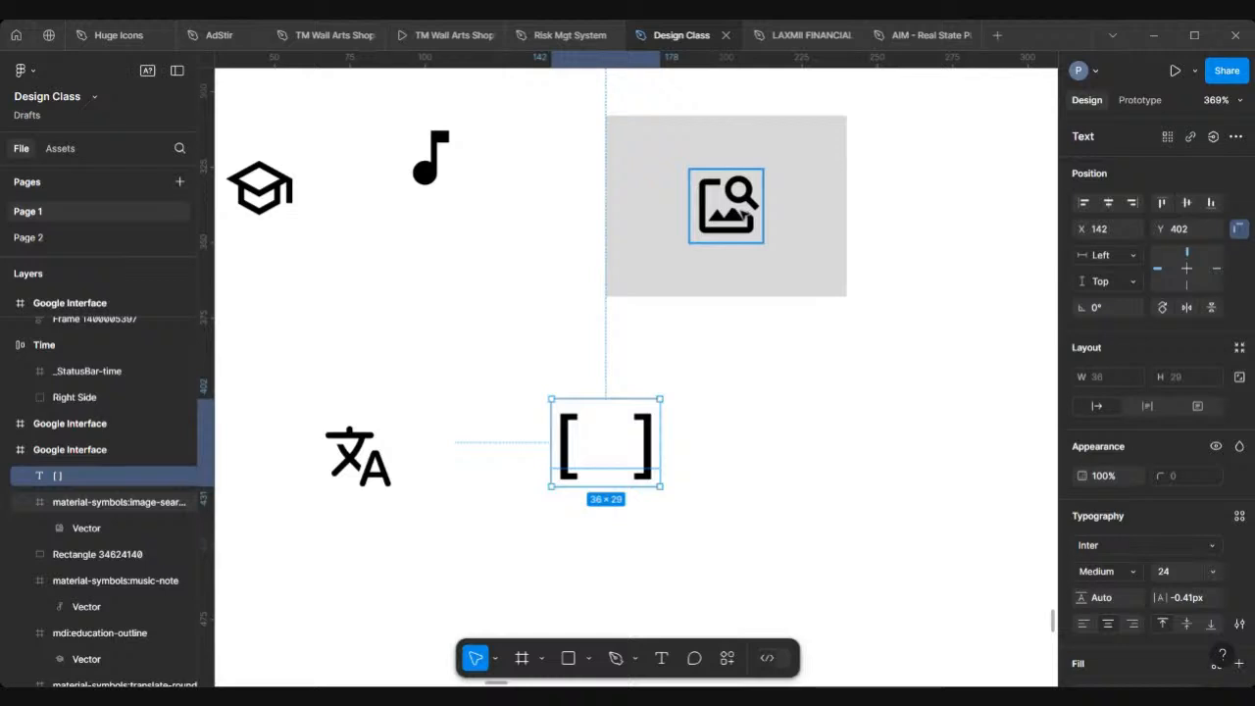
# Step: Send the image-search icon back one layer and bring it forward again
pyautogui.click(742, 212)
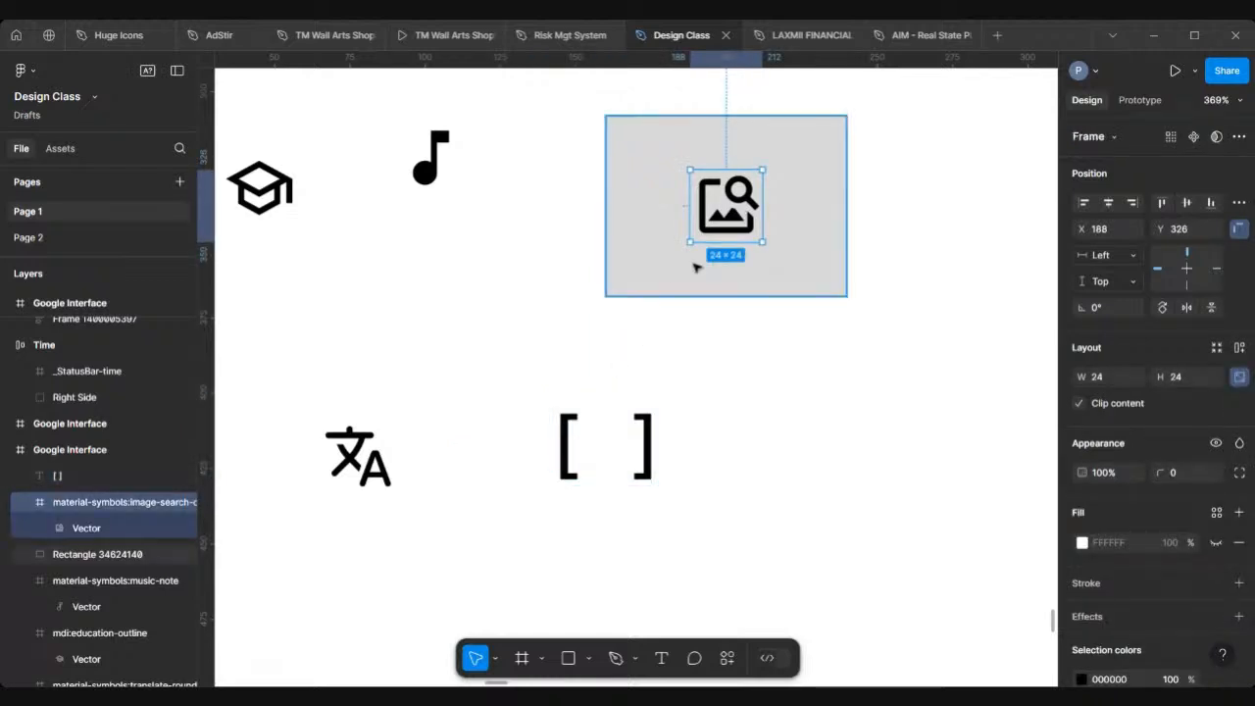
pyautogui.press('[')
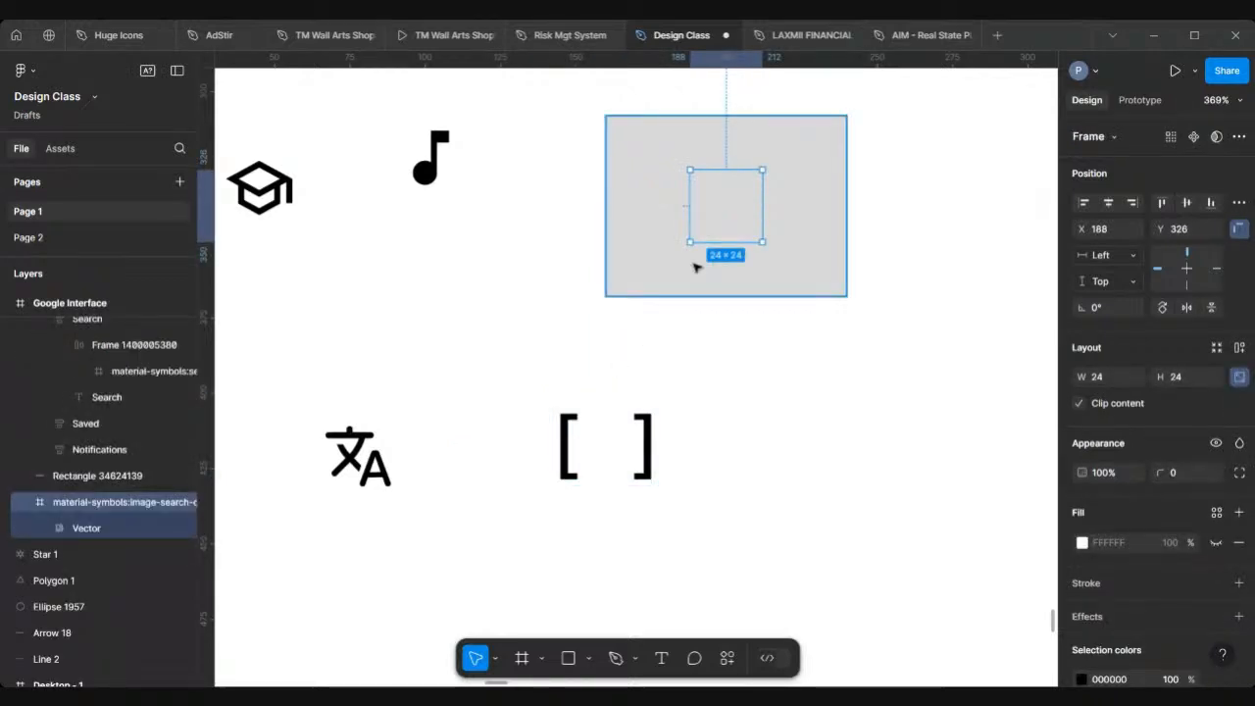
pyautogui.press(']')
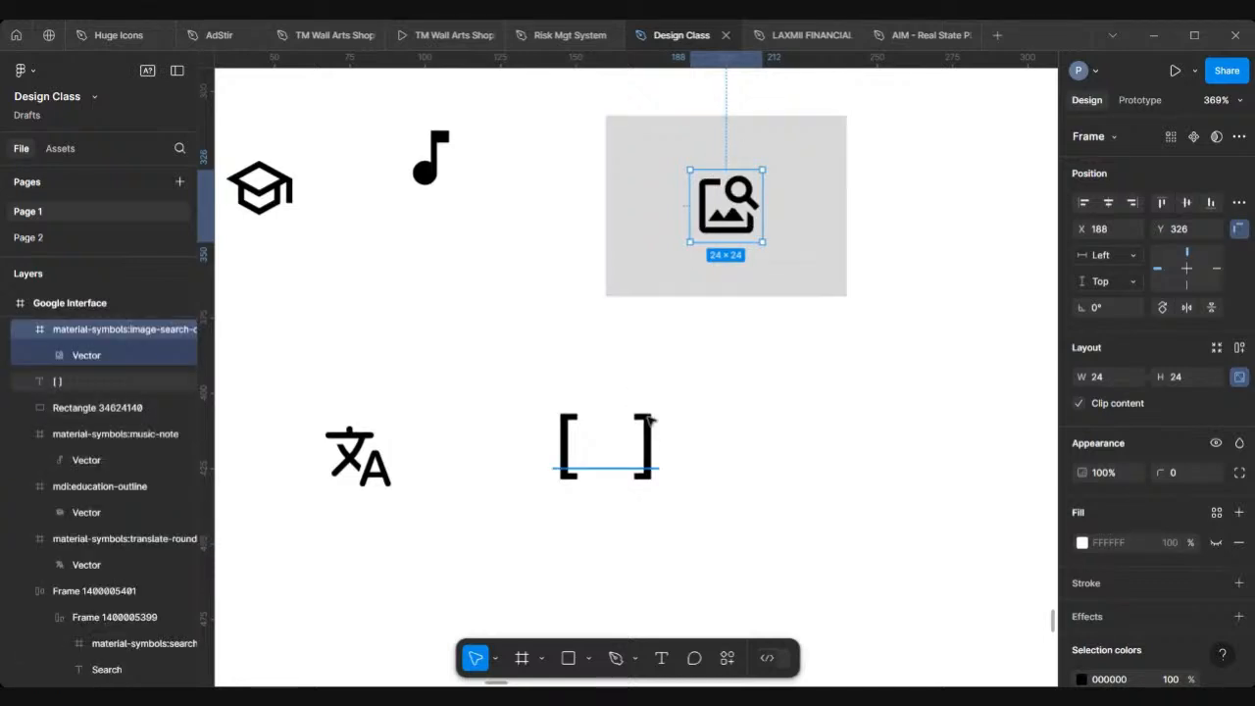
# Step: Delete the "[ ]" text layer
pyautogui.click(649, 420)
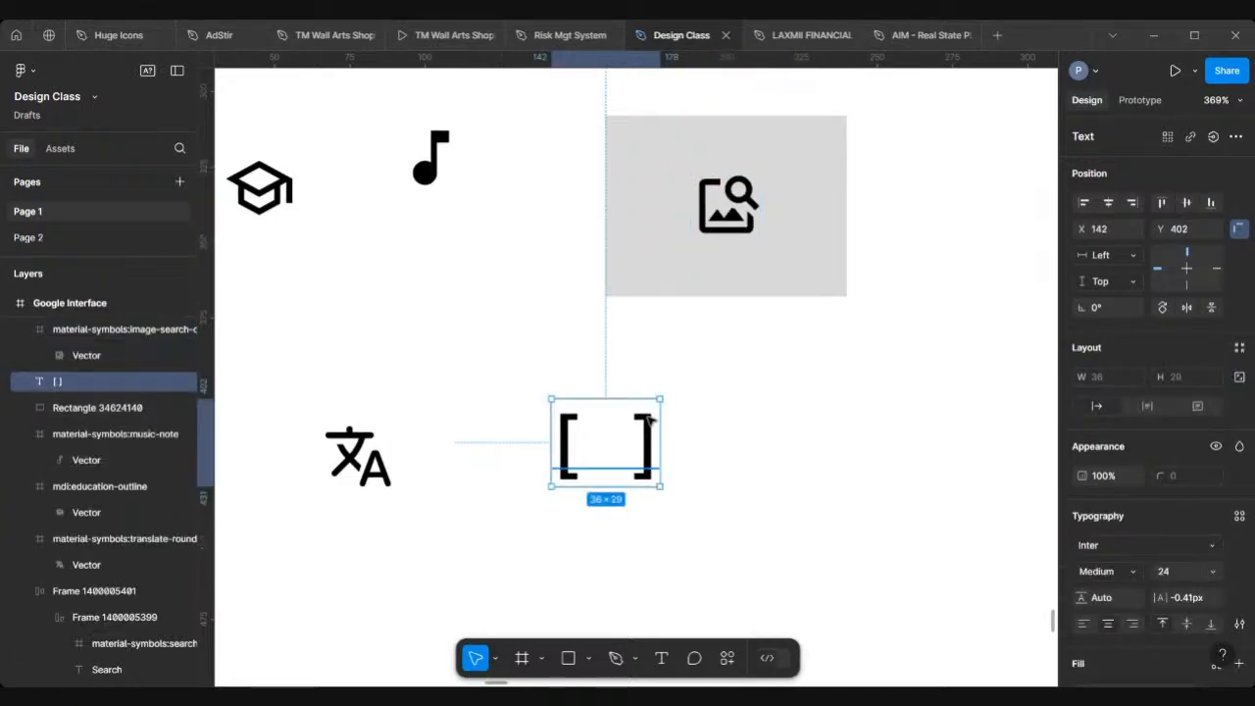
pyautogui.press('Delete')
# Step: Select the image-search icon together with the grey rectangle and wrap them in an auto layout frame
pyautogui.scroll(-3, 650, 420)
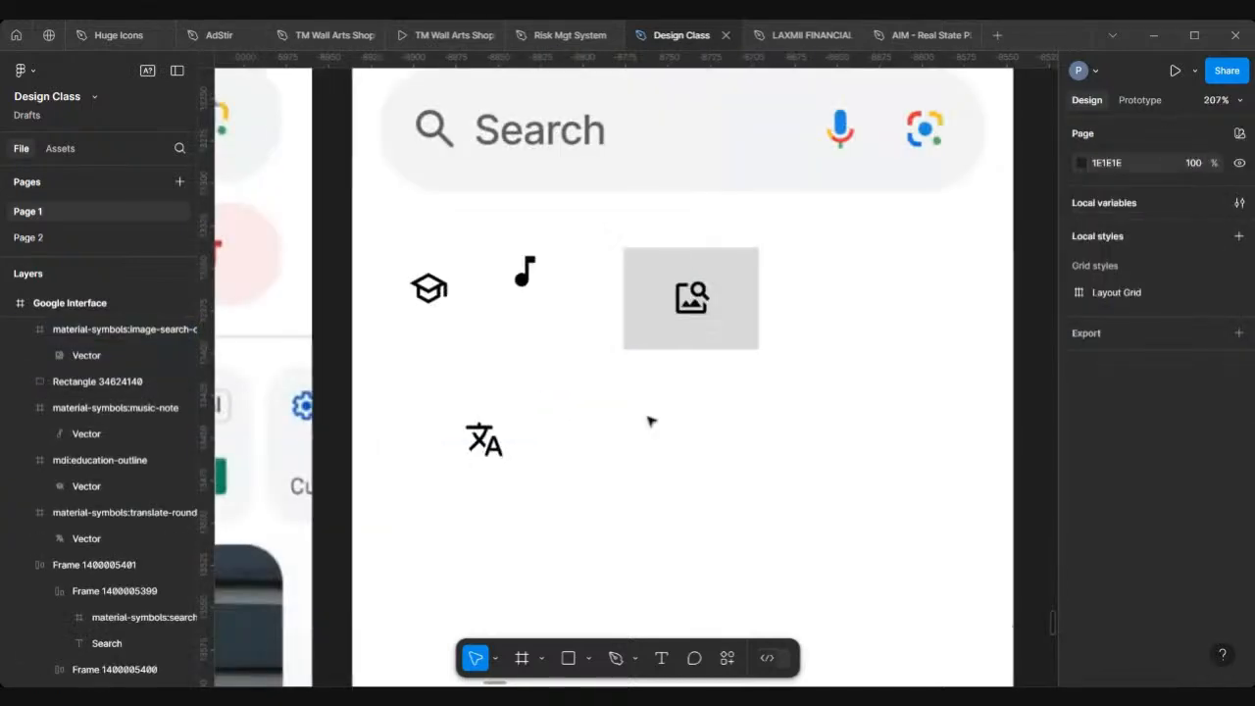
pyautogui.click(700, 309)
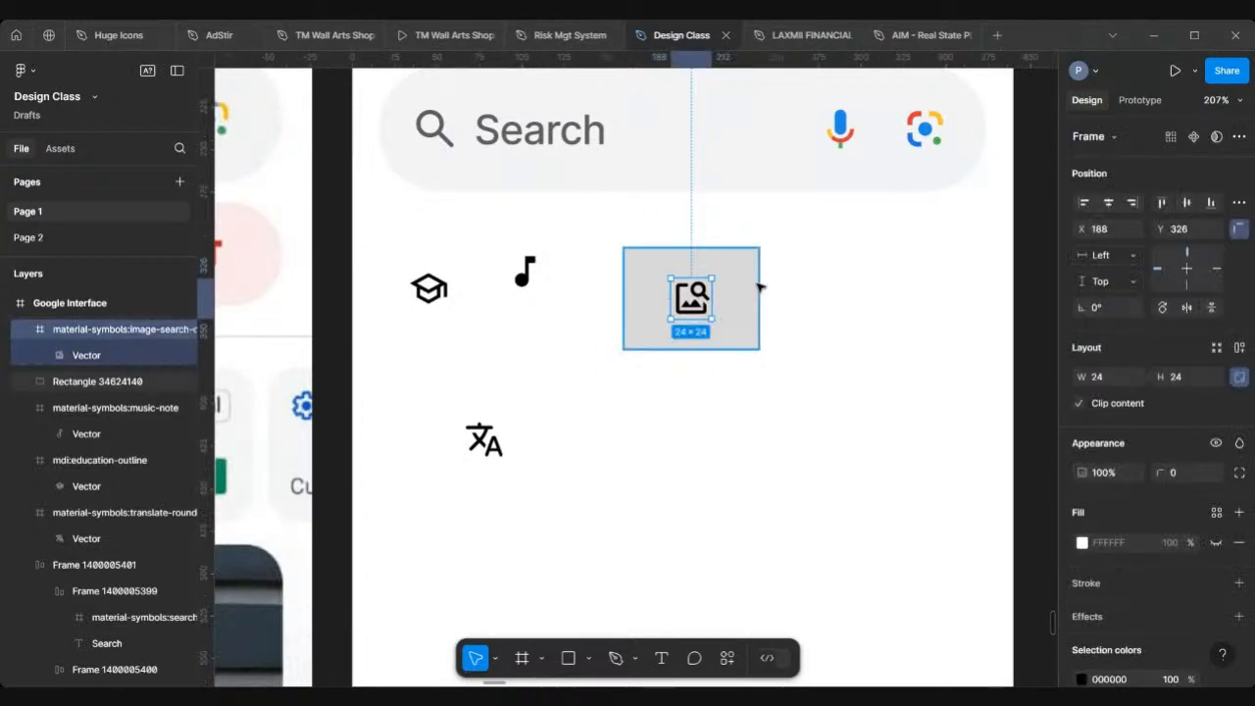
pyautogui.keyDown('shift'); pyautogui.click(757, 284); pyautogui.keyUp('shift')
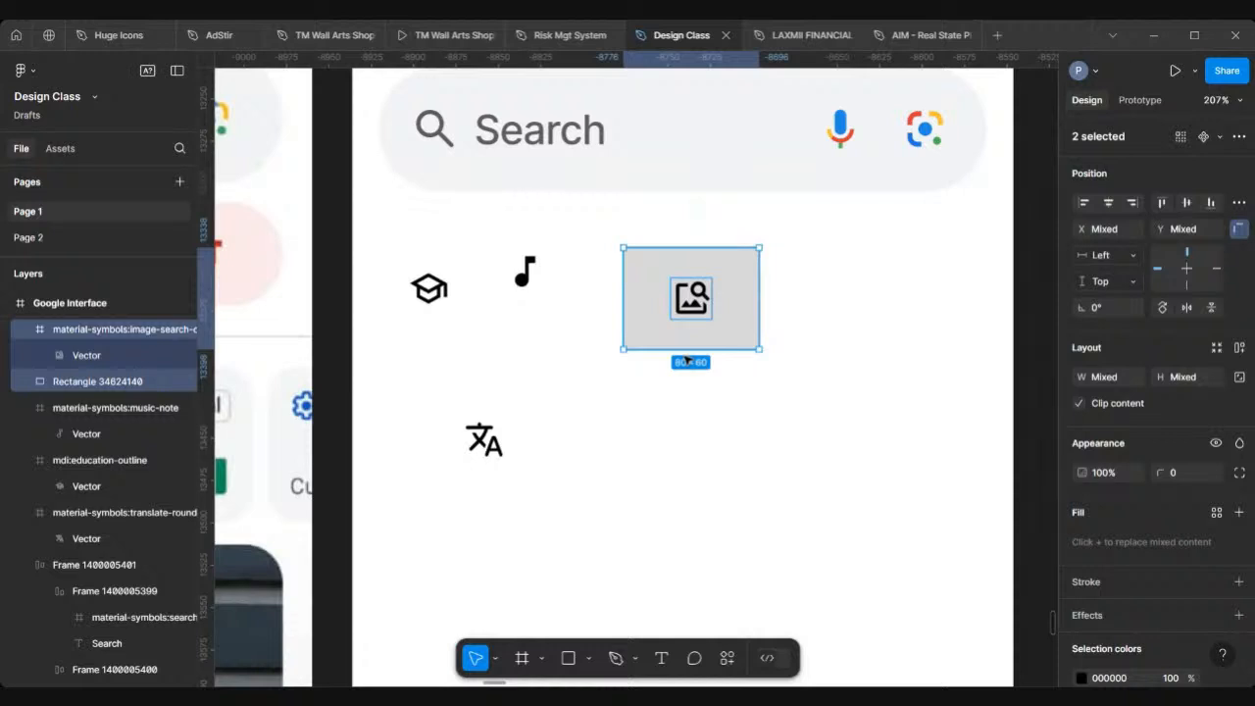
pyautogui.hotkey('shift', 'a')
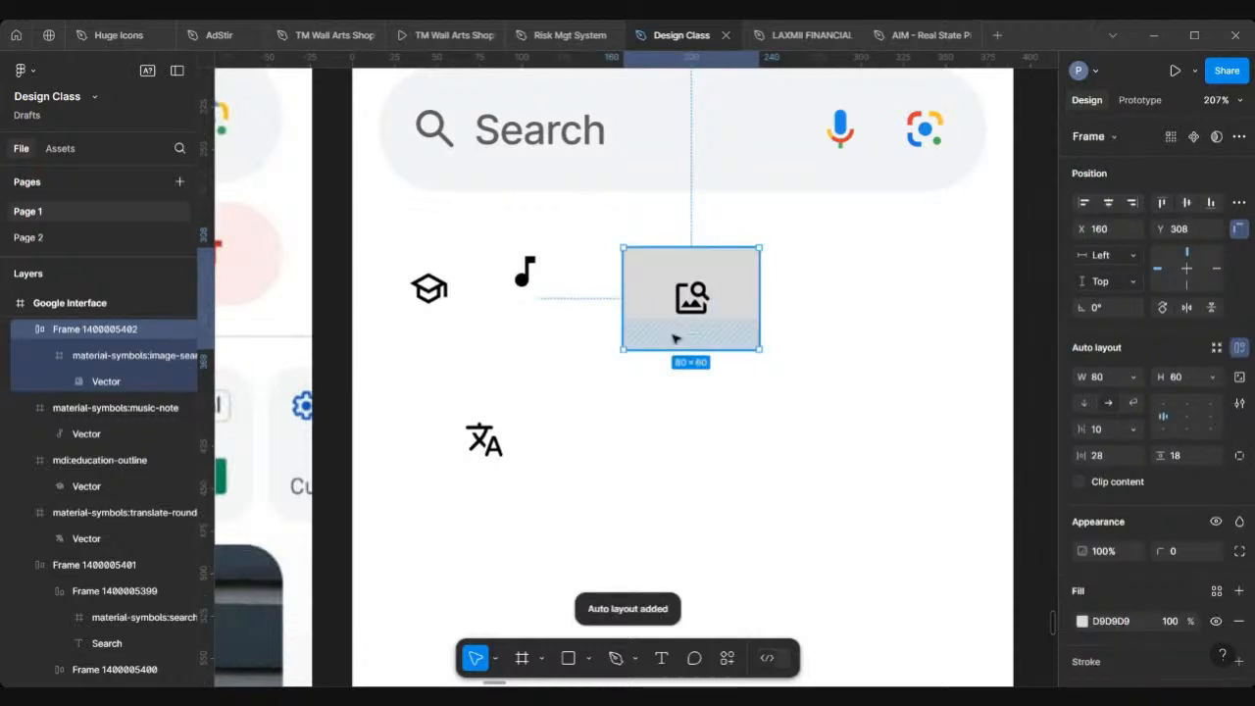
# Step: Move the auto layout frame up to X 164, Y 302
pyautogui.scroll(-3, 750, 325)
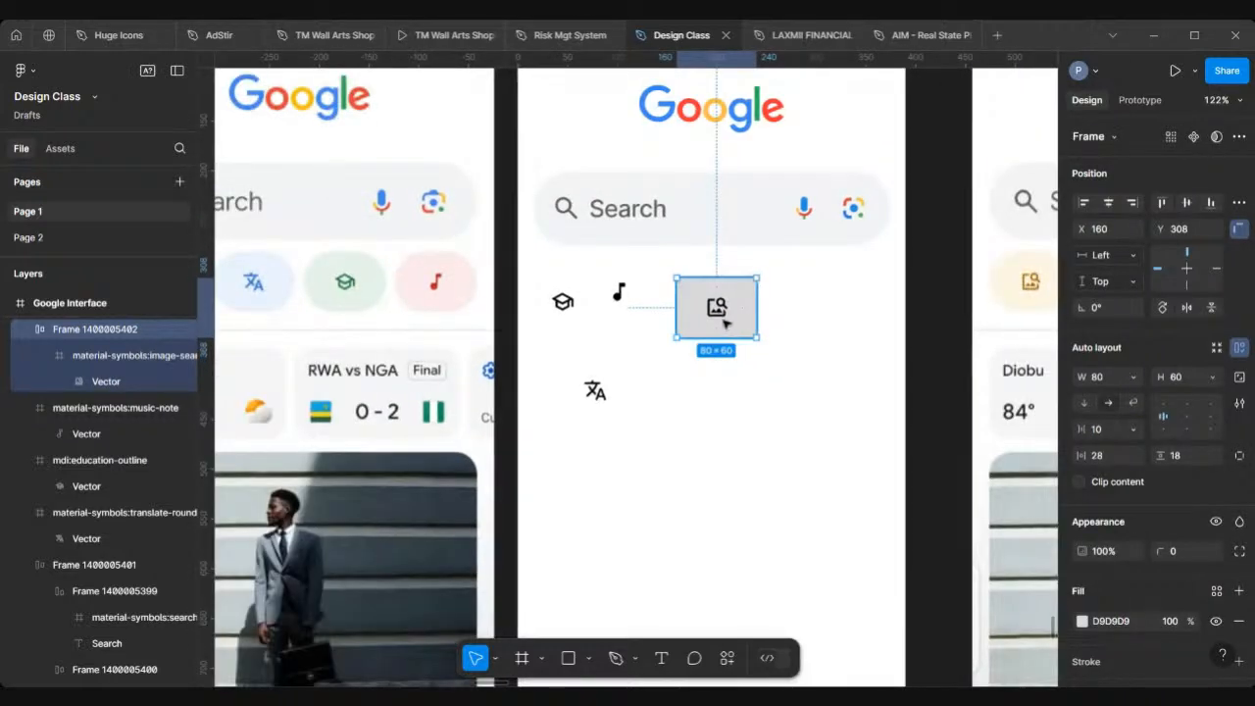
pyautogui.moveTo(723, 321)
pyautogui.mouseDown()
pyautogui.moveTo(730, 377)
pyautogui.moveTo(716, 350)
pyautogui.moveTo(722, 304)
pyautogui.mouseUp()
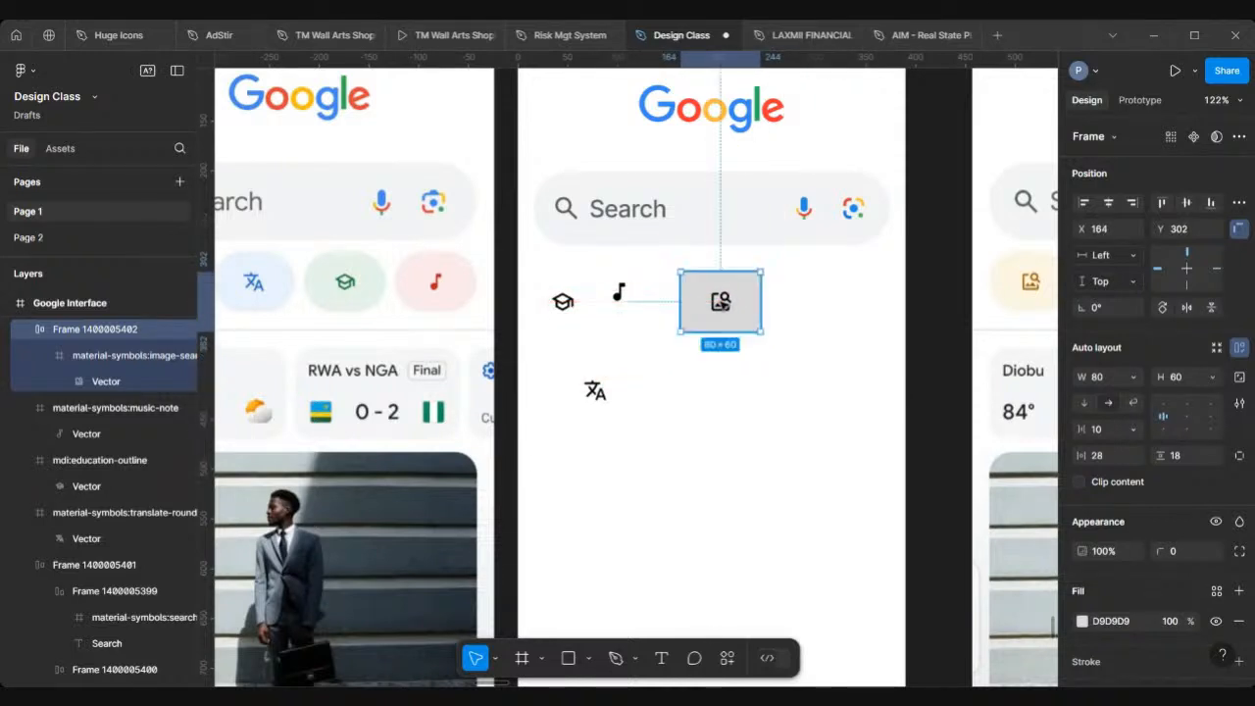
# Step: Set the auto layout frame's alignment to center so the icon sits in the middle
pyautogui.scroll(4, 721, 302)
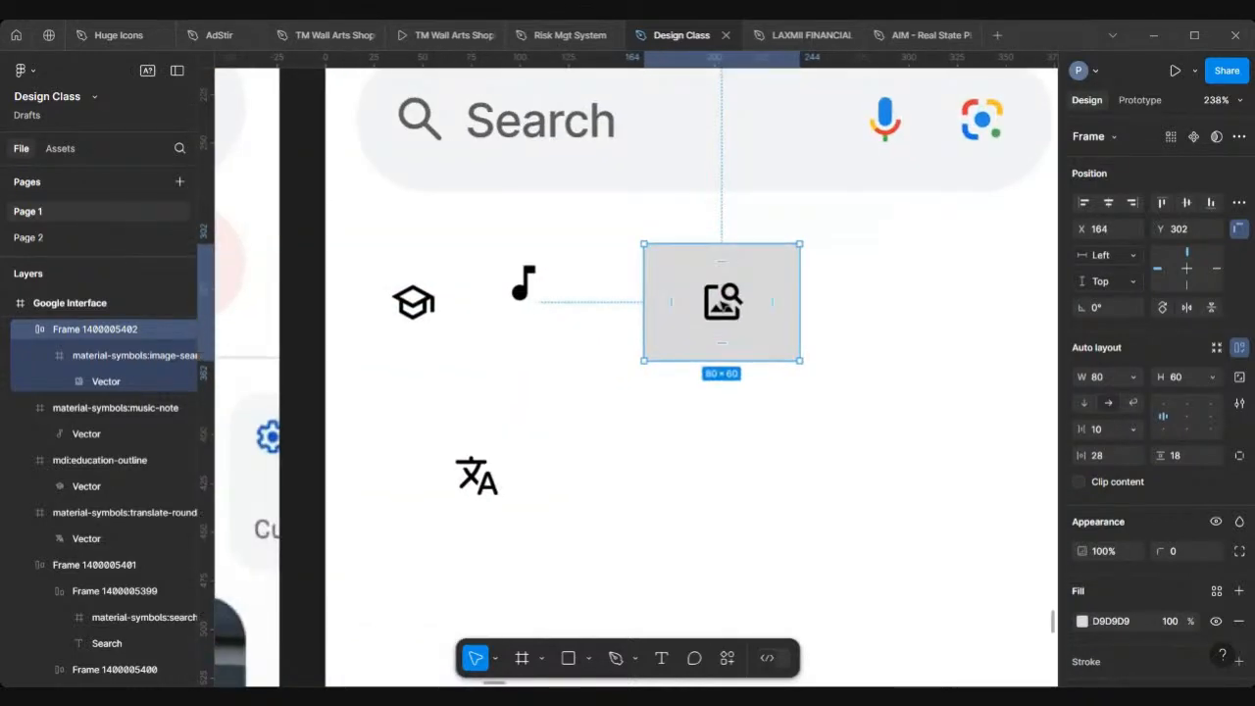
pyautogui.click(1186, 419)
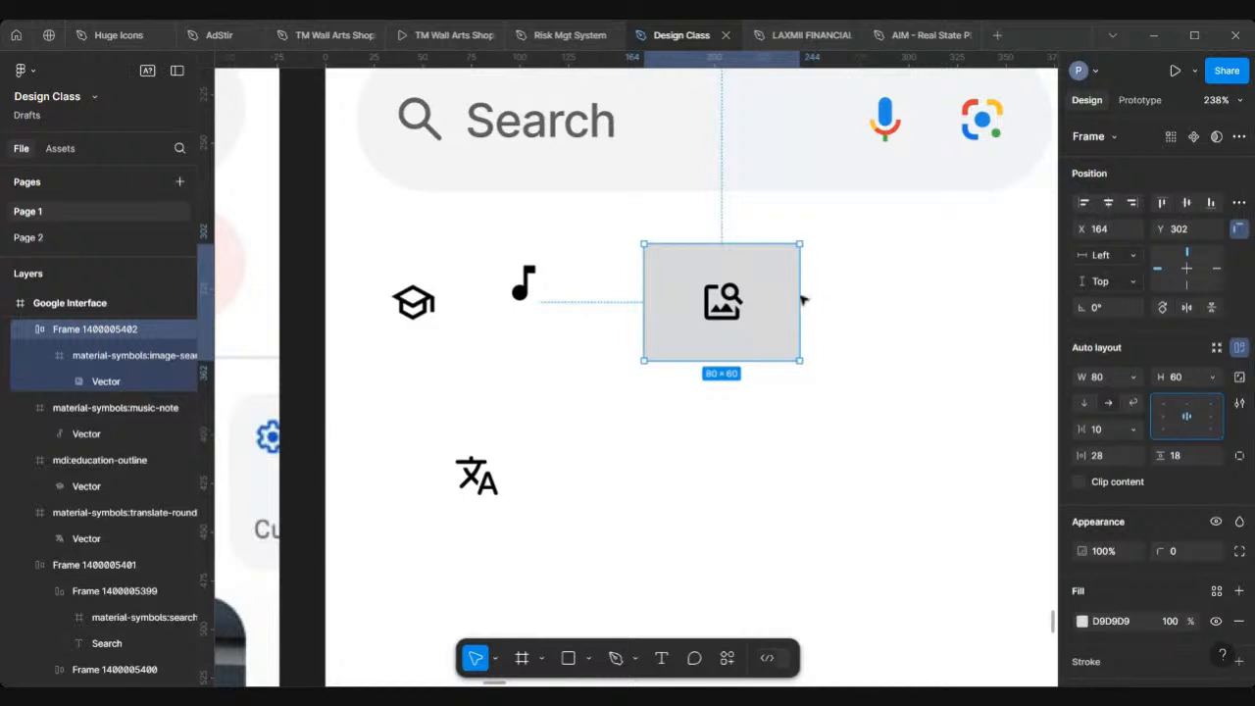
pyautogui.scroll(-3, 759, 284)
pyautogui.scroll(3, 328, 286)
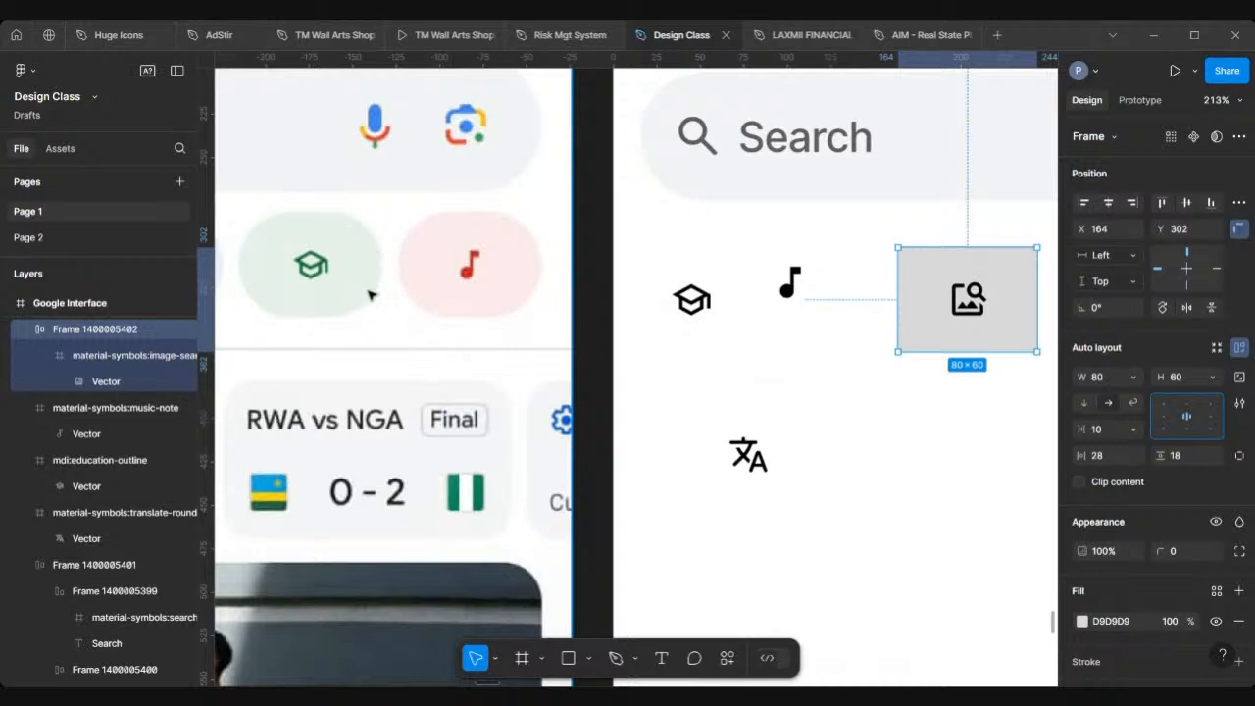
# Step: Set the auto layout frame's corner radius to 36
pyautogui.scroll(-3, 645, 385)
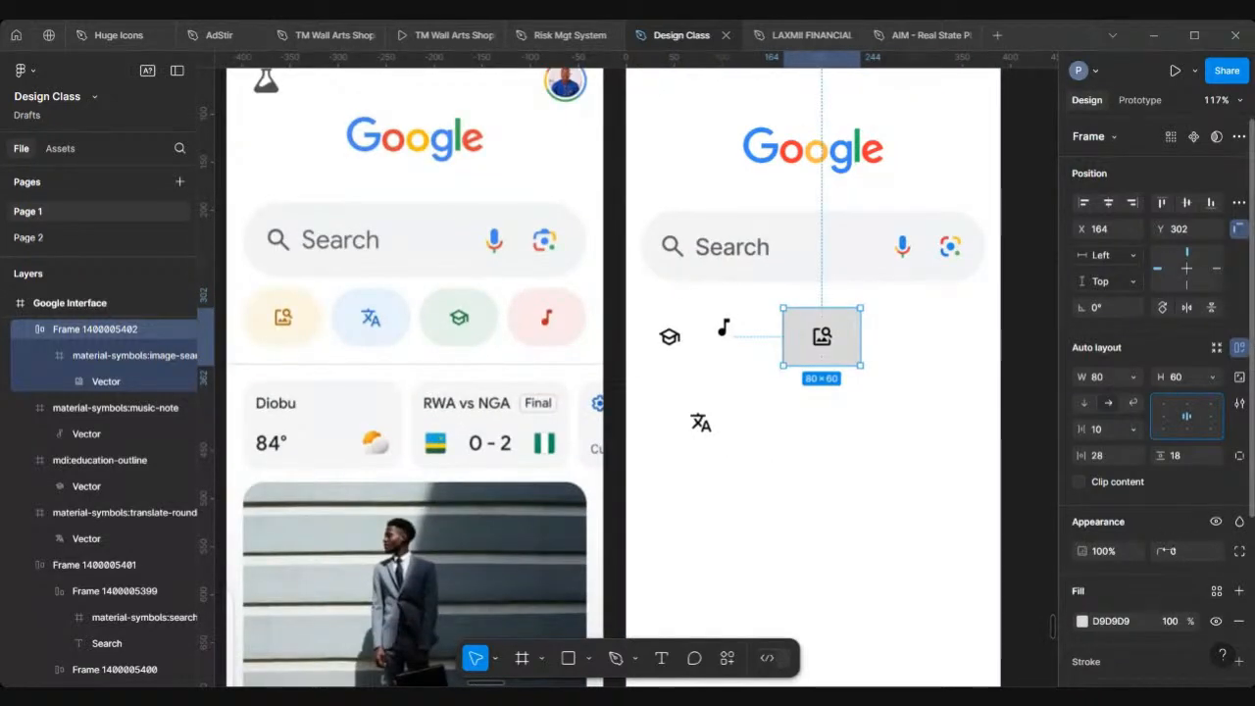
pyautogui.click(1177, 552)
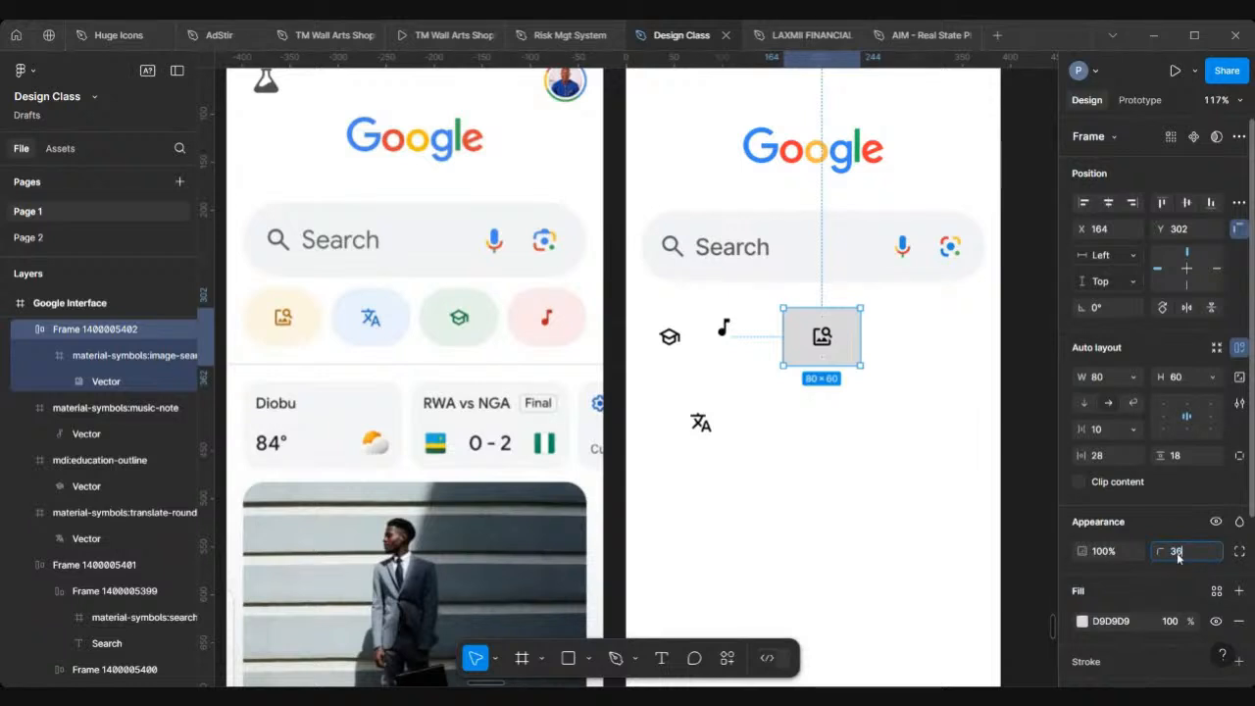
pyautogui.write('36')
pyautogui.press('Return')
# Step: Fill the image-search chip frame with the cream colour FDF6E4 sampled from the reference chip using the eyedropper
pyautogui.scroll(-3, 747, 529)
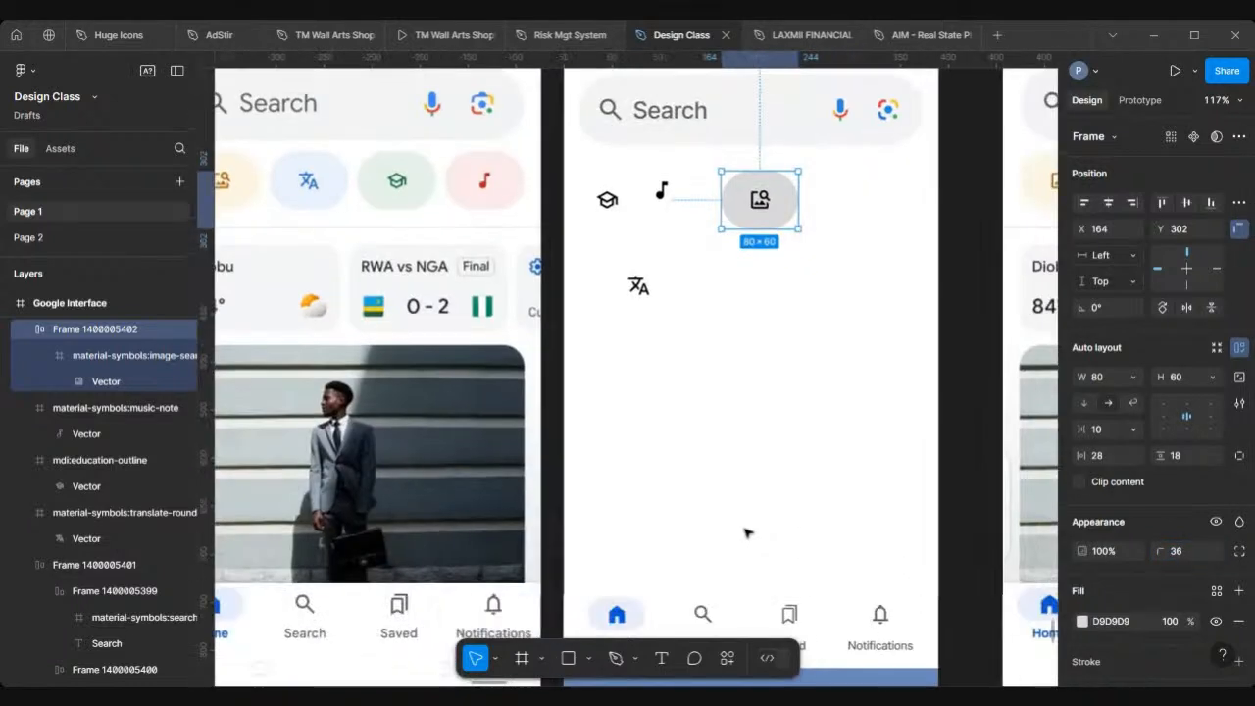
pyautogui.hscroll(-3, 745, 532)
pyautogui.scroll(1, 745, 532)
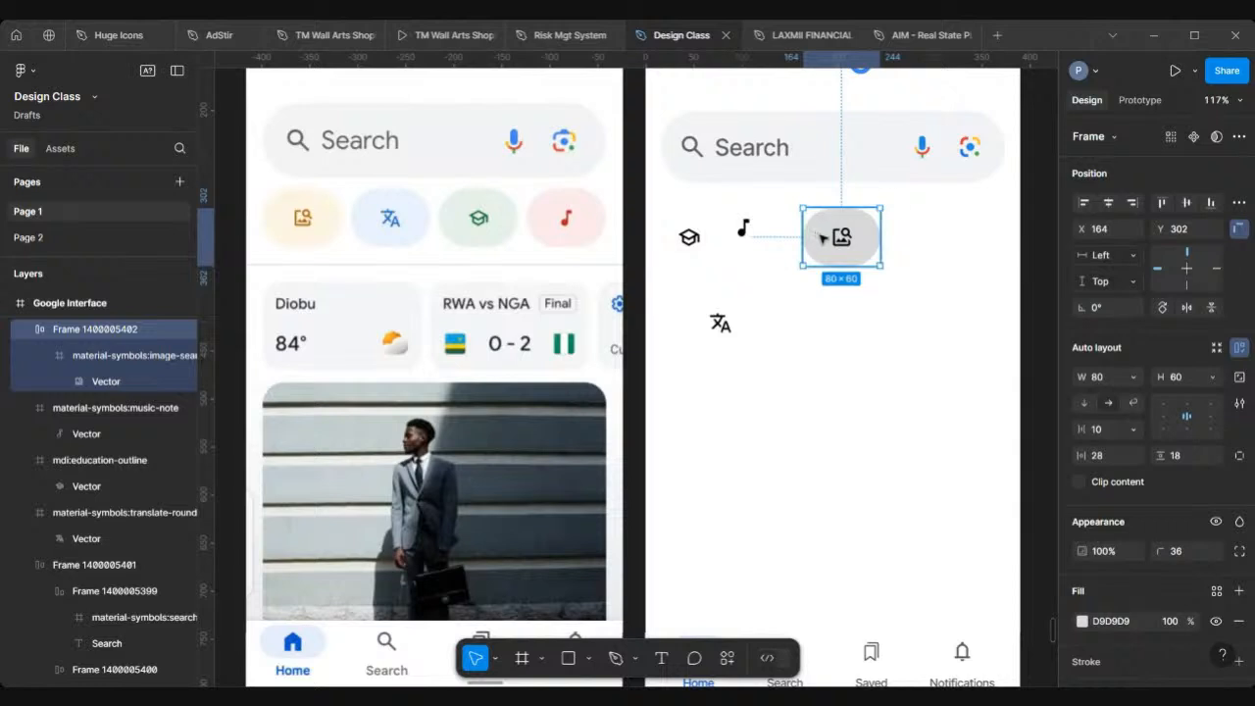
pyautogui.moveTo(821, 237)
pyautogui.mouseDown()
pyautogui.moveTo(663, 215)
pyautogui.moveTo(456, 218)
pyautogui.moveTo(658, 202)
pyautogui.moveTo(852, 210)
pyautogui.moveTo(822, 237)
pyautogui.mouseUp()
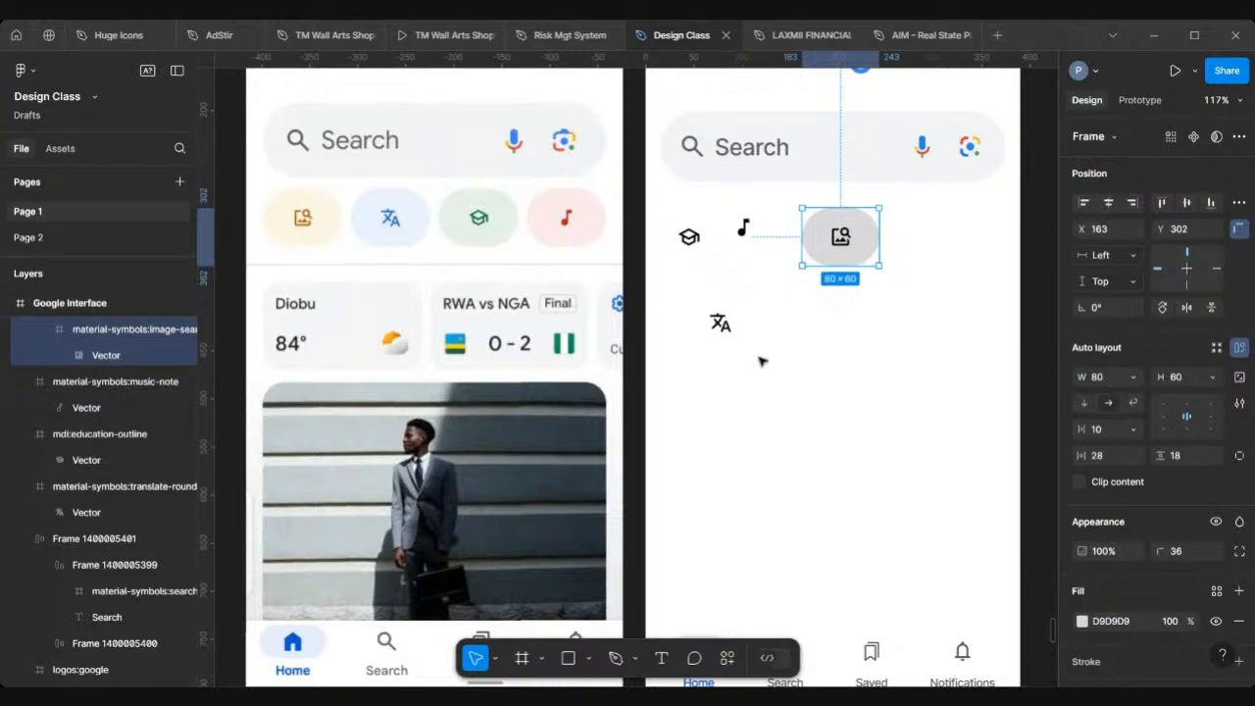
pyautogui.scroll(-3, 1149, 568)
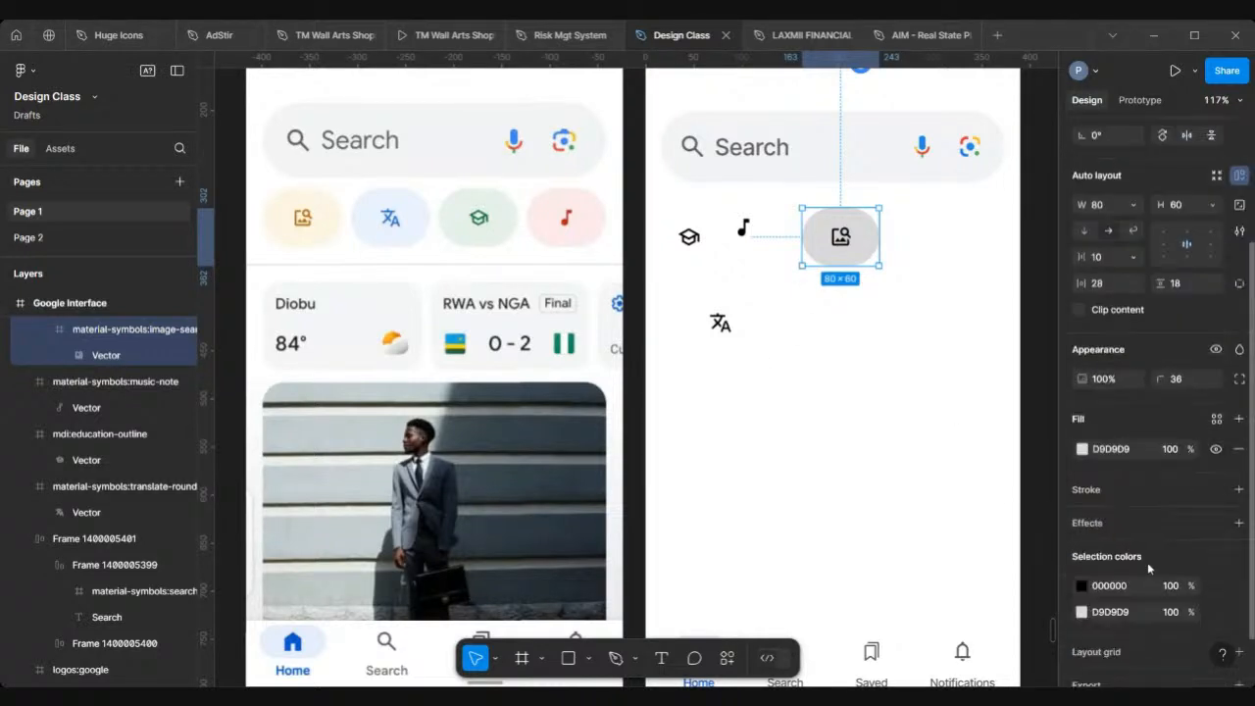
pyautogui.scroll(-1, 1149, 567)
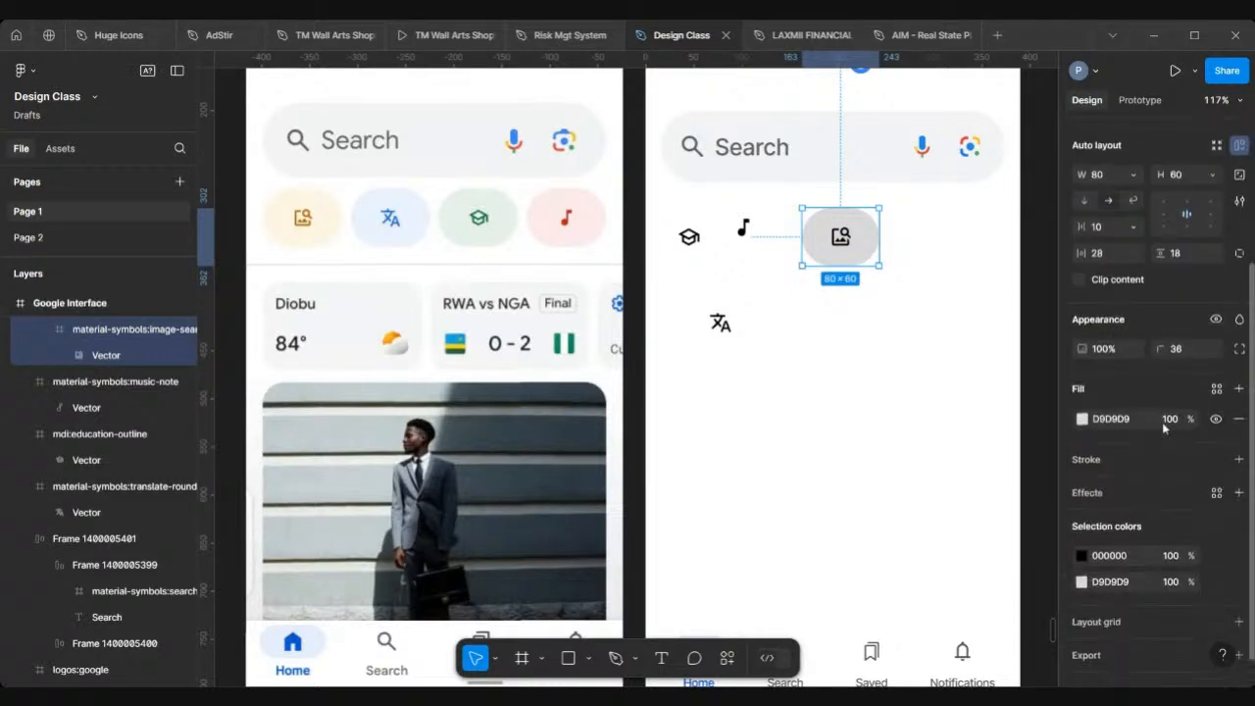
pyautogui.click(1082, 418)
pyautogui.click(885, 503)
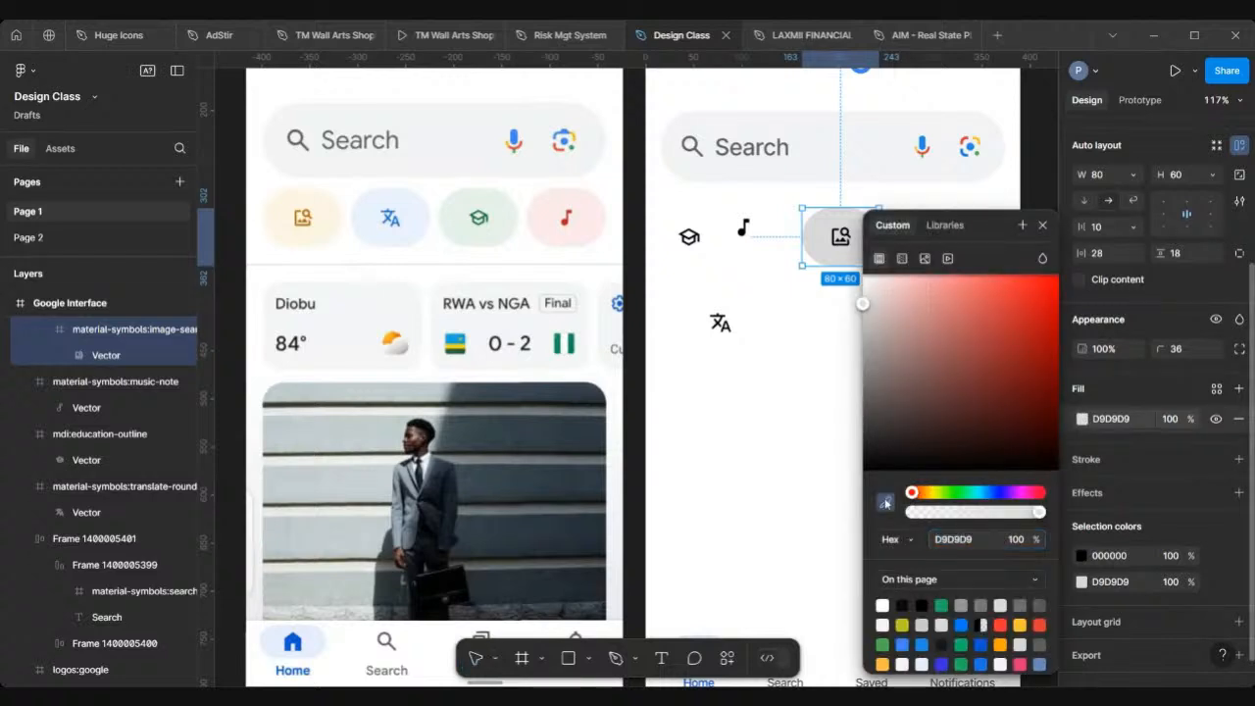
pyautogui.scroll(2, 380, 221)
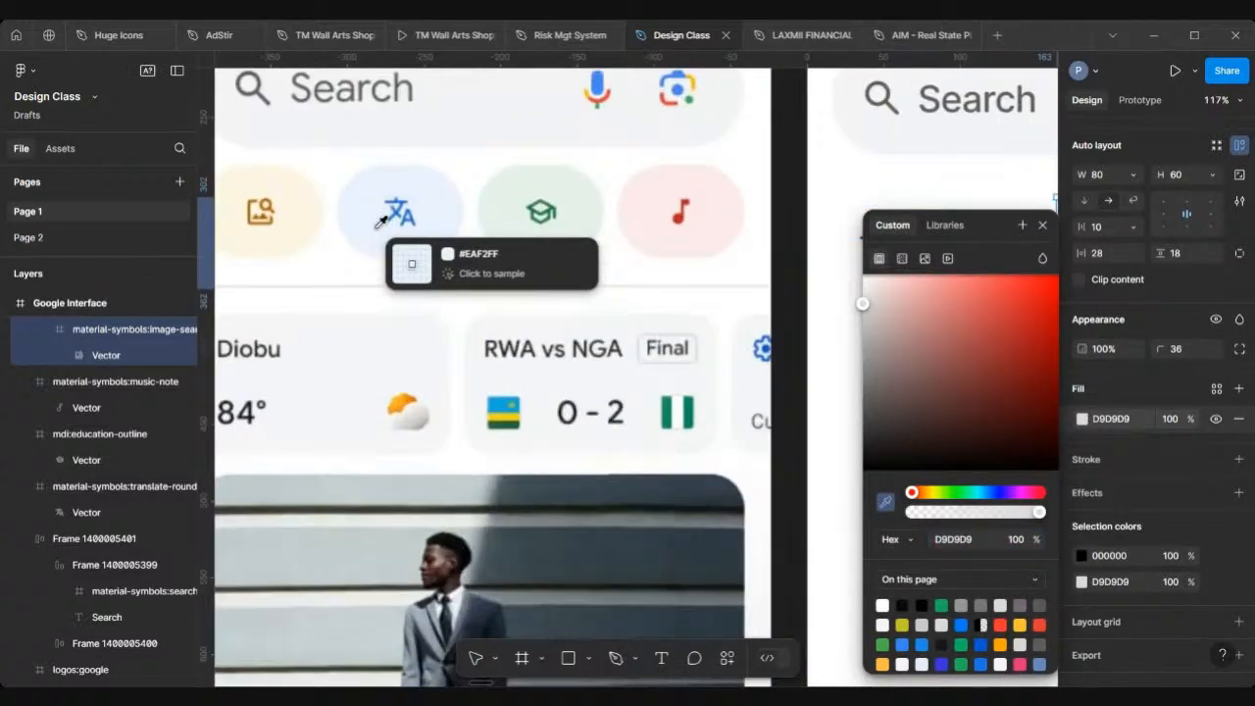
pyautogui.scroll(3, 381, 222)
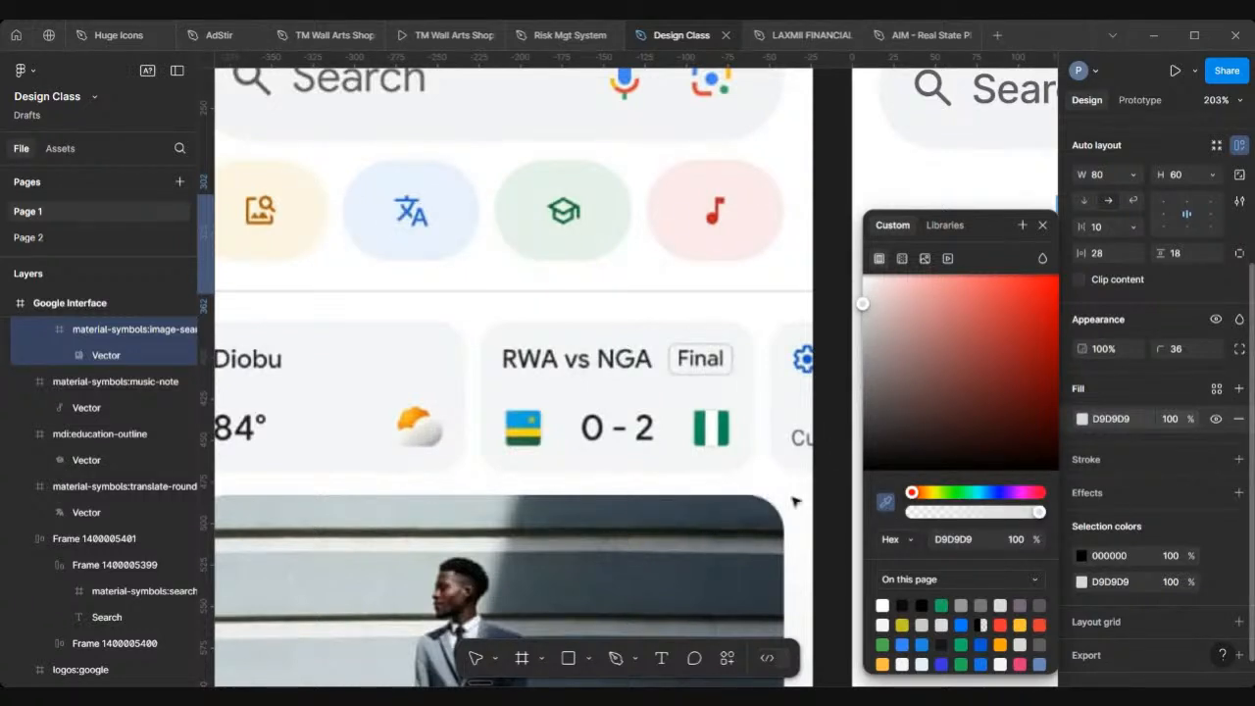
pyautogui.click(309, 204)
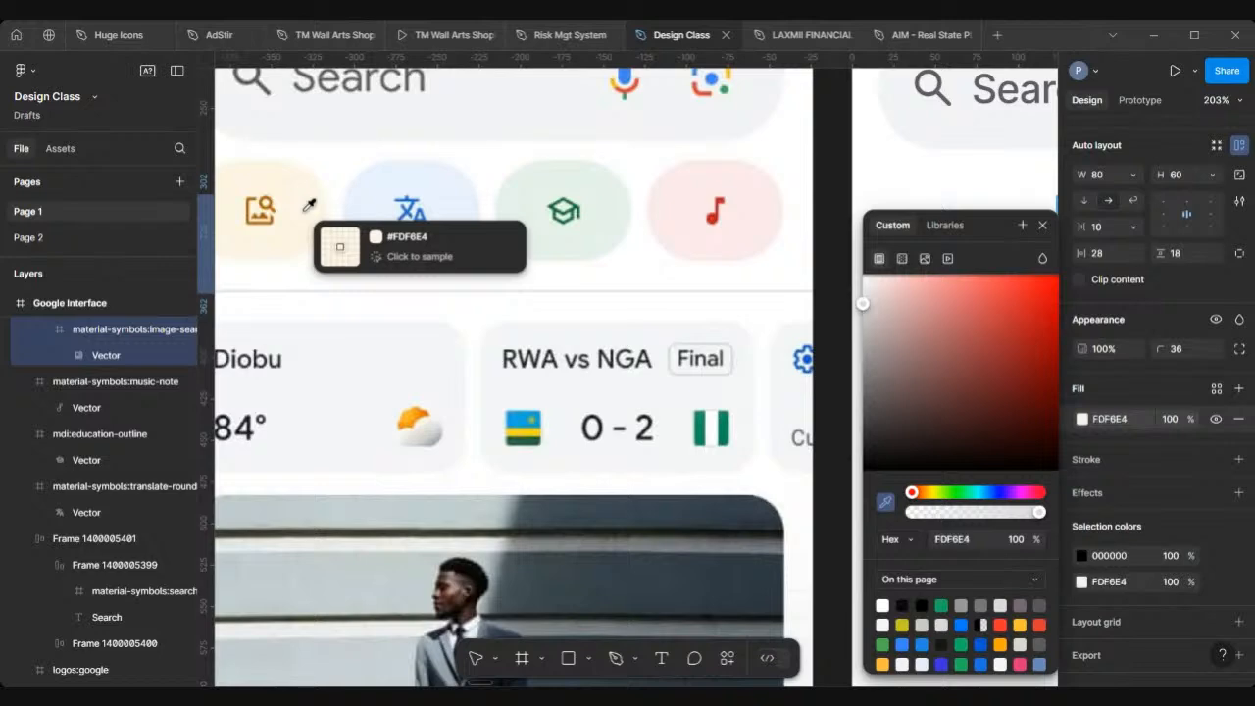
# Step: Recolour the image-search icon to A55806 by sampling the reference icon with the eyedropper
pyautogui.scroll(-1, 560, 258)
pyautogui.scroll(-5, 560, 258)
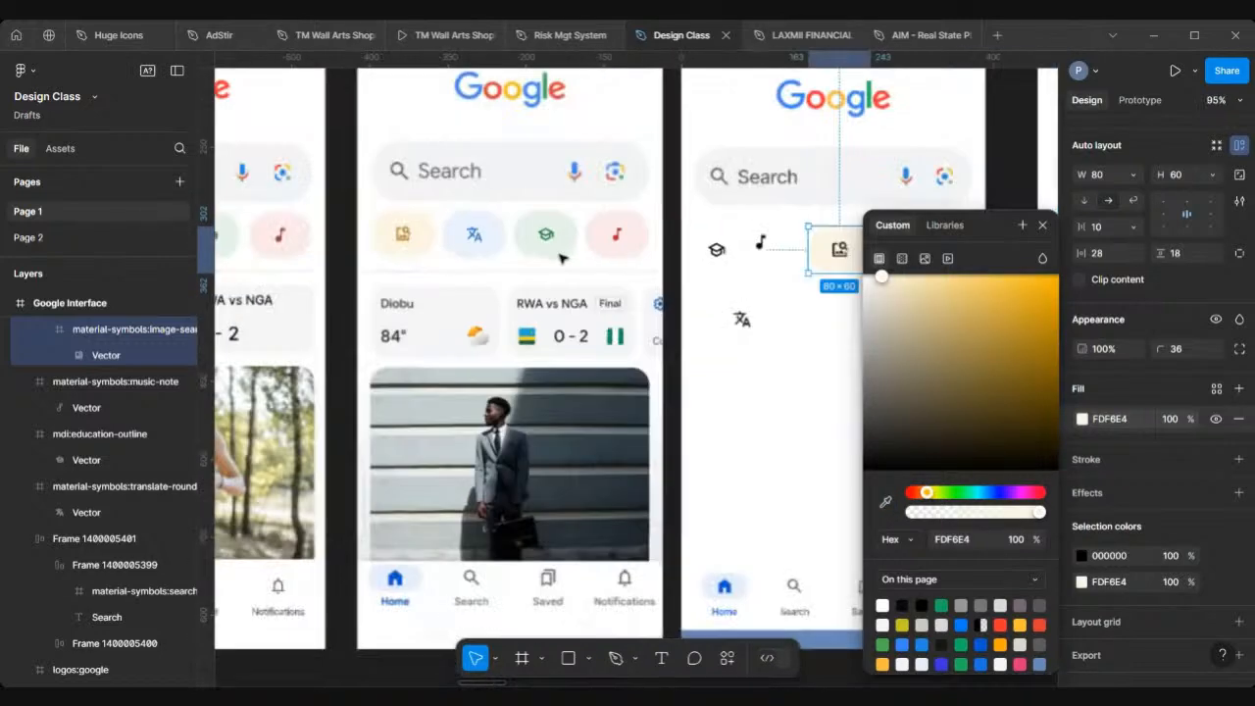
pyautogui.hscroll(2, 787, 246)
pyautogui.scroll(4, 795, 252)
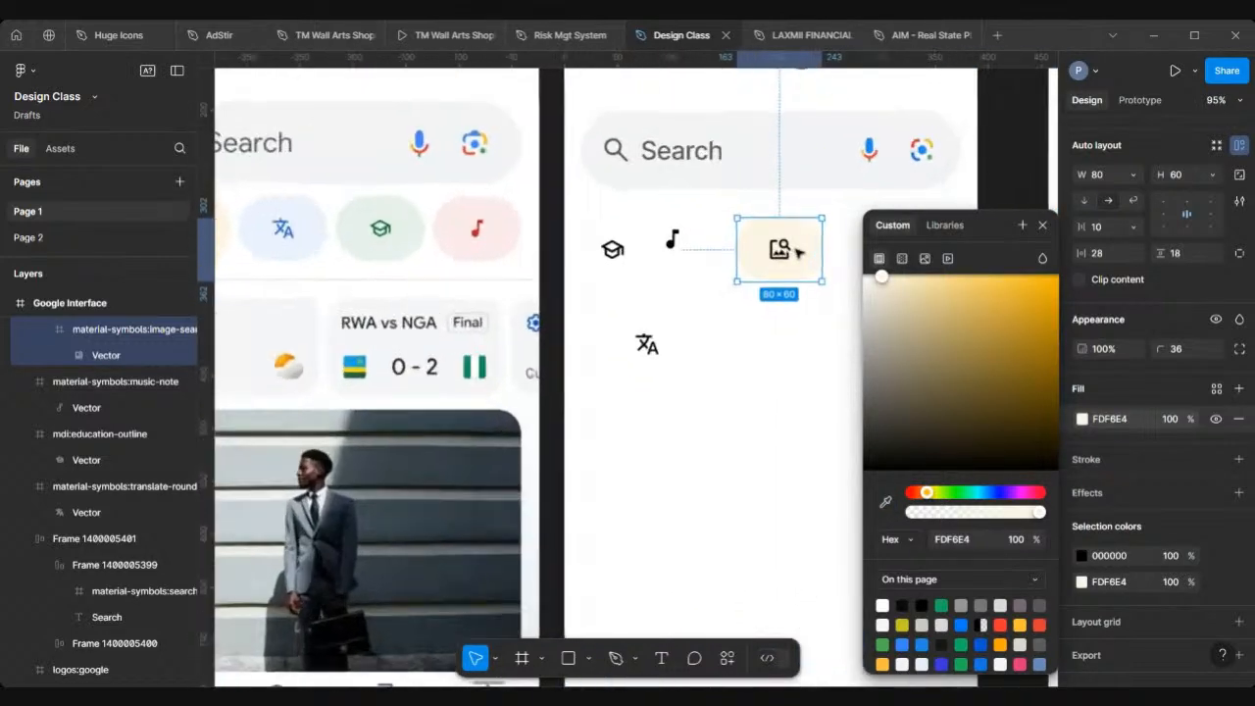
pyautogui.scroll(-2, 784, 253)
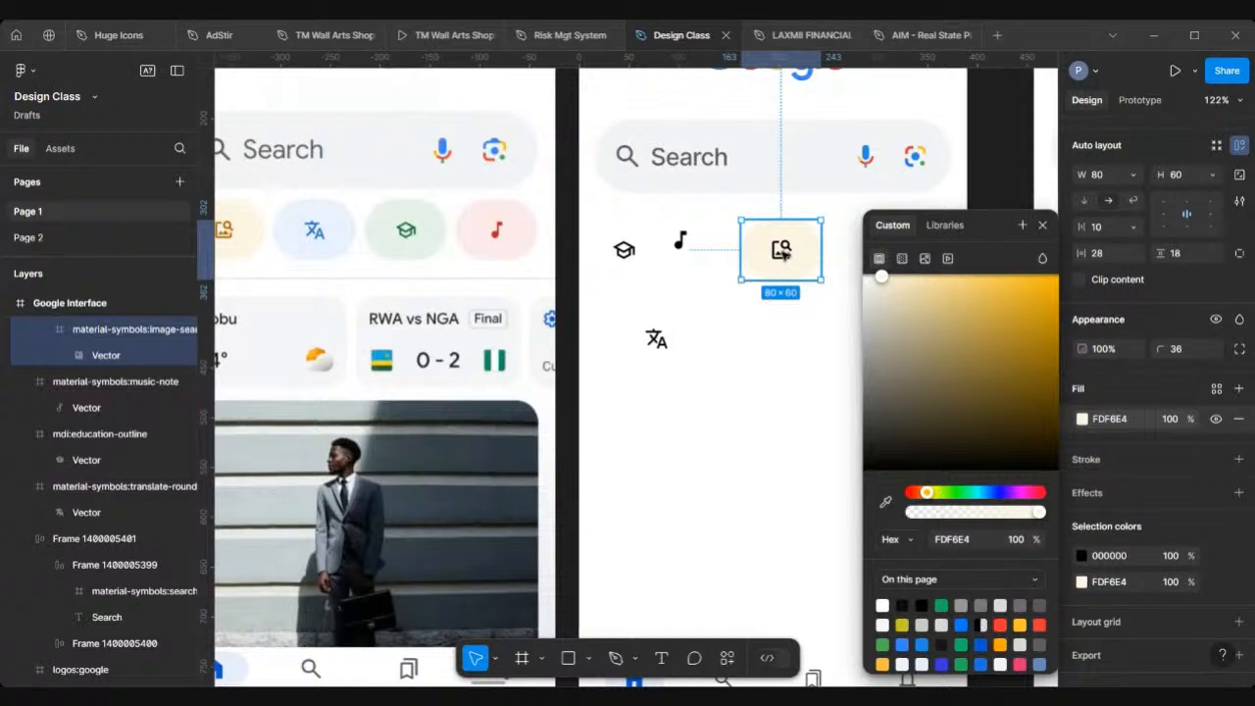
pyautogui.doubleClick(781, 252)
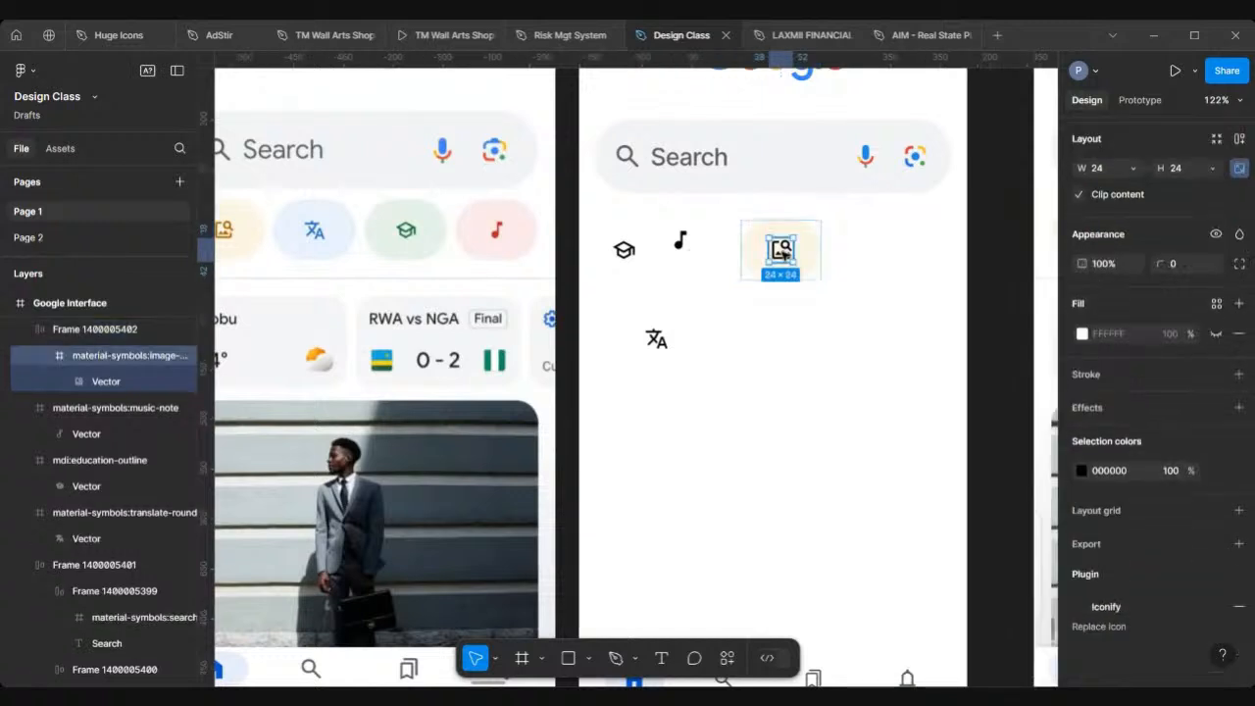
pyautogui.click(1082, 471)
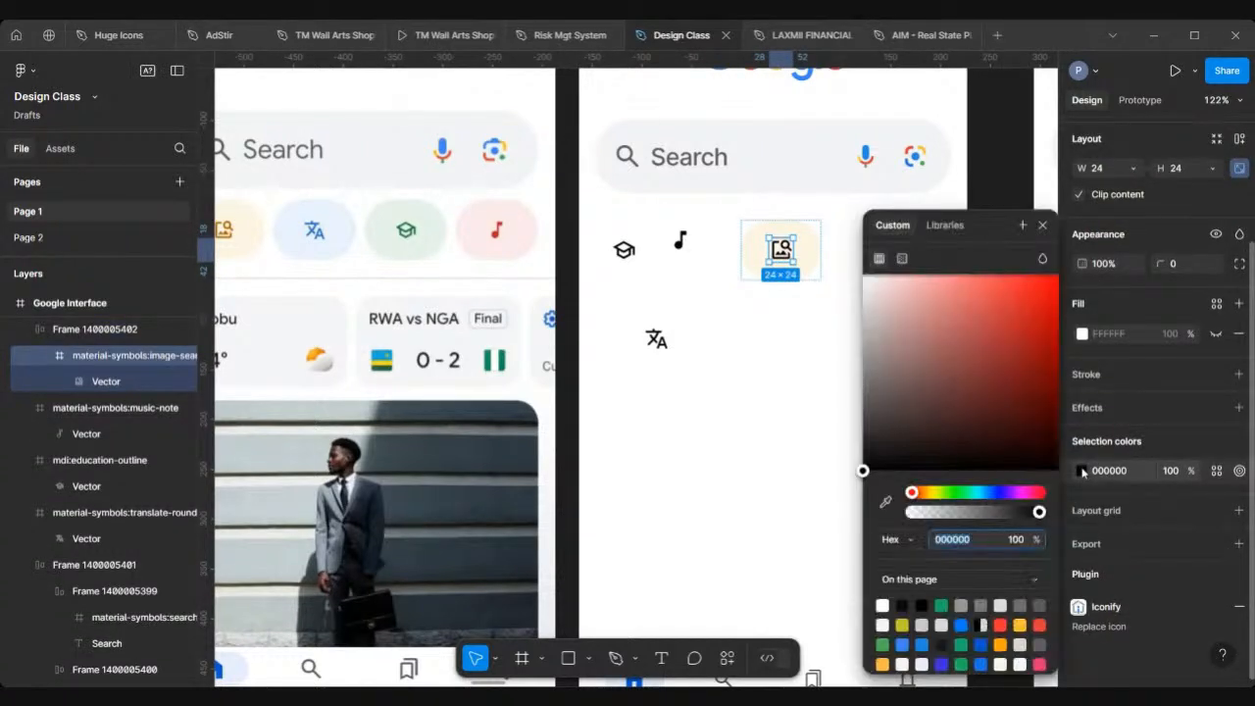
pyautogui.click(885, 504)
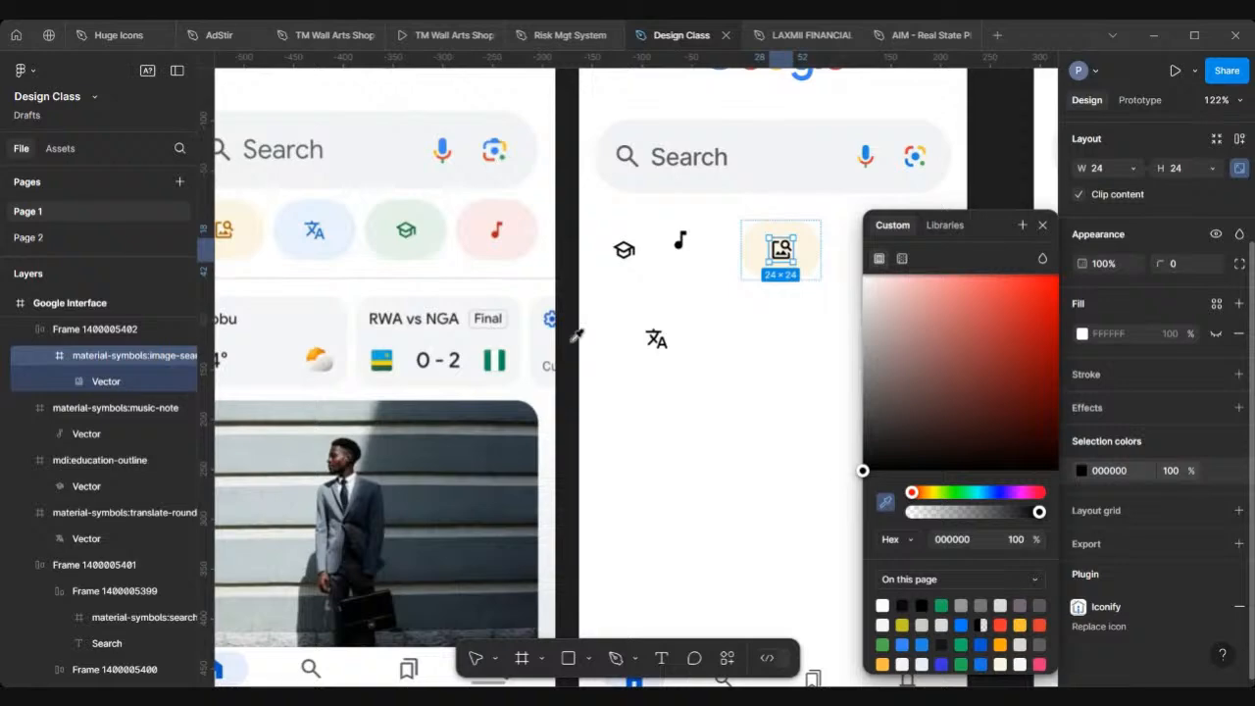
pyautogui.hscroll(-3, 577, 335)
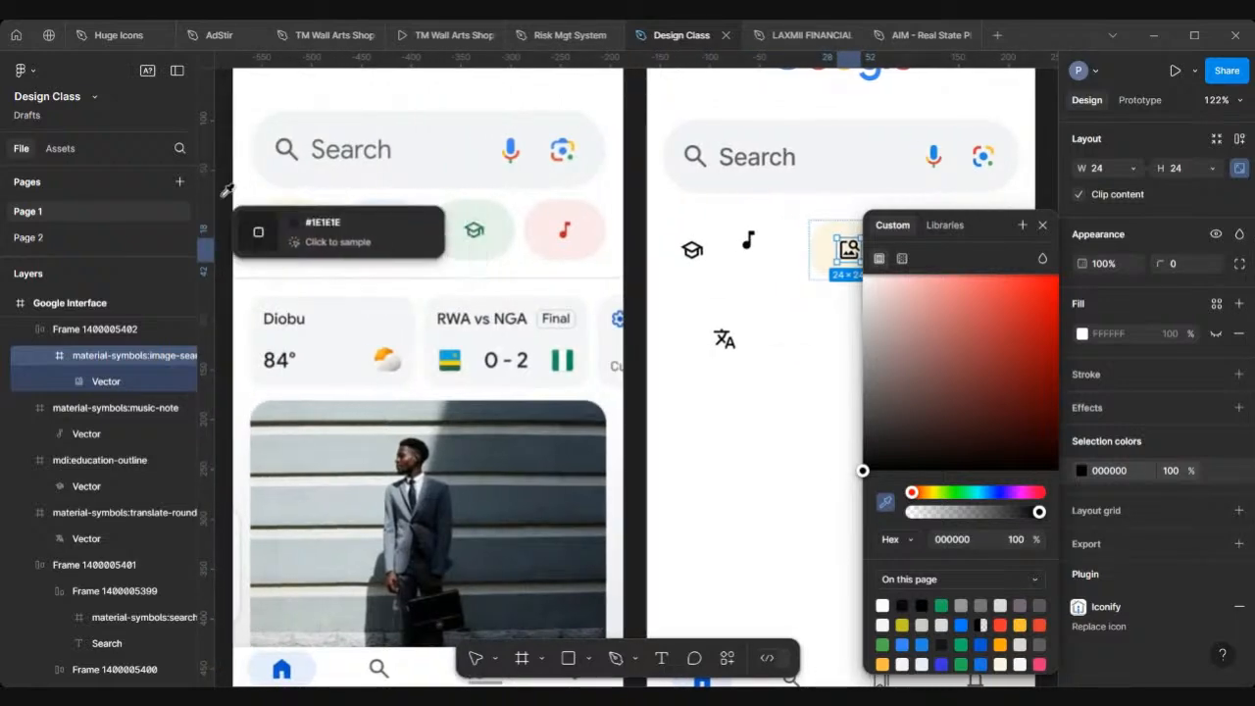
pyautogui.scroll(3, 312, 236)
pyautogui.scroll(6, 312, 236)
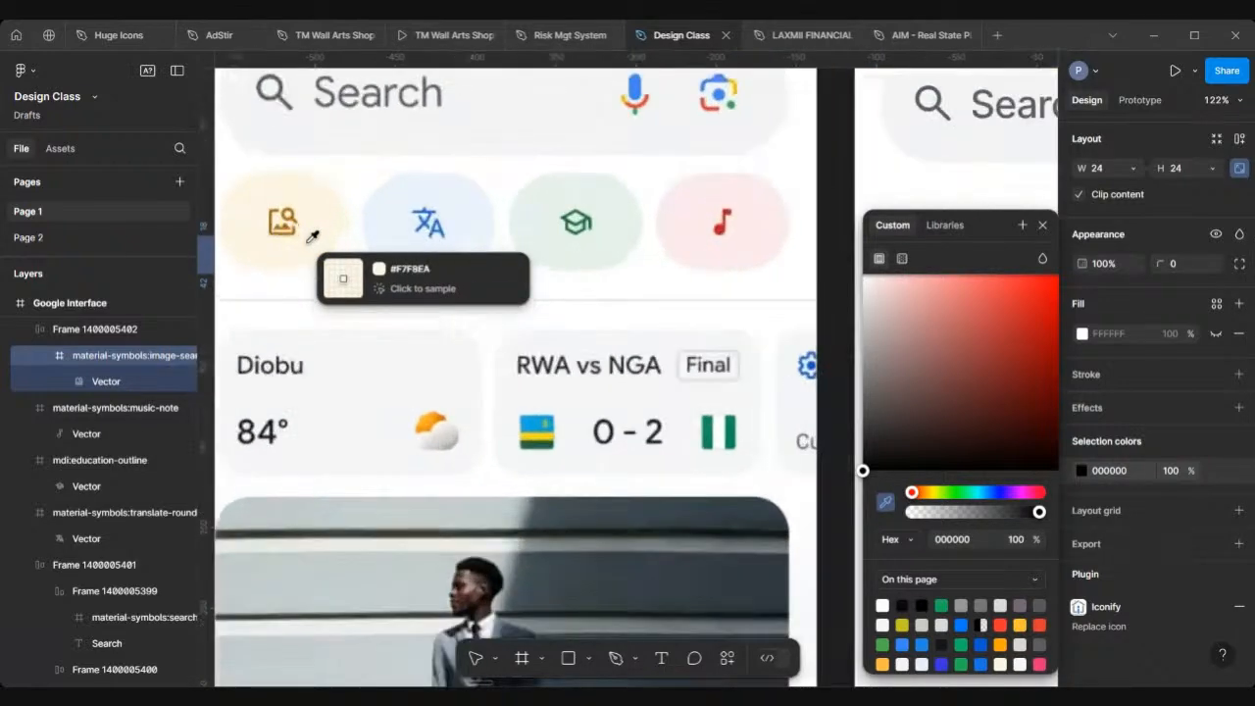
pyautogui.scroll(5, 312, 236)
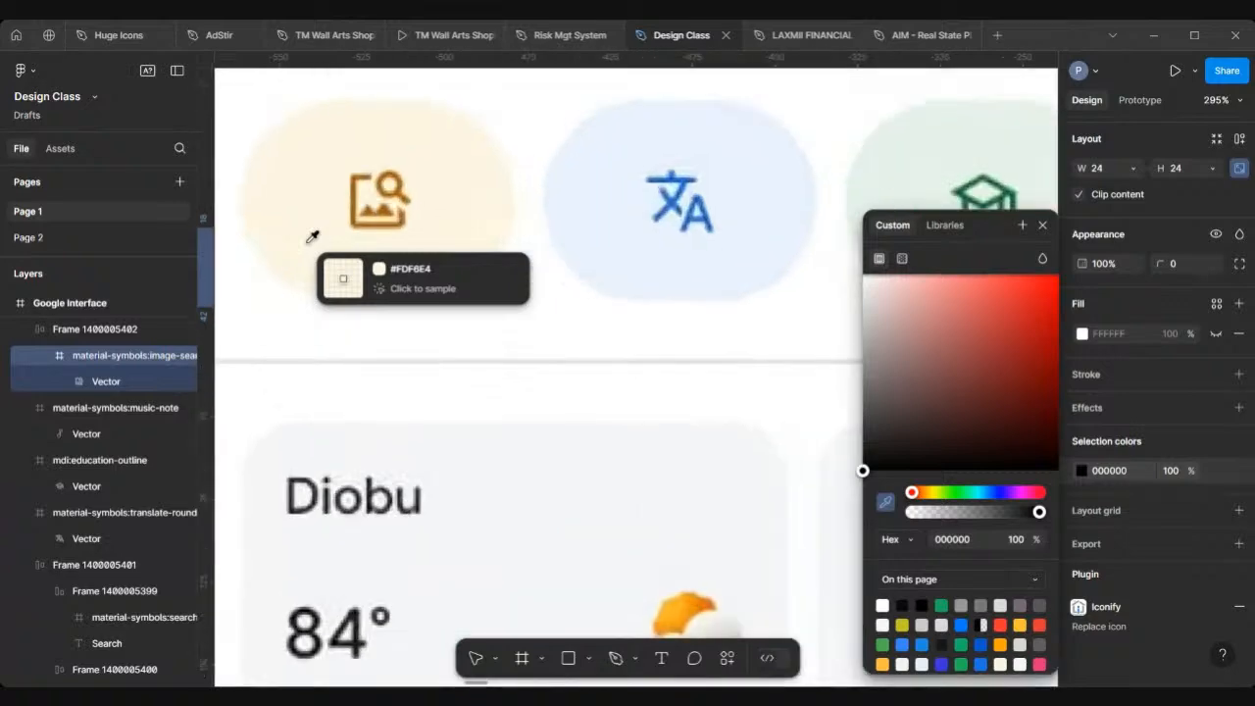
pyautogui.click(407, 199)
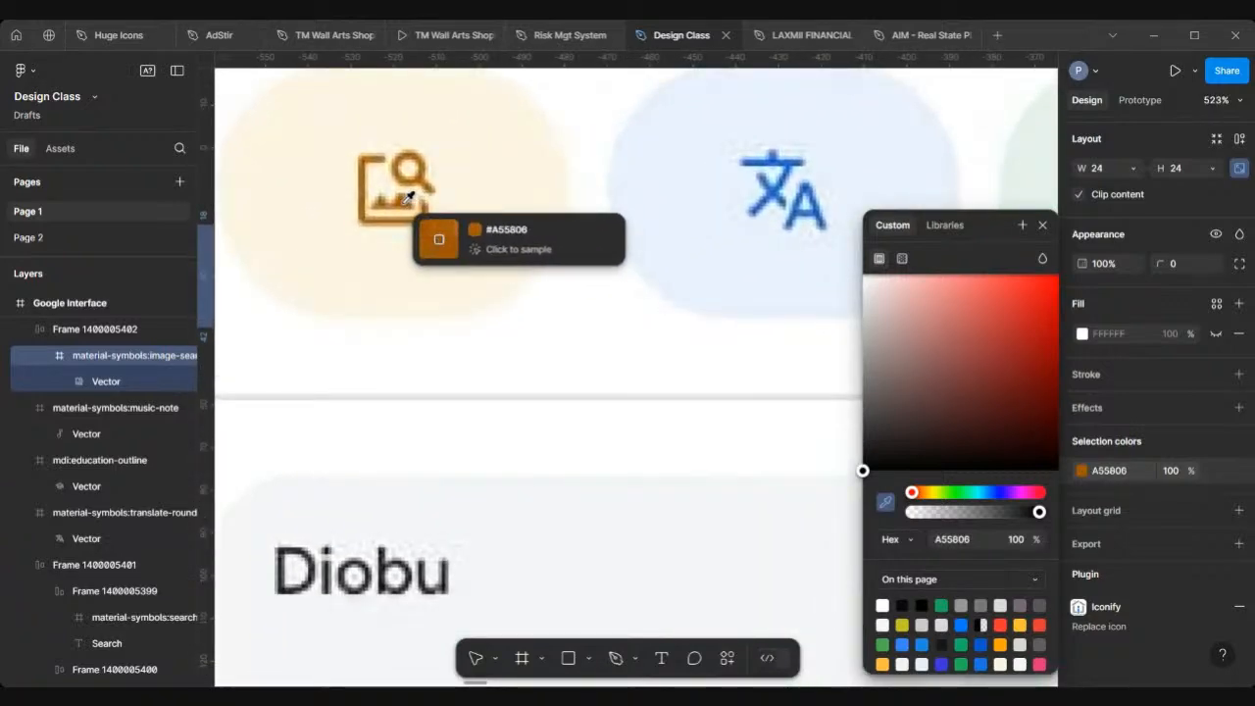
pyautogui.press('Escape')
pyautogui.scroll(-10, 406, 199)
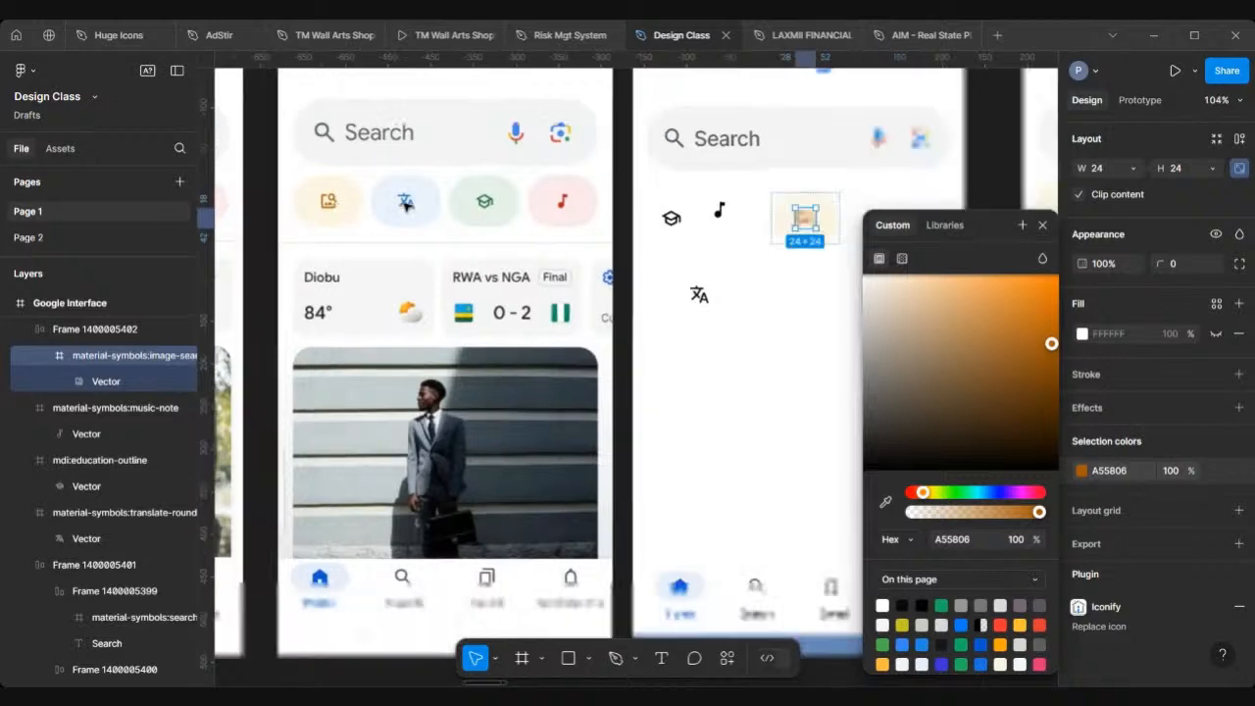
pyautogui.hscroll(3, 752, 237)
pyautogui.click(752, 238)
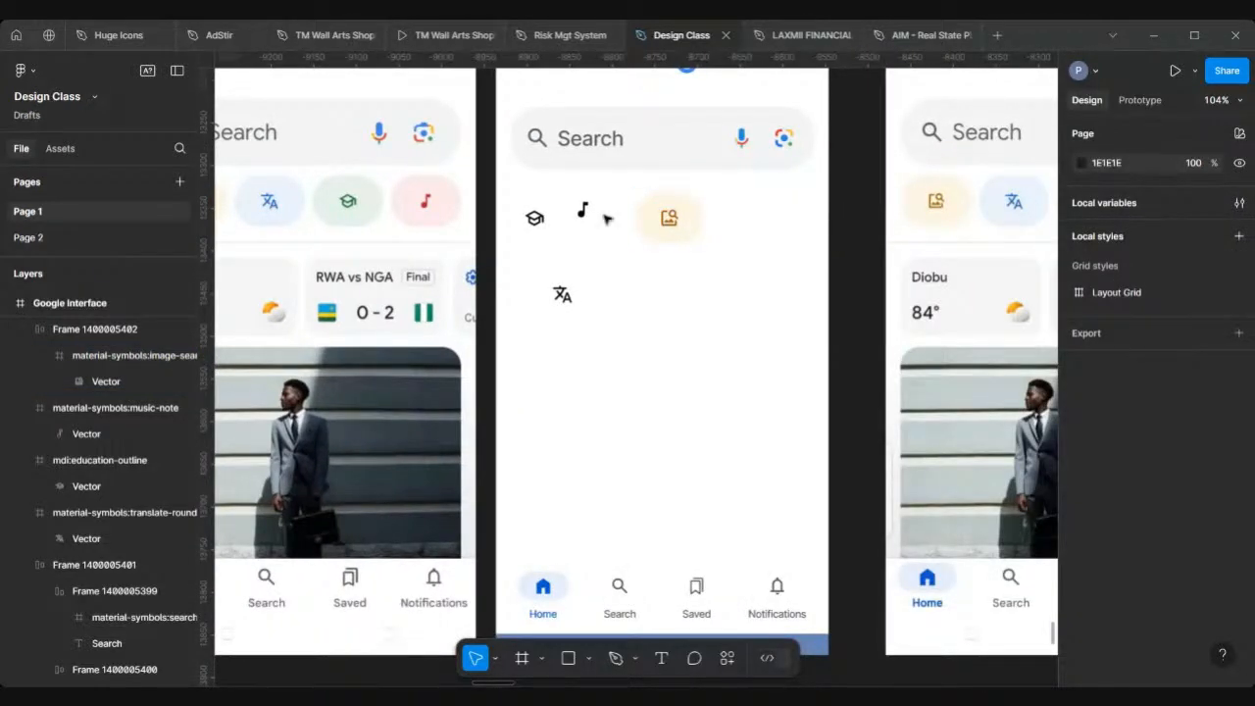
pyautogui.scroll(5, 605, 216)
pyautogui.click(484, 223)
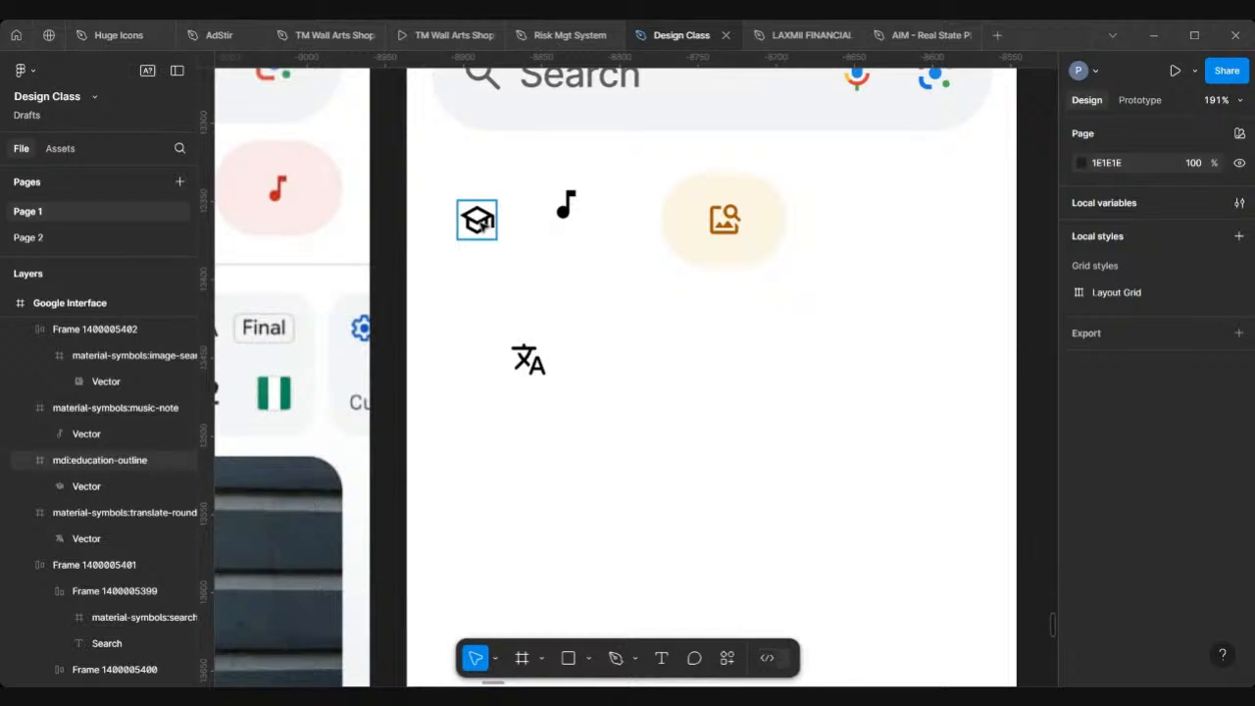
pyautogui.click(481, 222)
pyautogui.scroll(-3, 481, 224)
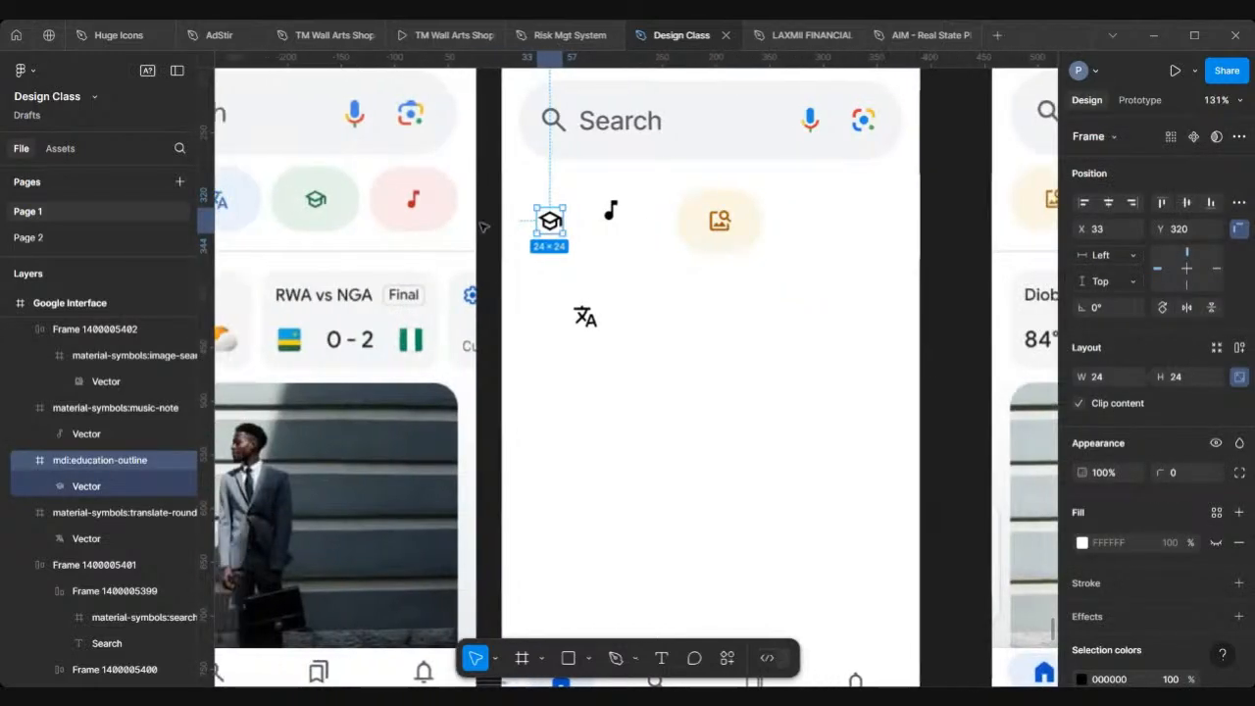
pyautogui.hscroll(-1, 482, 227)
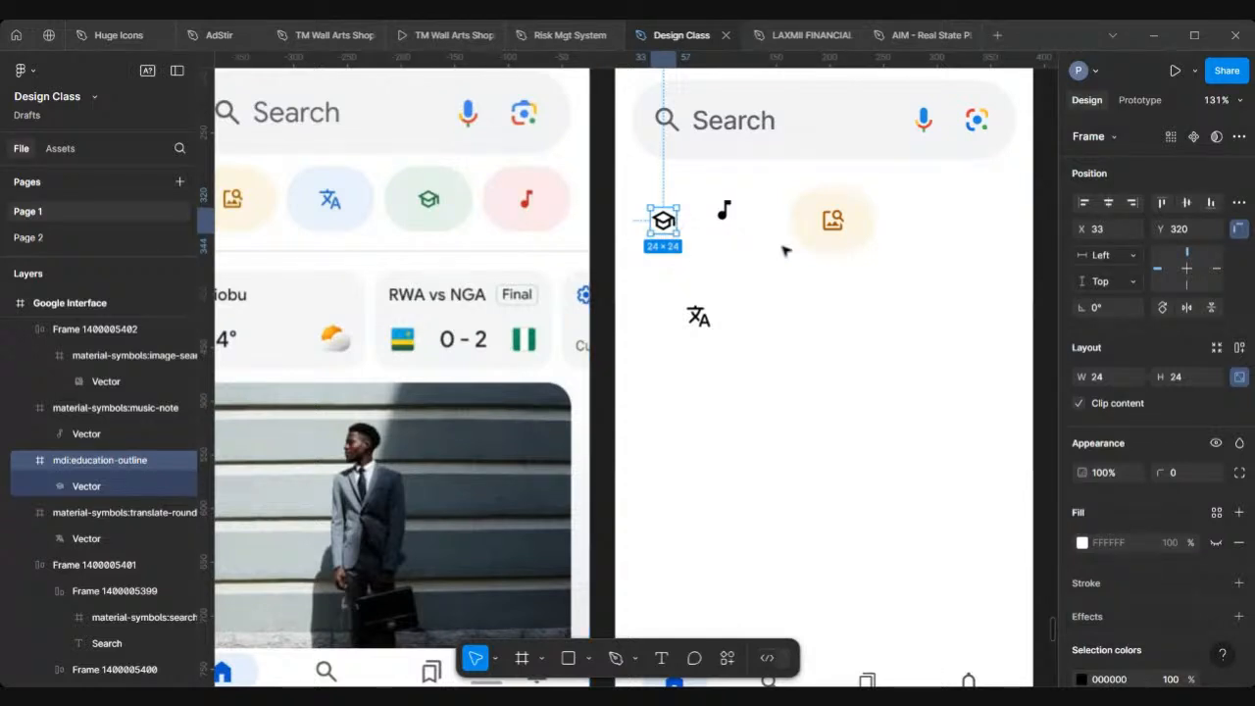
pyautogui.hscroll(4, 784, 250)
# Step: Duplicate the image-search chip to X 110, Y 391 and move the translate icon into the copy
pyautogui.click(753, 222)
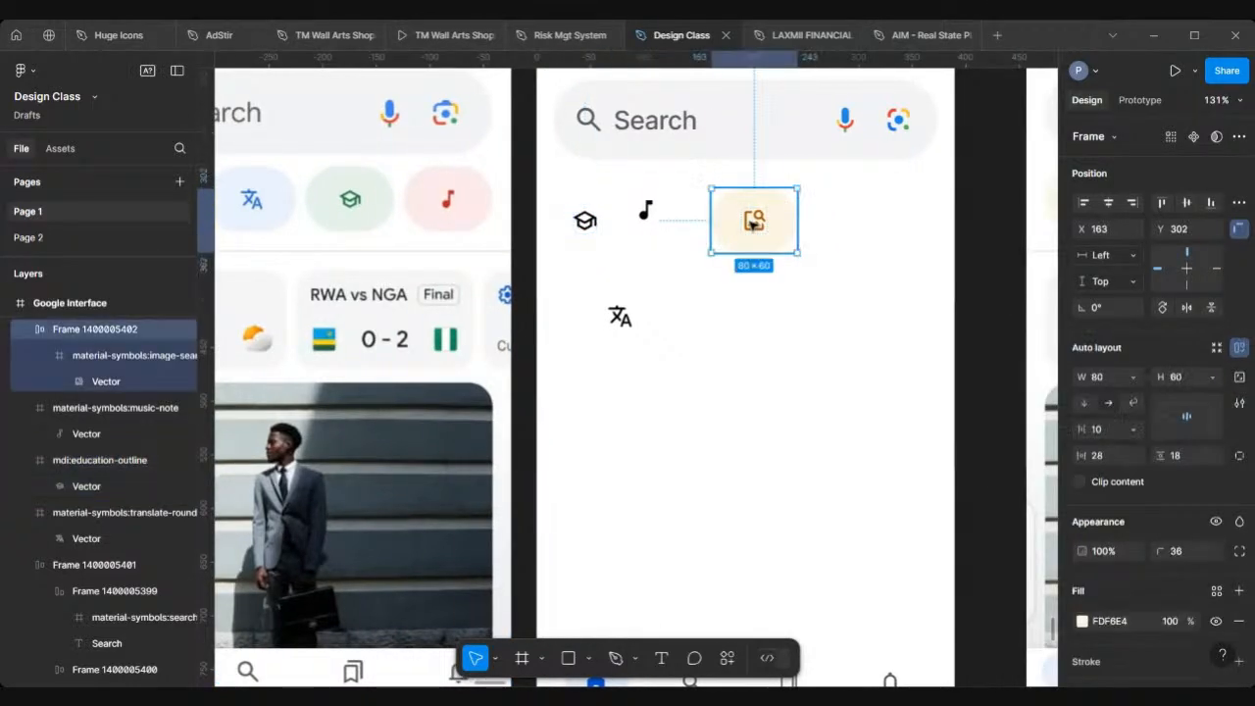
pyautogui.moveTo(753, 222); pyautogui.dragTo(696, 319)
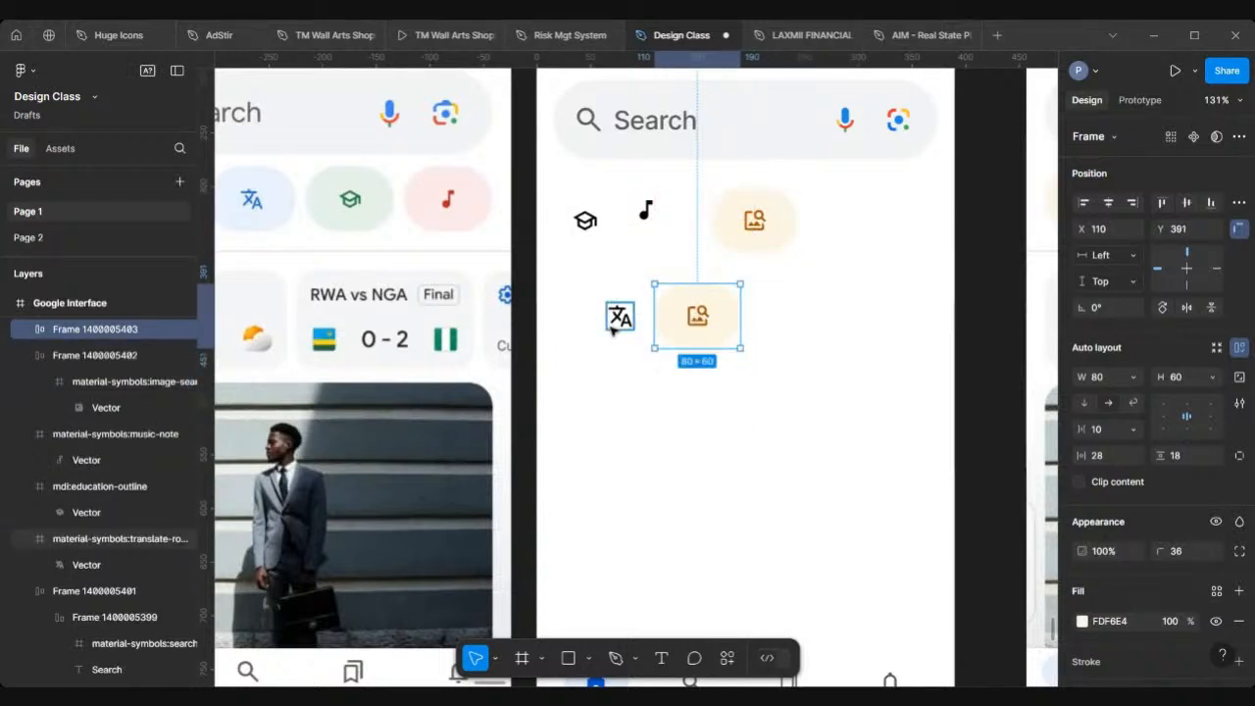
pyautogui.click(612, 330)
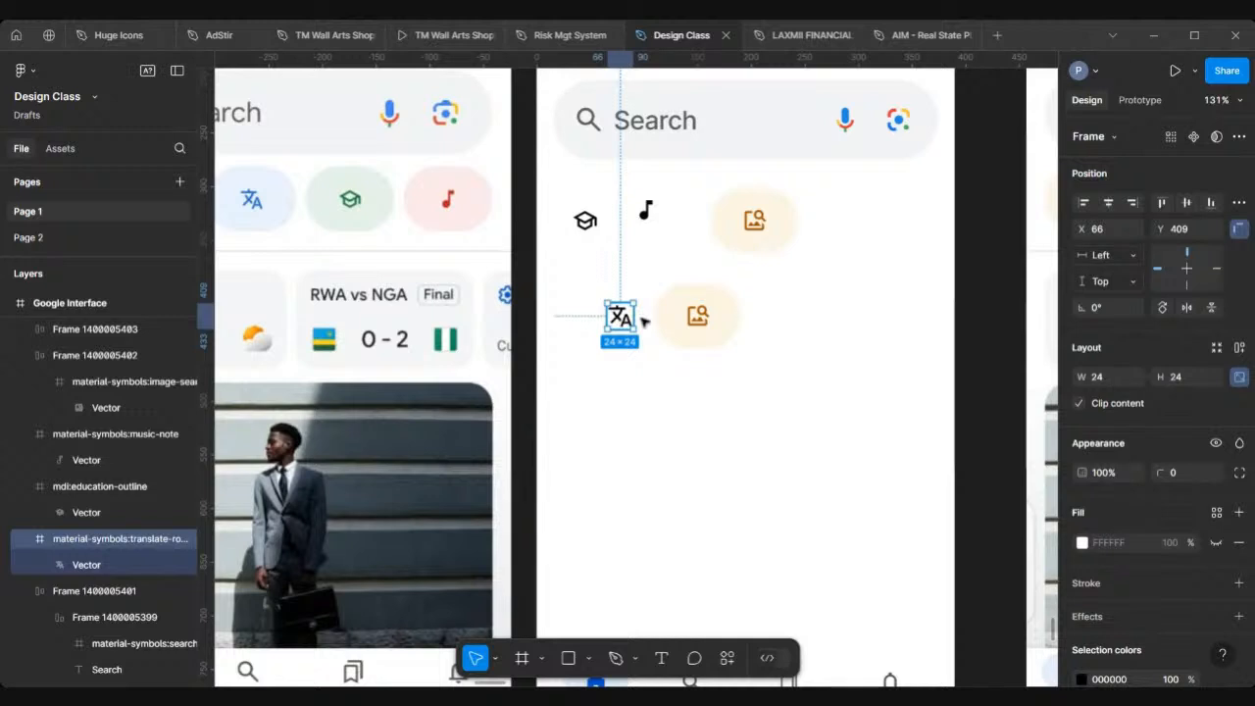
pyautogui.moveTo(642, 318); pyautogui.dragTo(677, 322)
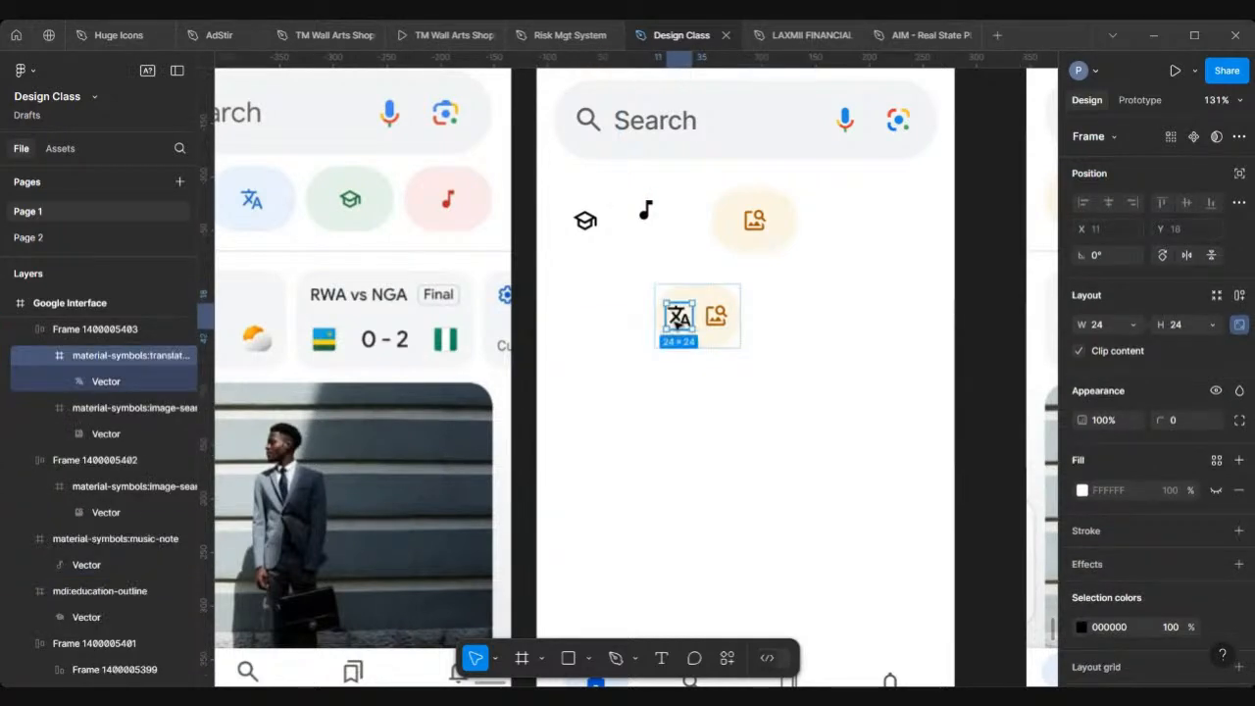
# Step: Delete the copied image-search icon from the new translate chip
pyautogui.scroll(5, 782, 322)
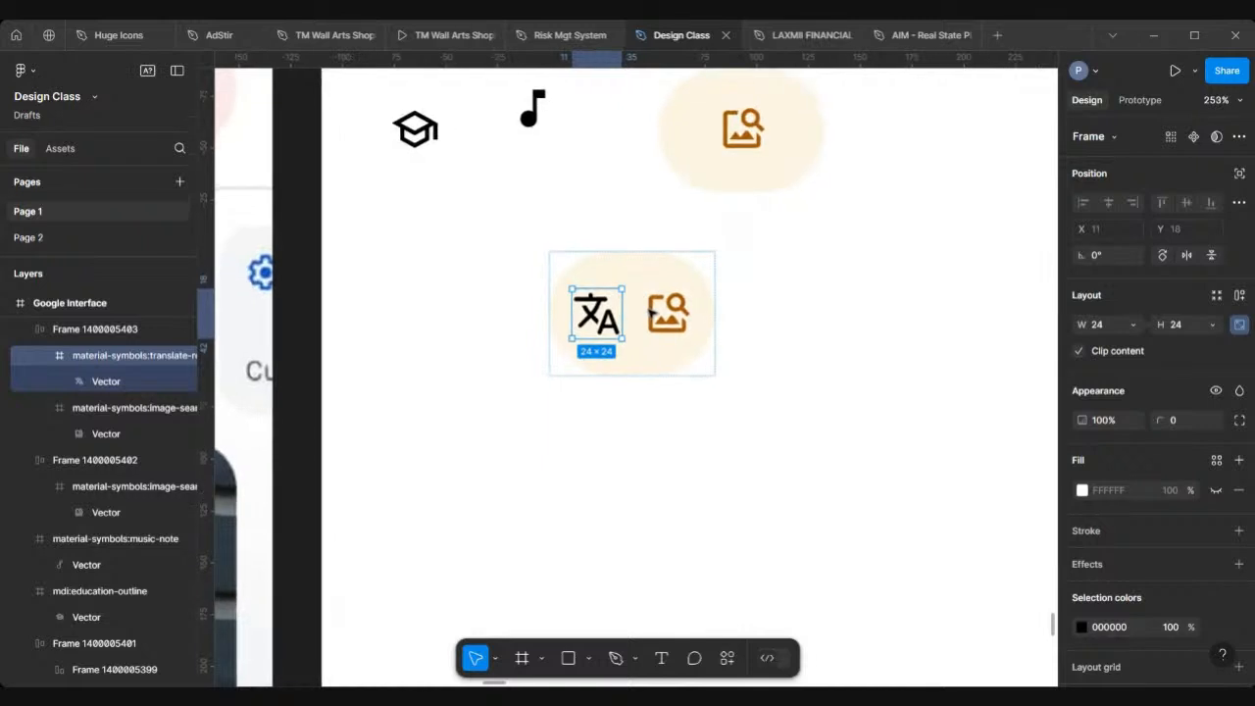
pyautogui.click(667, 314)
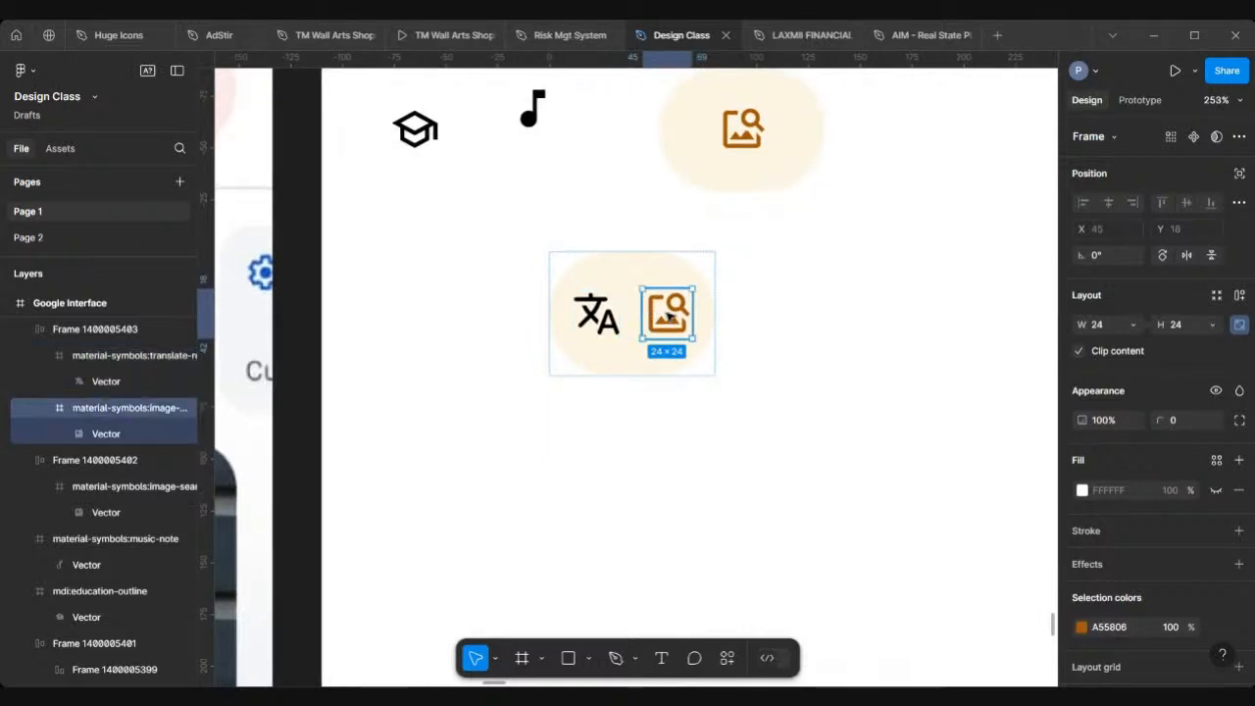
pyautogui.press('Delete')
pyautogui.scroll(-5, 670, 315)
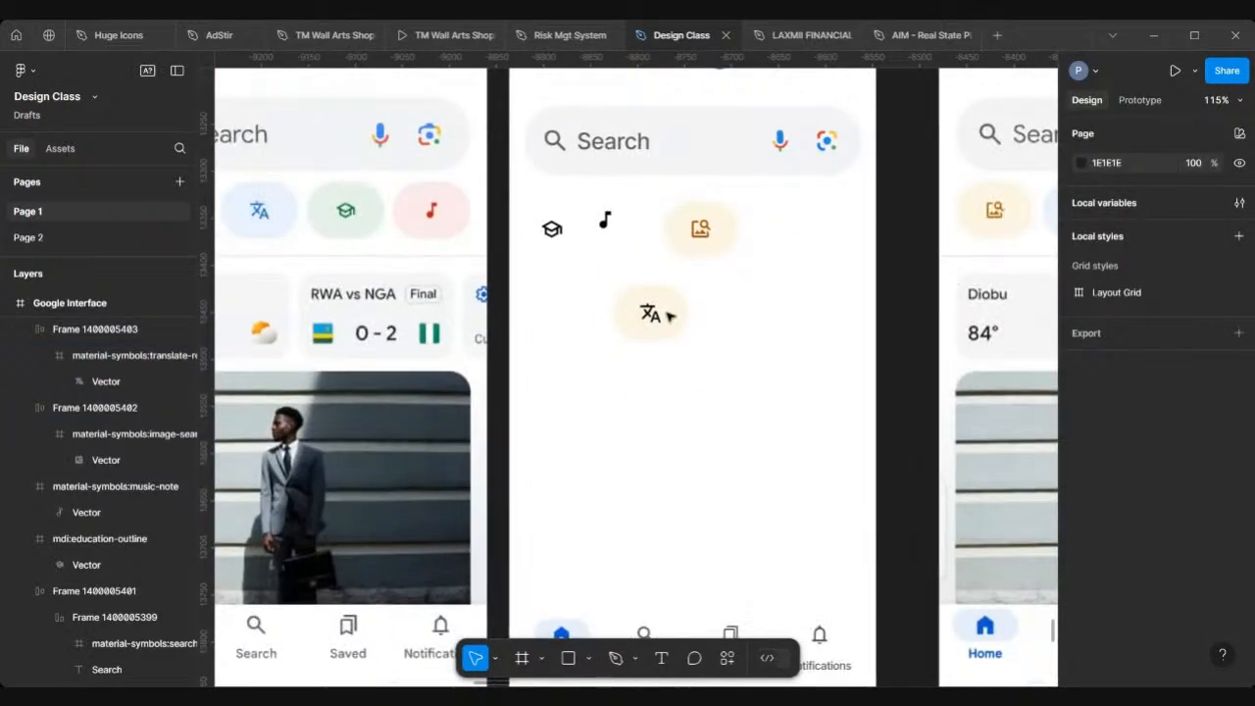
pyautogui.hscroll(-2, 669, 316)
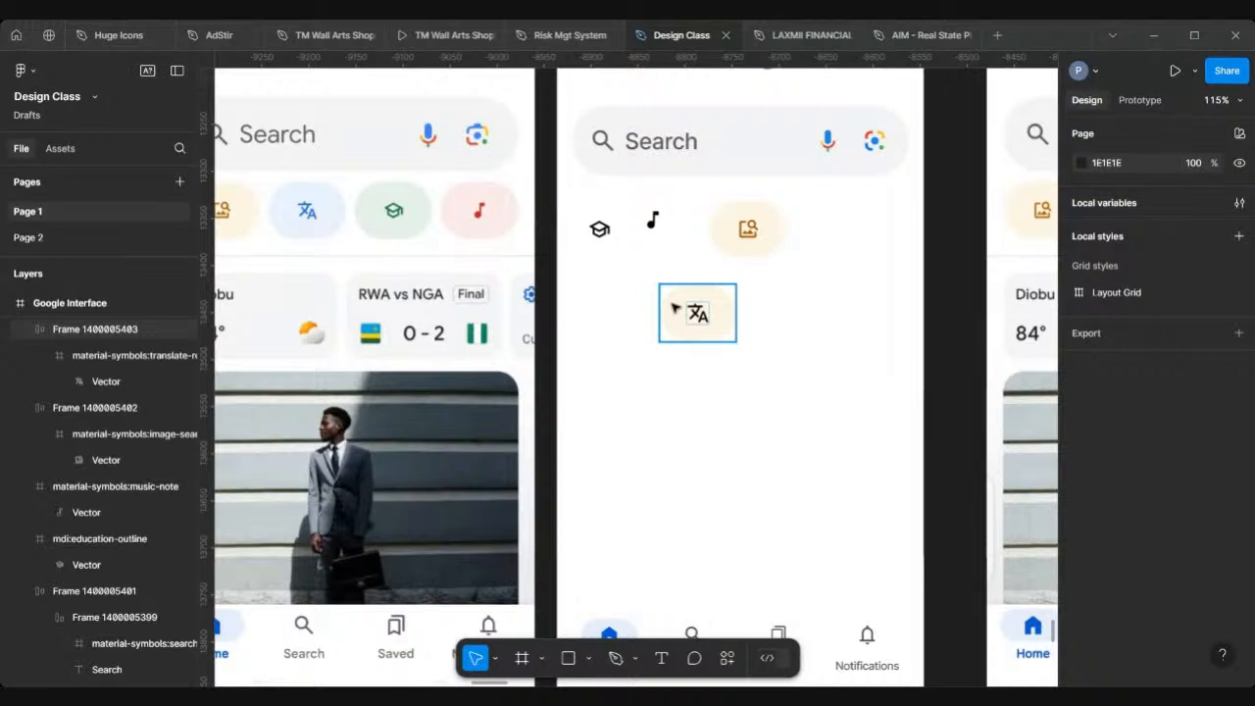
pyautogui.click(675, 308)
pyautogui.scroll(-5, 1082, 451)
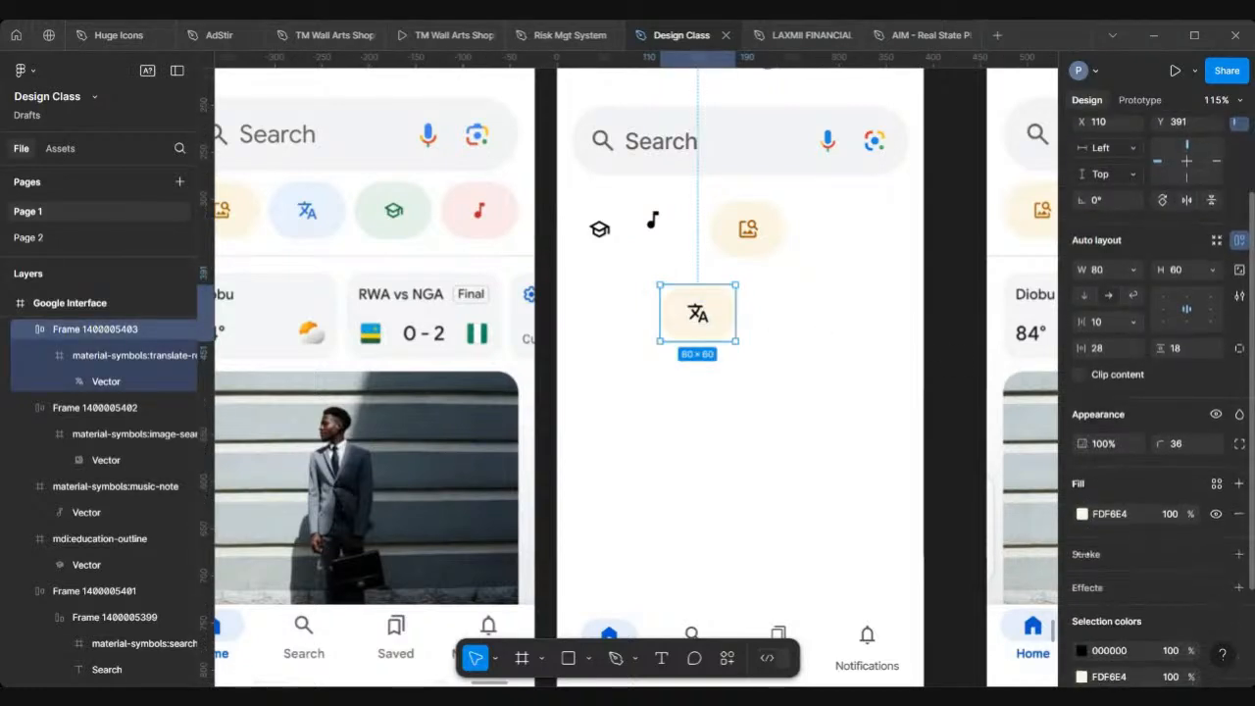
# Step: Fill the translate chip frame with light blue EAF2FF sampled from the reference chip using the eyedropper
pyautogui.click(1081, 441)
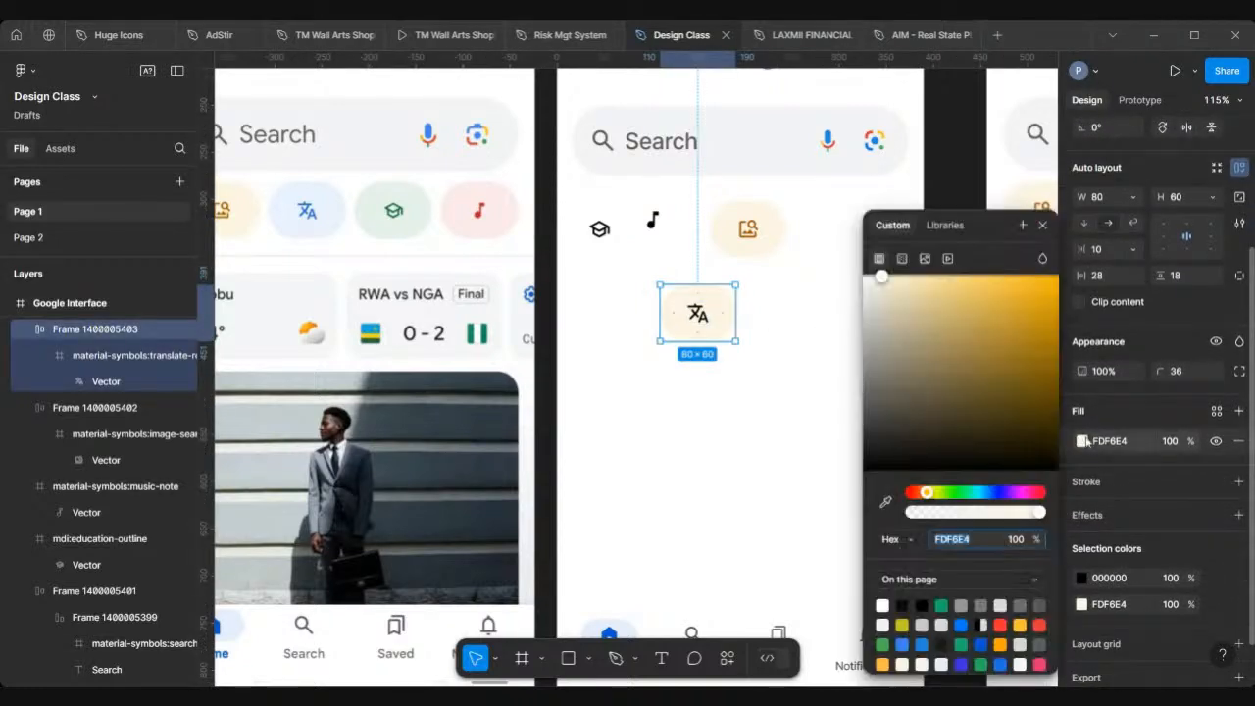
pyautogui.click(884, 504)
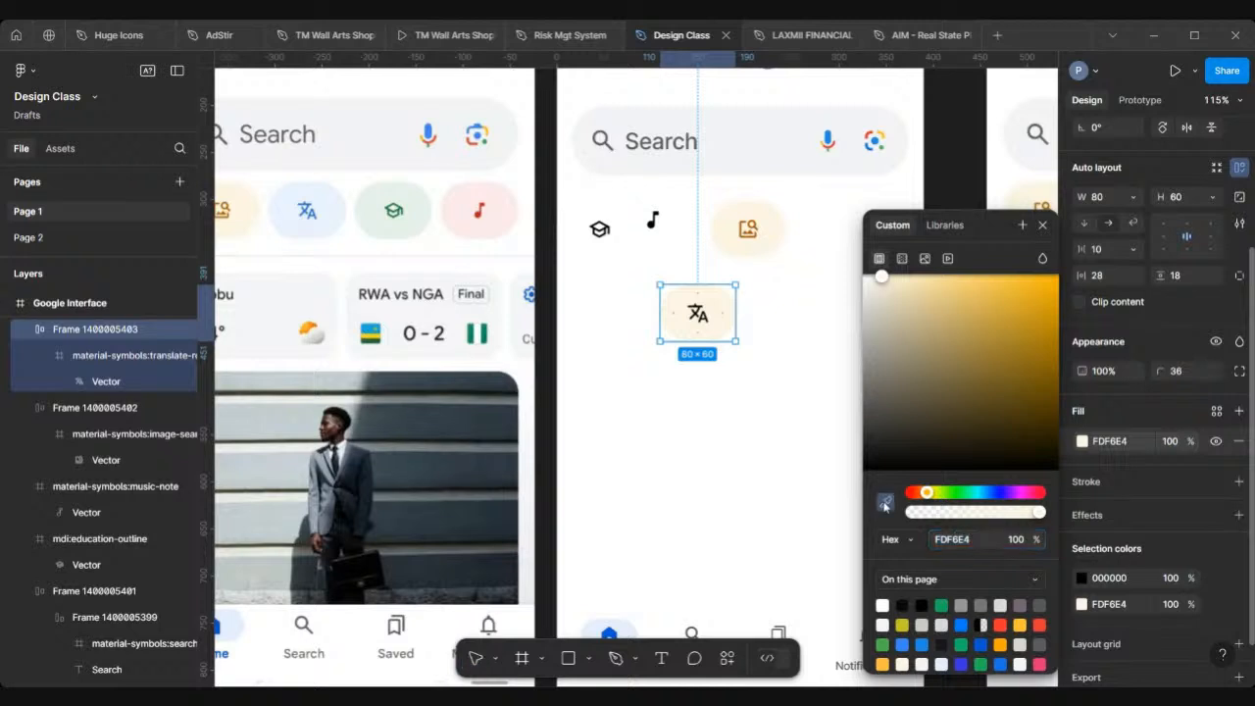
pyautogui.click(343, 210)
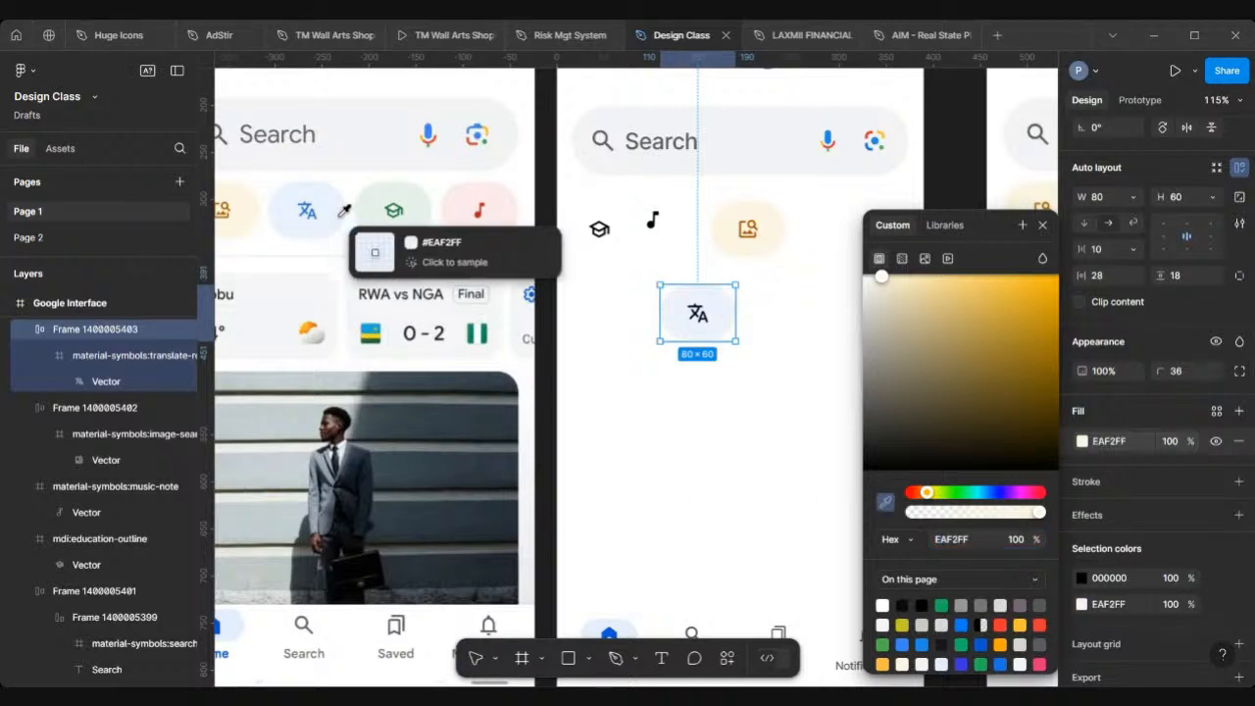
# Step: Recolour the translate icon to 1351C4 by sampling the reference translate icon with the eyedropper
pyautogui.doubleClick(699, 315)
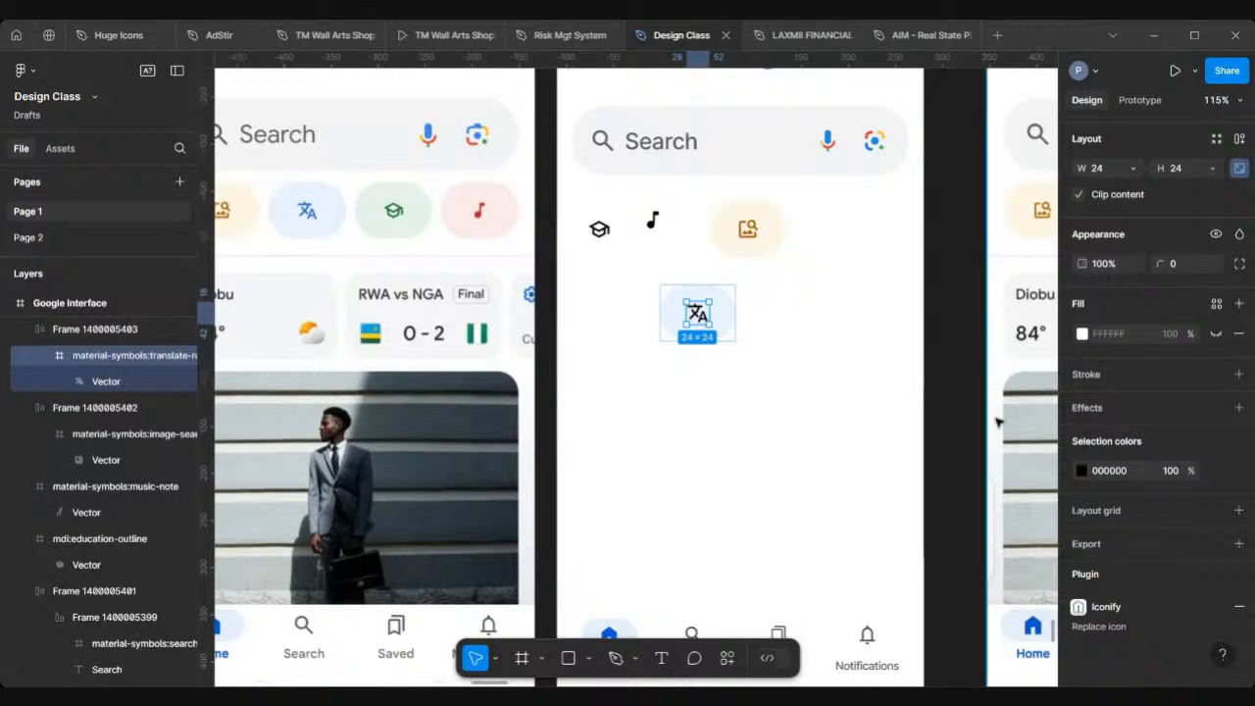
pyautogui.click(1082, 470)
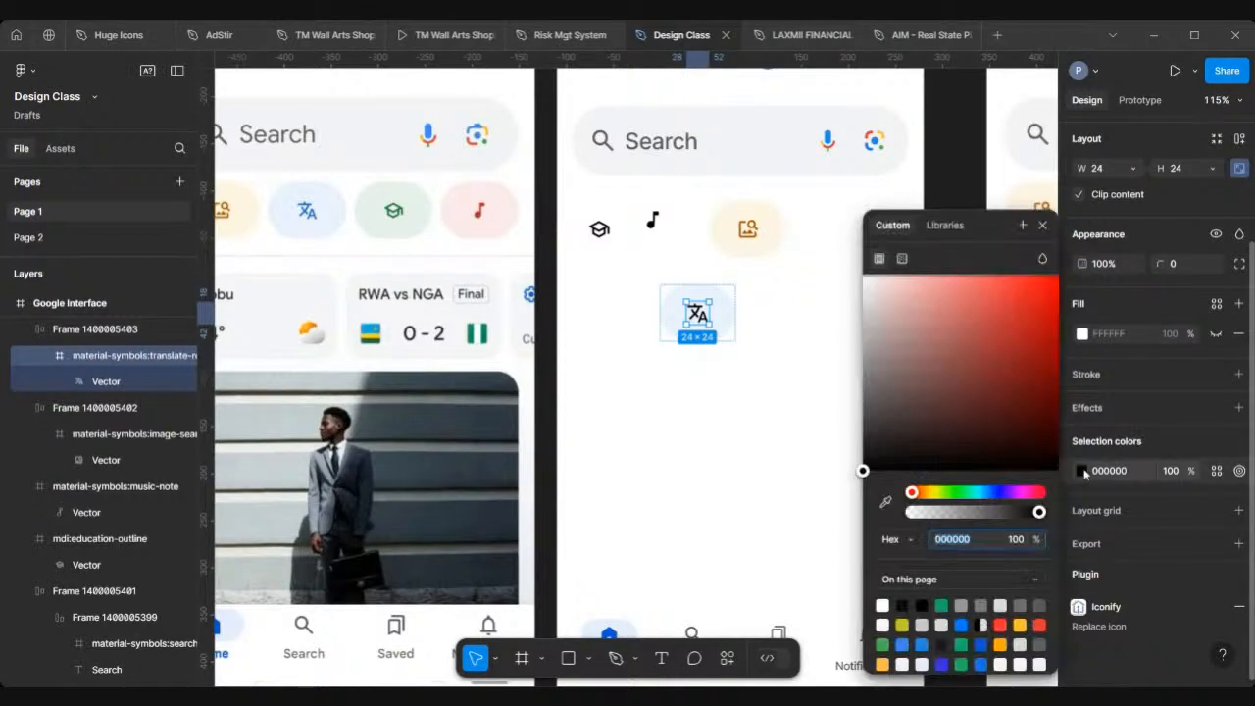
pyautogui.click(884, 503)
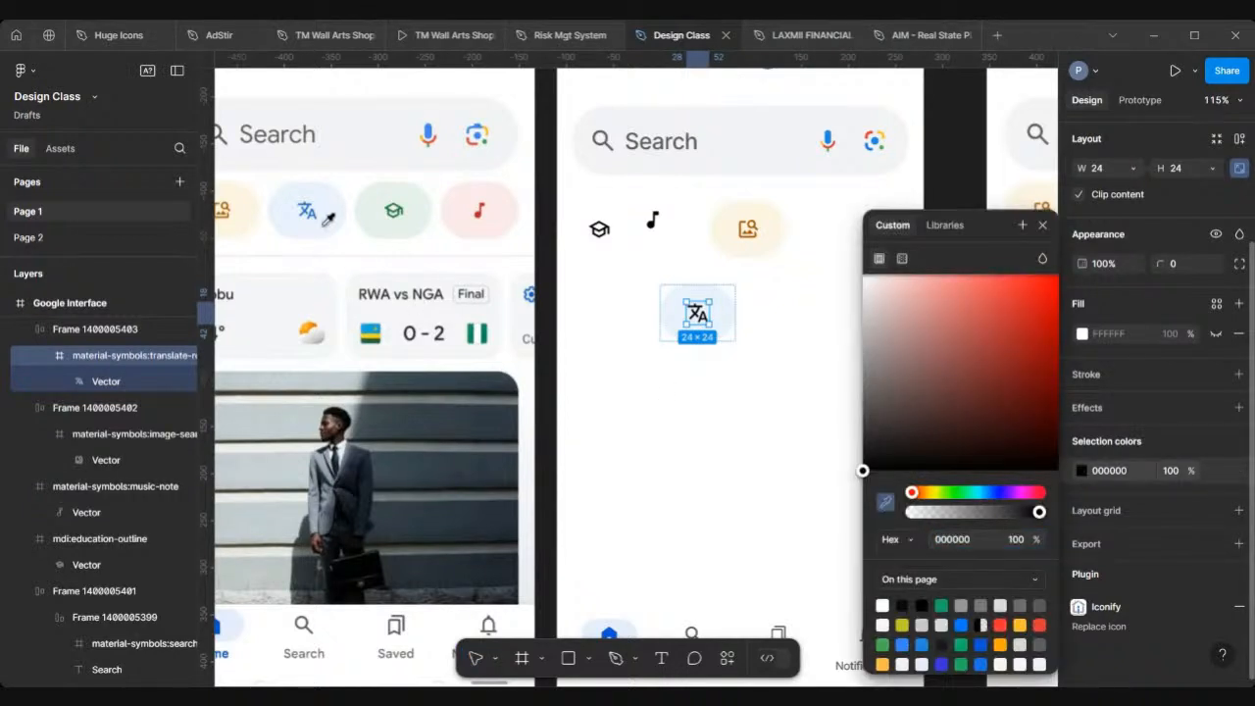
pyautogui.scroll(3, 320, 204)
pyautogui.scroll(5, 320, 204)
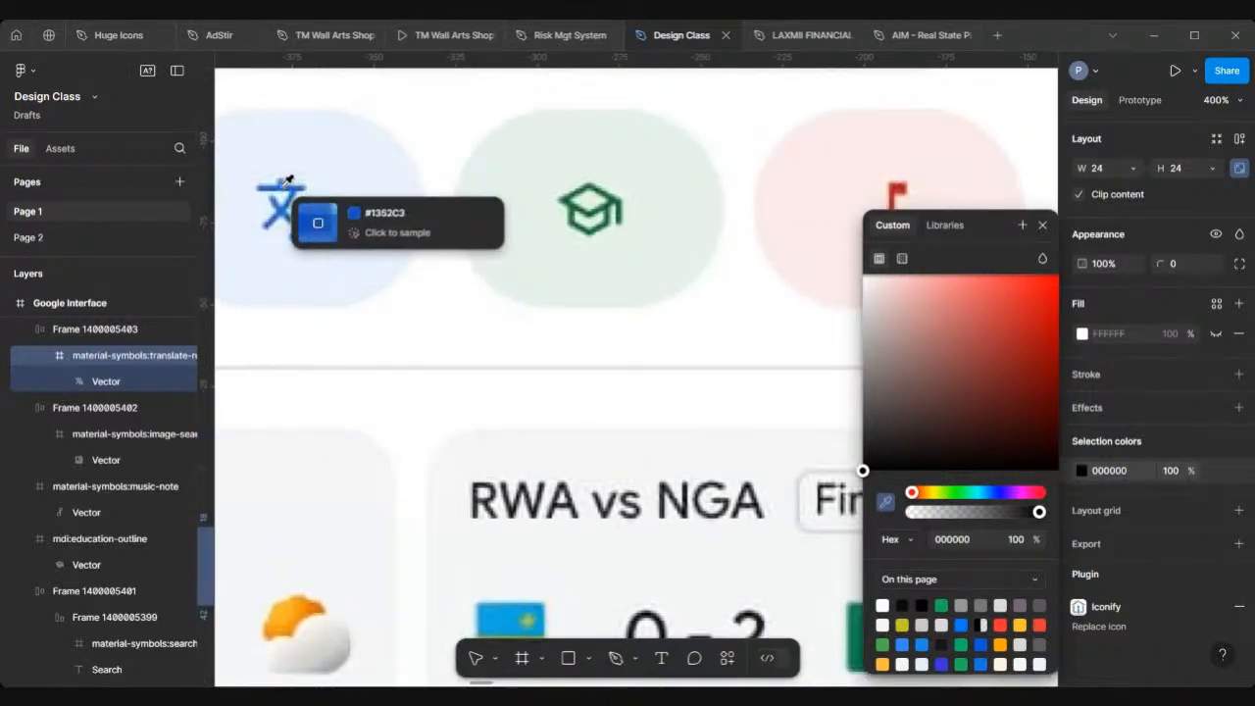
pyautogui.click(287, 181)
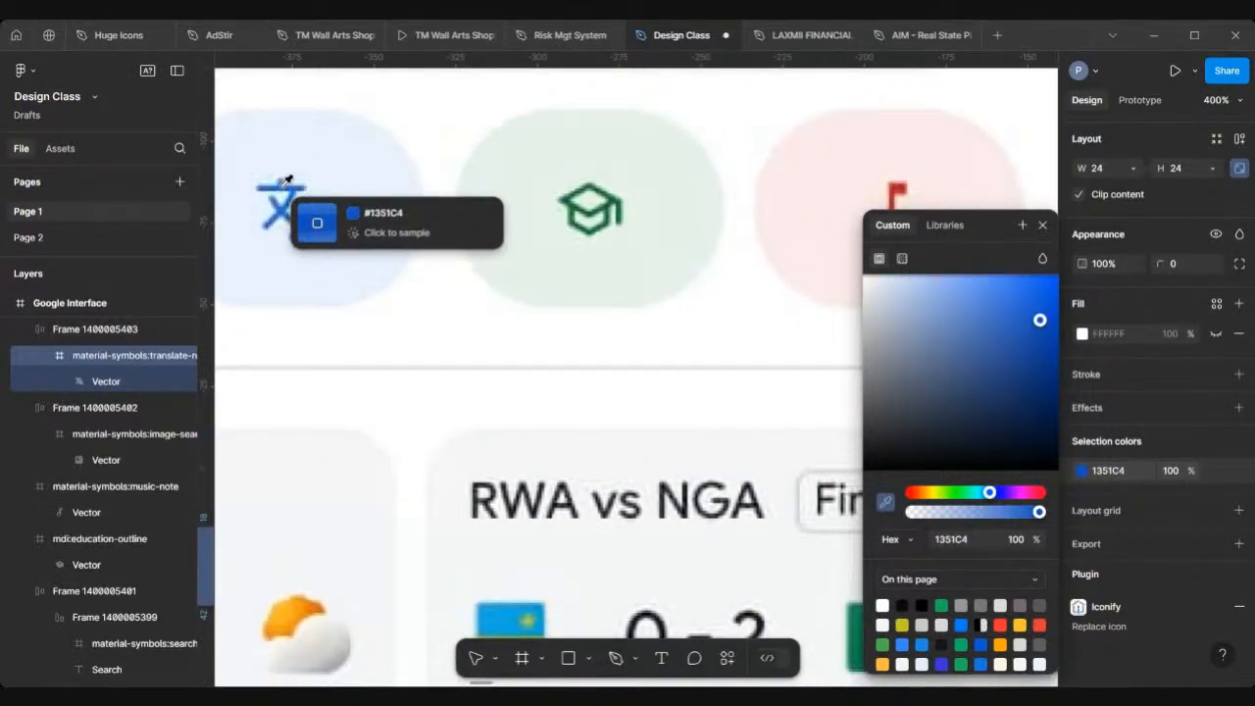
pyautogui.press('Escape')
# Step: Duplicate the translate chip to X 219, Y 392 and move the education icon into the copy
pyautogui.scroll(-5, 513, 284)
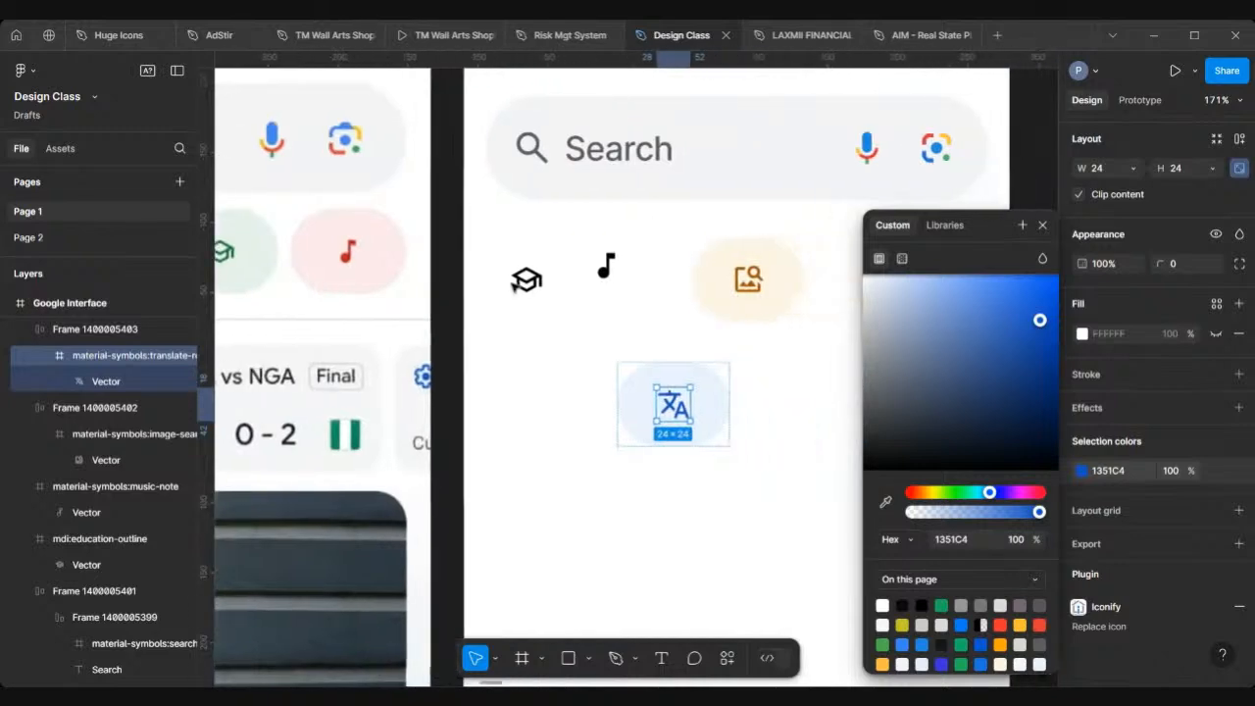
pyautogui.hscroll(2, 514, 281)
pyautogui.click(730, 413)
pyautogui.scroll(-4, 730, 413)
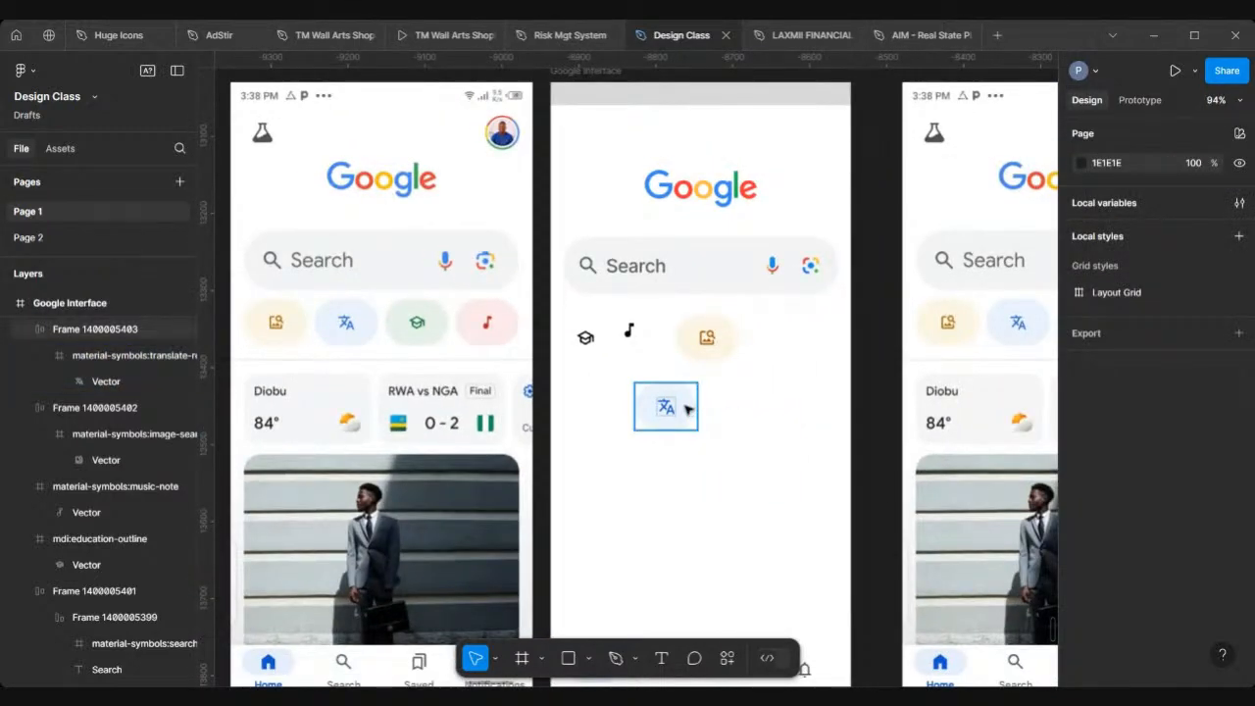
pyautogui.click(688, 410)
pyautogui.moveTo(688, 410); pyautogui.dragTo(773, 410)
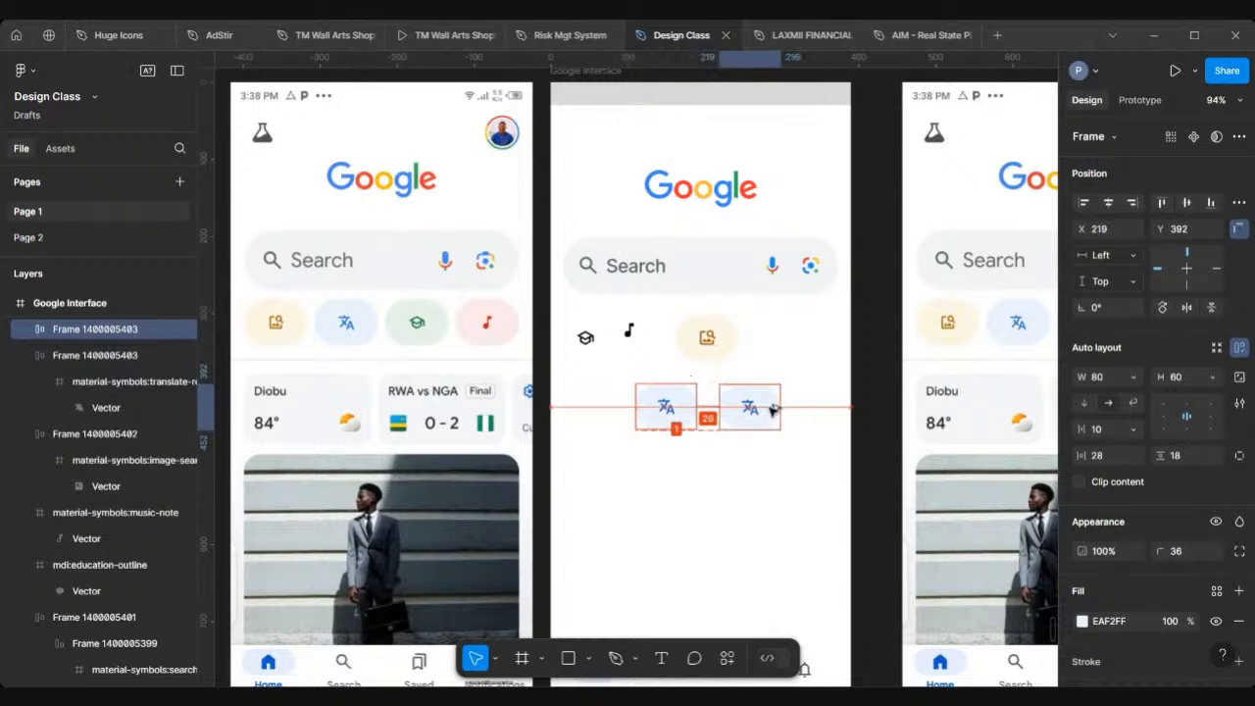
pyautogui.click(586, 338)
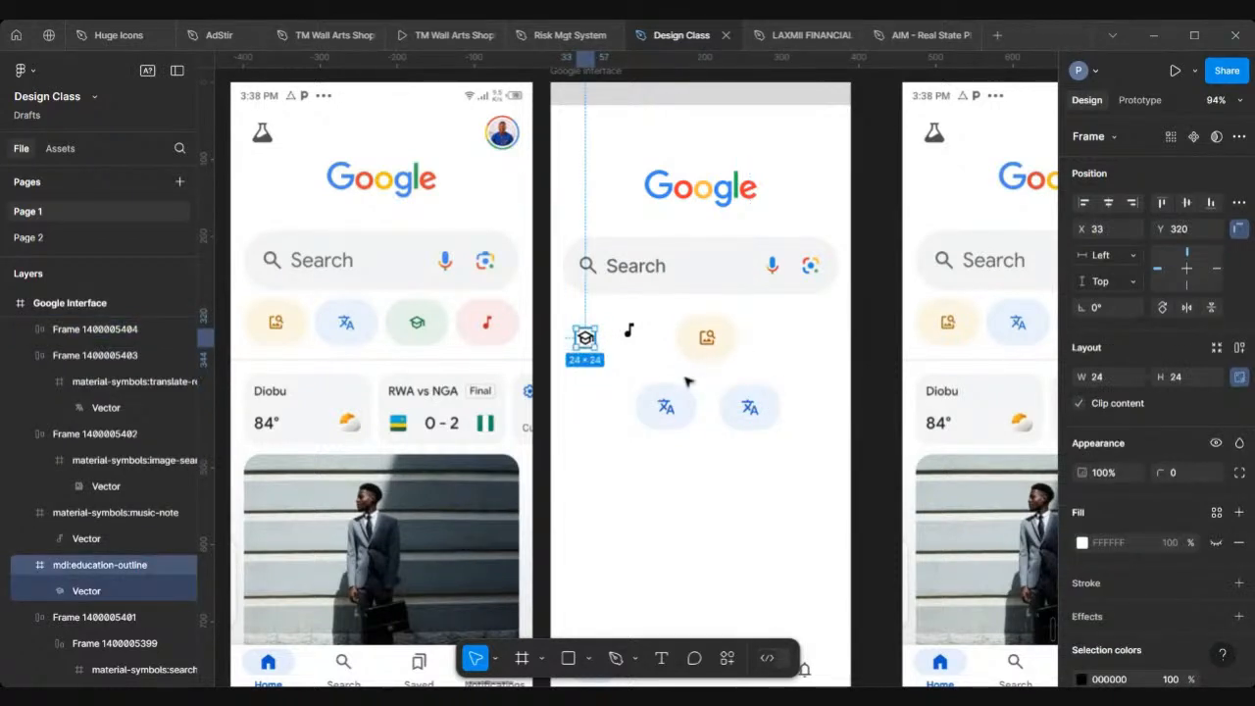
pyautogui.moveTo(585, 337); pyautogui.dragTo(742, 410)
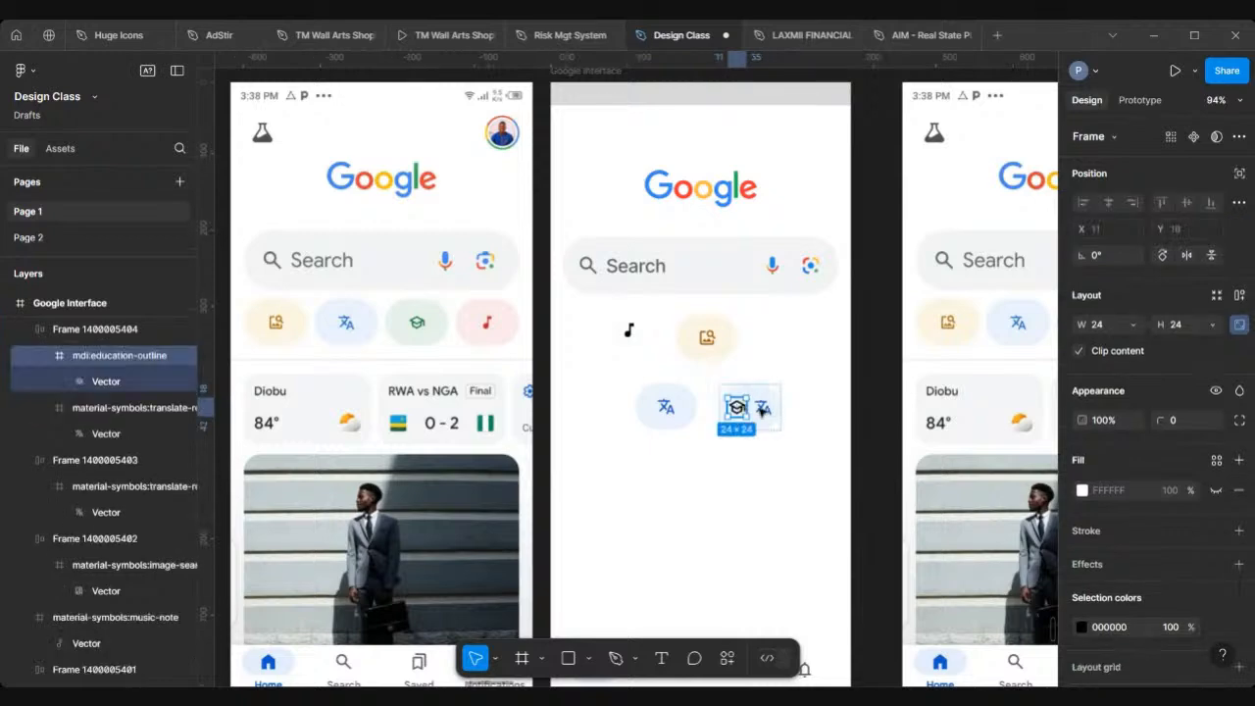
# Step: Delete the copied translate icon from the new education chip
pyautogui.scroll(5, 761, 412)
pyautogui.scroll(1, 759, 373)
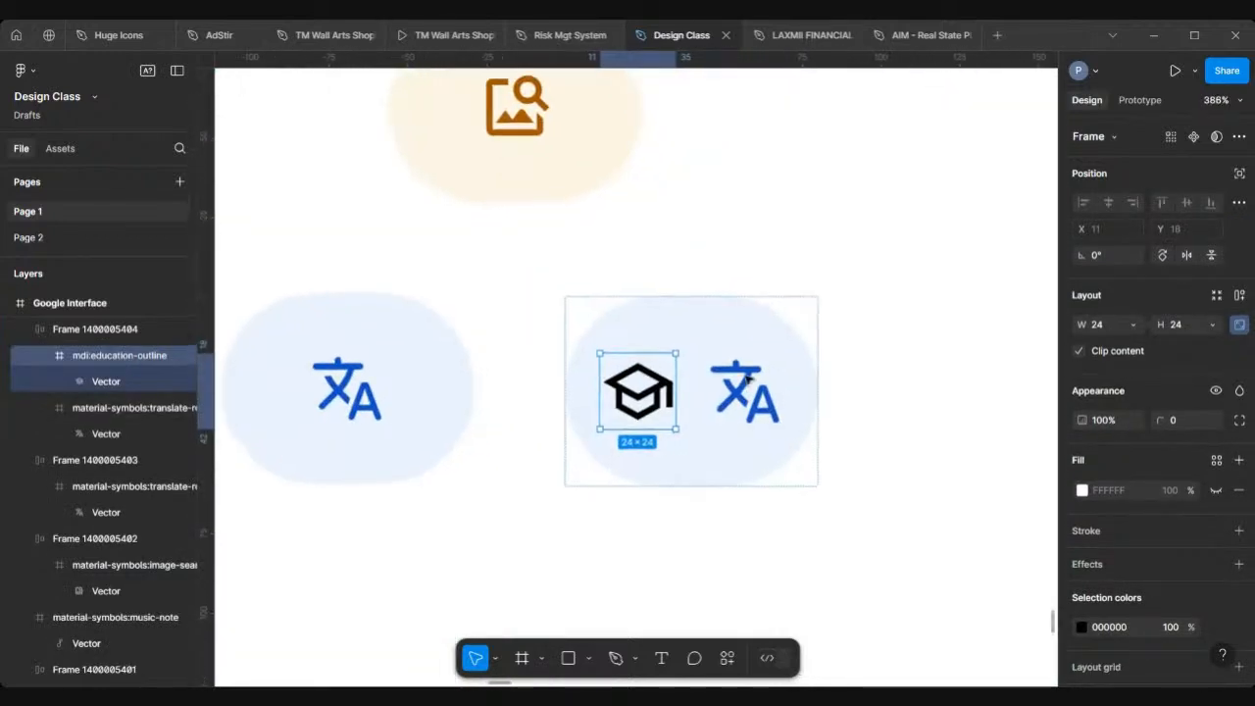
pyautogui.click(750, 388)
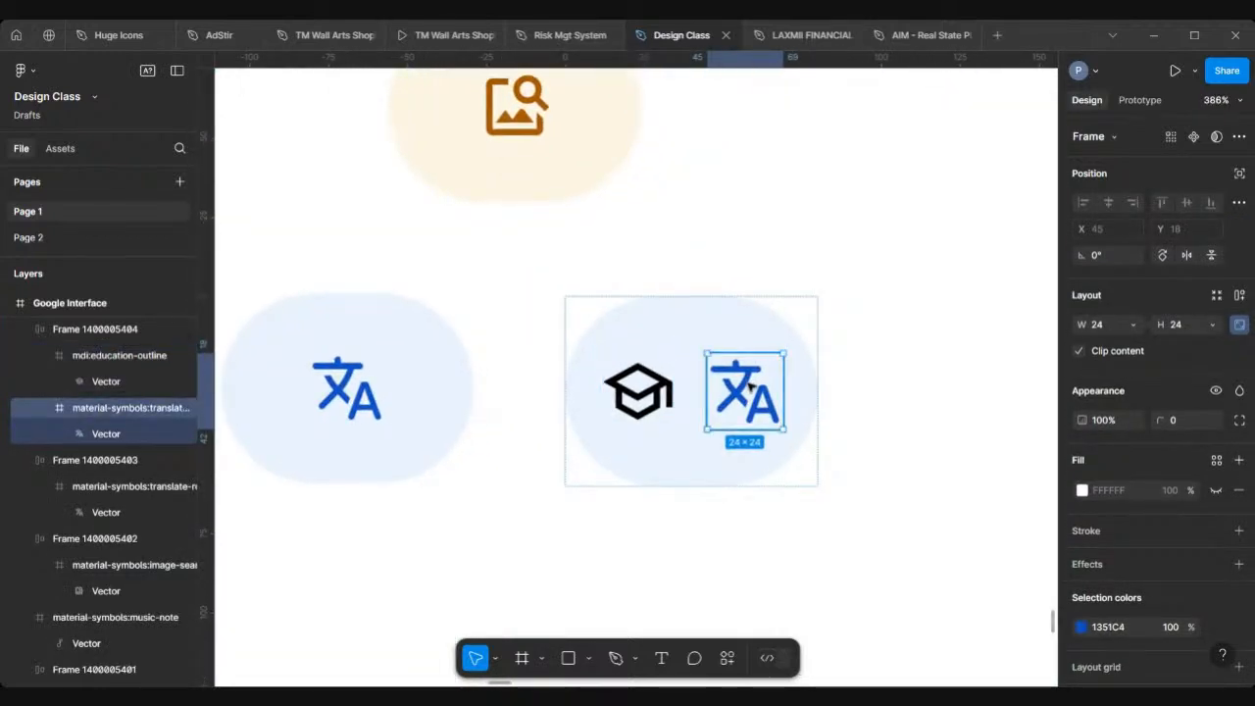
pyautogui.press('Delete')
# Step: Fill the education chip frame with pale green E6F2EA sampled from the reference chip using the eyedropper
pyautogui.scroll(-3, 750, 388)
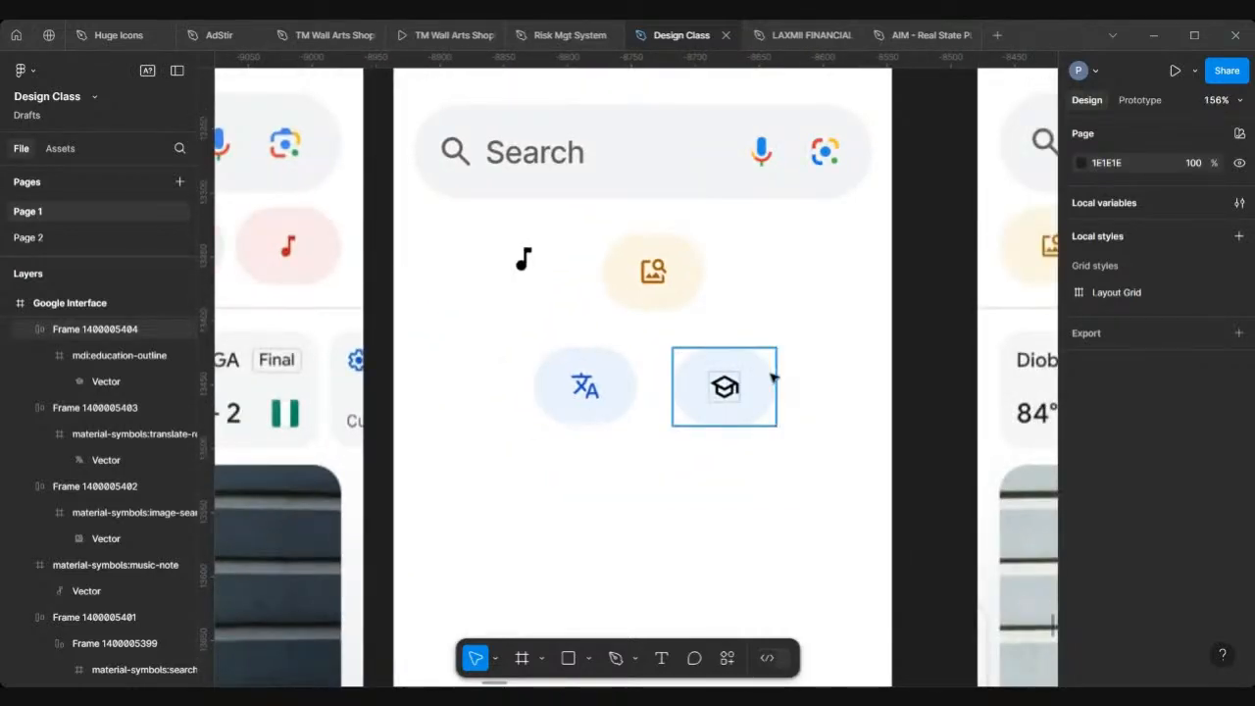
pyautogui.click(772, 377)
pyautogui.scroll(-2, 770, 373)
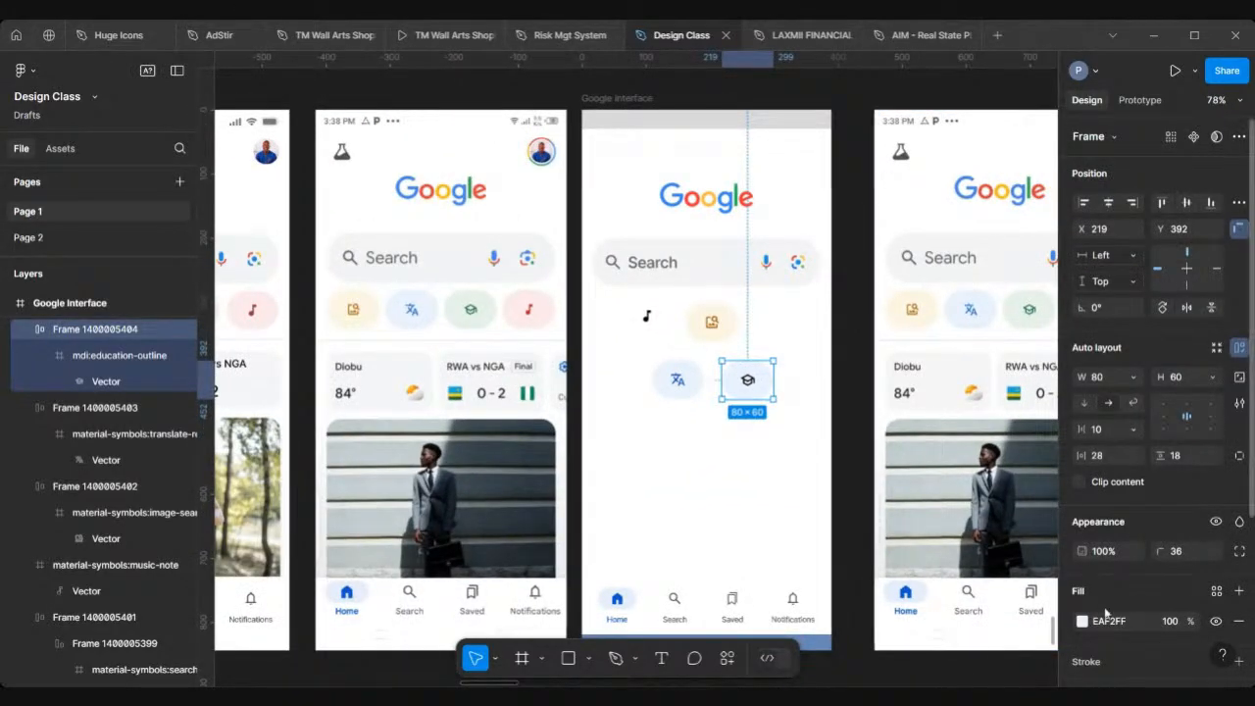
pyautogui.scroll(-3, 1104, 612)
pyautogui.click(1081, 465)
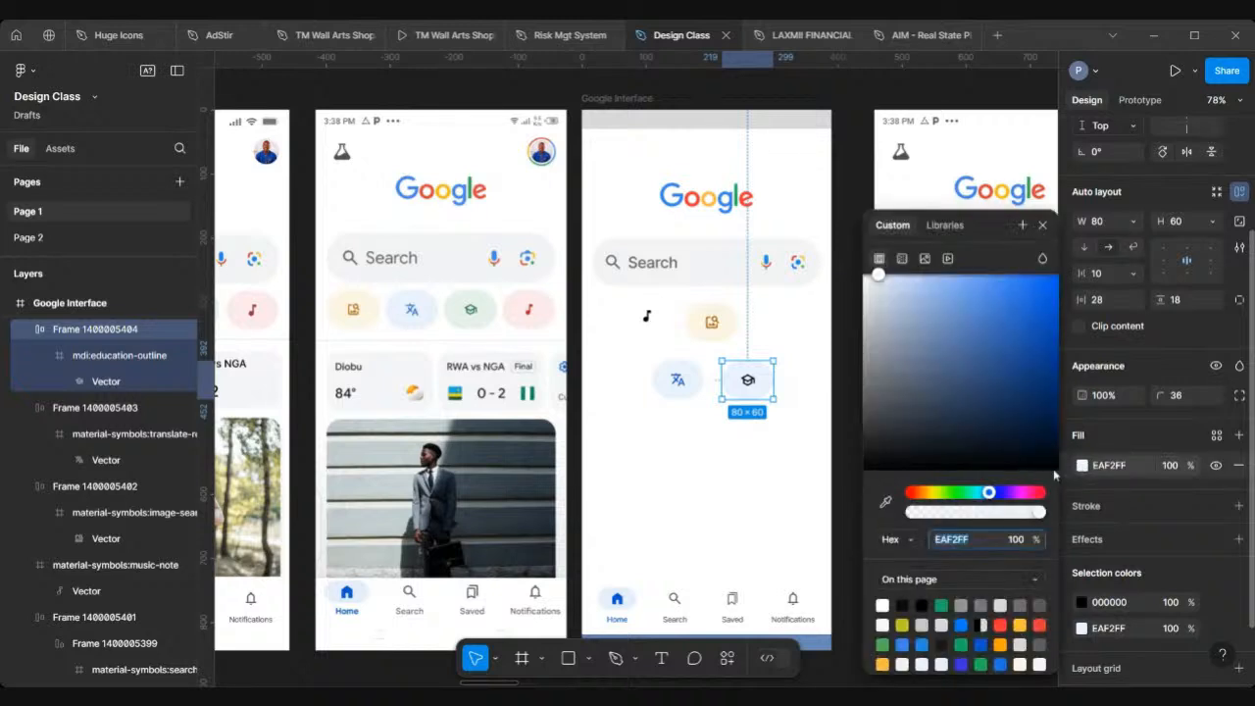
pyautogui.click(886, 502)
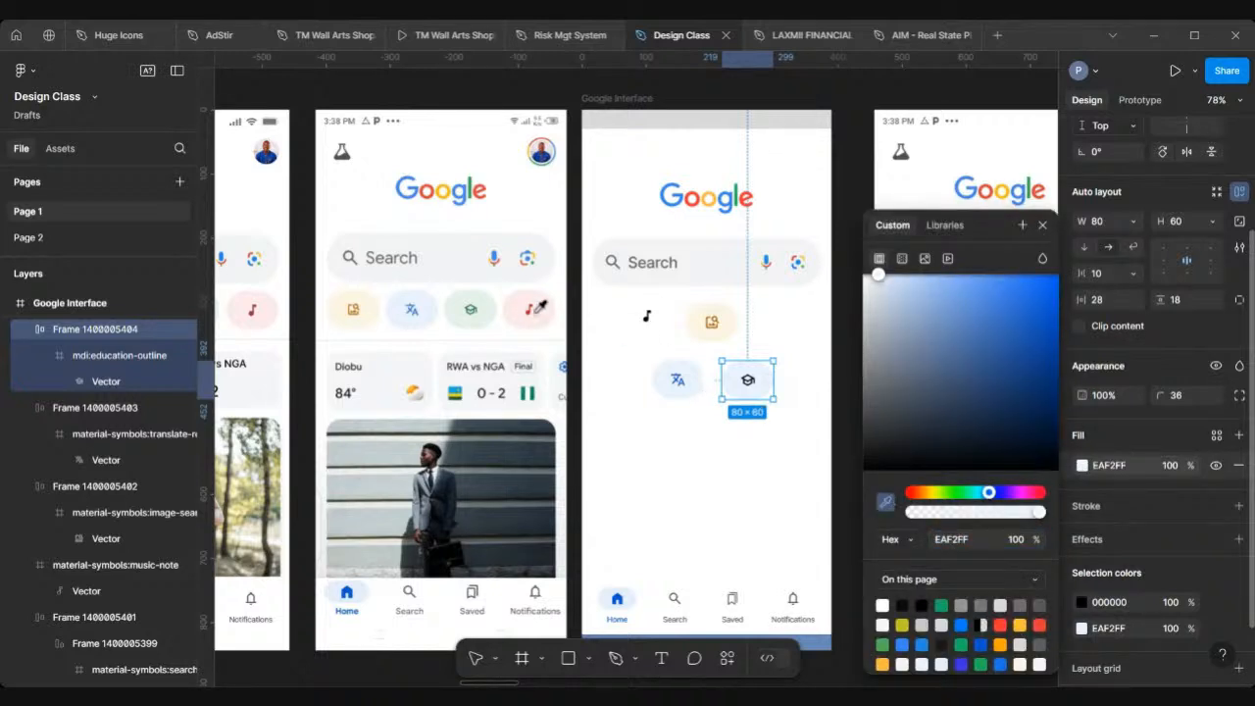
pyautogui.click(484, 311)
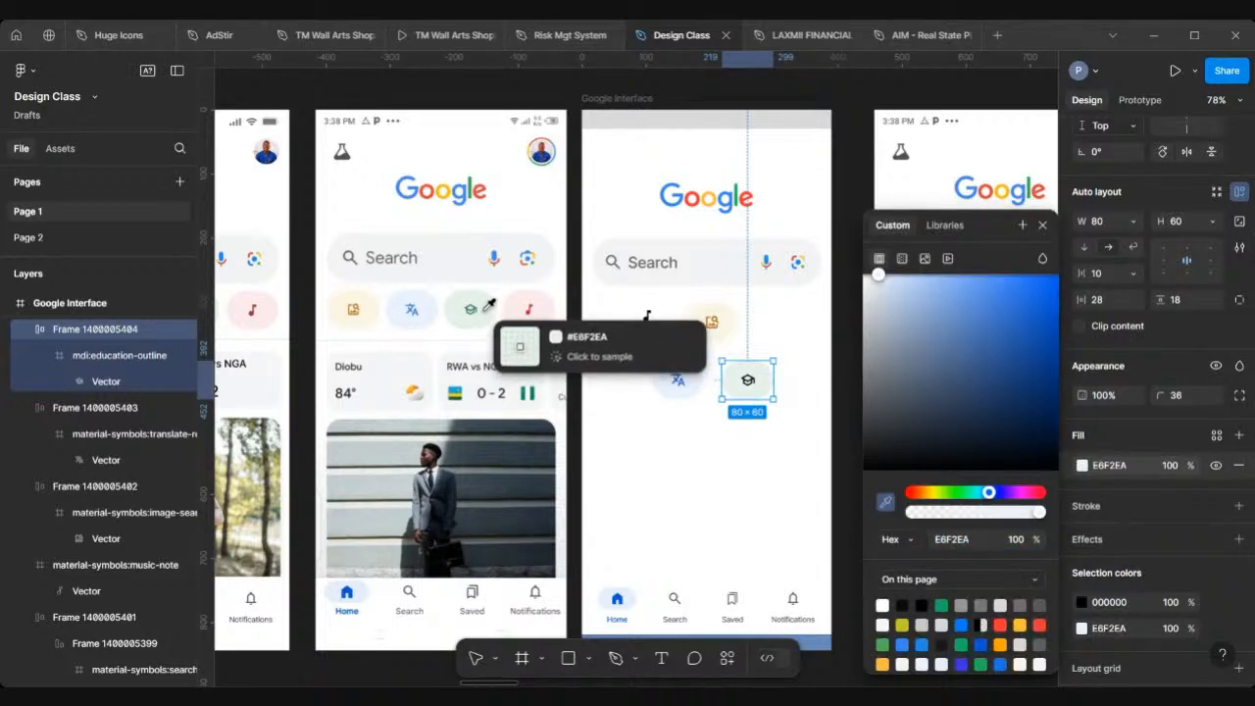
# Step: Recolour the education icon to 0C602F by sampling the reference education icon with the eyedropper
pyautogui.doubleClick(747, 383)
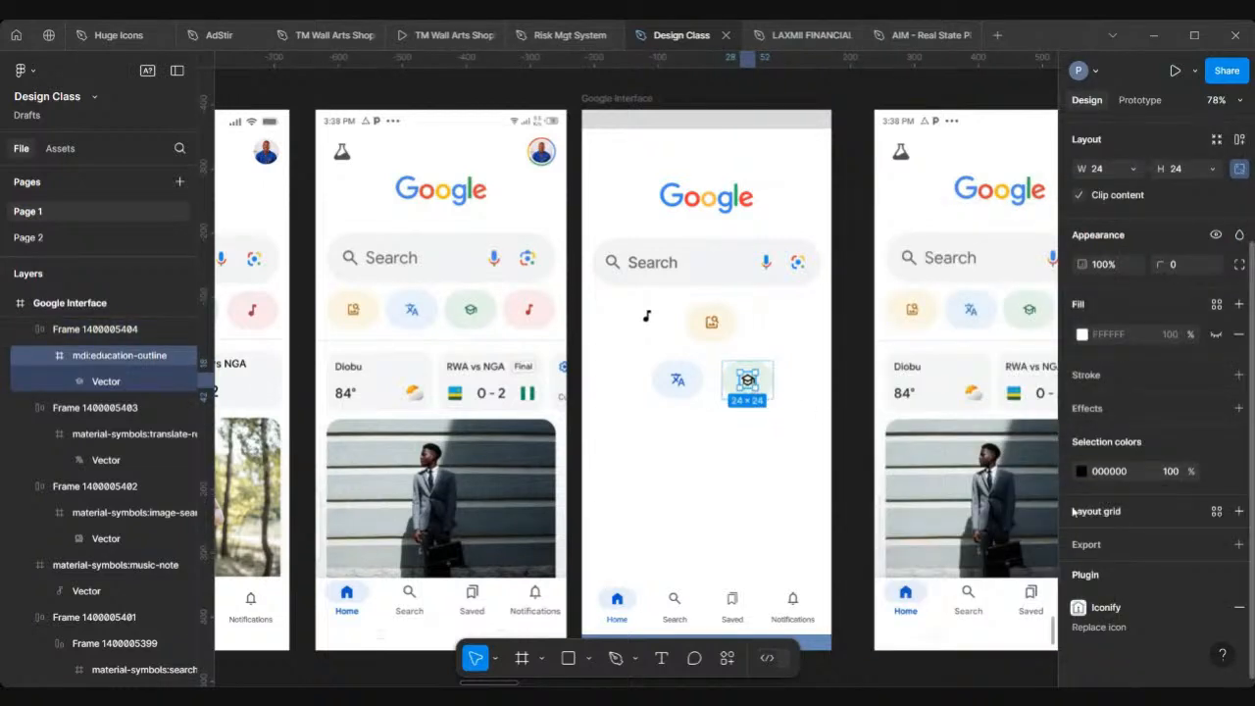
pyautogui.click(1081, 471)
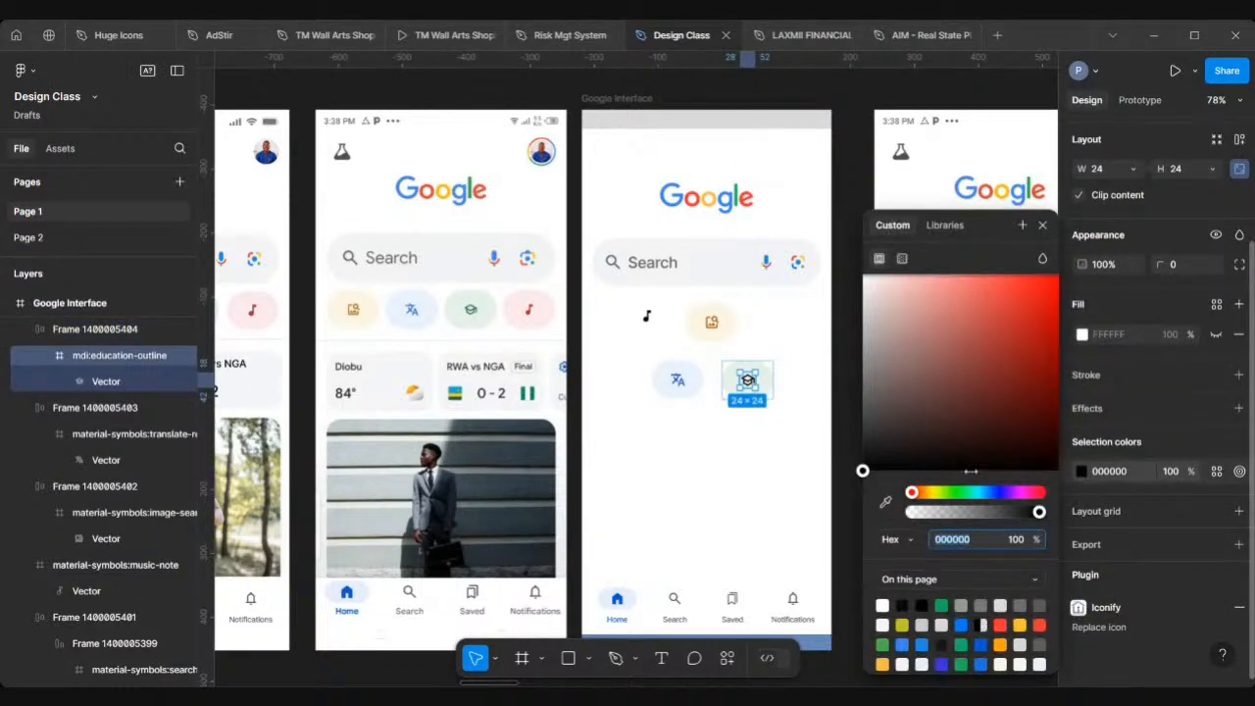
pyautogui.click(885, 501)
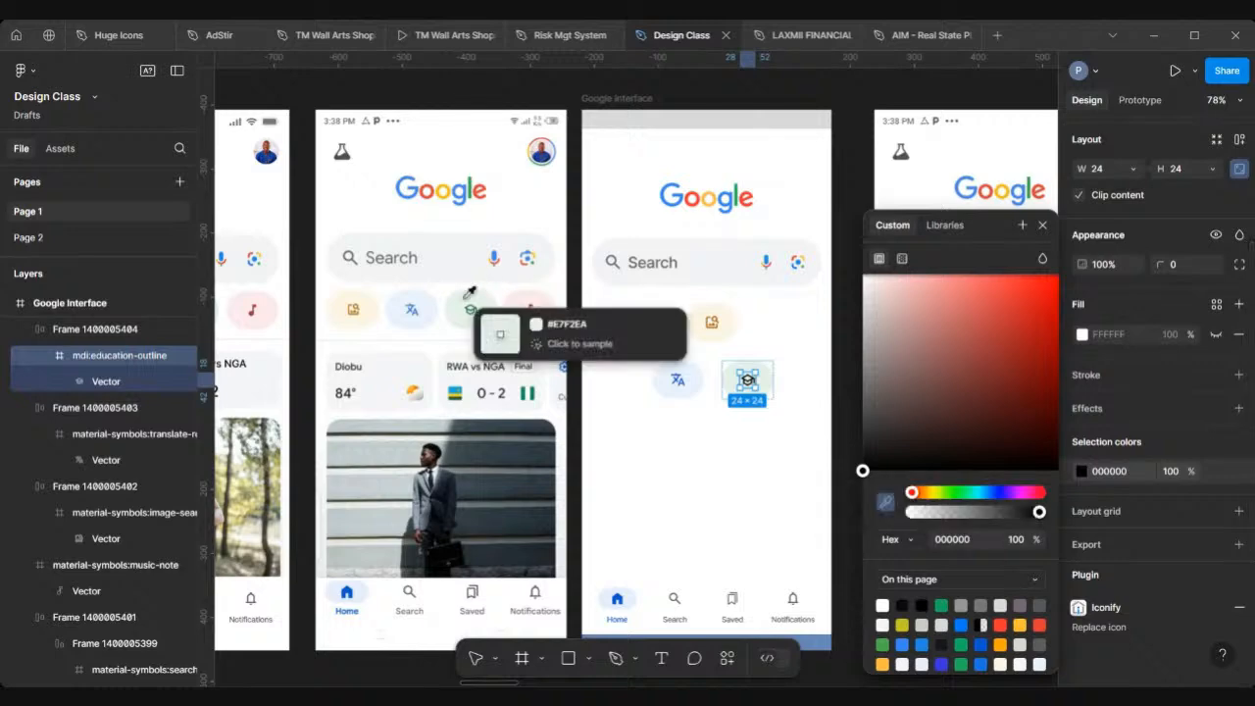
pyautogui.scroll(5, 470, 292)
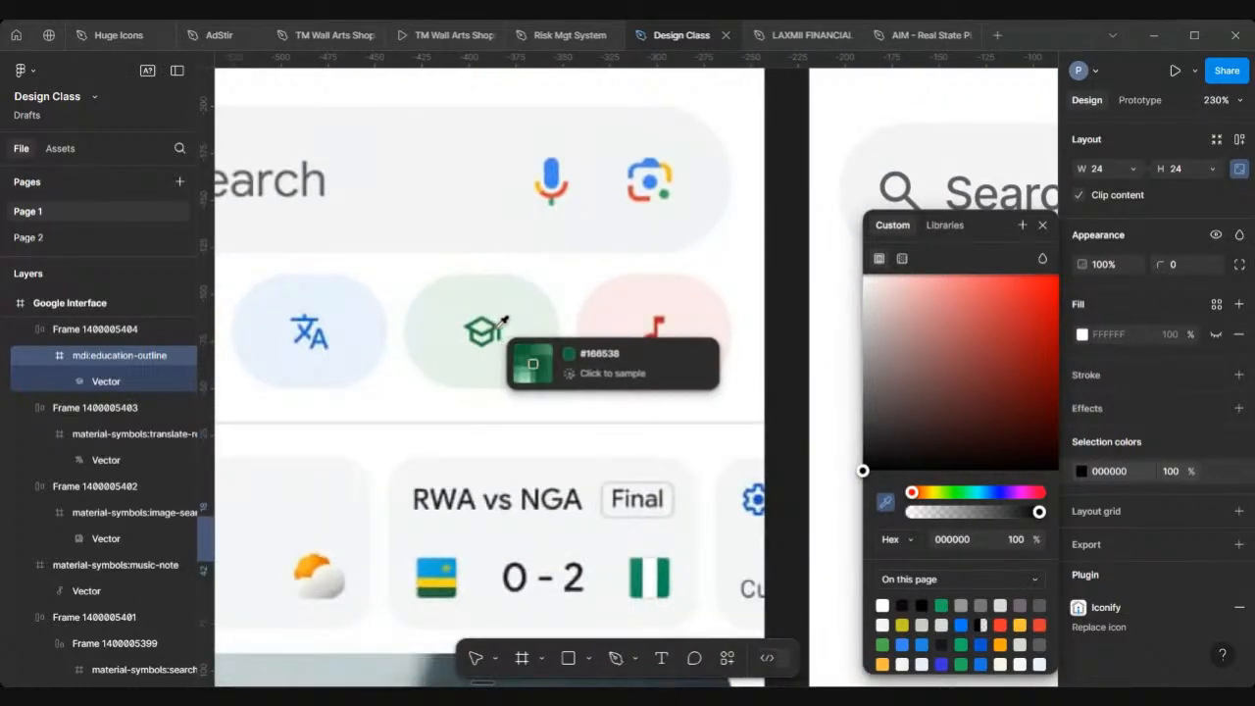
pyautogui.scroll(5, 502, 321)
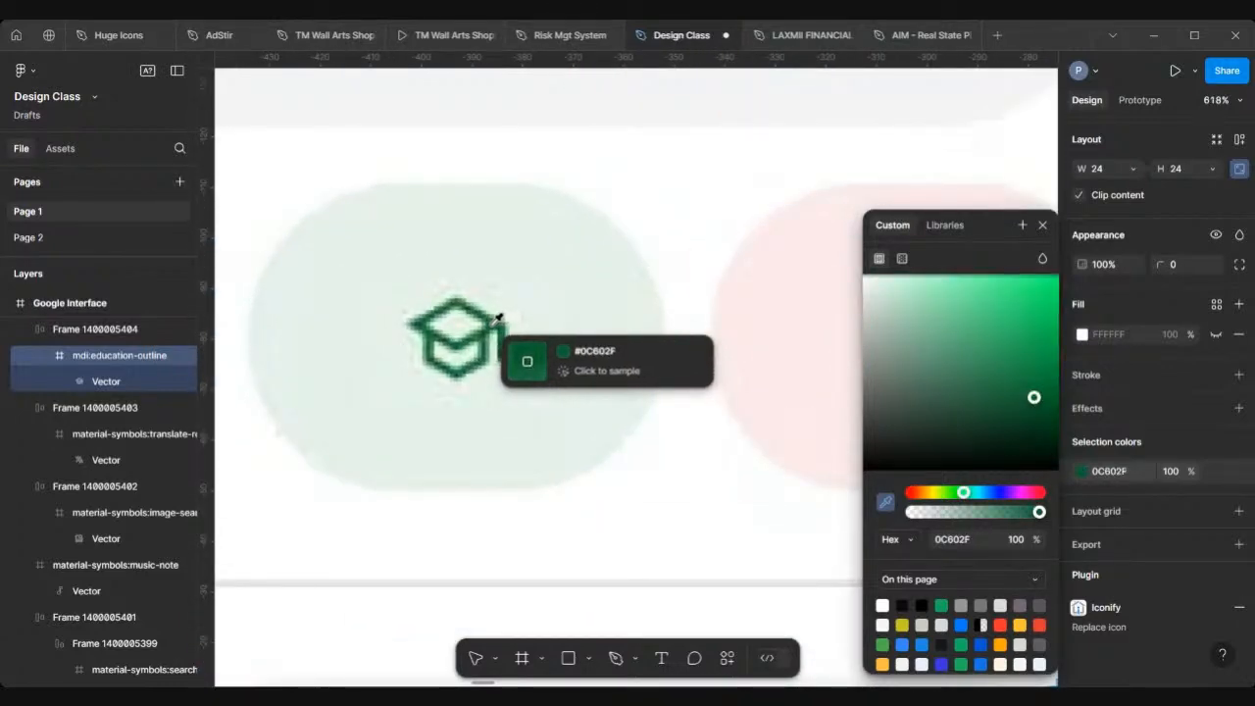
pyautogui.click(498, 318)
# Step: Duplicate the translate chip to X 110, Y 480 and move the music-note icon into the copy
pyautogui.scroll(-10, 498, 322)
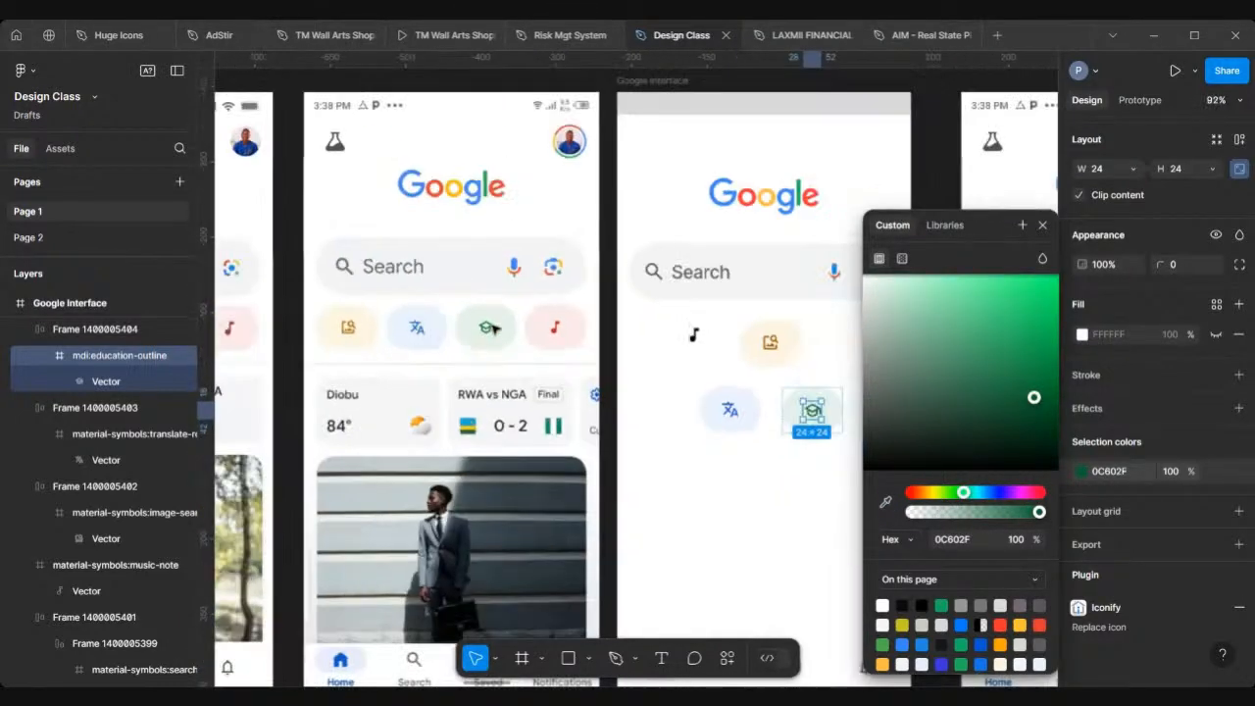
pyautogui.hscroll(3, 574, 401)
pyautogui.click(568, 480)
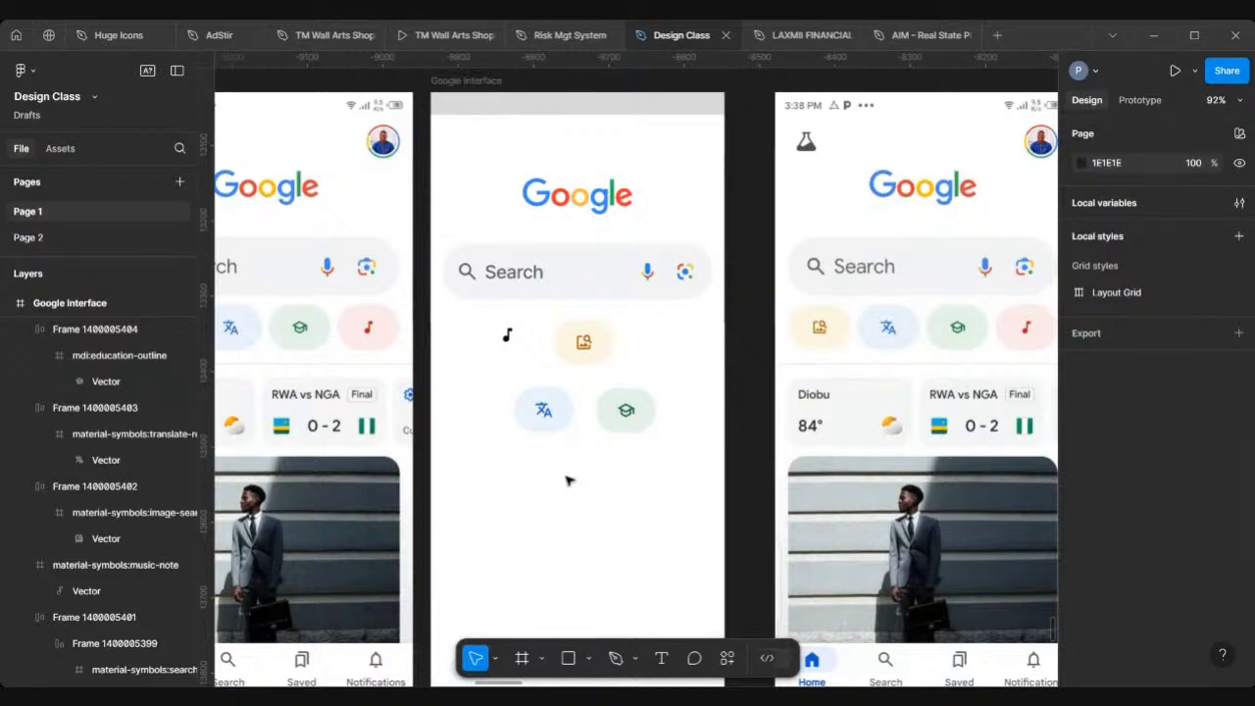
pyautogui.hscroll(-1, 569, 480)
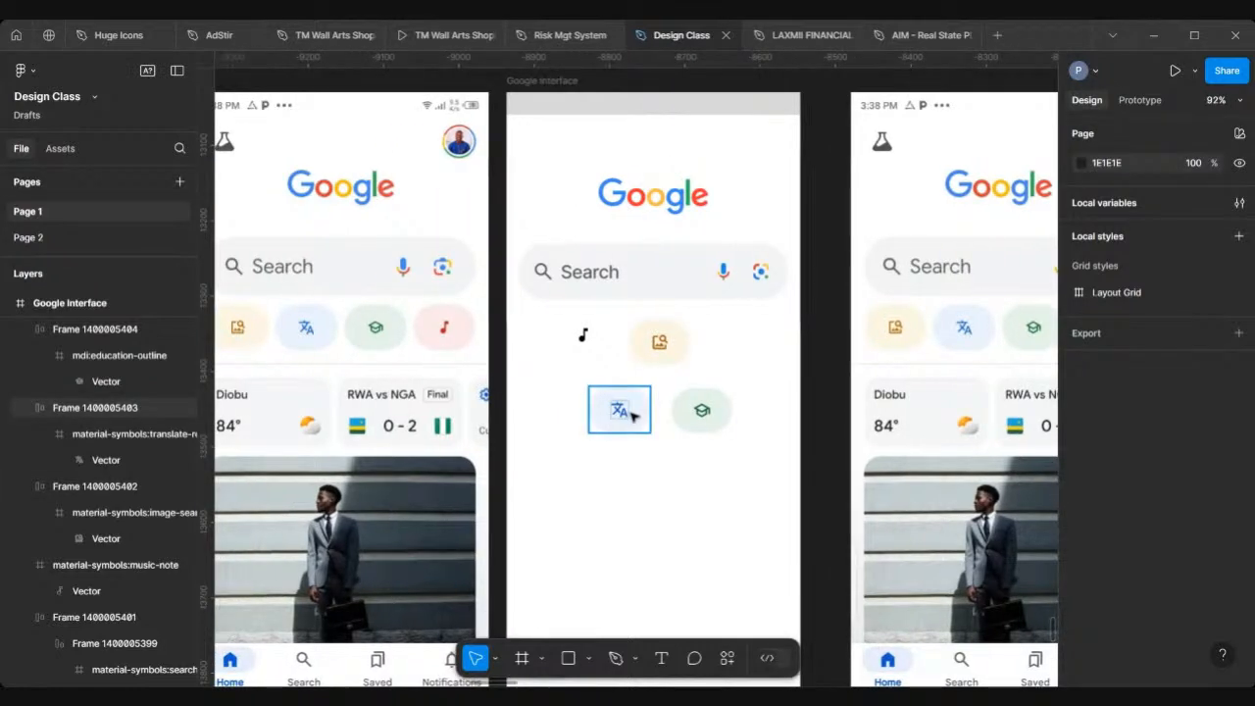
pyautogui.click(634, 456)
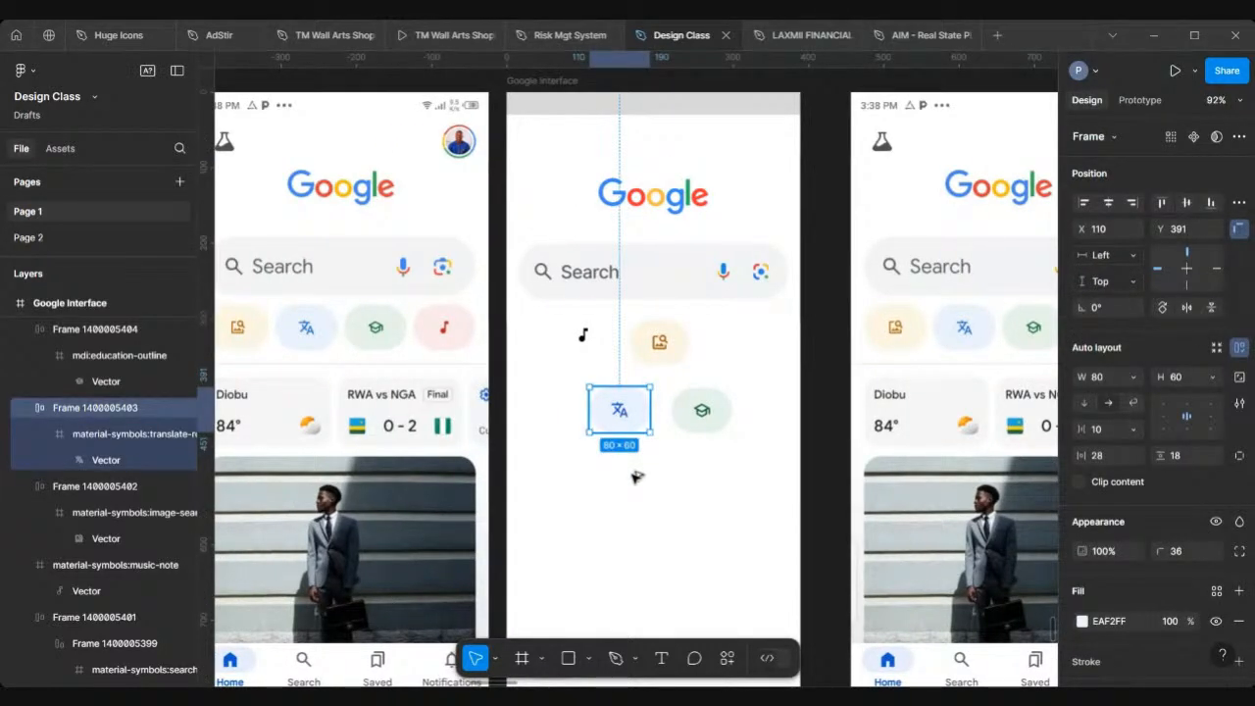
pyautogui.keyDown('alt'); pyautogui.moveTo(634, 400); pyautogui.dragTo(637, 480); pyautogui.keyUp('alt')
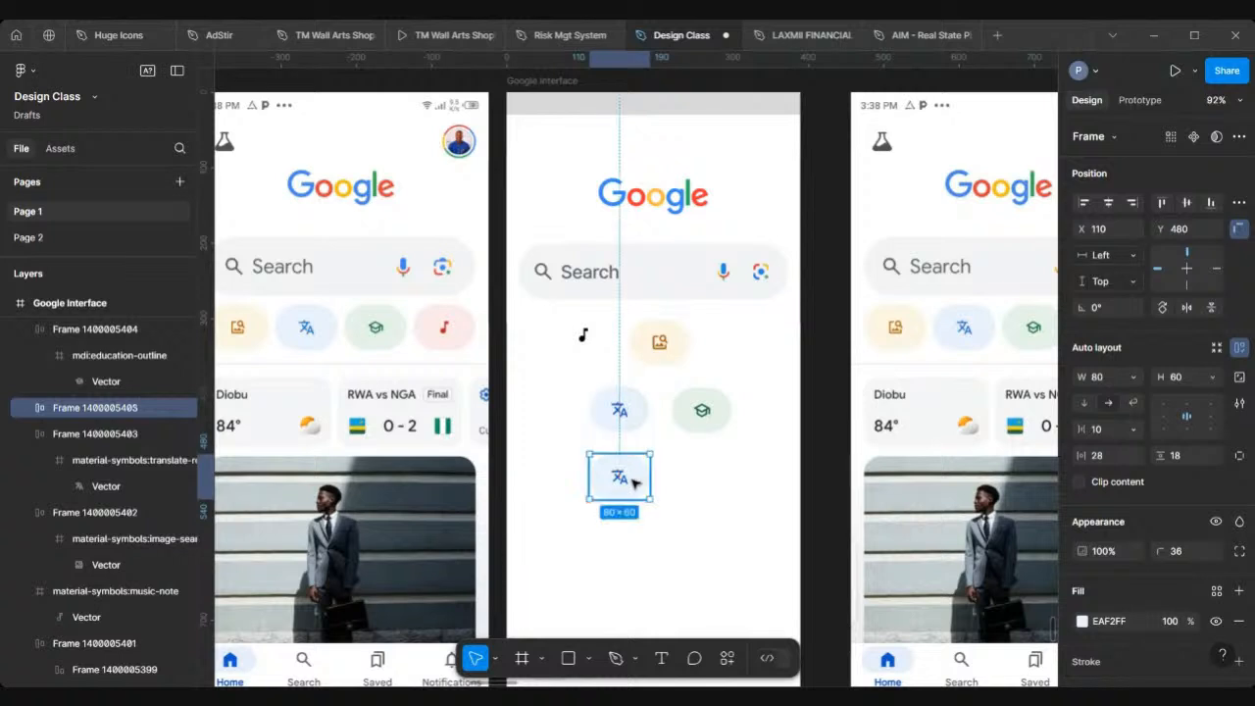
pyautogui.click(583, 336)
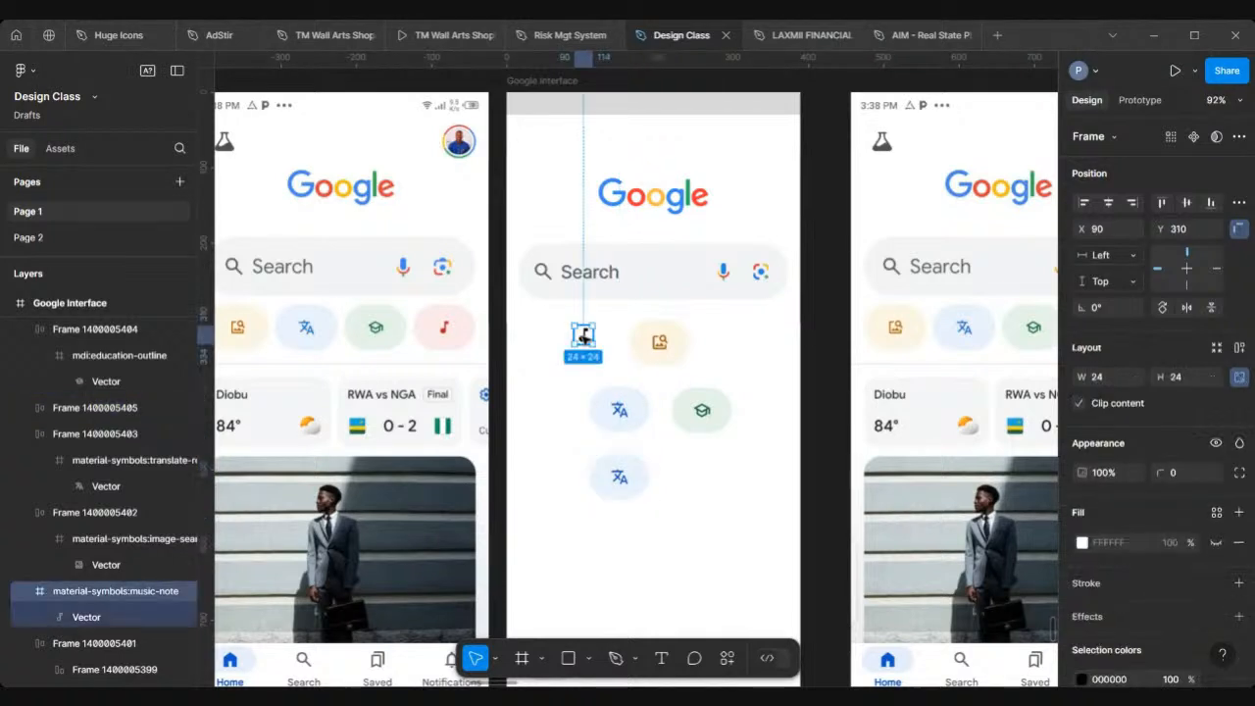
pyautogui.moveTo(585, 337); pyautogui.dragTo(612, 477)
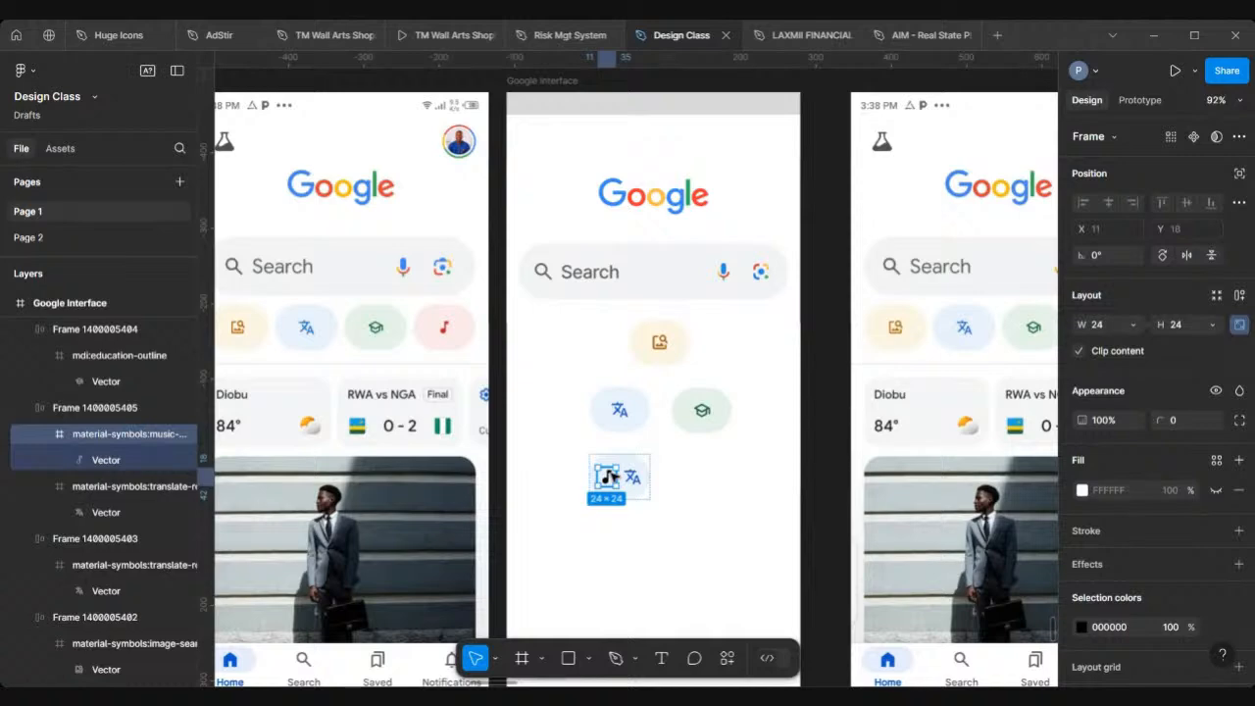
# Step: Delete the copied translate icon from the new music chip and select that chip
pyautogui.scroll(8, 611, 477)
pyautogui.click(678, 487)
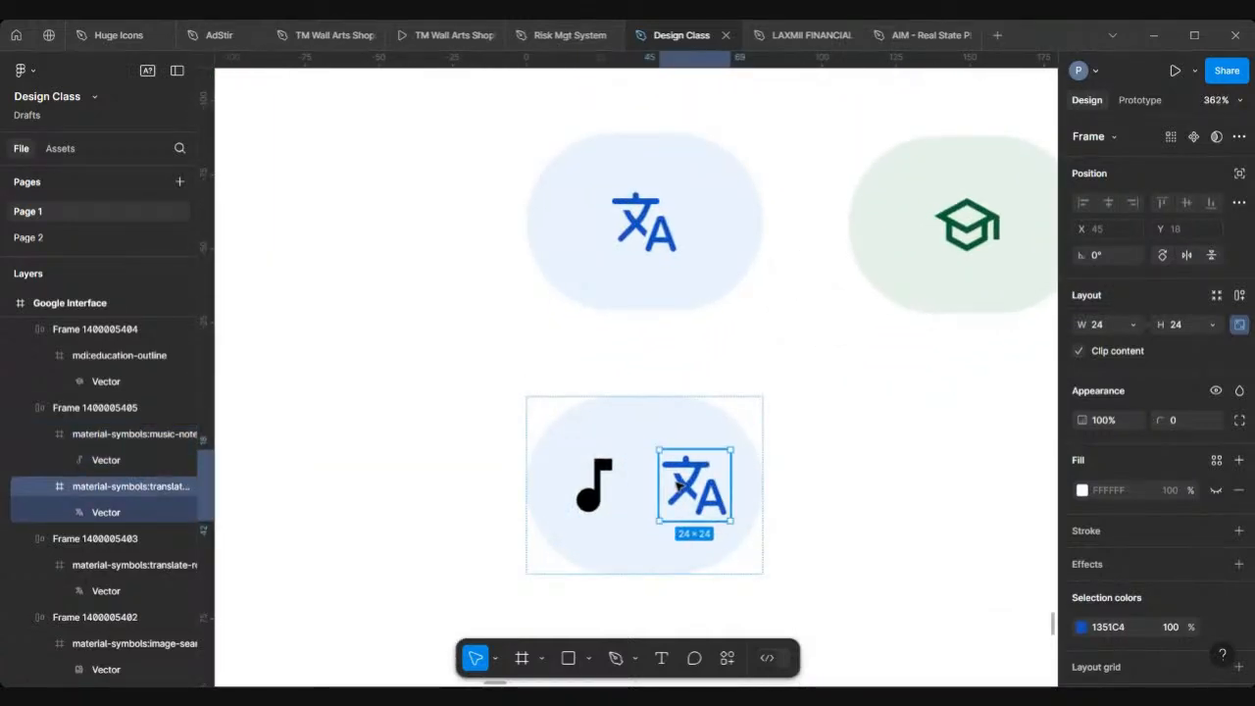
pyautogui.press('Delete')
pyautogui.scroll(-6, 672, 485)
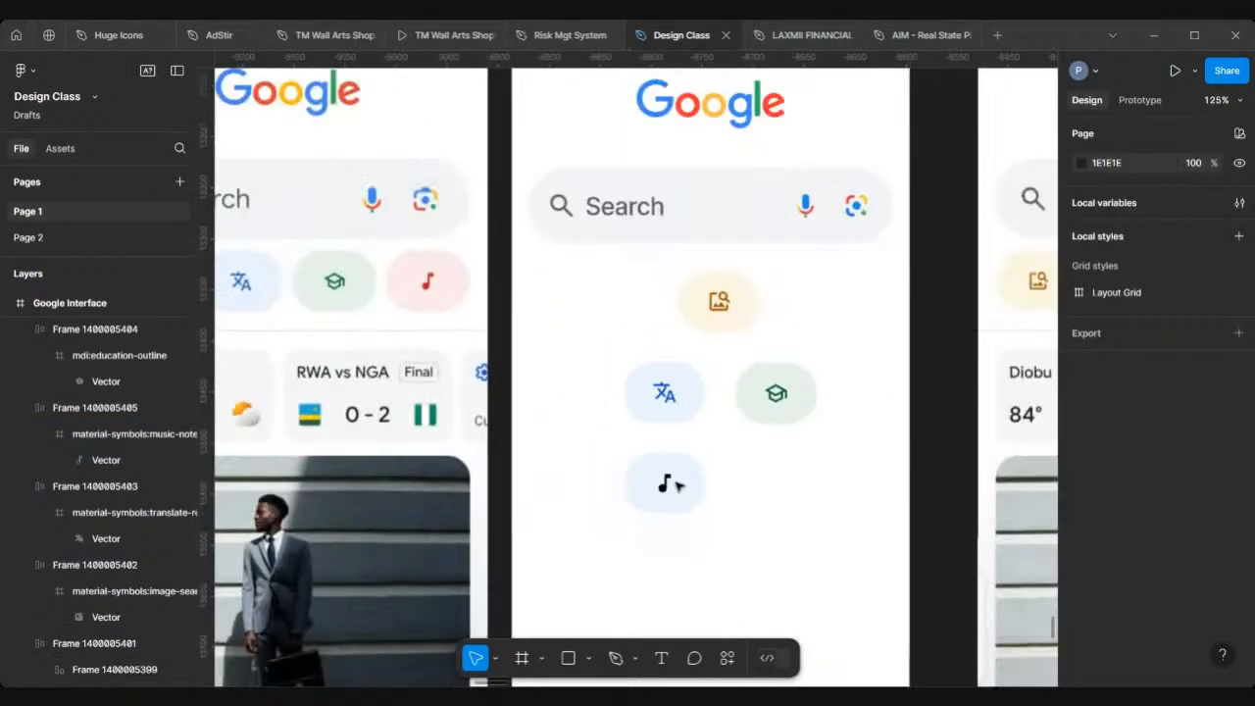
pyautogui.click(667, 485)
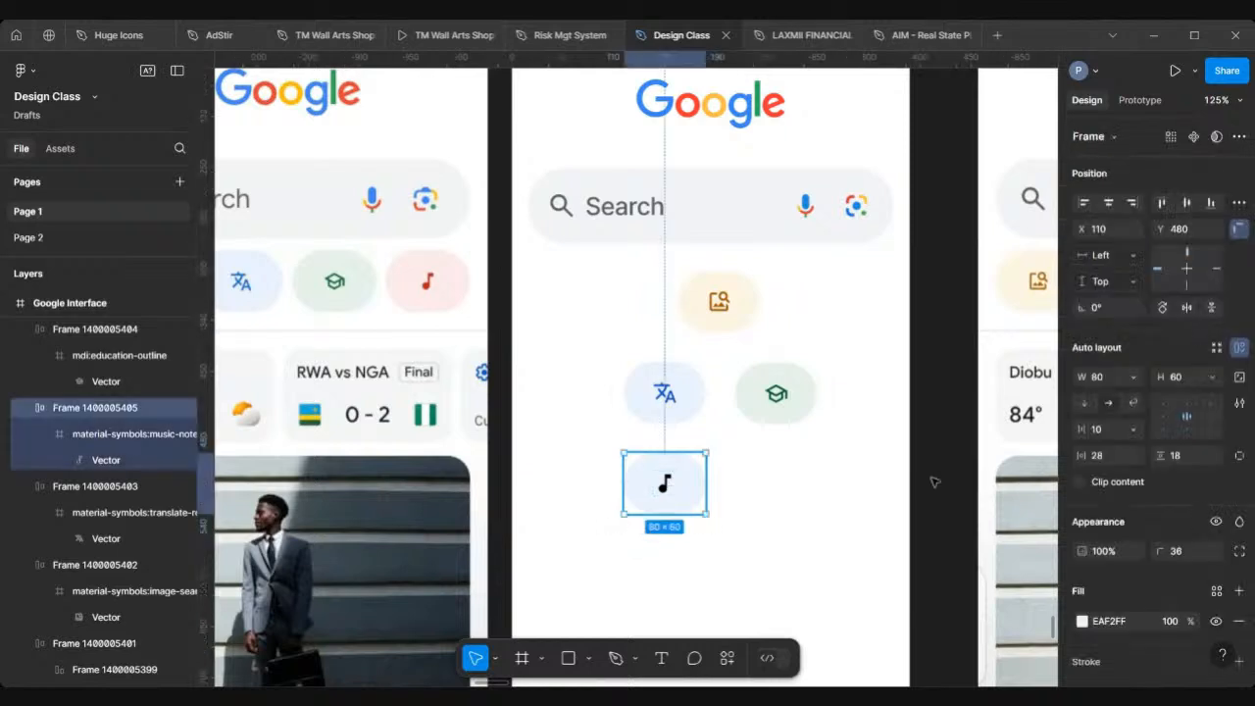
# Step: Fill the music chip with pale pink FCE9EB sampled from the reference music chip using the eyedropper
pyautogui.scroll(-3, 1089, 512)
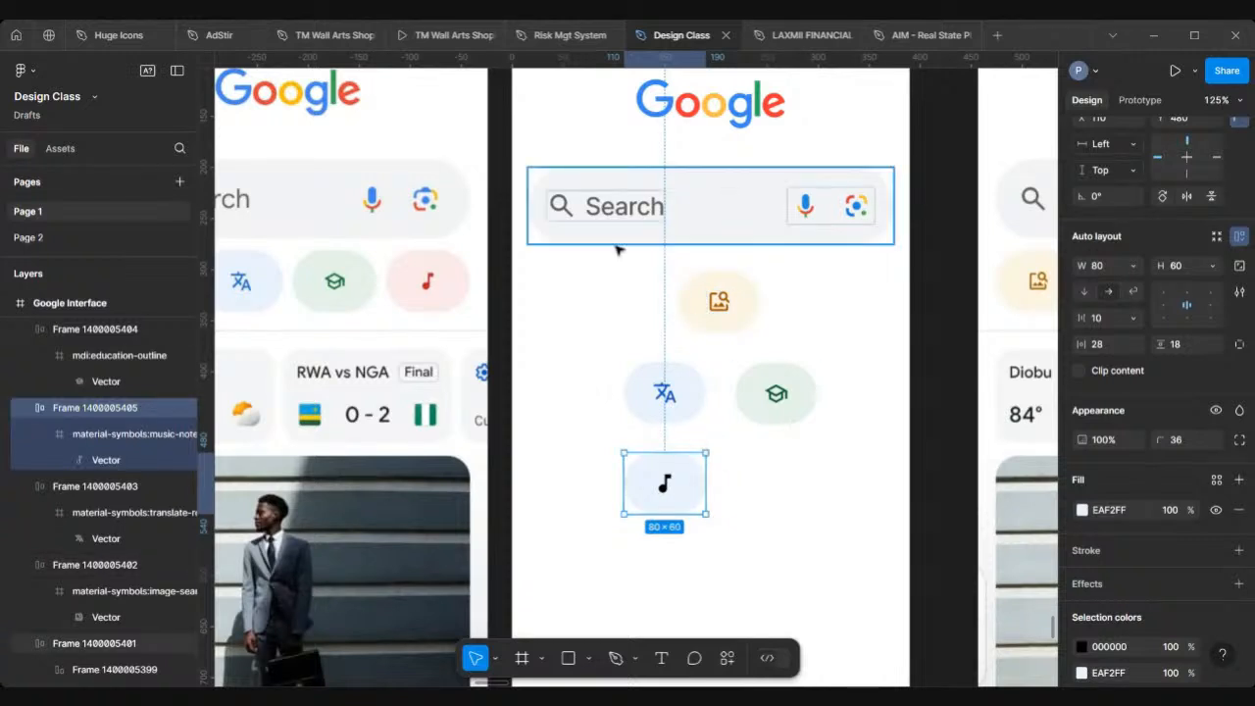
pyautogui.scroll(-2, 1102, 586)
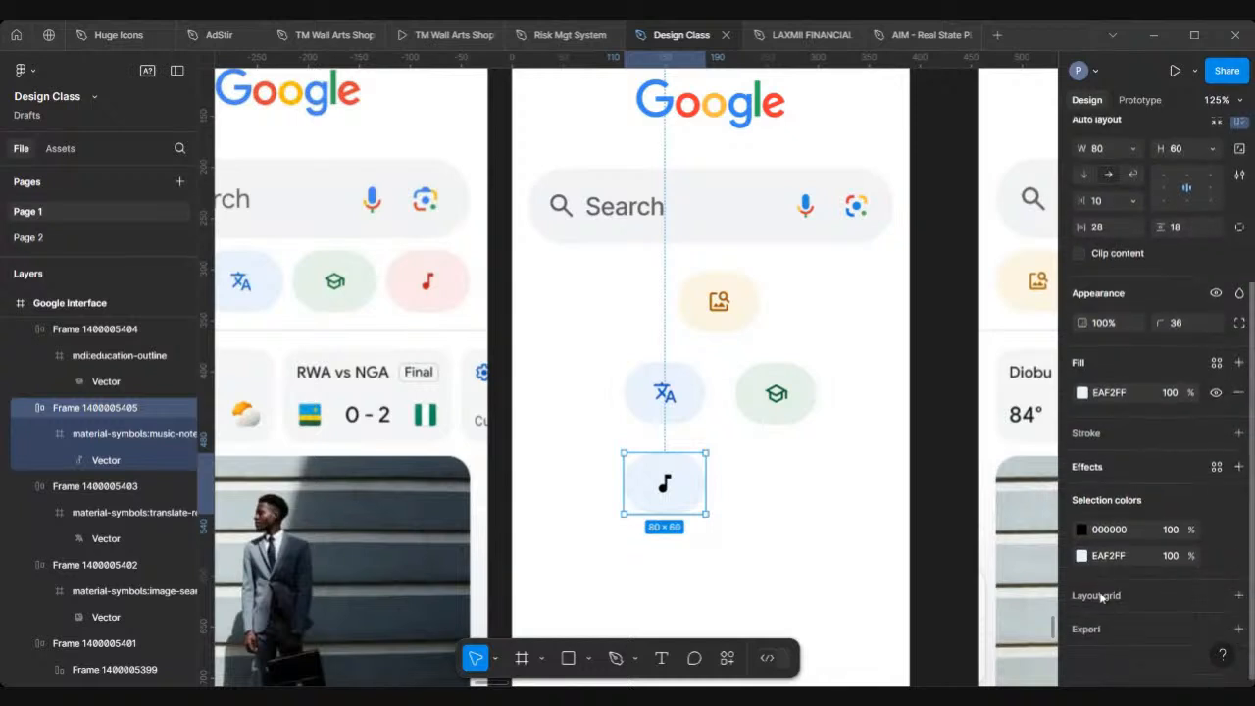
pyautogui.click(1082, 392)
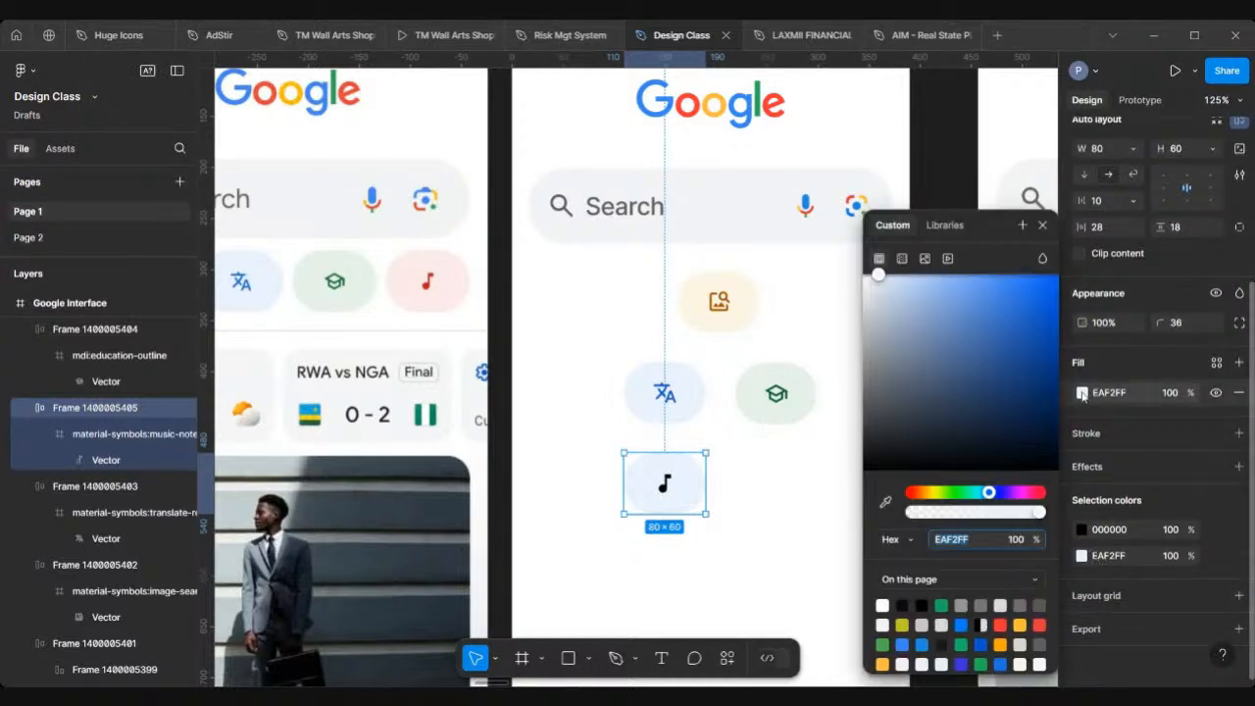
pyautogui.click(884, 502)
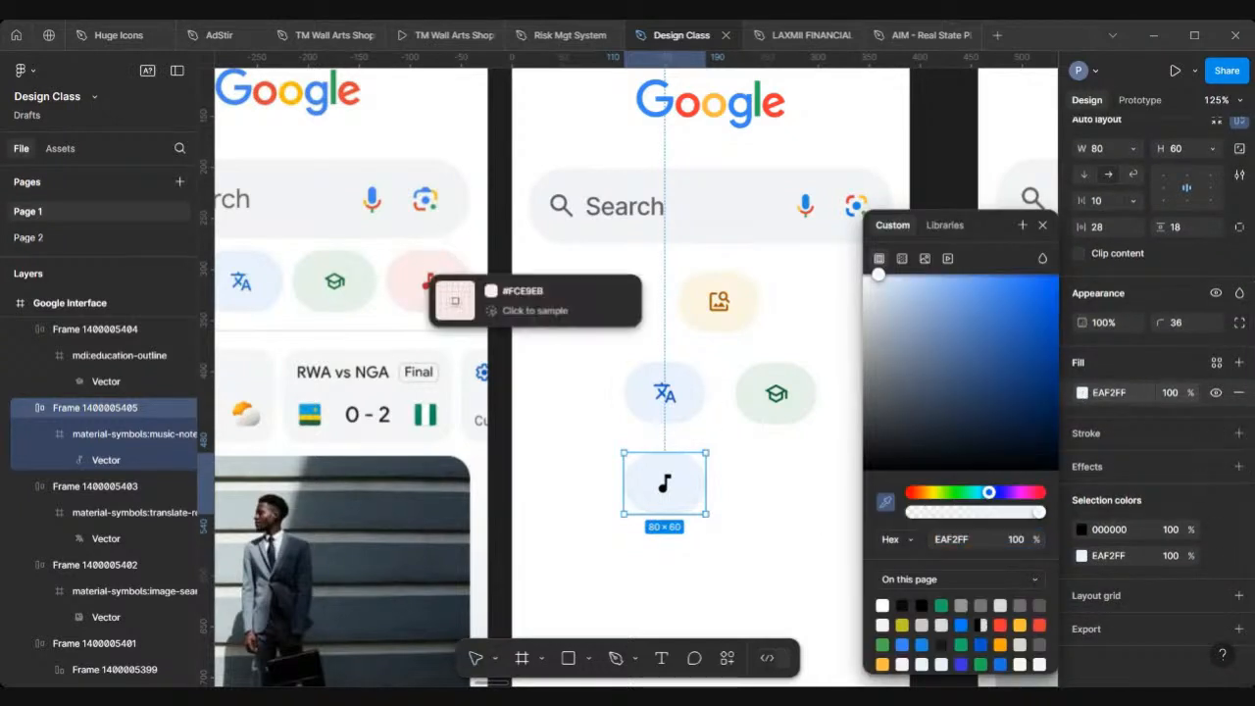
pyautogui.click(421, 286)
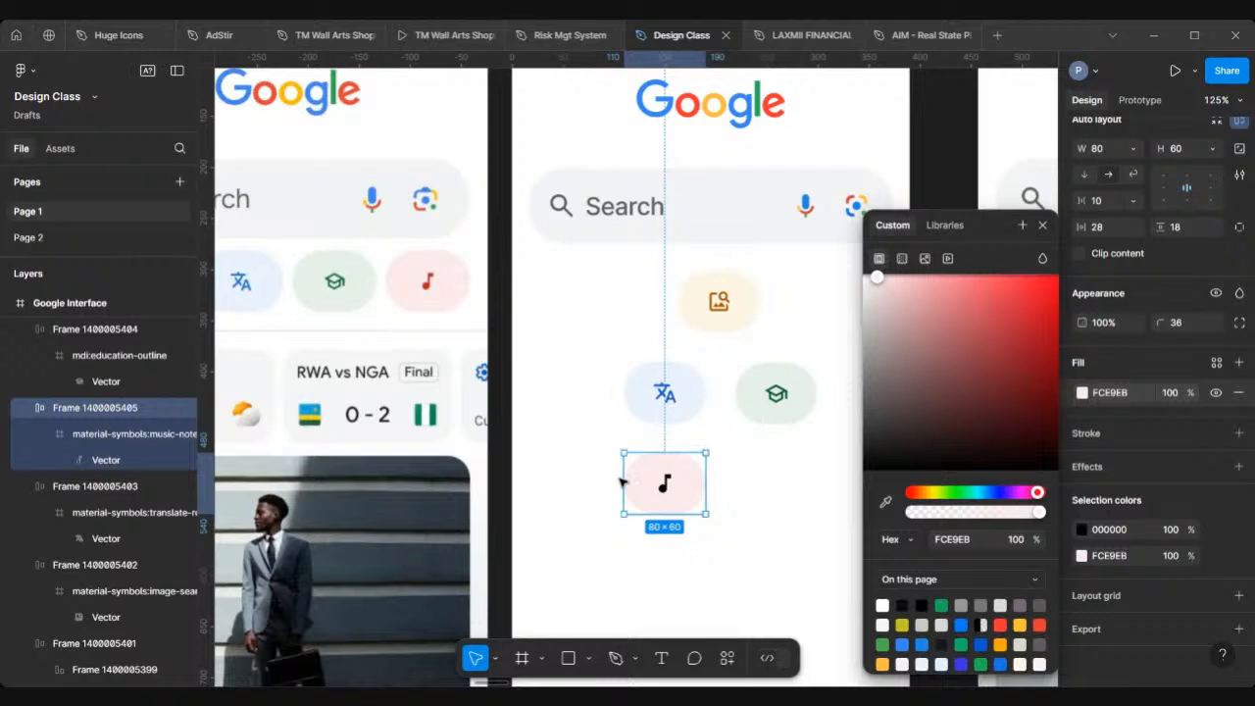
# Step: Recolour the music-note icon to C9241E by sampling the reference music icon with the eyedropper
pyautogui.doubleClick(664, 483)
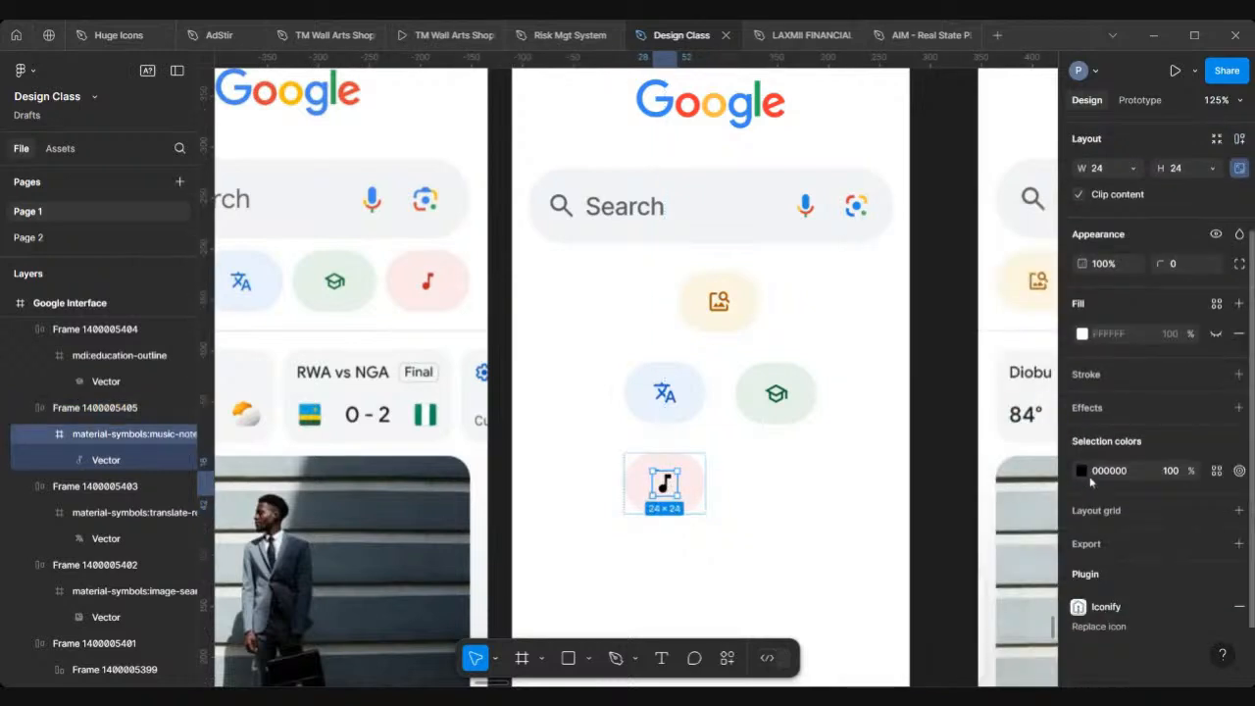
pyautogui.click(1082, 471)
pyautogui.click(885, 502)
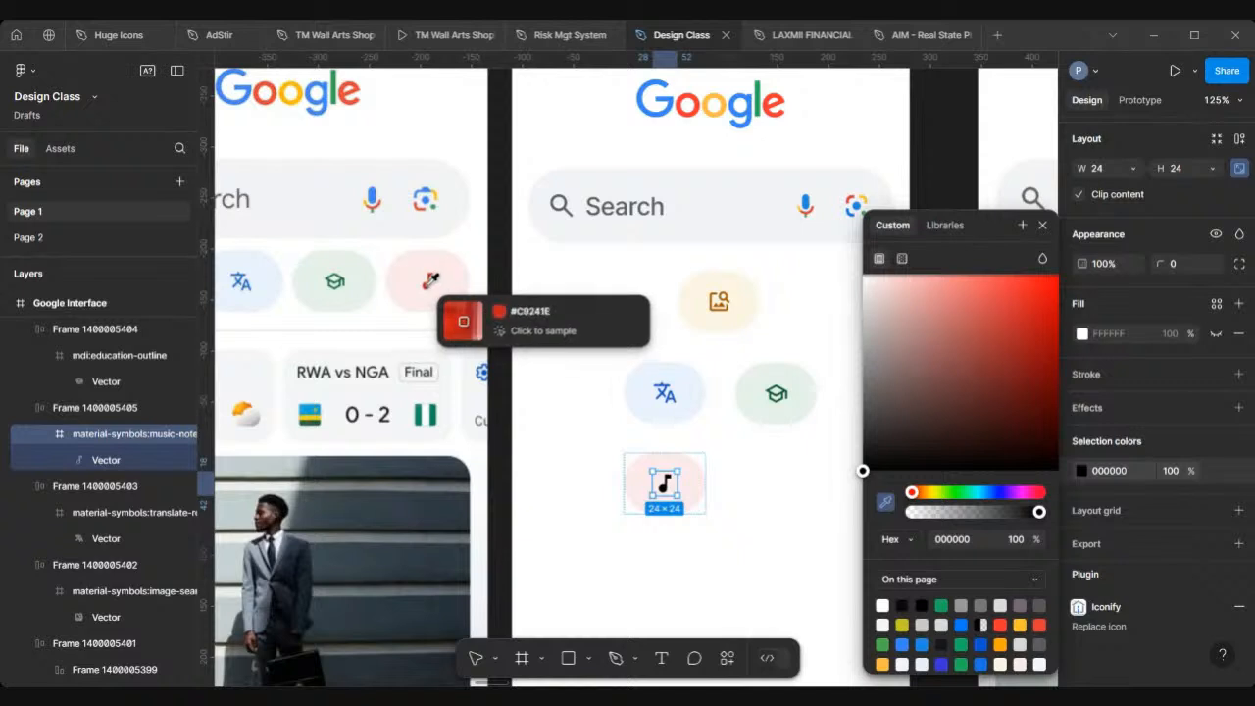
pyautogui.click(429, 284)
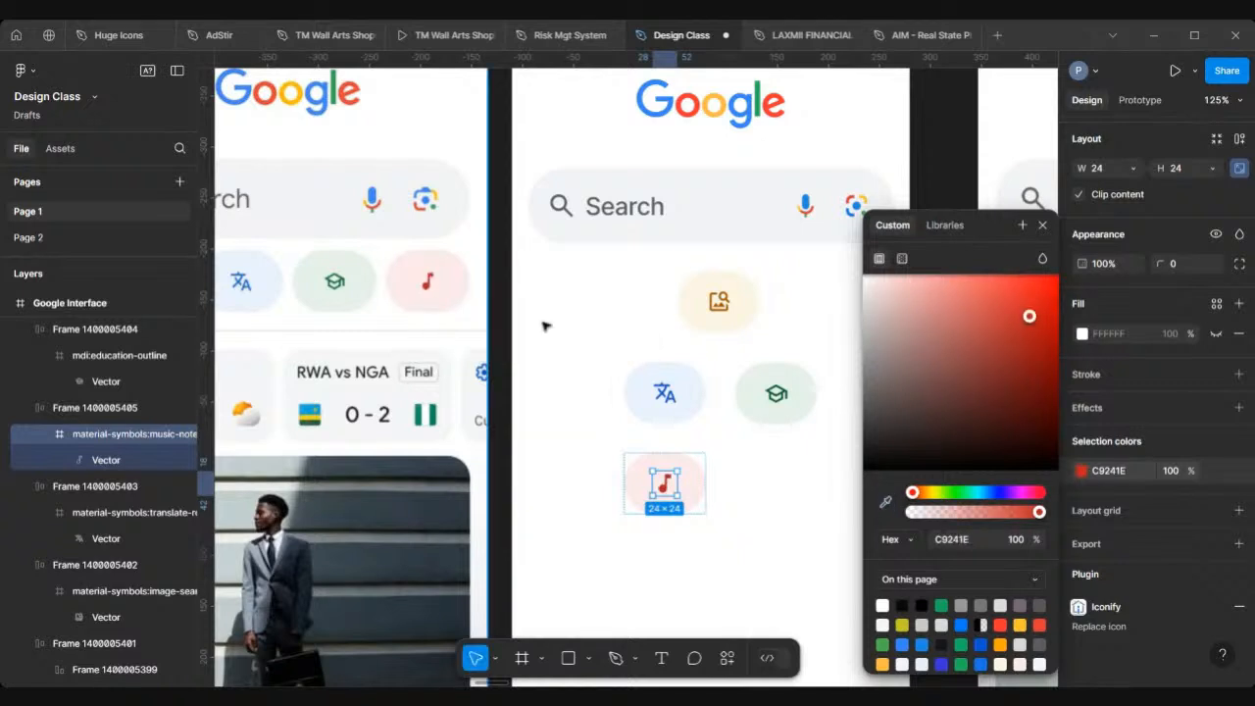
pyautogui.click(537, 402)
# Step: Arrange the four chips in one row at Y 302: image at X 16, then translate, education at X 200, music at X 294
pyautogui.scroll(-3, 537, 402)
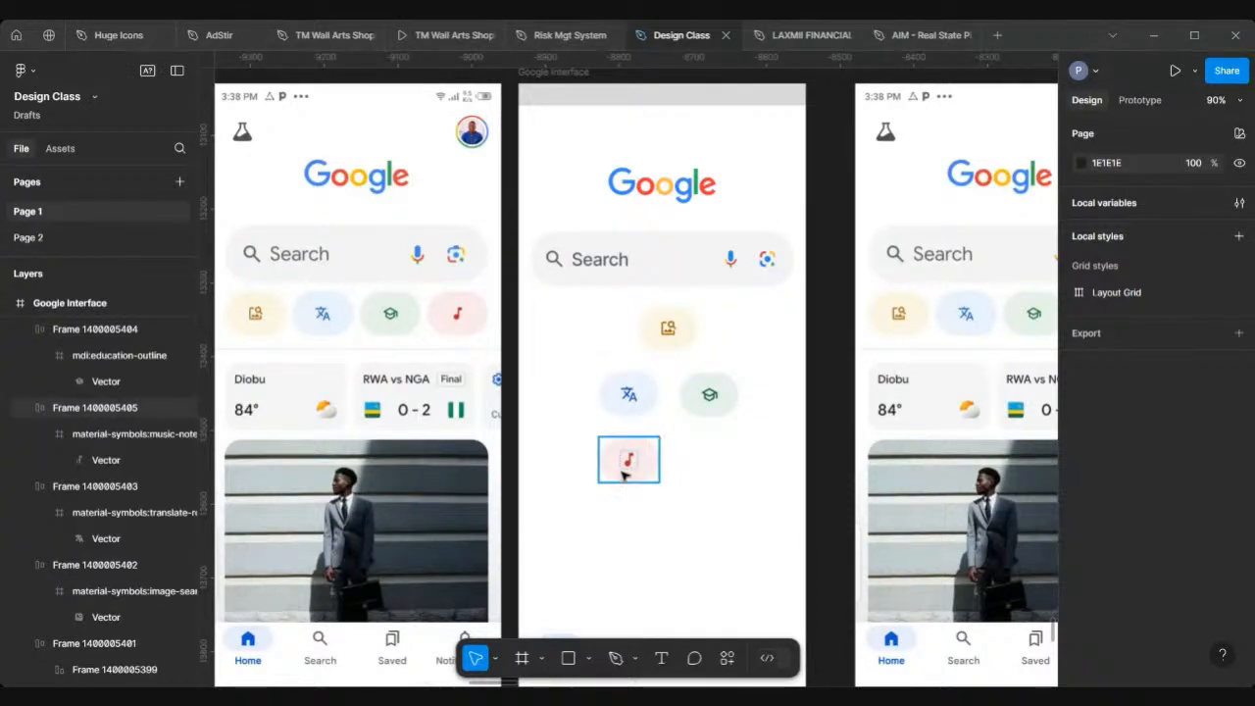
pyautogui.click(627, 460)
pyautogui.moveTo(608, 335); pyautogui.dragTo(889, 320)
pyautogui.scroll(5, 595, 341)
pyautogui.click(730, 321)
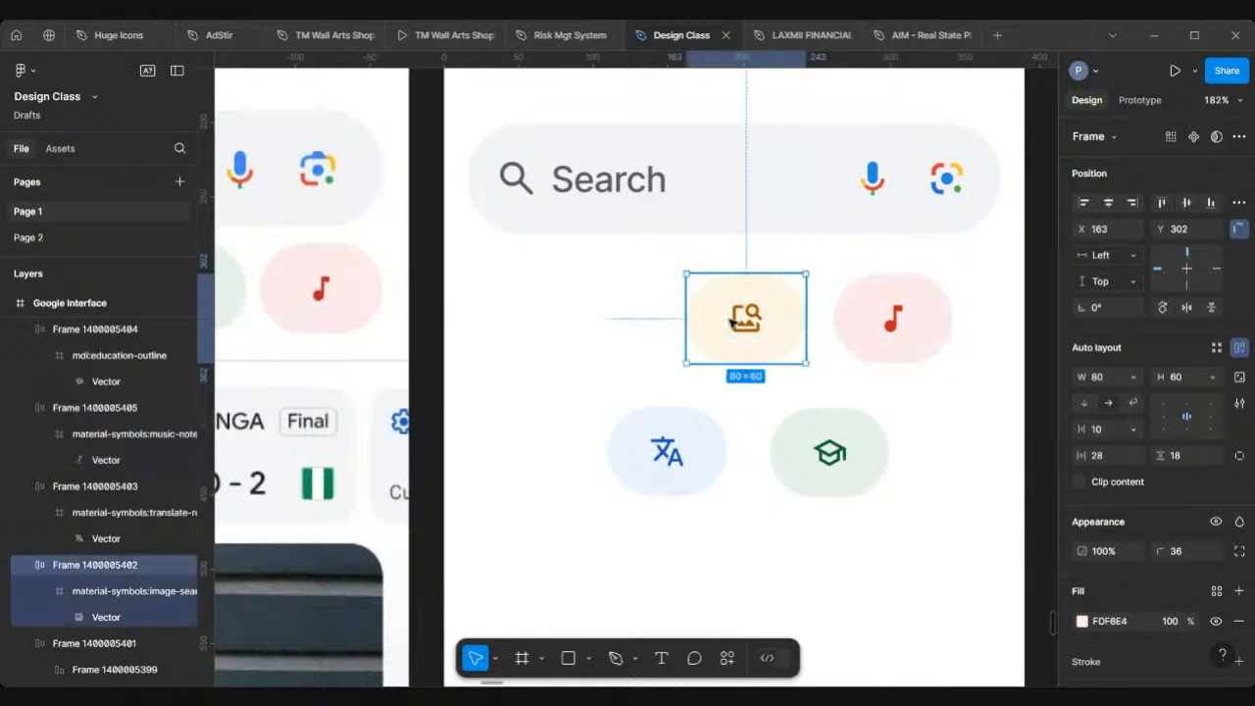
pyautogui.moveTo(710, 323); pyautogui.dragTo(514, 319)
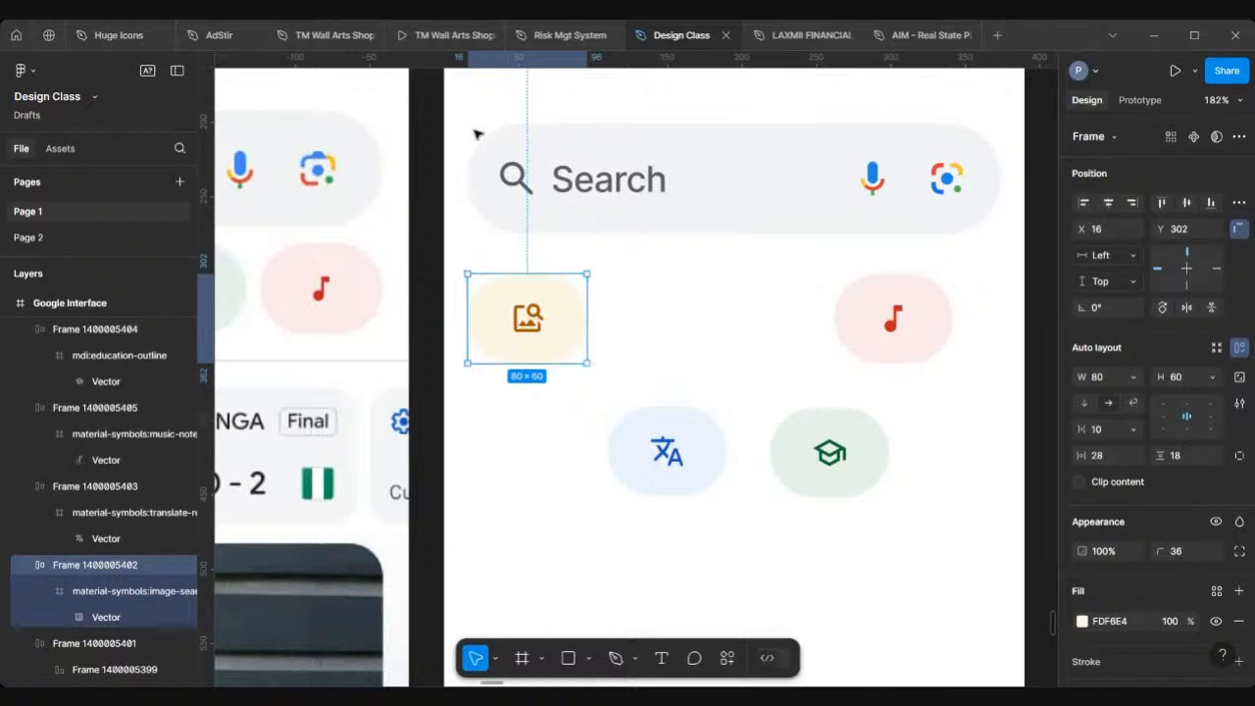
pyautogui.keyDown('ctrl'); pyautogui.scroll(-4, 668, 462); pyautogui.keyUp('ctrl')
pyautogui.click(667, 459)
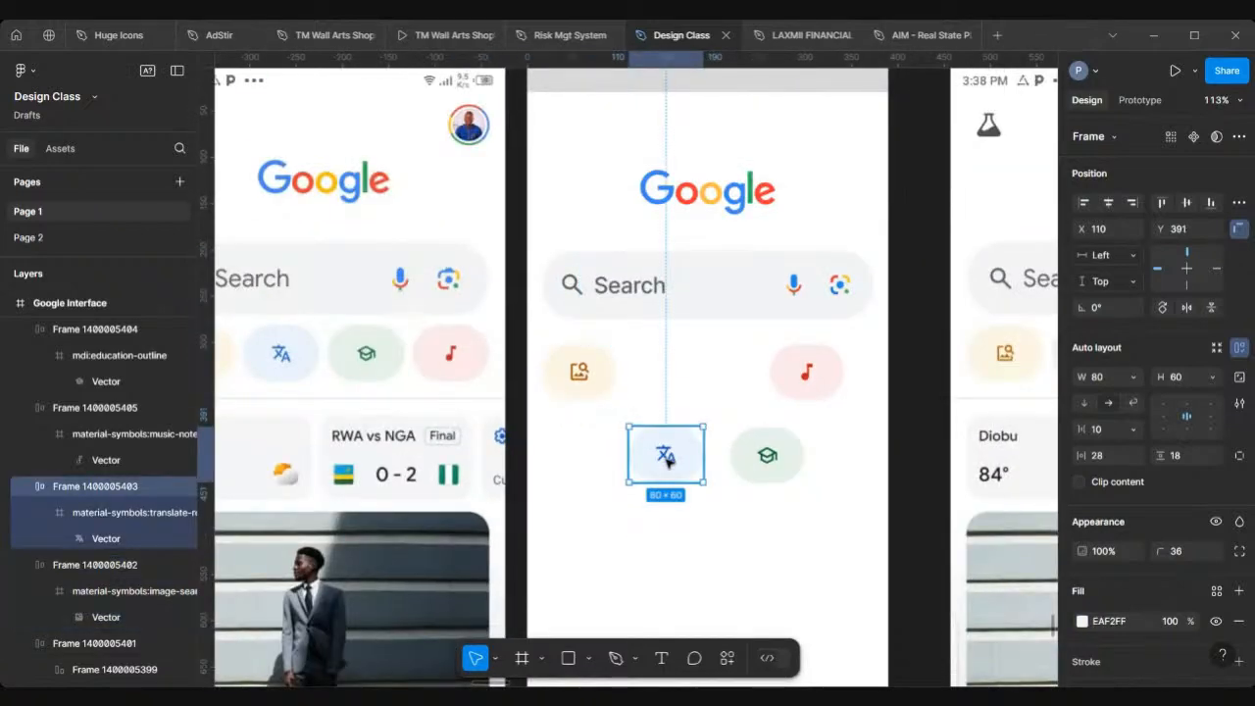
pyautogui.moveTo(667, 458); pyautogui.dragTo(663, 378)
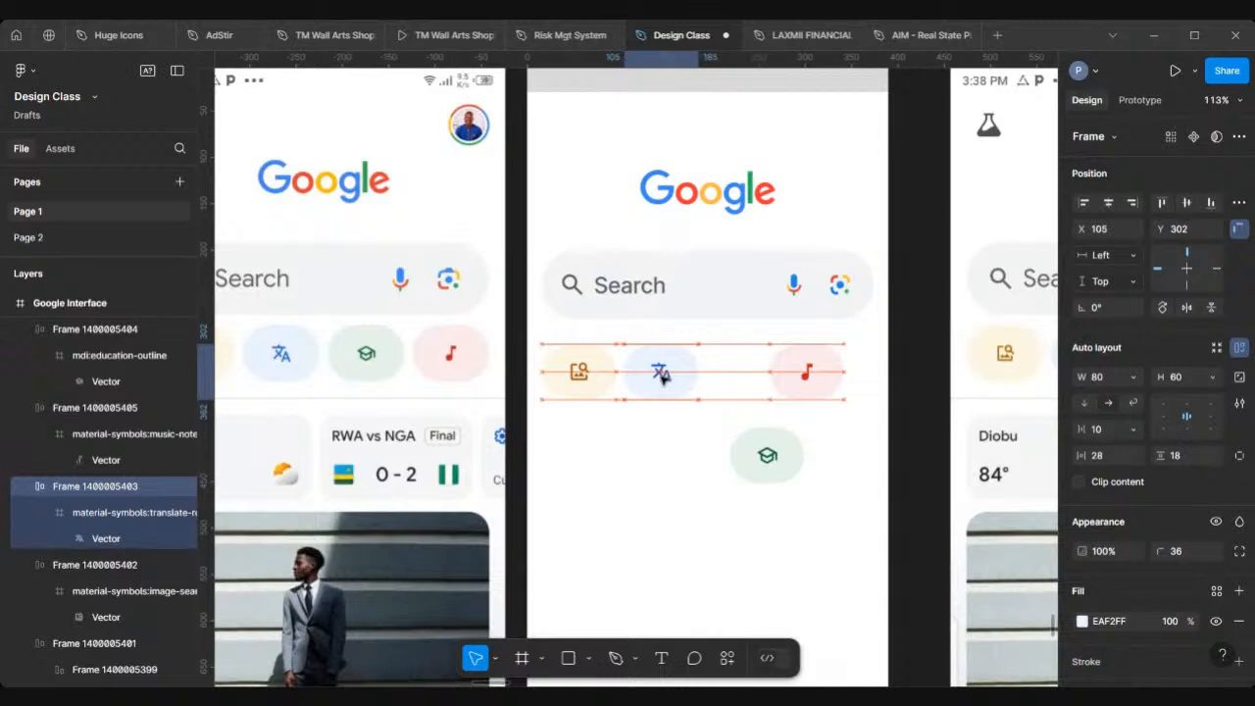
pyautogui.click(812, 382)
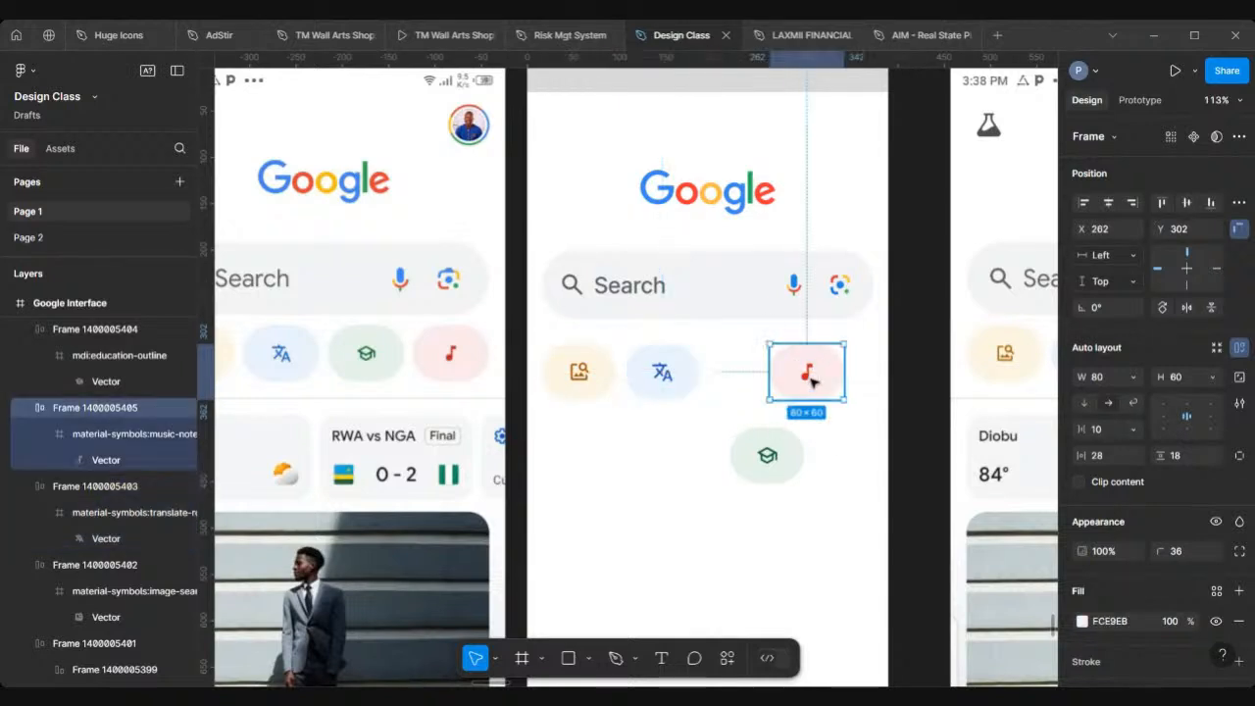
pyautogui.moveTo(829, 381); pyautogui.dragTo(844, 380)
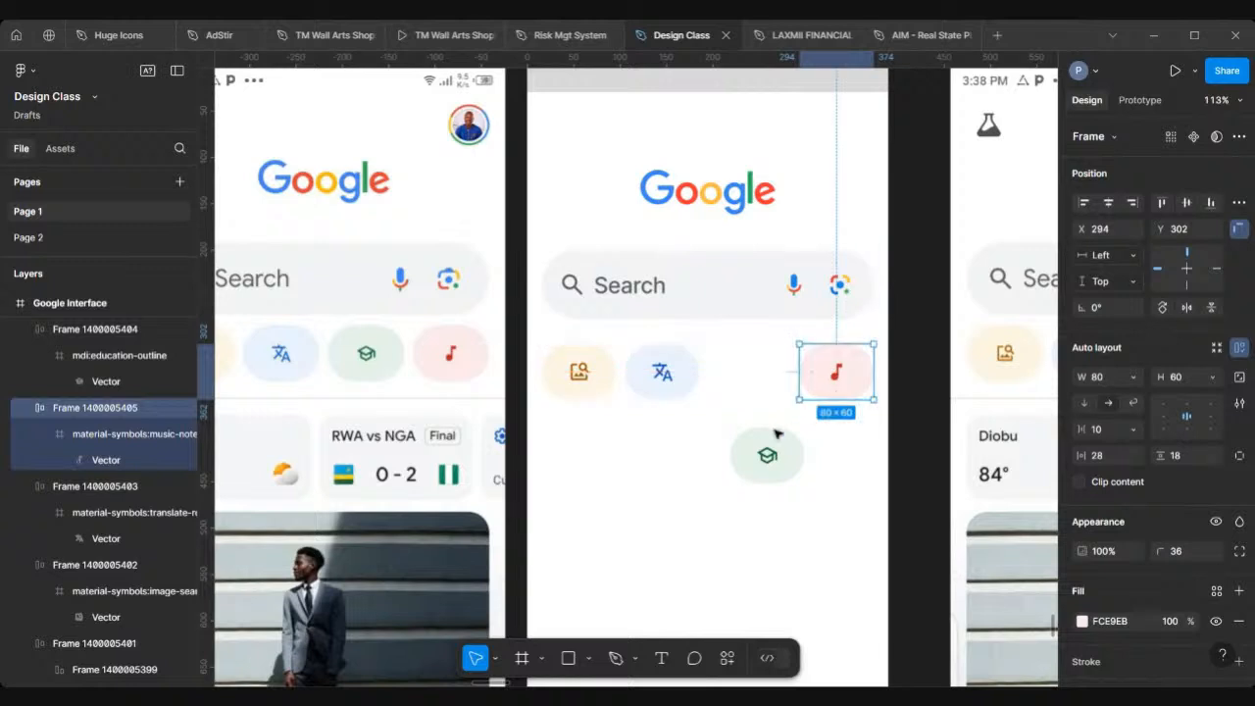
pyautogui.moveTo(770, 471); pyautogui.dragTo(750, 390)
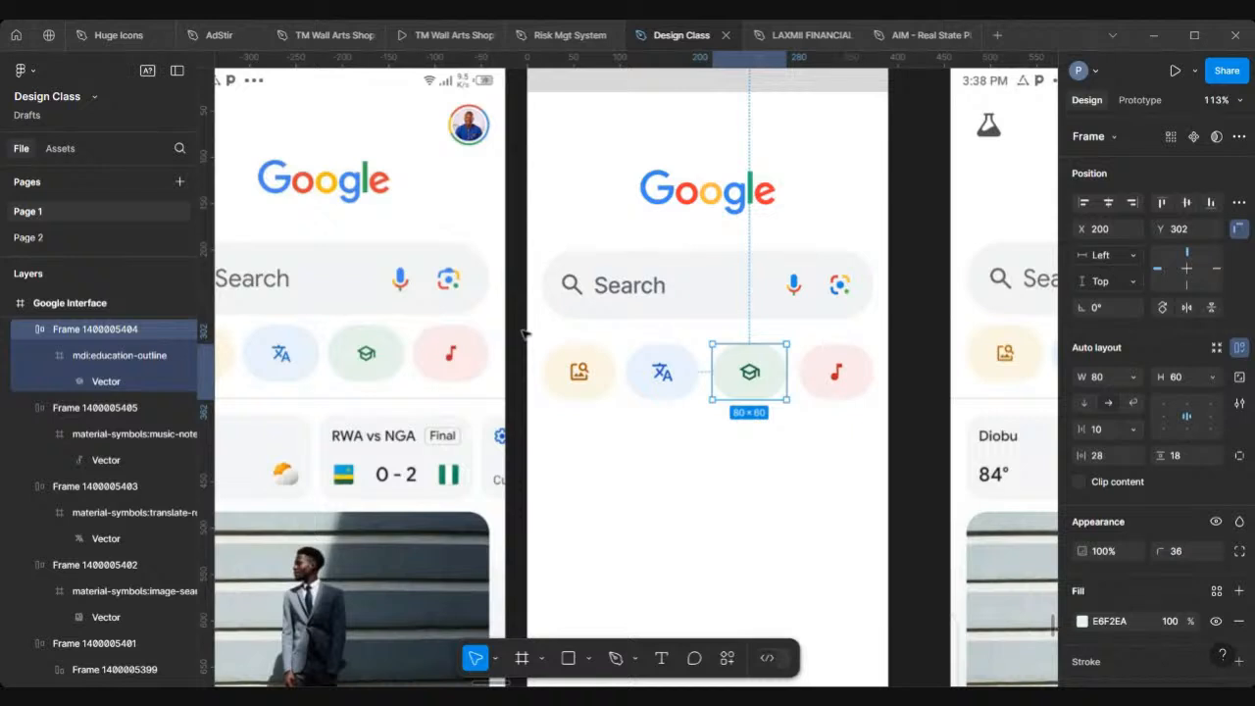
# Step: Select the four chips and wrap them in an auto-layout frame
pyautogui.moveTo(524, 335); pyautogui.dragTo(884, 415)
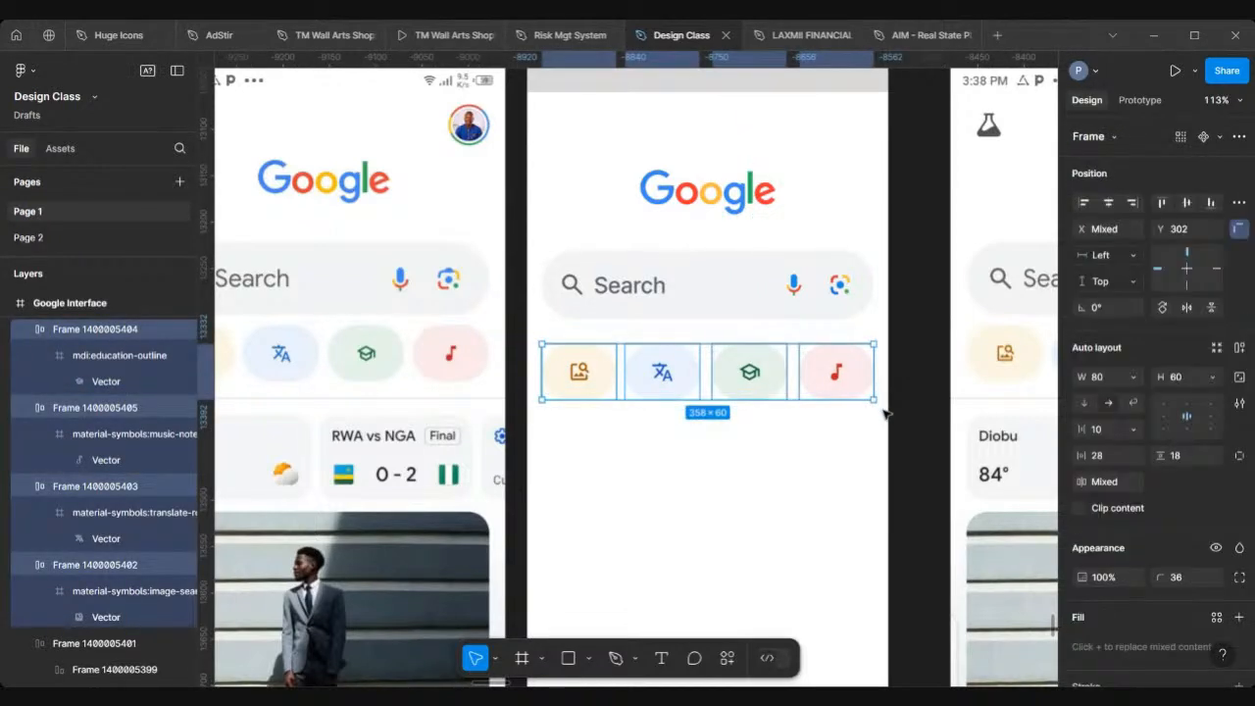
pyautogui.hotkey('shift', 'a')
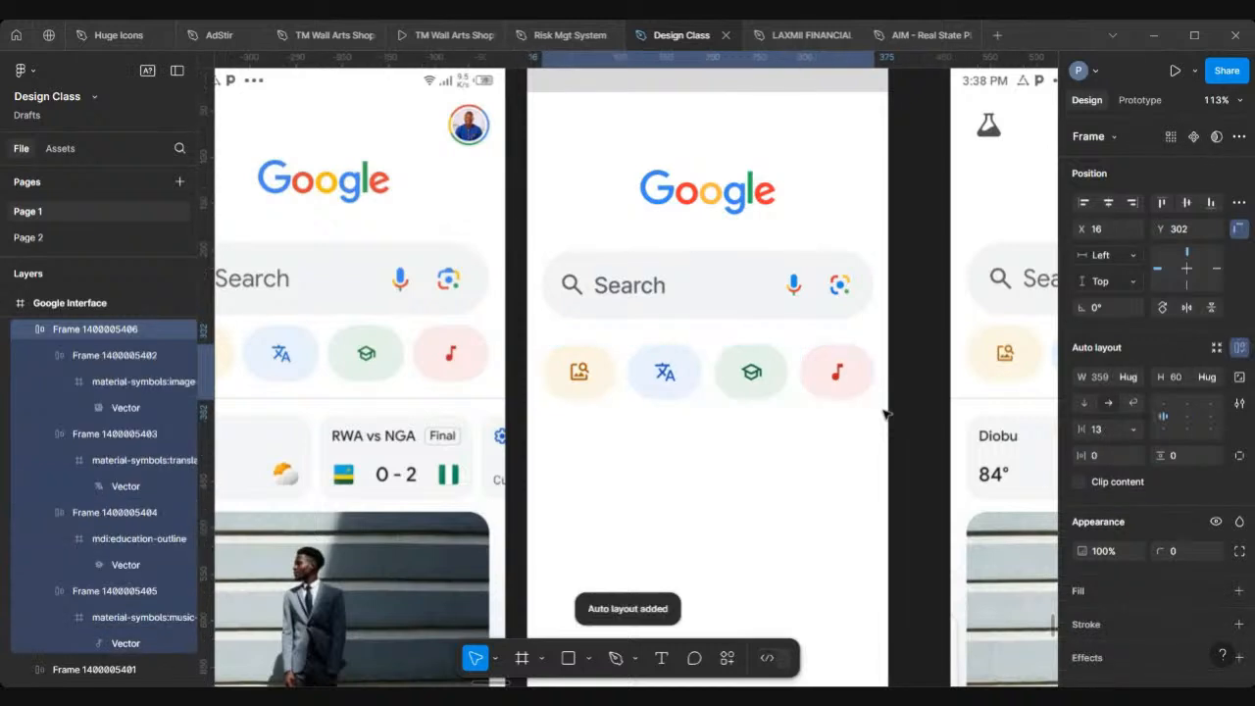
# Step: Select the Google Interface frame and show its 4-column layout grid
pyautogui.scroll(-3, 619, 336)
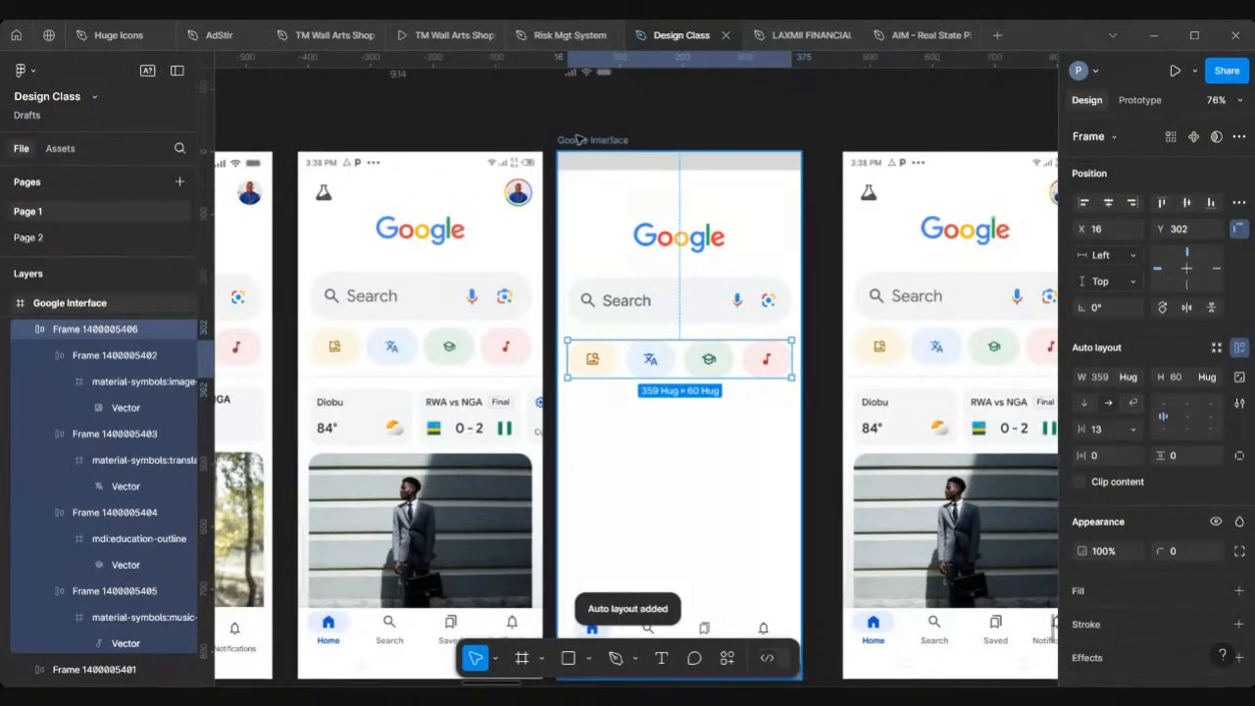
pyautogui.click(578, 140)
pyautogui.scroll(-4, 1119, 525)
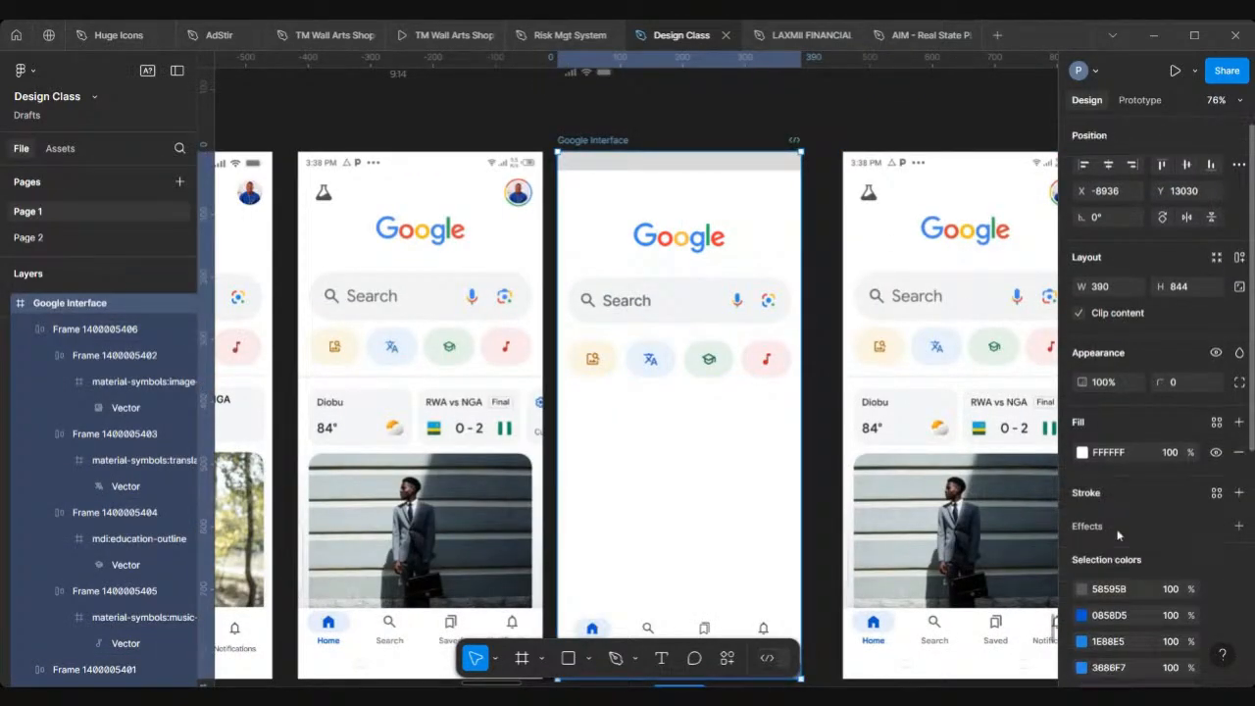
pyautogui.scroll(-3, 1117, 534)
pyautogui.click(1215, 588)
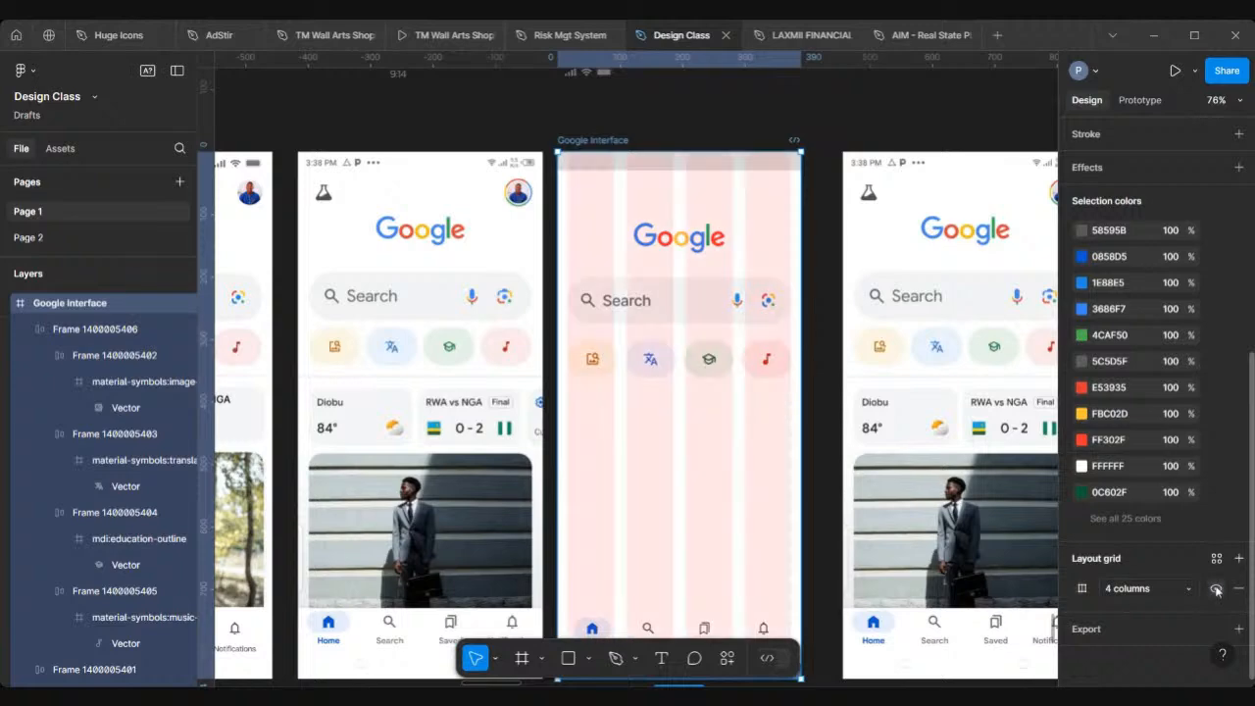
# Step: Compare the chip row's alignment against the layout grid columns and the reference screen
pyautogui.scroll(5, 652, 343)
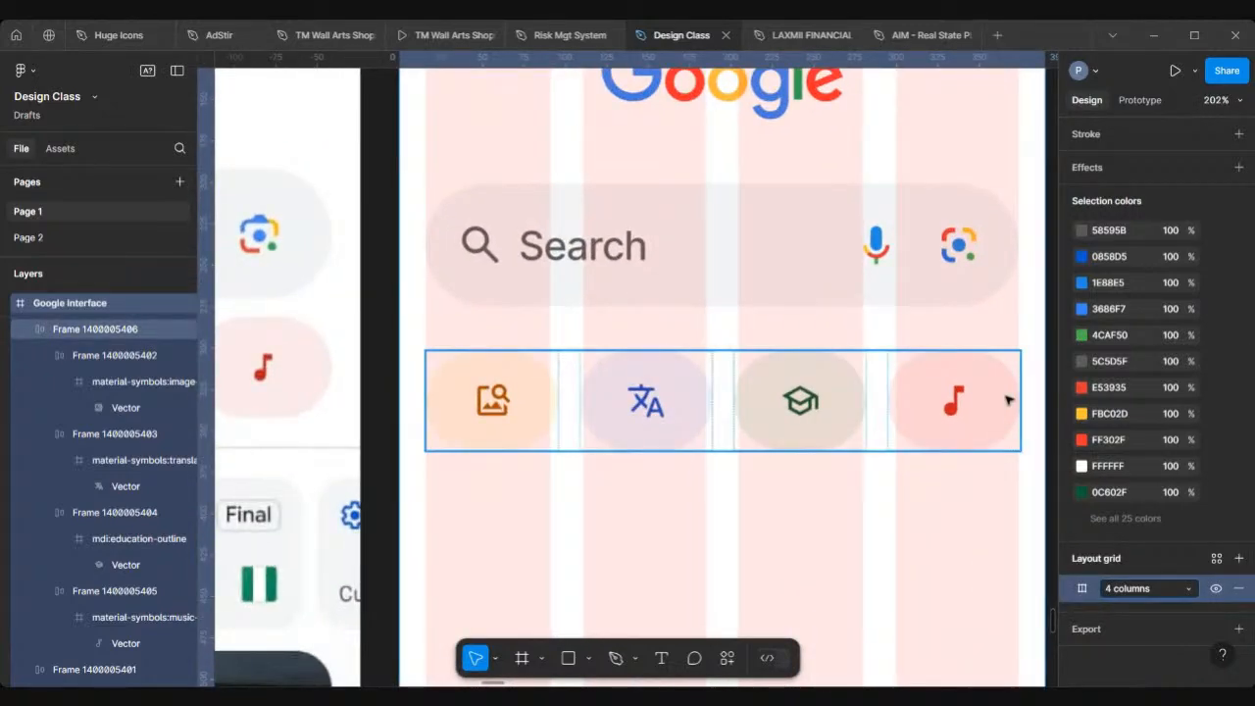
pyautogui.scroll(-4, 1007, 399)
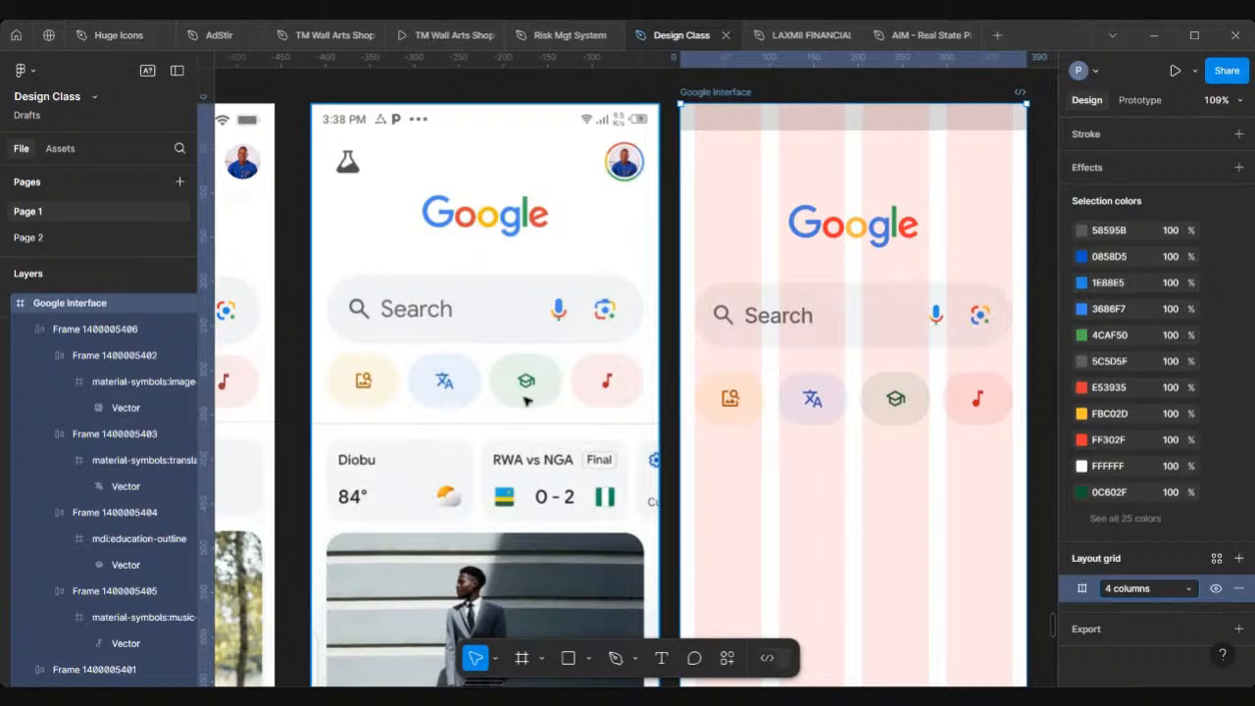
pyautogui.scroll(3, 527, 400)
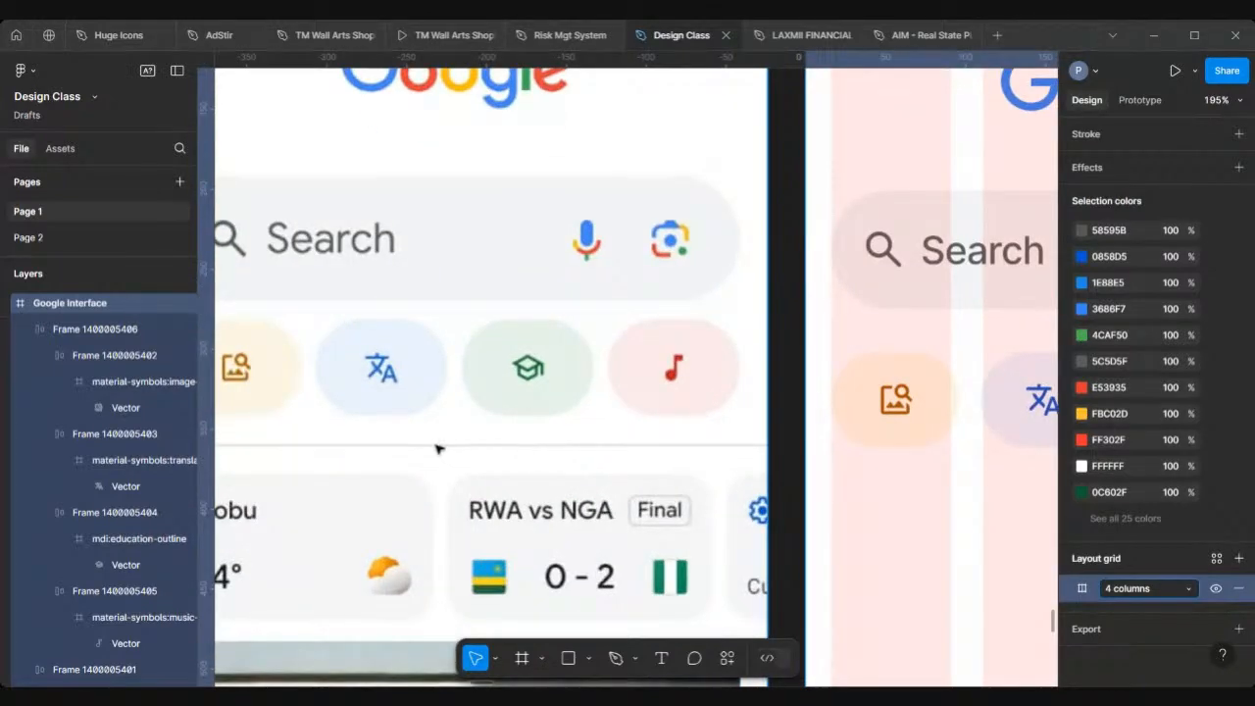
pyautogui.scroll(-5, 458, 442)
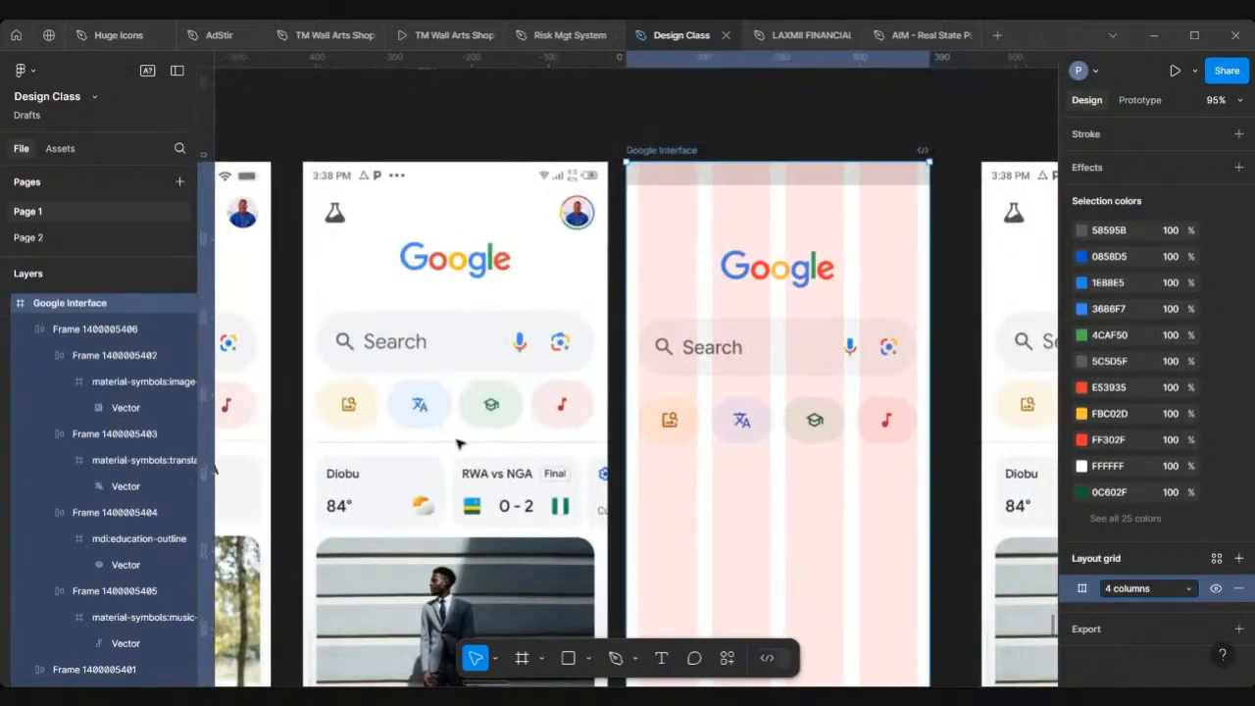
pyautogui.scroll(-1, 458, 442)
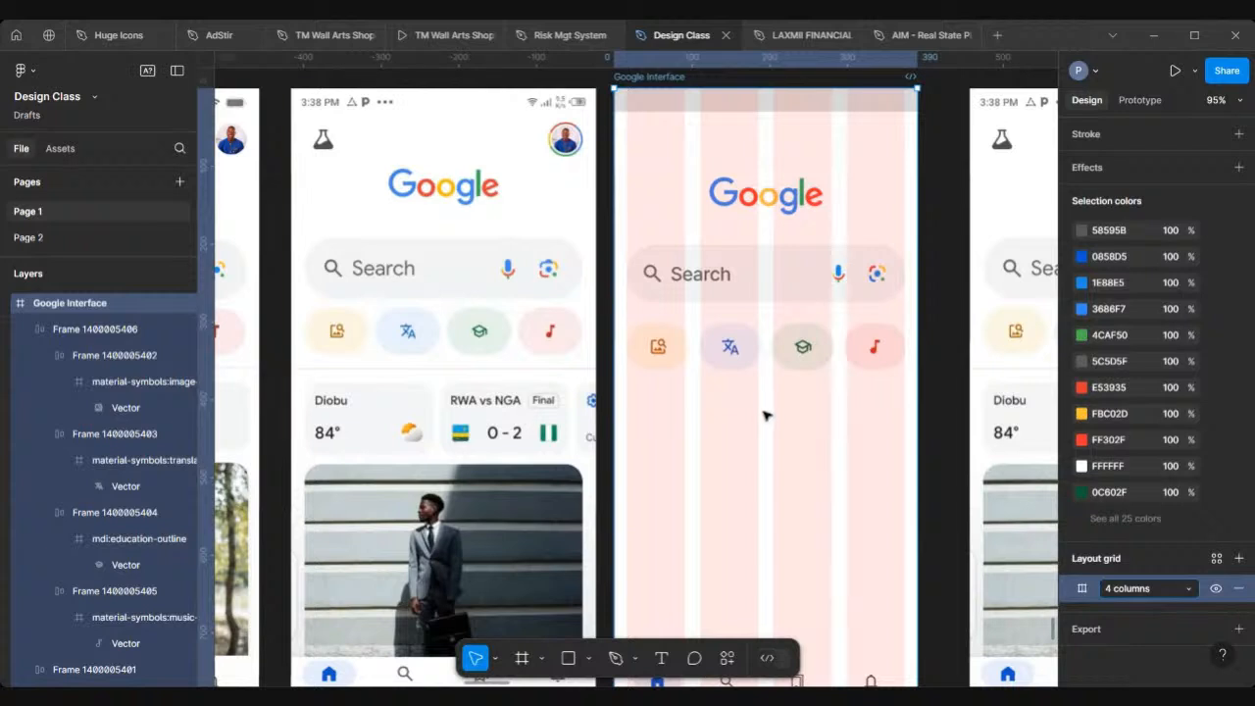
pyautogui.press('Escape')
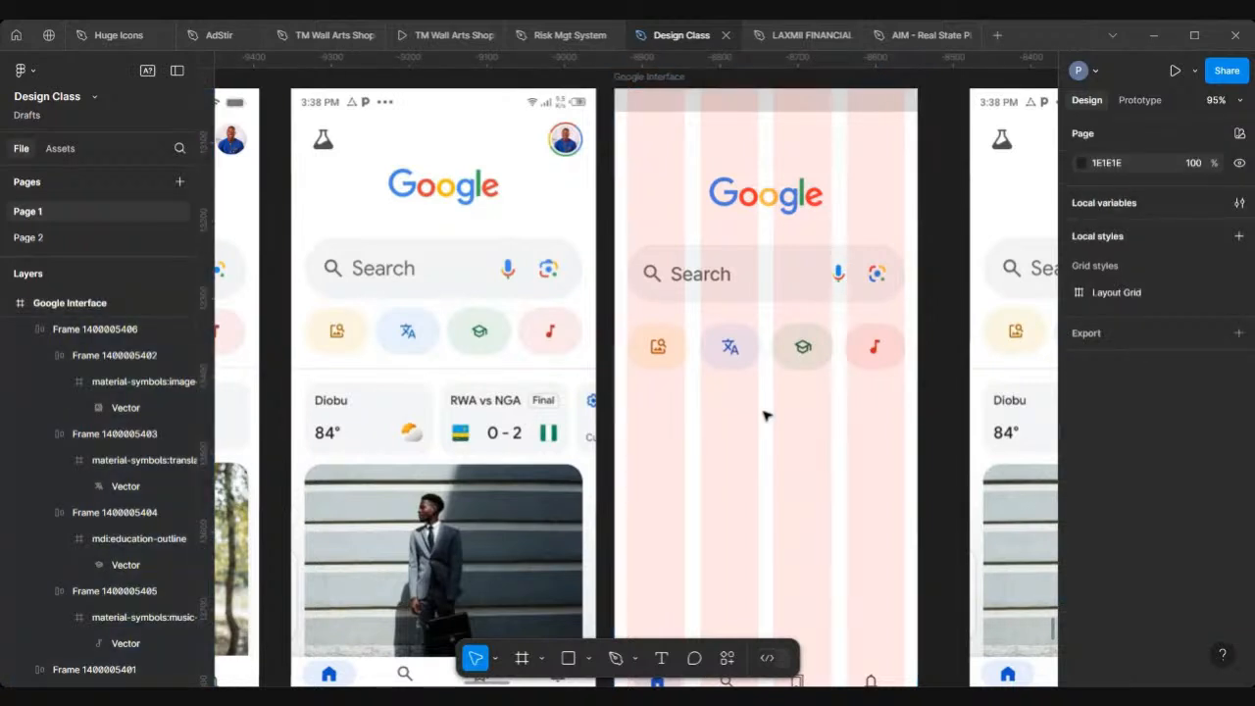
# Step: Draw a horizontal divider line about 390 wide across the frame at Y 376 with the Pen tool
pyautogui.scroll(-3, 767, 416)
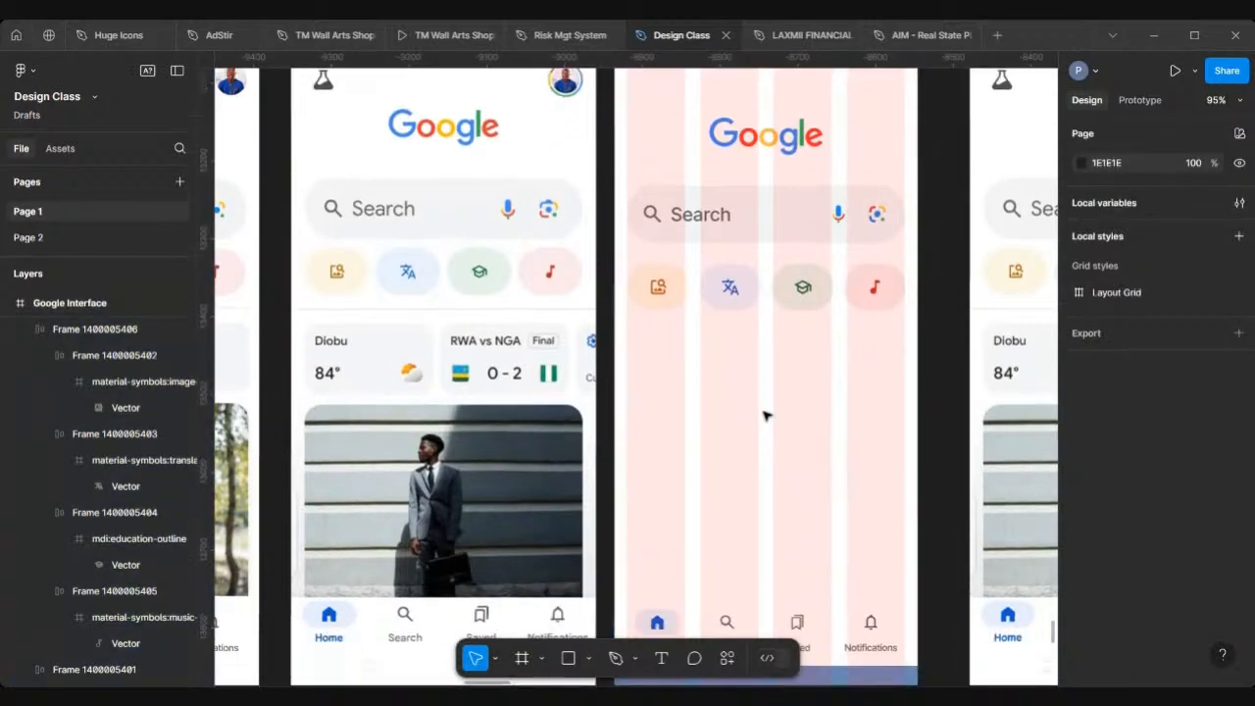
pyautogui.click(617, 657)
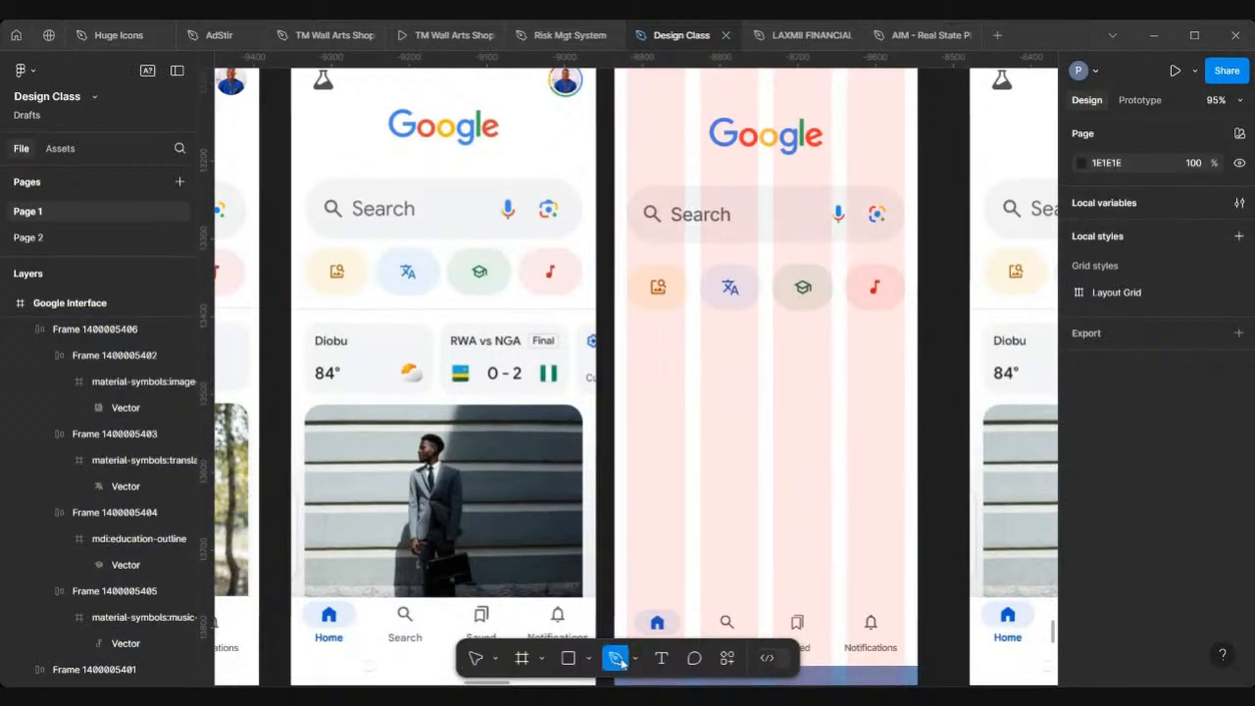
pyautogui.click(615, 320)
pyautogui.click(919, 323)
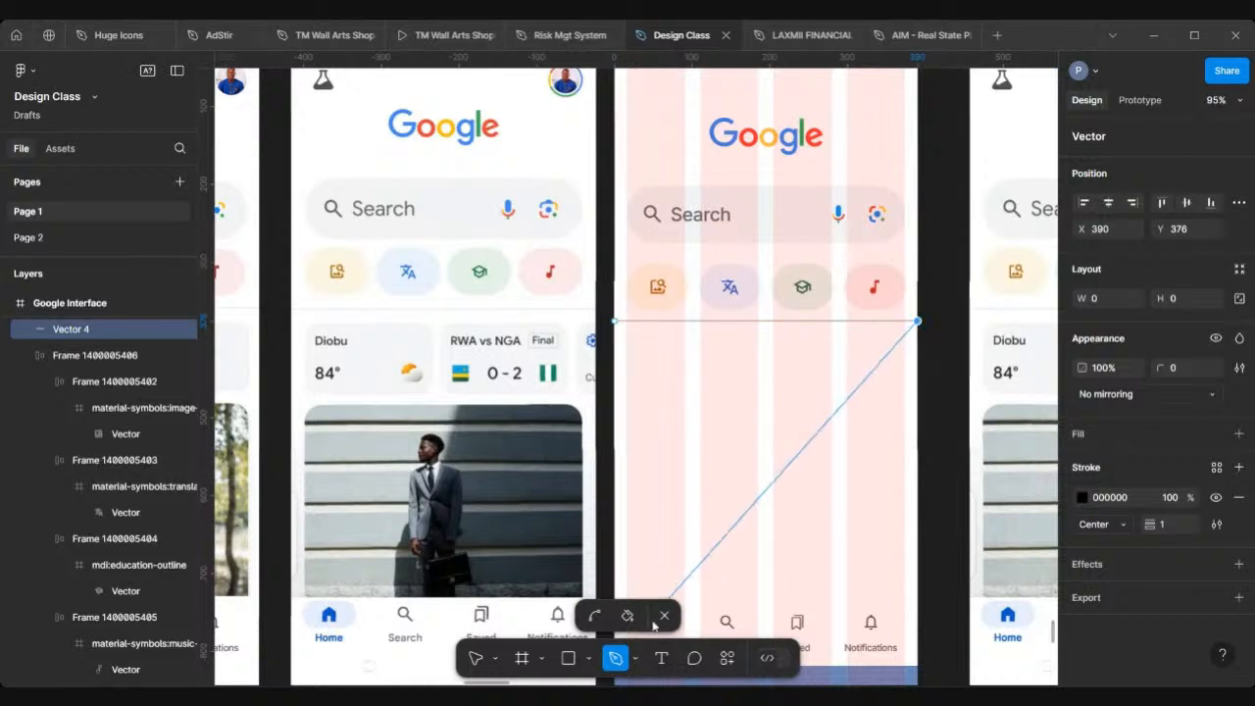
pyautogui.press('Escape')
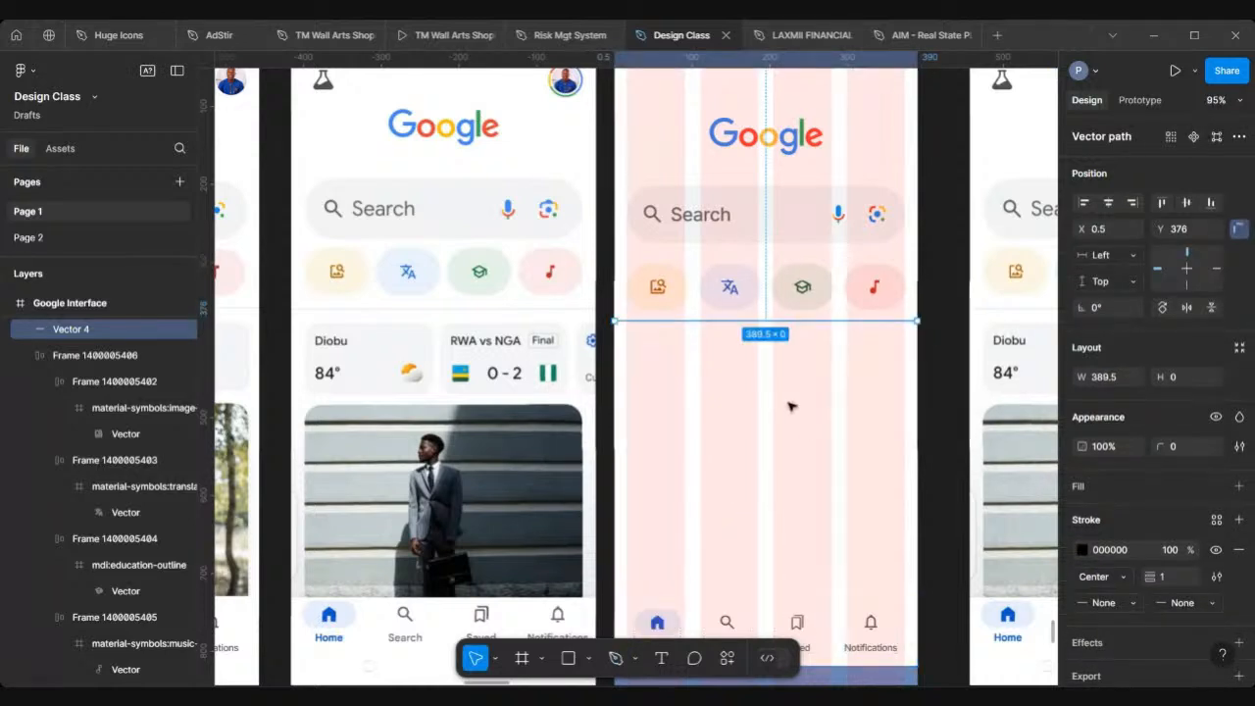
# Step: Set the divider line's stroke colour to E0E0E0 by sampling the reference screen's divider with the eyedropper
pyautogui.scroll(5, 790, 409)
pyautogui.scroll(6, 424, 273)
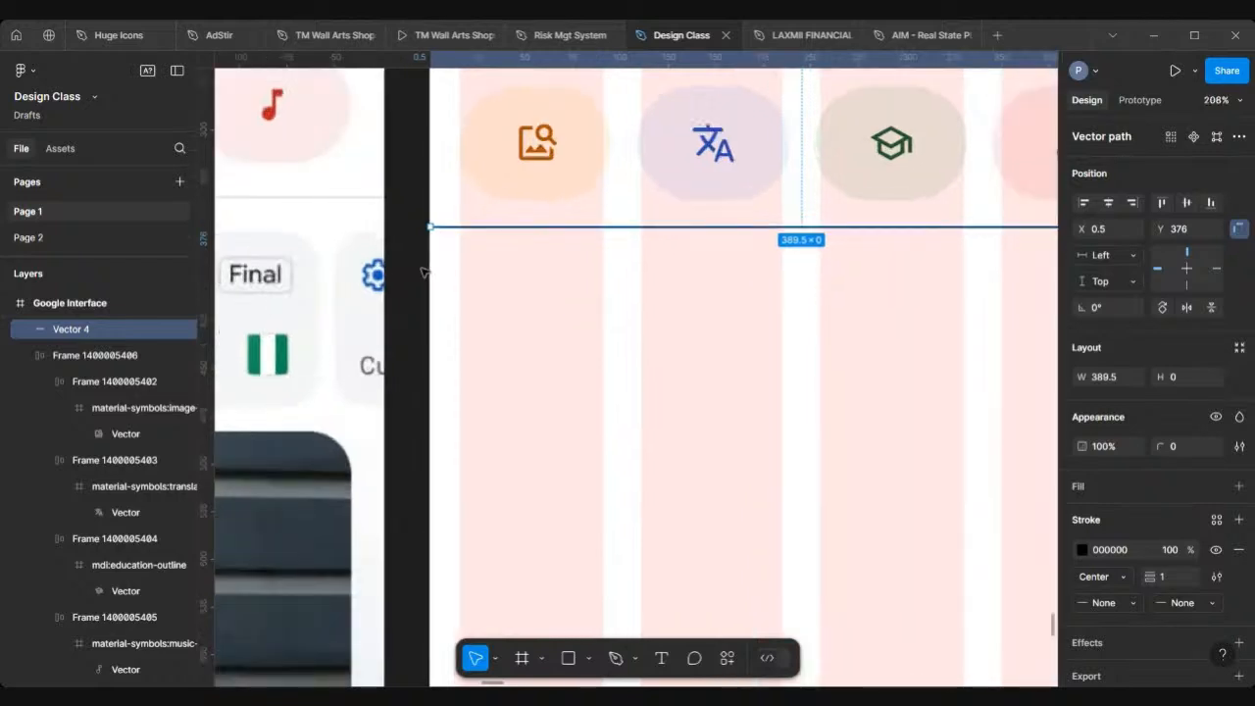
pyautogui.scroll(2, 424, 273)
pyautogui.hscroll(-2, 425, 272)
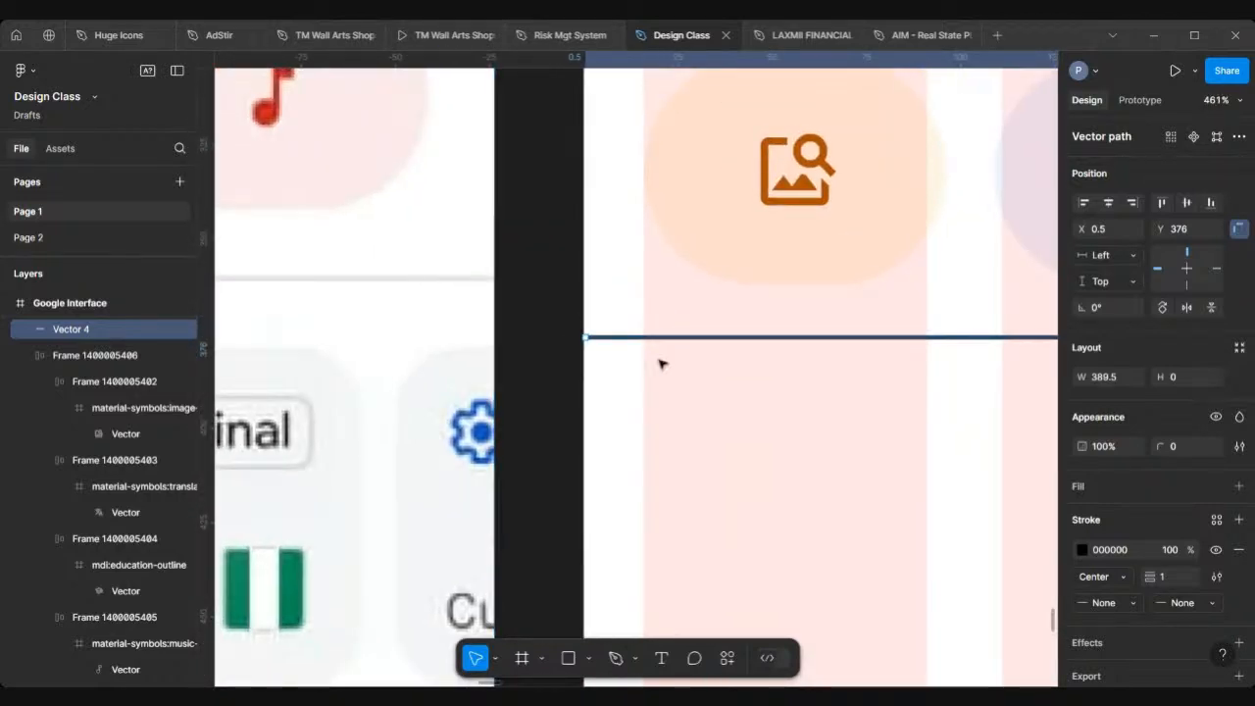
pyautogui.click(1082, 550)
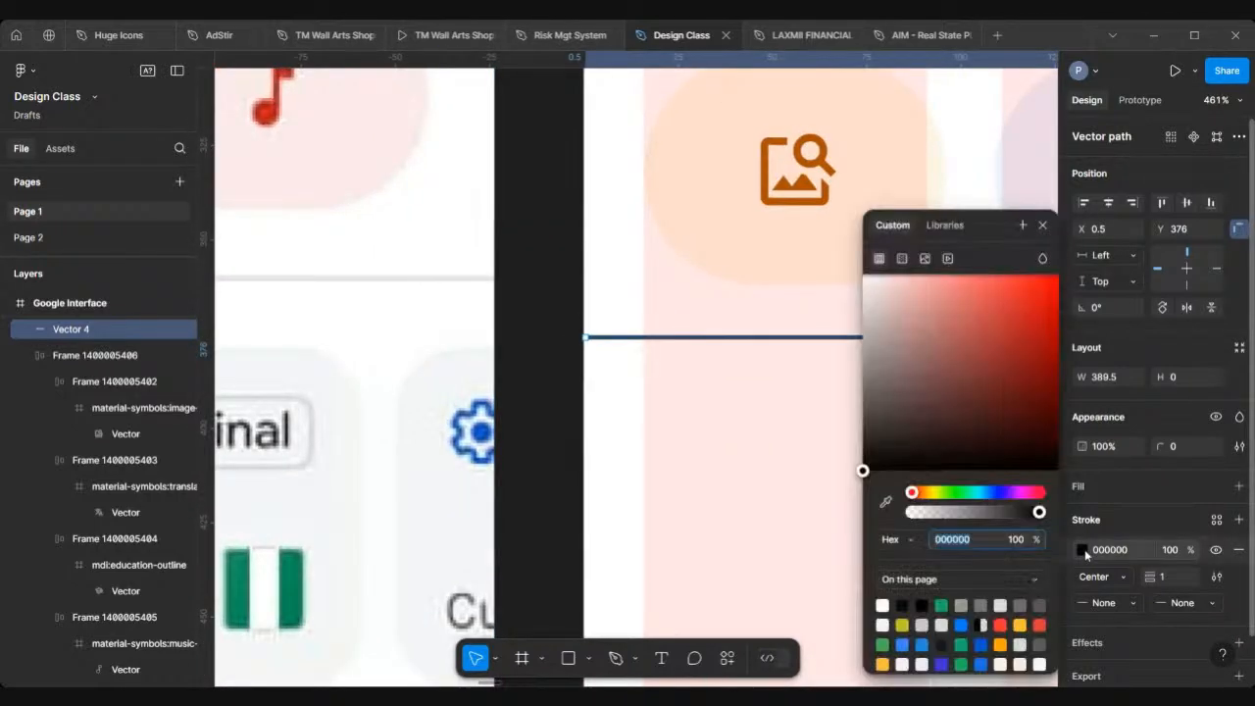
pyautogui.click(887, 503)
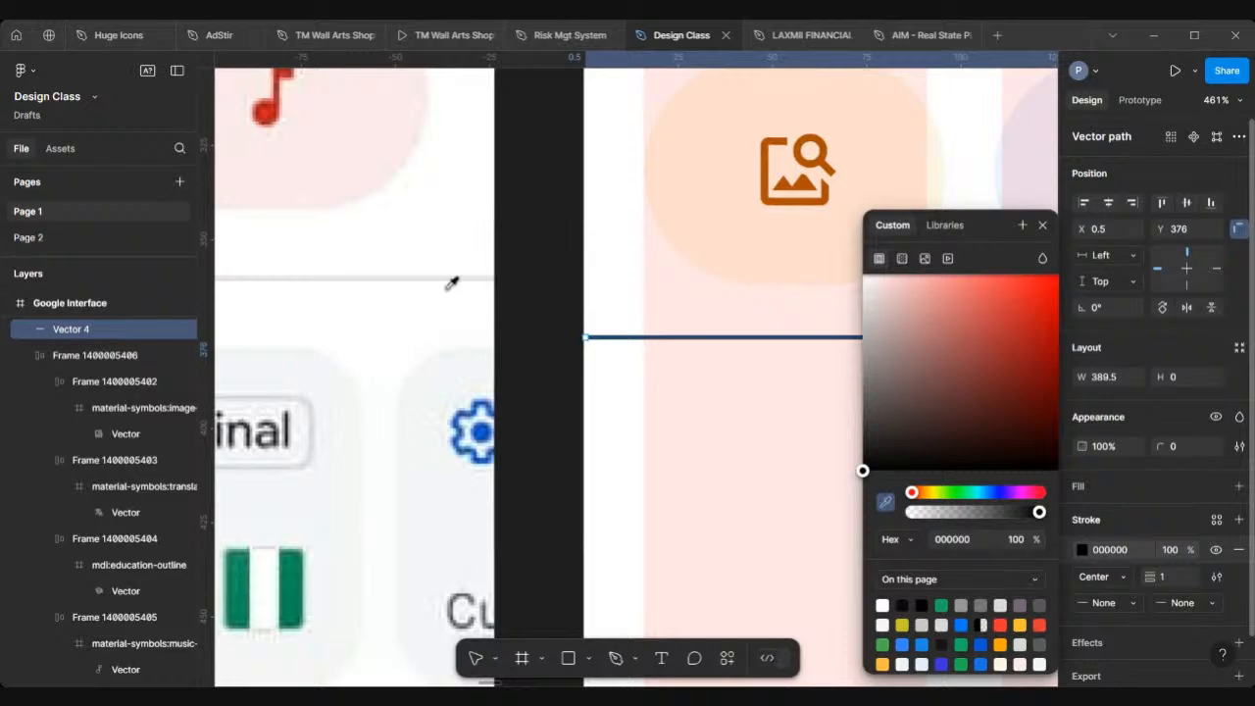
pyautogui.scroll(3, 451, 283)
pyautogui.scroll(5, 451, 283)
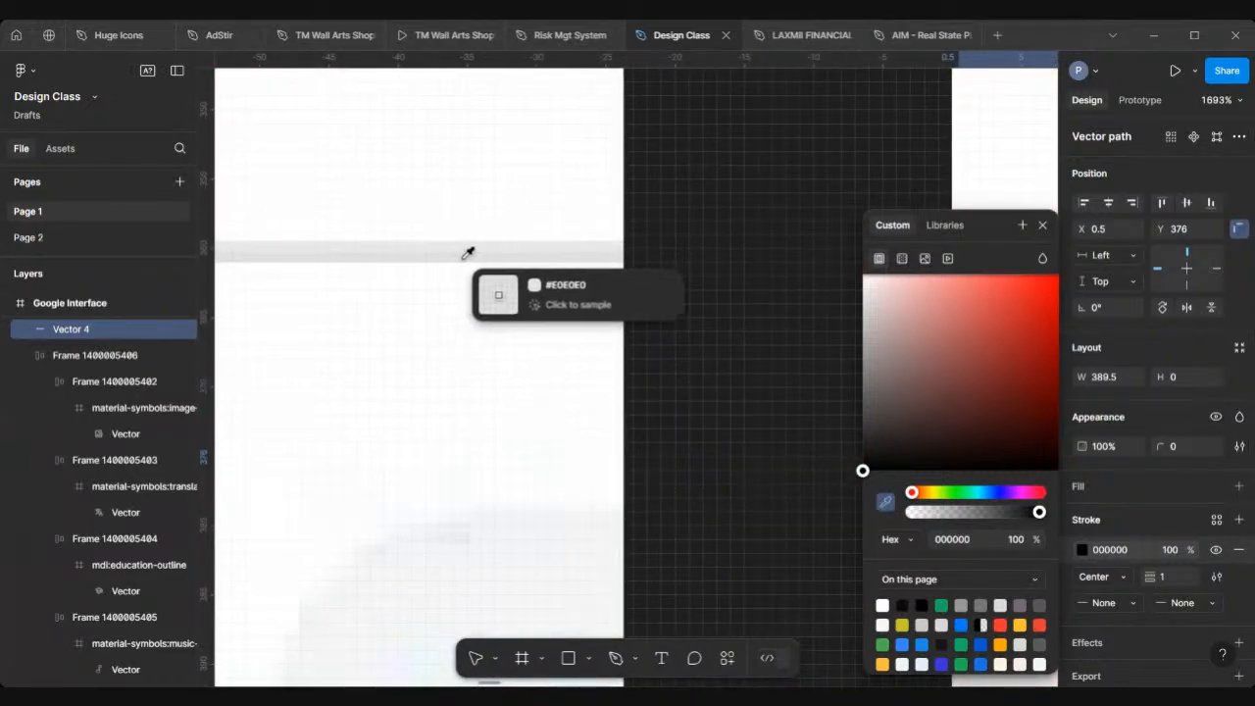
pyautogui.click(469, 254)
pyautogui.scroll(-5, 468, 254)
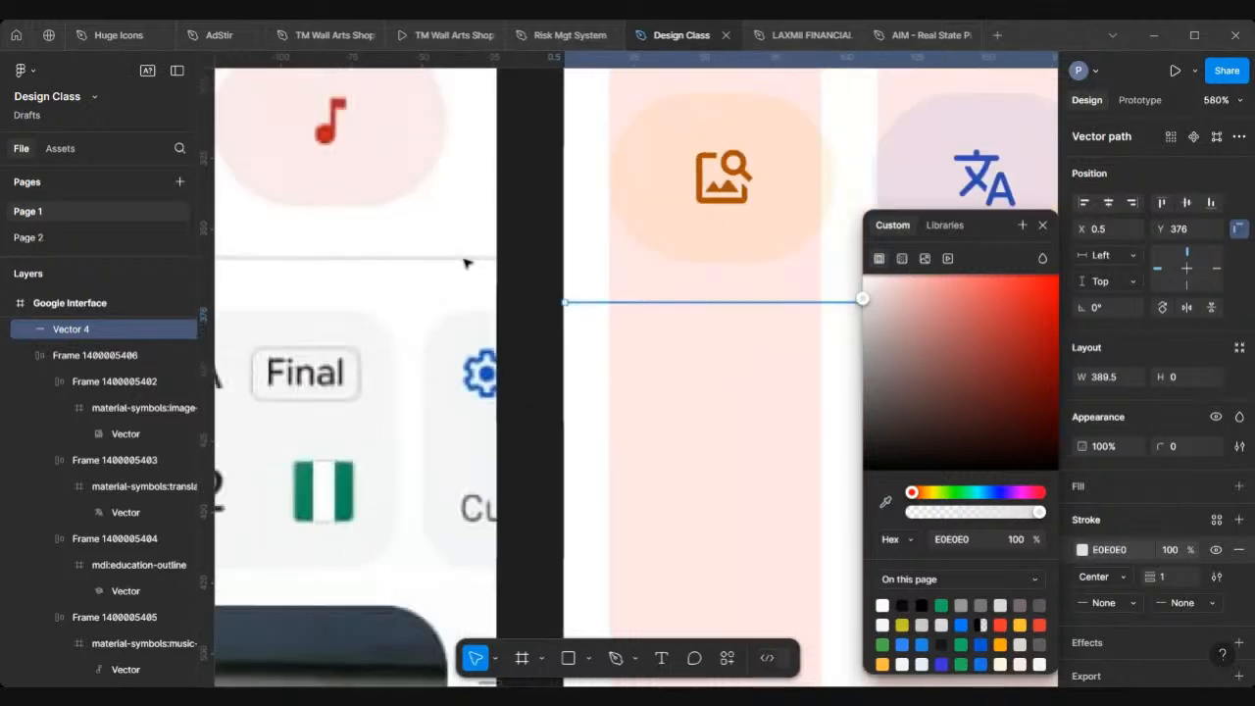
pyautogui.press('Escape')
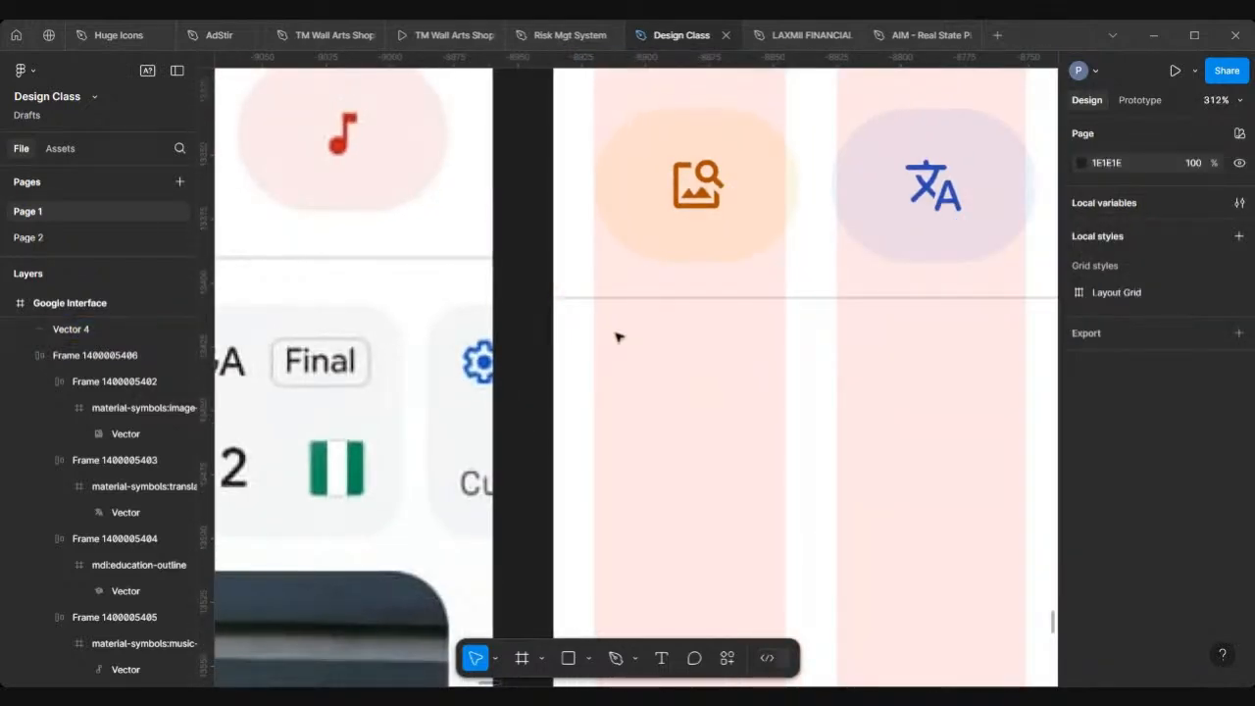
# Step: Wrap the search bar, chip row and divider together in a vertical auto-layout frame with 16 spacing
pyautogui.scroll(-3, 615, 337)
pyautogui.scroll(-4, 615, 337)
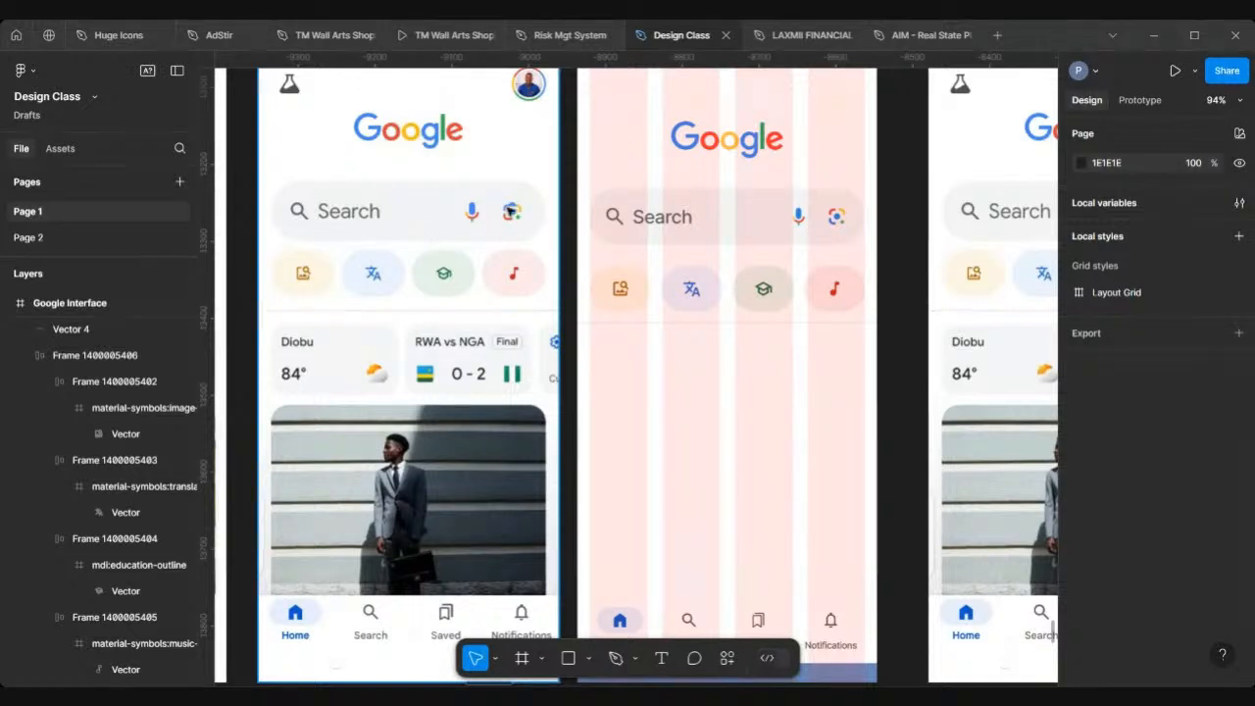
pyautogui.click(713, 291)
pyautogui.keyDown('shift'); pyautogui.click(713, 290); pyautogui.keyUp('shift')
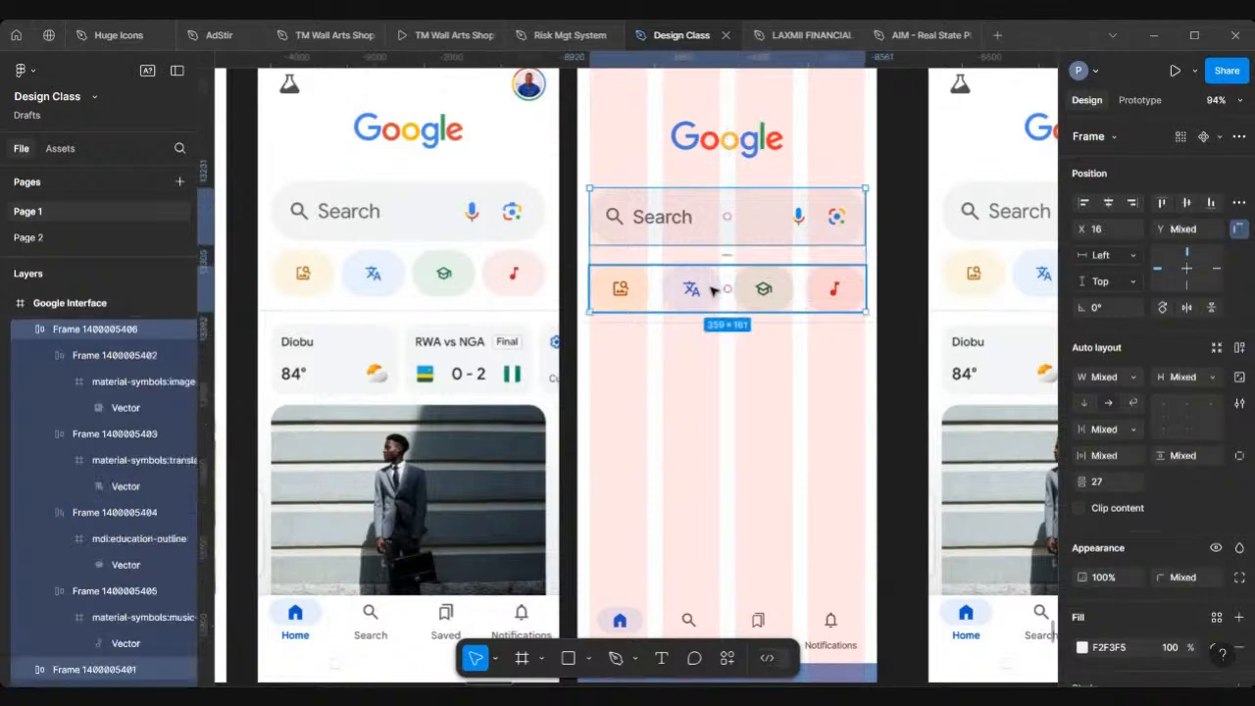
pyautogui.scroll(5, 698, 306)
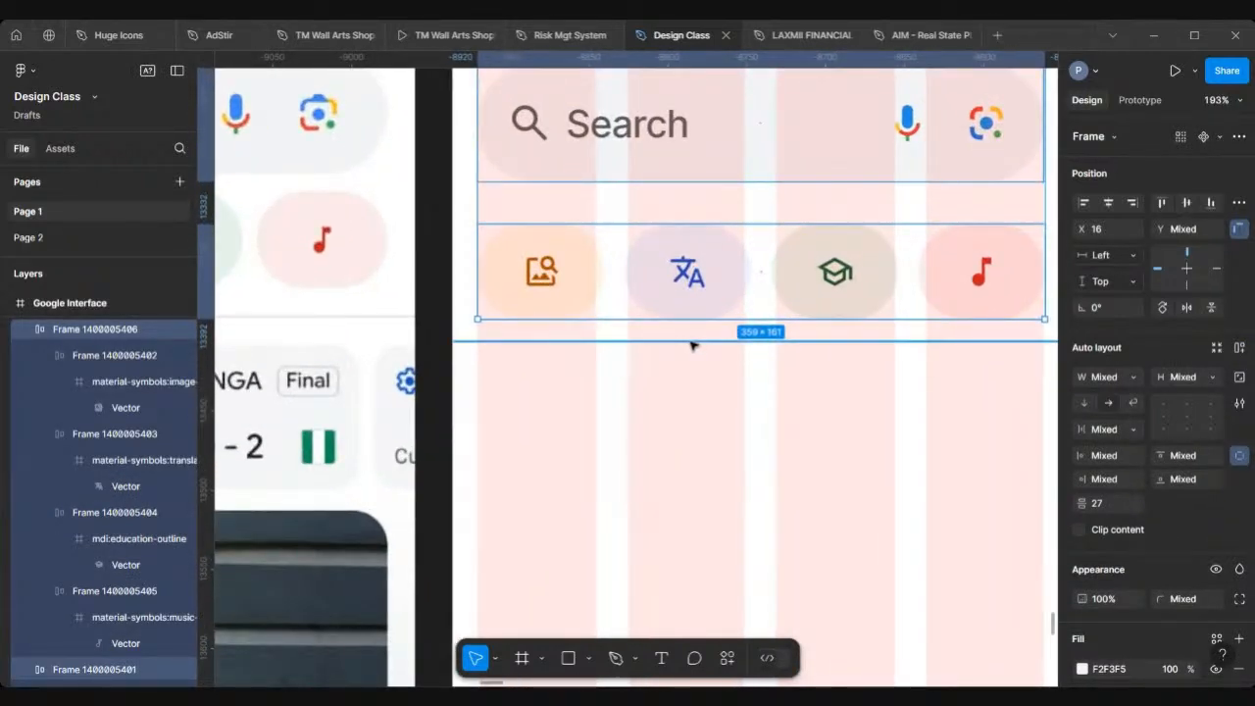
pyautogui.keyDown('shift'); pyautogui.click(690, 341); pyautogui.keyUp('shift')
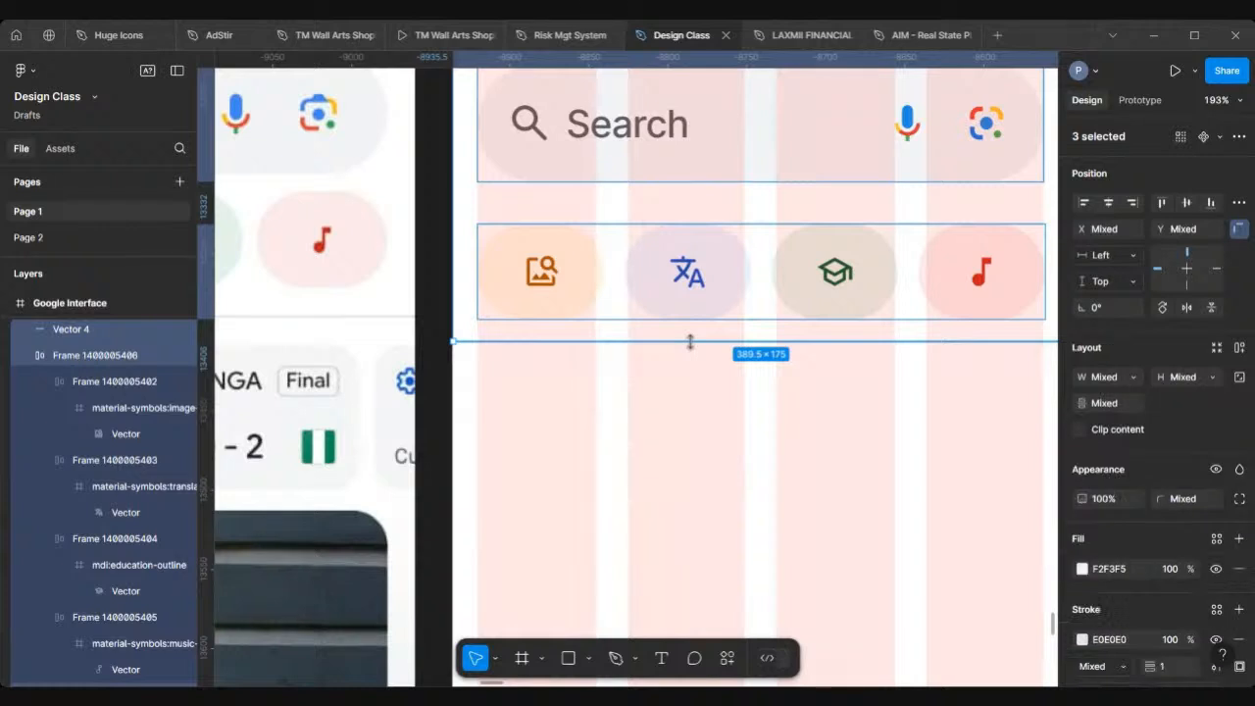
pyautogui.hotkey('shift', 'a')
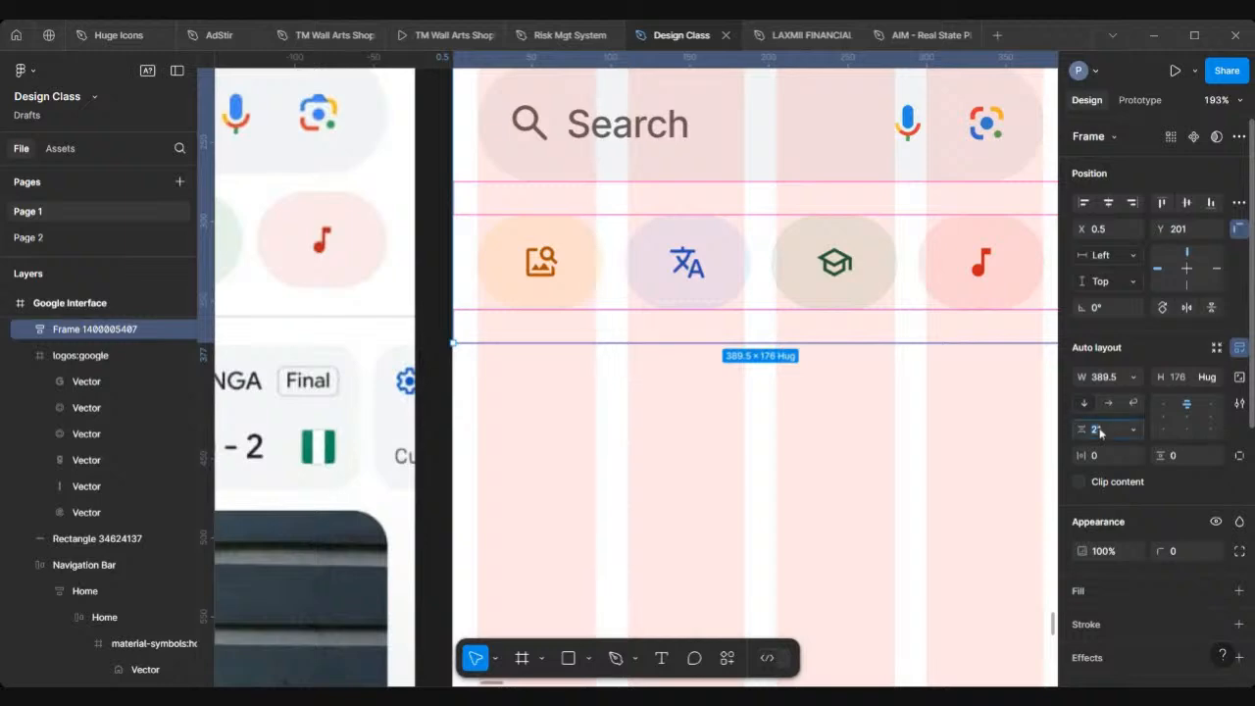
pyautogui.press('Return')
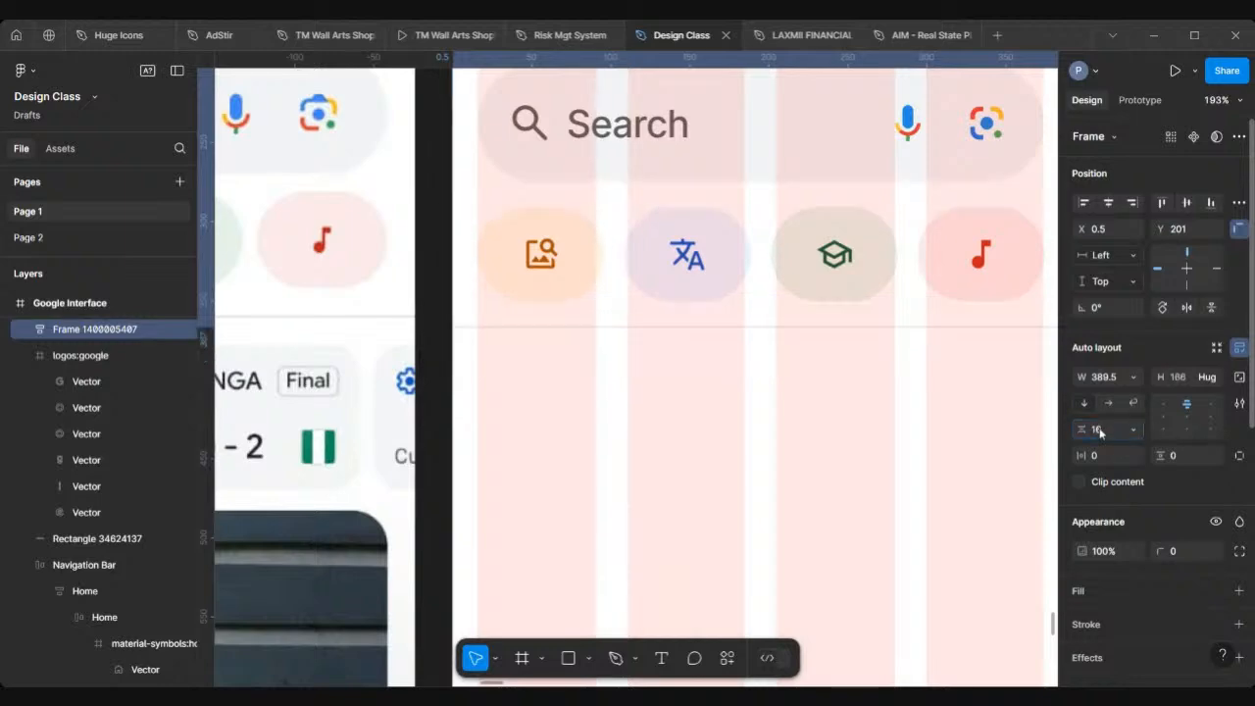
# Step: Nudge the search-and-chips group up to Y 194 and move the Google logo slightly upward
pyautogui.scroll(-5, 703, 386)
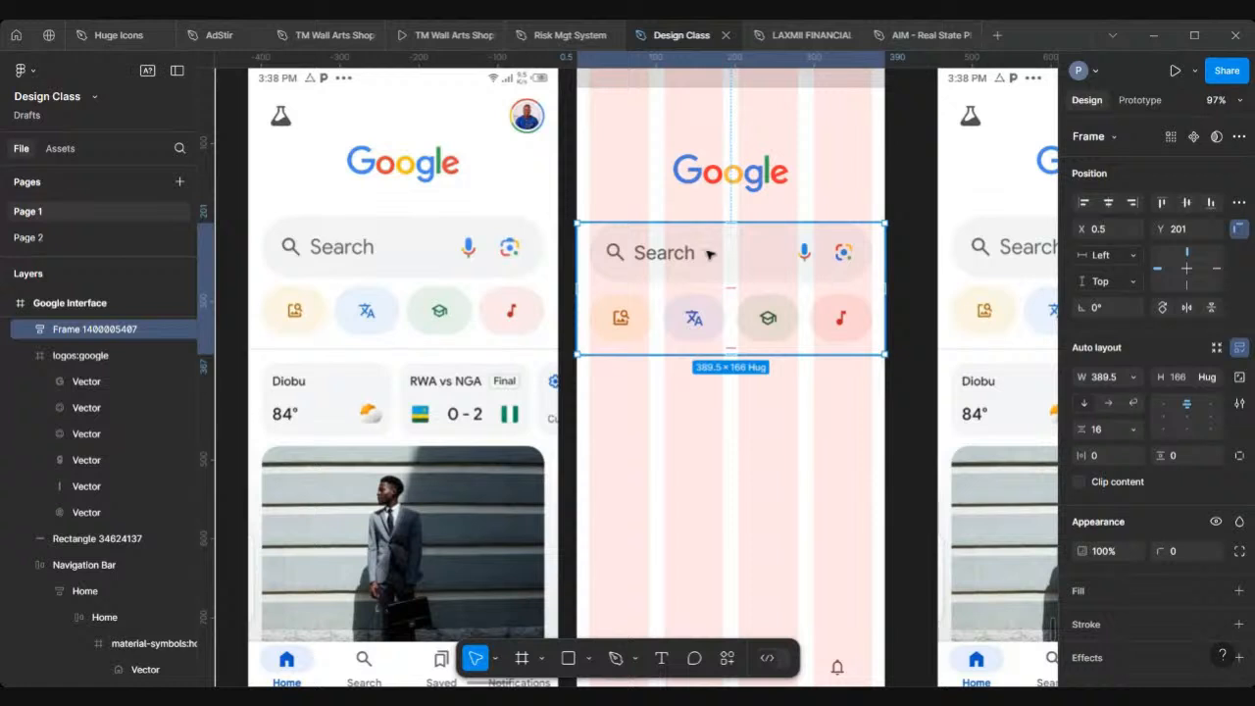
pyautogui.moveTo(710, 254); pyautogui.dragTo(710, 251)
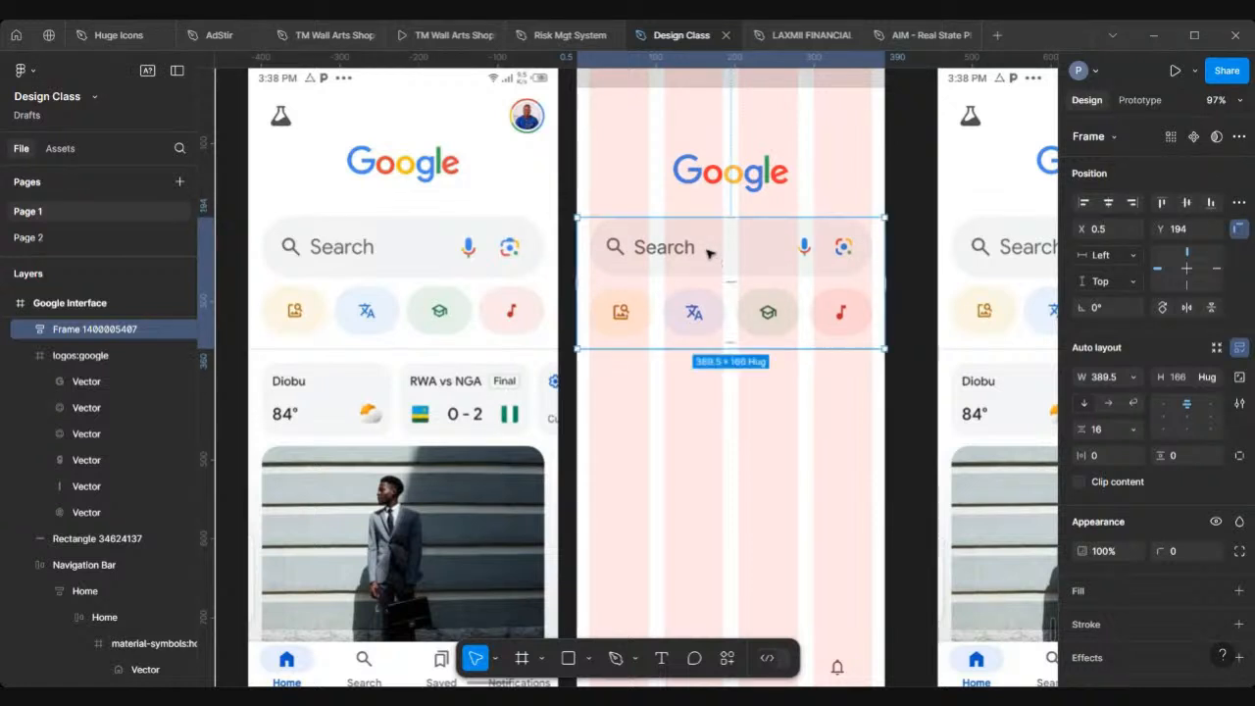
pyautogui.scroll(2, 709, 247)
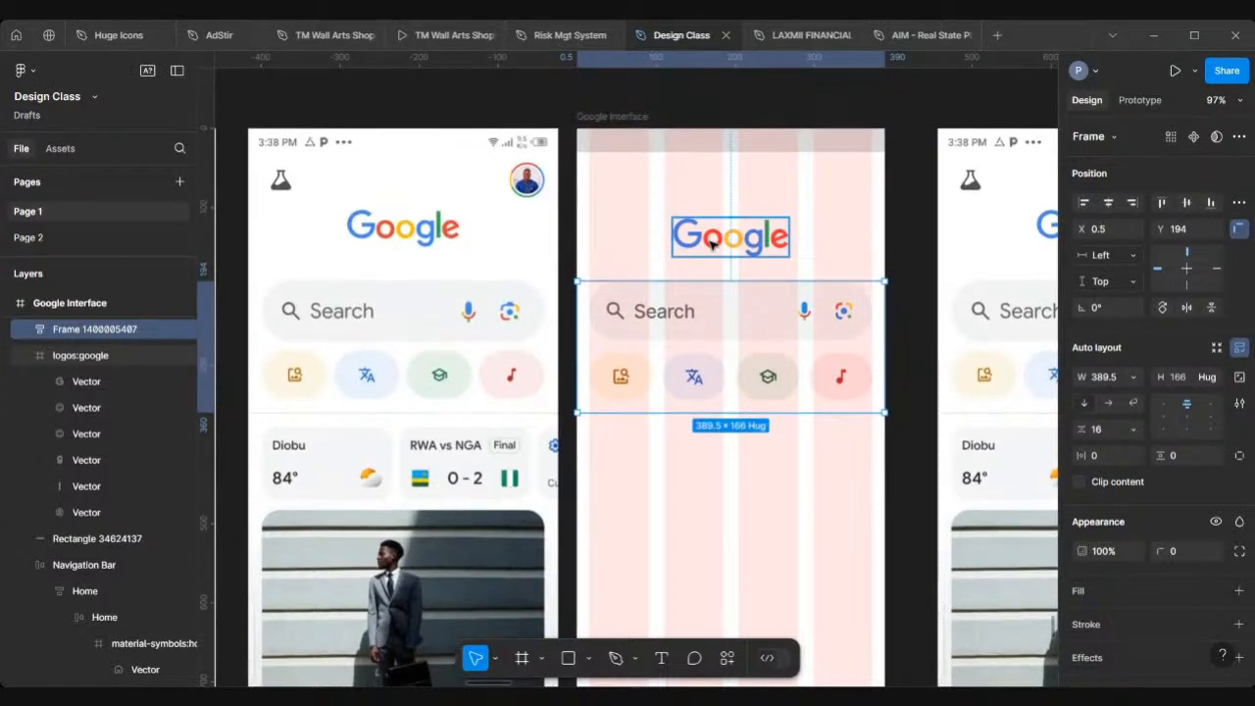
pyautogui.click(711, 244)
pyautogui.moveTo(711, 244); pyautogui.dragTo(713, 232)
# Step: Select the Google logo with the search group, set the spacing between them to 40, and nudge both down 3 px
pyautogui.keyDown('shift'); pyautogui.click(715, 310); pyautogui.keyUp('shift')
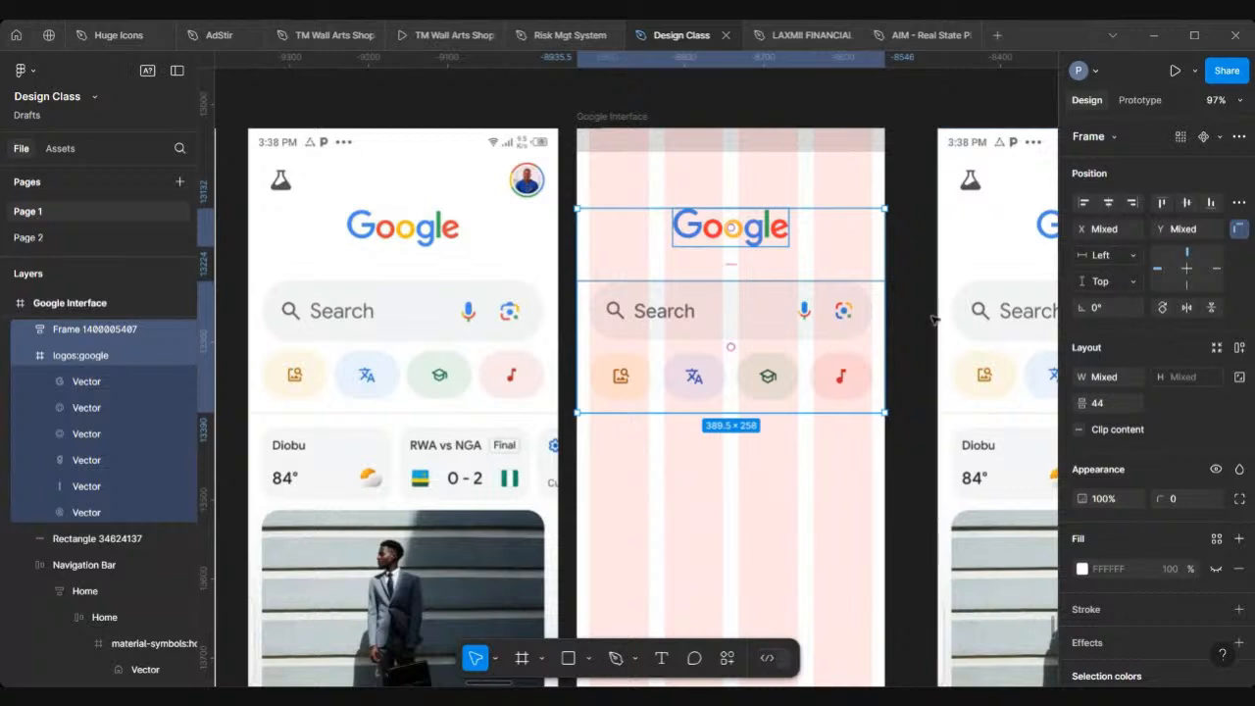
pyautogui.click(1119, 407)
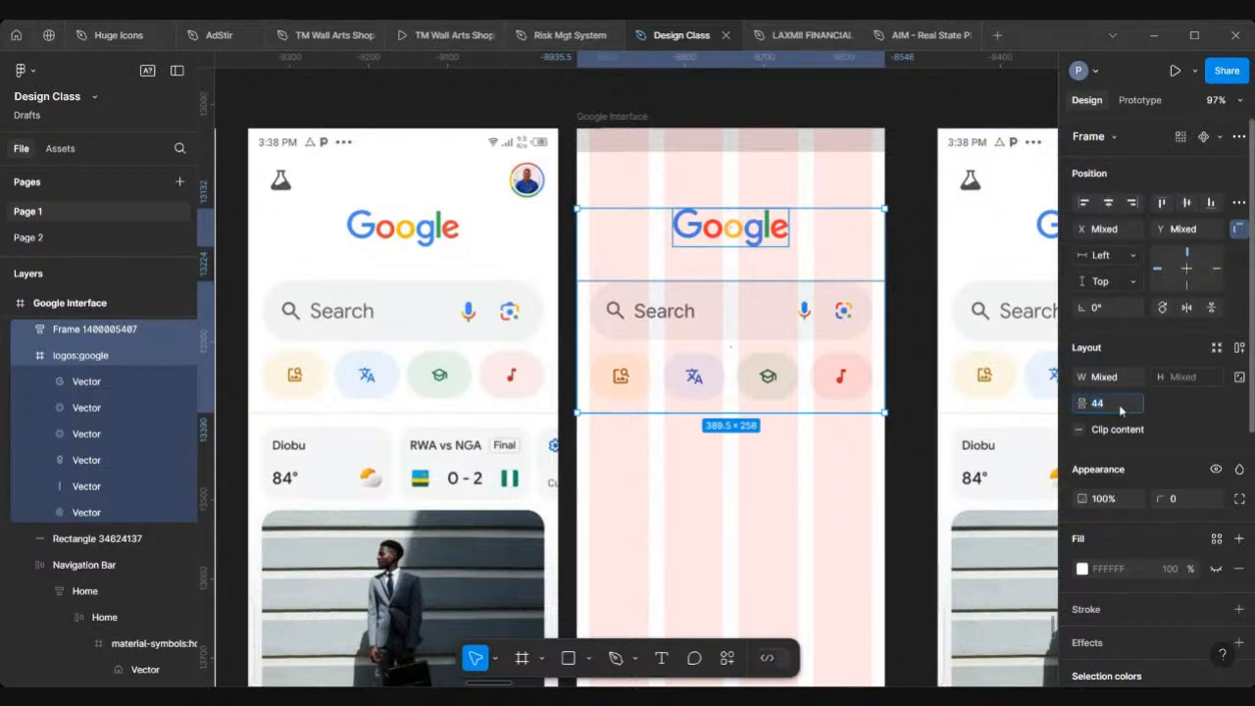
pyautogui.write('40')
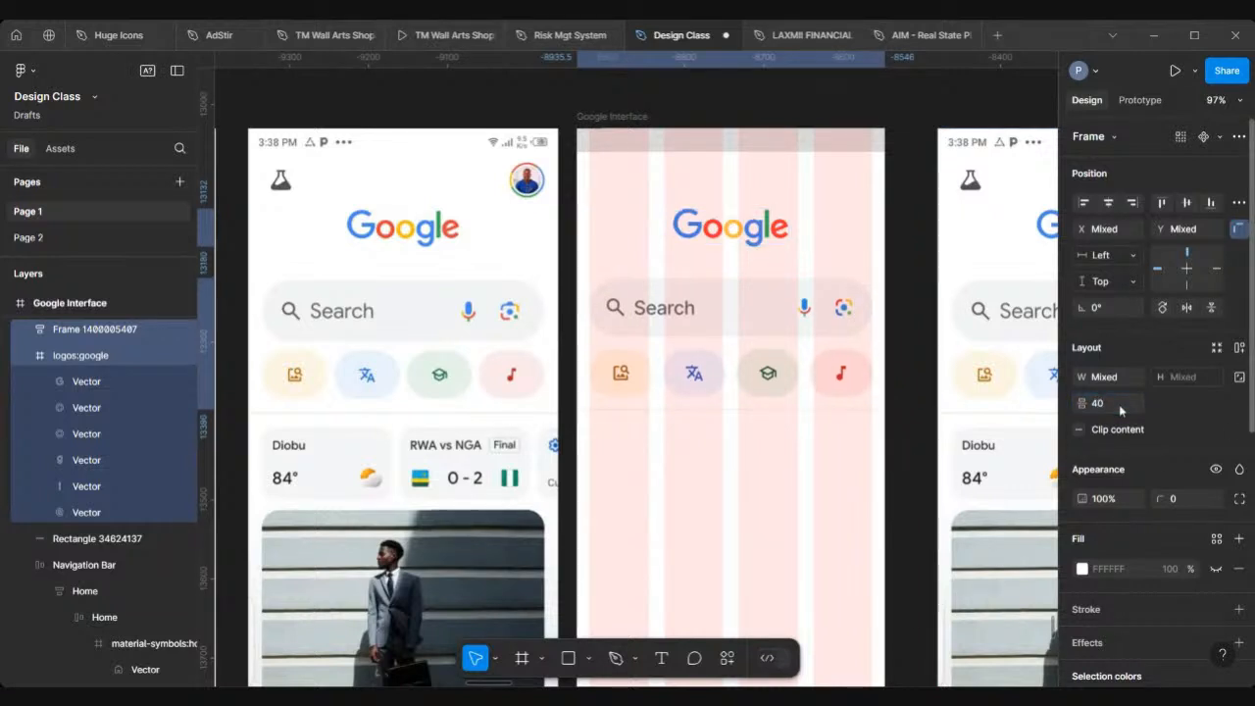
pyautogui.press('Return')
pyautogui.press('Down')
pyautogui.press('Down')
pyautogui.press('Down')
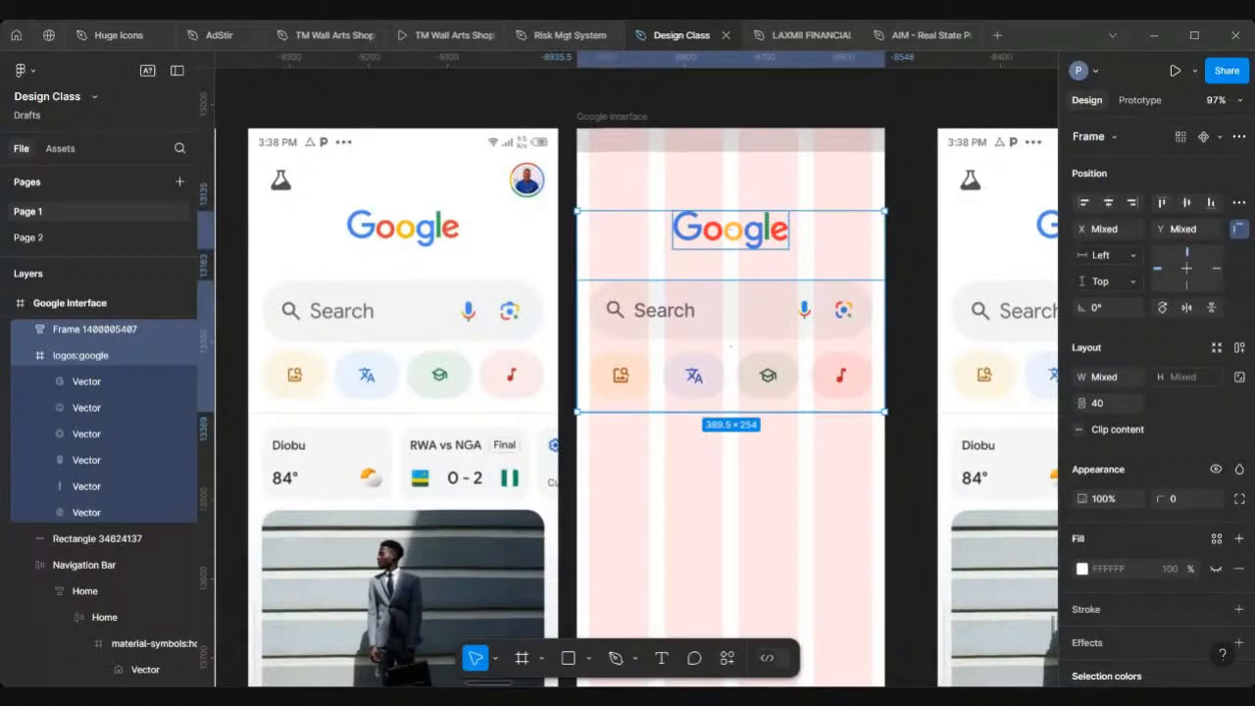
# Step: Move the Time status bar frame into the top of the Google Interface frame
pyautogui.scroll(-1, 702, 484)
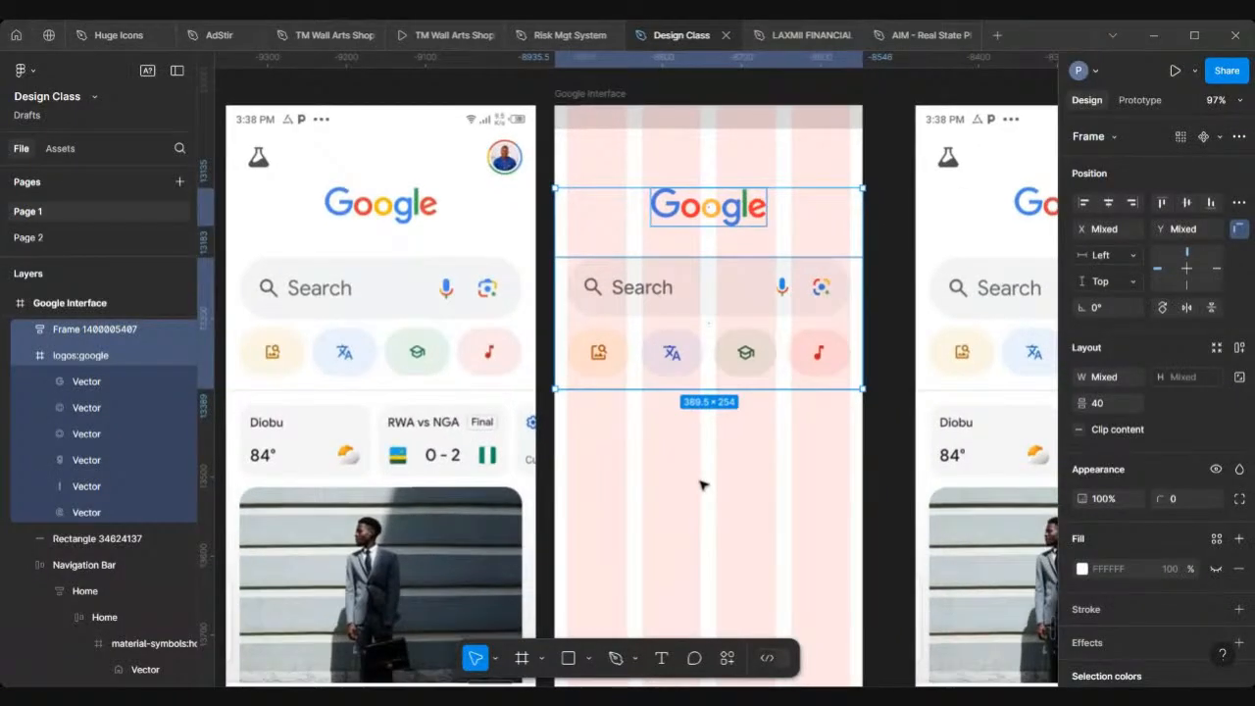
pyautogui.scroll(4, 701, 484)
pyautogui.hscroll(-1, 701, 484)
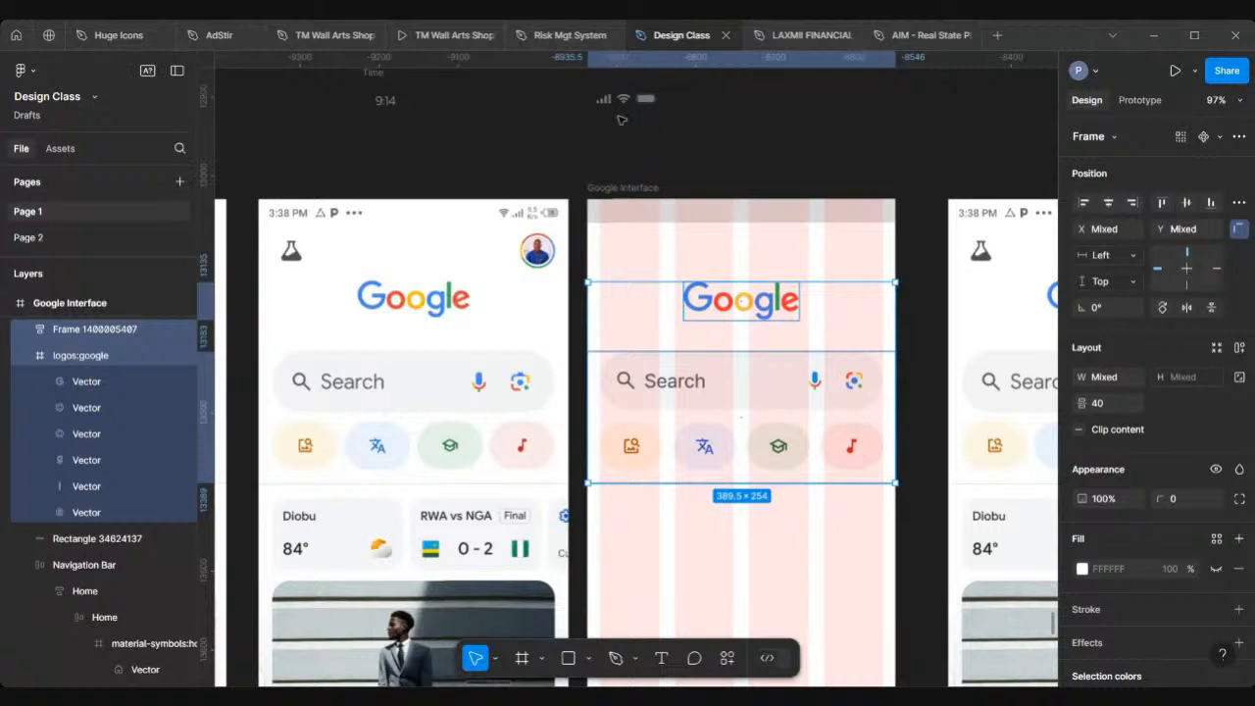
pyautogui.scroll(3, 620, 119)
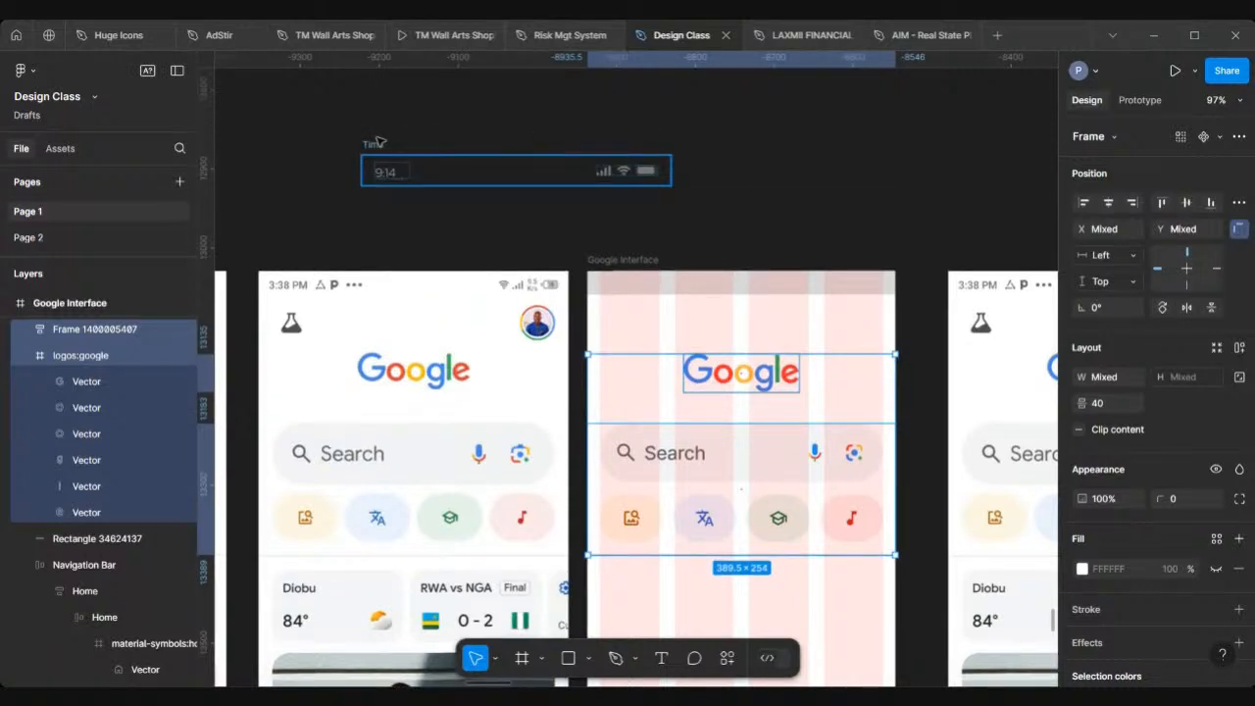
pyautogui.click(378, 142)
pyautogui.scroll(-2, 420, 155)
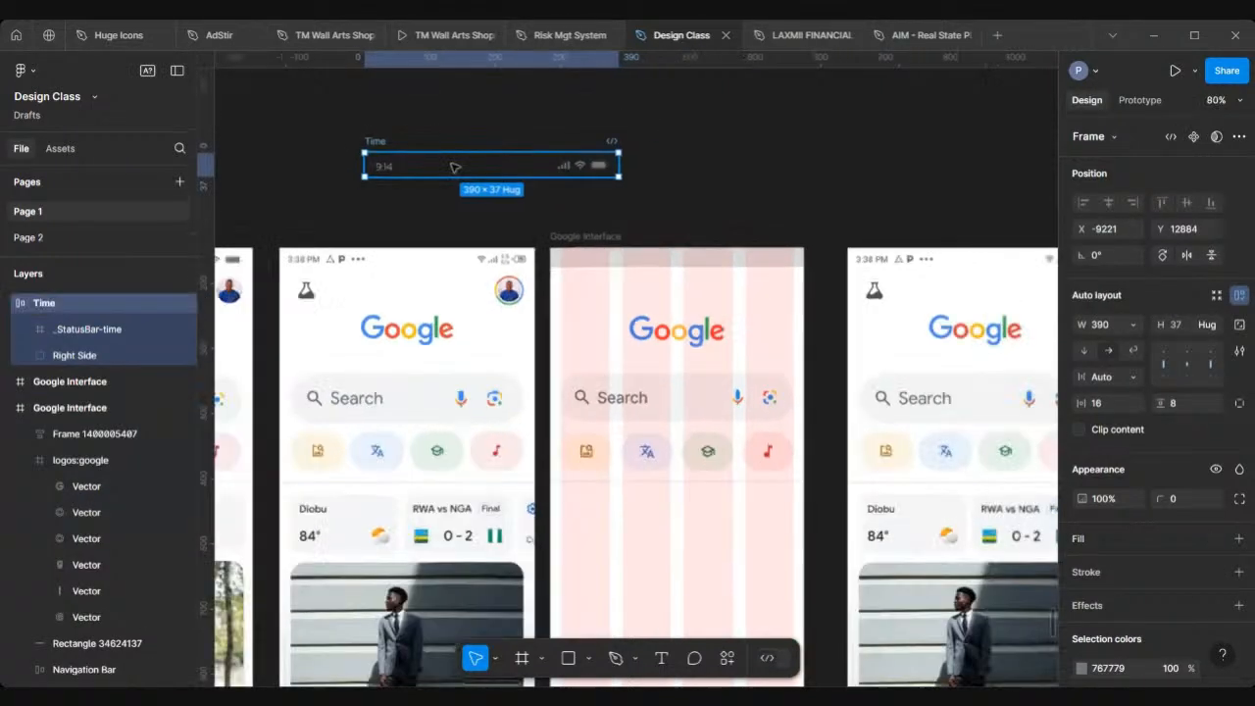
pyautogui.moveTo(454, 167); pyautogui.dragTo(642, 294)
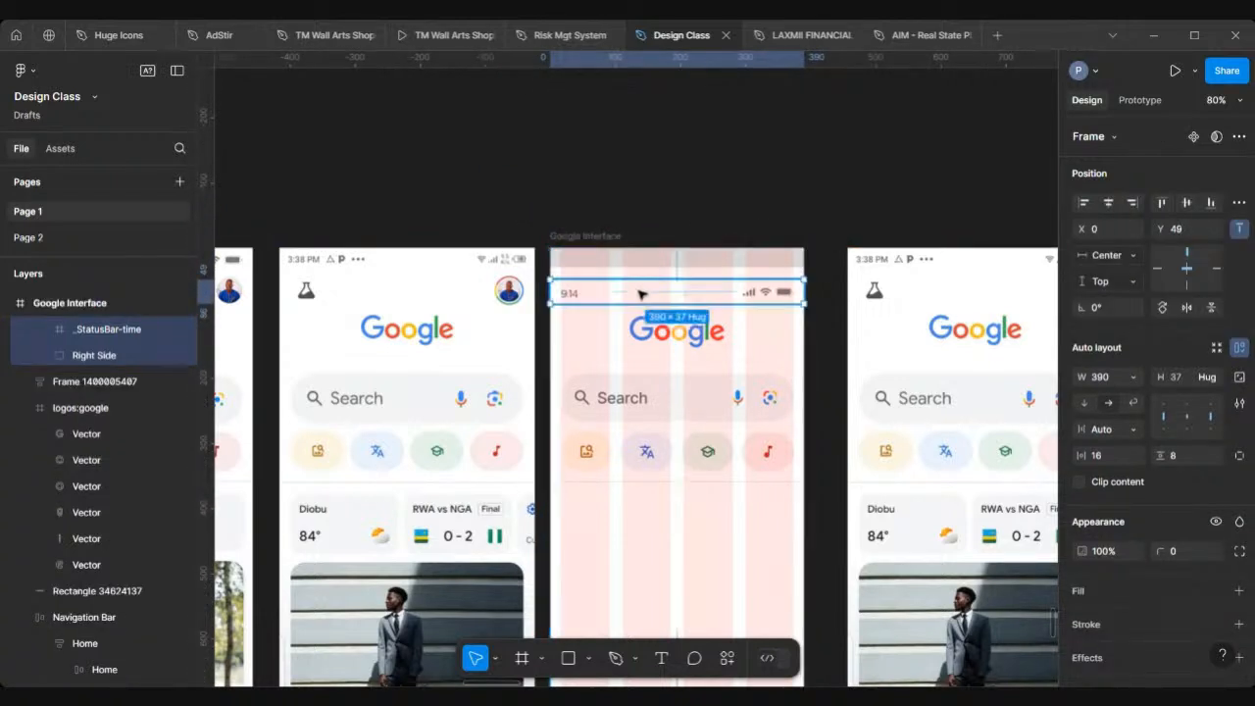
# Step: Delete the grey rectangle across the top of the Google Interface frame
pyautogui.scroll(3, 723, 300)
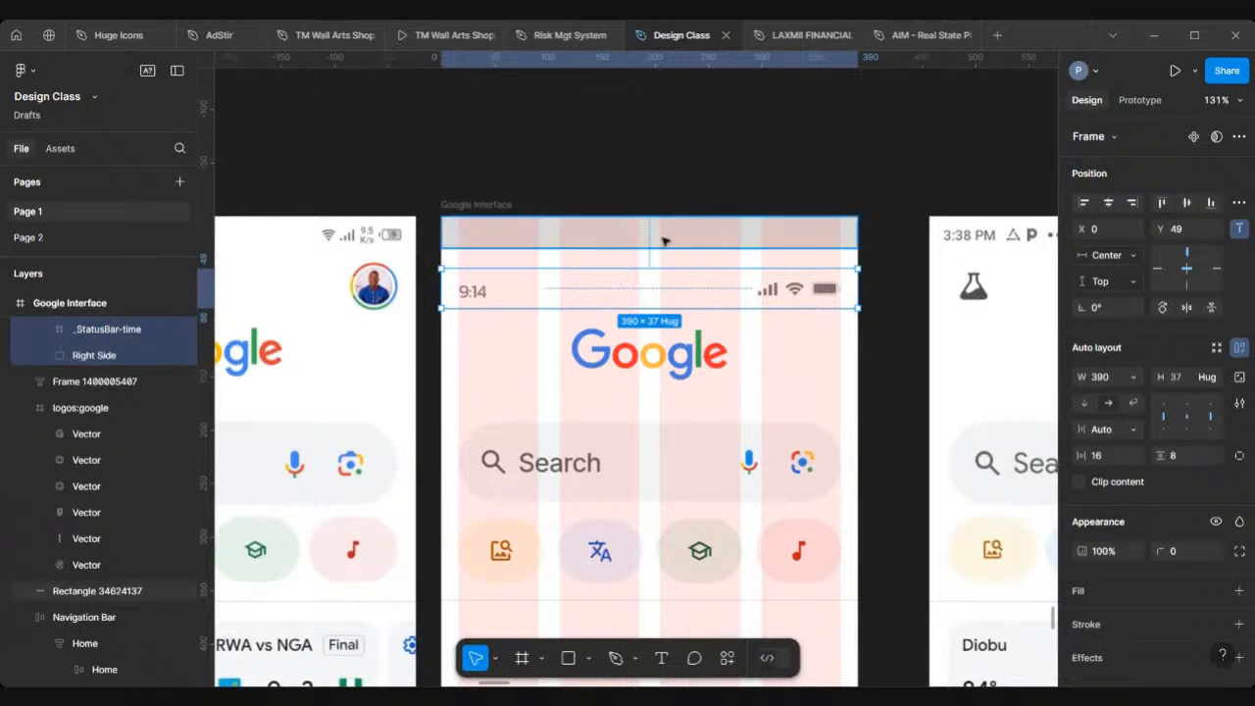
pyautogui.click(664, 241)
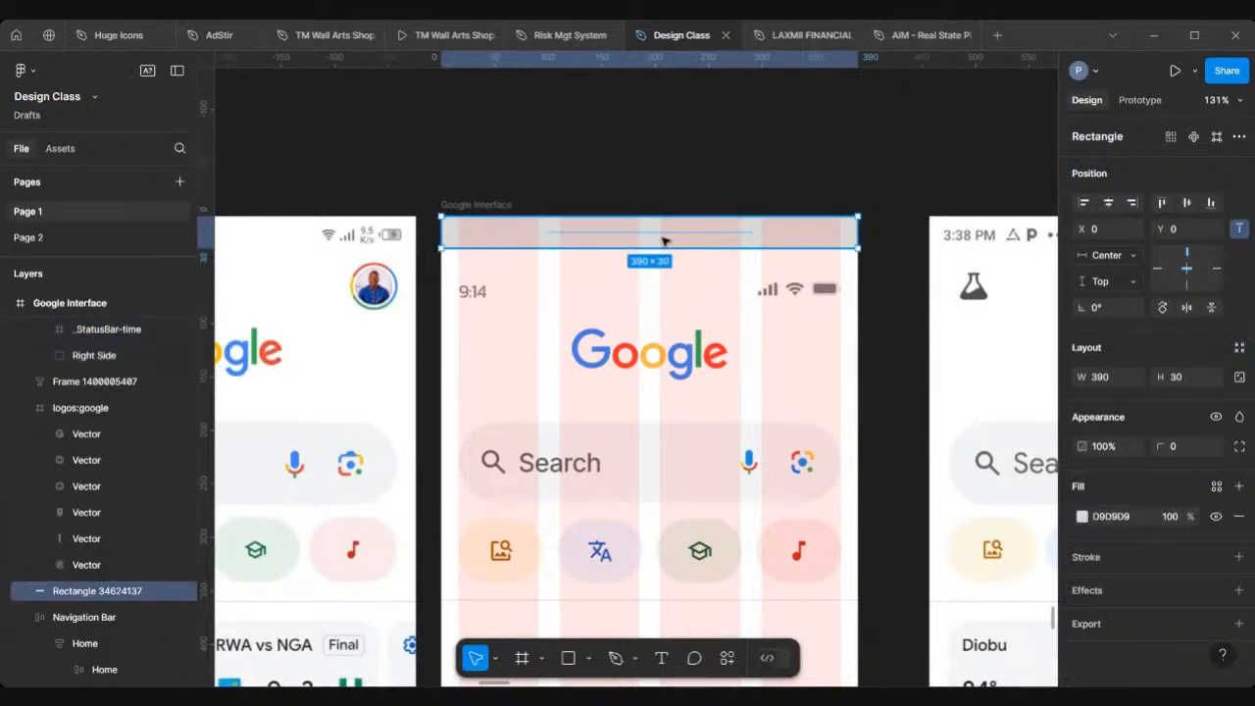
pyautogui.press('Delete')
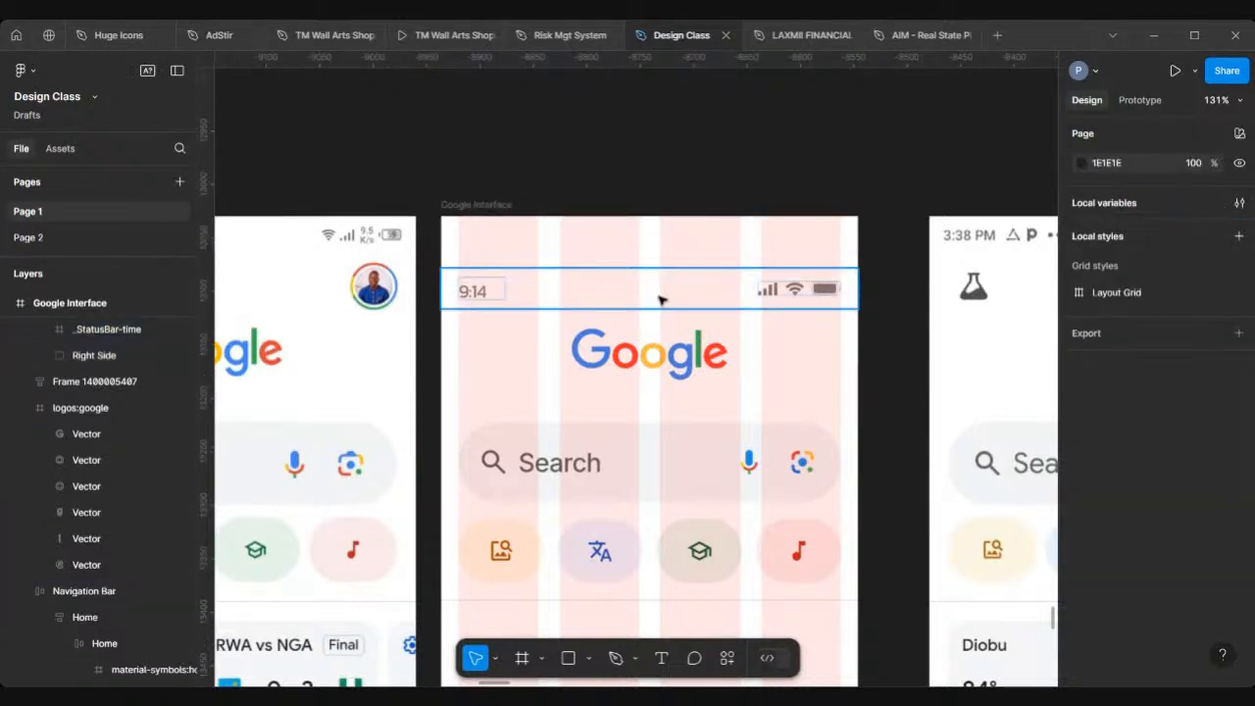
# Step: Place the status bar at the very top of the frame at Y 0
pyautogui.moveTo(659, 300); pyautogui.dragTo(664, 249)
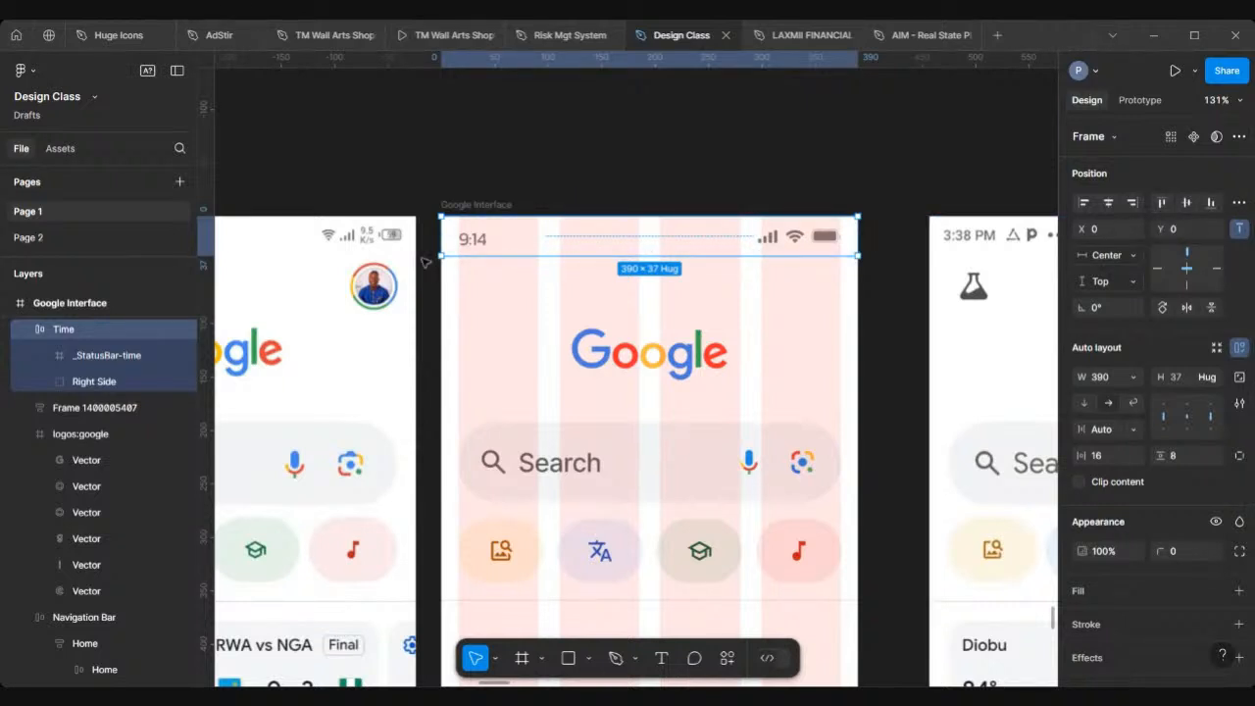
pyautogui.hscroll(-3, 424, 262)
pyautogui.scroll(-4, 424, 261)
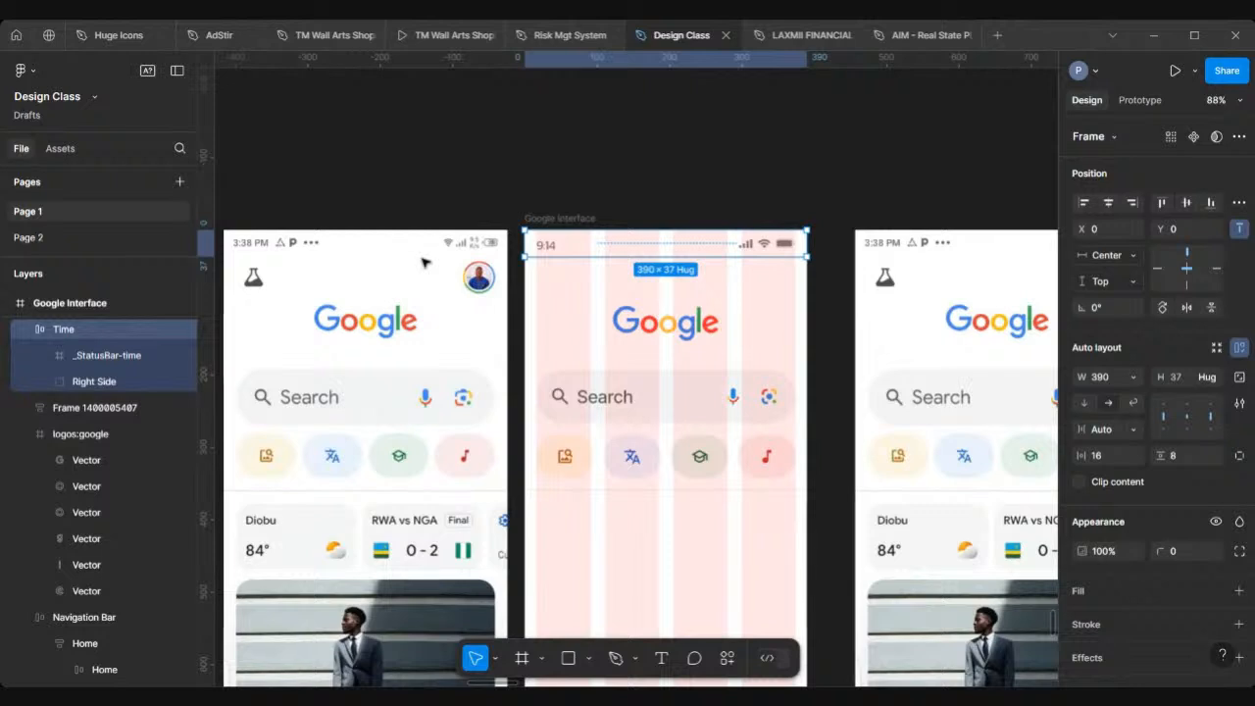
pyautogui.hscroll(-1, 423, 261)
pyautogui.scroll(-1, 424, 261)
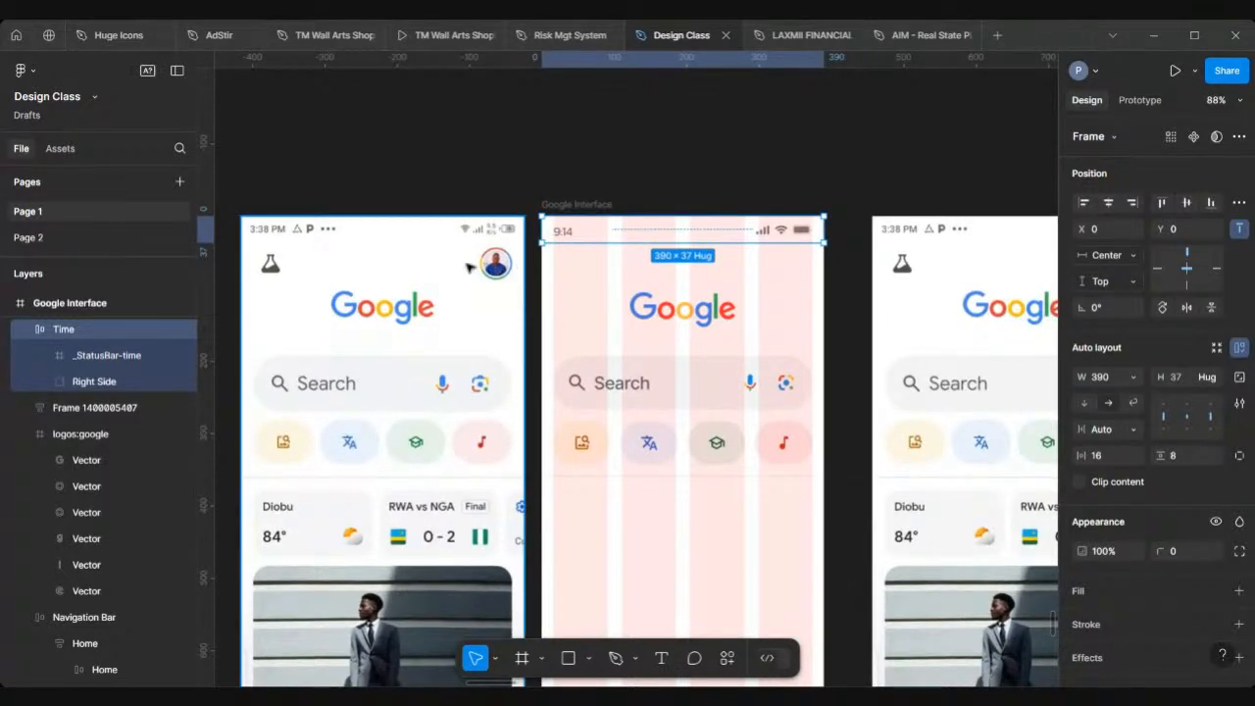
pyautogui.hscroll(-2, 279, 258)
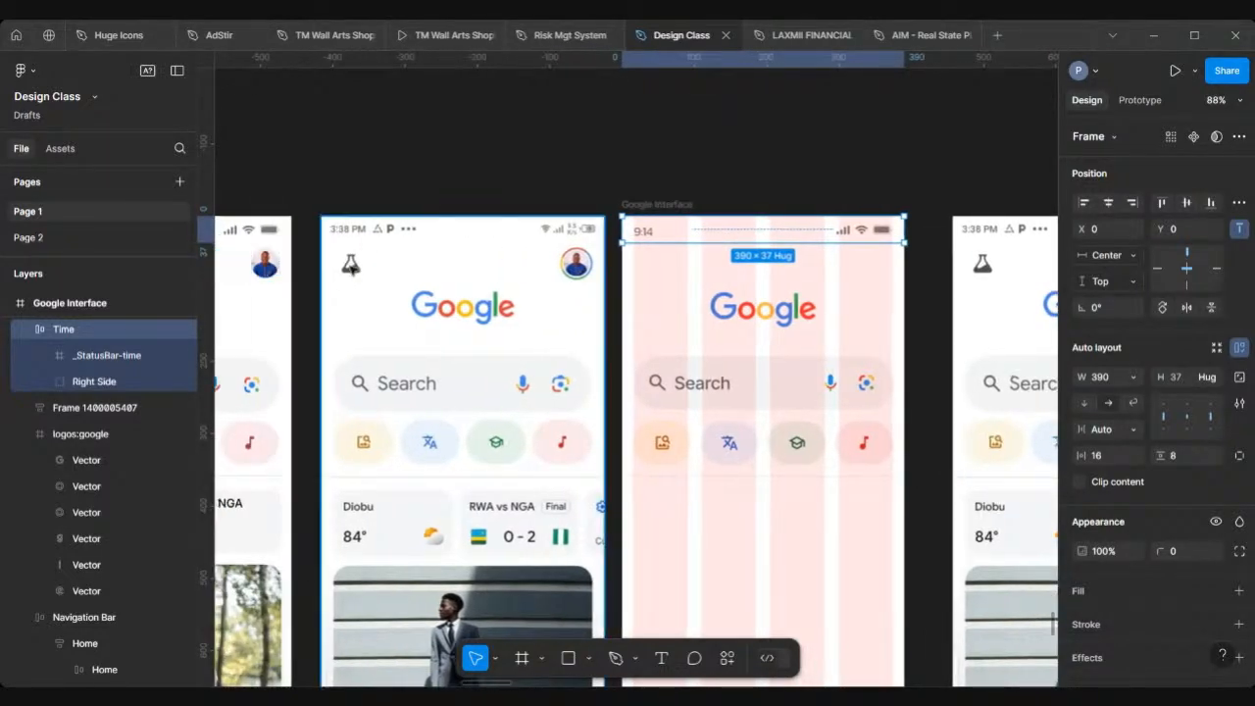
pyautogui.click(579, 144)
# Step: Open the Iconify plugin and search its icon library for "lab"
pyautogui.scroll(-2, 579, 145)
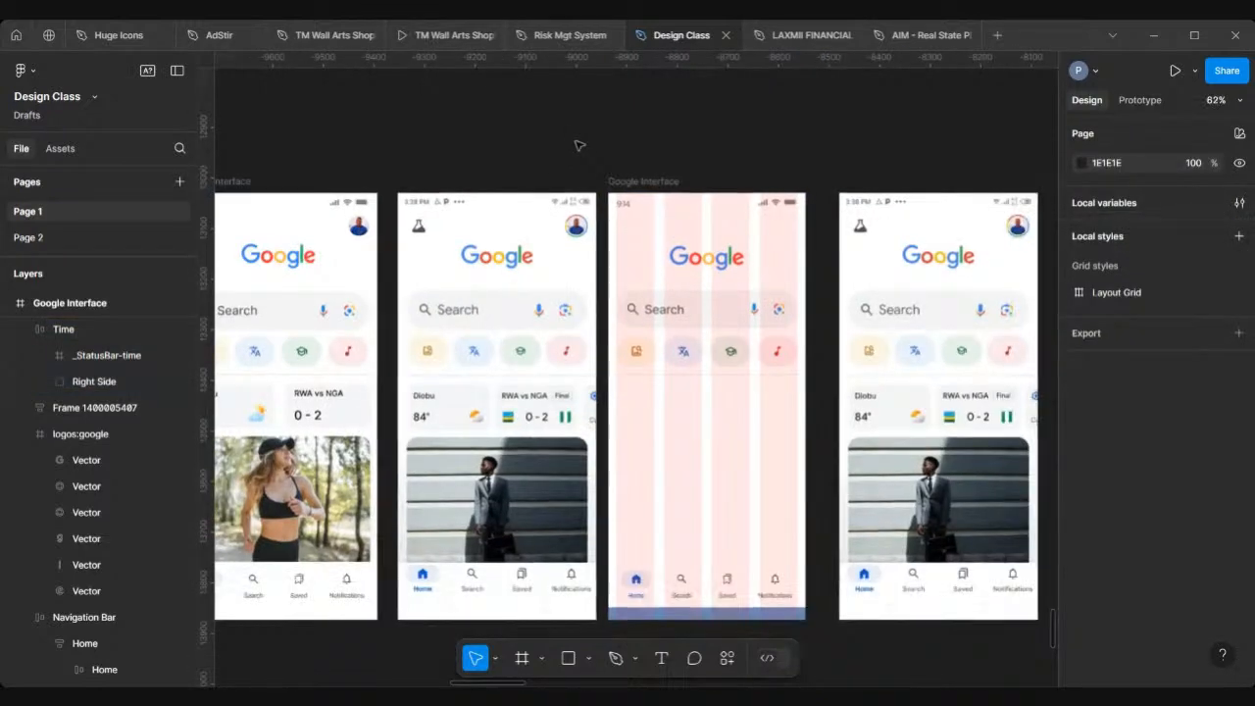
pyautogui.scroll(-4, 549, 392)
pyautogui.rightClick(603, 498)
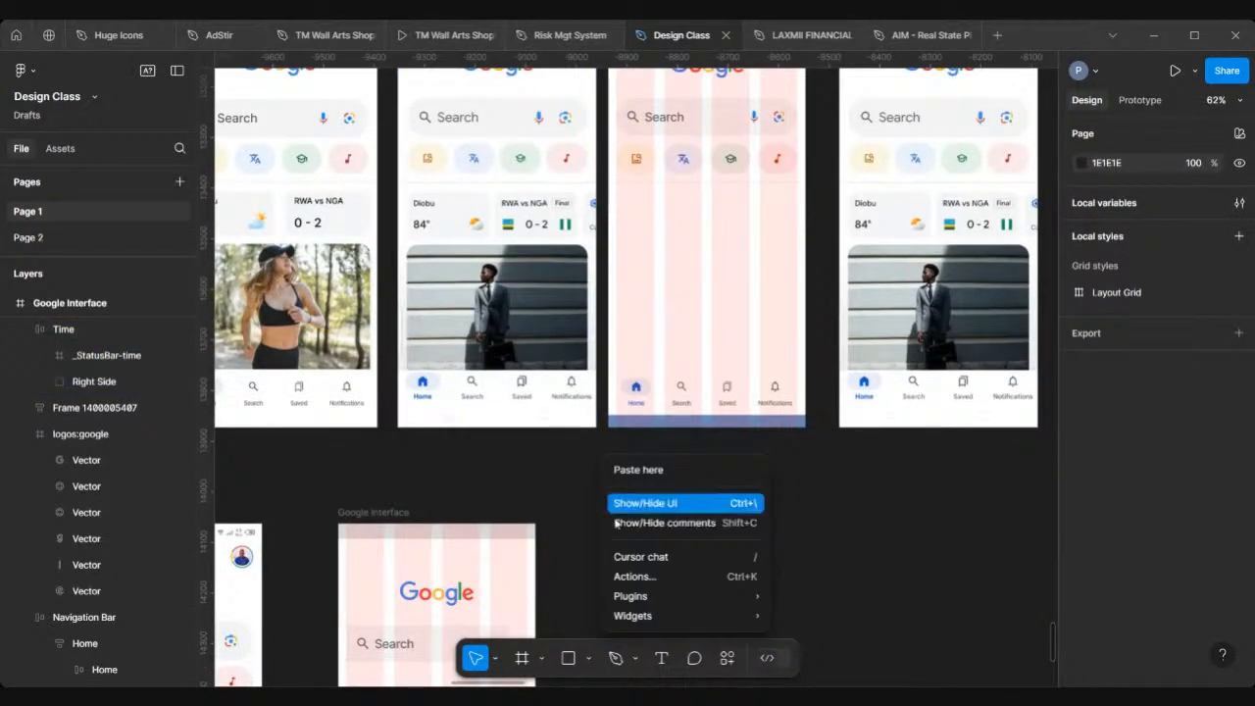
pyautogui.moveTo(641, 595)
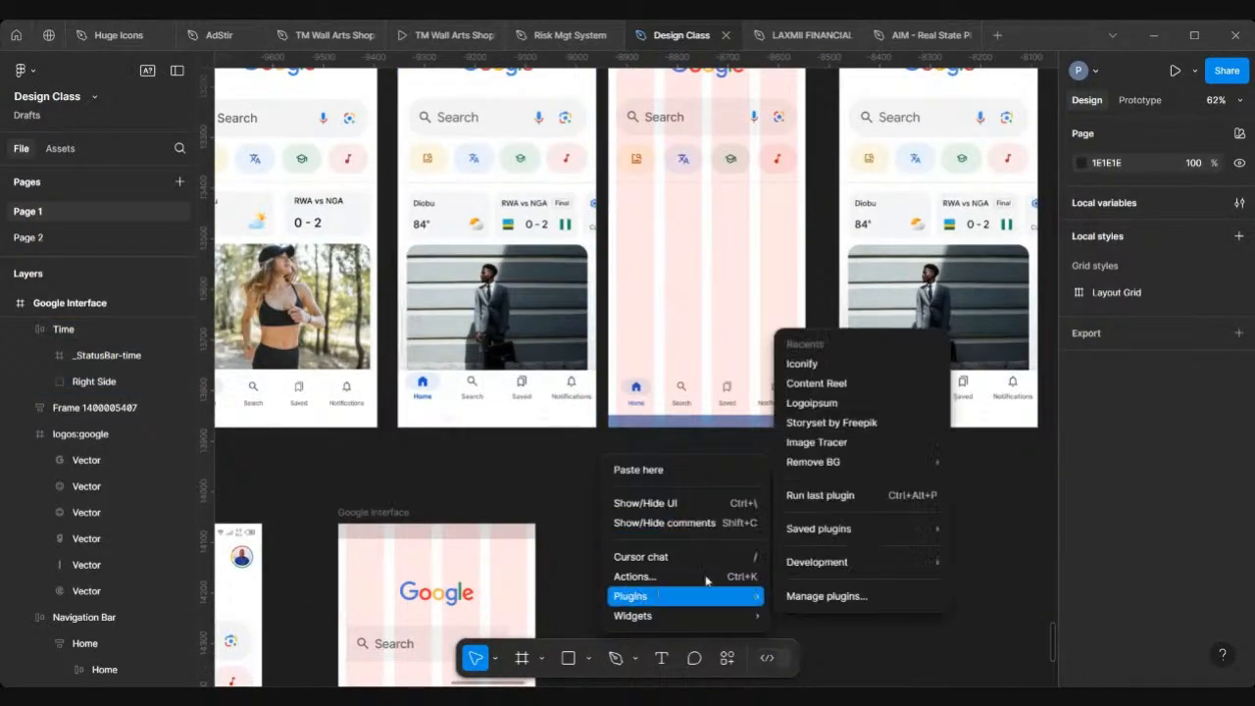
pyautogui.click(817, 363)
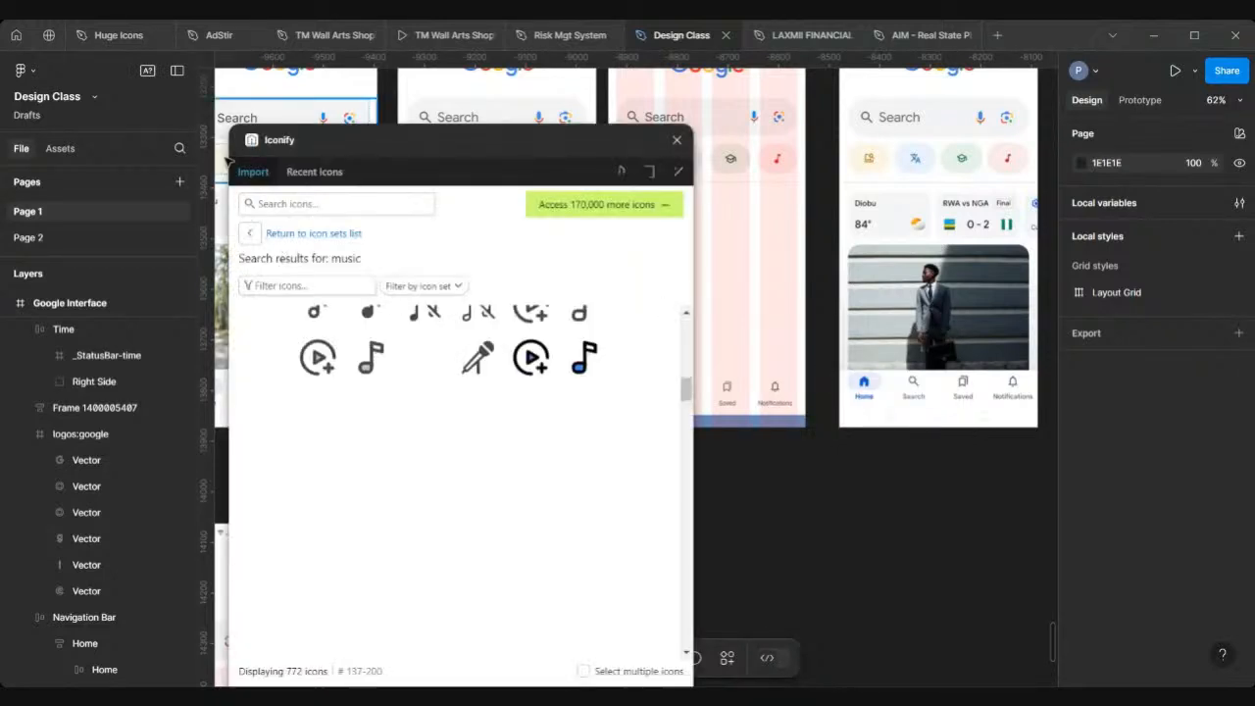
pyautogui.click(313, 204)
pyautogui.write('lab')
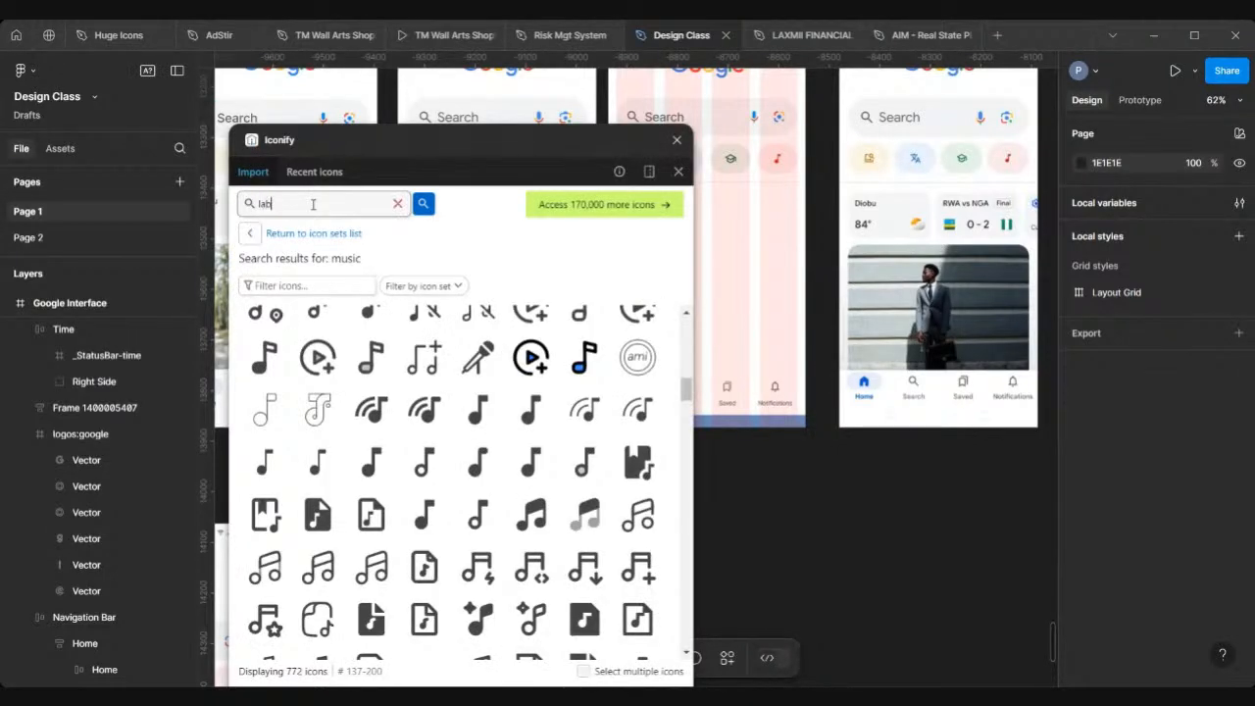
pyautogui.press('Return')
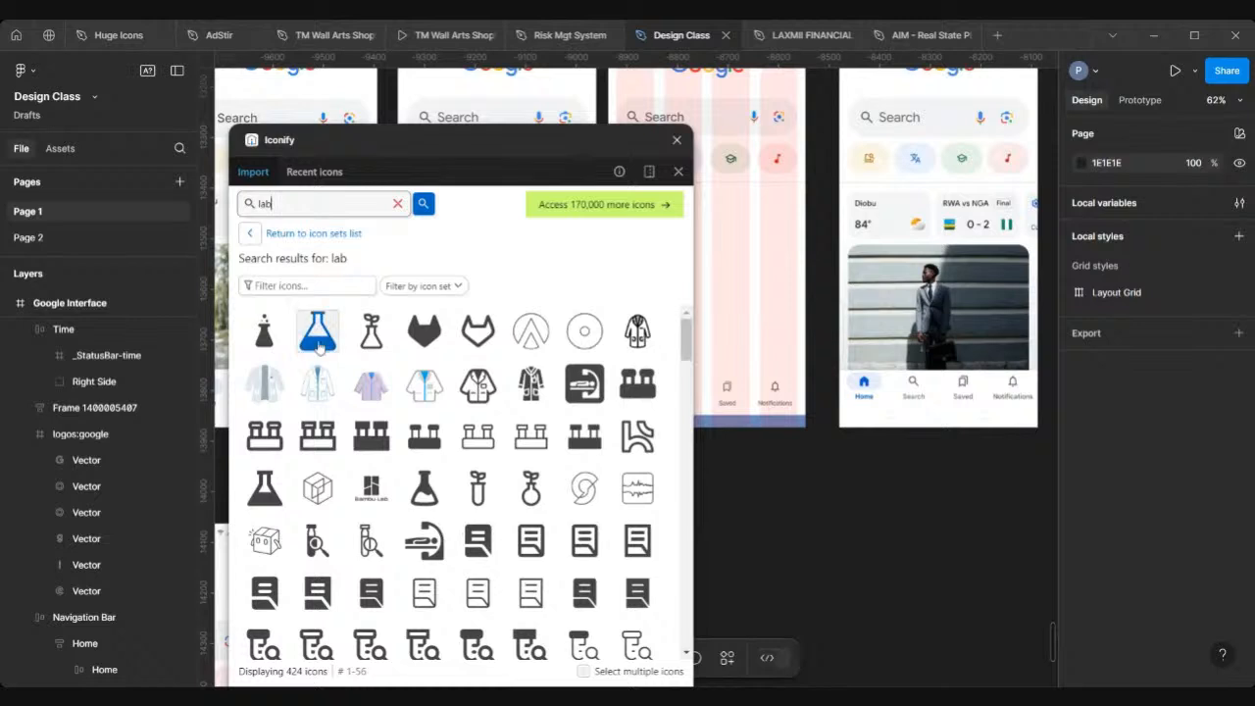
# Step: Browse the lab icon search results for a flask icon matching the reference
pyautogui.scroll(-5, 348, 509)
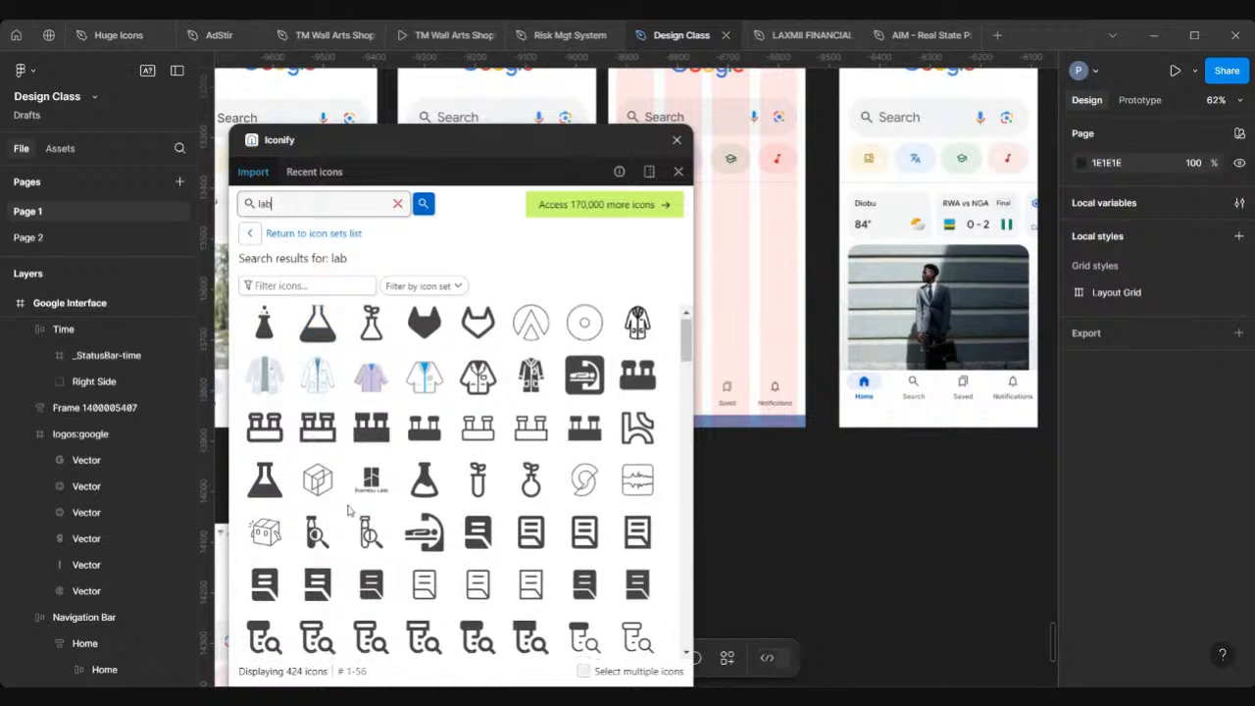
pyautogui.scroll(-5, 348, 509)
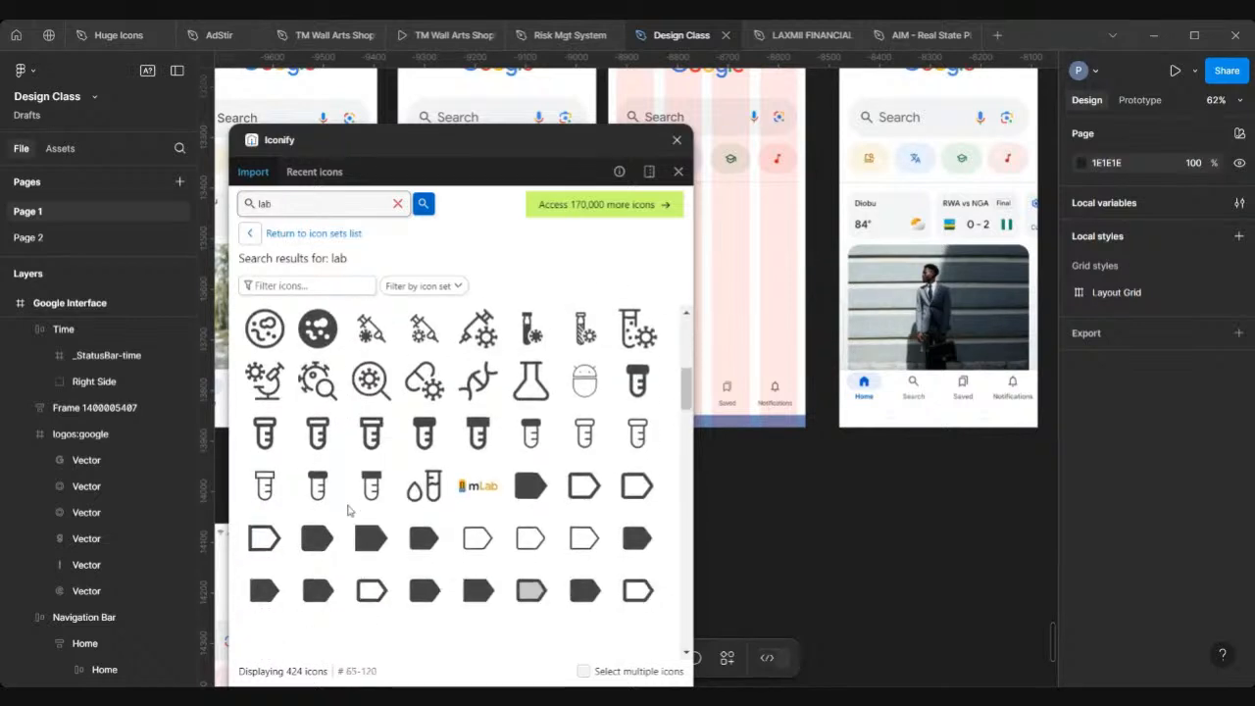
pyautogui.scroll(-5, 348, 509)
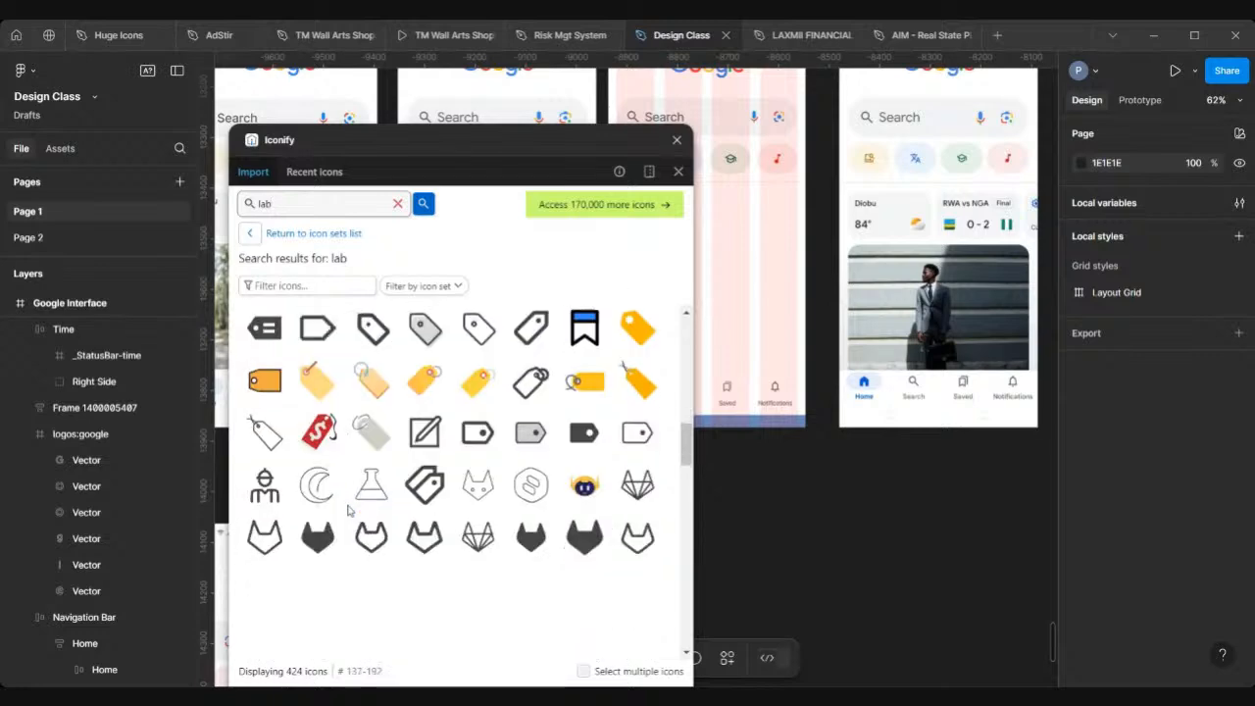
pyautogui.scroll(-5, 348, 509)
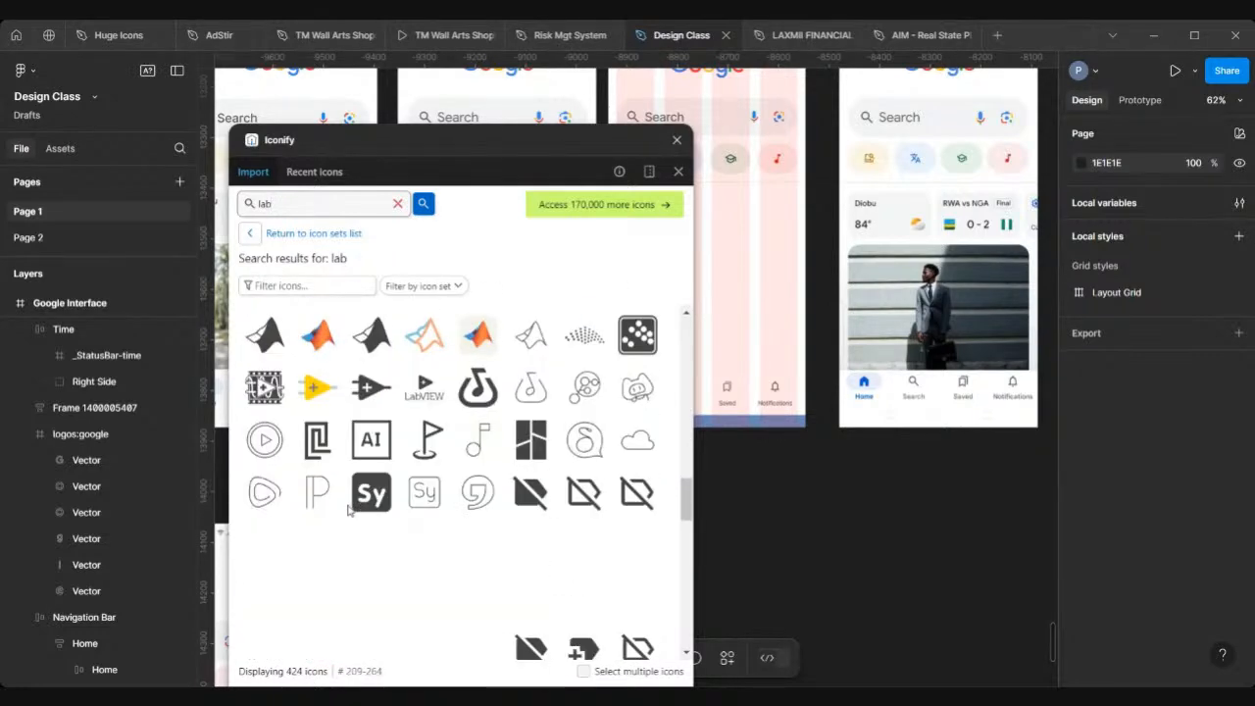
pyautogui.scroll(-5, 348, 509)
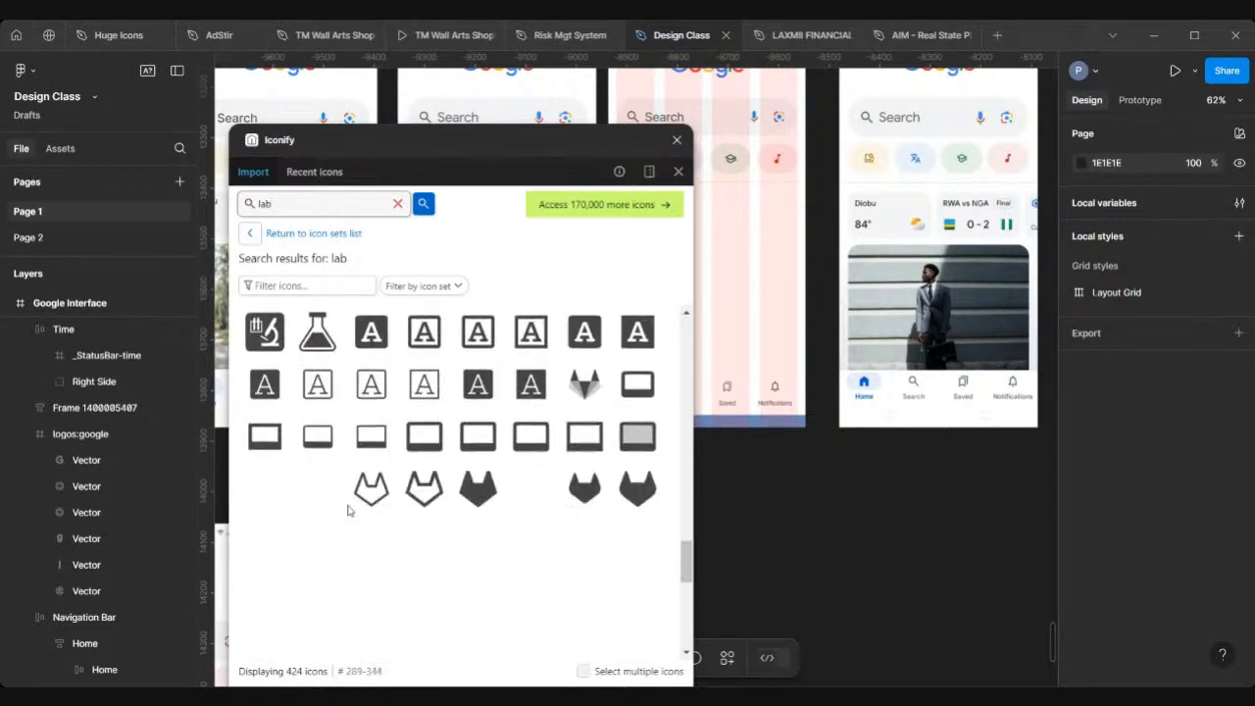
pyautogui.scroll(-5, 348, 508)
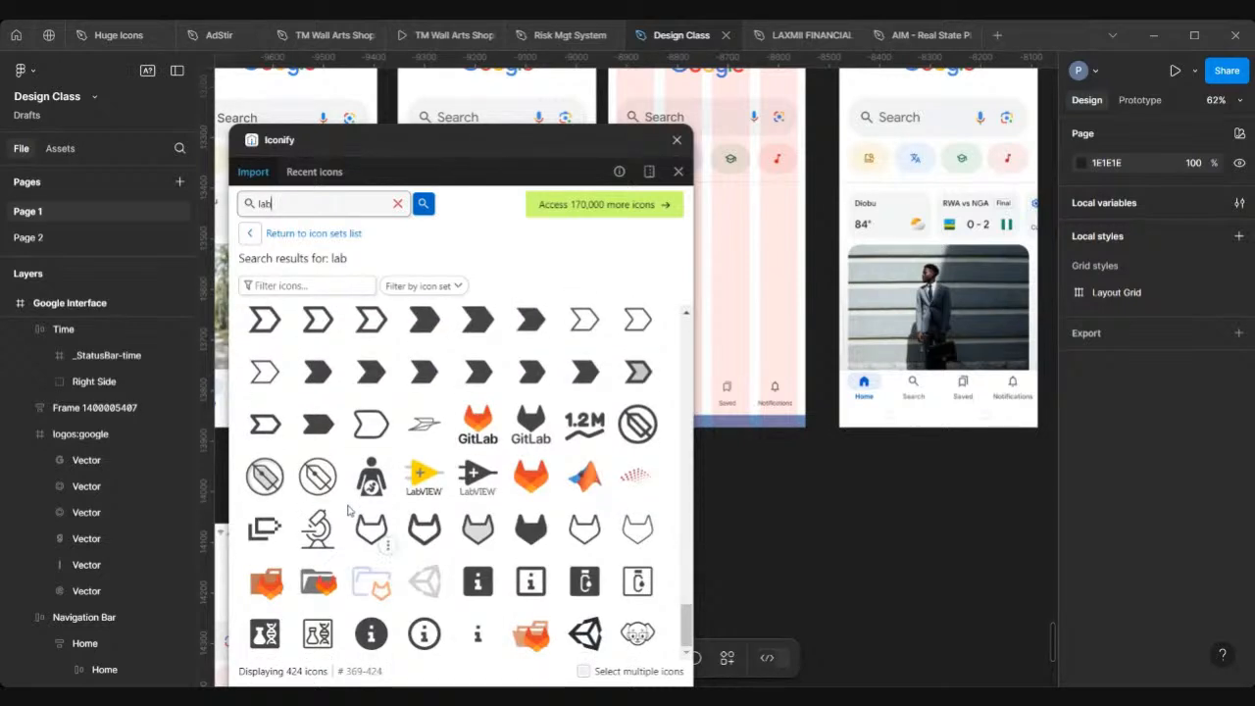
pyautogui.scroll(20, 348, 509)
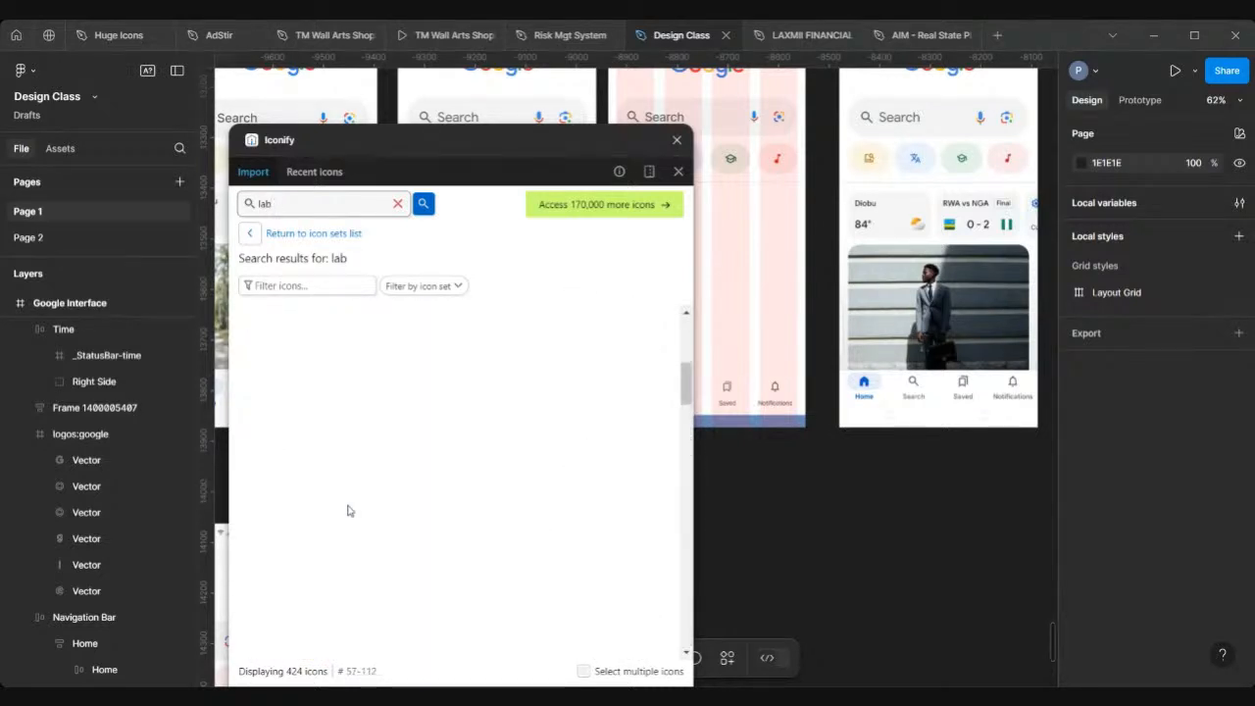
pyautogui.scroll(5, 349, 509)
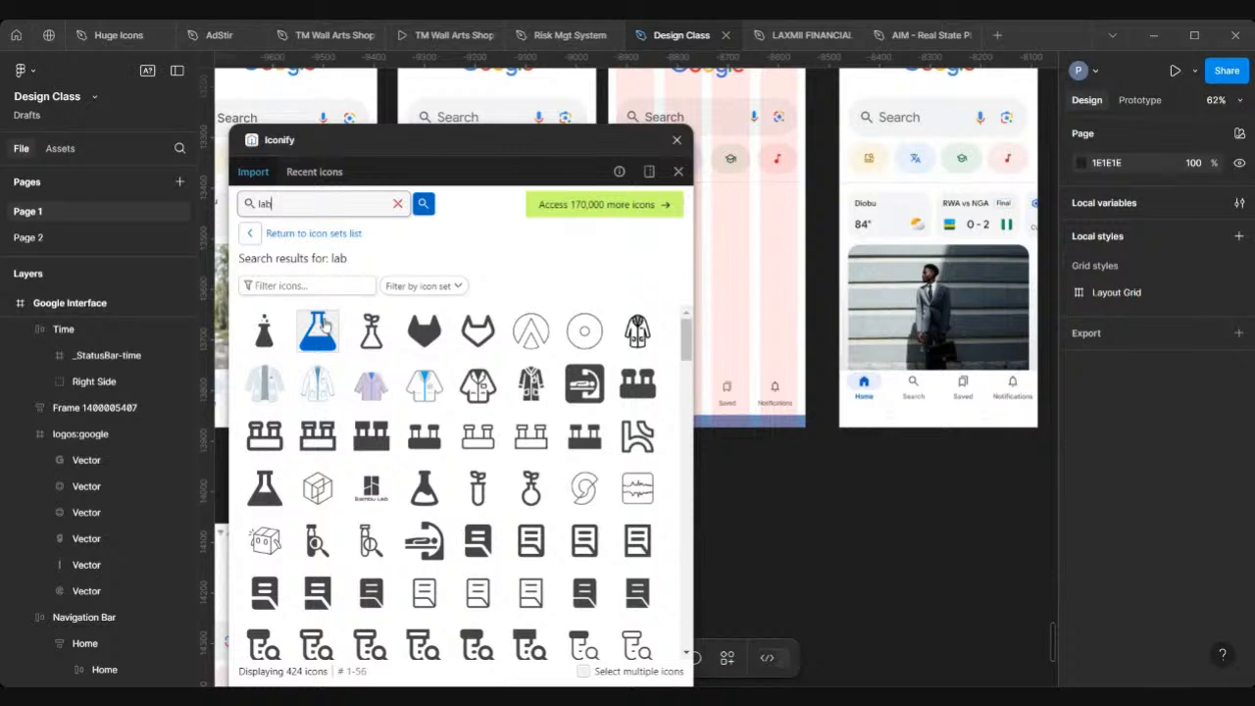
# Step: Insert the filled flask icon onto the canvas and close the Iconify plugin
pyautogui.moveTo(324, 324); pyautogui.dragTo(742, 237)
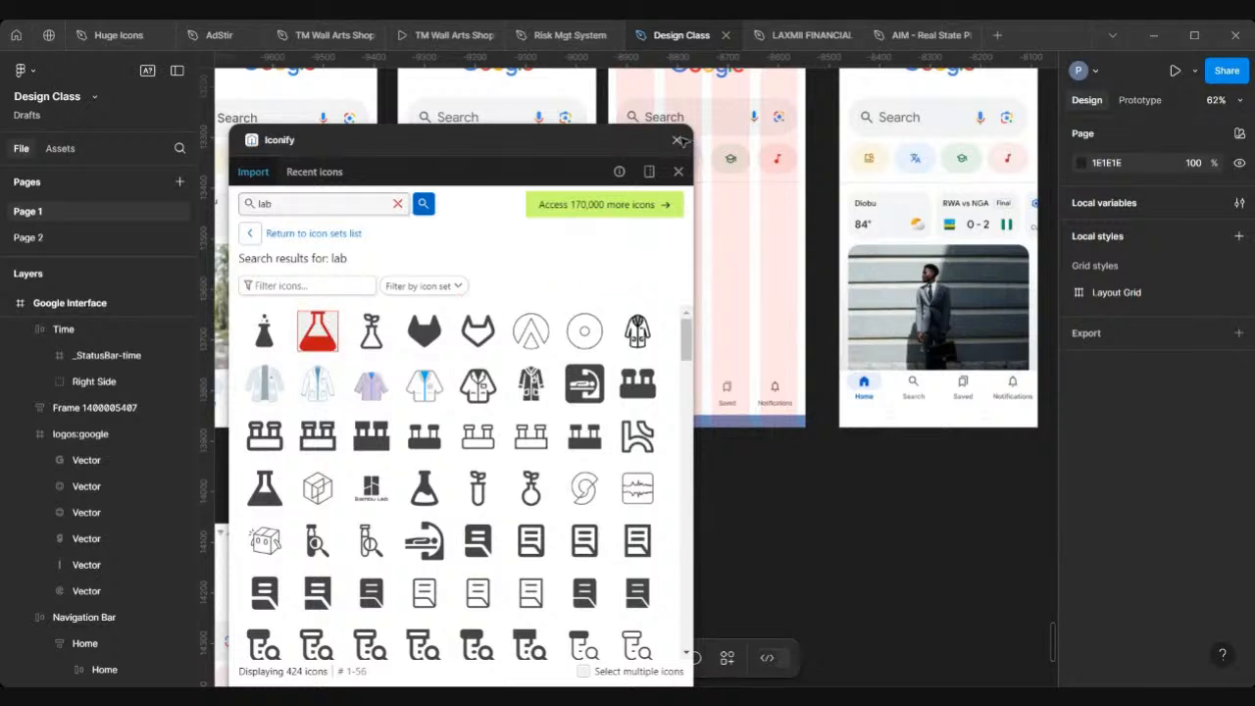
pyautogui.click(678, 140)
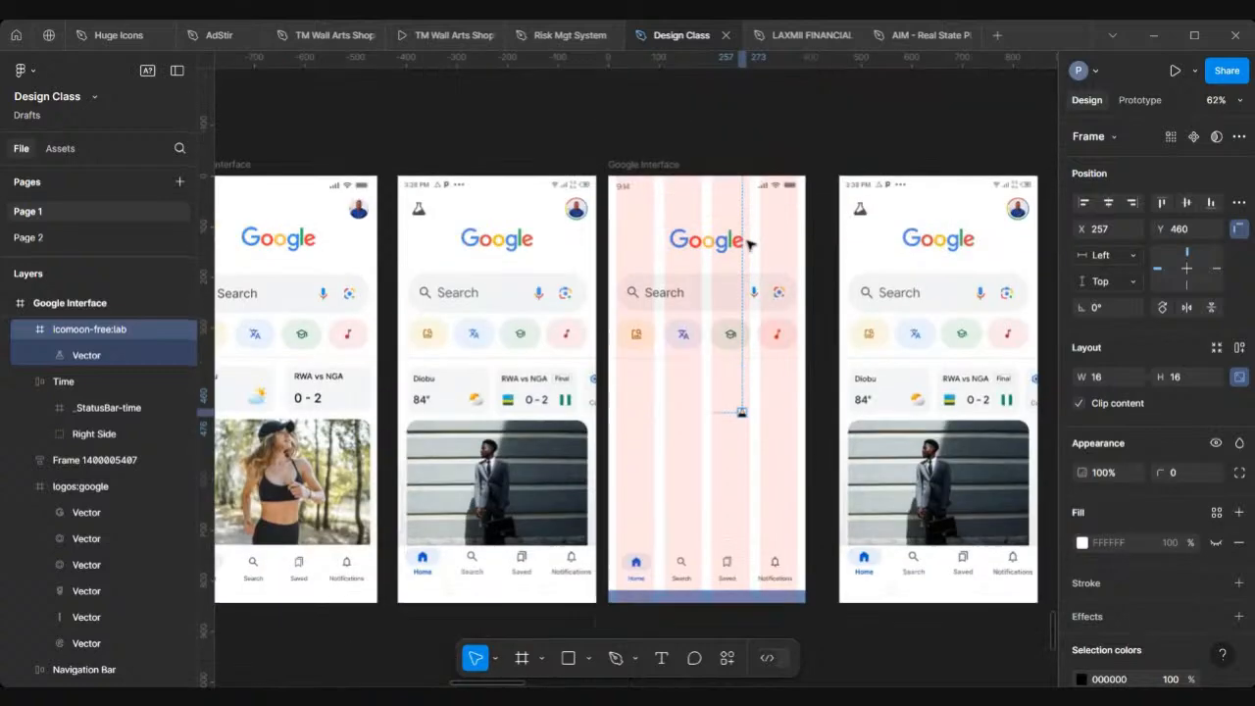
# Step: Move the flask icon into the top-left of the Google Interface frame at X 24, Y 53
pyautogui.scroll(5, 686, 361)
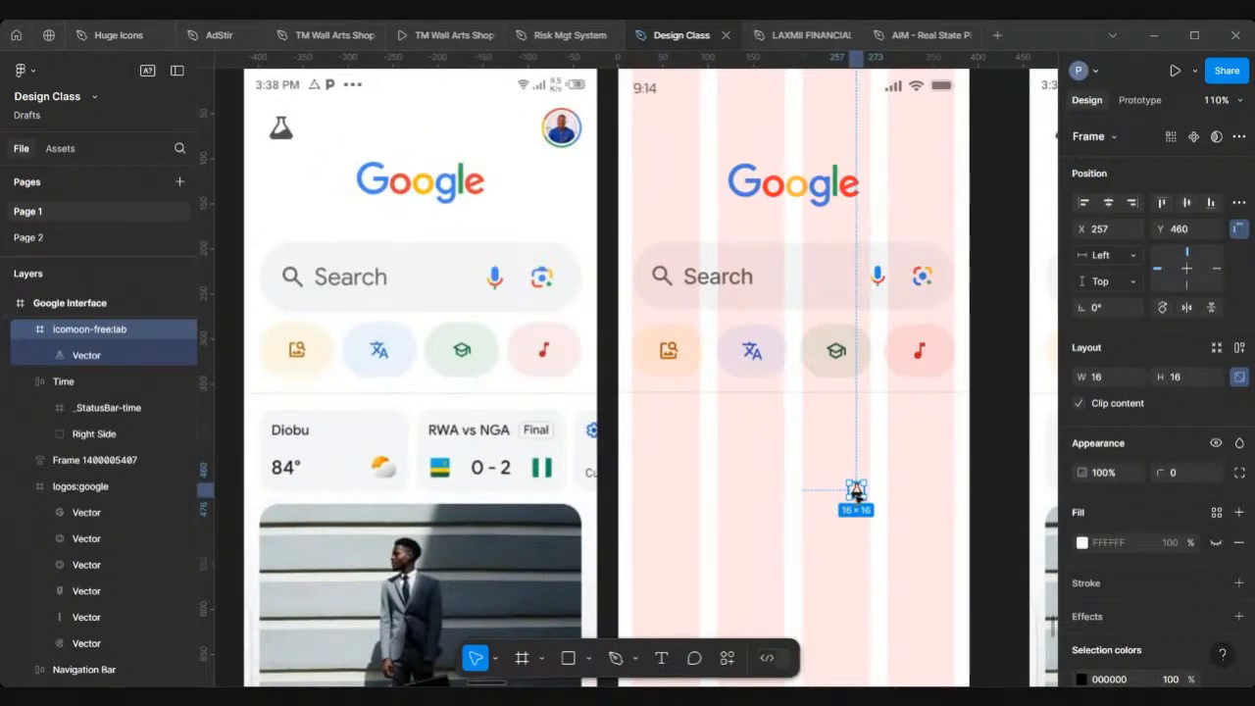
pyautogui.moveTo(855, 490); pyautogui.dragTo(649, 128)
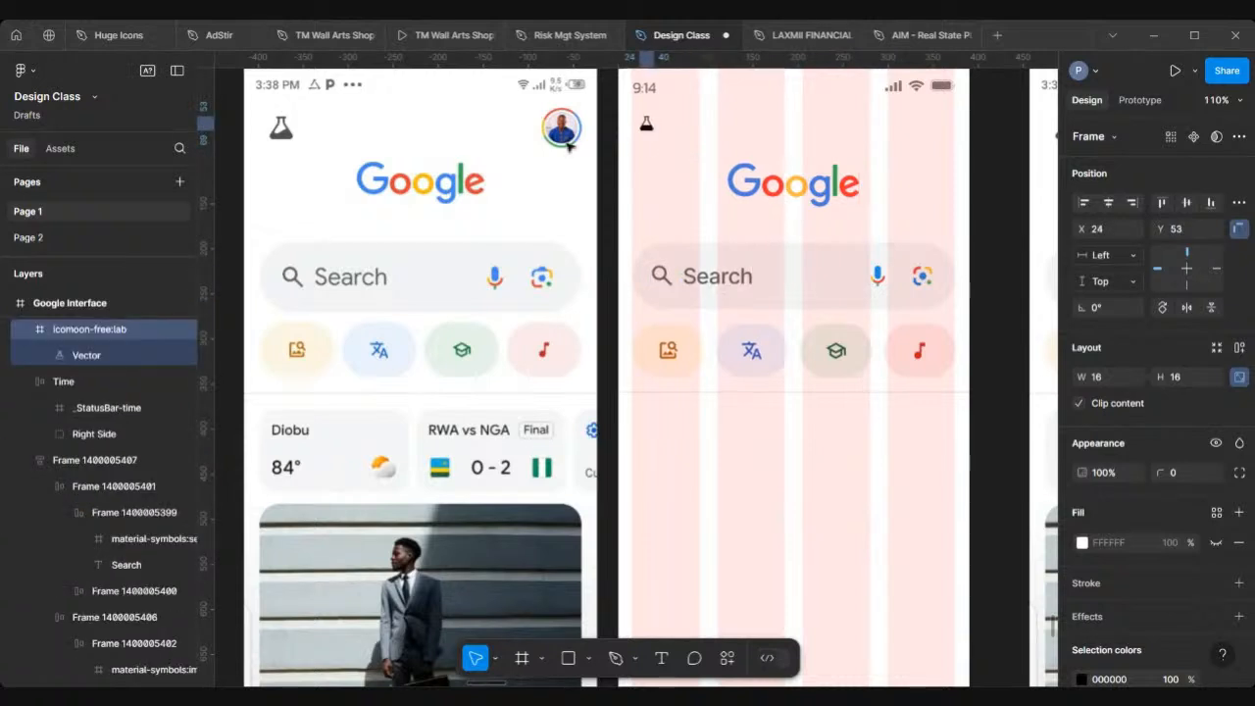
# Step: Resize the flask icon to 24 × 24
pyautogui.scroll(5, 286, 140)
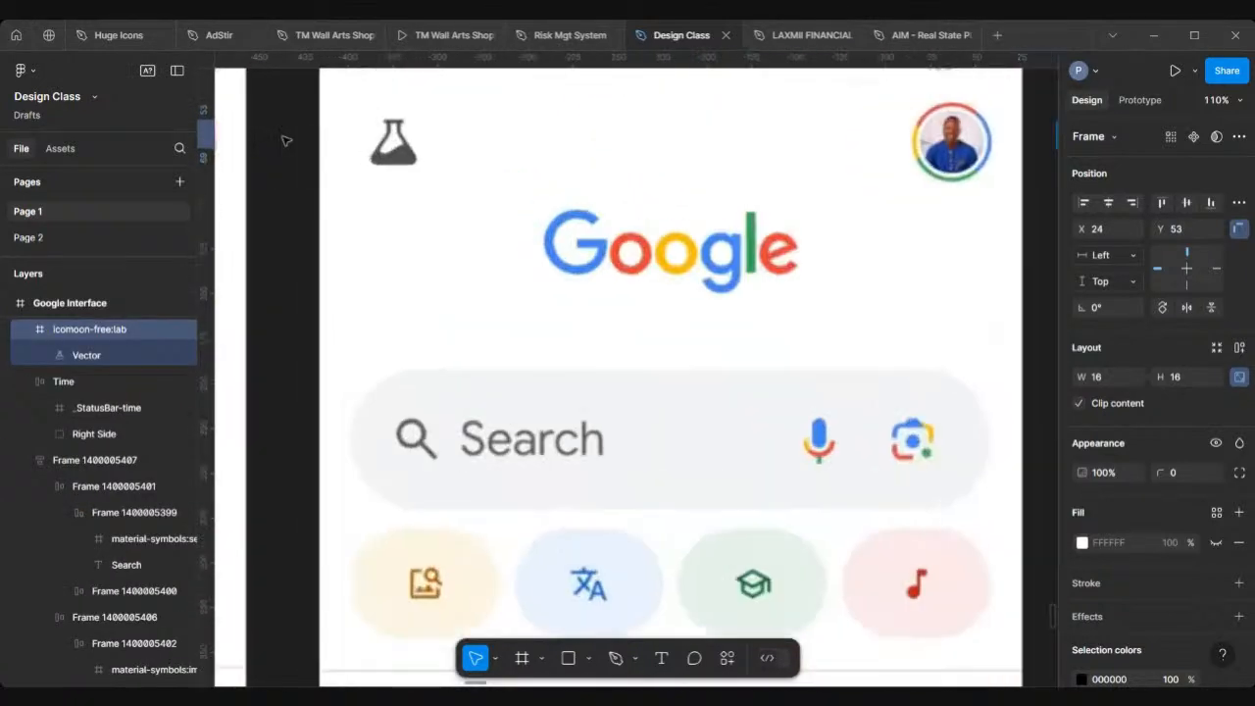
pyautogui.scroll(1, 286, 140)
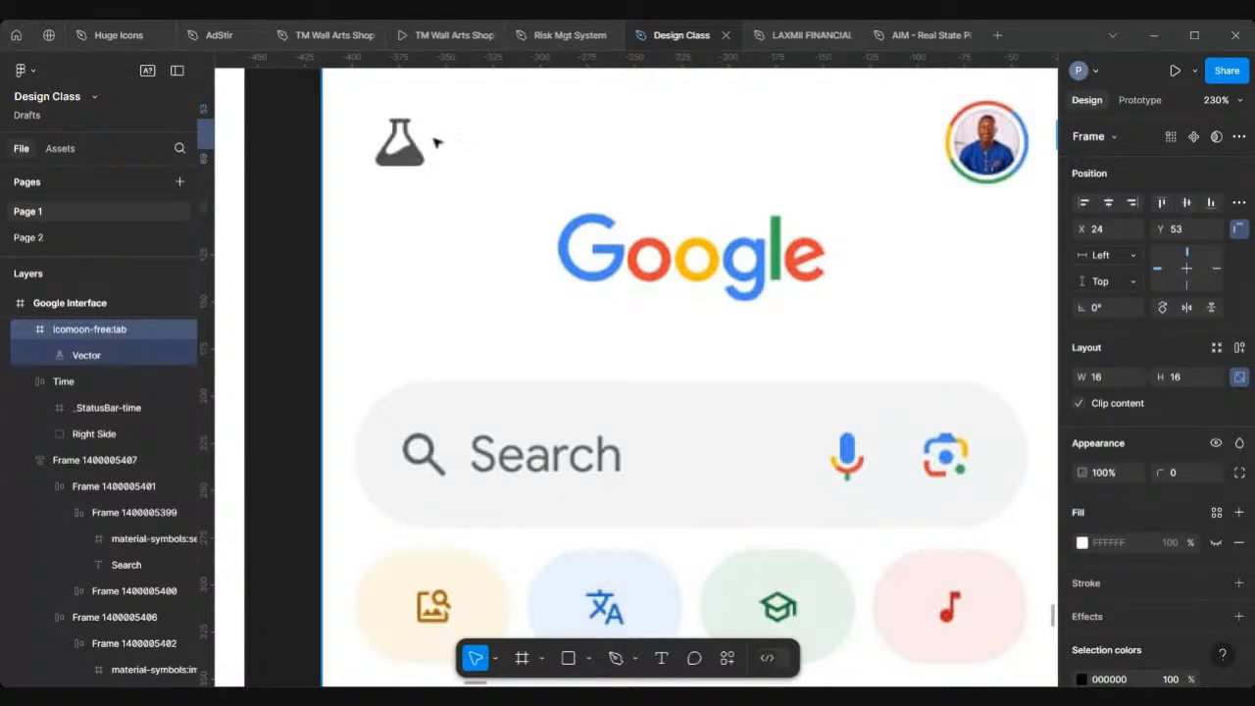
pyautogui.scroll(-5, 387, 162)
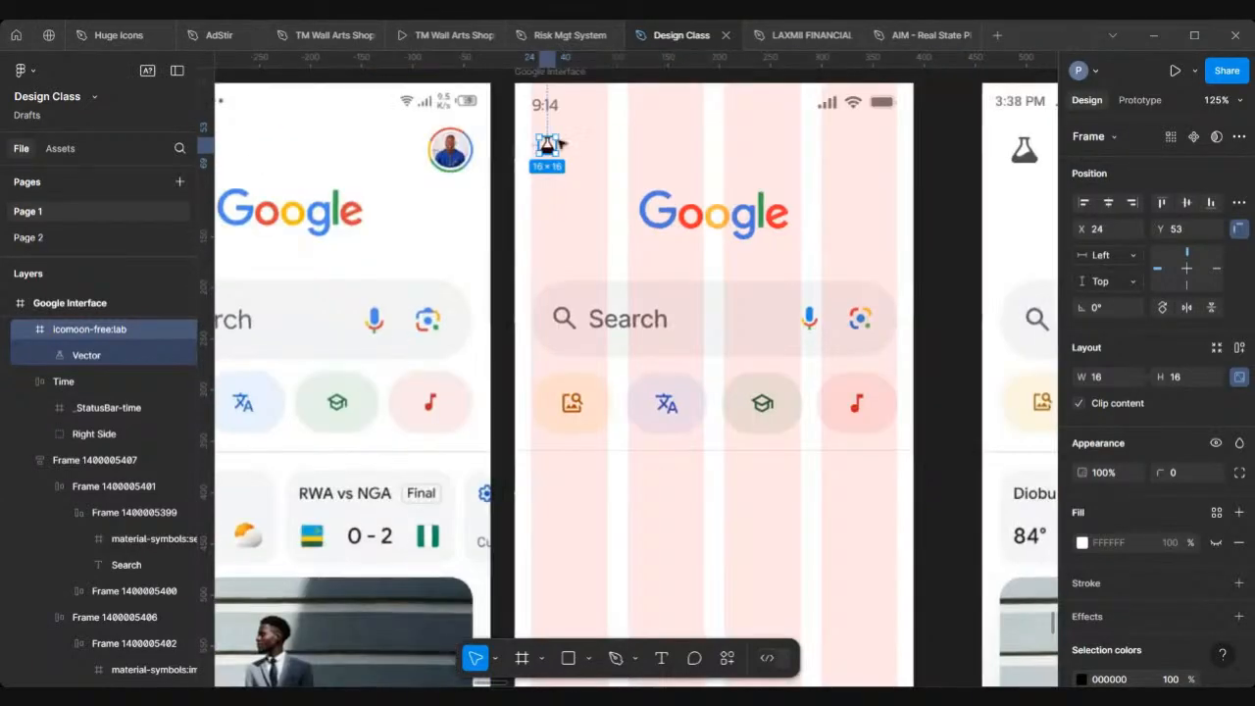
pyautogui.scroll(2, 559, 141)
pyautogui.scroll(3, 557, 141)
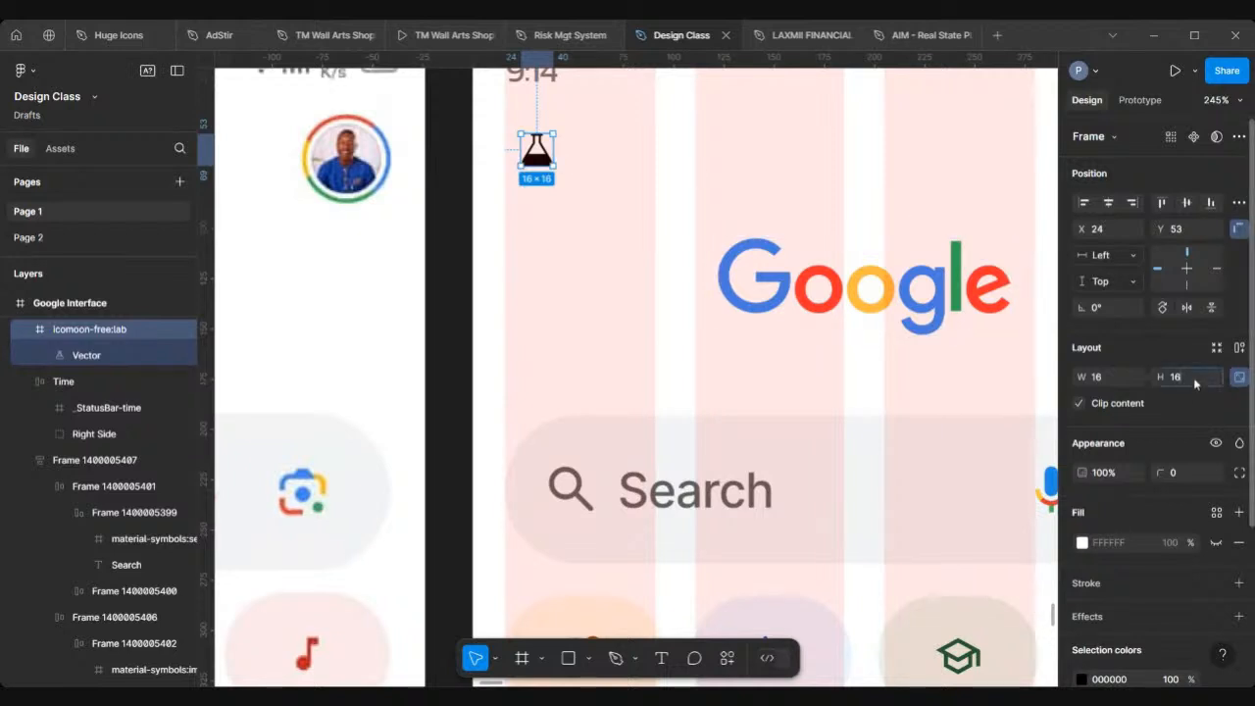
pyautogui.write('4')
pyautogui.press('Return')
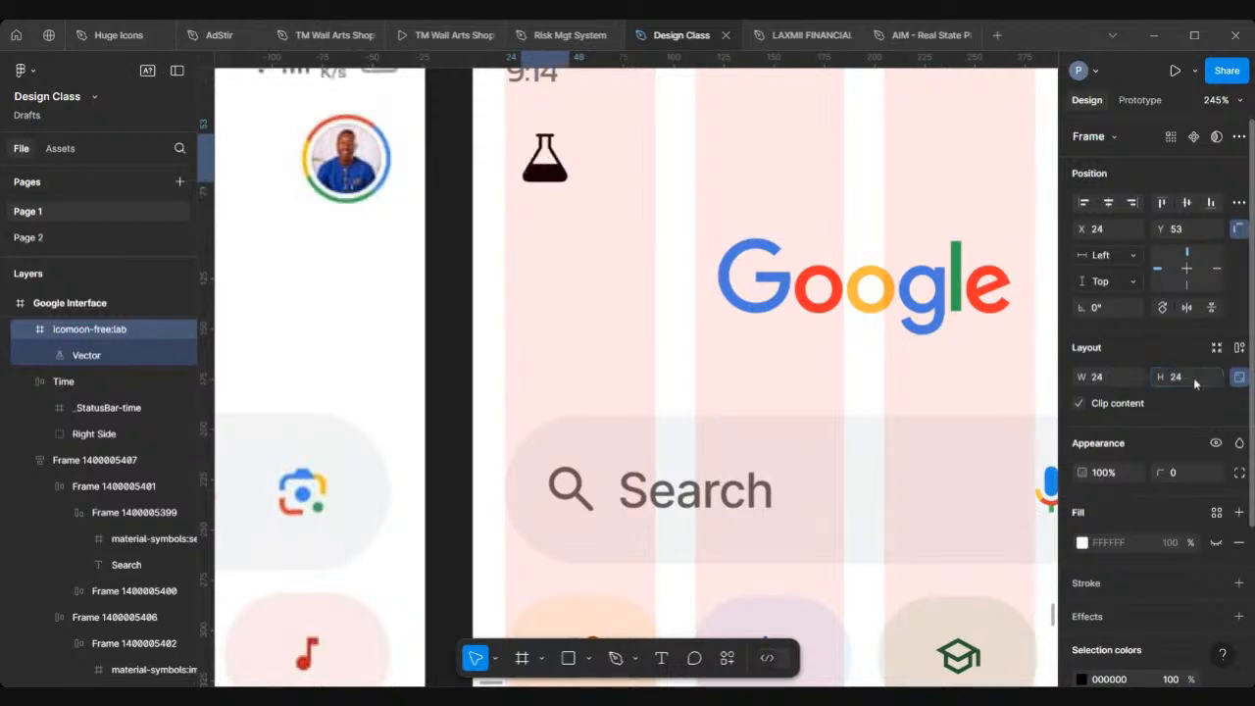
# Step: Recolor the flask icon to 4F4F4F by sampling the reference screenshot's flask with the eyedropper
pyautogui.scroll(-4, 733, 202)
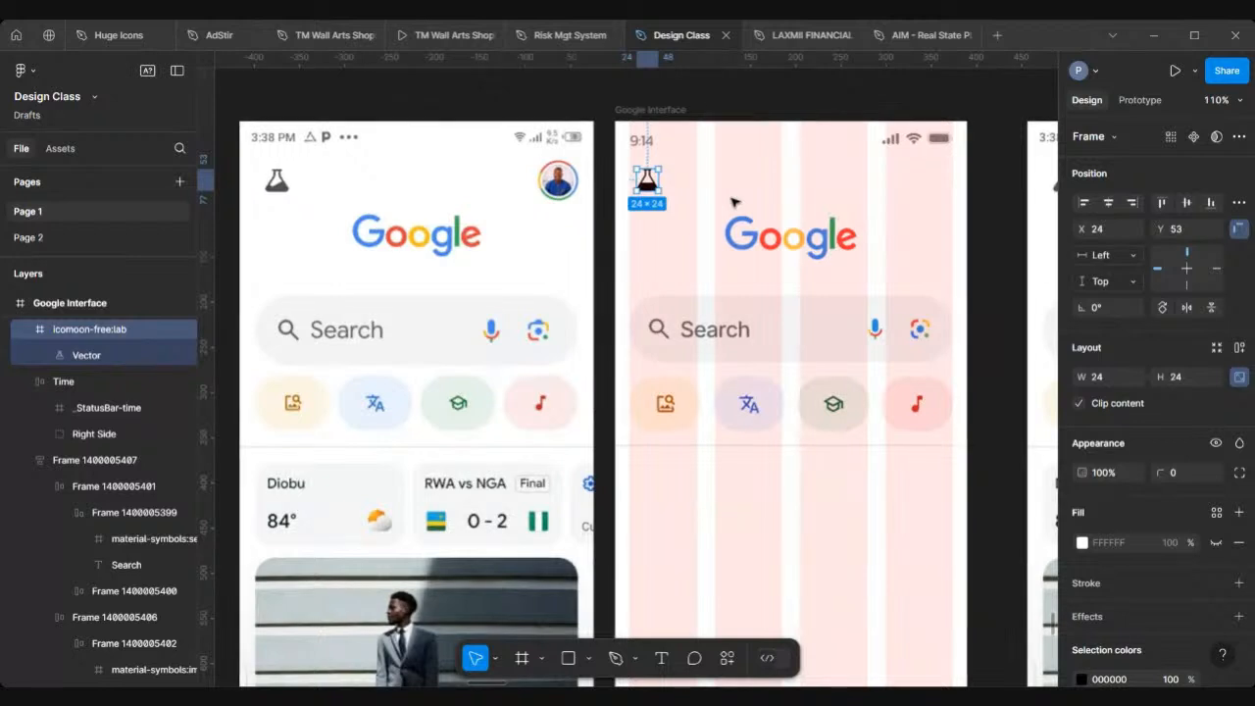
pyautogui.hscroll(-2, 733, 202)
pyautogui.scroll(2, 714, 216)
pyautogui.hscroll(-3, 713, 196)
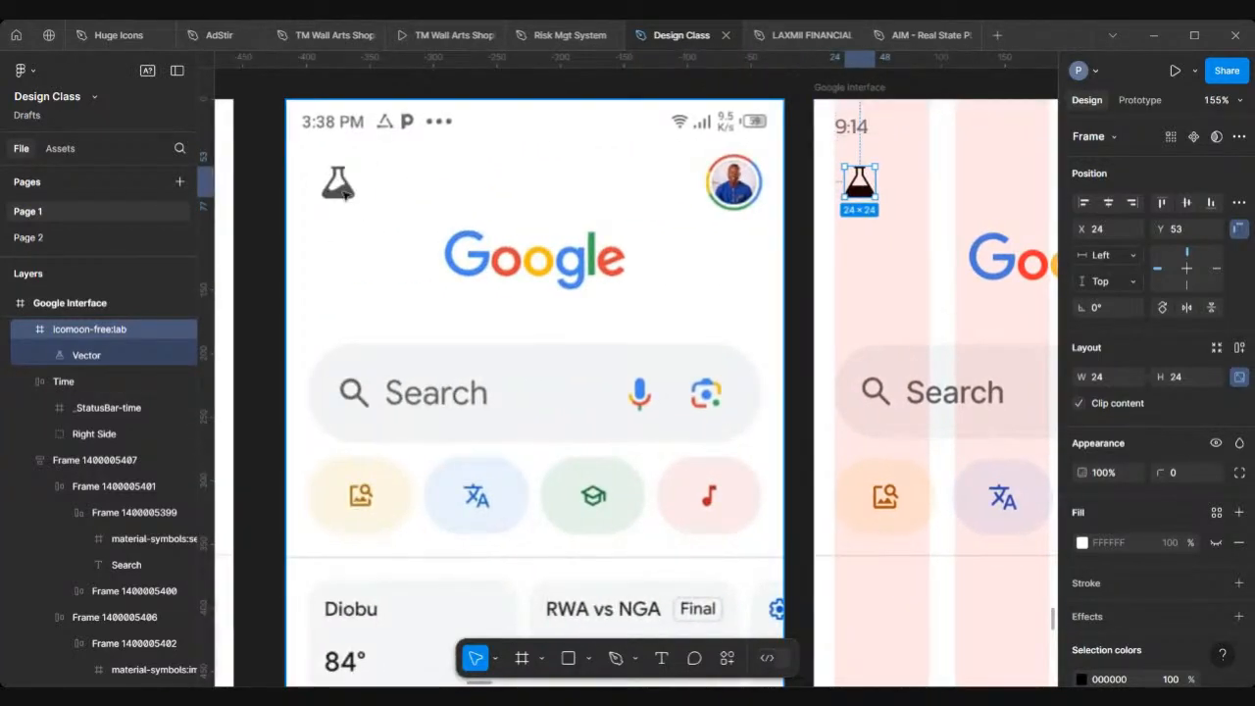
pyautogui.scroll(-3, 1123, 594)
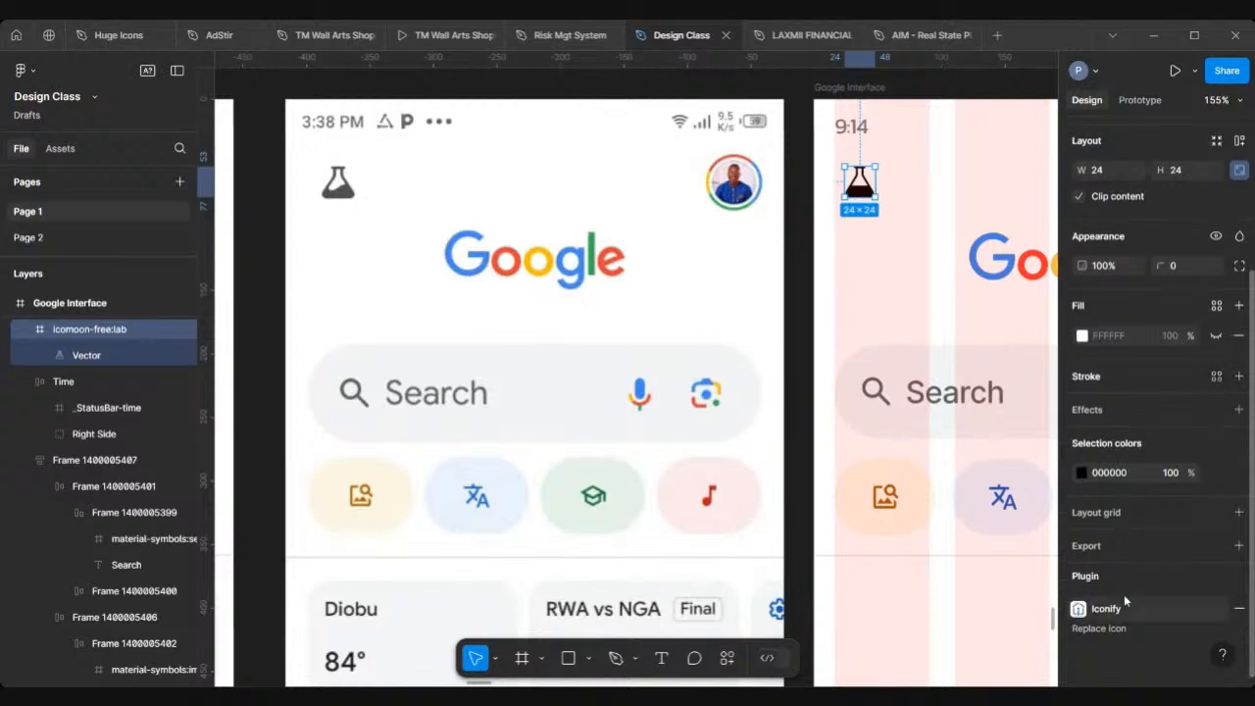
pyautogui.click(1081, 473)
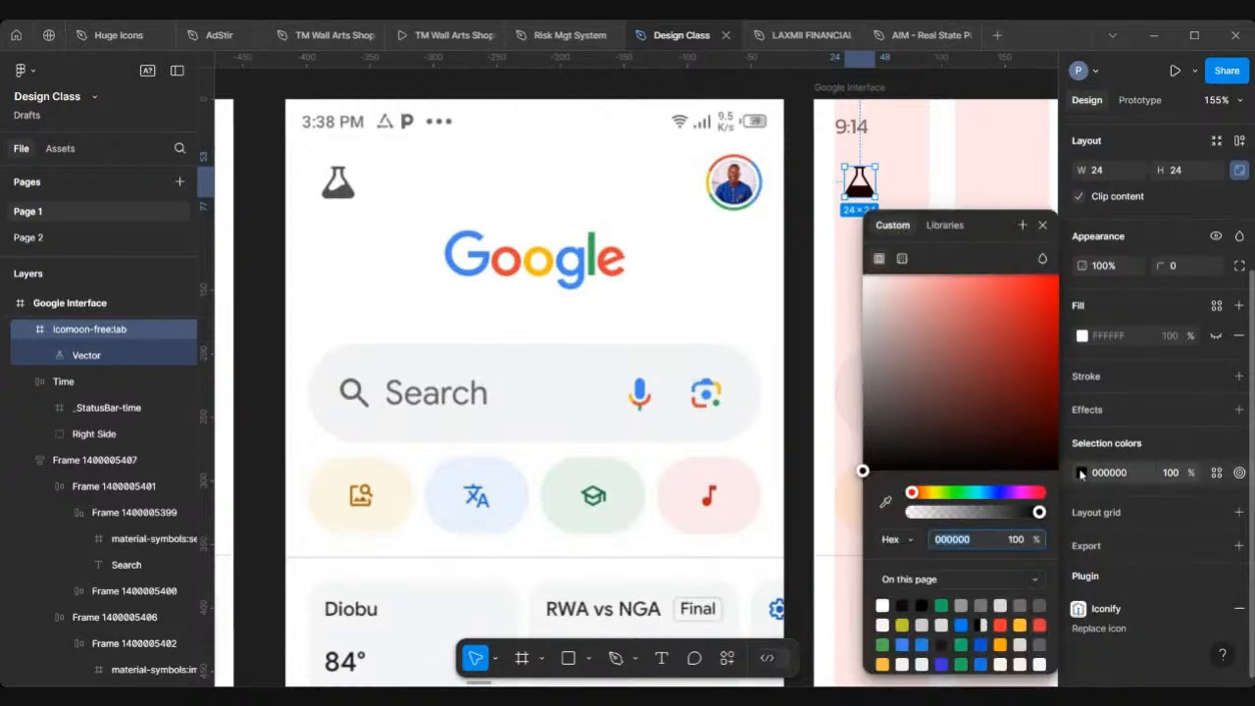
pyautogui.click(886, 503)
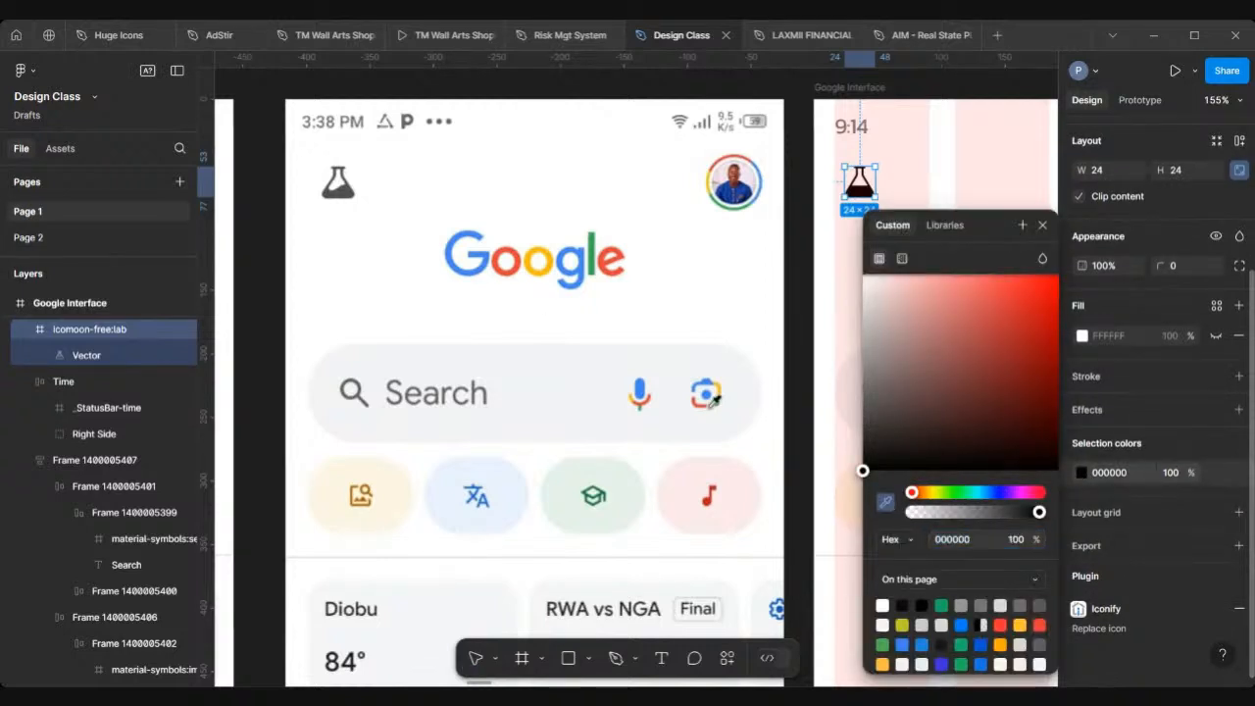
pyautogui.click(350, 184)
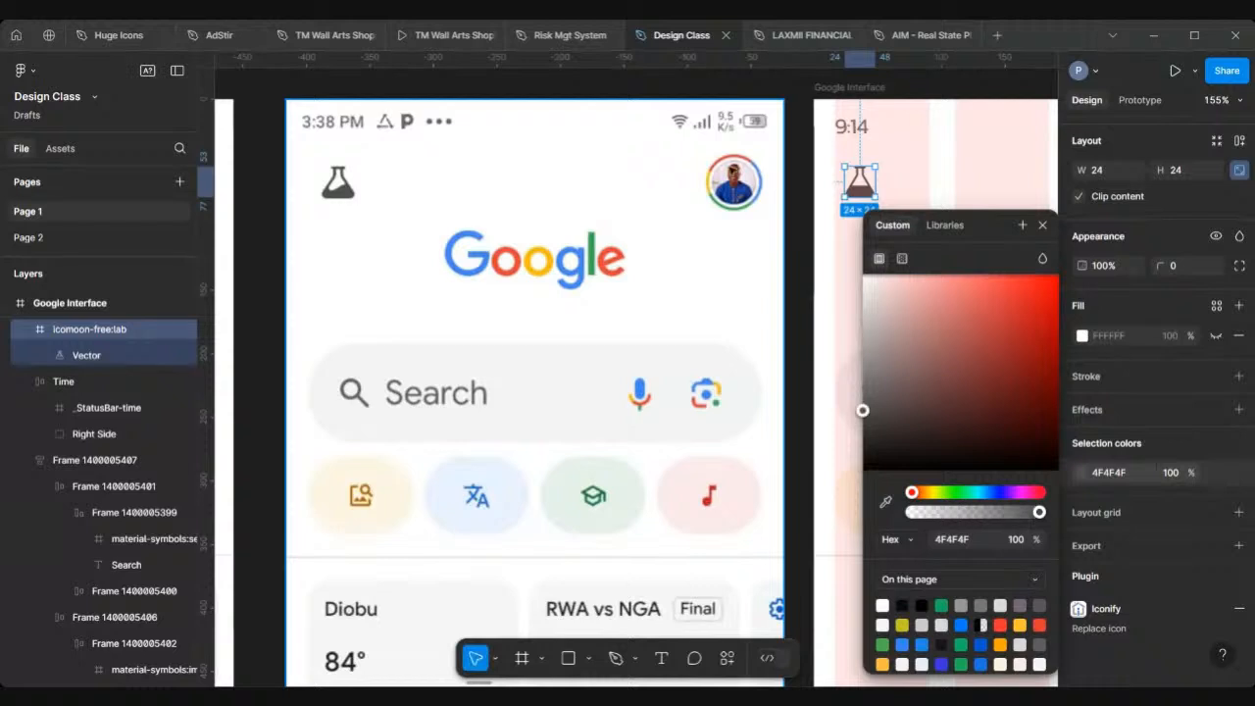
# Step: Shift the flask icon left to X 16 and close the color picker
pyautogui.hscroll(3, 706, 184)
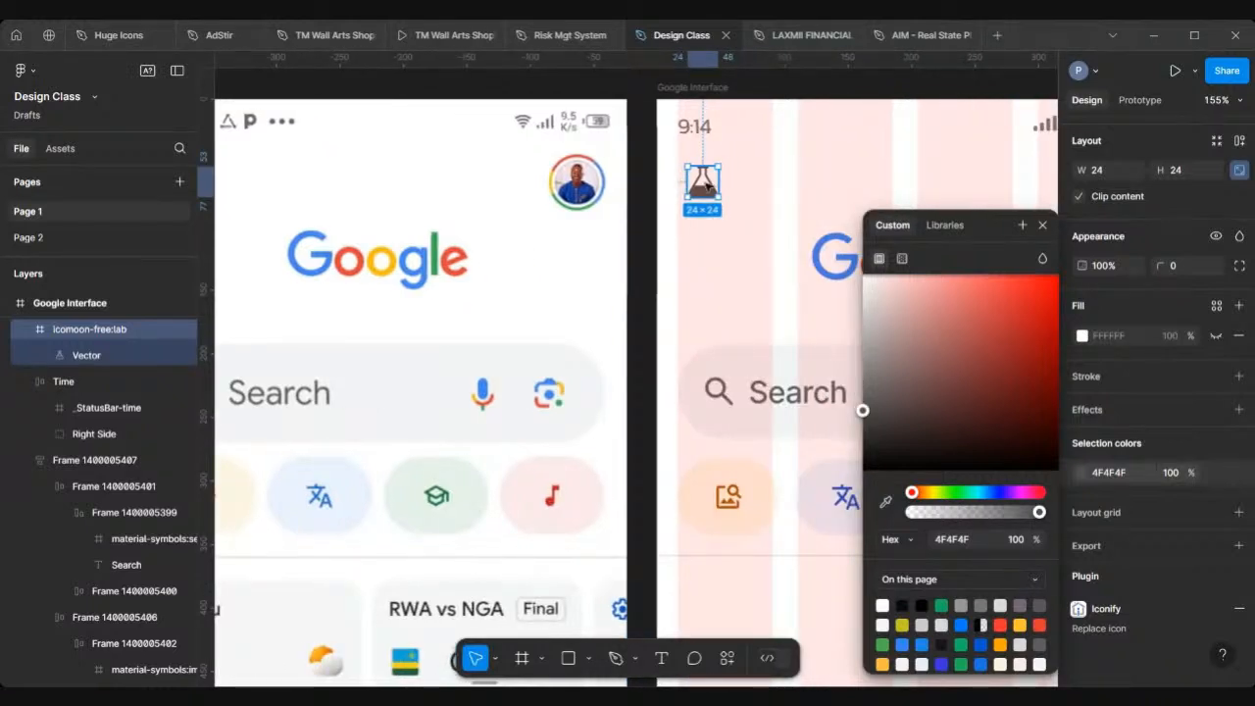
pyautogui.moveTo(702, 183); pyautogui.dragTo(695, 180)
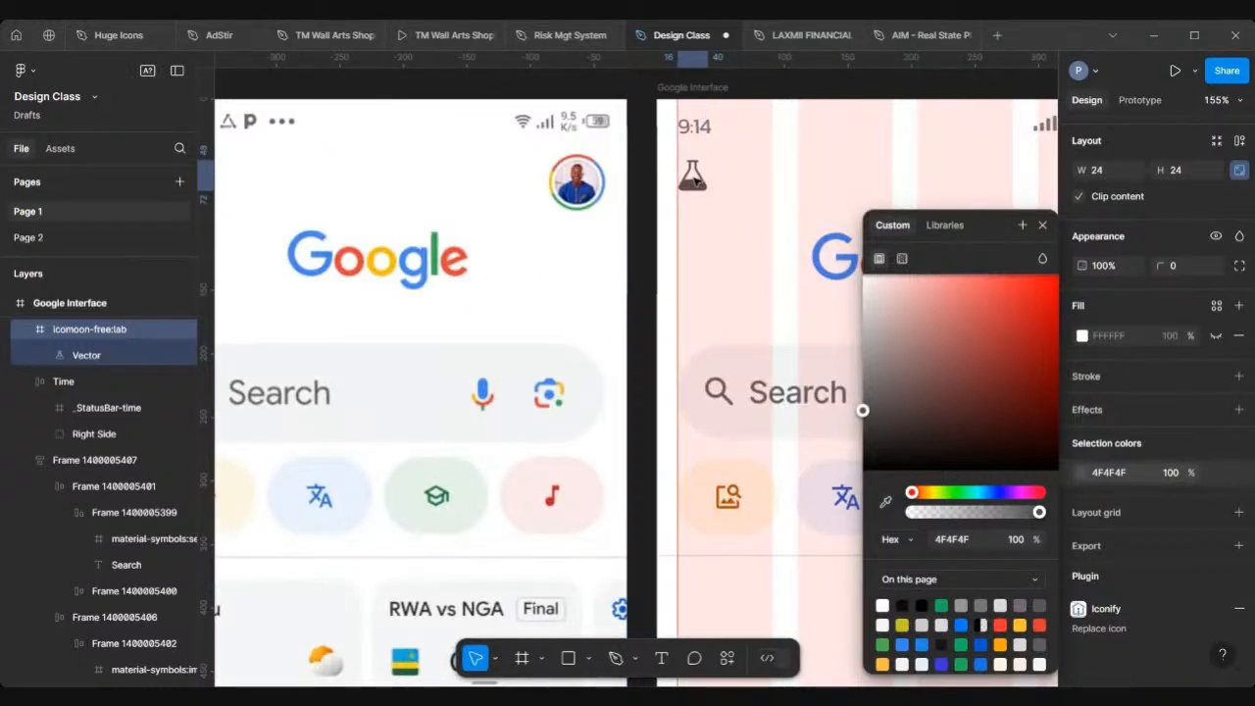
pyautogui.click(1042, 224)
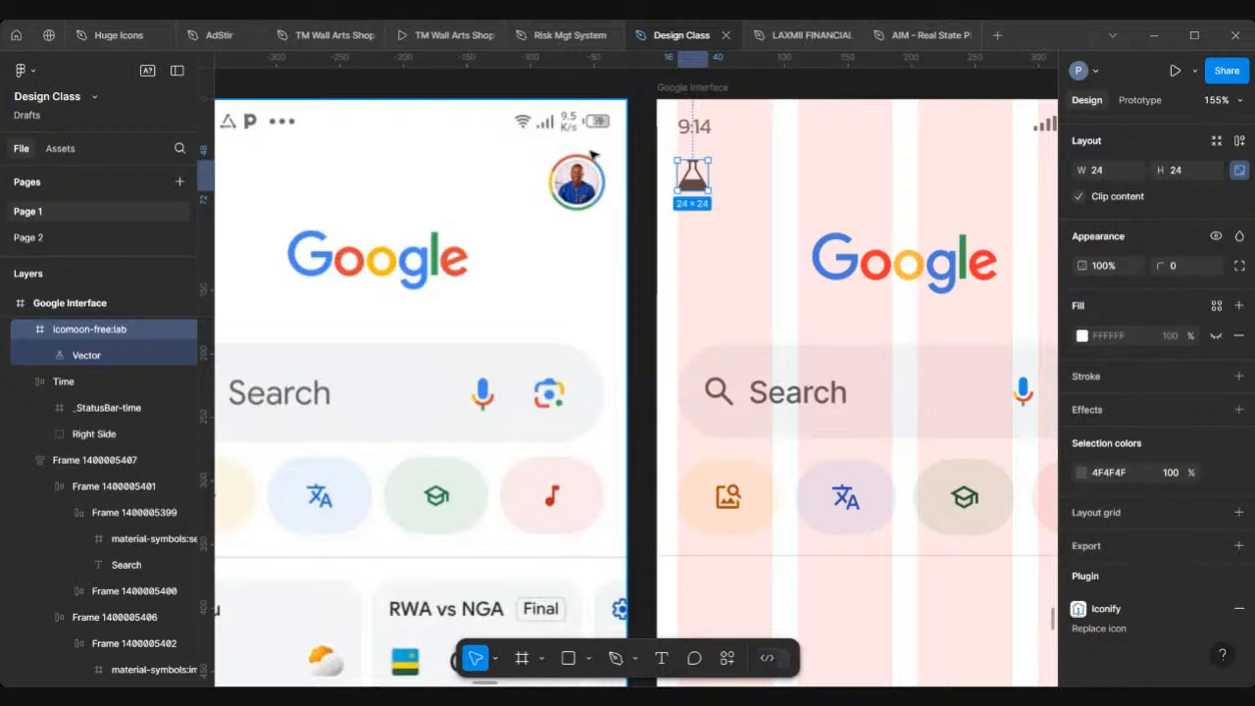
pyautogui.scroll(-5, 535, 173)
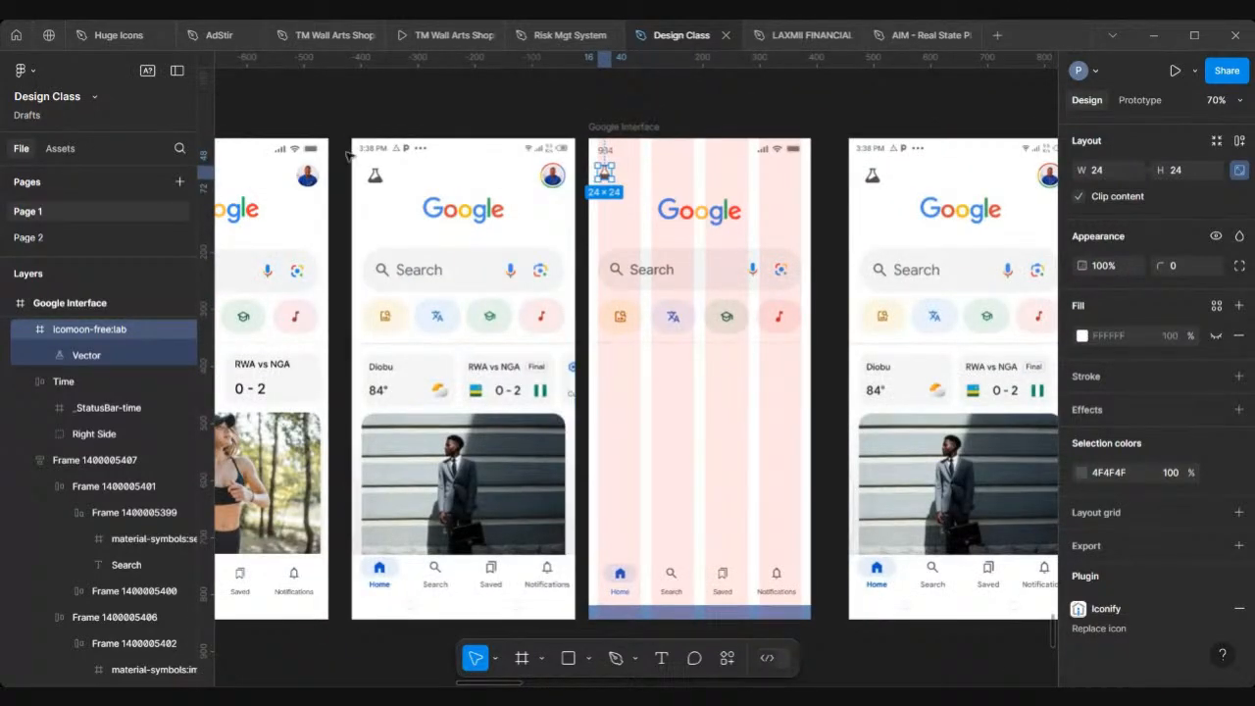
pyautogui.scroll(5, 535, 174)
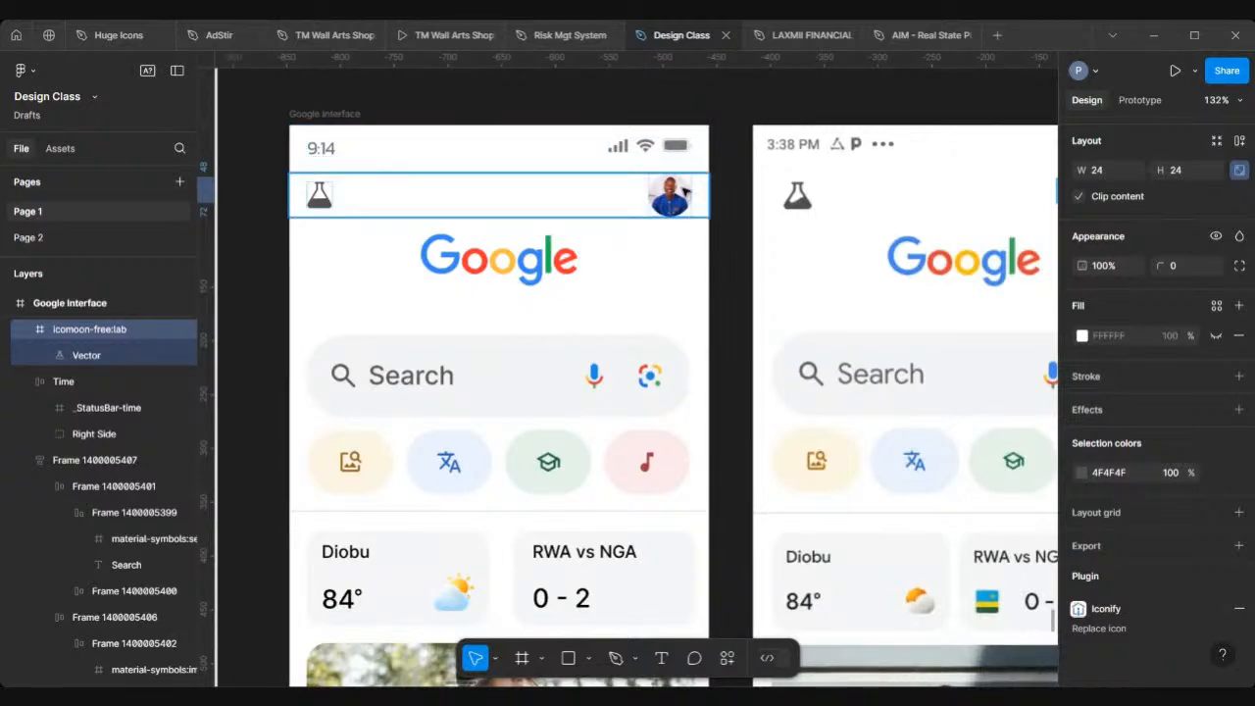
pyautogui.scroll(-5, 658, 239)
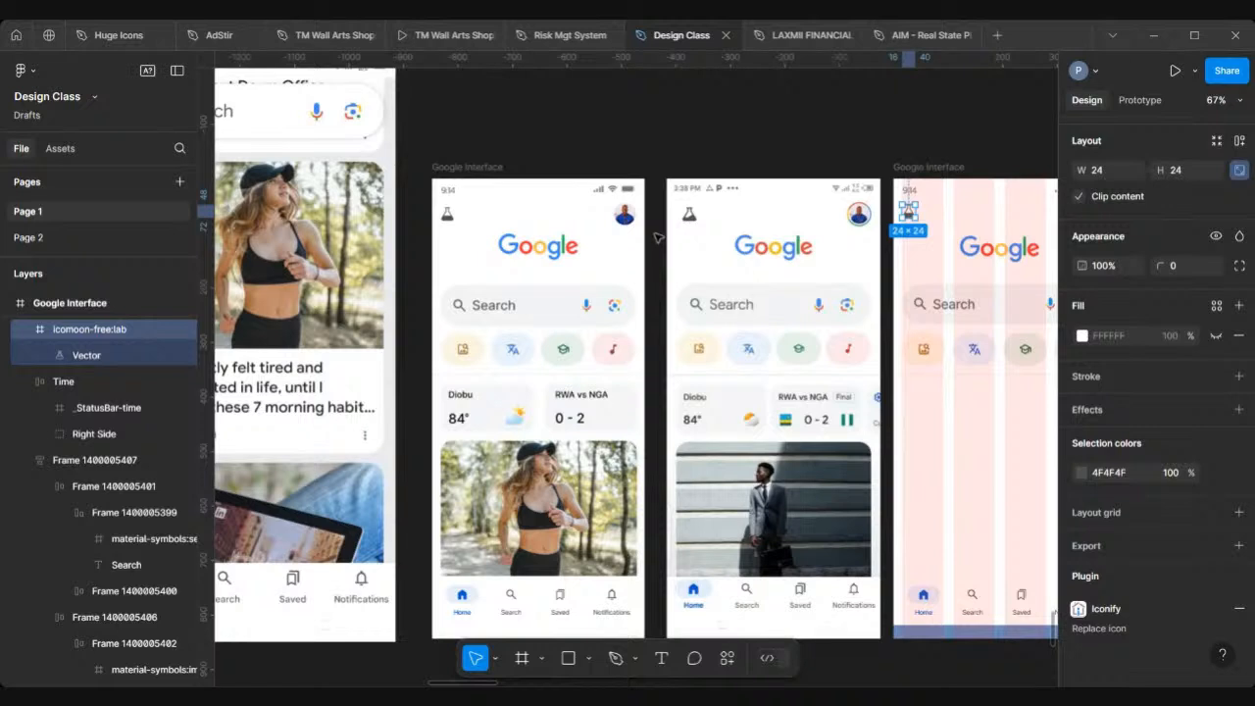
# Step: Draw a 40 × 40 circle near the top-right corner of the Google Interface frame for the profile avatar
pyautogui.hscroll(5, 658, 238)
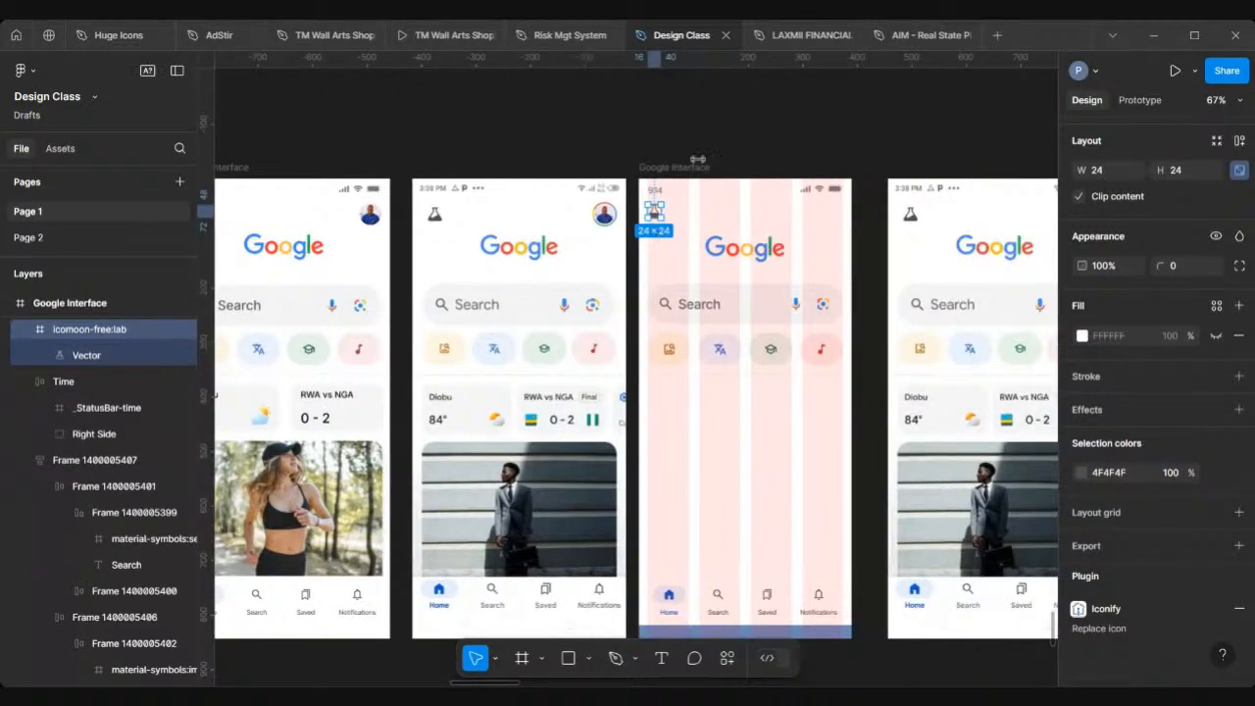
pyautogui.press('Escape')
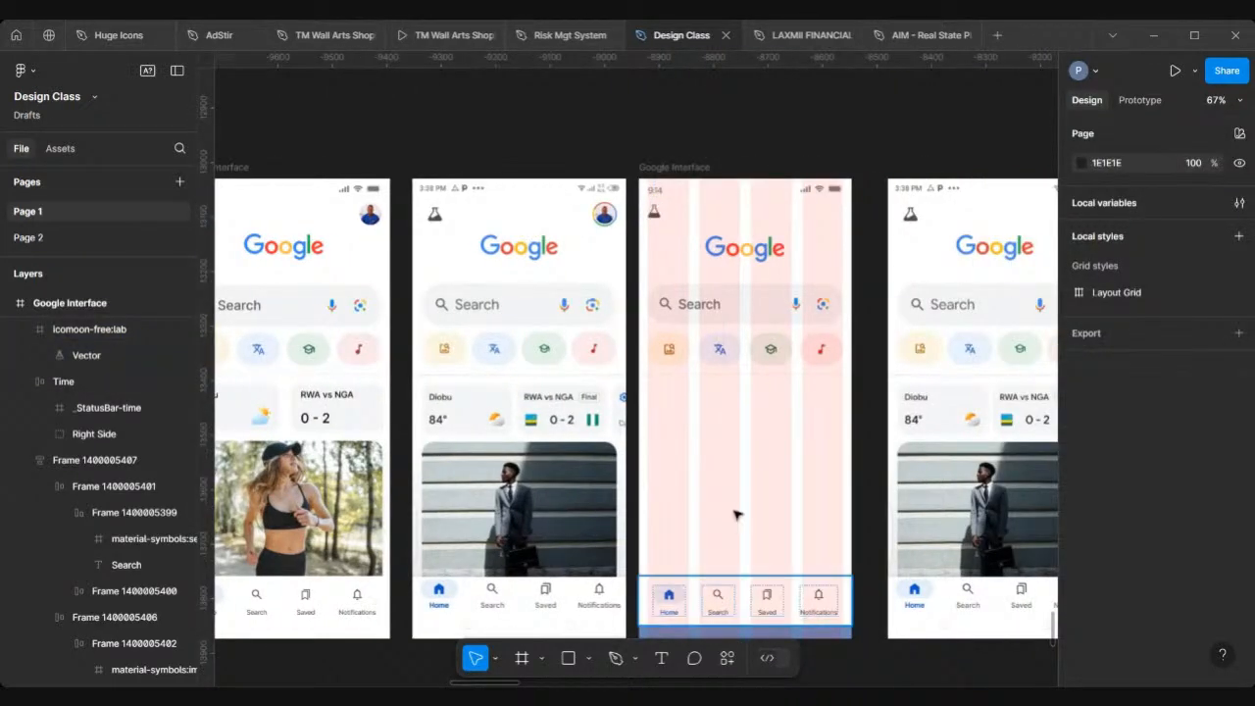
pyautogui.hscroll(2, 736, 513)
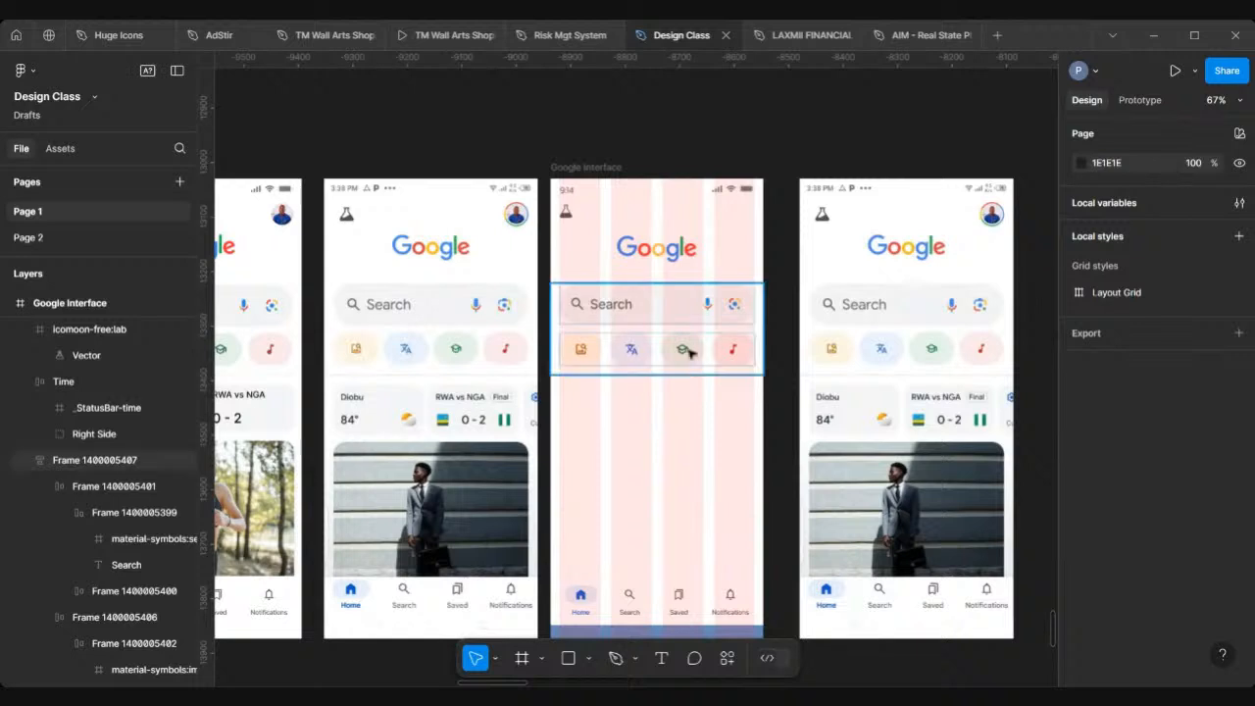
pyautogui.click(587, 660)
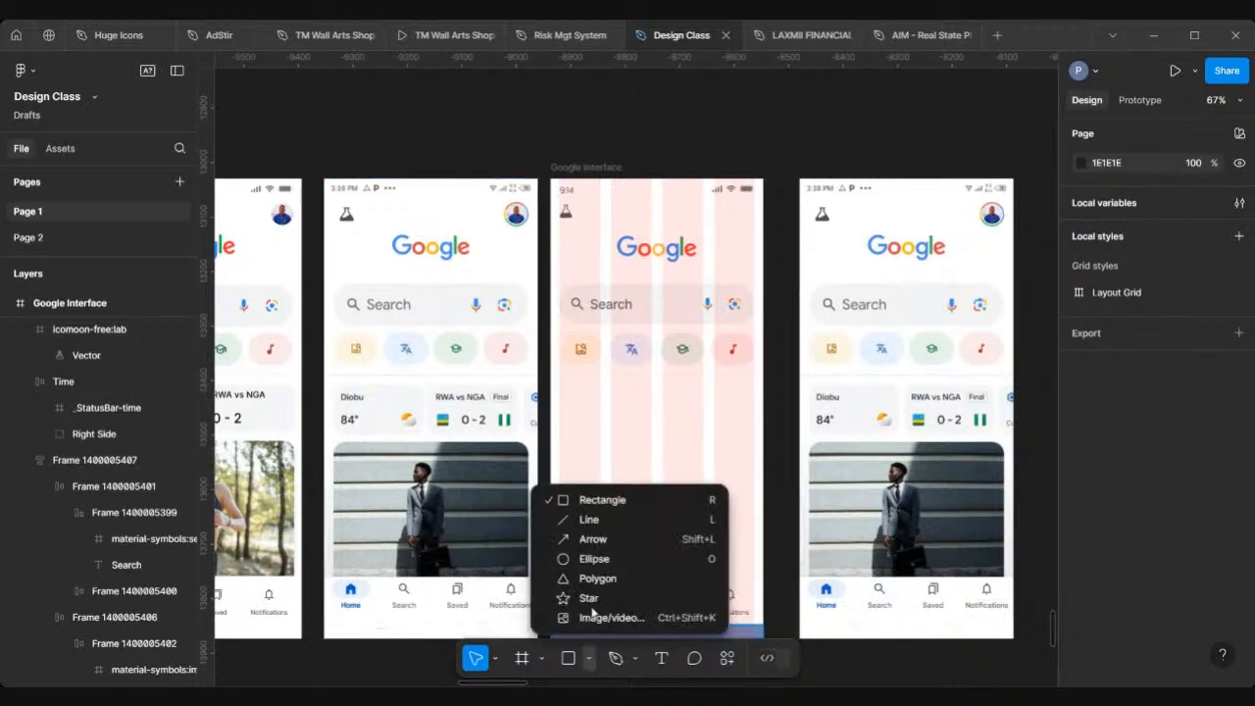
pyautogui.click(591, 556)
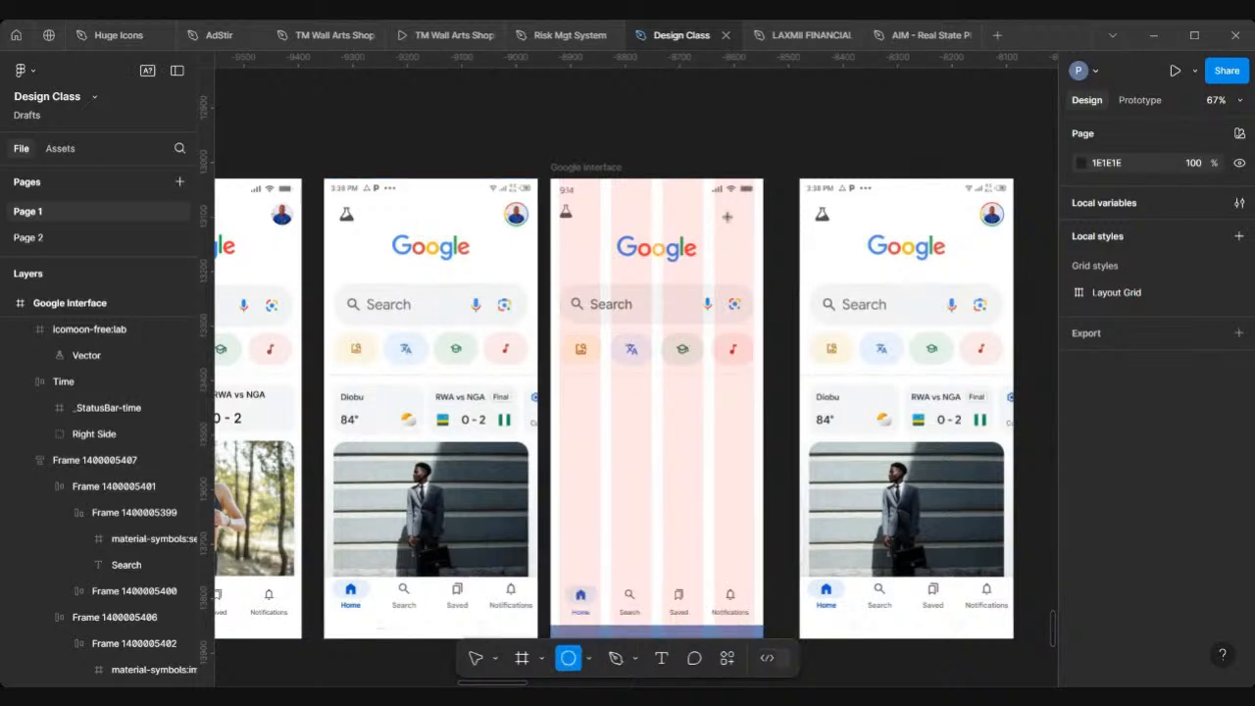
pyautogui.keyDown('ctrl'); pyautogui.scroll(3, 727, 217); pyautogui.keyUp('ctrl')
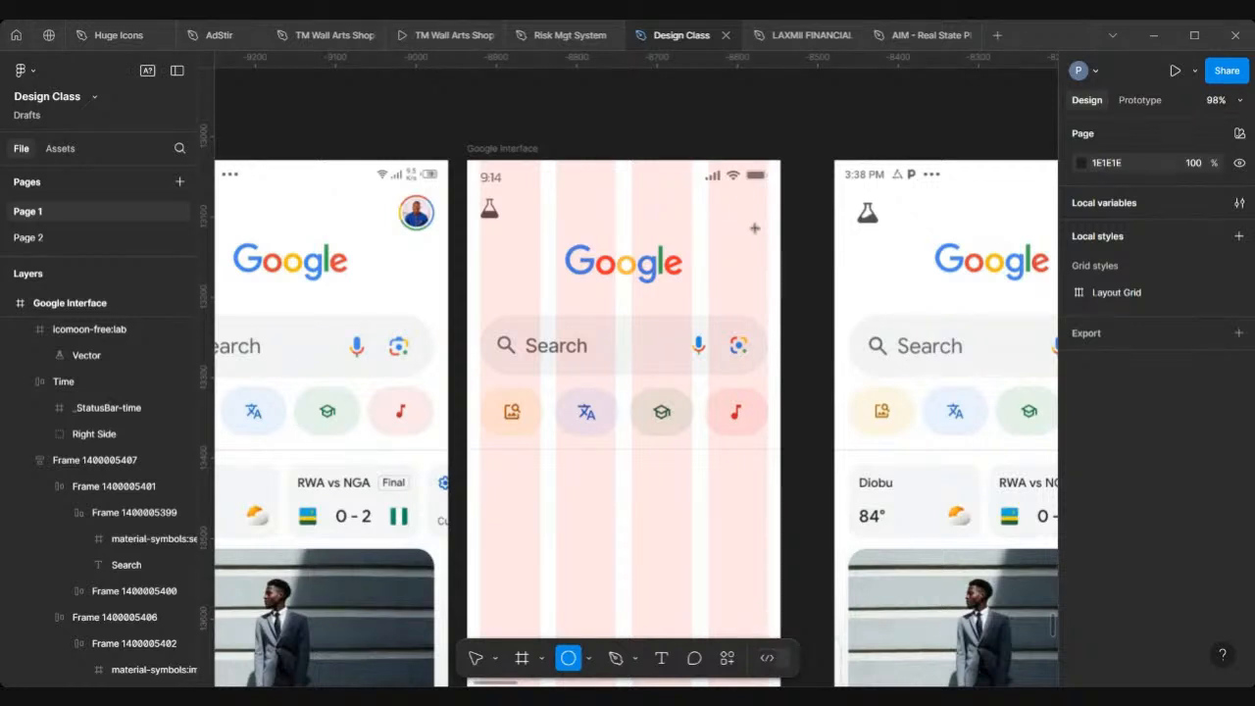
pyautogui.moveTo(724, 198); pyautogui.dragTo(762, 236)
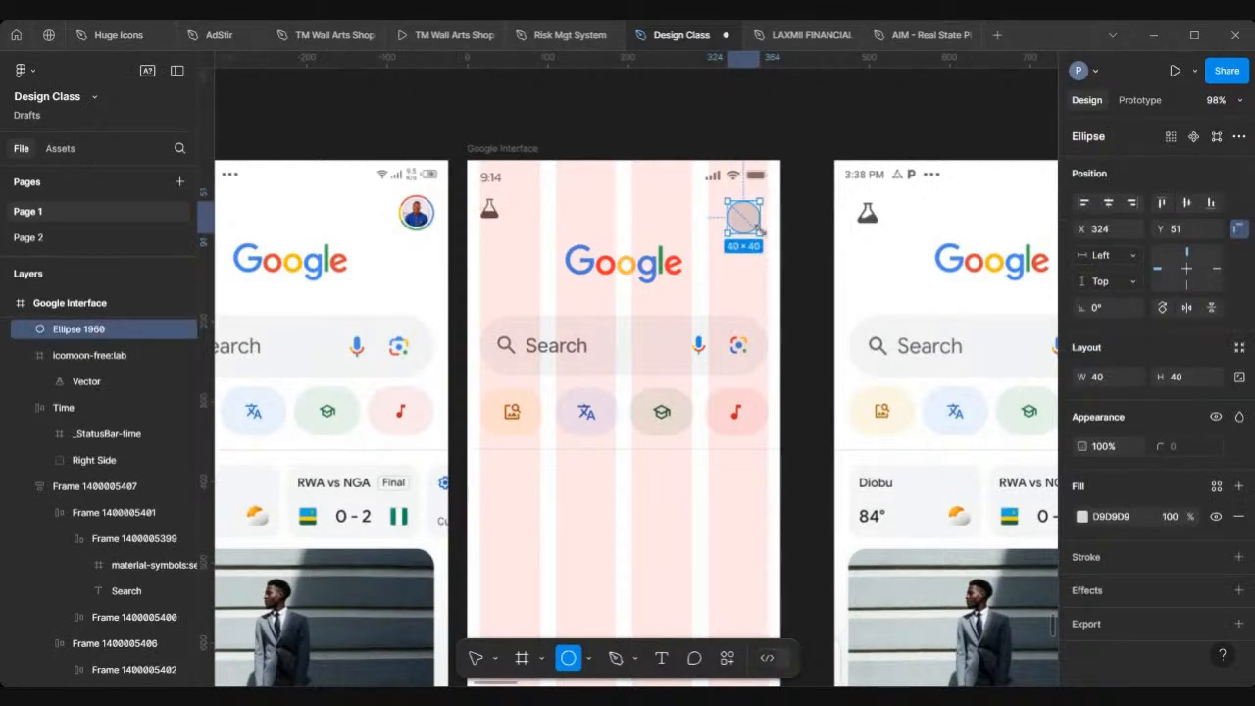
# Step: Move the circle to X 334, Y 43 in the frame
pyautogui.keyDown('ctrl'); pyautogui.scroll(5, 758, 229); pyautogui.keyUp('ctrl')
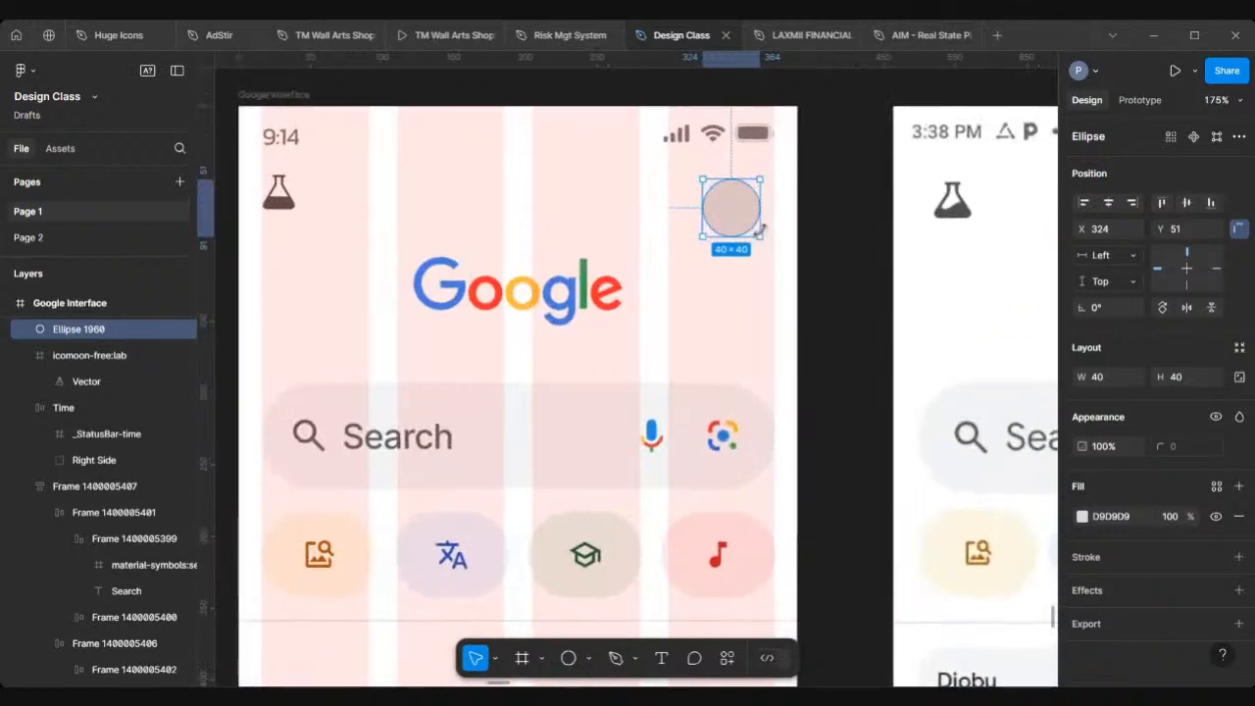
pyautogui.moveTo(742, 207); pyautogui.dragTo(752, 199)
pyautogui.keyDown('ctrl'); pyautogui.scroll(-5, 745, 196); pyautogui.keyUp('ctrl')
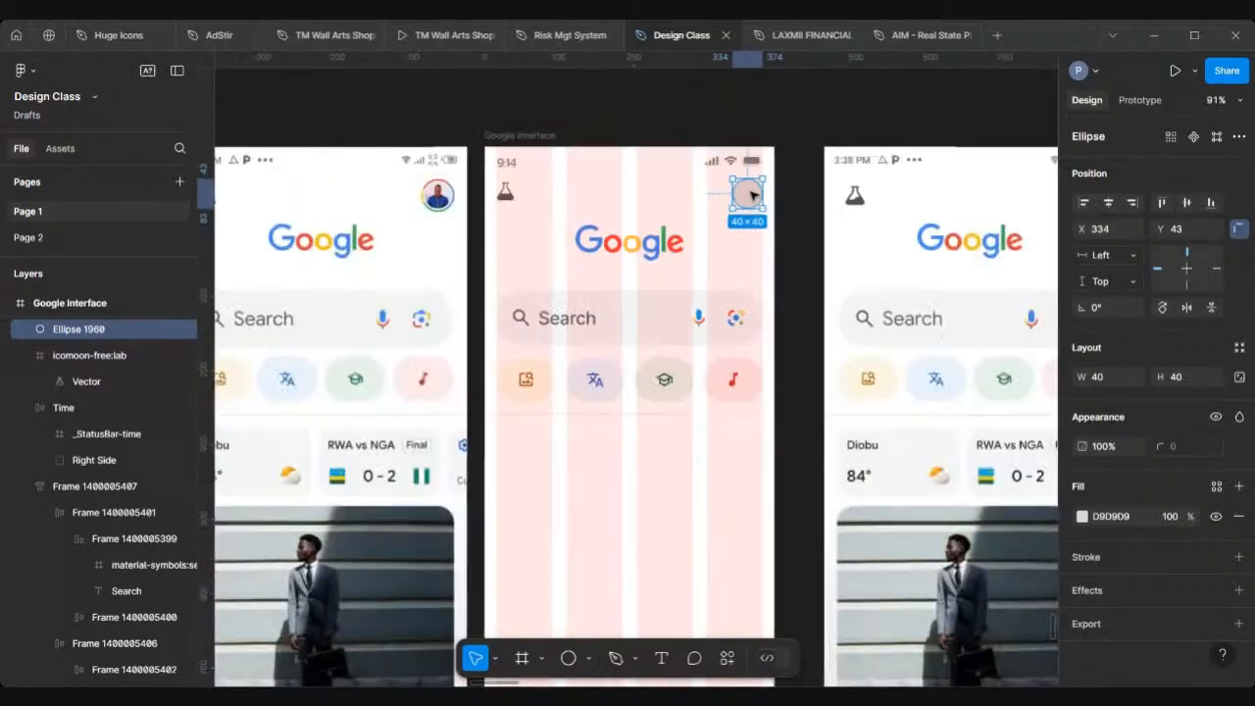
pyautogui.click(785, 279)
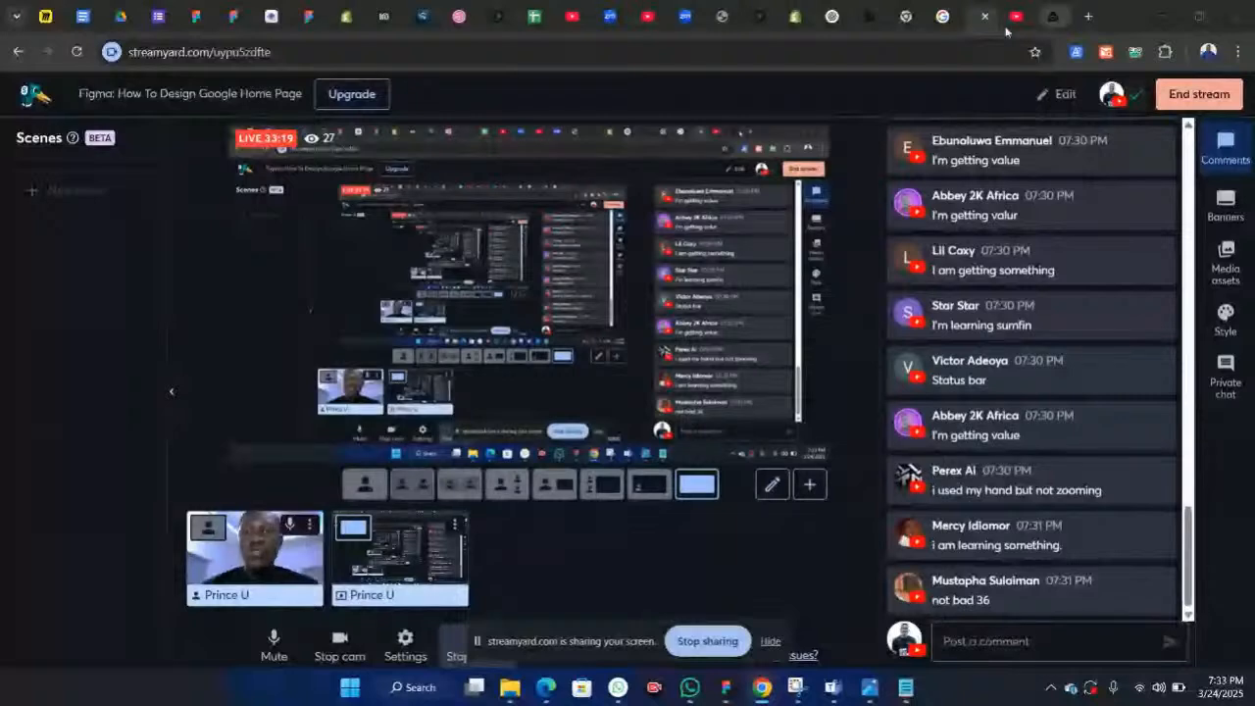
# Step: Switch to the browser and open google.com
pyautogui.click(944, 19)
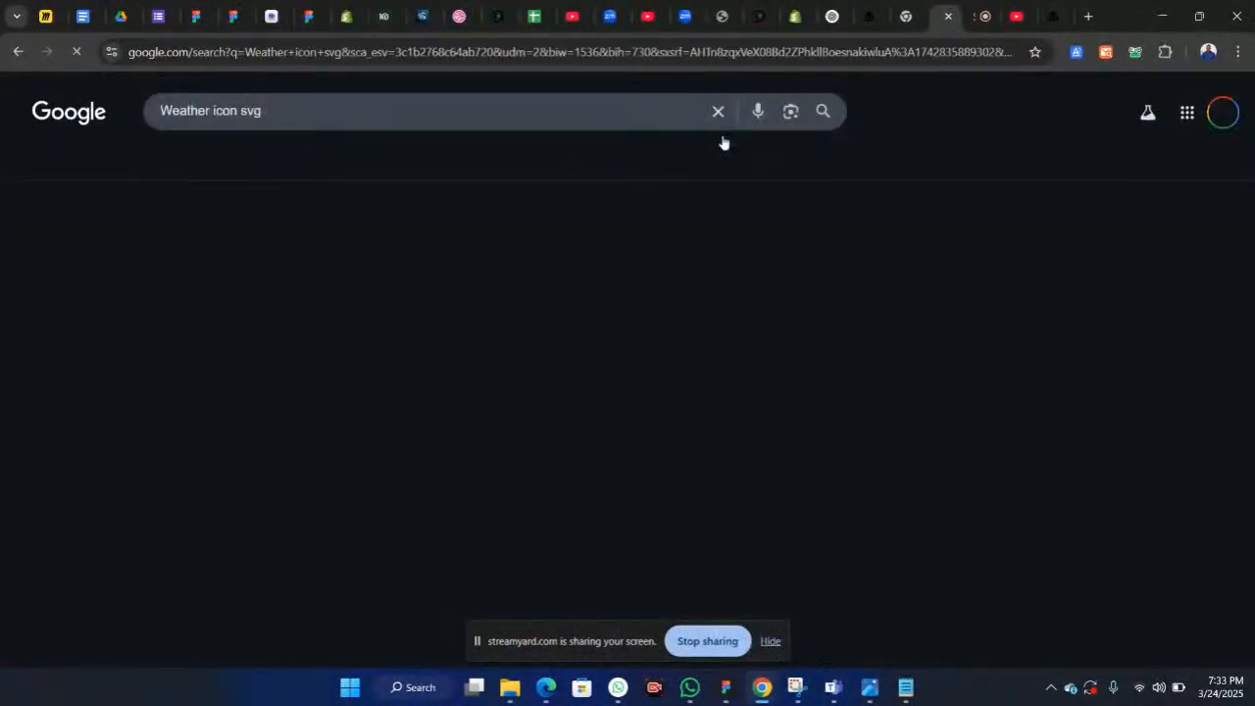
pyautogui.click(568, 49)
pyautogui.write('goo')
pyautogui.press('Return')
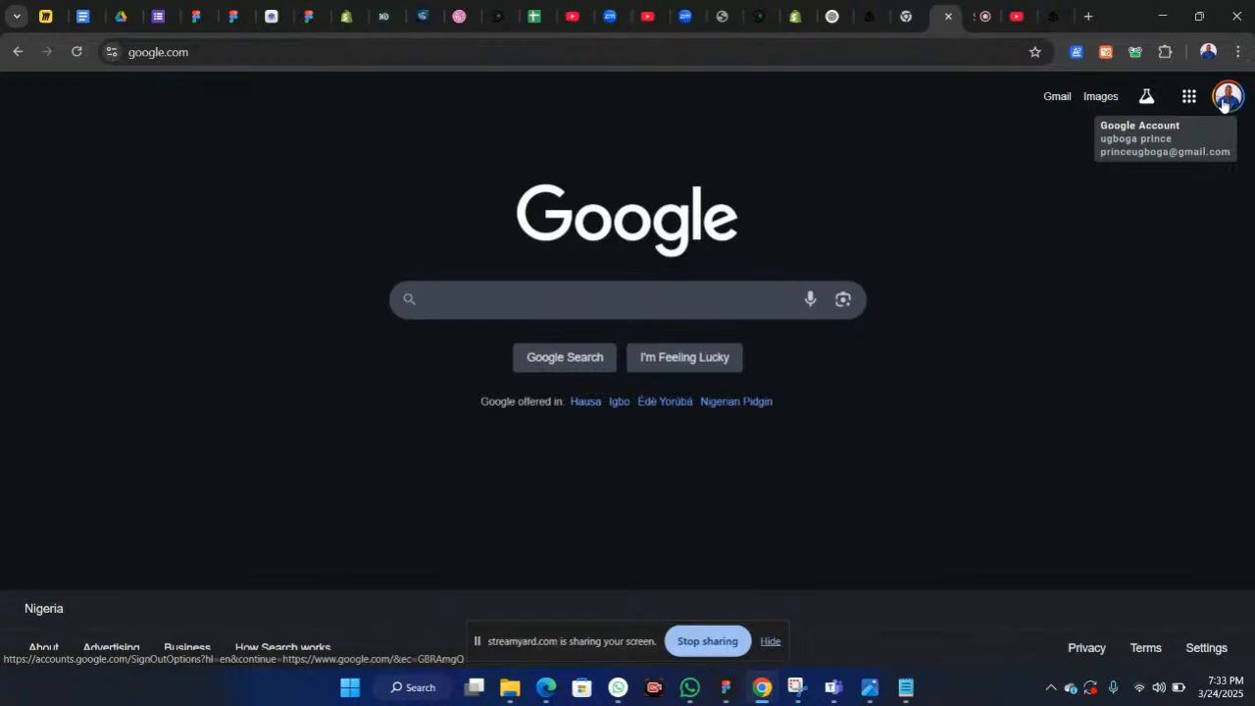
# Step: Try opening the Google account avatar's link address in a new tab, then go back
pyautogui.rightClick(1223, 106)
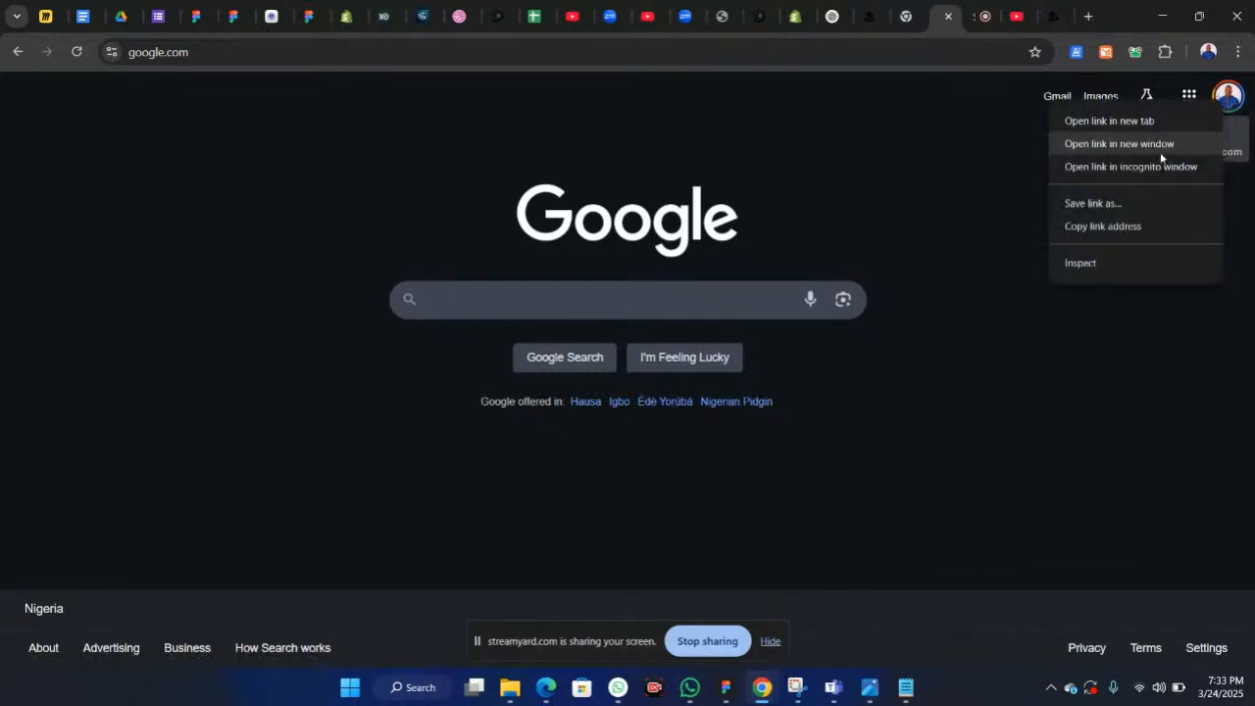
pyautogui.click(1109, 226)
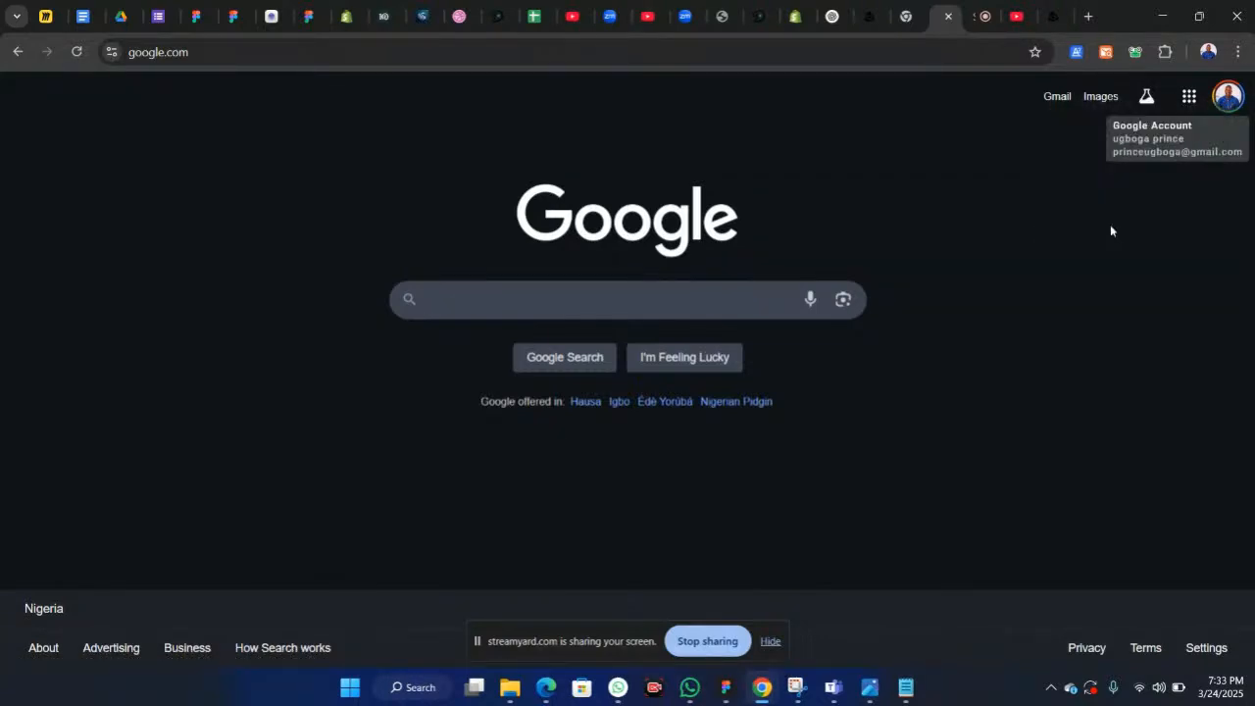
pyautogui.click(1088, 17)
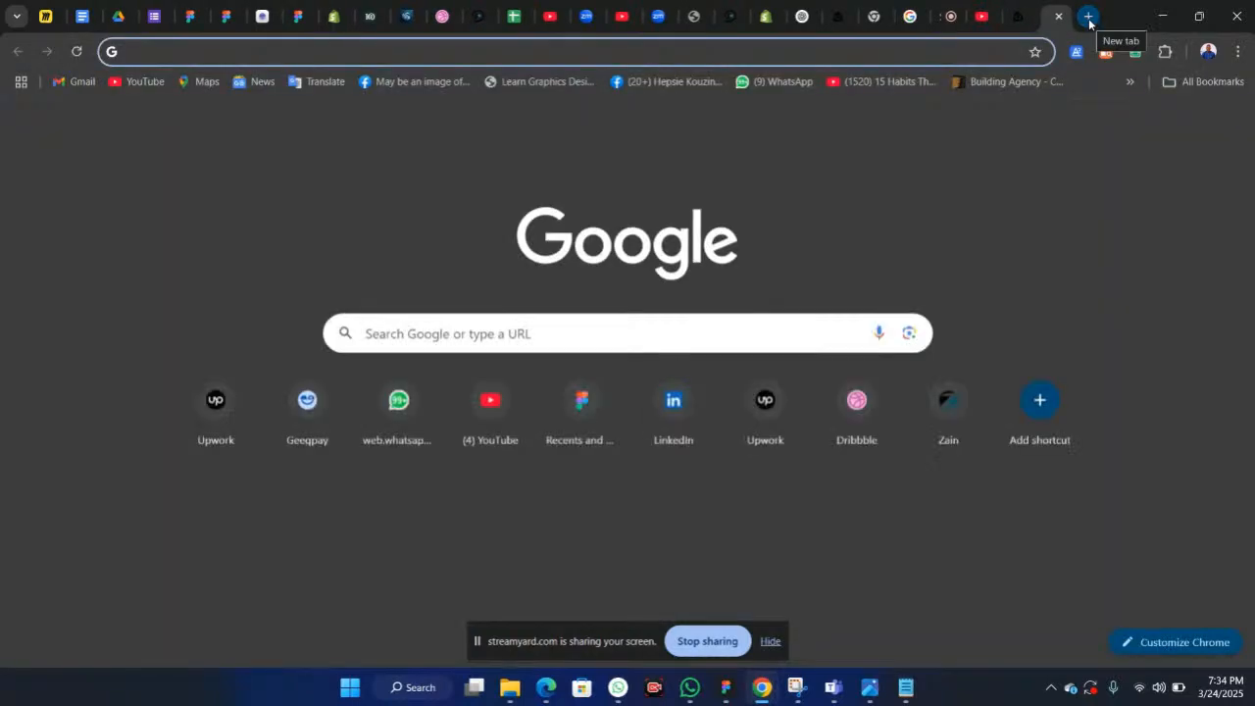
pyautogui.hotkey('ctrl', 'v')
pyautogui.press('Return')
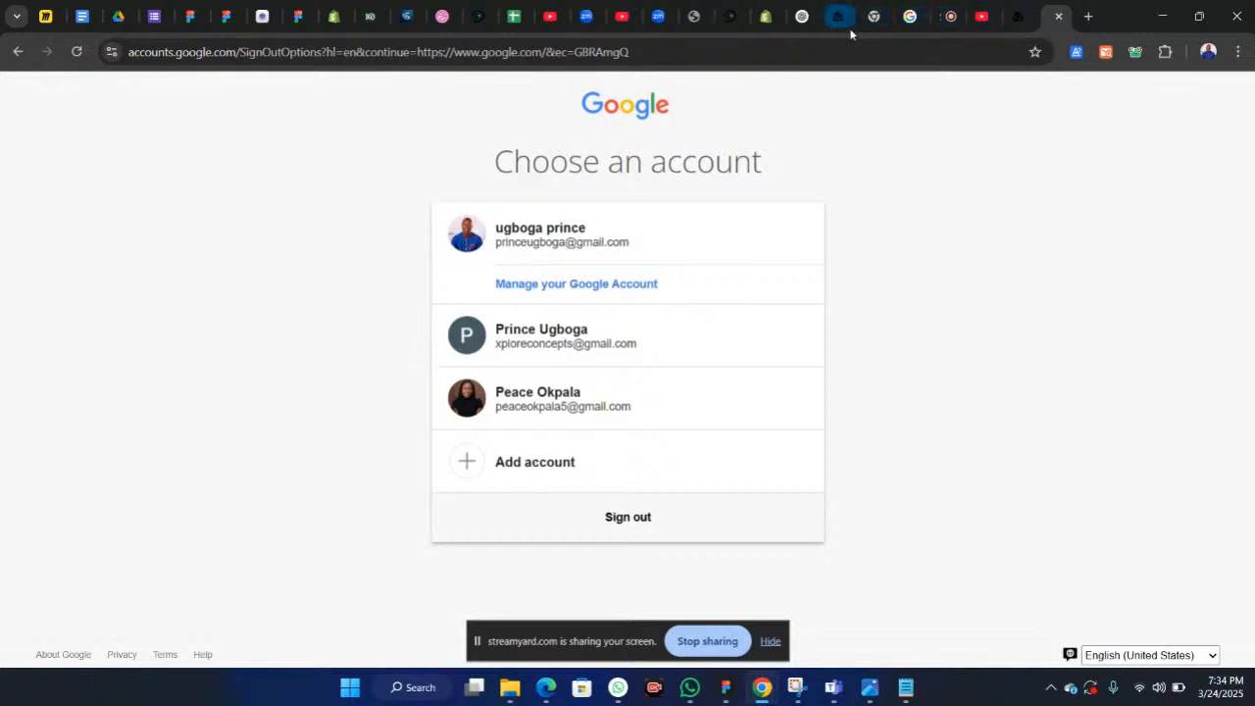
pyautogui.click(741, 51)
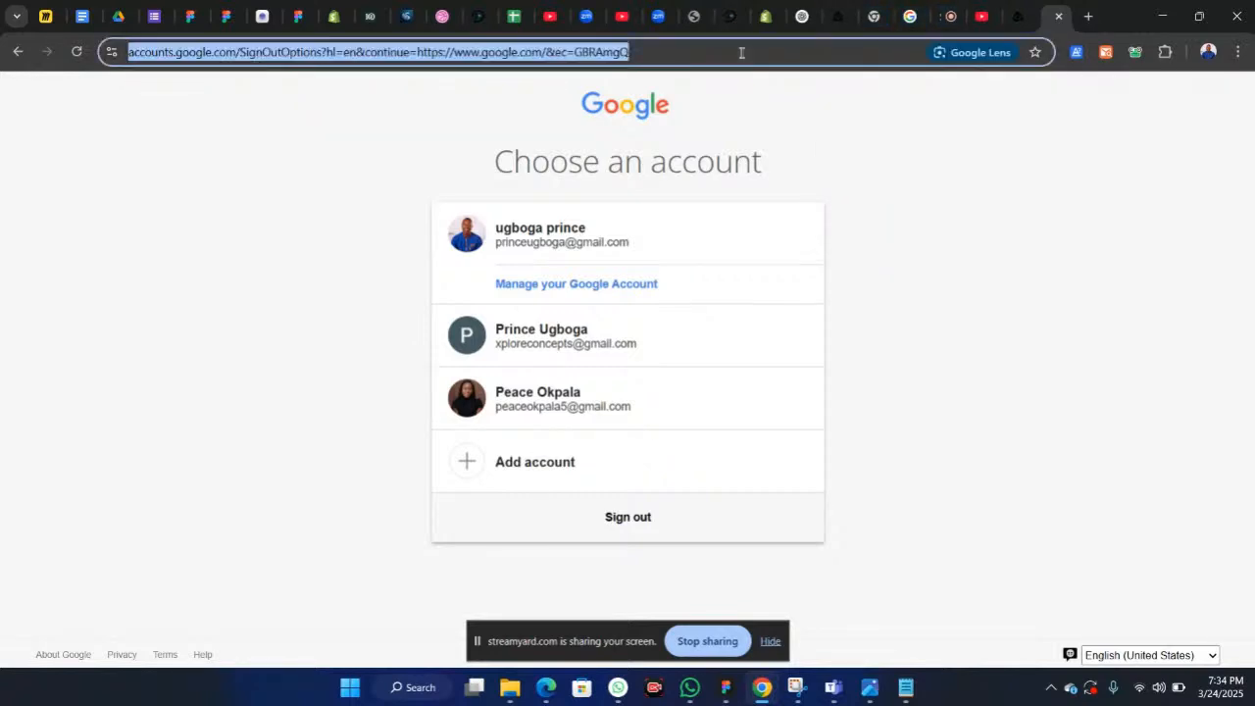
pyautogui.click(741, 53)
pyautogui.press('Return')
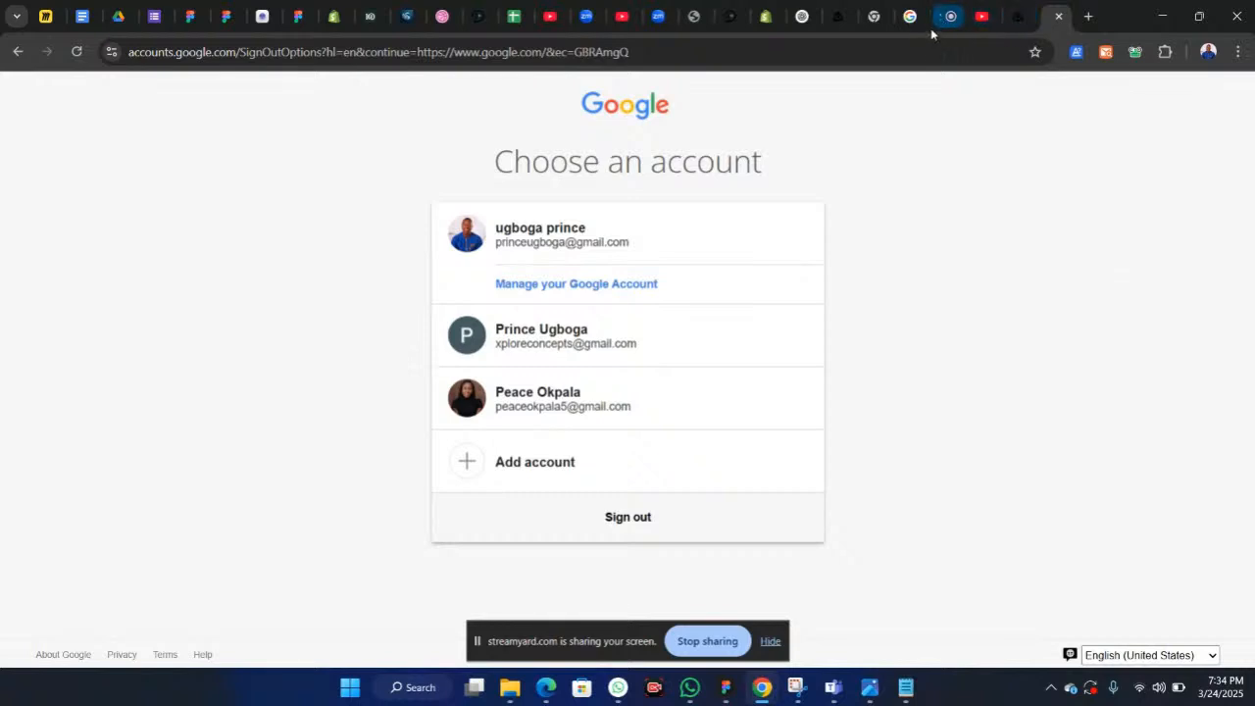
pyautogui.click(16, 51)
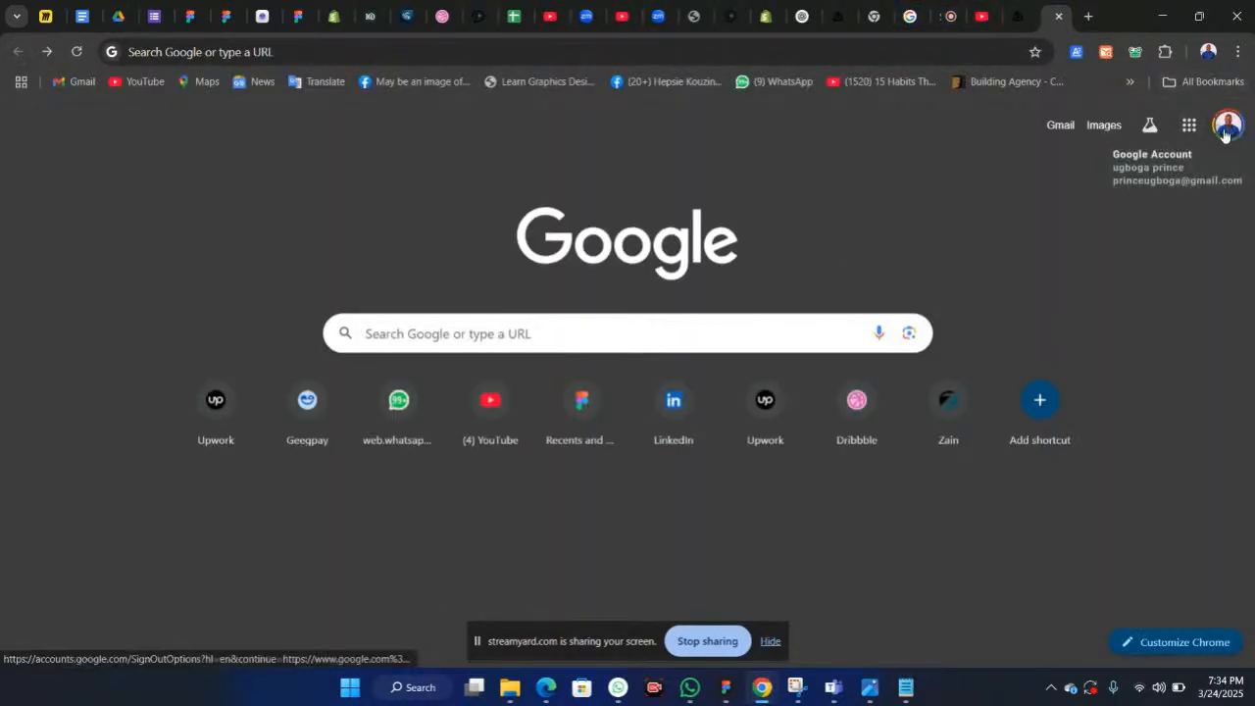
# Step: Copy the account avatar's image address and open it in the new tab
pyautogui.rightClick(1223, 135)
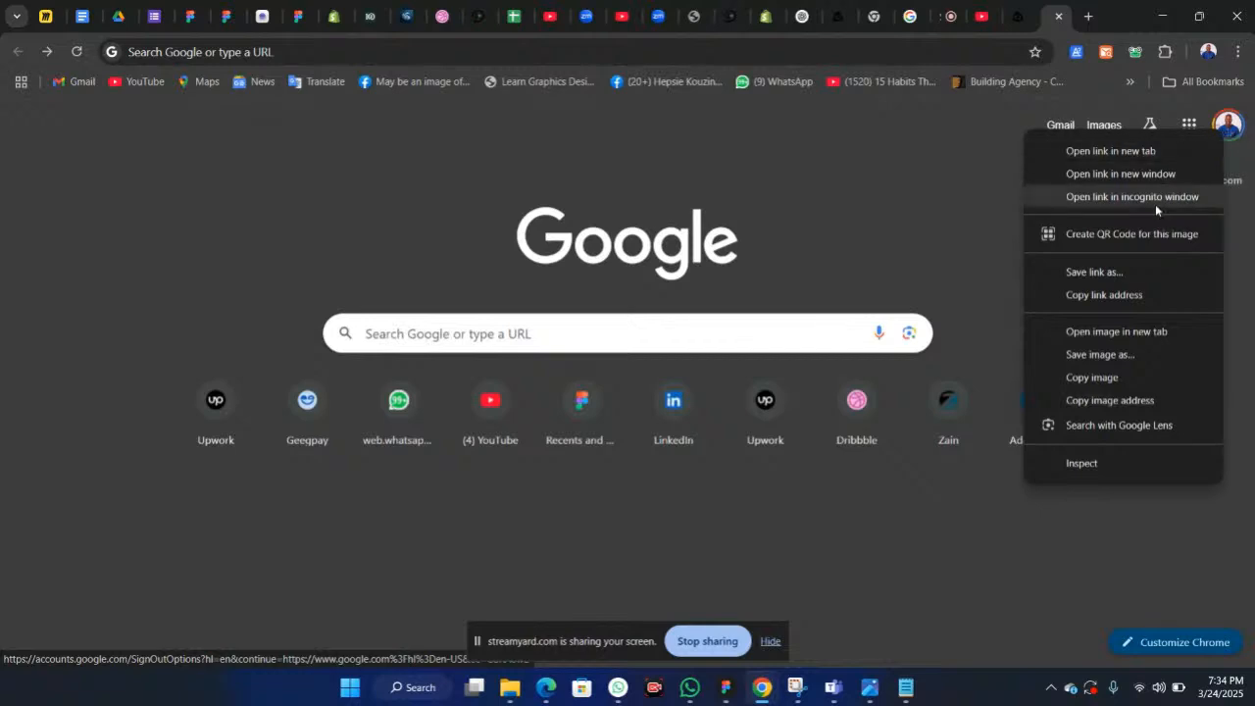
pyautogui.click(1117, 400)
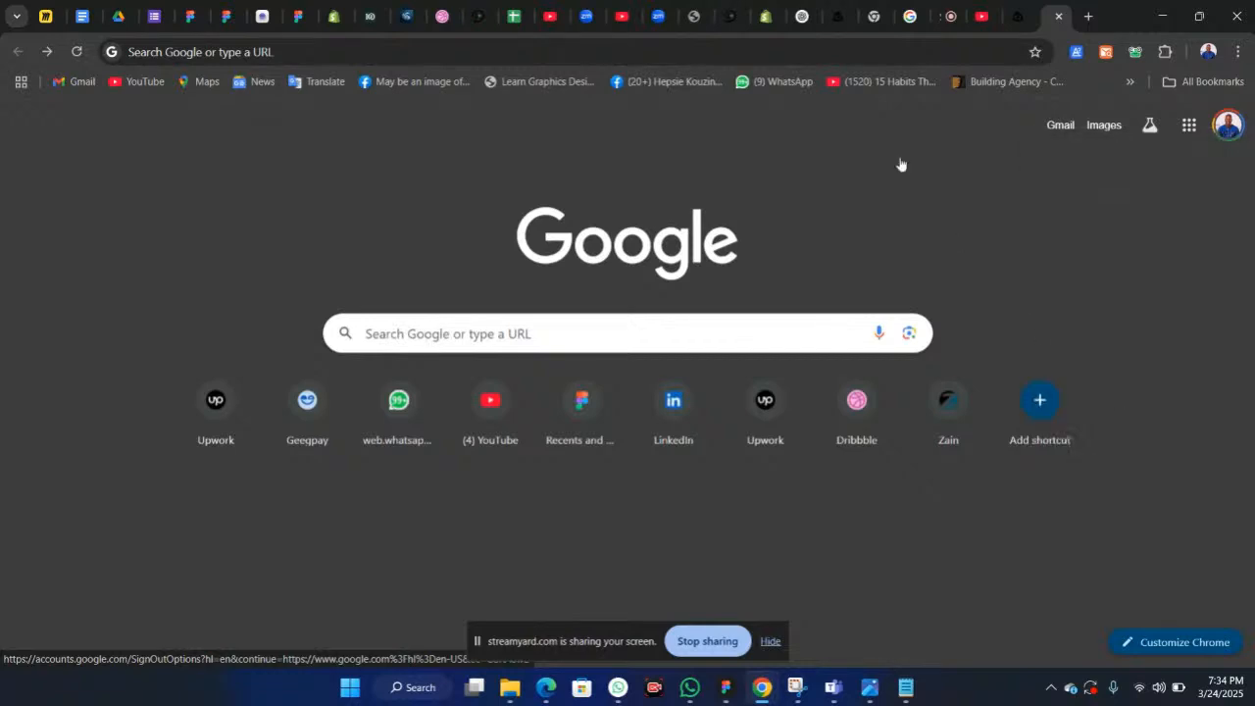
pyautogui.click(894, 55)
pyautogui.hotkey('ctrl', 'v')
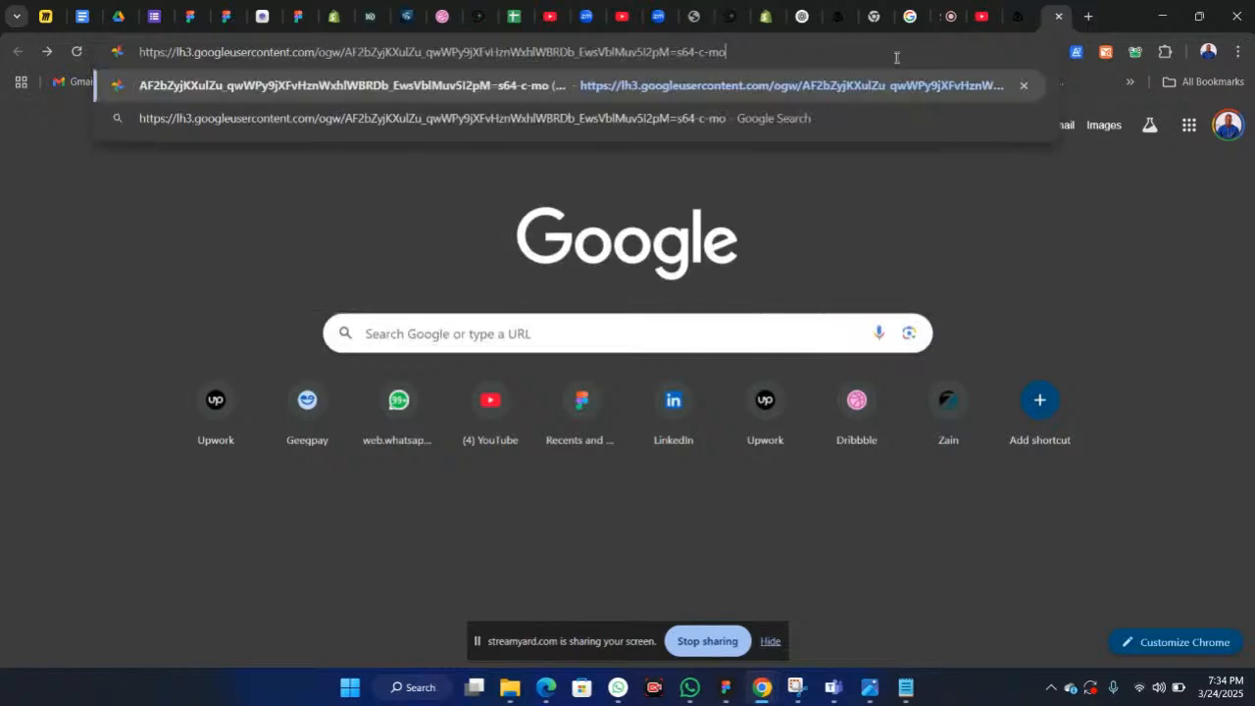
pyautogui.press('Return')
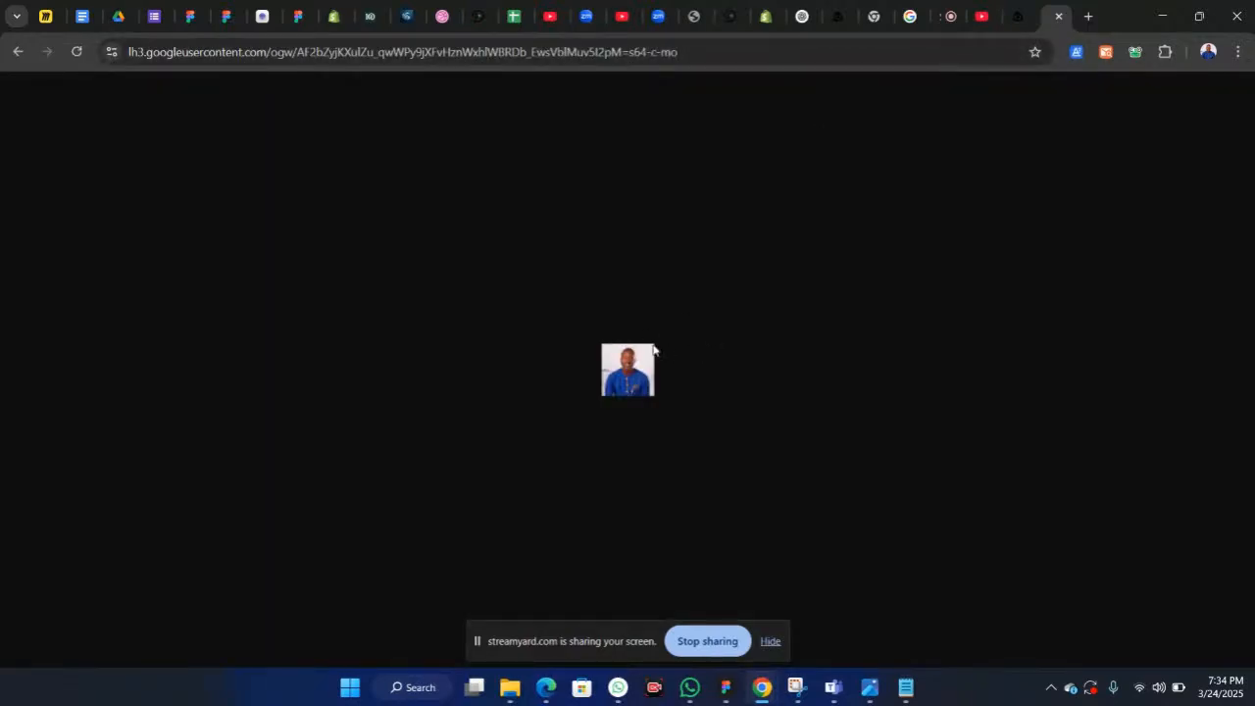
# Step: Copy the profile photo and paste it into the circle as its image fill
pyautogui.rightClick(623, 379)
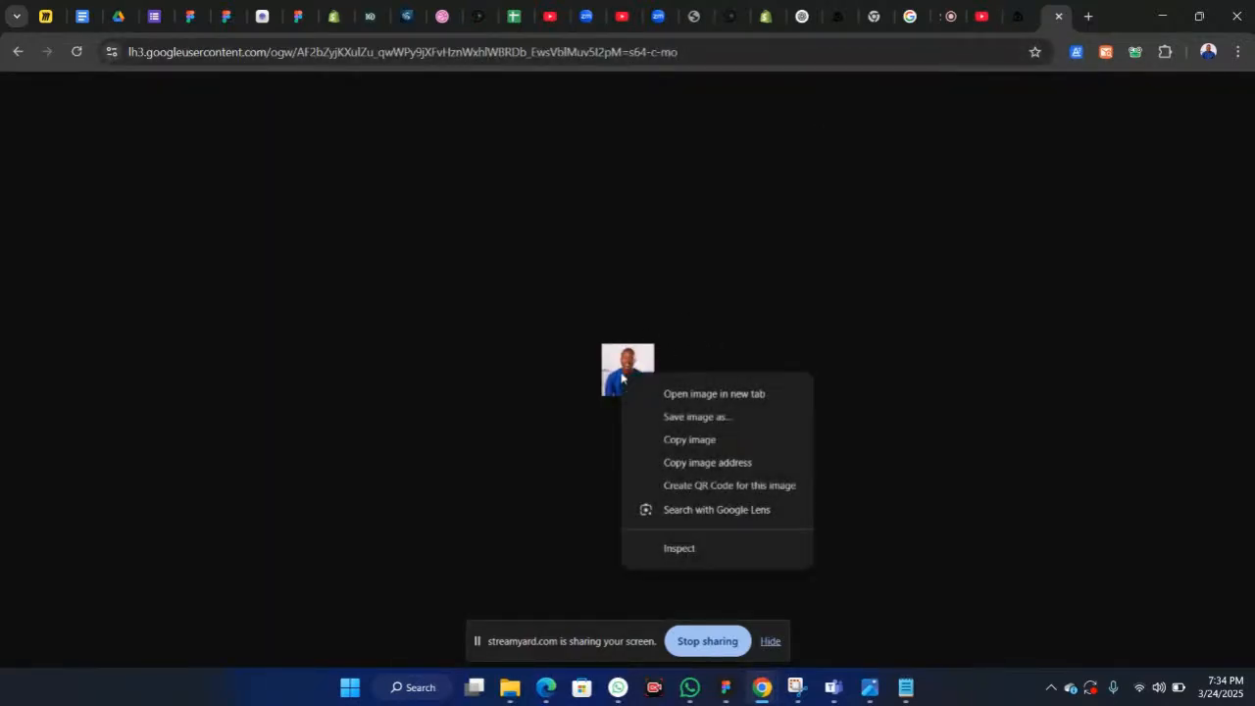
pyautogui.click(669, 440)
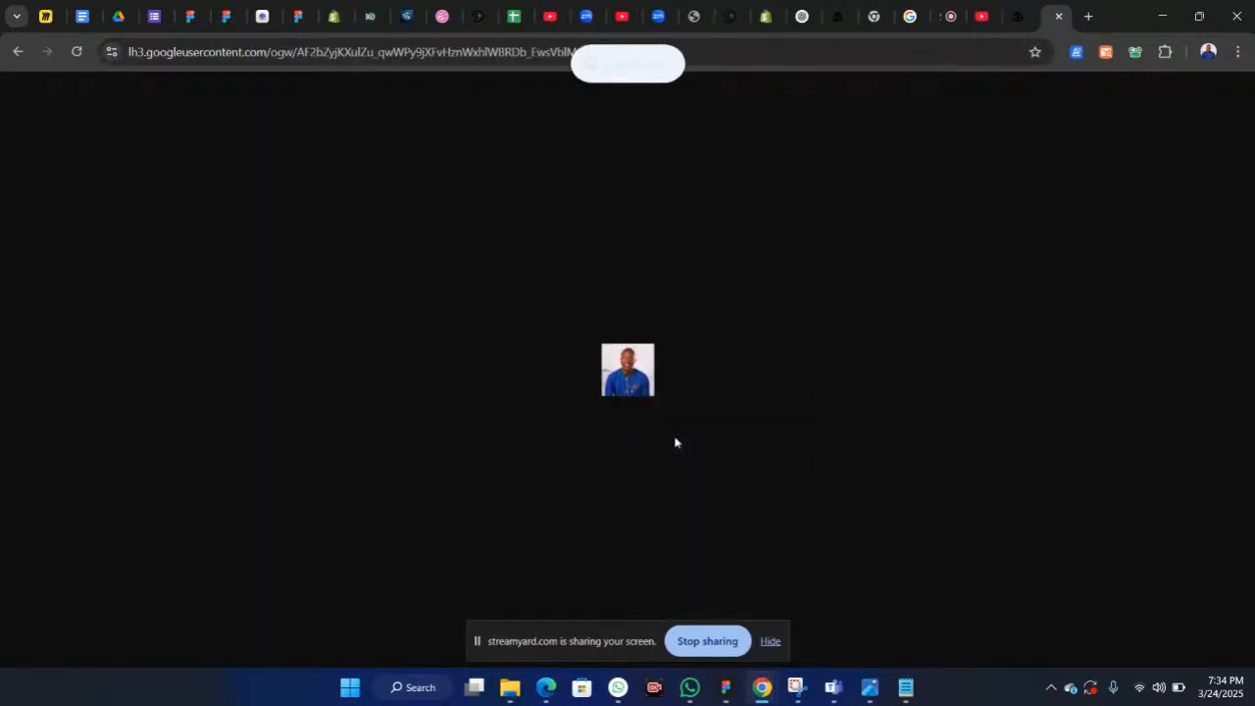
pyautogui.click(723, 689)
pyautogui.scroll(1, 686, 294)
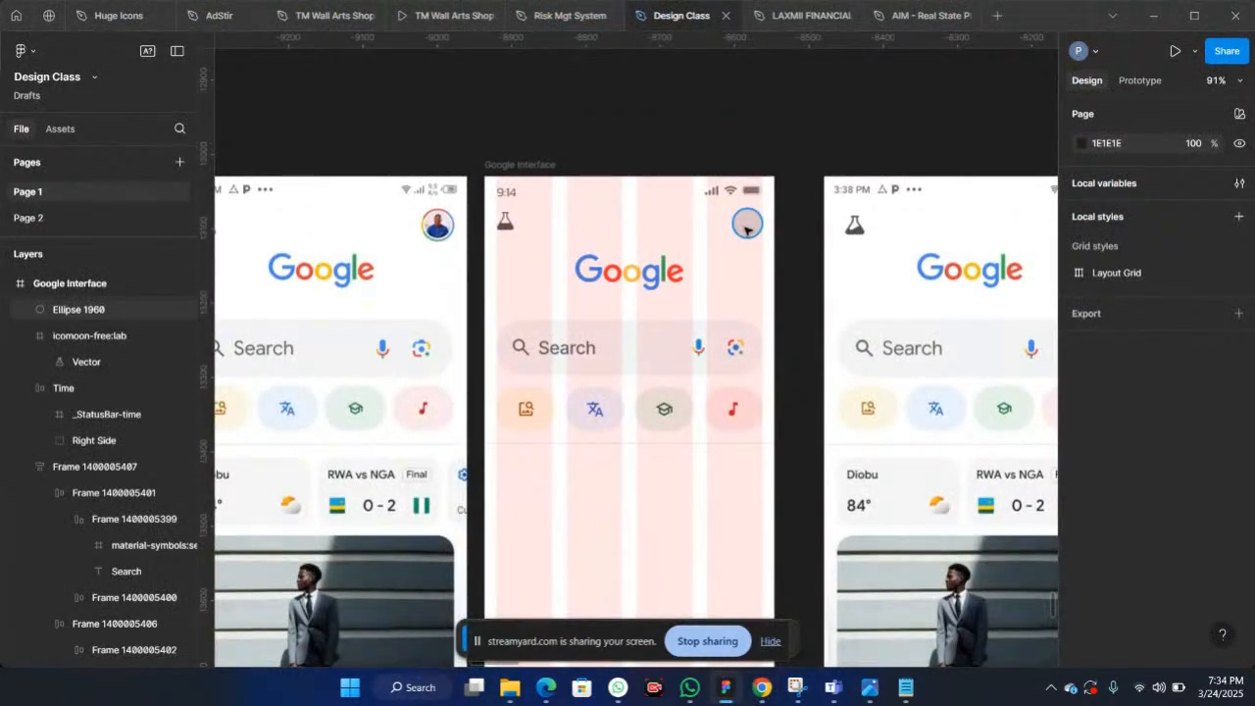
pyautogui.click(745, 228)
pyautogui.rightClick(745, 229)
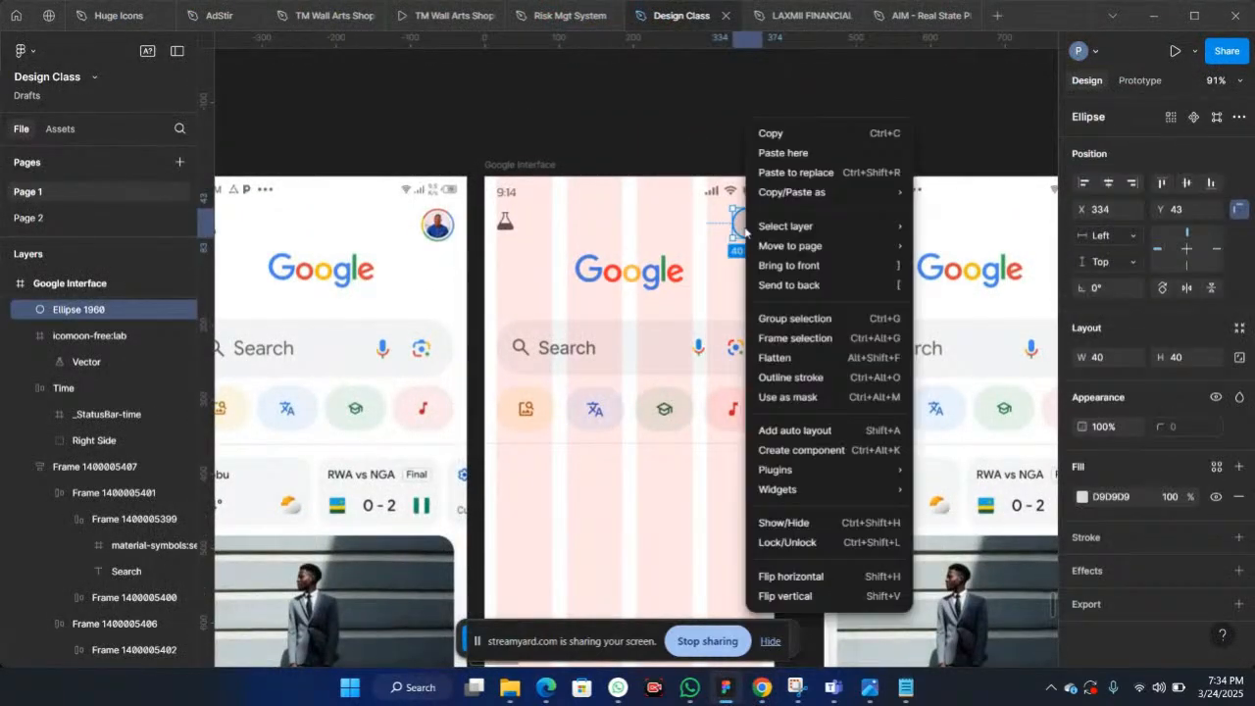
pyautogui.click(781, 154)
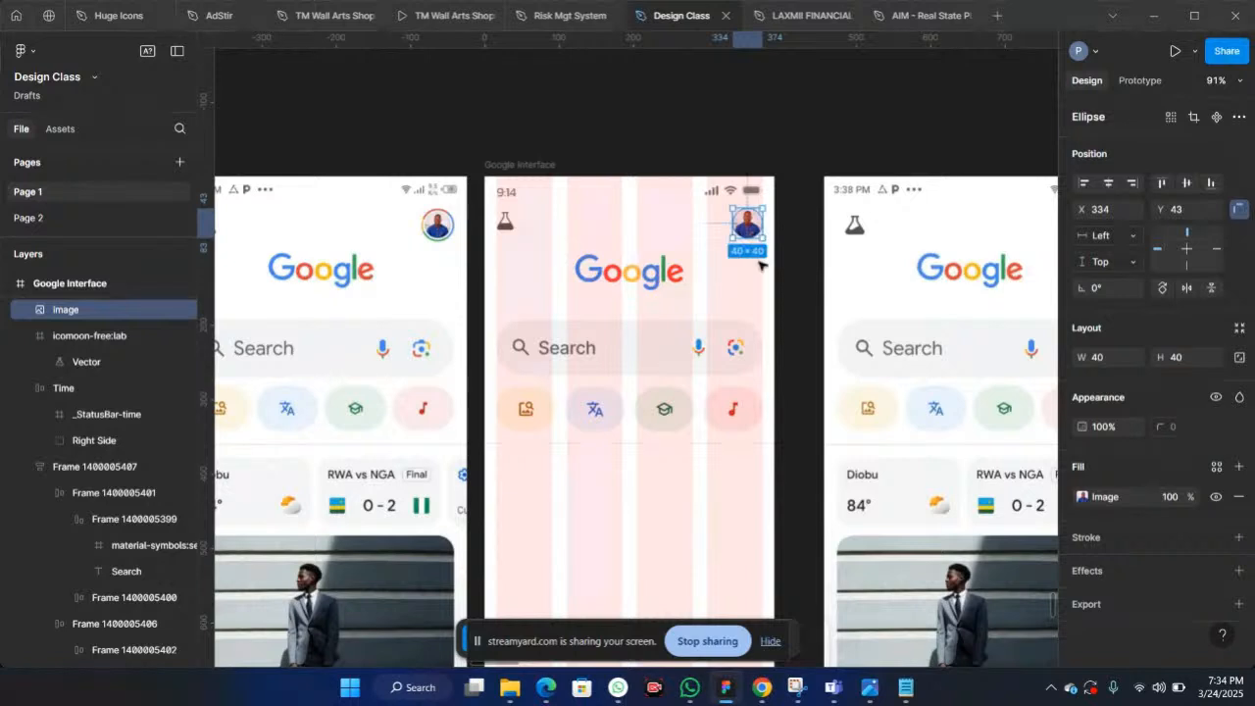
# Step: Select the flask icon together with the profile photo and wrap them in an auto layout frame
pyautogui.keyDown('ctrl'); pyautogui.scroll(3, 760, 265); pyautogui.keyUp('ctrl')
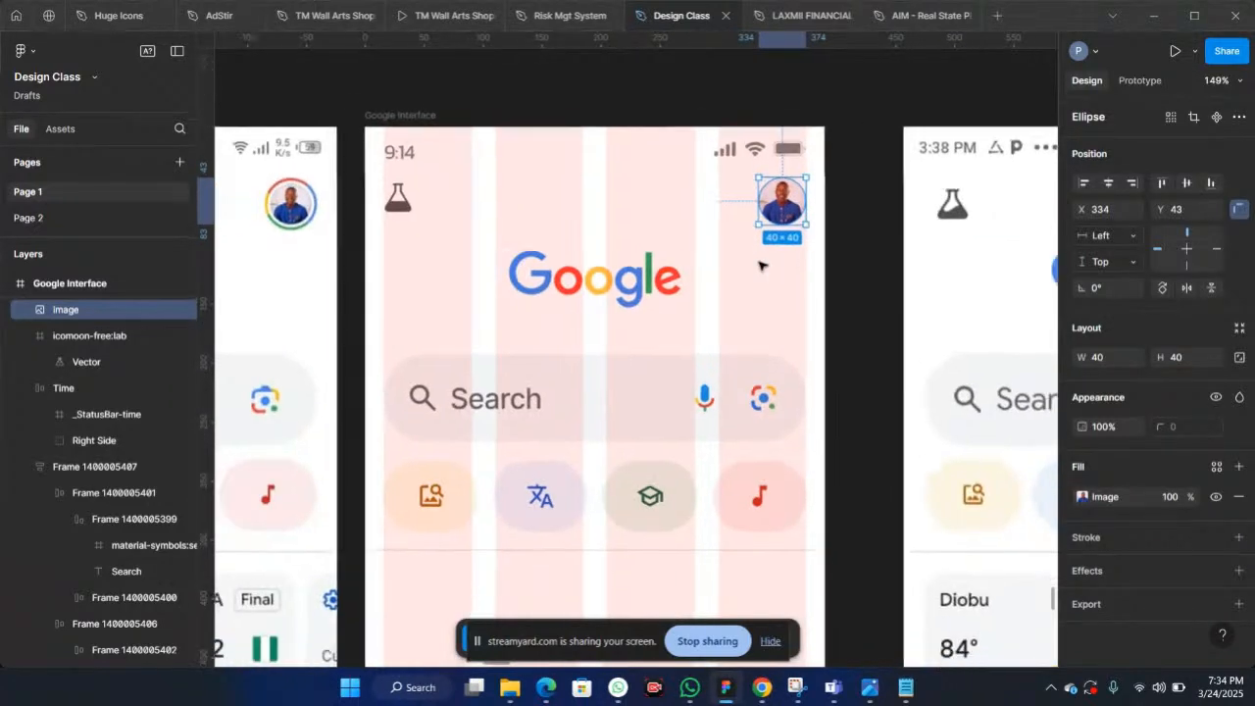
pyautogui.keyDown('ctrl'); pyautogui.scroll(-3, 760, 264); pyautogui.keyUp('ctrl')
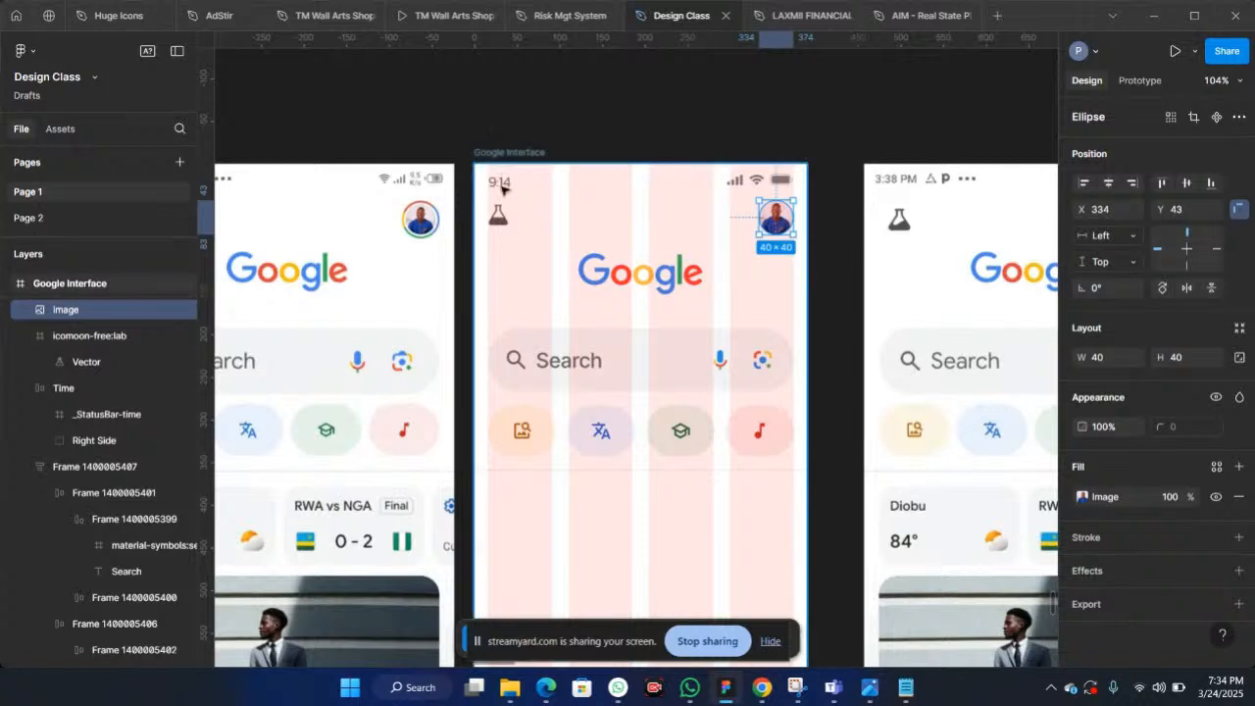
pyautogui.keyDown('shift'); pyautogui.click(498, 216); pyautogui.keyUp('shift')
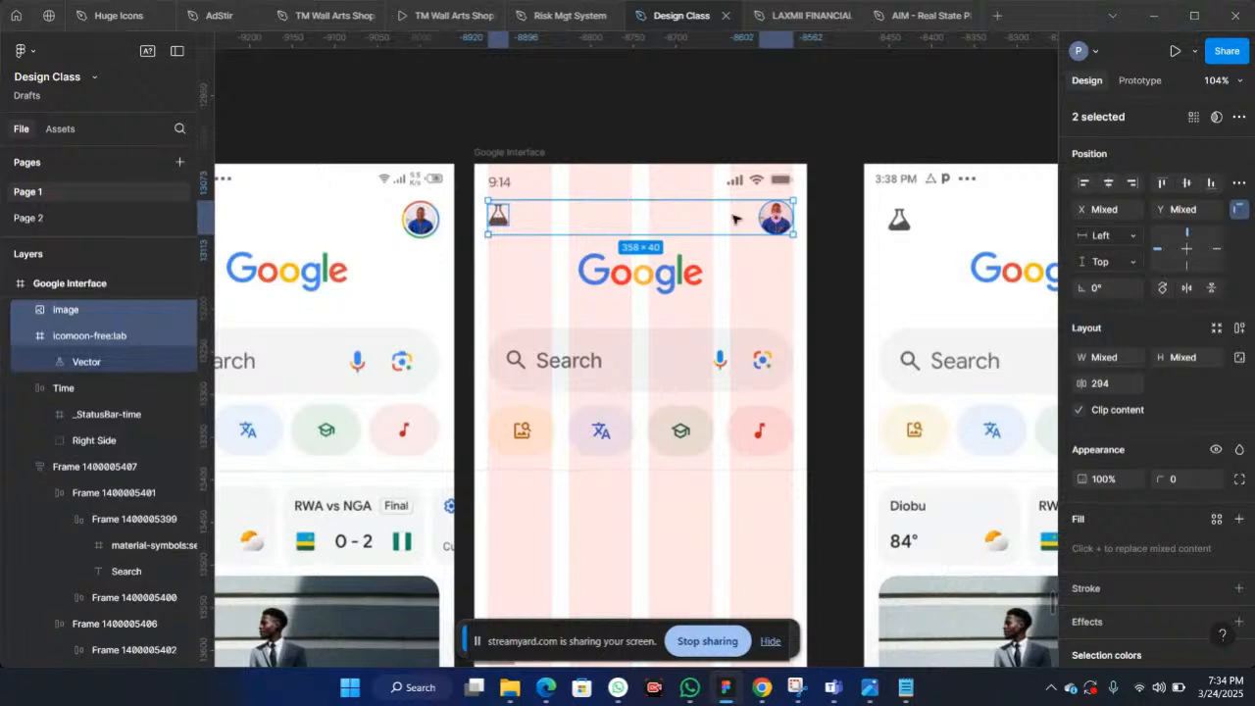
pyautogui.scroll(2, 734, 217)
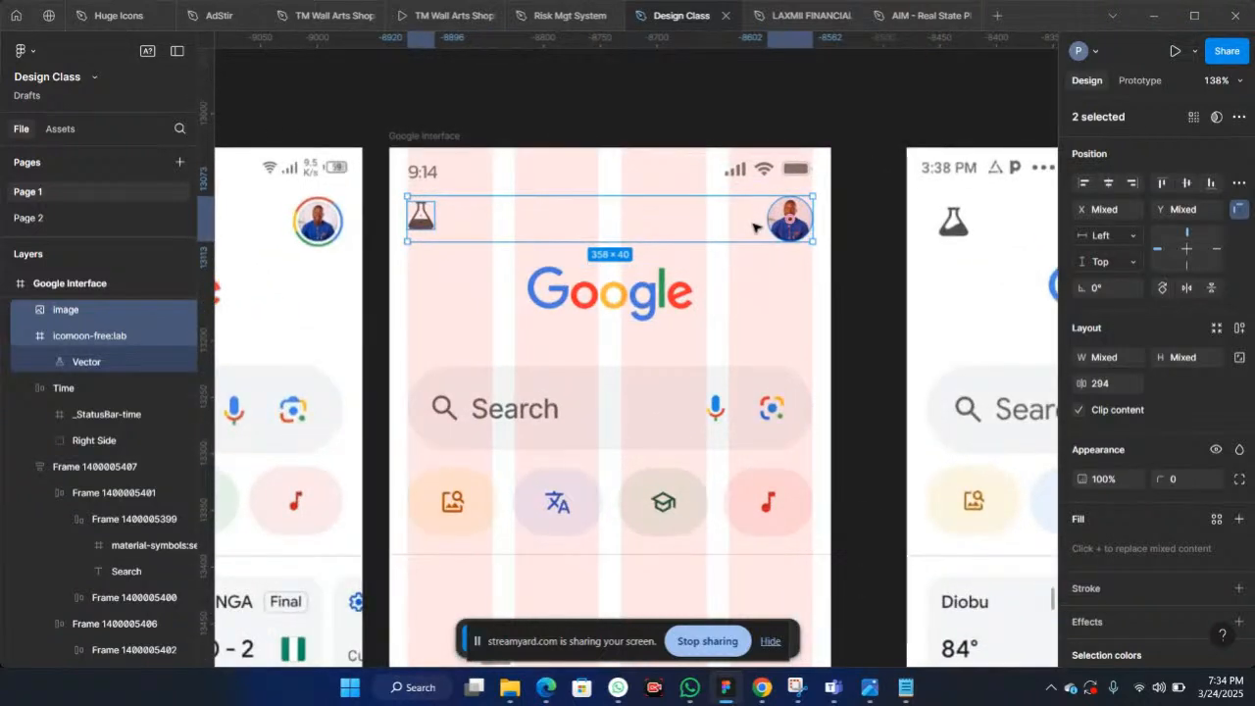
pyautogui.hotkey('shift', 'a')
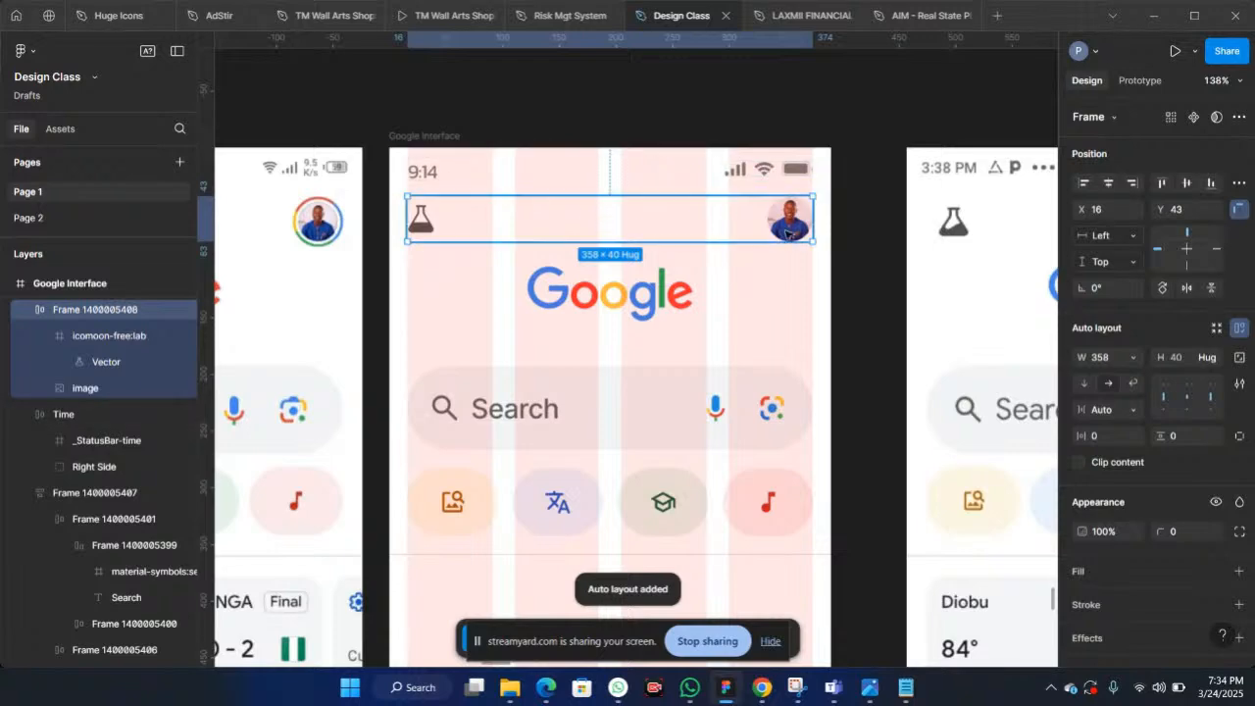
pyautogui.scroll(-5, 421, 225)
pyautogui.hscroll(-5, 423, 233)
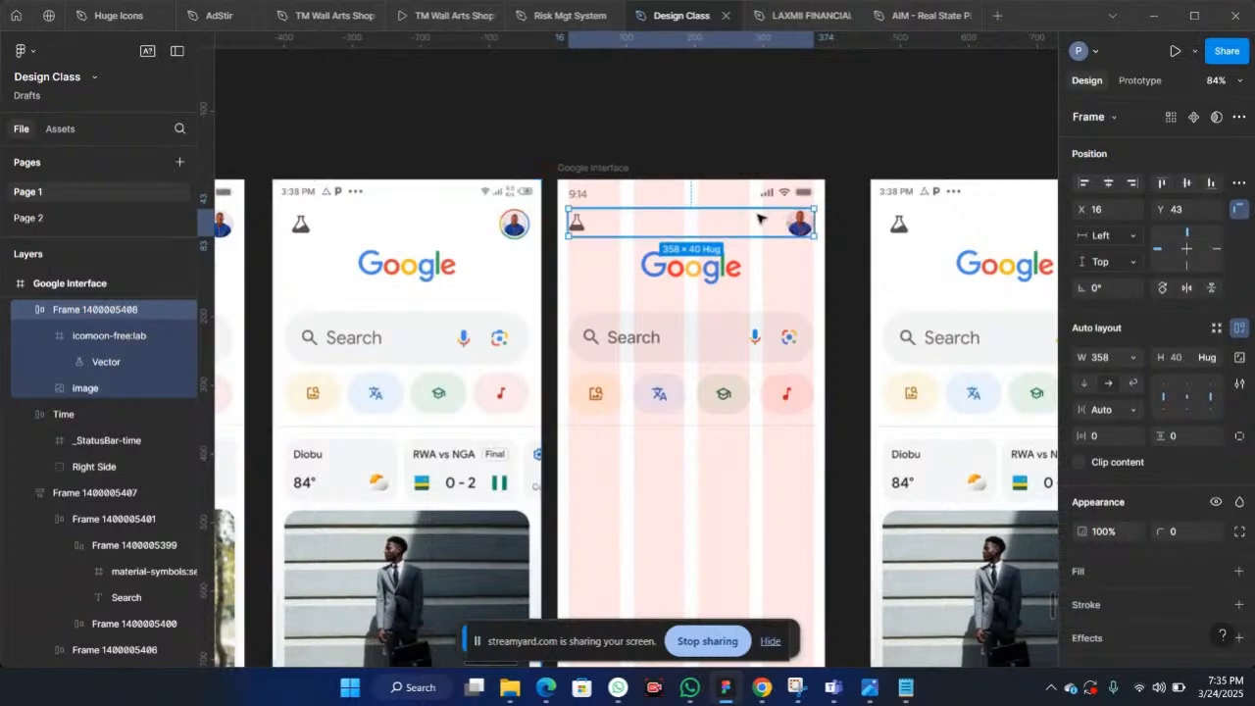
pyautogui.scroll(5, 480, 201)
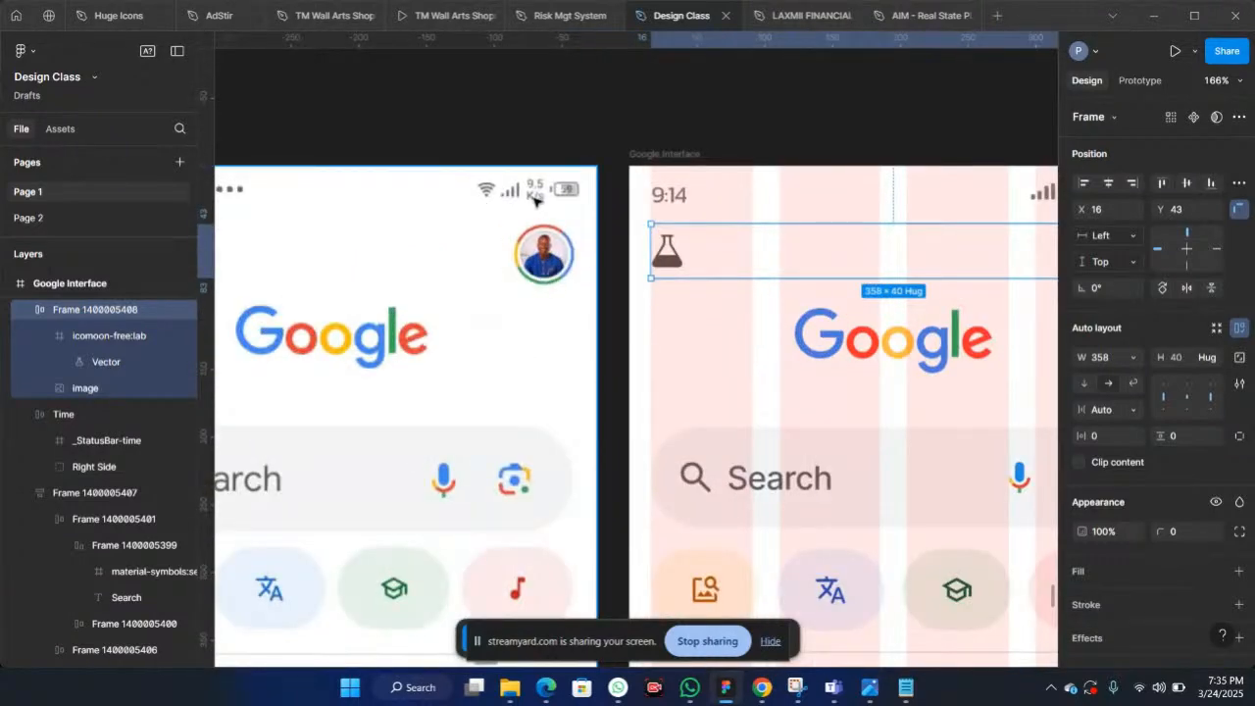
# Step: Nudge the frame holding the flask icon and profile photo down to Y 47
pyautogui.scroll(-5, 530, 253)
pyautogui.hscroll(3, 745, 245)
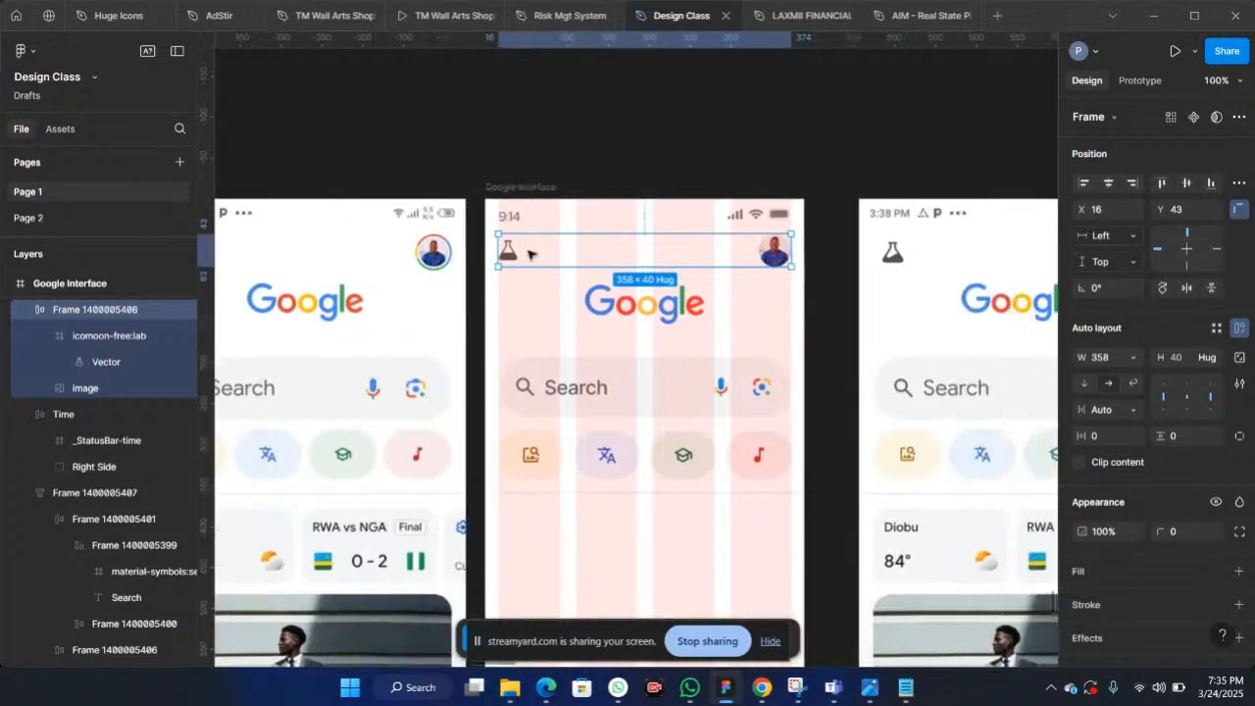
pyautogui.scroll(5, 797, 215)
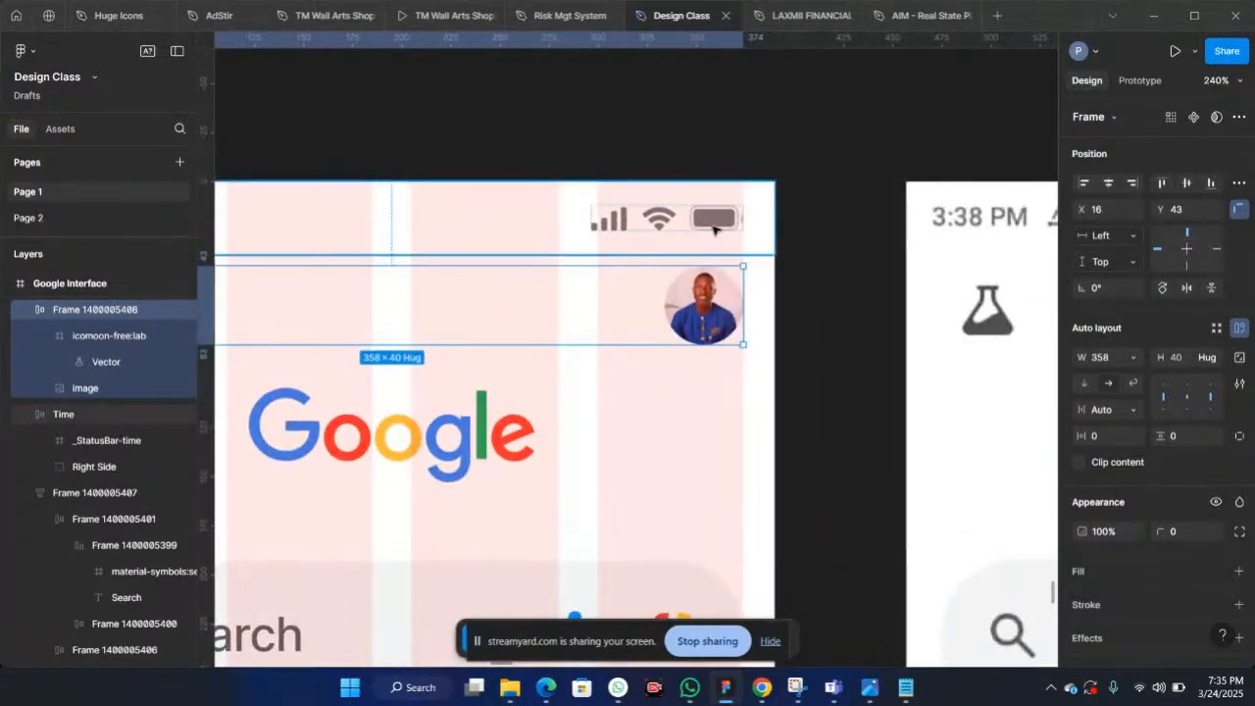
pyautogui.click(712, 228)
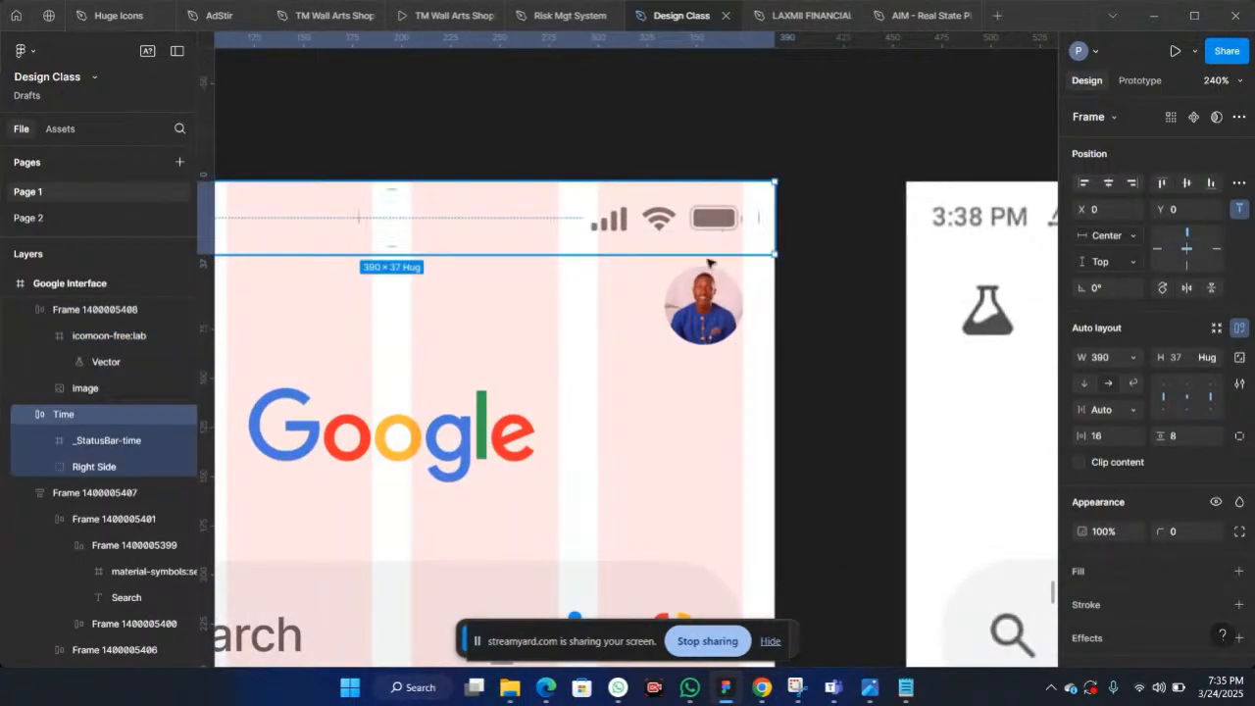
pyautogui.click(707, 292)
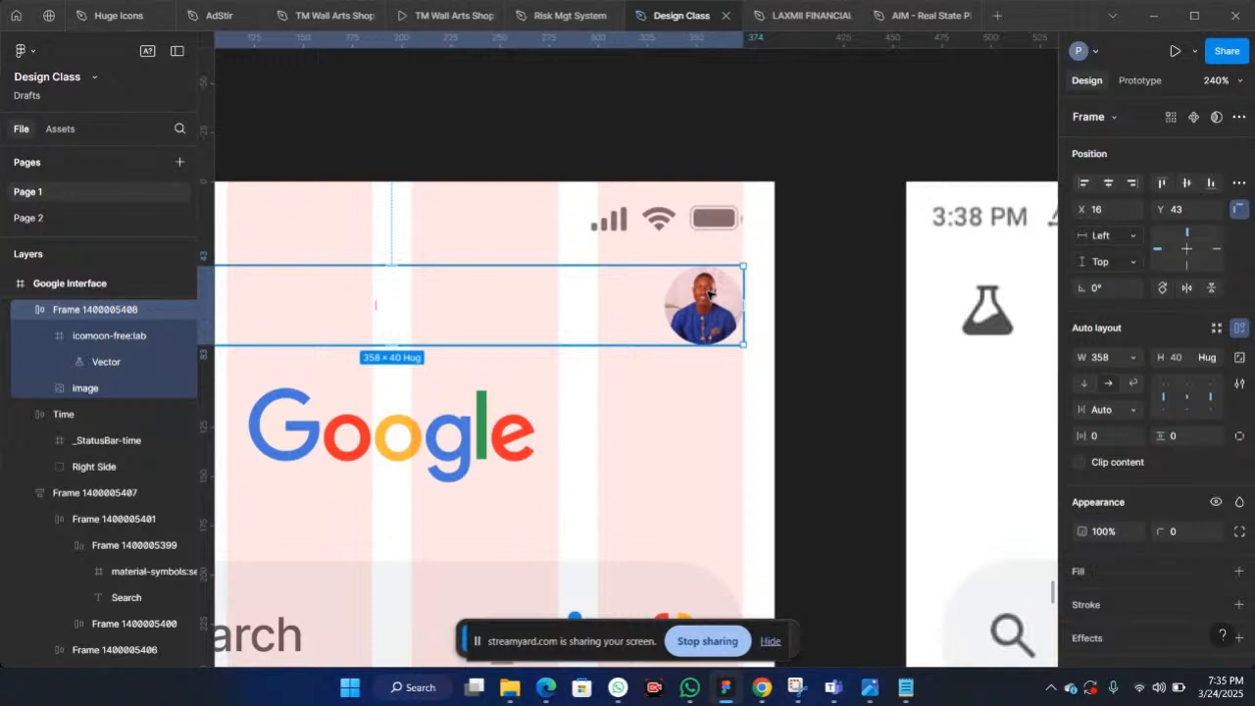
pyautogui.press('Down')
pyautogui.press('Down')
pyautogui.press('Down')
pyautogui.press('Down')
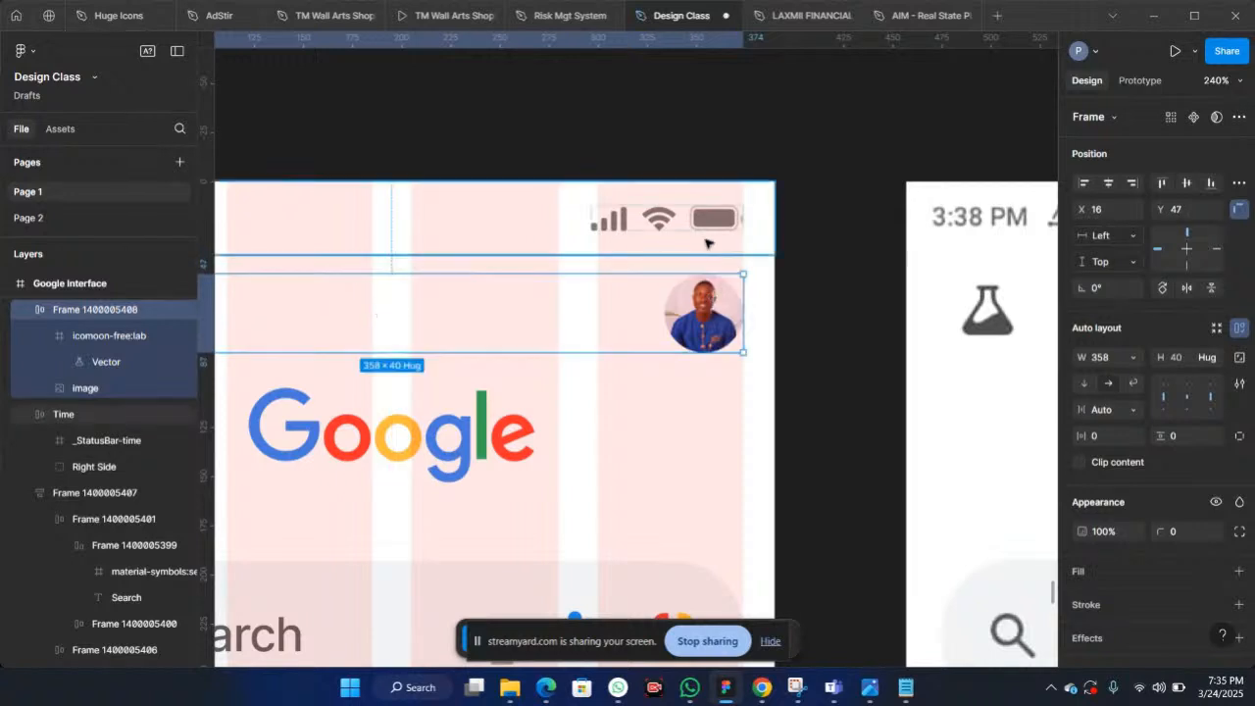
# Step: Try setting the spacing between the status bar and the icon row to 16
pyautogui.keyDown('shift'); pyautogui.click(705, 243); pyautogui.keyUp('shift')
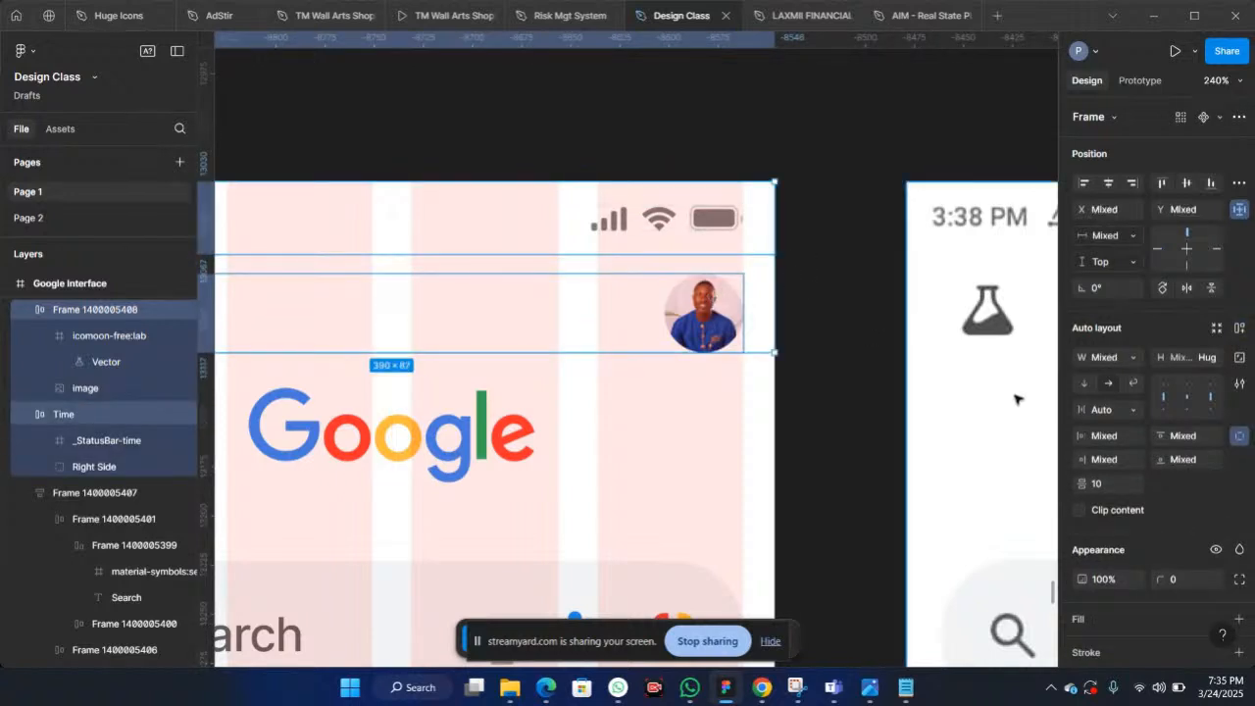
pyautogui.click(1106, 484)
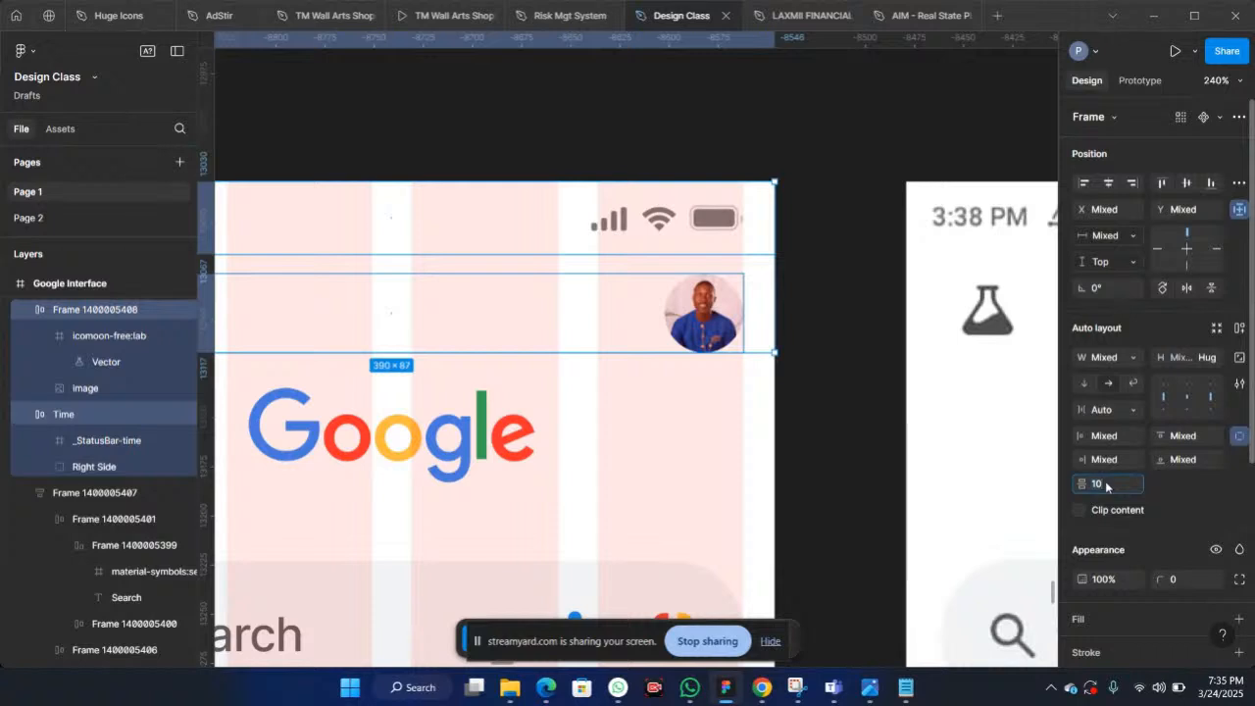
pyautogui.write('16')
pyautogui.press('Return')
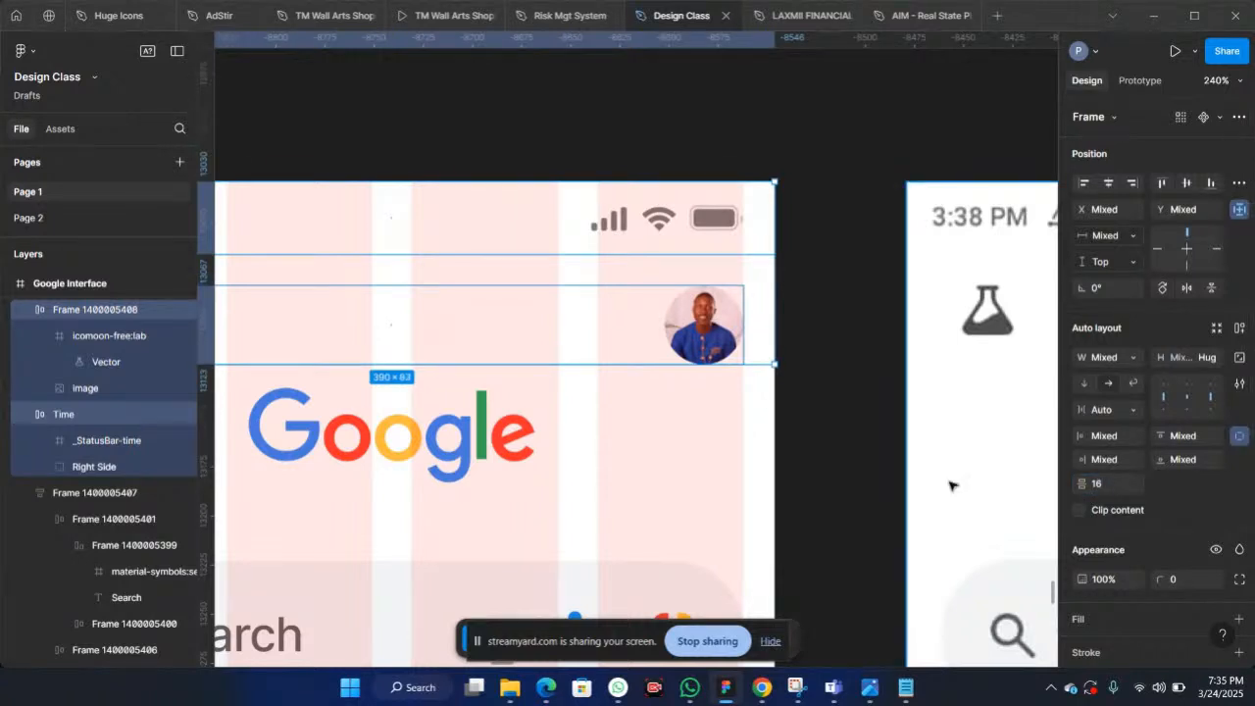
pyautogui.keyDown('ctrl'); pyautogui.scroll(-2, 949, 484); pyautogui.keyUp('ctrl')
pyautogui.scroll(-5, 949, 484)
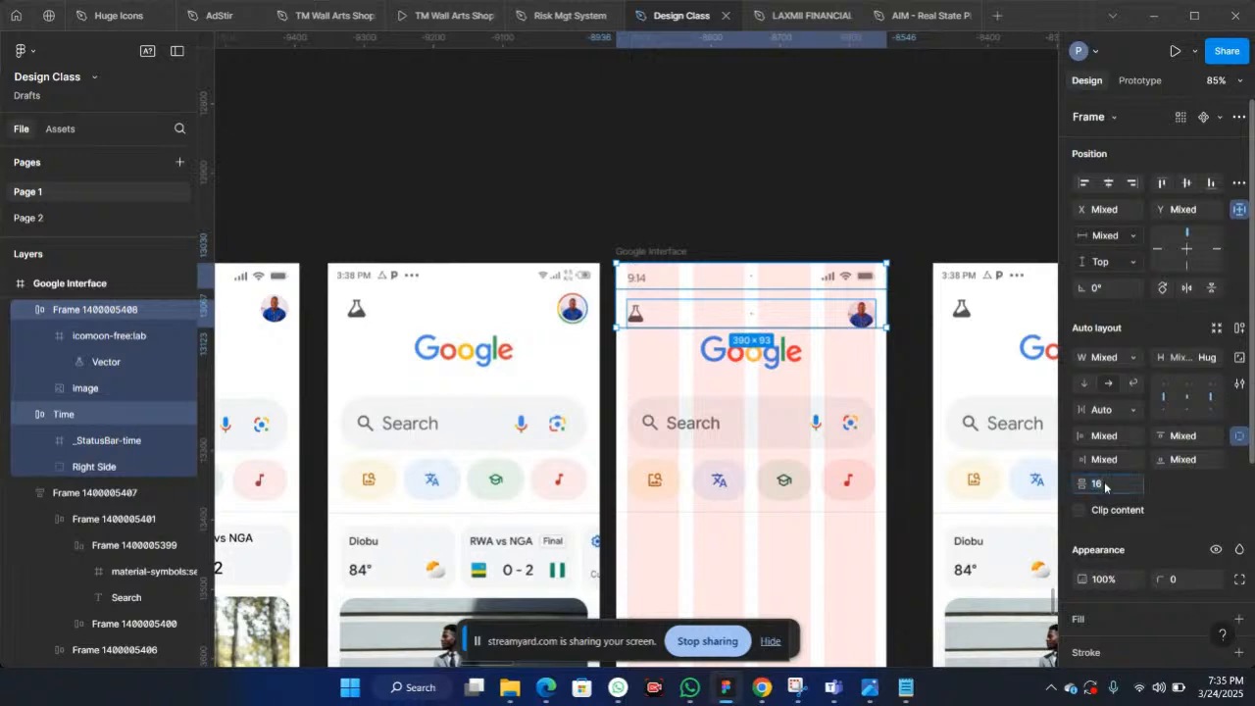
pyautogui.press('Return')
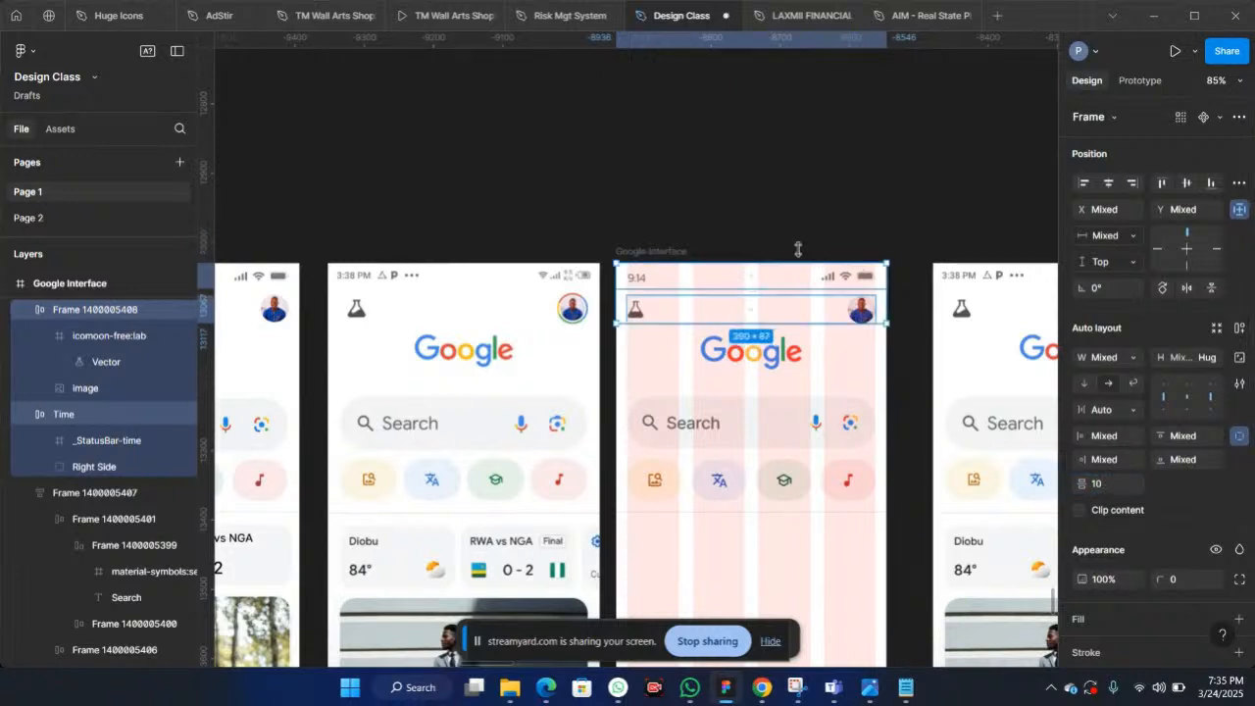
pyautogui.click(798, 244)
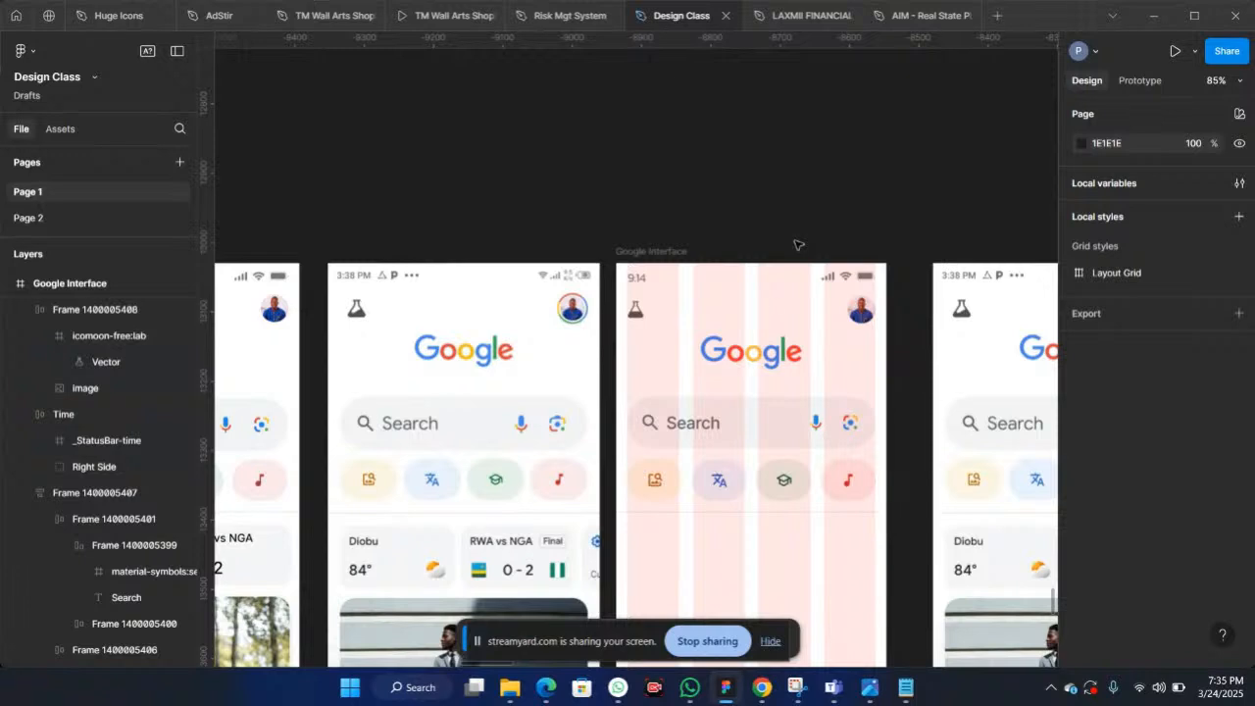
pyautogui.click(761, 314)
pyautogui.scroll(2, 761, 315)
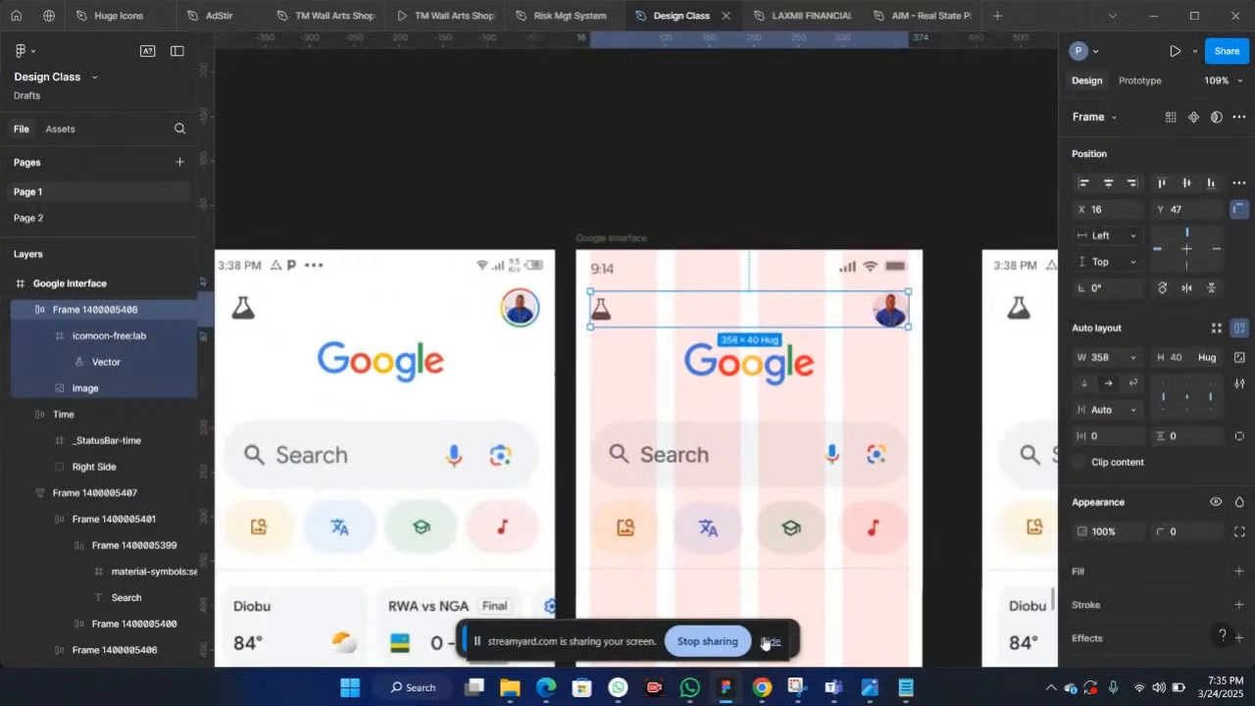
pyautogui.click(766, 641)
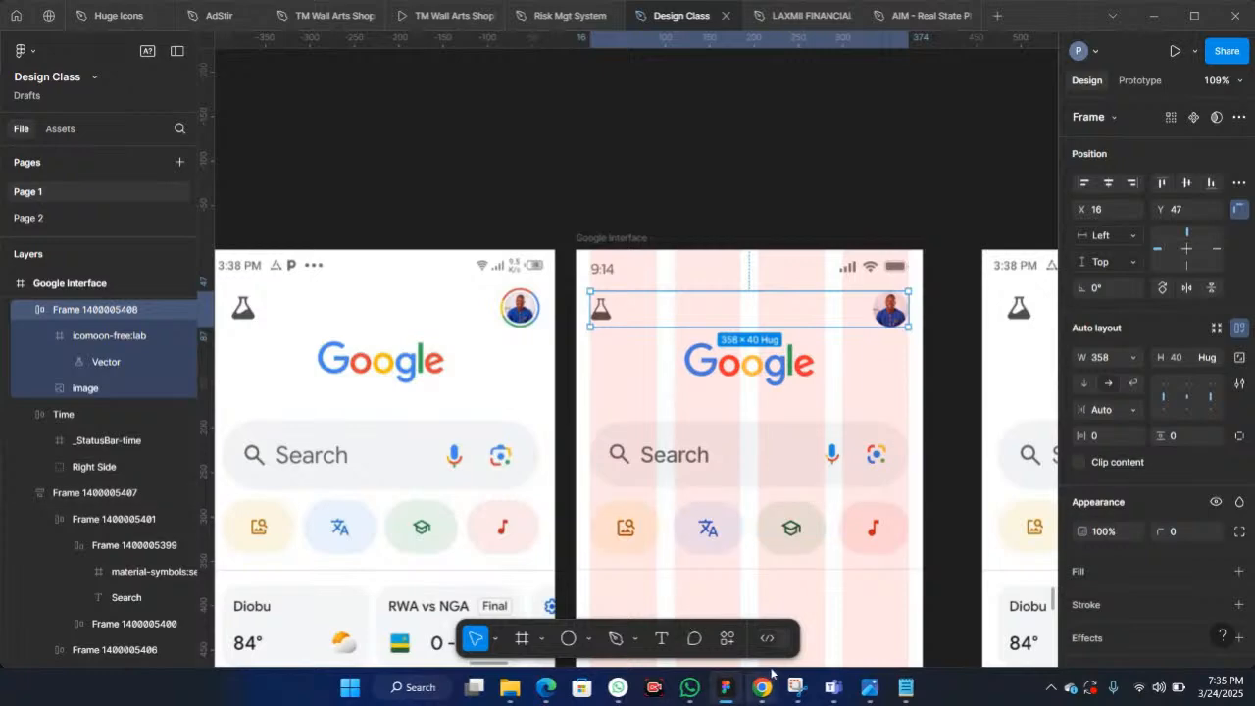
pyautogui.click(730, 696)
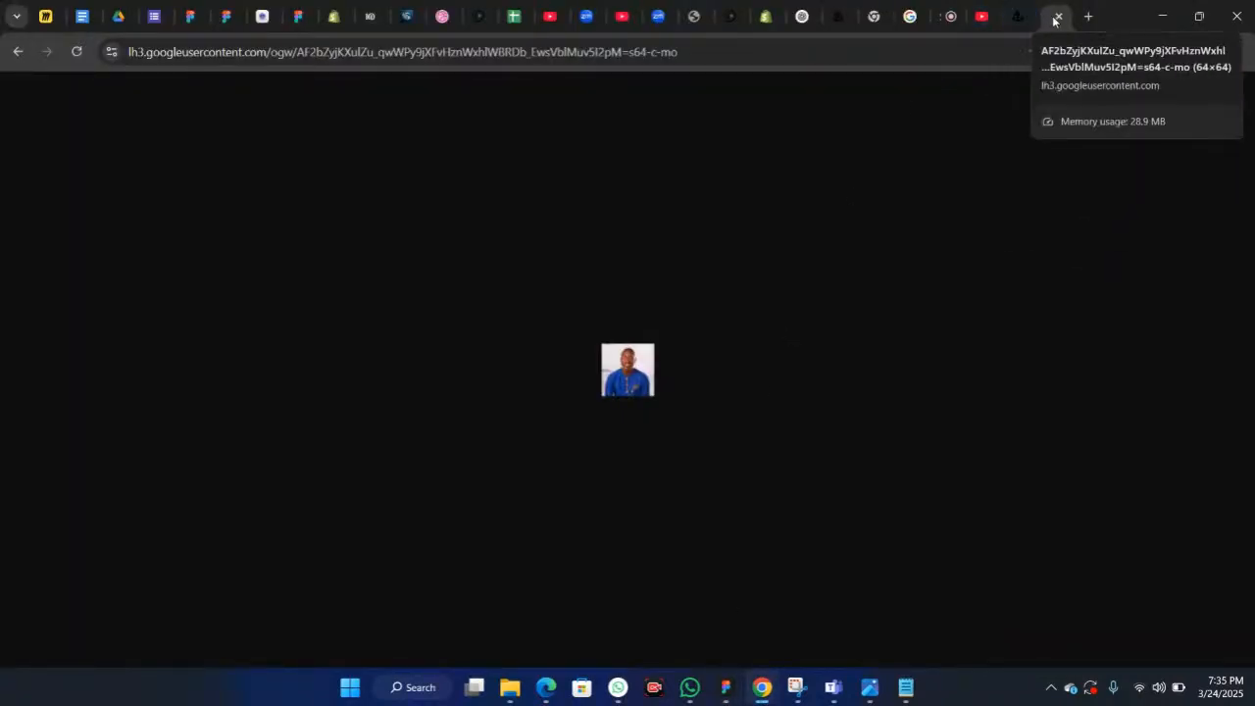
pyautogui.click(941, 17)
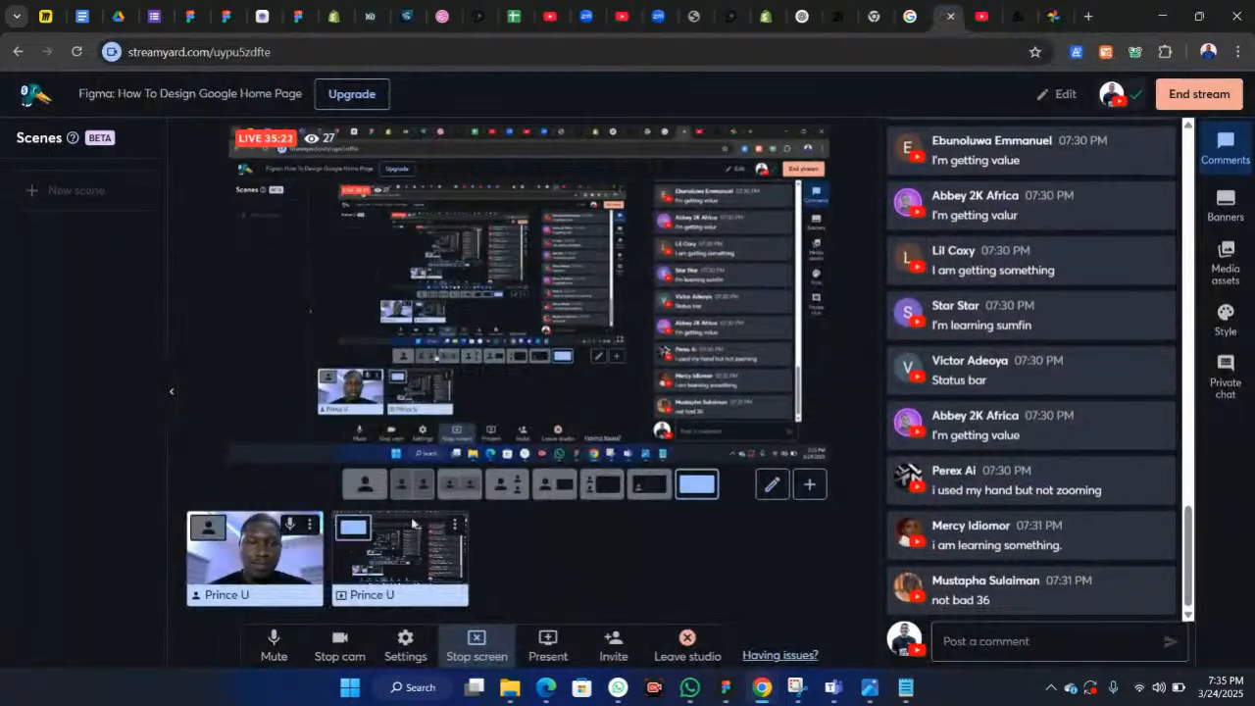
pyautogui.click(412, 523)
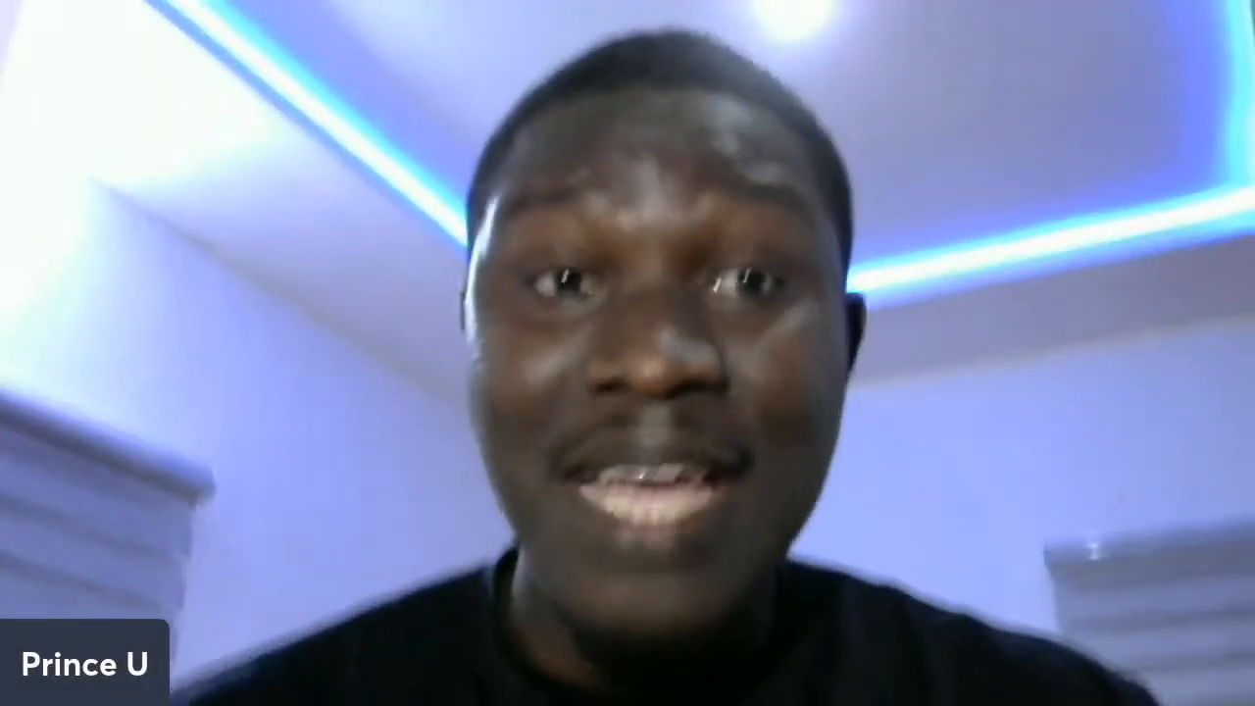
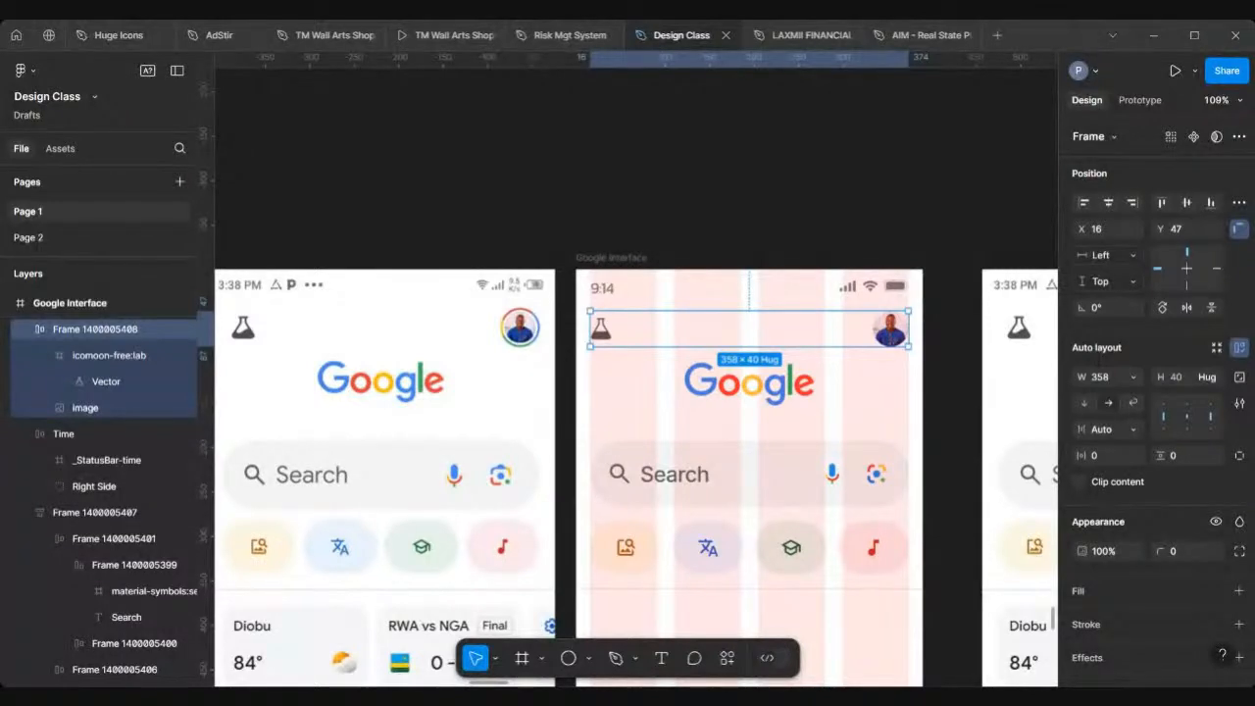
# Step: Nudge the frame holding the flask icon and profile photo up to Y 45
pyautogui.scroll(-5, 640, 405)
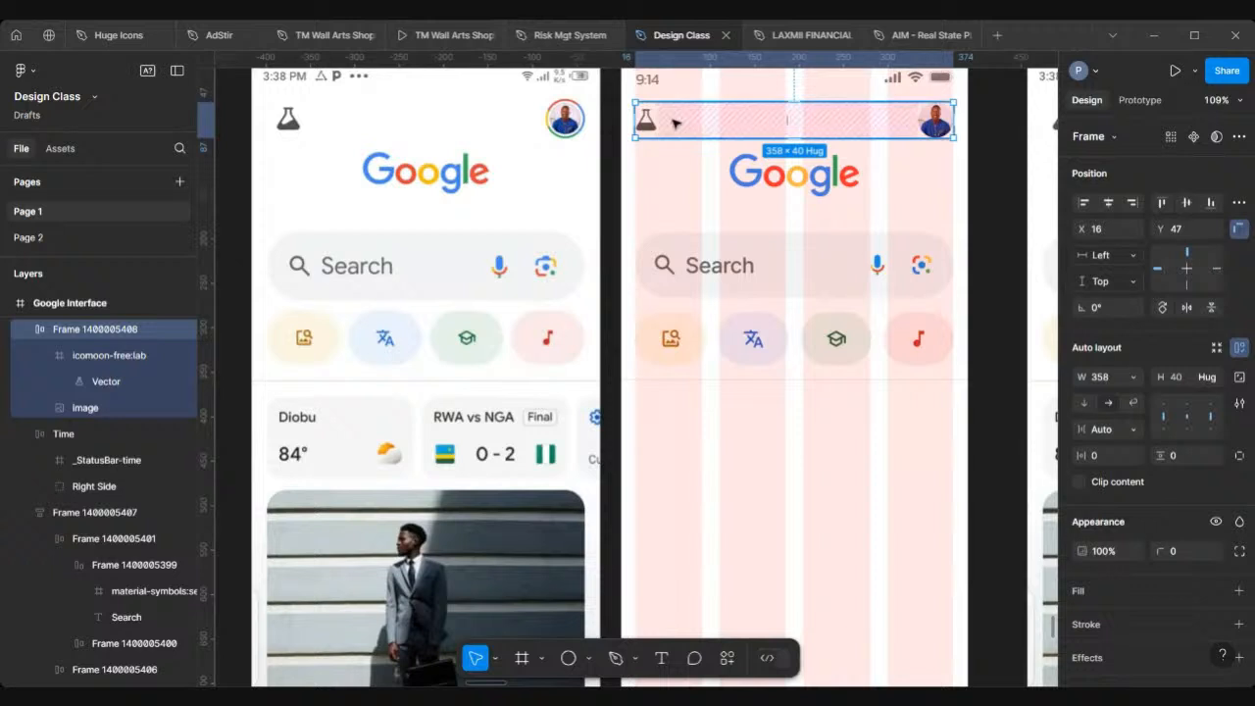
pyautogui.scroll(1, 674, 121)
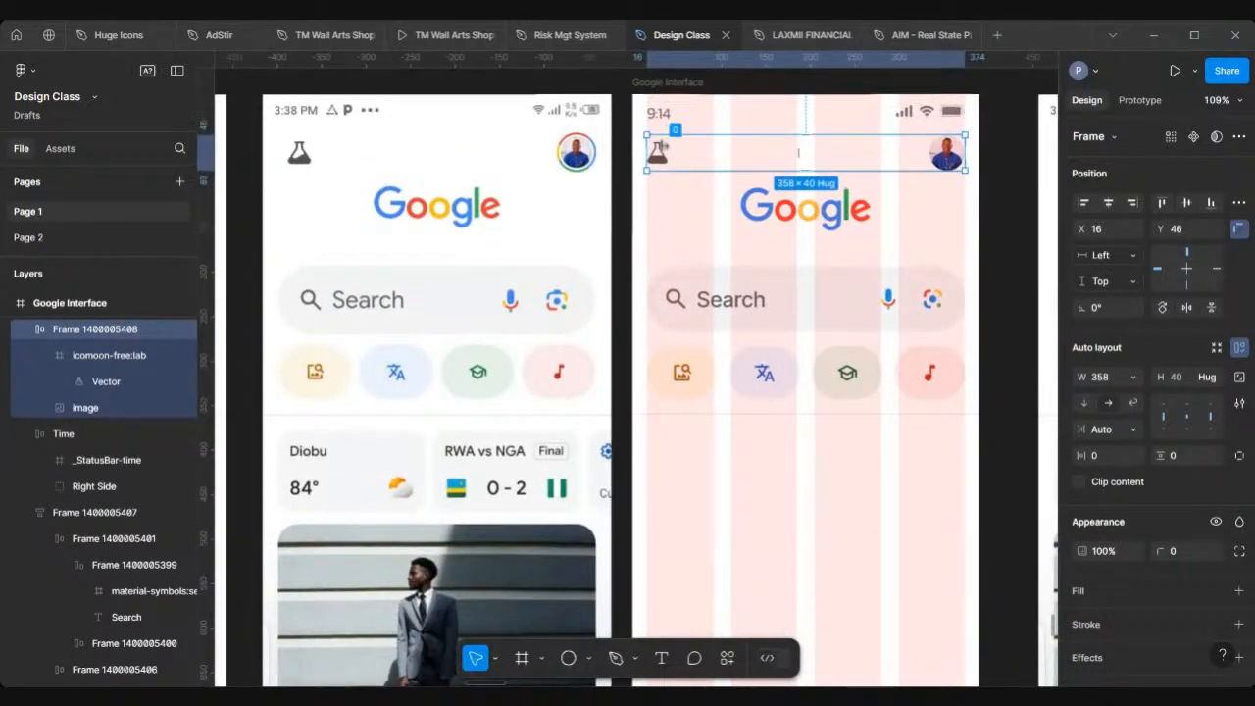
pyautogui.press('Up')
pyautogui.press('Up')
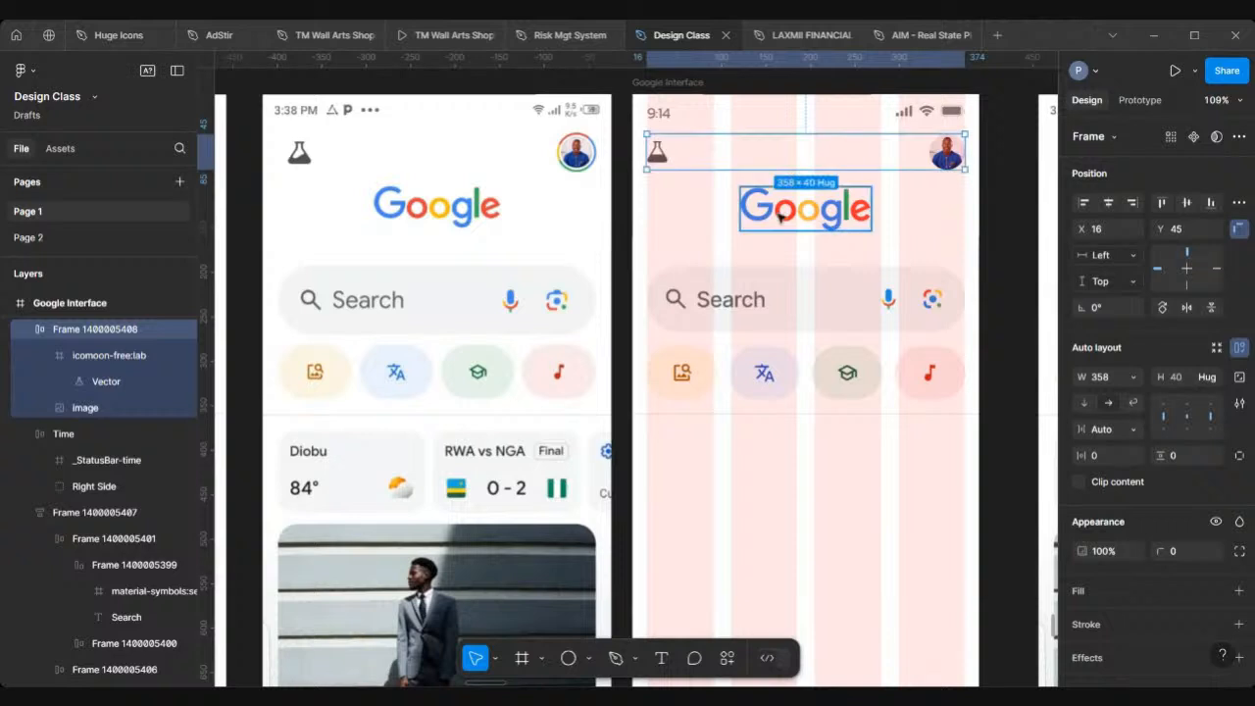
# Step: Select the Google Interface frame and hide its 4-column layout grid
pyautogui.hscroll(2, 779, 215)
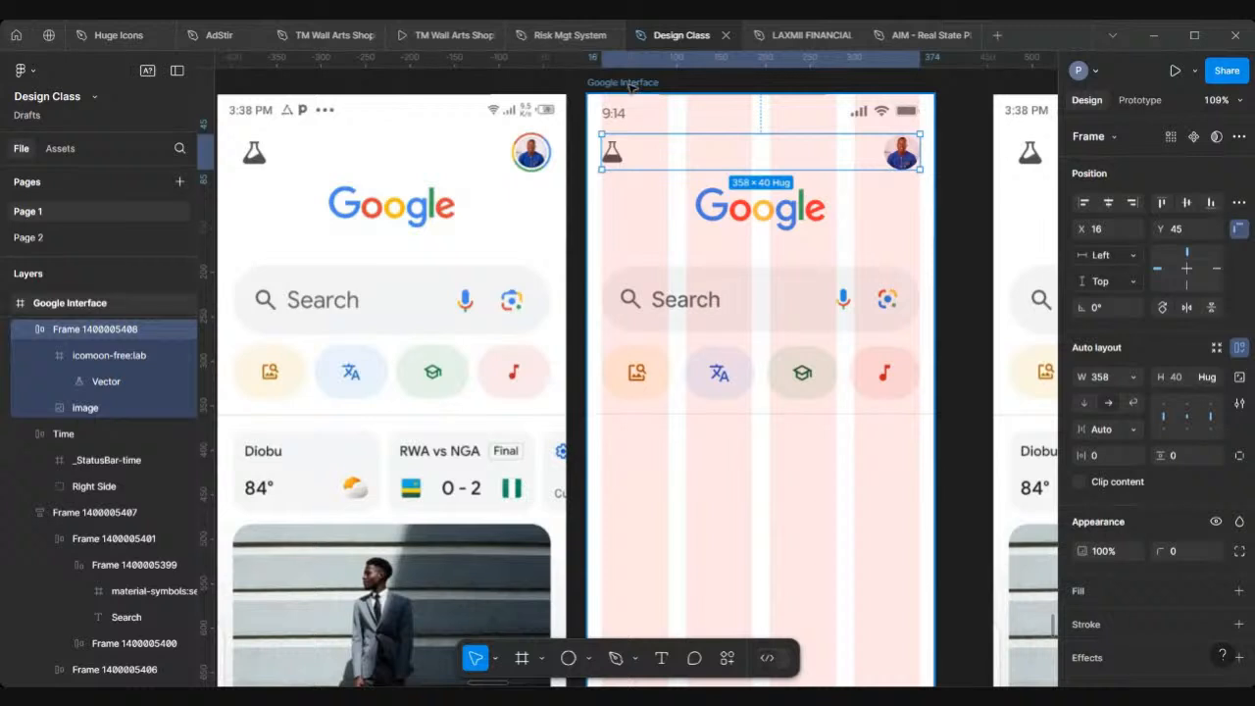
pyautogui.press('Escape')
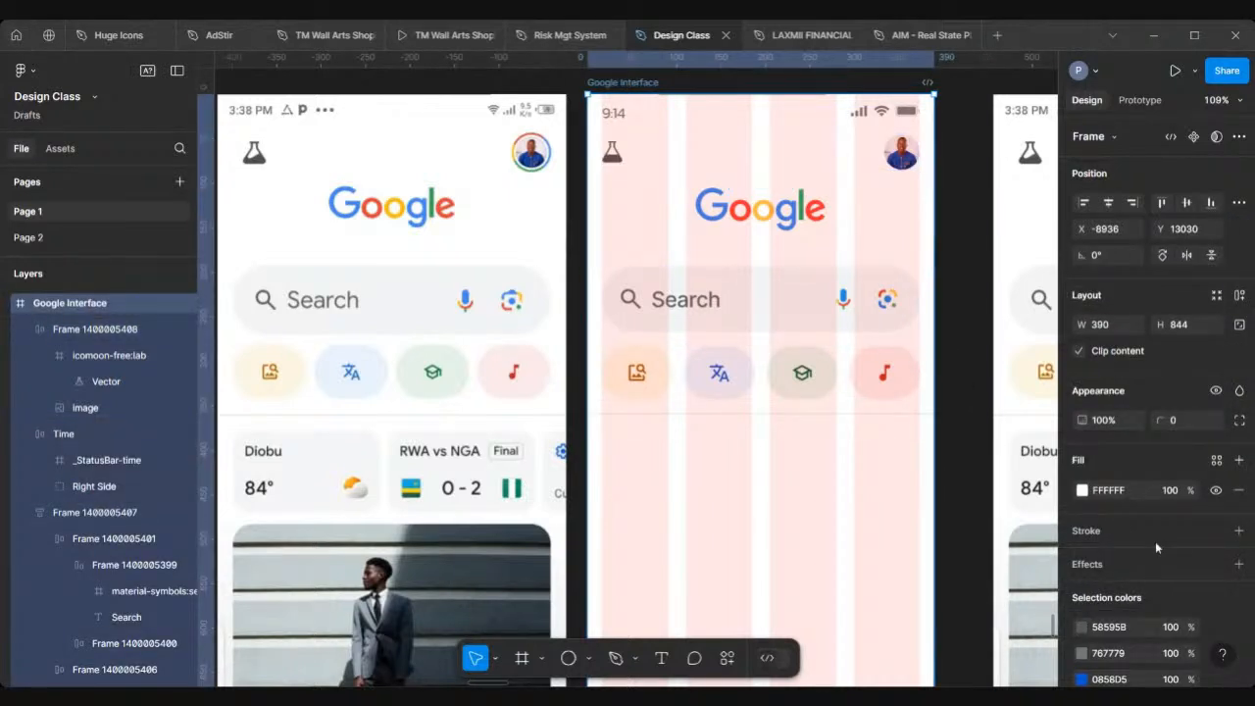
pyautogui.scroll(-3, 1156, 544)
pyautogui.scroll(-4, 1158, 547)
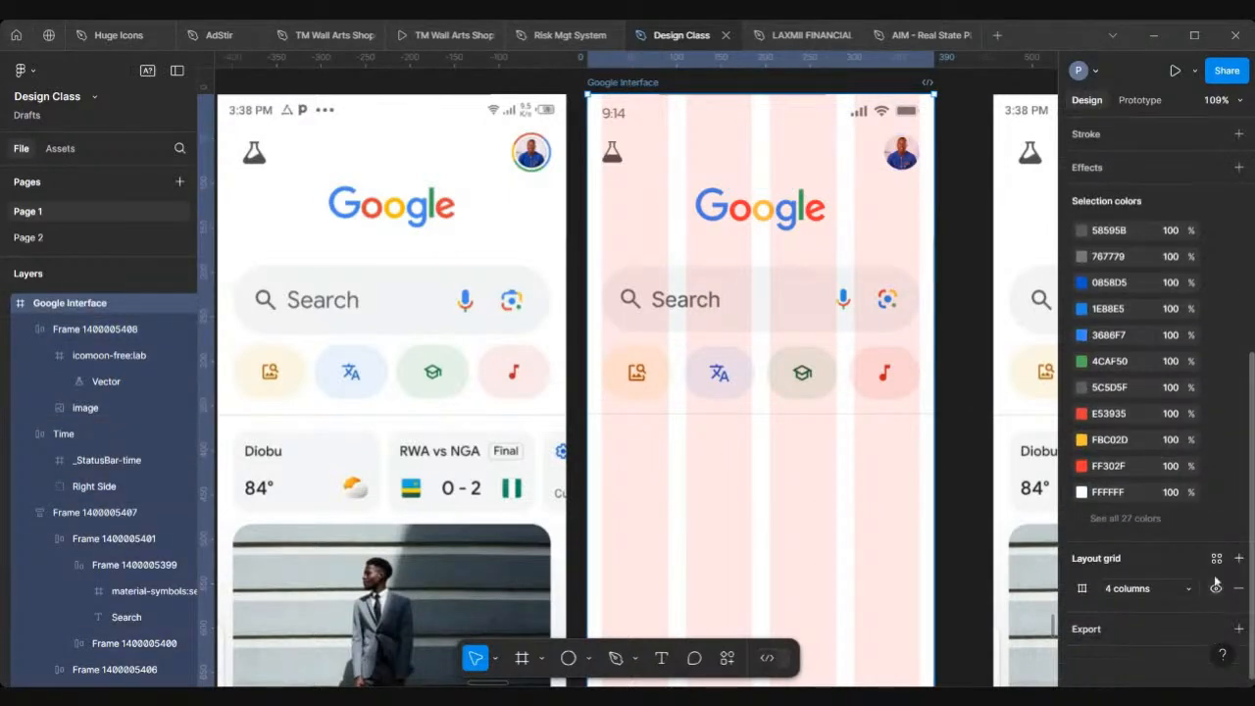
pyautogui.click(1215, 588)
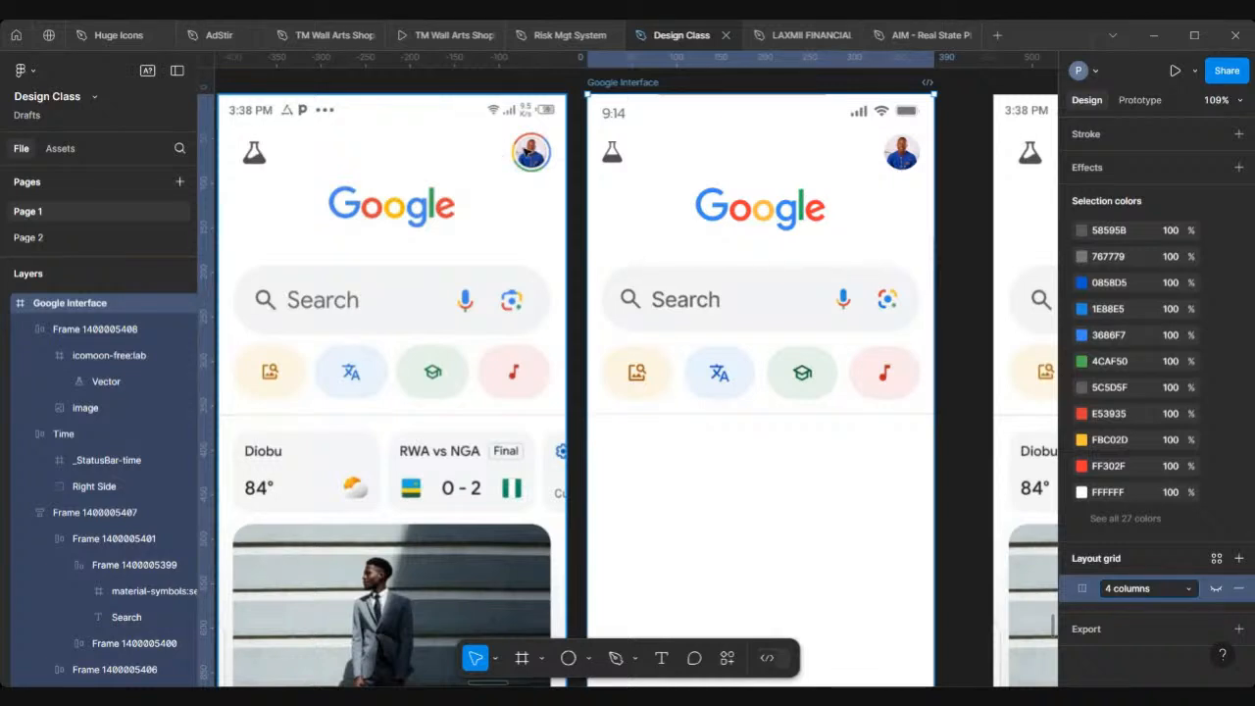
# Step: Select the Google logo and center it horizontally within the frame
pyautogui.click(804, 221)
pyautogui.scroll(2, 1127, 342)
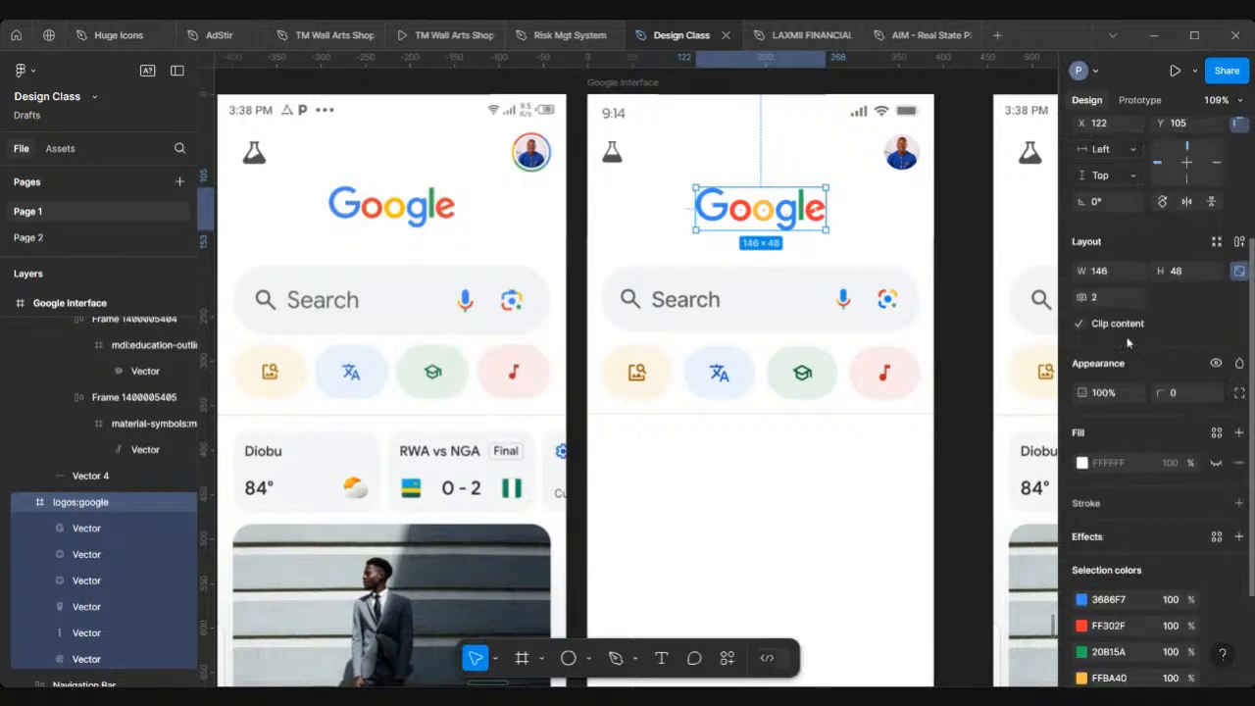
pyautogui.scroll(2, 1128, 334)
pyautogui.click(1107, 204)
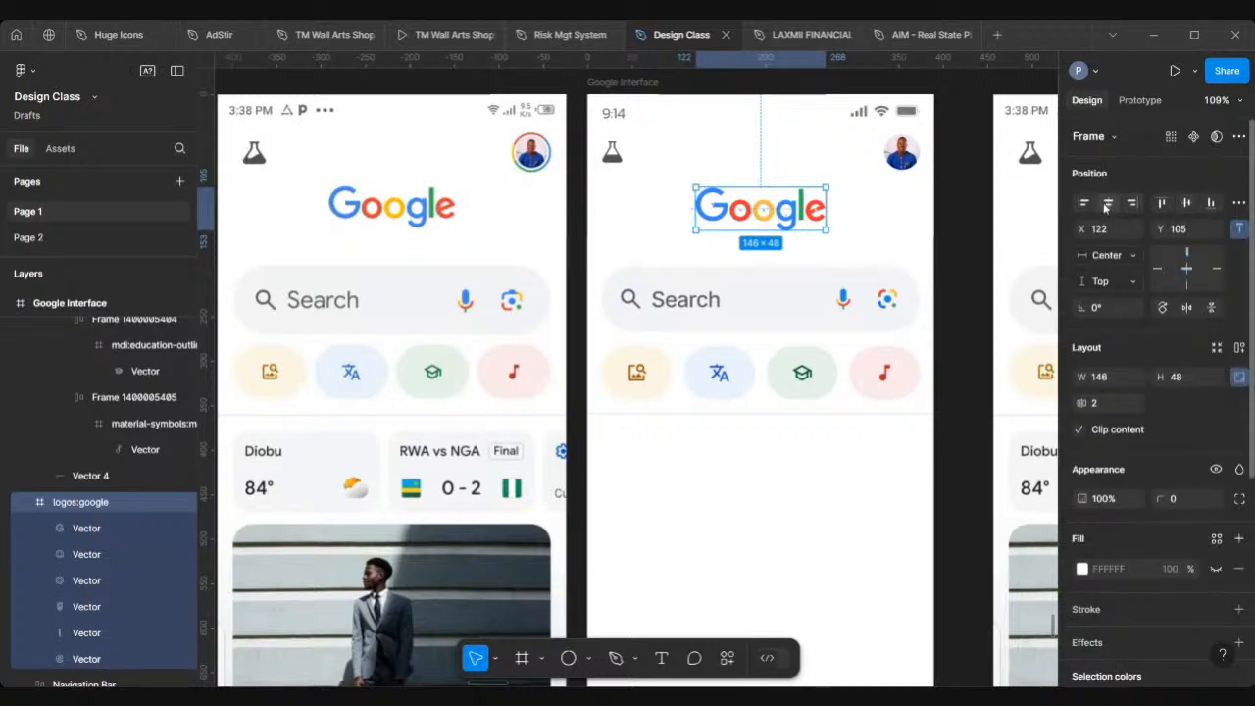
# Step: Zoom out and pan across the canvas to compare all the phone frames
pyautogui.scroll(-3, 755, 188)
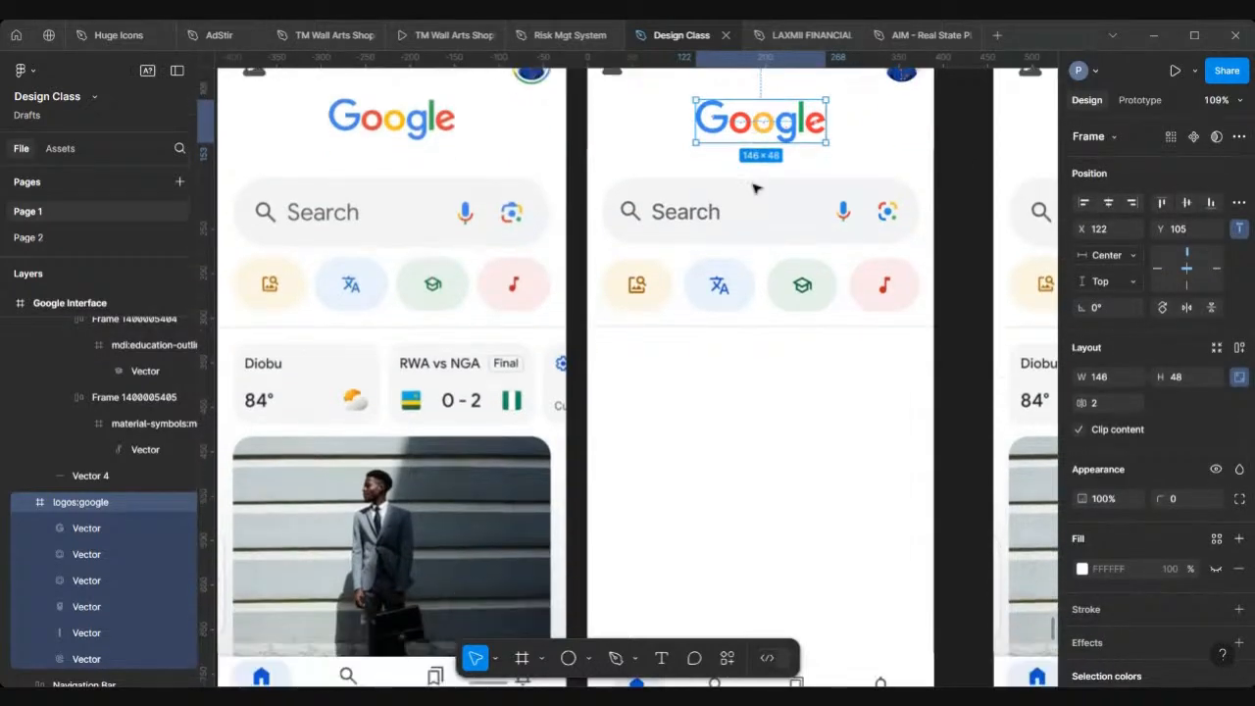
pyautogui.scroll(-4, 755, 188)
pyautogui.scroll(-3, 756, 191)
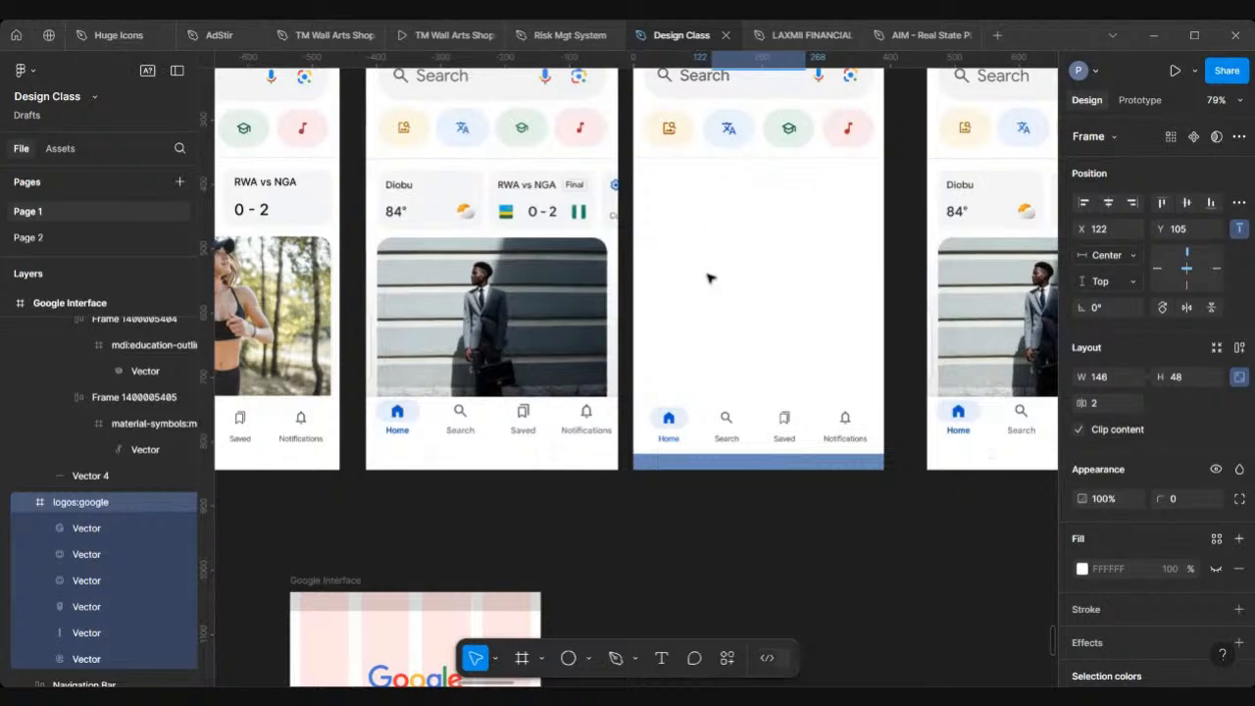
pyautogui.hscroll(2, 710, 279)
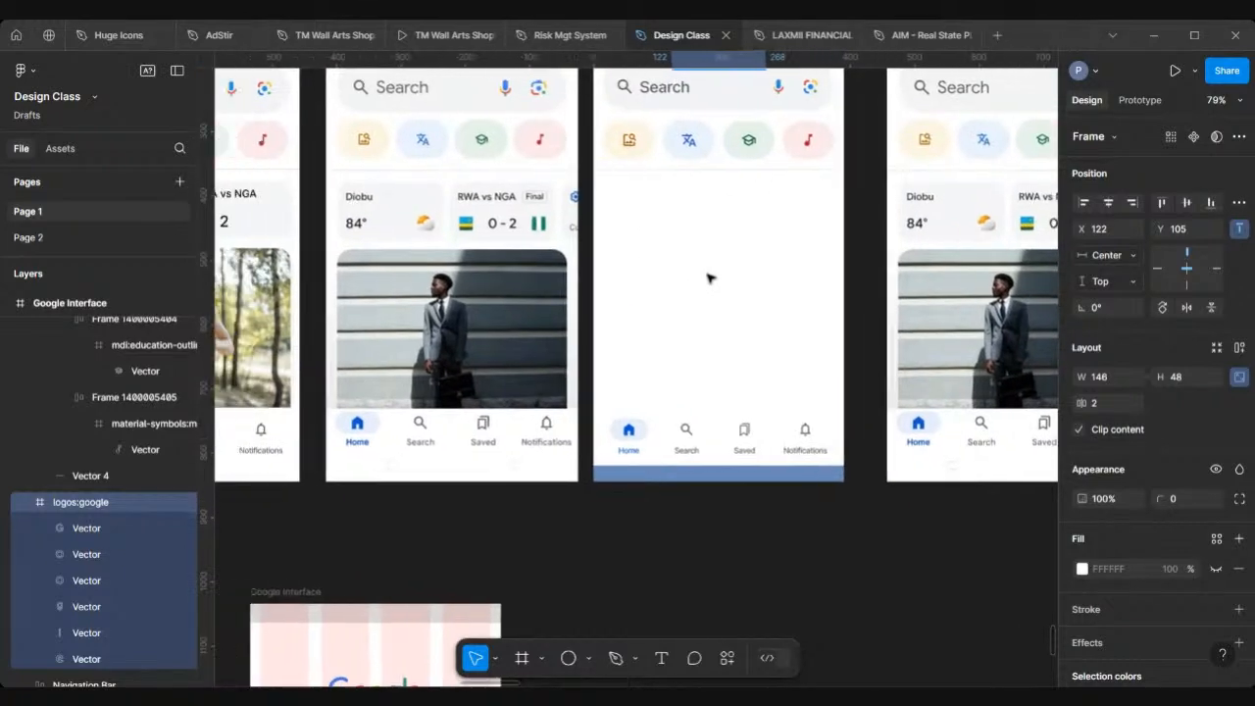
pyautogui.hscroll(-2, 709, 279)
pyautogui.scroll(-6, 708, 278)
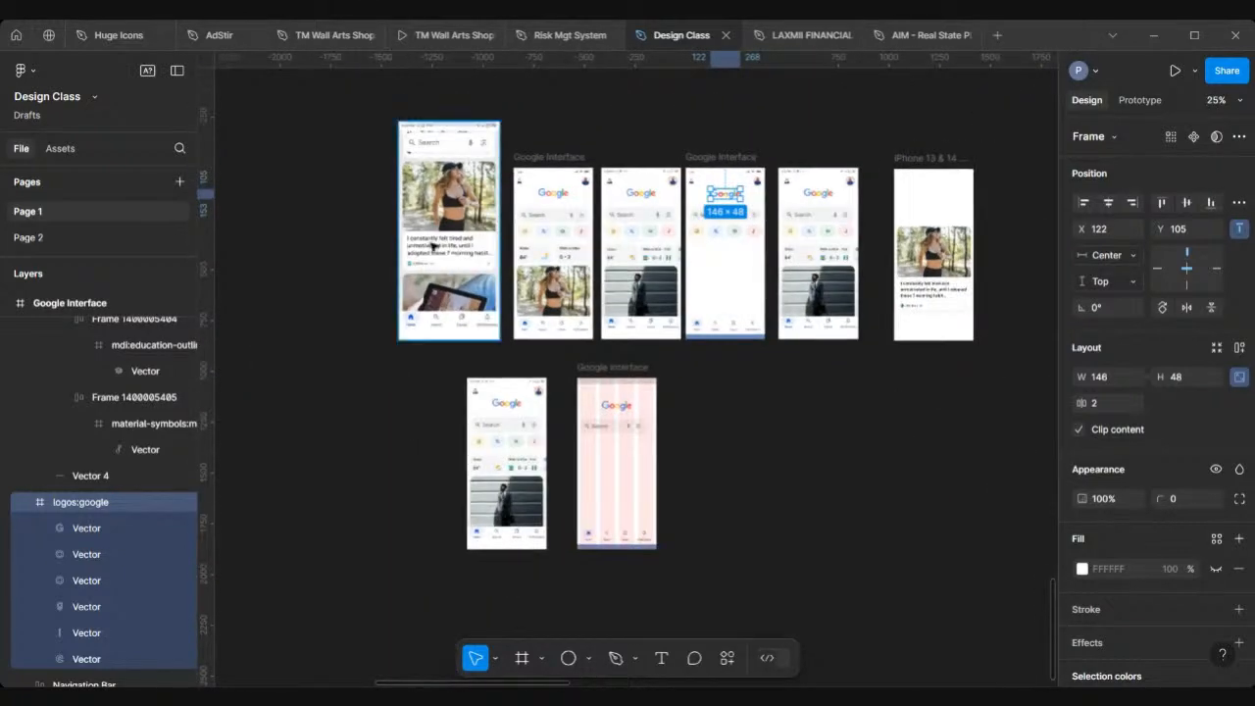
pyautogui.scroll(3, 431, 246)
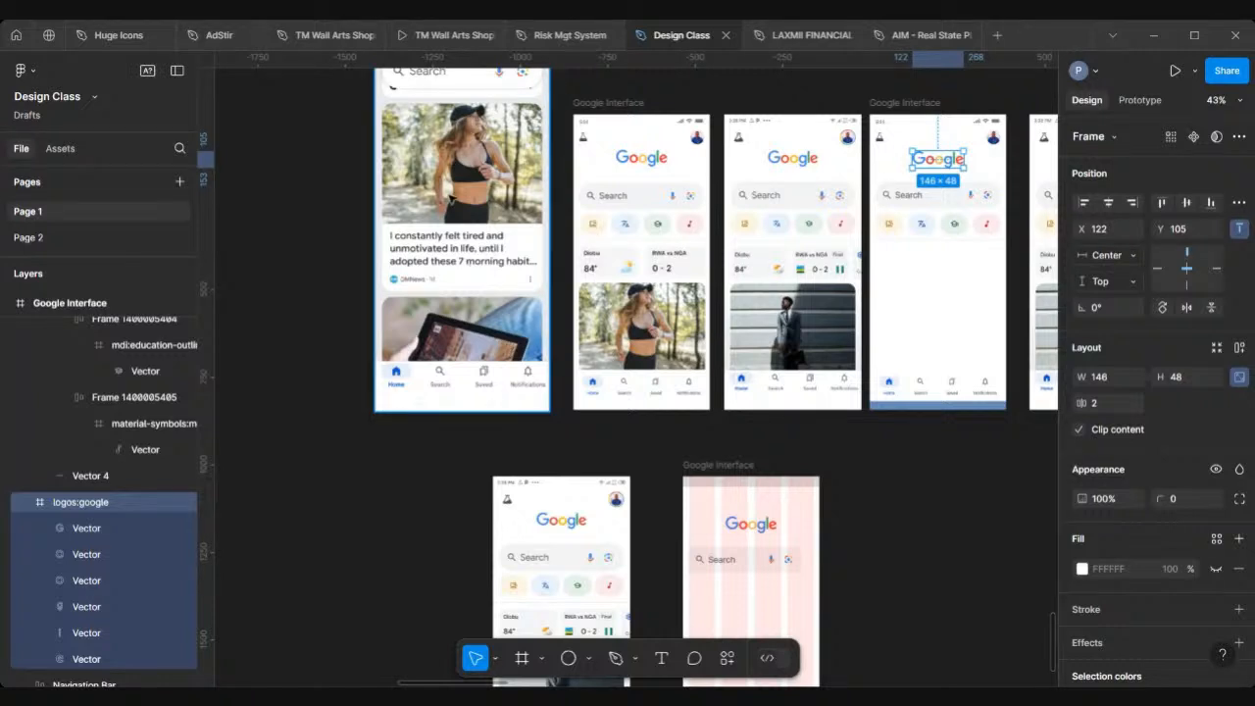
pyautogui.scroll(3, 451, 199)
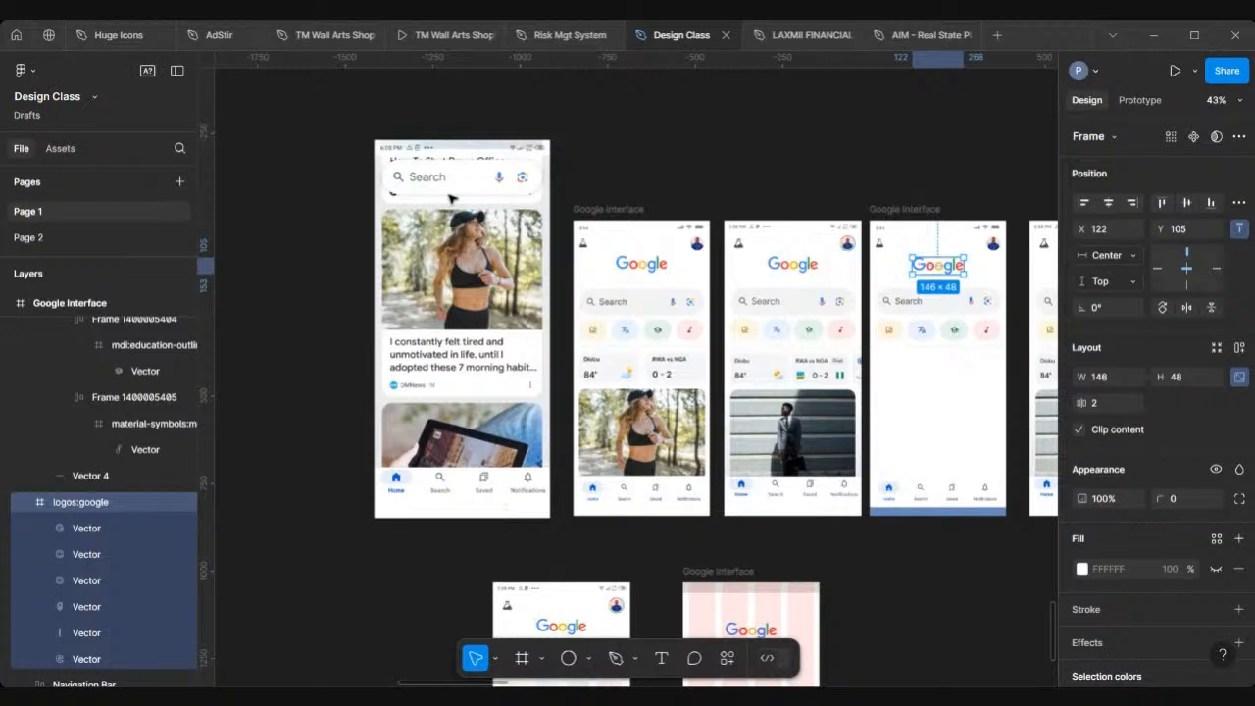
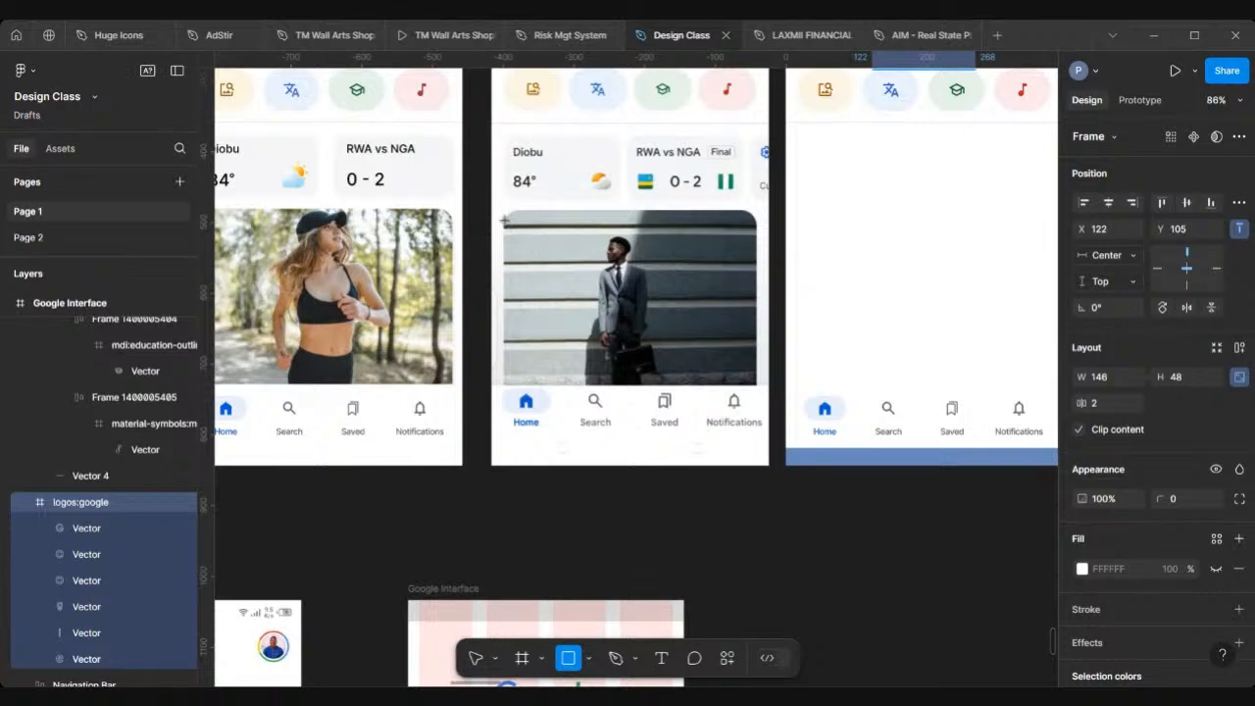
# Step: Draw a rectangle about 360 × 247 over the photo area of the reference phone frame
pyautogui.moveTo(502, 220)
pyautogui.mouseDown()
pyautogui.moveTo(738, 347)
pyautogui.moveTo(759, 385)
pyautogui.mouseUp()
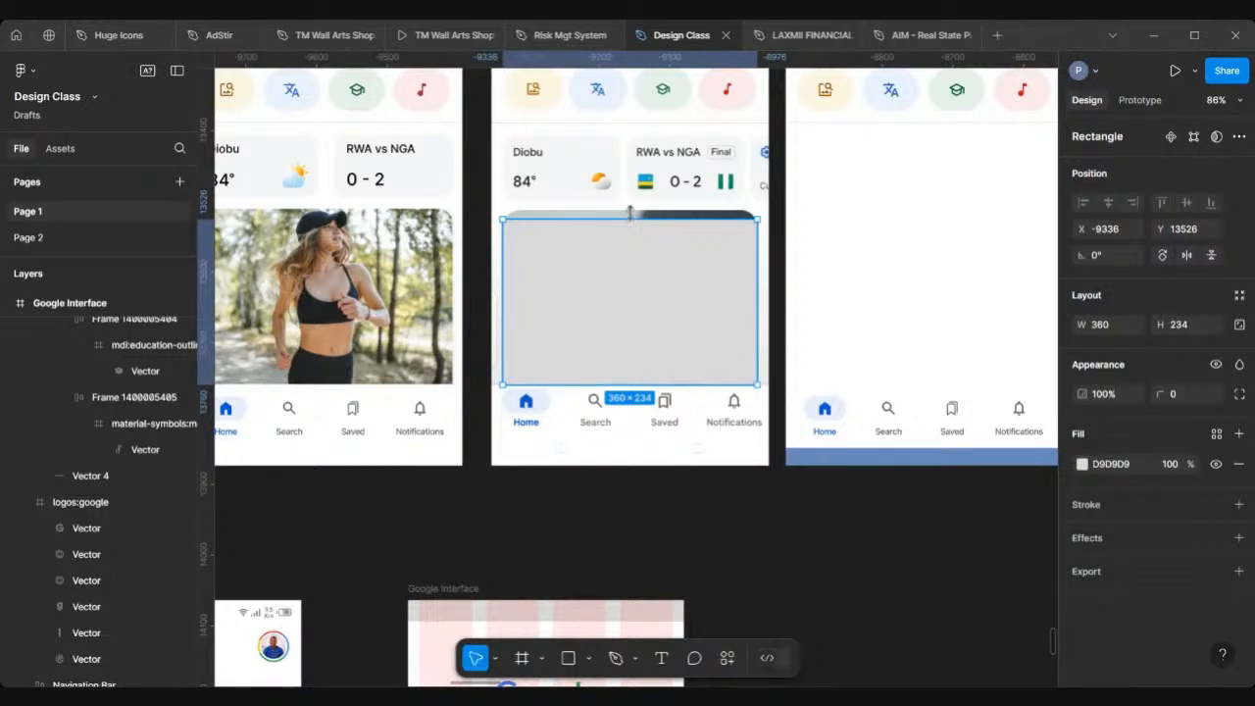
pyautogui.moveTo(630, 214); pyautogui.dragTo(630, 208)
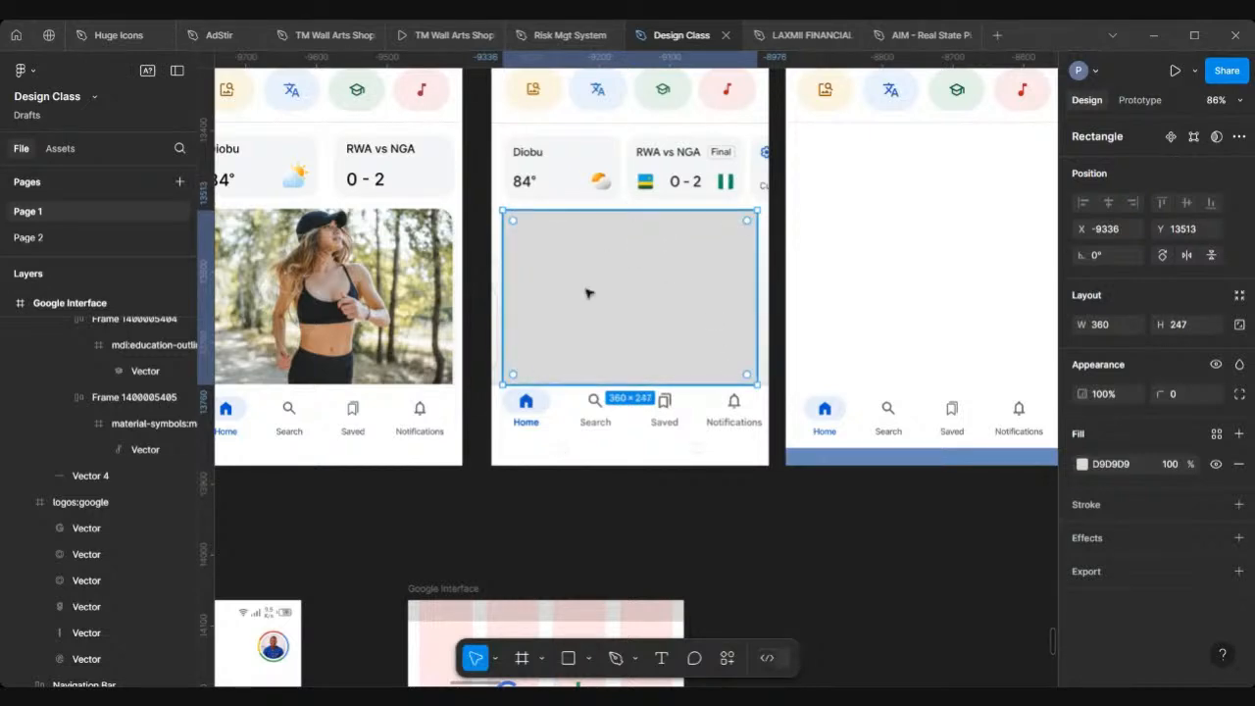
# Step: Examine the phone frames side by side to compare the new rectangle with the reference photo areas
pyautogui.scroll(-5, 586, 292)
pyautogui.hscroll(-3, 586, 292)
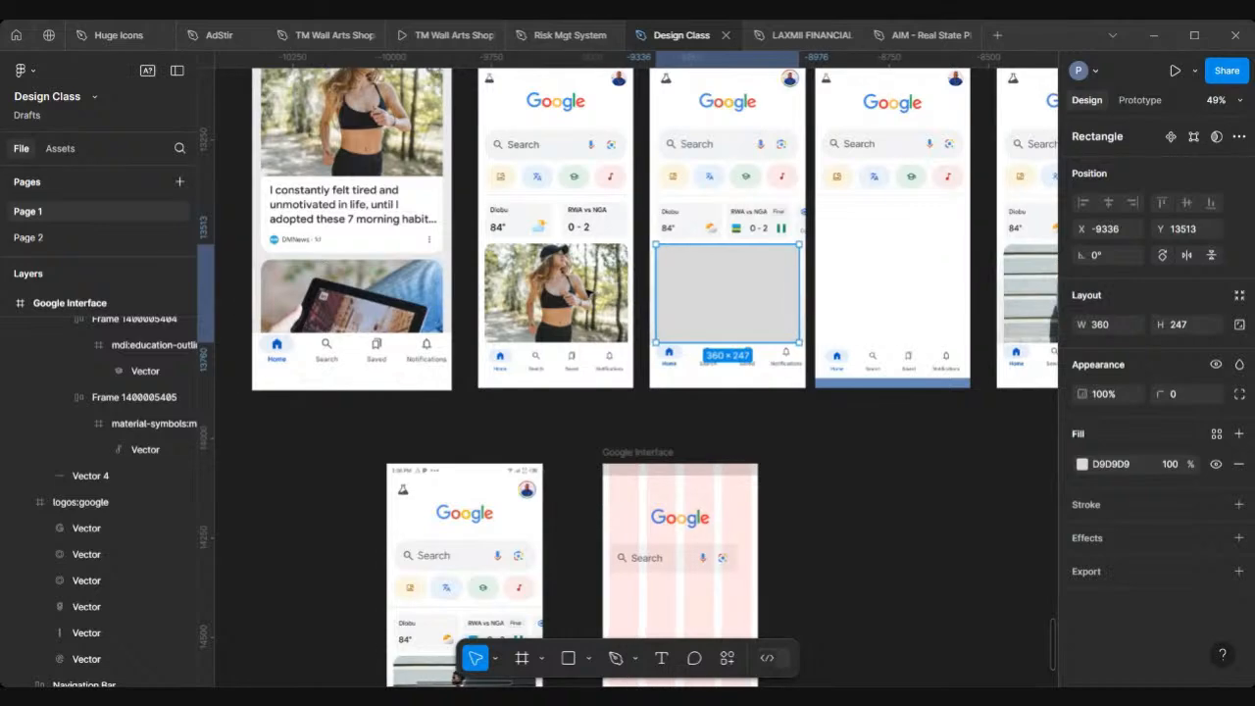
pyautogui.scroll(-4, 589, 292)
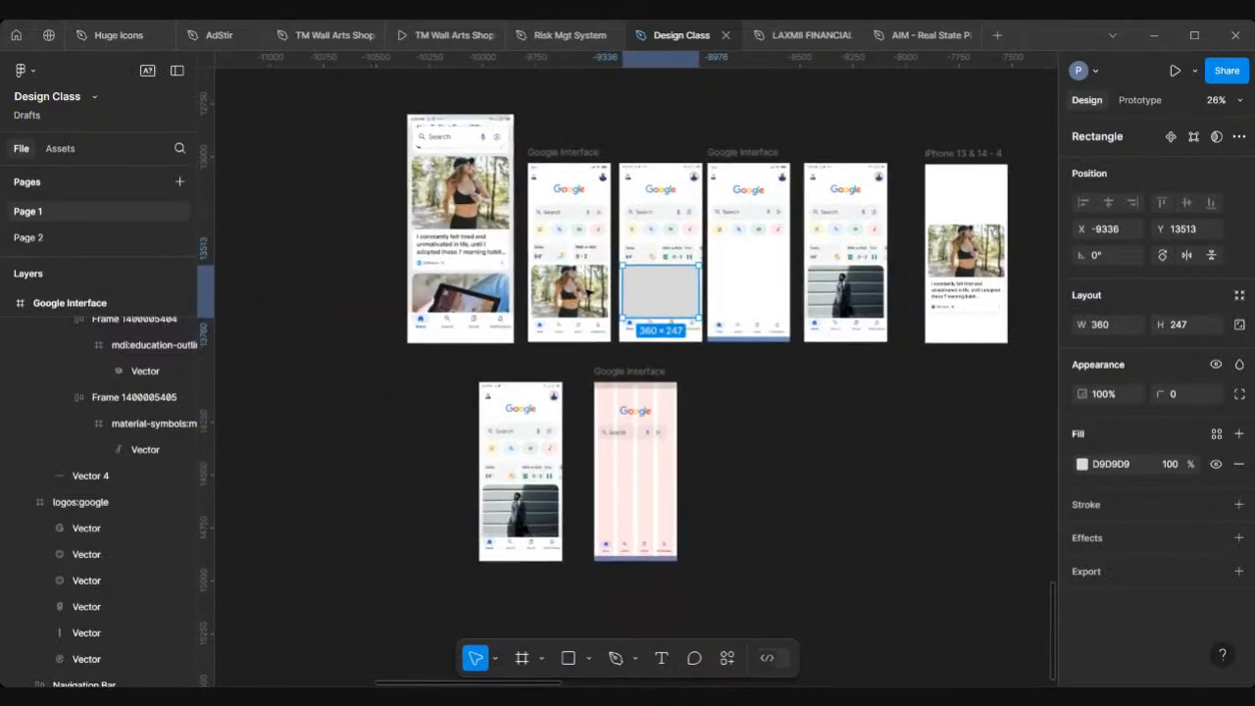
pyautogui.scroll(5, 588, 292)
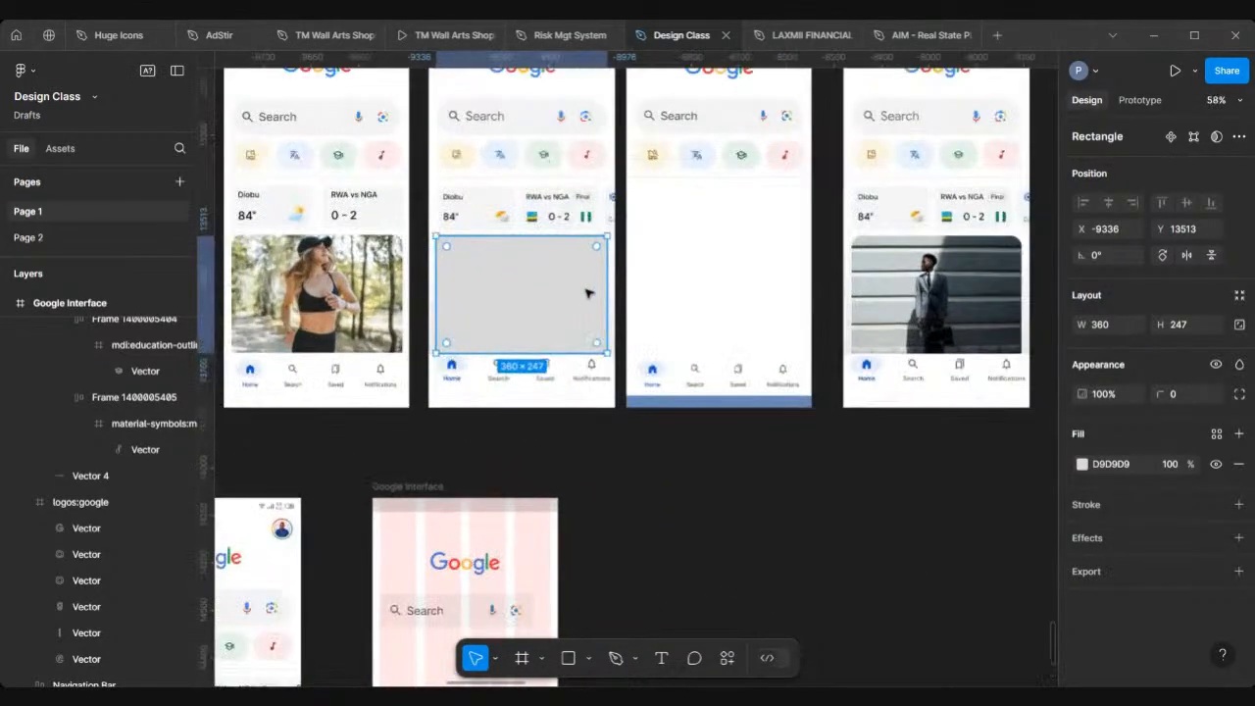
pyautogui.scroll(2, 498, 316)
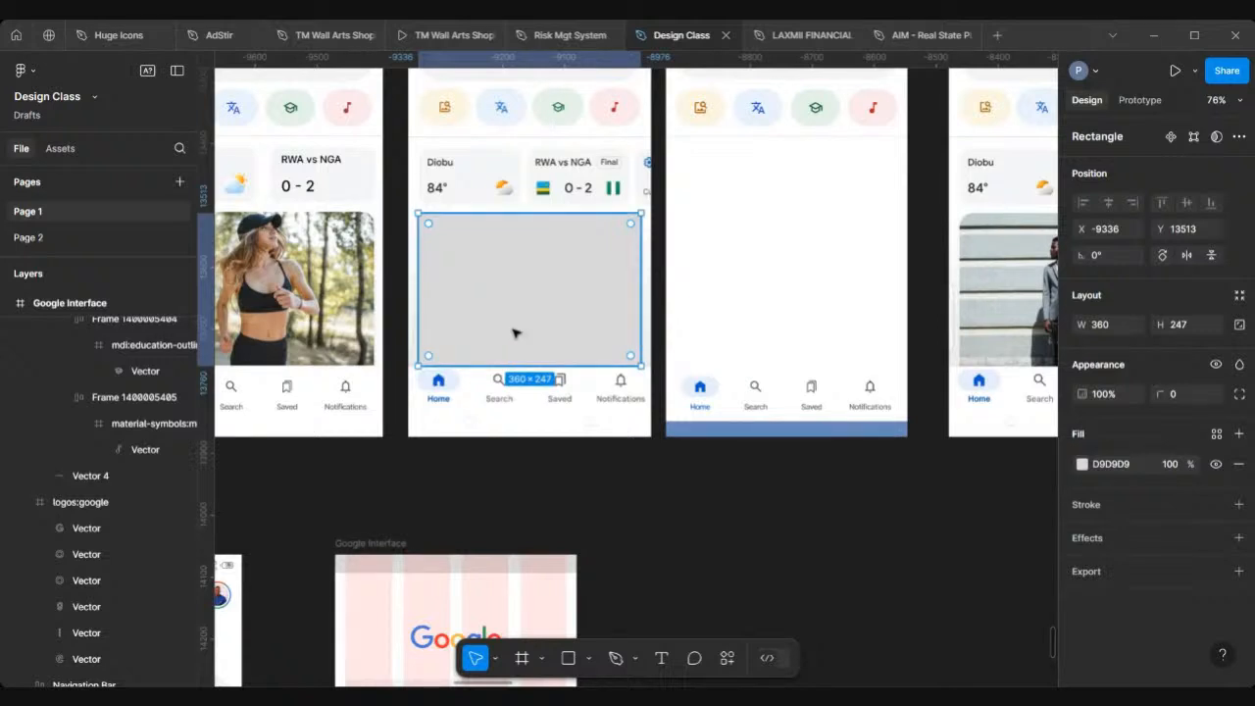
pyautogui.hscroll(-4, 647, 279)
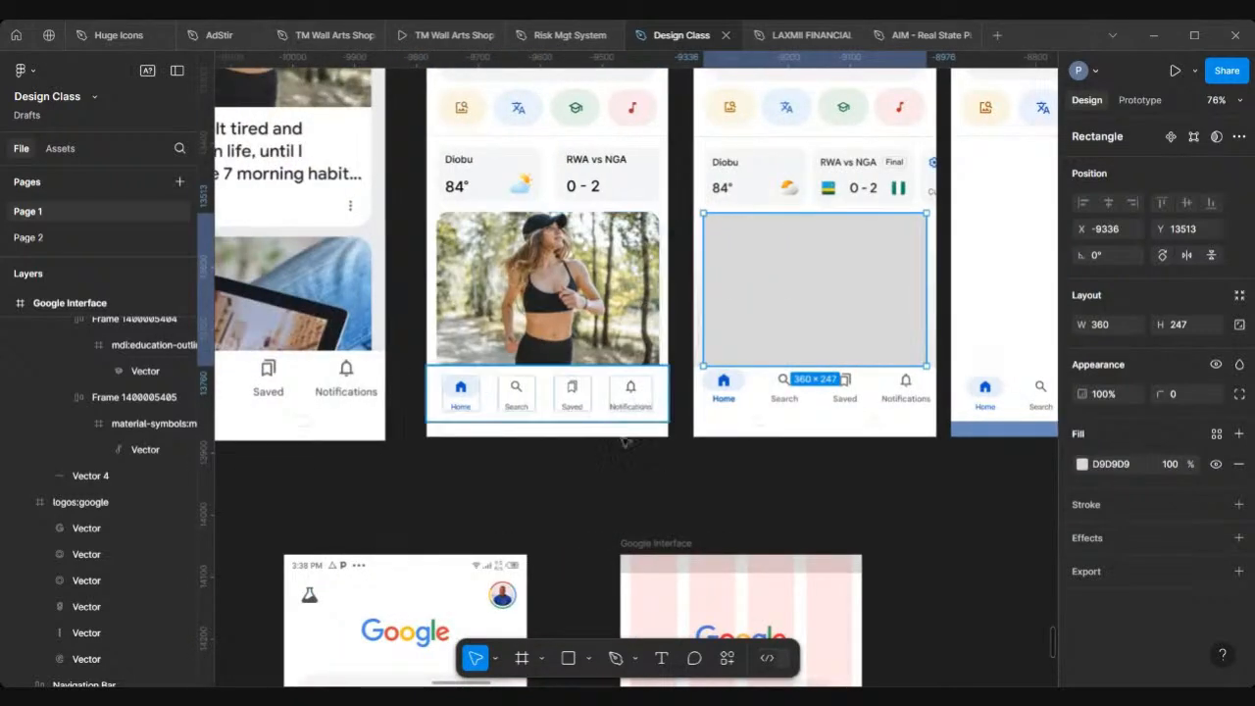
pyautogui.hscroll(-2, 600, 343)
pyautogui.hscroll(-1, 599, 343)
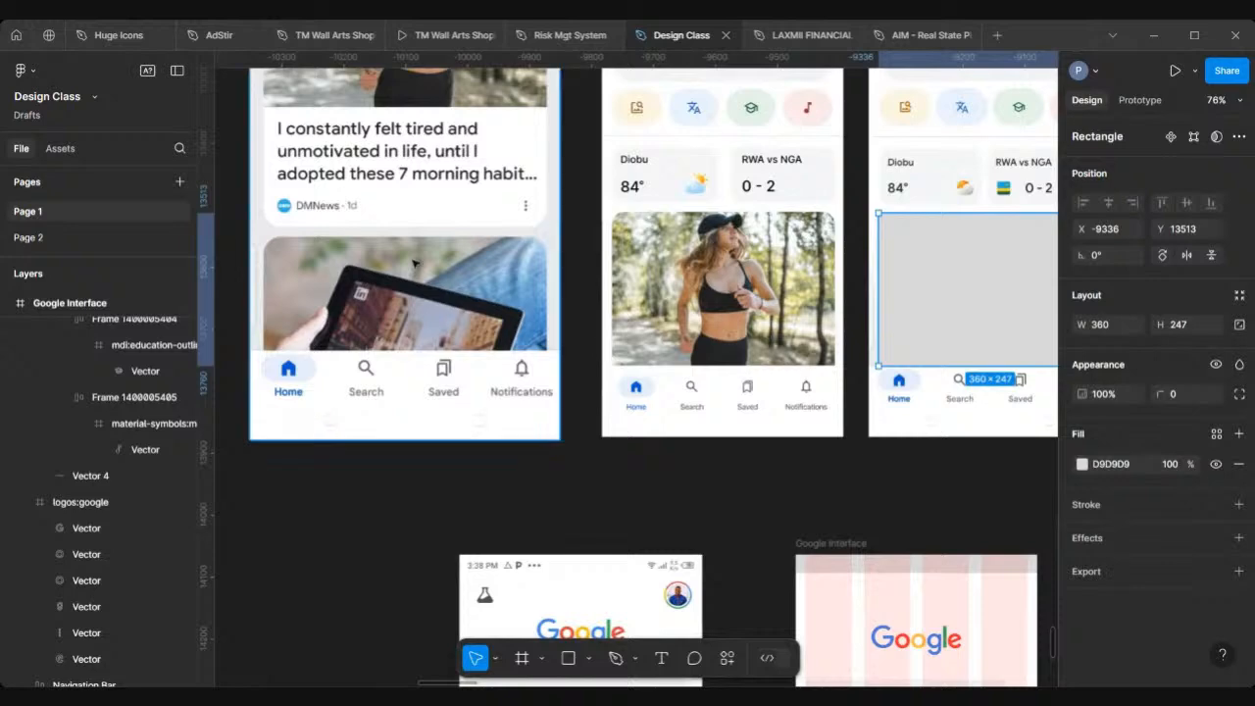
pyautogui.scroll(3, 415, 263)
pyautogui.hscroll(-1, 415, 263)
pyautogui.scroll(1, 414, 263)
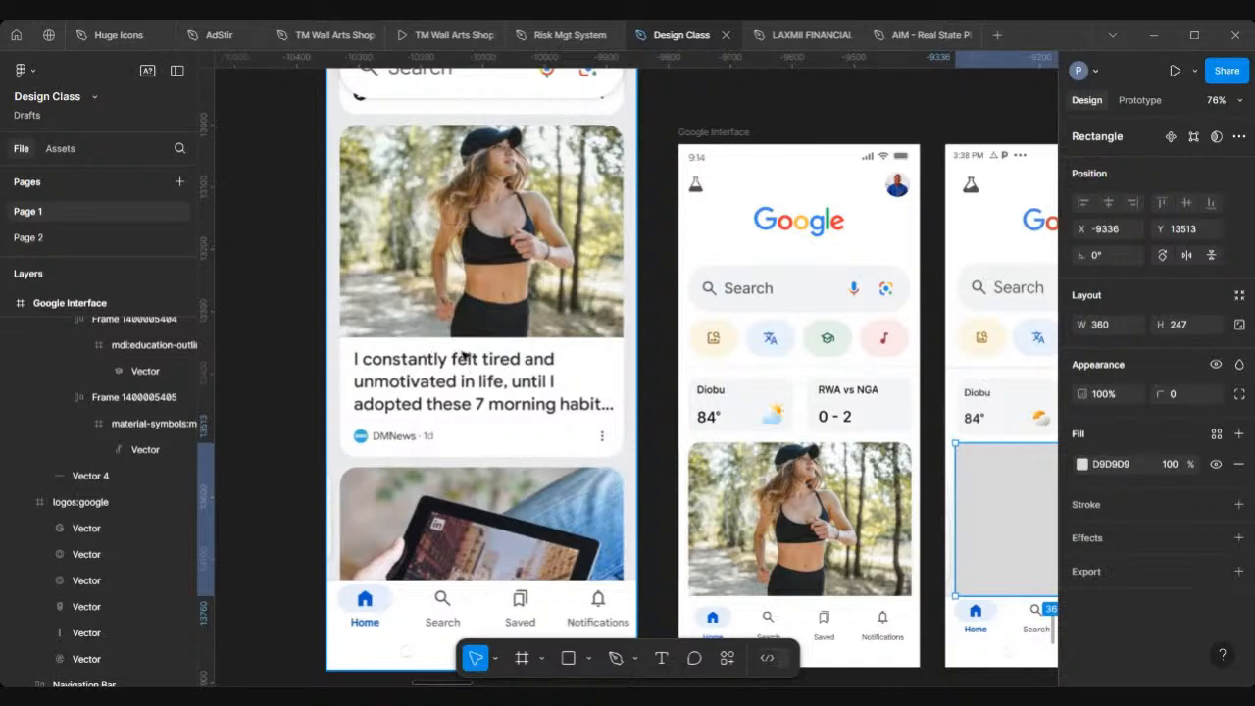
pyautogui.scroll(-3, 463, 354)
pyautogui.hscroll(3, 613, 402)
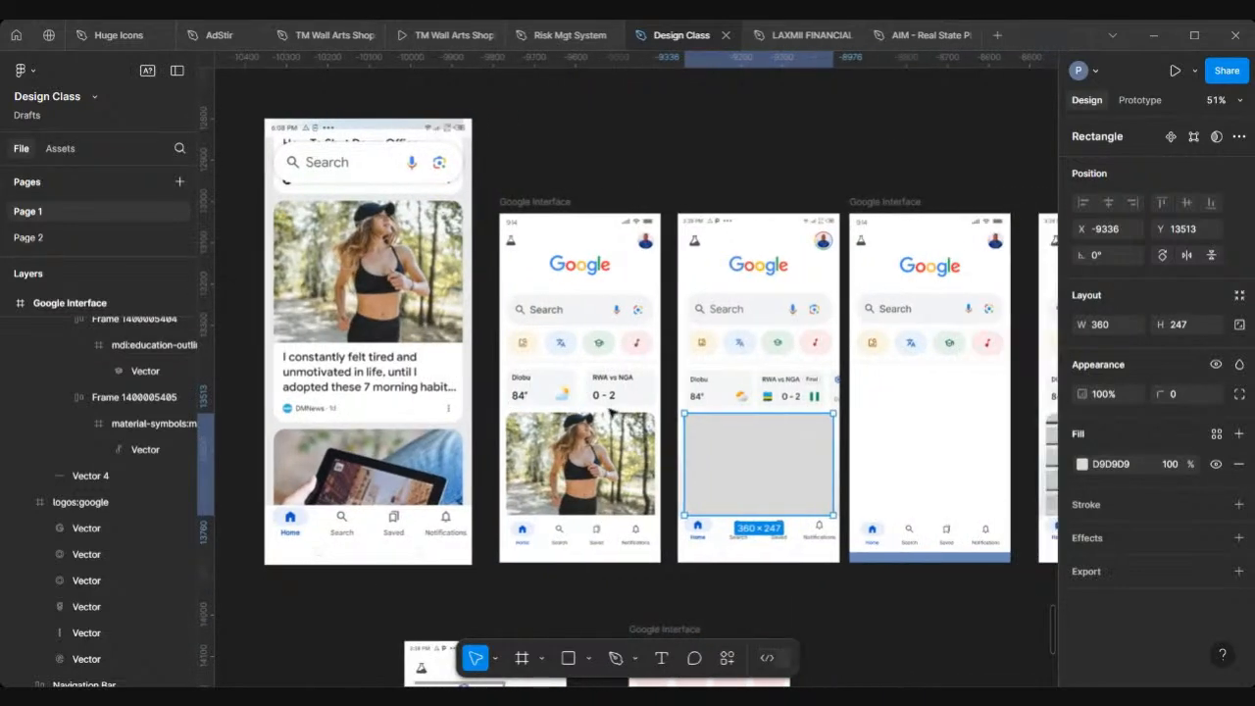
pyautogui.scroll(-3, 672, 473)
pyautogui.hscroll(3, 673, 472)
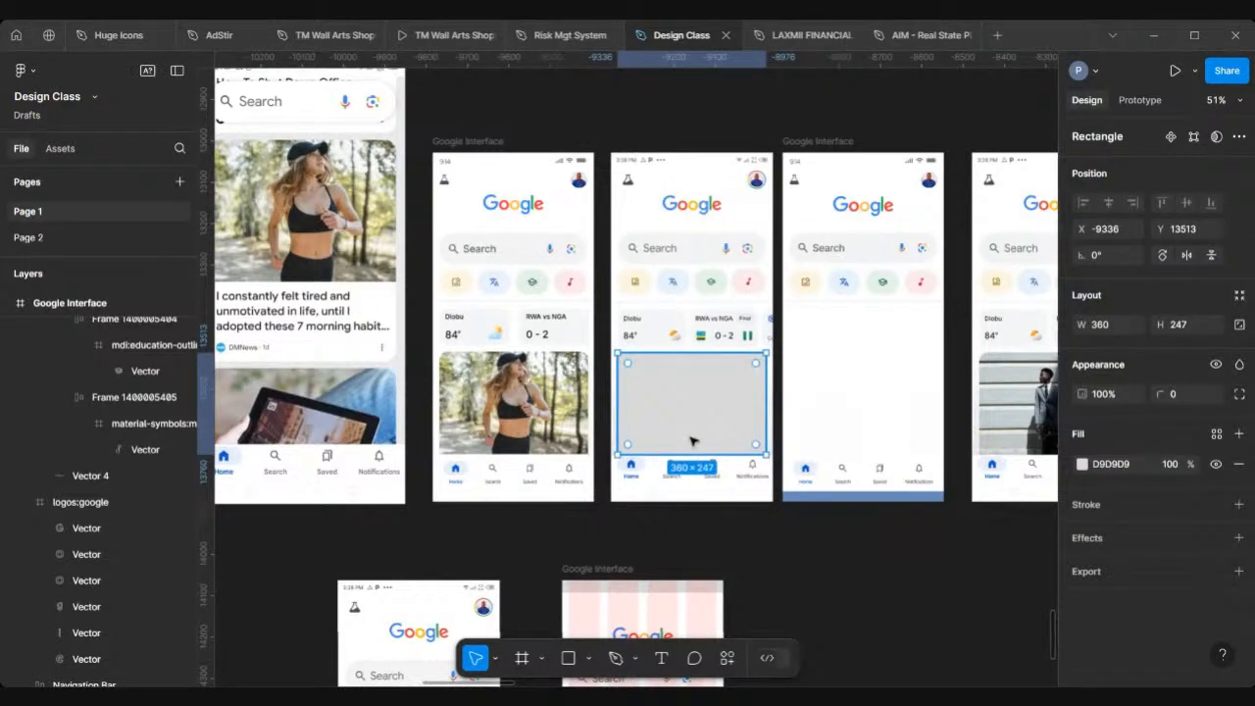
# Step: Set the rectangle's height to 250
pyautogui.click(1193, 325)
pyautogui.write('25')
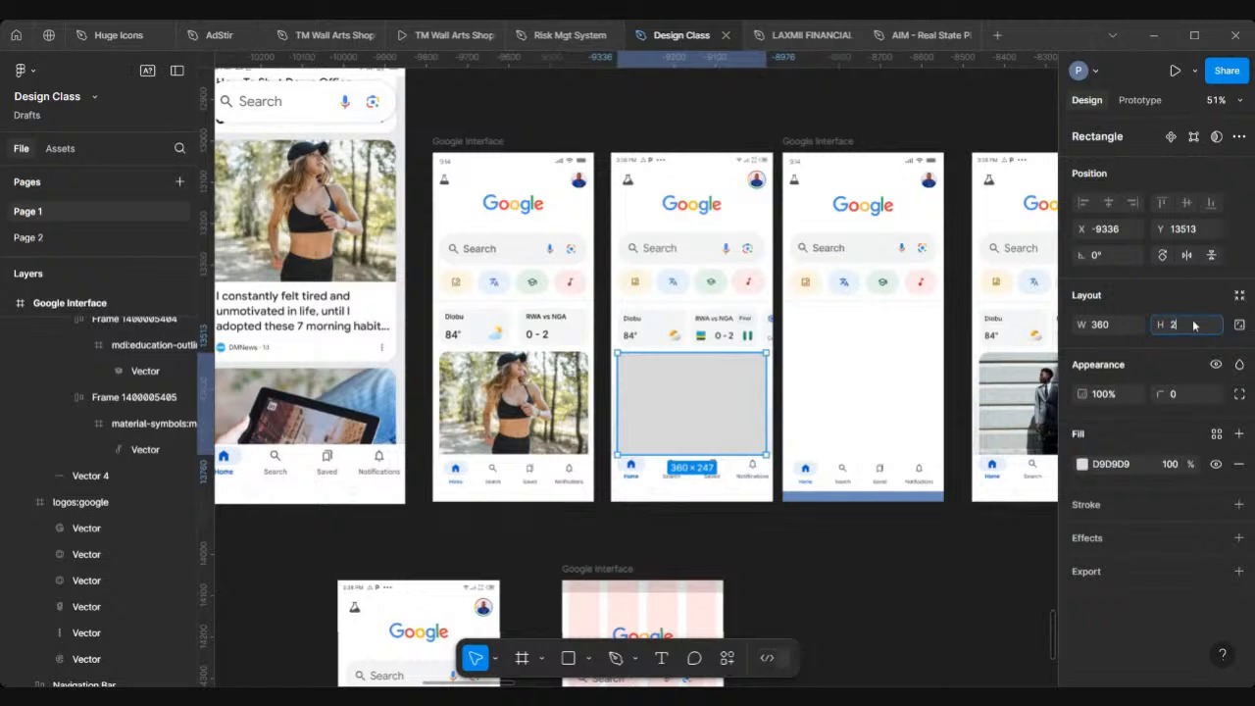
pyautogui.write('0')
pyautogui.press('Return')
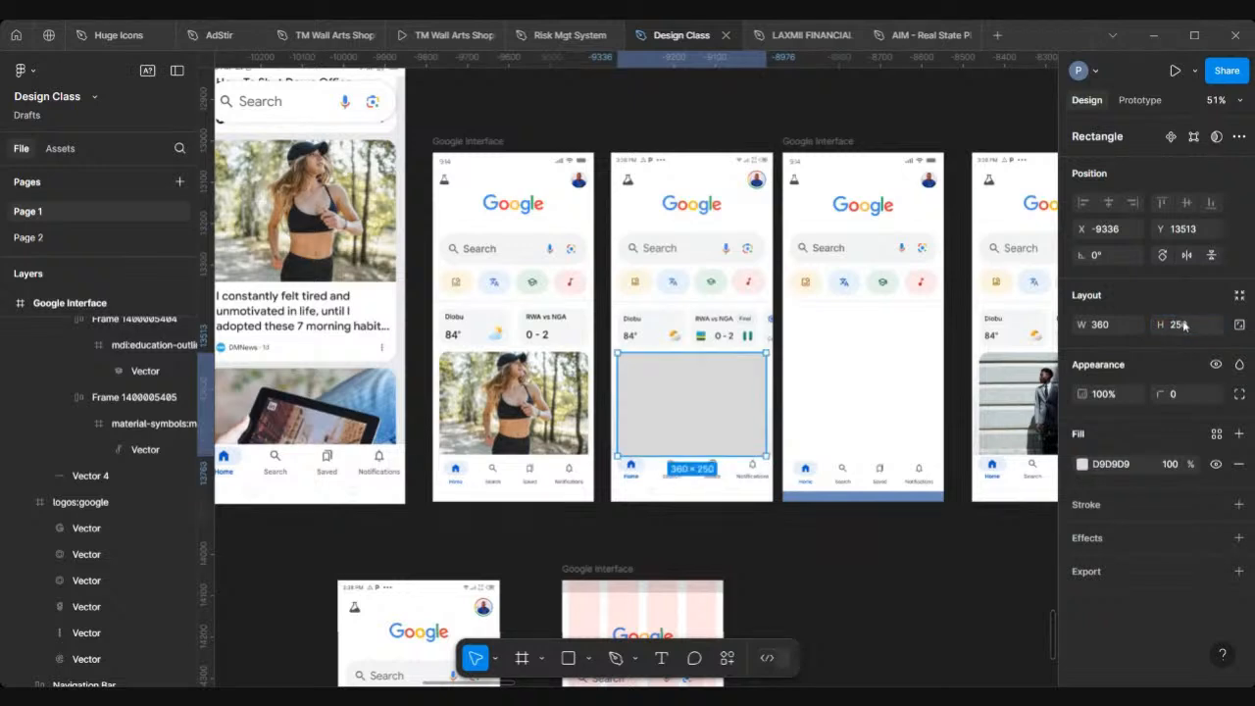
# Step: Move the rectangle into the Google Interface frame below the chips and center it horizontally
pyautogui.moveTo(699, 411); pyautogui.dragTo(869, 377)
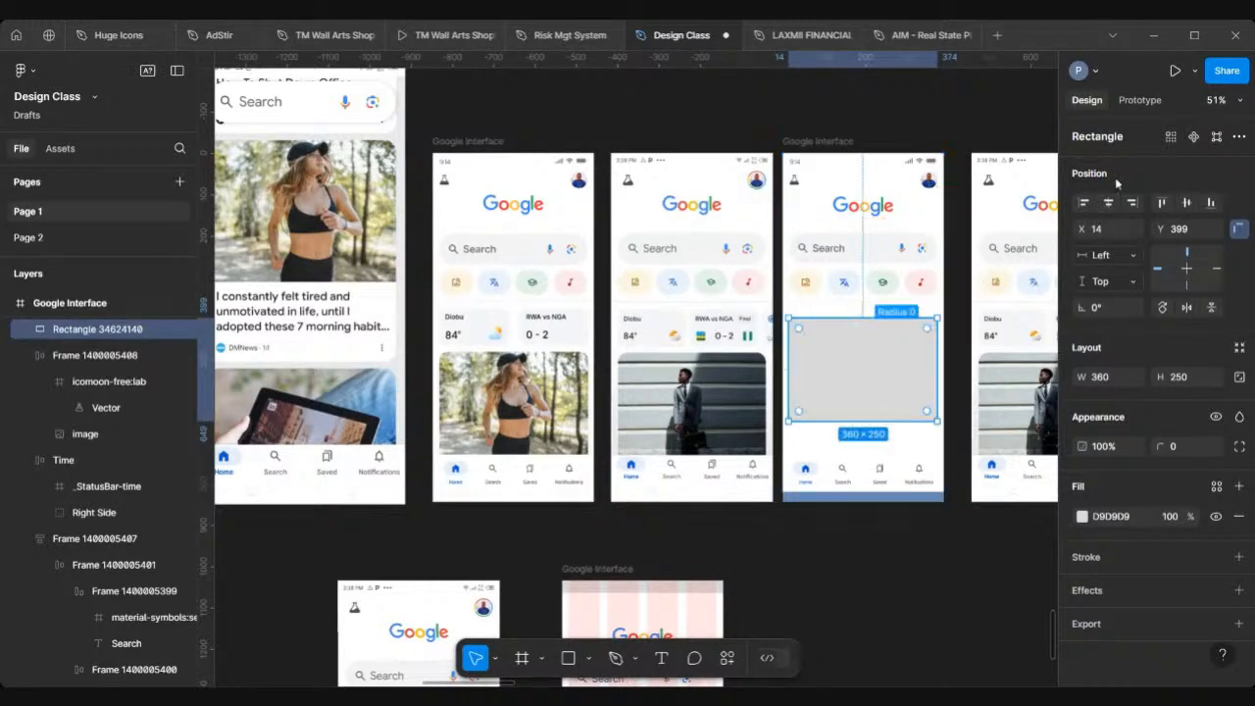
pyautogui.click(1107, 204)
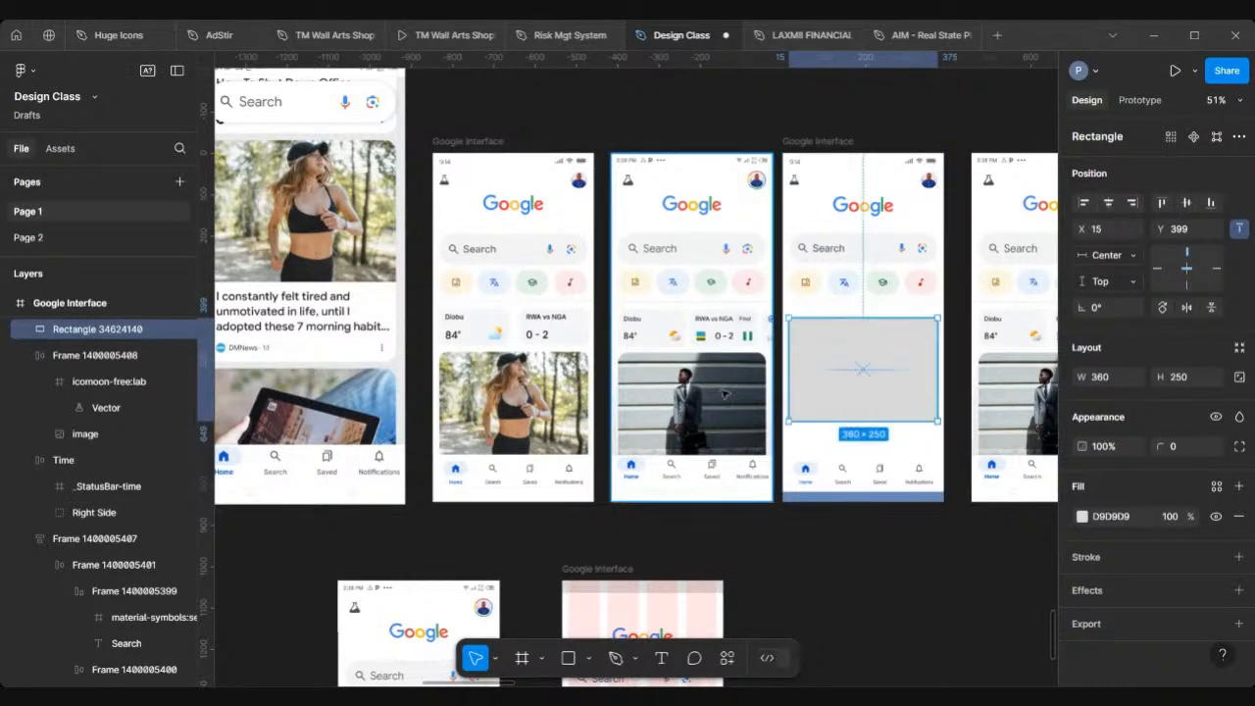
# Step: Paste the copied photo of the woman to replace the placeholder rectangle
pyautogui.hscroll(3, 635, 372)
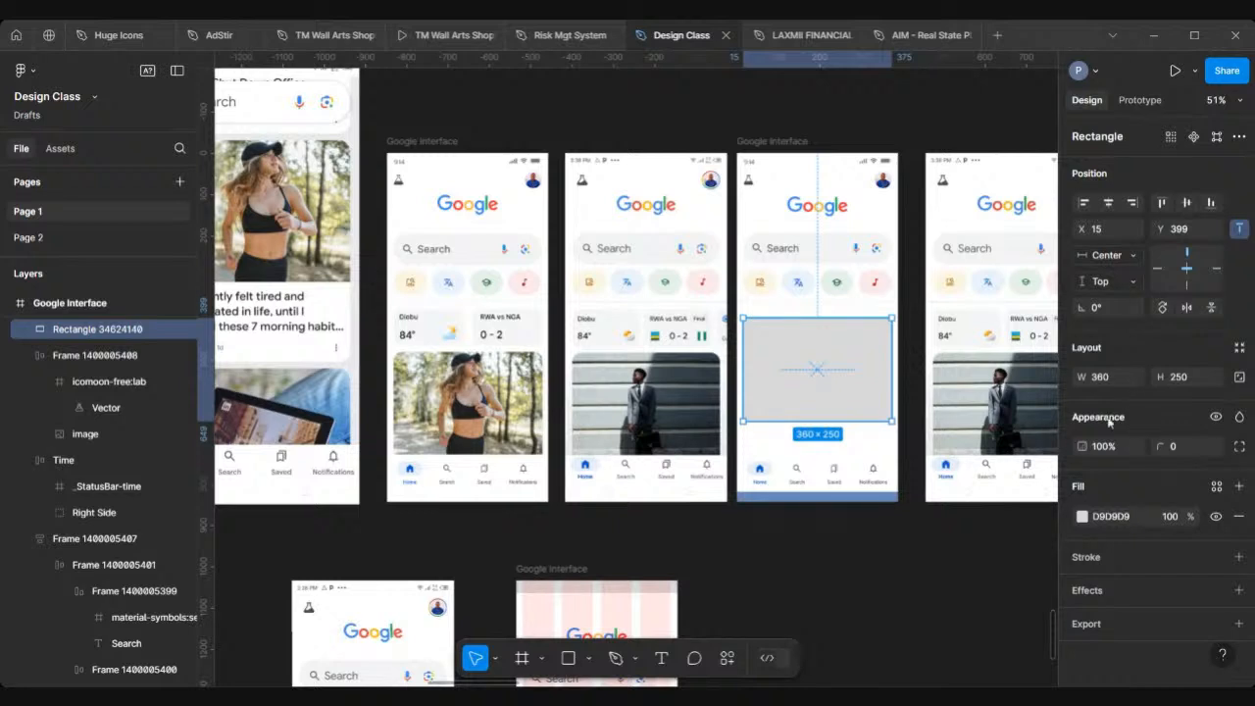
pyautogui.rightClick(792, 370)
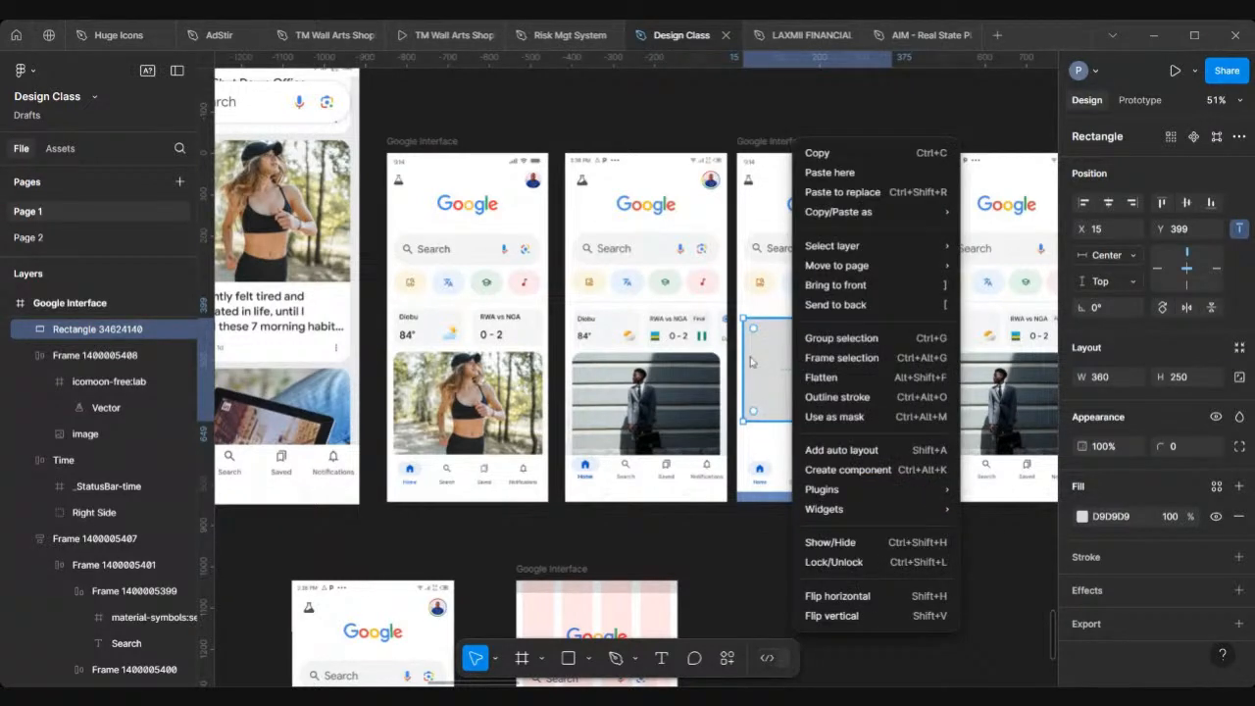
pyautogui.click(711, 564)
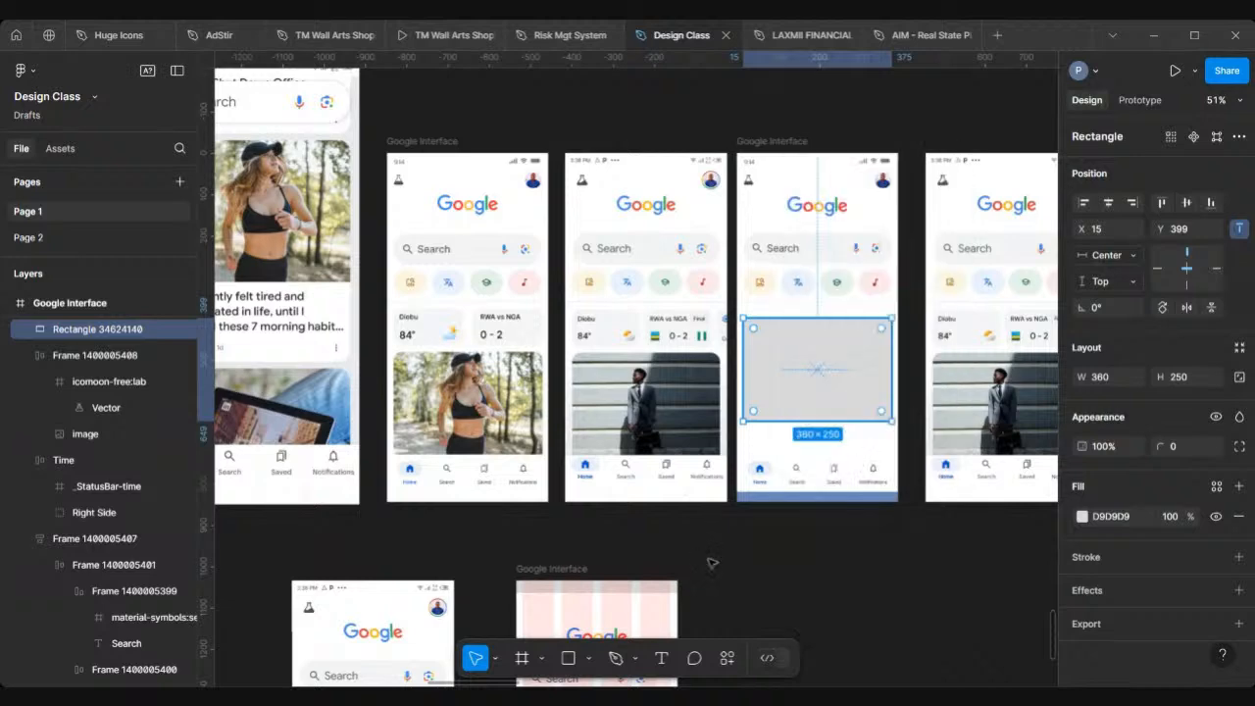
pyautogui.hscroll(4, 708, 562)
pyautogui.rightClick(610, 145)
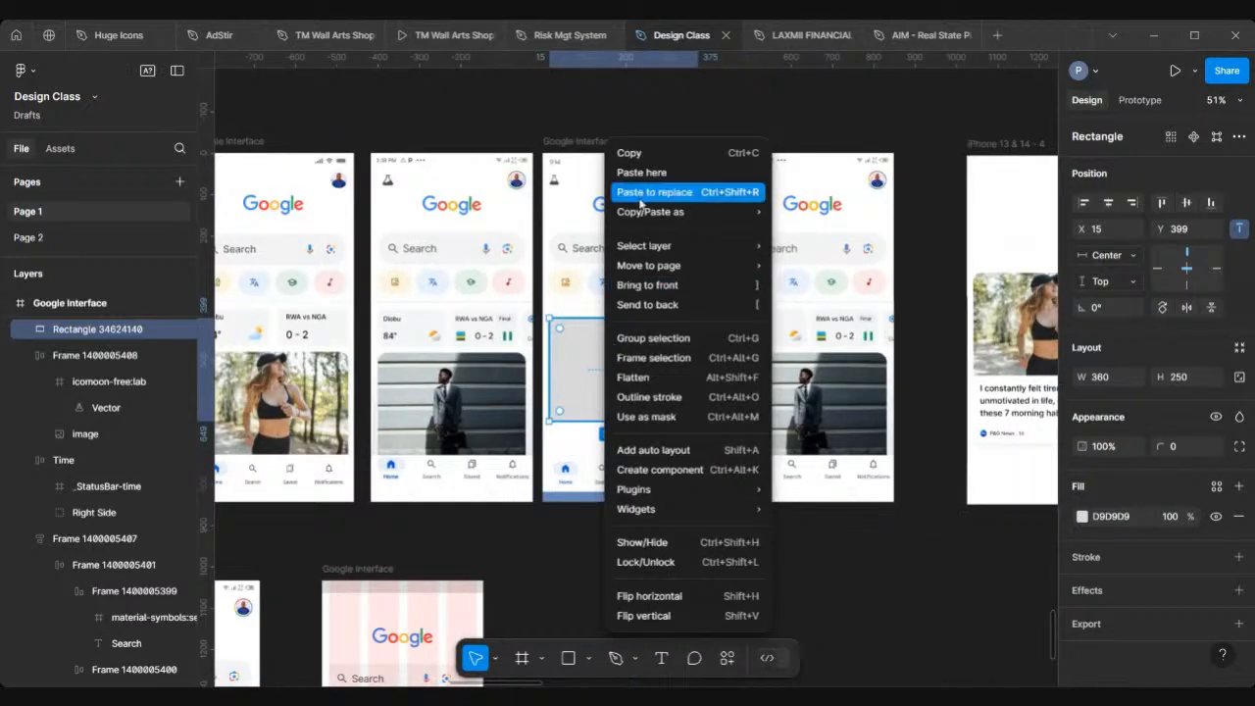
pyautogui.click(642, 193)
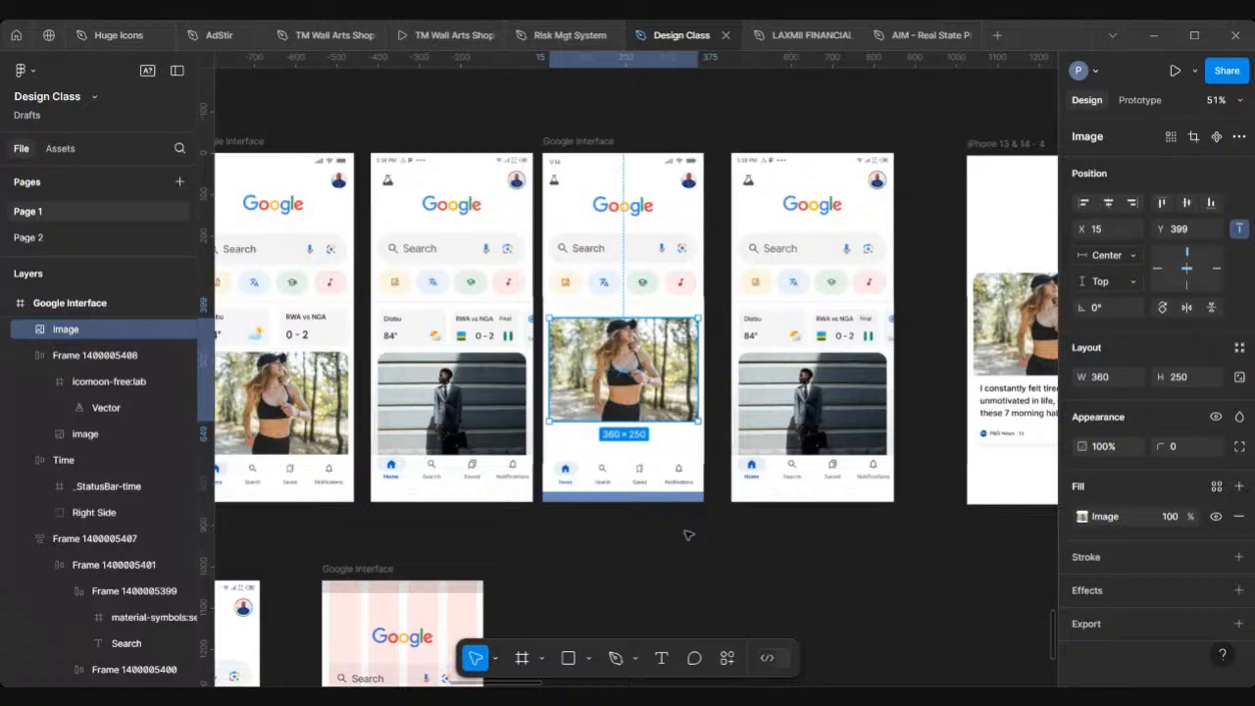
# Step: Move the photo into the gridded Google Interface frame, placing it at about X 14, Y 321 below the search bar
pyautogui.hscroll(-5, 688, 534)
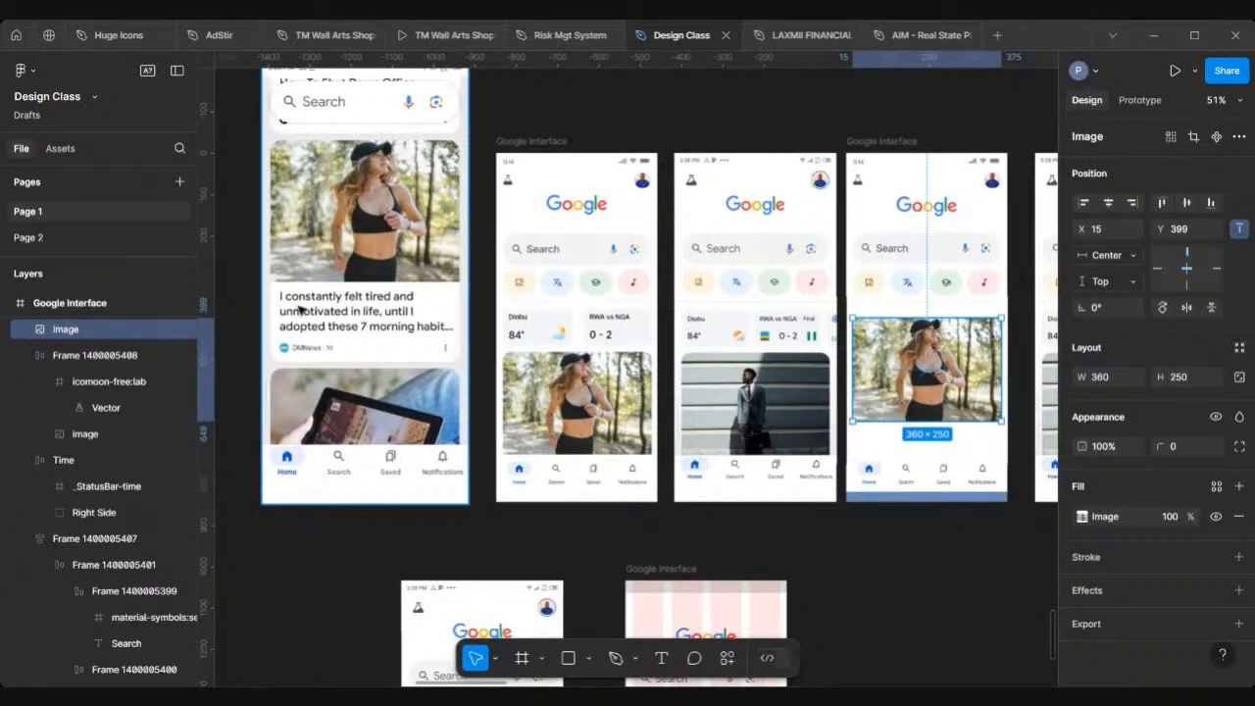
pyautogui.scroll(-3, 730, 344)
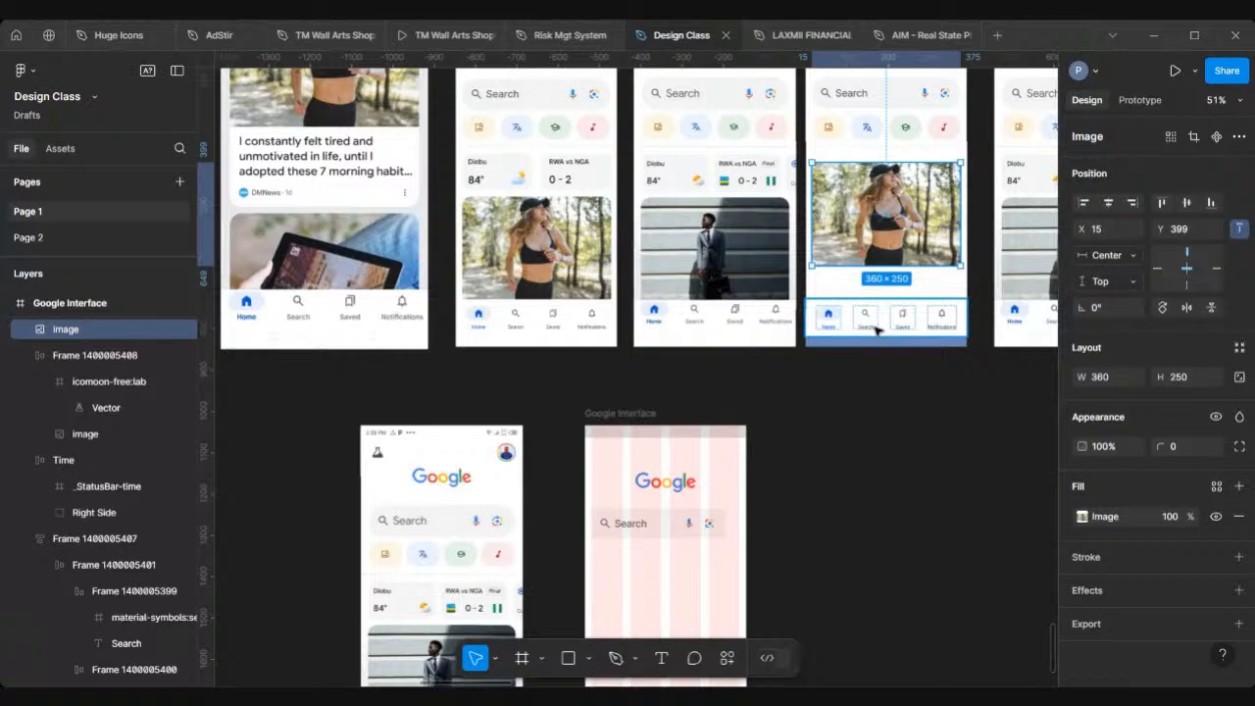
pyautogui.scroll(3, 877, 330)
pyautogui.scroll(-3, 877, 331)
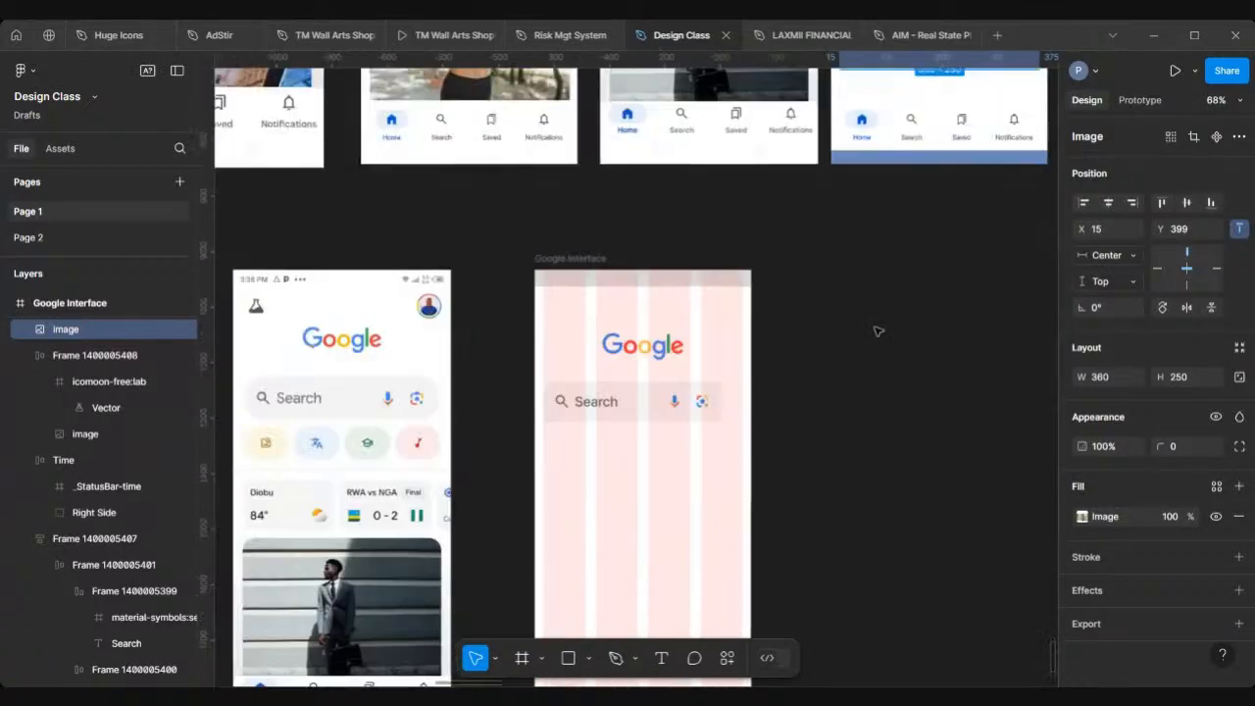
pyautogui.scroll(-2, 703, 574)
pyautogui.hscroll(-3, 702, 574)
pyautogui.hscroll(3, 706, 498)
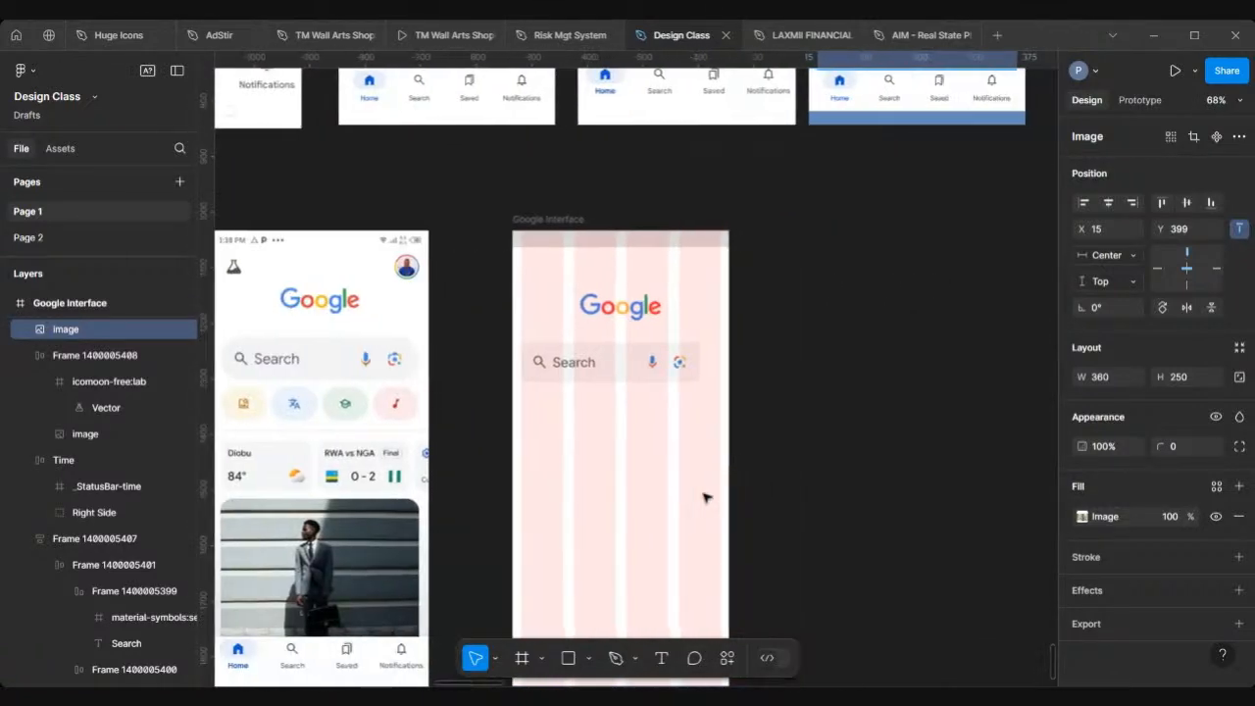
pyautogui.scroll(-5, 703, 498)
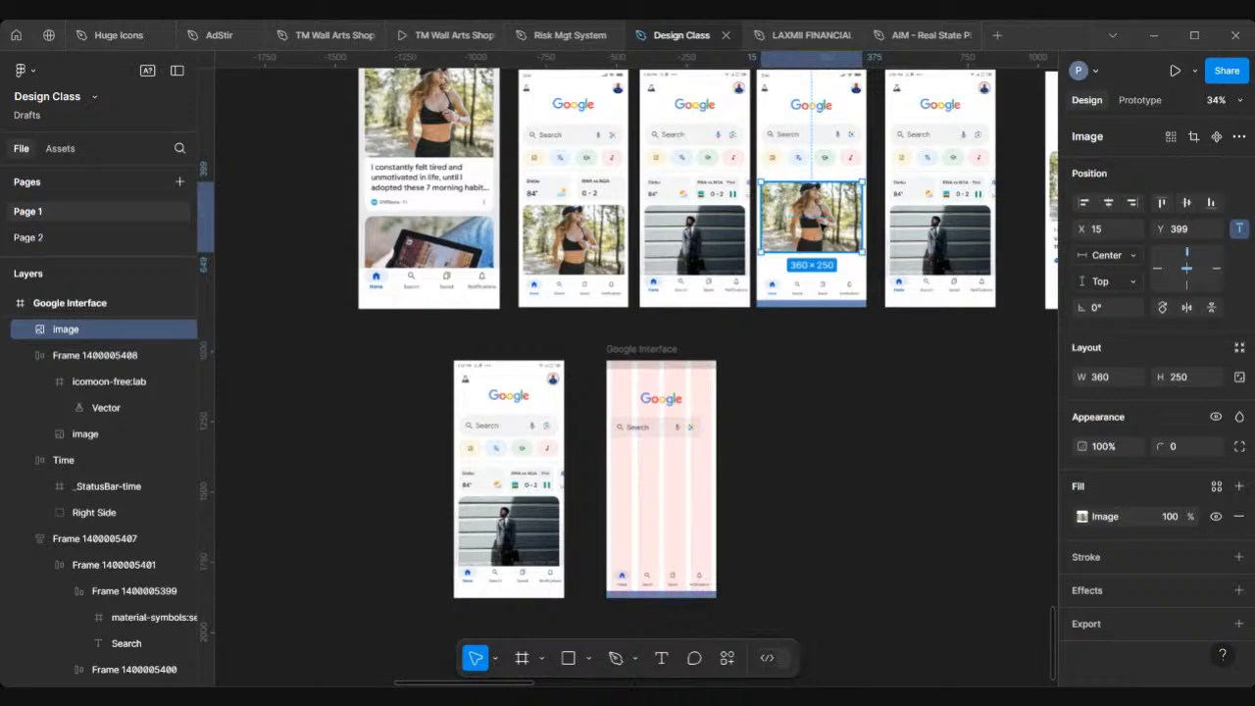
pyautogui.scroll(4, 813, 294)
pyautogui.scroll(-4, 814, 294)
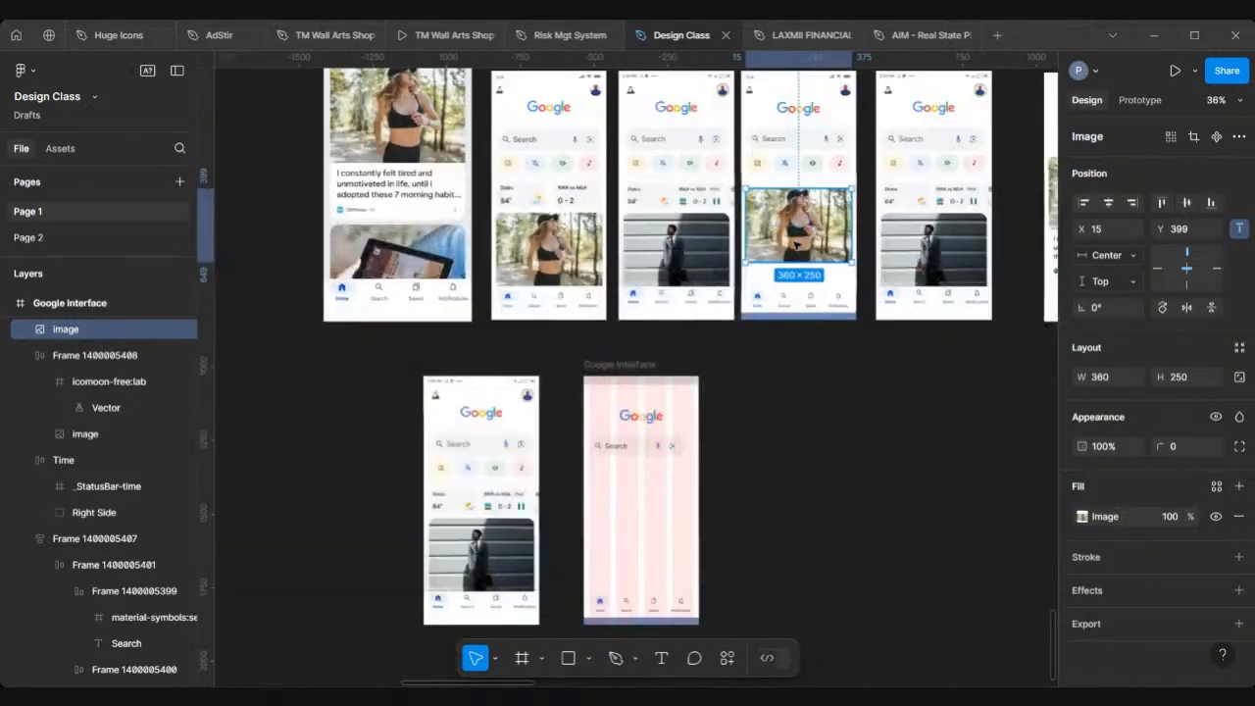
pyautogui.scroll(2, 796, 235)
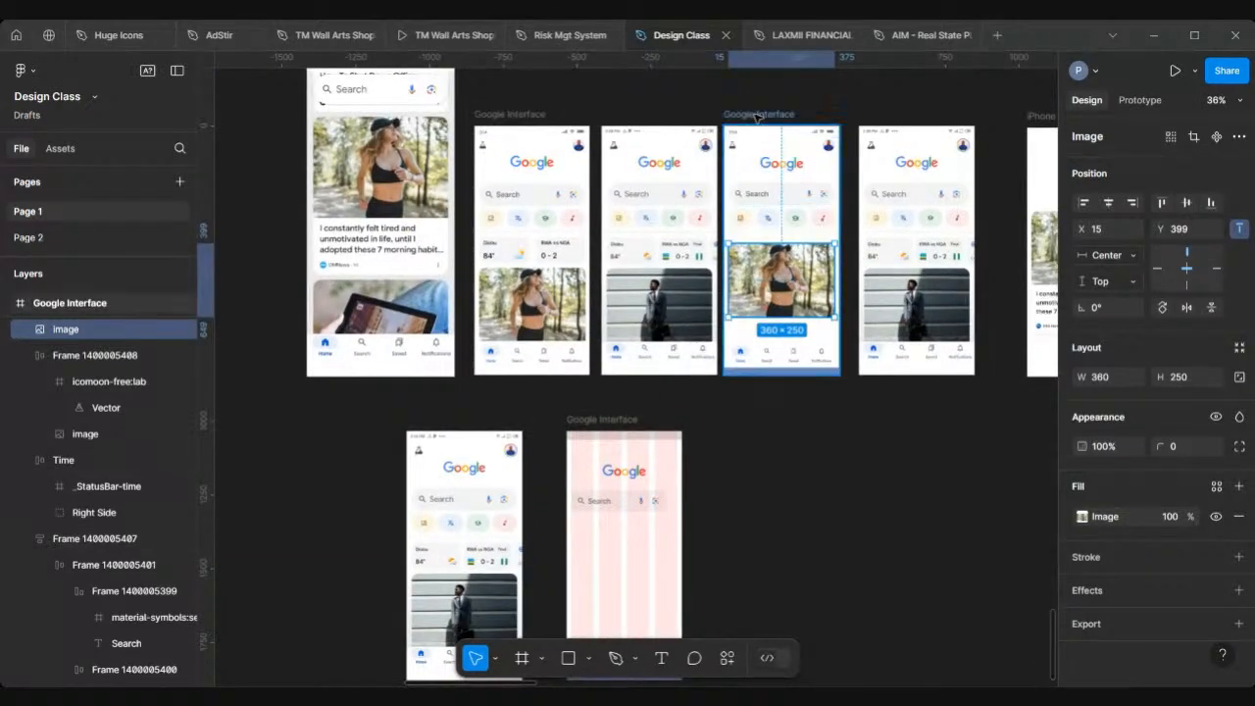
pyautogui.moveTo(772, 288); pyautogui.dragTo(609, 578)
pyautogui.scroll(-3, 617, 566)
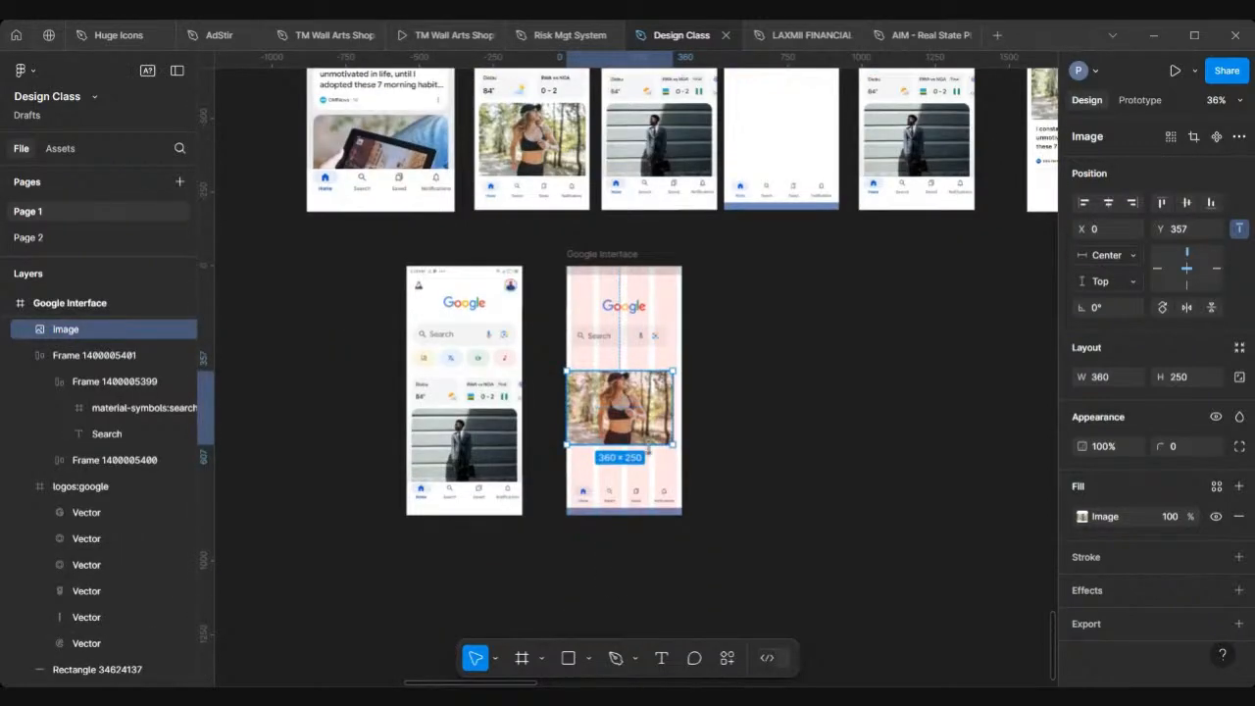
pyautogui.scroll(5, 648, 446)
pyautogui.moveTo(635, 371); pyautogui.dragTo(643, 346)
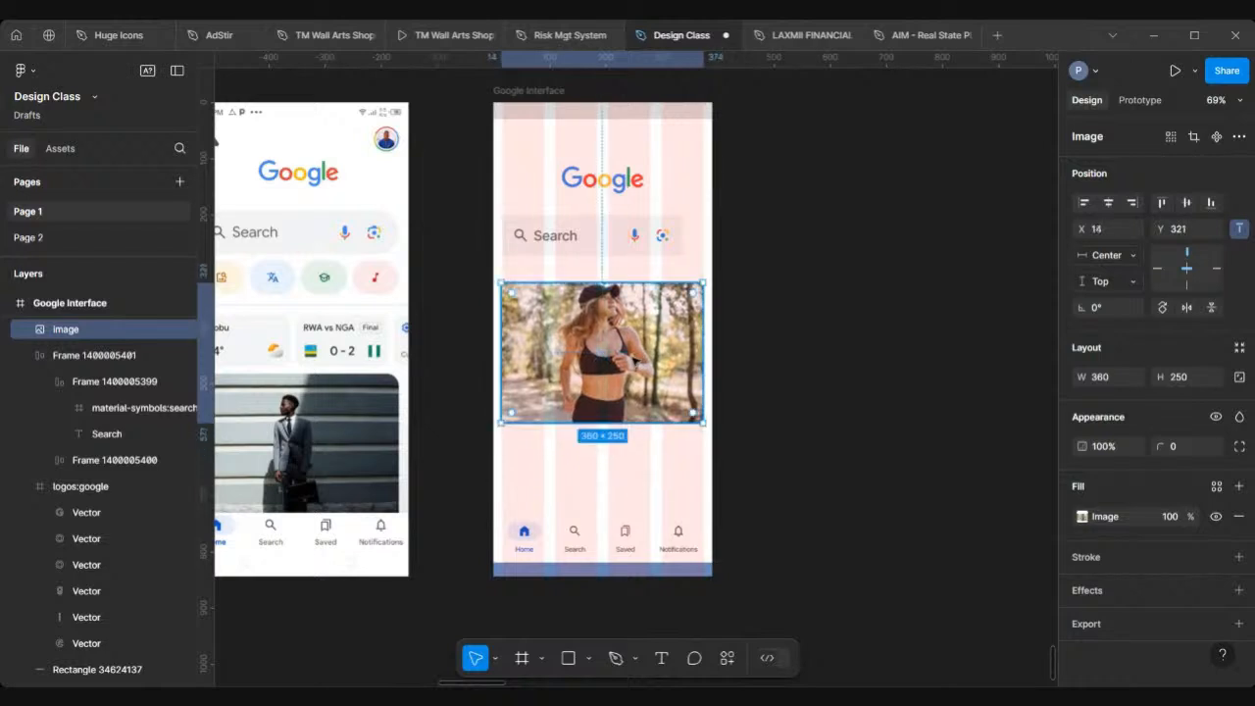
# Step: Add a text layer below the photo and type the headline "I constantly felt tires and unmotivated"
pyautogui.click(843, 401)
pyautogui.moveTo(841, 397); pyautogui.dragTo(659, 653)
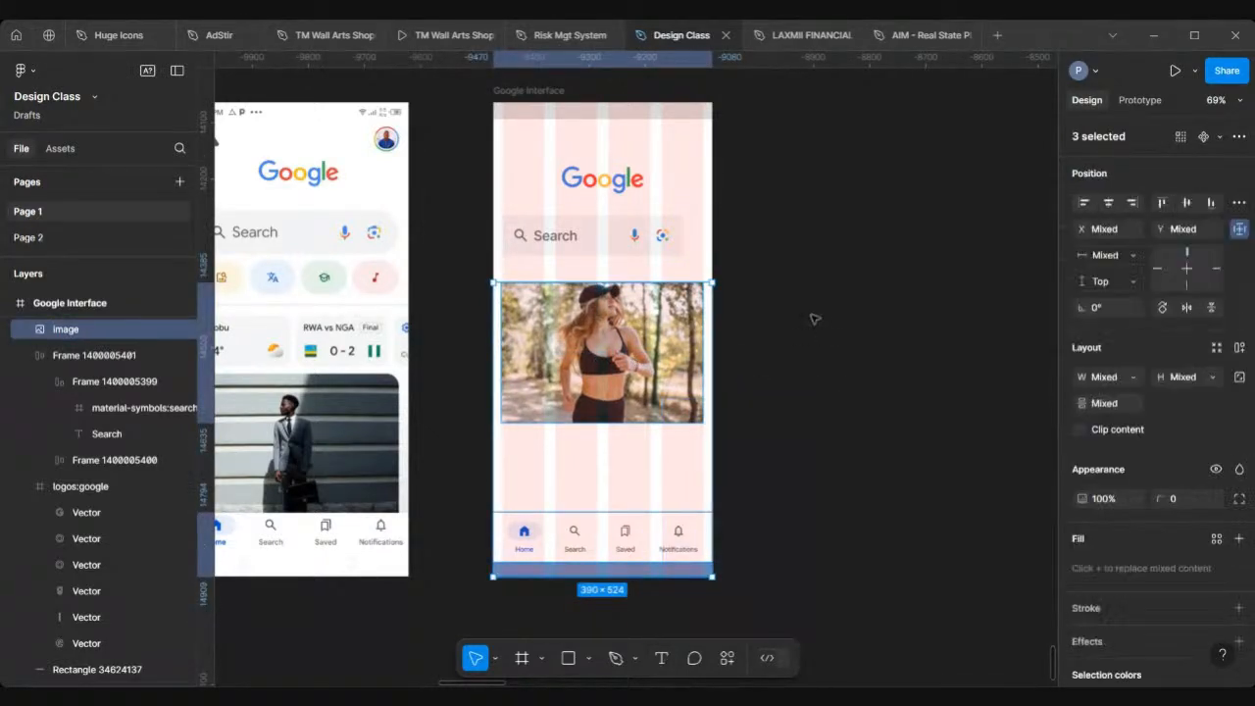
pyautogui.click(662, 657)
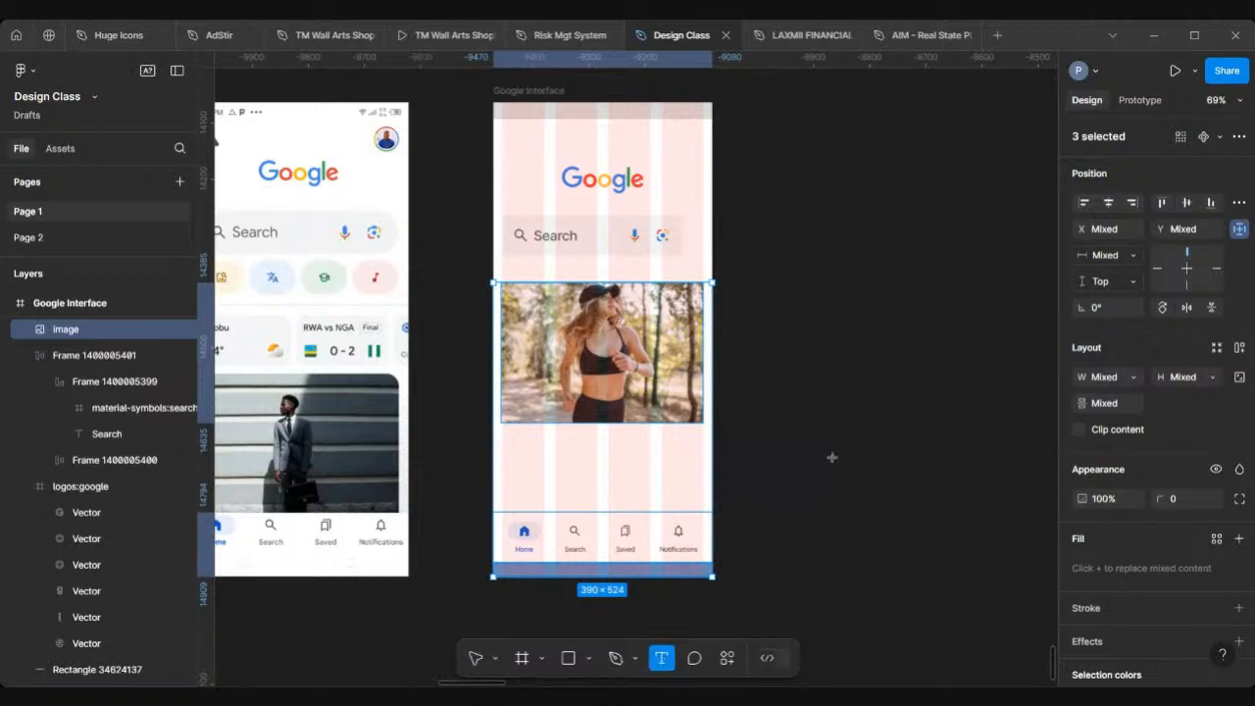
pyautogui.scroll(-5, 831, 456)
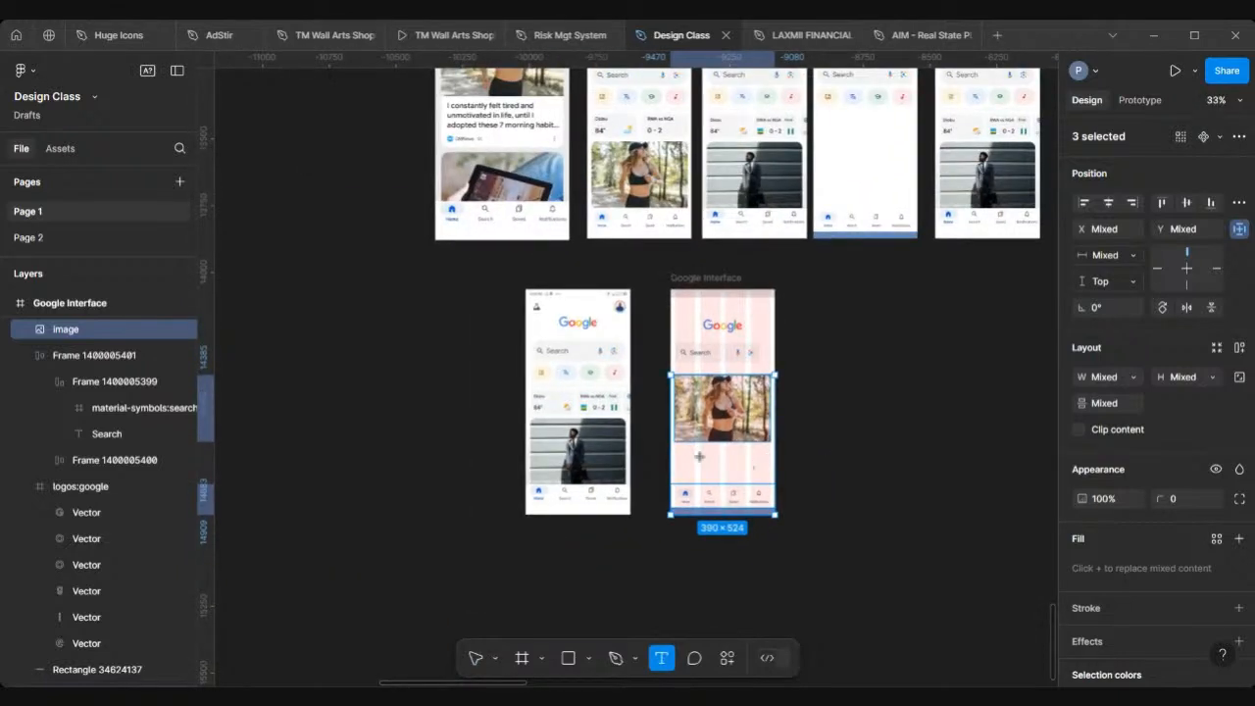
pyautogui.click(682, 458)
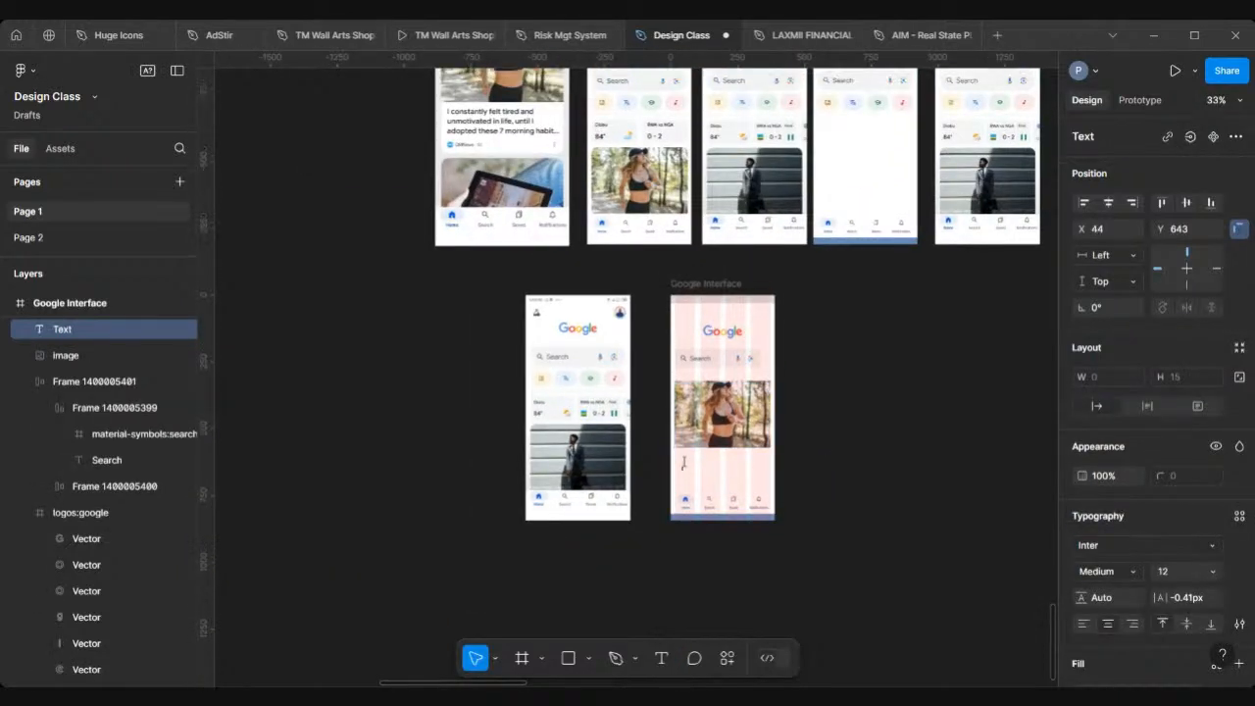
pyautogui.scroll(2, 683, 461)
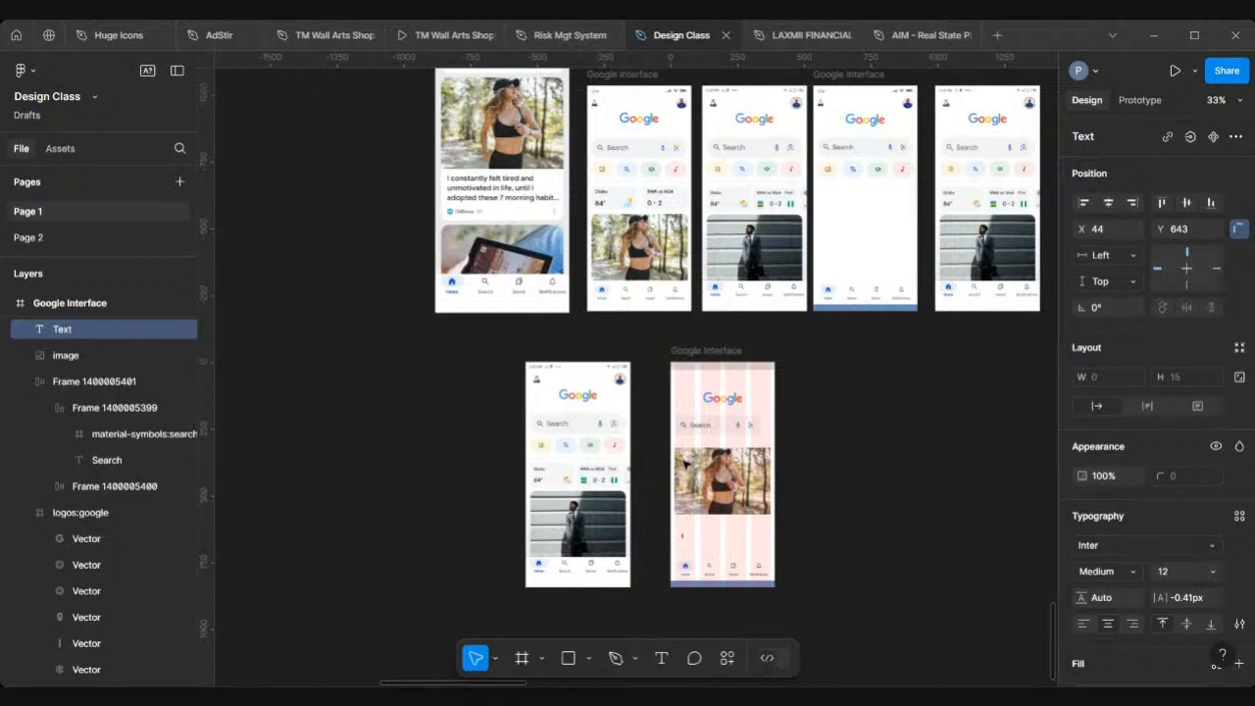
pyautogui.hscroll(2, 683, 461)
pyautogui.scroll(1, 683, 460)
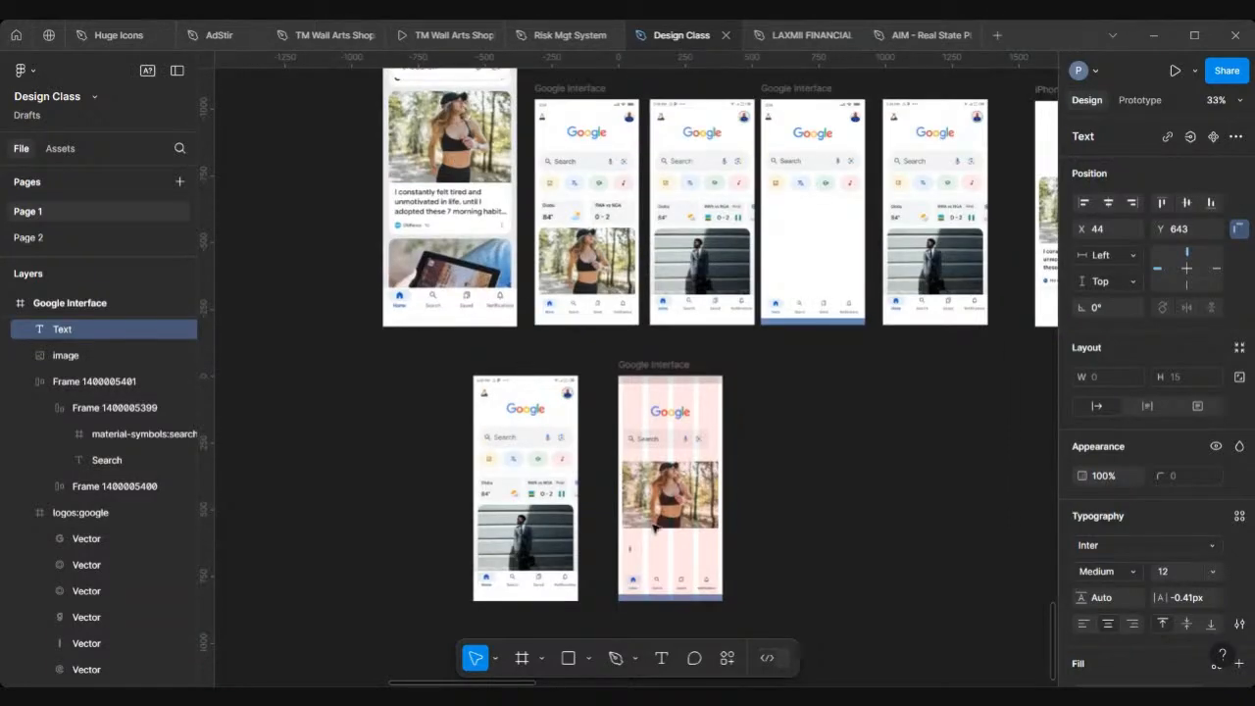
pyautogui.write('I const')
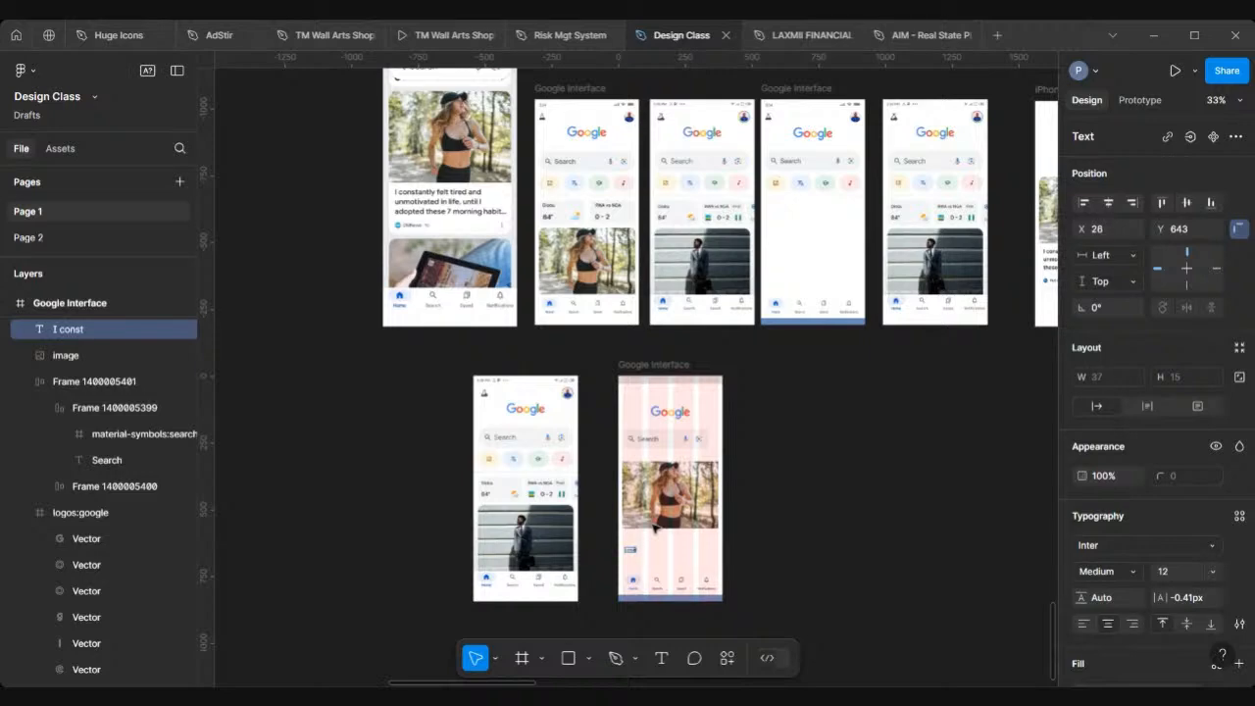
pyautogui.scroll(5, 657, 577)
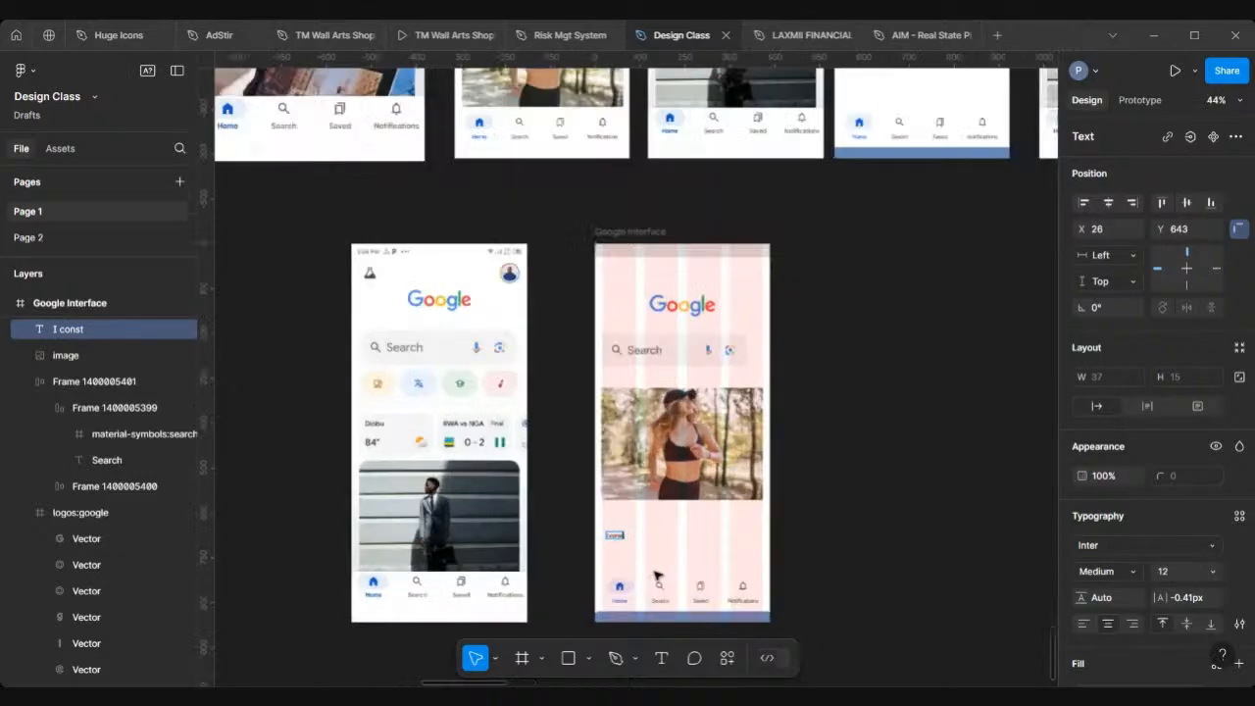
pyautogui.scroll(1, 657, 576)
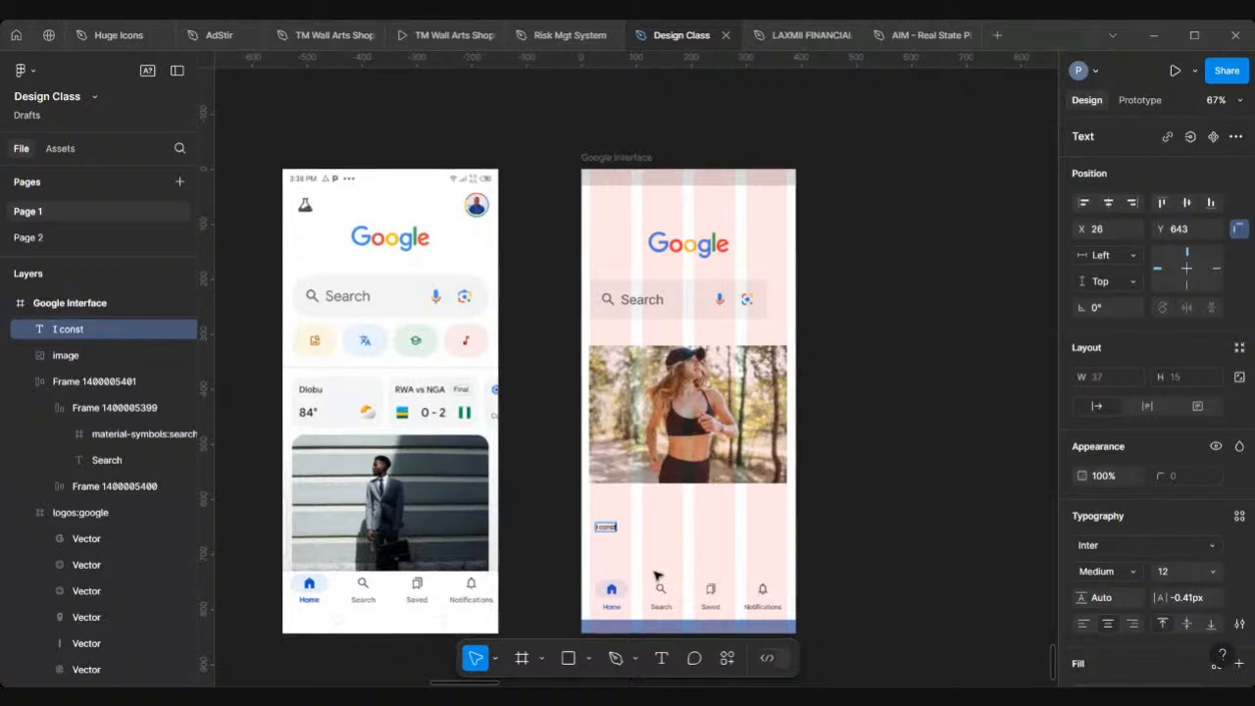
pyautogui.scroll(-5, 656, 576)
pyautogui.write('antly')
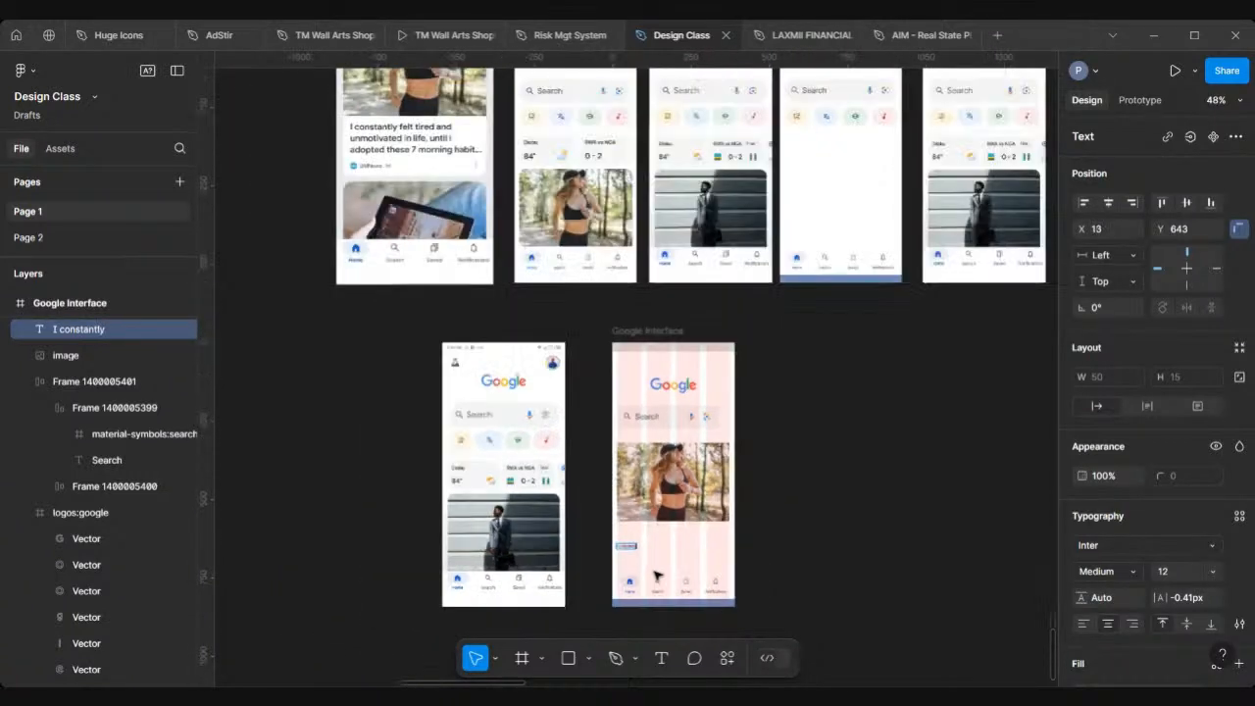
pyautogui.write(' felt')
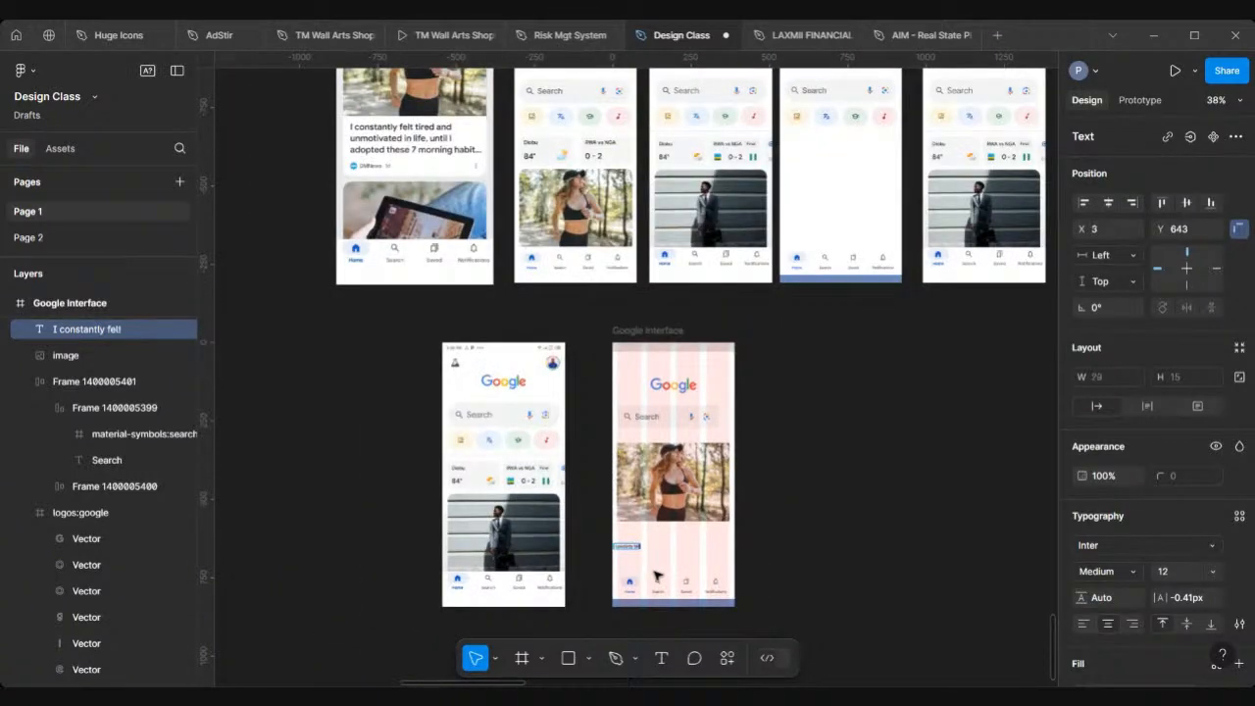
pyautogui.write(' tires and un')
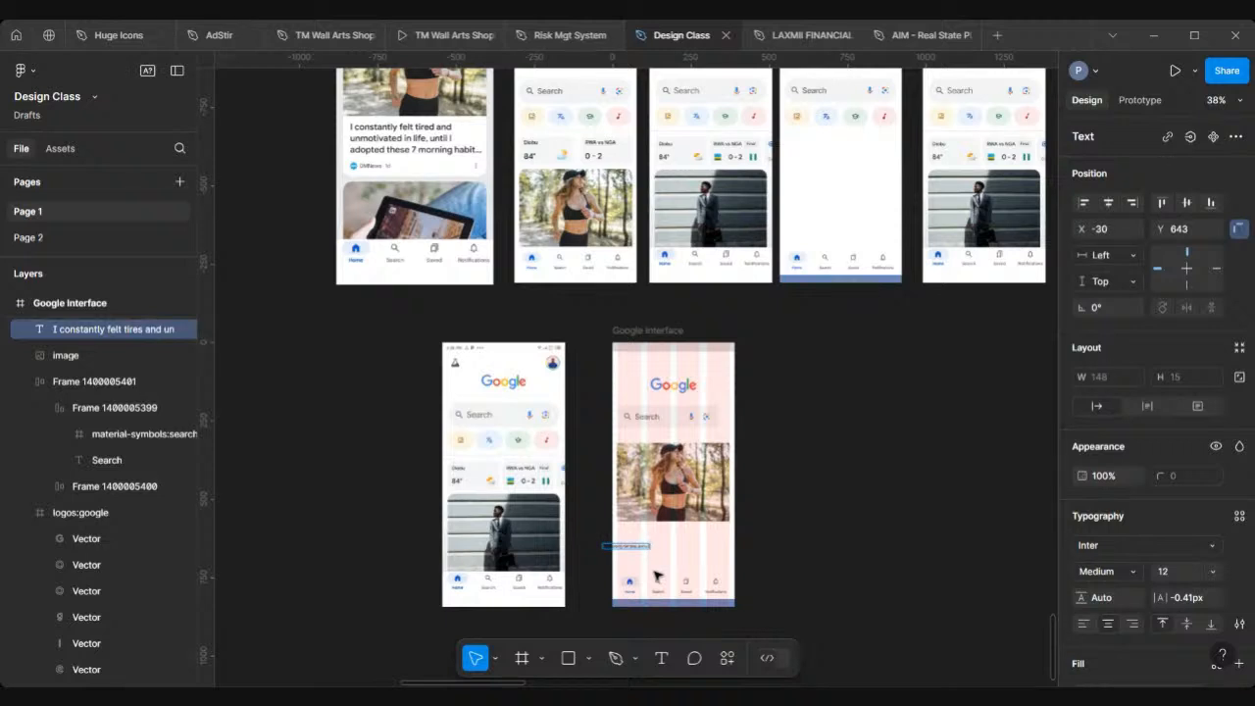
pyautogui.write('mot')
pyautogui.scroll(5, 656, 575)
pyautogui.write('ivat')
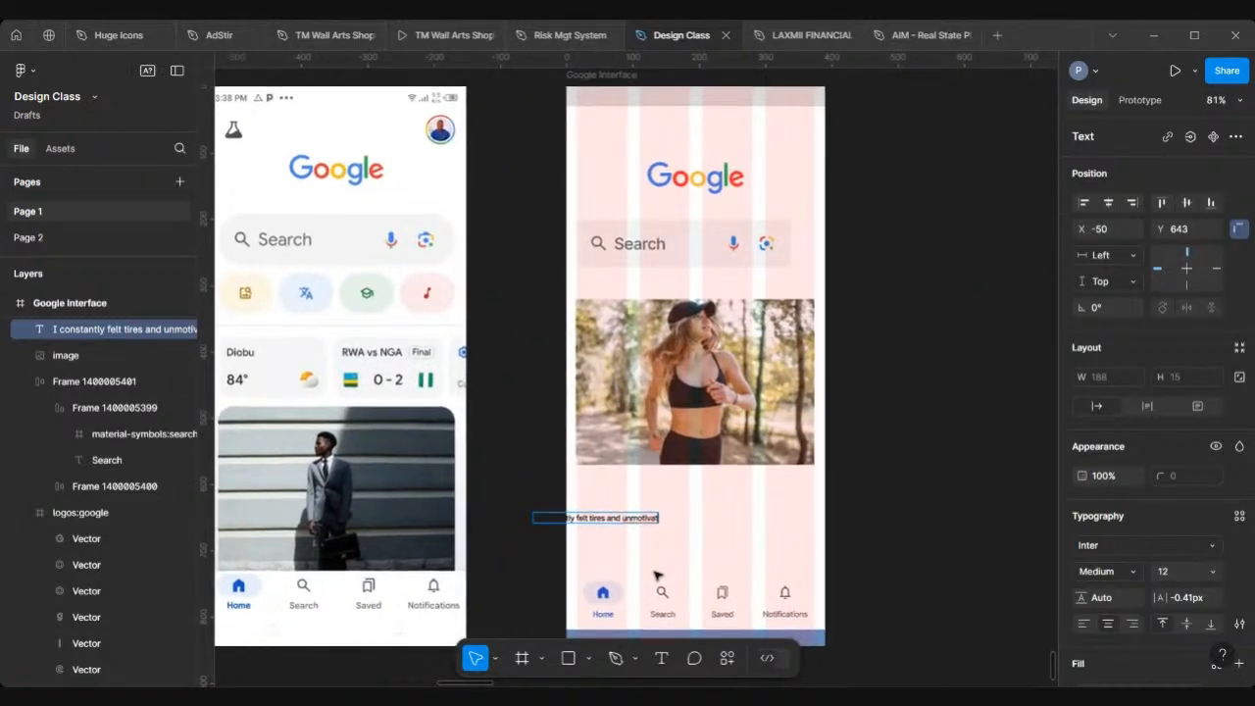
pyautogui.scroll(3, 657, 576)
pyautogui.write('es and')
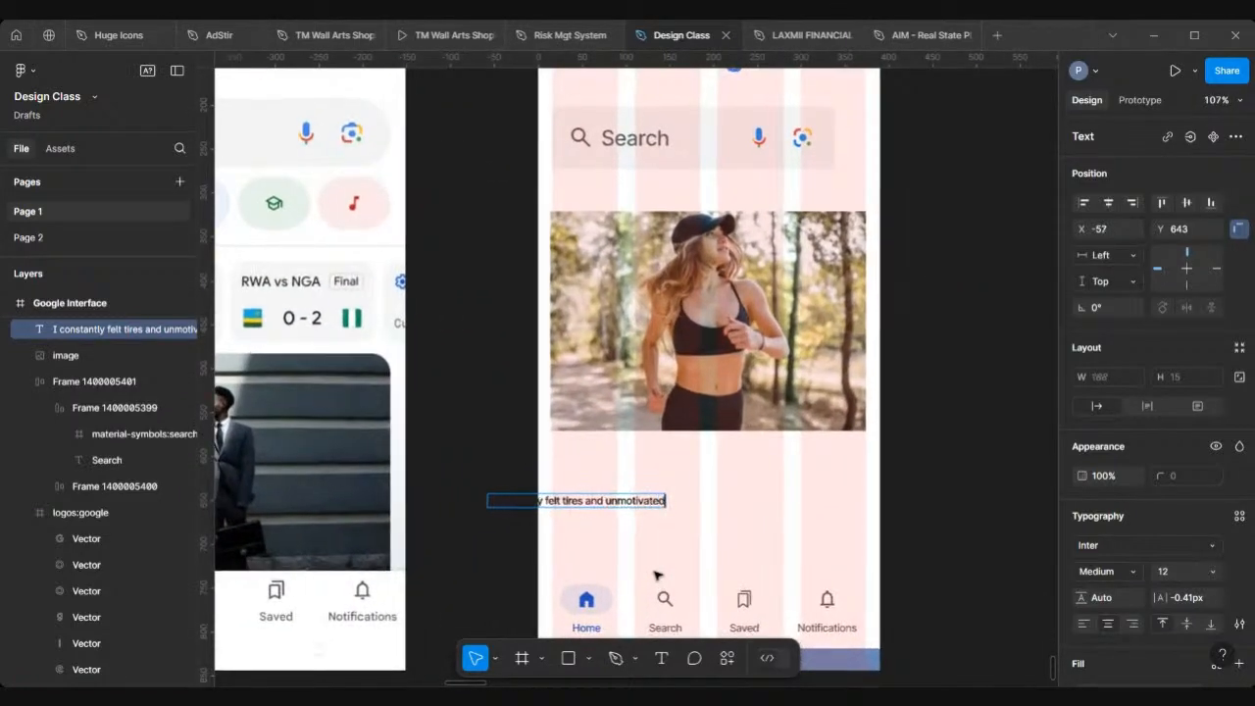
# Step: Move the headline text layer to X 42 beneath the photo
pyautogui.scroll(-4, 657, 576)
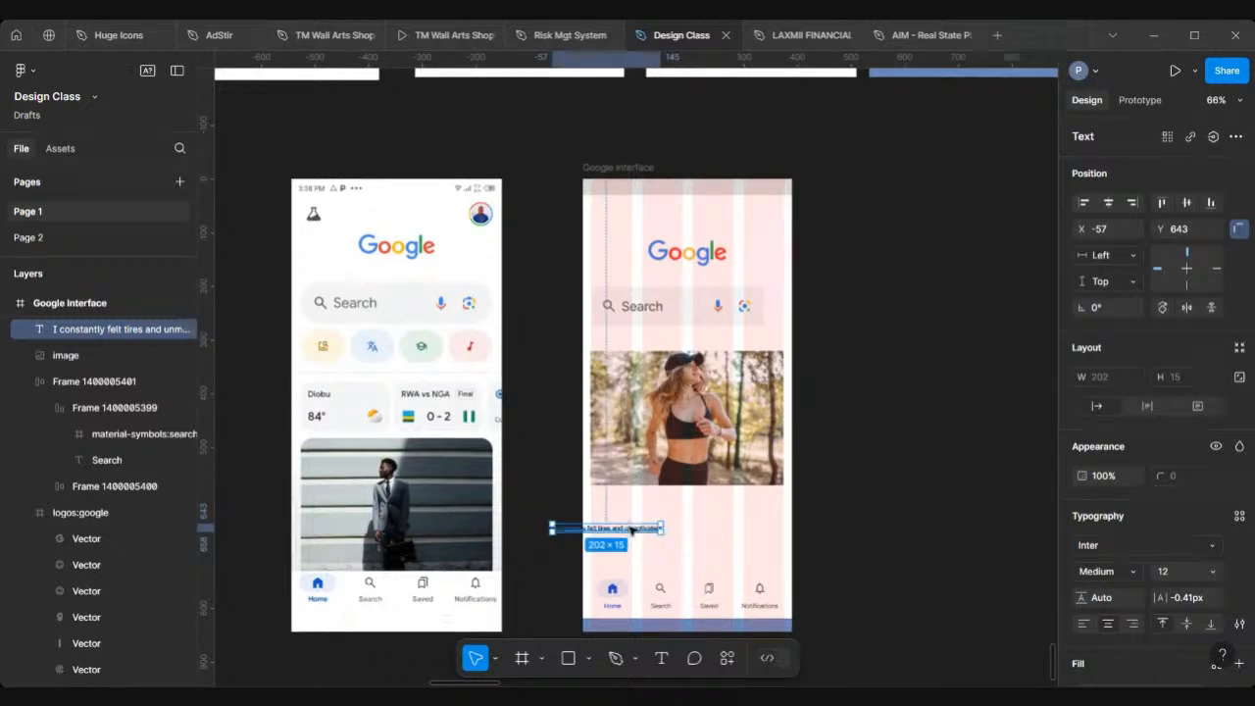
pyautogui.moveTo(633, 528); pyautogui.dragTo(688, 528)
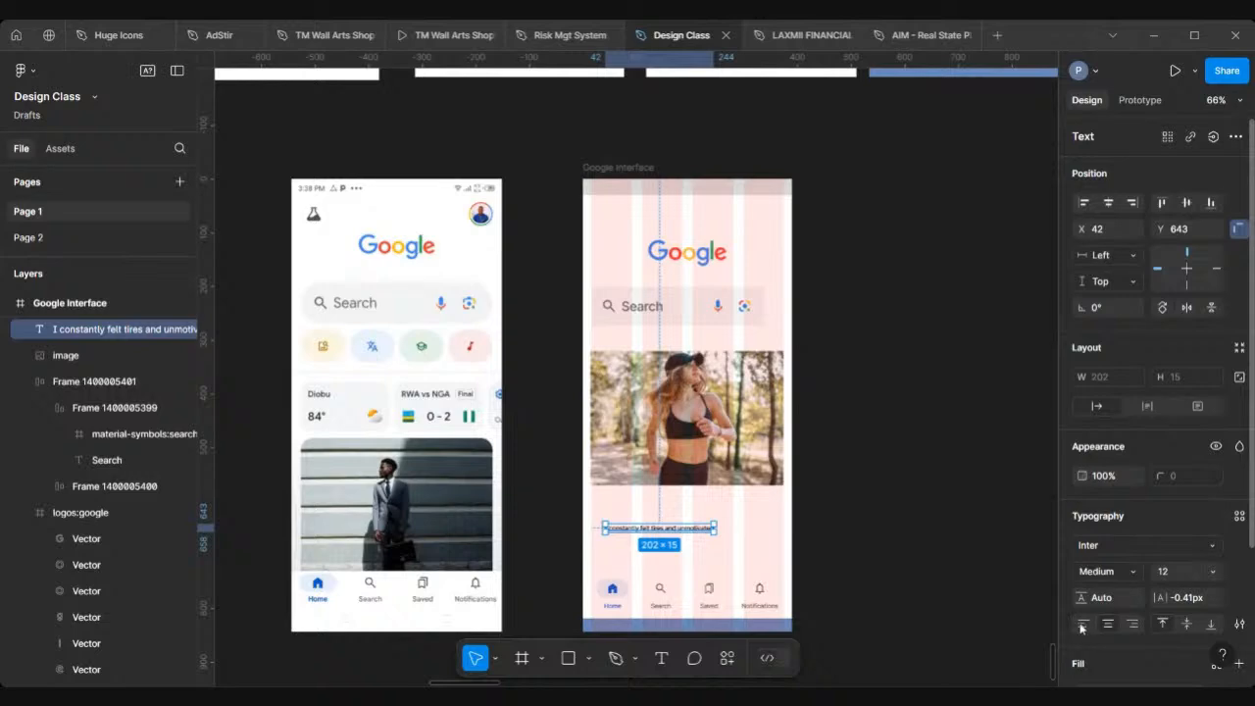
pyautogui.scroll(3, 677, 512)
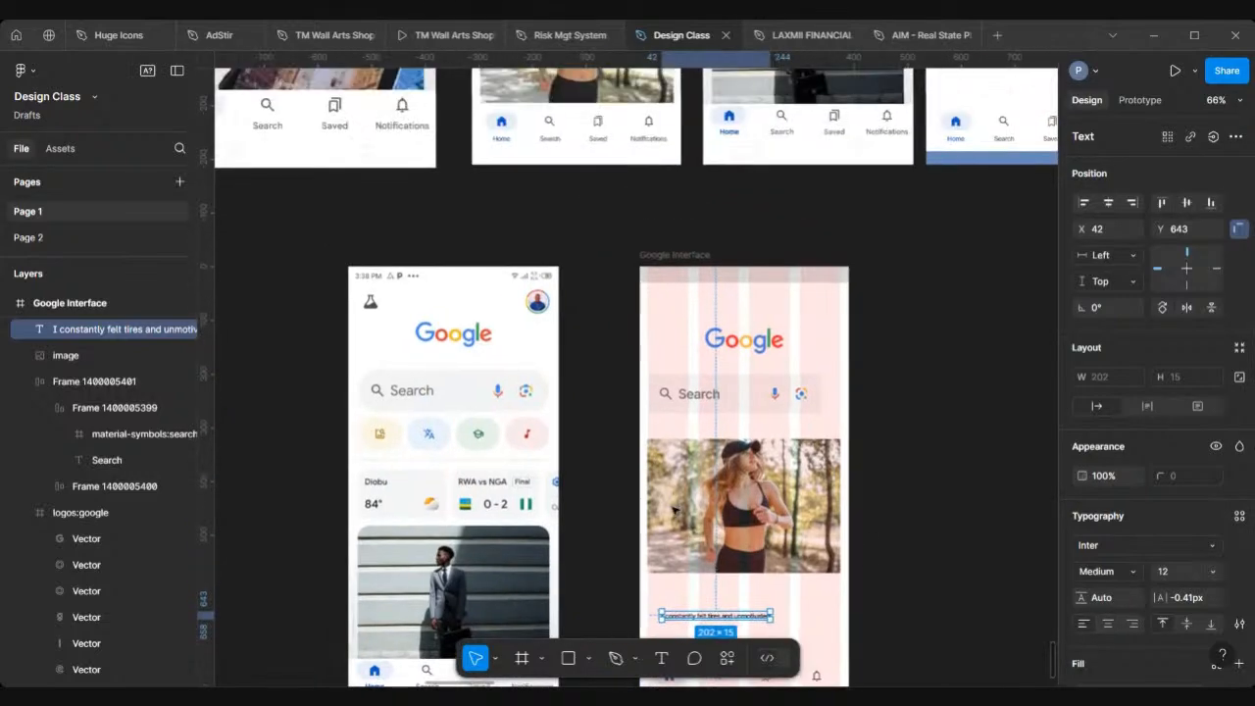
pyautogui.scroll(3, 674, 508)
pyautogui.scroll(-5, 675, 508)
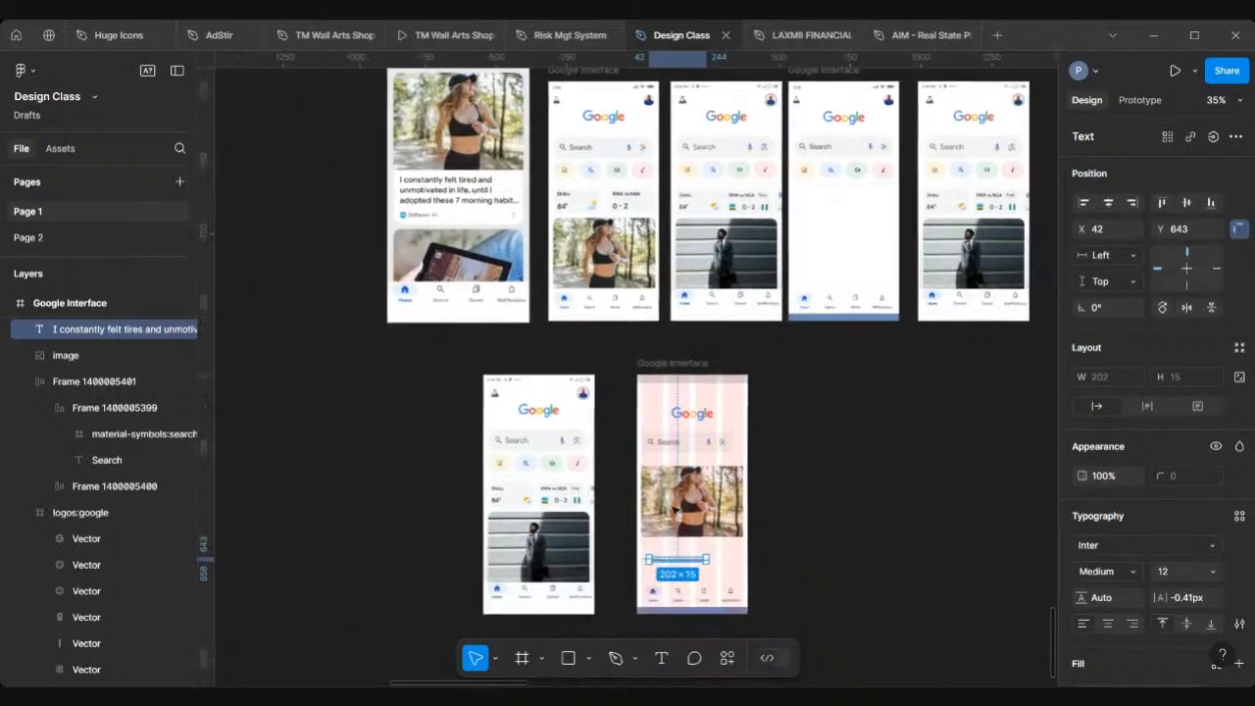
# Step: Extend the headline text with " in life, until I adopted these"
pyautogui.doubleClick(694, 560)
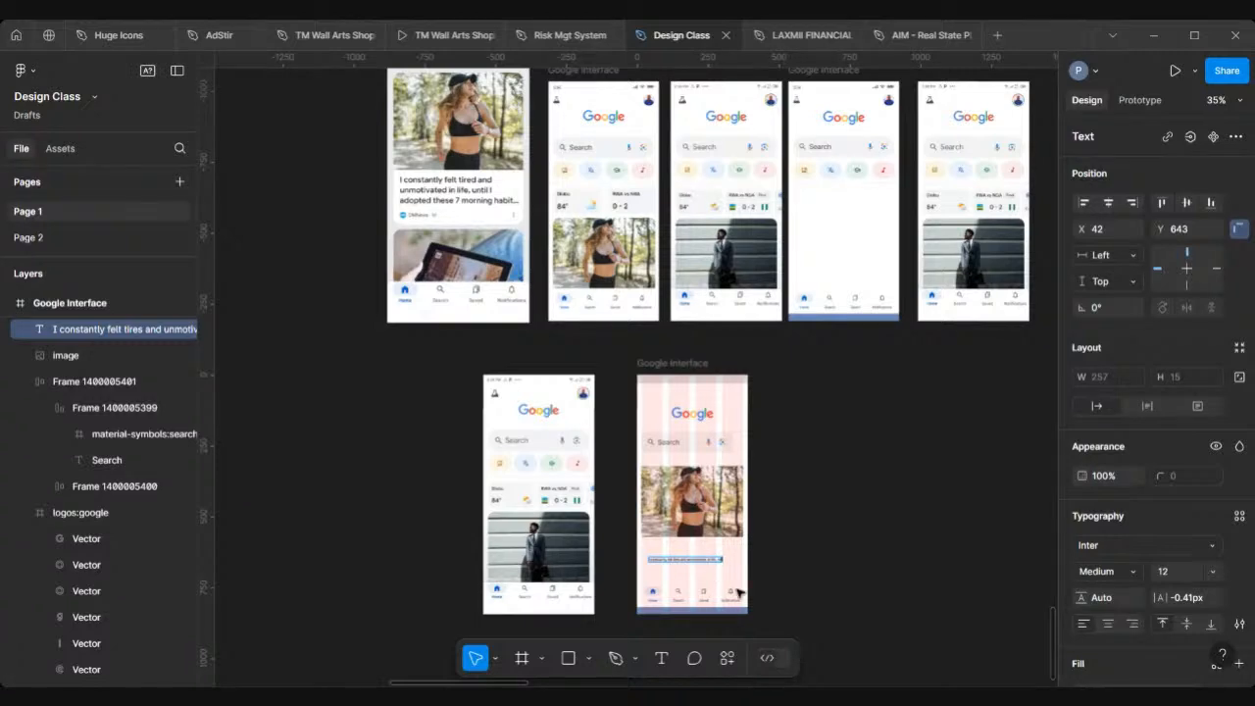
pyautogui.scroll(2, 740, 593)
pyautogui.scroll(5, 740, 592)
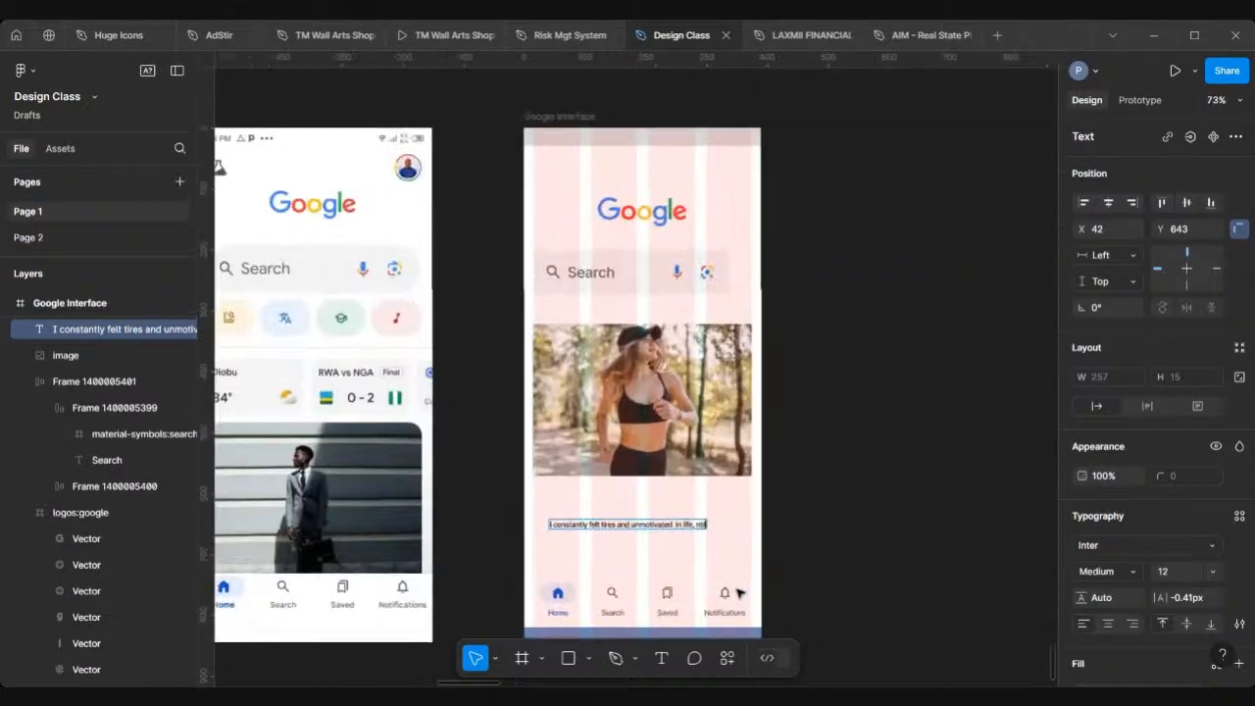
pyautogui.scroll(1, 740, 593)
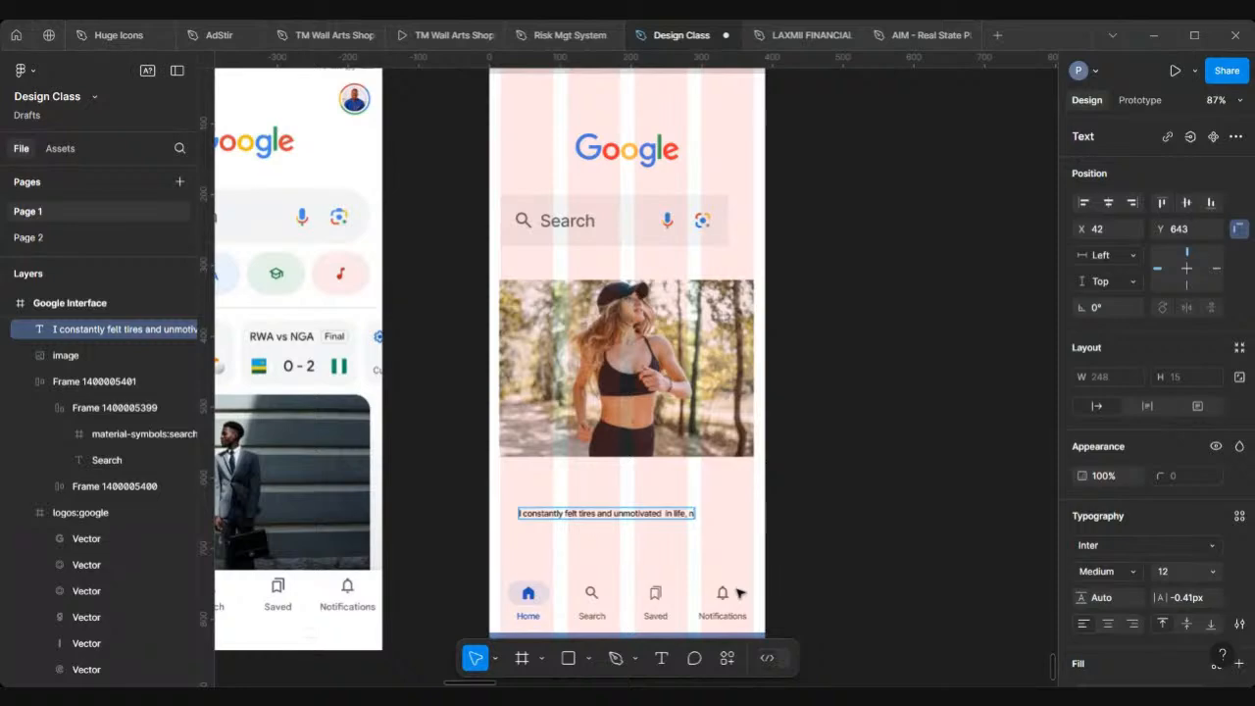
pyautogui.write('n')
pyautogui.scroll(-6, 740, 593)
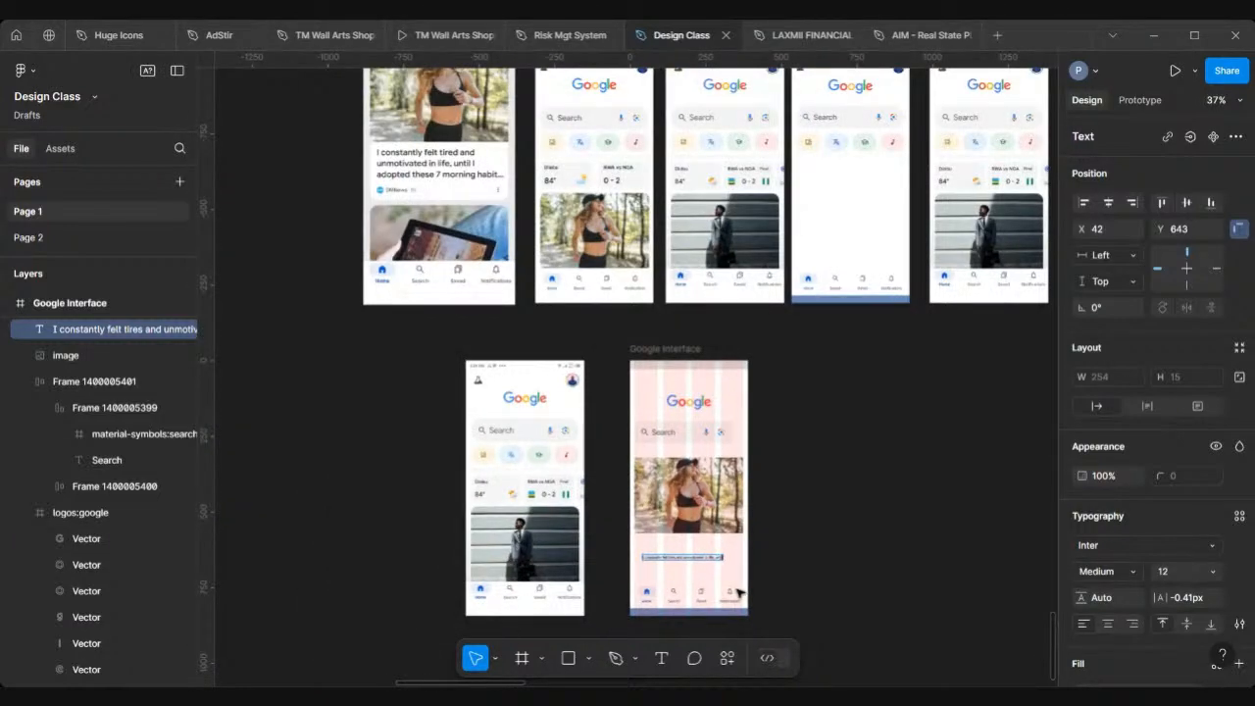
pyautogui.write('til I adopted these')
pyautogui.scroll(5, 706, 588)
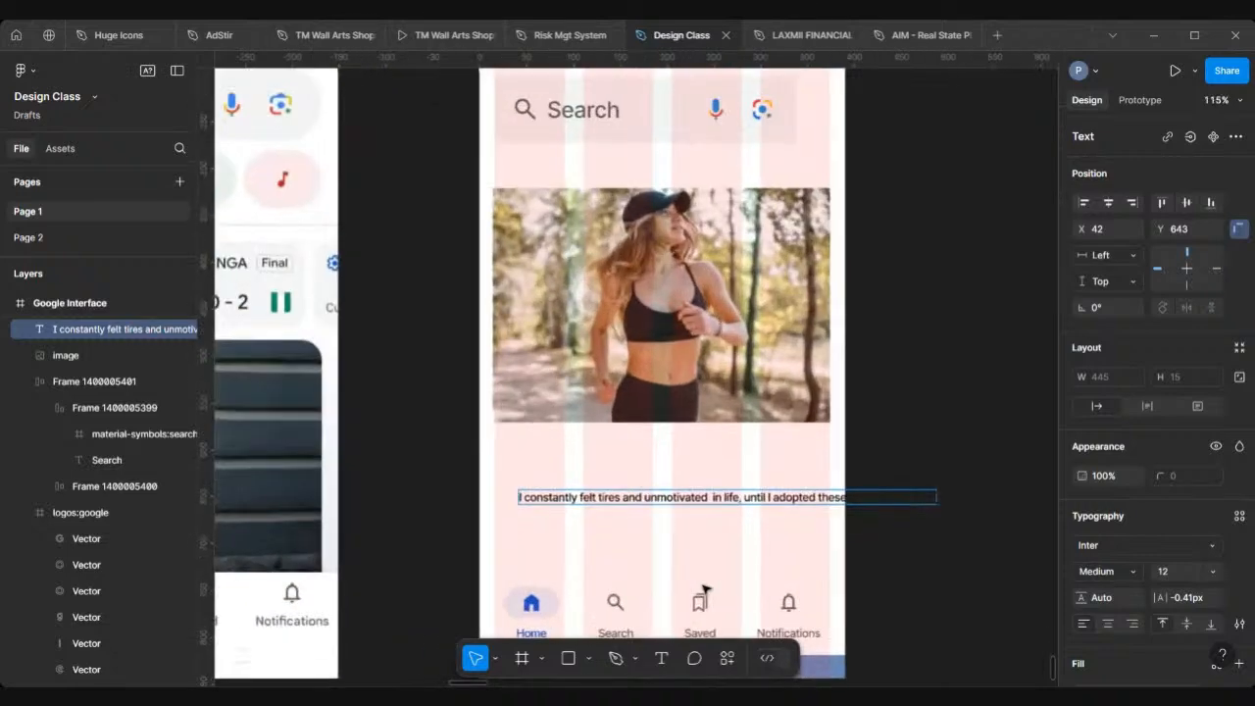
pyautogui.scroll(-2, 706, 588)
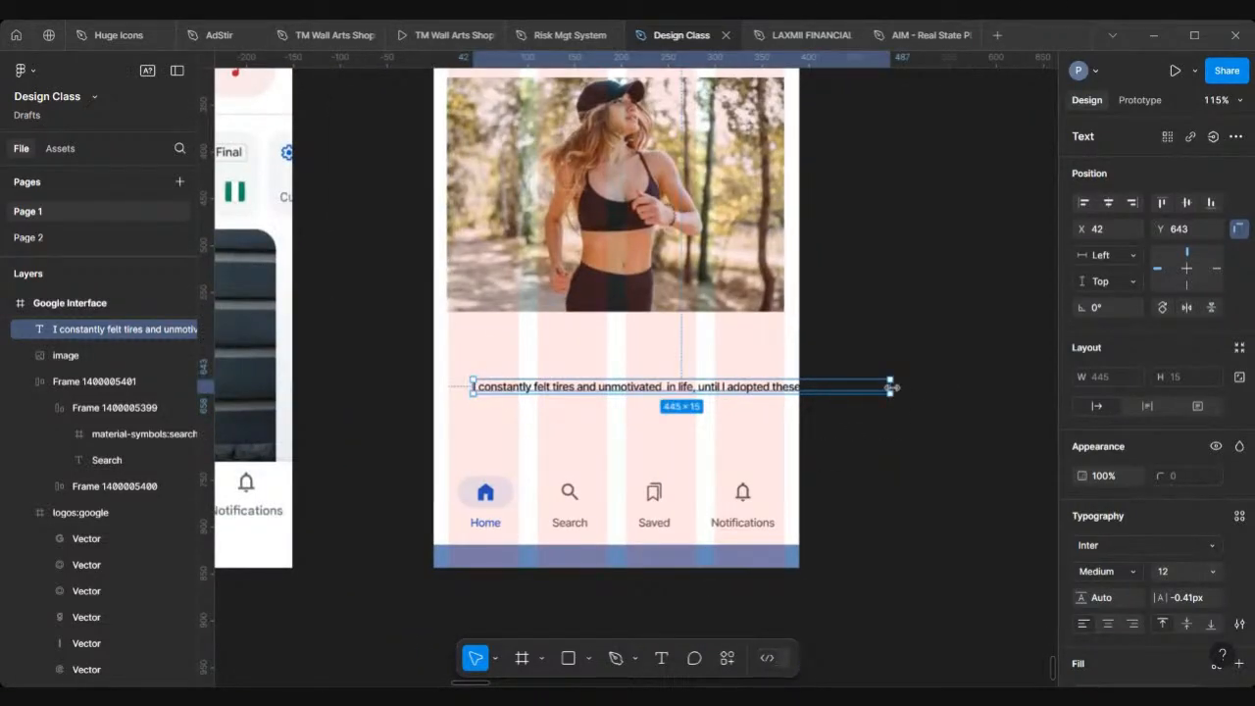
pyautogui.scroll(2, 889, 388)
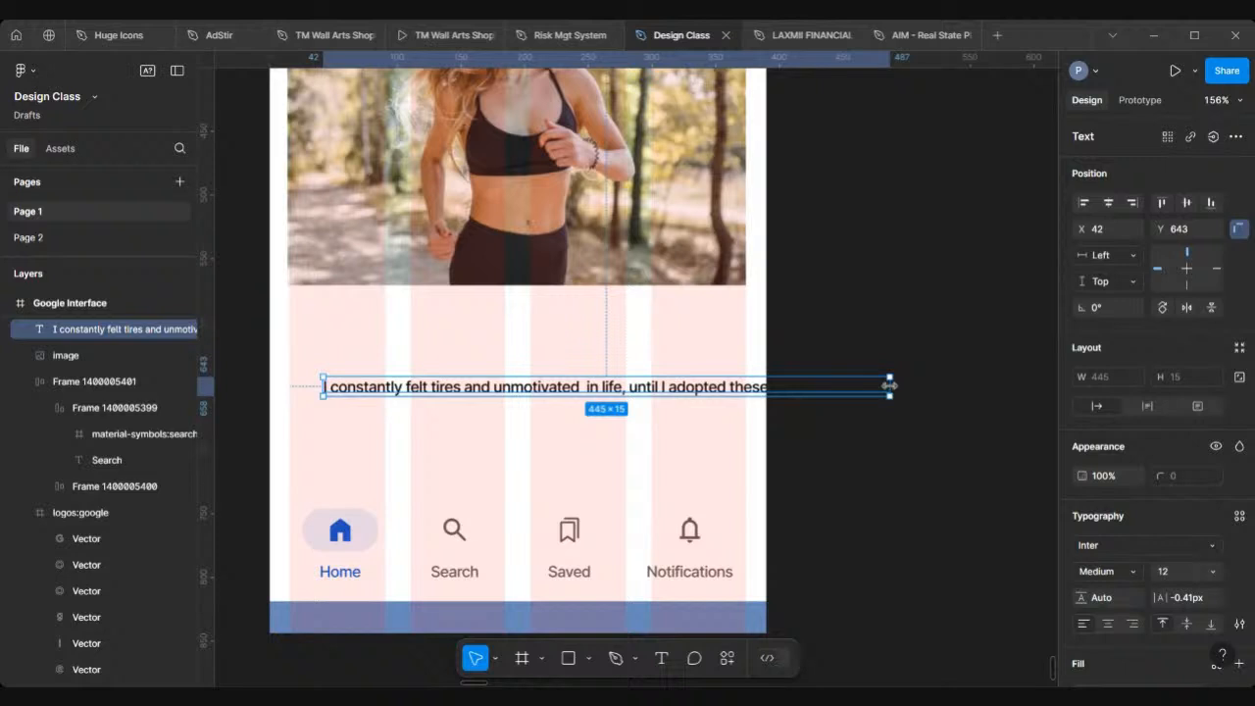
# Step: Finish the headline with "7 morning habit..." and narrow its text box to about 268 wide so it wraps to two lines
pyautogui.moveTo(889, 385); pyautogui.dragTo(664, 417)
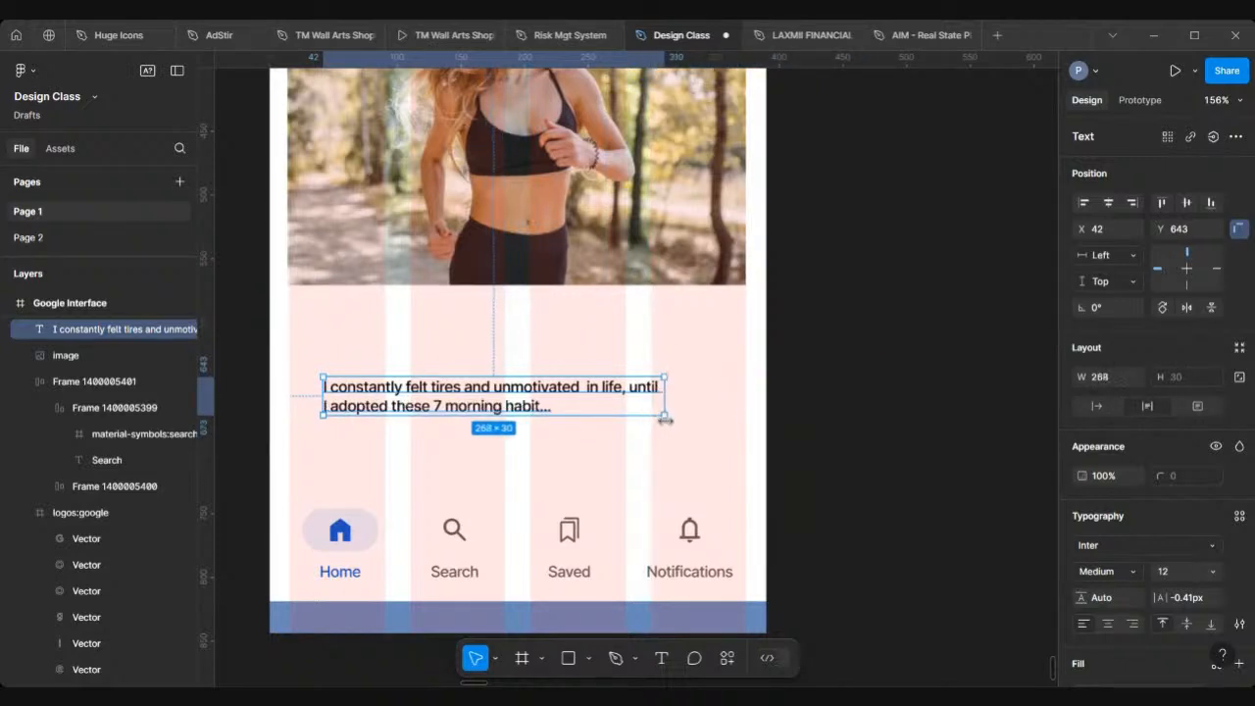
pyautogui.scroll(-8, 664, 418)
pyautogui.scroll(5, 666, 424)
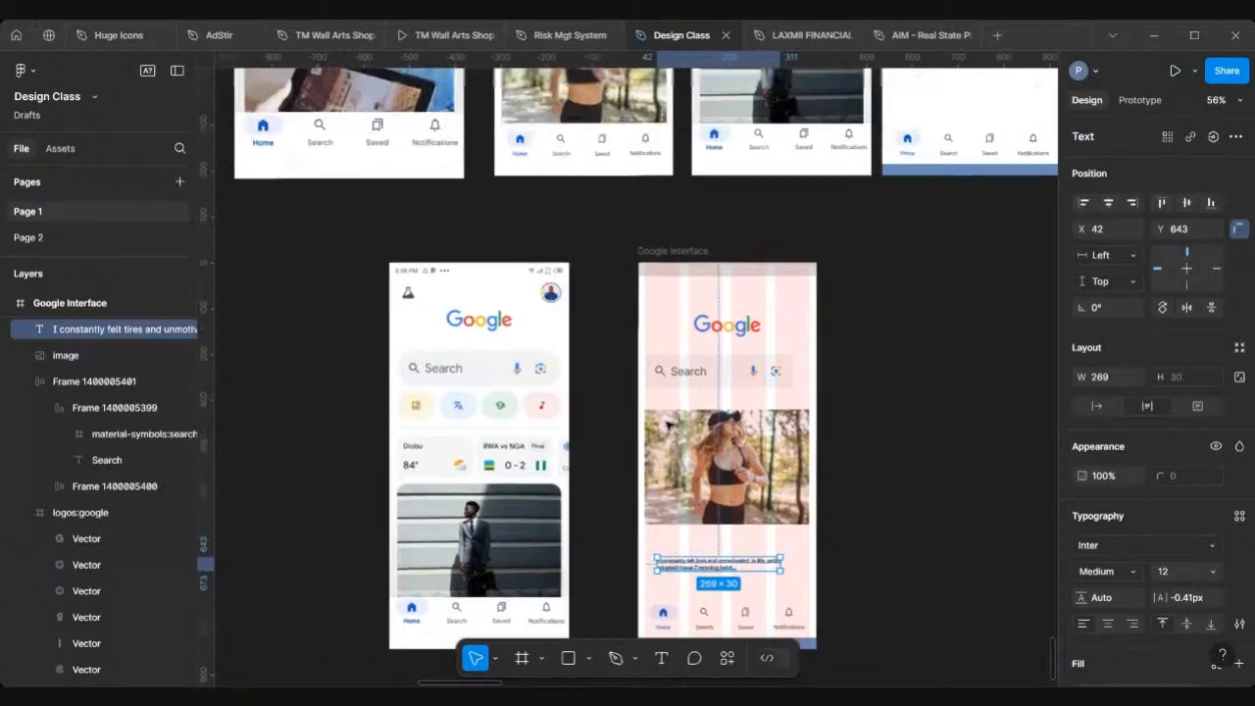
pyautogui.scroll(-4, 666, 424)
pyautogui.scroll(-5, 667, 423)
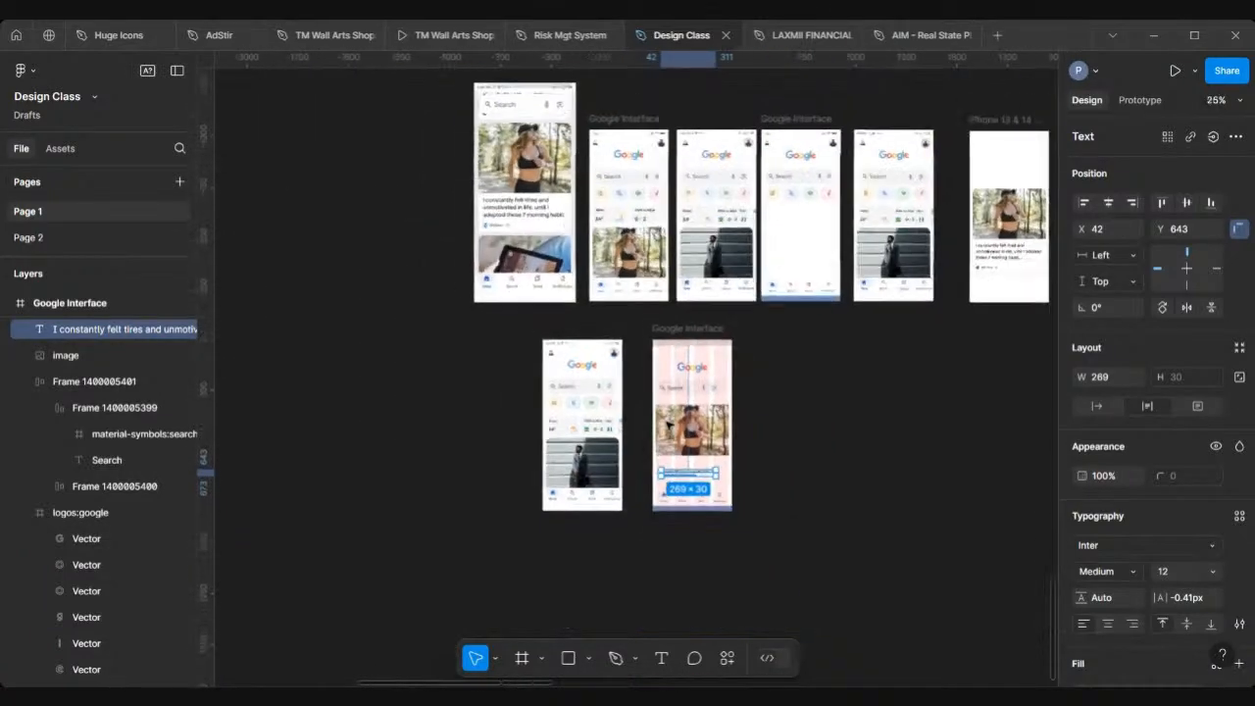
# Step: Move the reference screenshot image beside the Google Interface frame for comparison
pyautogui.moveTo(507, 265); pyautogui.dragTo(783, 481)
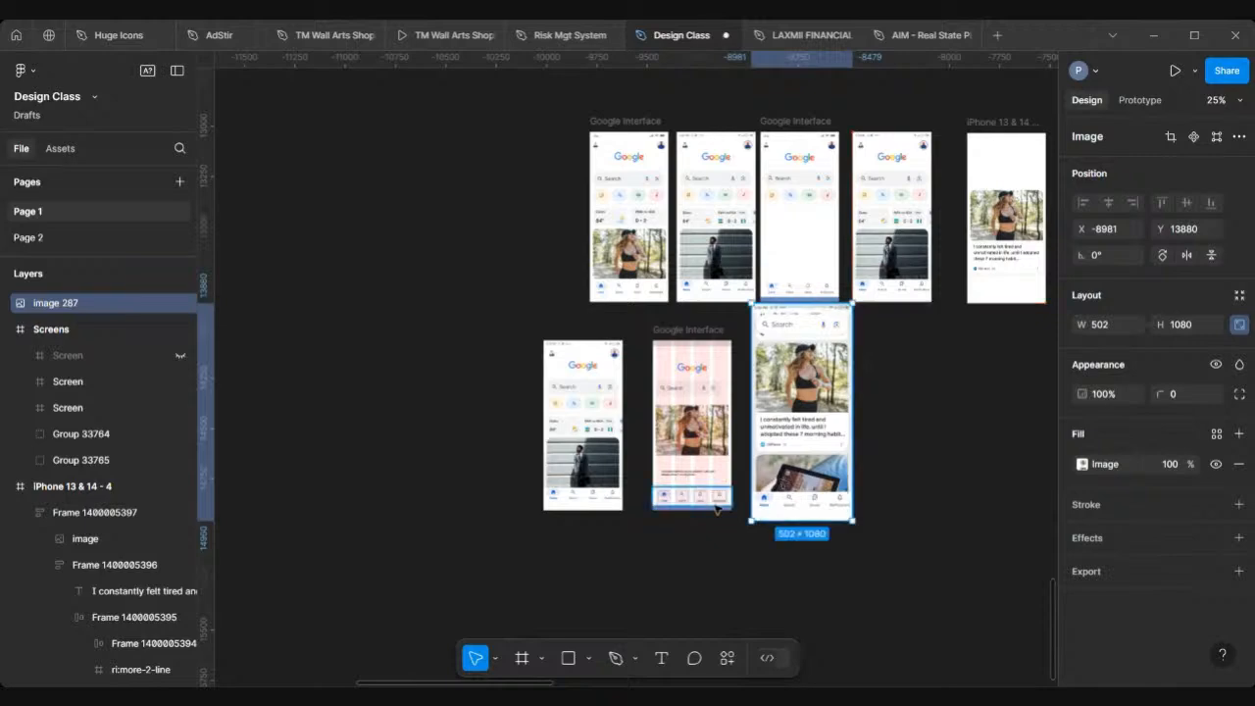
pyautogui.scroll(7, 759, 501)
pyautogui.hscroll(2, 708, 510)
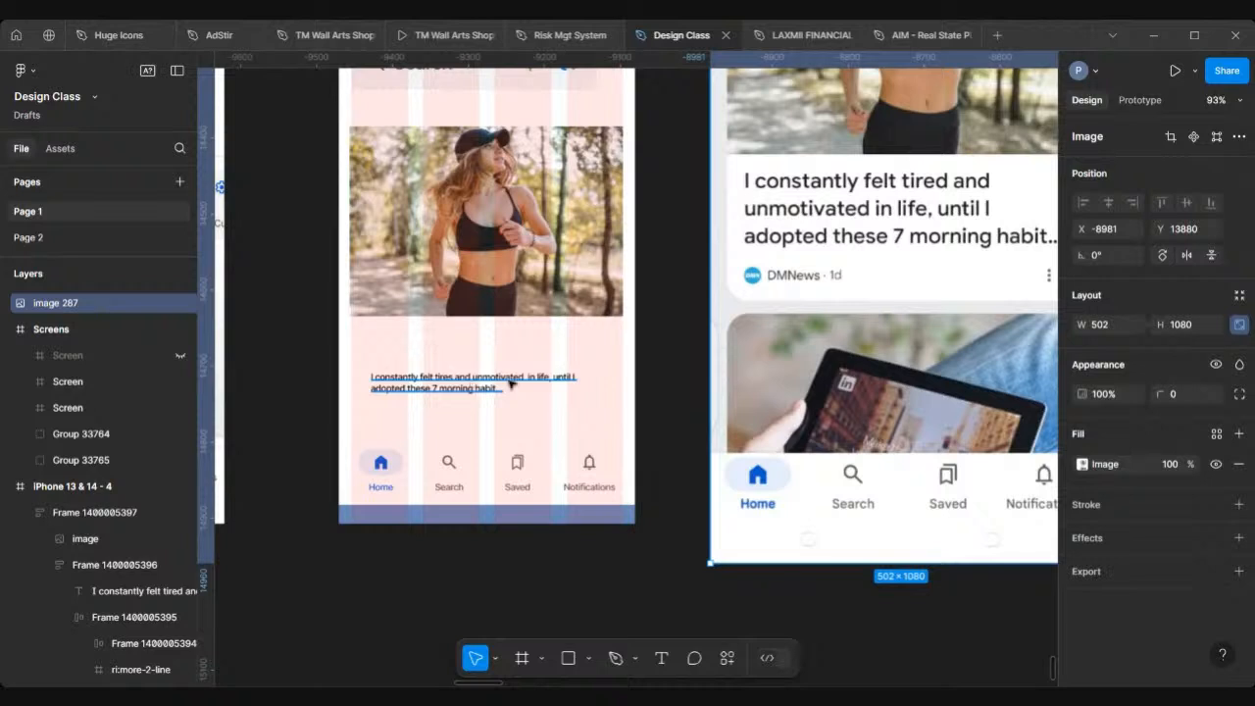
# Step: Narrow the headline text box to about 178 wide so it wraps onto three lines
pyautogui.click(574, 386)
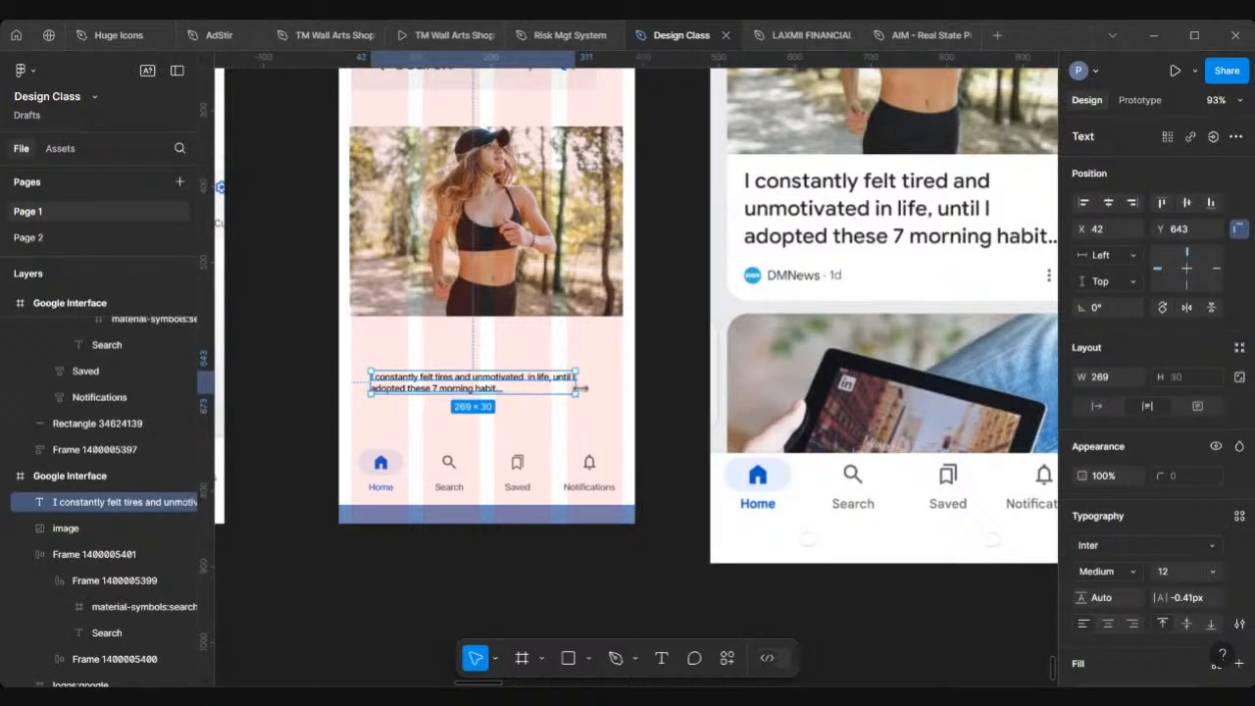
pyautogui.moveTo(574, 386); pyautogui.dragTo(486, 408)
pyautogui.scroll(3, 435, 431)
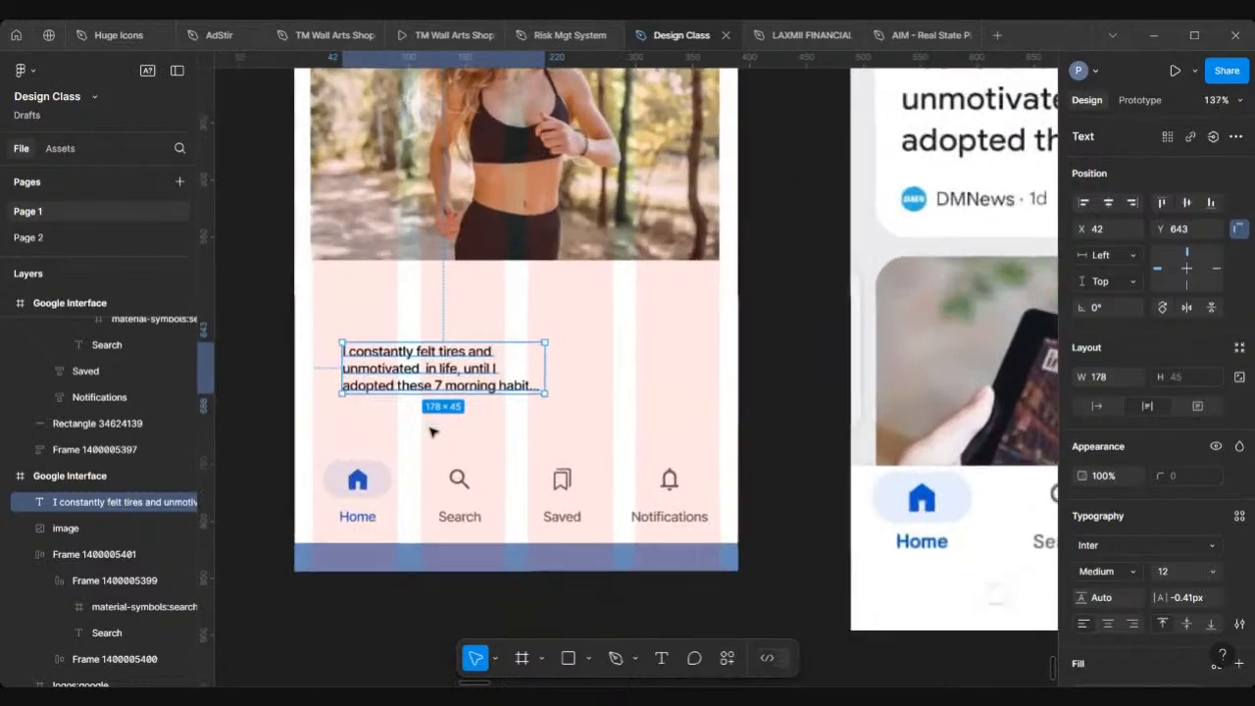
pyautogui.scroll(-3, 507, 385)
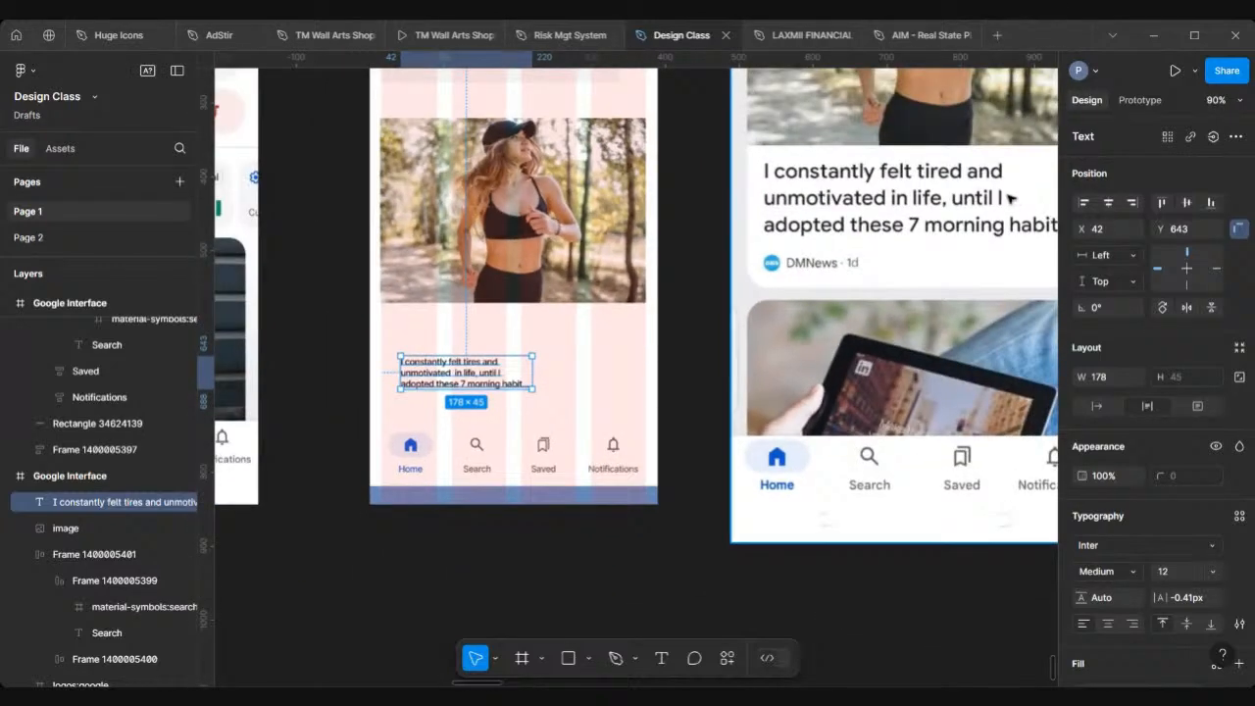
pyautogui.hscroll(2, 996, 199)
pyautogui.hscroll(-1, 993, 199)
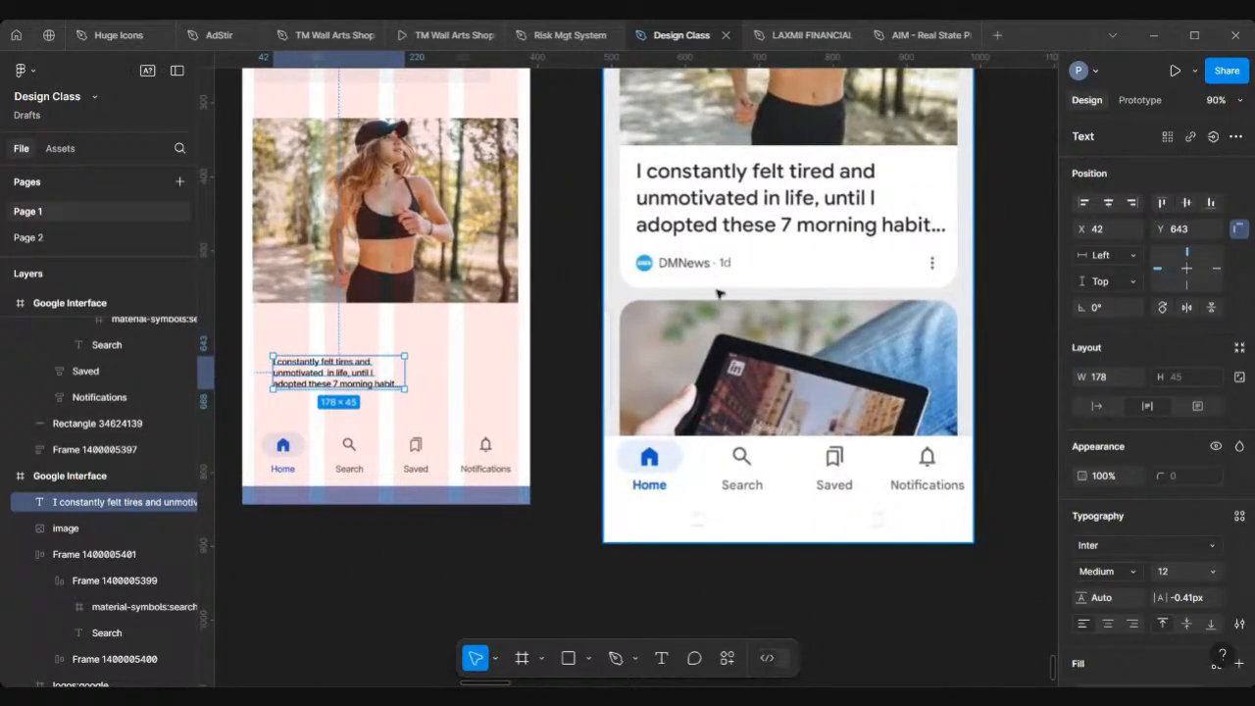
pyautogui.hscroll(-2, 720, 293)
pyautogui.hscroll(-1, 721, 293)
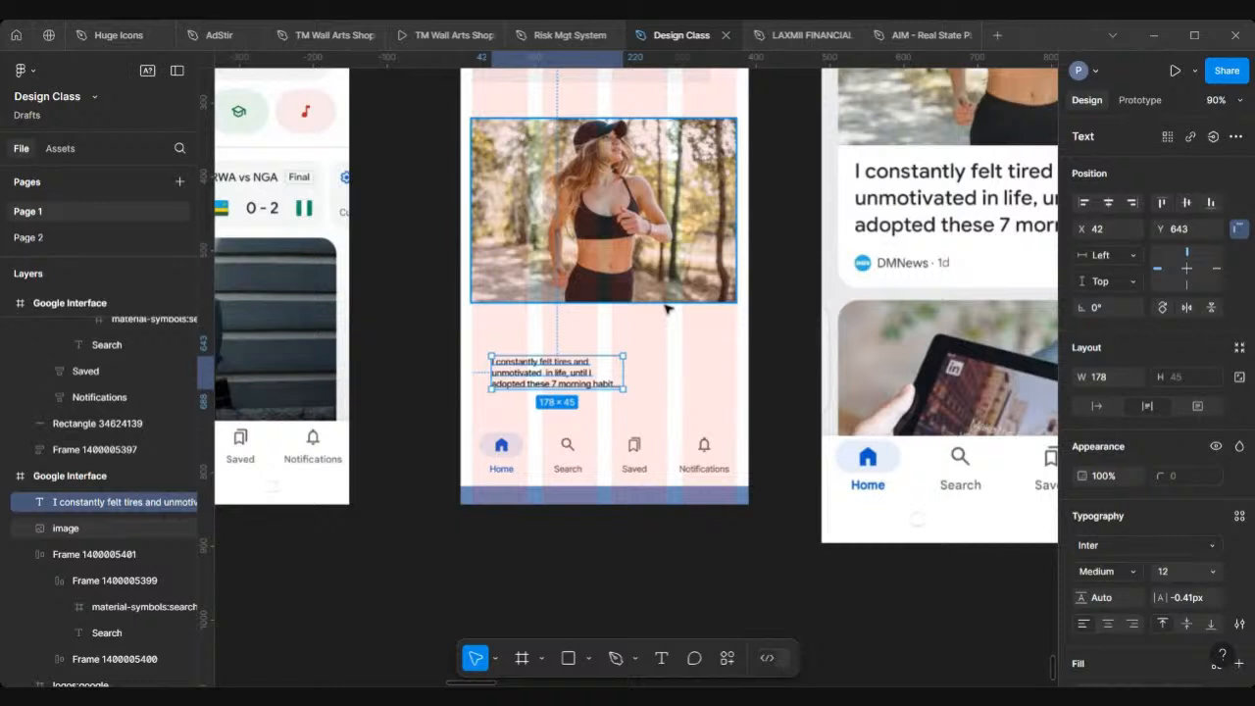
# Step: Set the headline's font size to 16 and widen its text box to about 237
pyautogui.click(1213, 573)
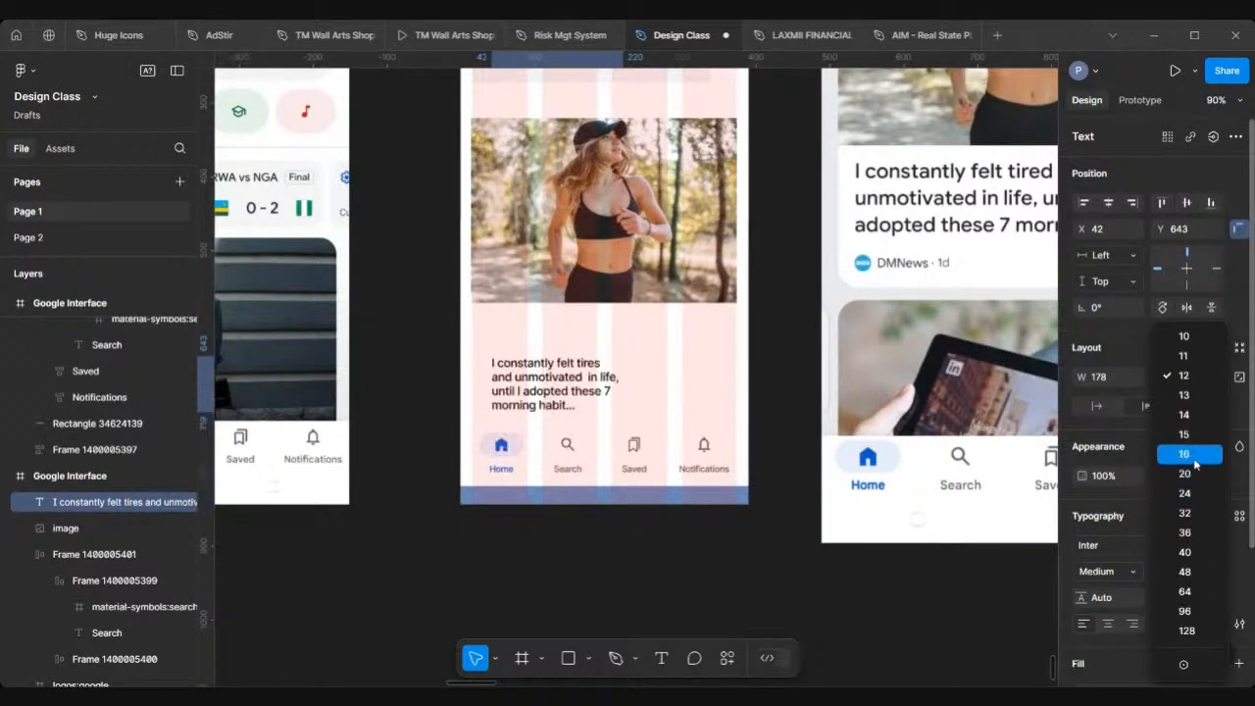
pyautogui.click(1194, 459)
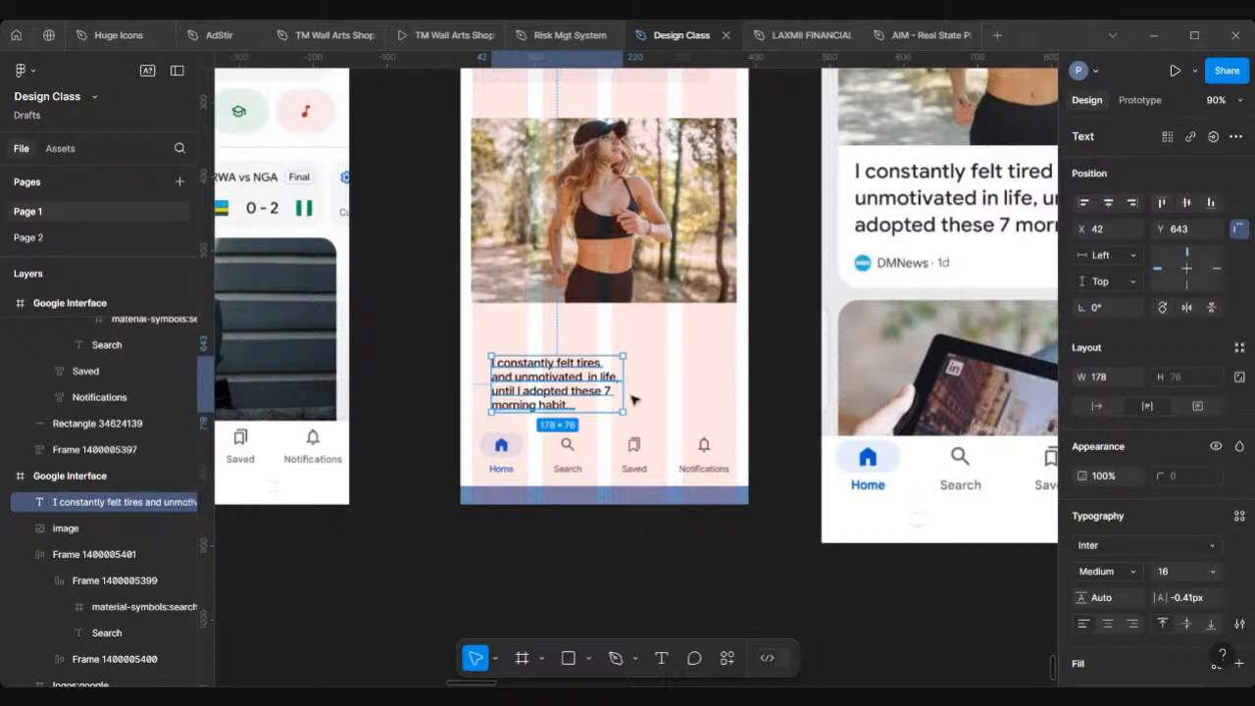
pyautogui.moveTo(631, 395); pyautogui.dragTo(665, 398)
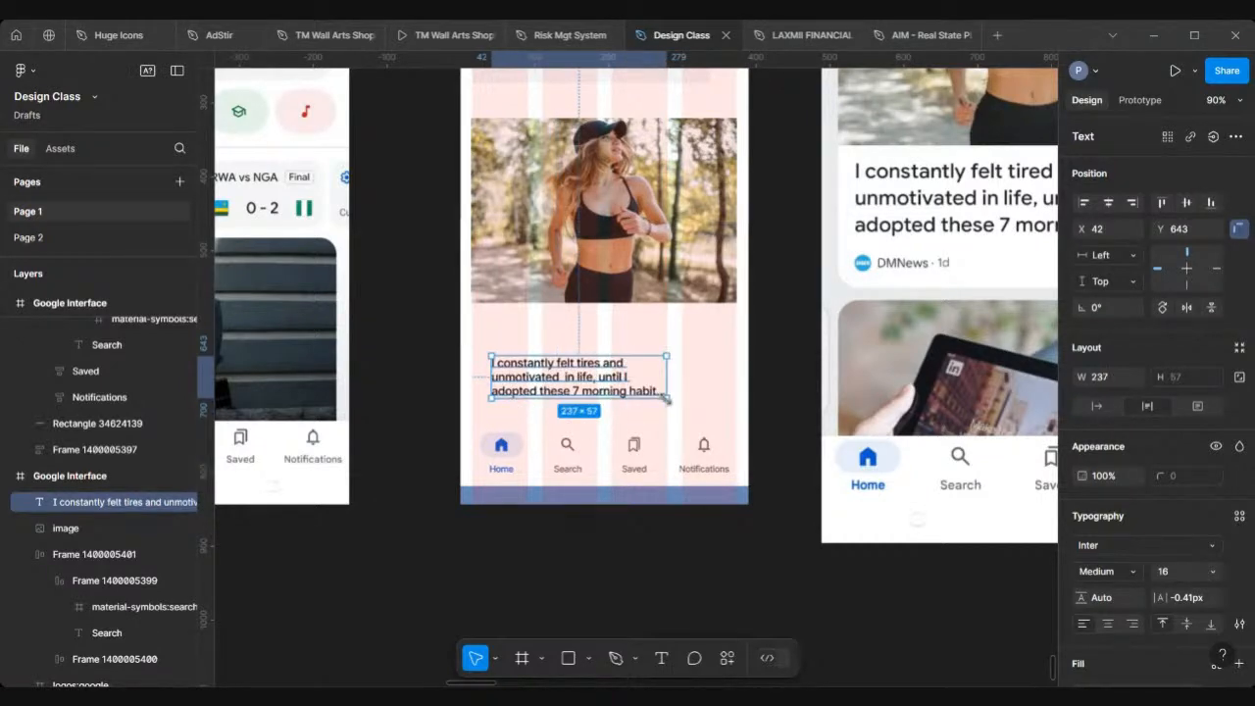
# Step: Set the headline's font size to 20 and widen its text box to about 311
pyautogui.scroll(-3, 665, 398)
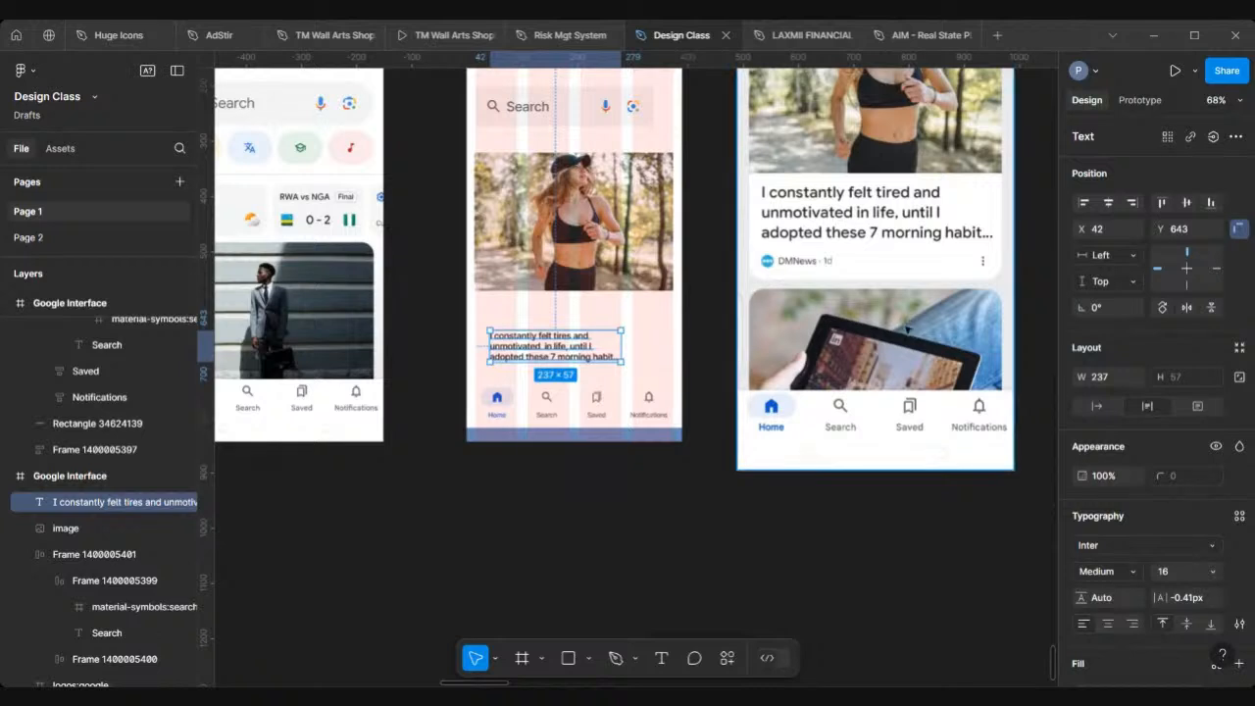
pyautogui.click(1213, 572)
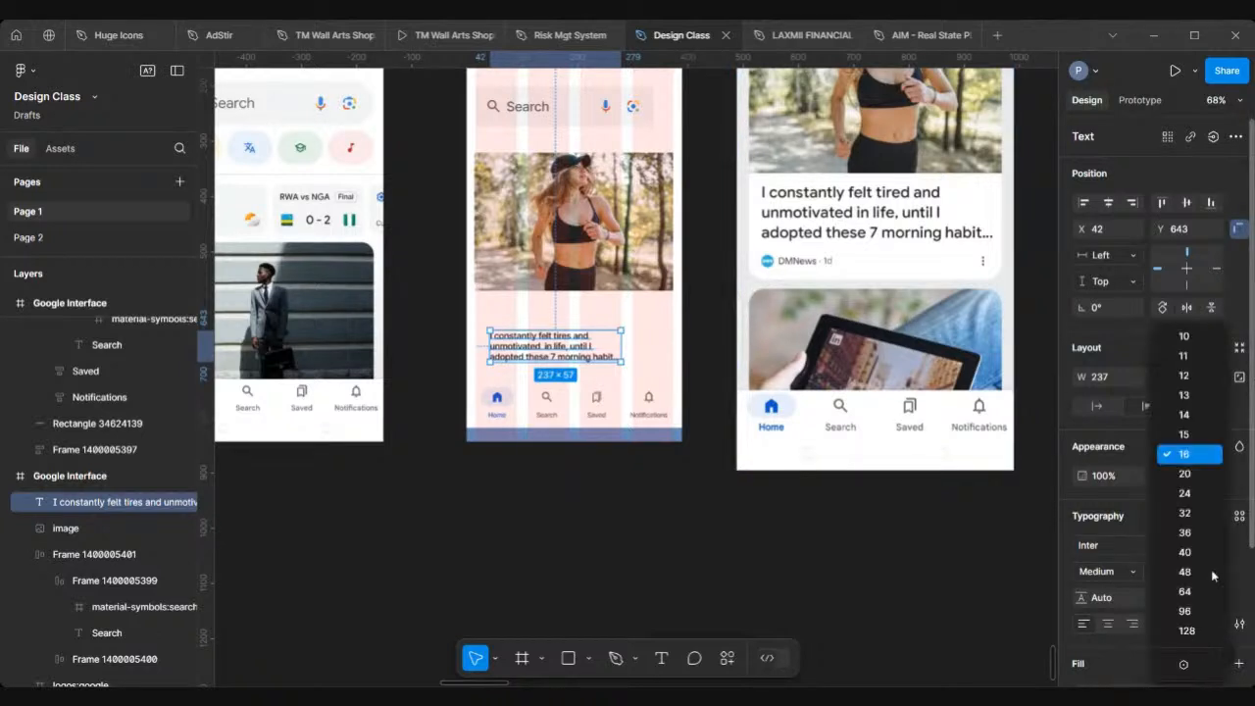
pyautogui.click(1184, 473)
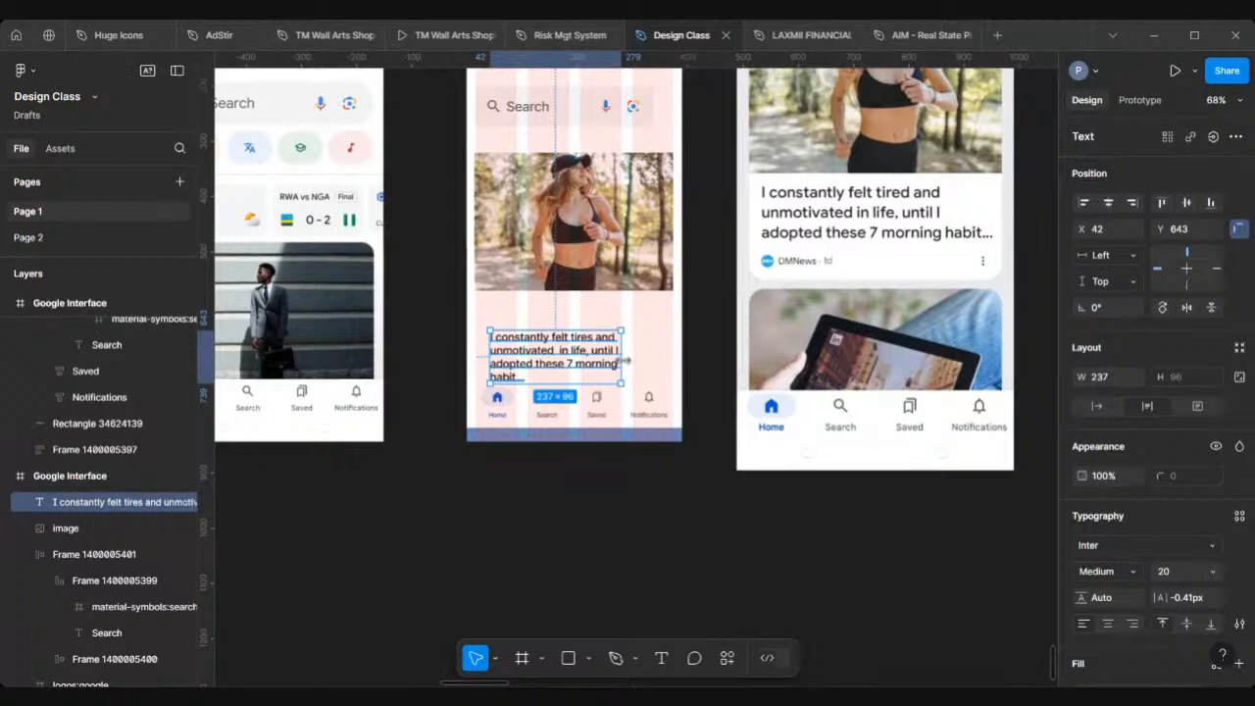
pyautogui.moveTo(625, 361); pyautogui.dragTo(662, 360)
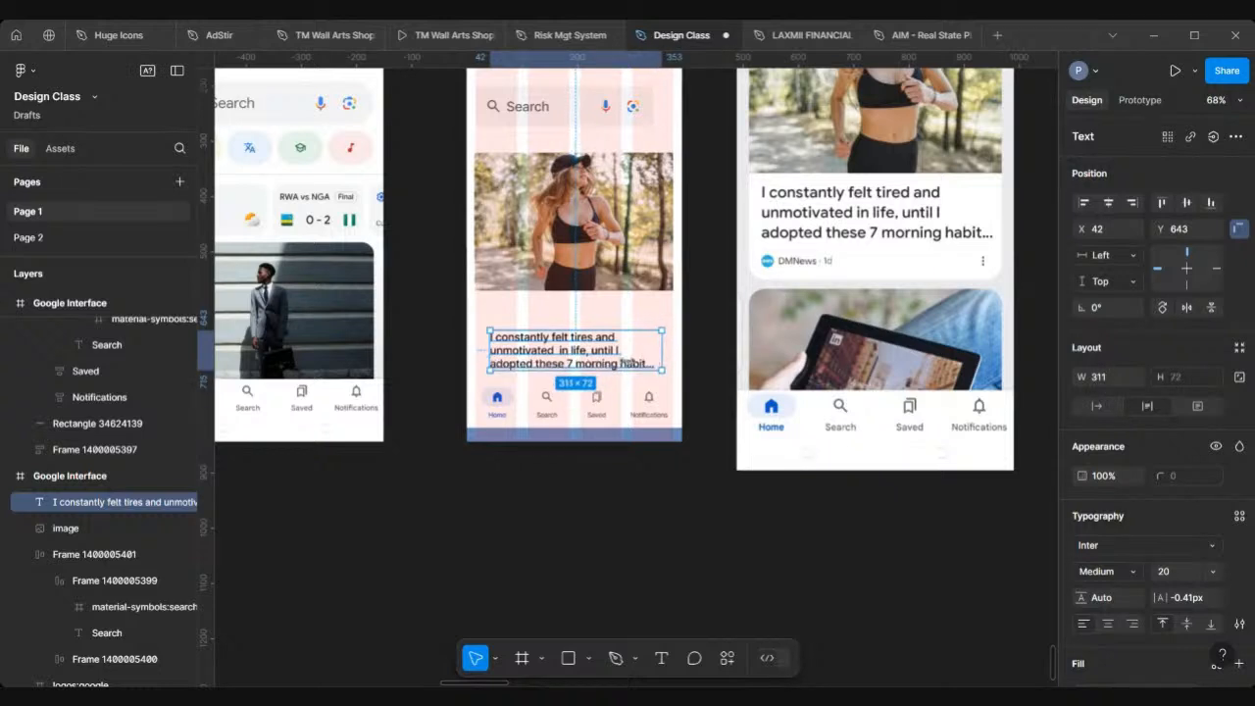
# Step: Move the headline up to about X 40, Y 591, just below the photo
pyautogui.moveTo(552, 333); pyautogui.dragTo(553, 319)
pyautogui.scroll(-2, 608, 294)
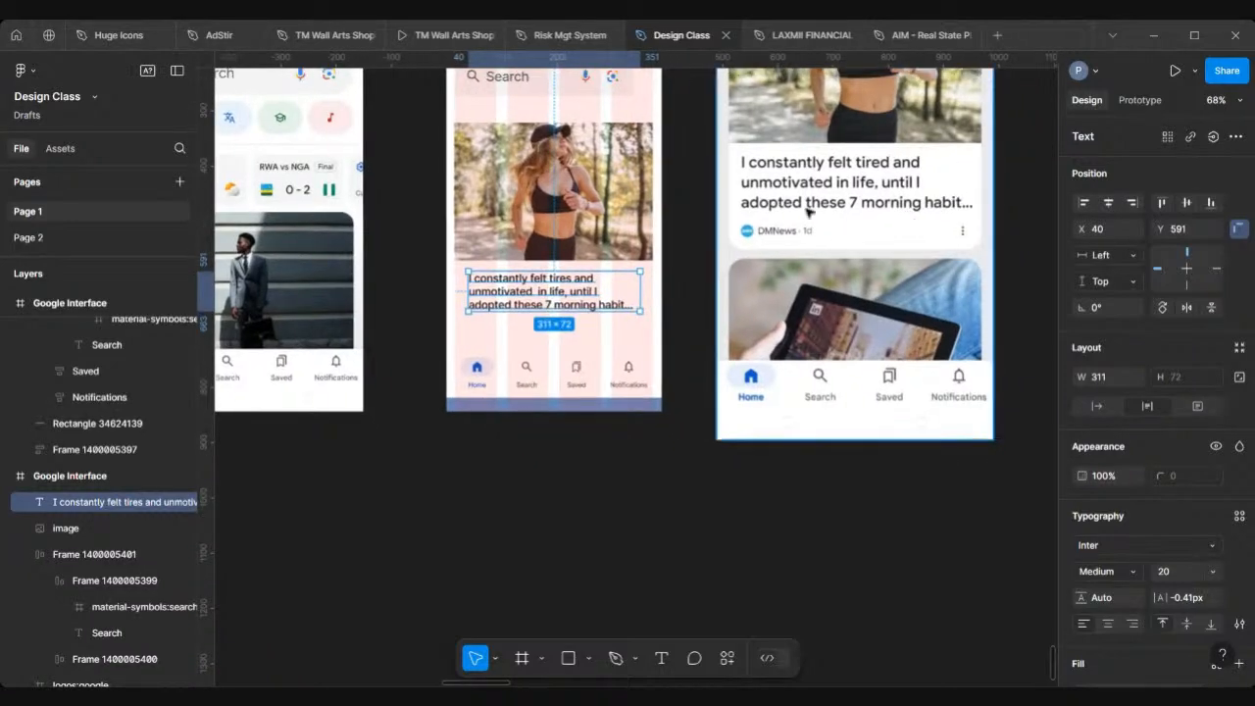
pyautogui.scroll(3, 789, 220)
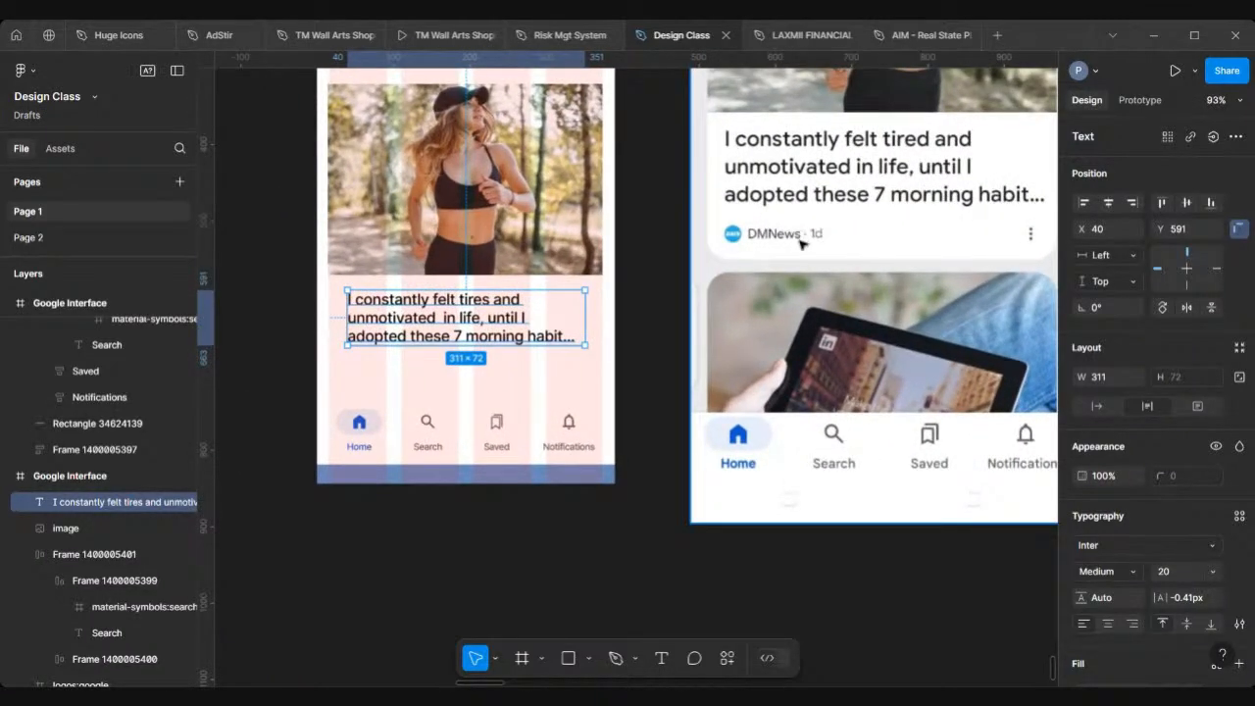
pyautogui.hscroll(2, 518, 537)
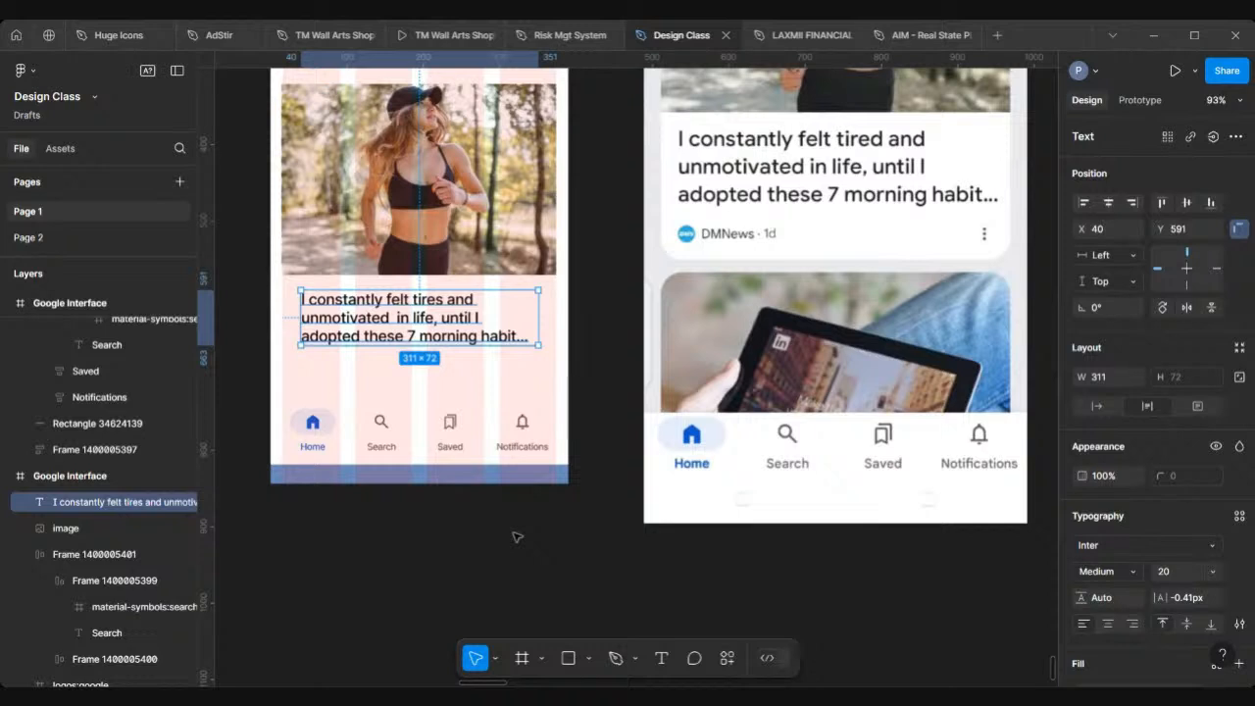
# Step: Set the headline's line height to 30
pyautogui.click(517, 537)
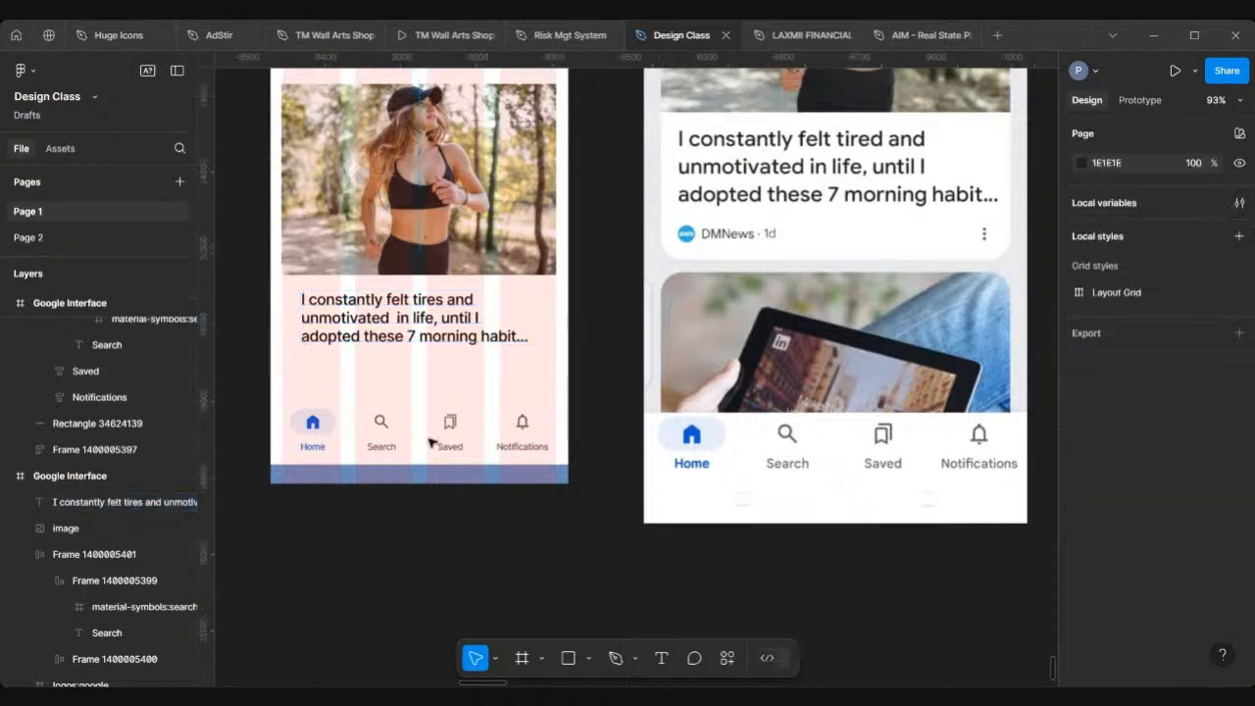
pyautogui.click(415, 328)
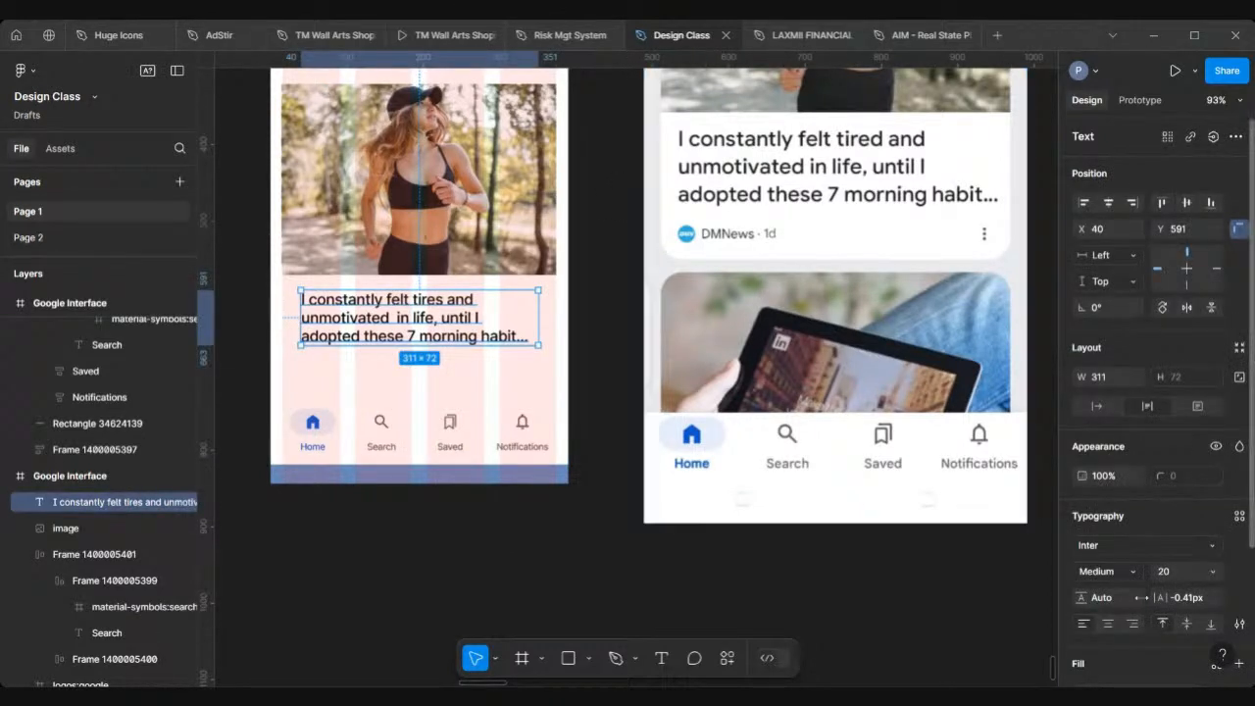
pyautogui.scroll(-3, 1113, 455)
pyautogui.click(1113, 456)
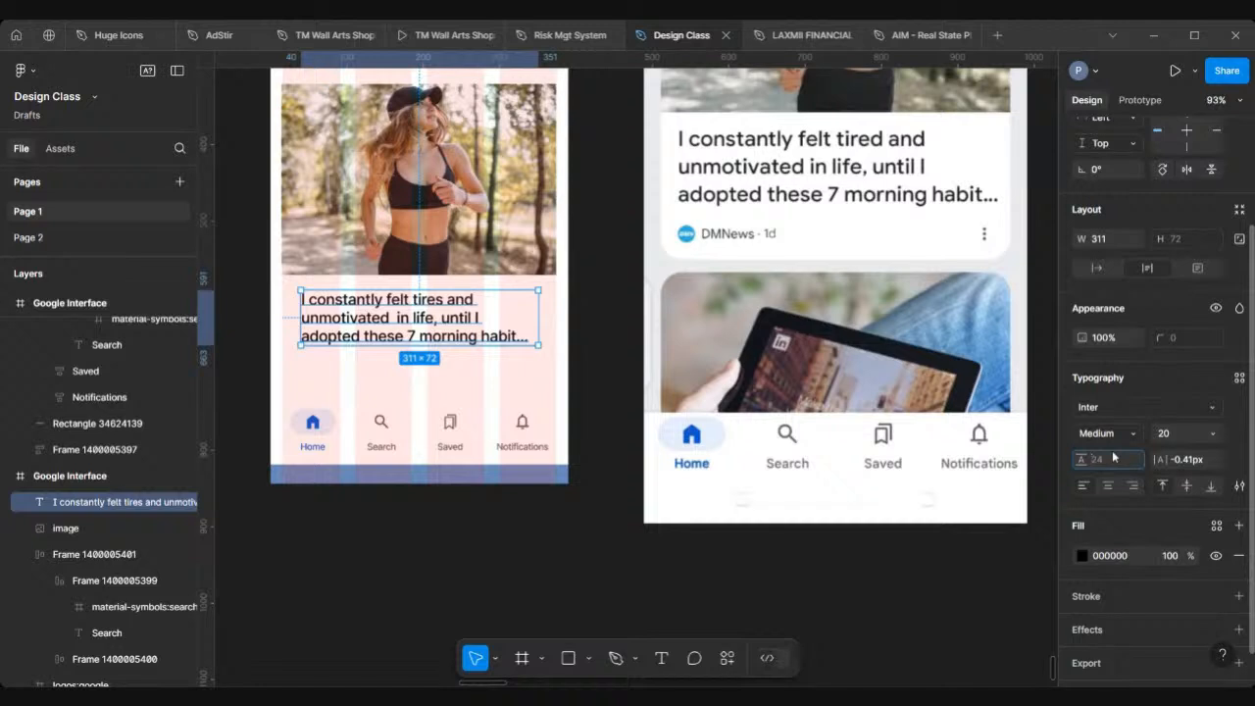
pyautogui.write('30')
pyautogui.press('Return')
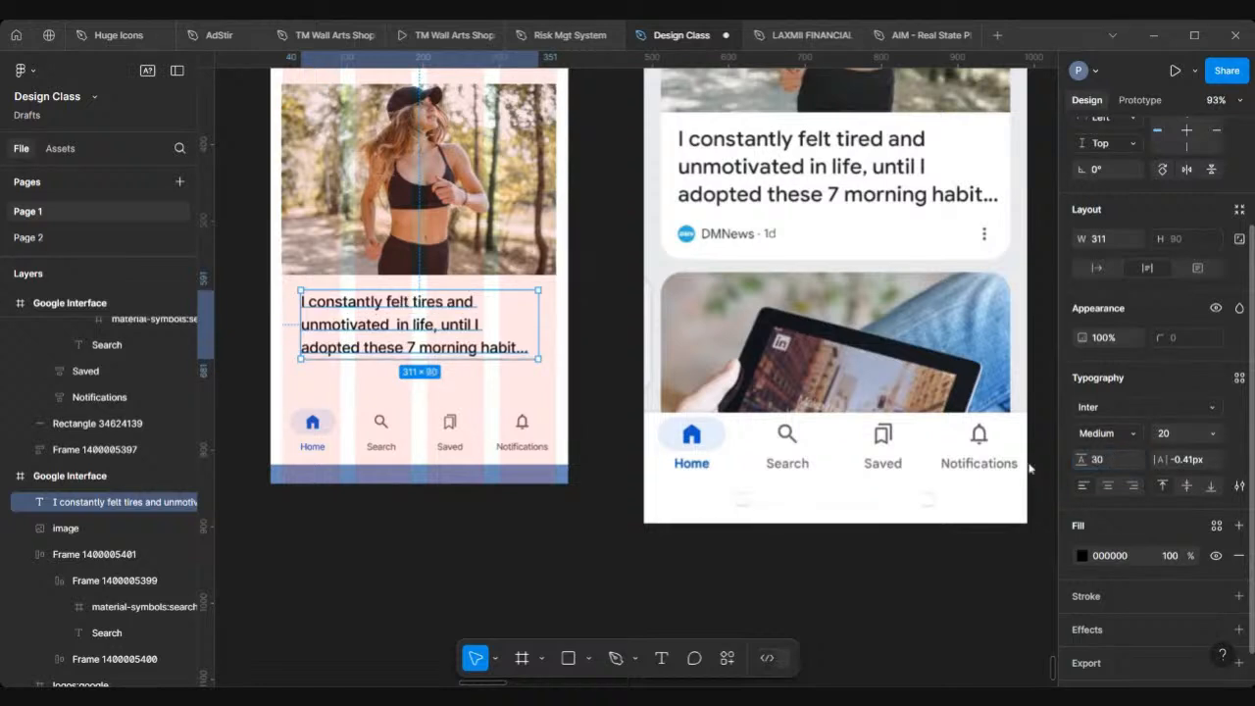
# Step: Set the headline's line height to 28
pyautogui.hscroll(-3, 490, 373)
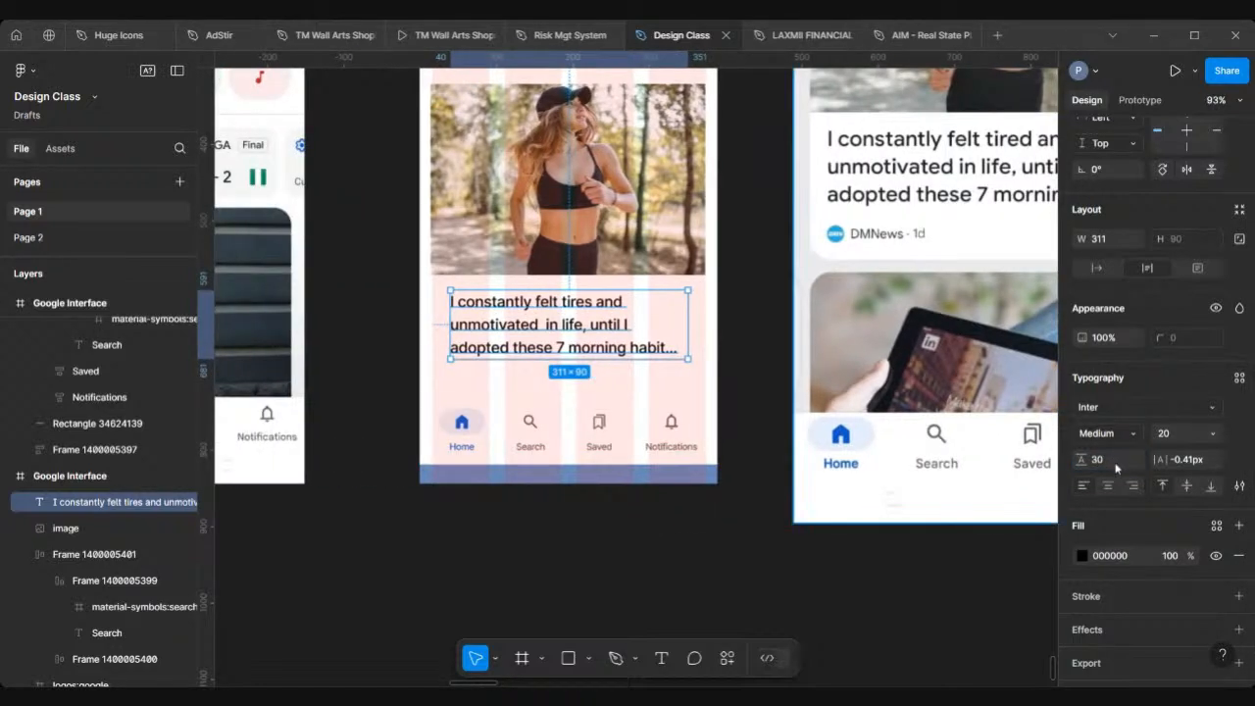
pyautogui.click(1118, 467)
pyautogui.write('28')
pyautogui.press('Return')
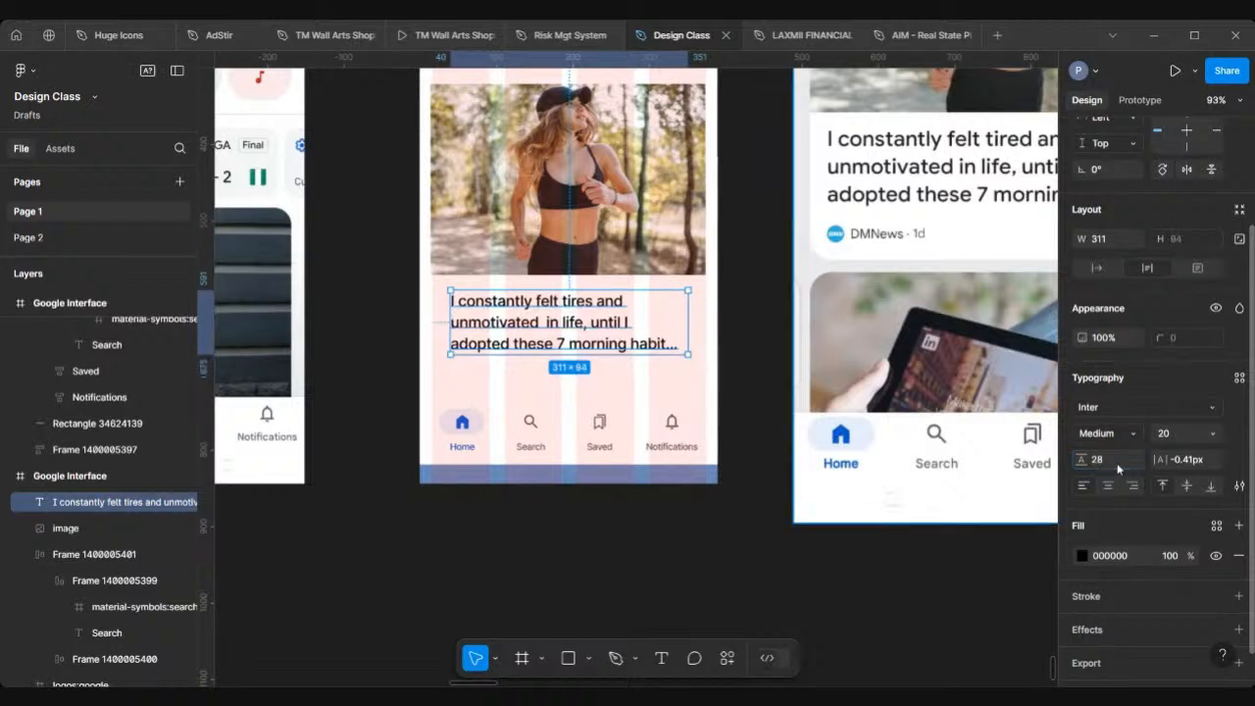
pyautogui.press('Escape')
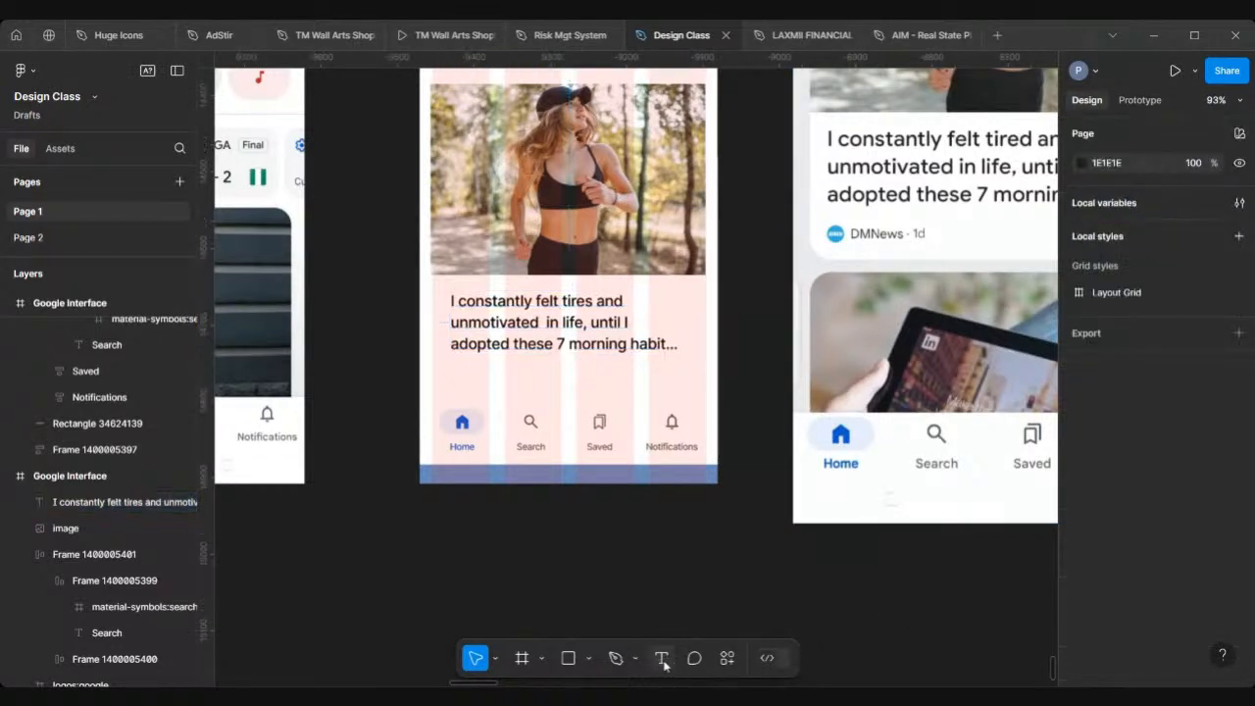
# Step: Add a text layer reading "DMNews . 1d" below the headline
pyautogui.click(662, 657)
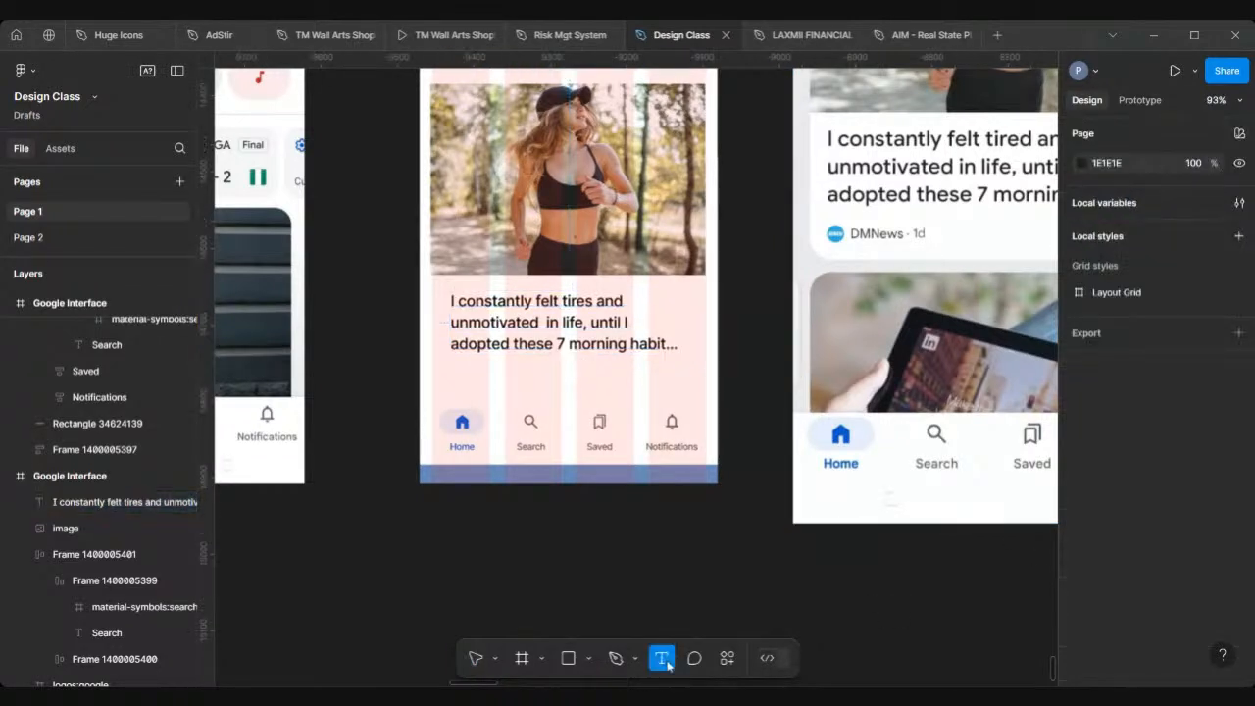
pyautogui.click(506, 379)
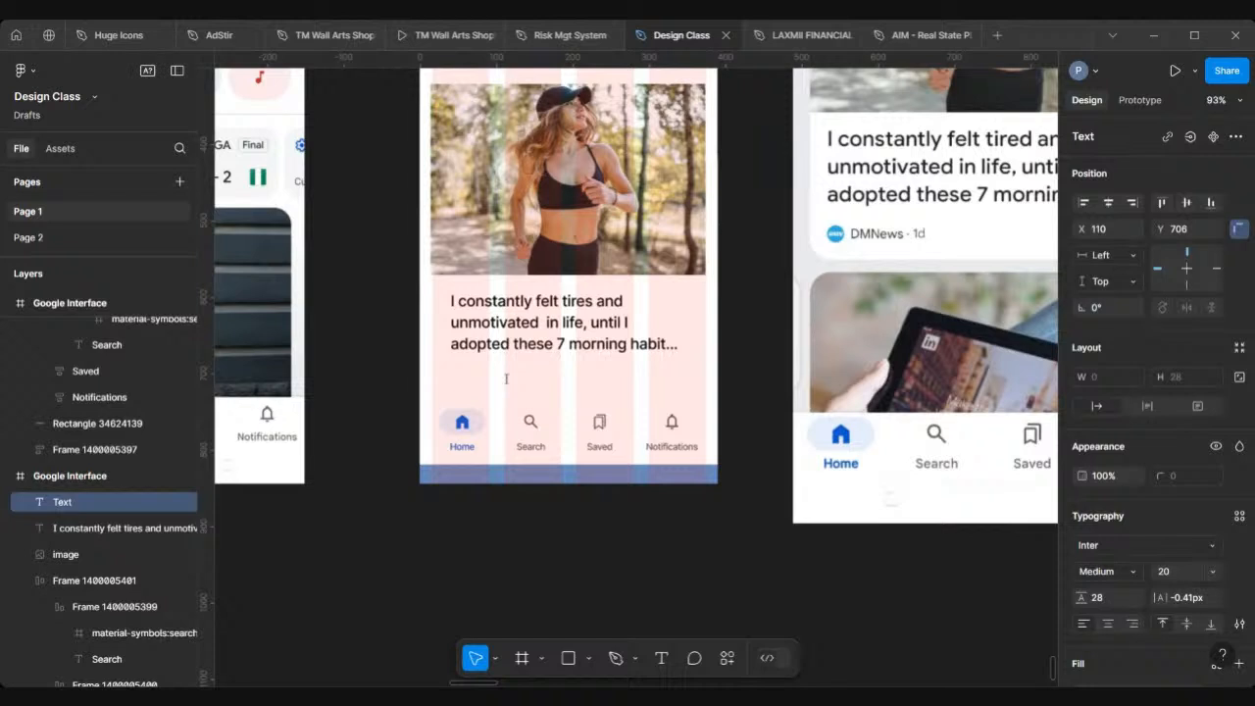
pyautogui.write('DMNews ')
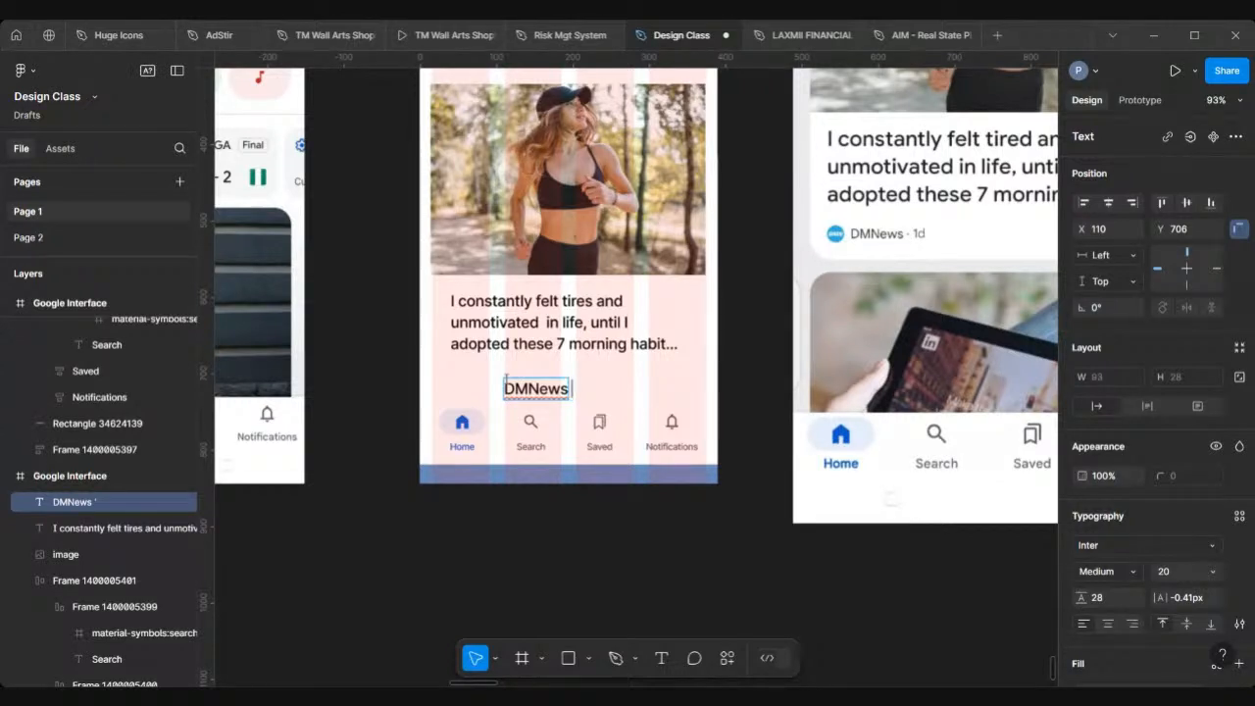
pyautogui.write('. 1d')
pyautogui.press('Escape')
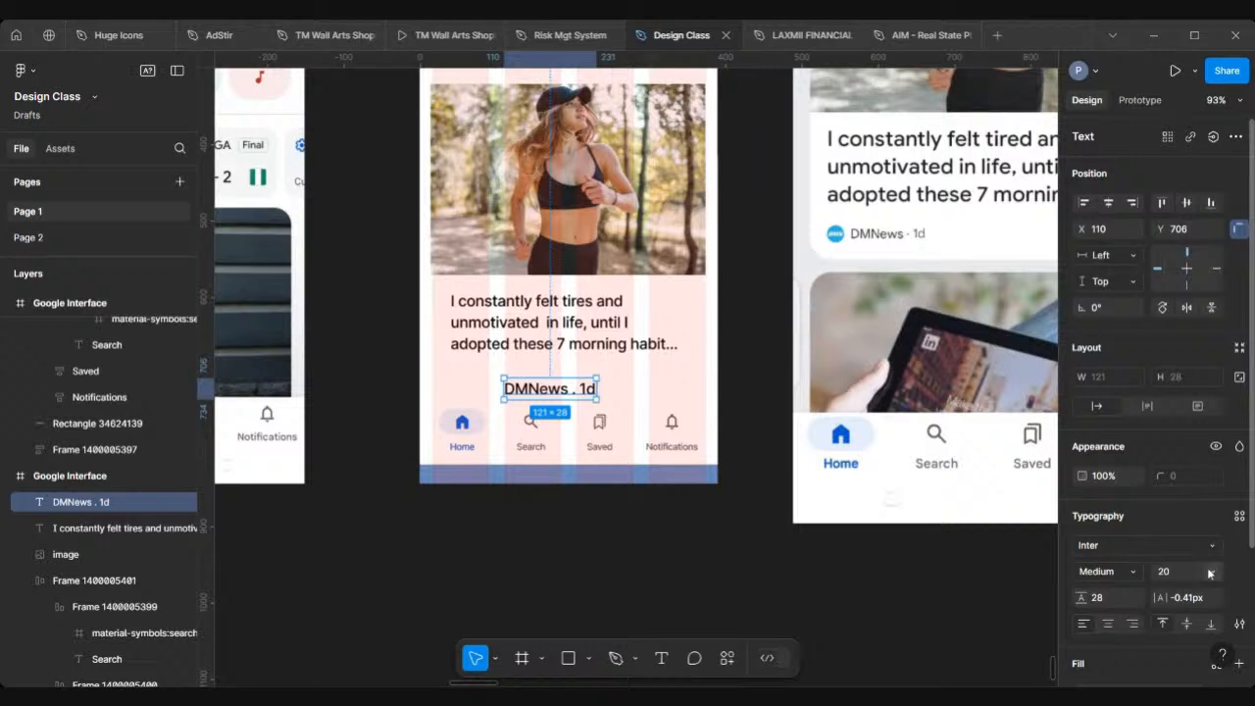
# Step: Set the DMNews text to 14 font size with Regular weight
pyautogui.click(1212, 572)
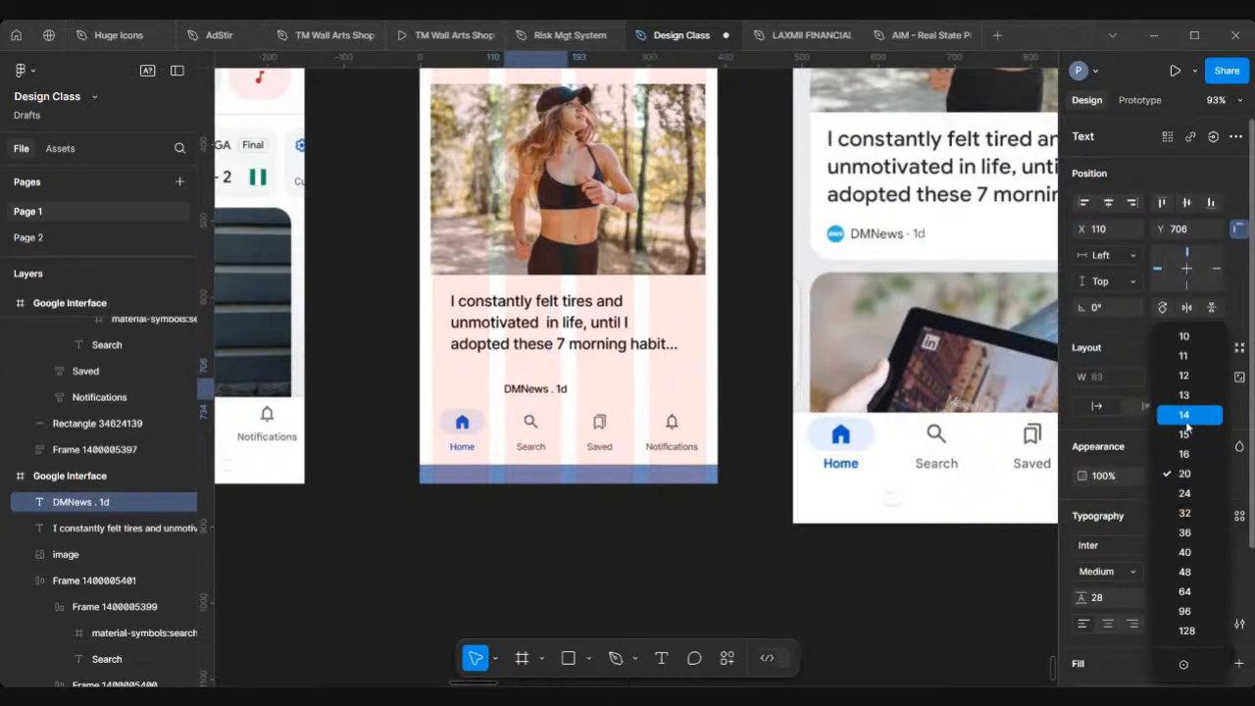
pyautogui.click(1186, 421)
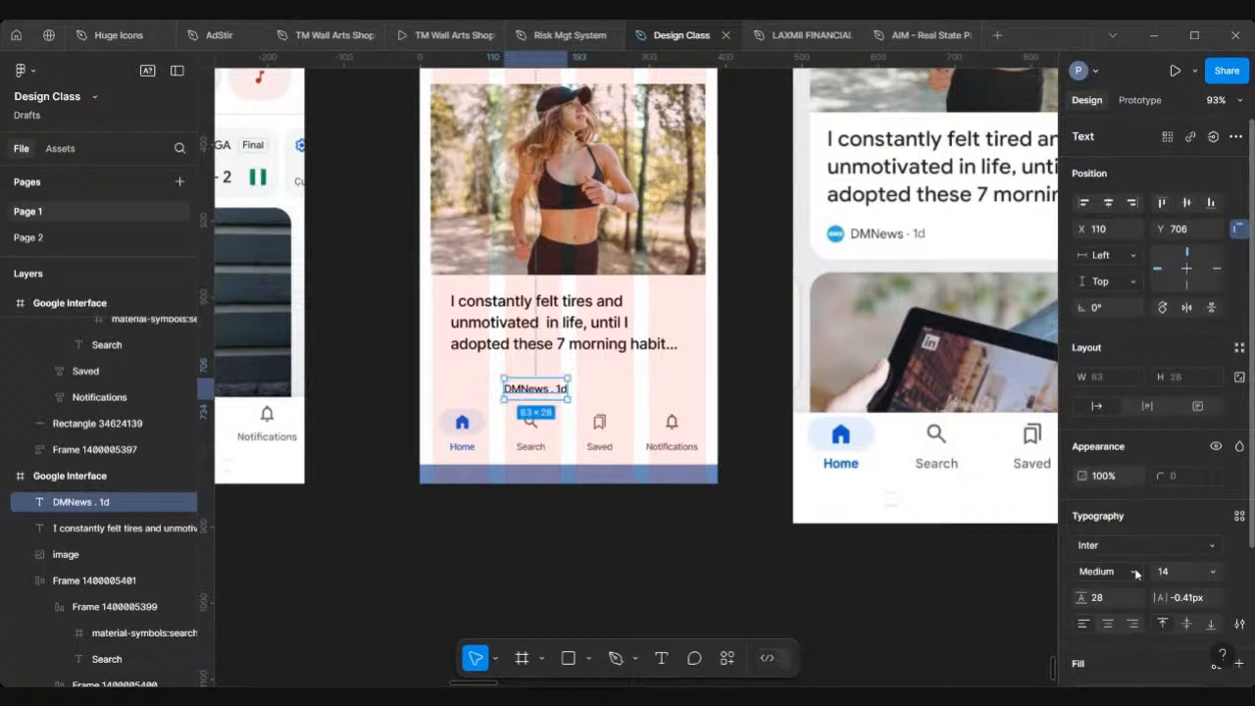
pyautogui.click(1135, 571)
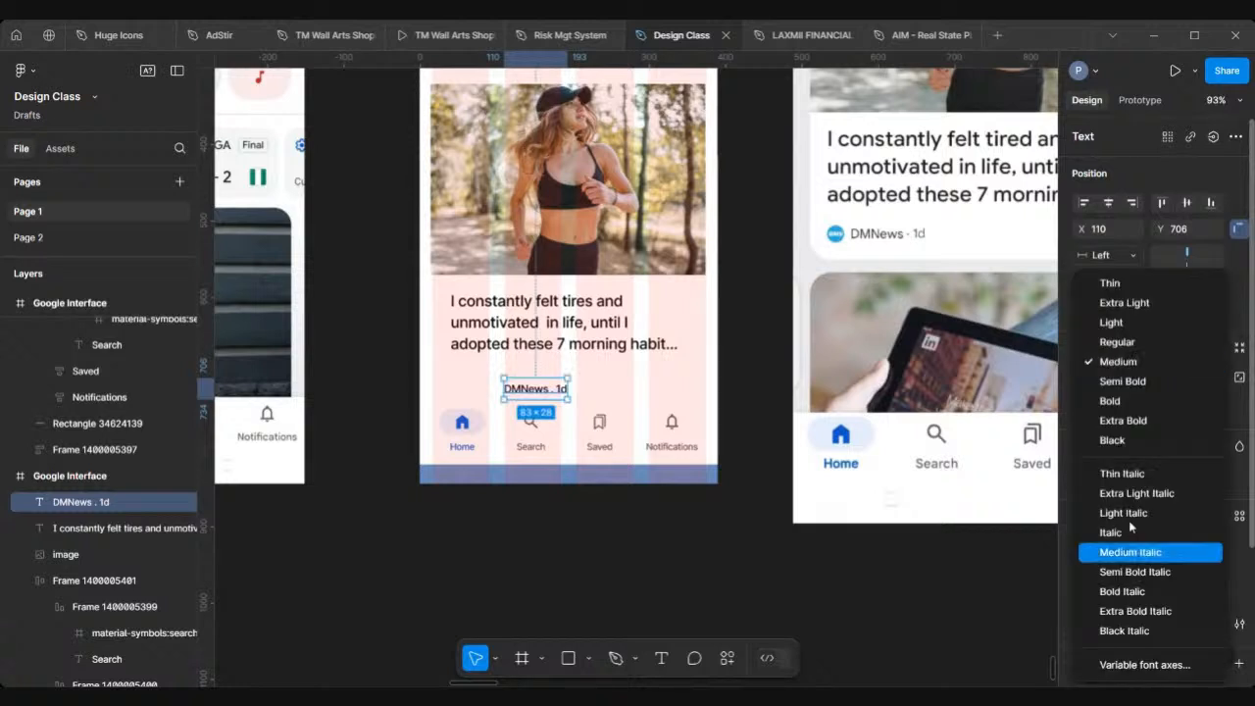
pyautogui.click(1118, 343)
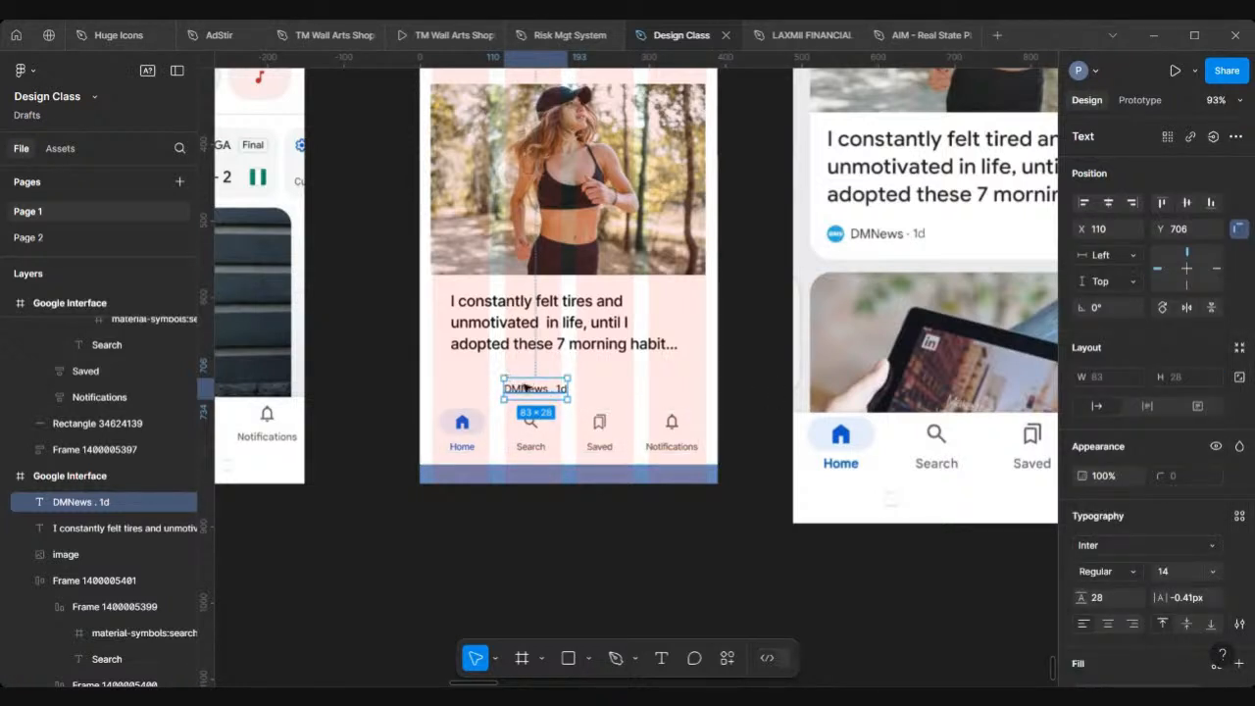
# Step: Move the DMNews text to about X 73, Y 689, aligned under the headline
pyautogui.moveTo(525, 388); pyautogui.dragTo(501, 380)
pyautogui.scroll(5, 730, 264)
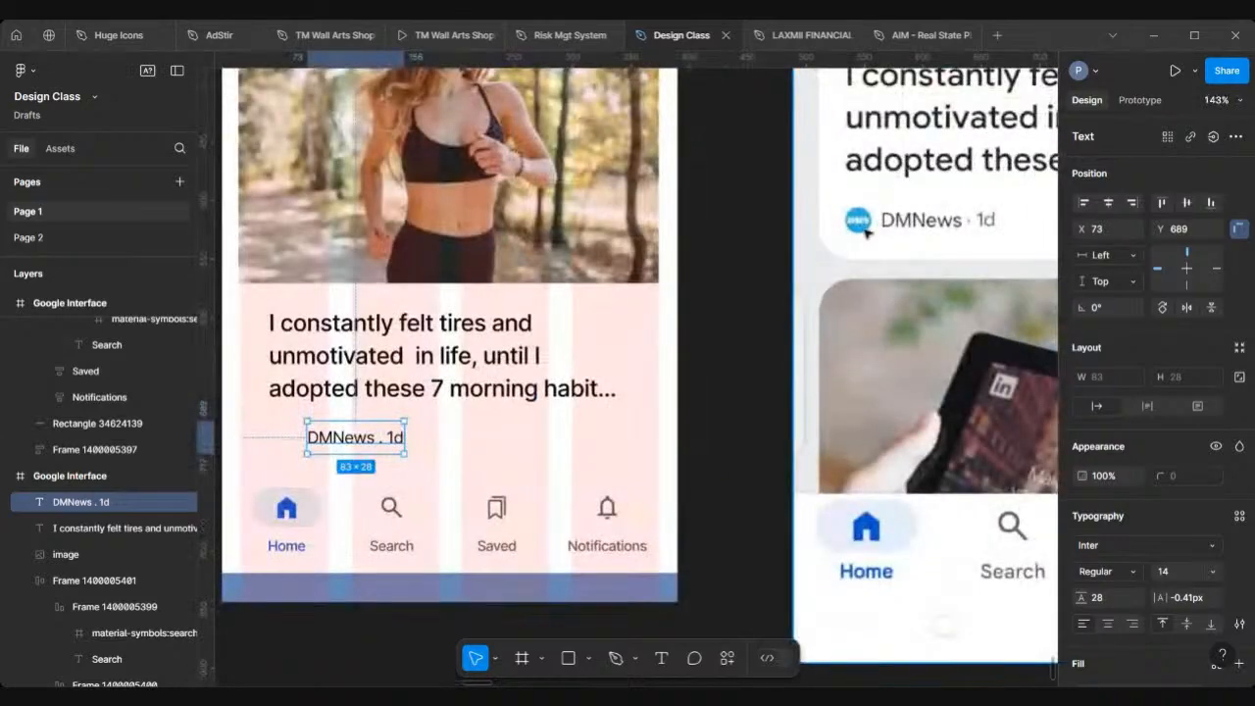
pyautogui.hscroll(-5, 617, 328)
pyautogui.scroll(-2, 618, 327)
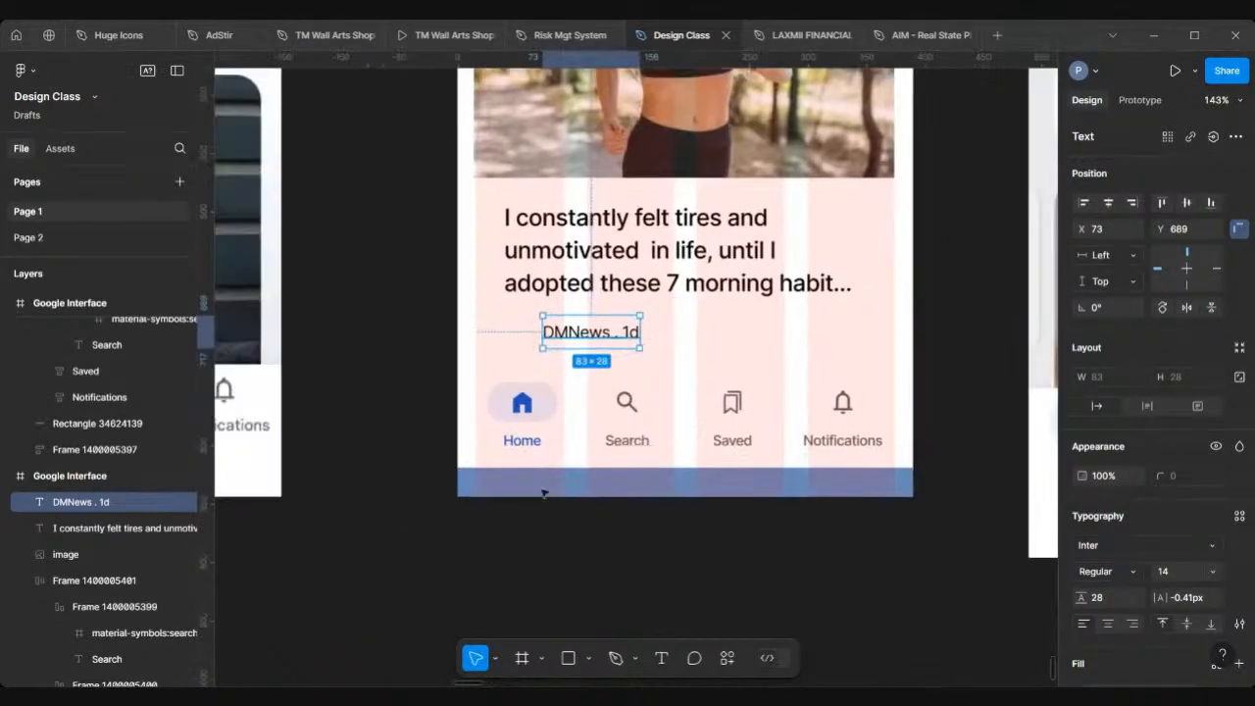
# Step: Draw a small ellipse about 19 × 19 to the left of the DMNews text as its logo
pyautogui.click(538, 574)
pyautogui.click(589, 664)
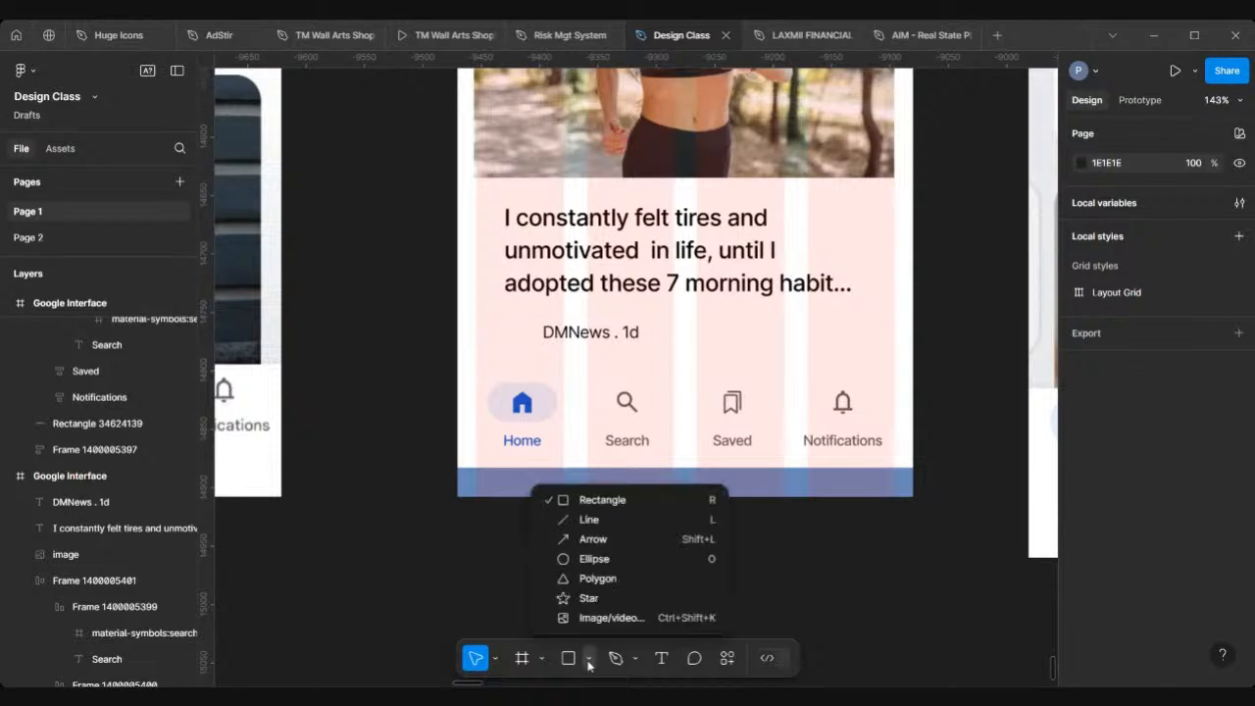
pyautogui.click(598, 558)
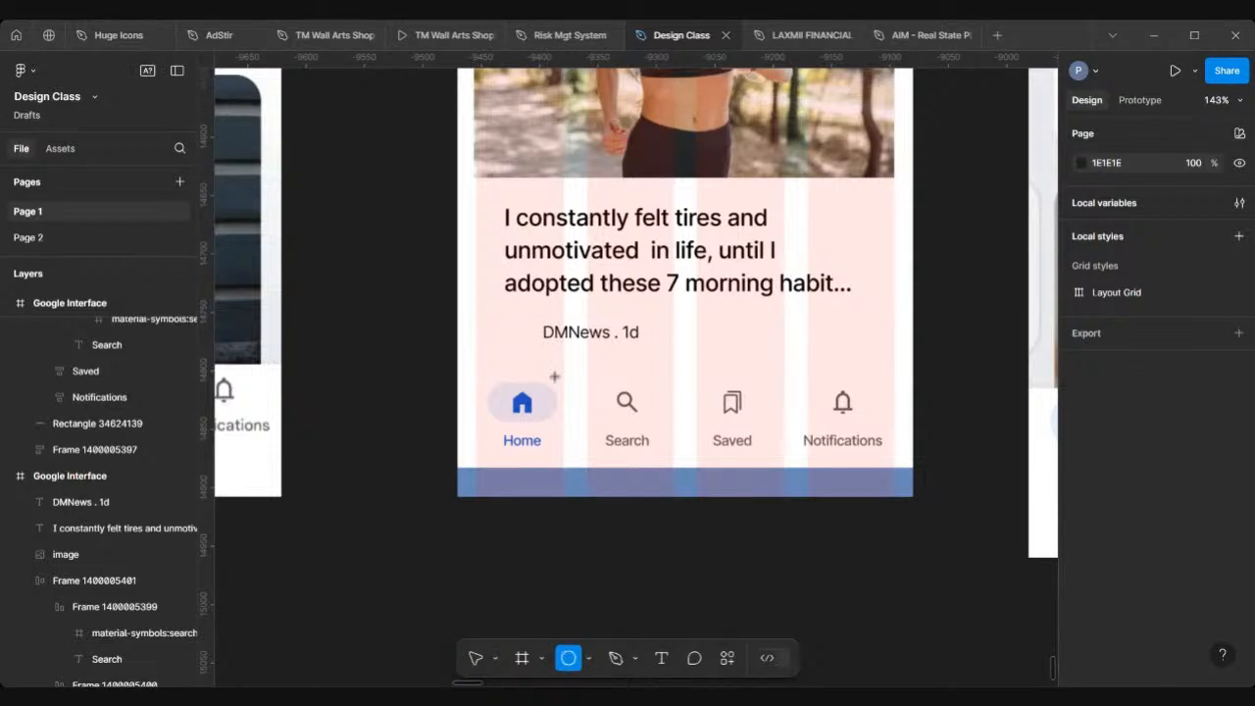
pyautogui.scroll(5, 553, 376)
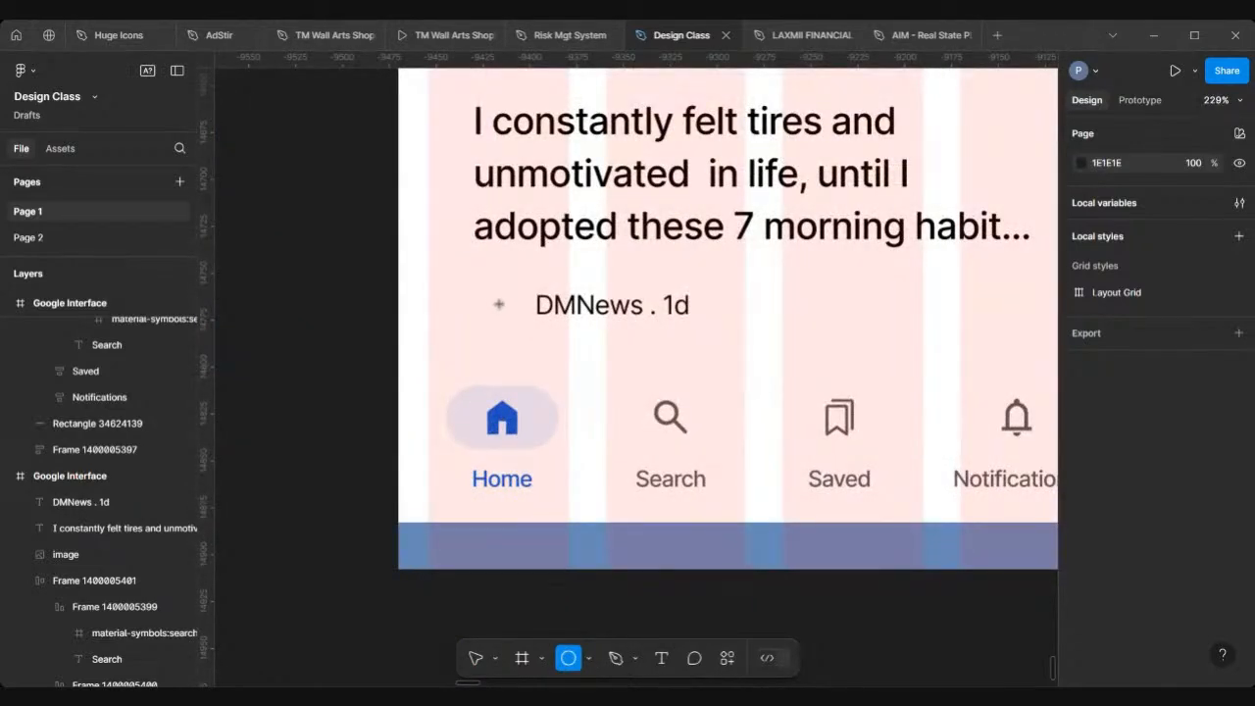
pyautogui.moveTo(506, 308); pyautogui.dragTo(521, 323)
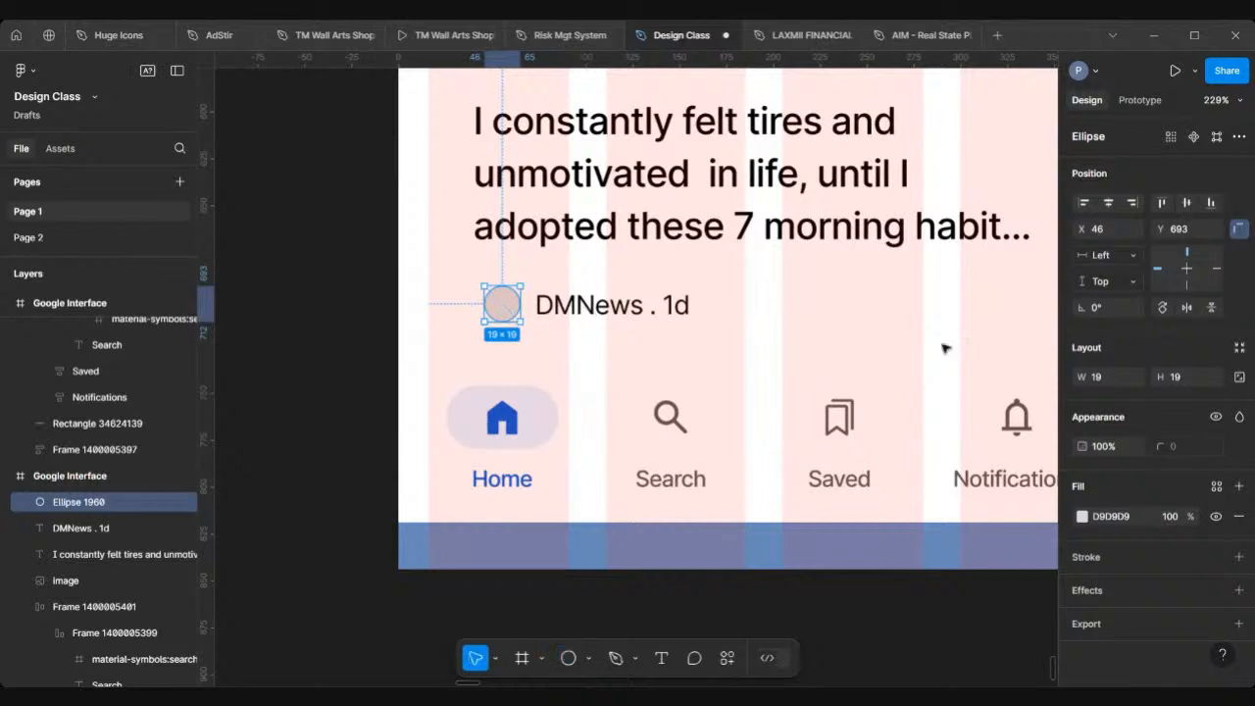
# Step: Lock the ellipse's proportions and resize it to 16 × 16
pyautogui.click(1239, 378)
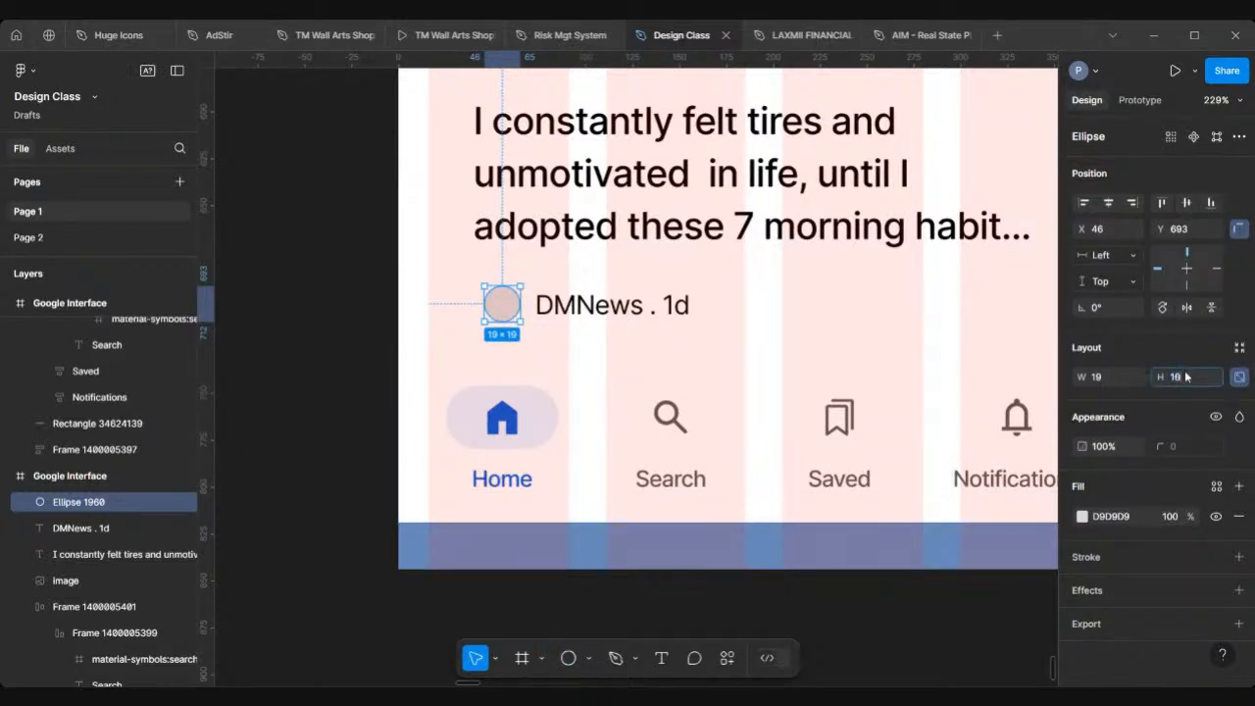
pyautogui.write('16')
pyautogui.press('Return')
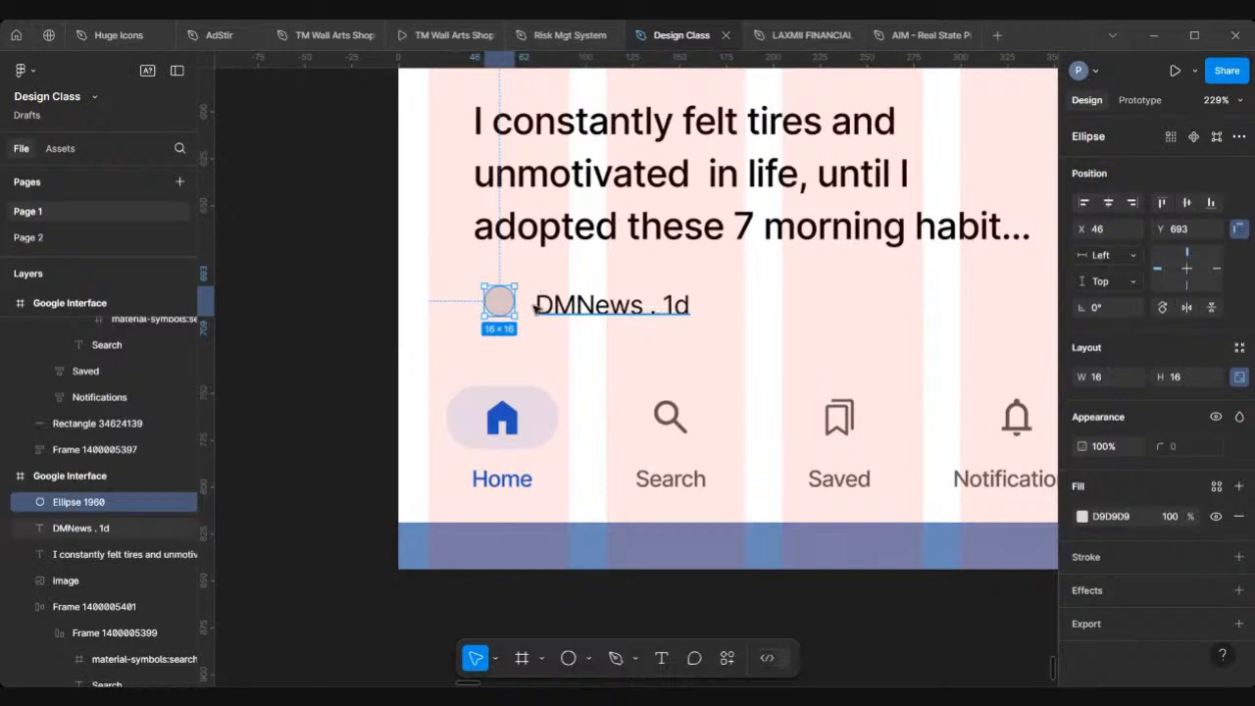
pyautogui.scroll(-5, 532, 306)
pyautogui.scroll(2, 532, 306)
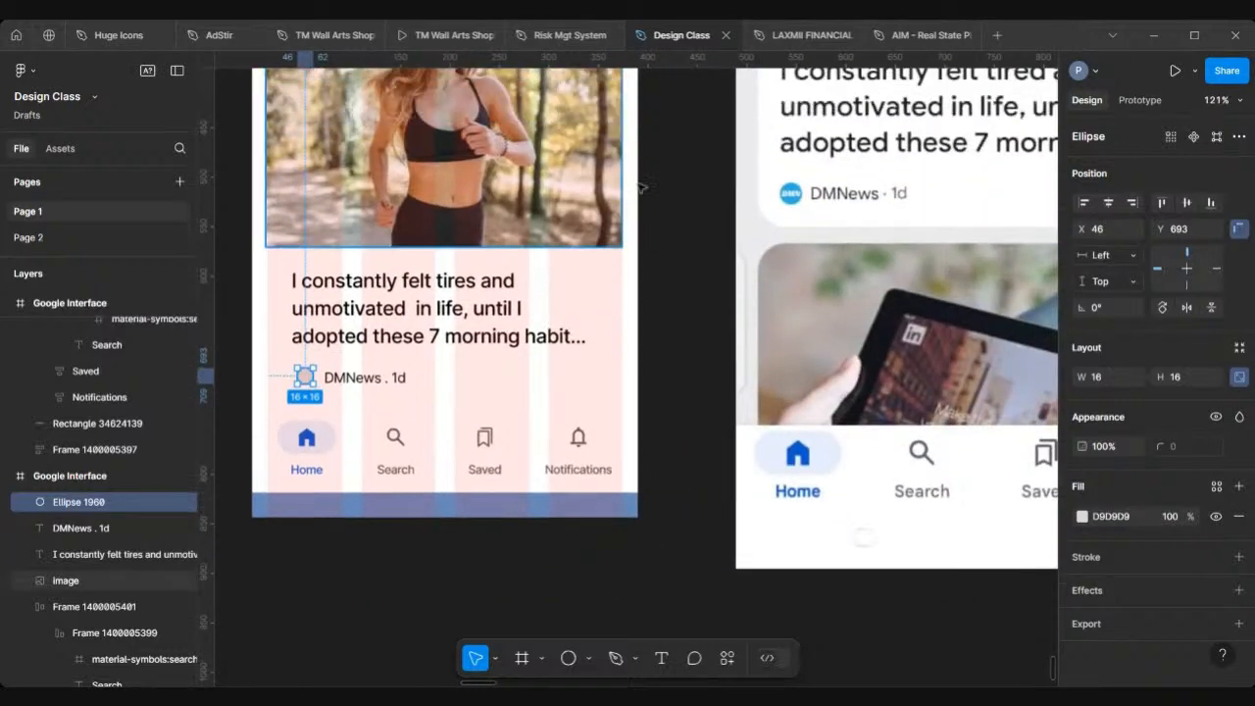
pyautogui.keyDown('ctrl'); pyautogui.scroll(5, 804, 199); pyautogui.keyUp('ctrl')
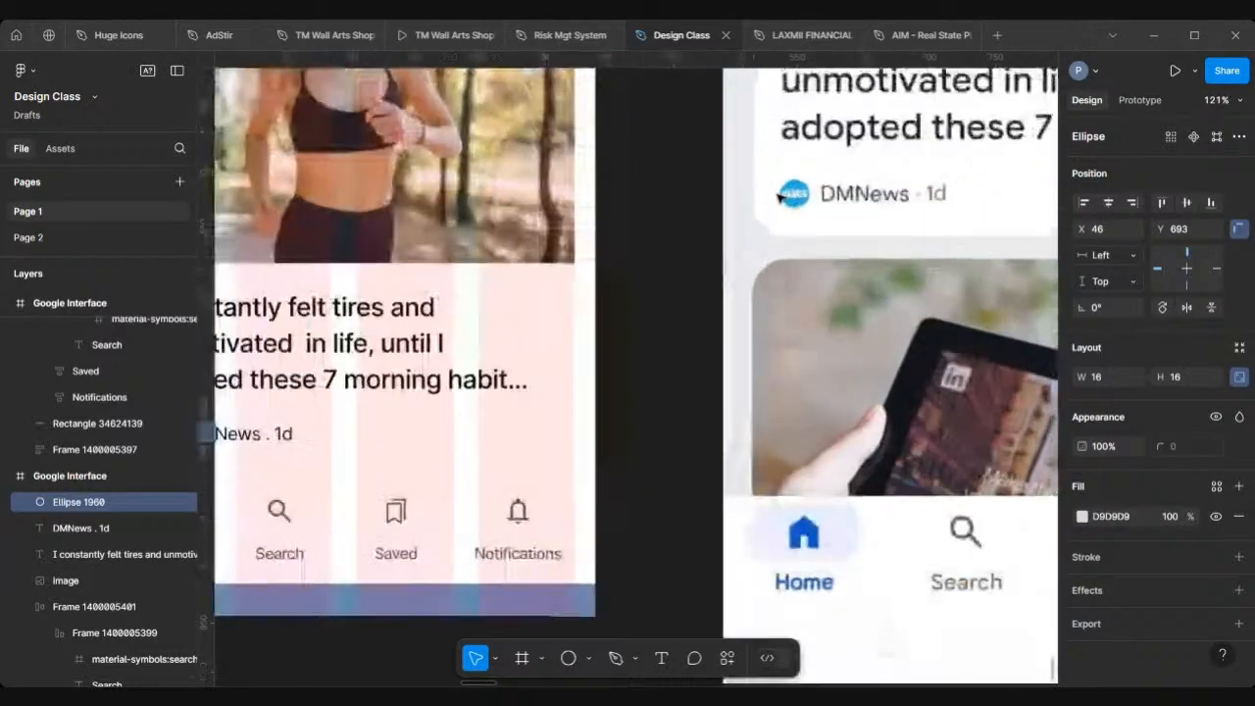
# Step: Open the Content Reel plugin on the logo ellipse and browse its images to the logo collection
pyautogui.keyDown('ctrl'); pyautogui.scroll(-7, 810, 196); pyautogui.keyUp('ctrl')
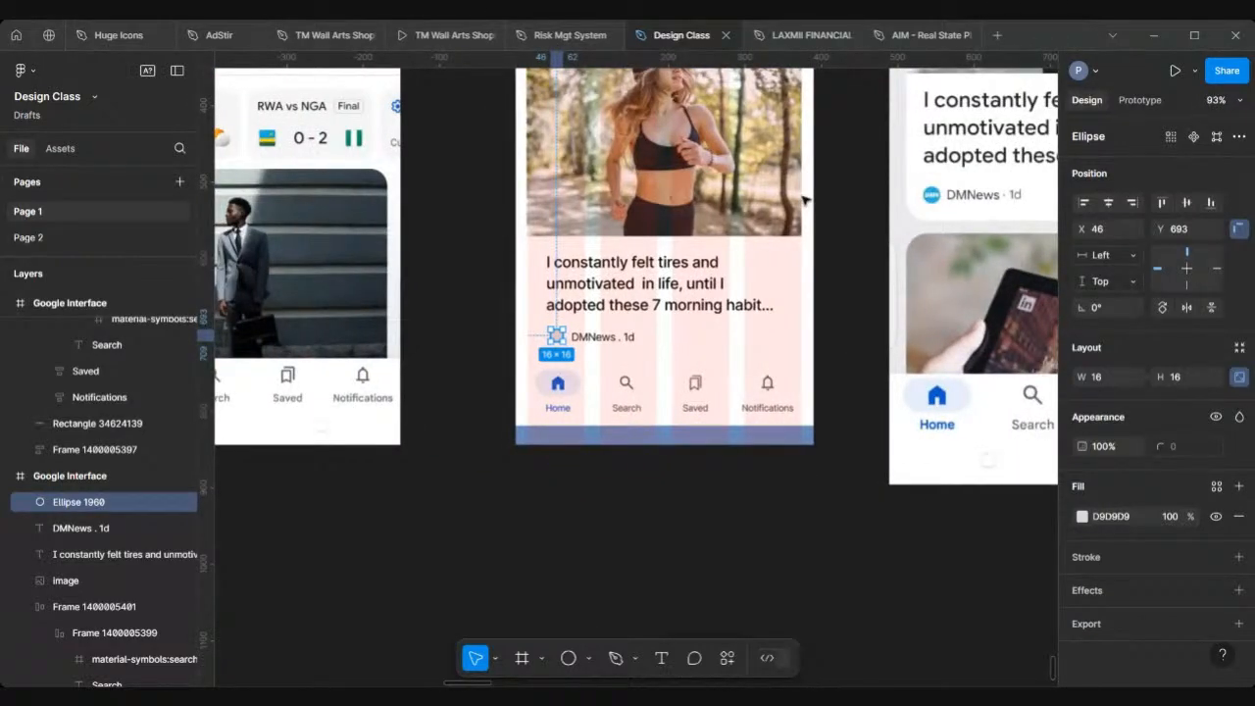
pyautogui.scroll(6, 551, 340)
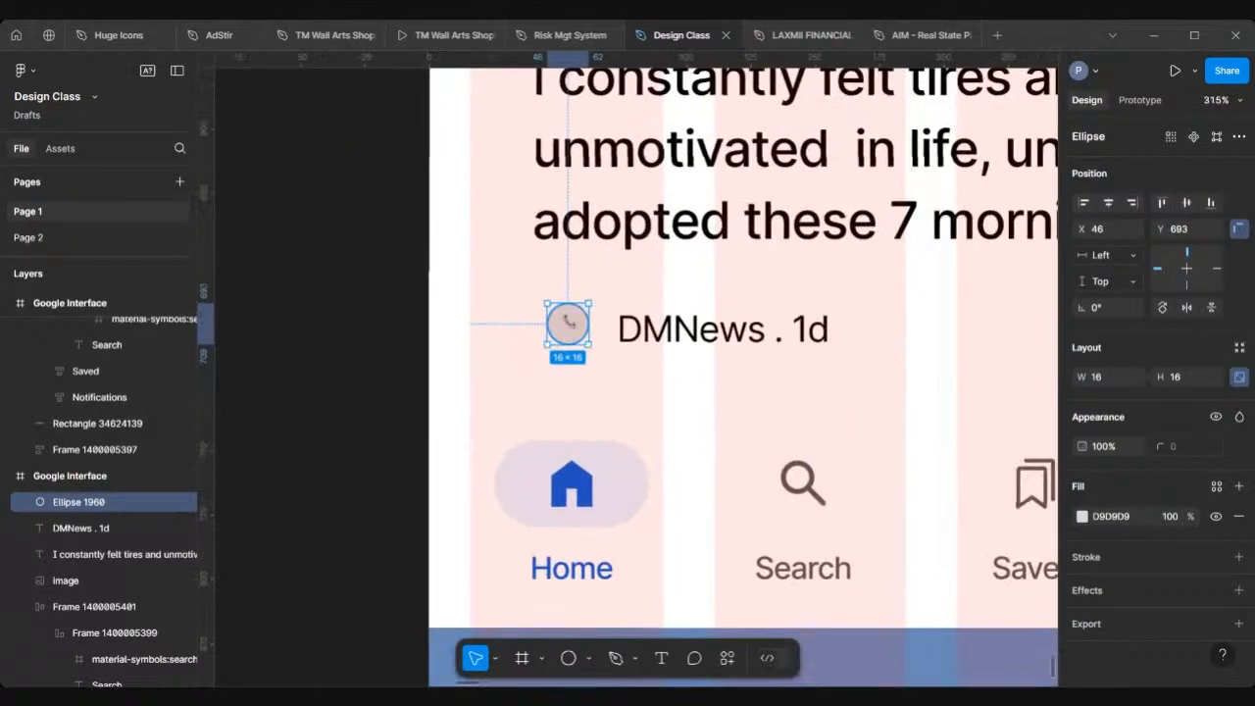
pyautogui.rightClick(568, 326)
pyautogui.moveTo(624, 512)
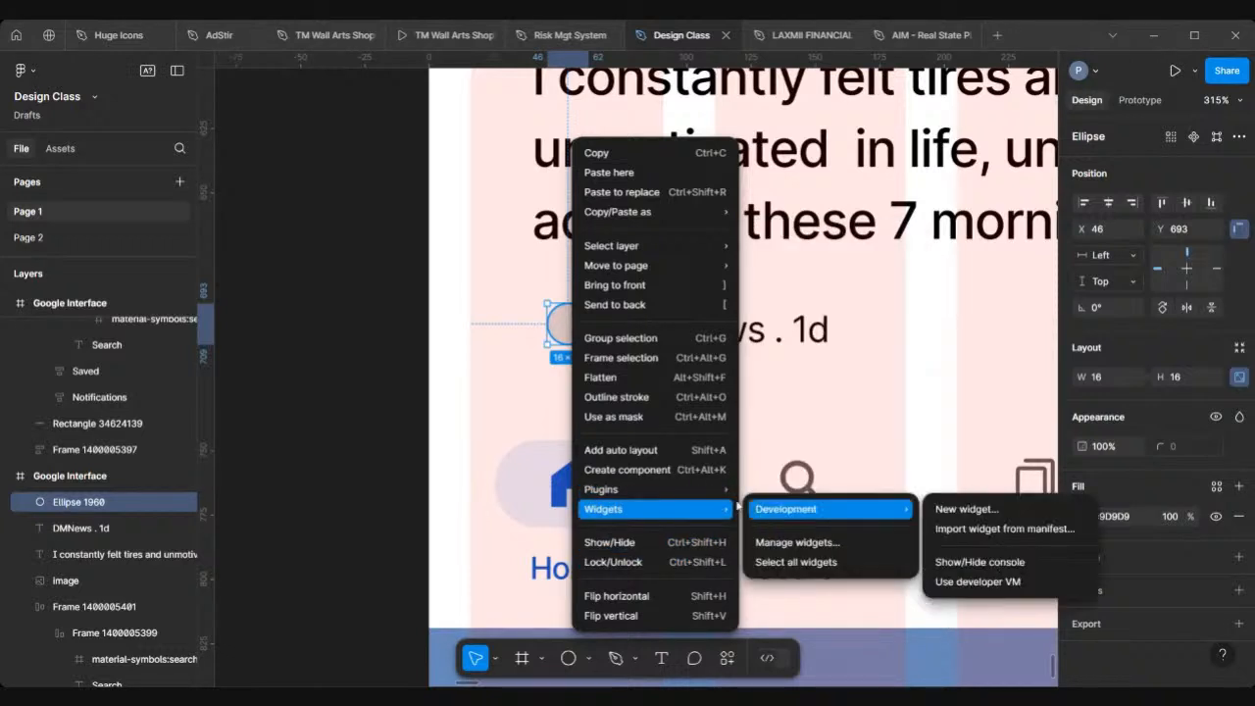
pyautogui.click(787, 491)
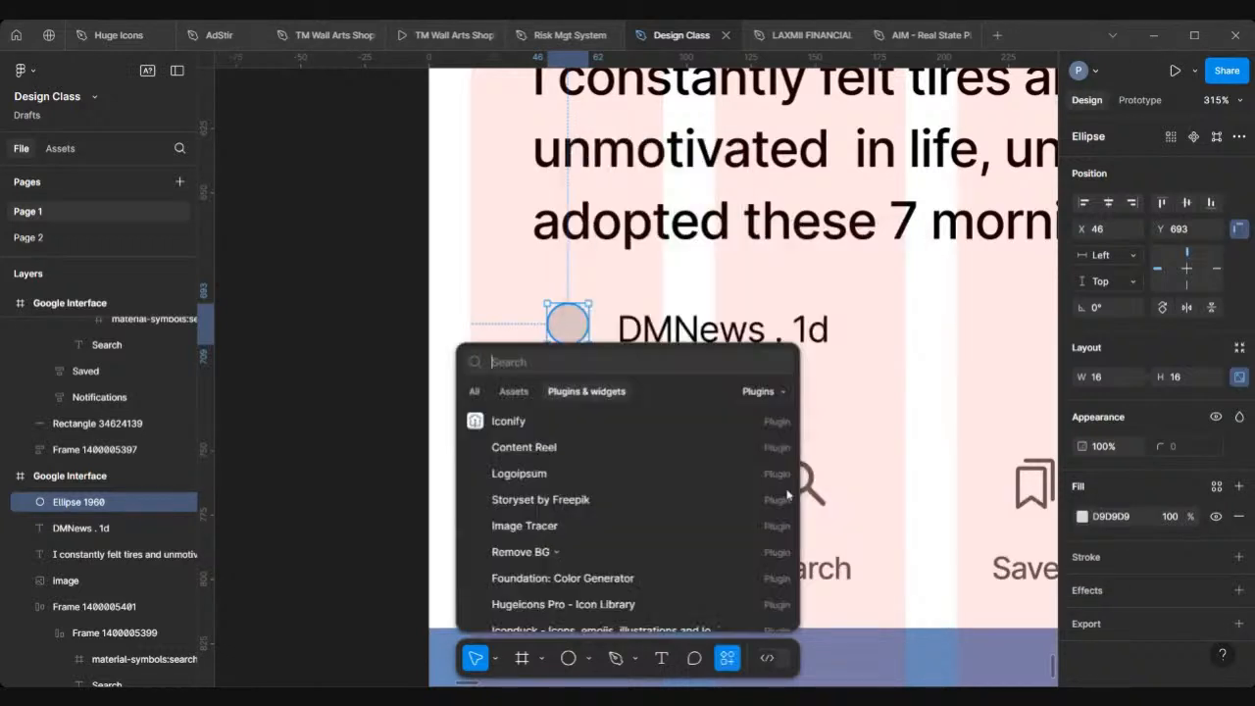
pyautogui.write('co')
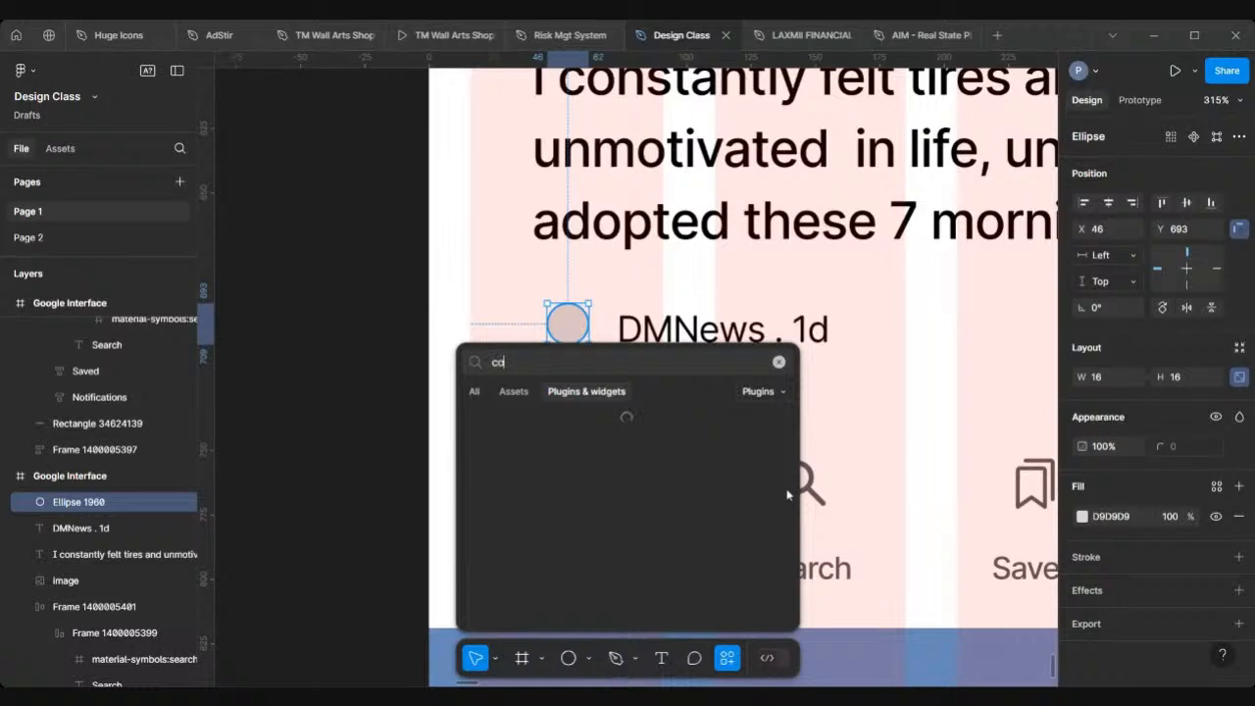
pyautogui.write('nte')
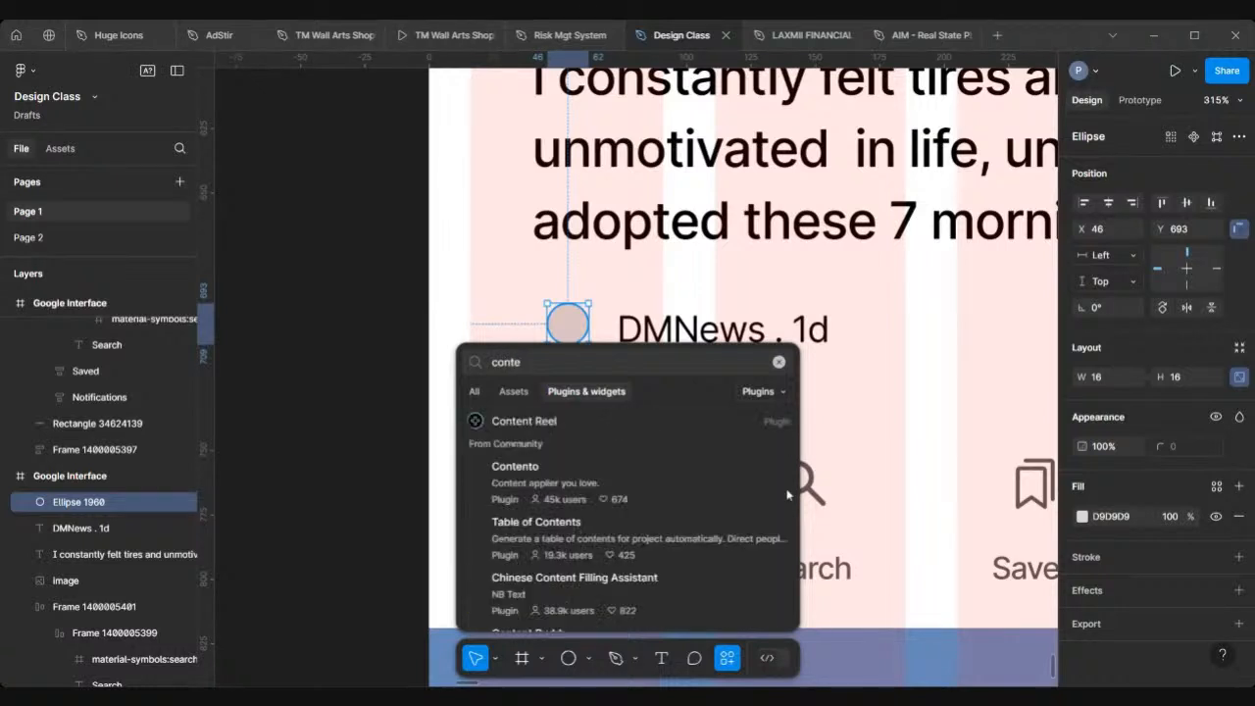
pyautogui.write('nt r')
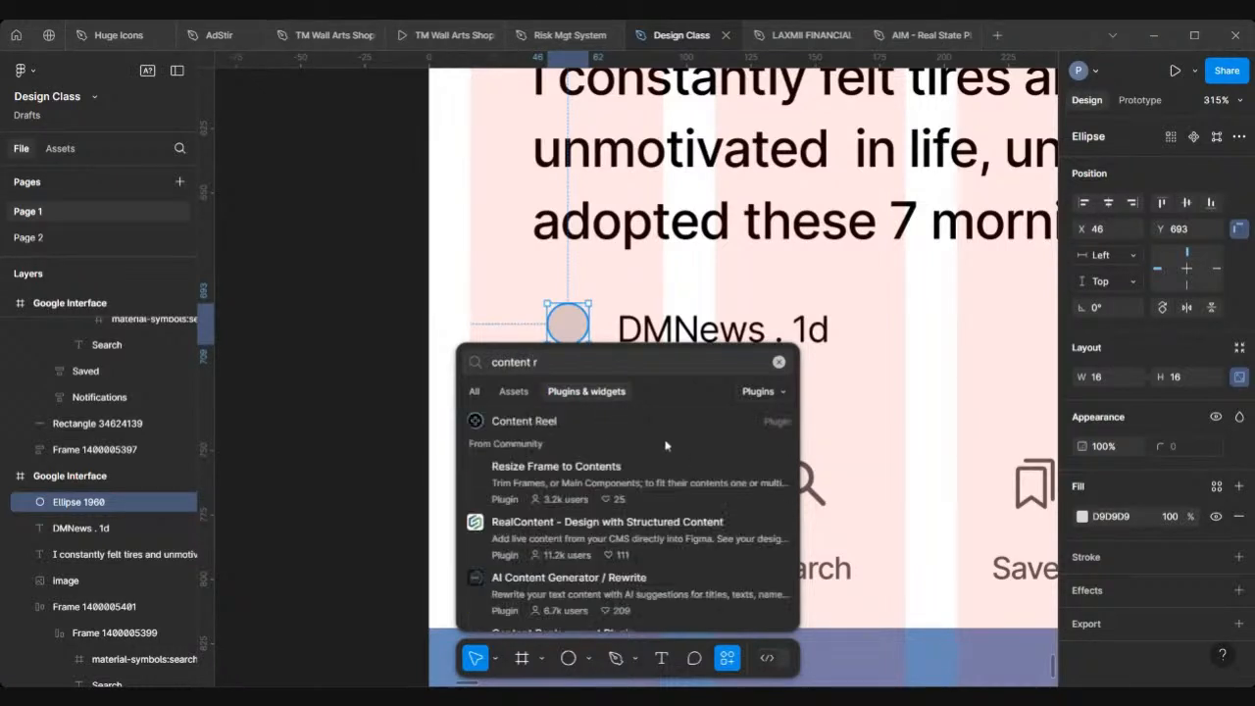
pyautogui.click(574, 422)
pyautogui.click(575, 427)
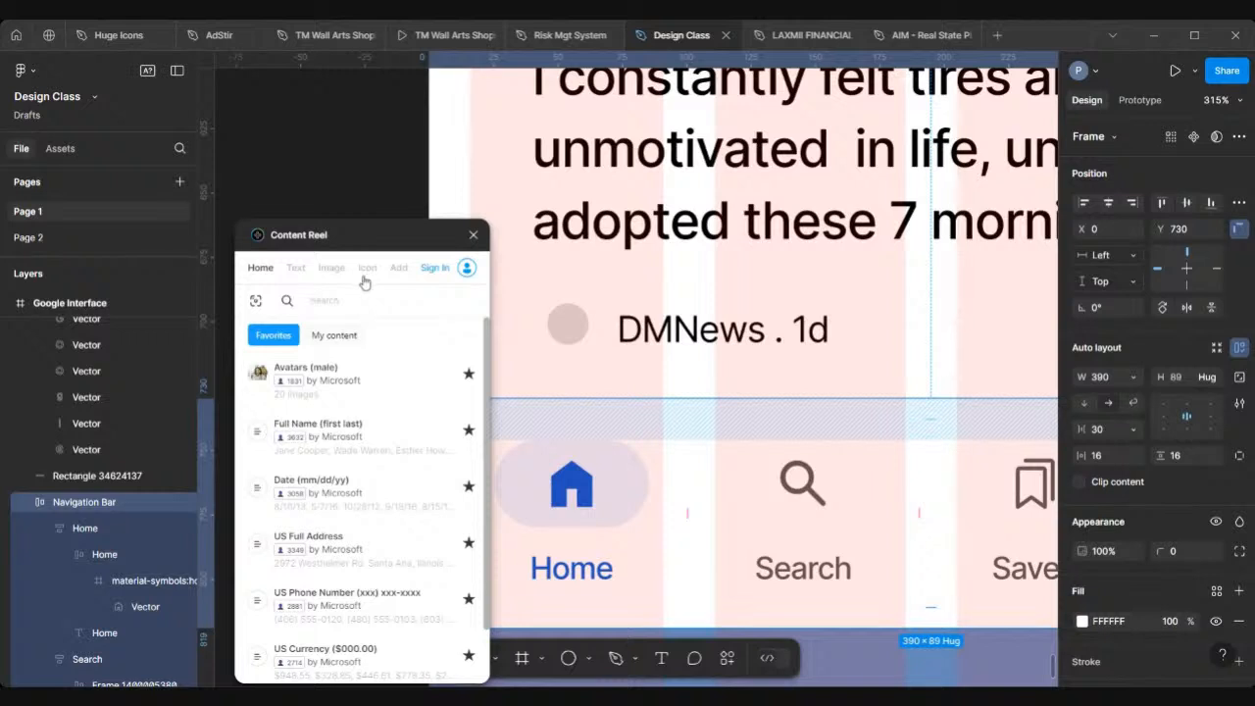
pyautogui.click(330, 269)
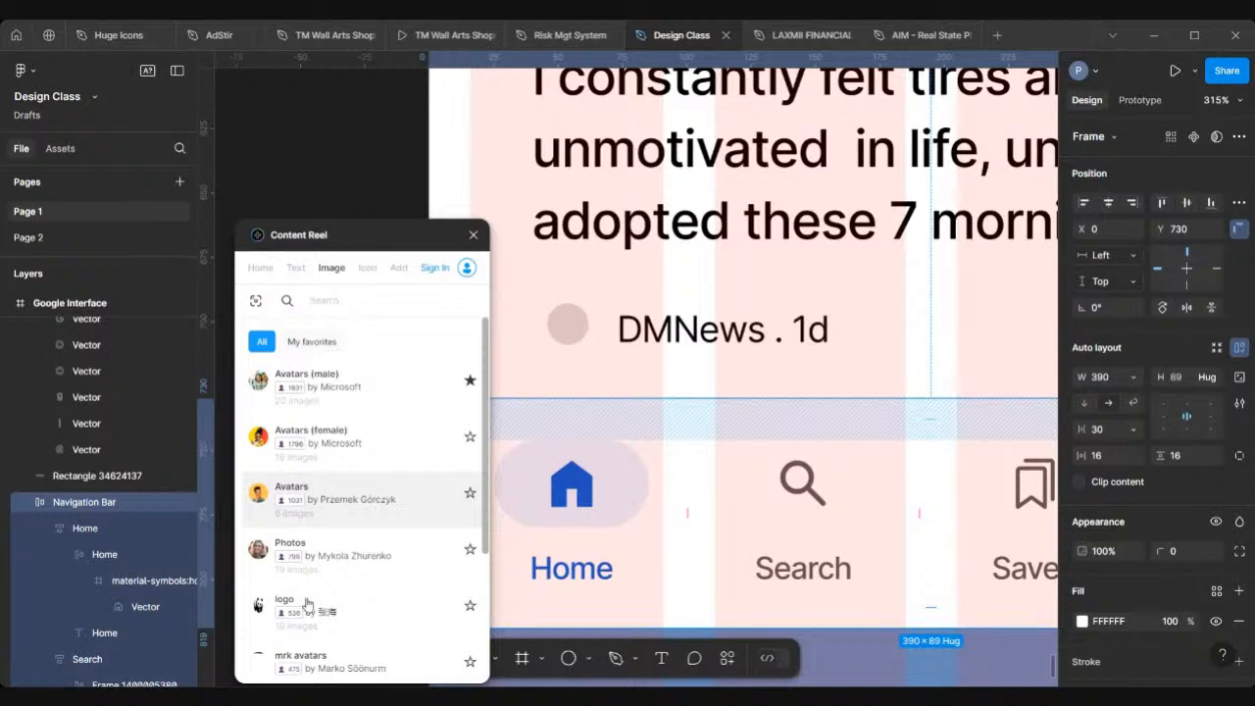
pyautogui.scroll(-3, 306, 600)
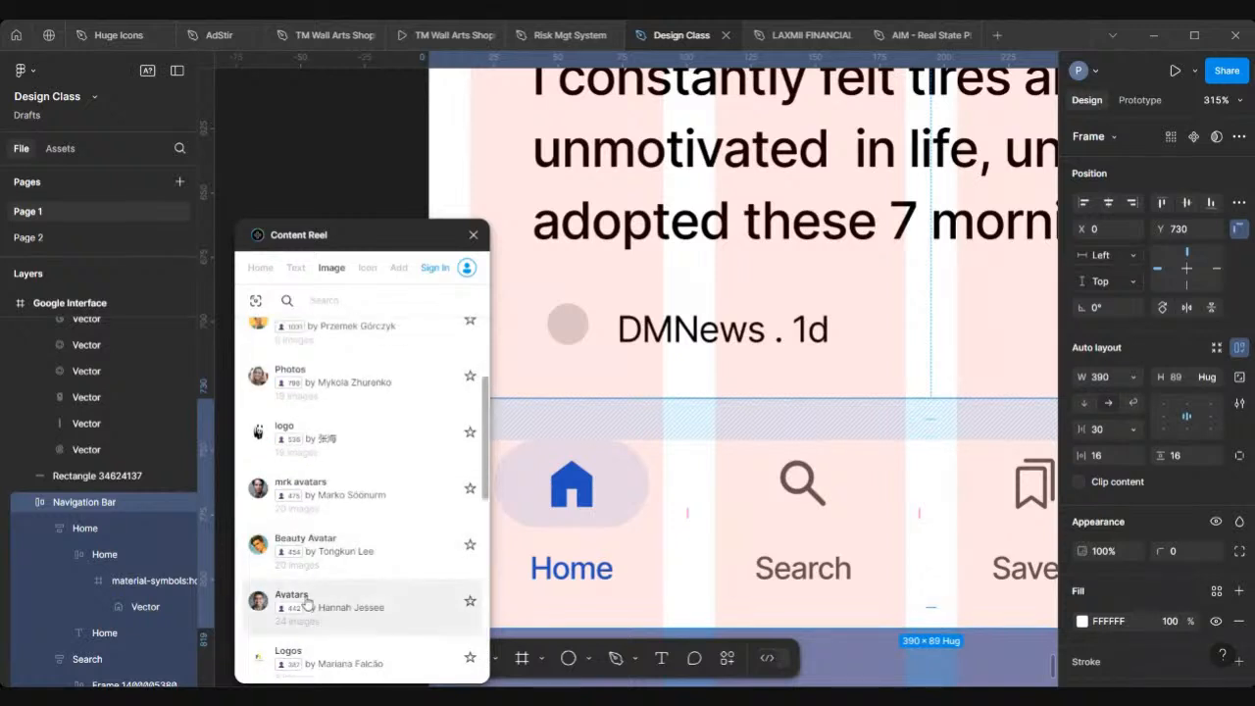
pyautogui.click(333, 435)
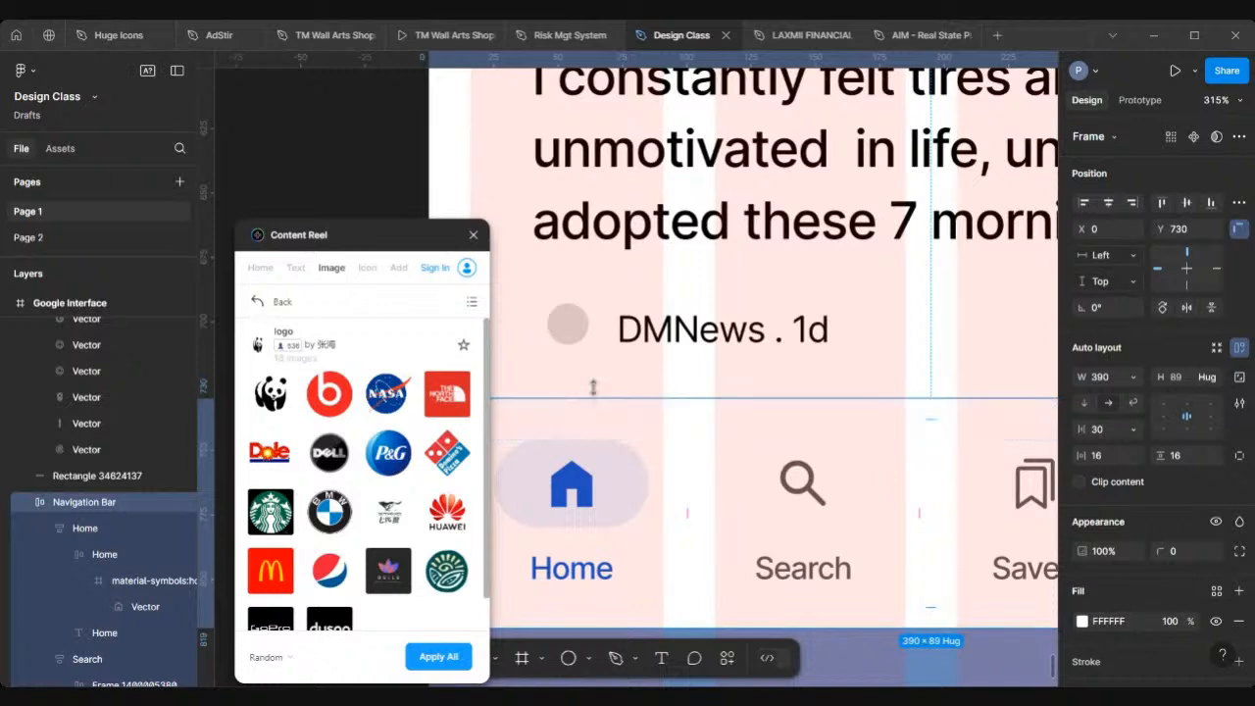
# Step: Fill the ellipse with random logo images from the collection until it shows the P&G logo, then close the plugin
pyautogui.click(576, 329)
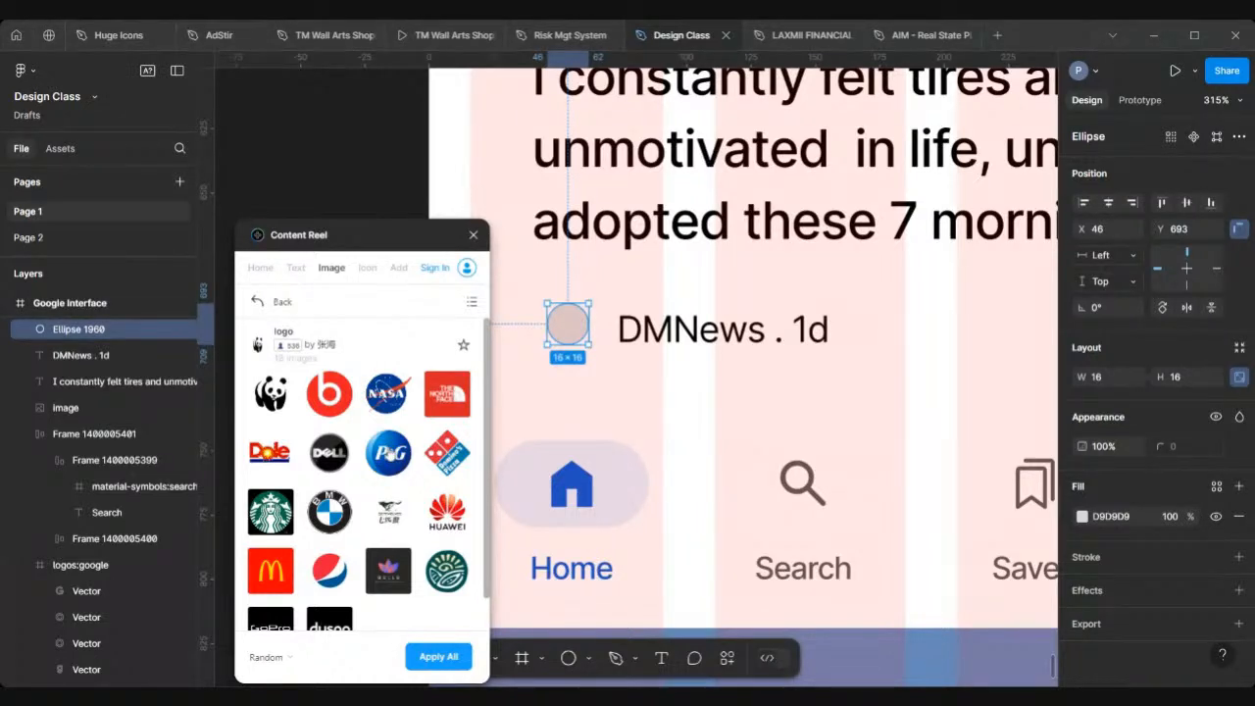
pyautogui.click(443, 657)
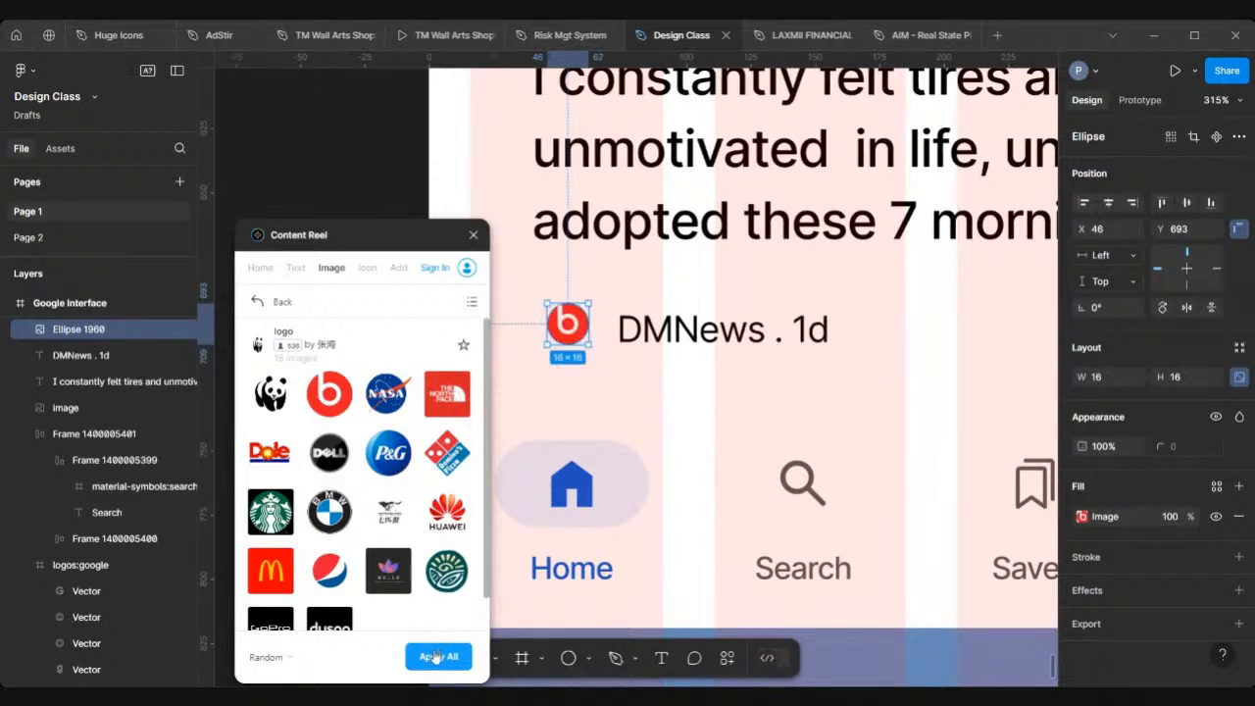
pyautogui.click(436, 656)
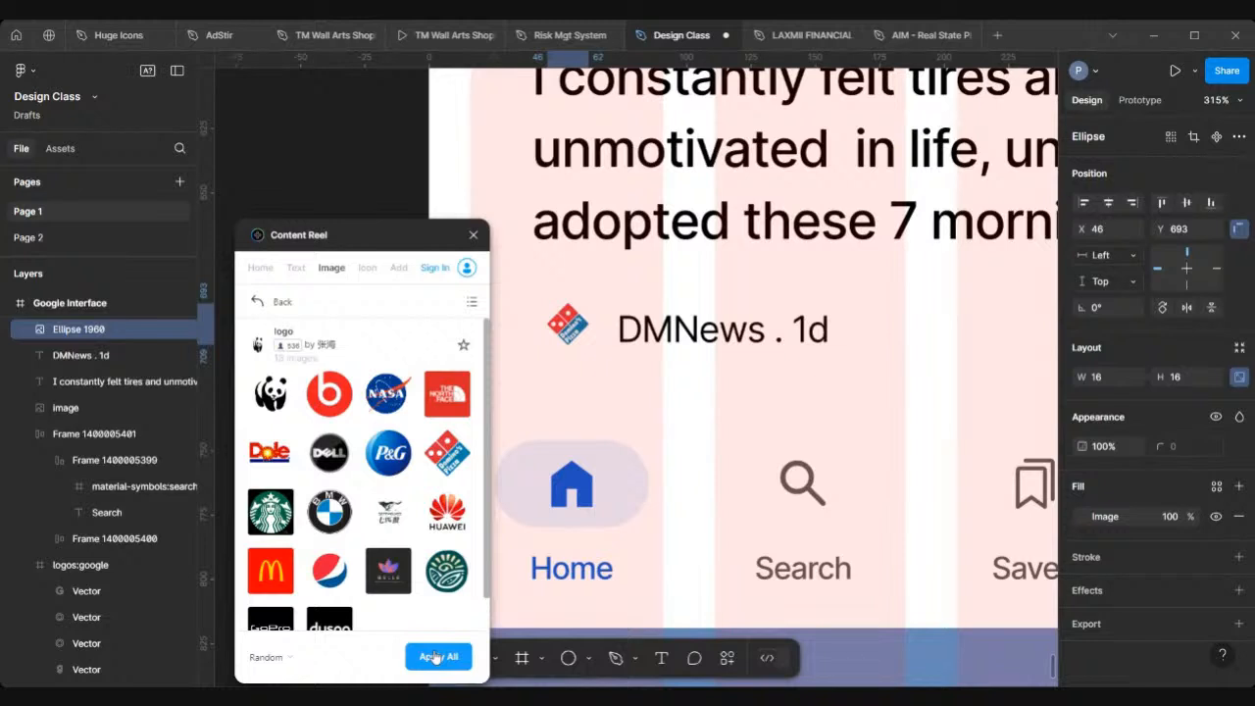
pyautogui.click(436, 656)
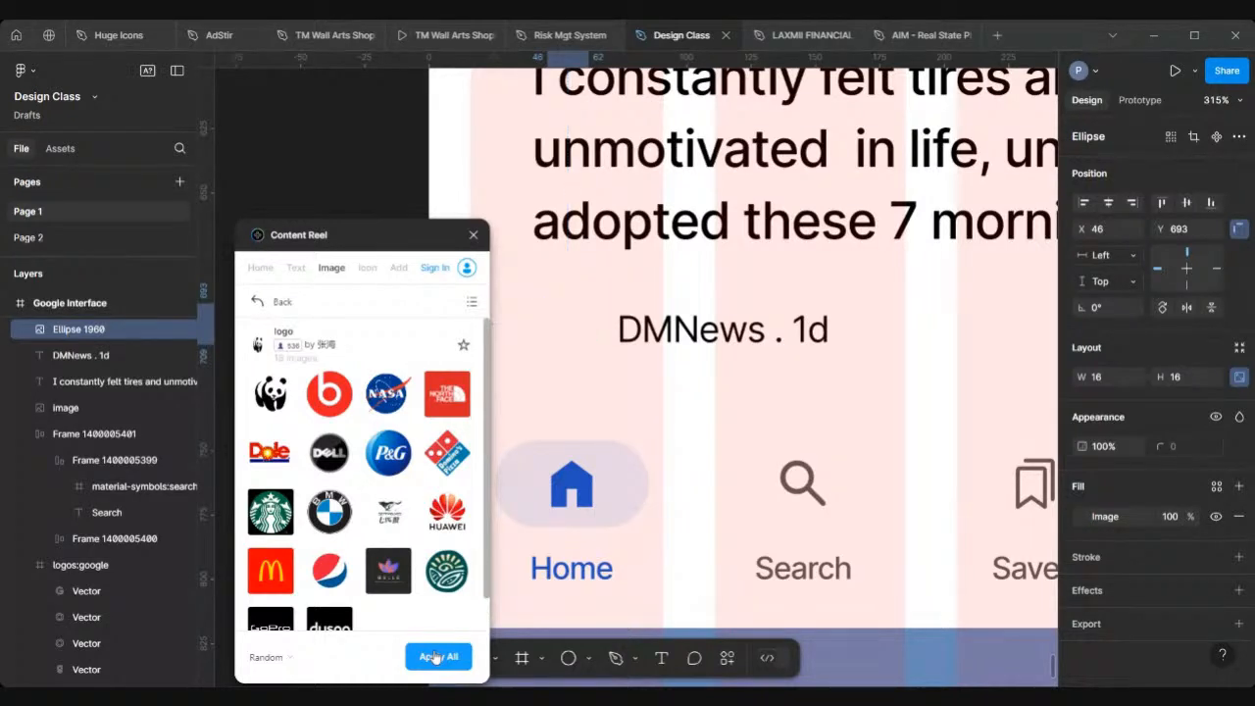
pyautogui.click(436, 656)
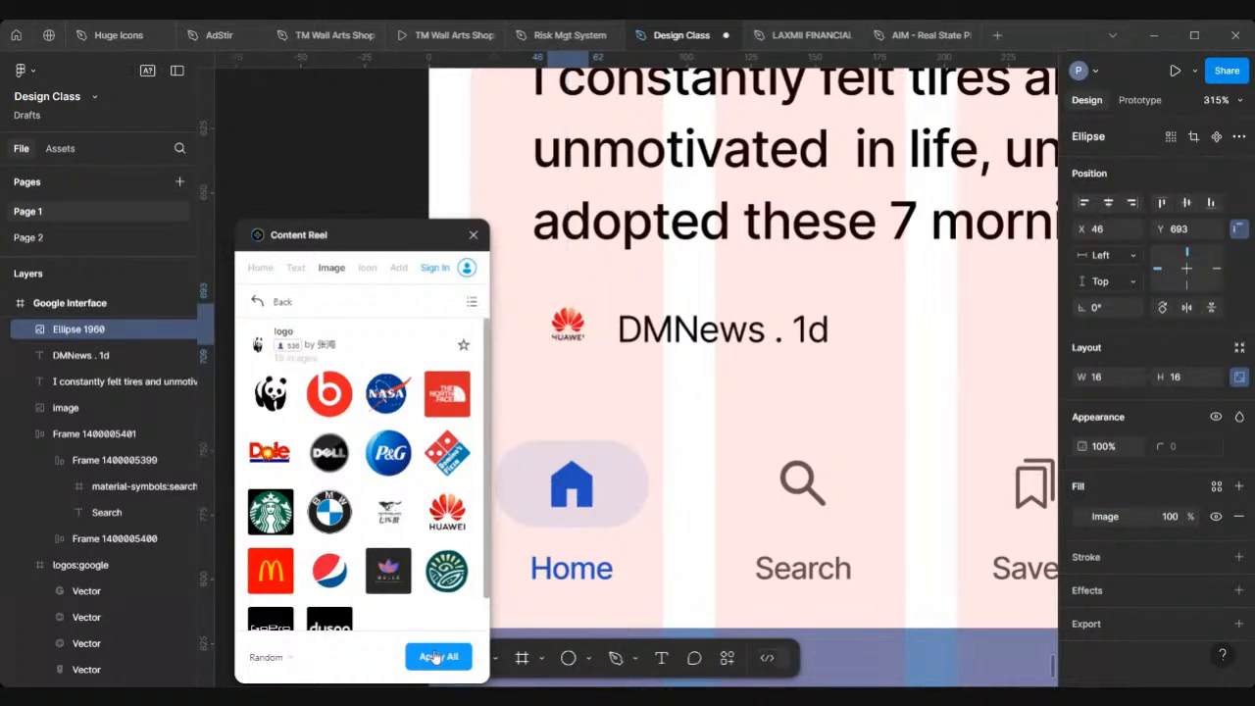
pyautogui.click(436, 656)
pyautogui.click(436, 656)
pyautogui.click(436, 656)
pyautogui.click(436, 656)
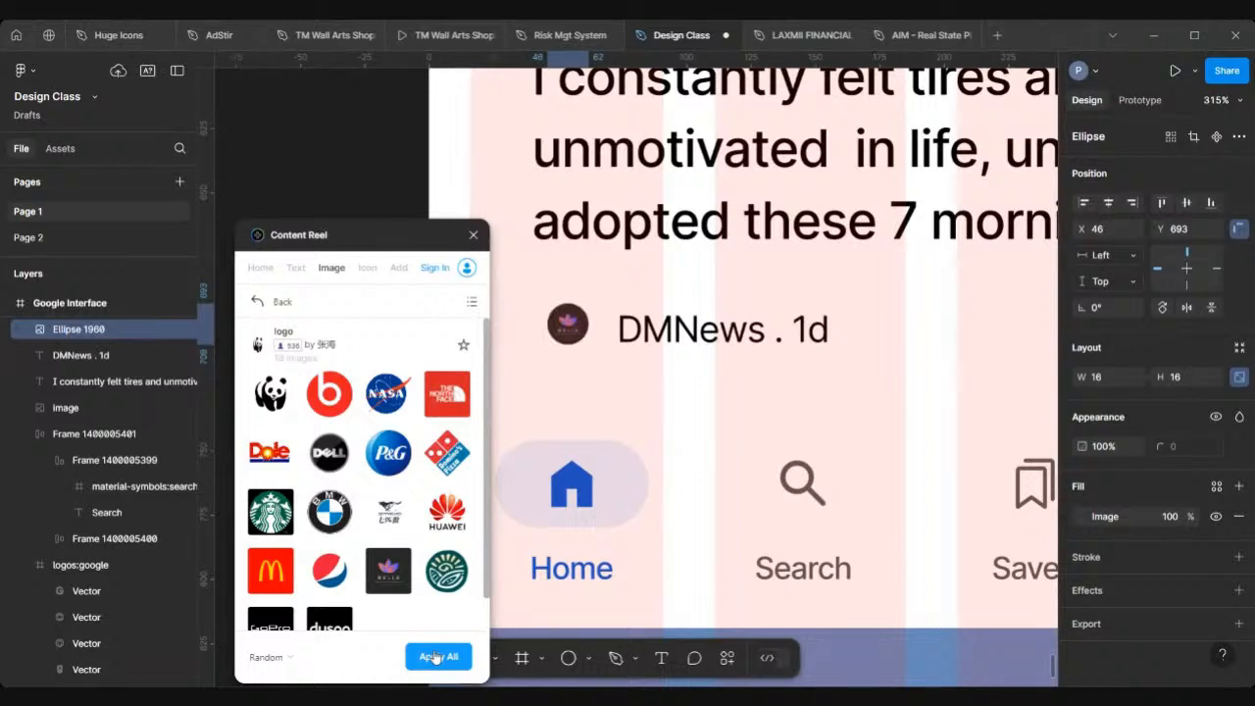
pyautogui.click(436, 657)
pyautogui.click(436, 657)
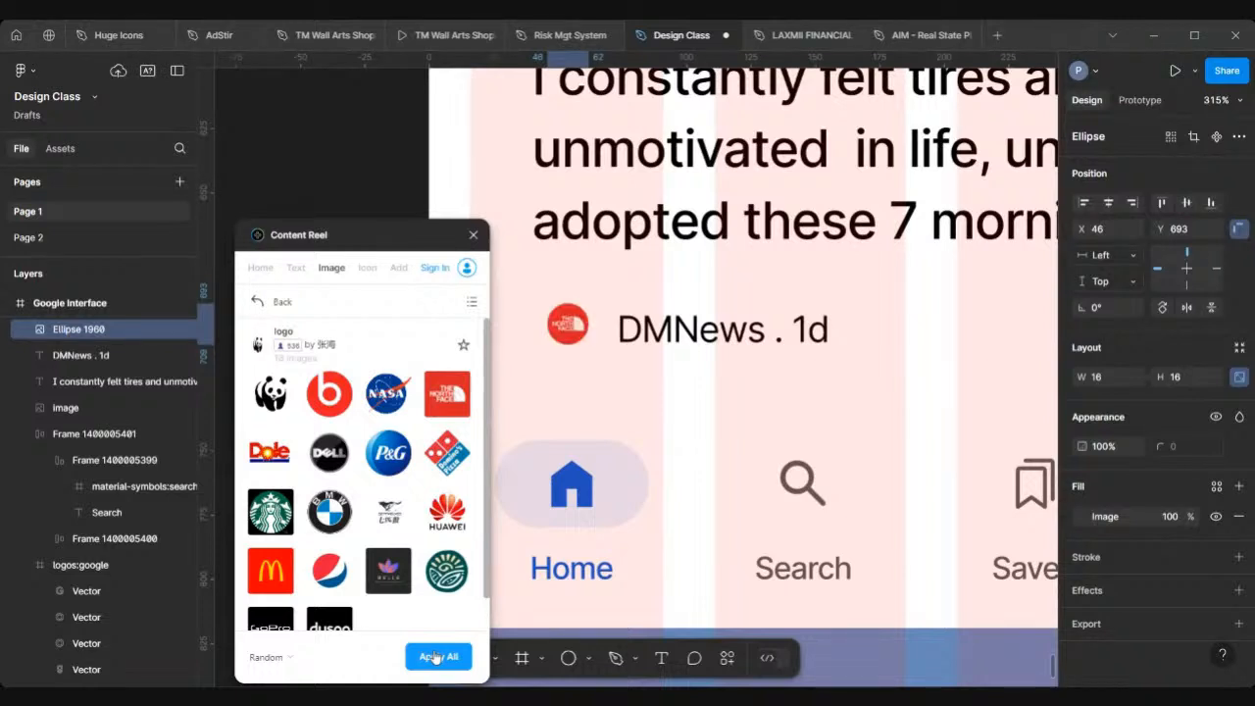
pyautogui.click(437, 656)
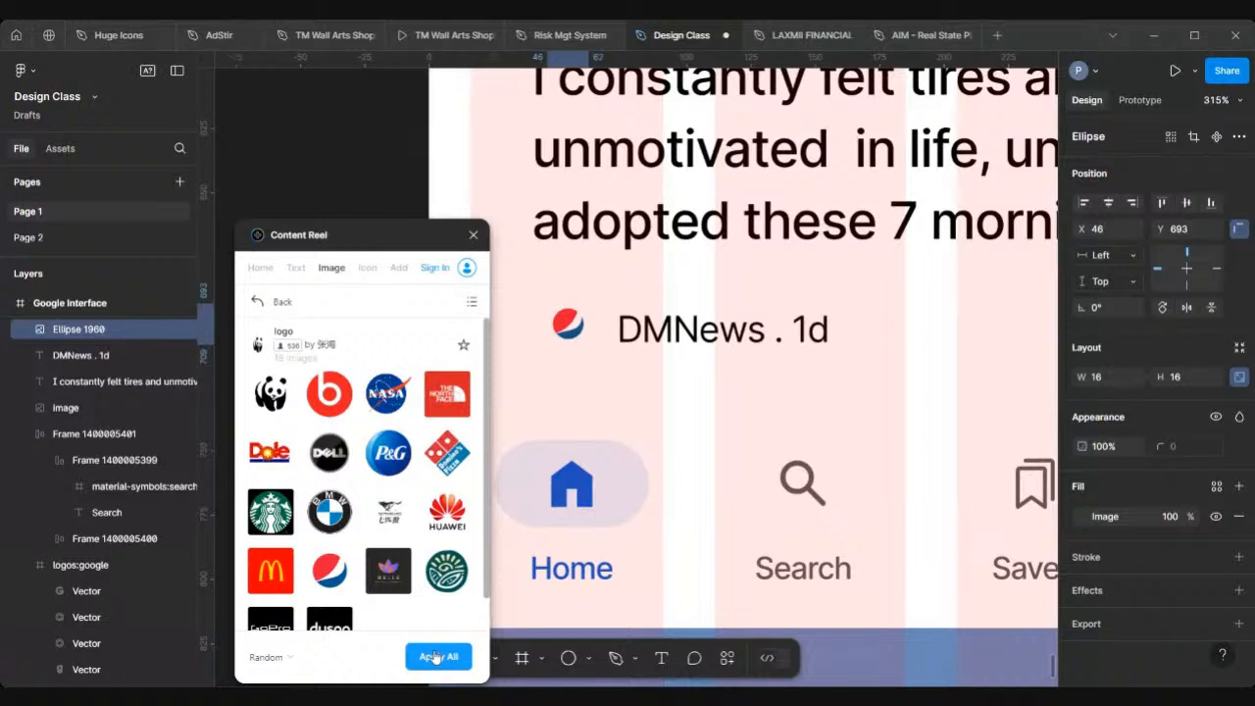
pyautogui.click(436, 657)
pyautogui.click(437, 656)
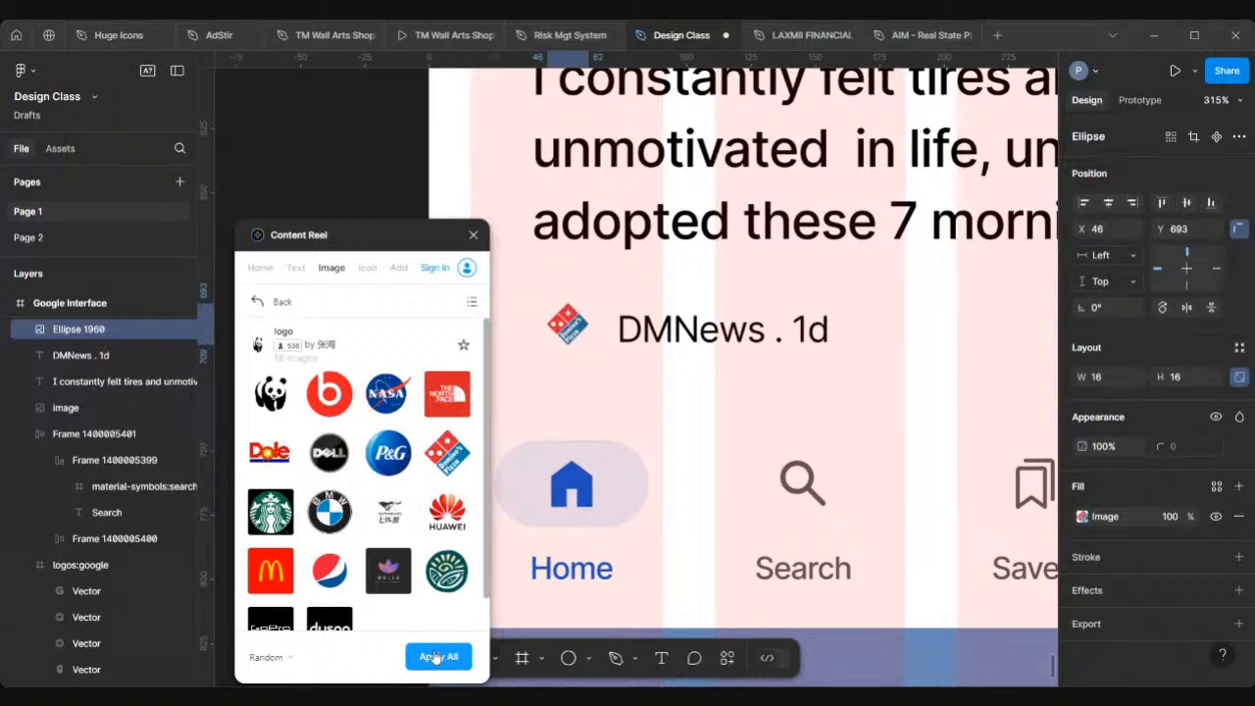
pyautogui.click(436, 656)
pyautogui.click(436, 656)
pyautogui.click(436, 657)
pyautogui.click(436, 657)
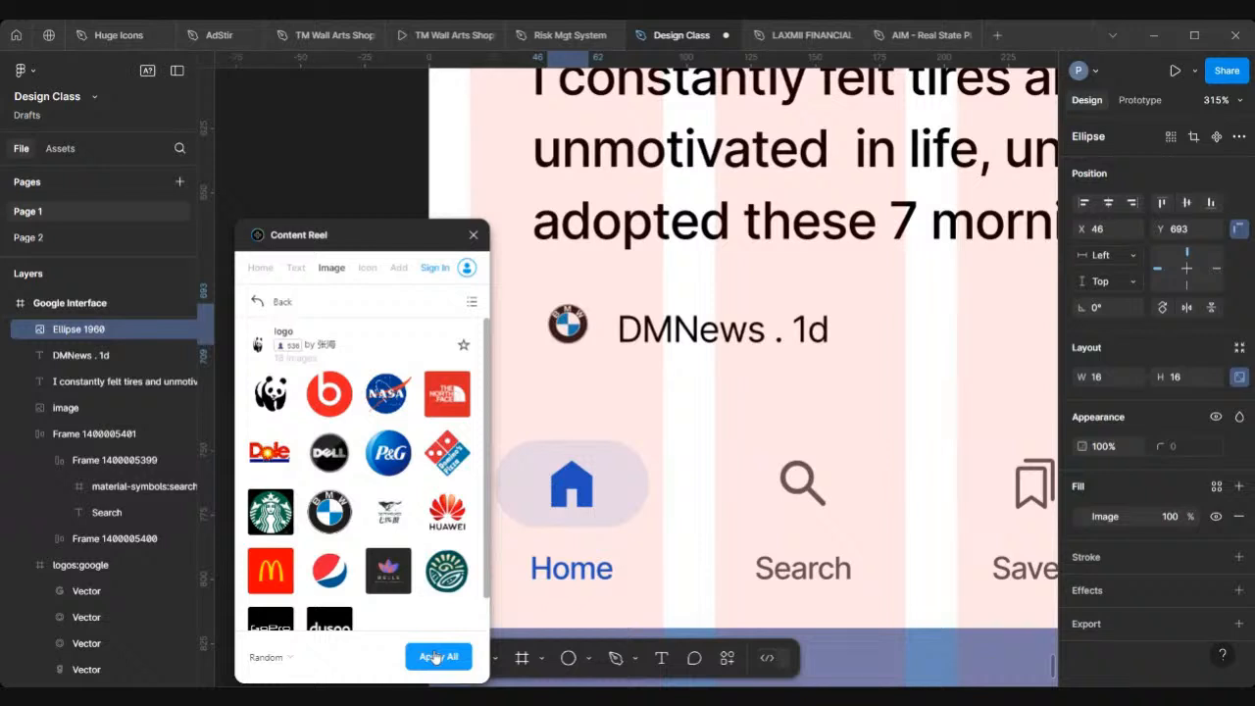
pyautogui.click(436, 656)
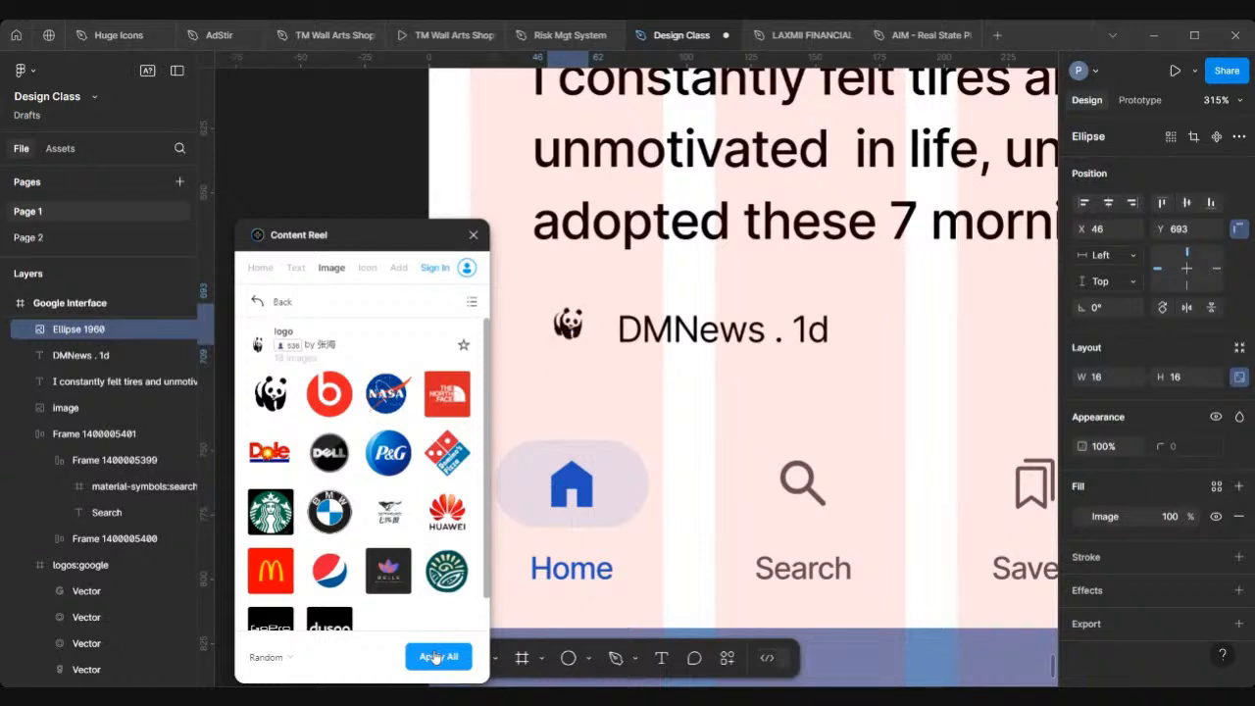
pyautogui.click(436, 657)
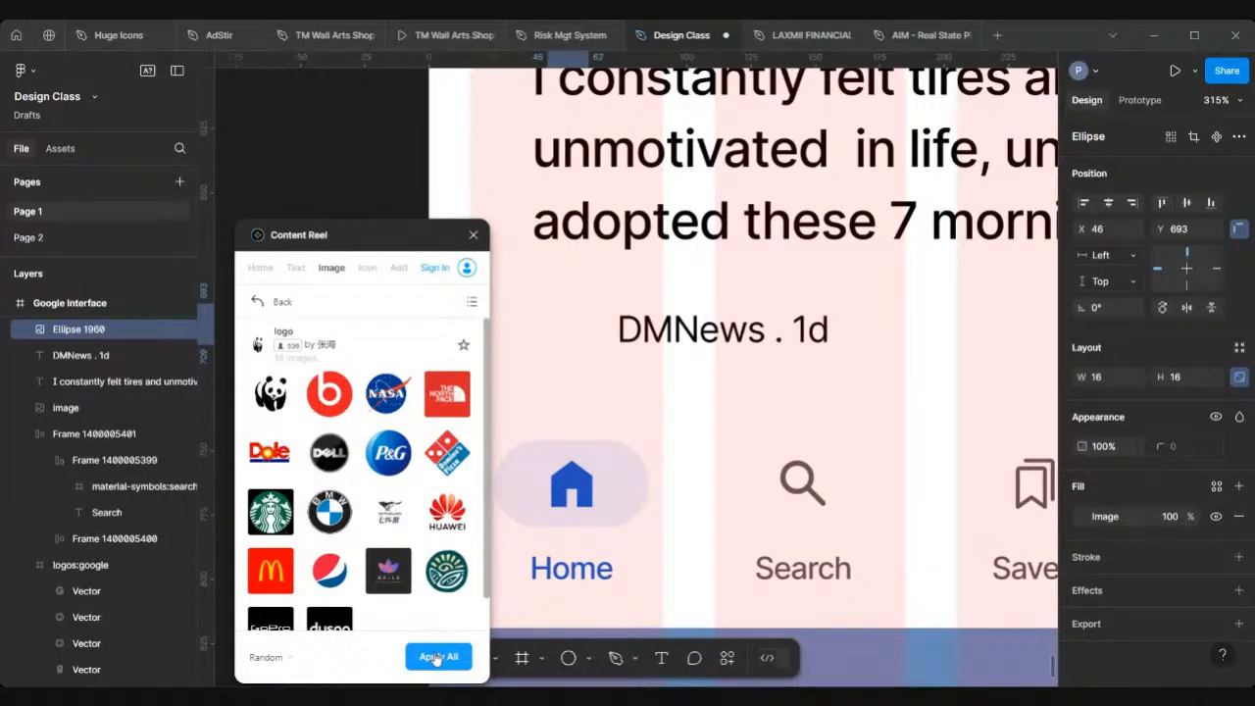
pyautogui.click(436, 657)
pyautogui.click(436, 657)
pyautogui.click(436, 656)
pyautogui.click(436, 656)
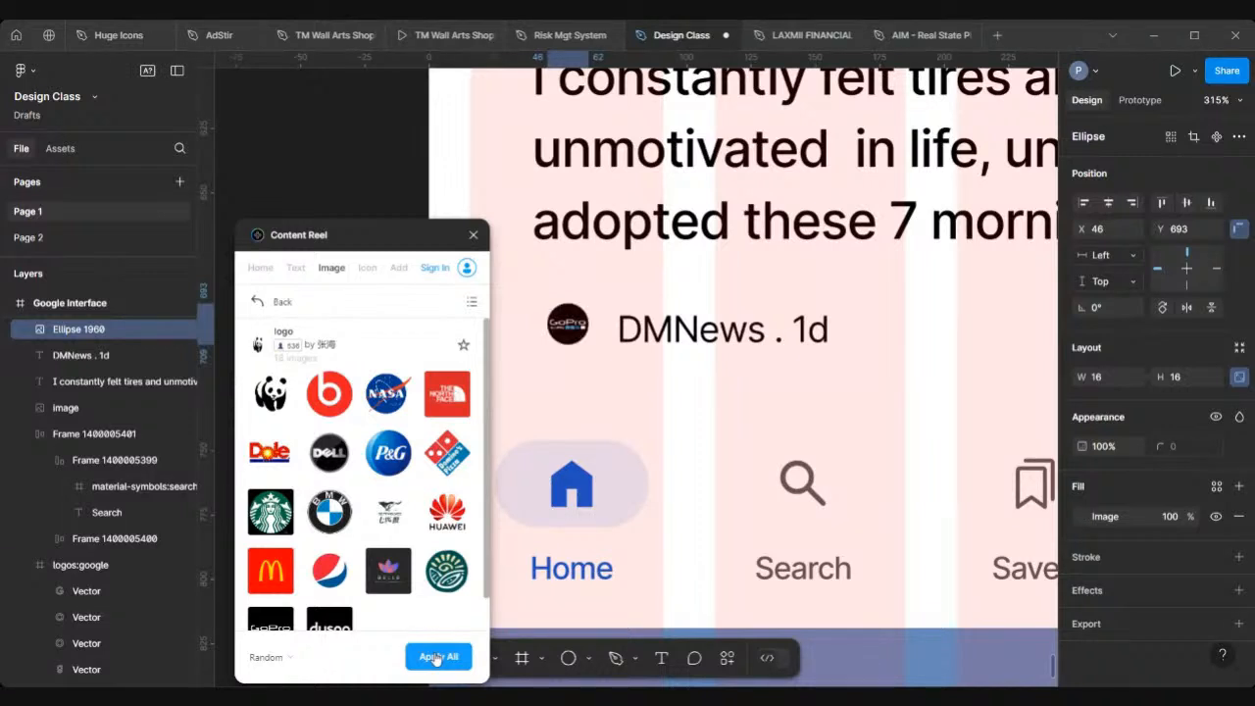
pyautogui.click(436, 657)
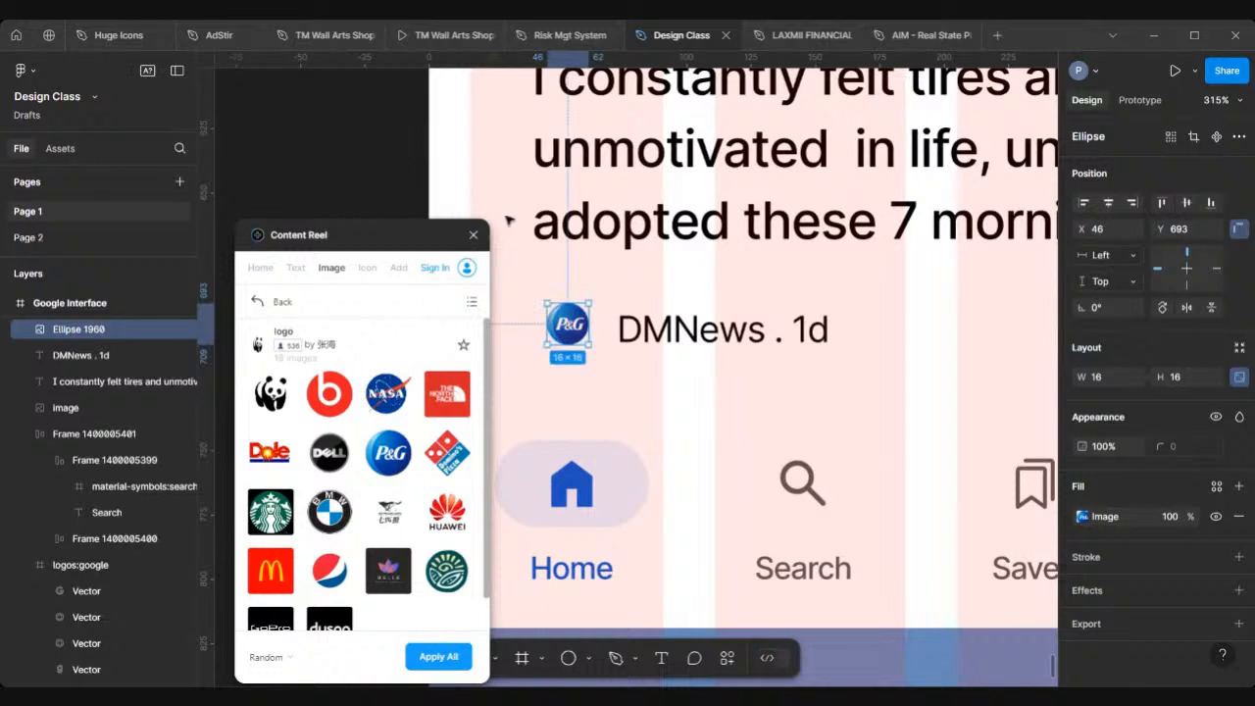
pyautogui.click(474, 235)
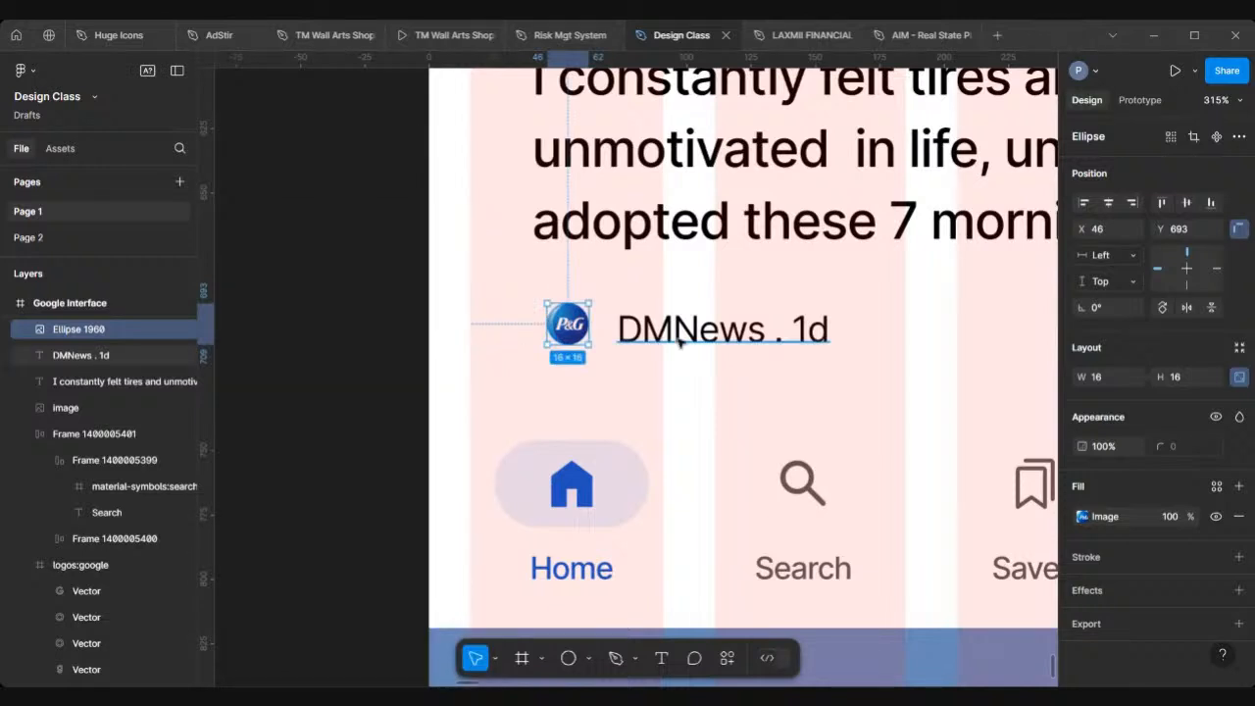
# Step: Set the DMNews text's line height to Auto
pyautogui.click(680, 340)
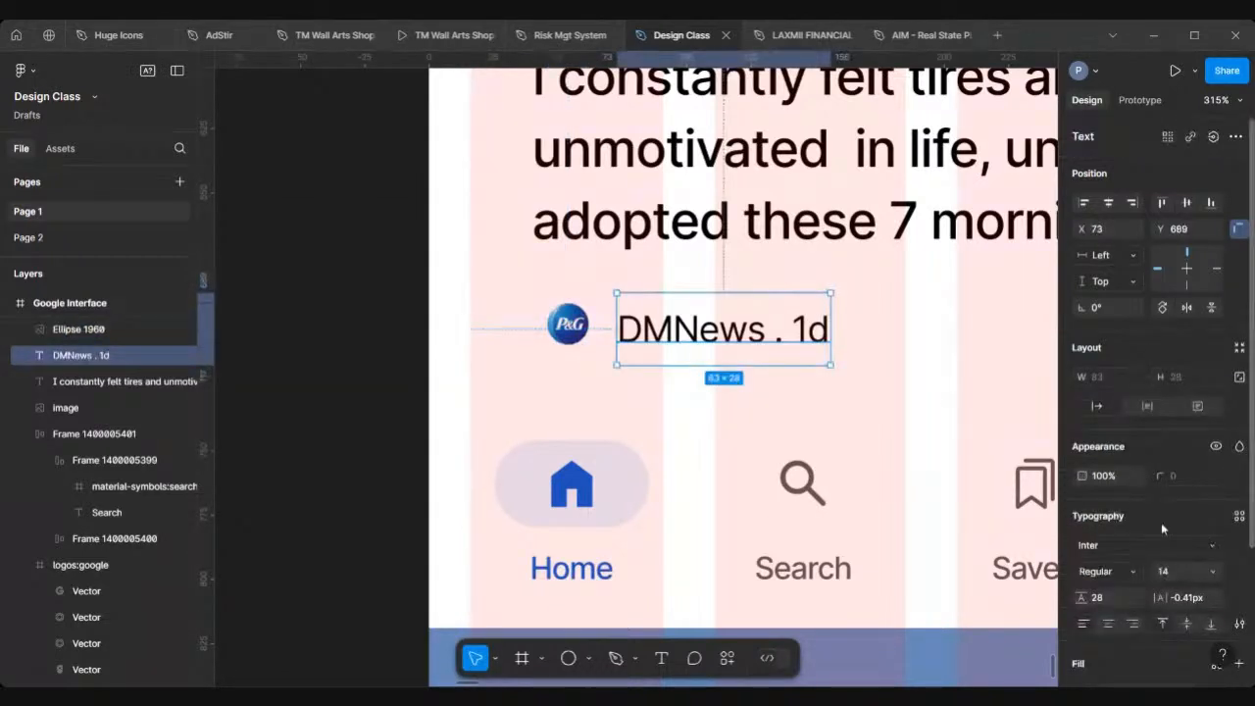
pyautogui.write('auto')
pyautogui.press('Return')
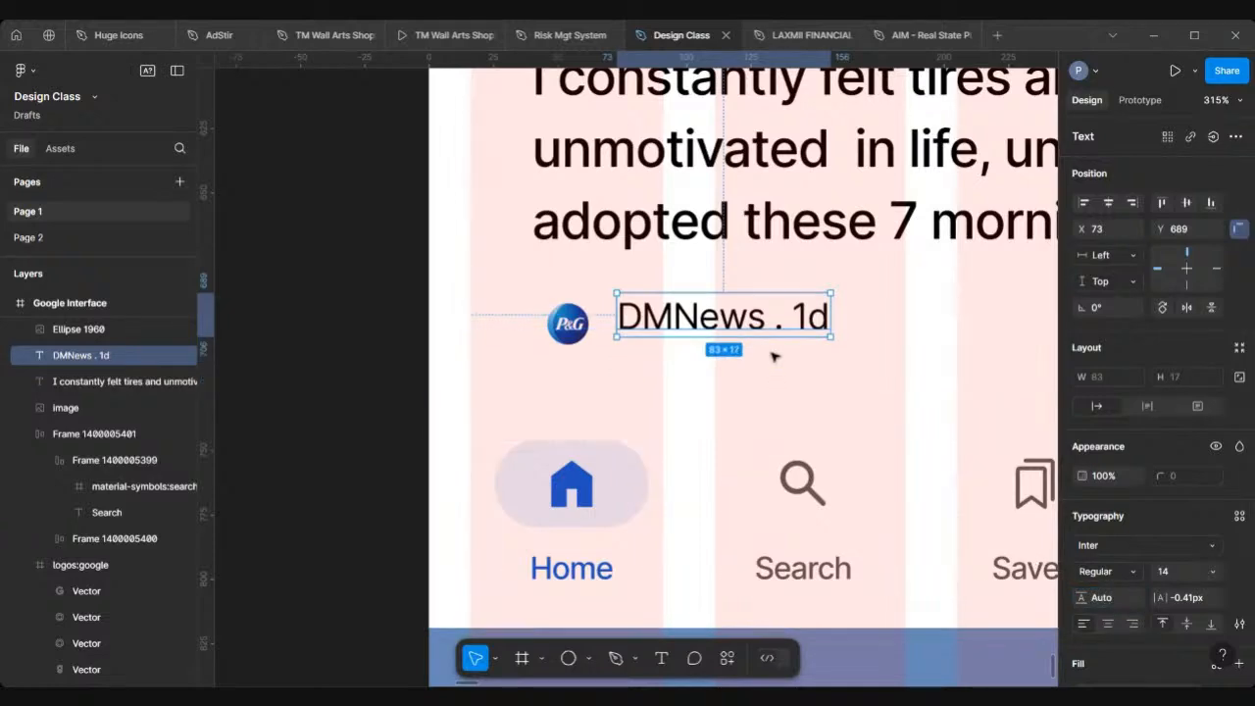
# Step: Set the DMNews text's font size to 12
pyautogui.scroll(-10, 727, 330)
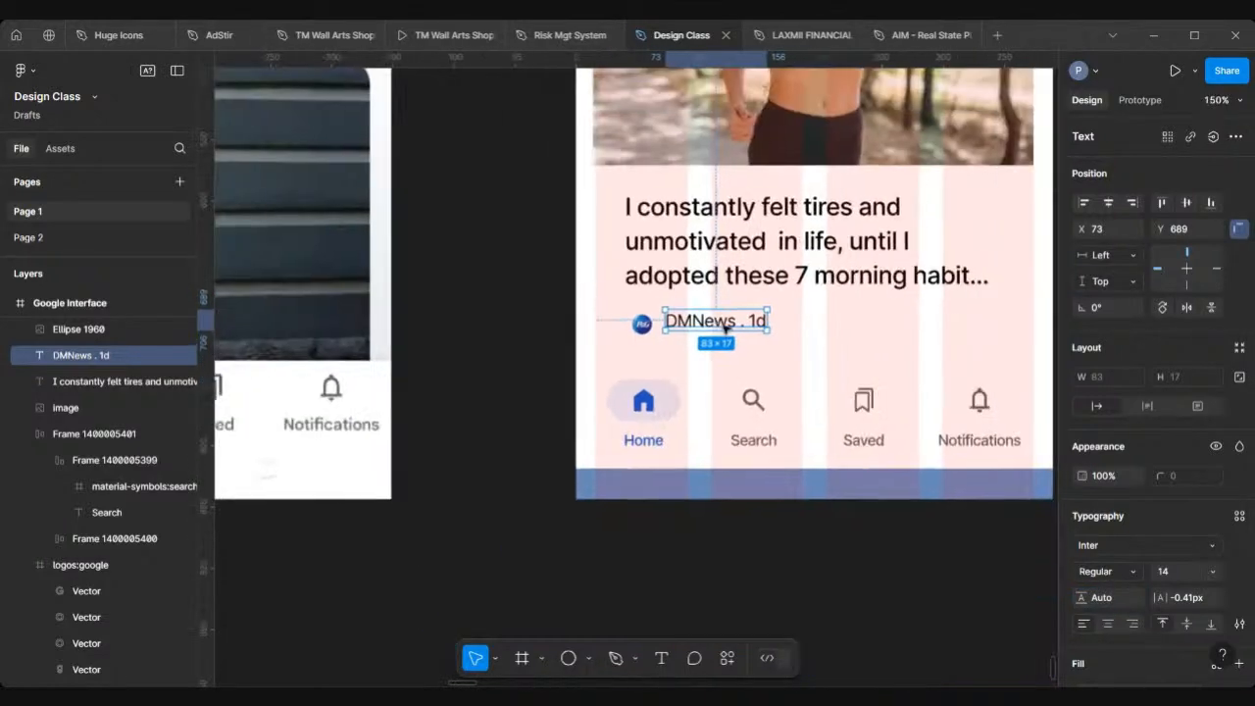
pyautogui.hscroll(3, 728, 330)
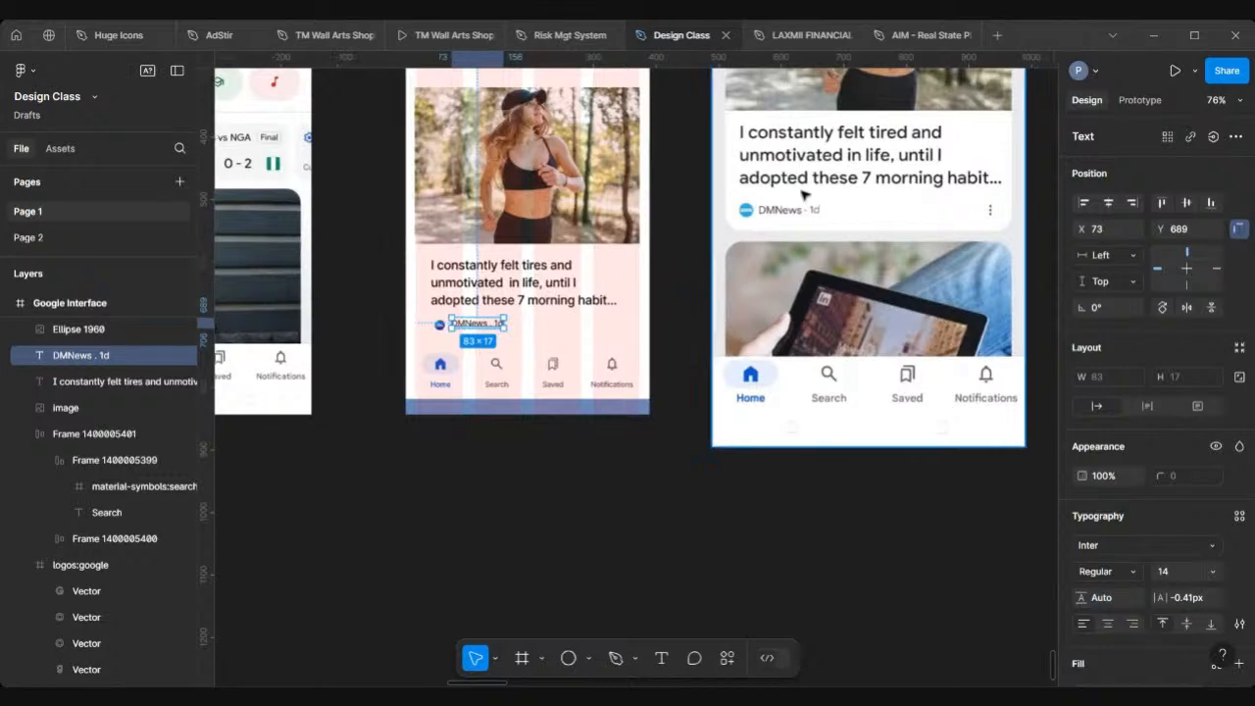
pyautogui.scroll(5, 789, 210)
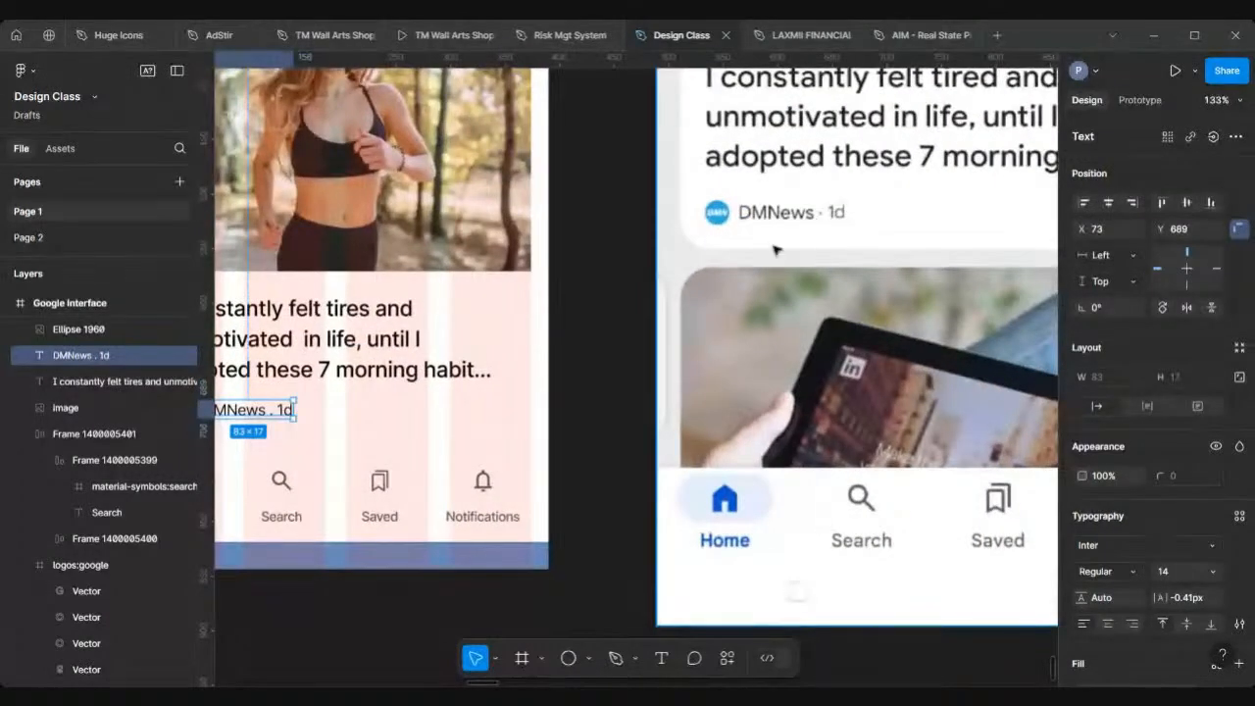
pyautogui.hscroll(-2, 865, 461)
pyautogui.hscroll(-2, 865, 460)
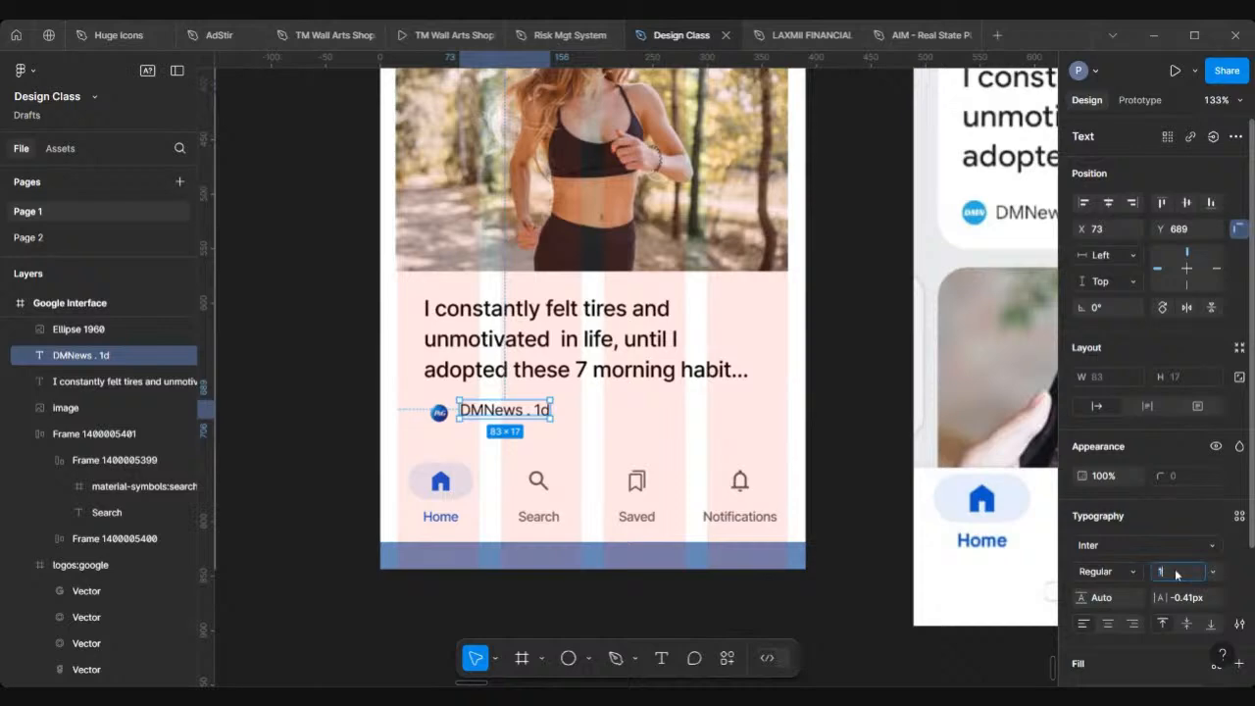
pyautogui.press('Return')
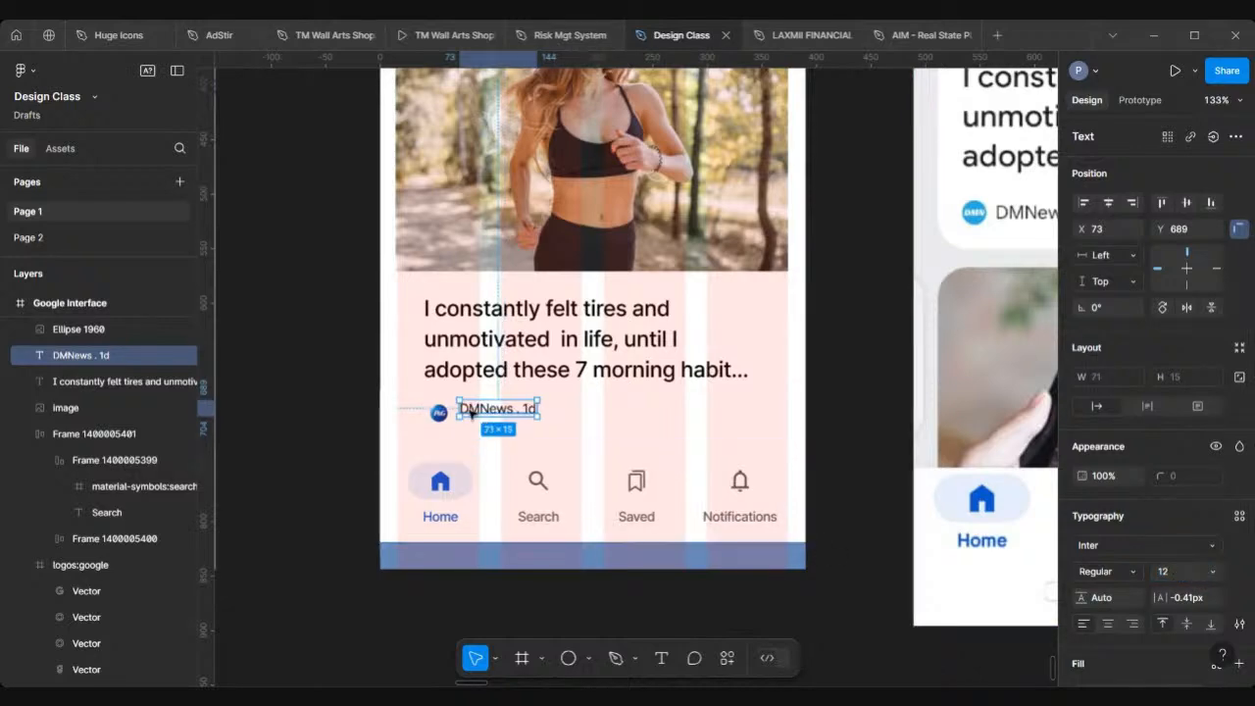
# Step: Wrap the logo ellipse and DMNews text in an auto layout frame with 8 spacing between them
pyautogui.scroll(5, 471, 412)
pyautogui.scroll(-3, 1117, 467)
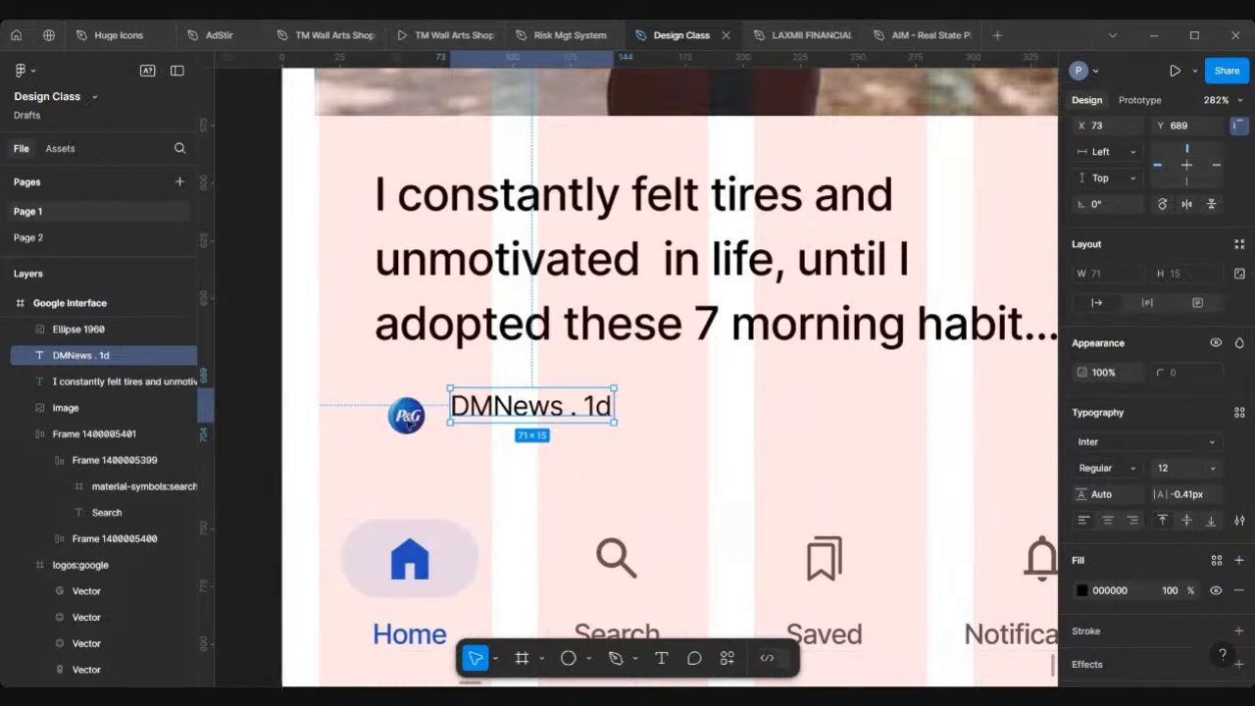
pyautogui.keyDown('shift'); pyautogui.click(409, 415); pyautogui.keyUp('shift')
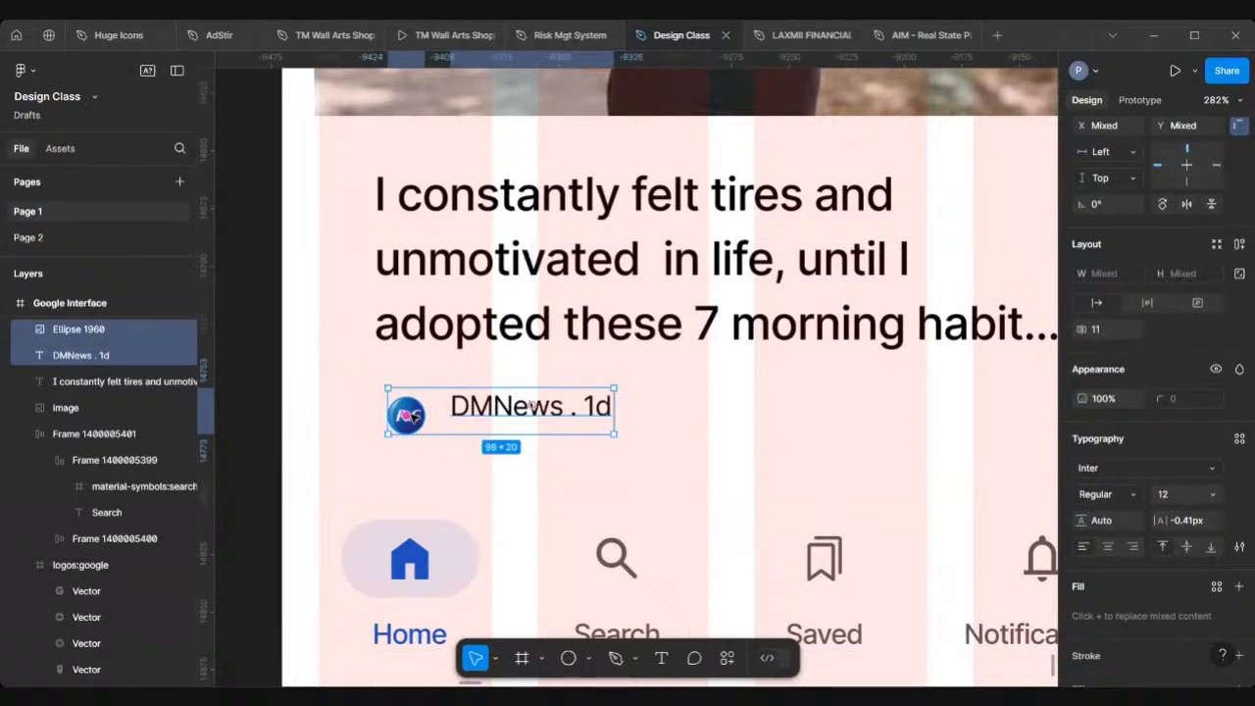
pyautogui.hotkey('shift', 'a')
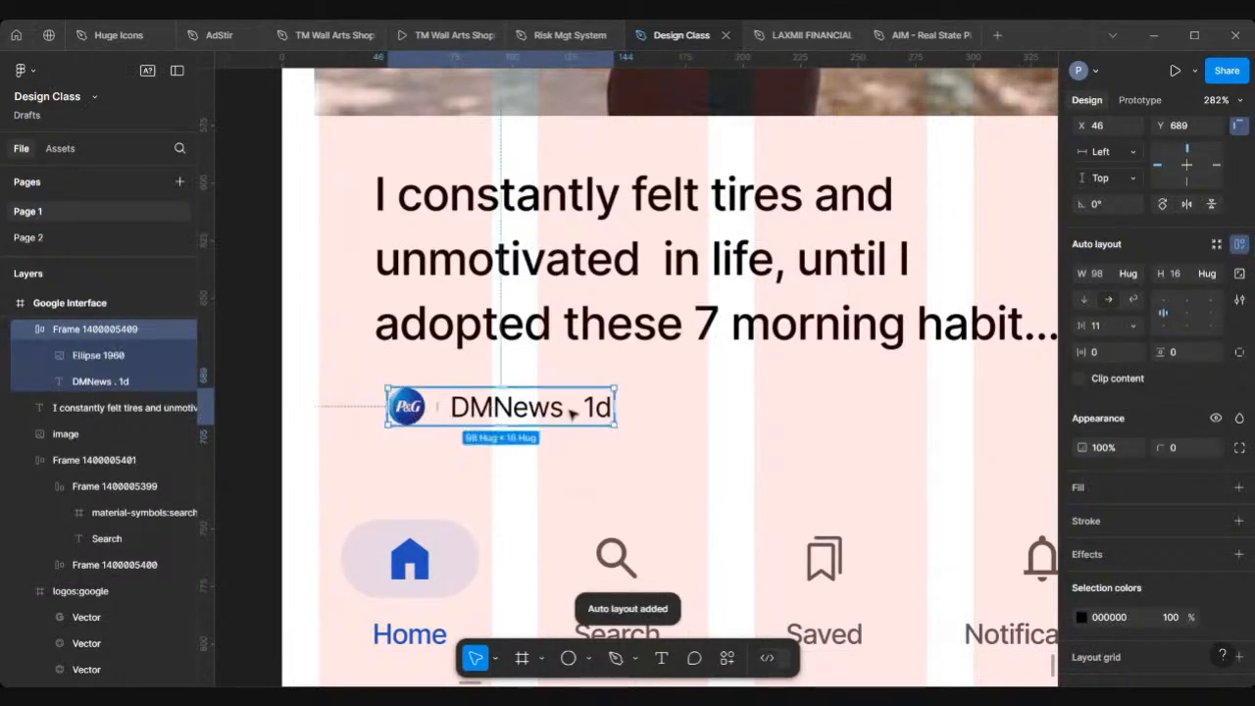
pyautogui.click(1109, 330)
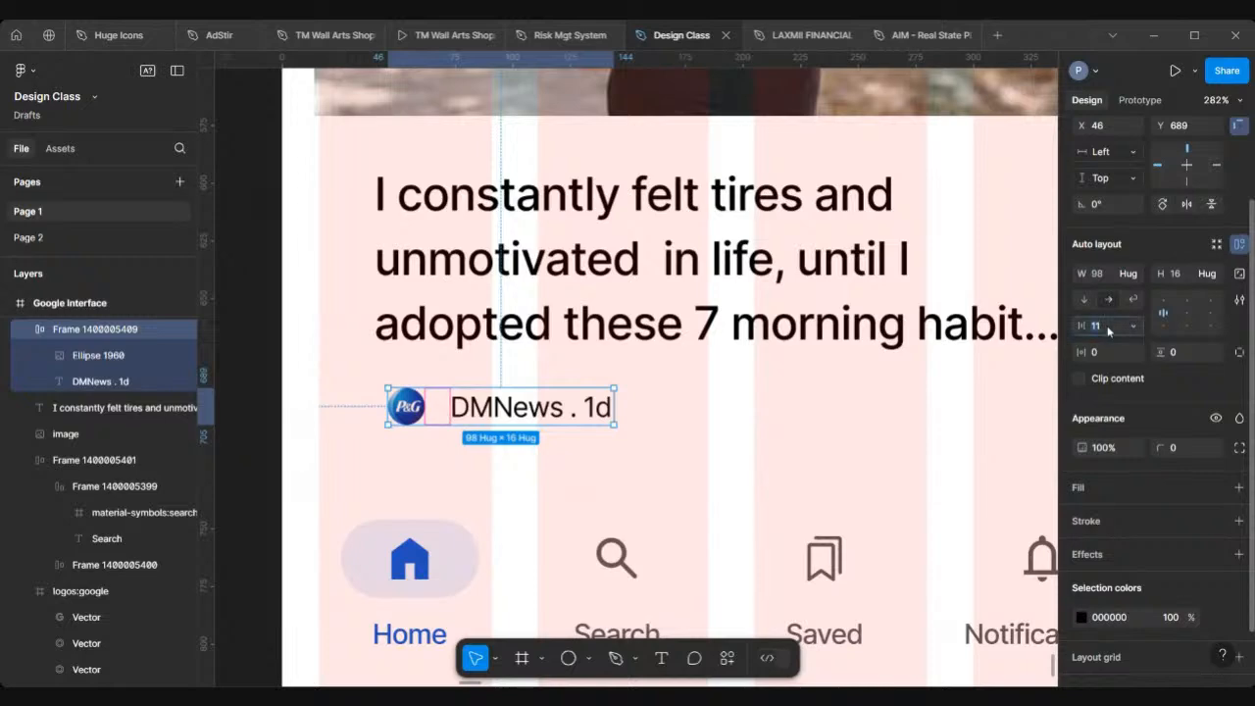
pyautogui.write('8')
pyautogui.press('Return')
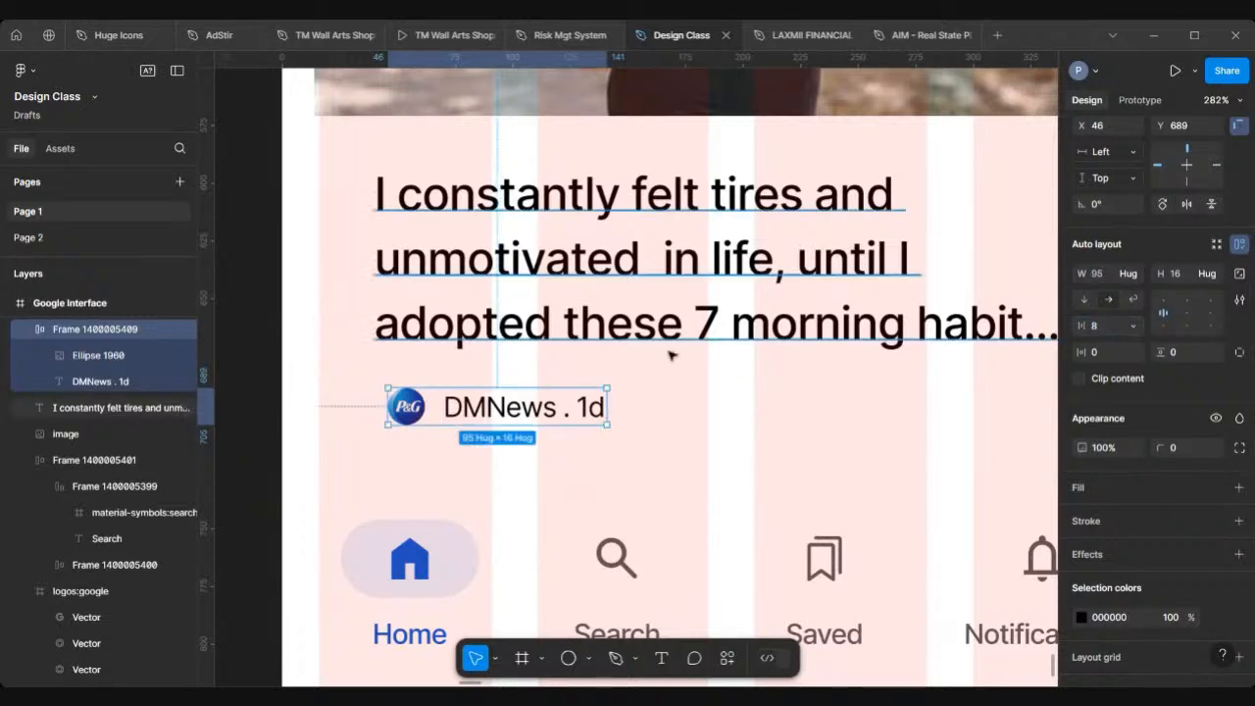
# Step: Compare the card's source line with the reference design's card
pyautogui.scroll(-6, 628, 377)
pyautogui.scroll(-2, 586, 400)
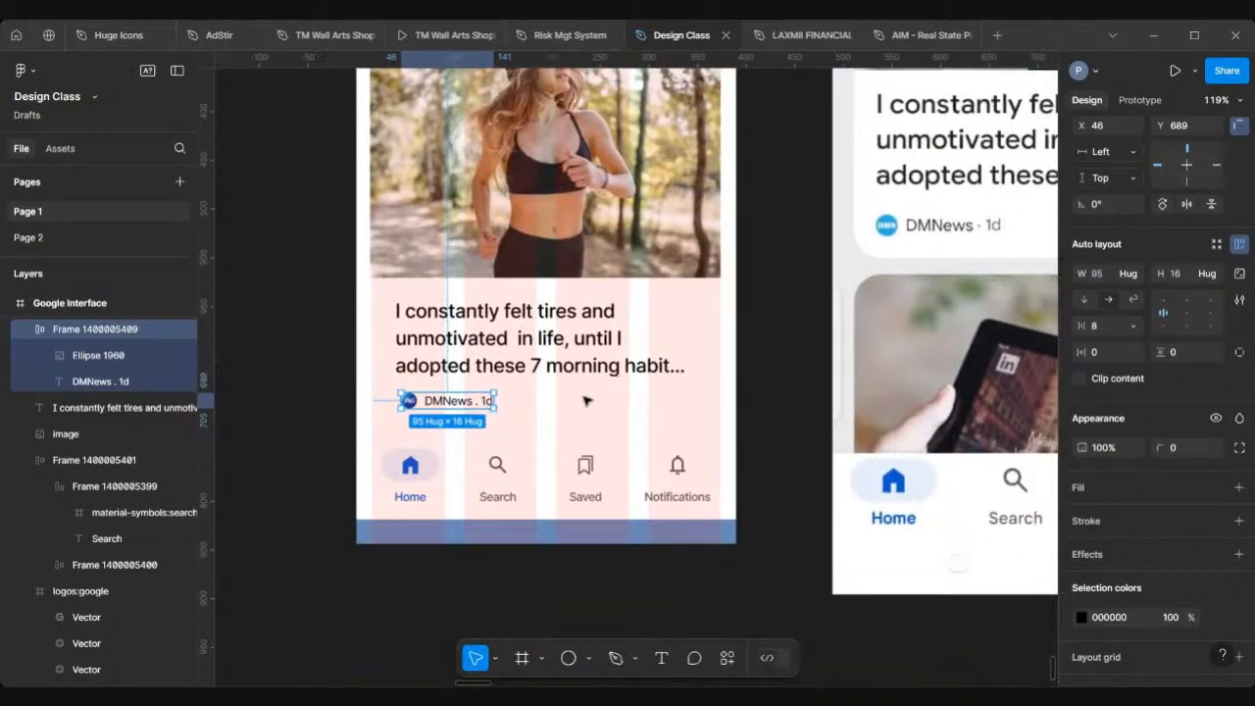
pyautogui.scroll(2, 497, 402)
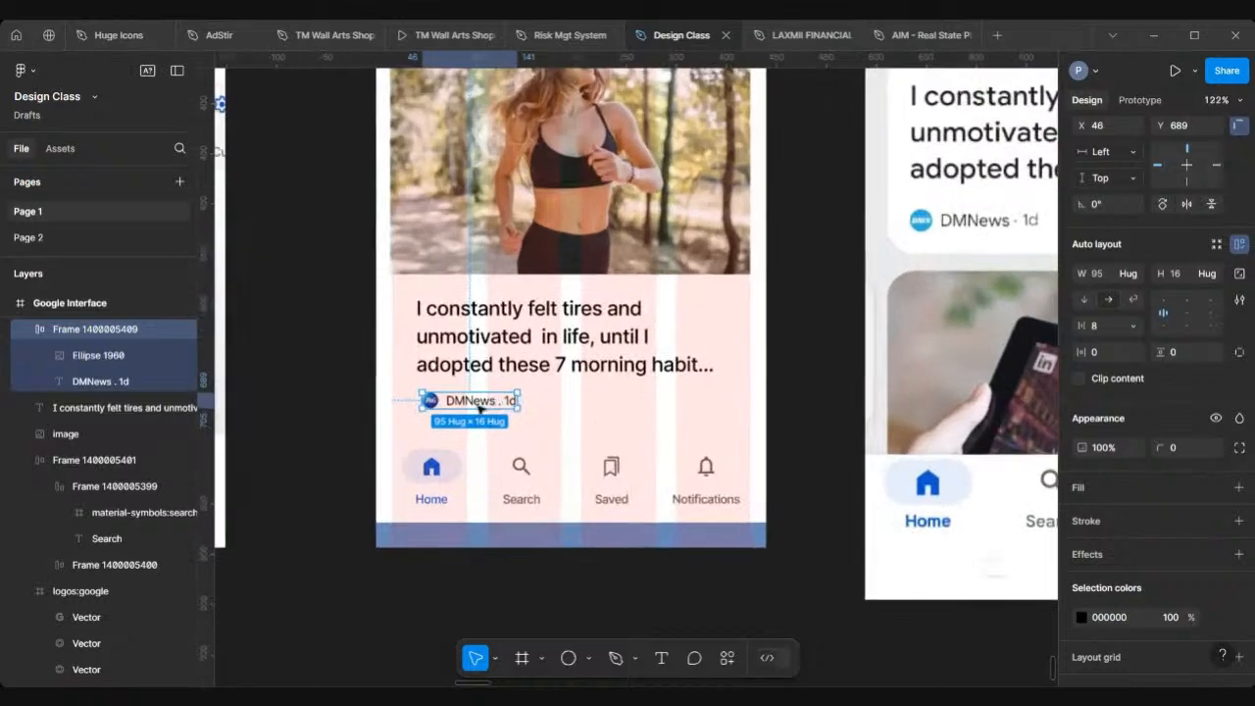
pyautogui.scroll(-2, 470, 408)
pyautogui.hscroll(3, 513, 386)
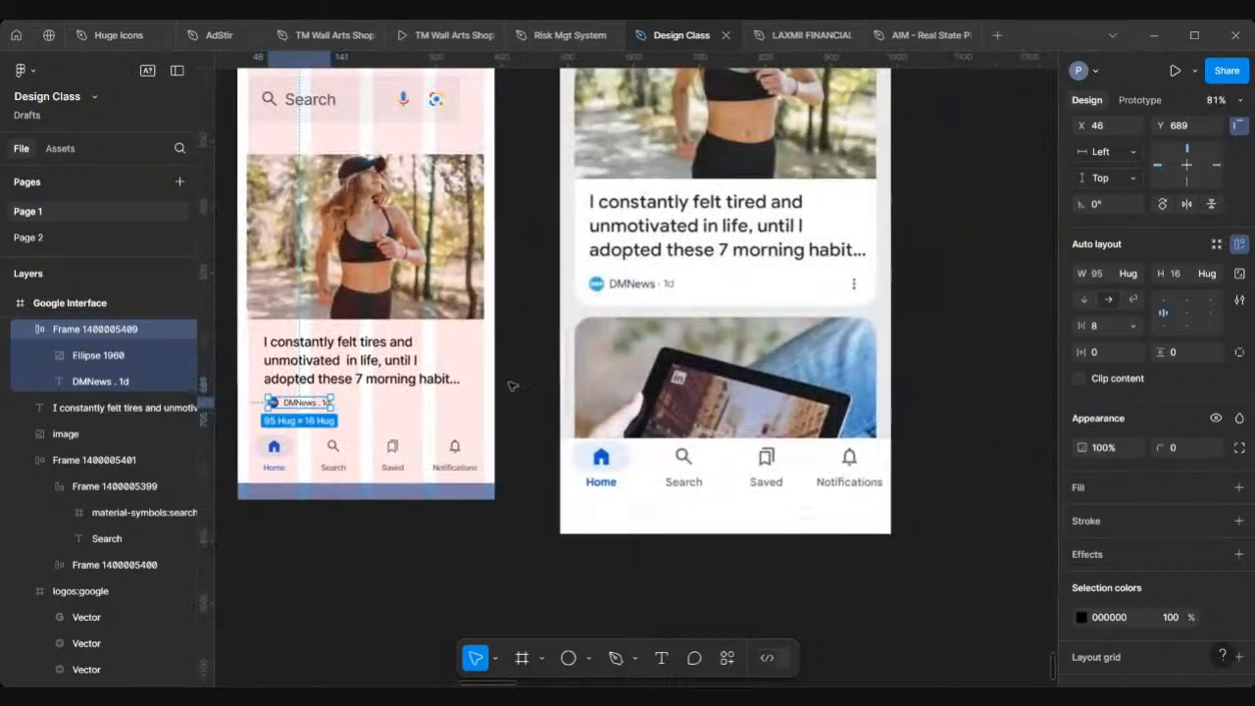
pyautogui.scroll(3, 853, 289)
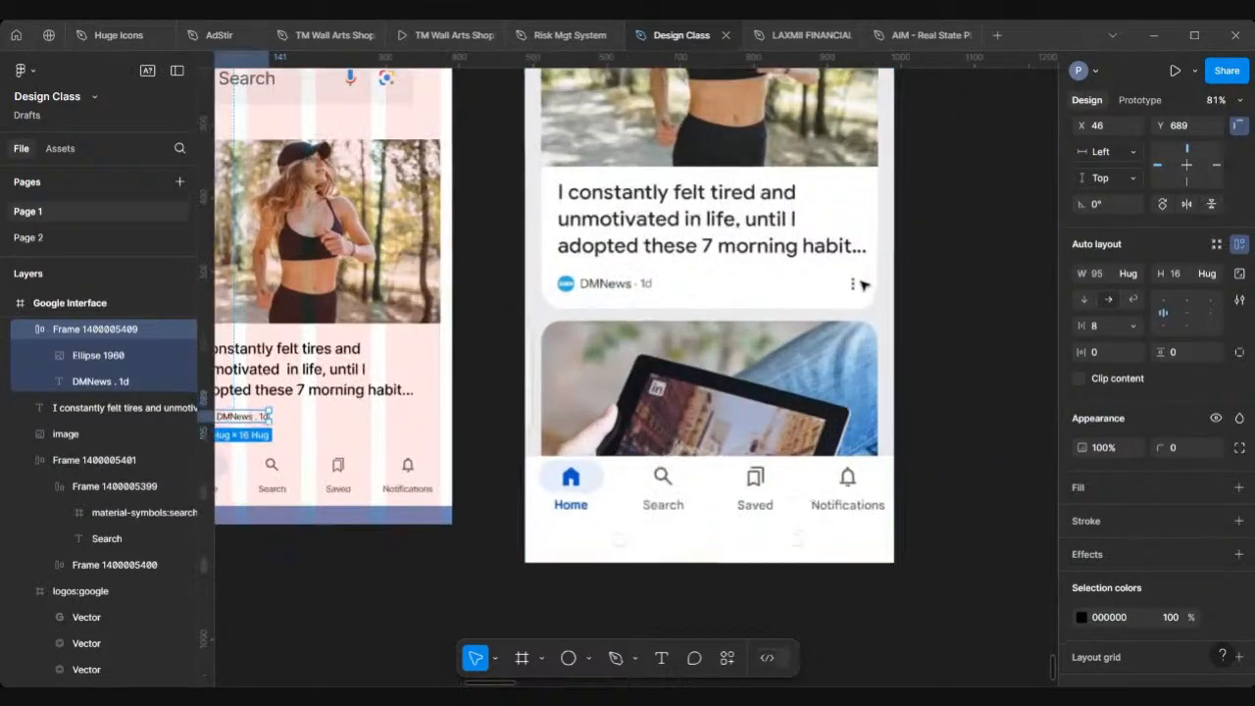
pyautogui.scroll(-3, 848, 293)
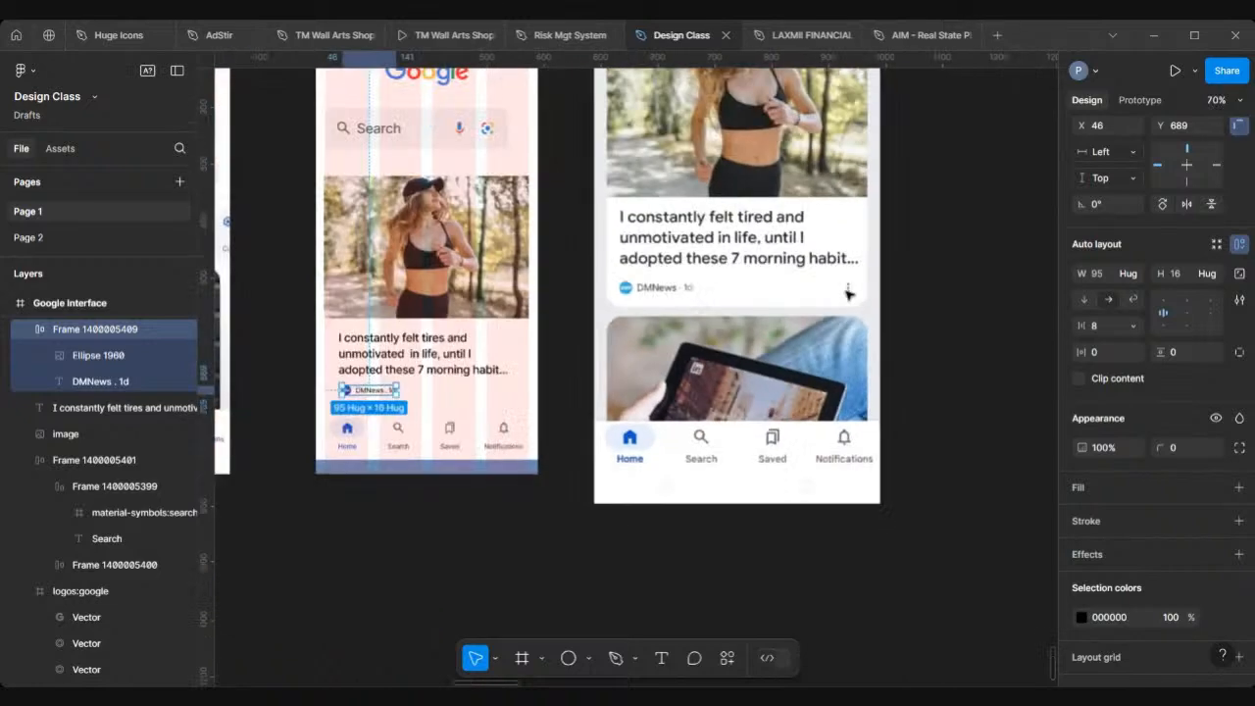
# Step: Insert a vertical three-dot more icon from Iconify and place it at the right end of the source line
pyautogui.click(509, 528)
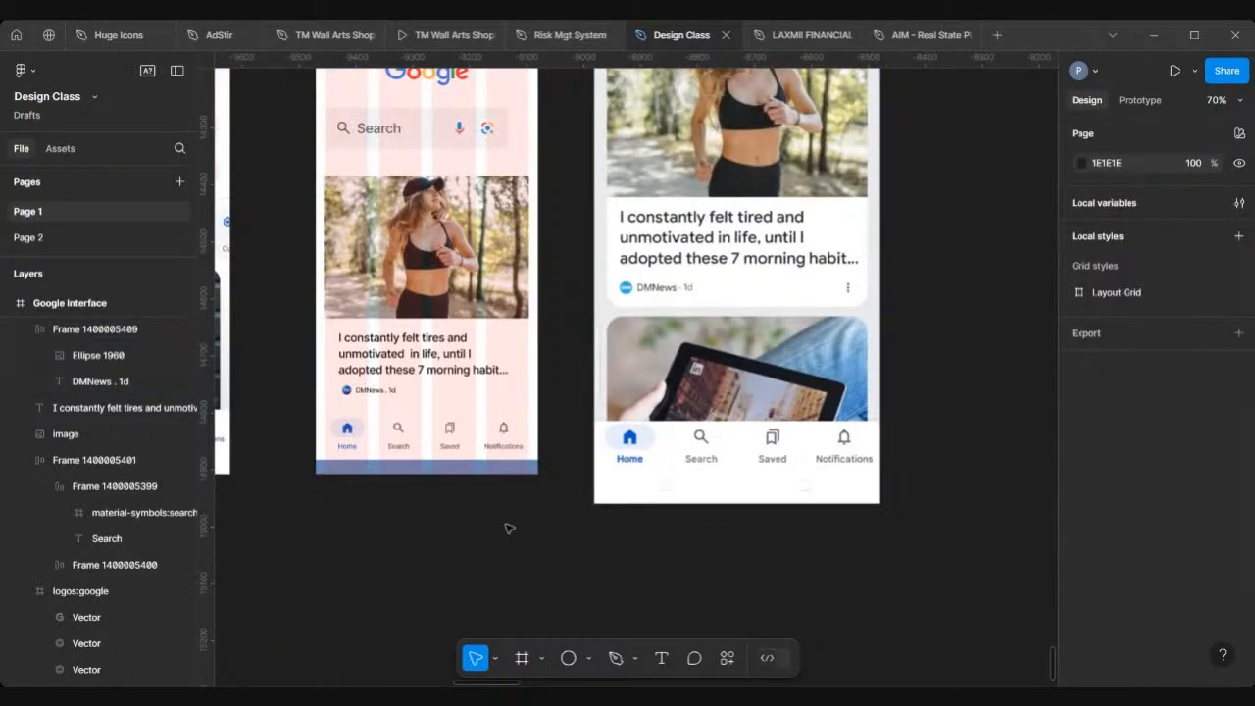
pyautogui.rightClick(508, 528)
pyautogui.moveTo(559, 599)
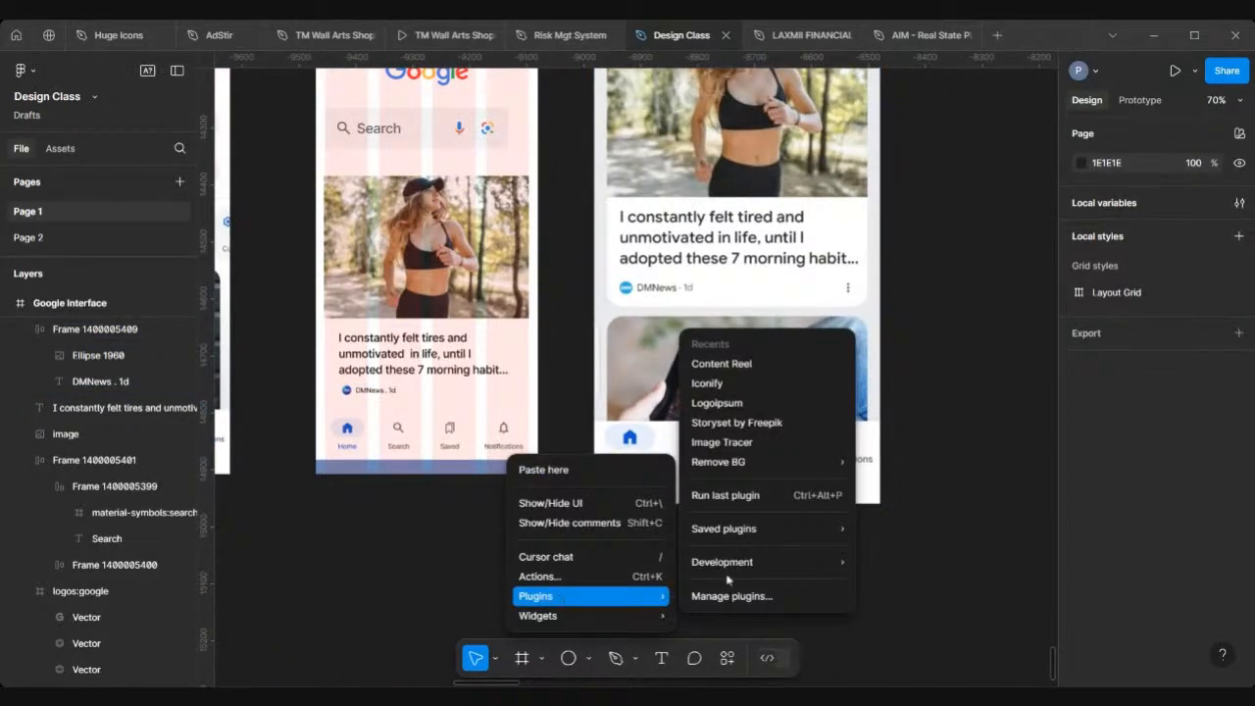
pyautogui.click(731, 385)
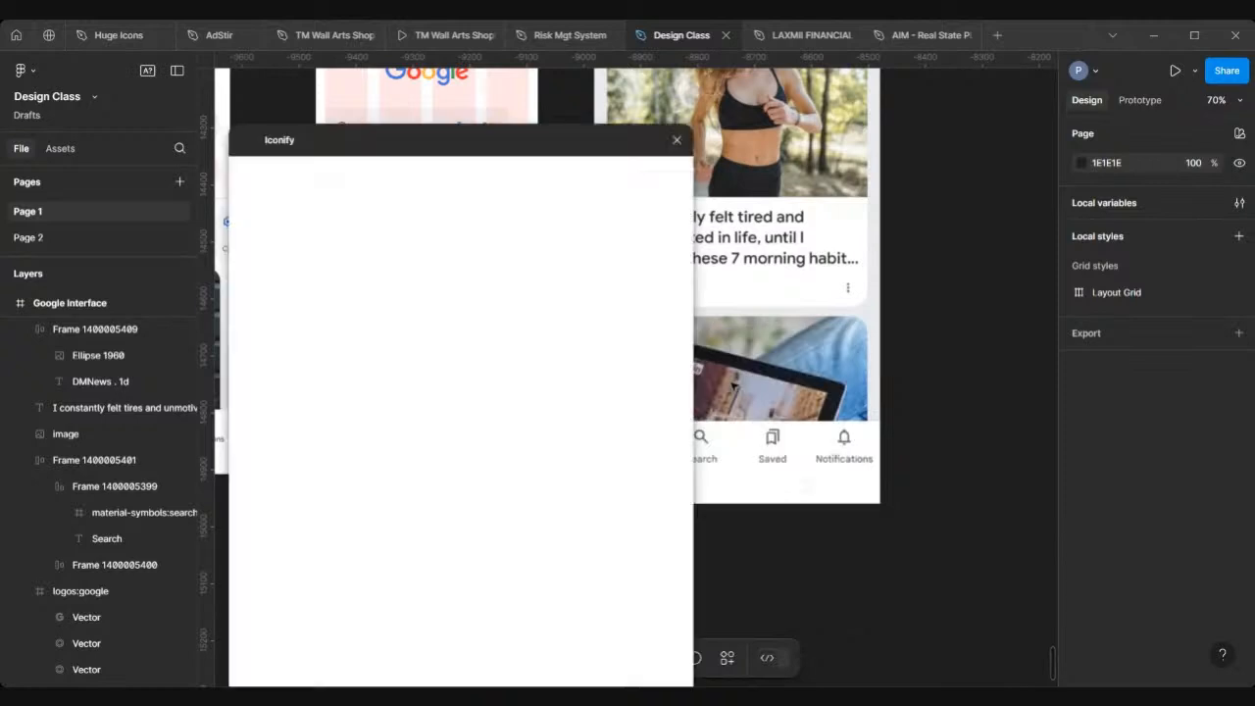
pyautogui.click(356, 205)
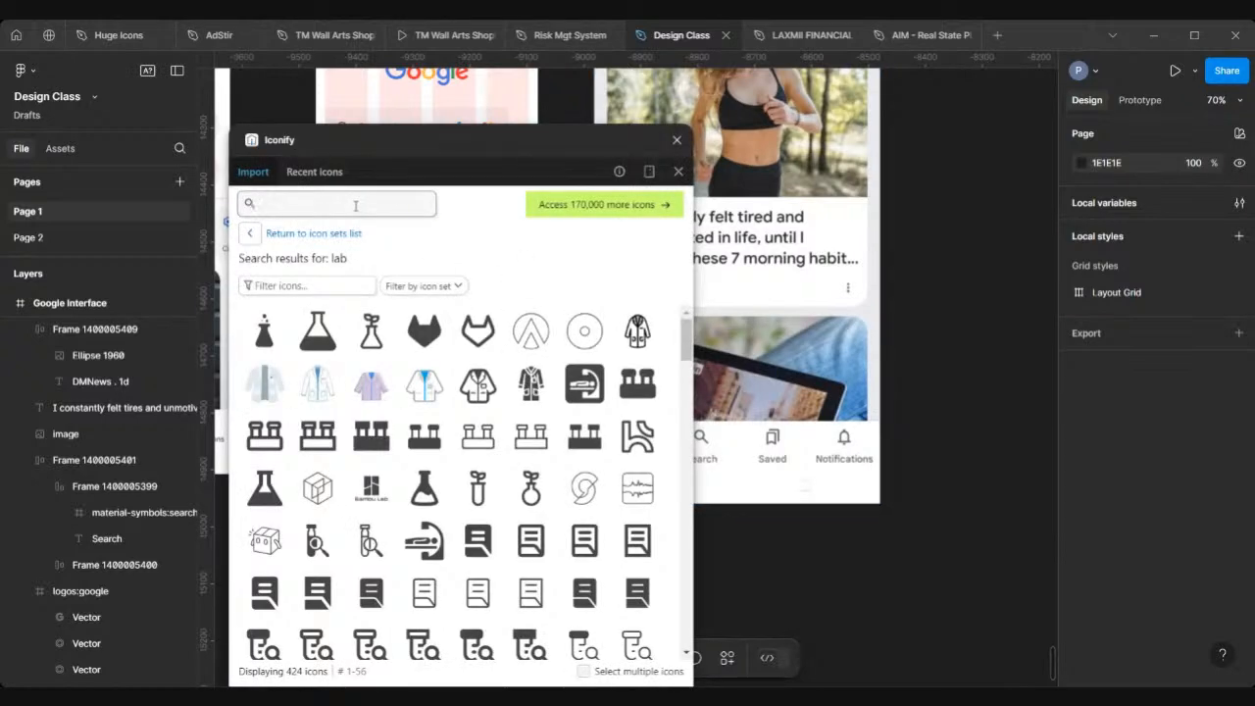
pyautogui.write('more')
pyautogui.press('Return')
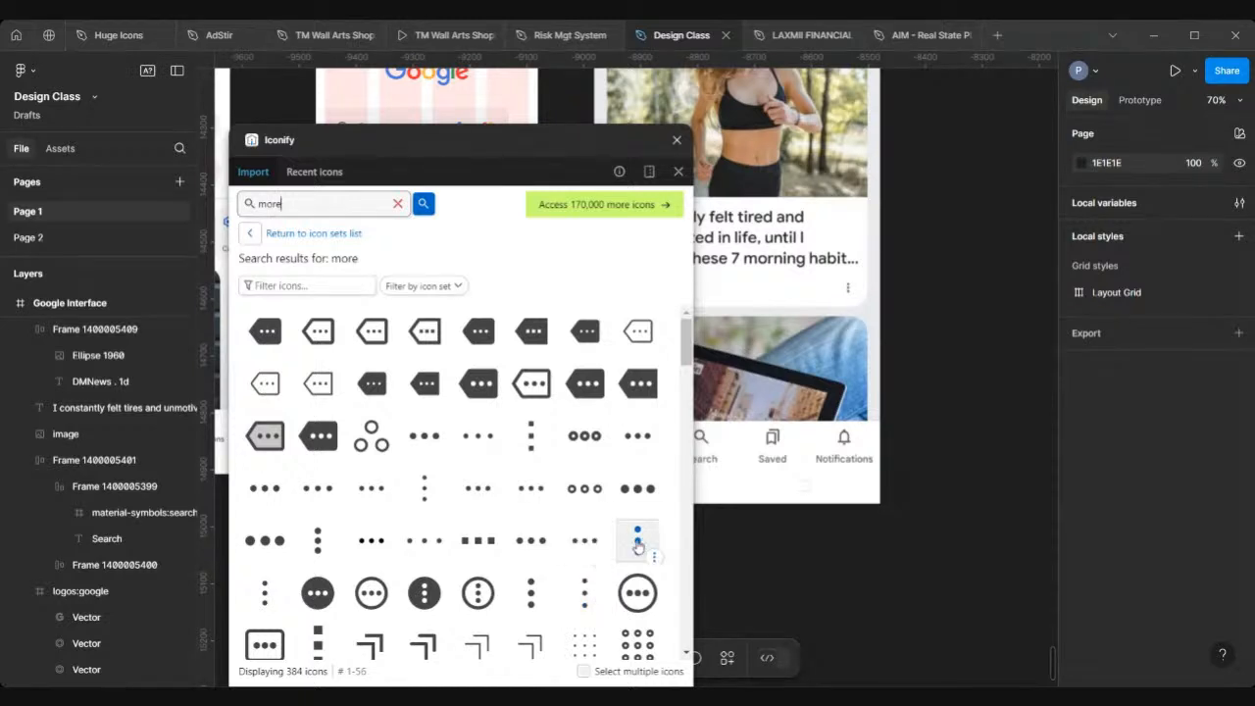
pyautogui.click(582, 588)
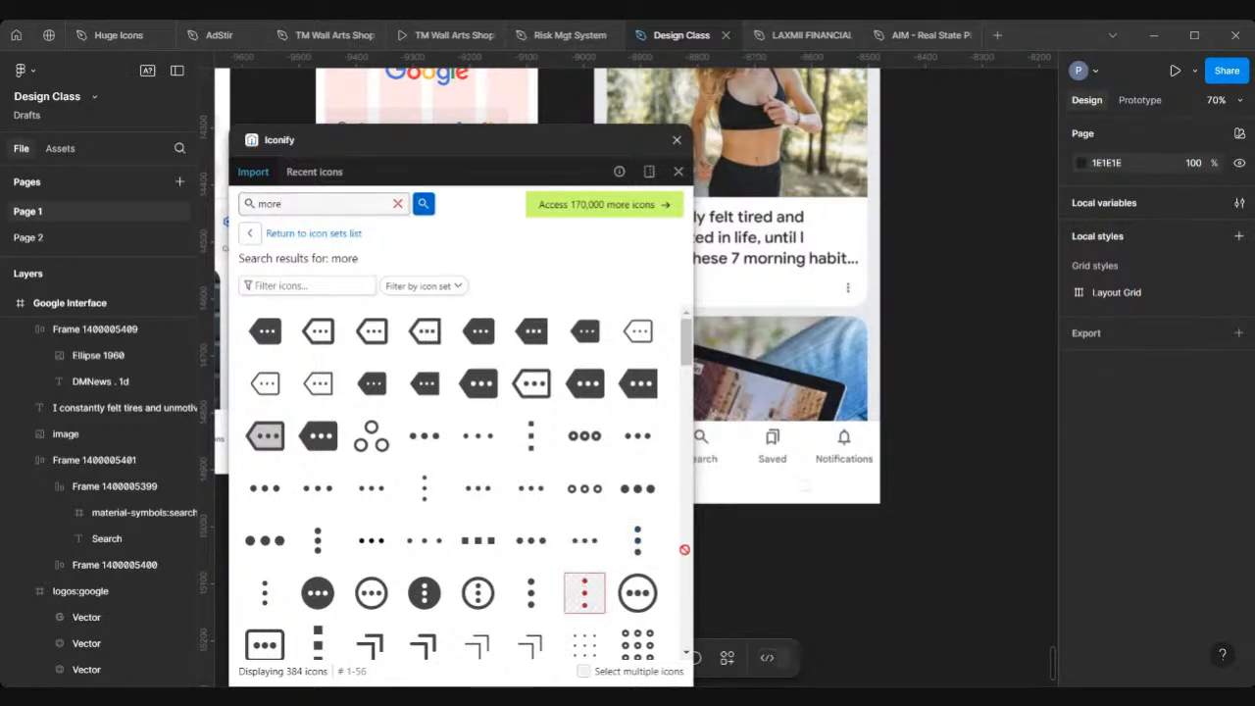
pyautogui.click(675, 142)
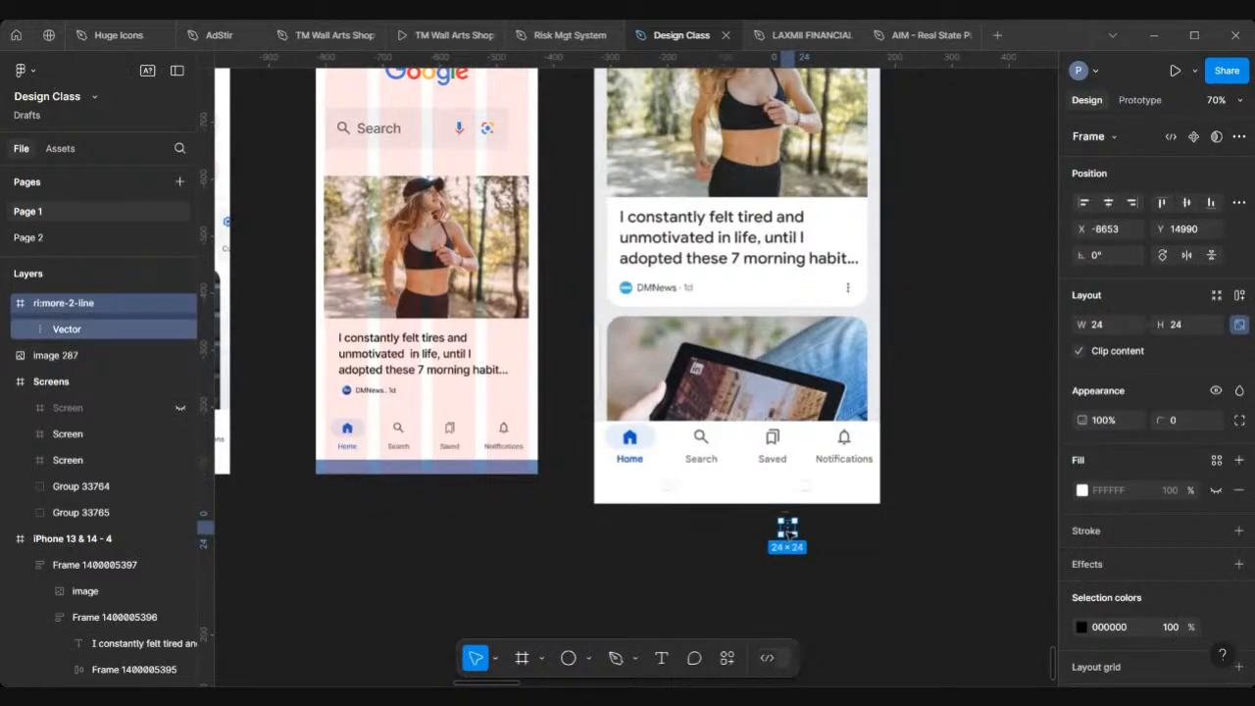
pyautogui.moveTo(787, 532); pyautogui.dragTo(512, 397)
# Step: Resize the more icon to 16 × 16
pyautogui.scroll(3, 512, 397)
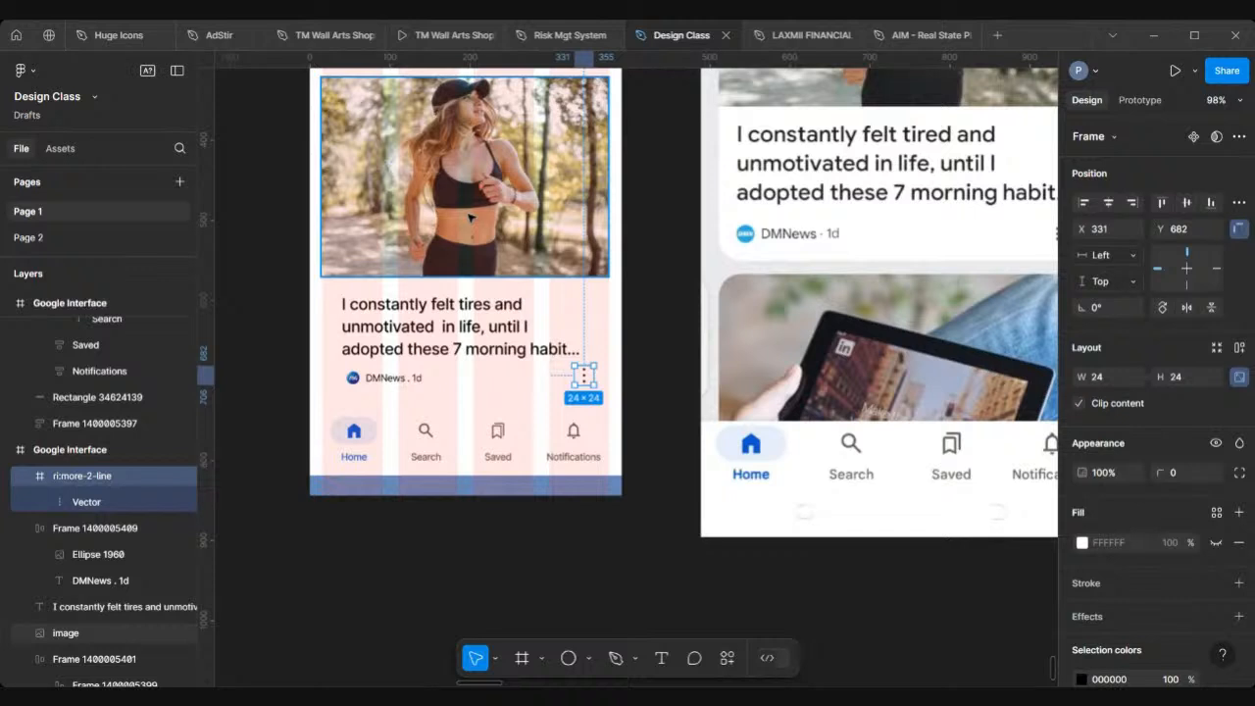
pyautogui.click(1176, 377)
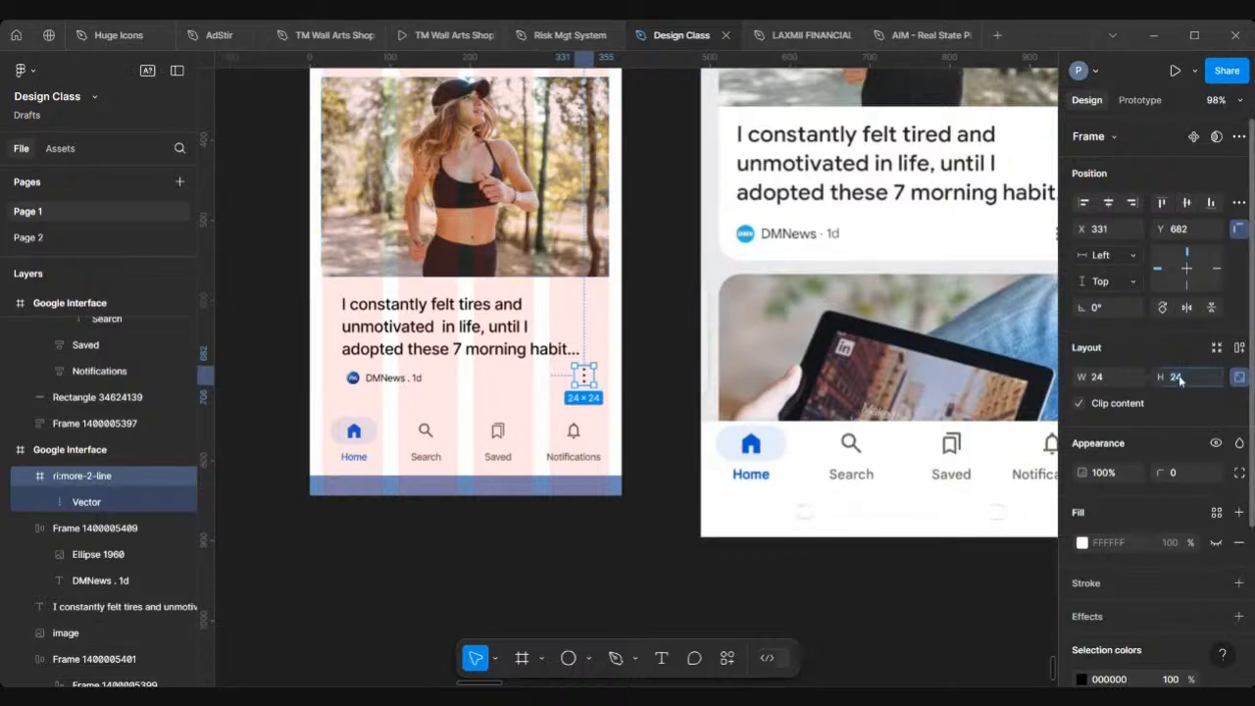
pyautogui.write('16')
pyautogui.press('Return')
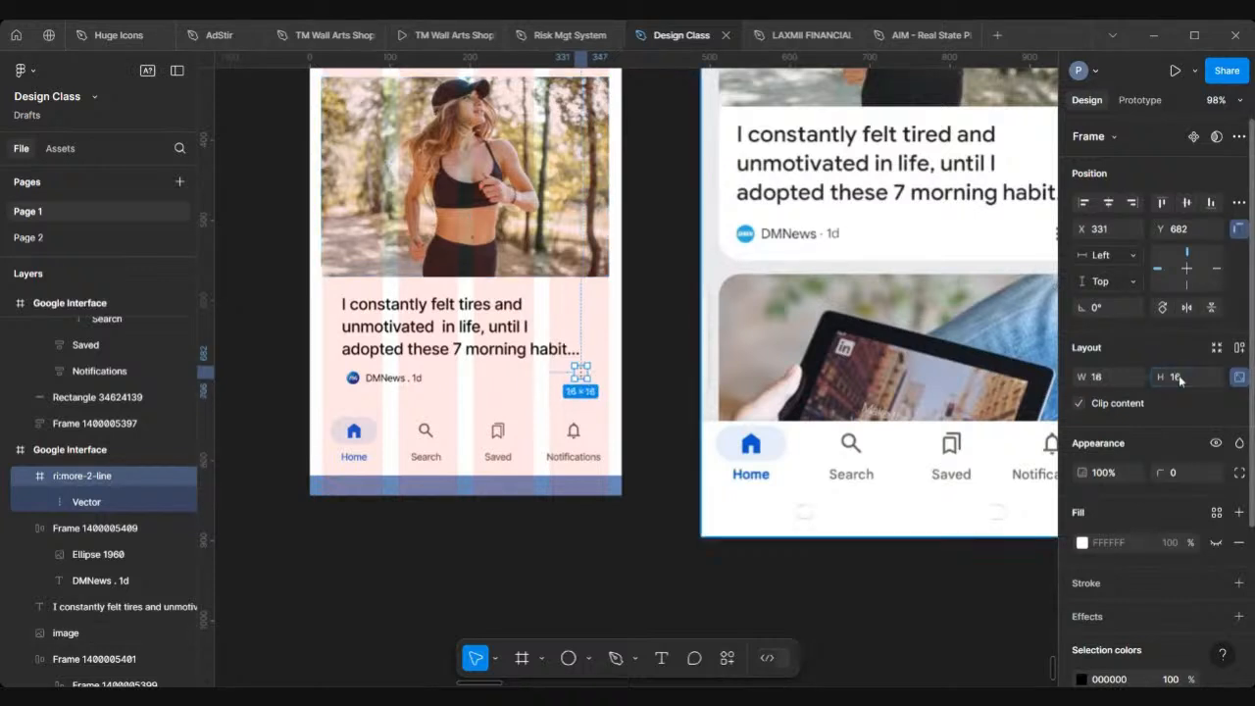
# Step: Compare the resized more icon and source line against the reference card
pyautogui.scroll(-5, 456, 304)
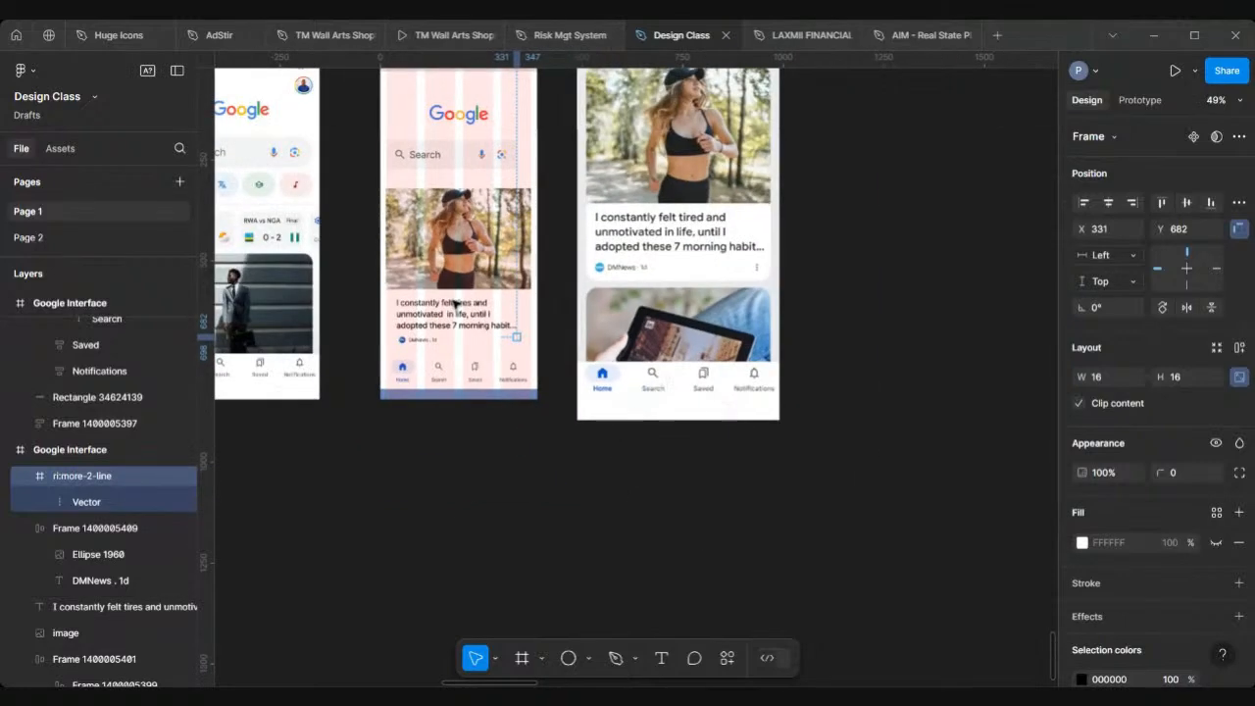
pyautogui.scroll(4, 625, 217)
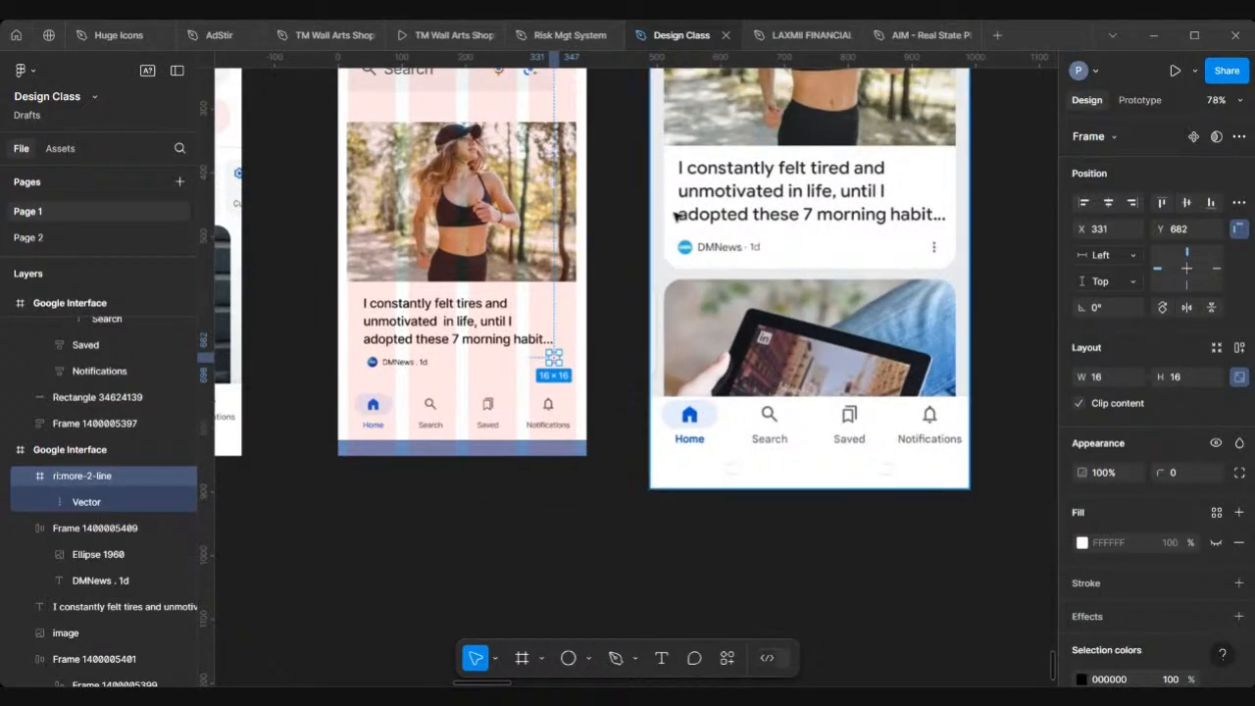
pyautogui.scroll(4, 628, 217)
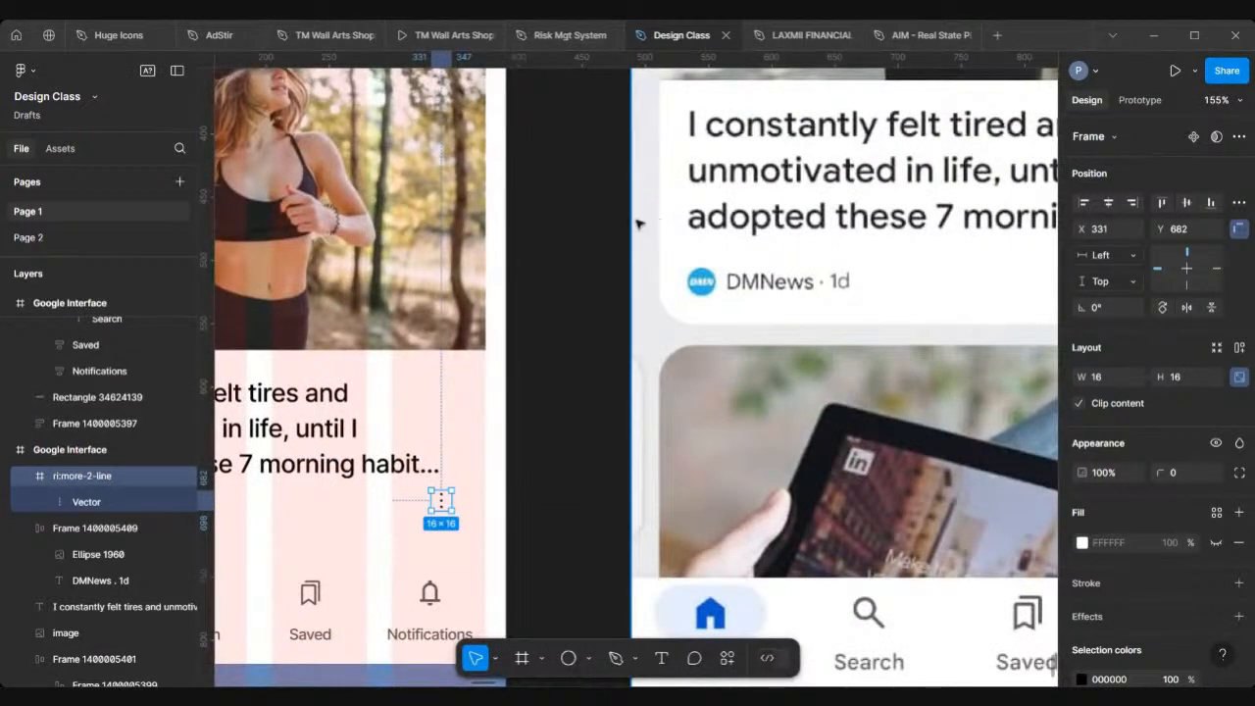
pyautogui.scroll(-3, 633, 224)
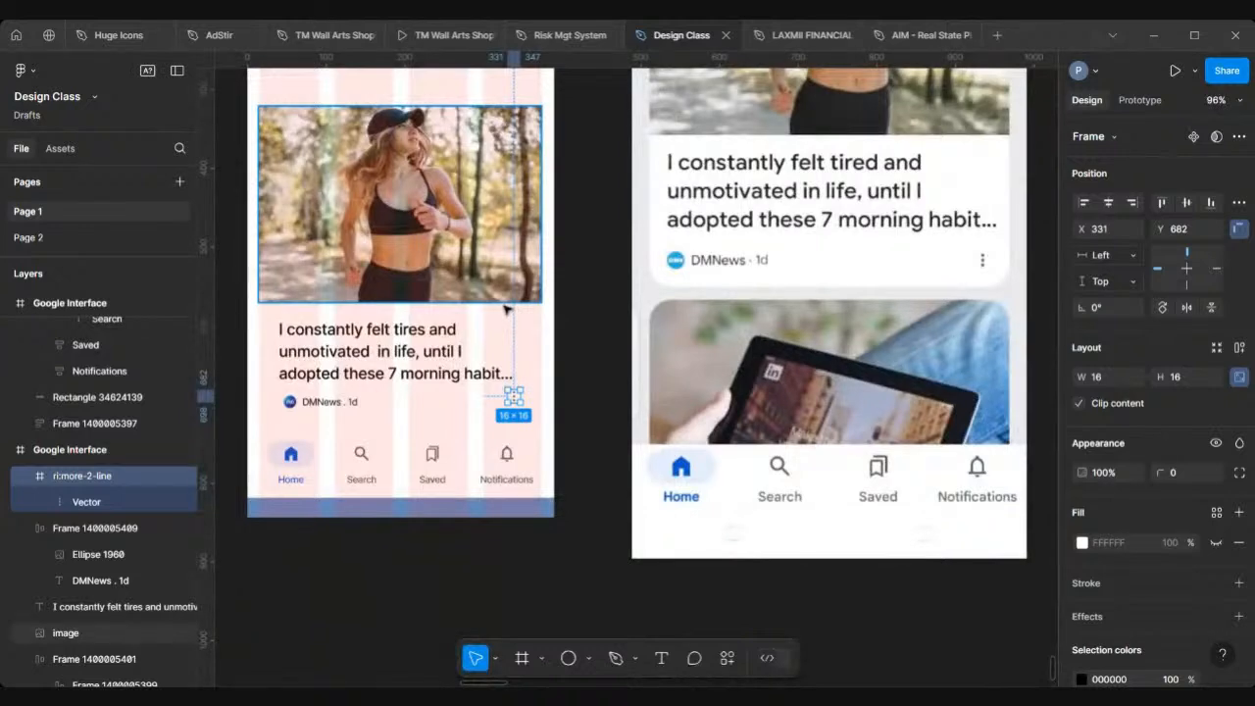
pyautogui.scroll(3, 505, 310)
pyautogui.scroll(-4, 576, 339)
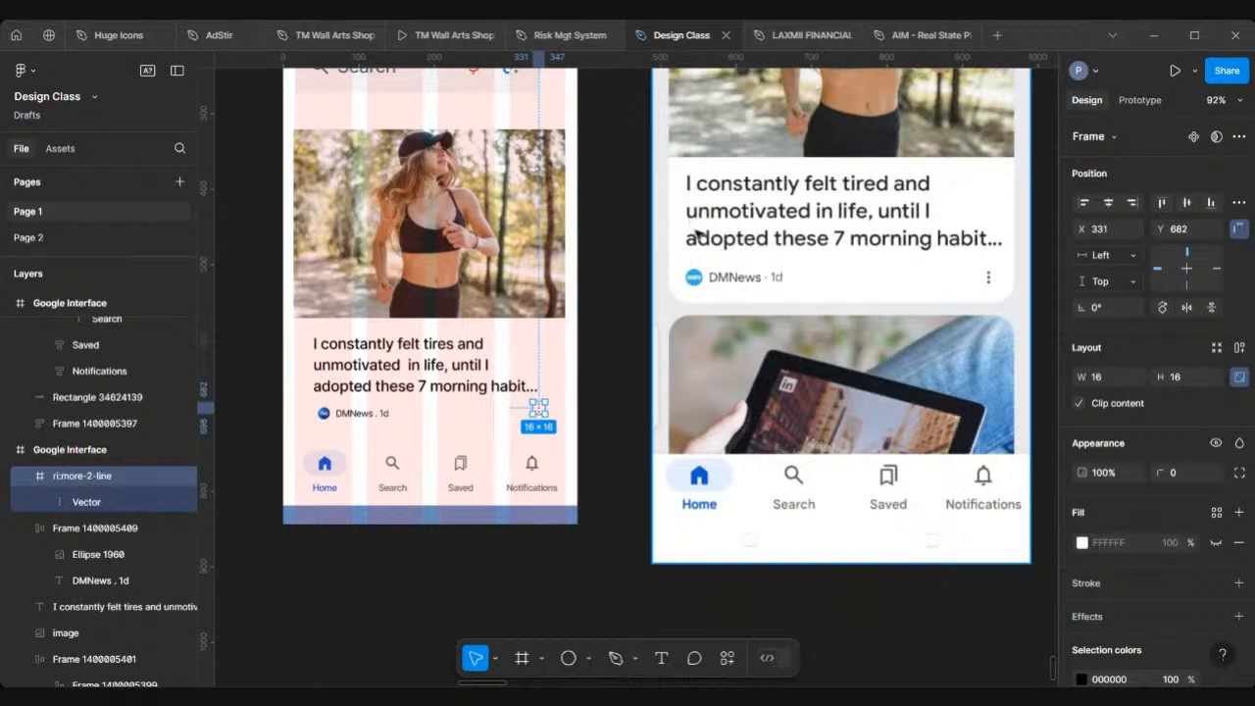
pyautogui.scroll(5, 568, 336)
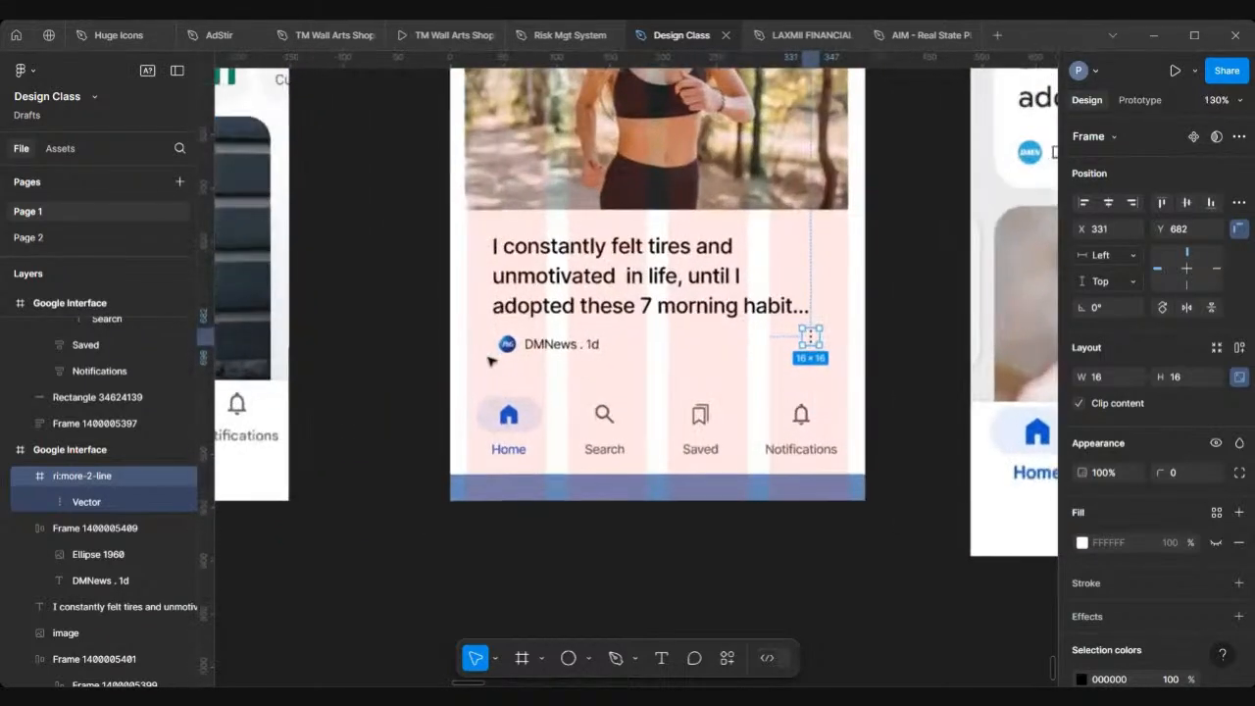
pyautogui.hscroll(5, 526, 362)
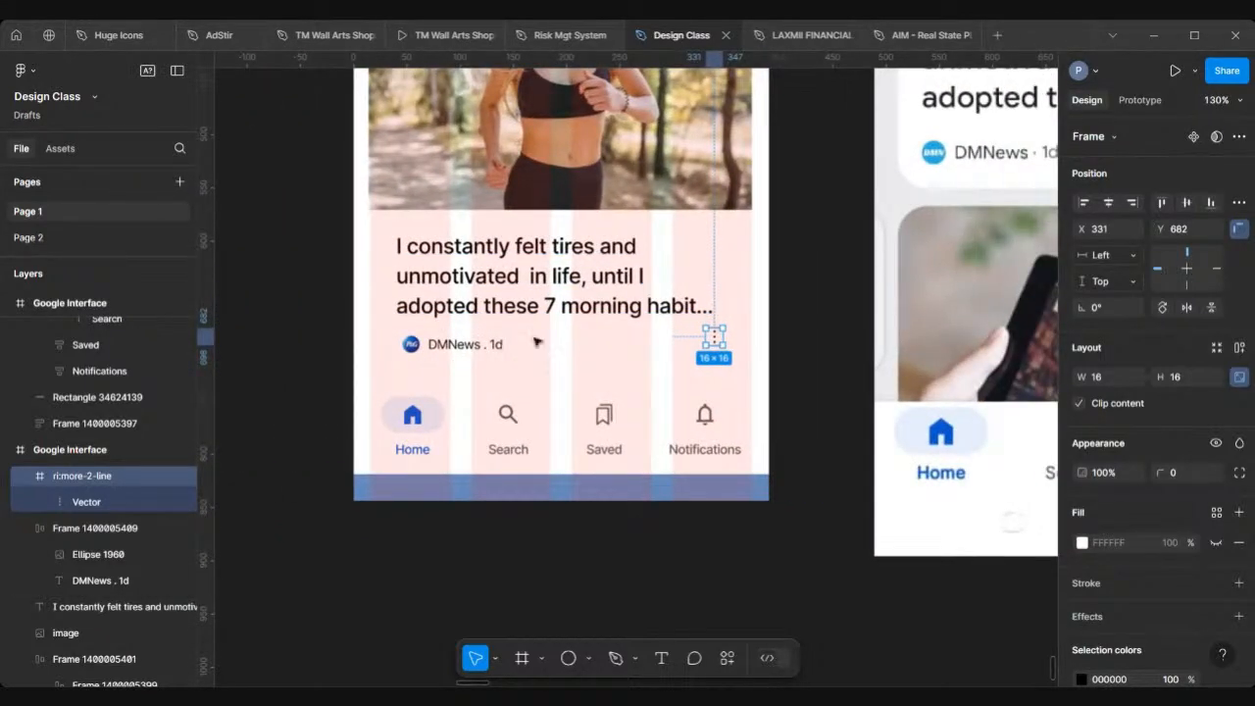
# Step: Wrap the source-line frame and more icon in an auto layout frame, then nudge it just below the headline
pyautogui.keyDown('shift'); pyautogui.click(482, 348); pyautogui.keyUp('shift')
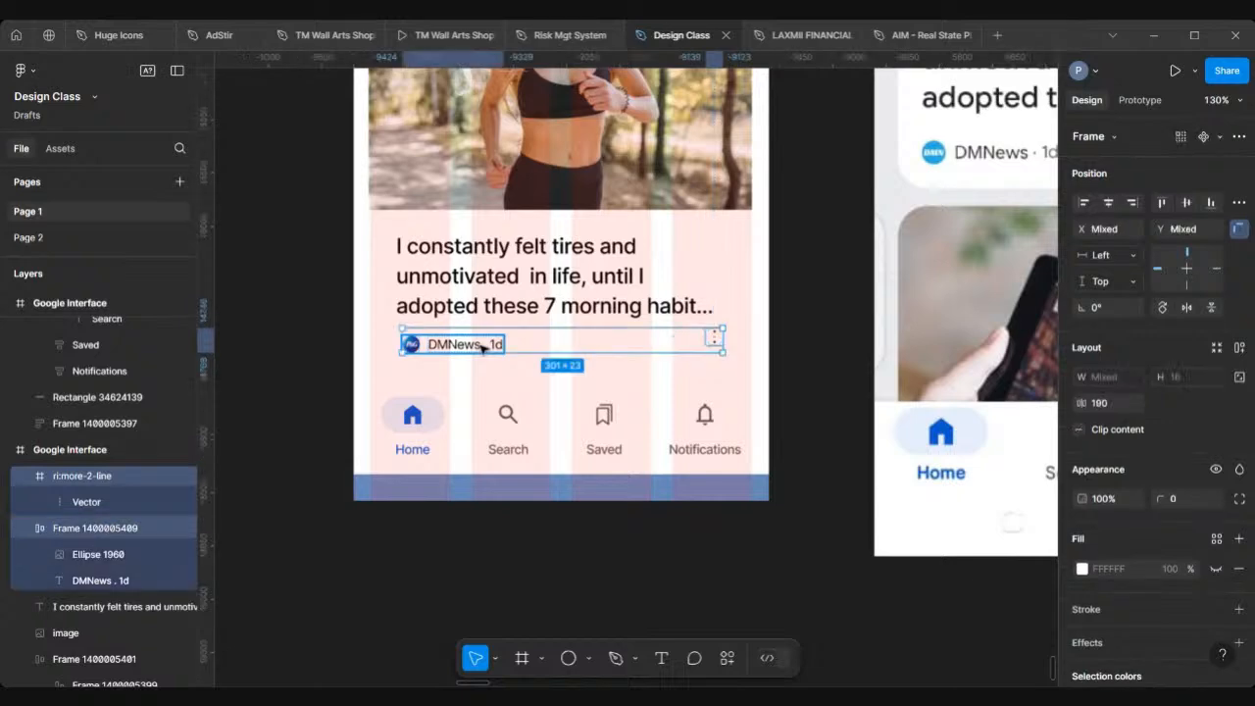
pyautogui.scroll(1, 715, 343)
pyautogui.scroll(5, 715, 343)
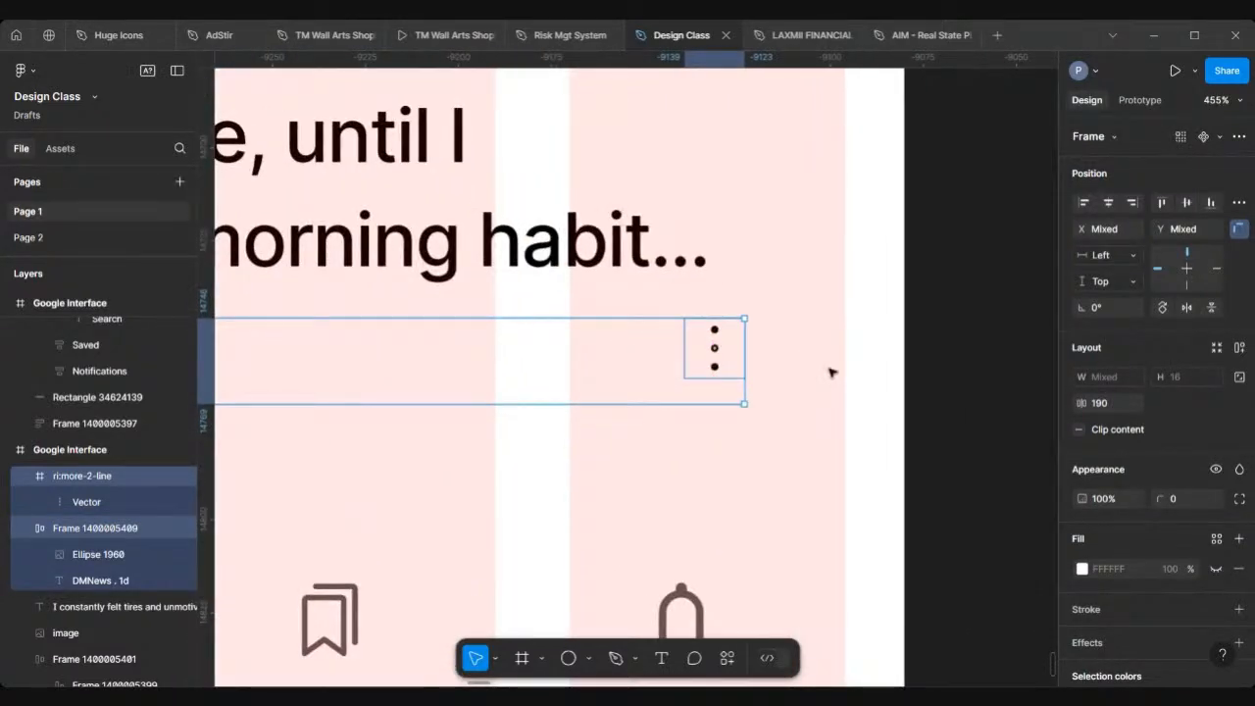
pyautogui.hotkey('shift', 'a')
pyautogui.scroll(-3, 828, 373)
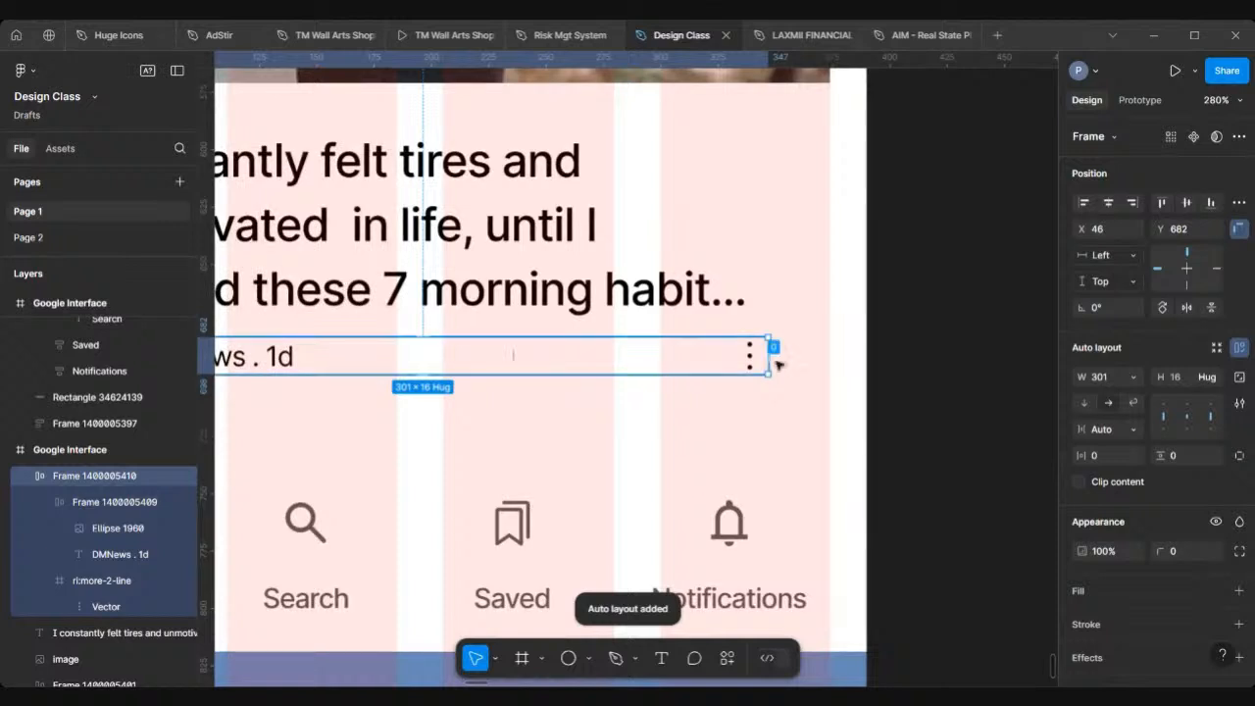
pyautogui.scroll(-3, 832, 367)
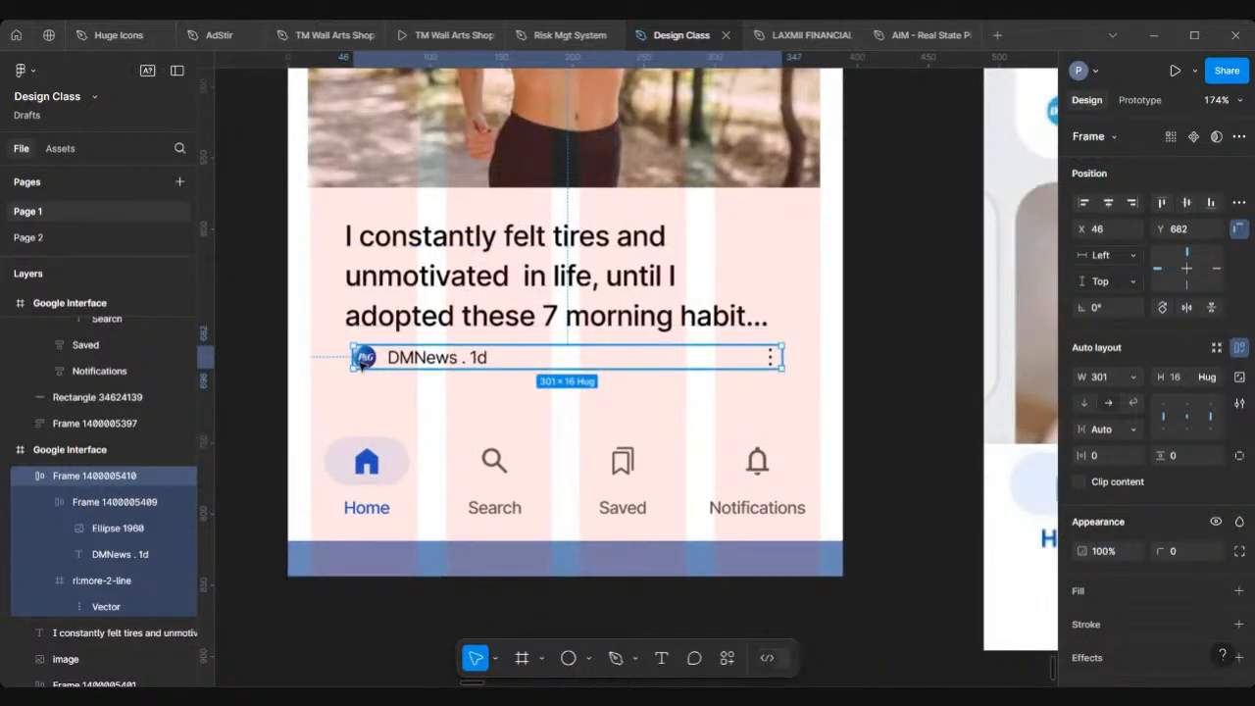
pyautogui.moveTo(361, 361); pyautogui.dragTo(356, 380)
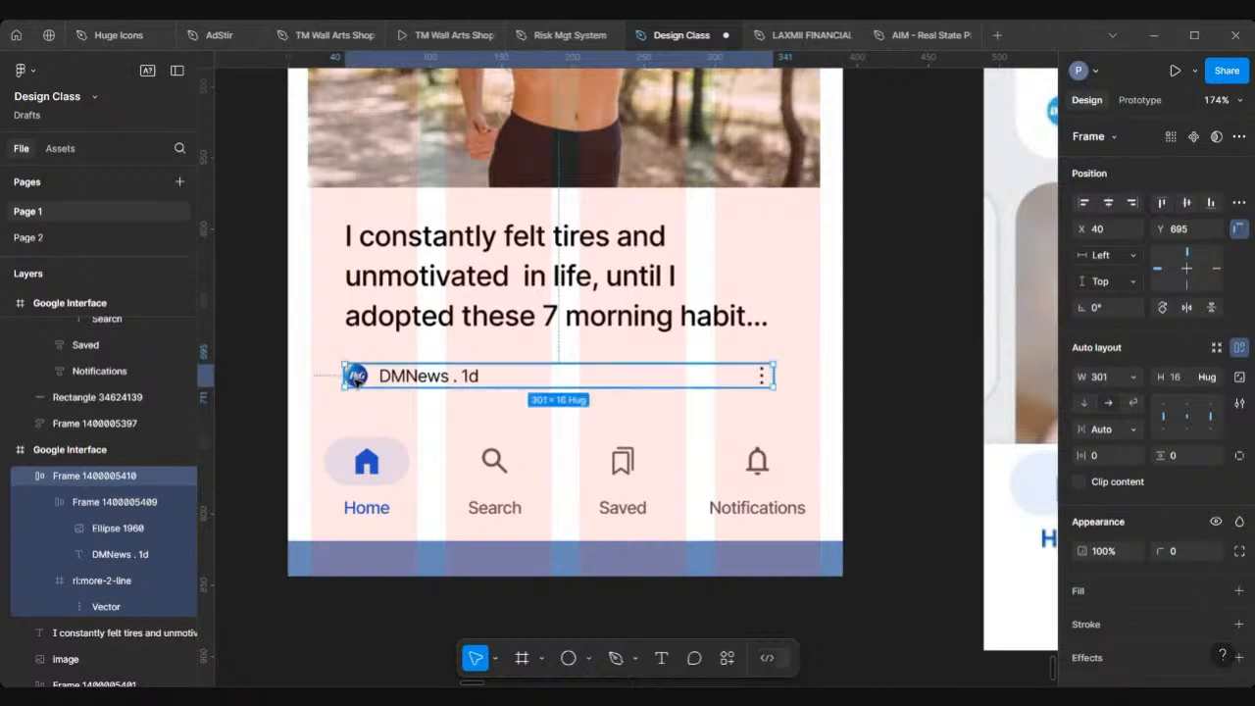
# Step: Wrap the headline and the source-line row together in a vertical auto layout frame
pyautogui.scroll(-5, 356, 380)
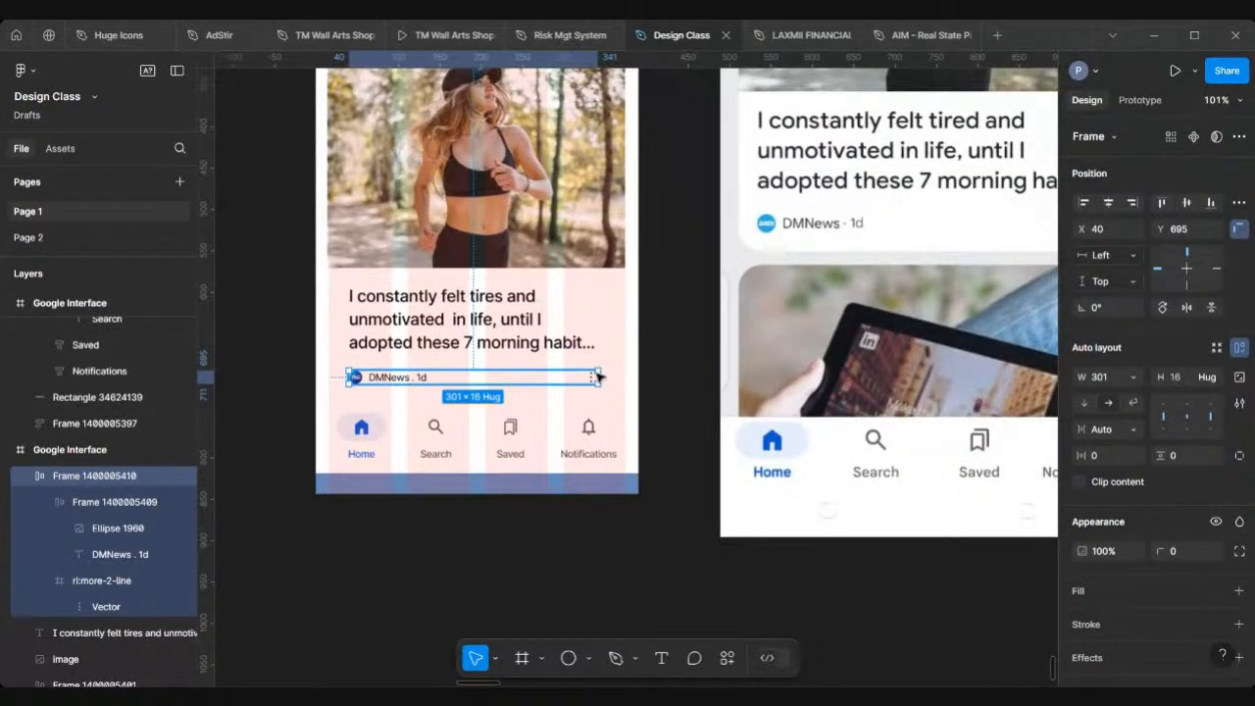
pyautogui.hscroll(3, 599, 377)
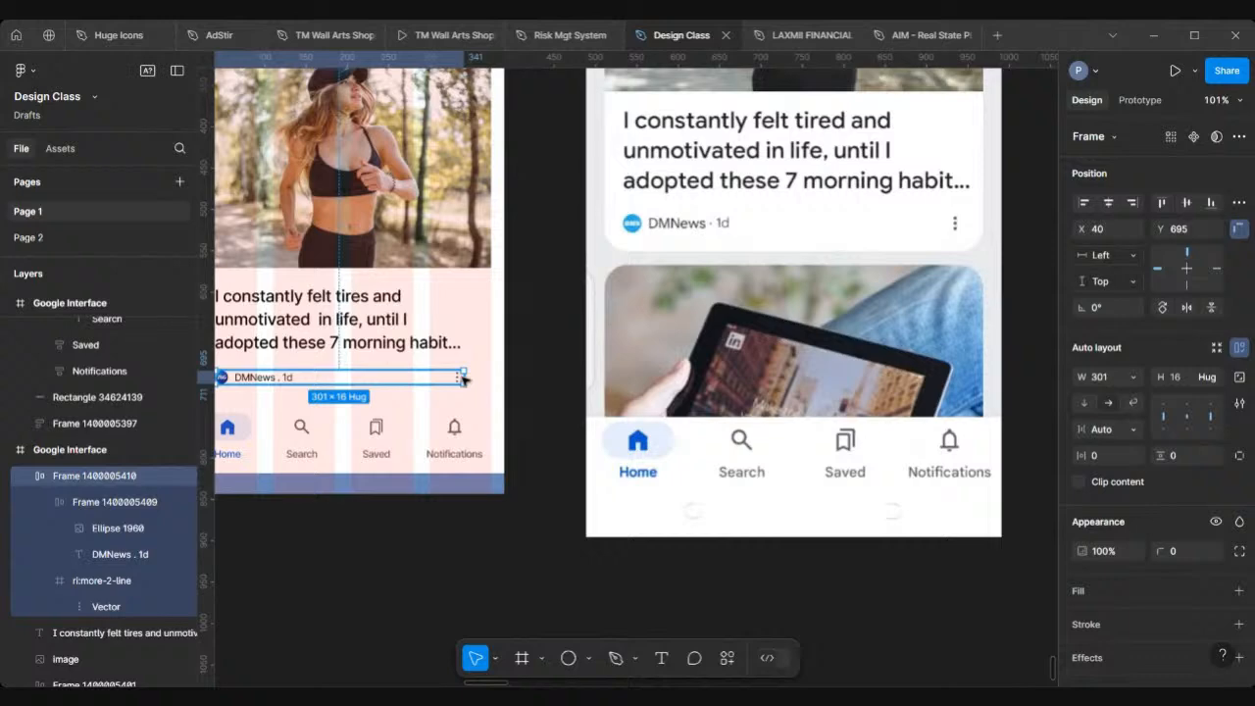
pyautogui.hscroll(-3, 464, 380)
pyautogui.keyDown('shift'); pyautogui.click(453, 326); pyautogui.keyUp('shift')
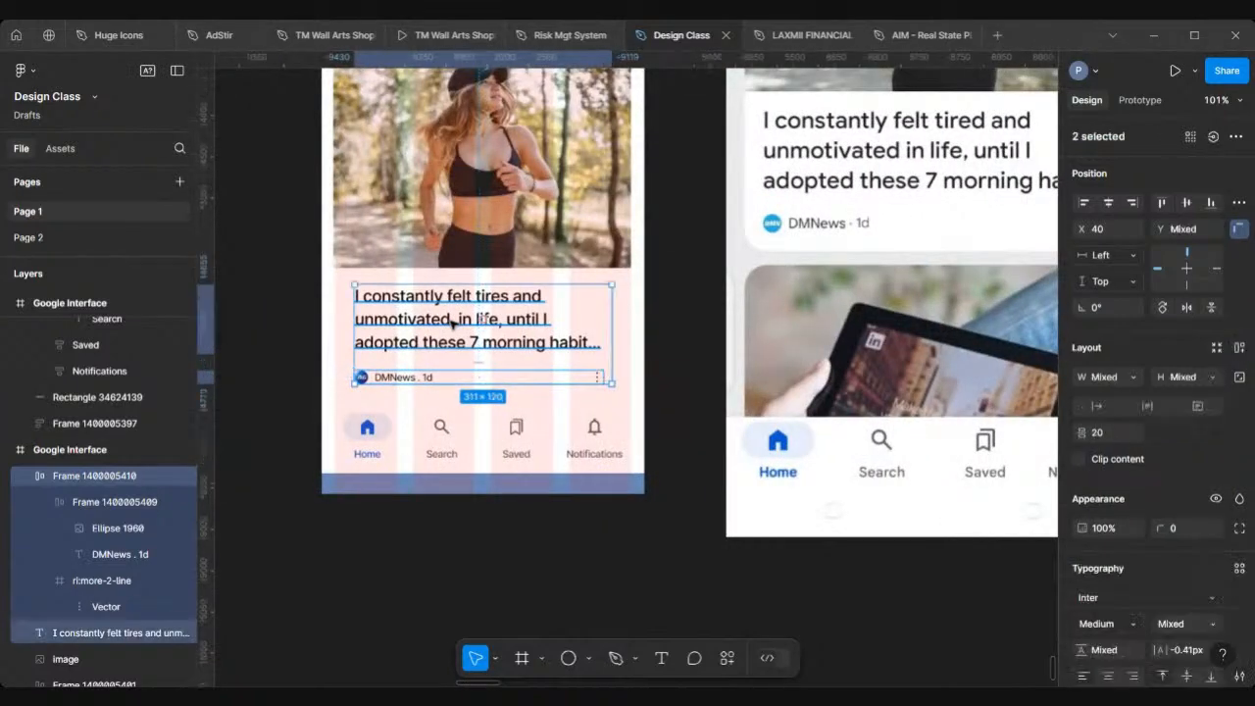
pyautogui.scroll(2, 453, 326)
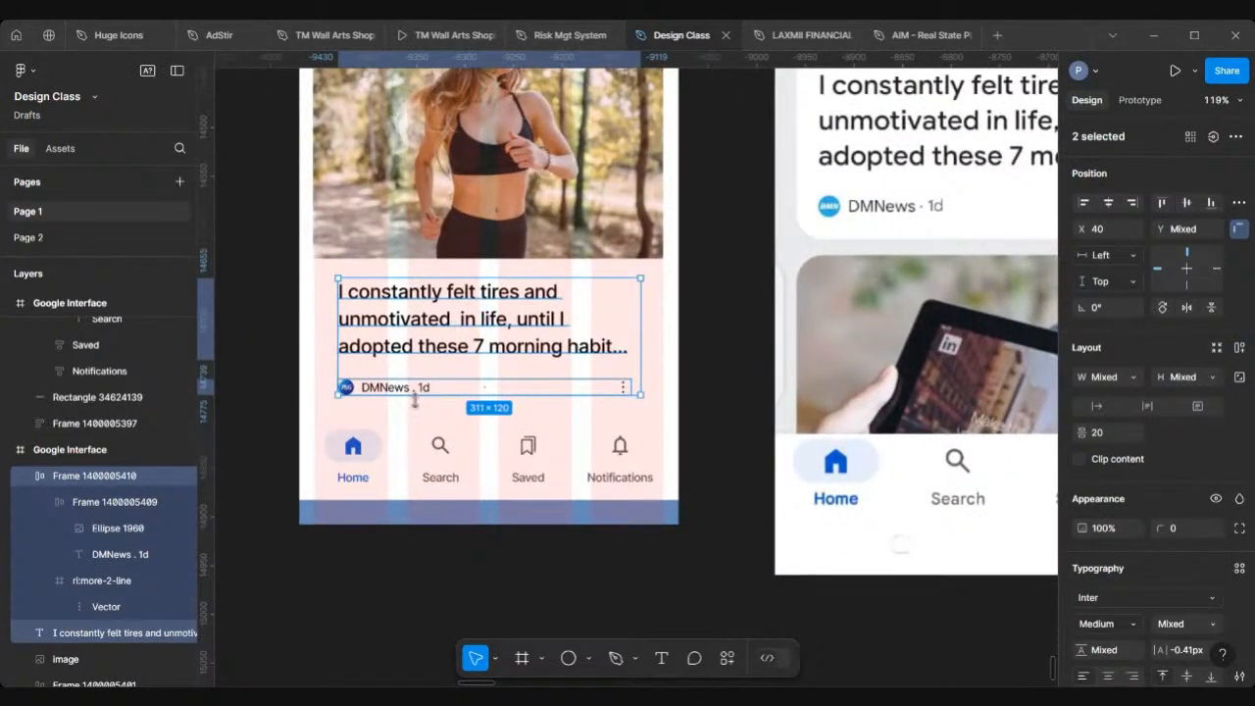
pyautogui.hotkey('shift', 'a')
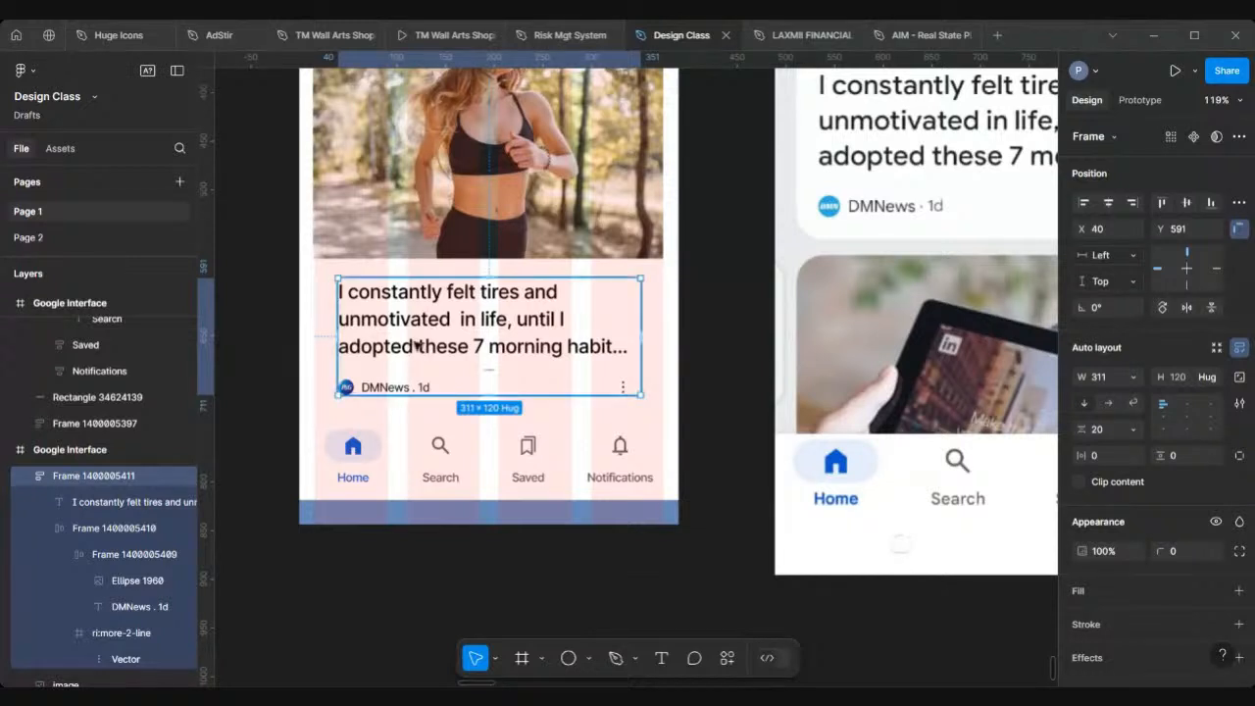
# Step: Set the text block's horizontal and vertical padding to 16
pyautogui.scroll(2, 417, 345)
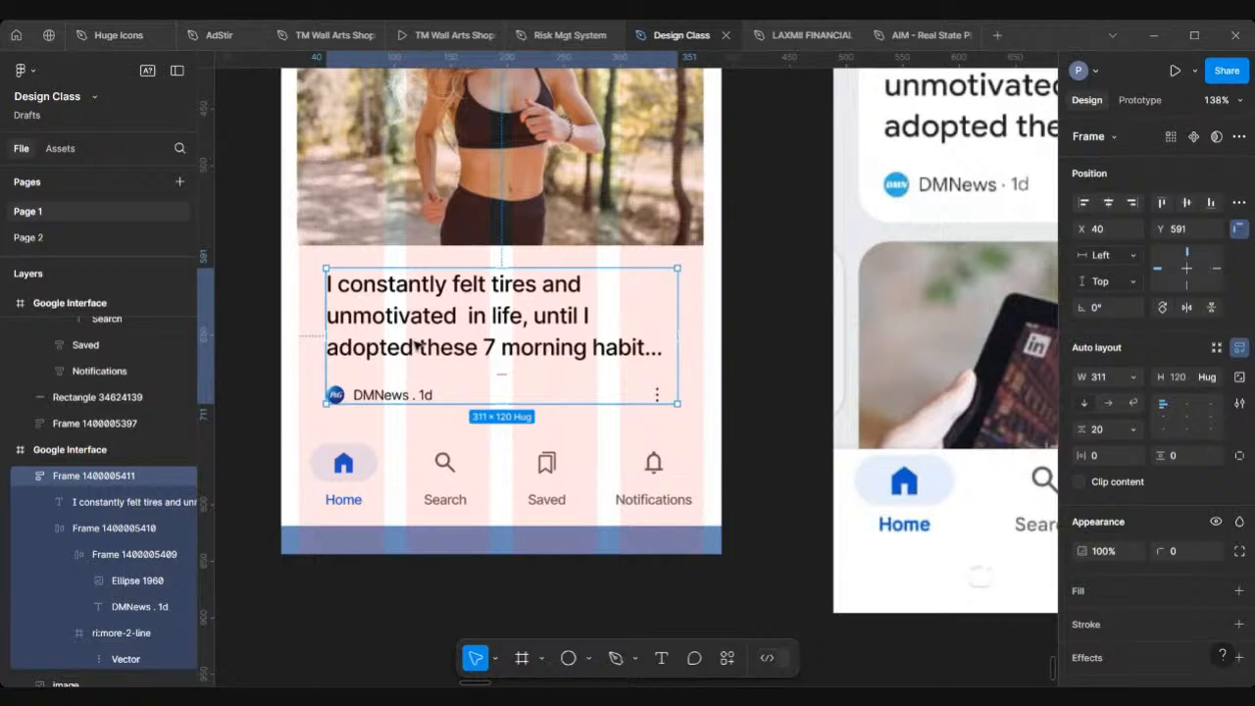
pyautogui.click(1100, 455)
pyautogui.write('1')
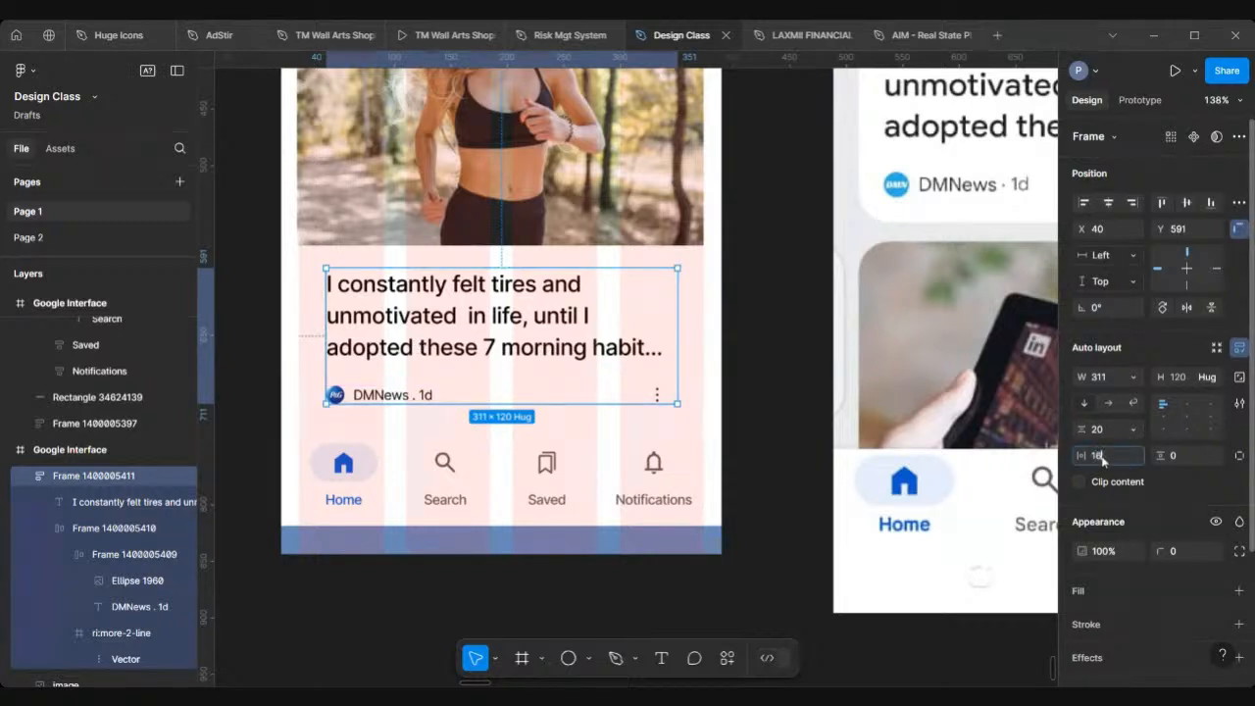
pyautogui.write('6')
pyautogui.press('Tab')
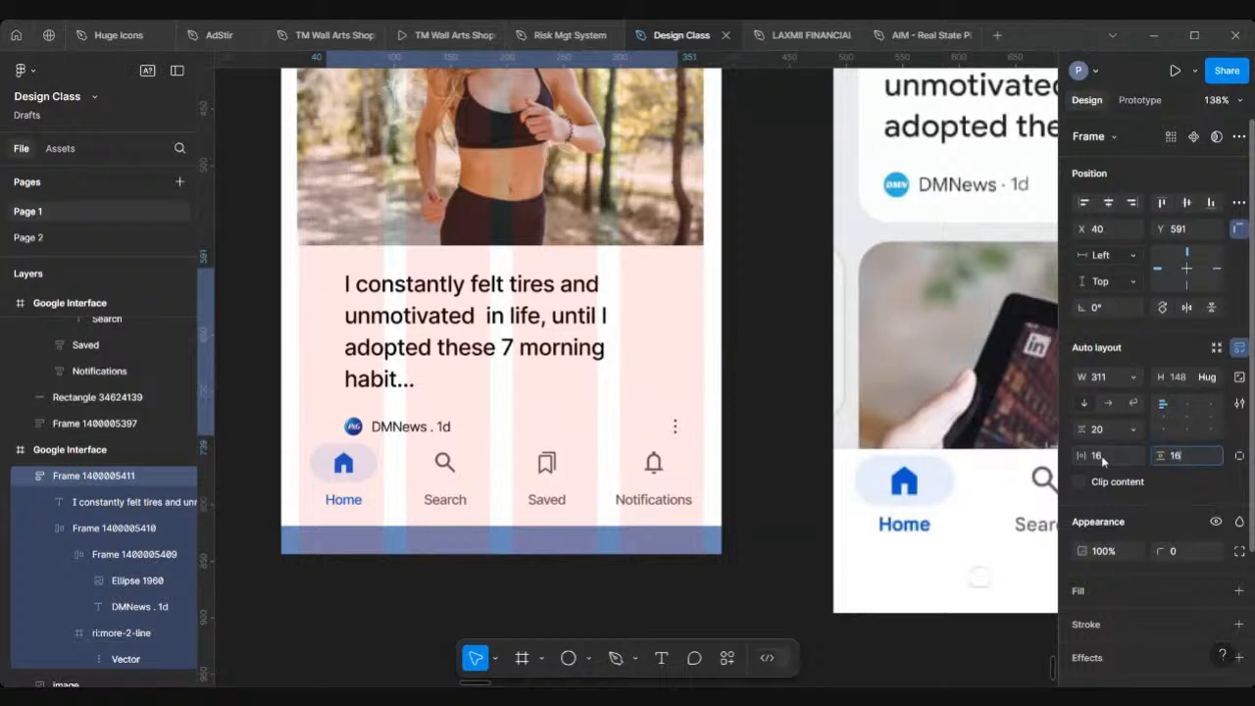
pyautogui.write('16')
pyautogui.press('Return')
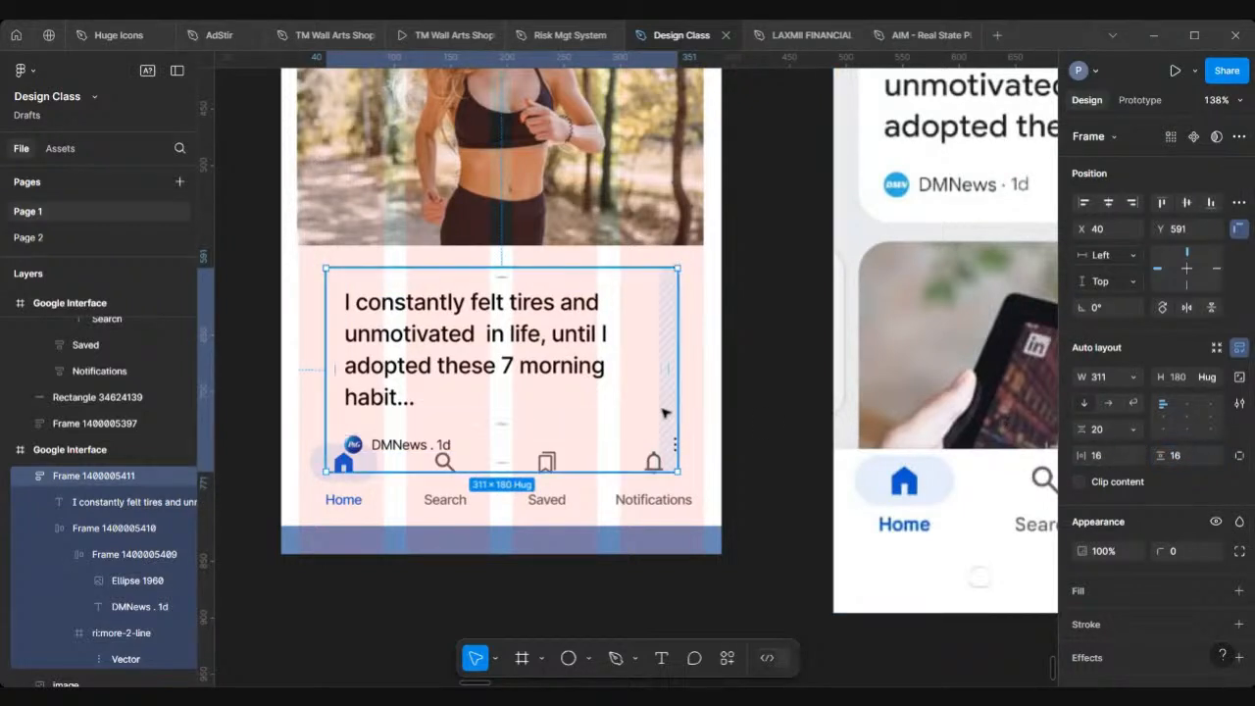
# Step: Stretch the text block frame to start at x 16 and about 358 wide
pyautogui.scroll(-3, 542, 329)
pyautogui.hscroll(-3, 541, 330)
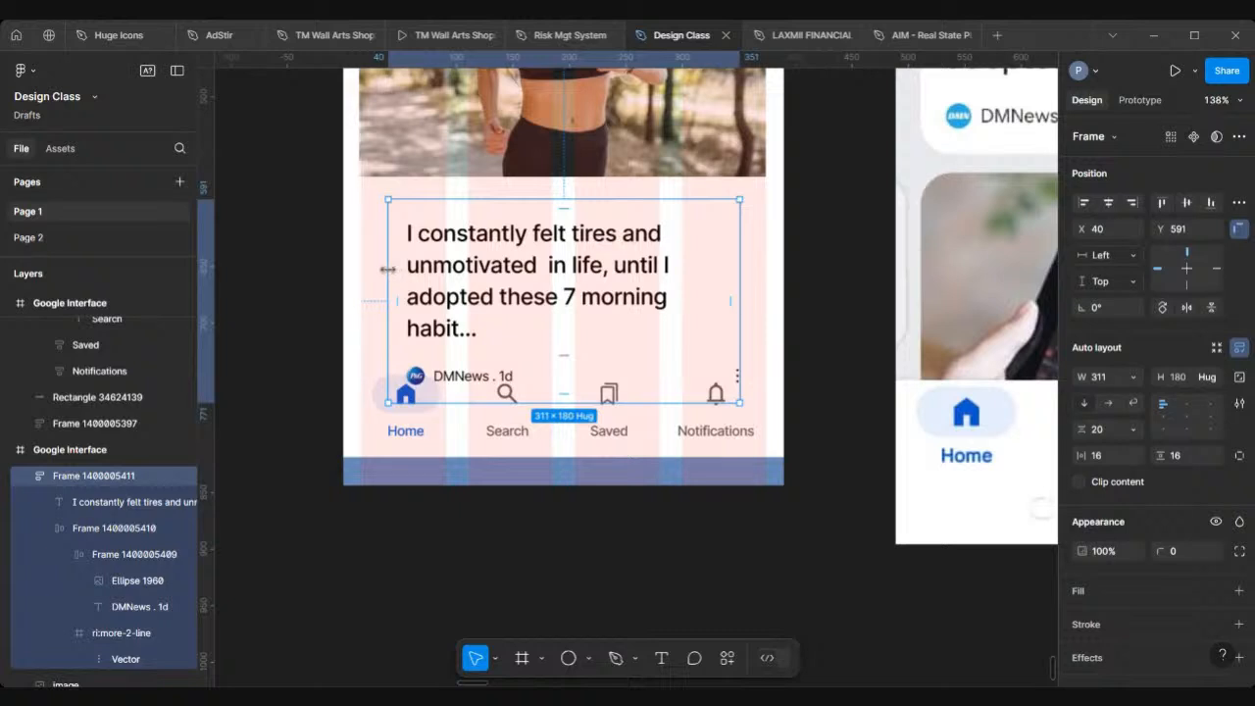
pyautogui.moveTo(388, 269); pyautogui.dragTo(364, 261)
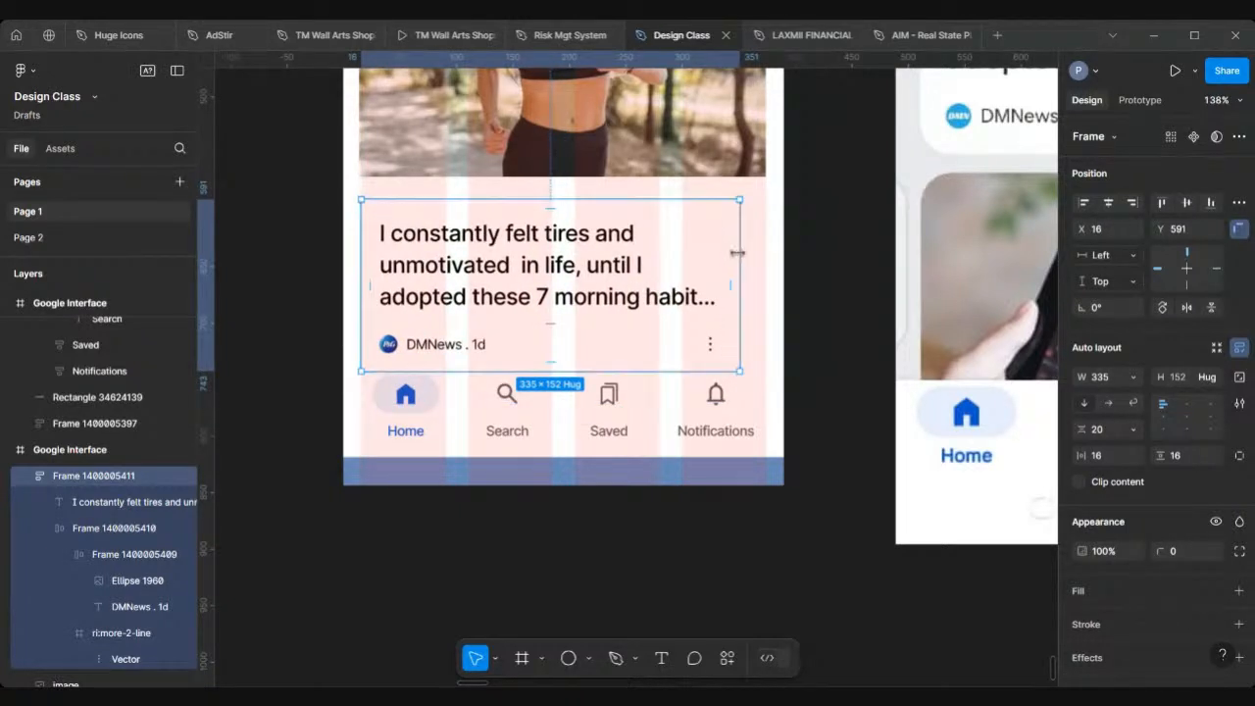
pyautogui.moveTo(739, 253); pyautogui.dragTo(764, 255)
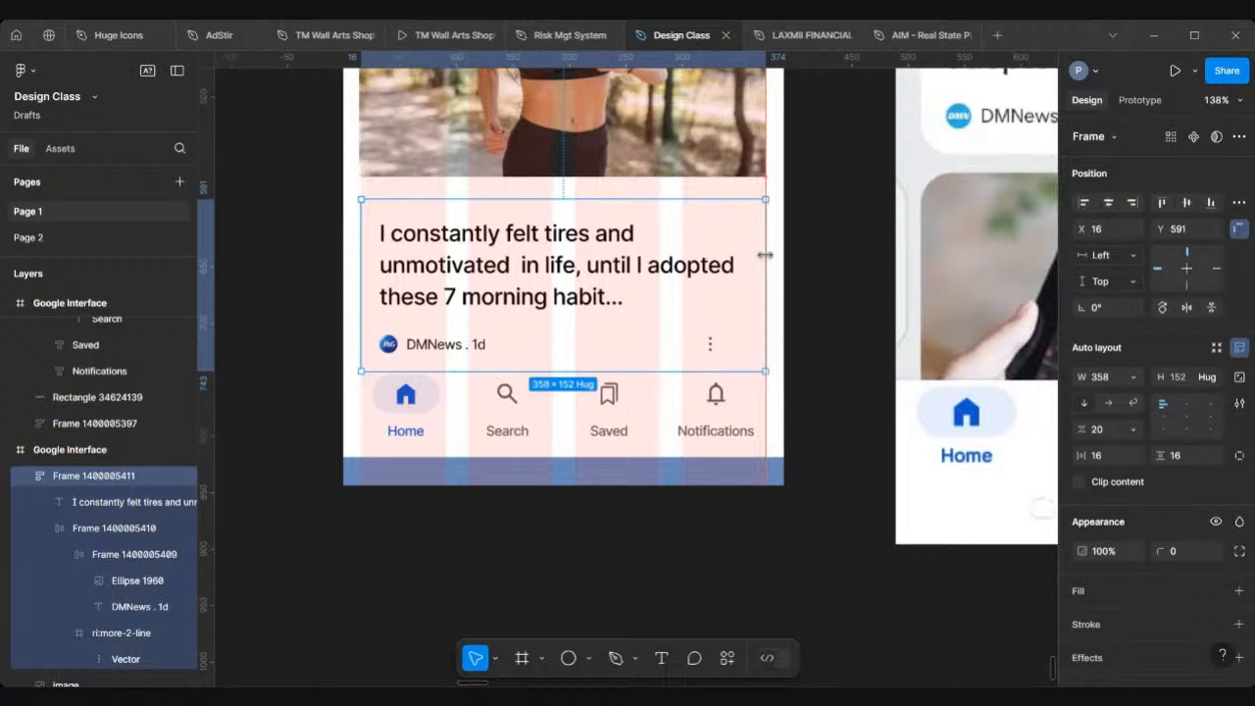
# Step: Set the source-line row's width to fill its container
pyautogui.doubleClick(705, 345)
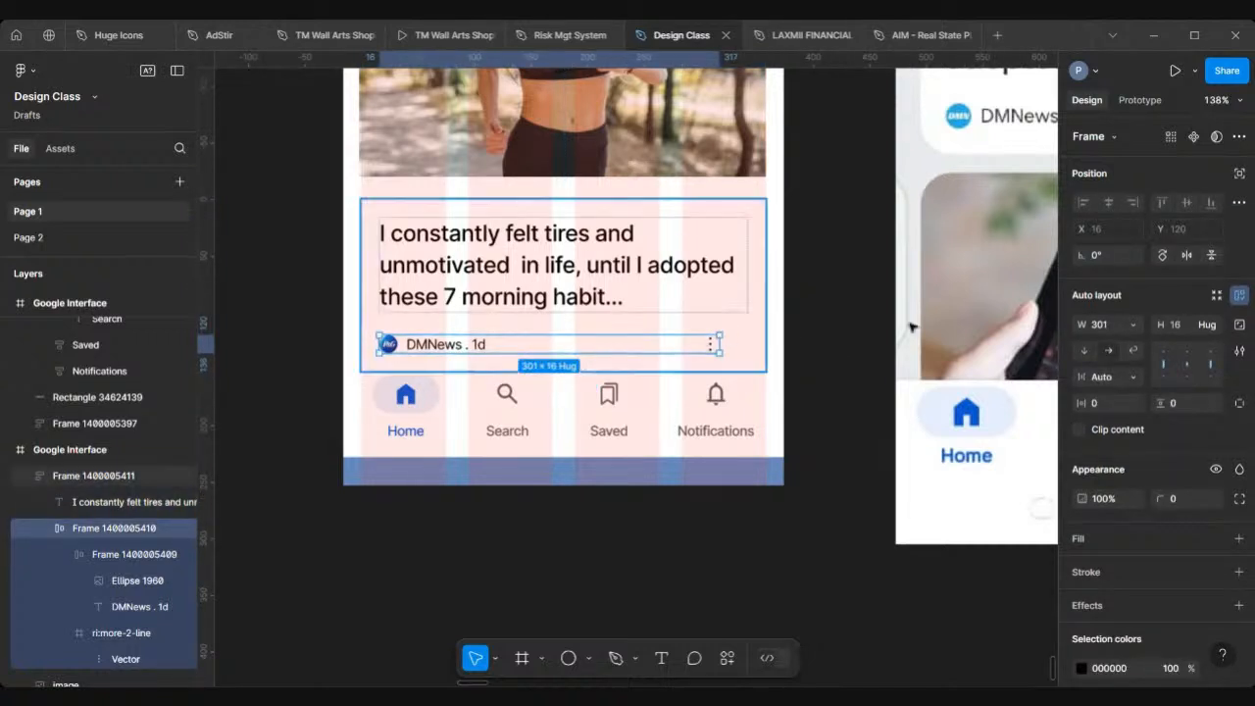
pyautogui.click(1132, 324)
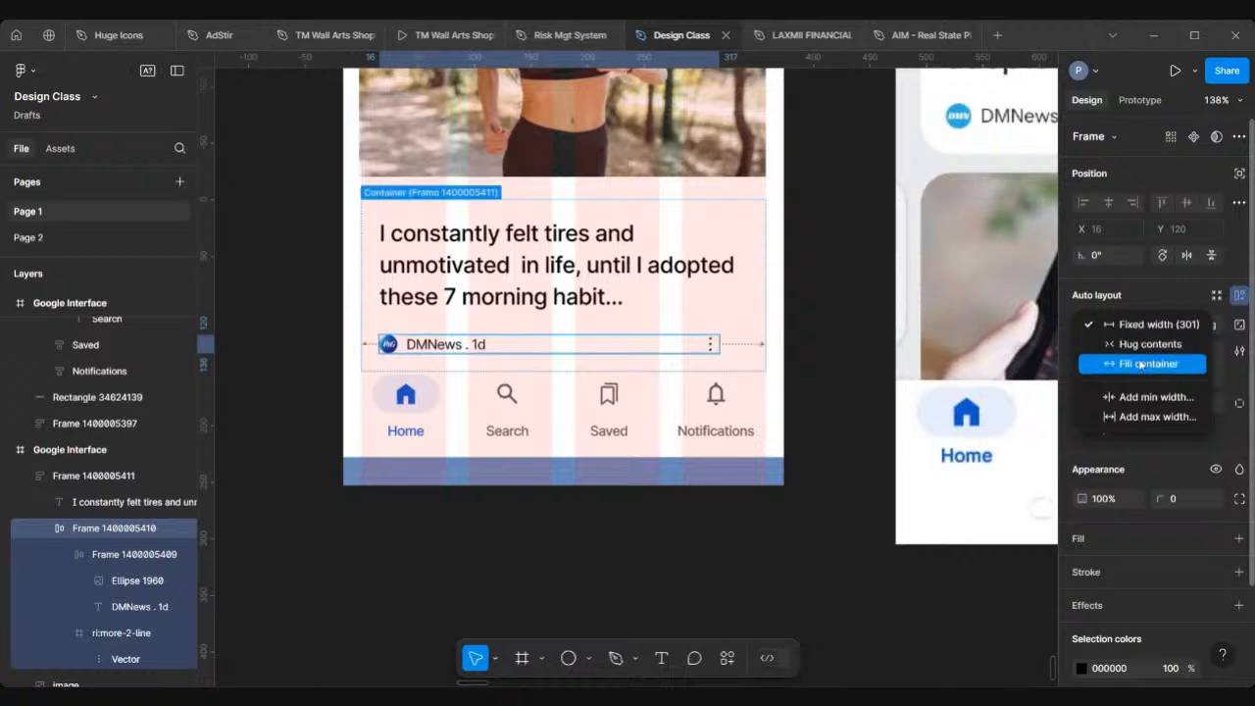
pyautogui.click(1127, 361)
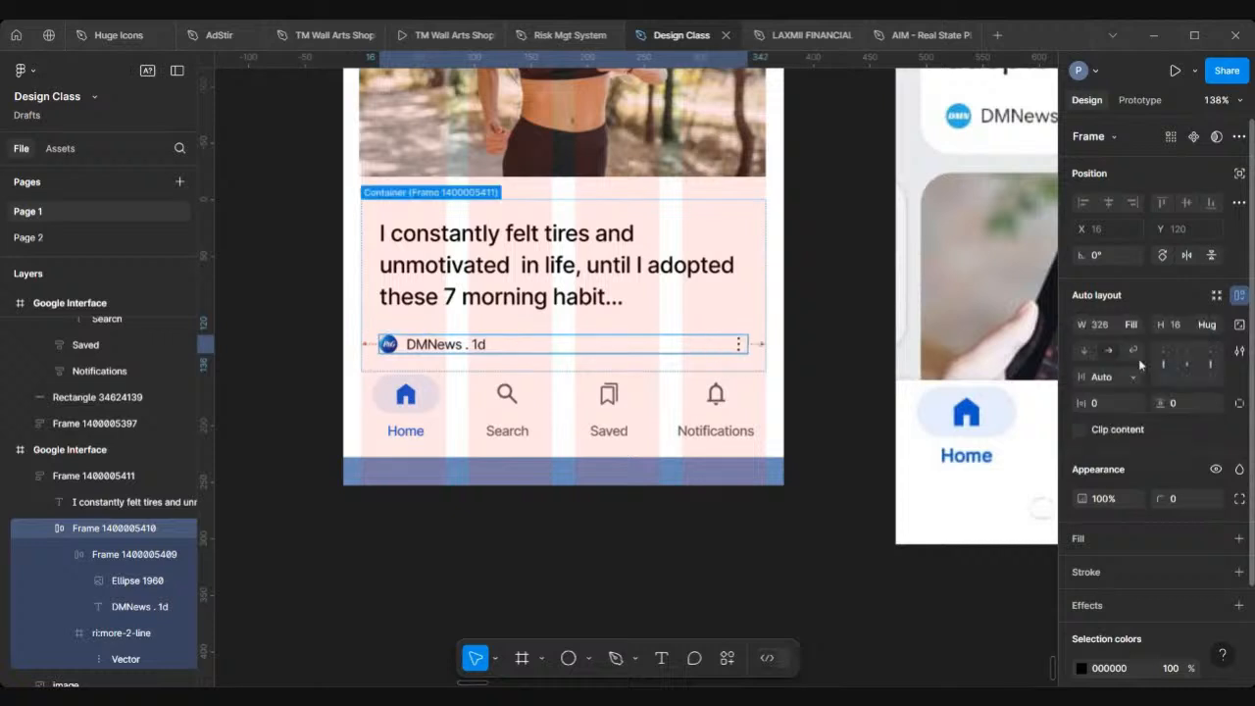
# Step: Narrow the headline text box to about 305 wide
pyautogui.click(724, 275)
pyautogui.scroll(-3, 725, 274)
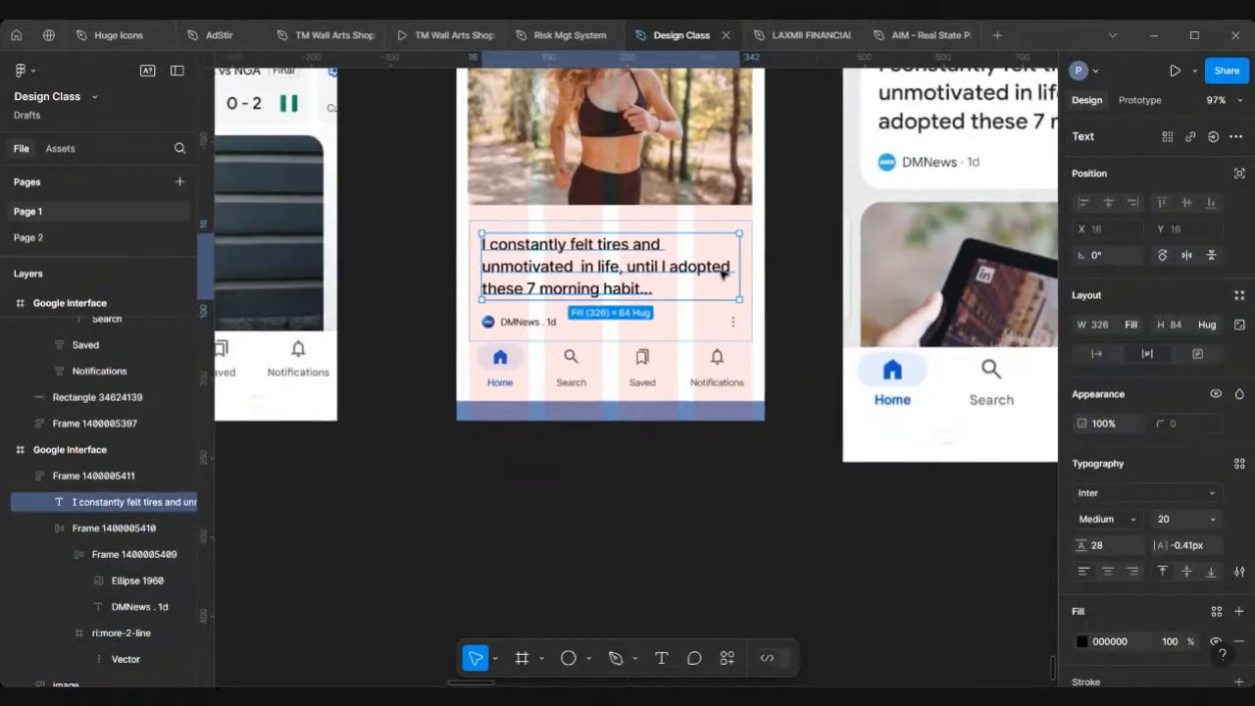
pyautogui.moveTo(738, 273); pyautogui.dragTo(722, 269)
pyautogui.scroll(-5, 722, 269)
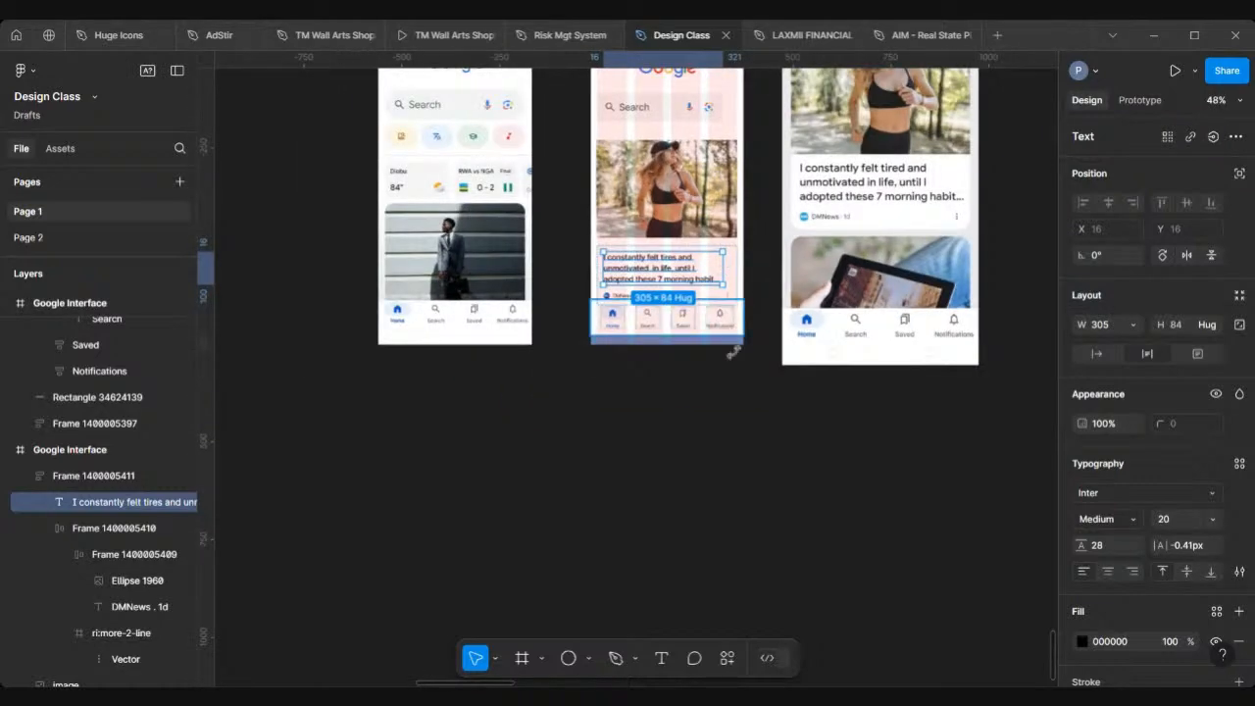
pyautogui.click(730, 413)
# Step: Select the Google logo and search bar in the frame and delete them
pyautogui.scroll(3, 730, 413)
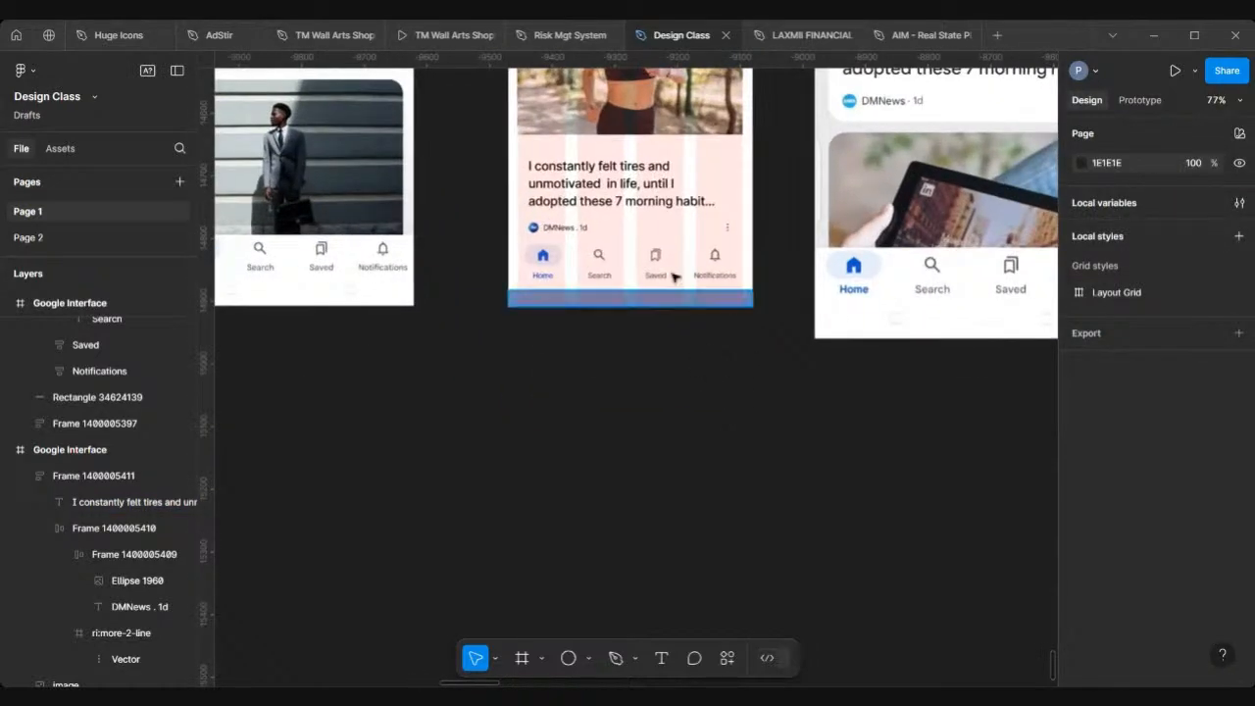
pyautogui.scroll(-4, 638, 203)
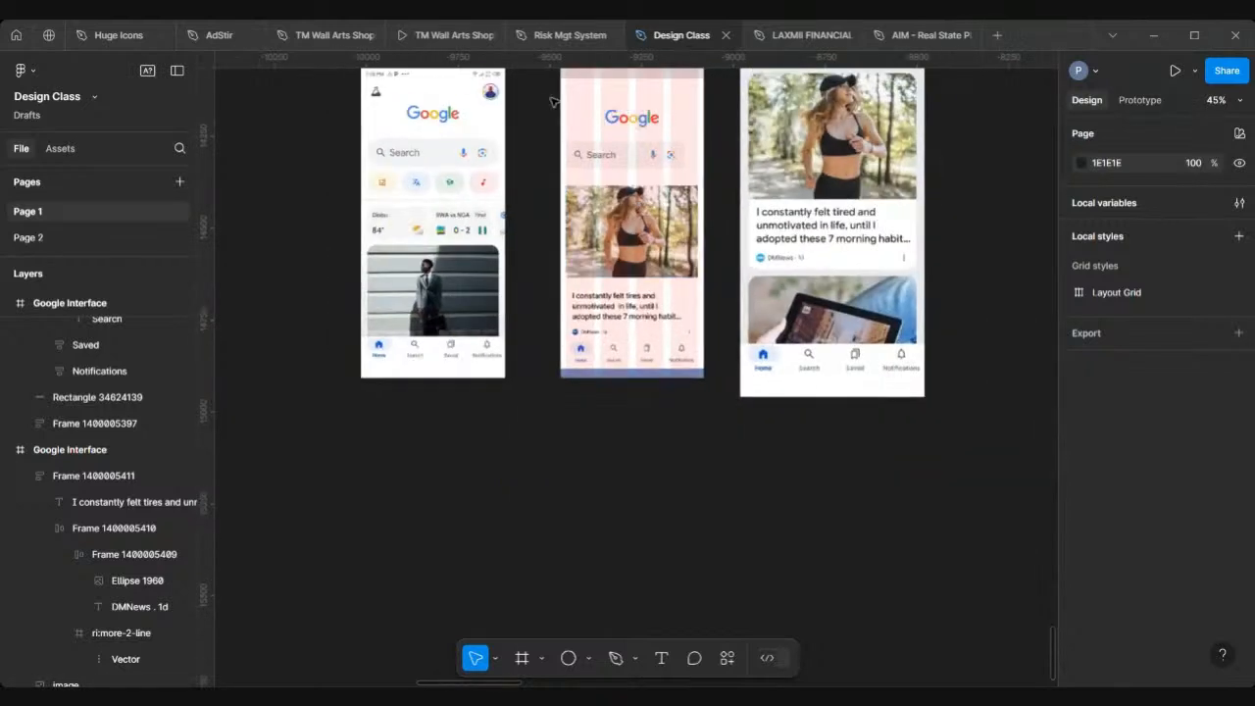
pyautogui.moveTo(554, 101); pyautogui.dragTo(689, 159)
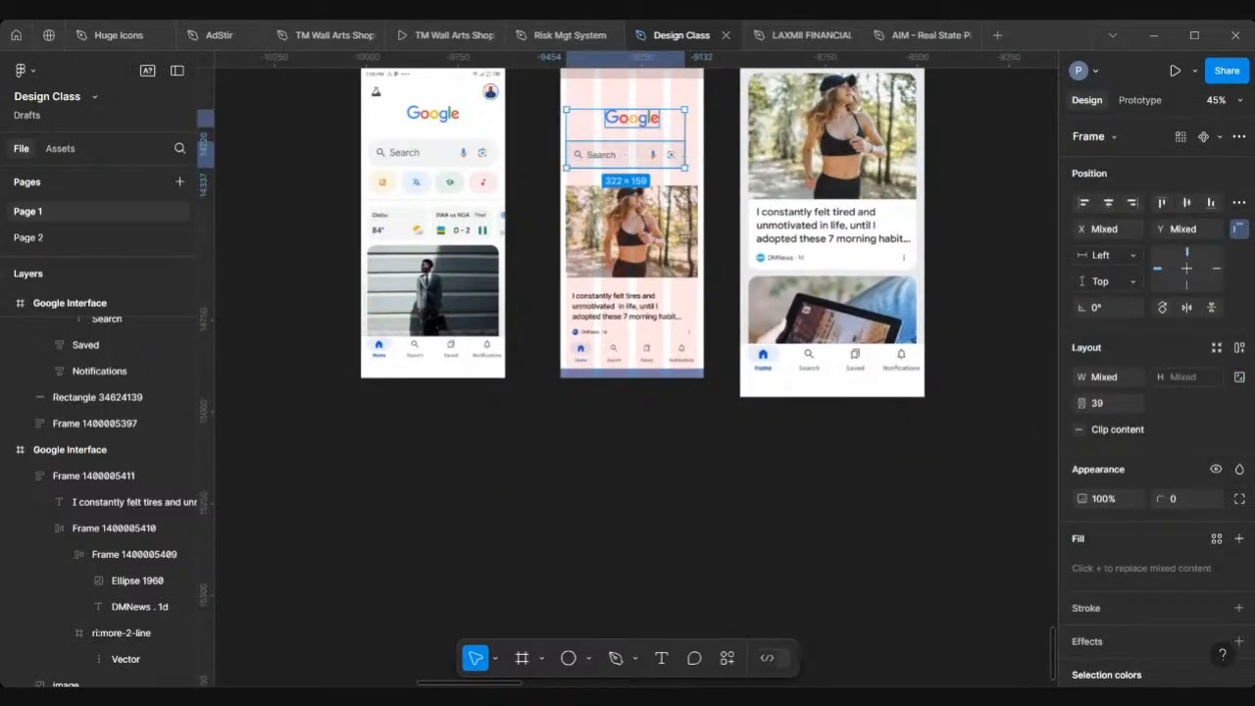
pyautogui.press('Delete')
# Step: Move the photo and text block up and wrap them in an auto layout frame with 0 spacing
pyautogui.click(637, 240)
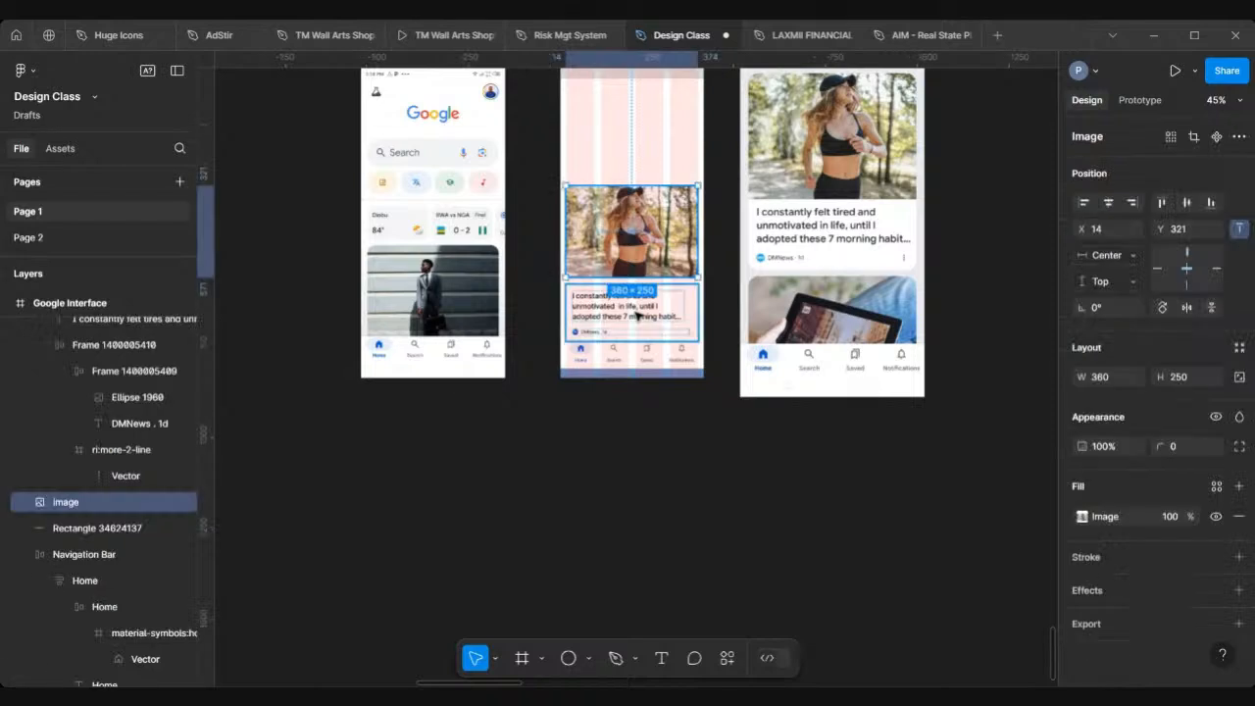
pyautogui.keyDown('shift'); pyautogui.click(636, 312); pyautogui.keyUp('shift')
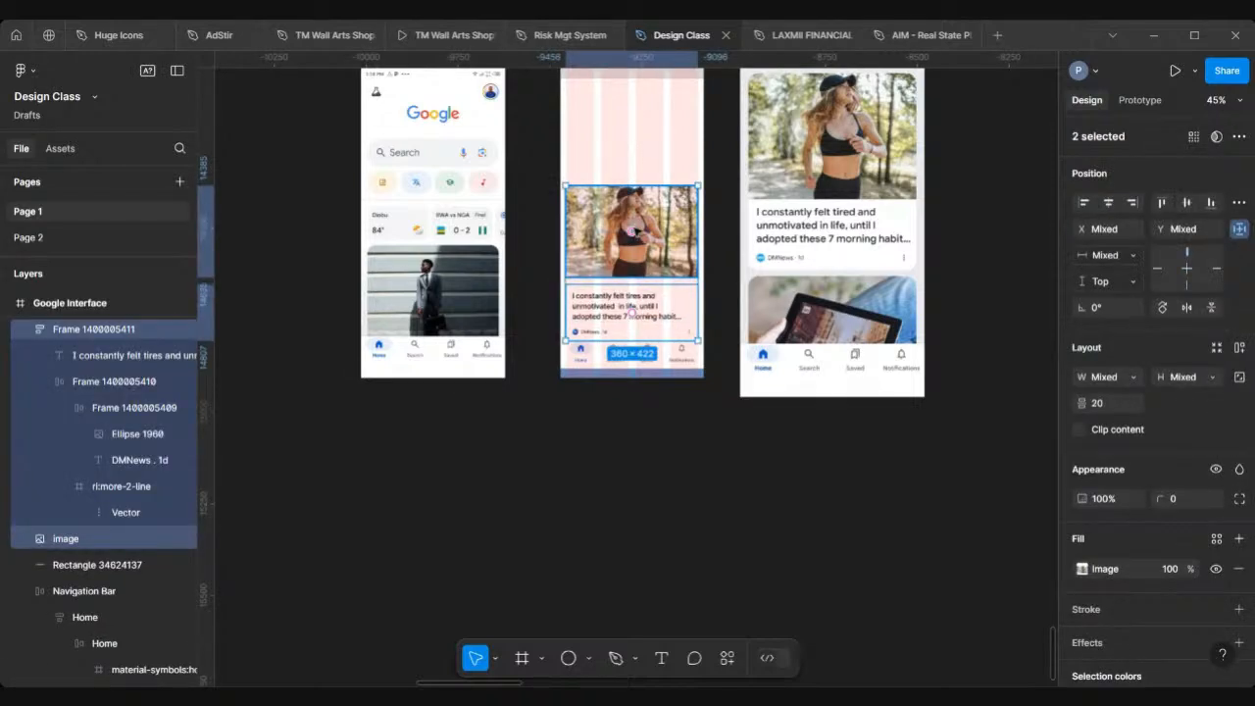
pyautogui.moveTo(632, 311); pyautogui.dragTo(630, 271)
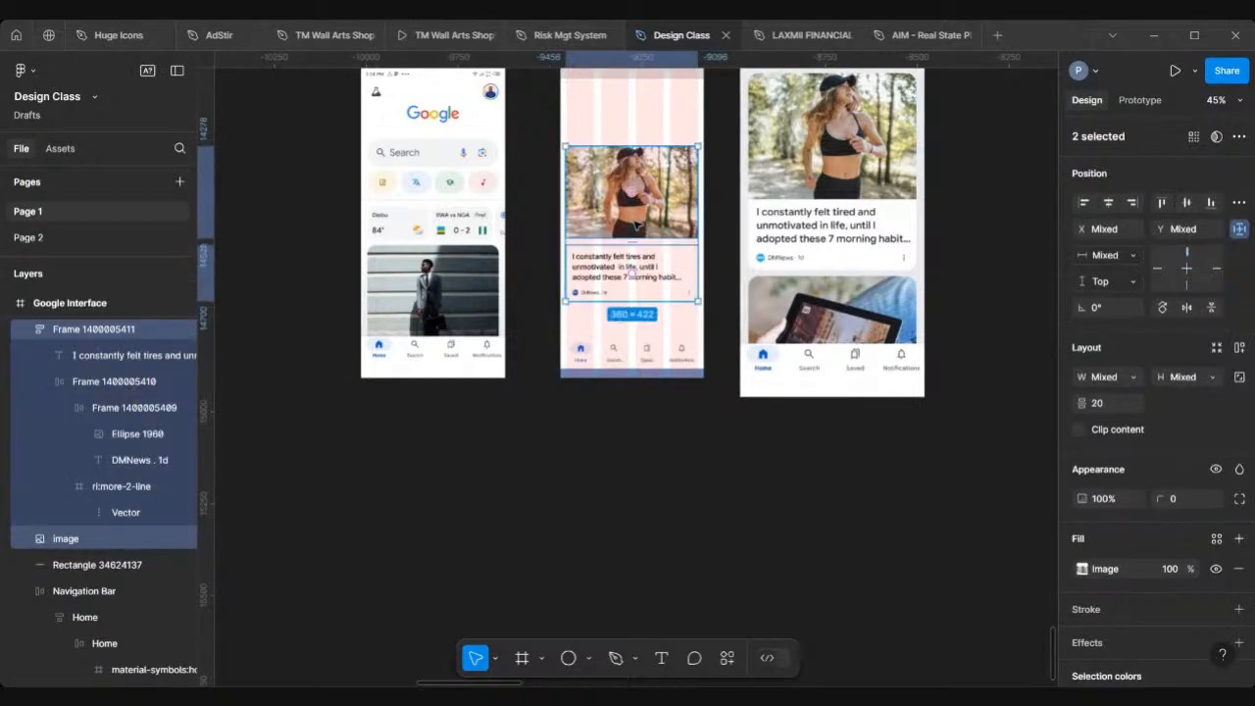
pyautogui.hotkey('shift', 'a')
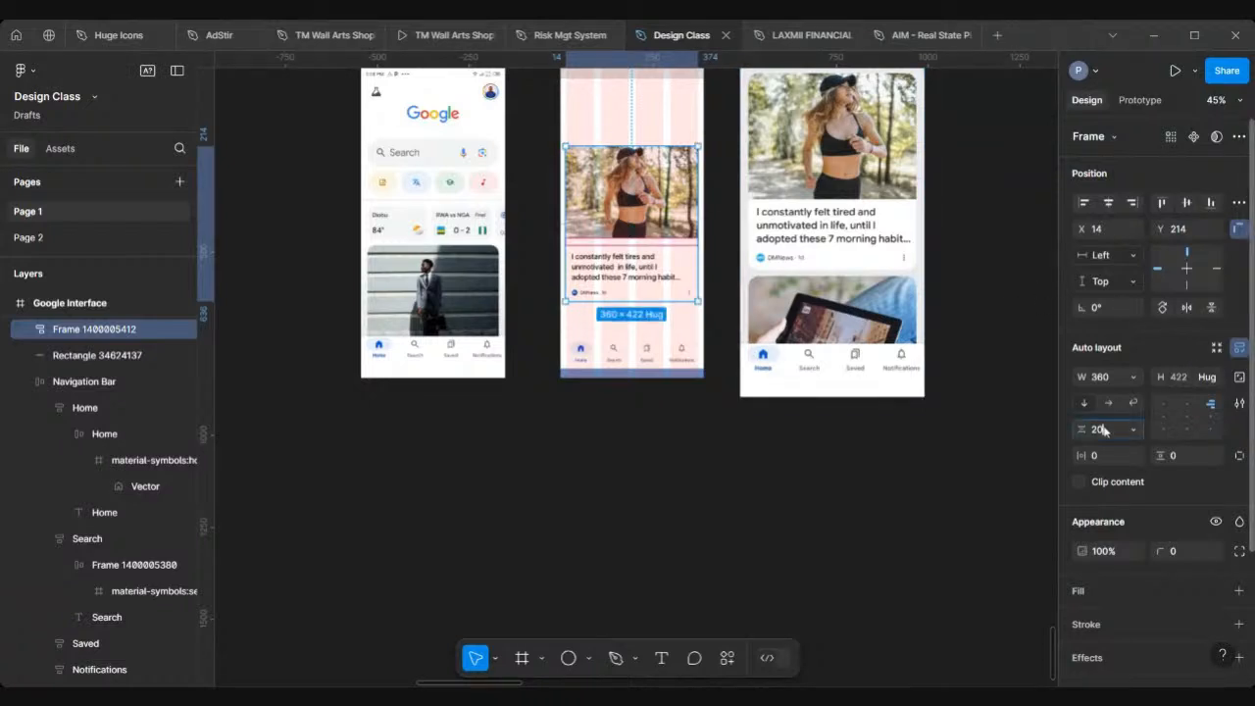
pyautogui.press('Return')
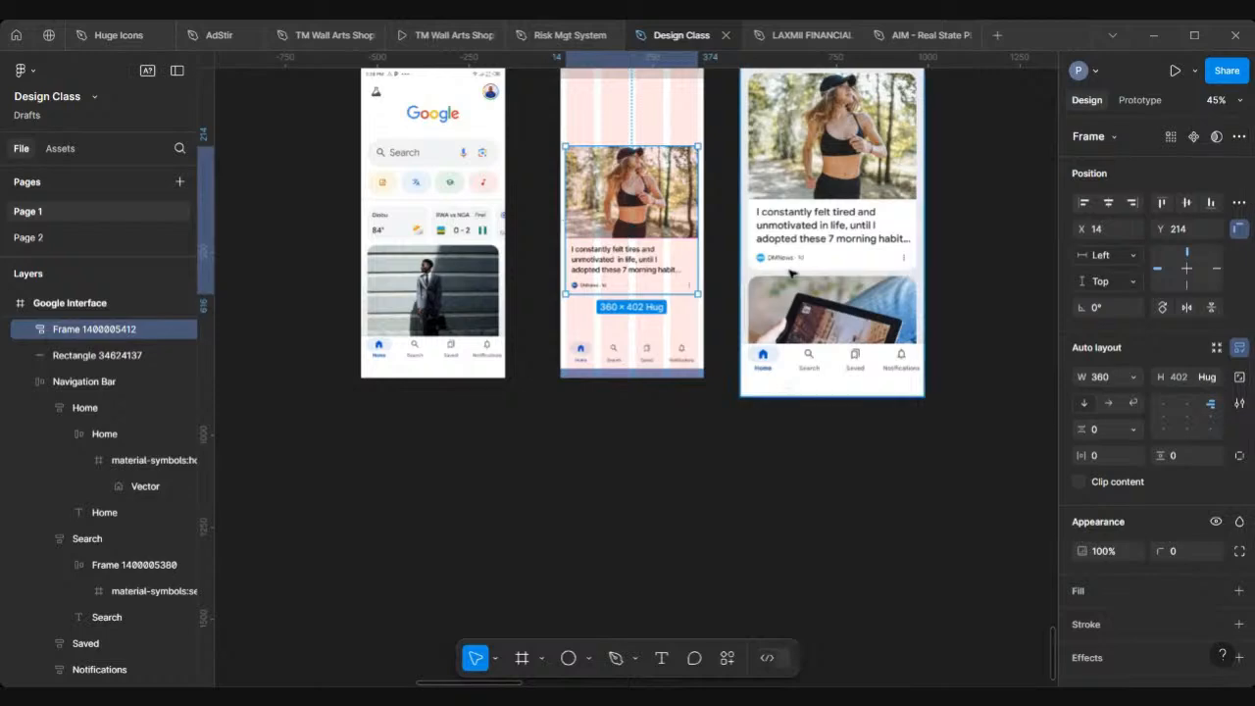
# Step: Give the card frame a 24 corner radius and enable clip content
pyautogui.keyDown('ctrl'); pyautogui.scroll(5, 790, 272); pyautogui.keyUp('ctrl')
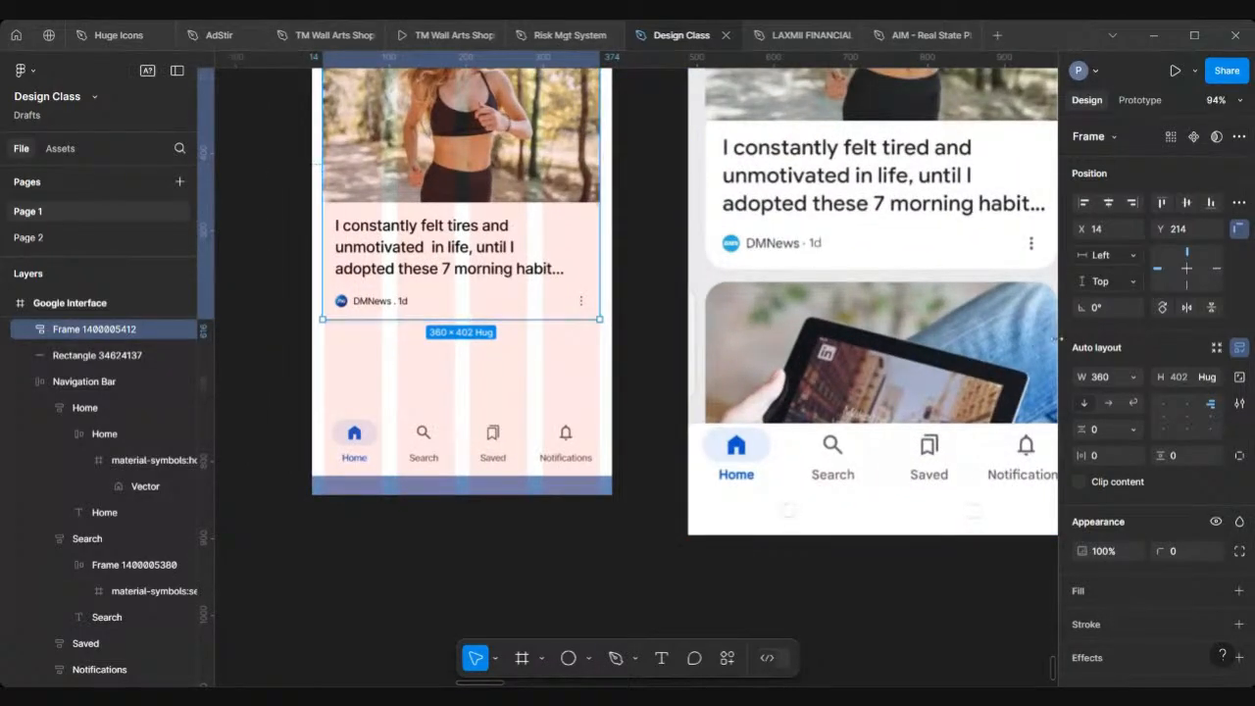
pyautogui.click(1178, 554)
pyautogui.write('2')
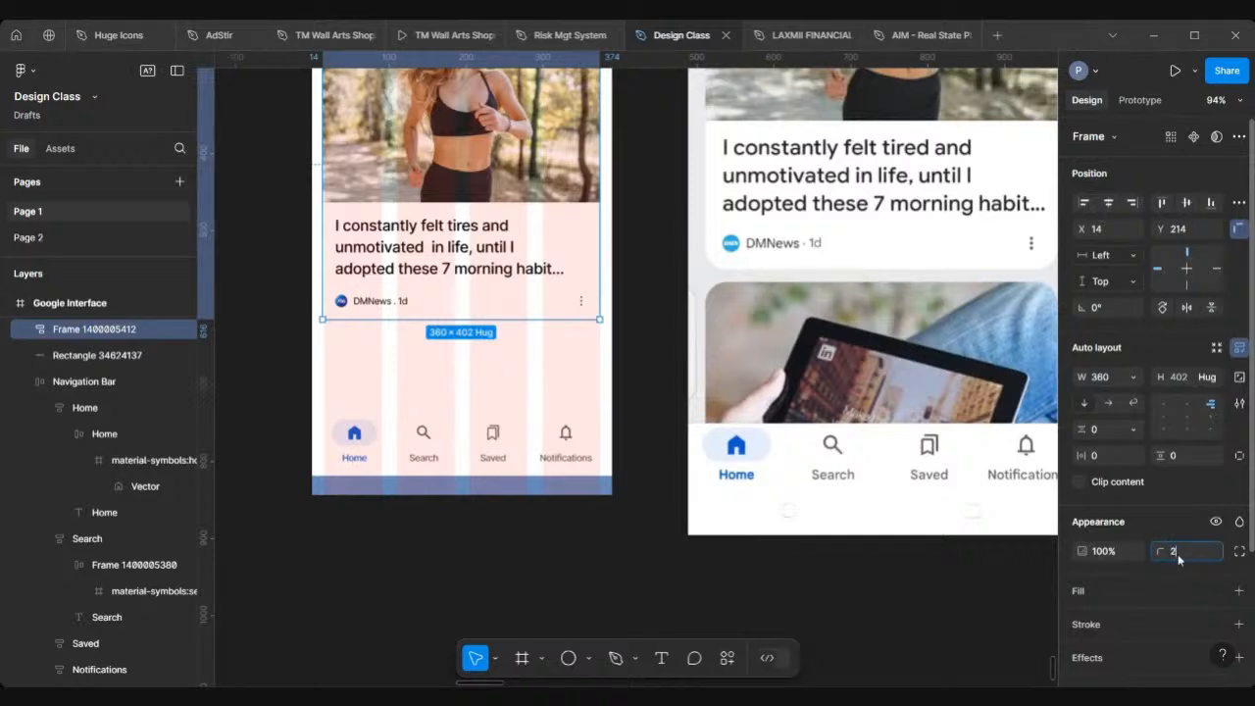
pyautogui.write('4')
pyautogui.press('Return')
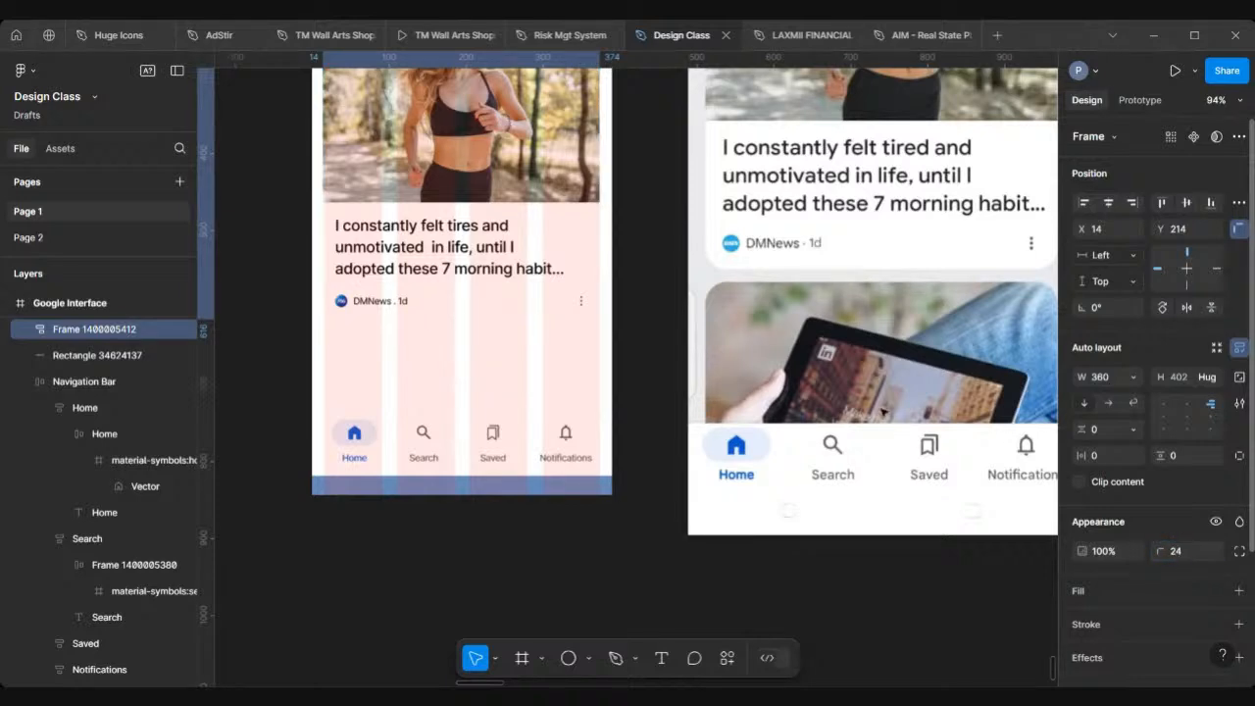
pyautogui.scroll(5, 624, 304)
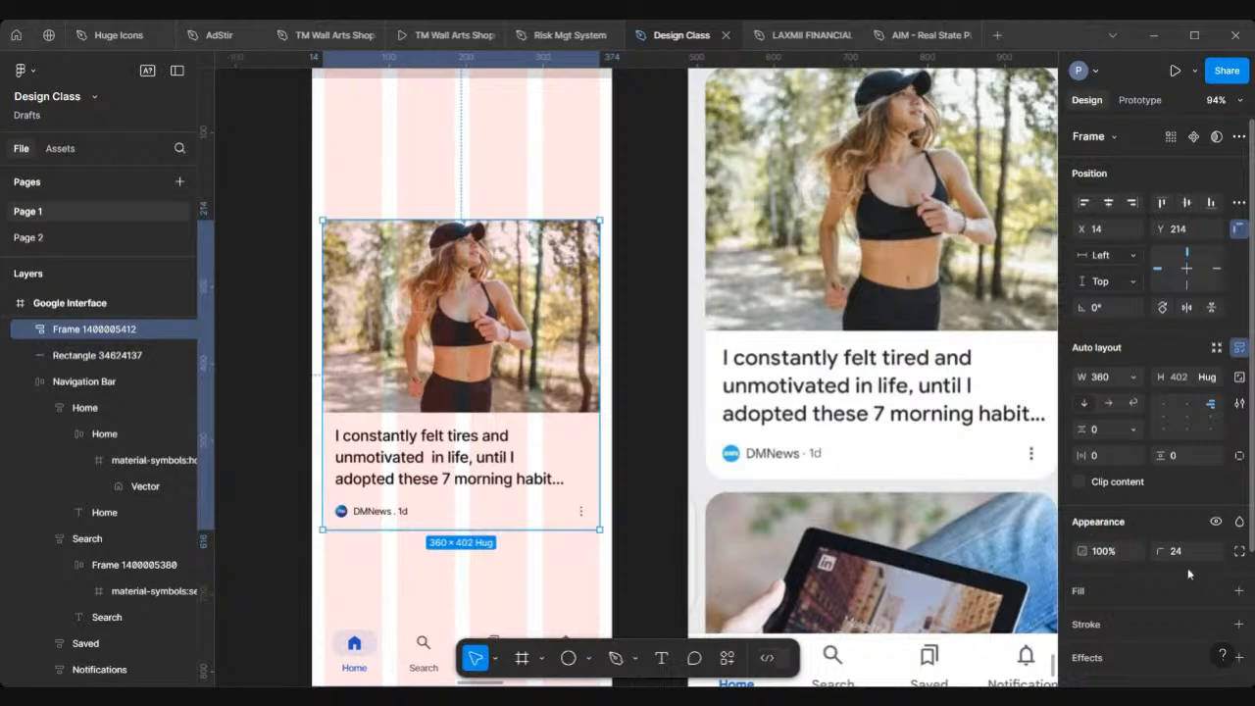
pyautogui.scroll(5, 549, 210)
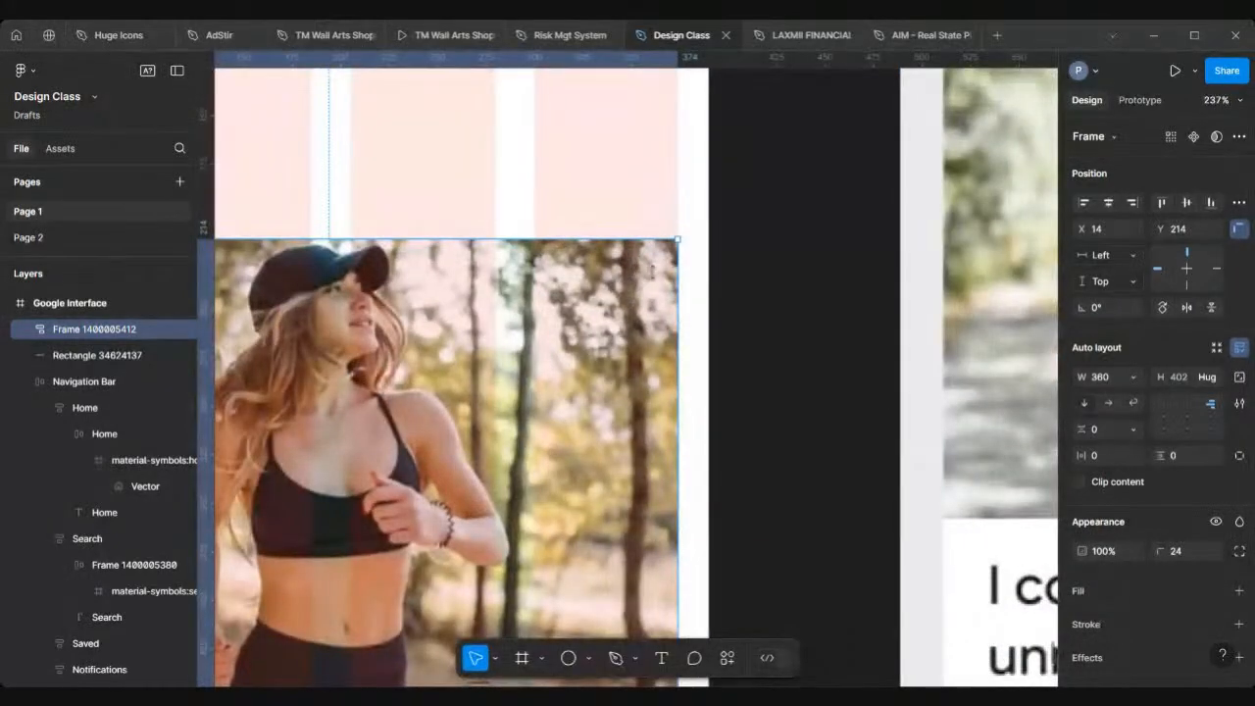
pyautogui.scroll(-3, 652, 270)
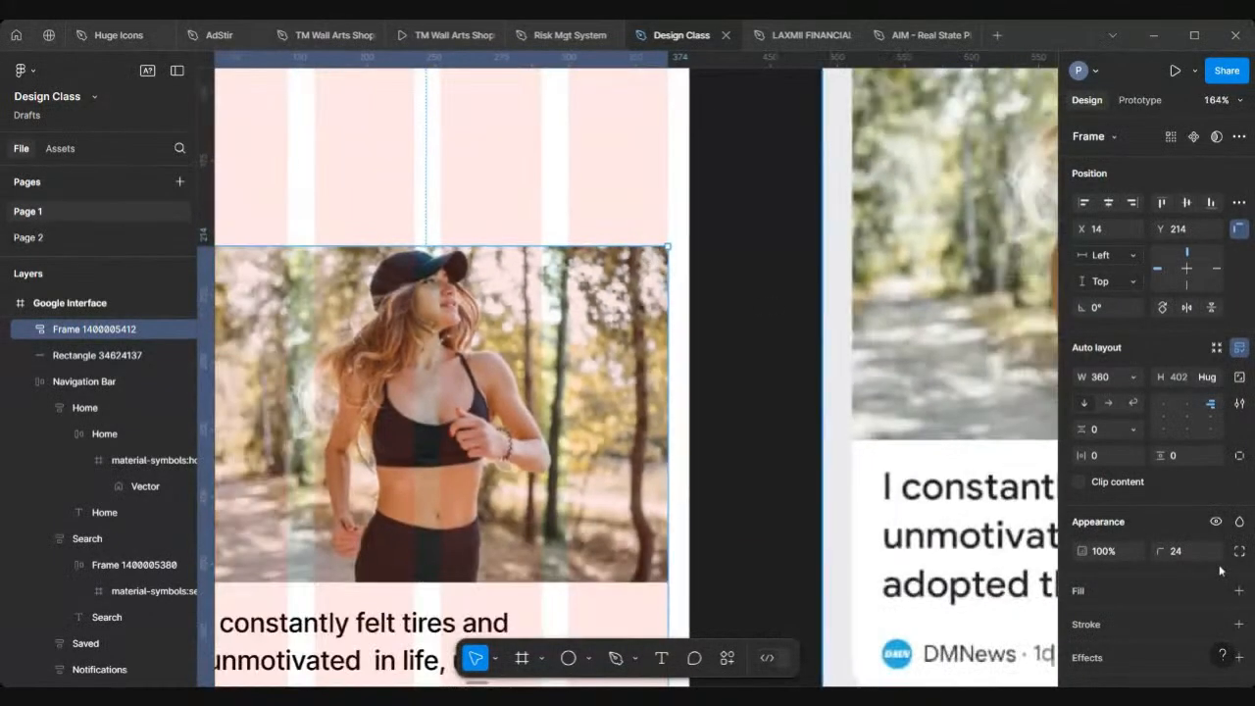
pyautogui.click(1080, 481)
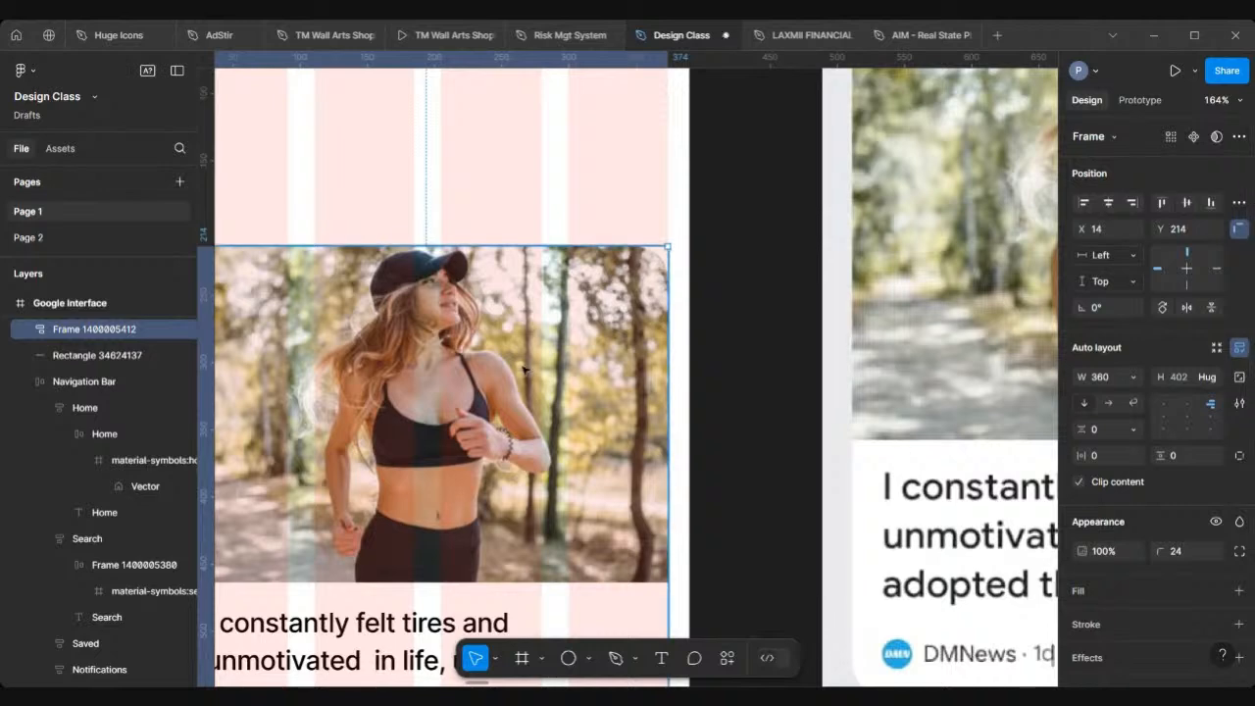
# Step: Add a white FFFFFF fill to the text block frame inside the card
pyautogui.scroll(-5, 520, 369)
pyautogui.scroll(-3, 524, 368)
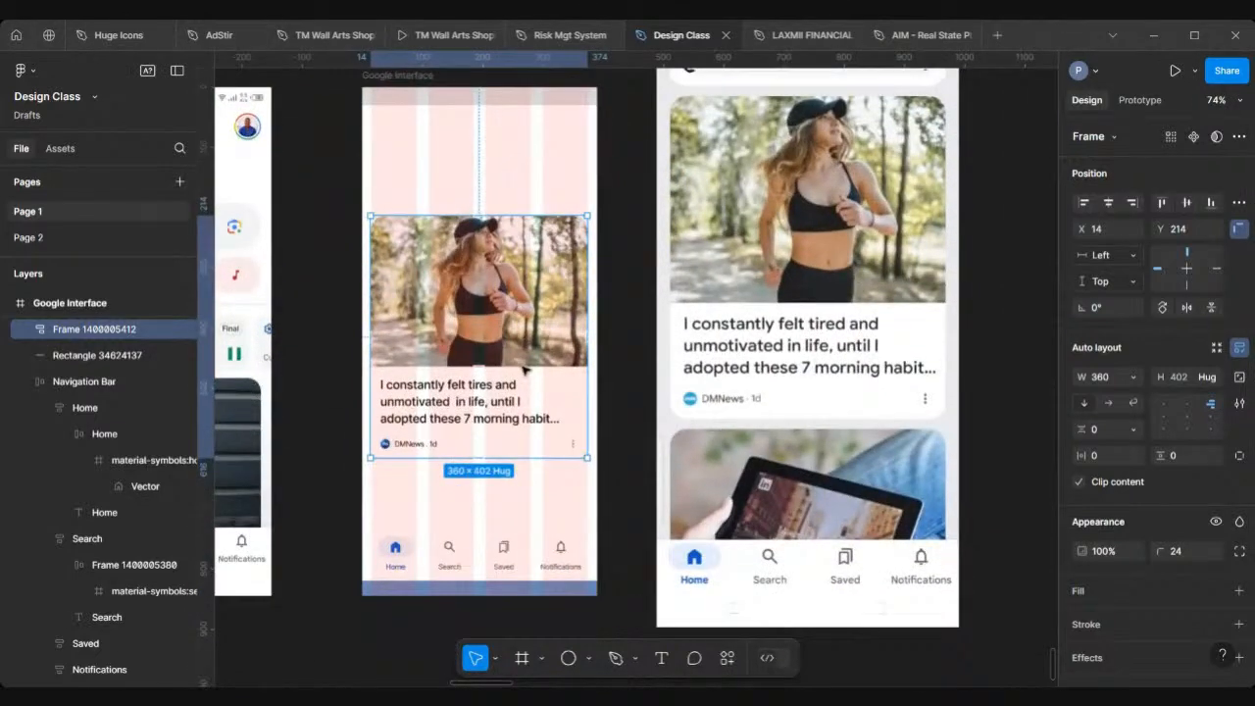
pyautogui.click(337, 352)
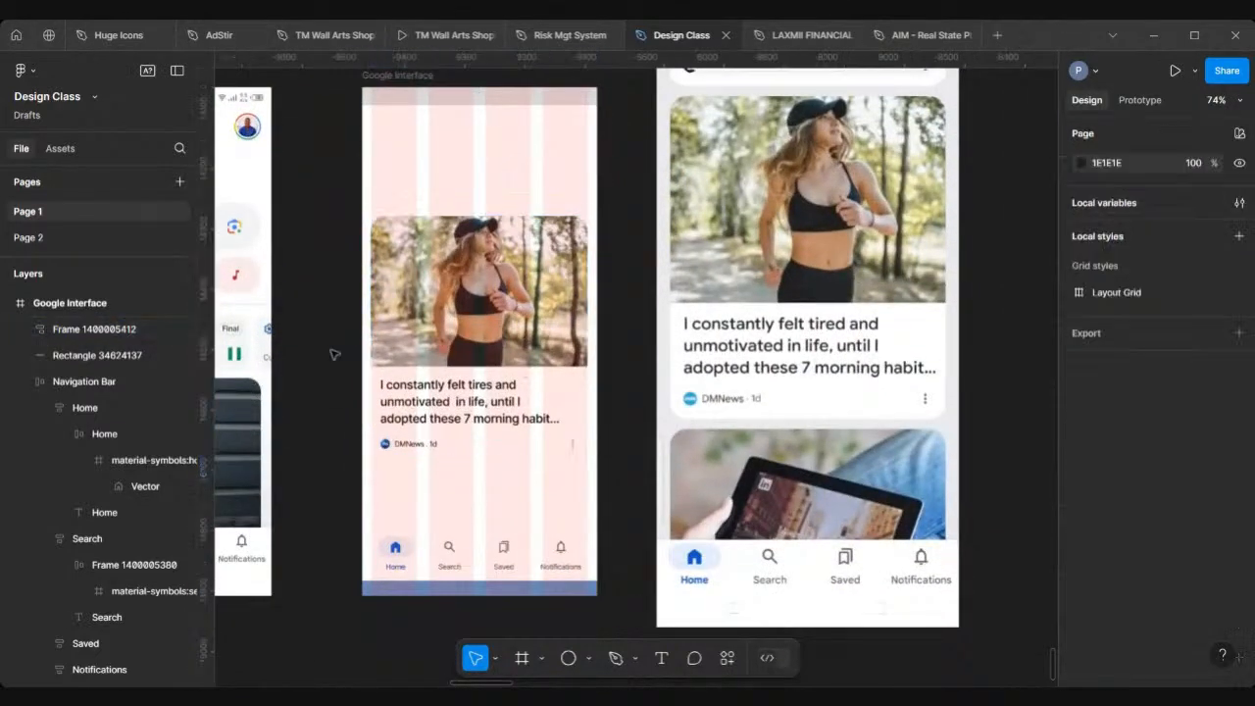
pyautogui.click(510, 388)
pyautogui.click(519, 387)
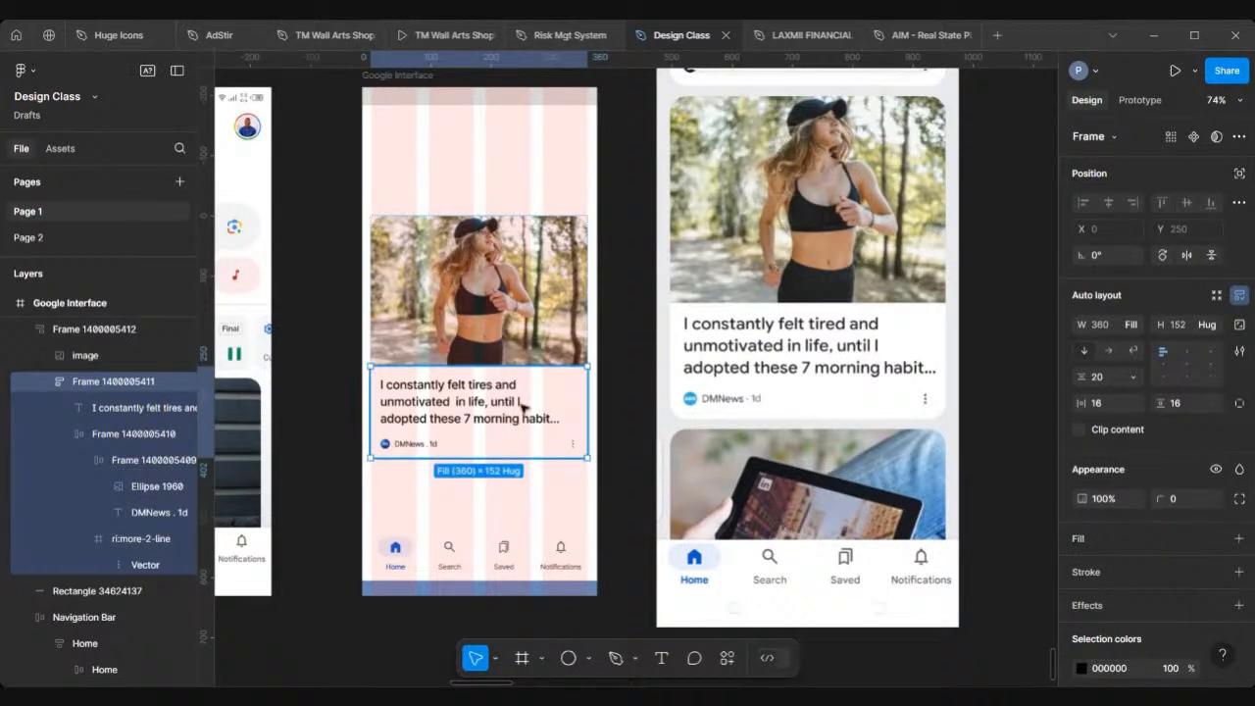
pyautogui.click(1238, 538)
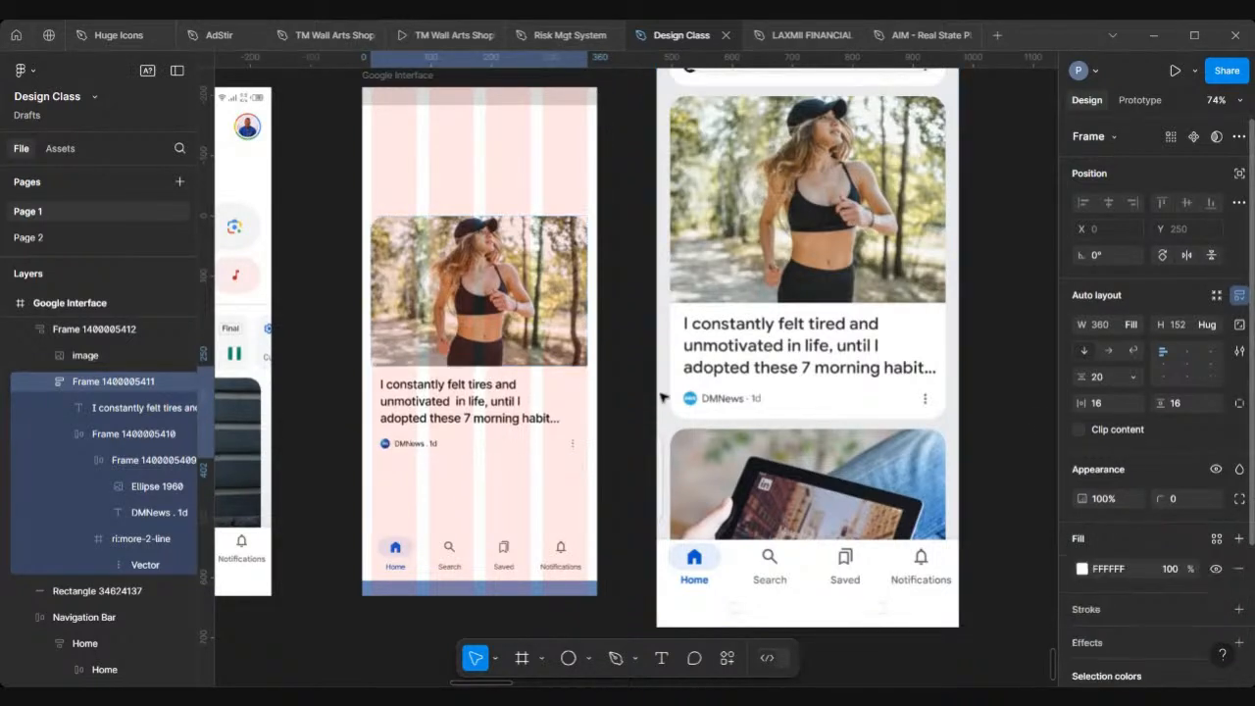
# Step: Move the card frame out of the Google Interface frame onto the empty canvas
pyautogui.scroll(-5, 540, 388)
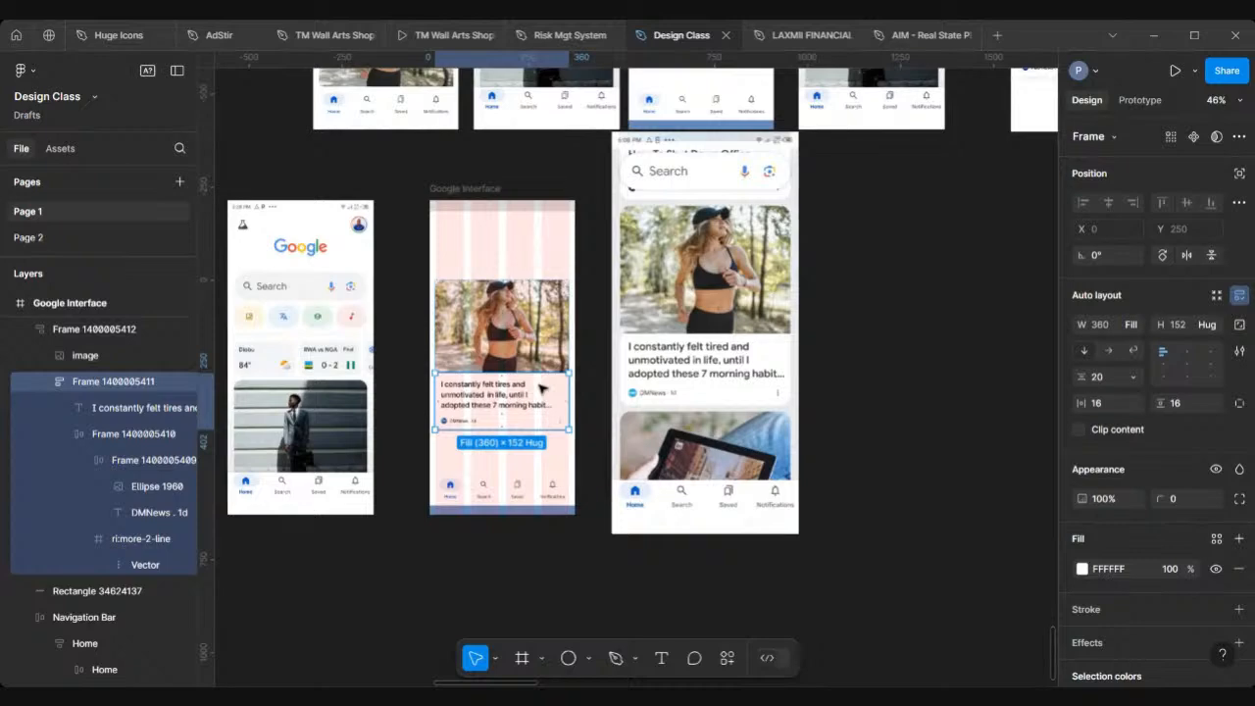
pyautogui.scroll(-3, 540, 388)
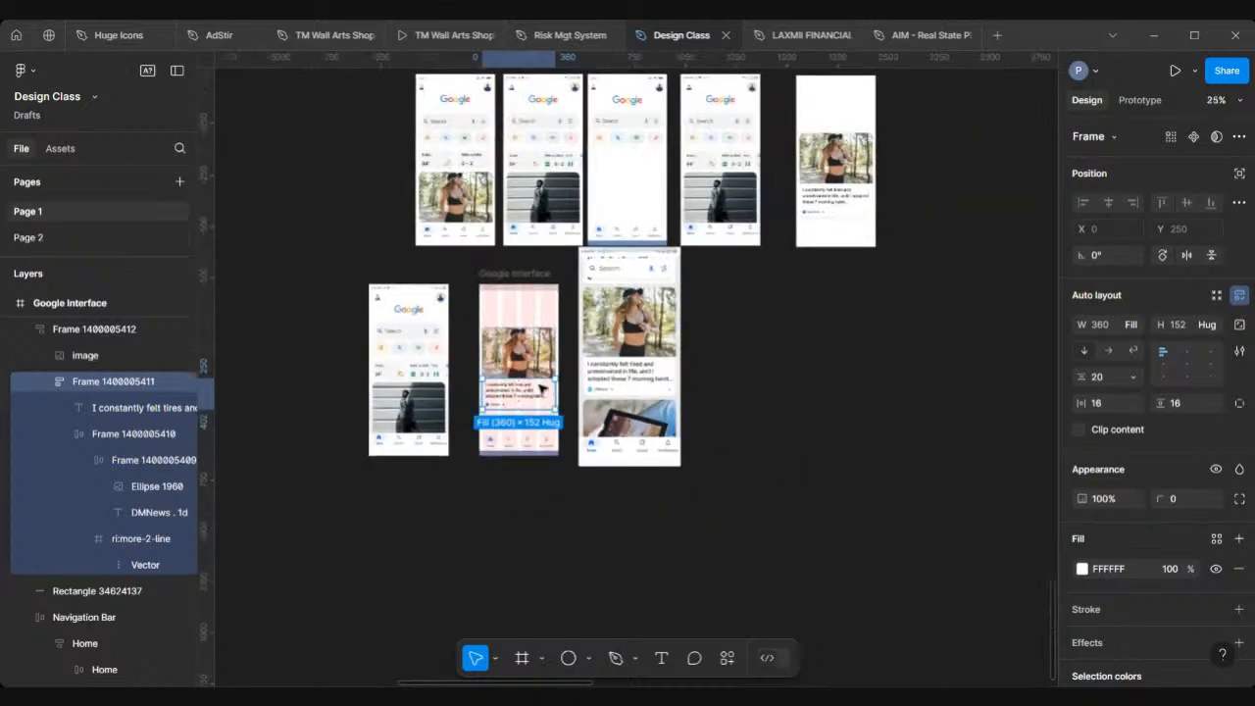
pyautogui.click(504, 273)
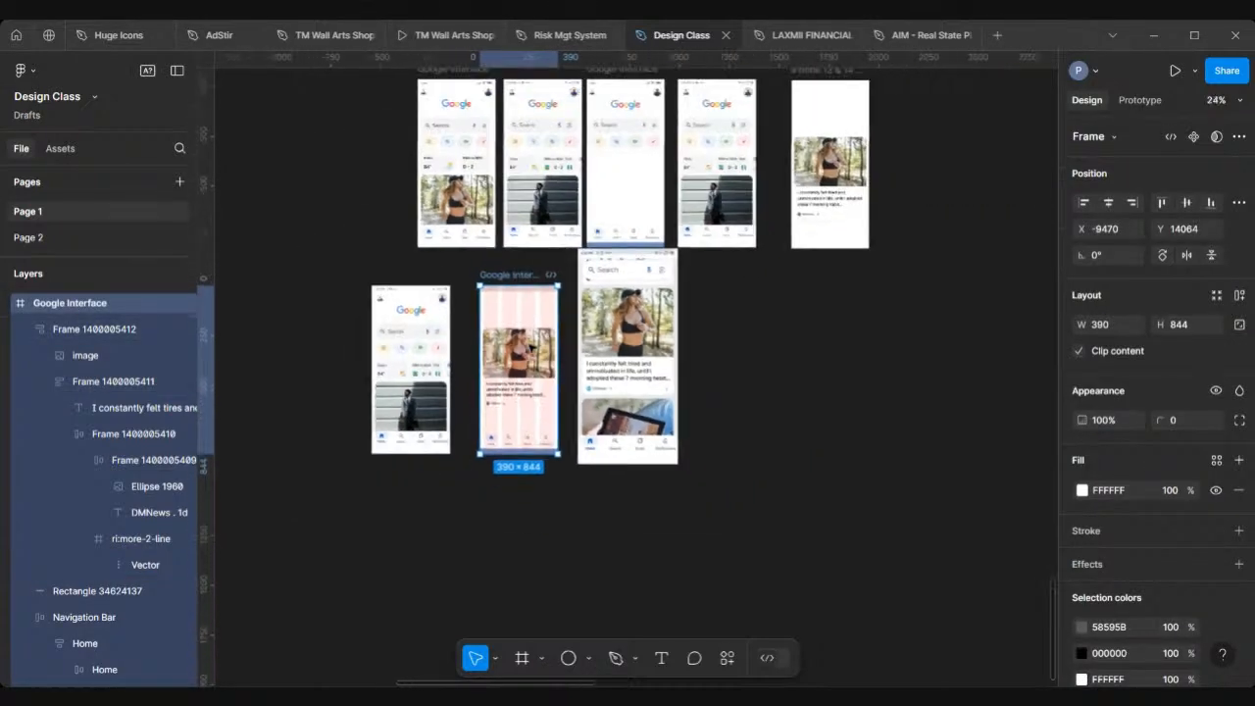
pyautogui.moveTo(524, 354); pyautogui.dragTo(763, 365)
pyautogui.click(538, 384)
pyautogui.scroll(6, 763, 366)
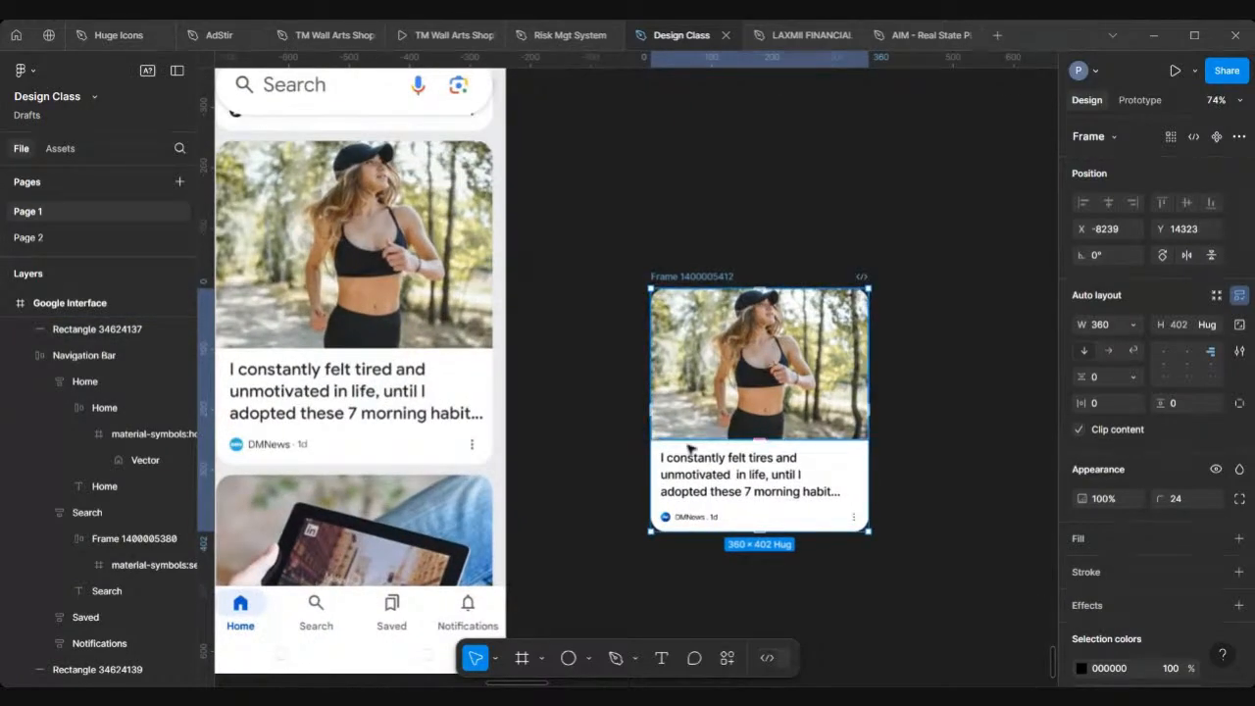
# Step: Rename the card frame as Card
pyautogui.scroll(-6, 686, 446)
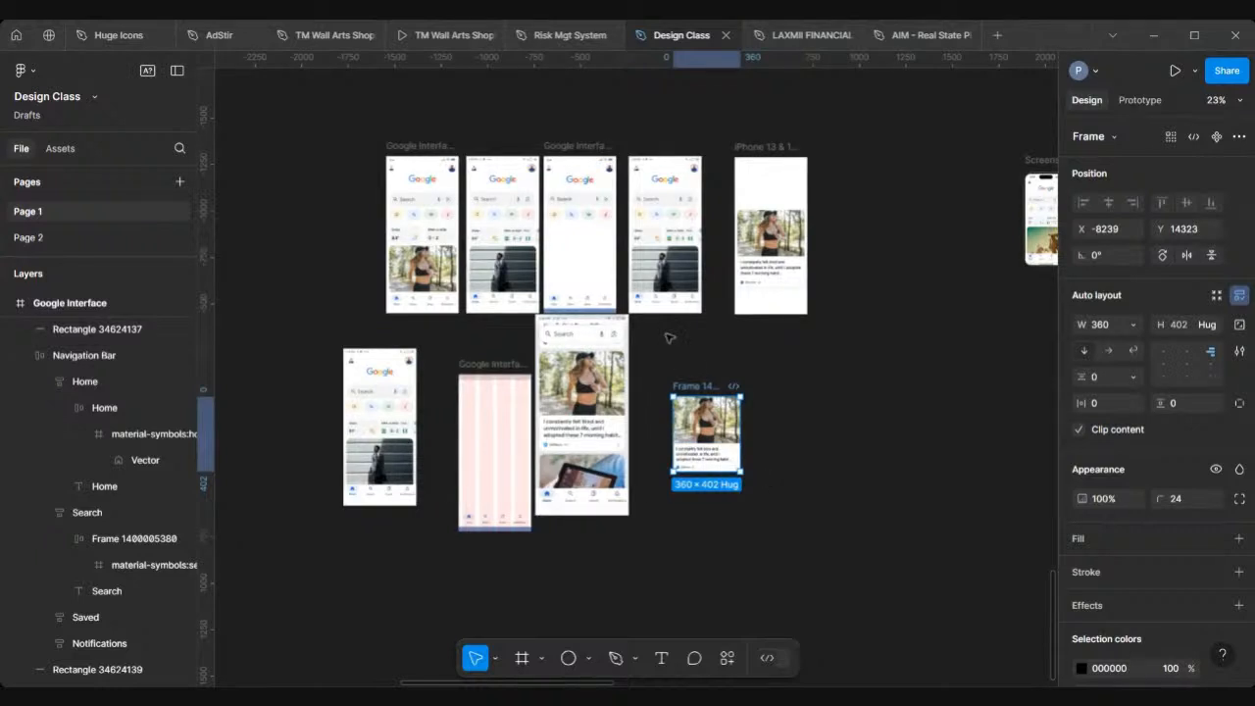
pyautogui.scroll(2, 666, 336)
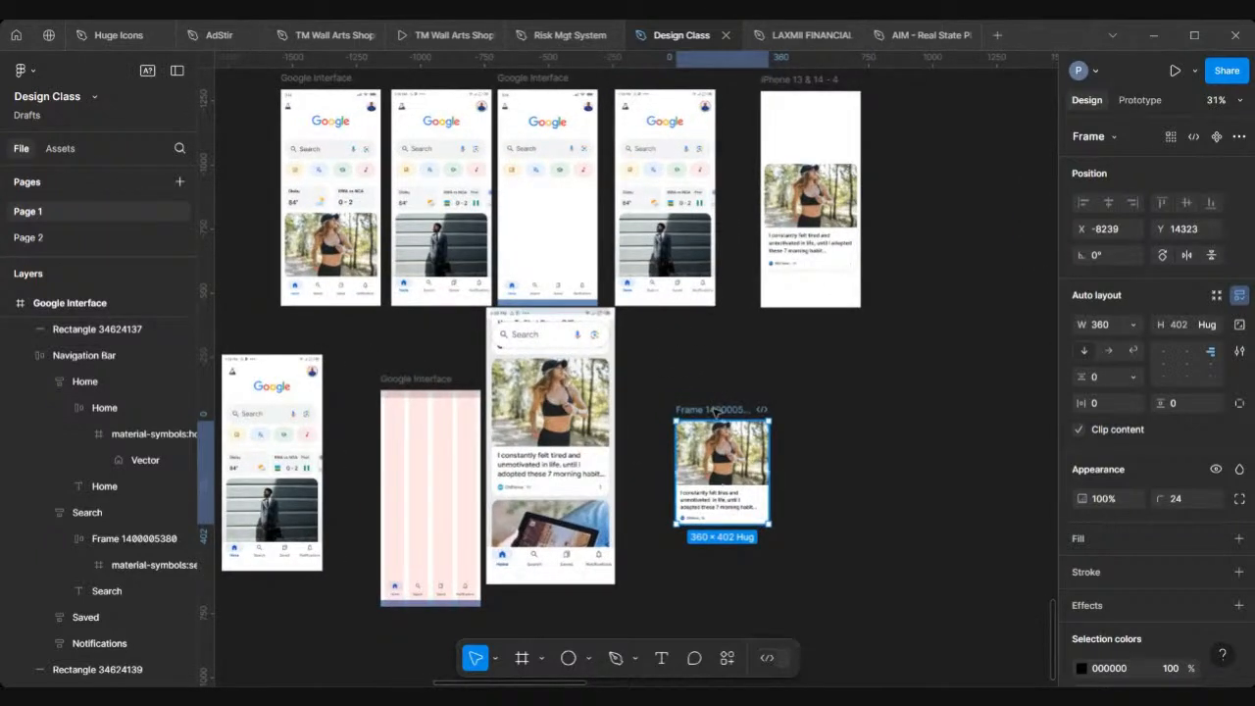
pyautogui.doubleClick(716, 410)
pyautogui.write('Care')
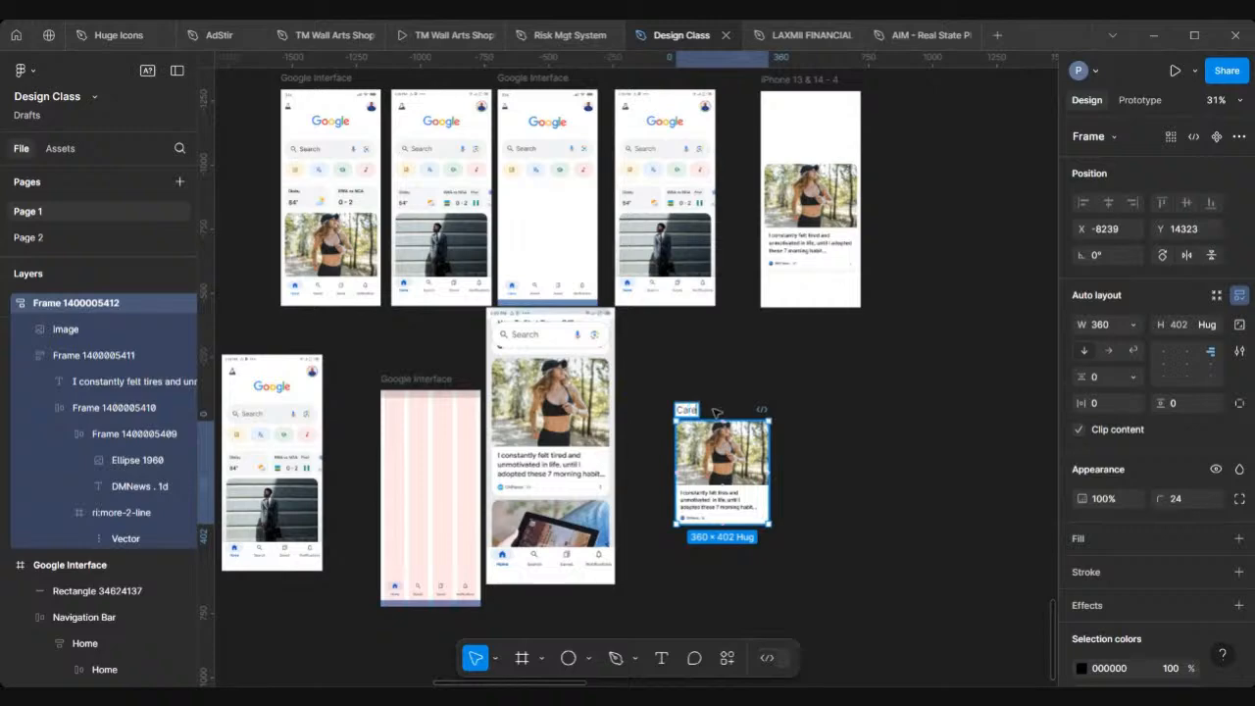
pyautogui.press('Return')
pyautogui.moveTo(717, 413); pyautogui.dragTo(667, 365)
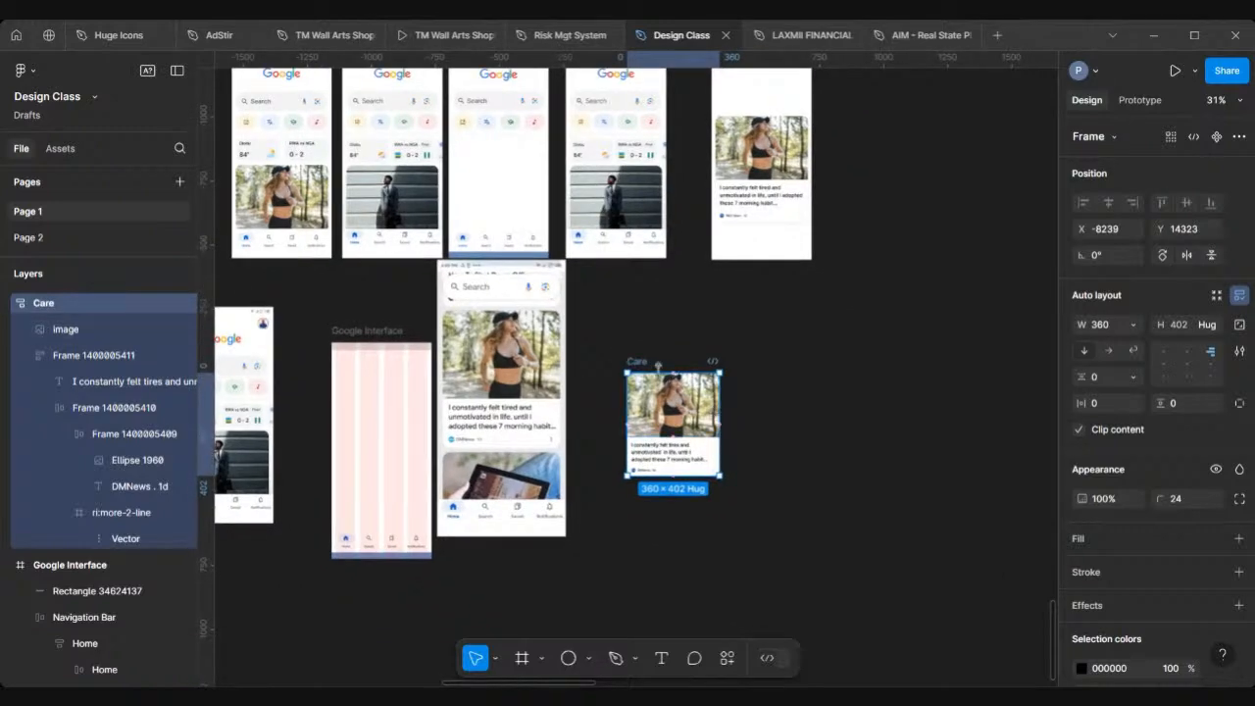
pyautogui.scroll(5, 655, 368)
pyautogui.doubleClick(589, 366)
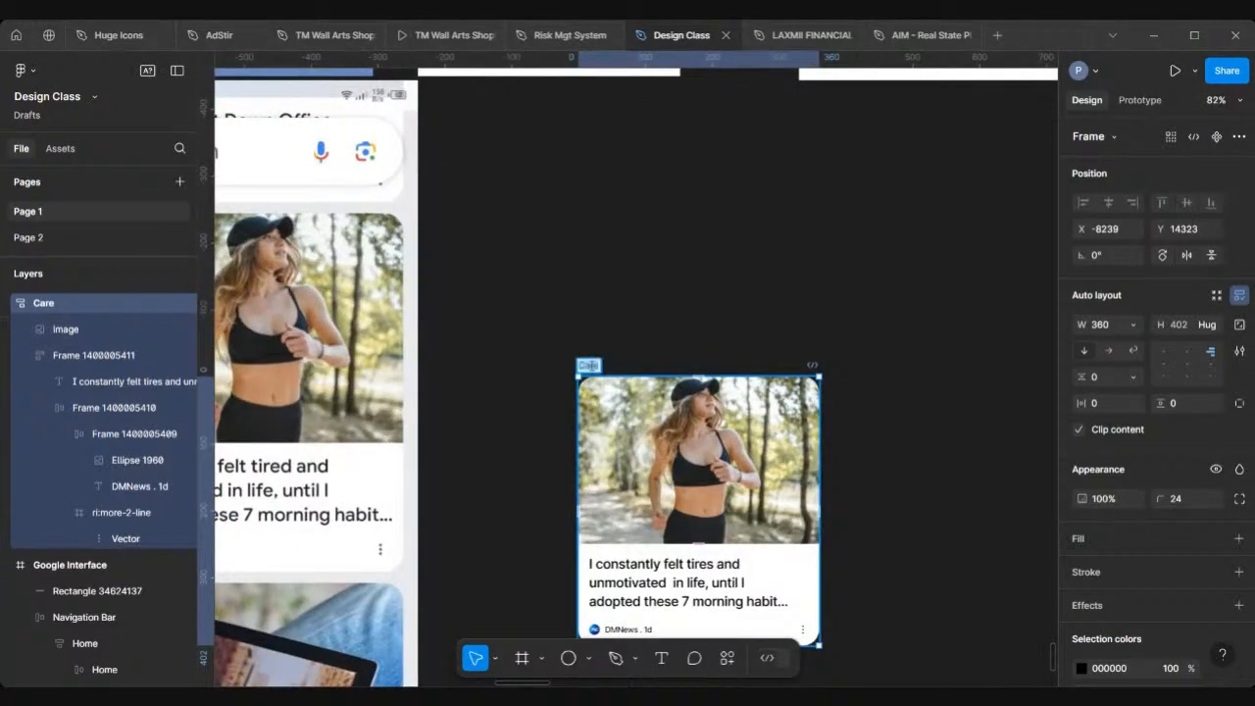
pyautogui.write('Card')
pyautogui.press('Return')
# Step: Move the Card back into the Google Interface frame, placing it below the top area
pyautogui.scroll(-5, 592, 365)
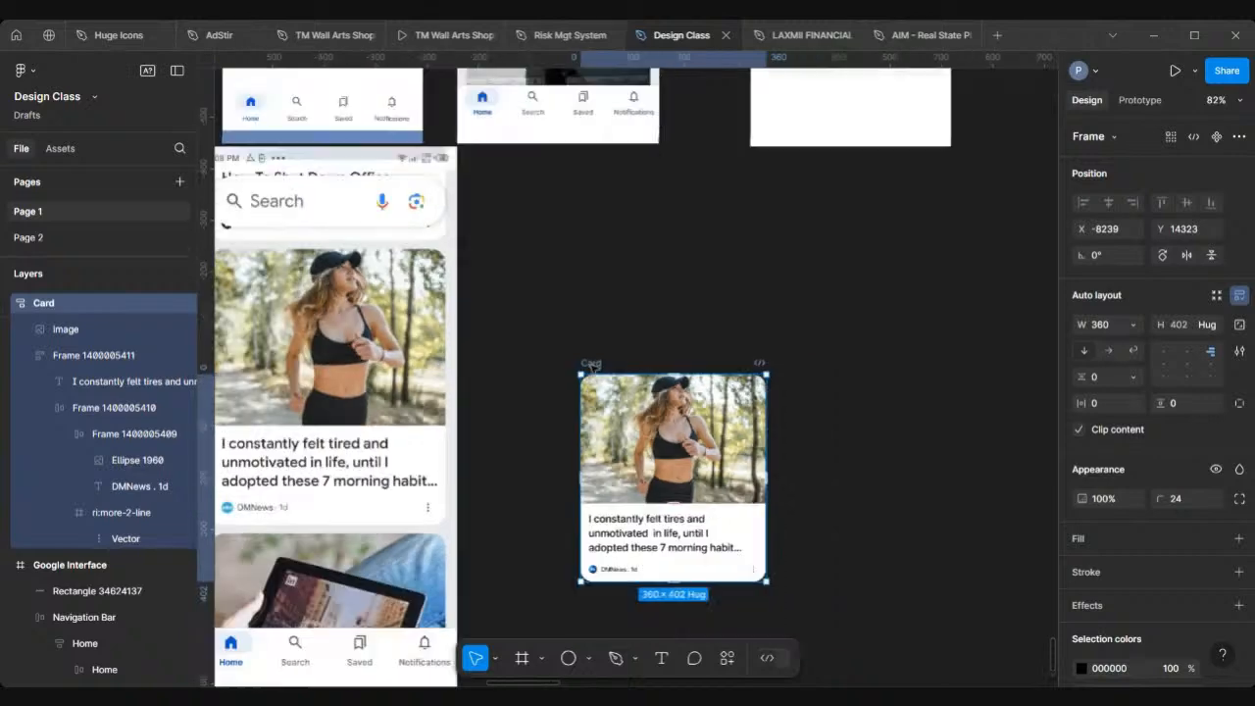
pyautogui.hscroll(-5, 479, 408)
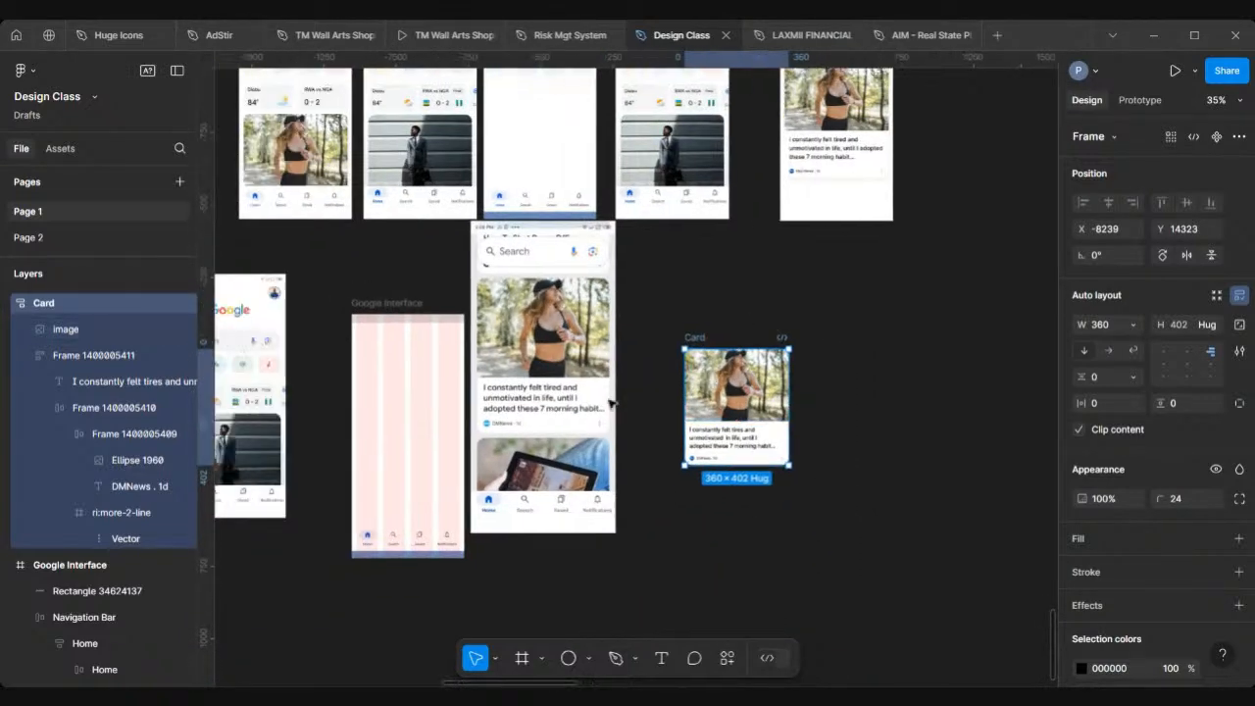
pyautogui.moveTo(725, 388); pyautogui.dragTo(393, 396)
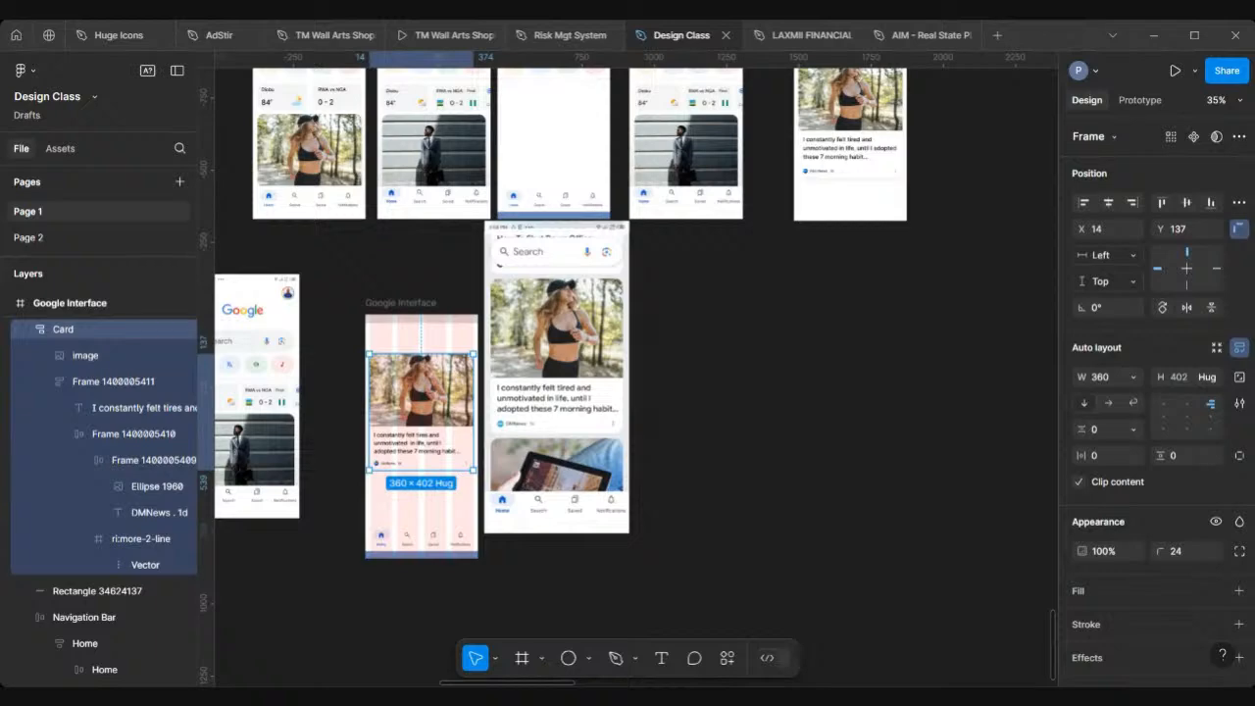
pyautogui.scroll(5, 506, 380)
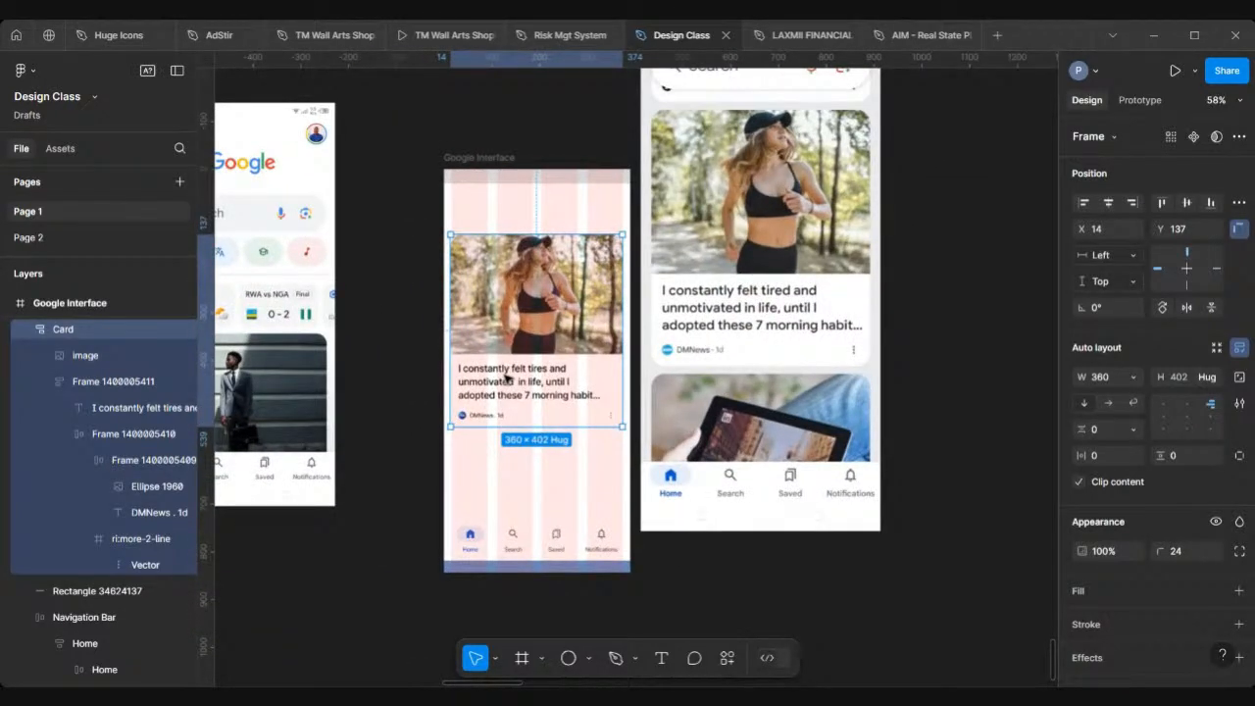
# Step: Add a drop shadow to the Card with 10 blur and 10% opacity
pyautogui.scroll(-3, 1175, 578)
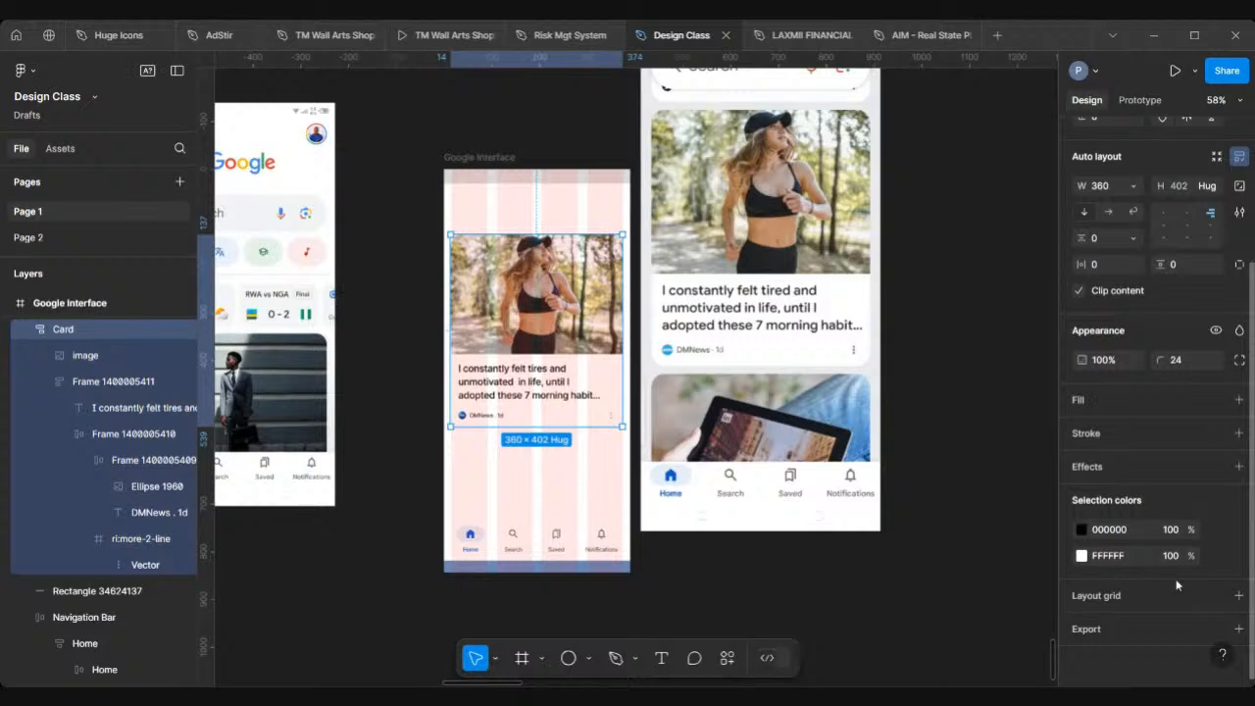
pyautogui.click(1240, 469)
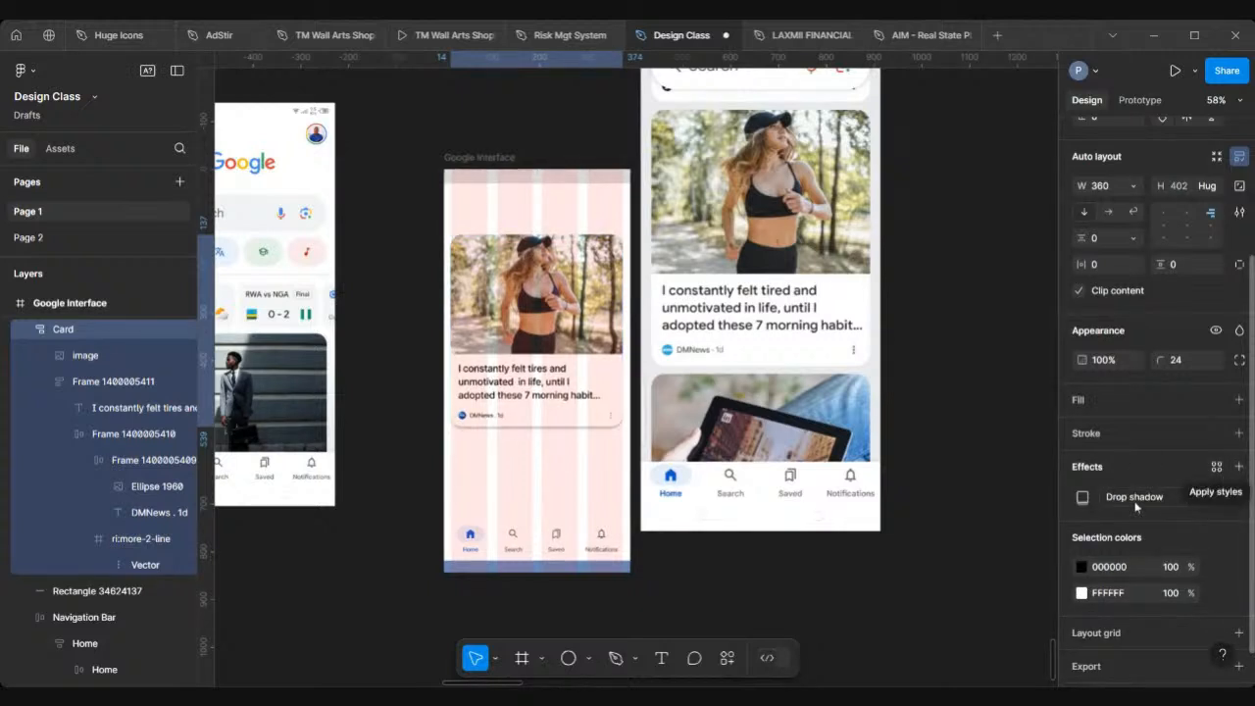
pyautogui.click(1081, 497)
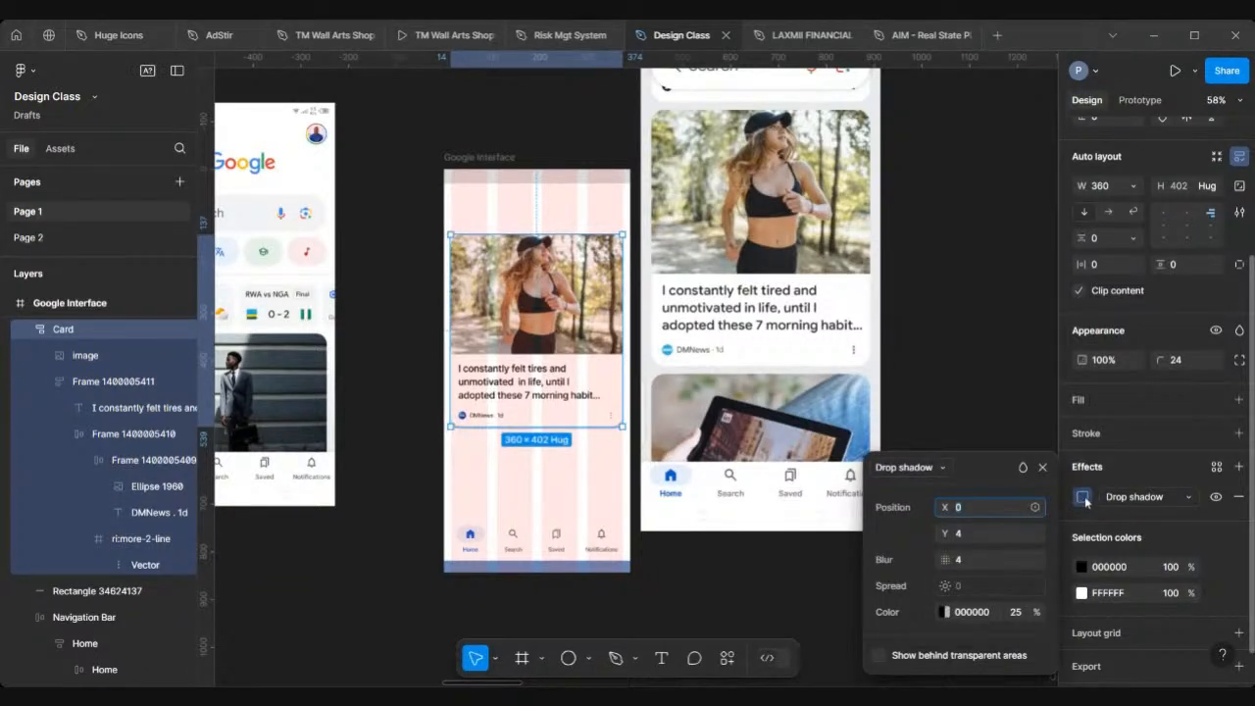
pyautogui.click(1016, 612)
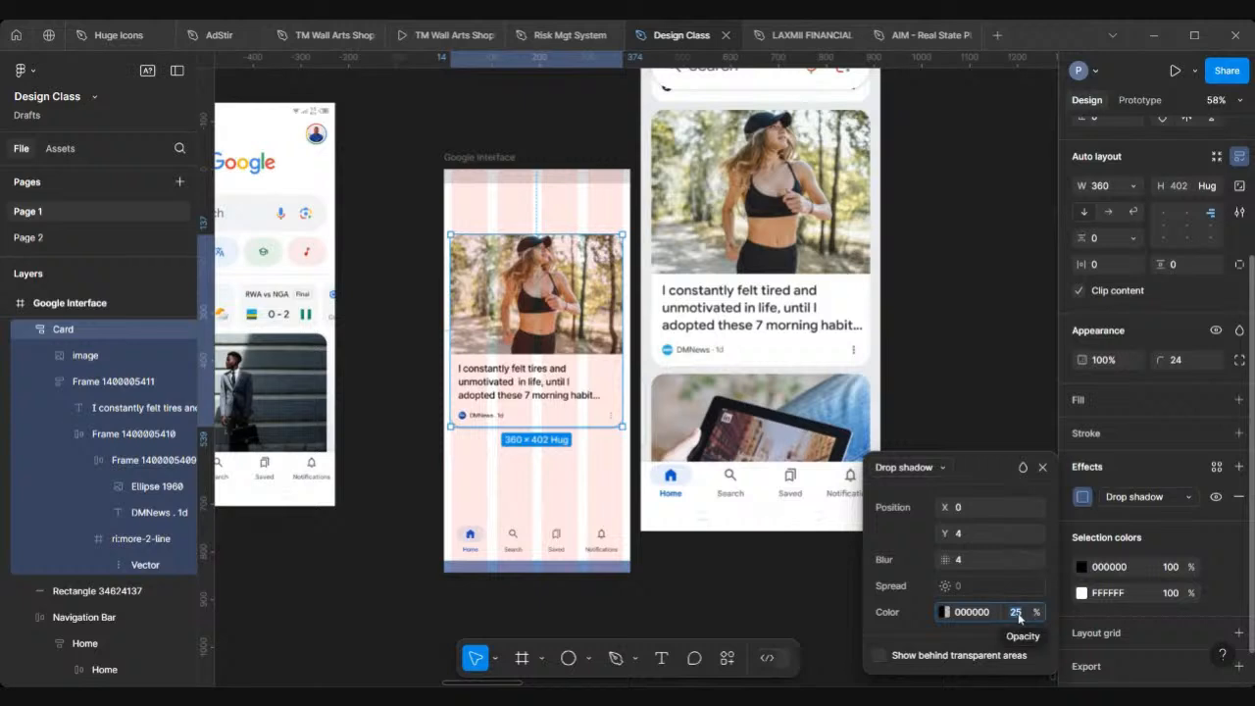
pyautogui.write('10')
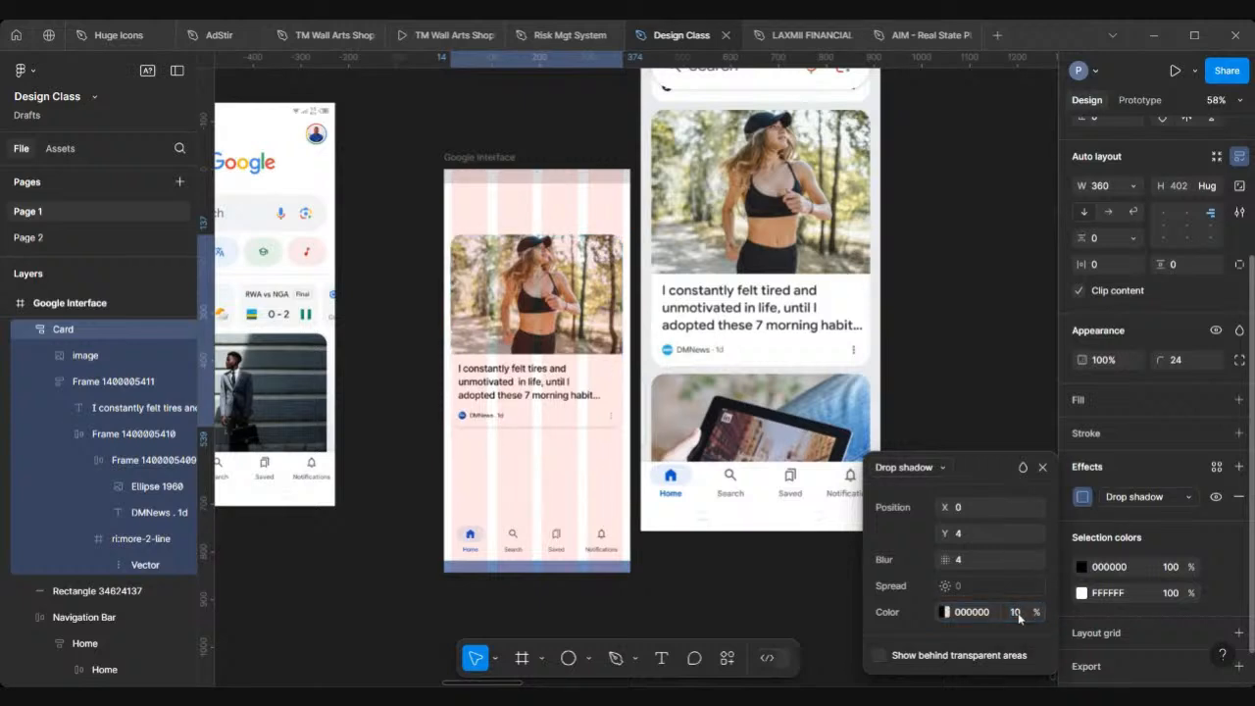
pyautogui.click(974, 563)
pyautogui.write('10')
pyautogui.press('Return')
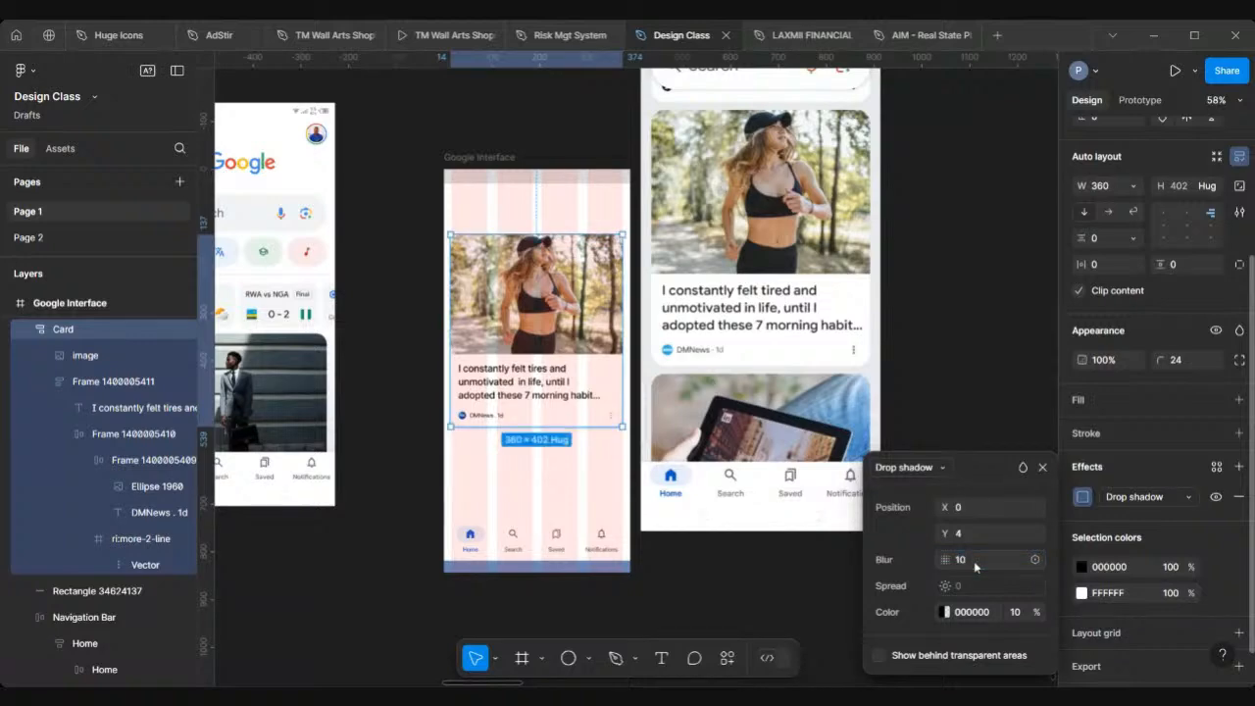
# Step: Move the Card out of the frame onto the canvas and create a duplicate beside it
pyautogui.click(406, 369)
pyautogui.scroll(-4, 406, 372)
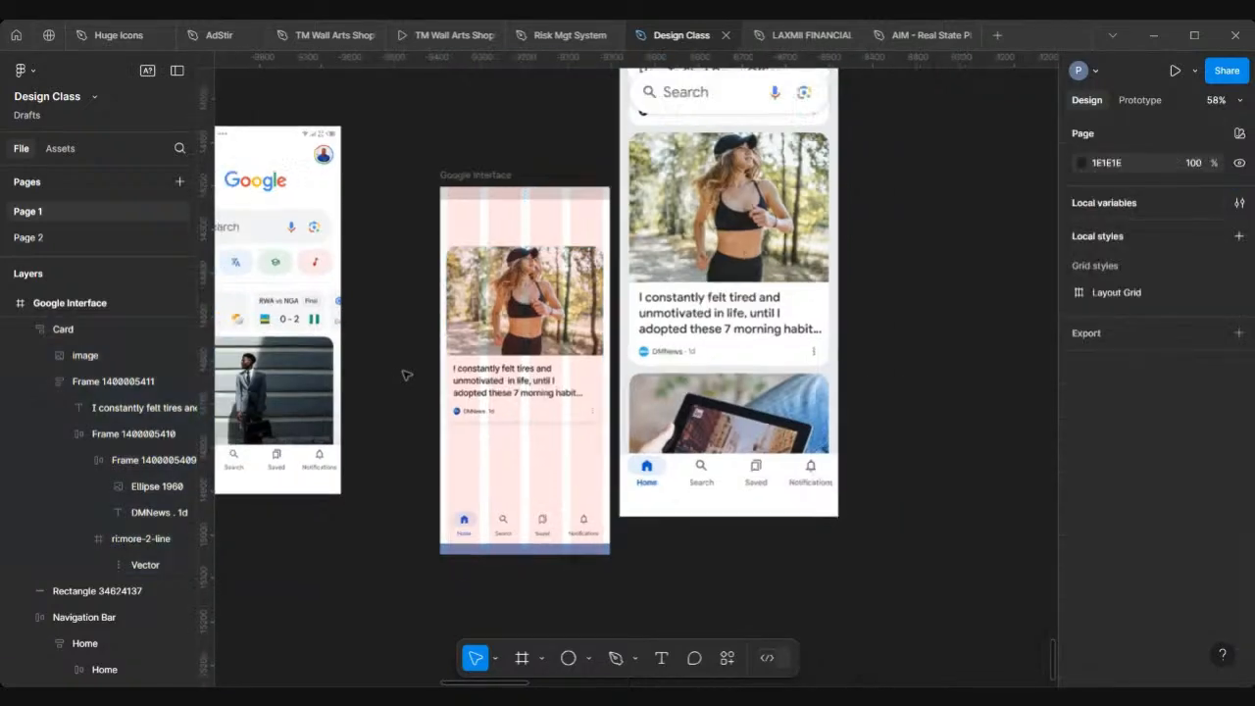
pyautogui.scroll(3, 406, 374)
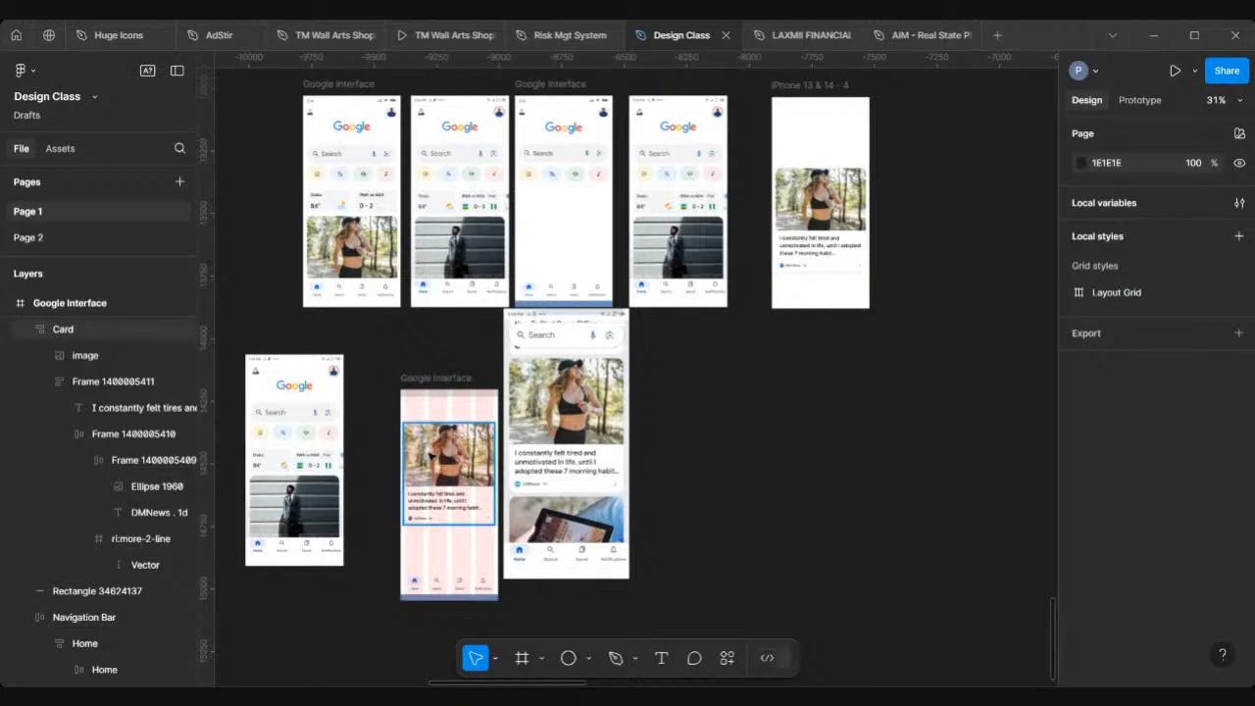
pyautogui.moveTo(475, 456); pyautogui.dragTo(830, 427)
pyautogui.press('alt')
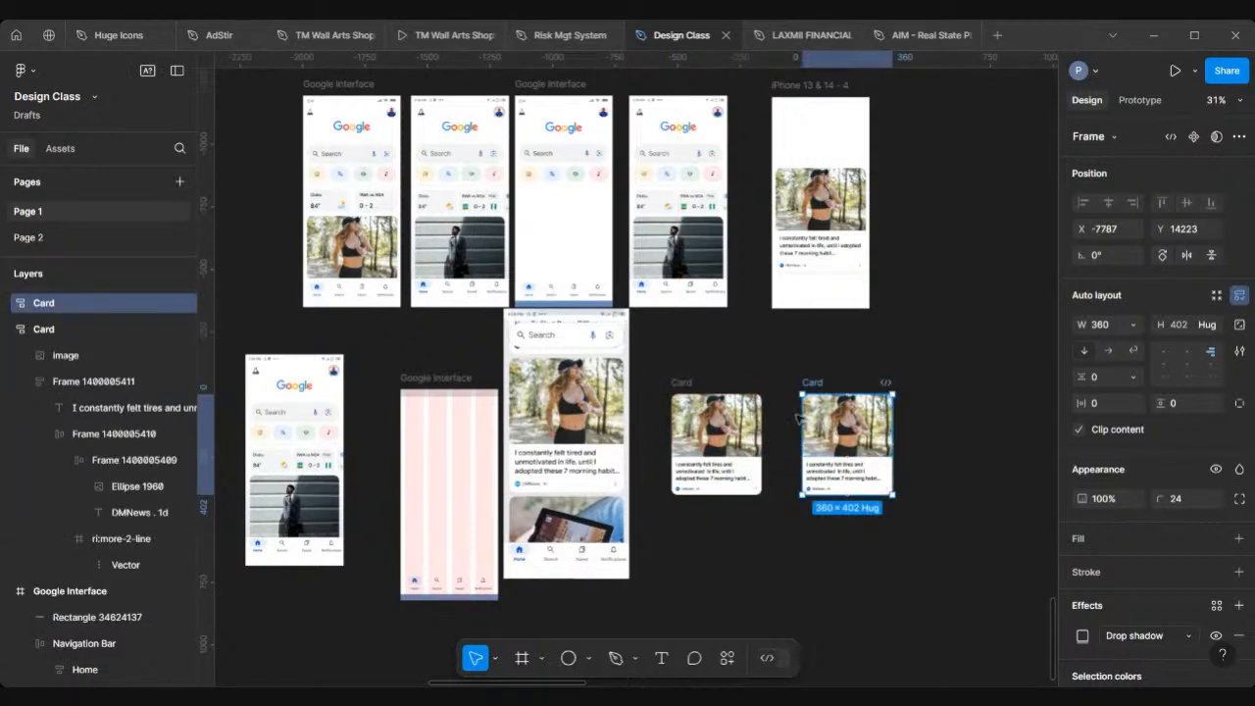
pyautogui.scroll(1, 686, 383)
pyautogui.hscroll(-1, 686, 383)
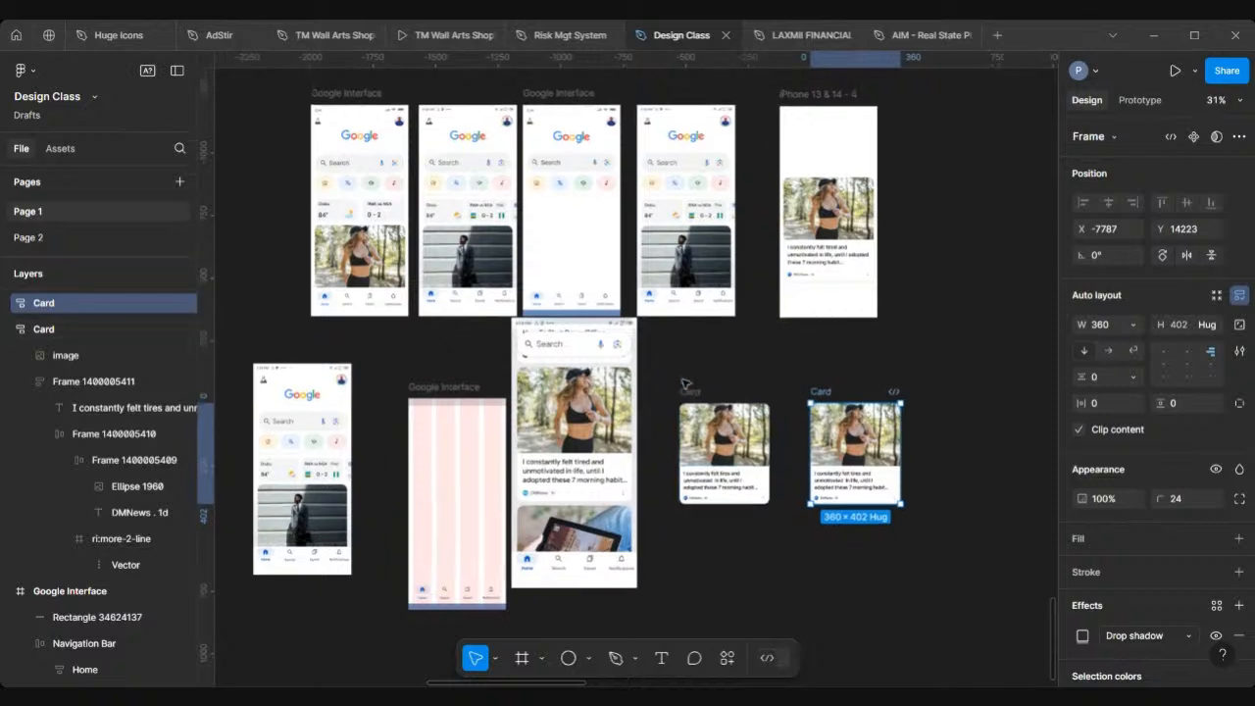
# Step: Place one Card into the third top-row Google Interface screen and send it one layer backward behind the navigation bar
pyautogui.moveTo(697, 396); pyautogui.dragTo(550, 211)
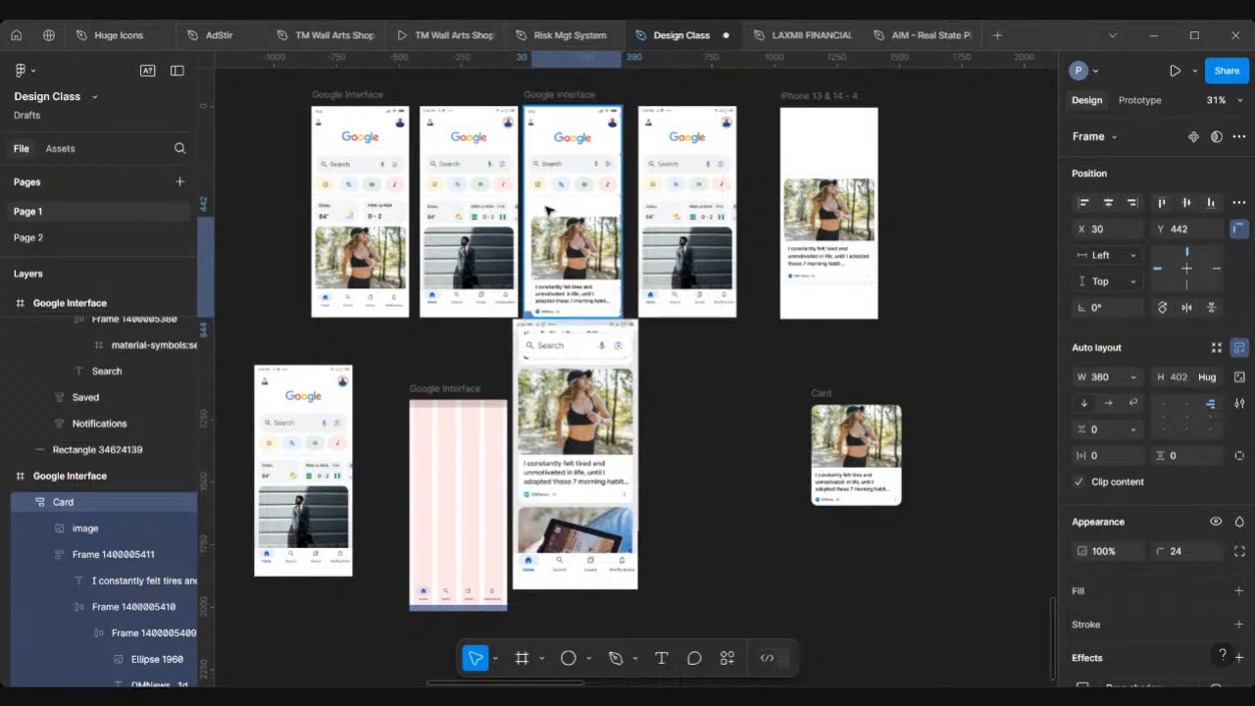
pyautogui.scroll(2, 550, 210)
pyautogui.scroll(5, 550, 210)
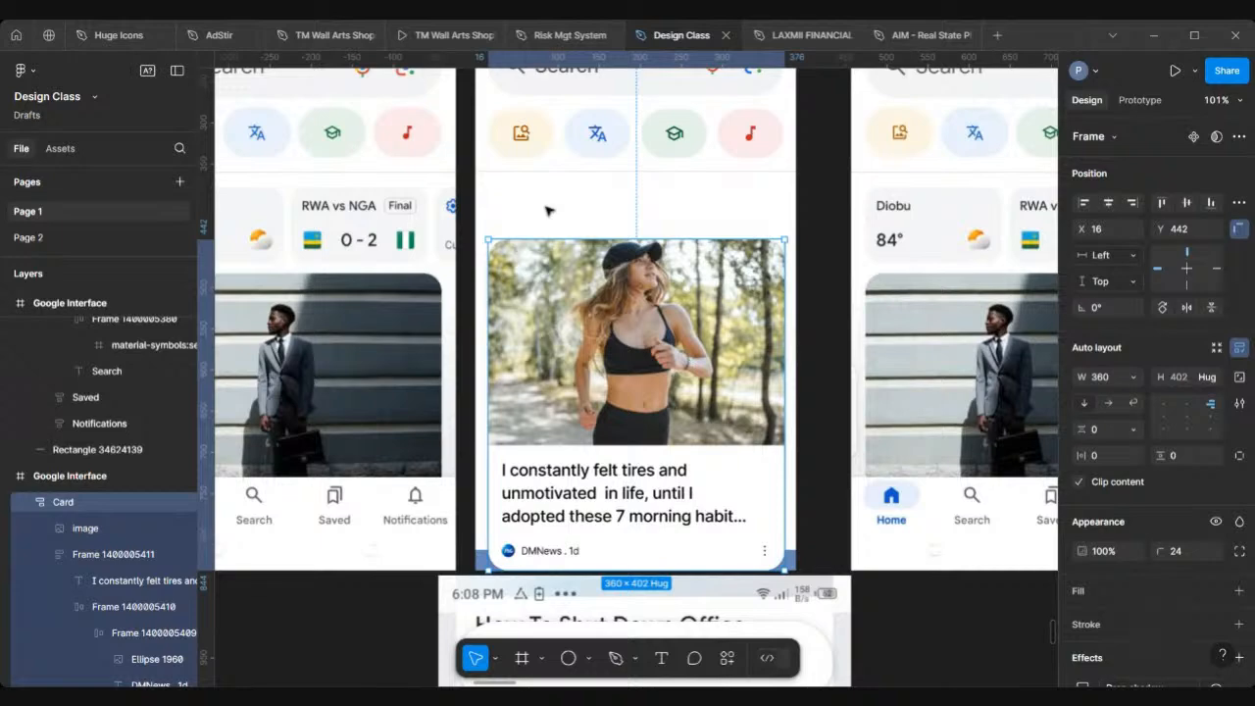
pyautogui.press('[')
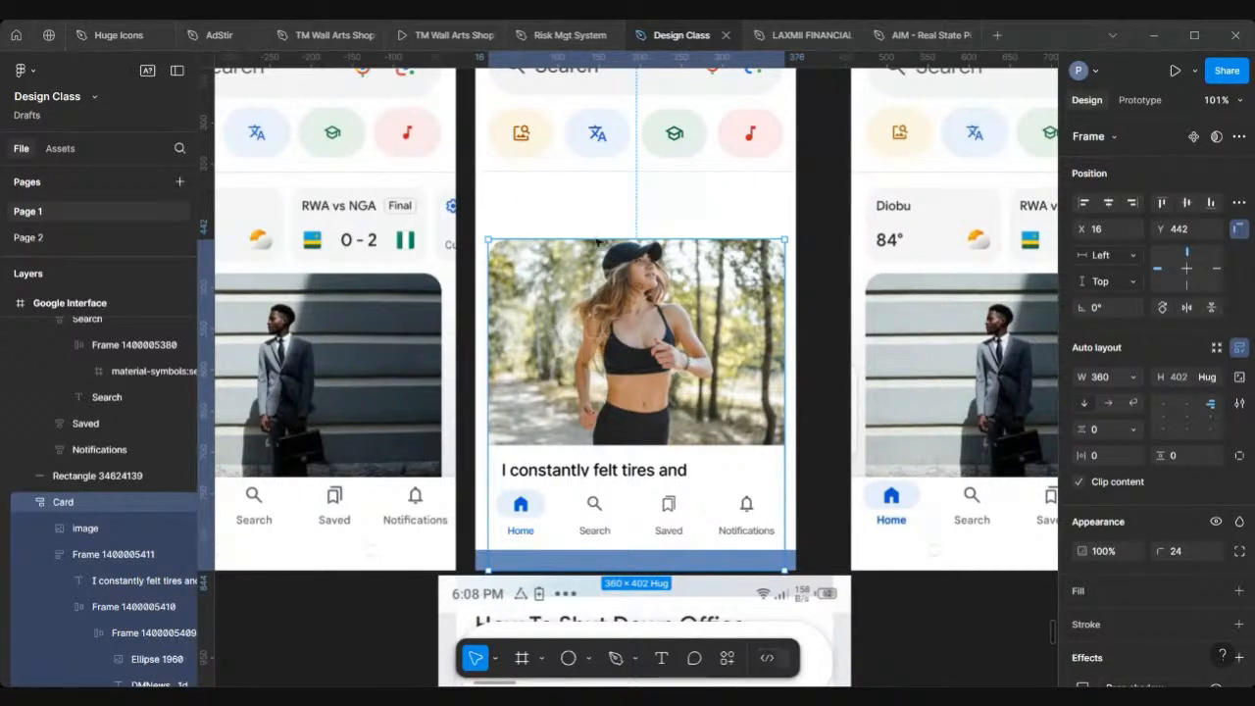
# Step: Reposition the Card lower in that screen, to Y 481
pyautogui.scroll(-3, 596, 237)
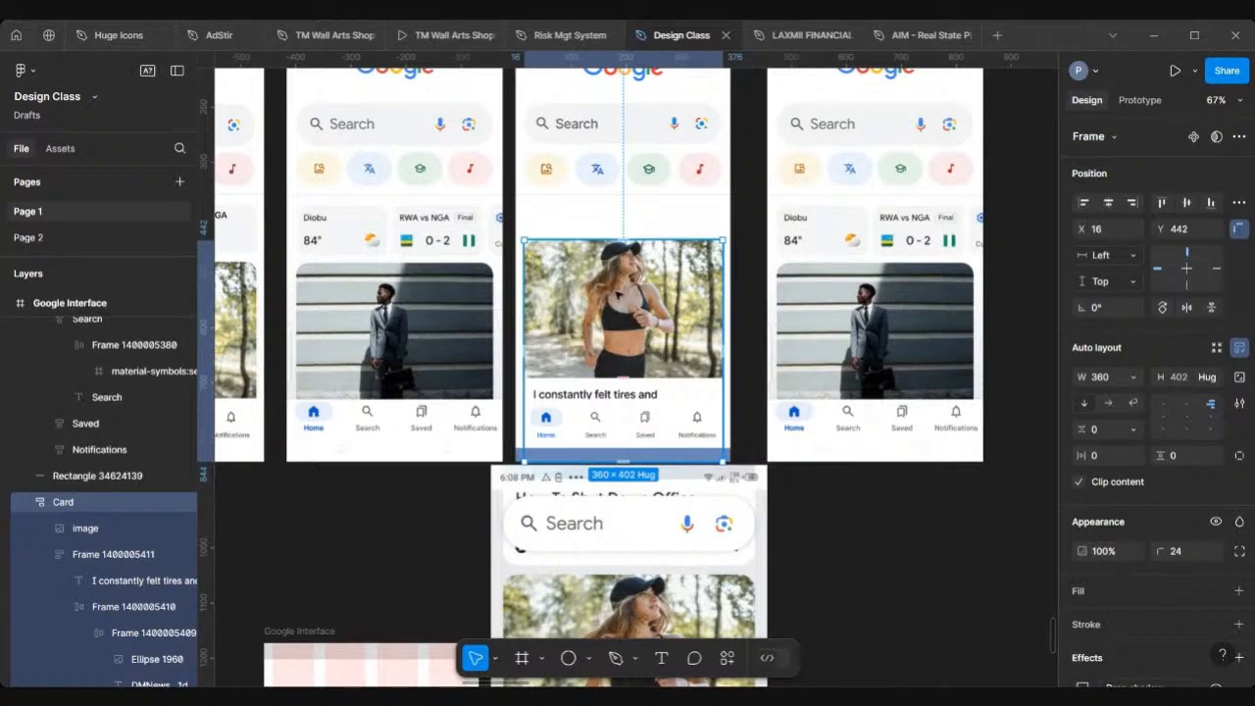
pyautogui.scroll(-4, 603, 290)
pyautogui.scroll(3, 603, 290)
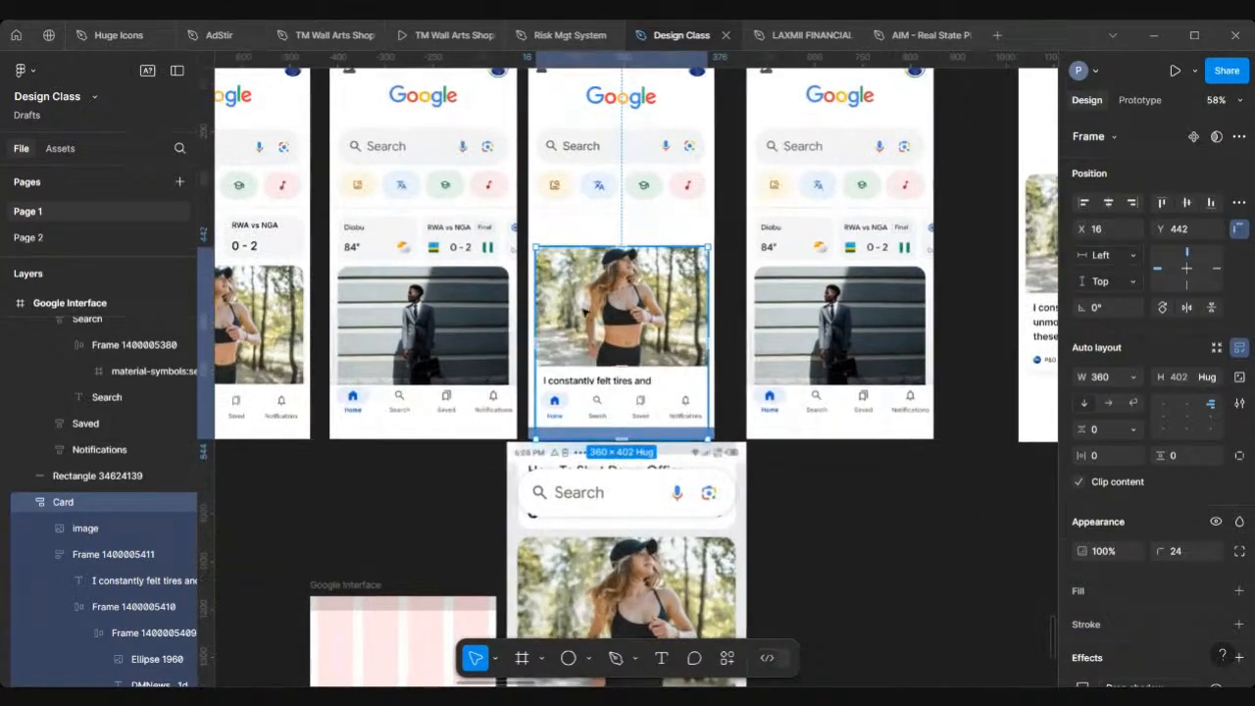
pyautogui.moveTo(585, 332)
pyautogui.mouseDown()
pyautogui.moveTo(588, 344)
pyautogui.moveTo(588, 331)
pyautogui.mouseUp()
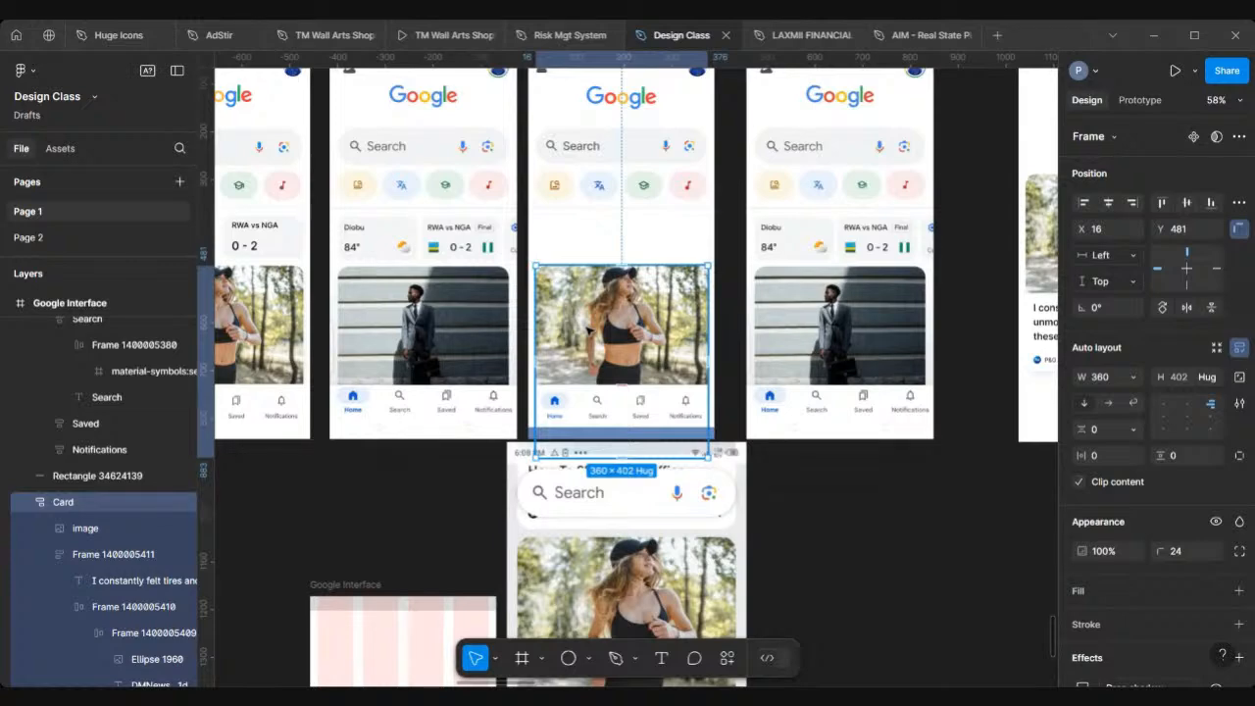
pyautogui.scroll(5, 362, 229)
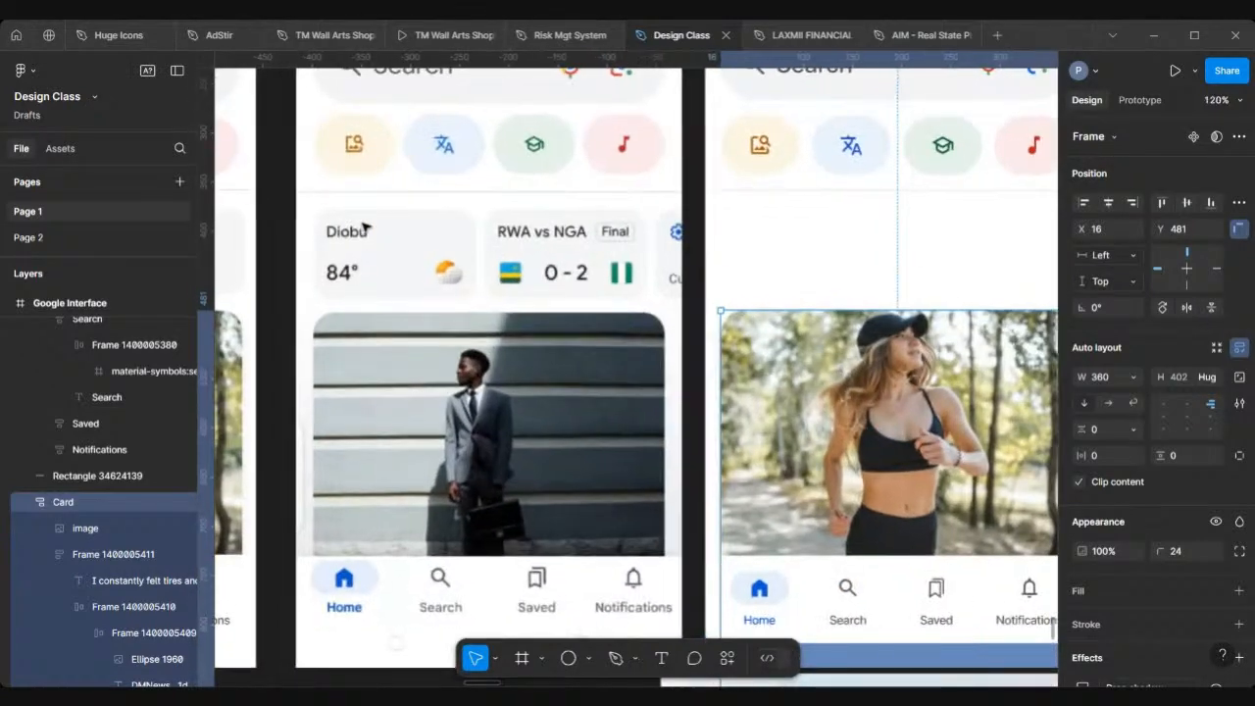
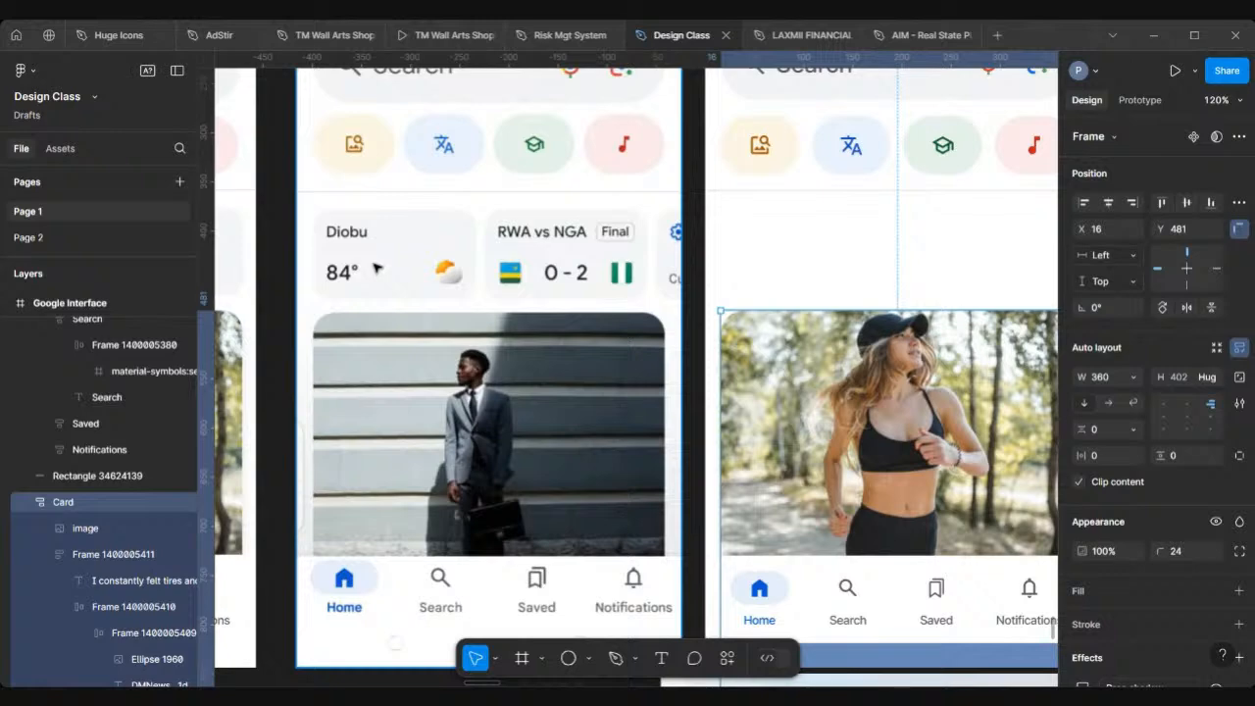
# Step: Draw a 160 × 86 rectangle and move it into the third screen above the Card at X 16, Y 379
pyautogui.scroll(-3, 377, 269)
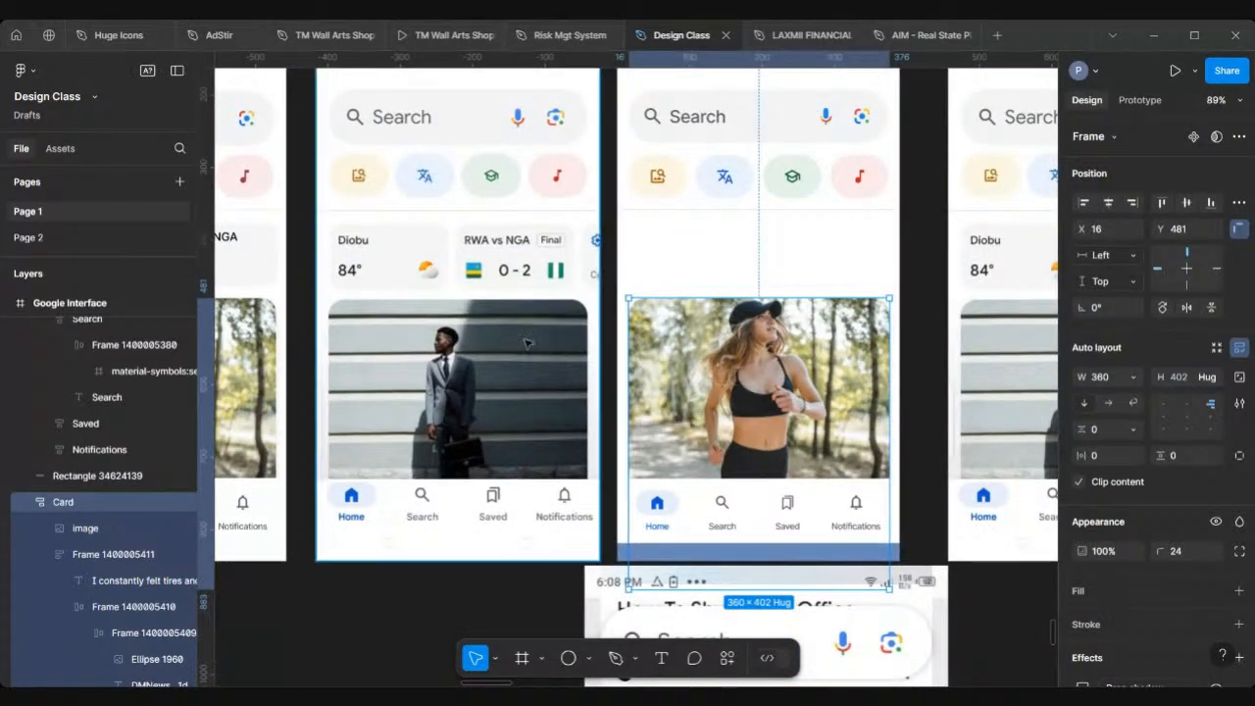
pyautogui.click(588, 657)
pyautogui.click(614, 499)
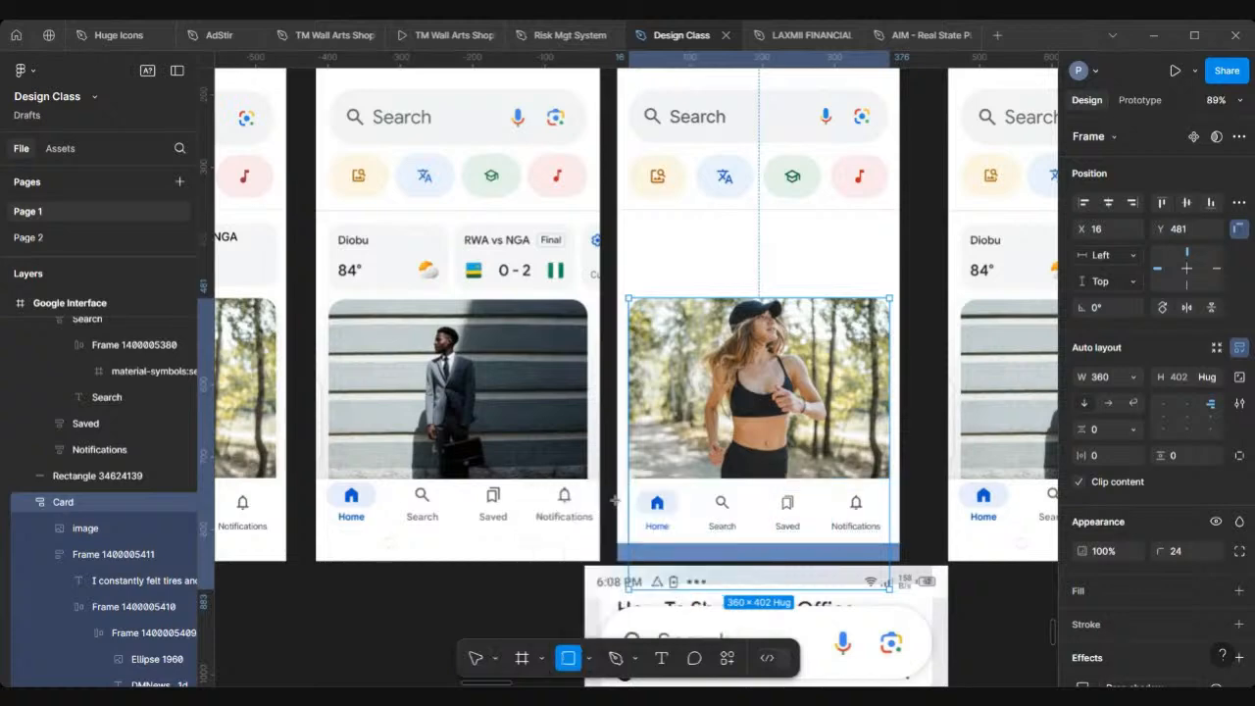
pyautogui.scroll(3, 425, 216)
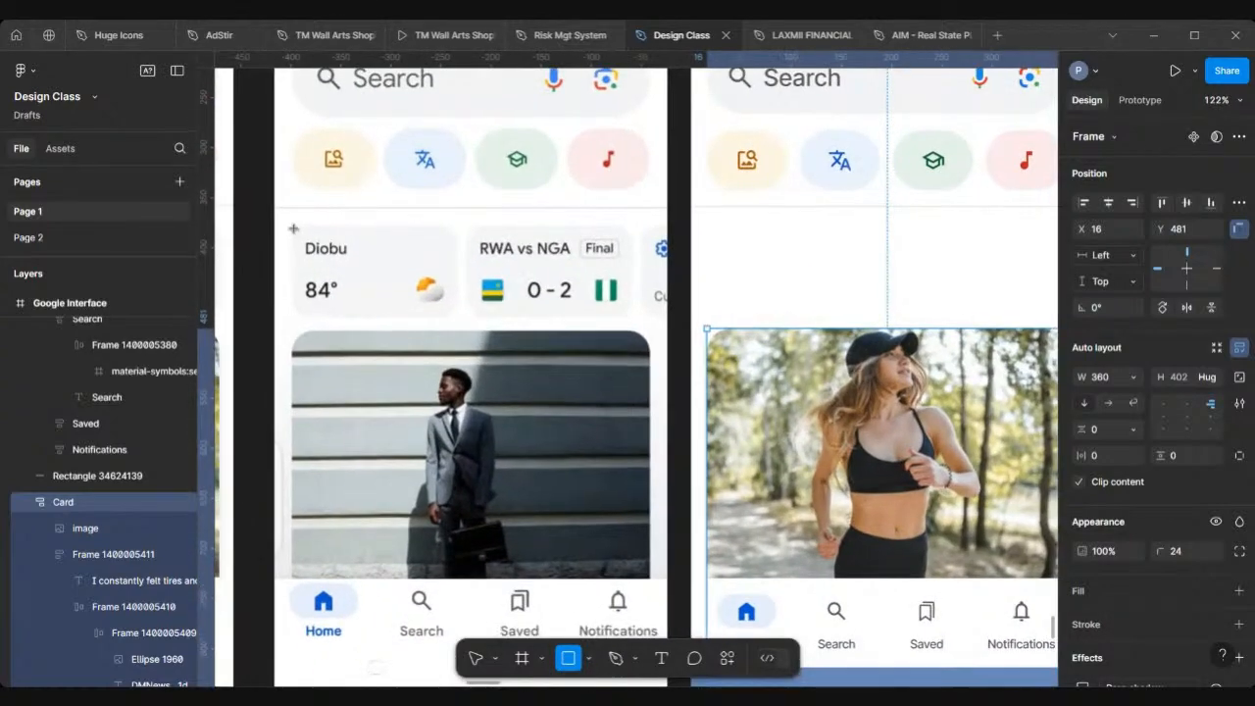
pyautogui.moveTo(293, 231)
pyautogui.mouseDown()
pyautogui.moveTo(321, 276)
pyautogui.moveTo(364, 299)
pyautogui.moveTo(455, 315)
pyautogui.mouseUp()
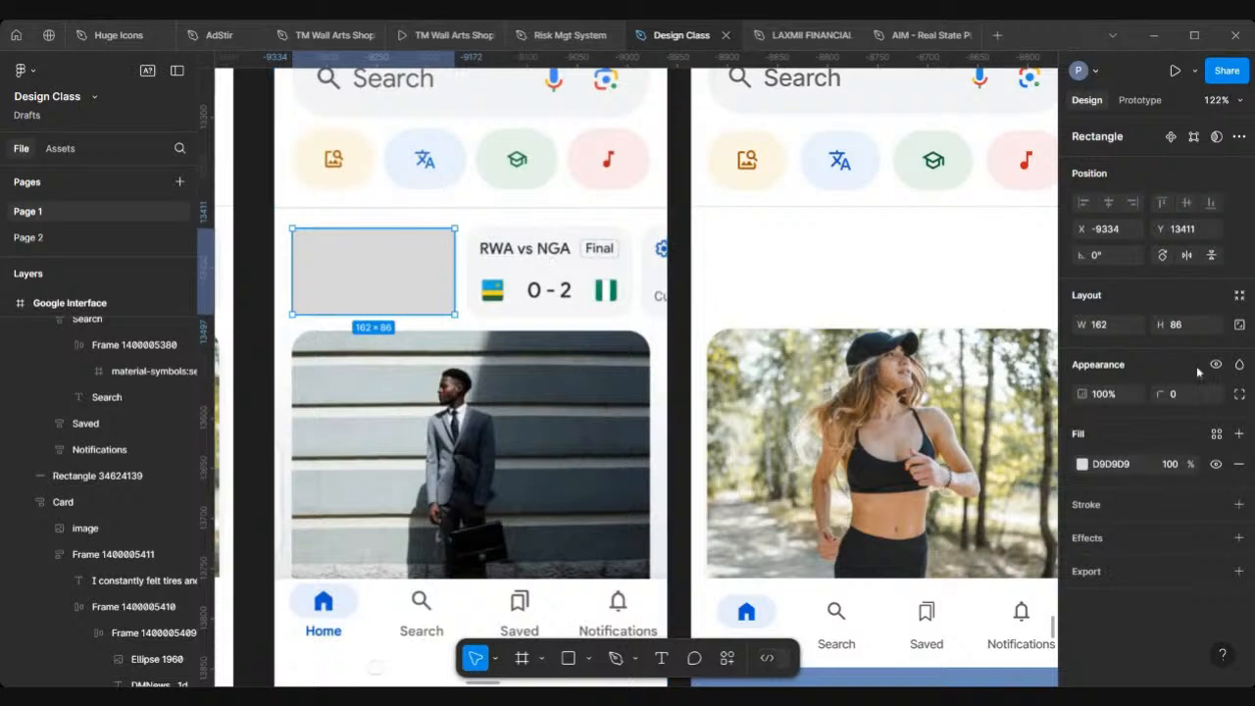
pyautogui.write('1')
pyautogui.press('Return')
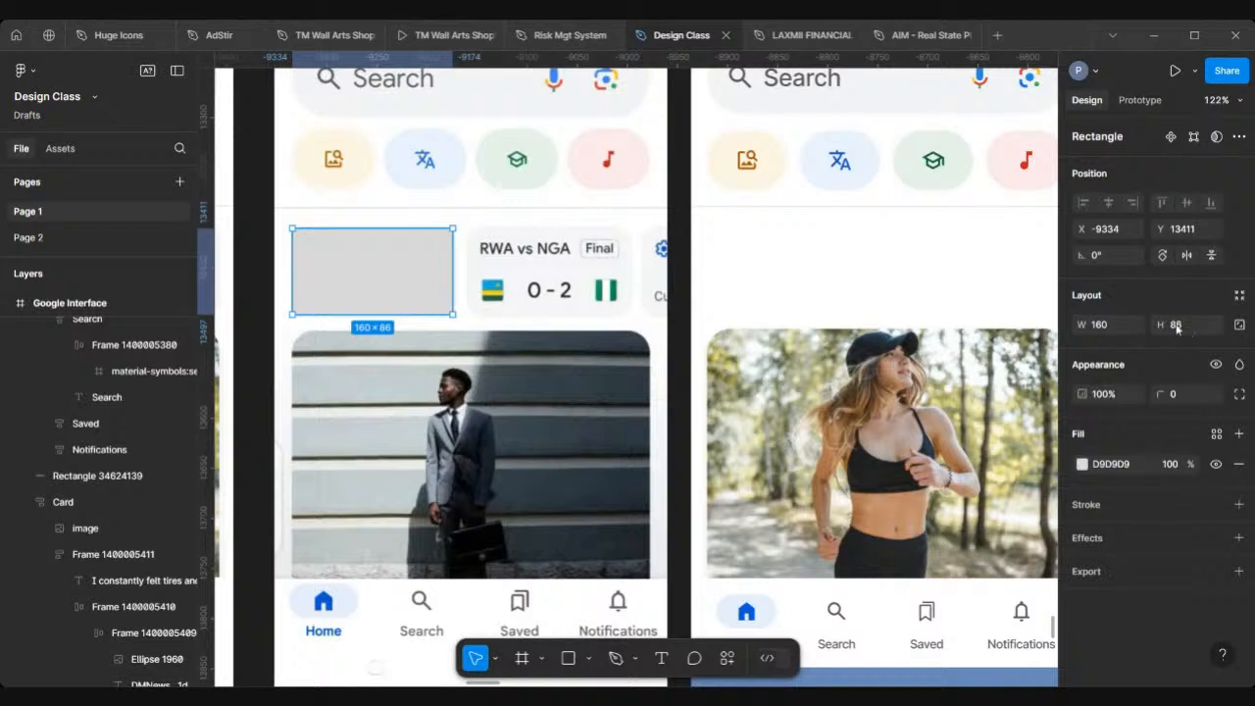
pyautogui.moveTo(418, 277); pyautogui.dragTo(833, 277)
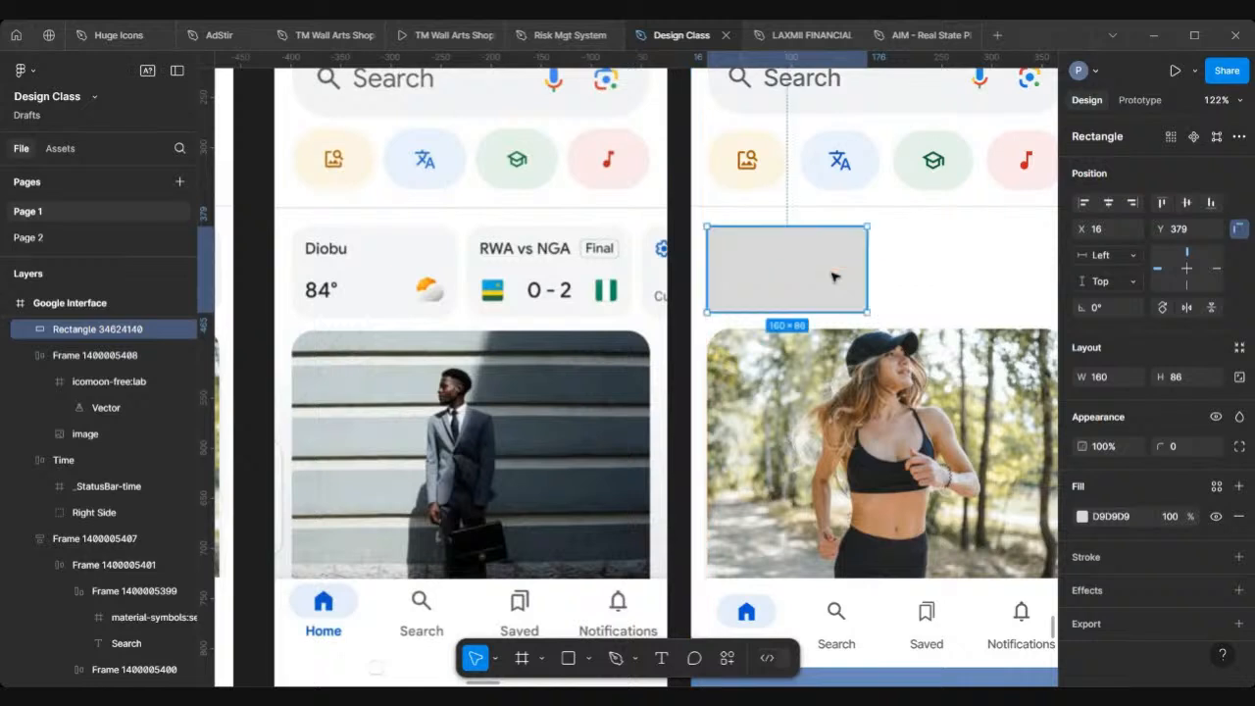
# Step: Fill the rectangle with #F5F6F8 sampled from the existing weather card with the eyedropper
pyautogui.click(1082, 516)
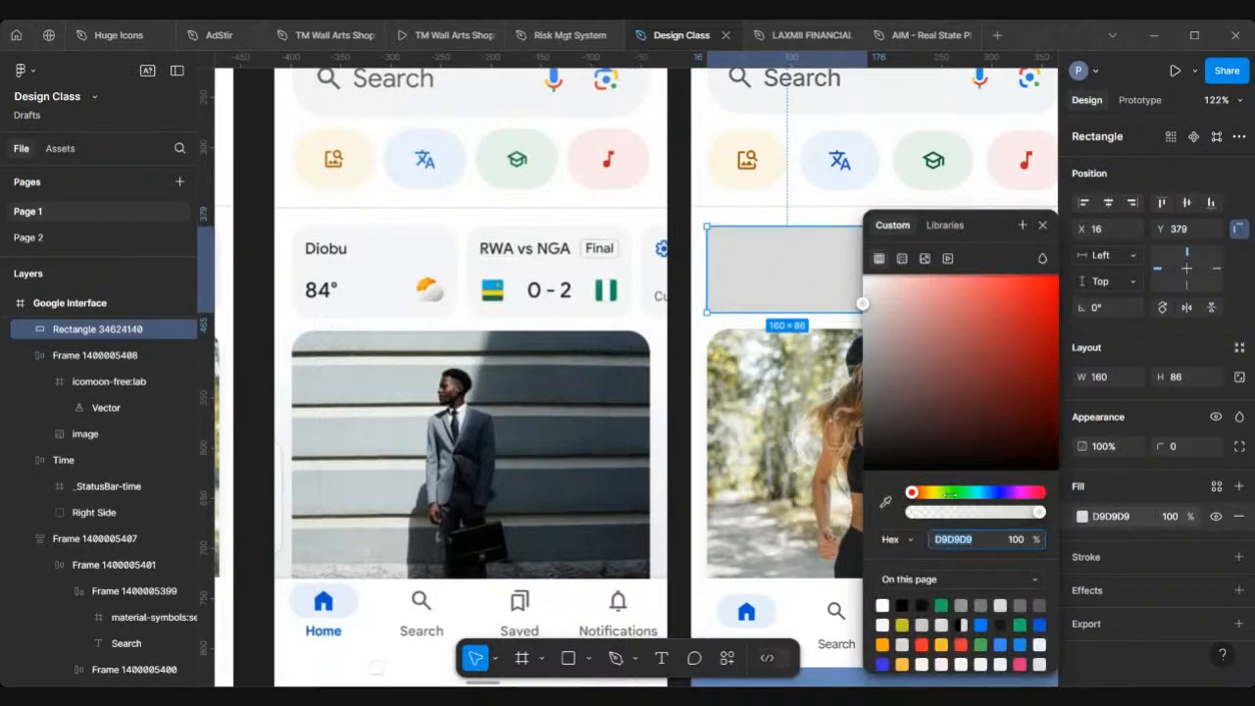
pyautogui.click(885, 503)
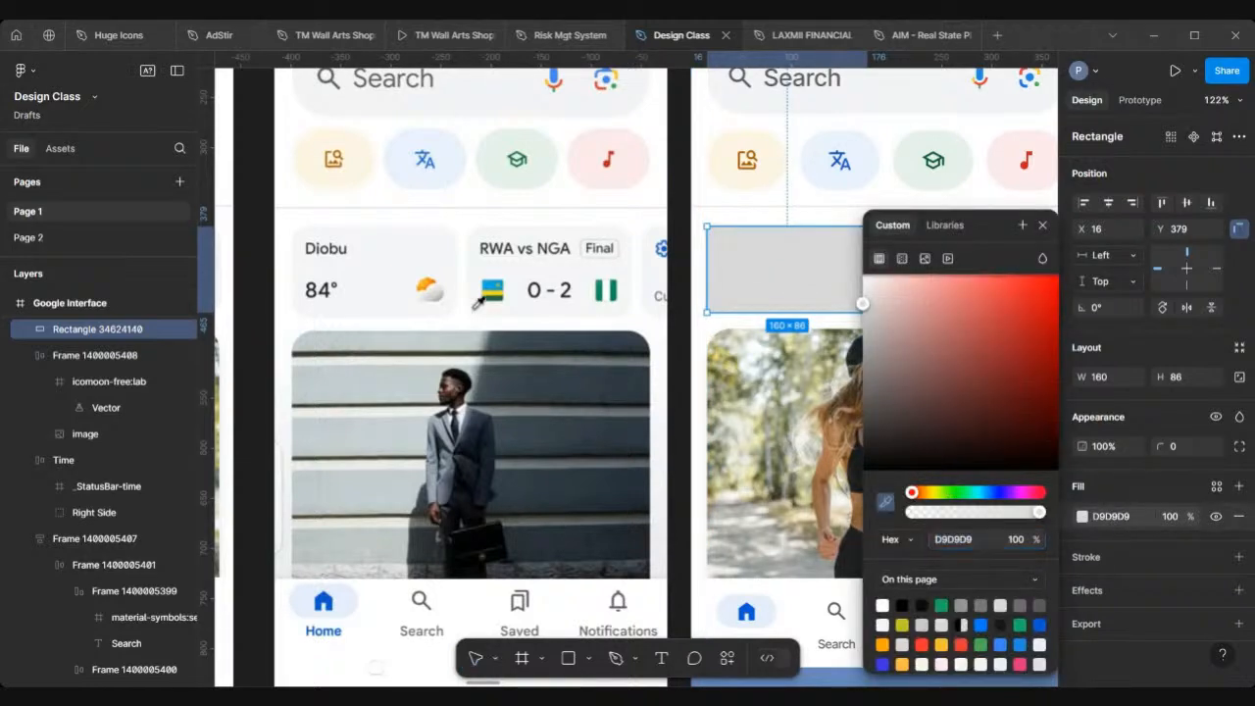
pyautogui.click(399, 249)
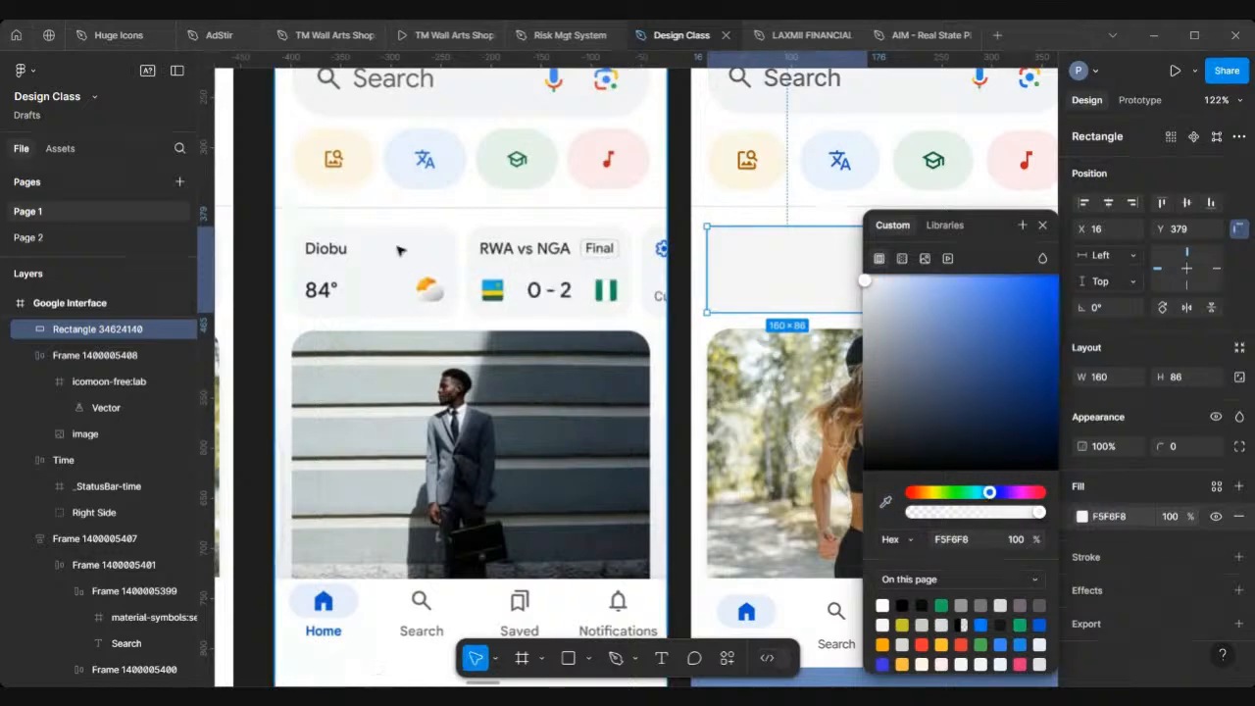
pyautogui.click(1042, 229)
# Step: Add a text layer reading "Diobu" beside the new rectangle in the third screen
pyautogui.scroll(-5, 736, 326)
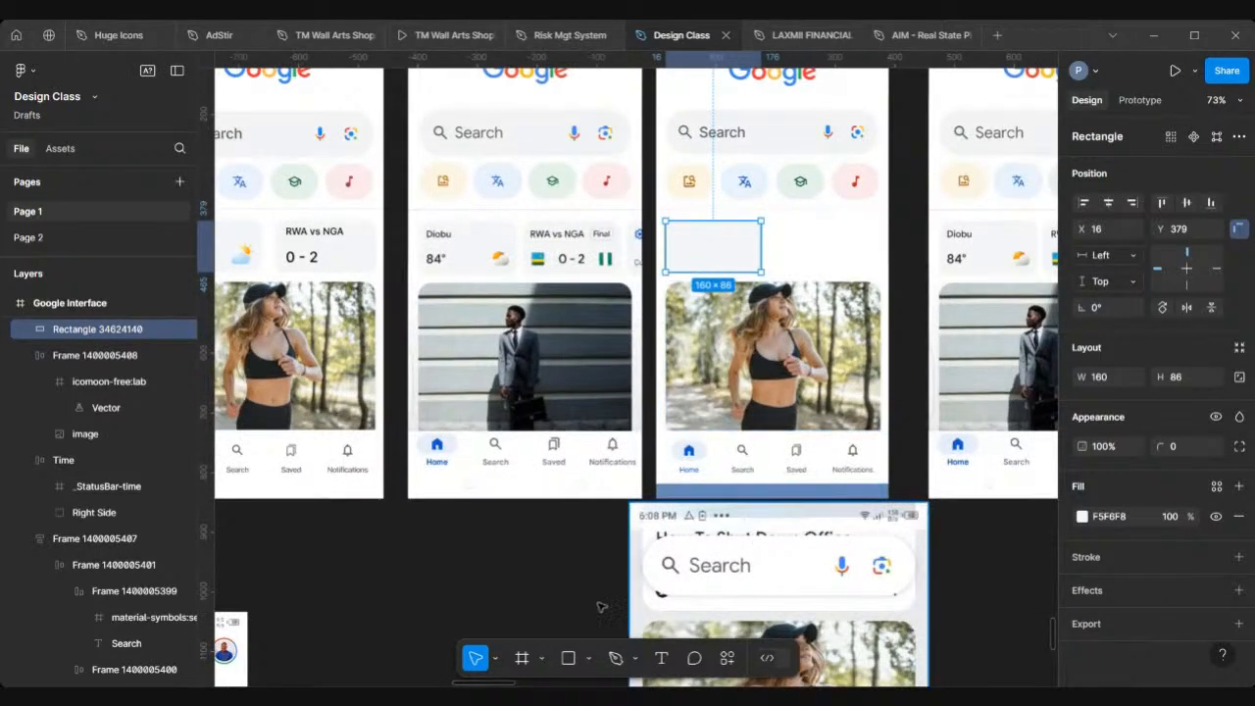
pyautogui.click(662, 658)
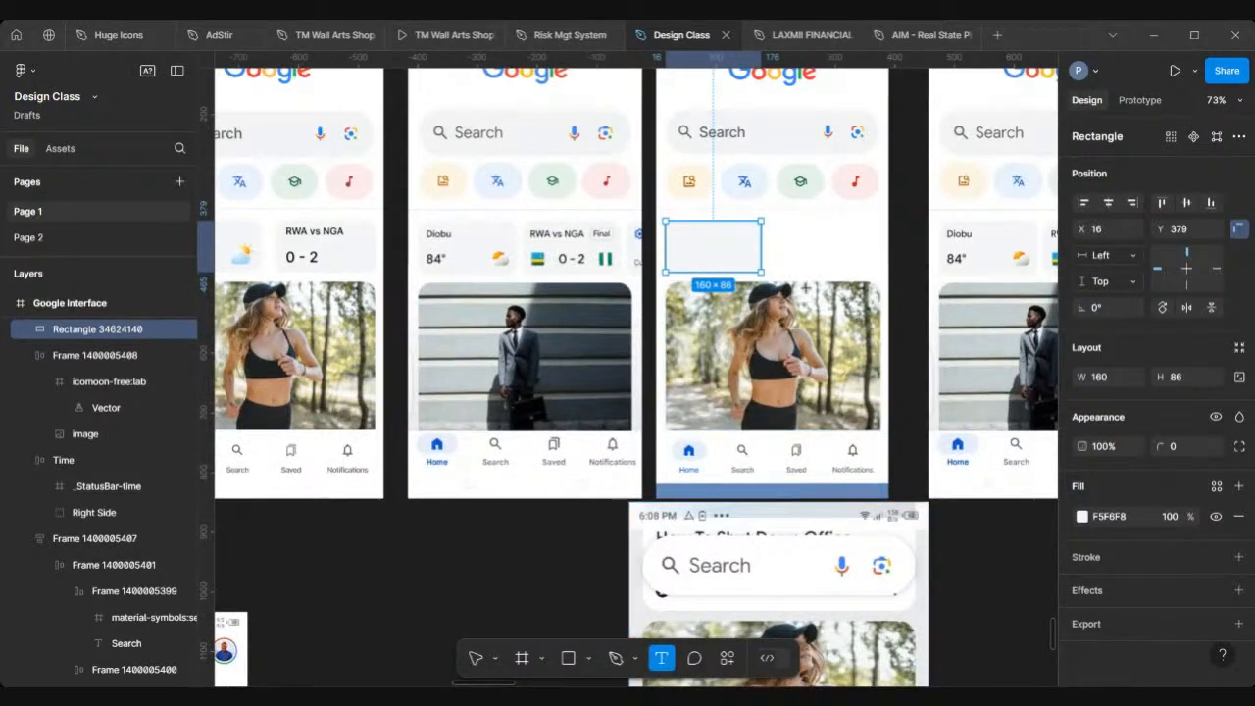
pyautogui.click(793, 231)
pyautogui.write('D')
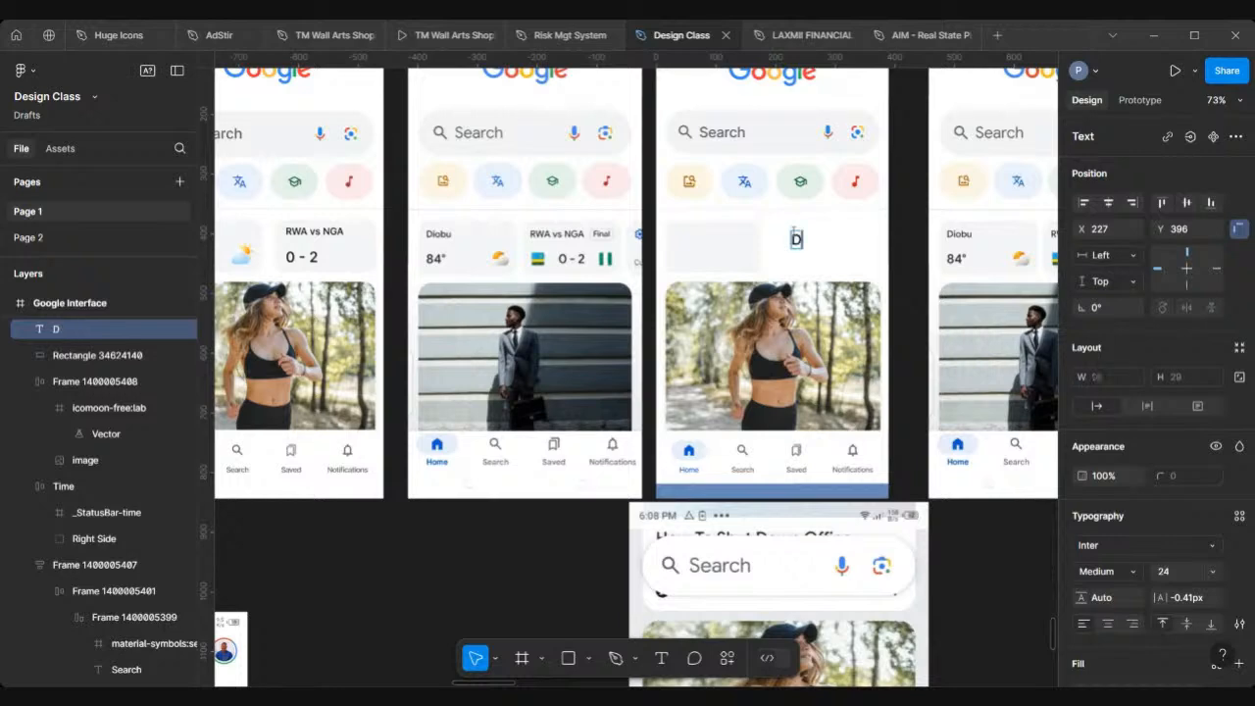
pyautogui.write('iobu')
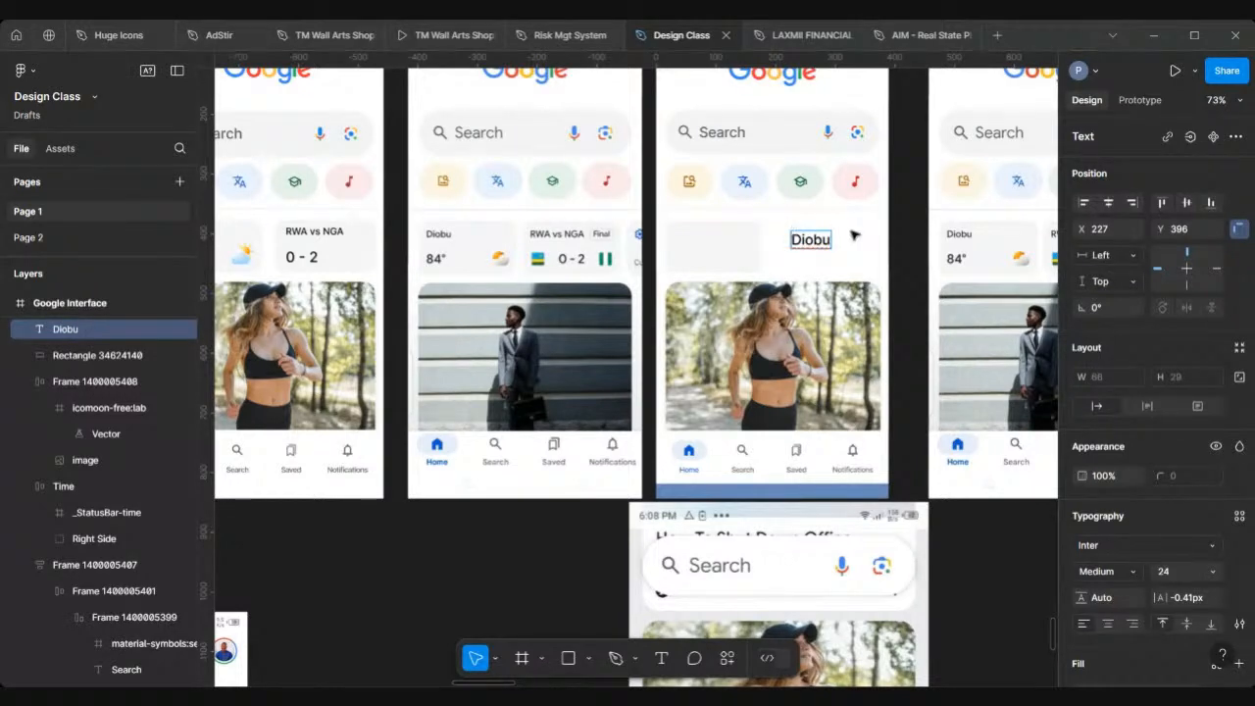
pyautogui.press('Escape')
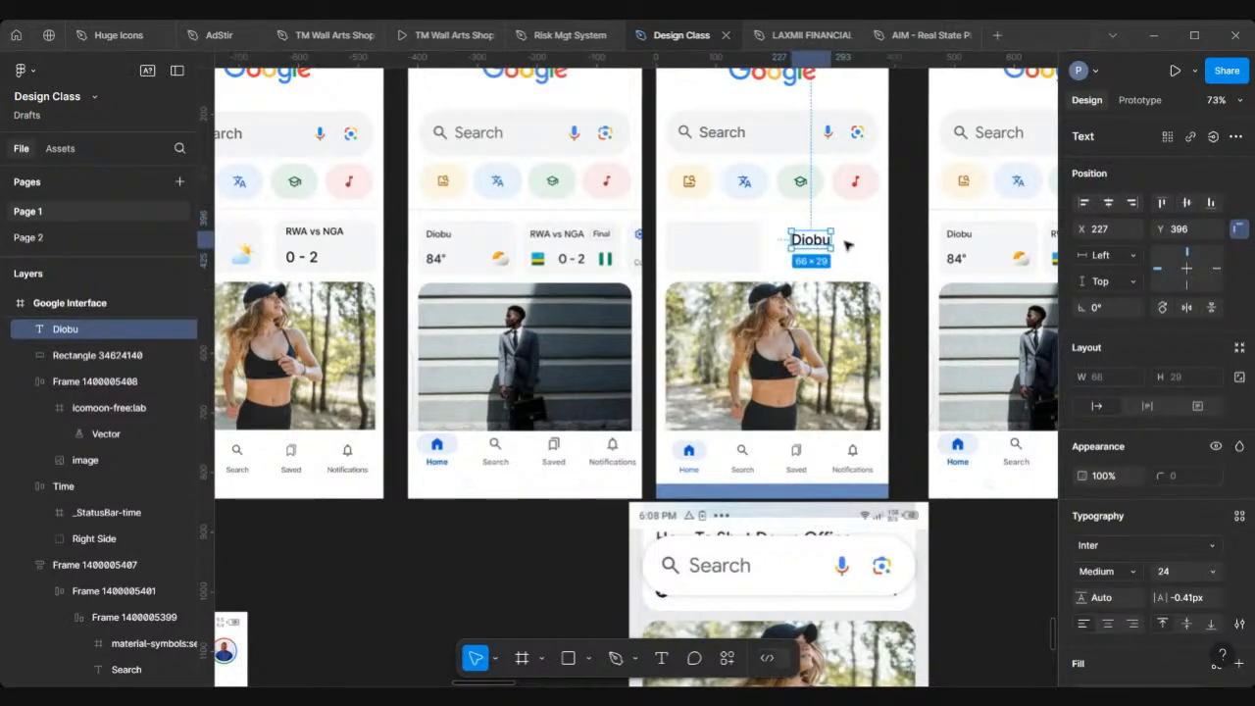
# Step: Duplicate the Diobu text below itself and change the copy's text to "84"
pyautogui.scroll(3, 847, 245)
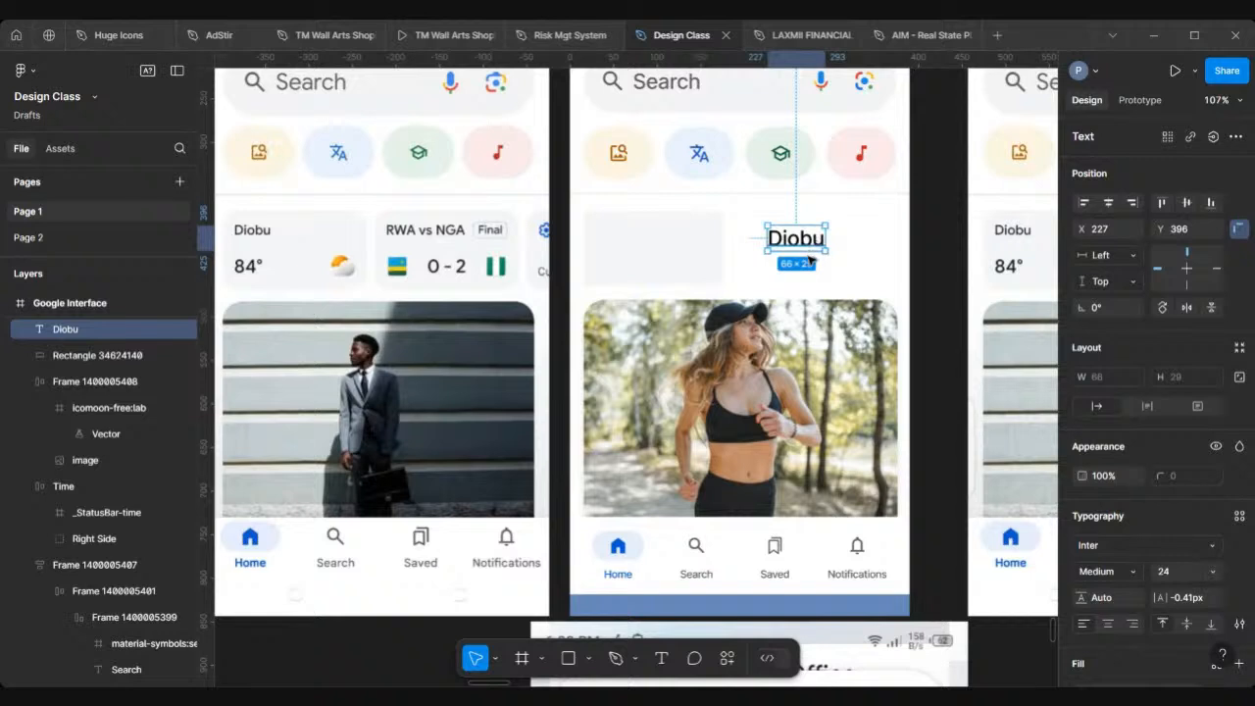
pyautogui.moveTo(809, 258); pyautogui.dragTo(809, 291)
pyautogui.doubleClick(809, 285)
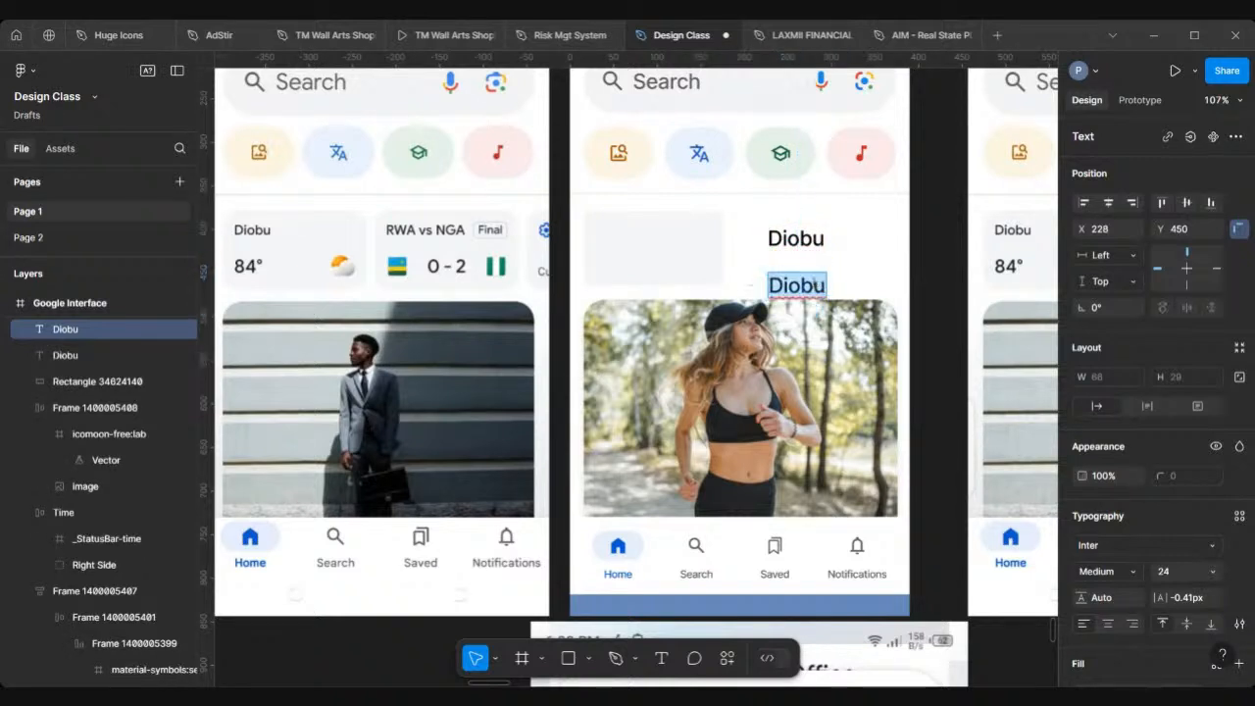
pyautogui.write('84')
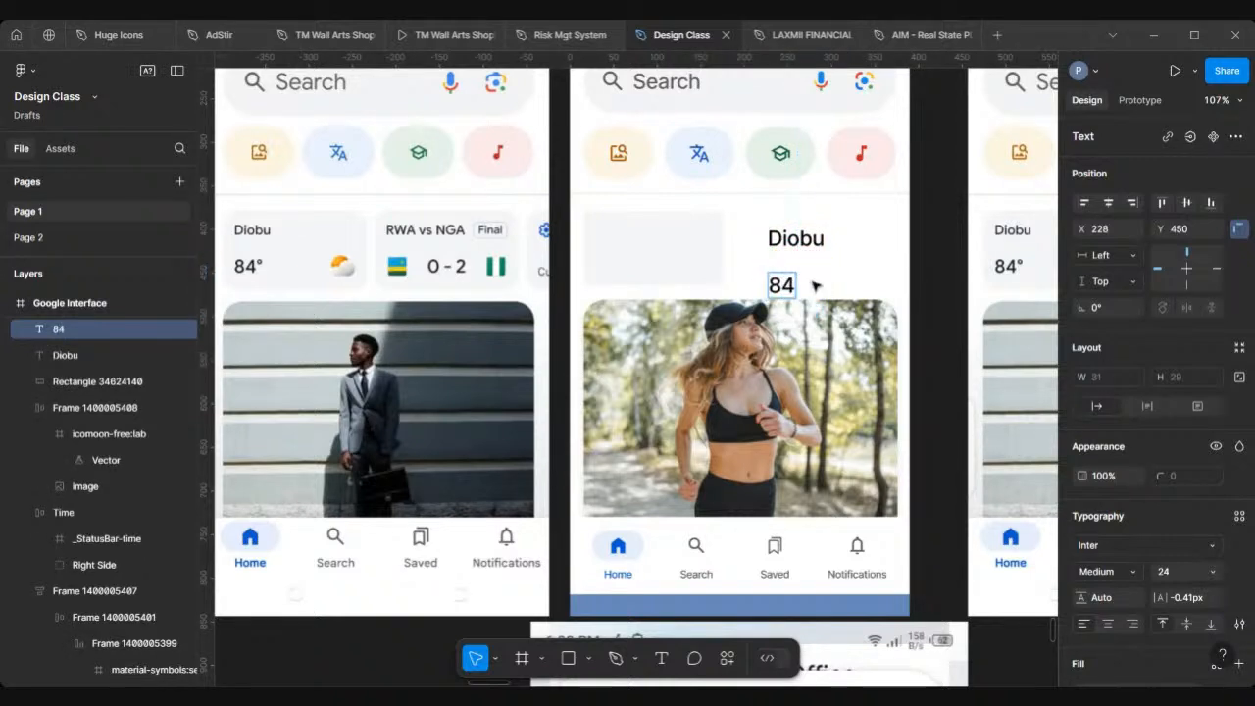
pyautogui.press('Escape')
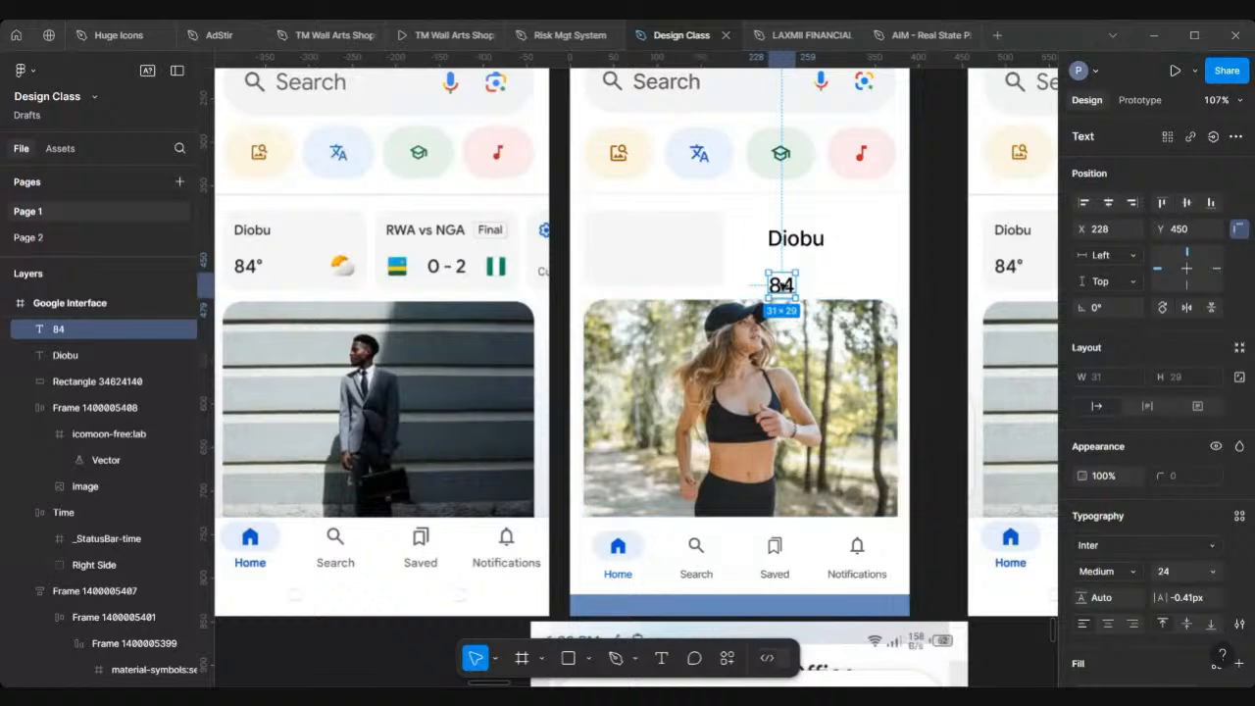
# Step: Set the Diobu text's font size to 16
pyautogui.click(789, 241)
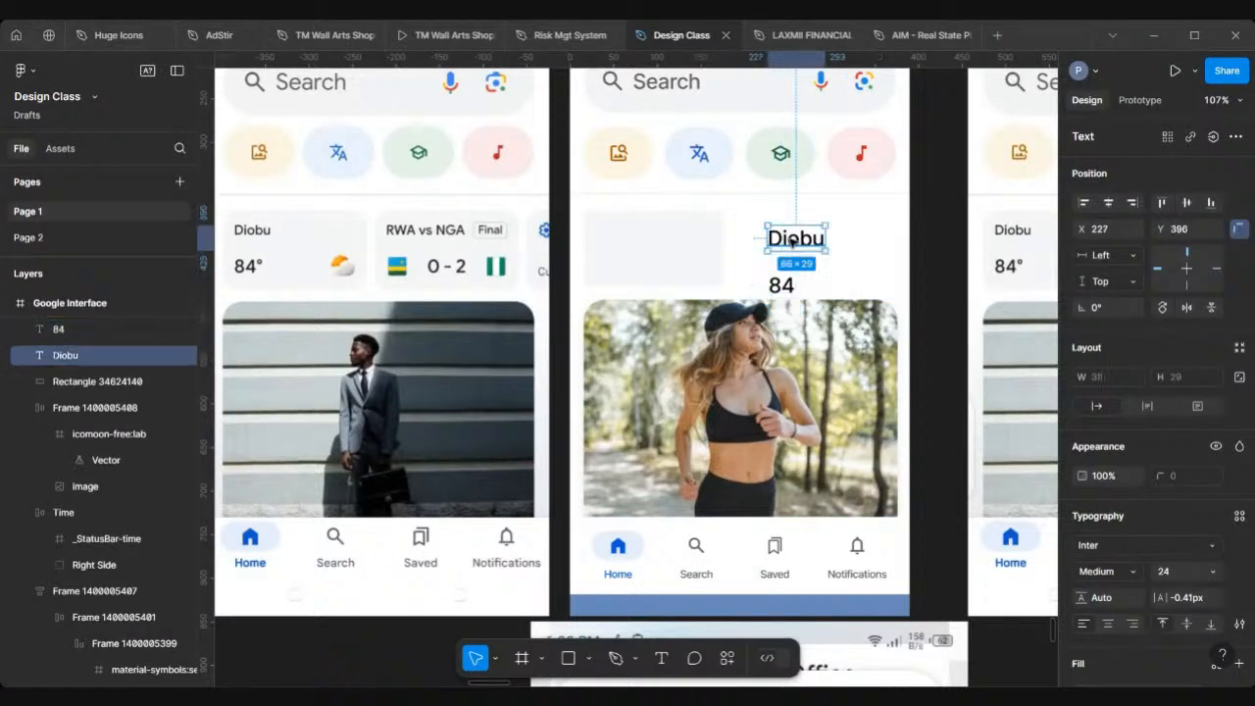
pyautogui.click(1180, 572)
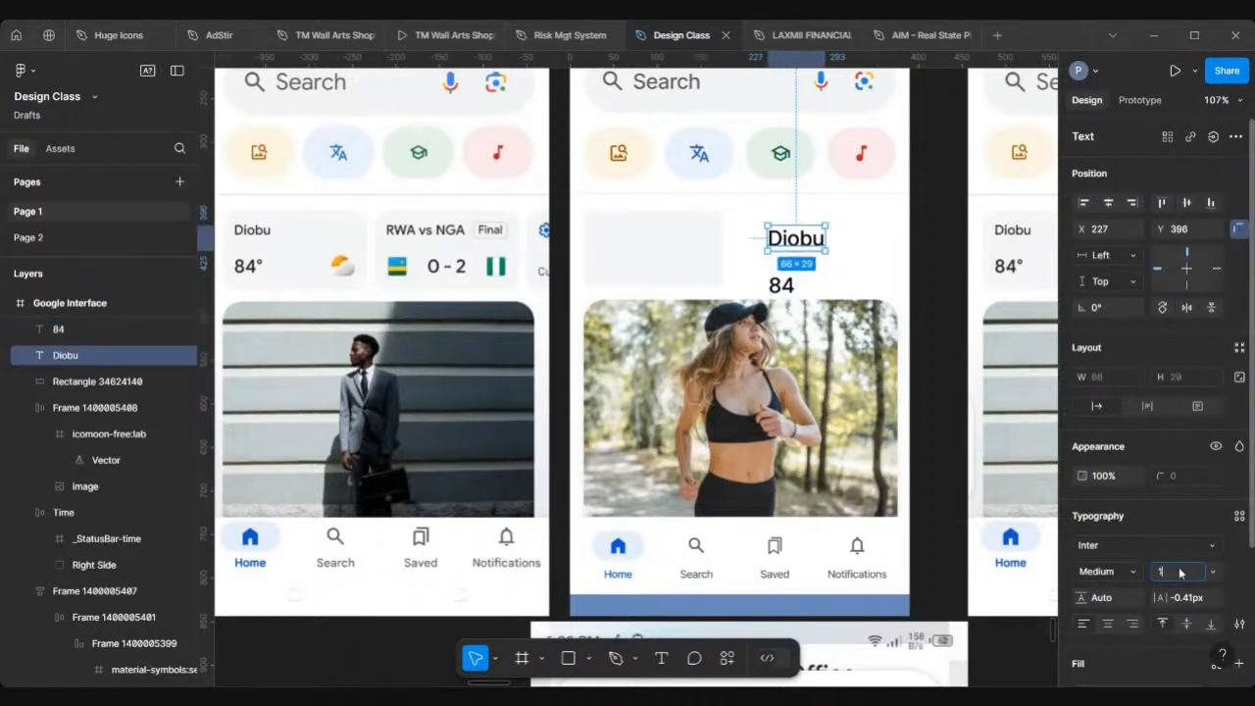
pyautogui.press('Return')
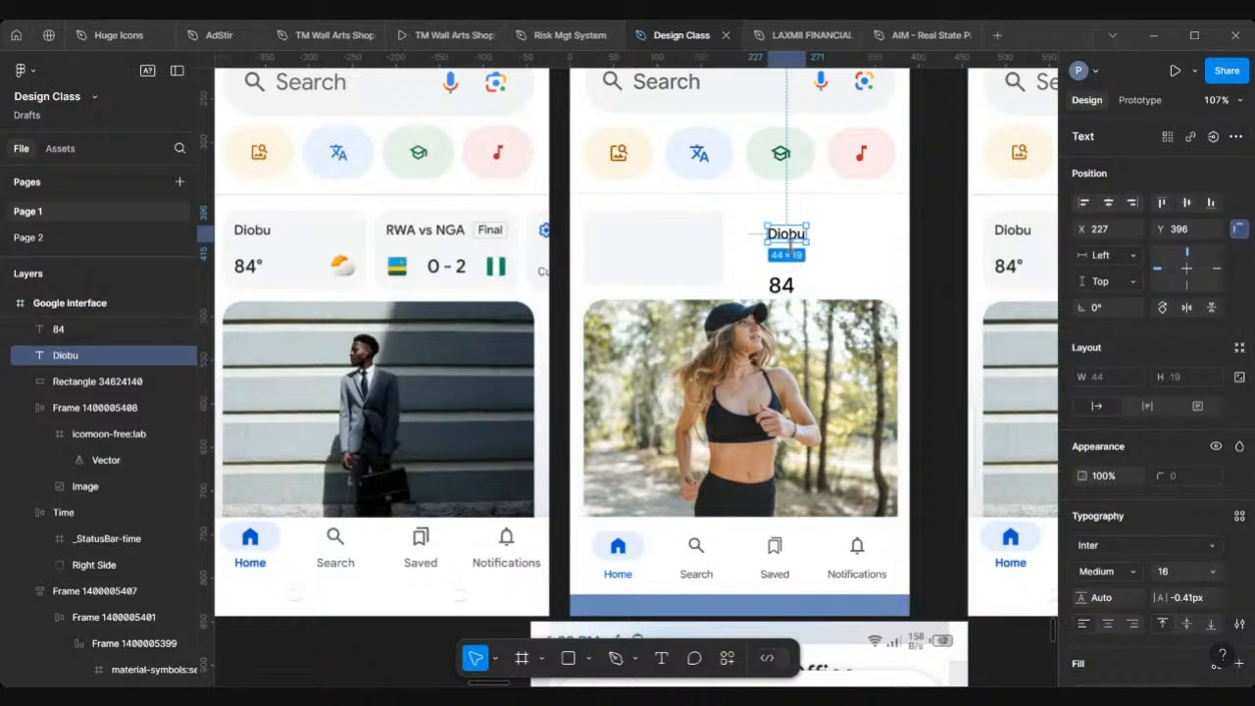
# Step: Move the Diobu text to the rectangle's top-left and the 84 text beneath it inside the rectangle
pyautogui.moveTo(790, 234); pyautogui.dragTo(615, 226)
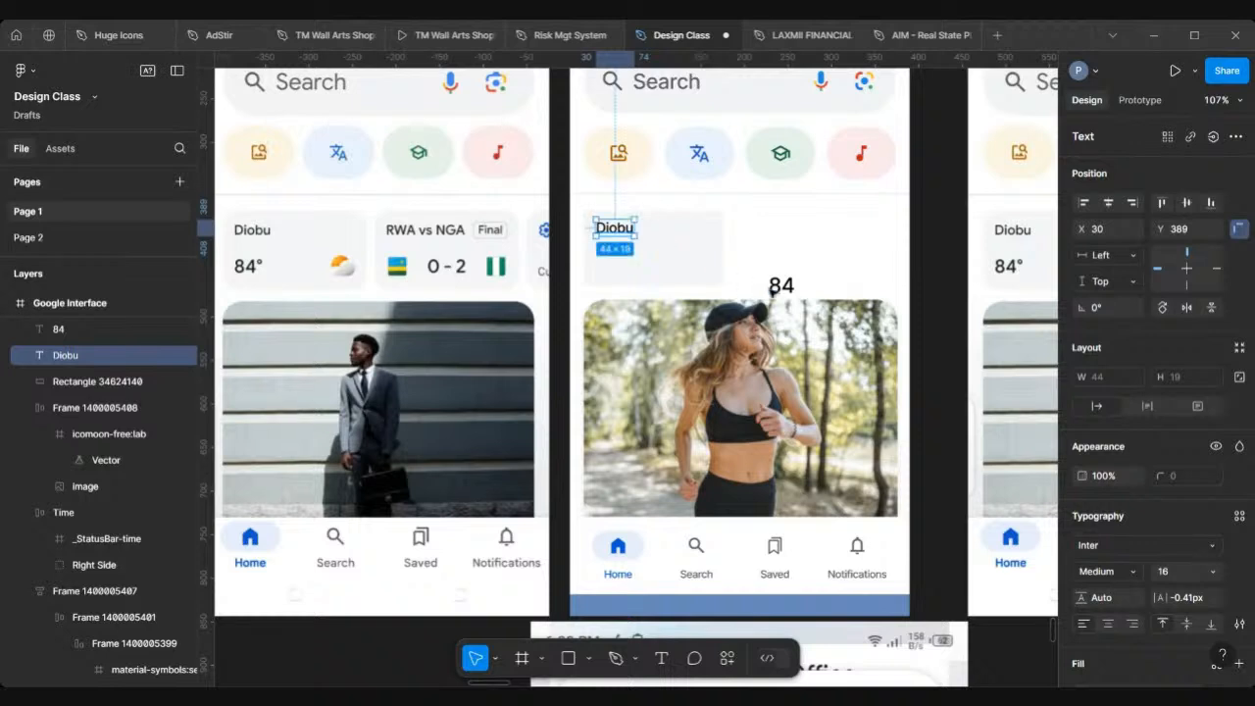
pyautogui.moveTo(783, 288); pyautogui.dragTo(608, 271)
pyautogui.press('Escape')
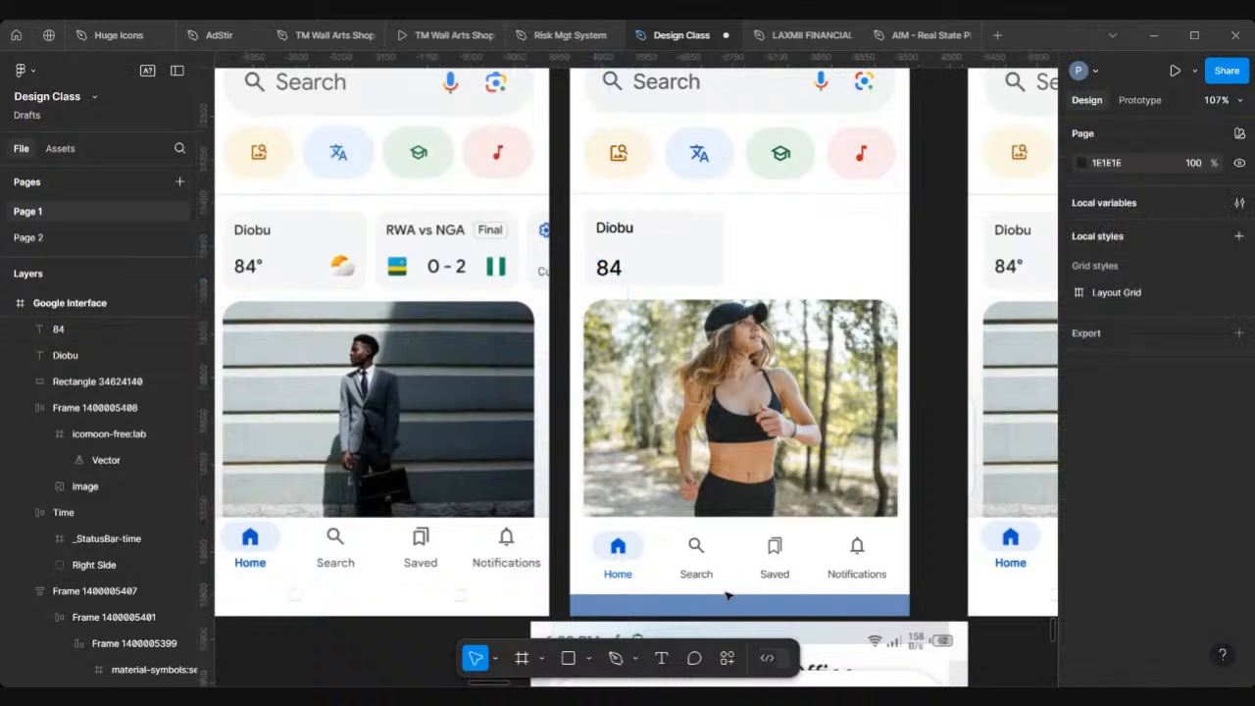
# Step: Draw a small ellipse near the texts and resize it to 8 × 8 with proportions locked
pyautogui.click(589, 659)
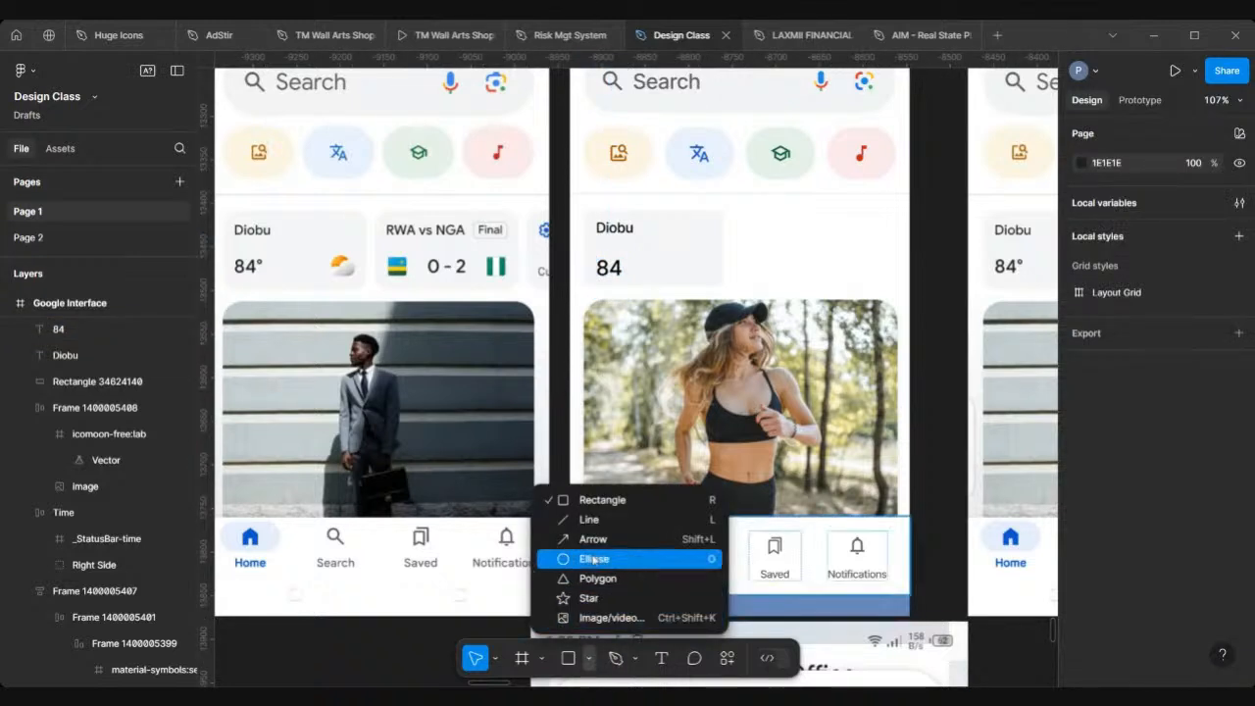
pyautogui.click(594, 559)
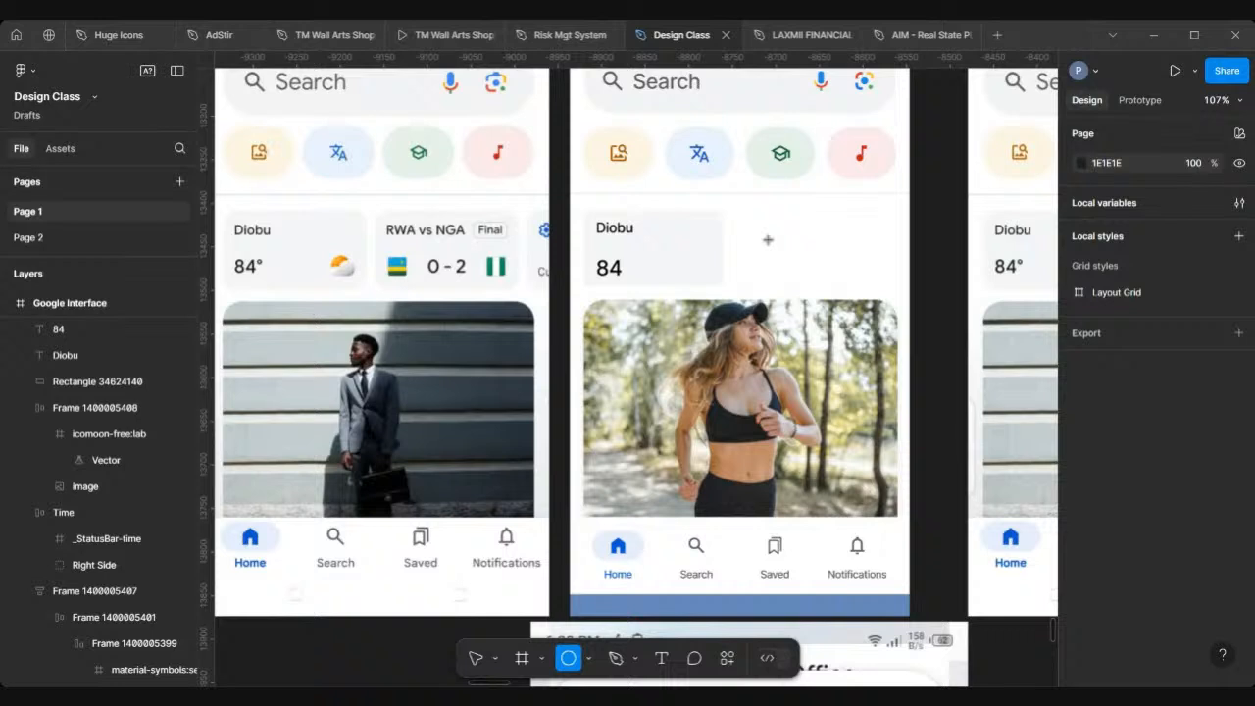
pyautogui.moveTo(757, 231); pyautogui.dragTo(769, 243)
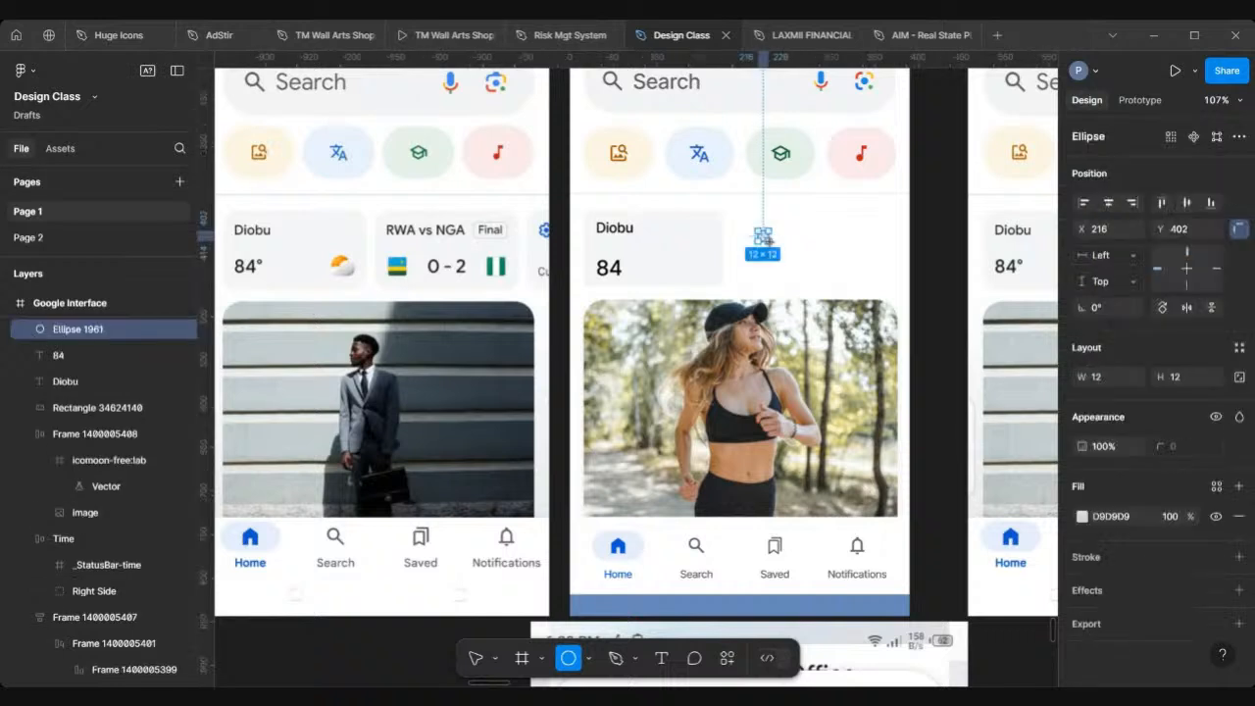
pyautogui.click(1236, 377)
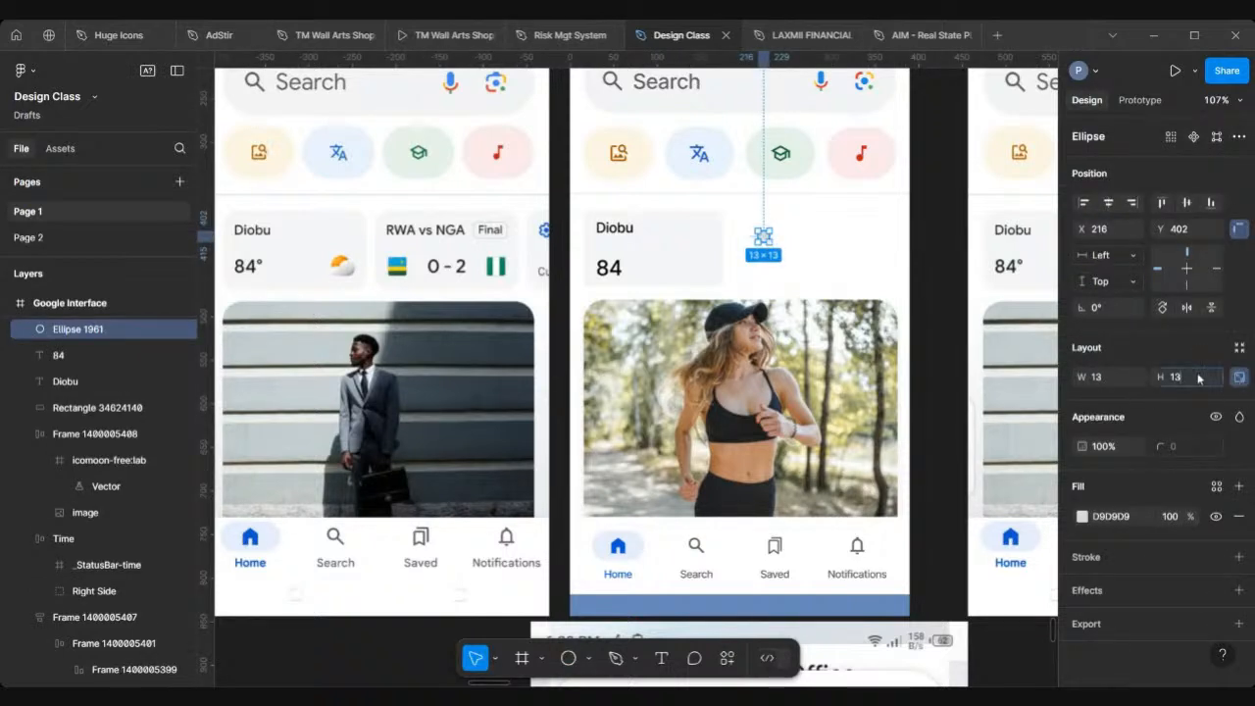
pyautogui.click(1197, 376)
pyautogui.write('8')
pyautogui.press('Return')
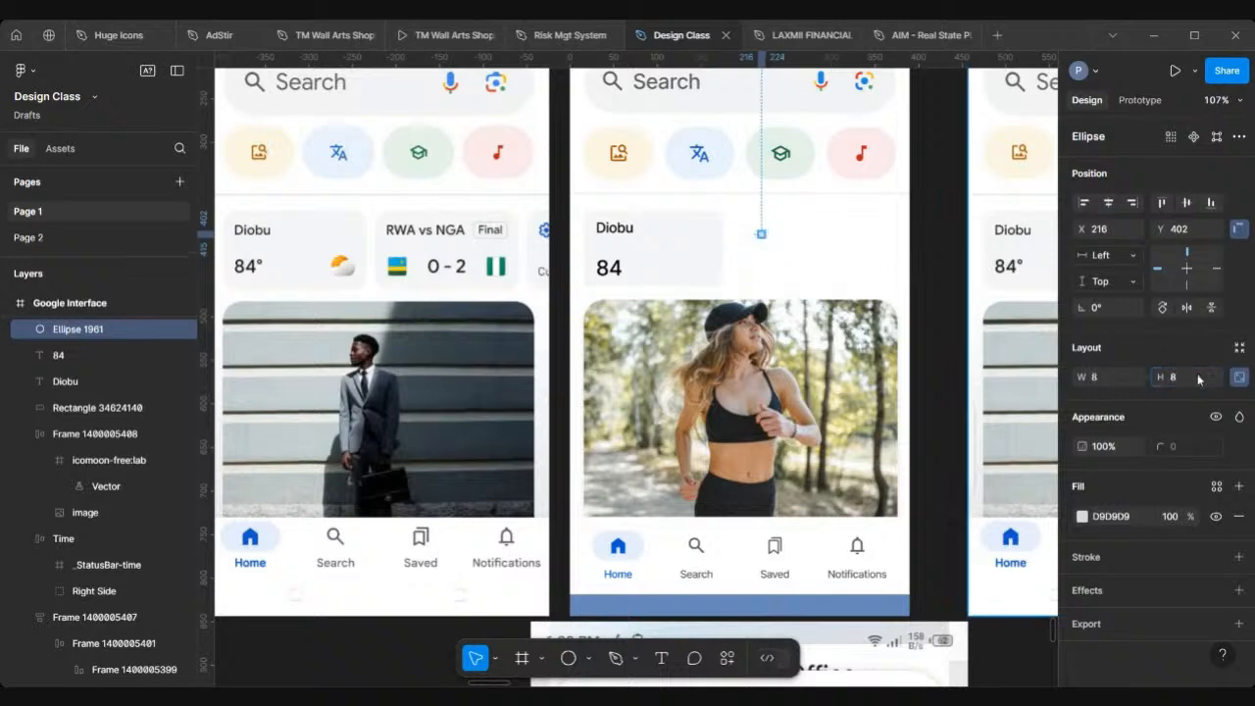
# Step: Give the ellipse a black stroke and remove its fill
pyautogui.scroll(5, 774, 211)
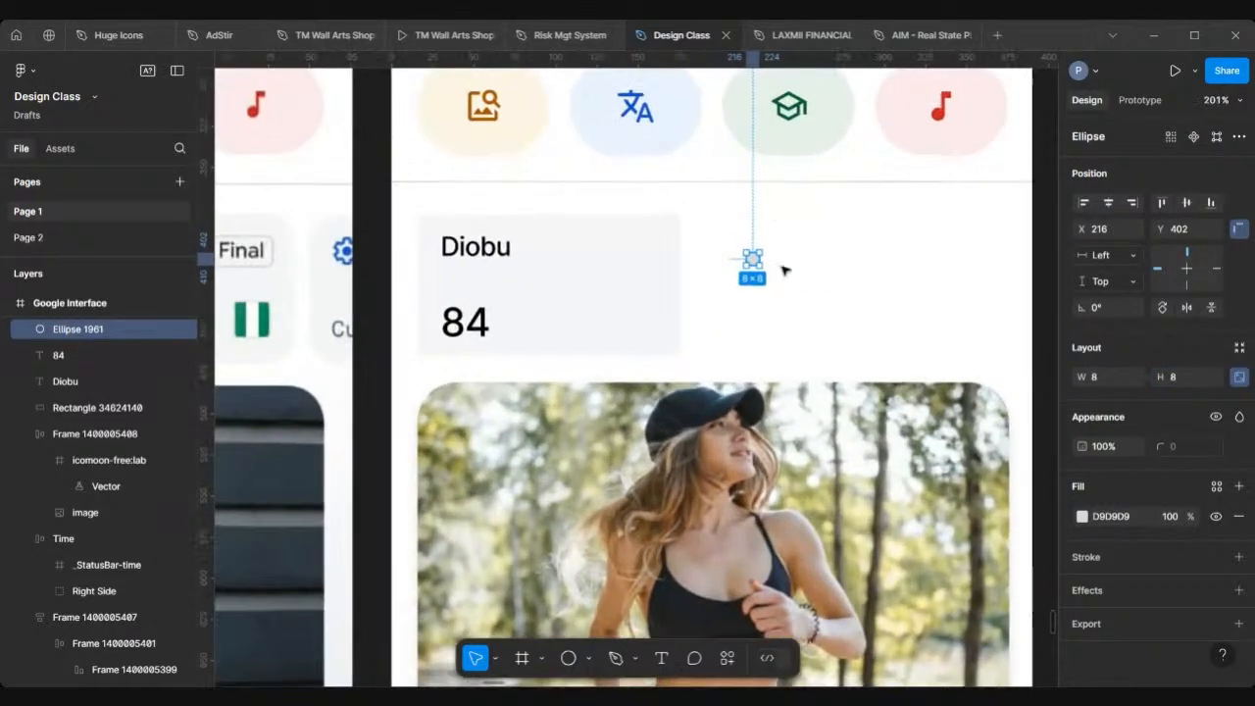
pyautogui.scroll(5, 782, 266)
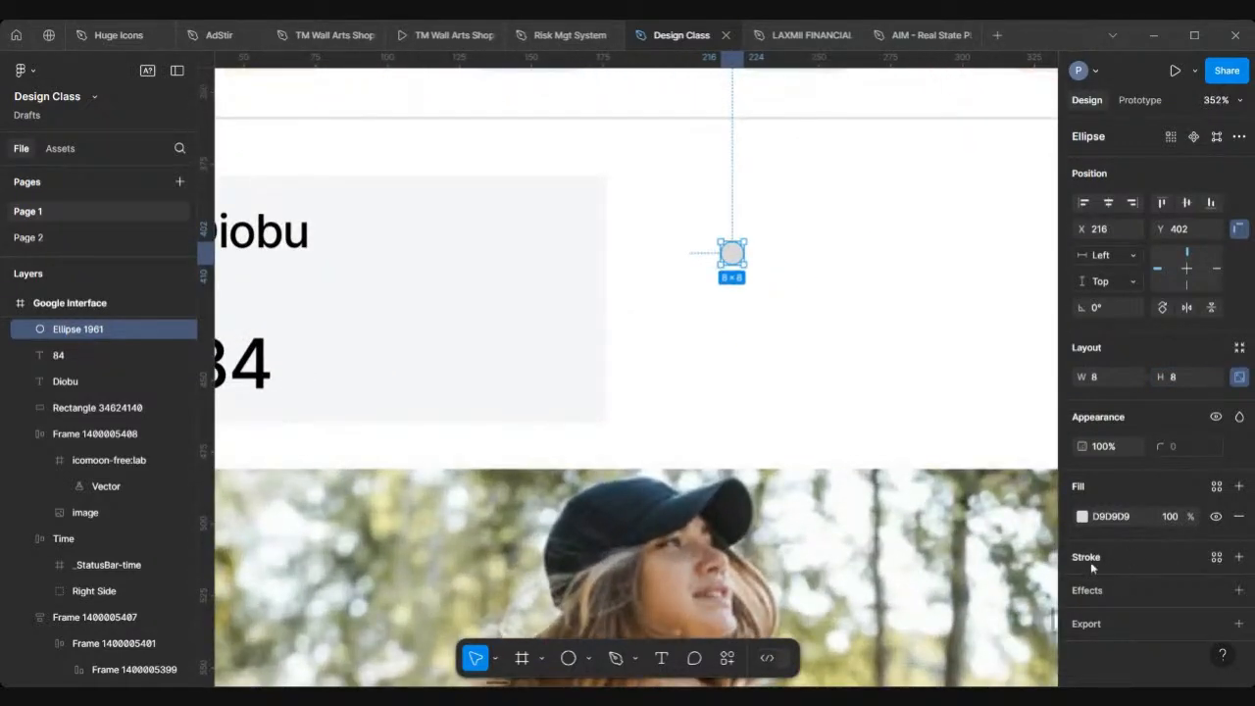
pyautogui.click(1238, 557)
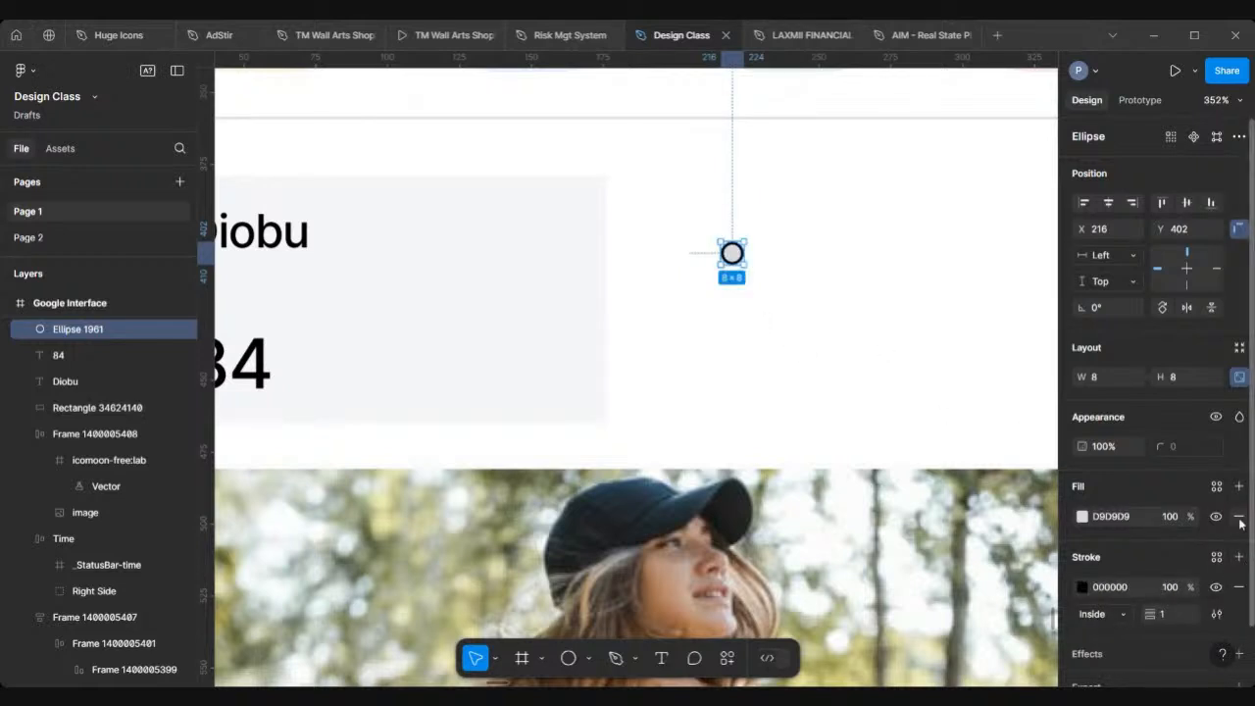
pyautogui.click(1238, 516)
pyautogui.scroll(-5, 713, 211)
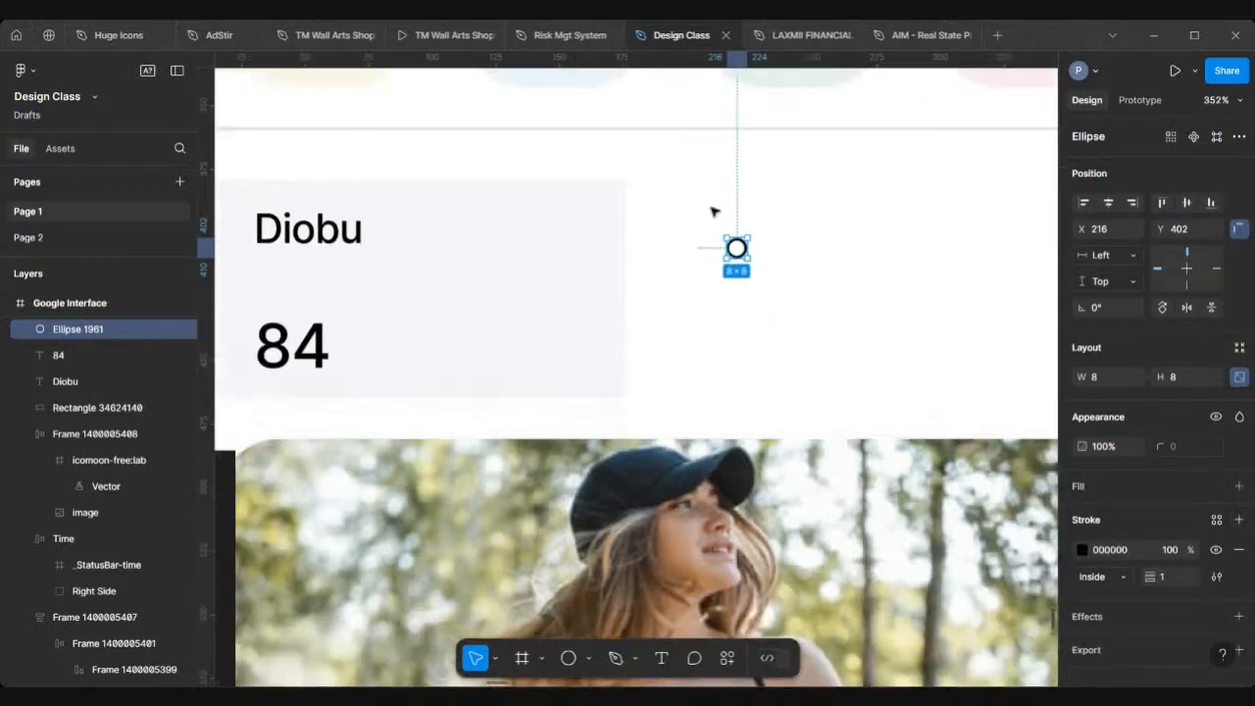
pyautogui.hscroll(-3, 784, 229)
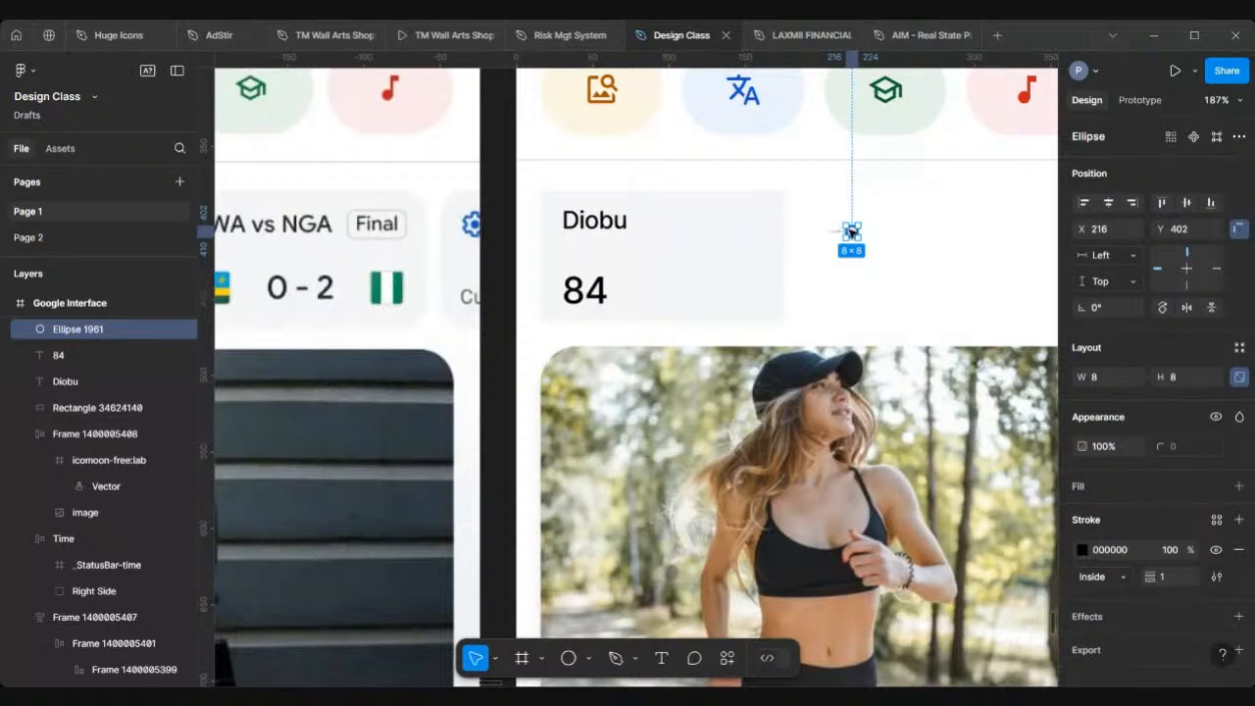
# Step: Place the ellipse as a degree sign after the 84 text and group the two together
pyautogui.moveTo(851, 231); pyautogui.dragTo(617, 285)
pyautogui.keyDown('shift'); pyautogui.click(586, 291); pyautogui.keyUp('shift')
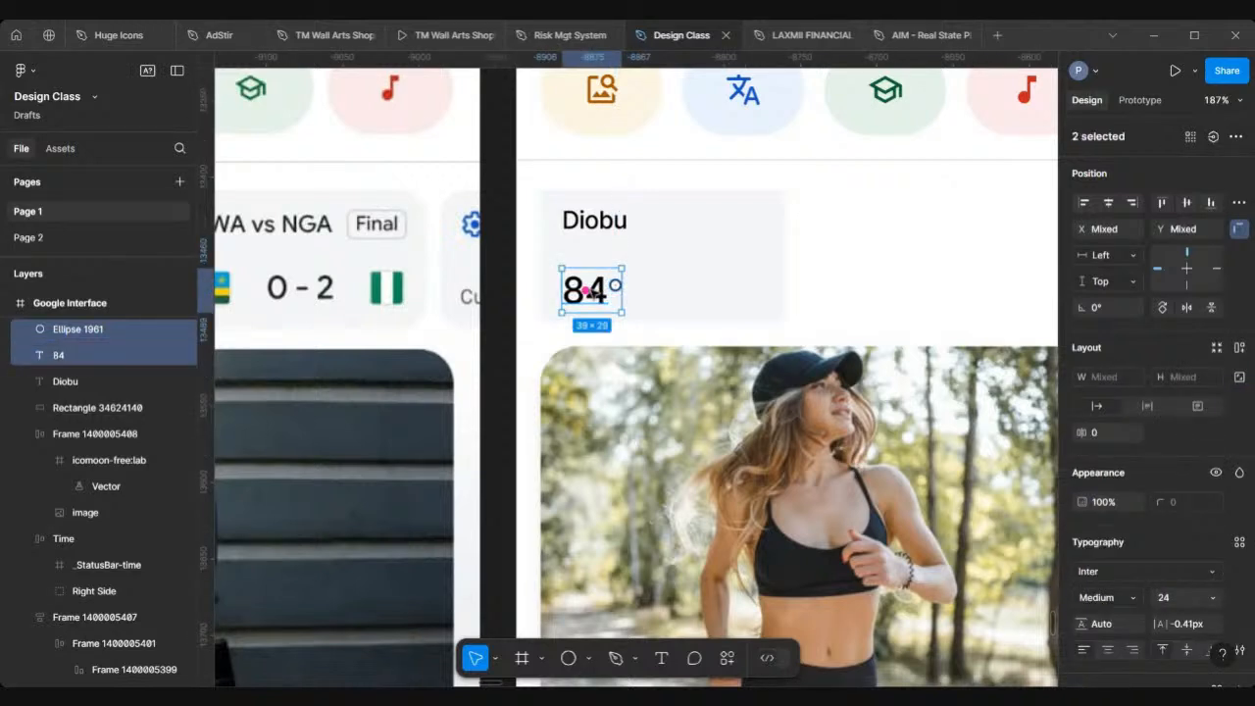
pyautogui.hotkey('ctrl', 'g')
pyautogui.scroll(-1, 588, 290)
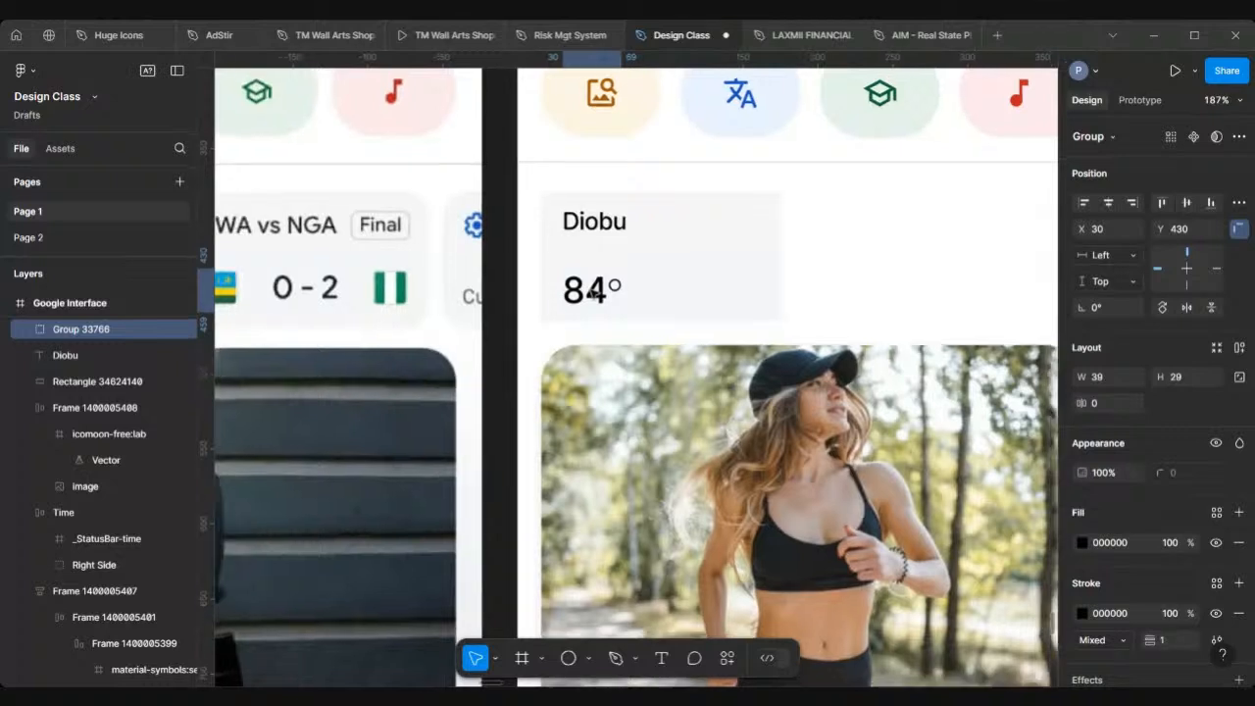
pyautogui.moveTo(588, 290); pyautogui.dragTo(672, 288)
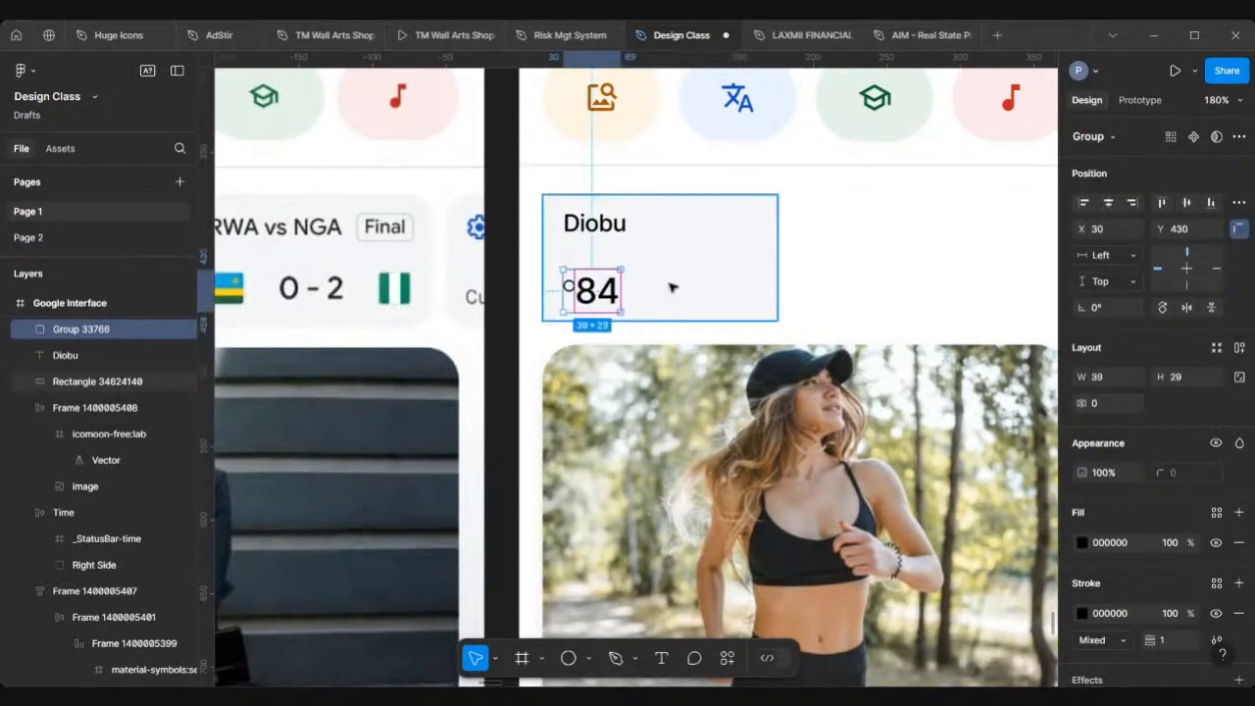
# Step: Undo the last change to the temperature group
pyautogui.hotkey('ctrl', 'z')
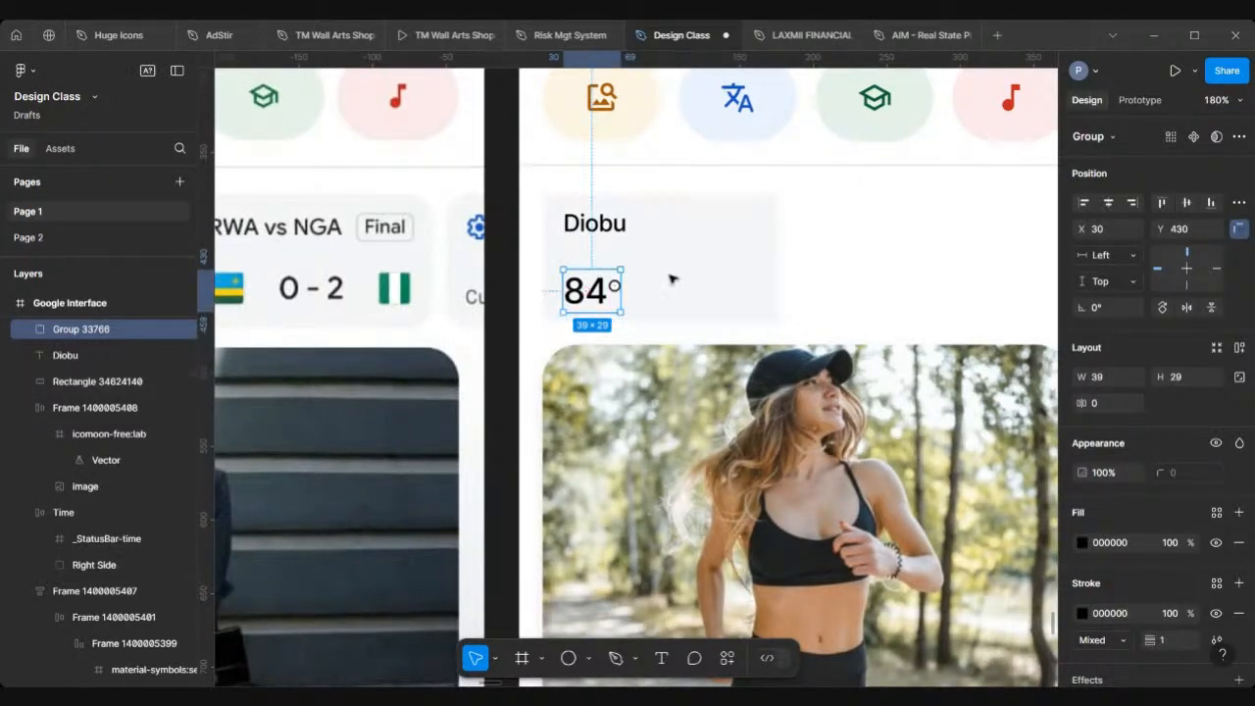
pyautogui.moveTo(601, 286)
pyautogui.mouseDown()
pyautogui.moveTo(710, 268)
pyautogui.moveTo(589, 294)
pyautogui.moveTo(600, 286)
pyautogui.mouseUp()
pyautogui.scroll(-5, 595, 260)
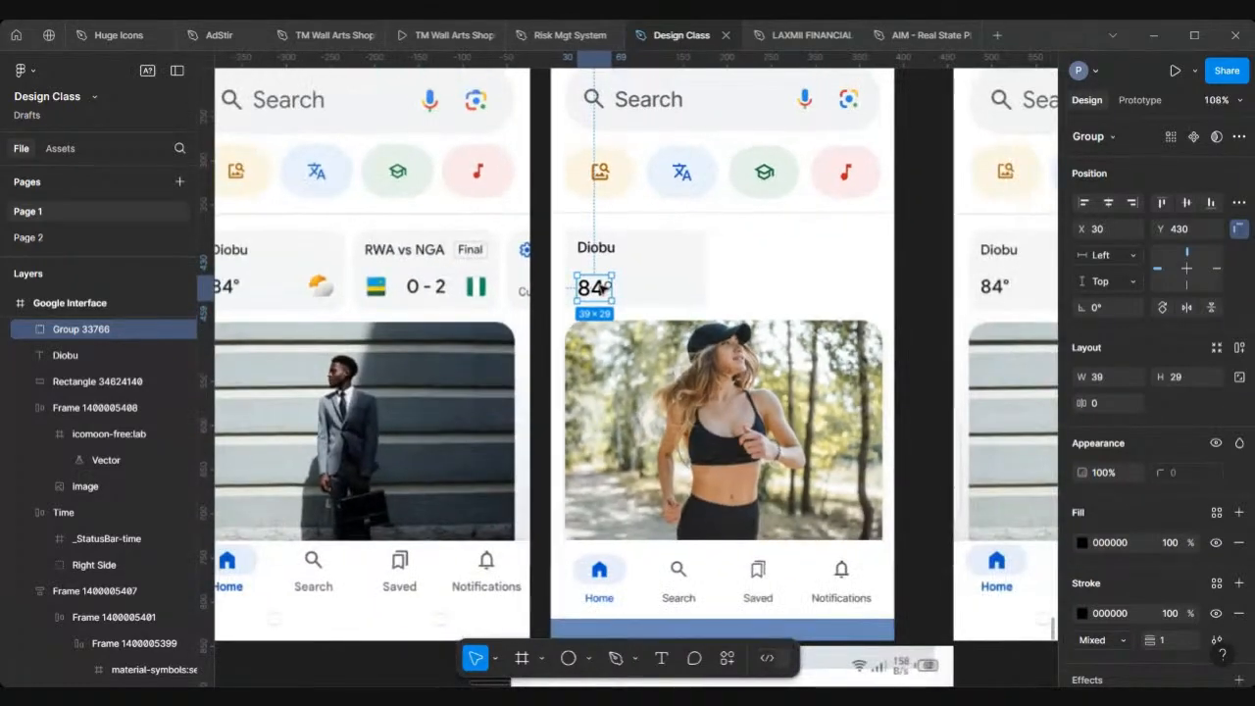
# Step: Wrap the Diobu text, temperature group and background rectangle in an auto layout frame with contents aligned middle-left
pyautogui.keyDown('shift'); pyautogui.click(595, 253); pyautogui.keyUp('shift')
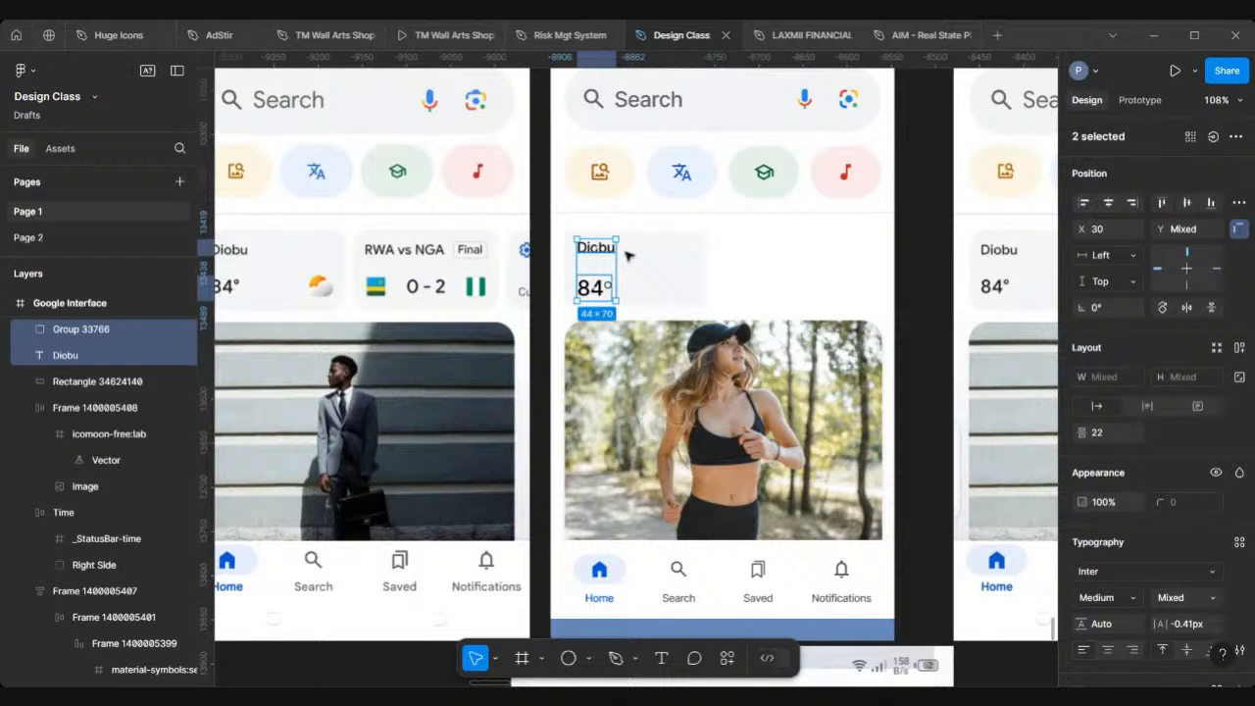
pyautogui.keyDown('shift'); pyautogui.click(685, 259); pyautogui.keyUp('shift')
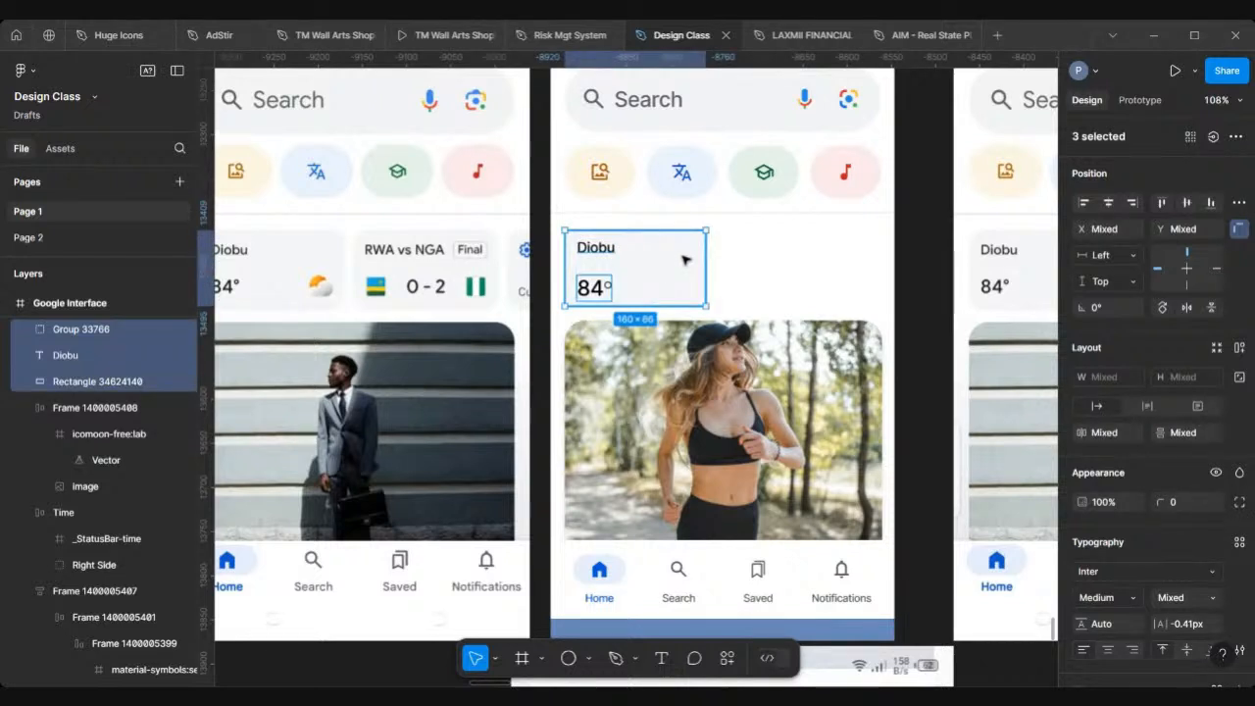
pyautogui.hotkey('shift', 'a')
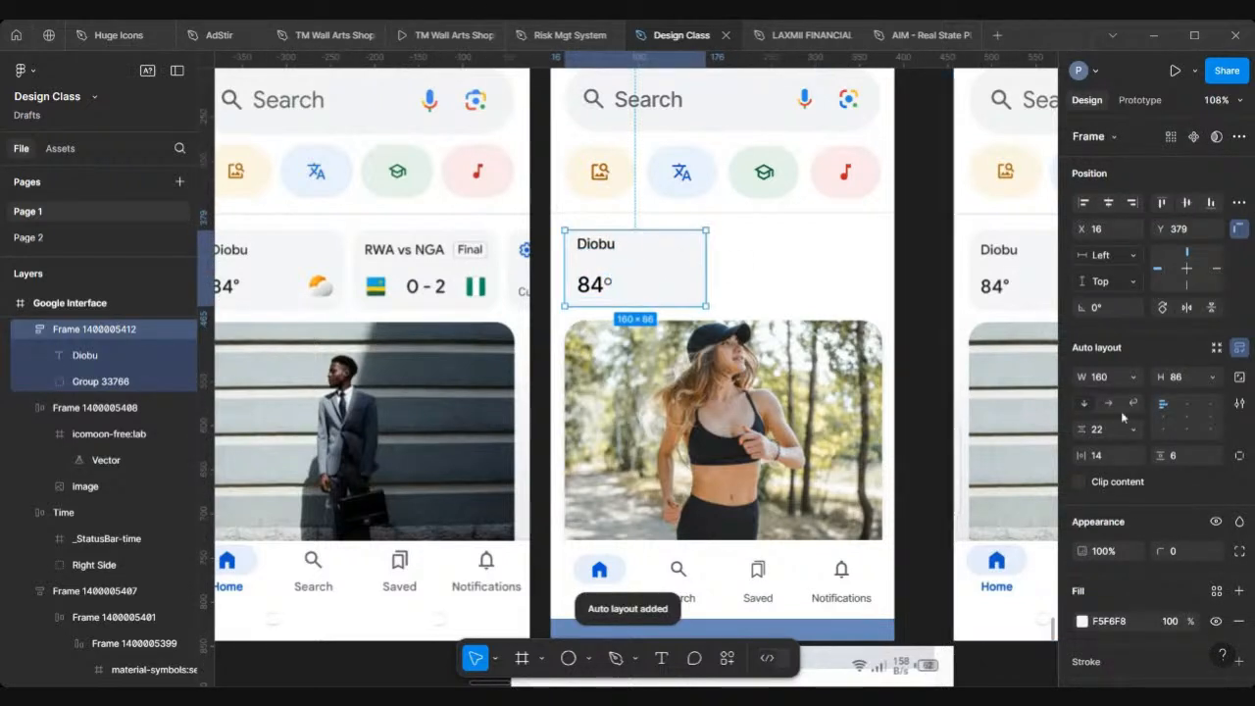
pyautogui.click(1164, 418)
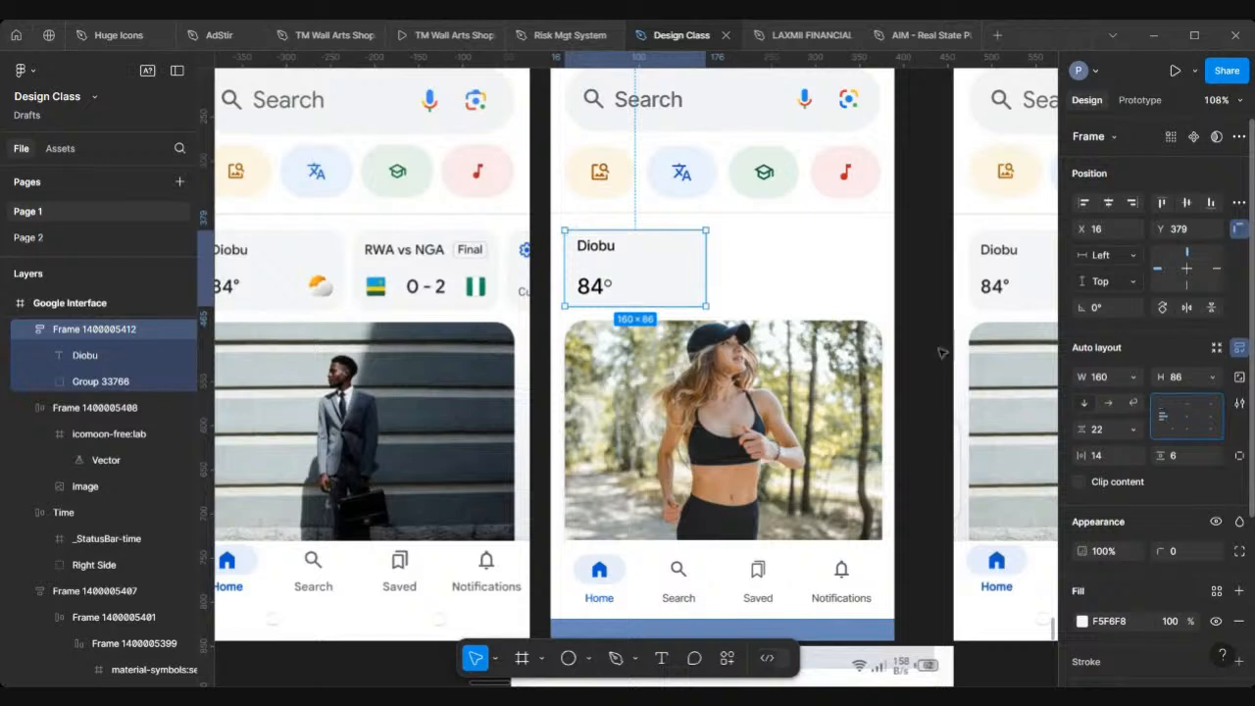
# Step: Set the weather card frame's corner radius to 16
pyautogui.click(1182, 555)
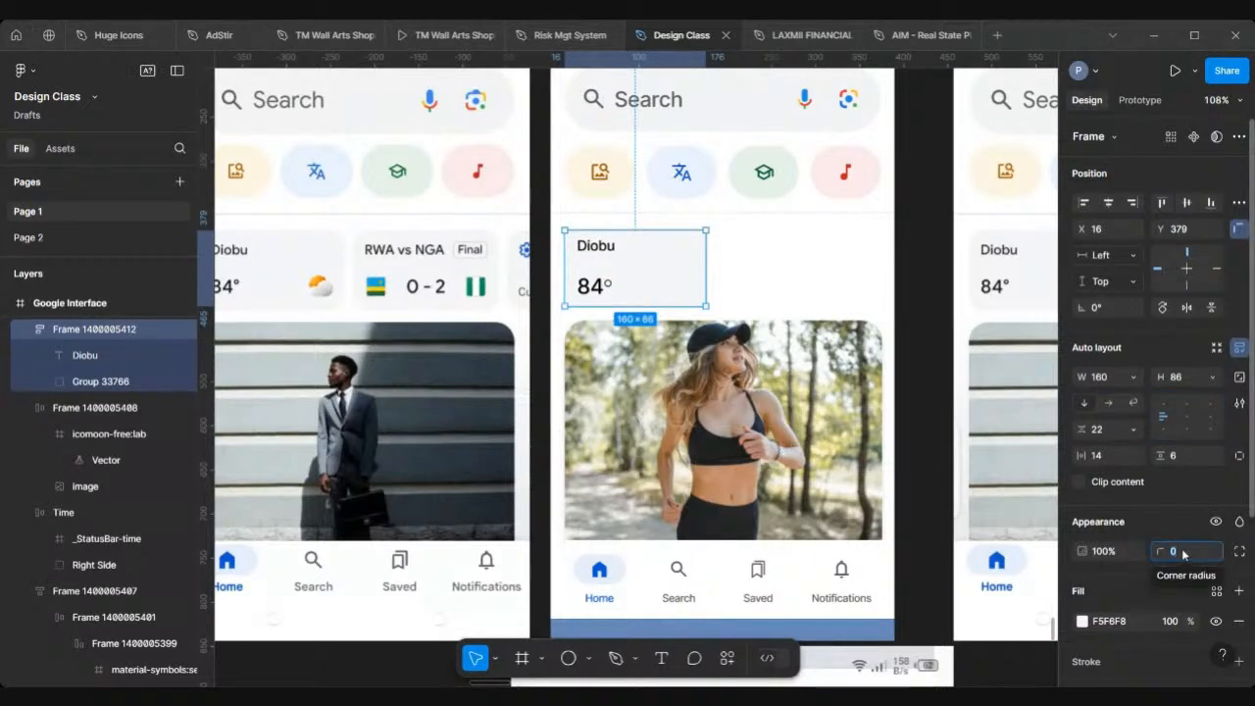
pyautogui.write('16')
pyautogui.press('Return')
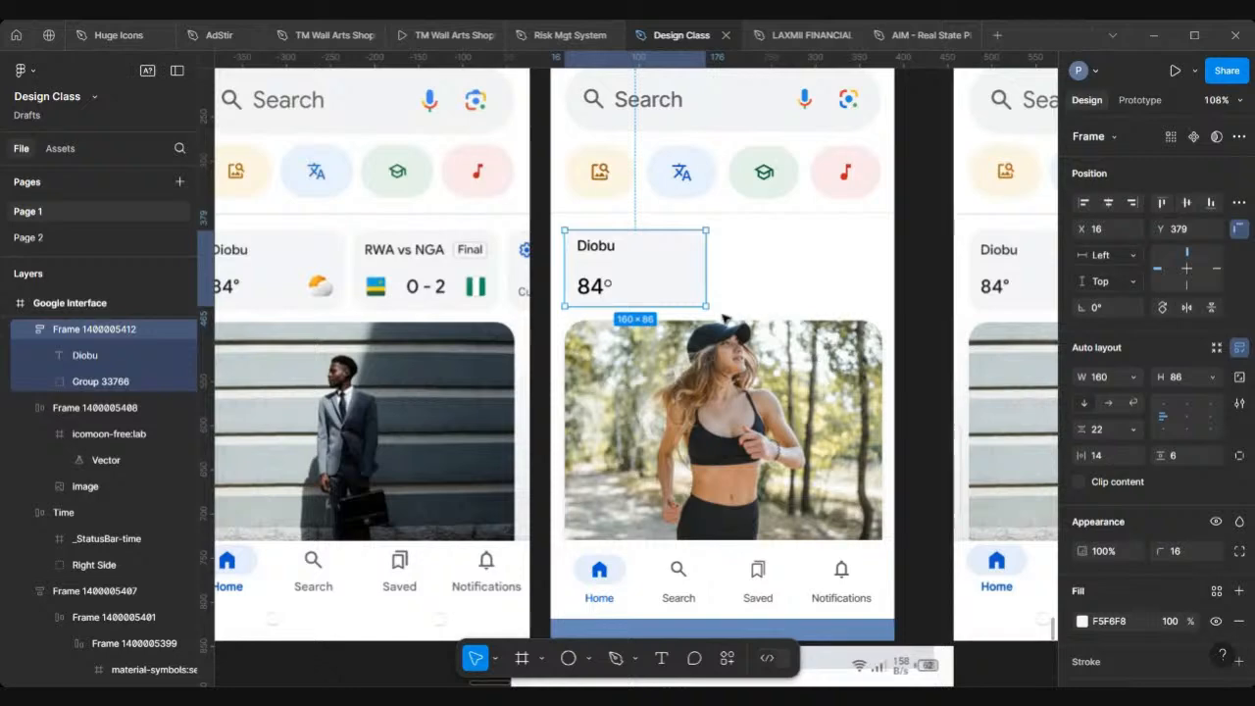
# Step: Open the Iconify plugin and search its icon library for weather
pyautogui.hscroll(-4, 652, 213)
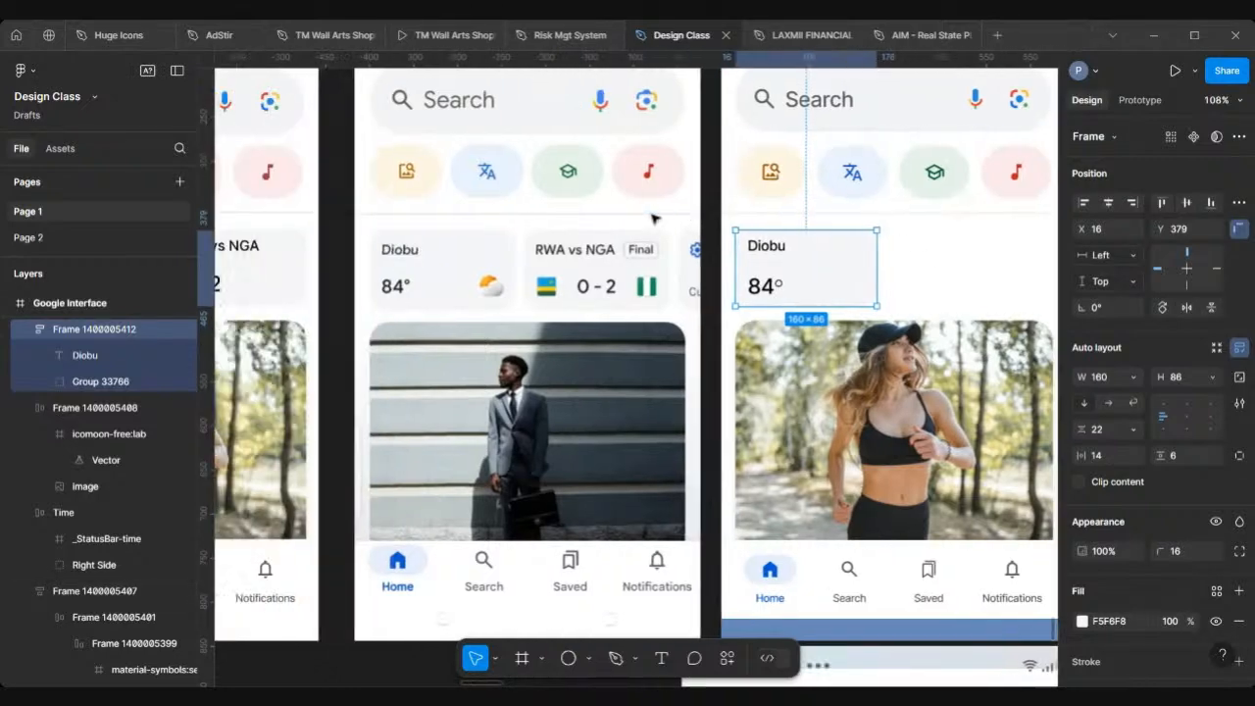
pyautogui.scroll(3, 529, 279)
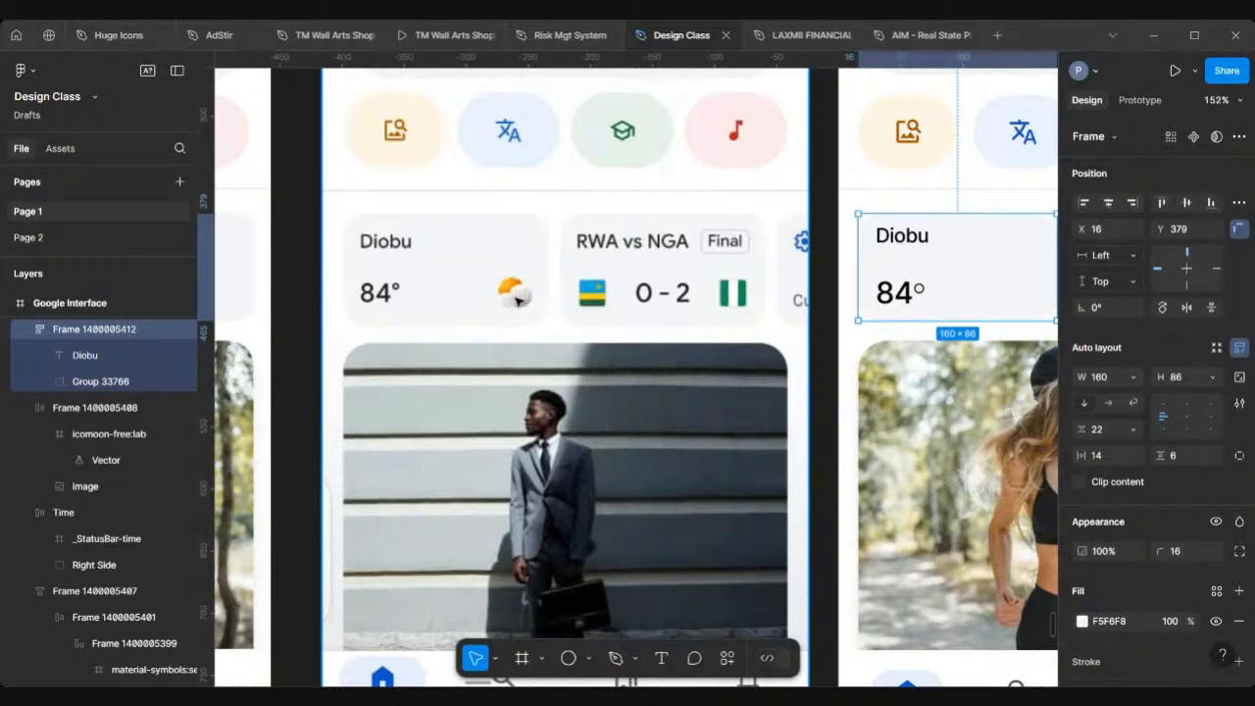
pyautogui.scroll(-6, 514, 292)
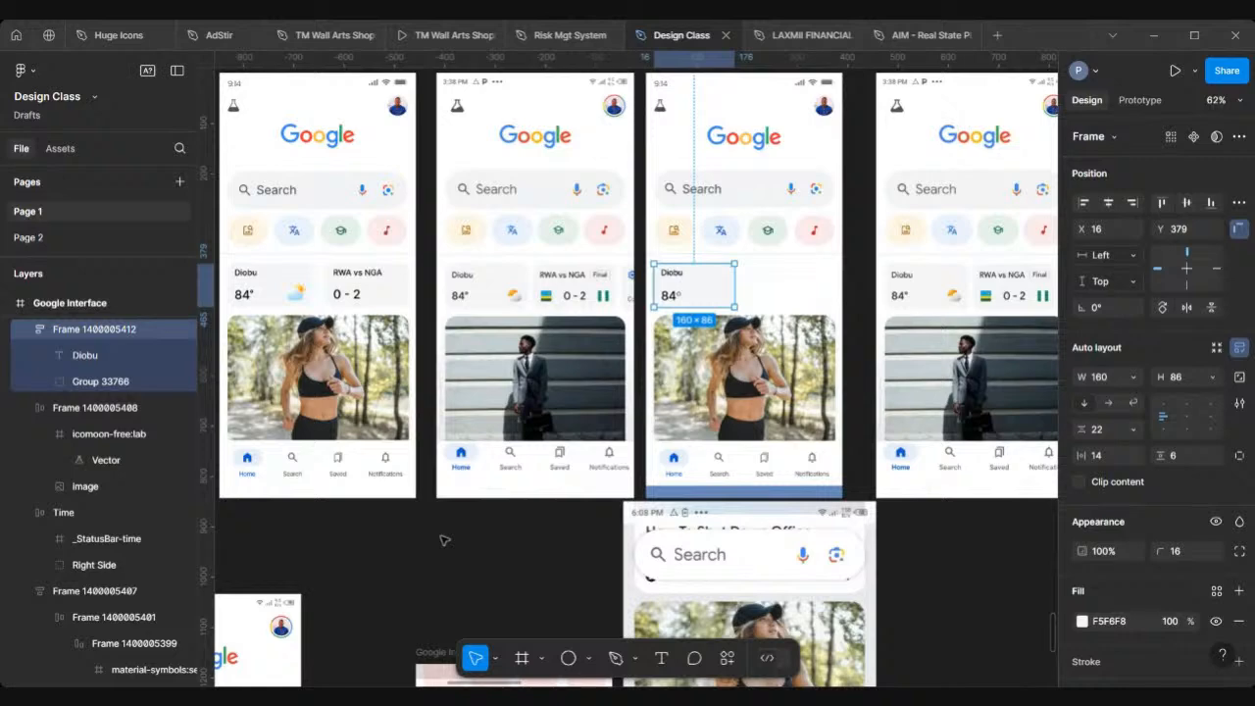
pyautogui.click(444, 539)
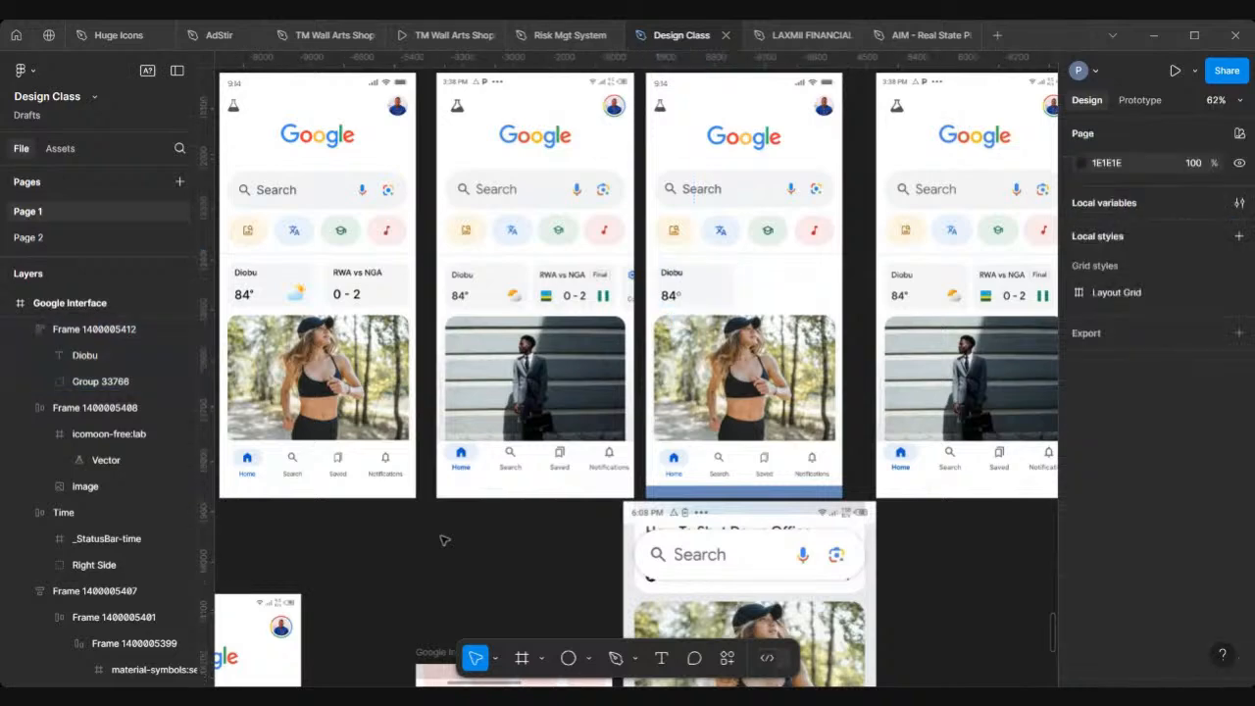
pyautogui.scroll(-3, 444, 539)
pyautogui.hscroll(5, 444, 539)
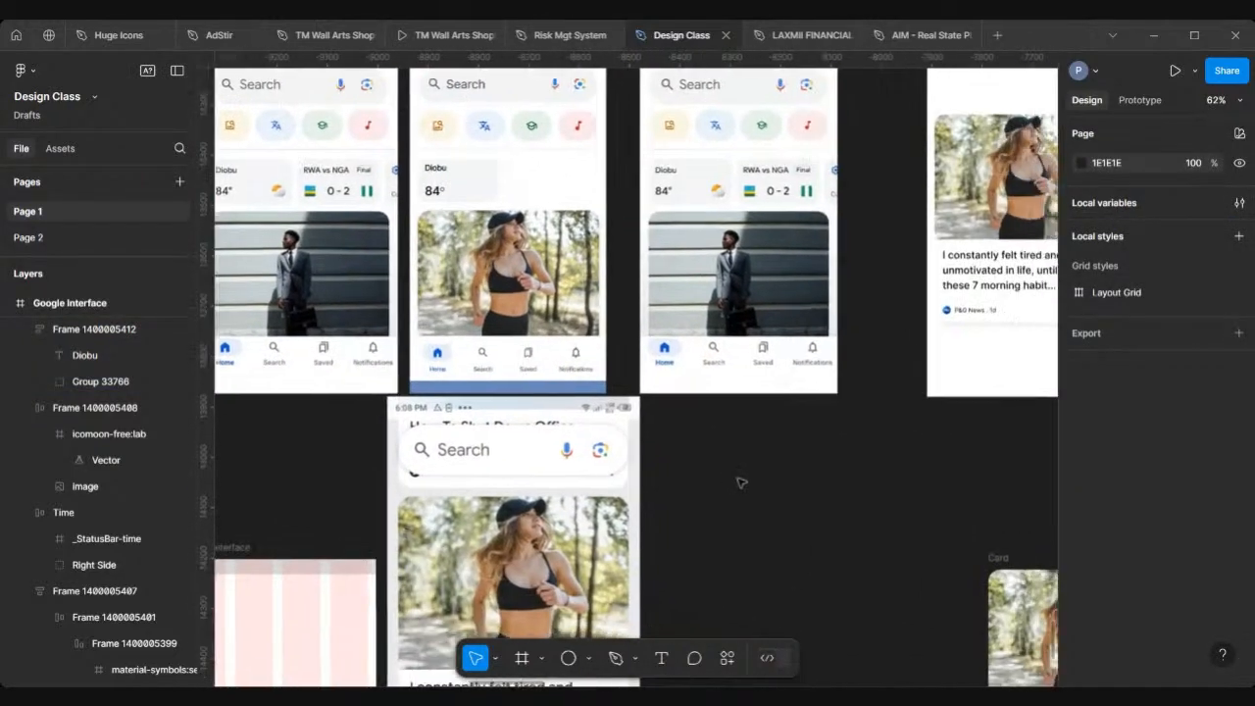
pyautogui.rightClick(741, 482)
pyautogui.moveTo(788, 598)
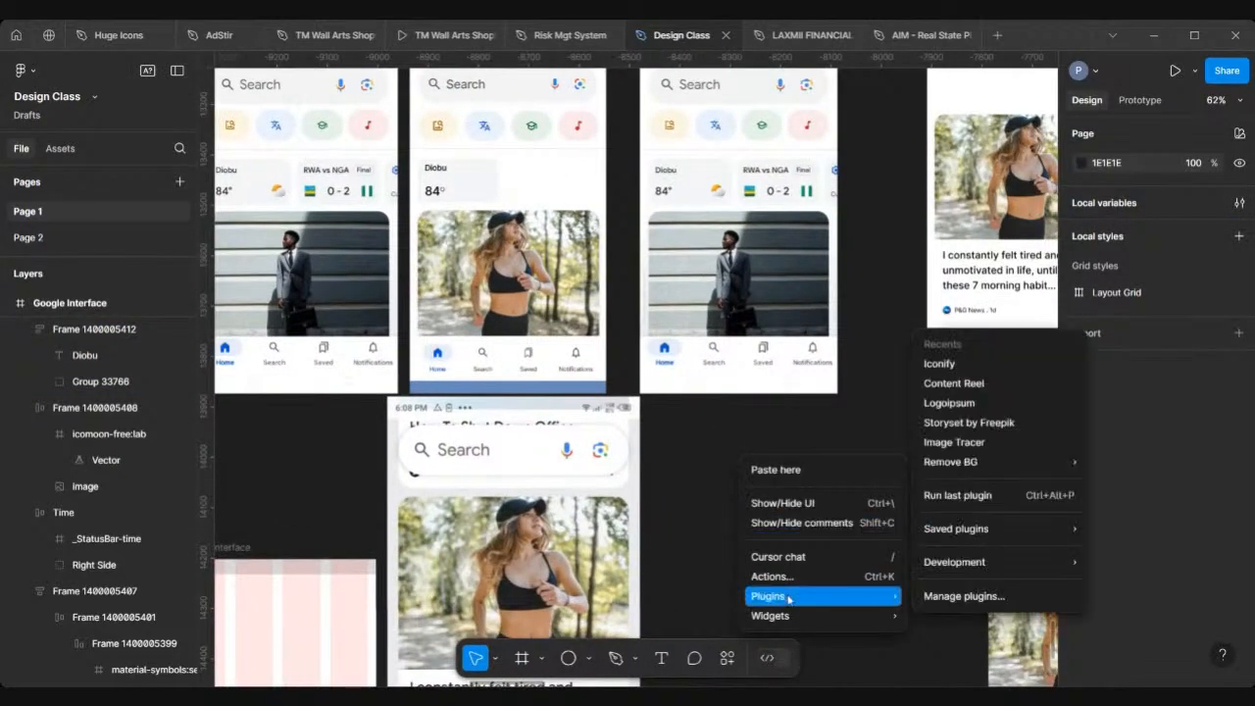
pyautogui.click(980, 364)
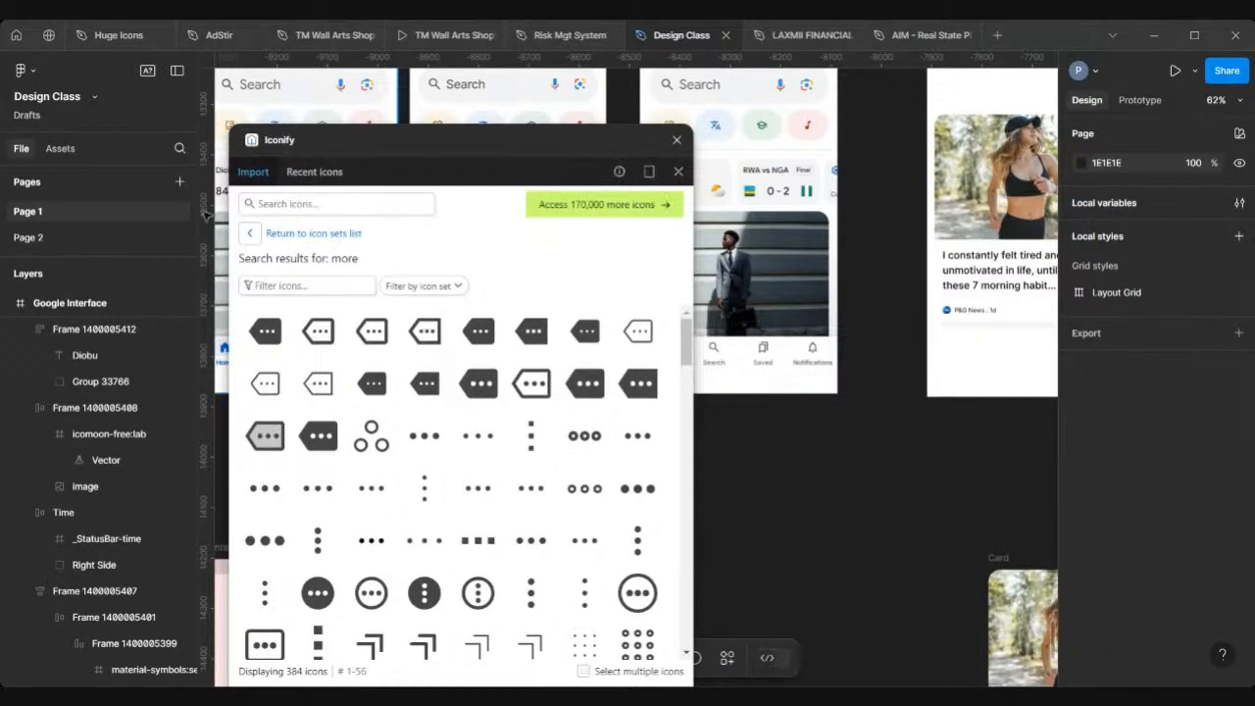
pyautogui.click(366, 207)
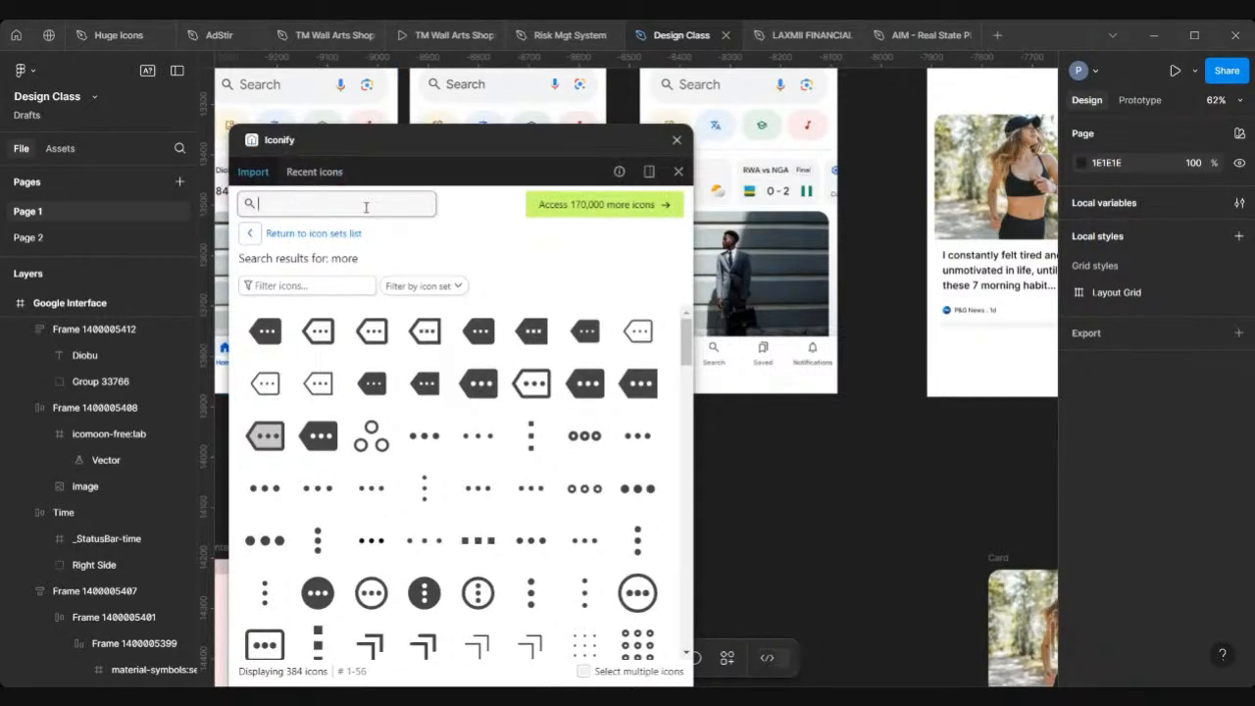
pyautogui.write('w')
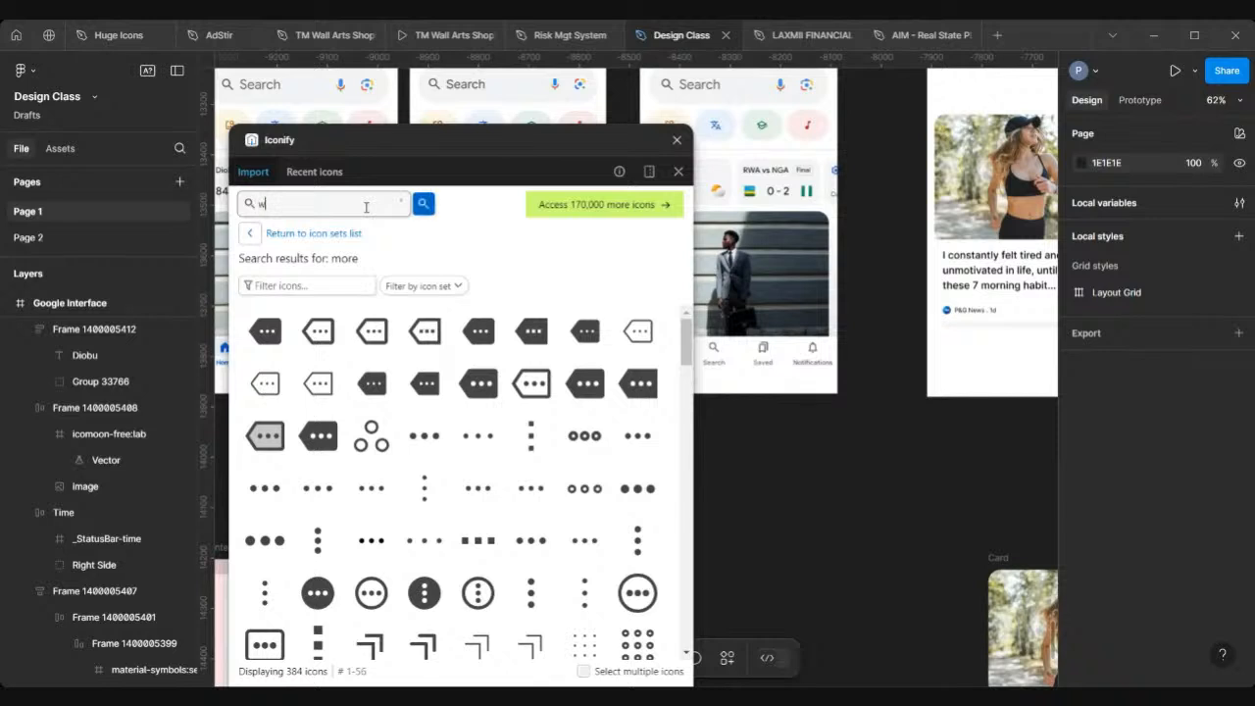
pyautogui.write('eather')
pyautogui.press('Return')
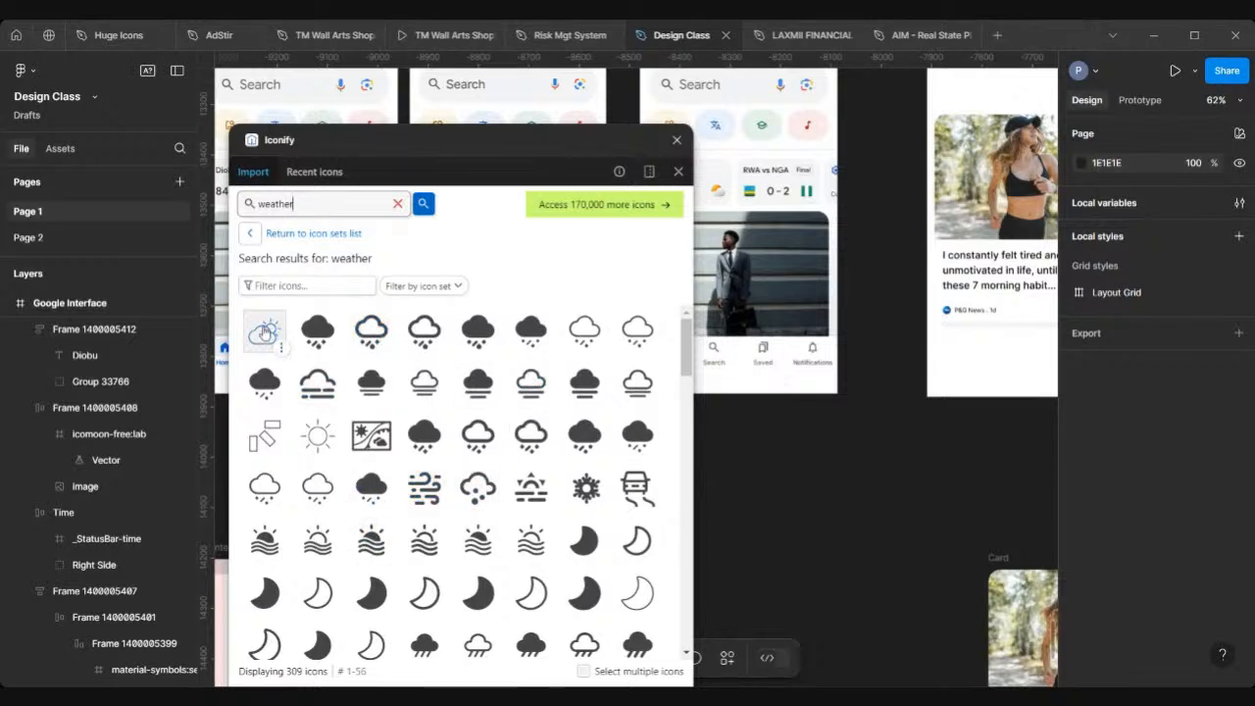
# Step: Import the sun-behind-cloud weather icon into the canvas and close the plugin
pyautogui.scroll(-1, 481, 536)
pyautogui.scroll(1, 481, 537)
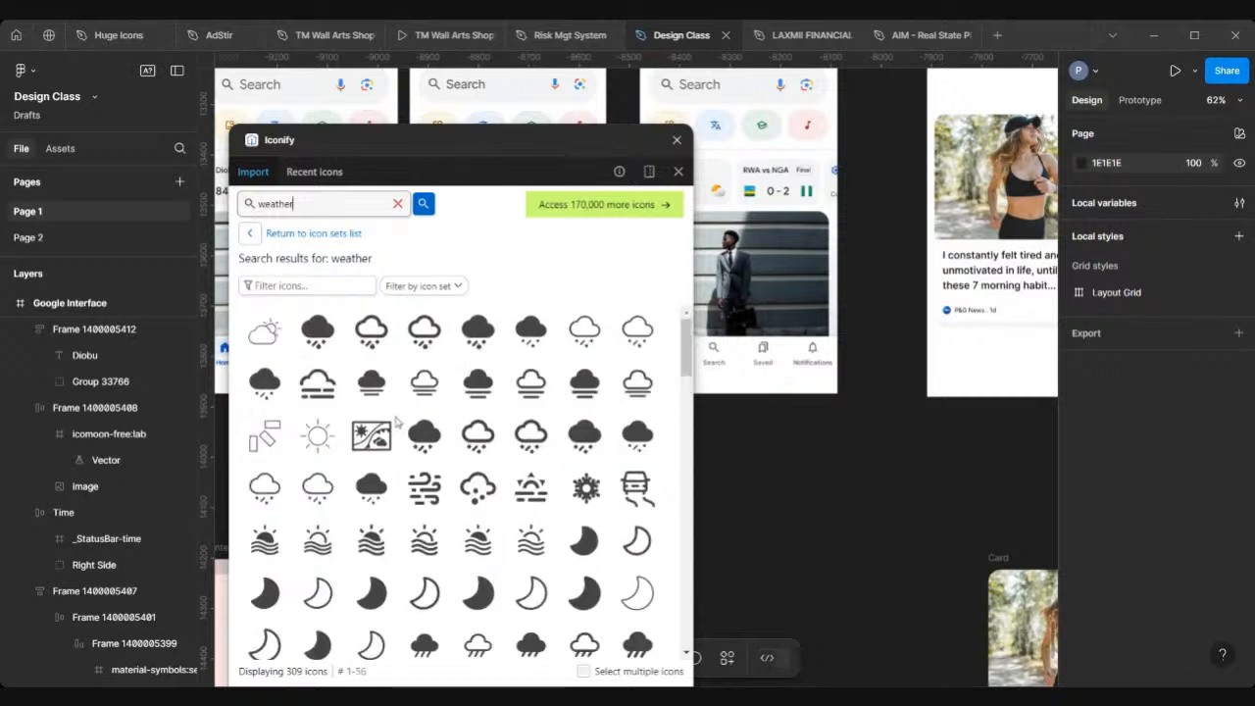
pyautogui.click(263, 336)
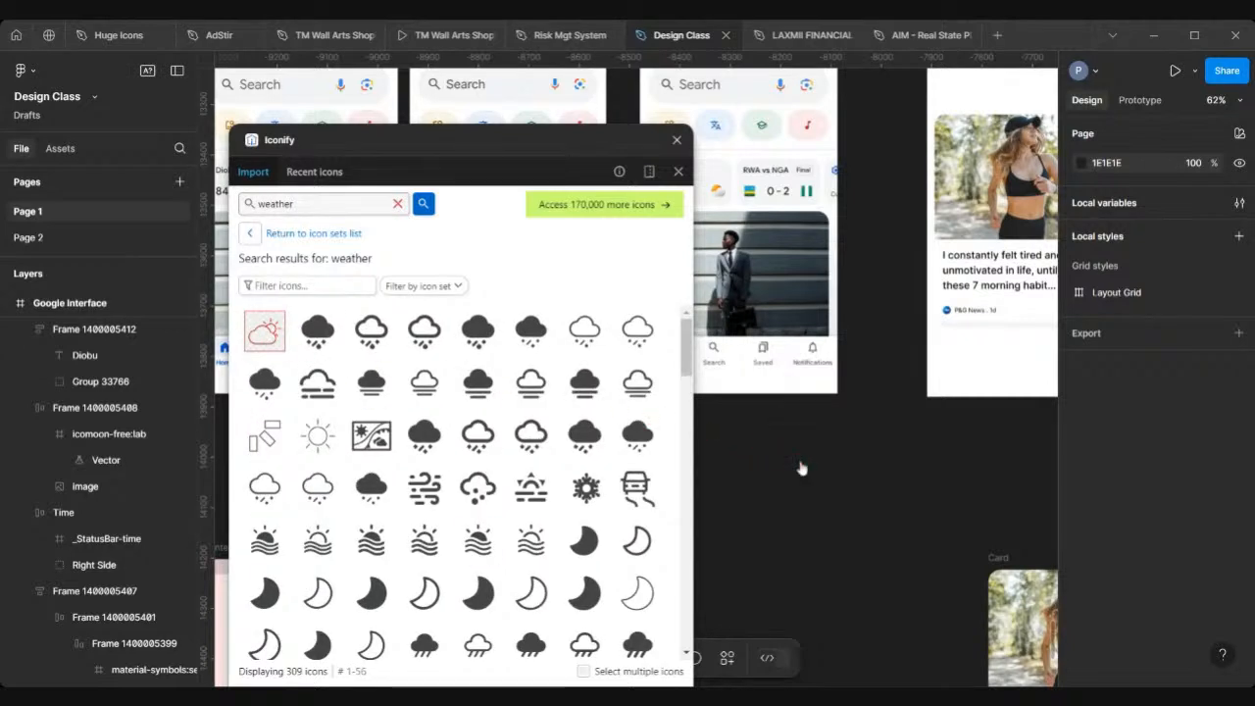
pyautogui.click(676, 140)
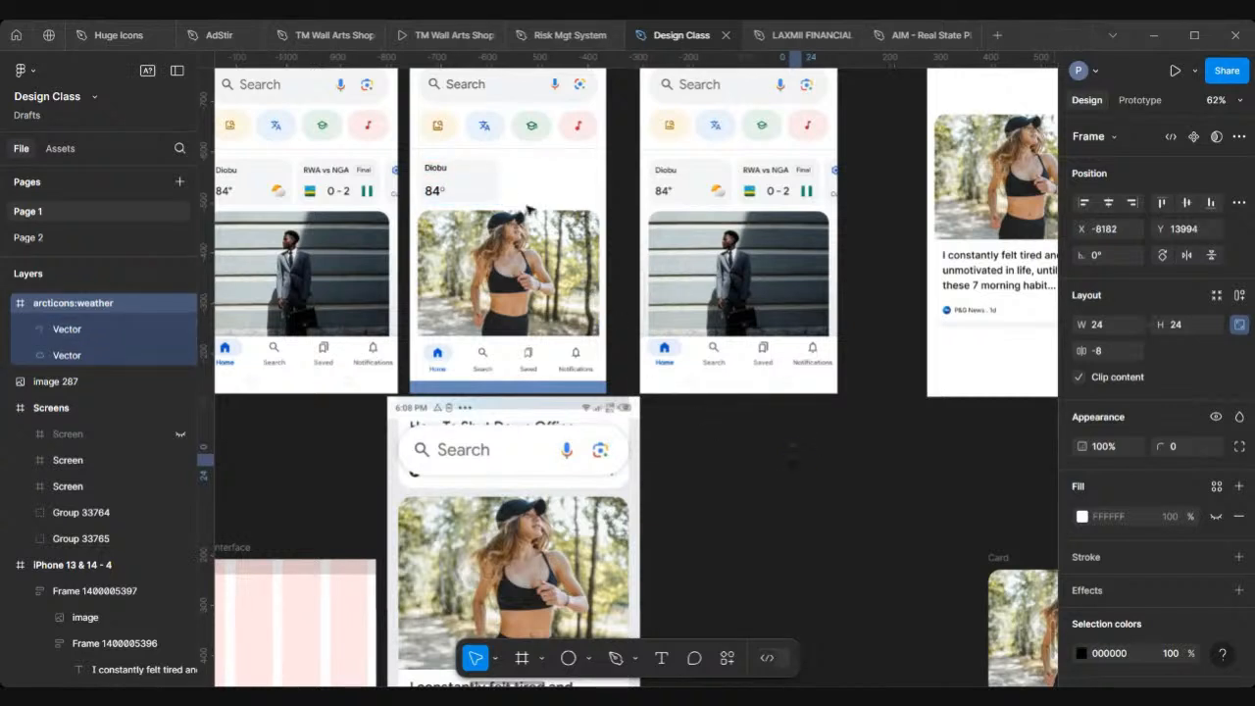
# Step: Move the weather icon beside the weather card and resize it to 30 × 30
pyautogui.moveTo(799, 458); pyautogui.dragTo(522, 185)
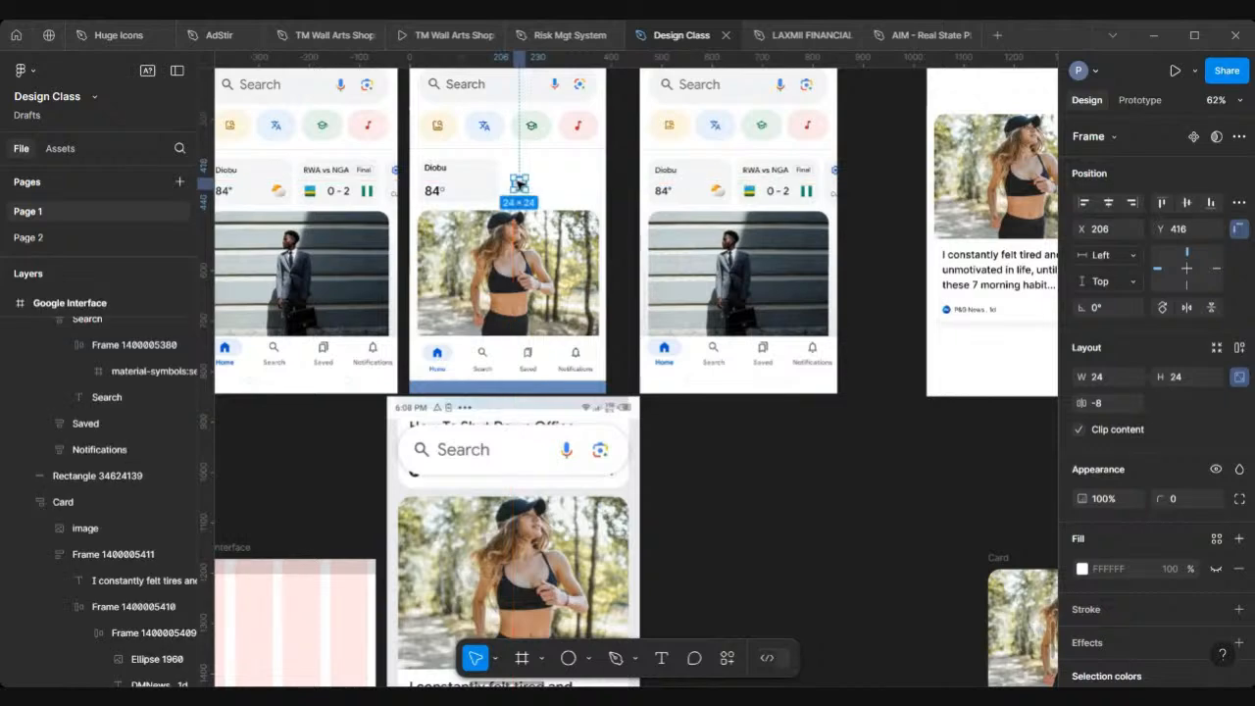
pyautogui.scroll(5, 523, 186)
pyautogui.scroll(4, 523, 186)
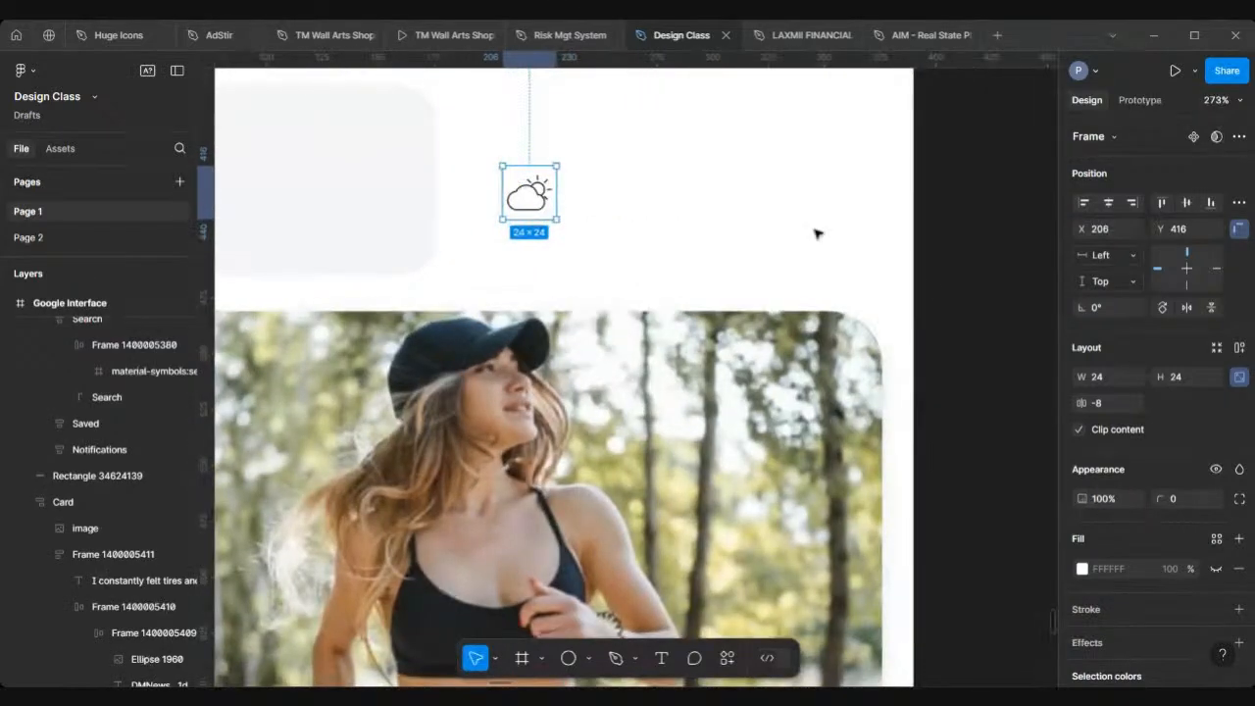
pyautogui.click(1191, 378)
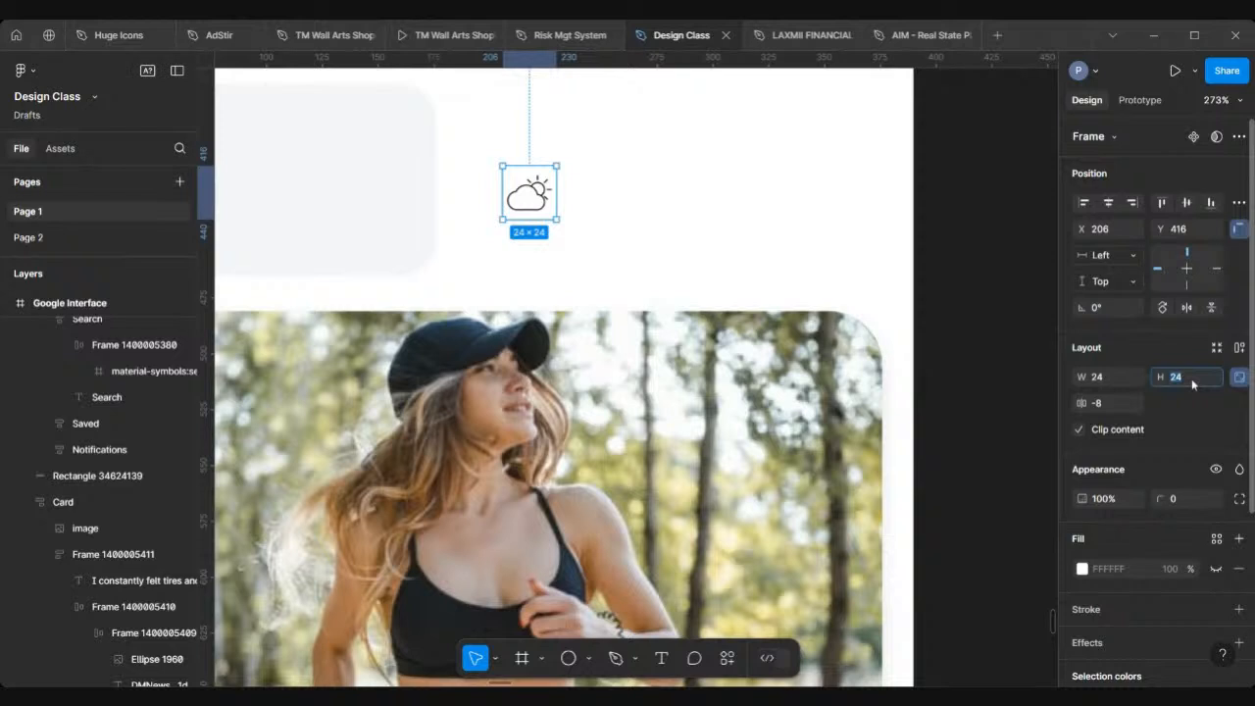
pyautogui.write('30')
pyautogui.press('Return')
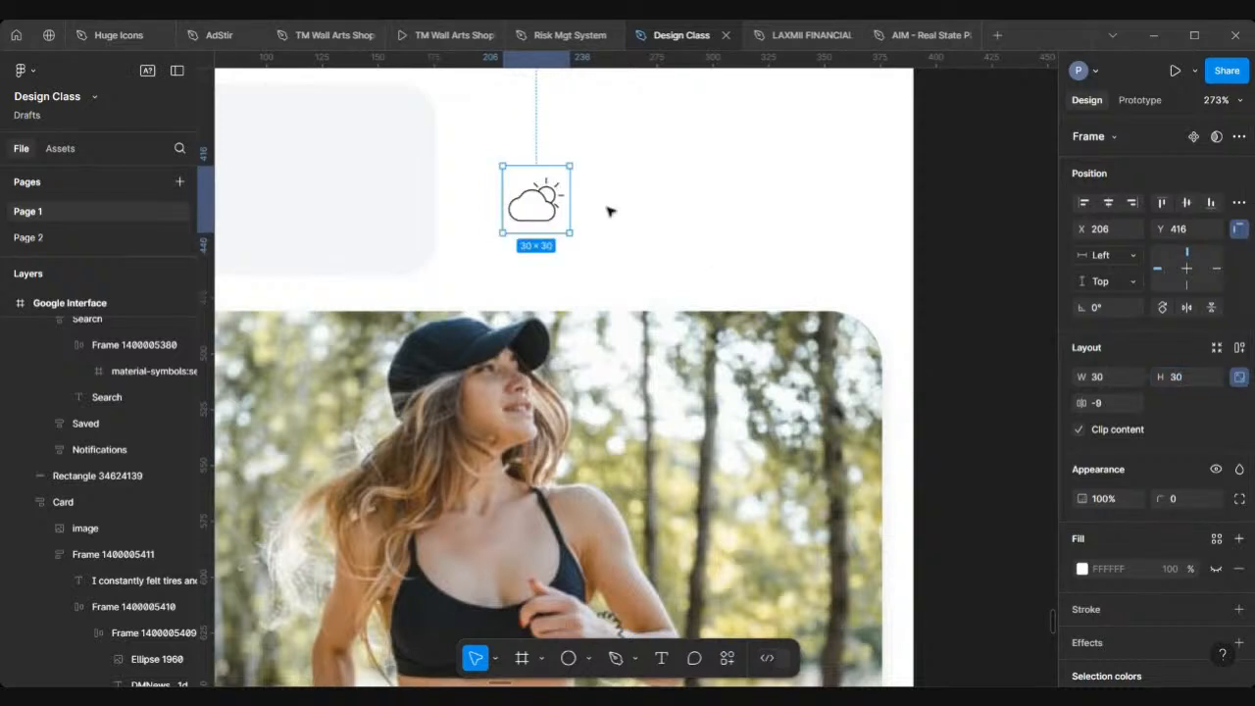
# Step: Drop the weather icon into the weather card's auto layout frame
pyautogui.scroll(-5, 607, 211)
pyautogui.hscroll(-2, 607, 207)
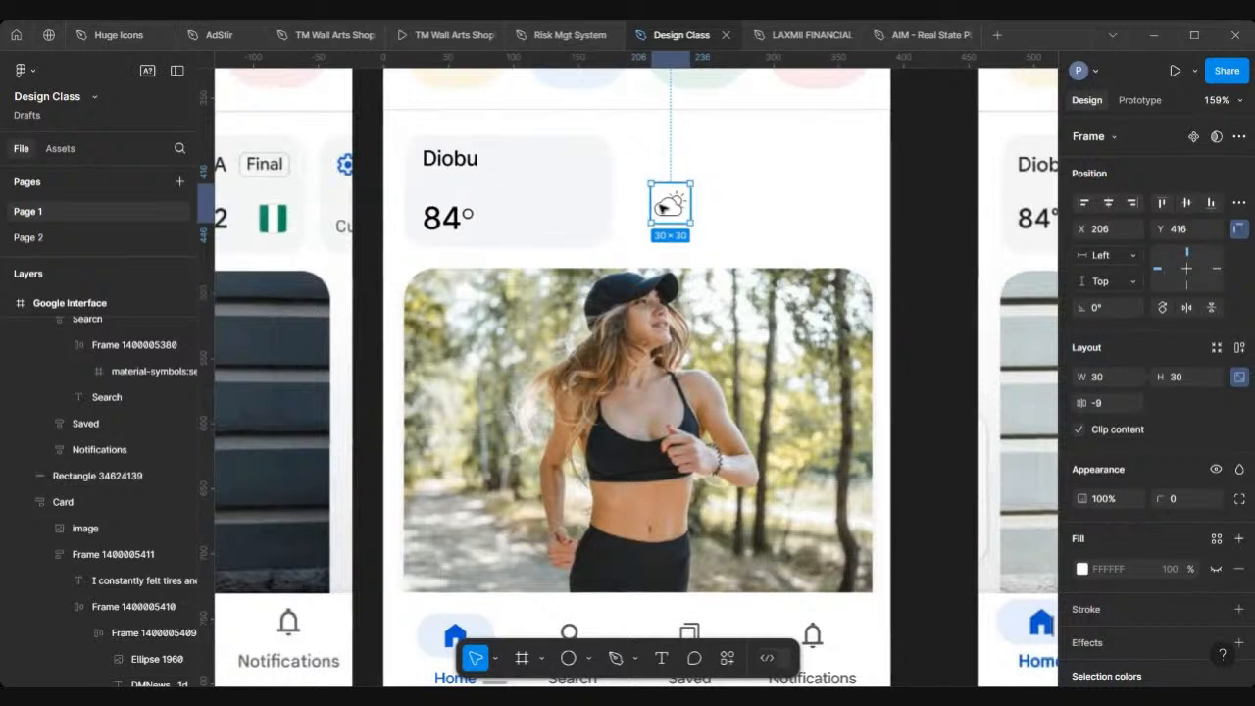
pyautogui.moveTo(666, 206)
pyautogui.mouseDown()
pyautogui.moveTo(582, 205)
pyautogui.moveTo(642, 203)
pyautogui.mouseUp()
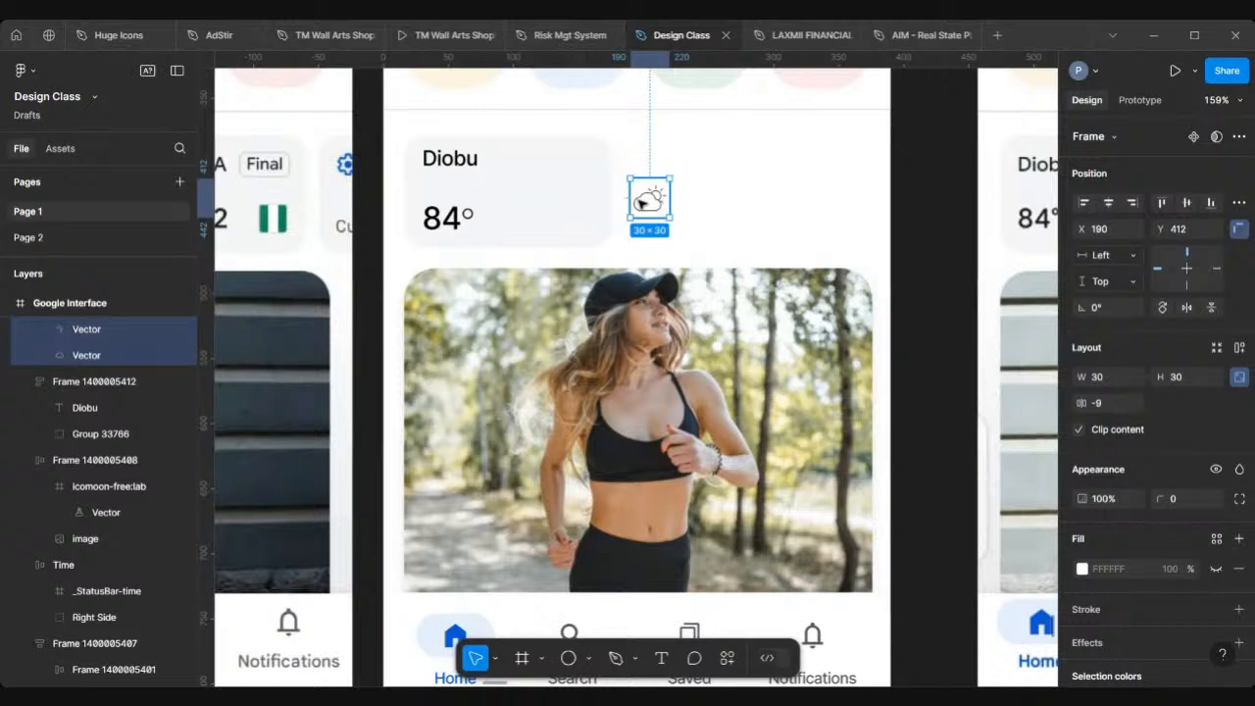
pyautogui.moveTo(647, 201); pyautogui.dragTo(672, 204)
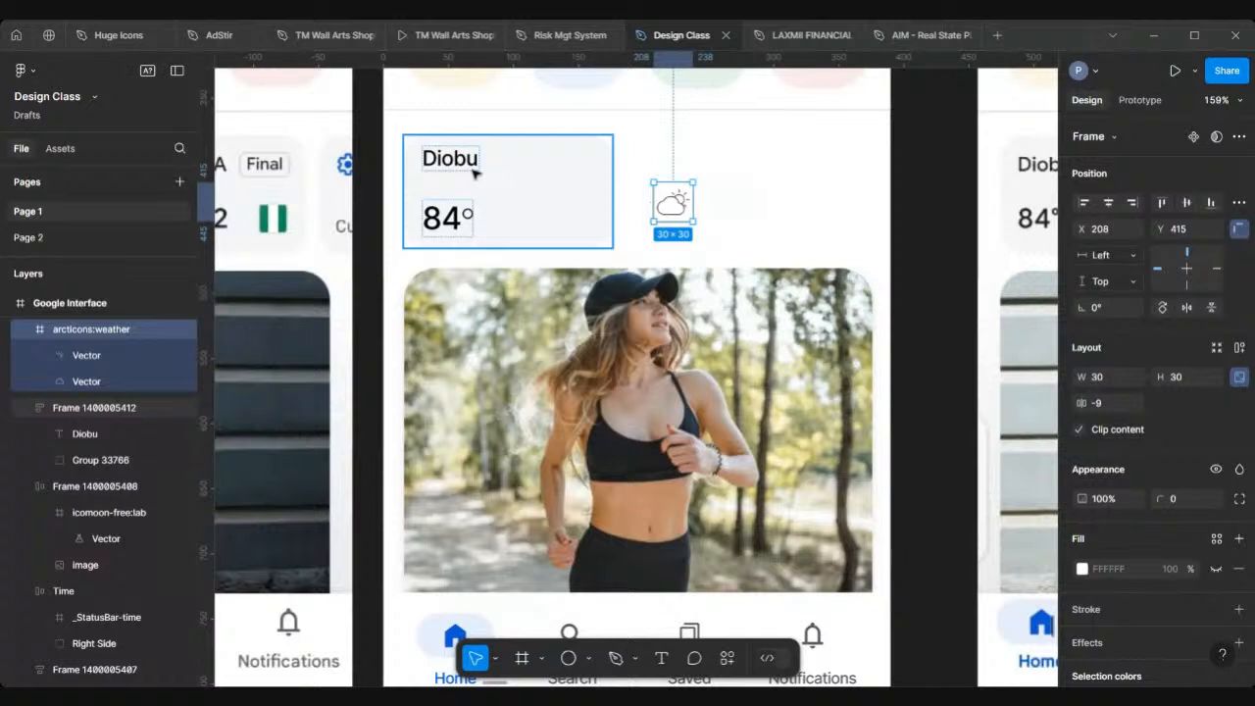
pyautogui.moveTo(672, 210); pyautogui.dragTo(664, 207)
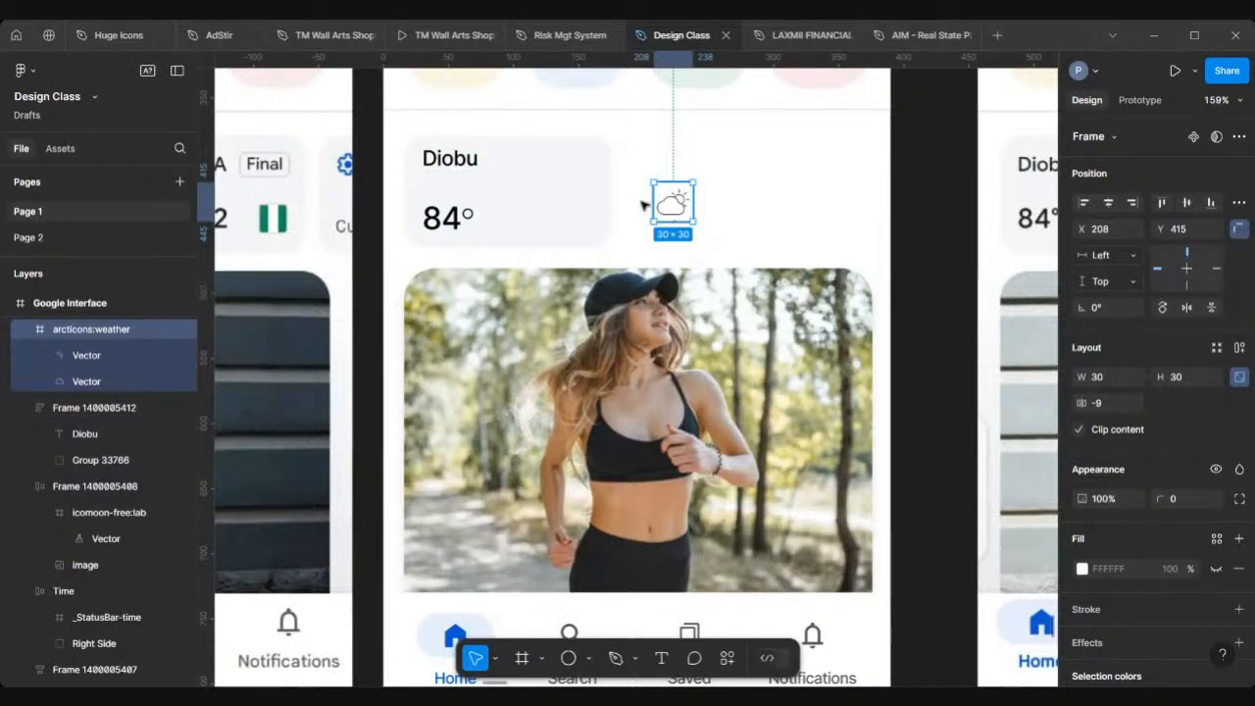
pyautogui.moveTo(582, 200); pyautogui.dragTo(581, 200)
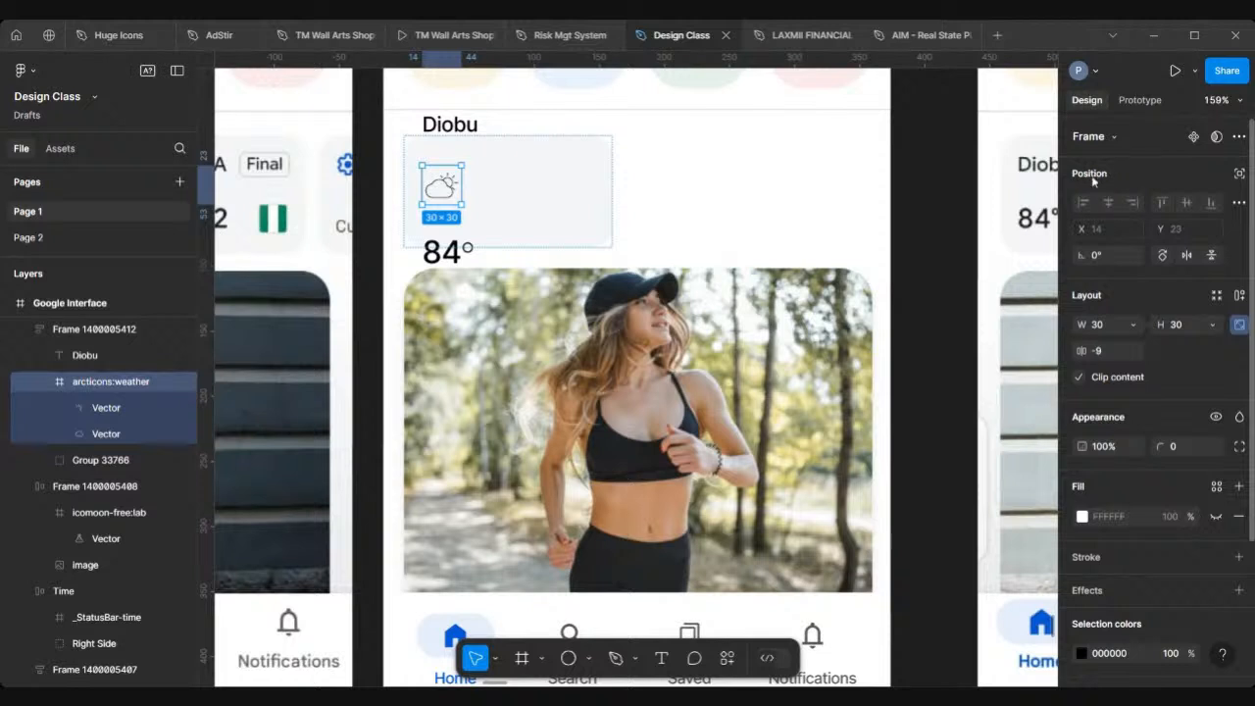
# Step: Set the weather icon to ignore auto layout and place it at the card's right side, level with the temperature
pyautogui.click(1237, 175)
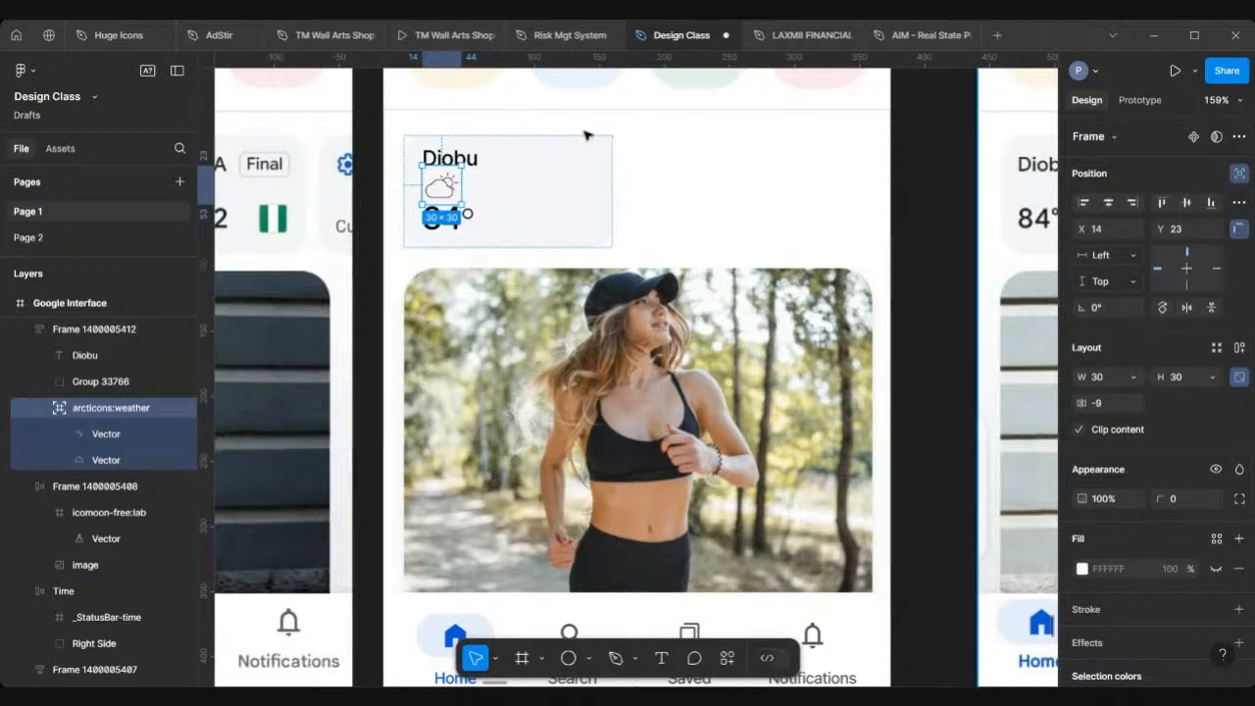
pyautogui.moveTo(441, 192); pyautogui.dragTo(577, 213)
pyautogui.scroll(-6, 576, 214)
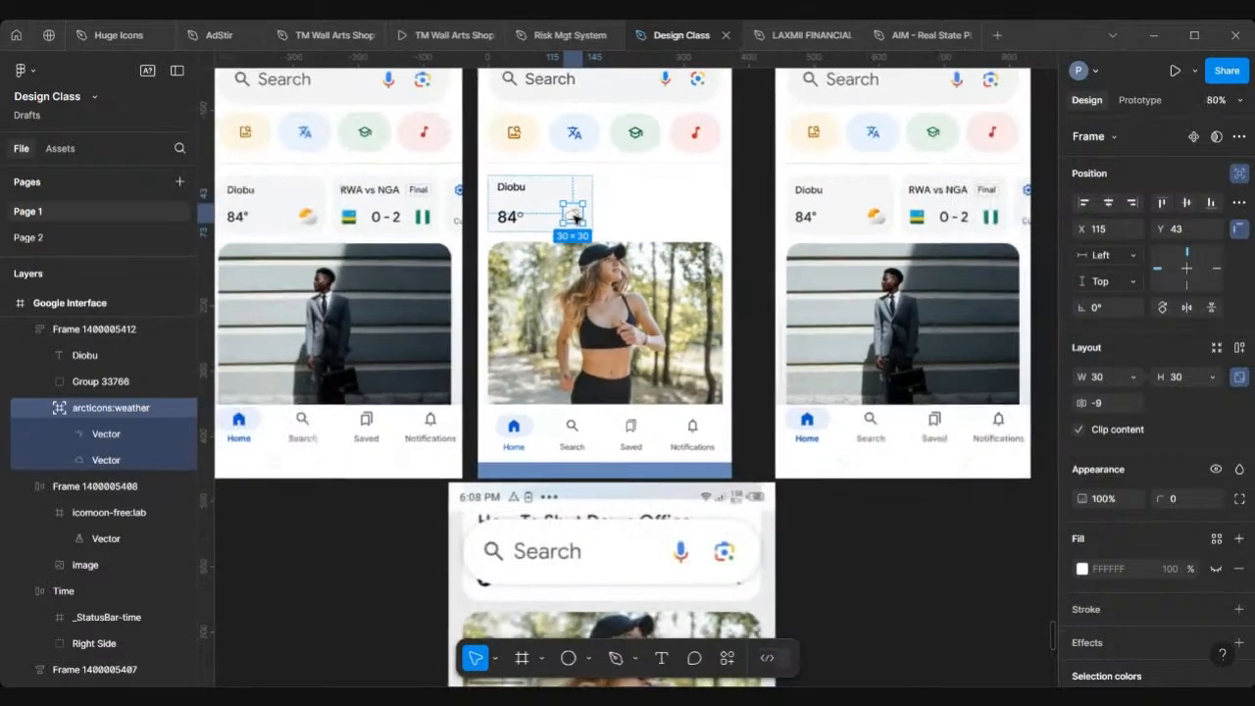
pyautogui.click(572, 182)
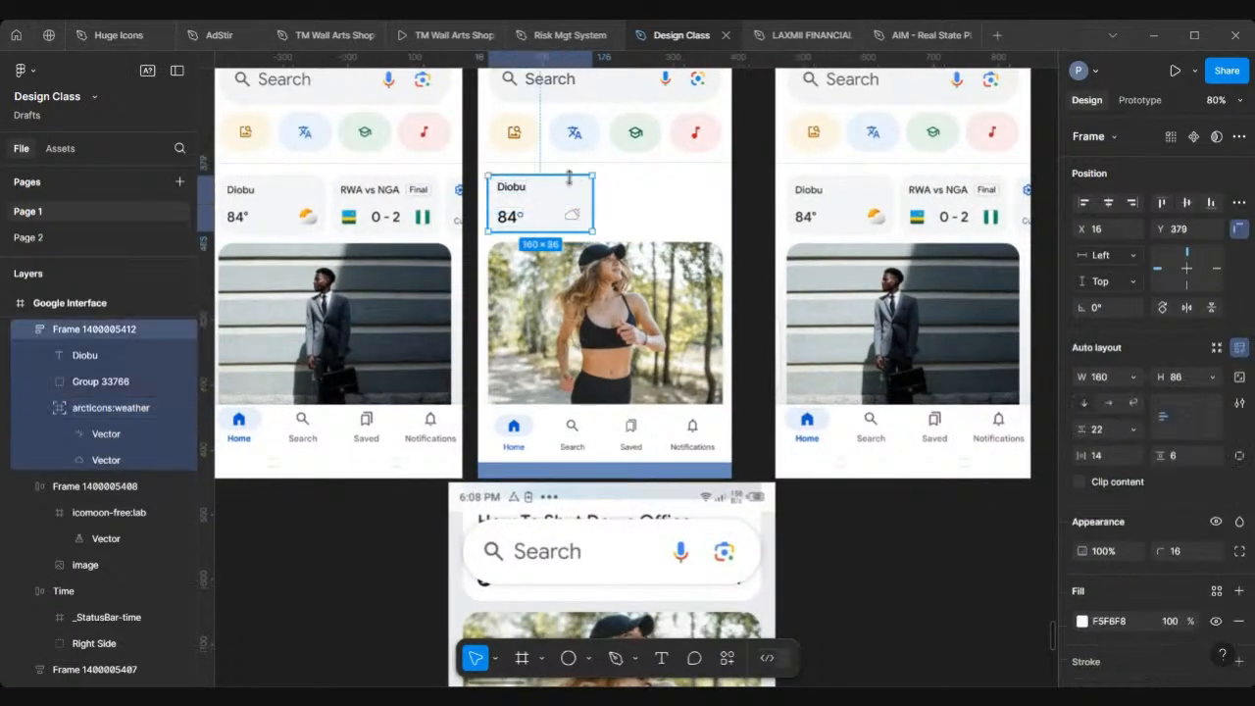
pyautogui.hscroll(-1, 569, 178)
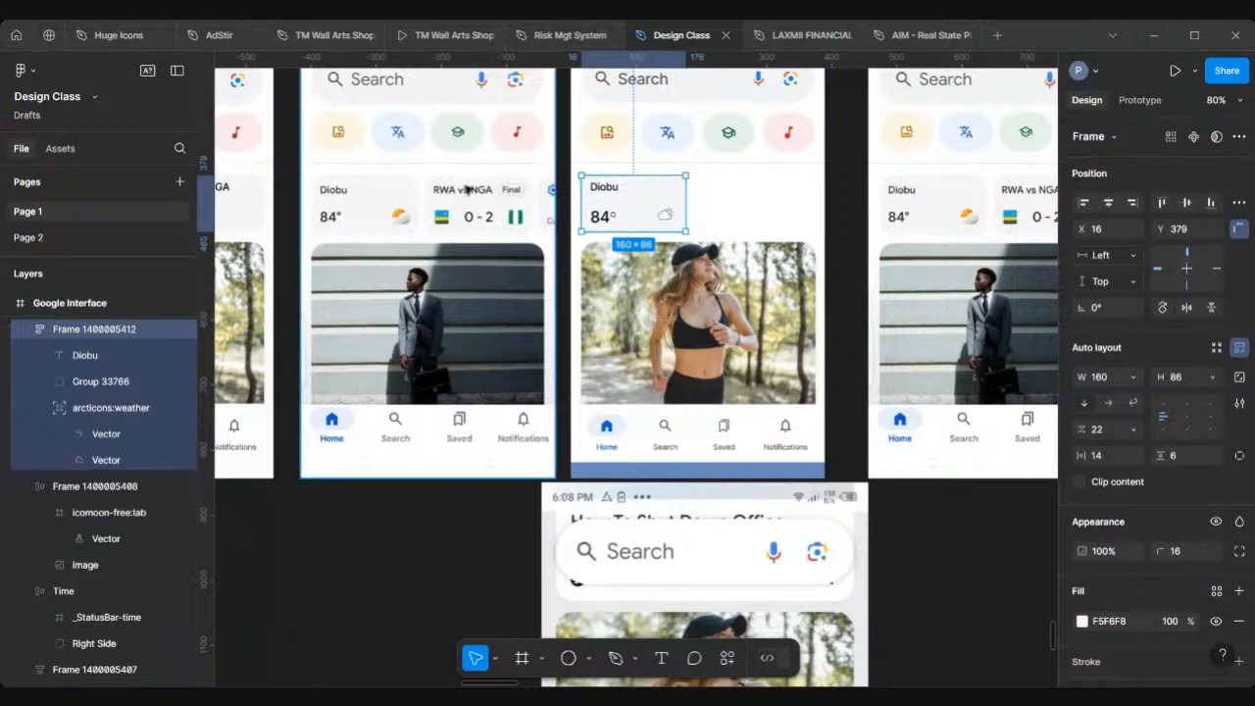
pyautogui.scroll(3, 468, 191)
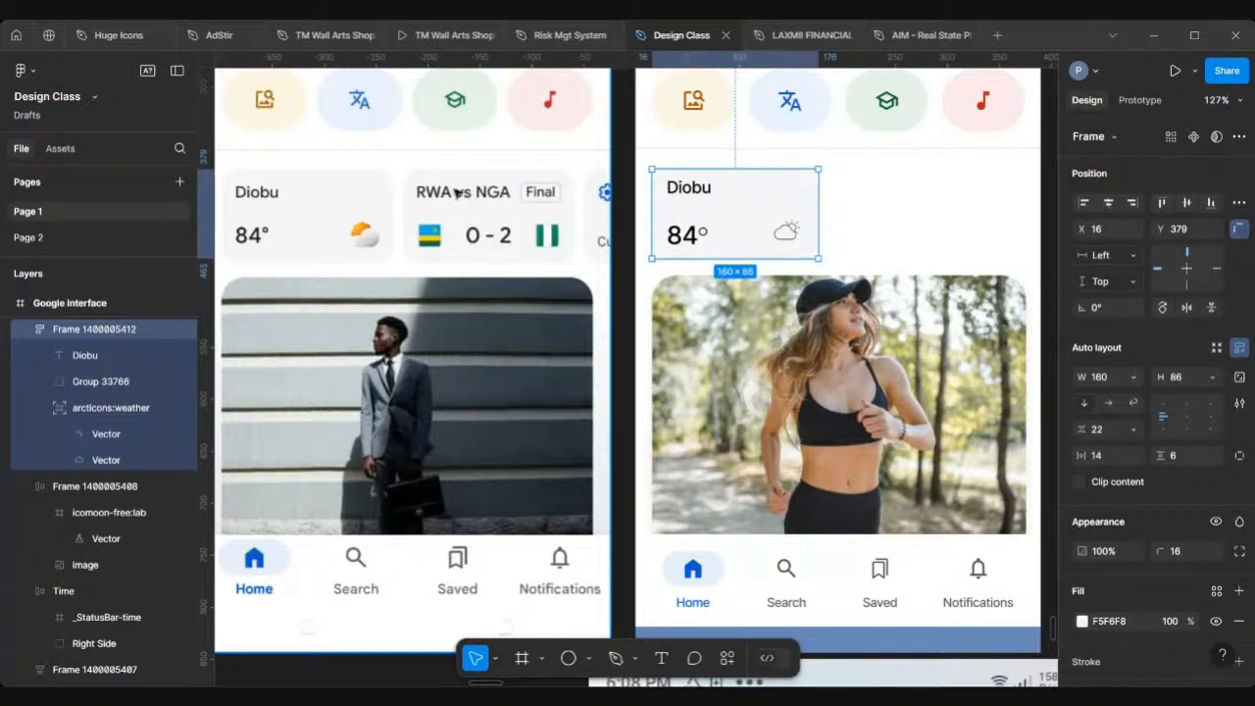
pyautogui.hscroll(2, 717, 185)
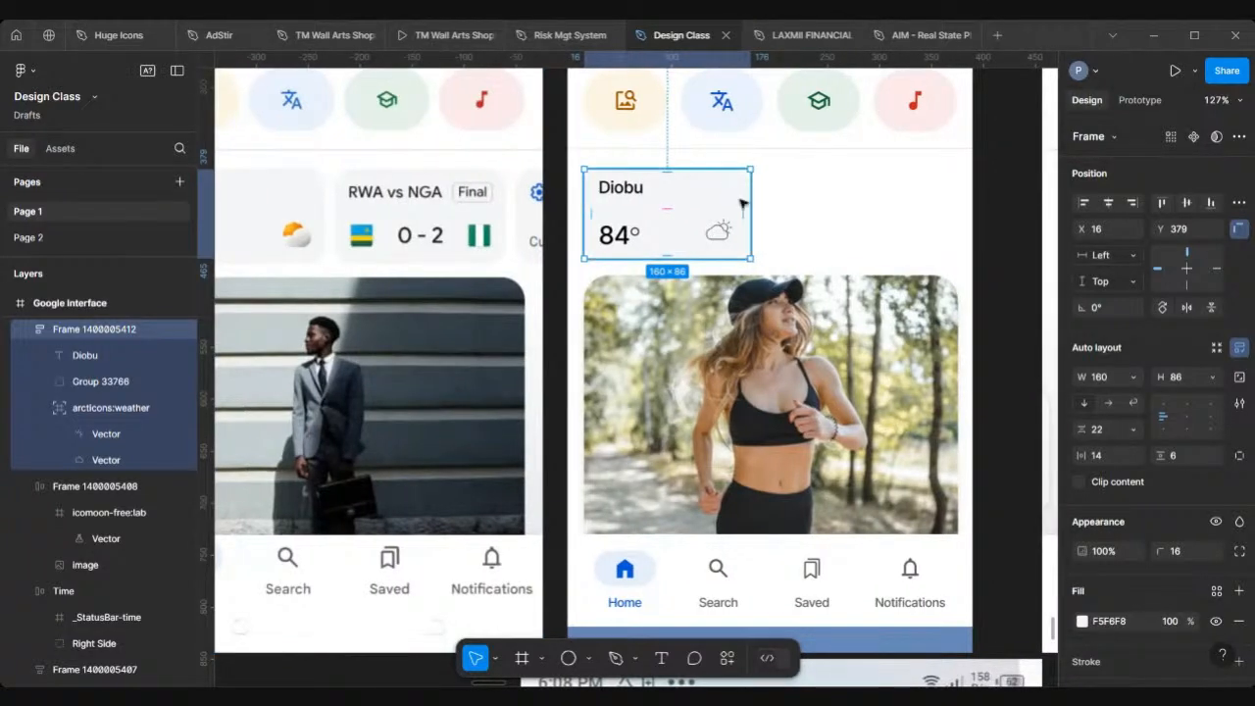
# Step: Widen the weather card to 360 px and move the weather icon to the card's right edge
pyautogui.moveTo(819, 208); pyautogui.dragTo(957, 223)
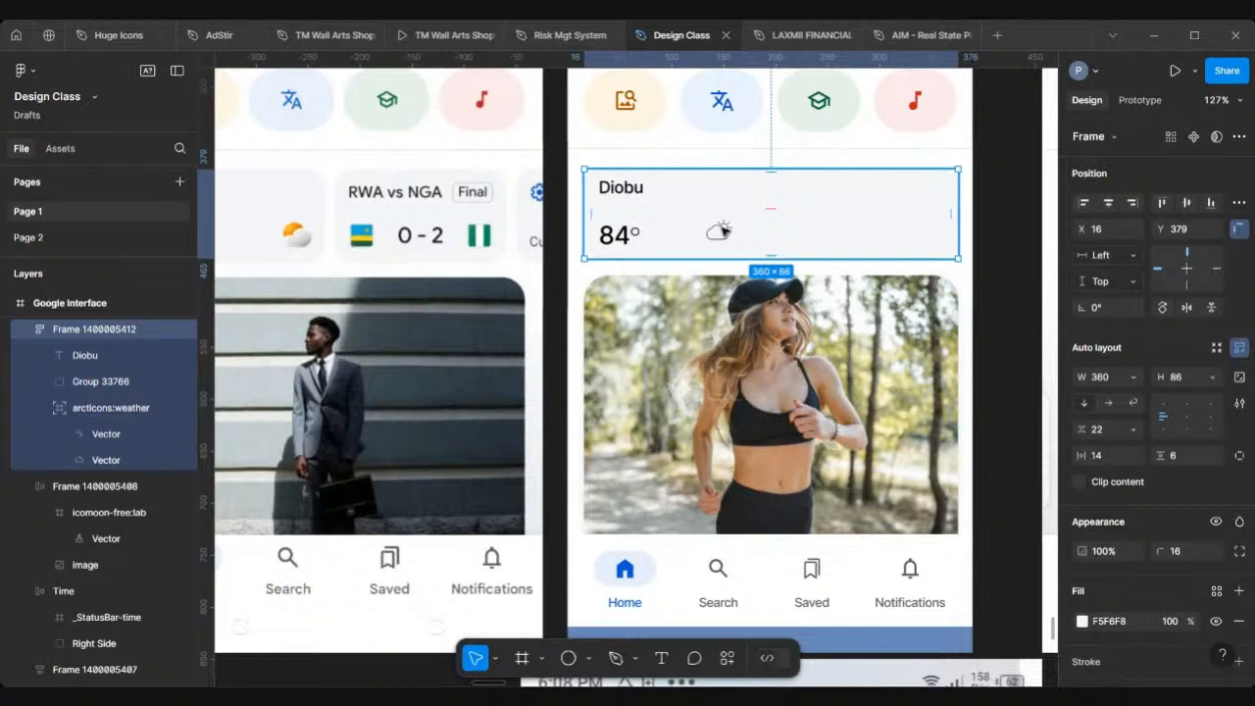
pyautogui.click(721, 230)
pyautogui.moveTo(722, 229); pyautogui.dragTo(926, 232)
pyautogui.click(897, 185)
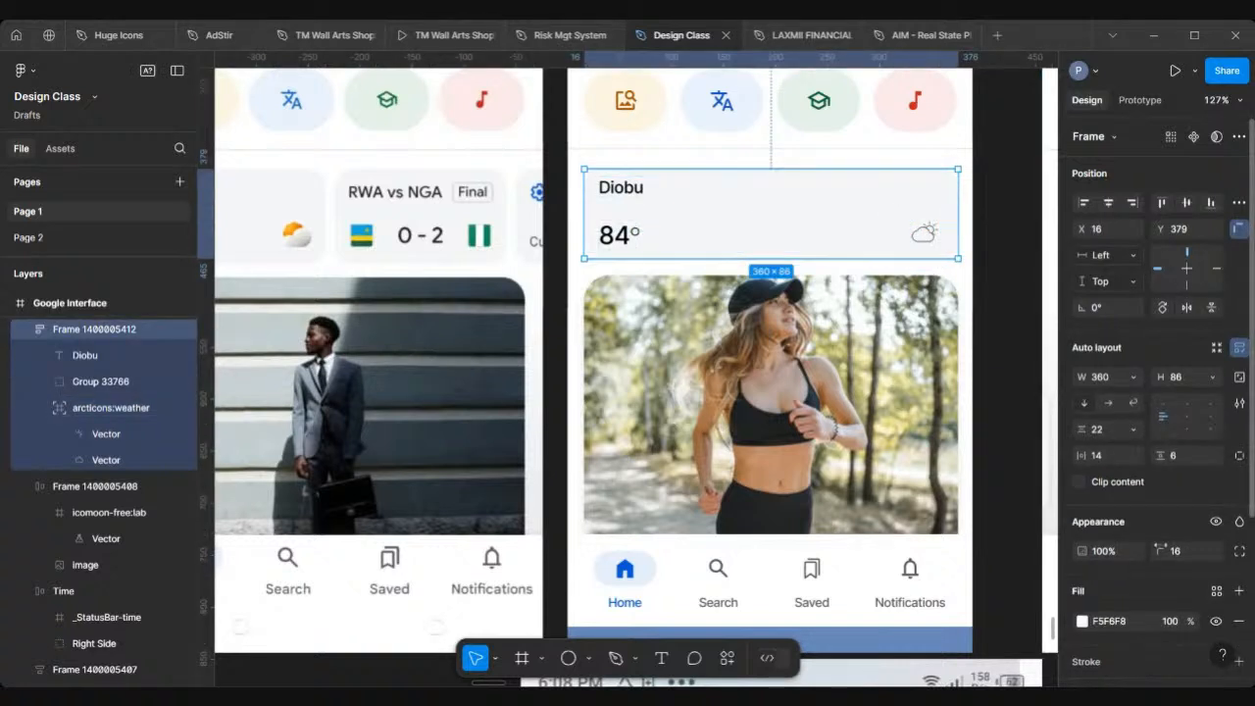
# Step: Compare the weather card with the other screen designs on the canvas
pyautogui.scroll(-2, 1161, 549)
pyautogui.scroll(-3, 870, 449)
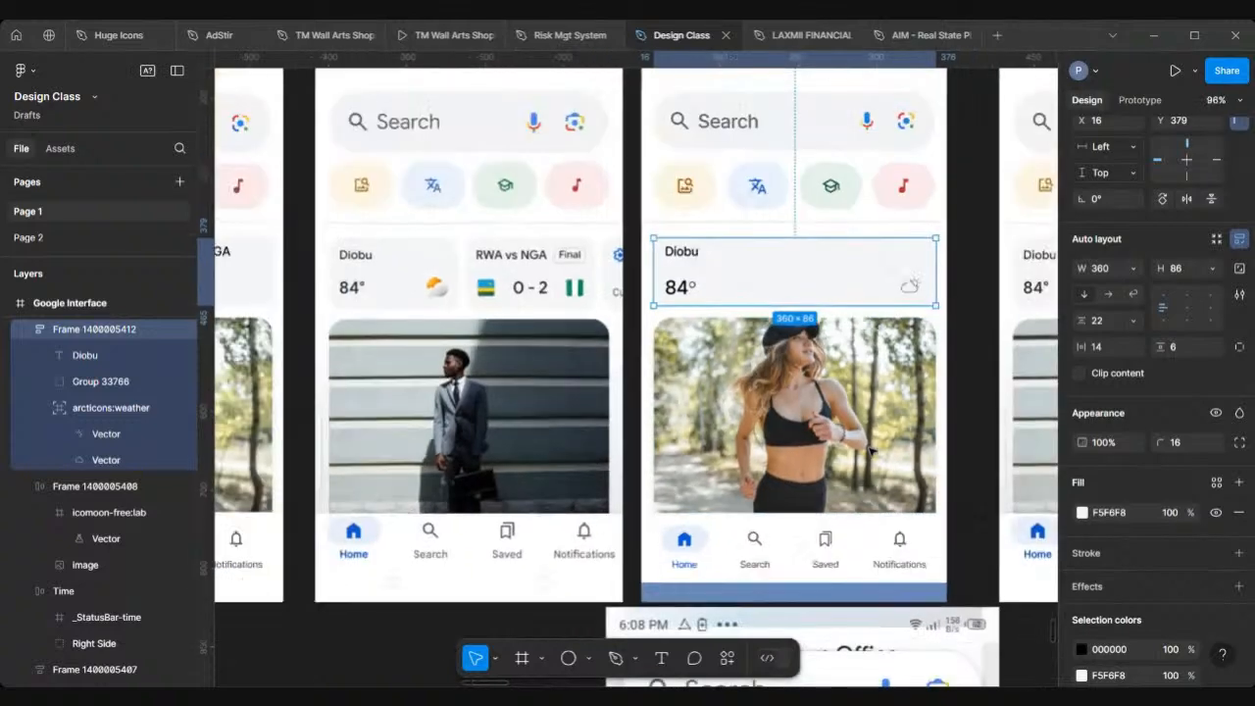
pyautogui.scroll(-5, 516, 308)
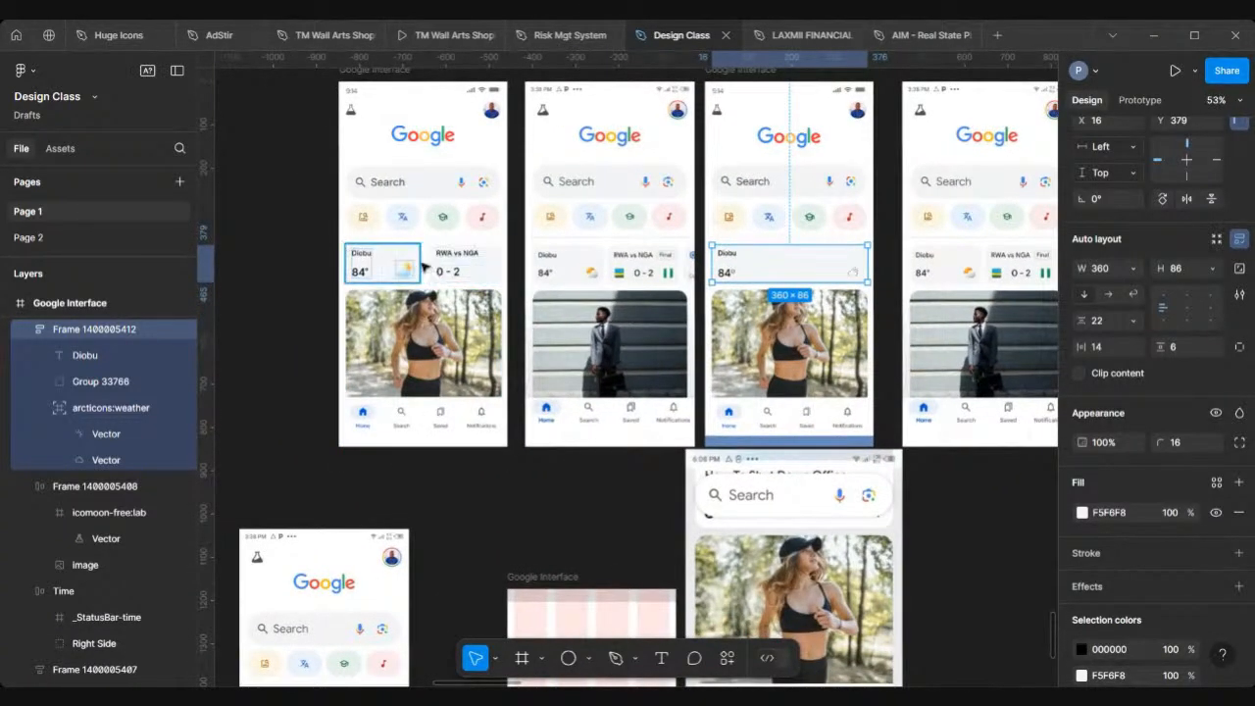
pyautogui.scroll(3, 412, 277)
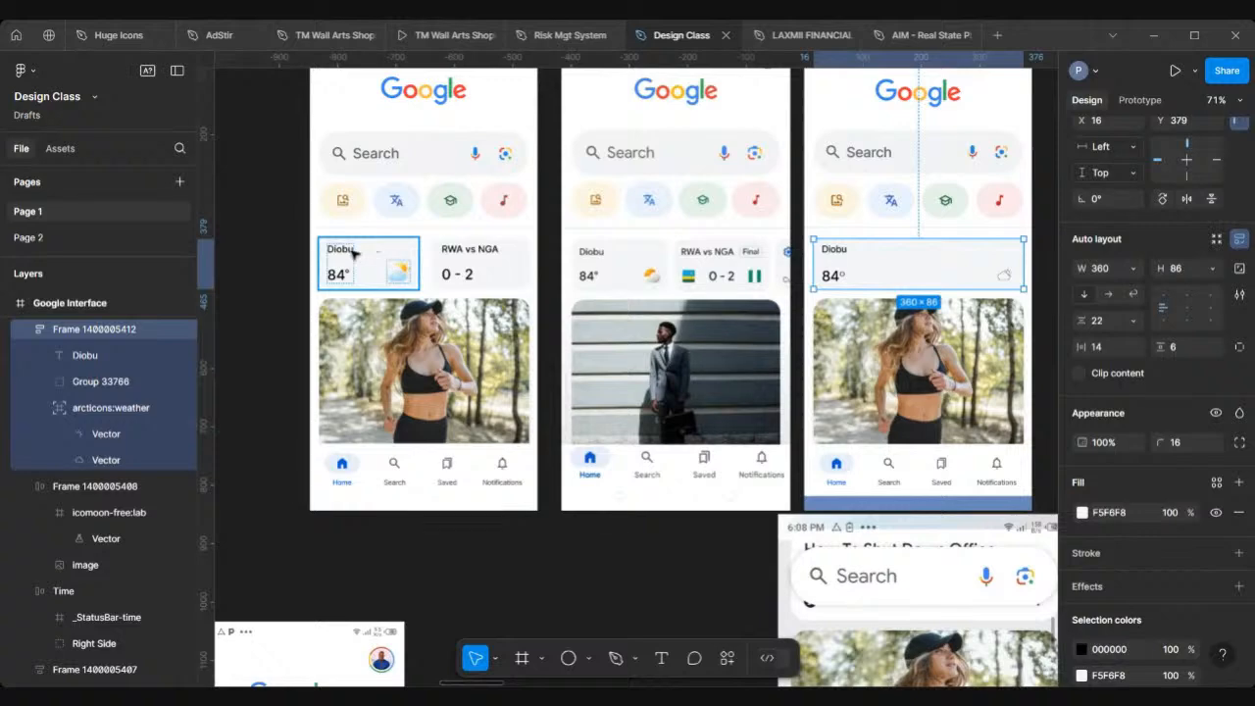
pyautogui.scroll(3, 392, 267)
pyautogui.click(420, 281)
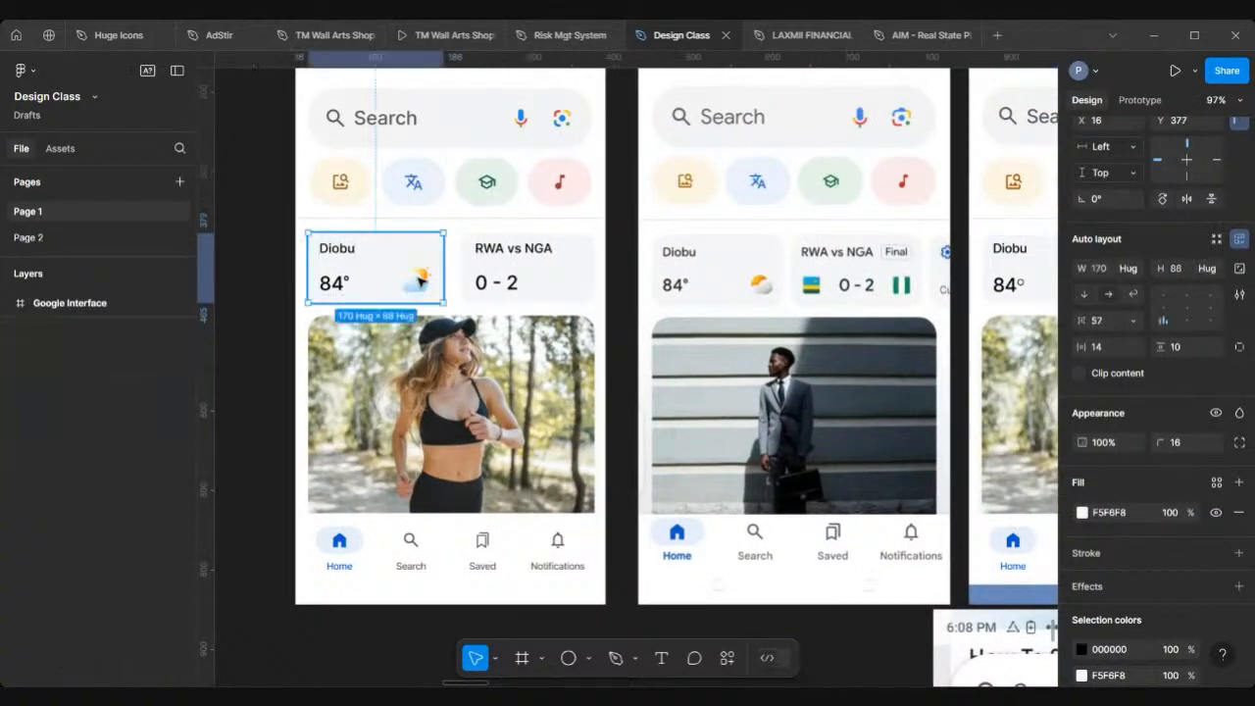
pyautogui.click(420, 281)
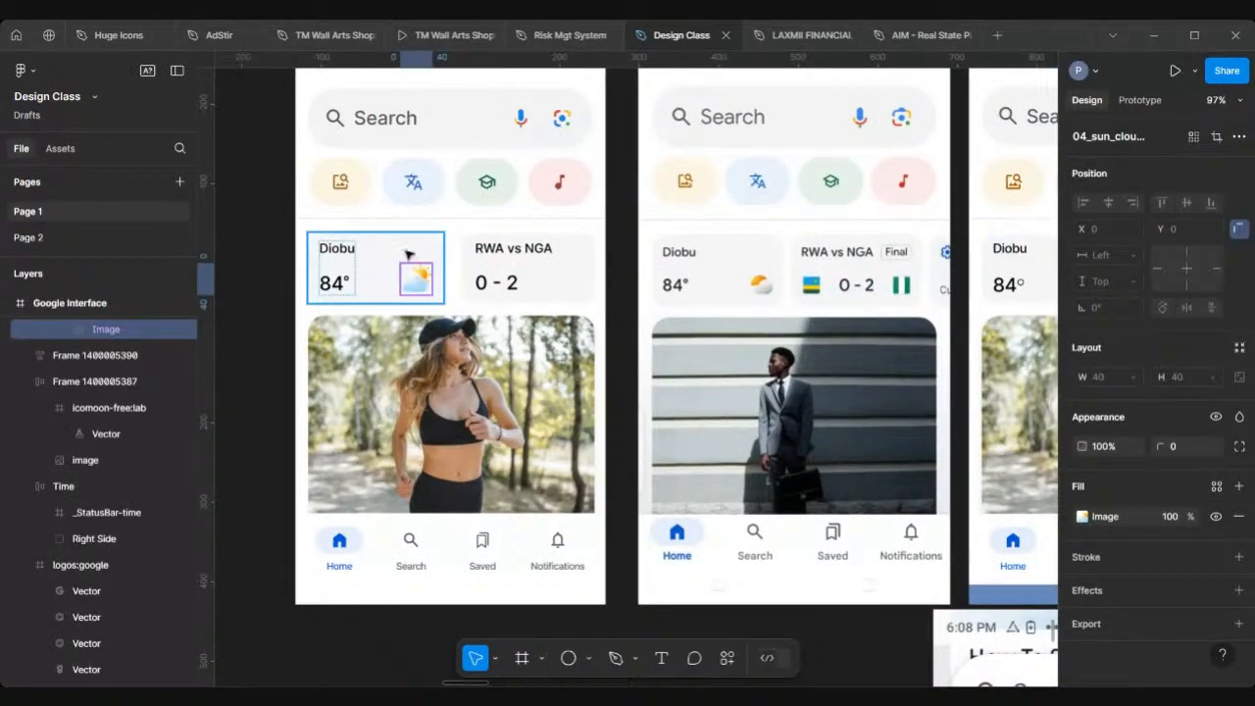
pyautogui.click(409, 255)
pyautogui.scroll(-5, 411, 257)
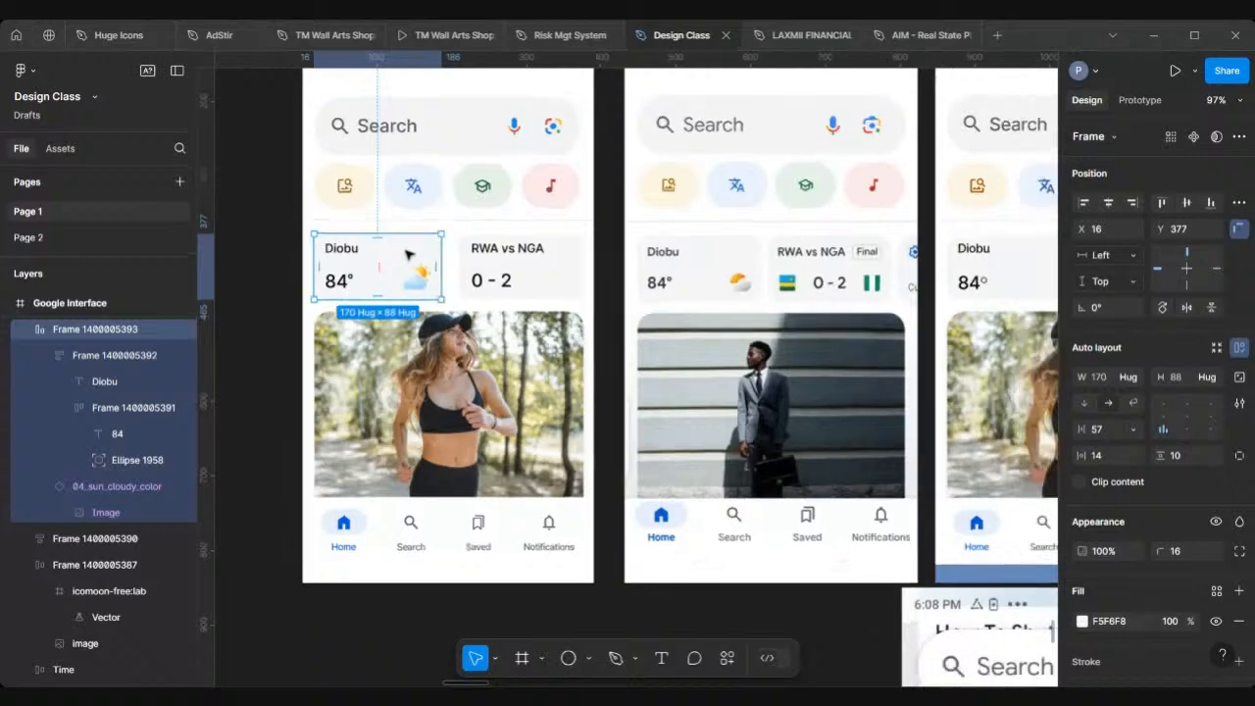
pyautogui.scroll(5, 531, 253)
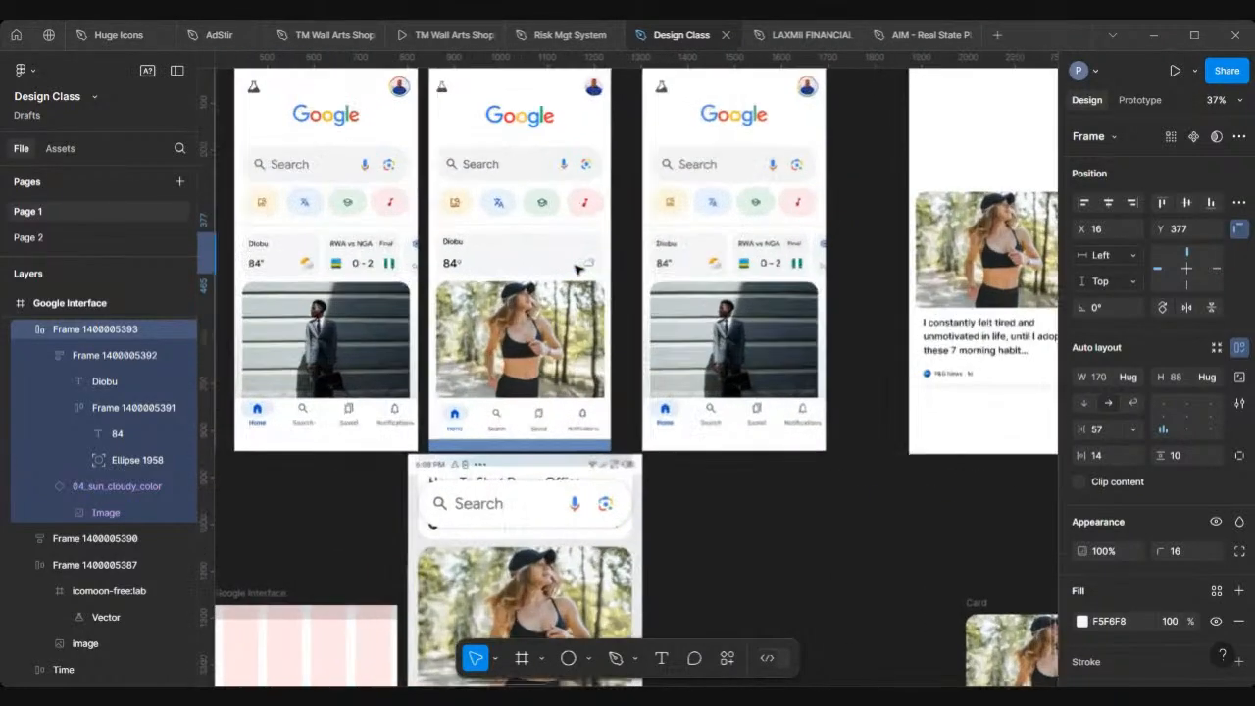
pyautogui.hscroll(-3, 520, 255)
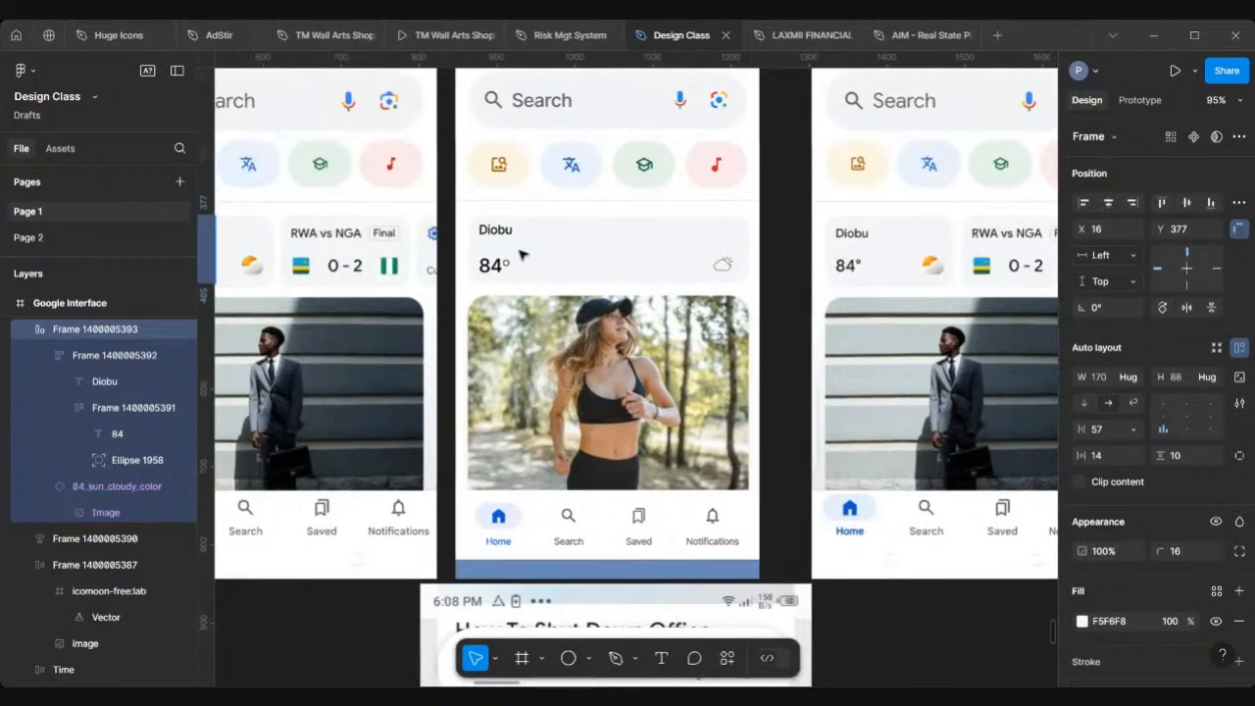
pyautogui.hscroll(-4, 523, 255)
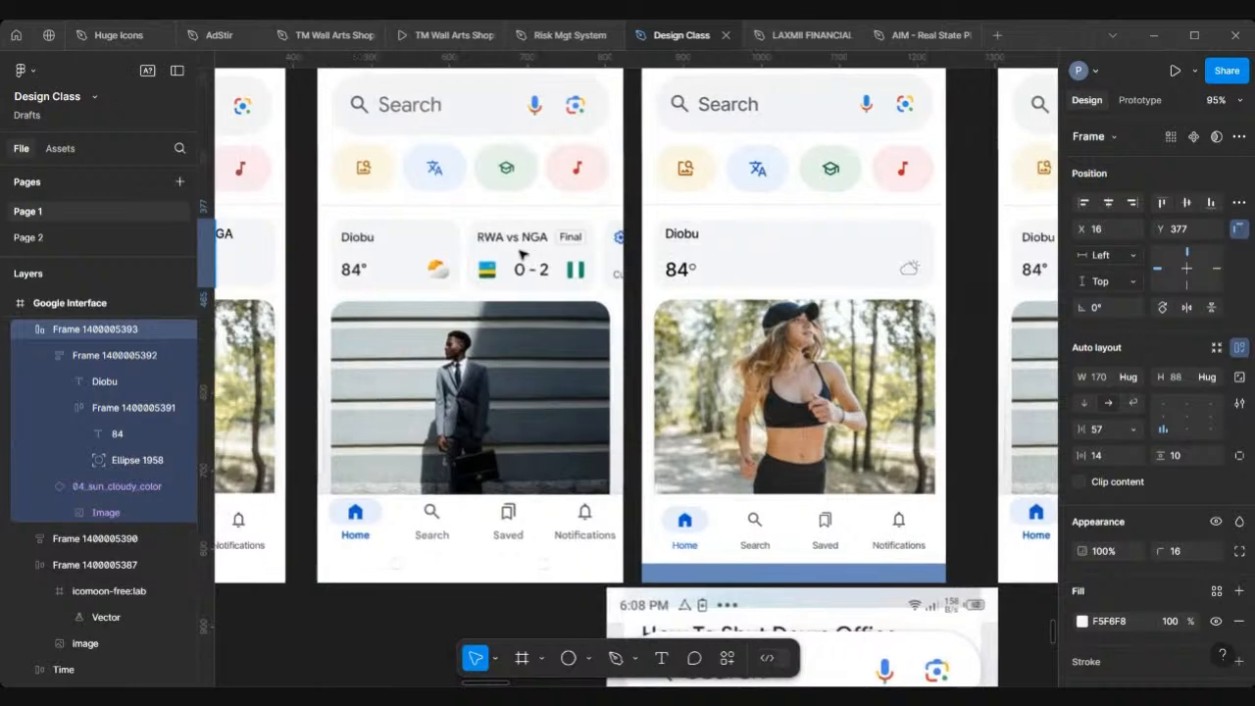
pyautogui.scroll(-2, 733, 364)
pyautogui.scroll(-5, 733, 365)
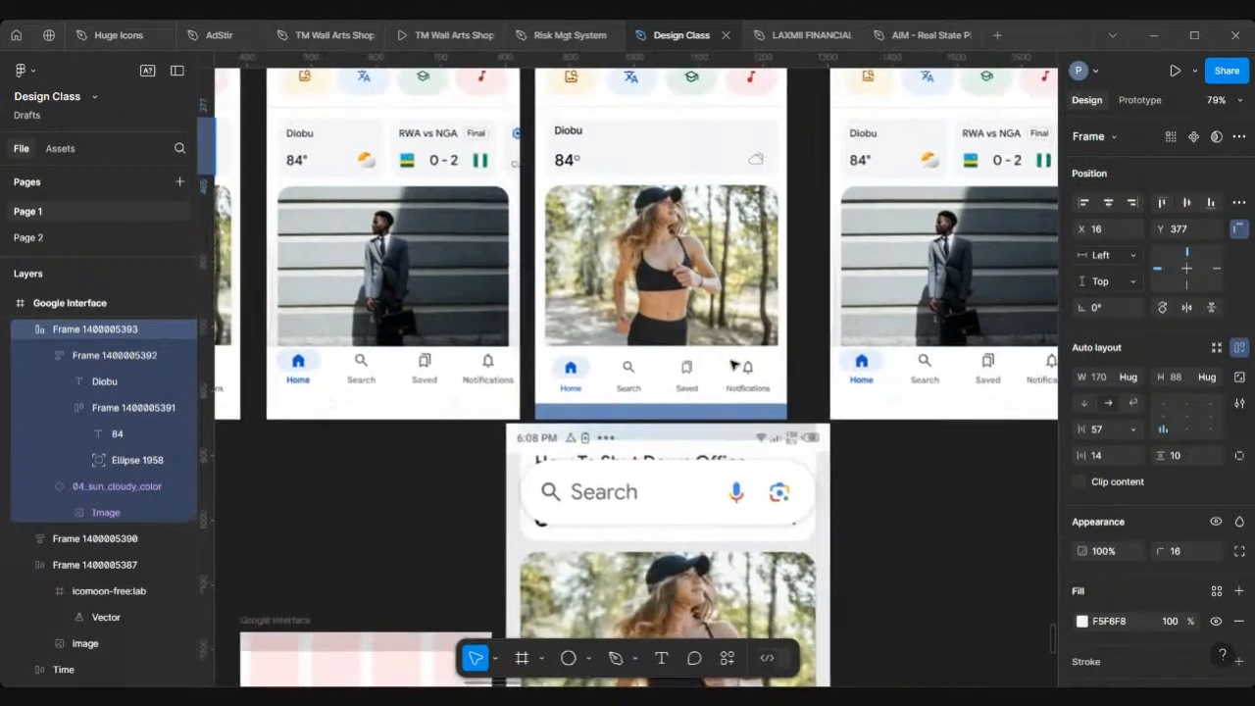
pyautogui.hscroll(-4, 733, 365)
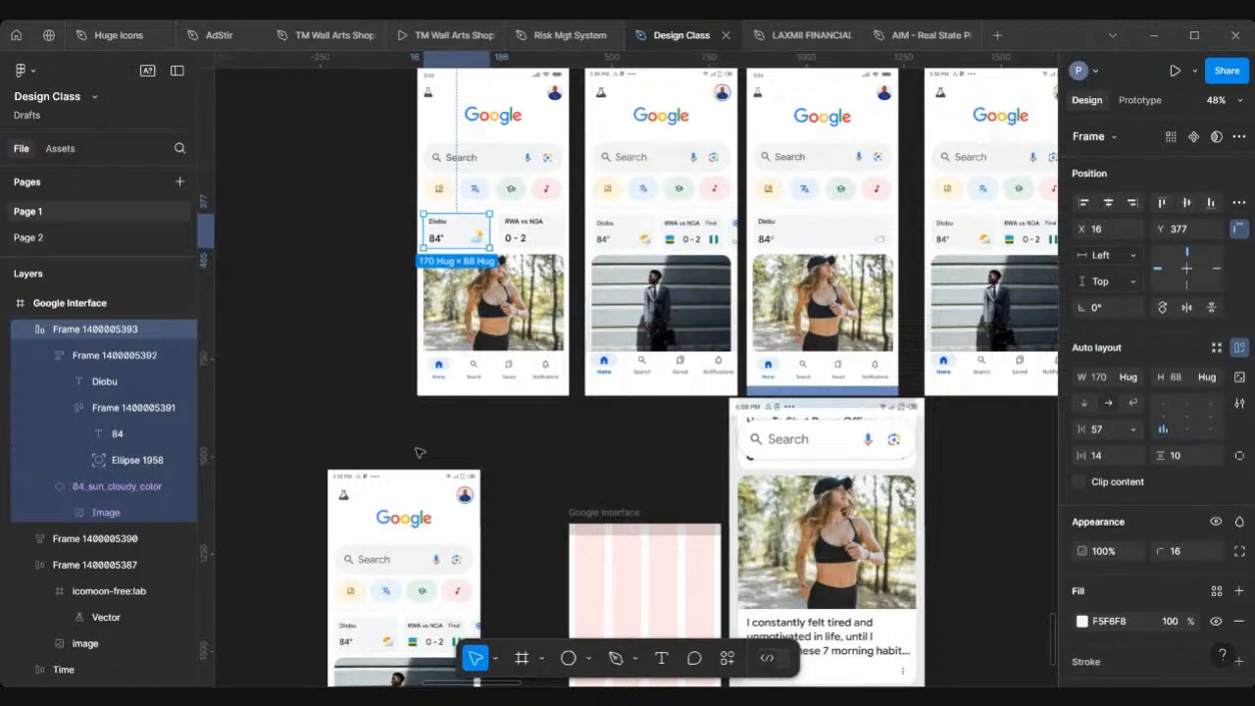
pyautogui.scroll(-5, 419, 453)
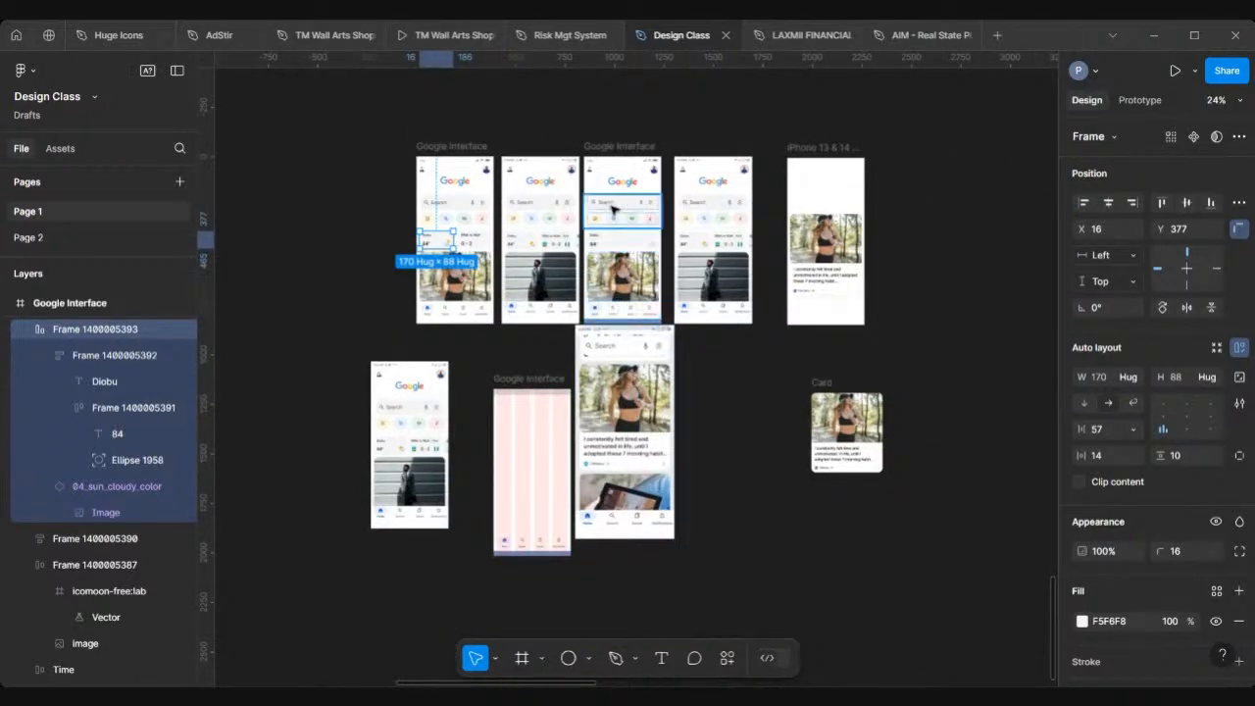
# Step: Move the Google Interface frame beside the Card component
pyautogui.click(626, 147)
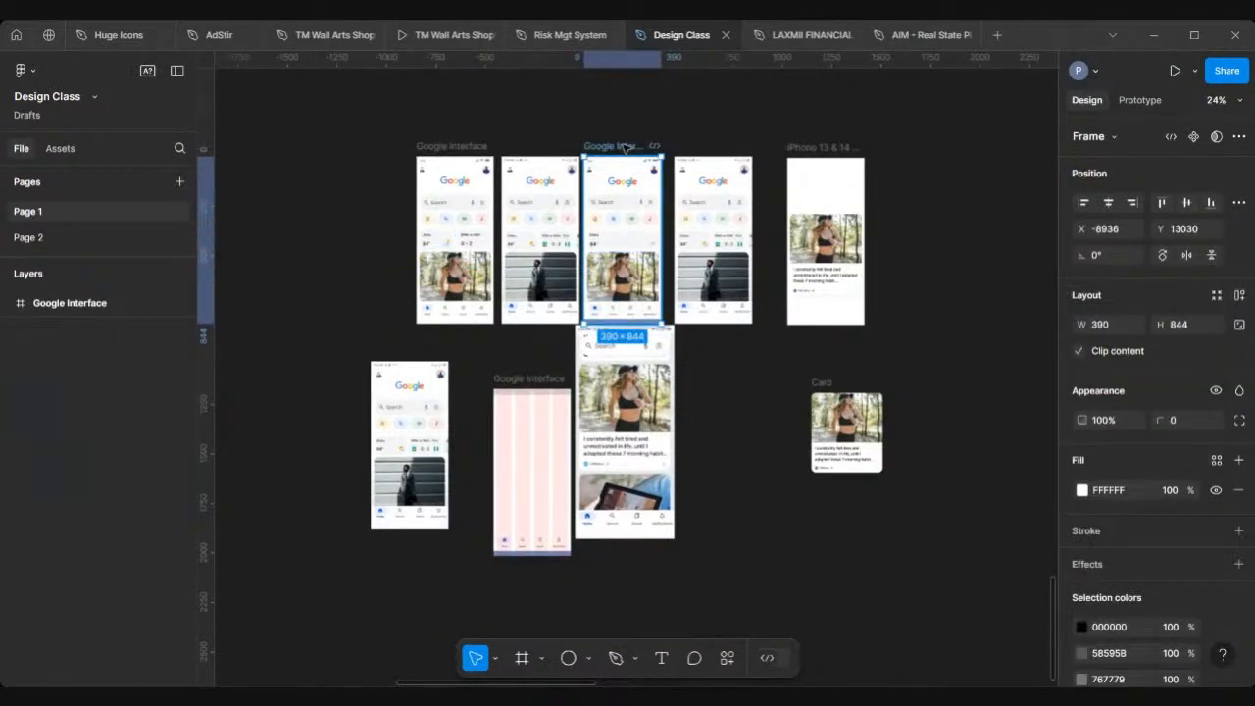
pyautogui.moveTo(625, 147); pyautogui.dragTo(592, 123)
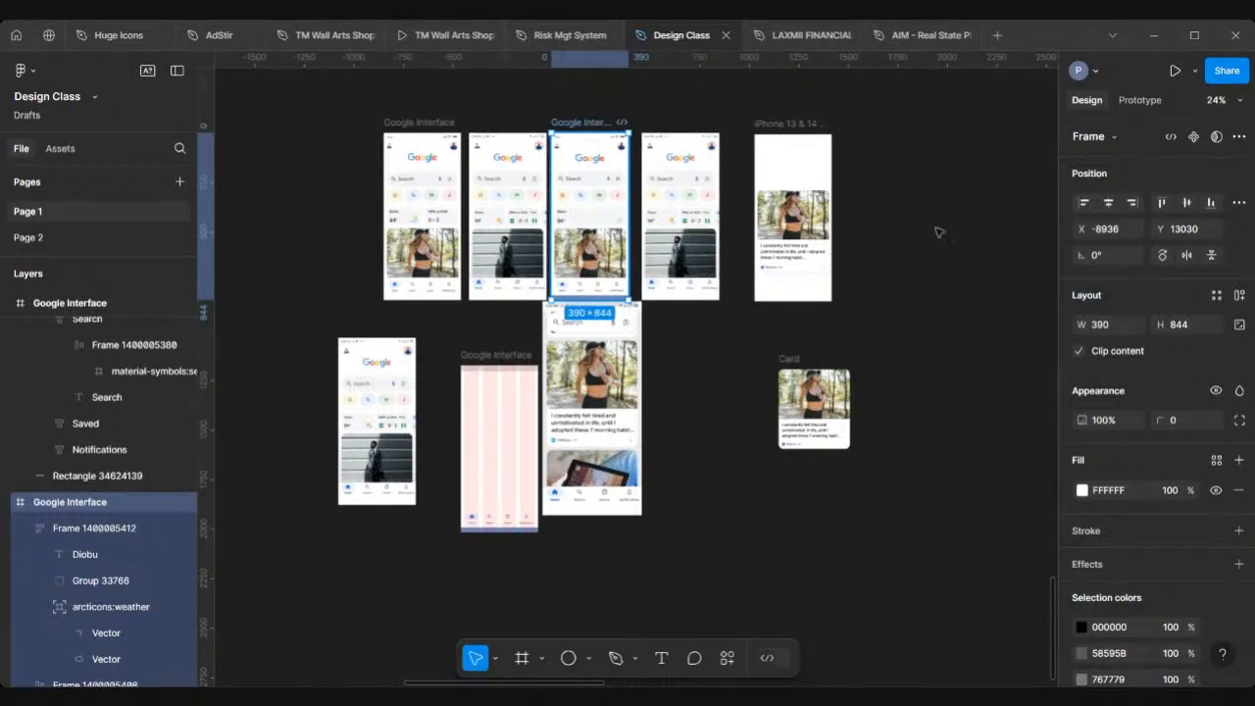
pyautogui.moveTo(939, 232); pyautogui.dragTo(917, 360)
pyautogui.hscroll(3, 916, 361)
pyautogui.scroll(-2, 916, 360)
pyautogui.scroll(3, 855, 419)
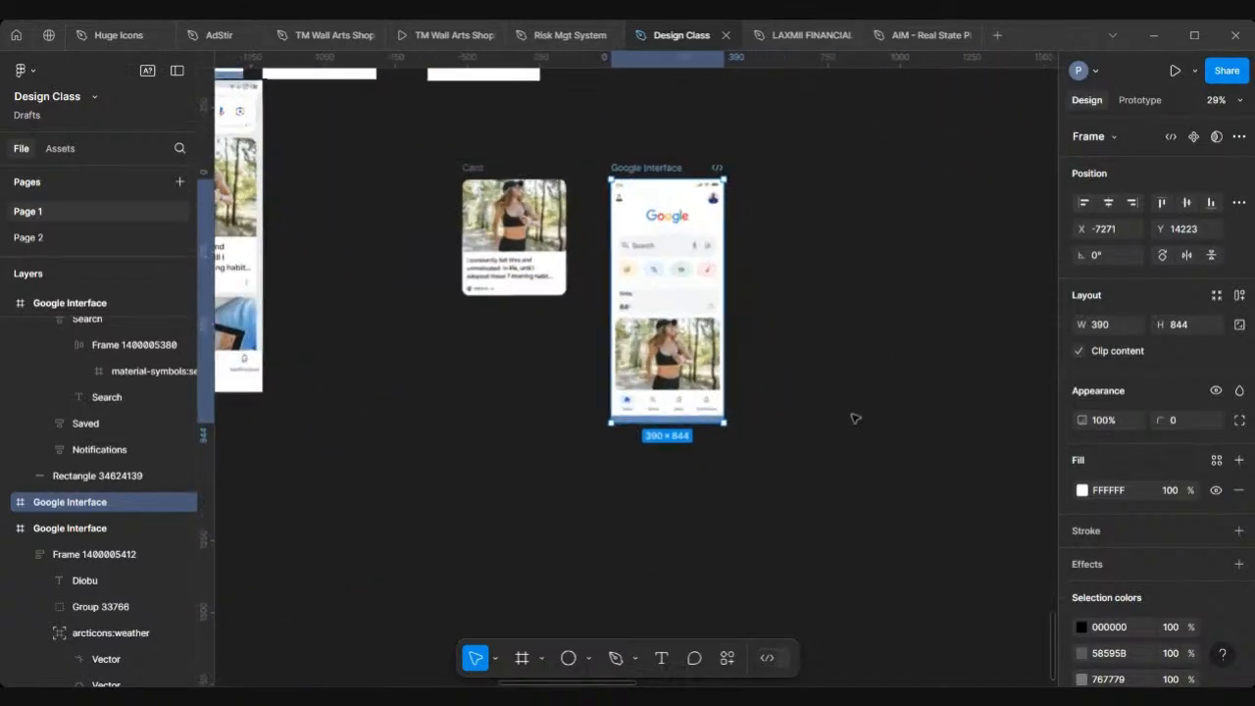
pyautogui.scroll(4, 632, 425)
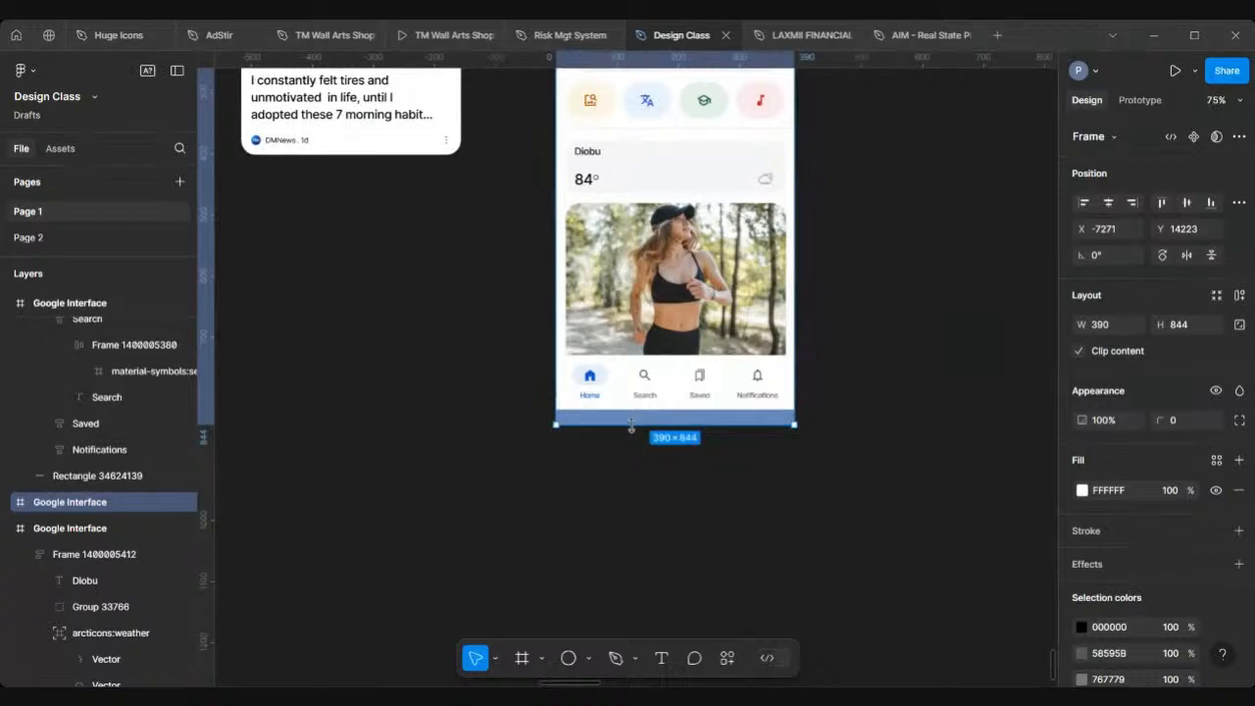
pyautogui.scroll(-2, 630, 425)
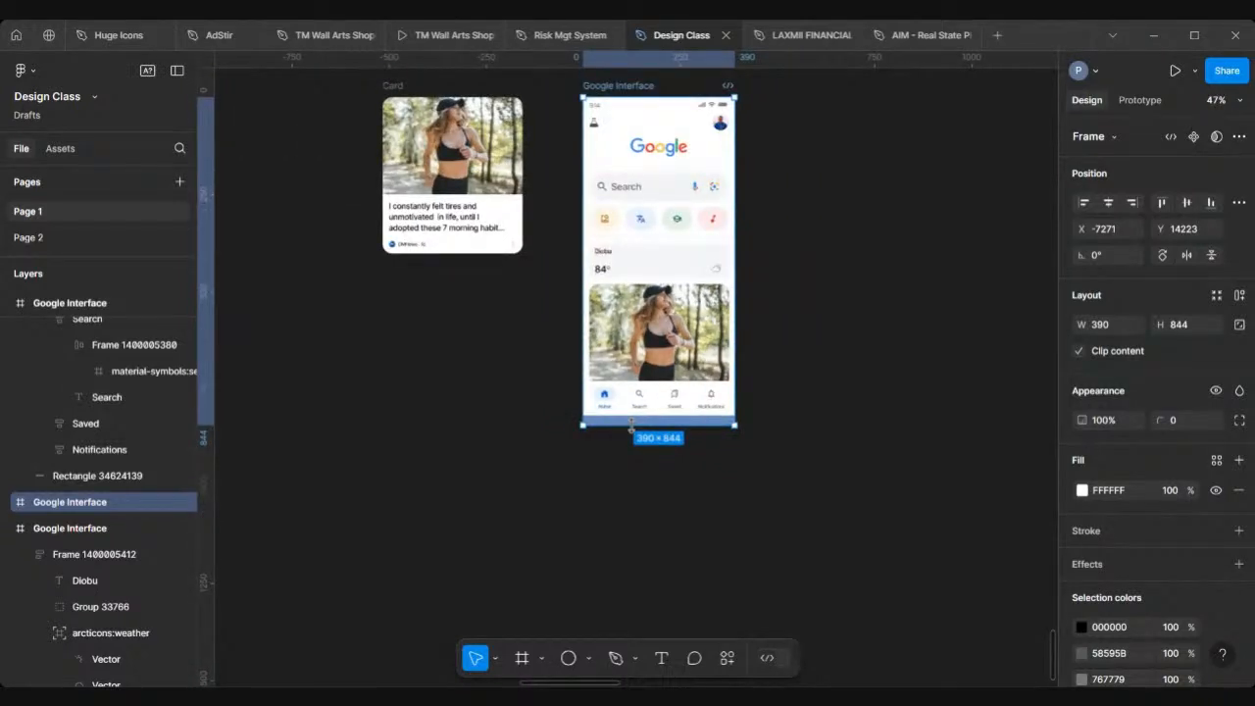
# Step: Extend the Google Interface frame's height to 1332
pyautogui.moveTo(631, 424); pyautogui.dragTo(637, 610)
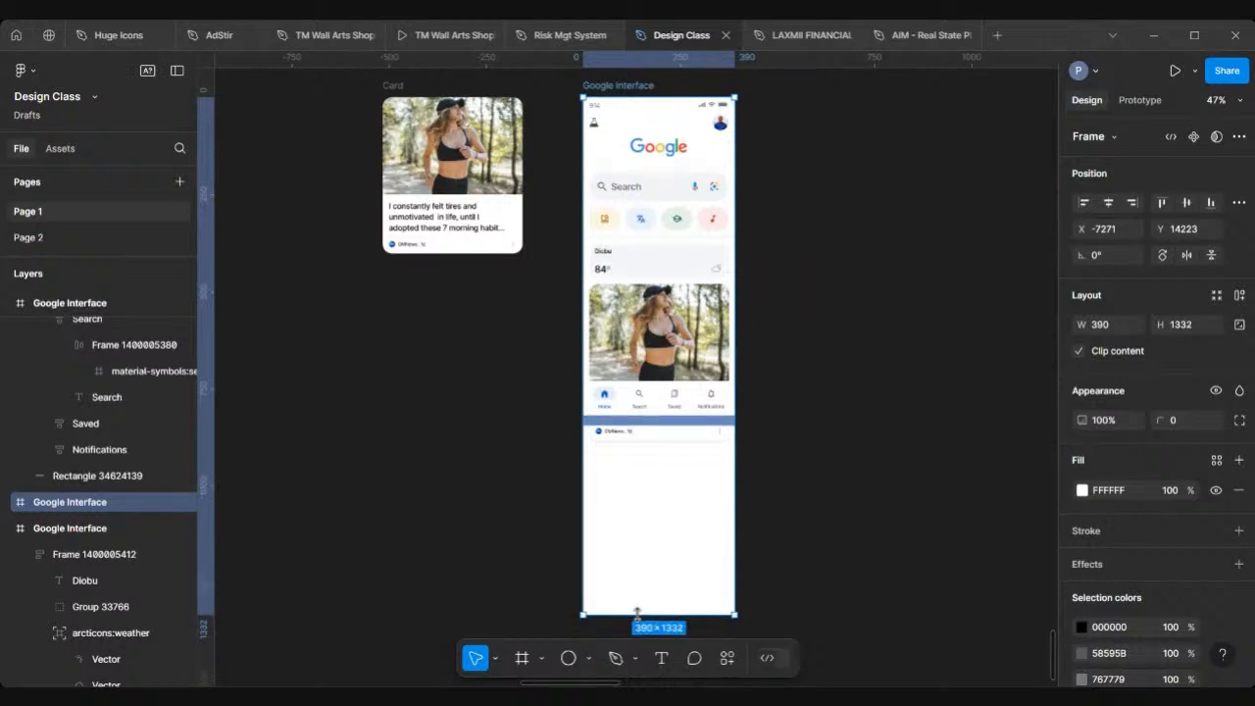
pyautogui.scroll(-3, 638, 613)
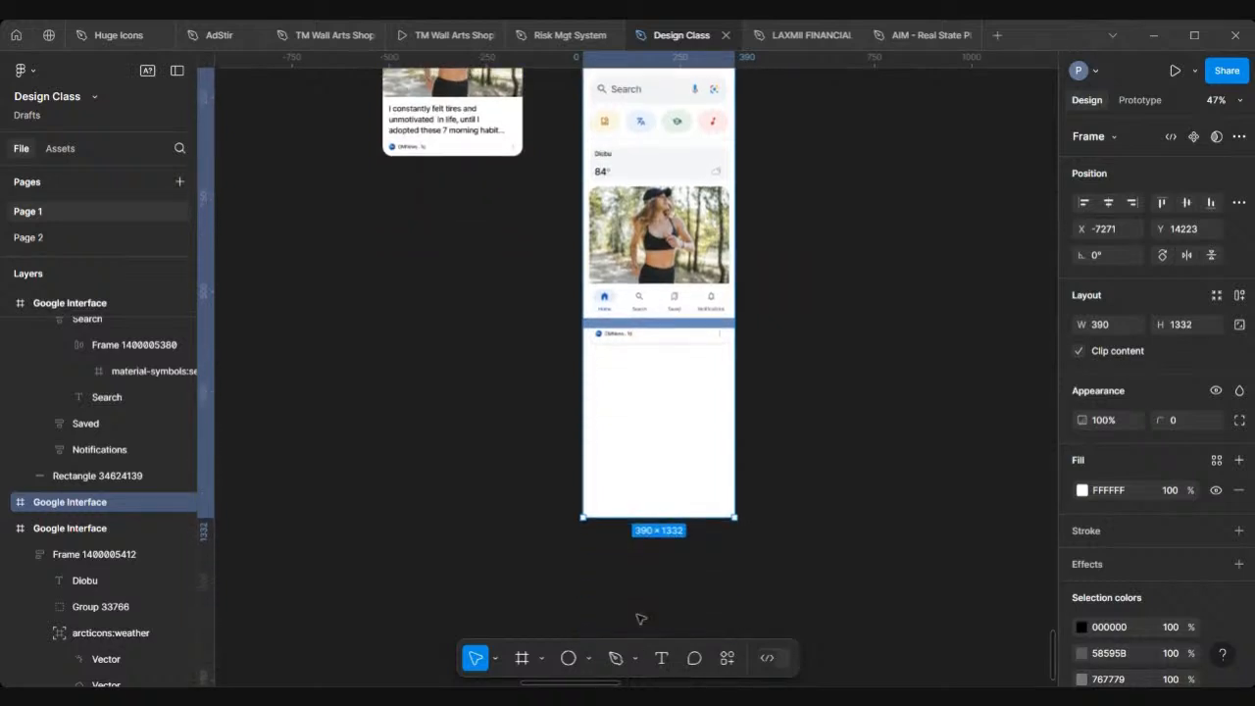
# Step: Move the navigation bar and the blue bottom strip out of the frame onto the canvas
pyautogui.click(666, 305)
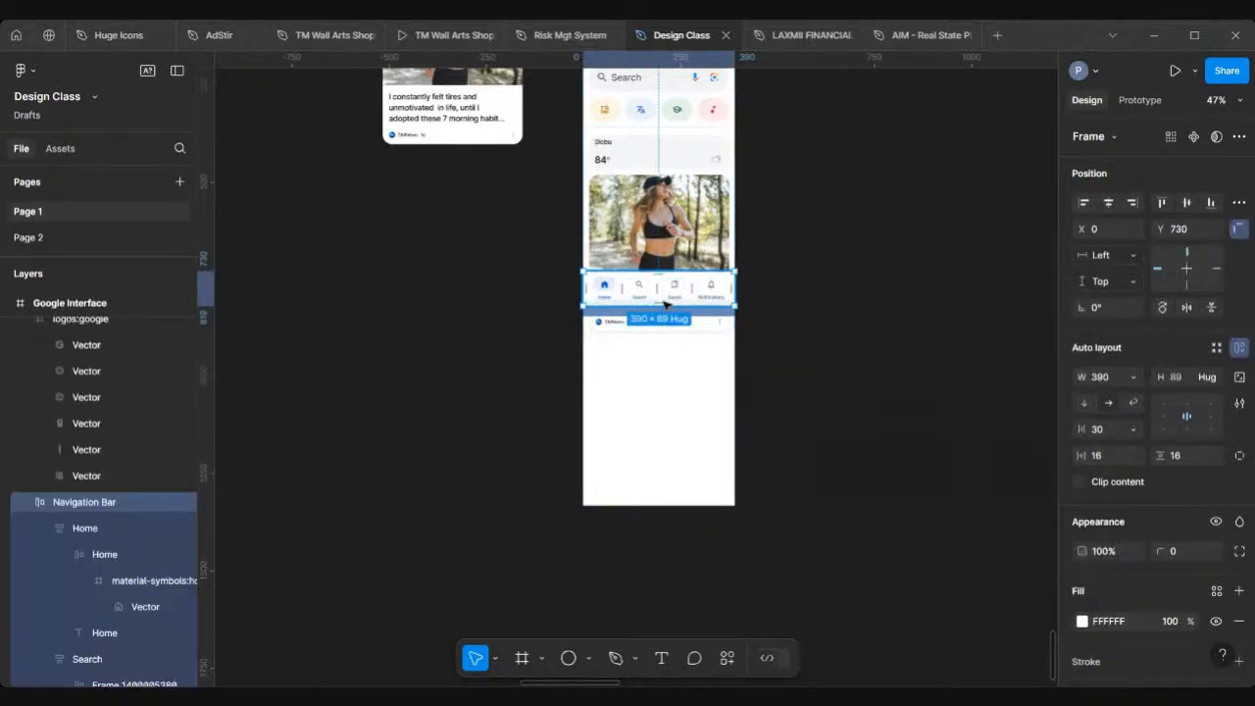
pyautogui.moveTo(666, 305); pyautogui.dragTo(850, 303)
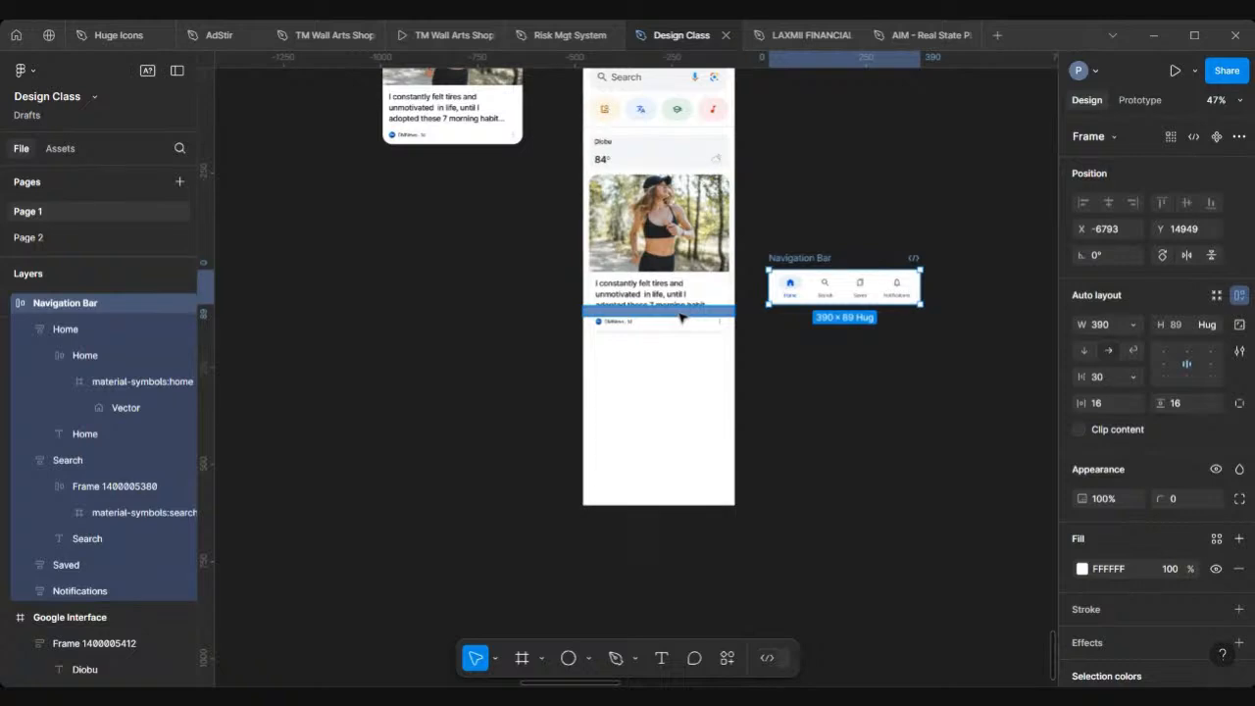
pyautogui.moveTo(681, 316); pyautogui.dragTo(899, 359)
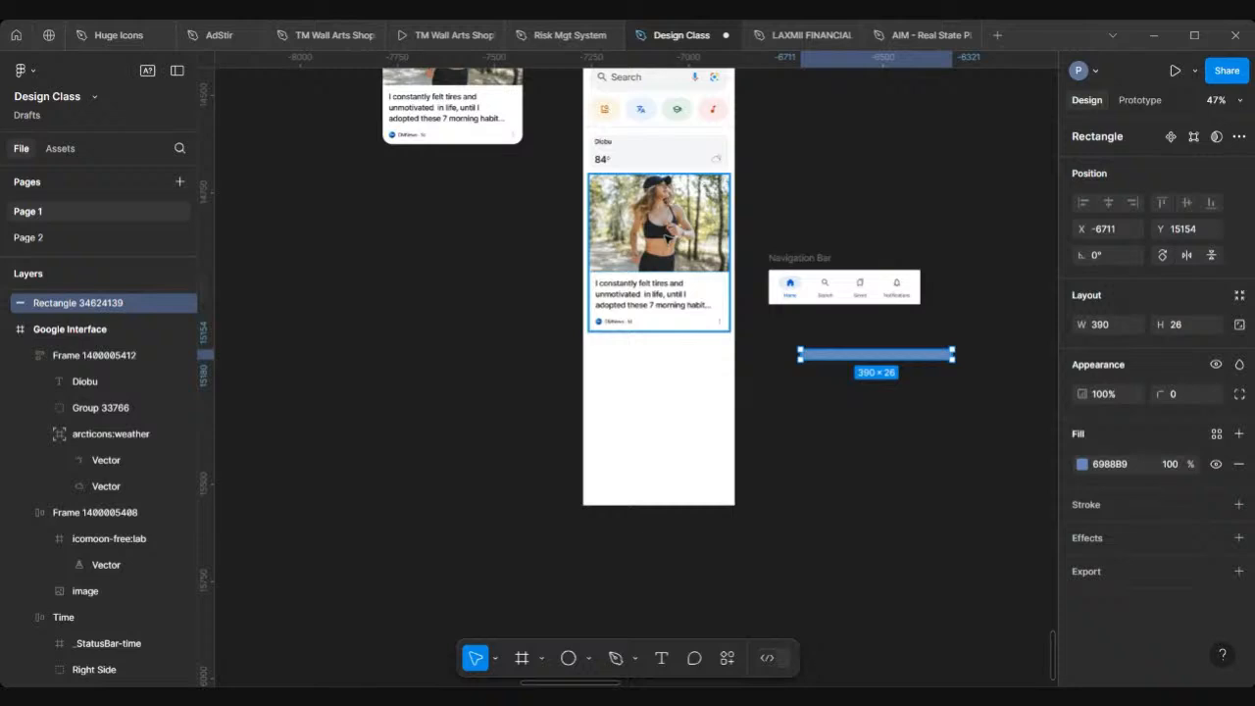
# Step: Duplicate the feed card and place the copy directly below the first card
pyautogui.click(669, 239)
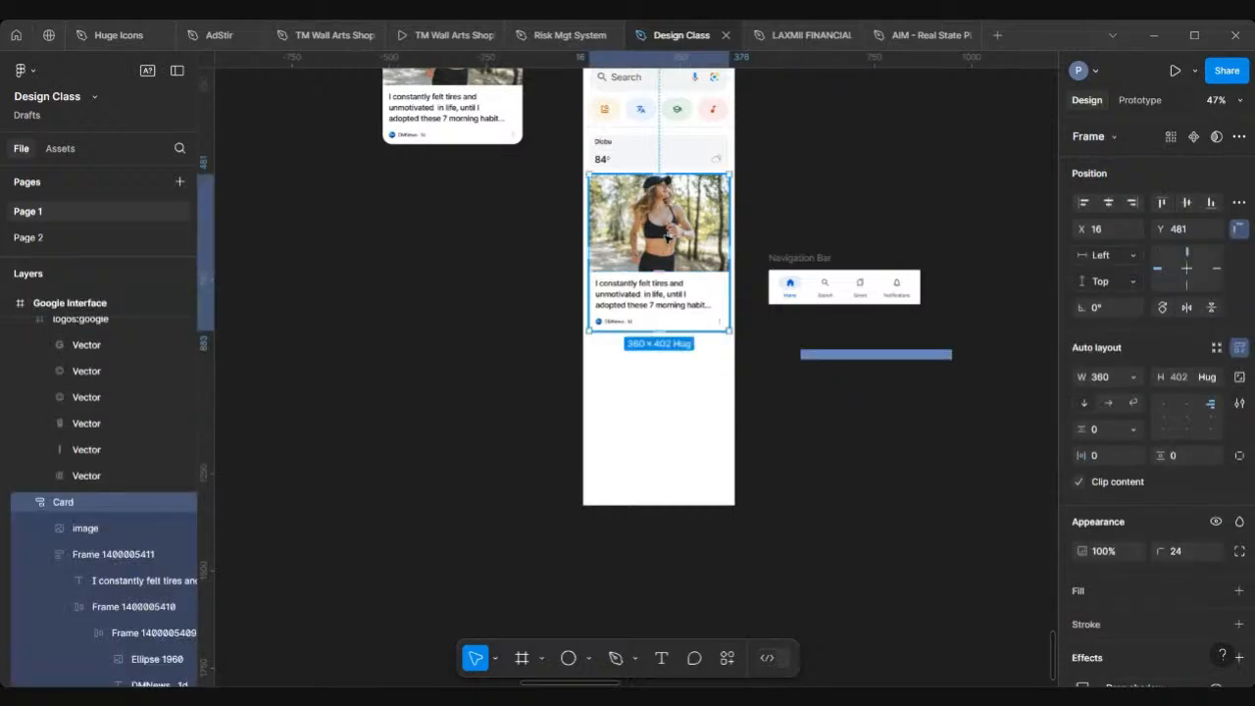
pyautogui.keyDown('alt'); pyautogui.moveTo(668, 239); pyautogui.dragTo(669, 400); pyautogui.keyUp('alt')
pyautogui.keyDown('ctrl'); pyautogui.scroll(3, 669, 400); pyautogui.keyUp('ctrl')
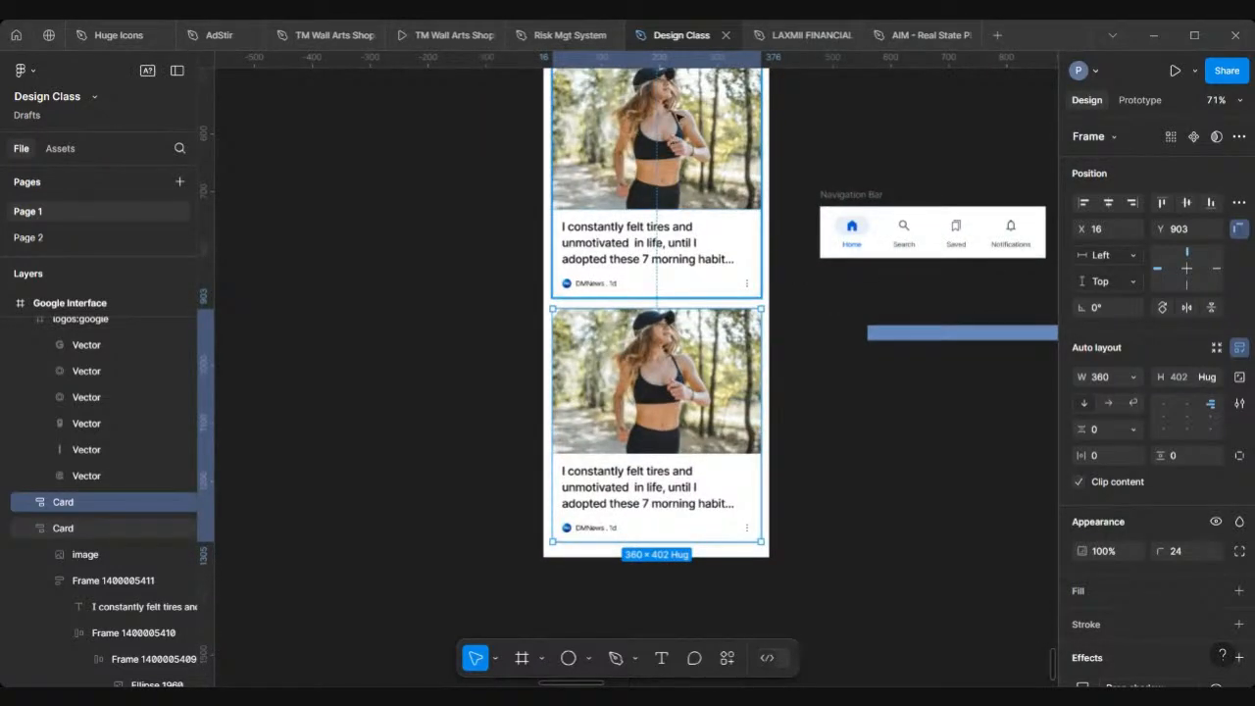
pyautogui.scroll(3, 622, 326)
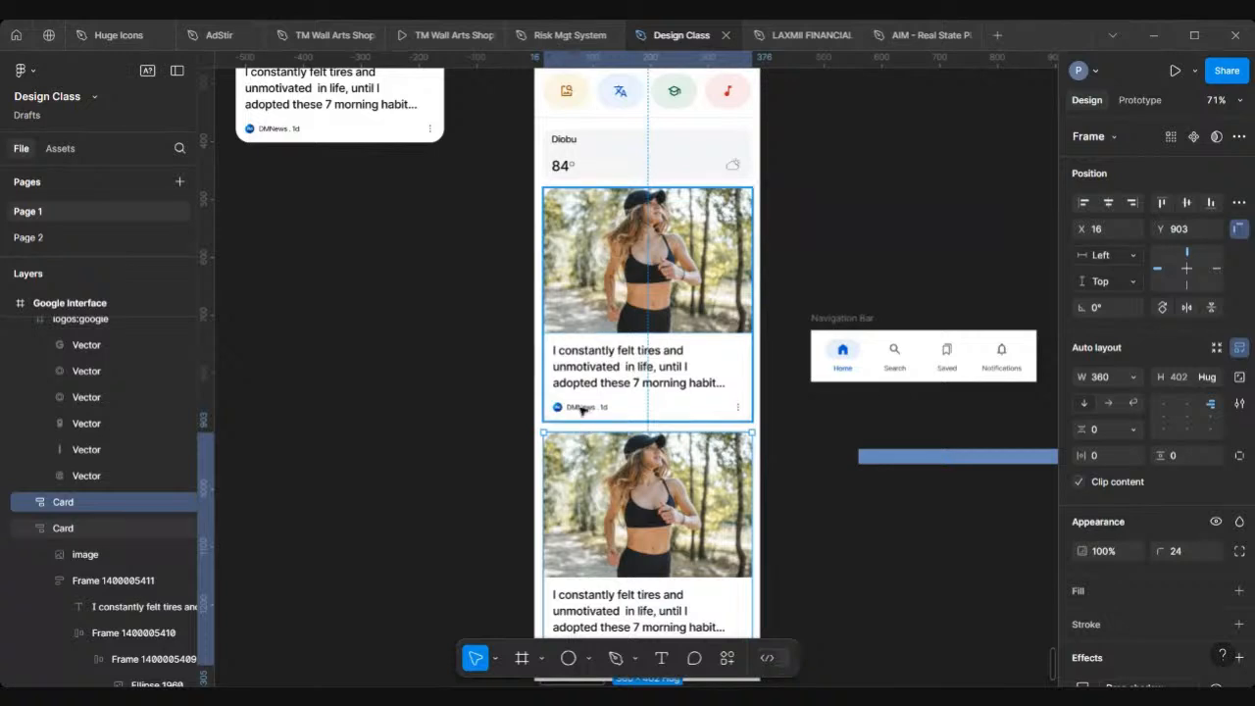
pyautogui.scroll(-1, 584, 407)
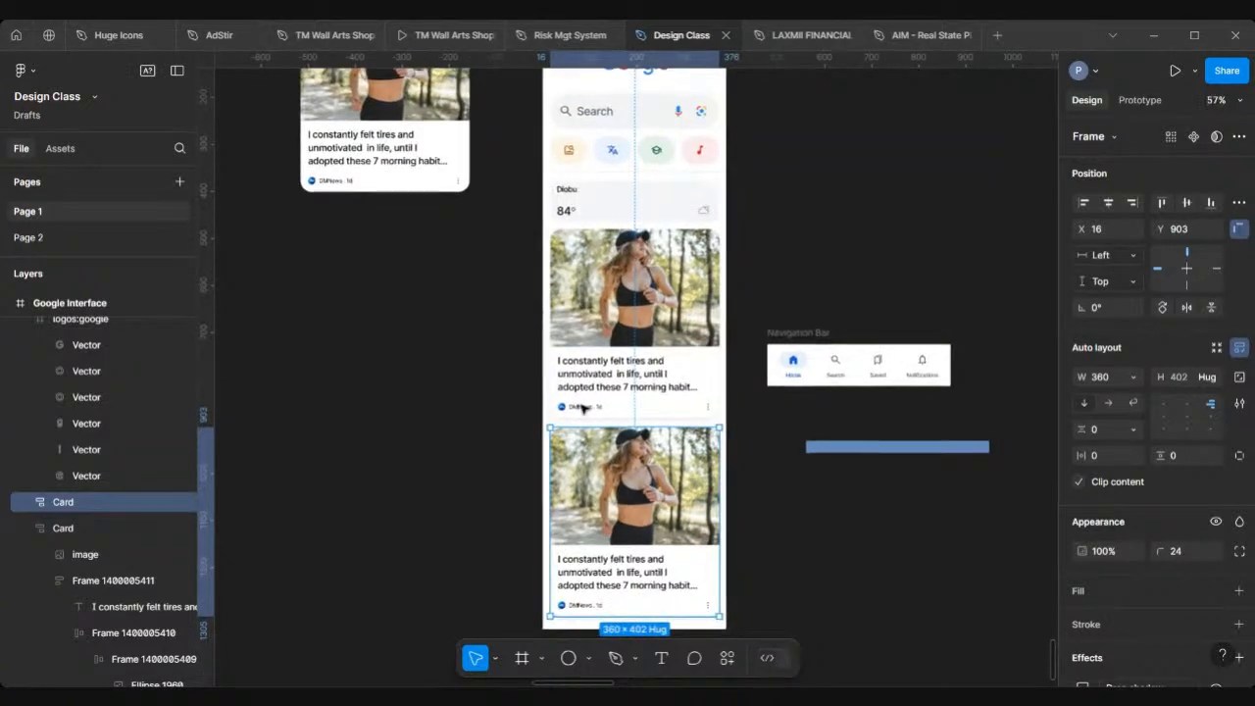
pyautogui.scroll(-1, 583, 407)
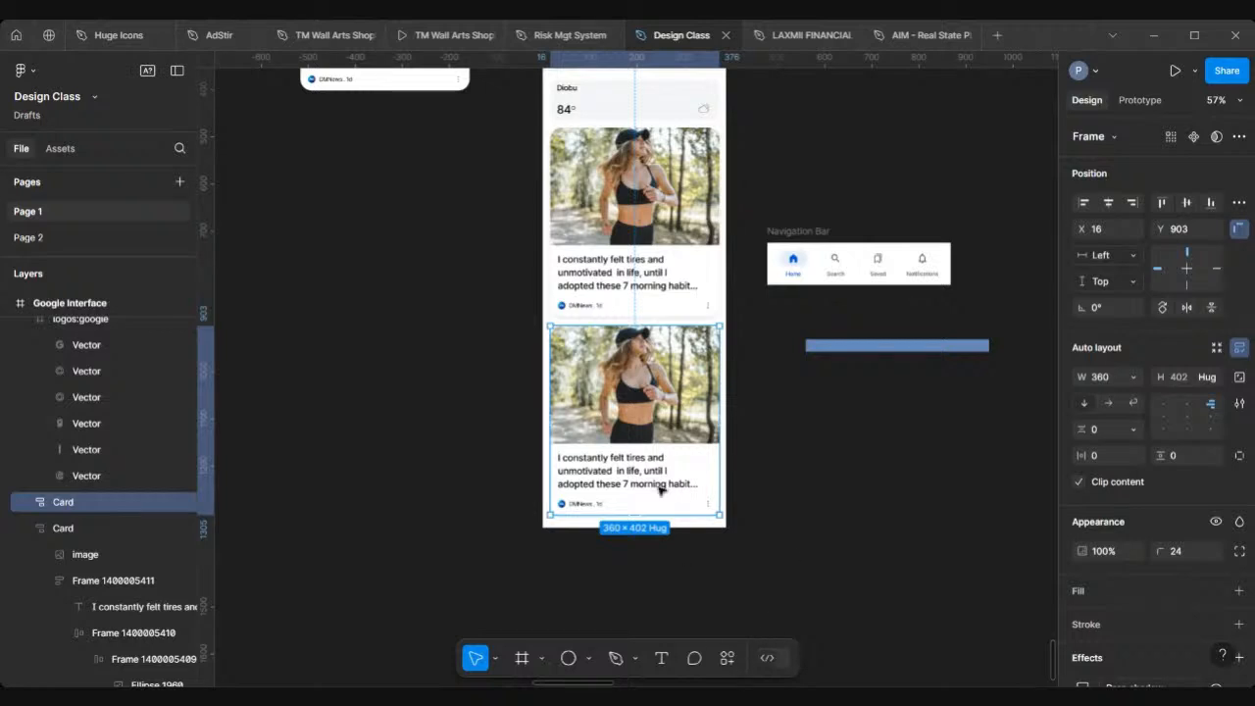
# Step: Replace the second card's image with the pasted theatre masks picture
pyautogui.click(601, 390)
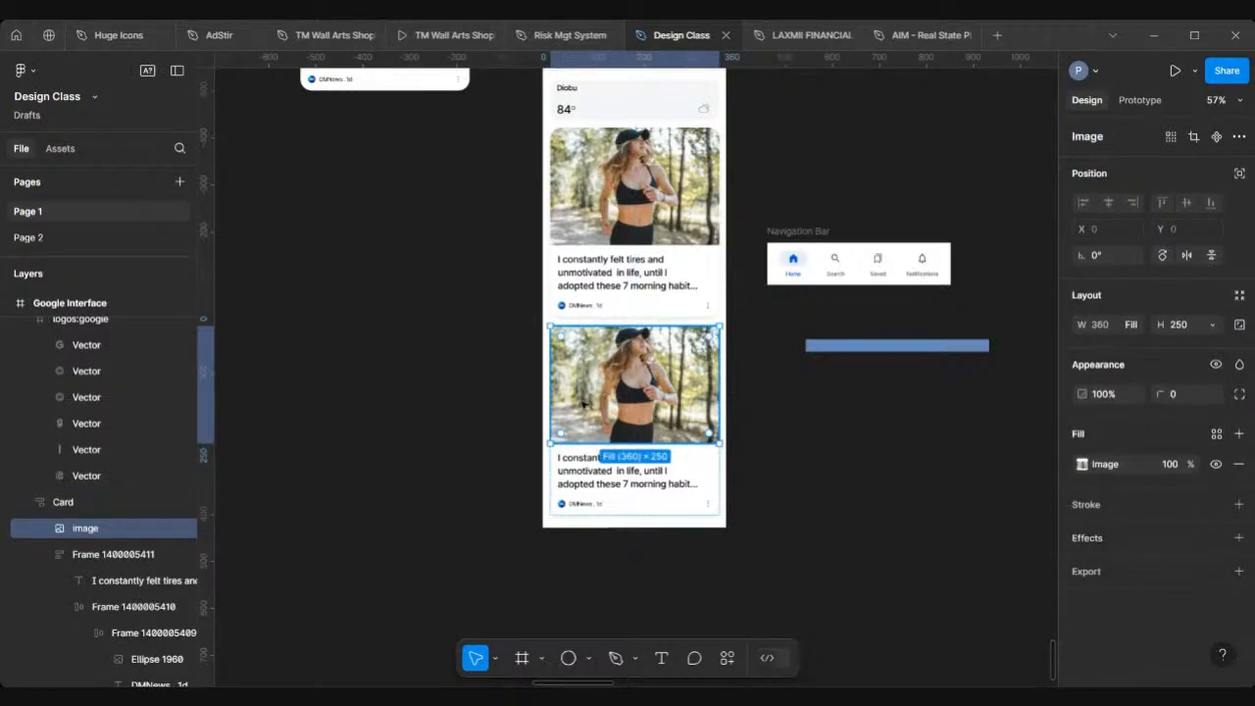
pyautogui.rightClick(600, 402)
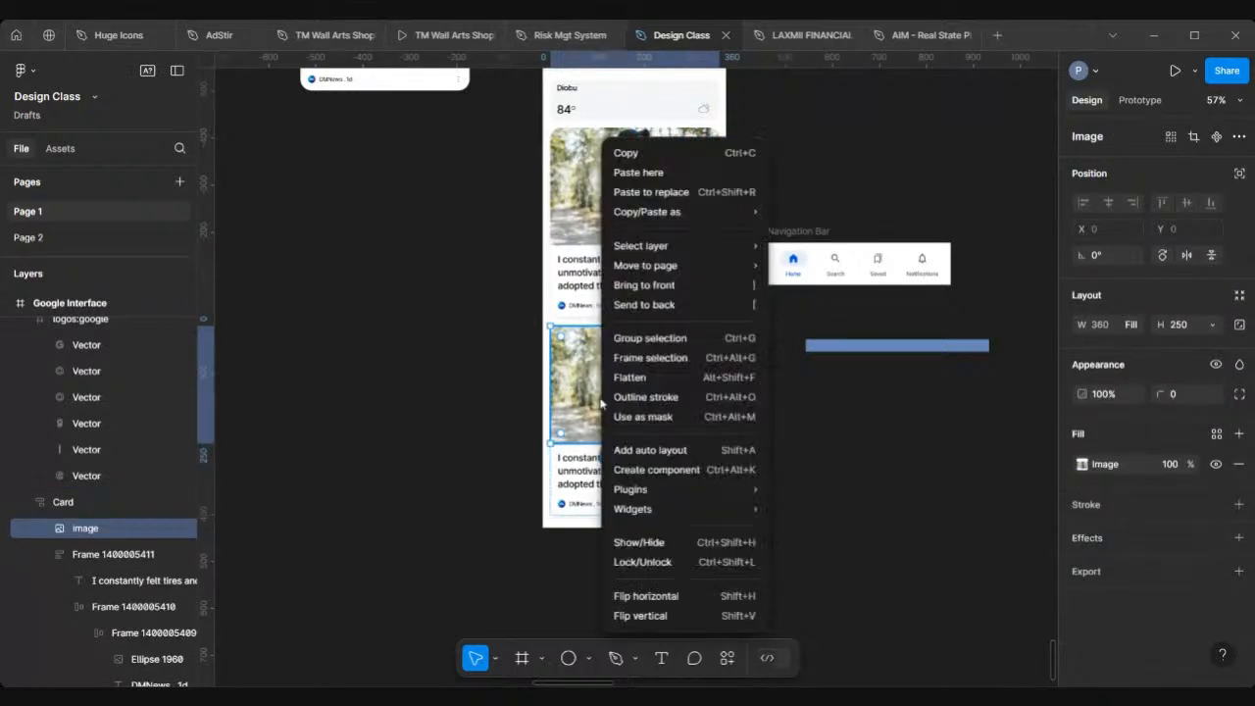
pyautogui.click(674, 172)
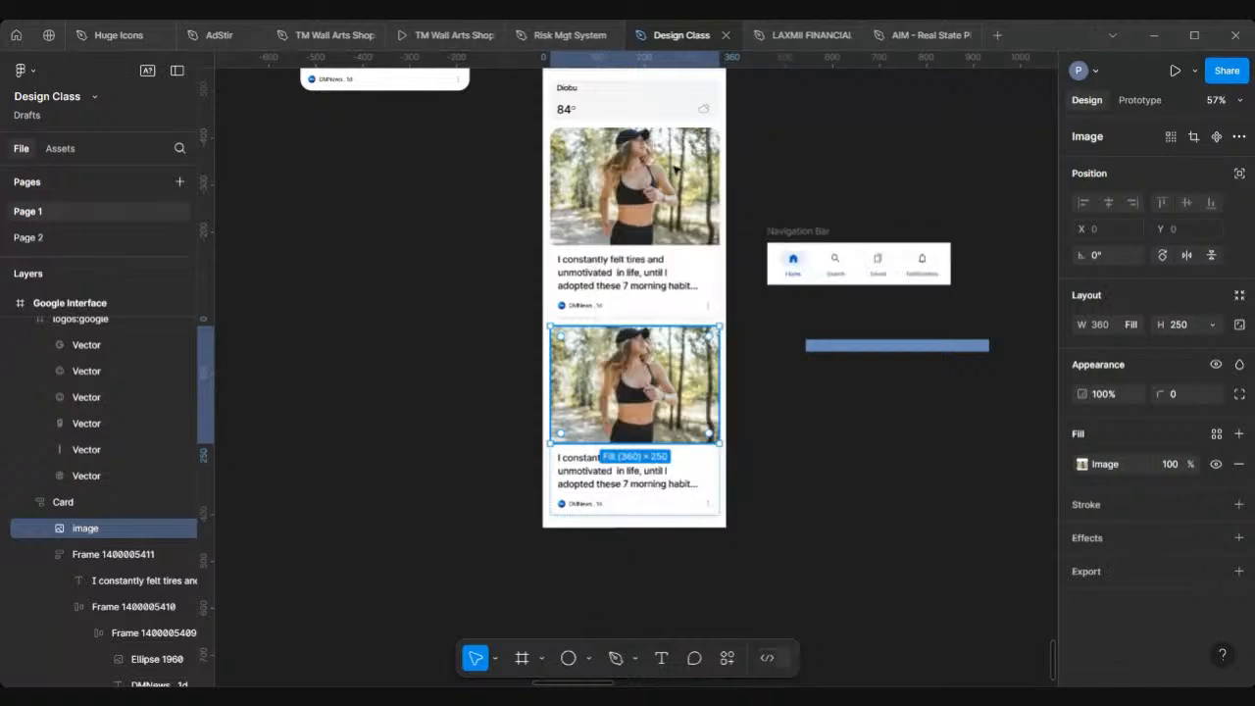
pyautogui.click(482, 367)
pyautogui.scroll(3, 581, 413)
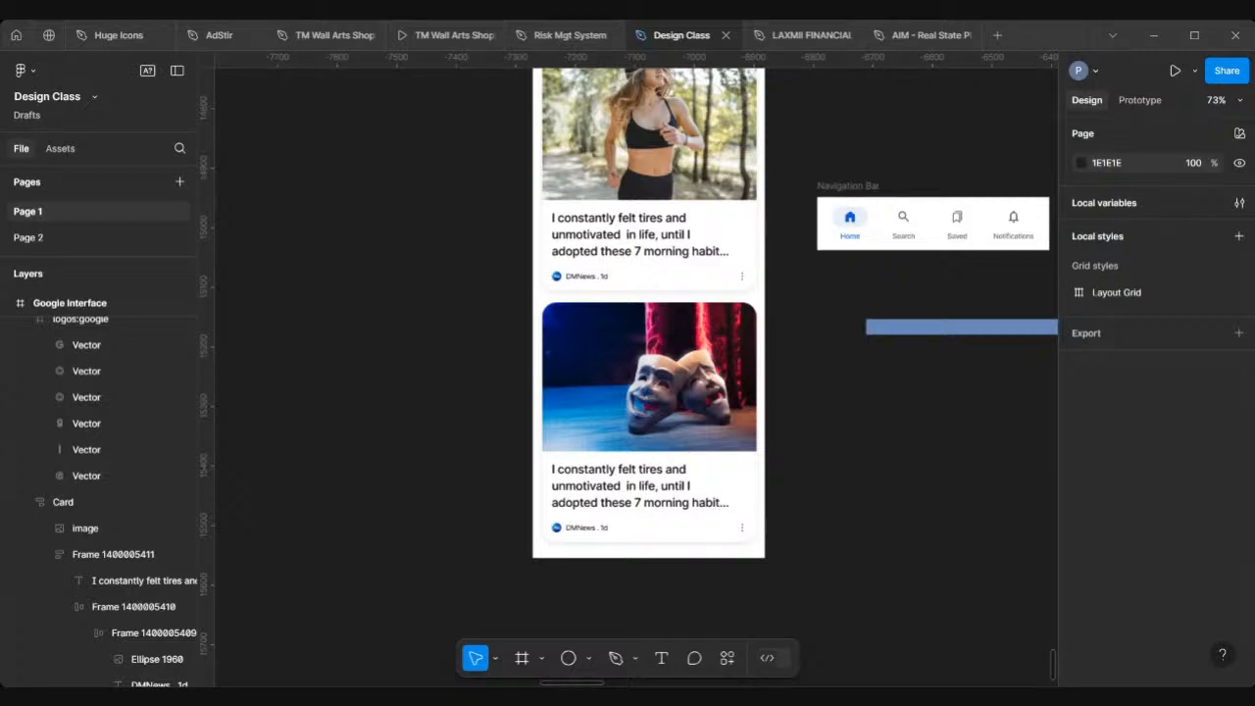
# Step: Change the second card's headline to "How to shut down office drama with four simple words"
pyautogui.click(622, 487)
pyautogui.doubleClick(622, 487)
pyautogui.doubleClick(621, 487)
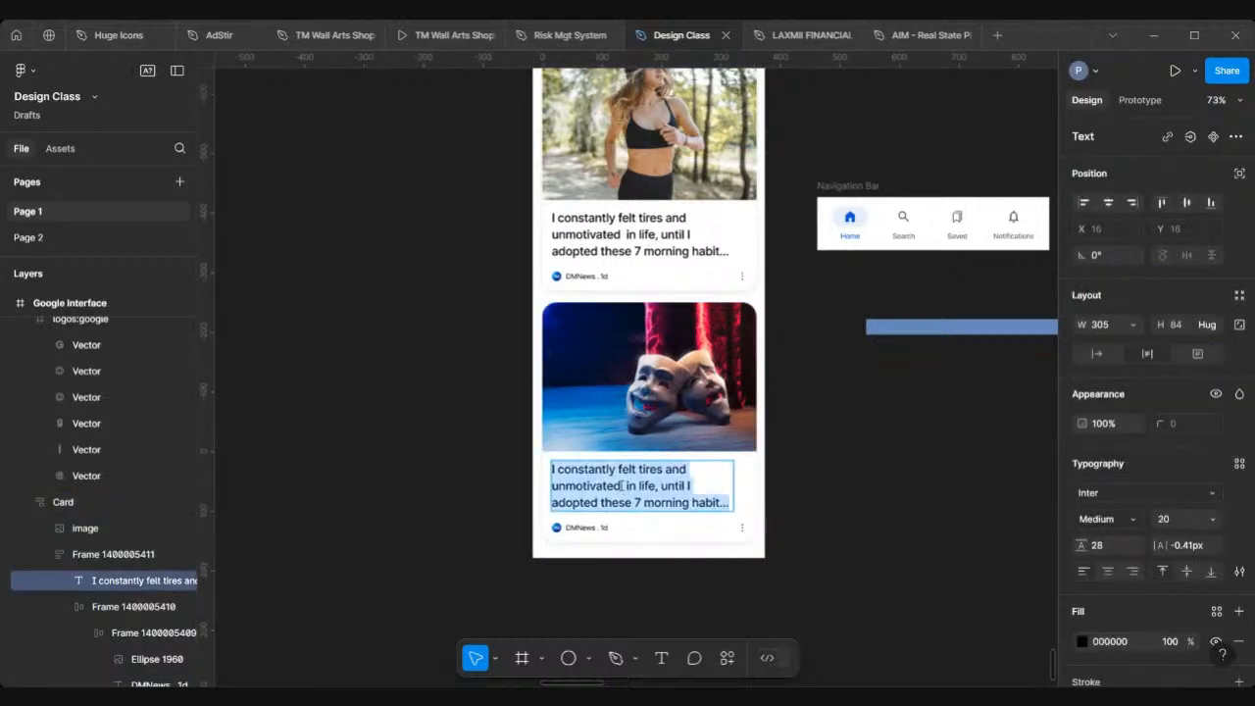
pyautogui.write('How ')
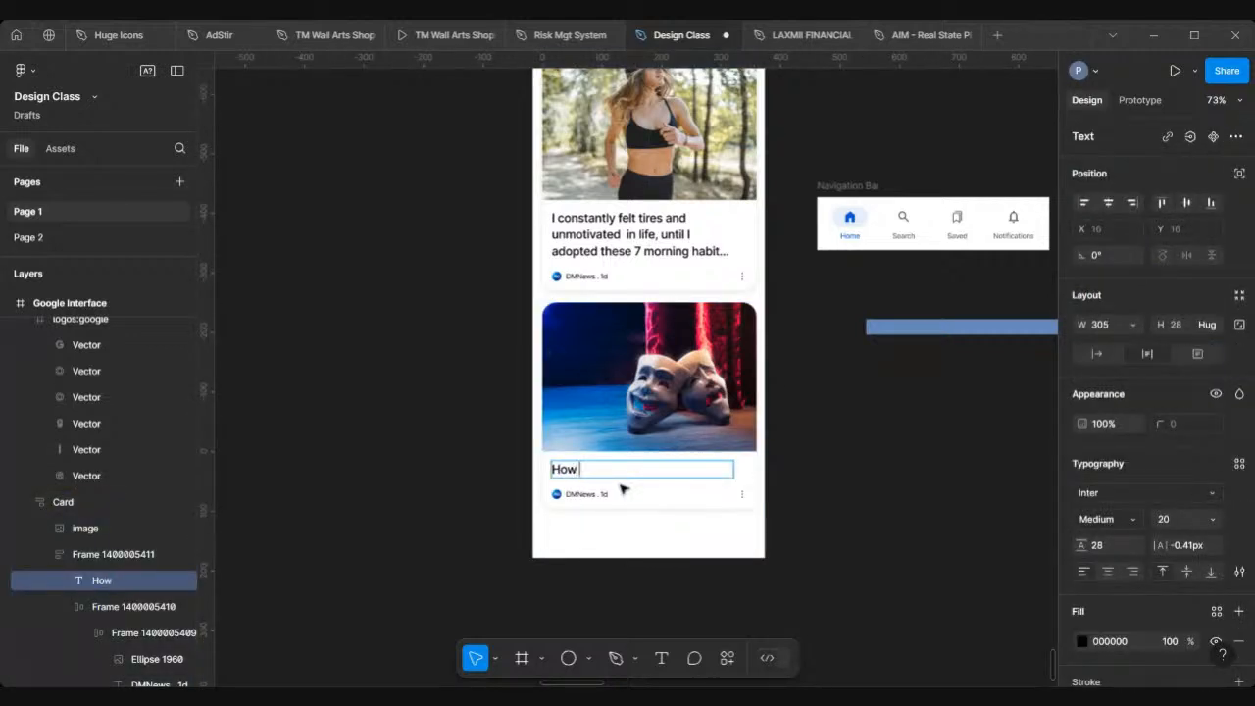
pyautogui.write('to shut down o')
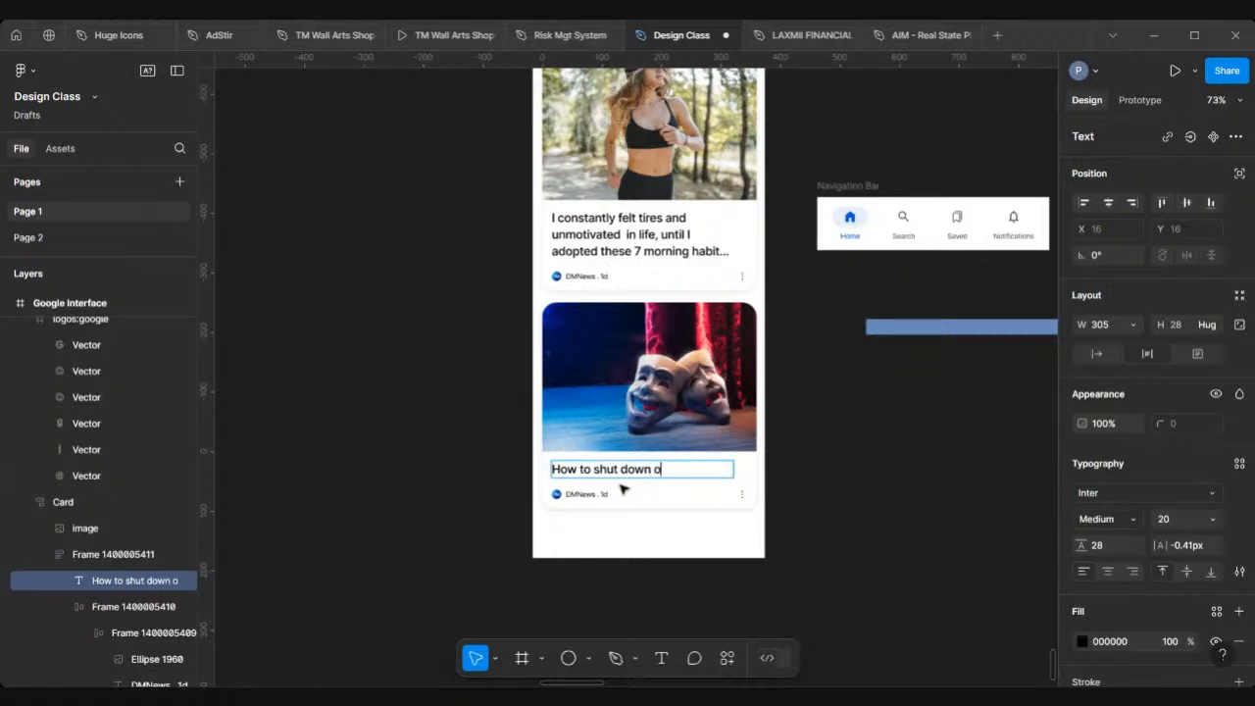
pyautogui.write('ffice dra')
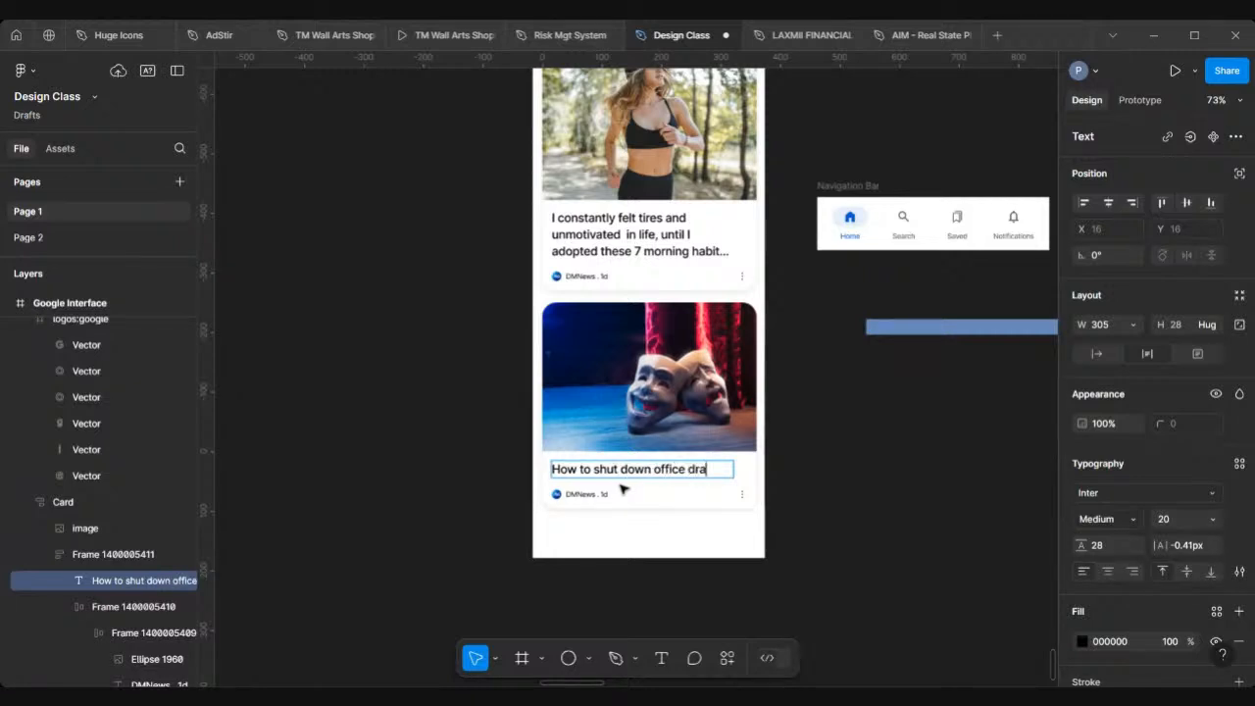
pyautogui.write('ma with')
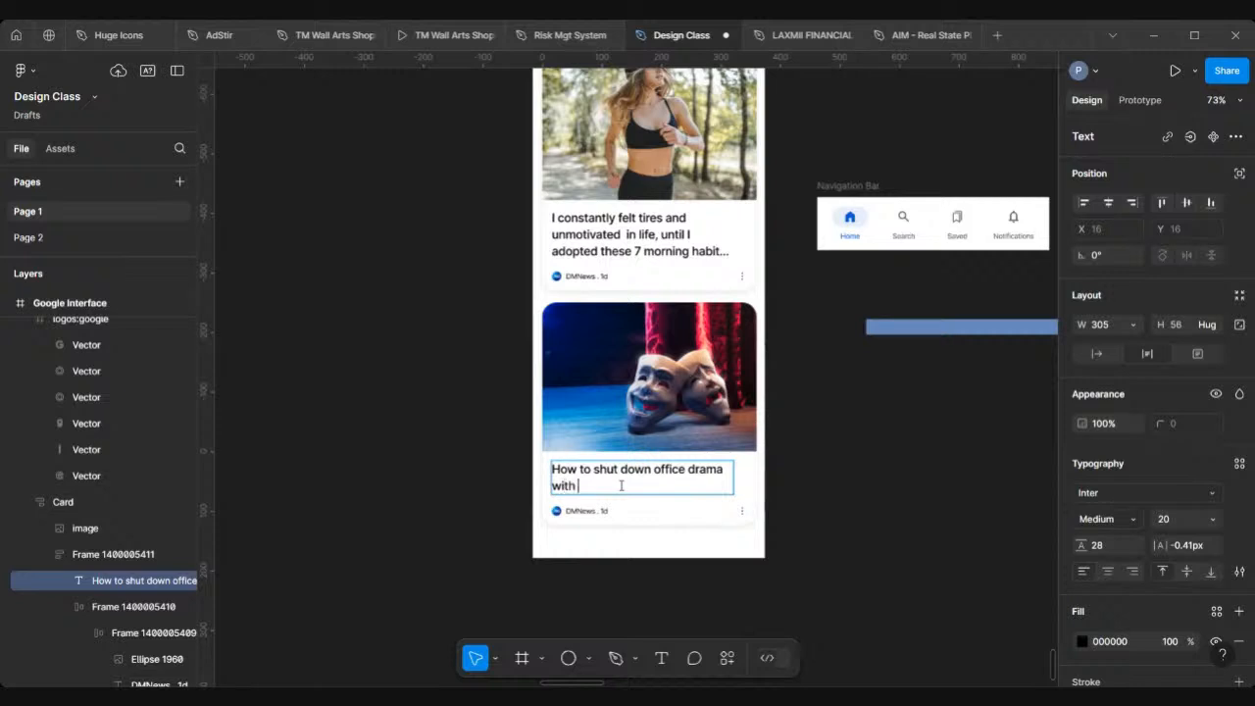
pyautogui.write(' four simple words')
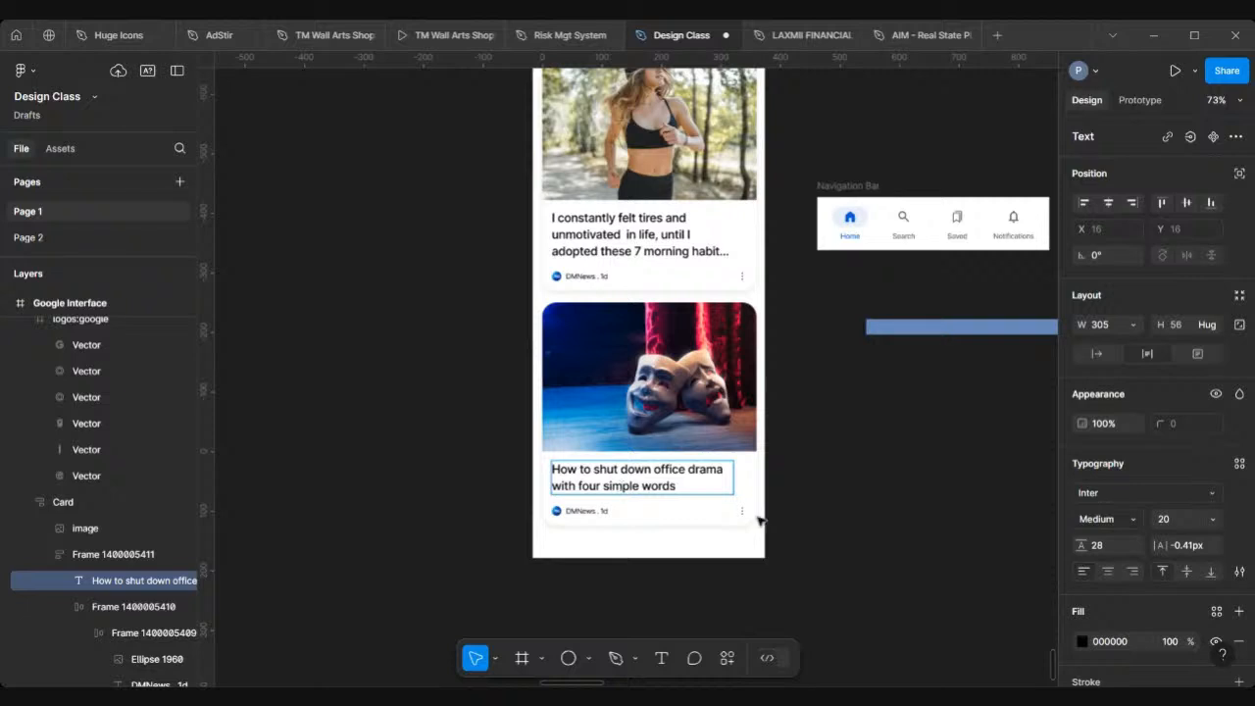
pyautogui.press('Escape')
pyautogui.click(864, 534)
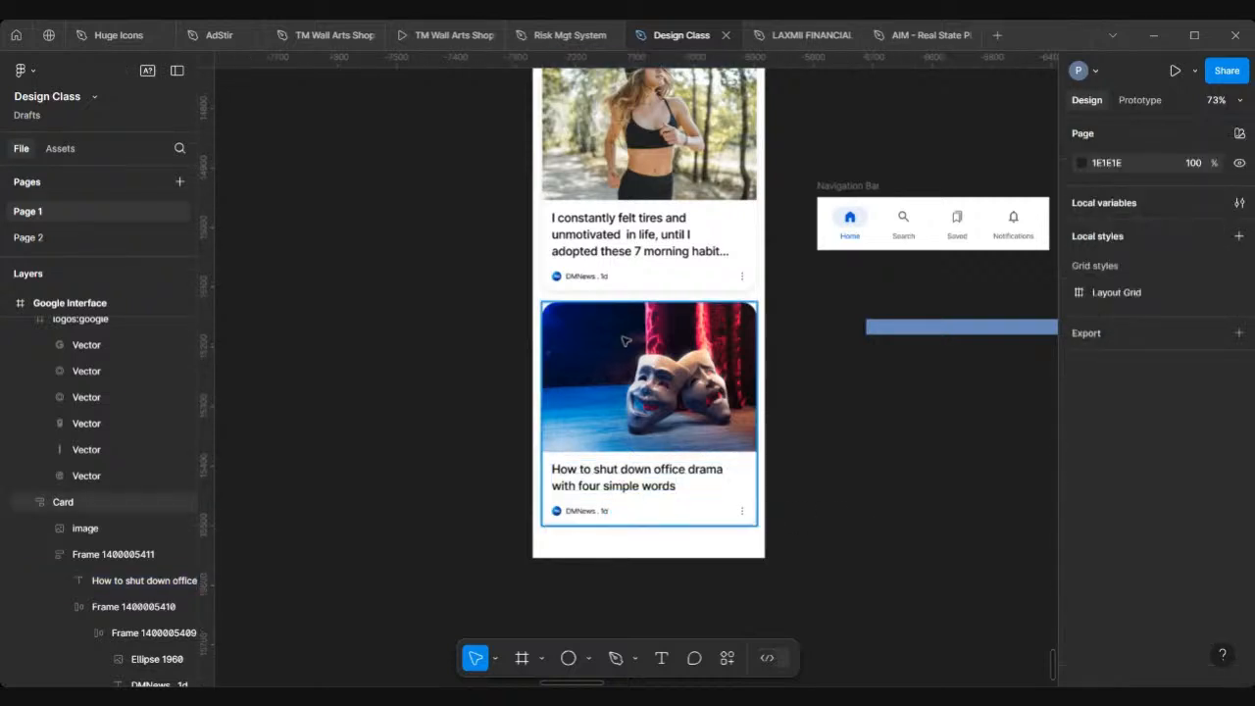
# Step: Extend the Google Interface frame's height to 2049
pyautogui.scroll(-5, 625, 340)
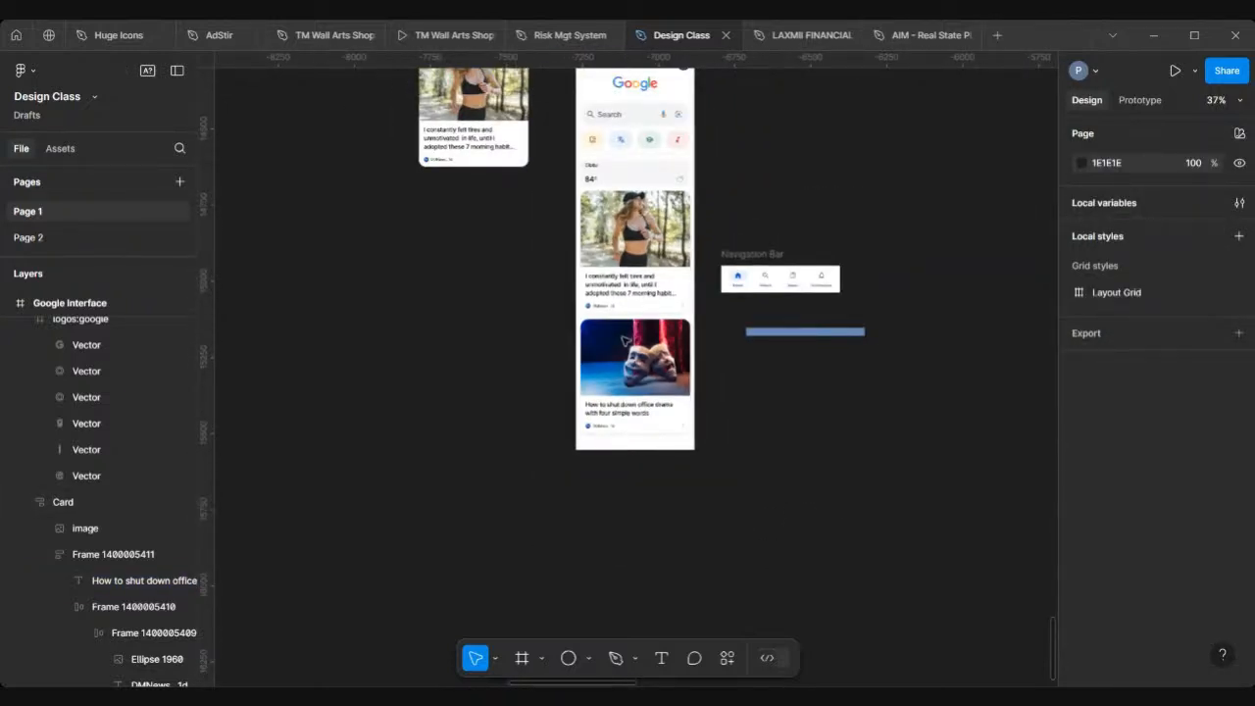
pyautogui.scroll(3, 618, 184)
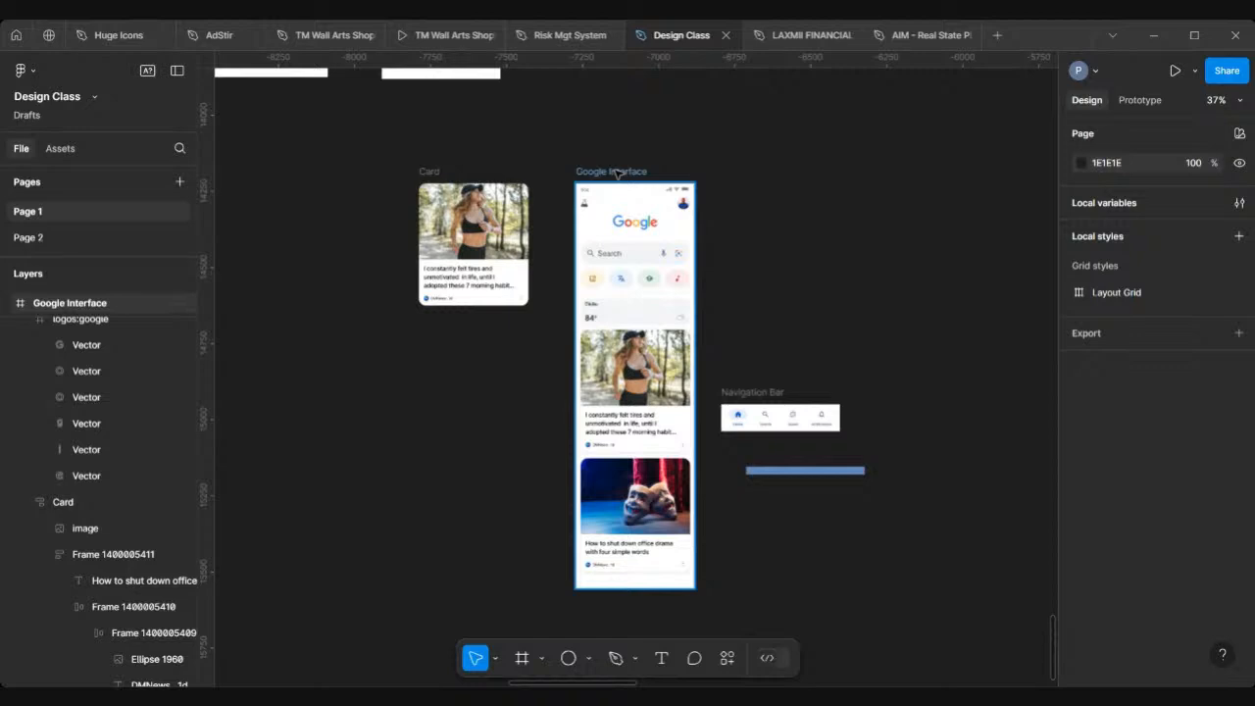
pyautogui.click(647, 418)
pyautogui.scroll(-1, 650, 313)
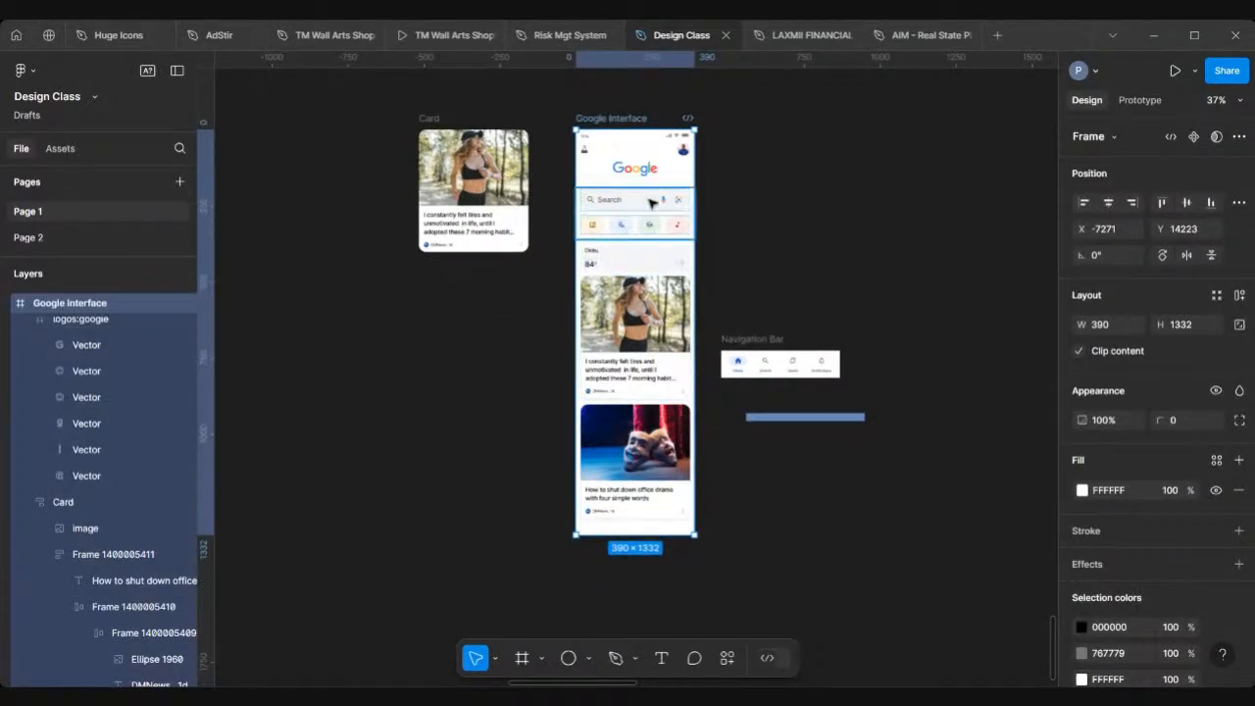
pyautogui.scroll(-3, 640, 407)
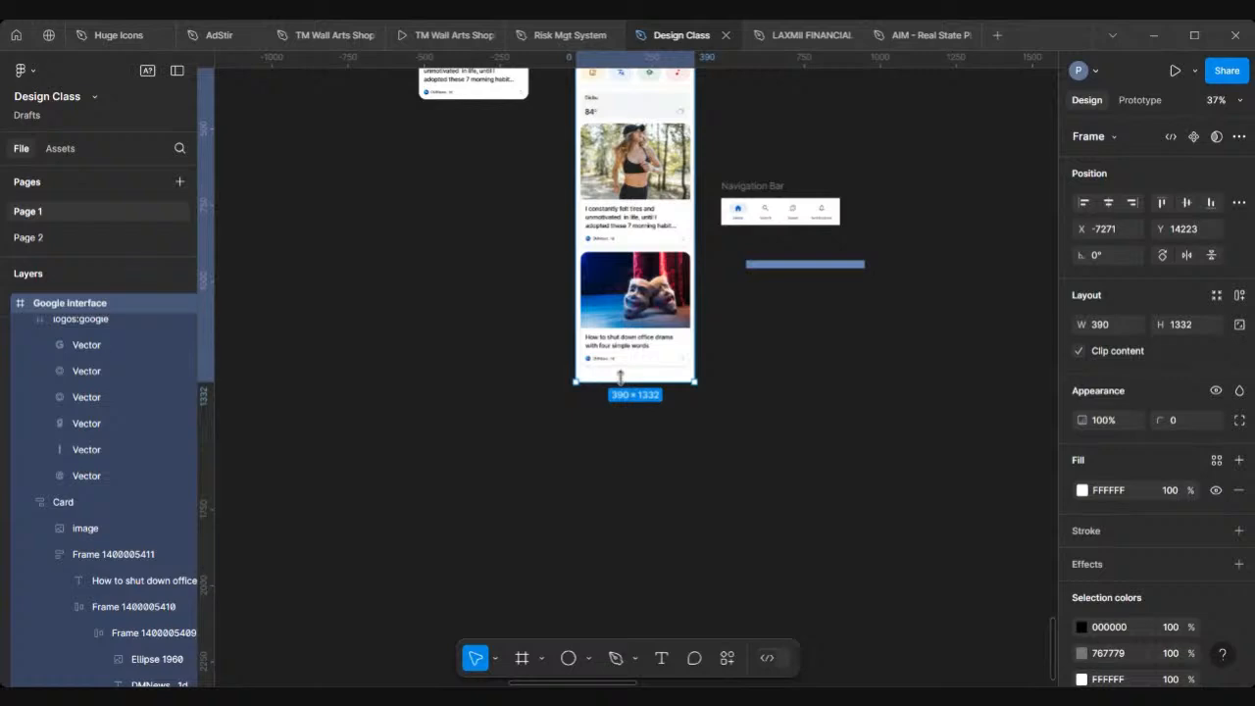
pyautogui.moveTo(620, 378); pyautogui.dragTo(628, 597)
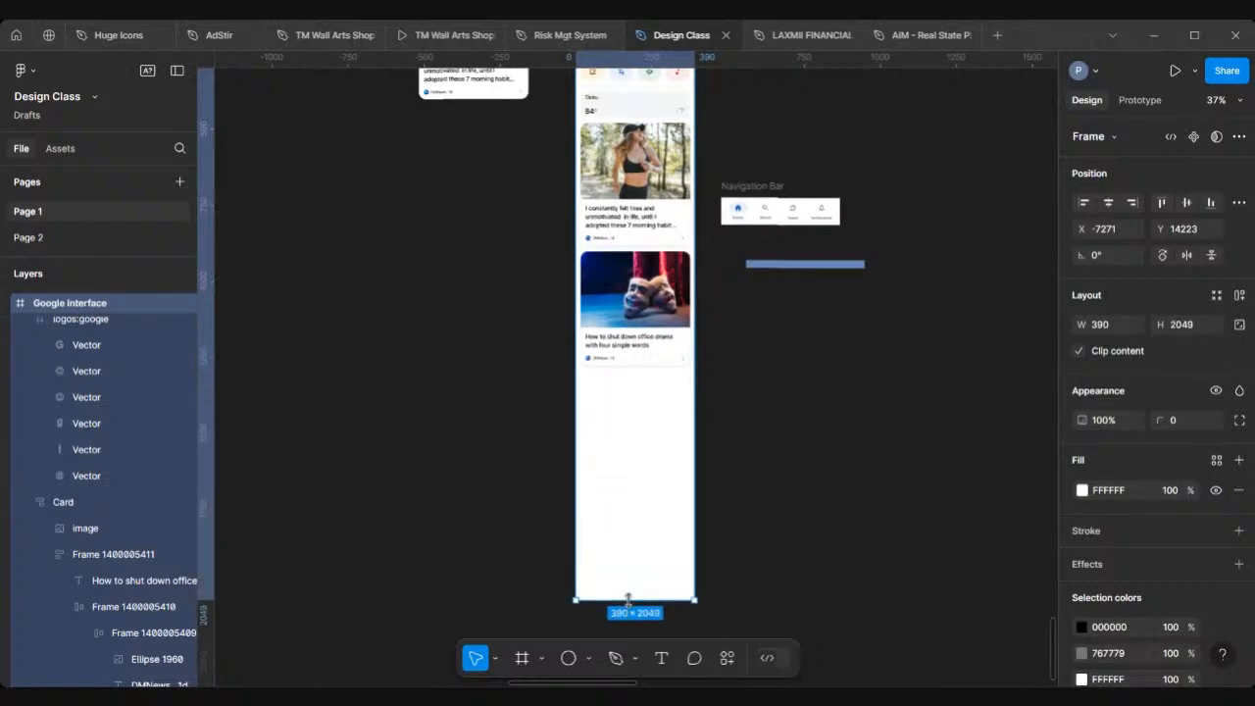
# Step: Duplicate the second feed card and place the copy directly below it
pyautogui.click(648, 336)
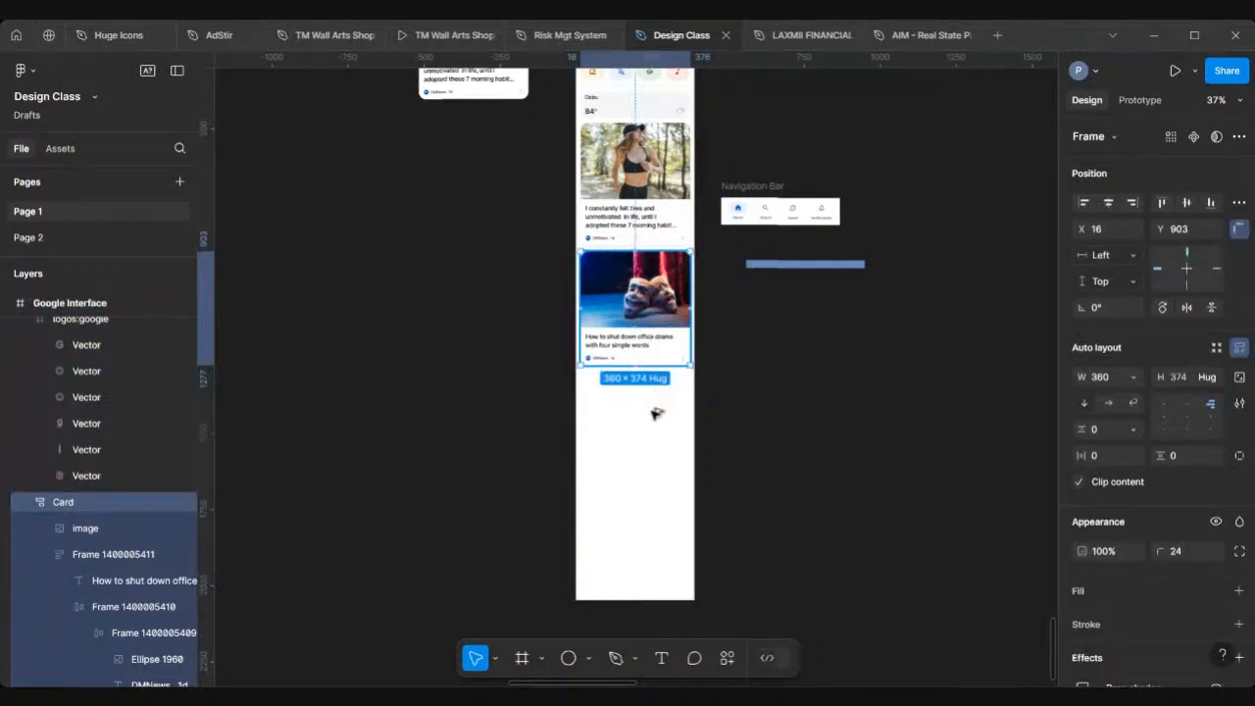
pyautogui.hotkey('ctrl', 'd')
pyautogui.moveTo(655, 446)
pyautogui.mouseDown()
pyautogui.moveTo(656, 461)
pyautogui.moveTo(653, 448)
pyautogui.mouseUp()
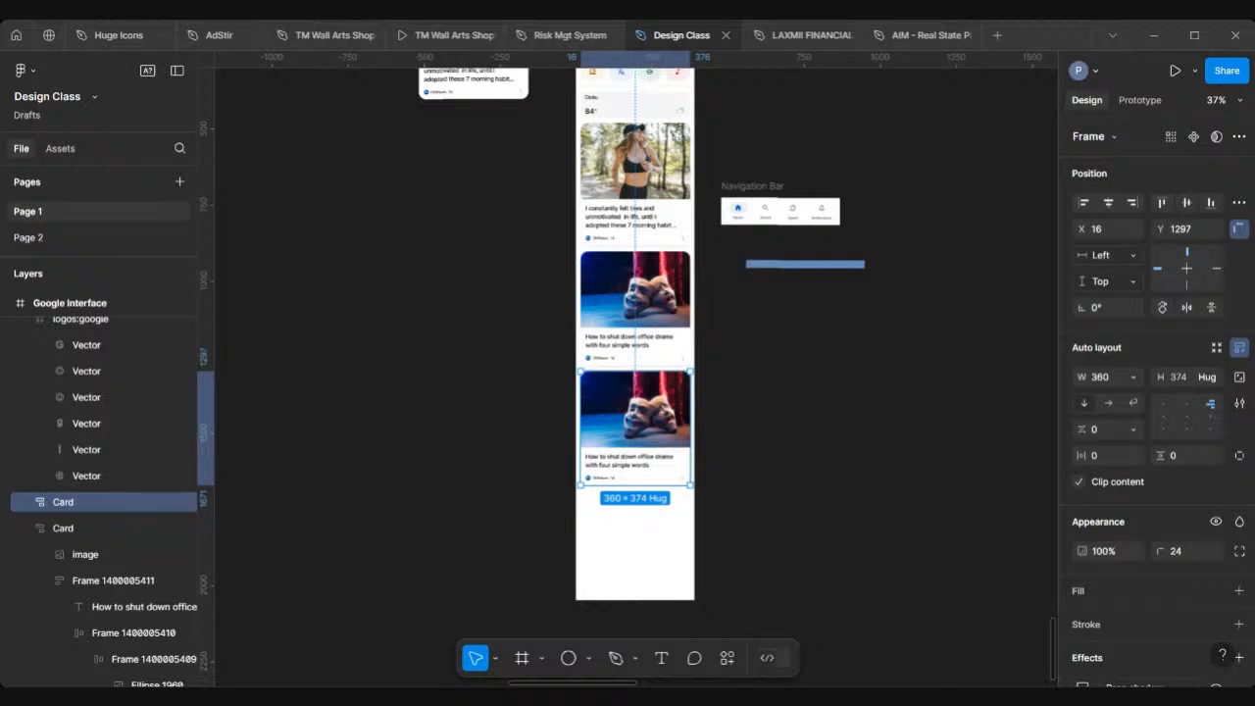
# Step: Replace the third card's image with the pasted photo of a man holding a phone
pyautogui.scroll(3, 588, 430)
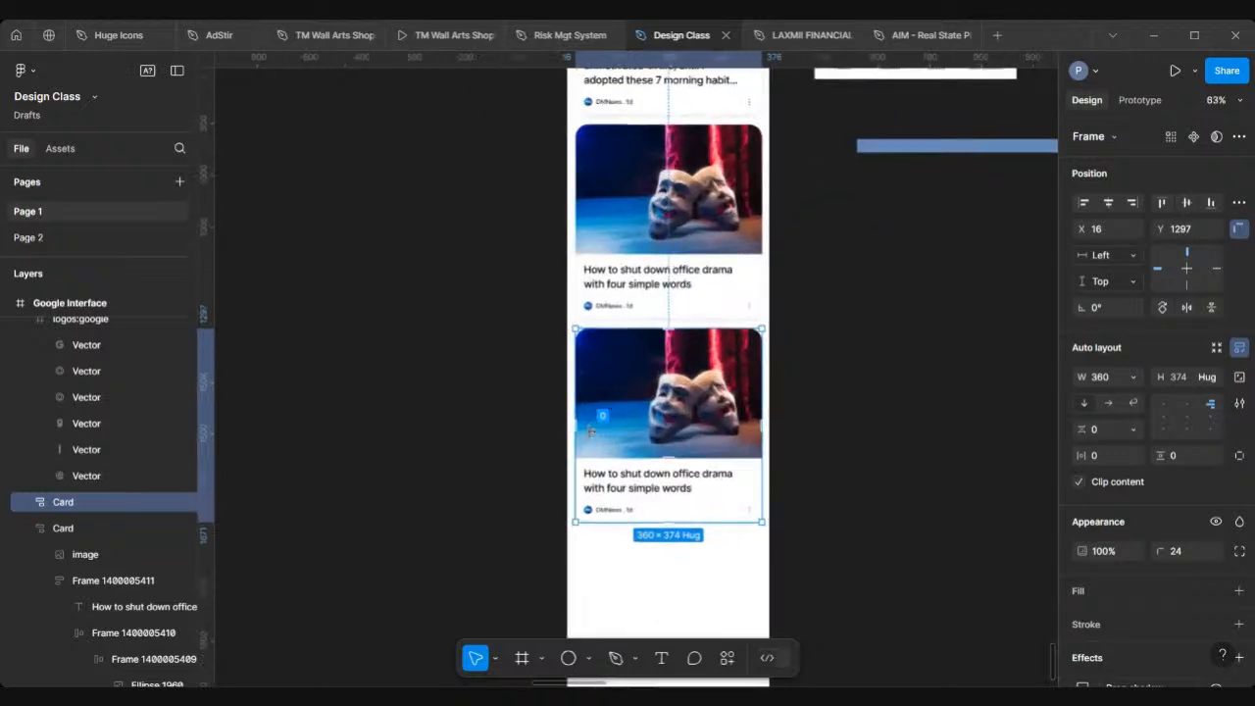
pyautogui.doubleClick(671, 424)
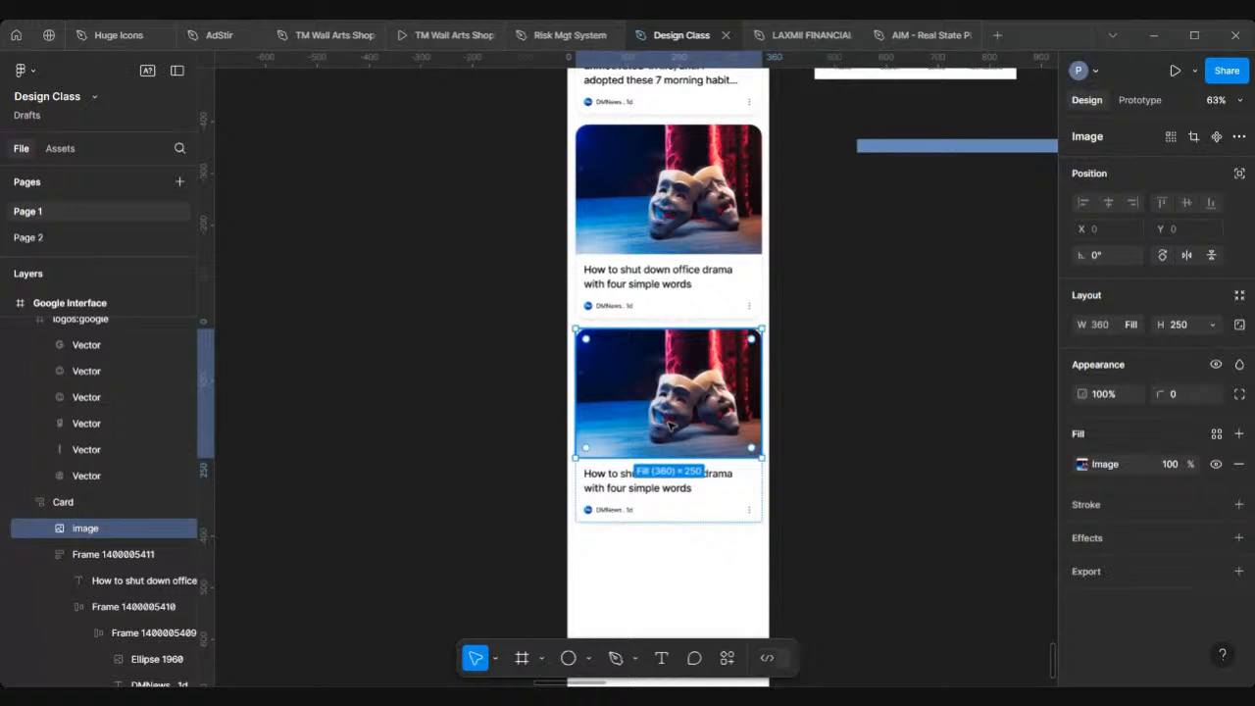
pyautogui.scroll(2, 670, 424)
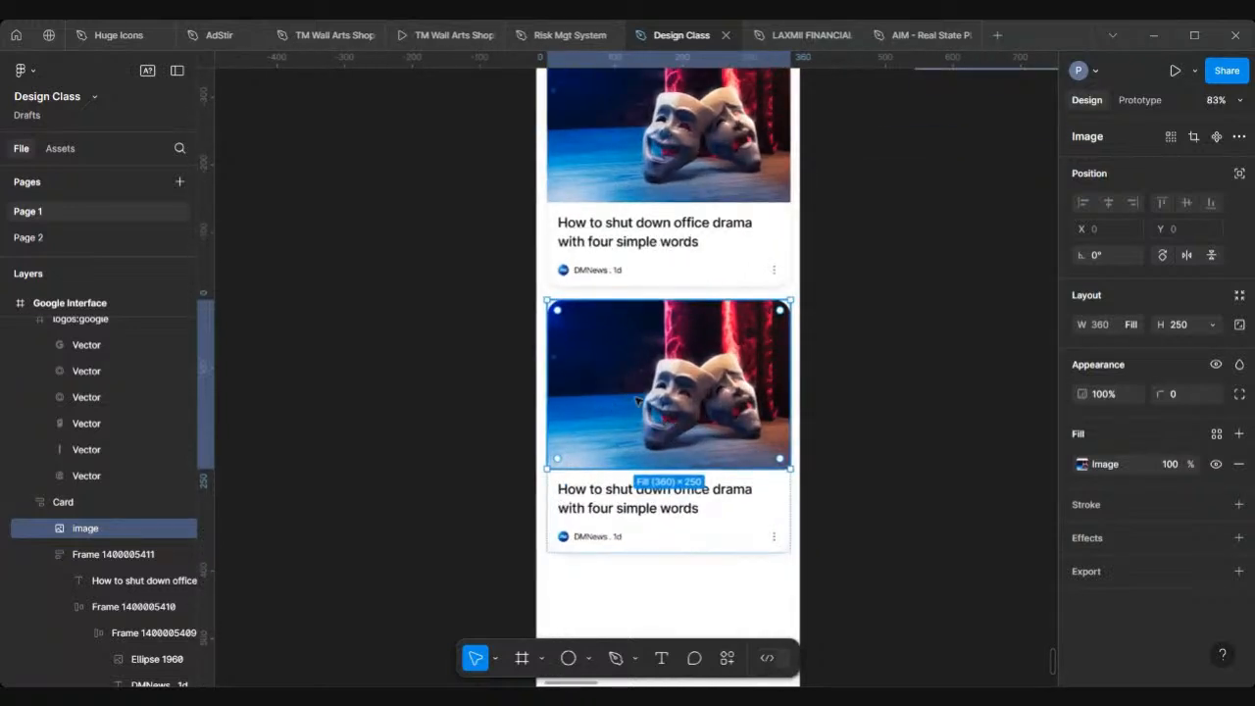
pyautogui.rightClick(637, 400)
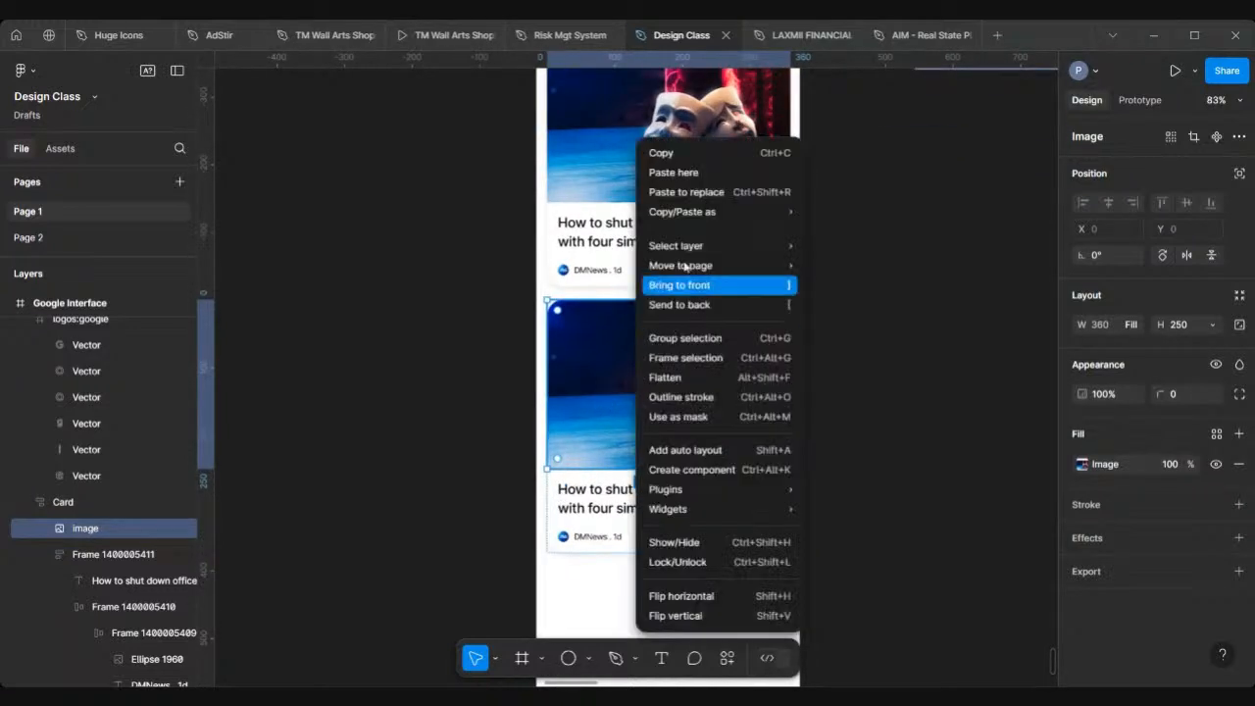
pyautogui.click(689, 175)
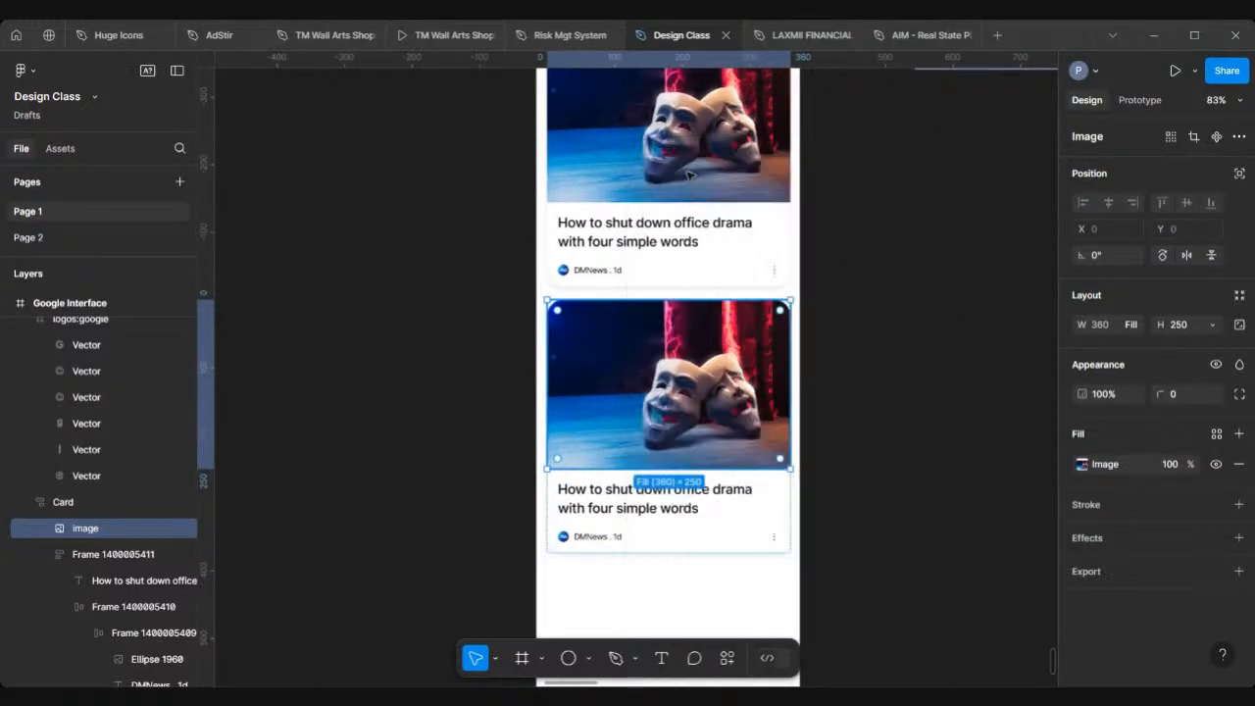
pyautogui.click(423, 402)
# Step: Review the stacked feed cards and overall layout of the Google Interface frame
pyautogui.scroll(-3, 424, 402)
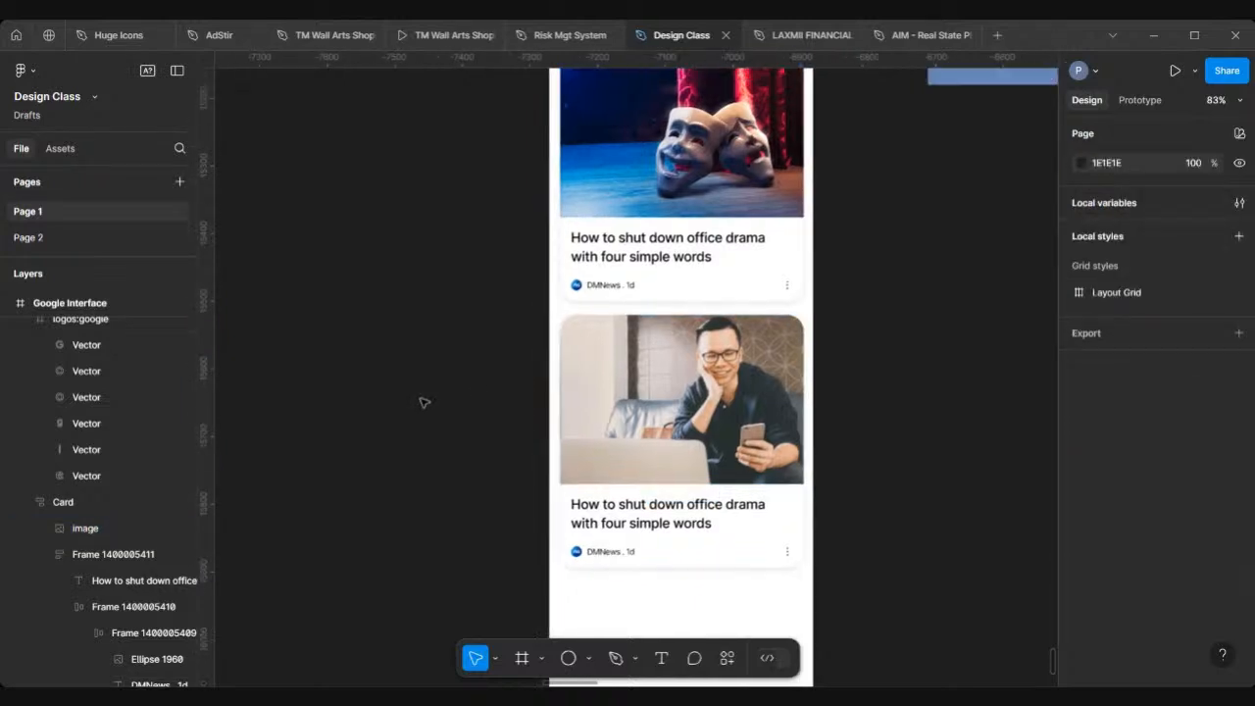
pyautogui.scroll(1, 588, 461)
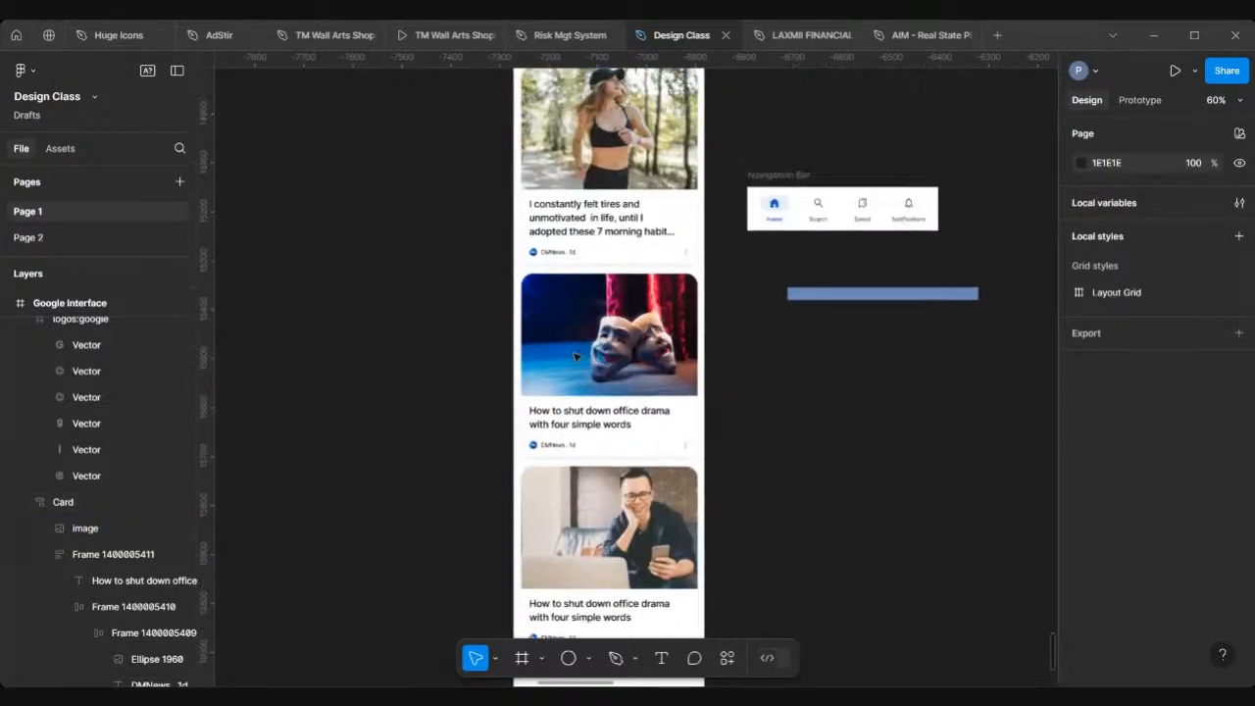
pyautogui.scroll(2, 590, 517)
pyautogui.scroll(1, 590, 518)
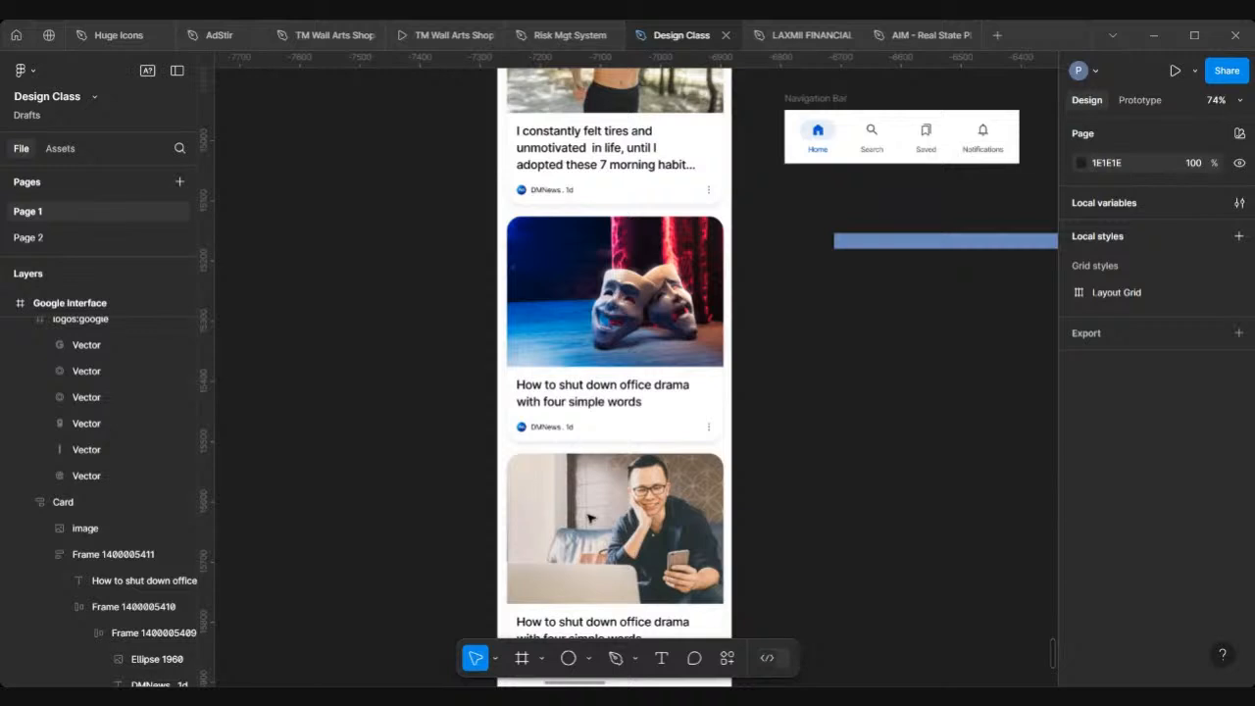
pyautogui.click(589, 518)
pyautogui.click(589, 517)
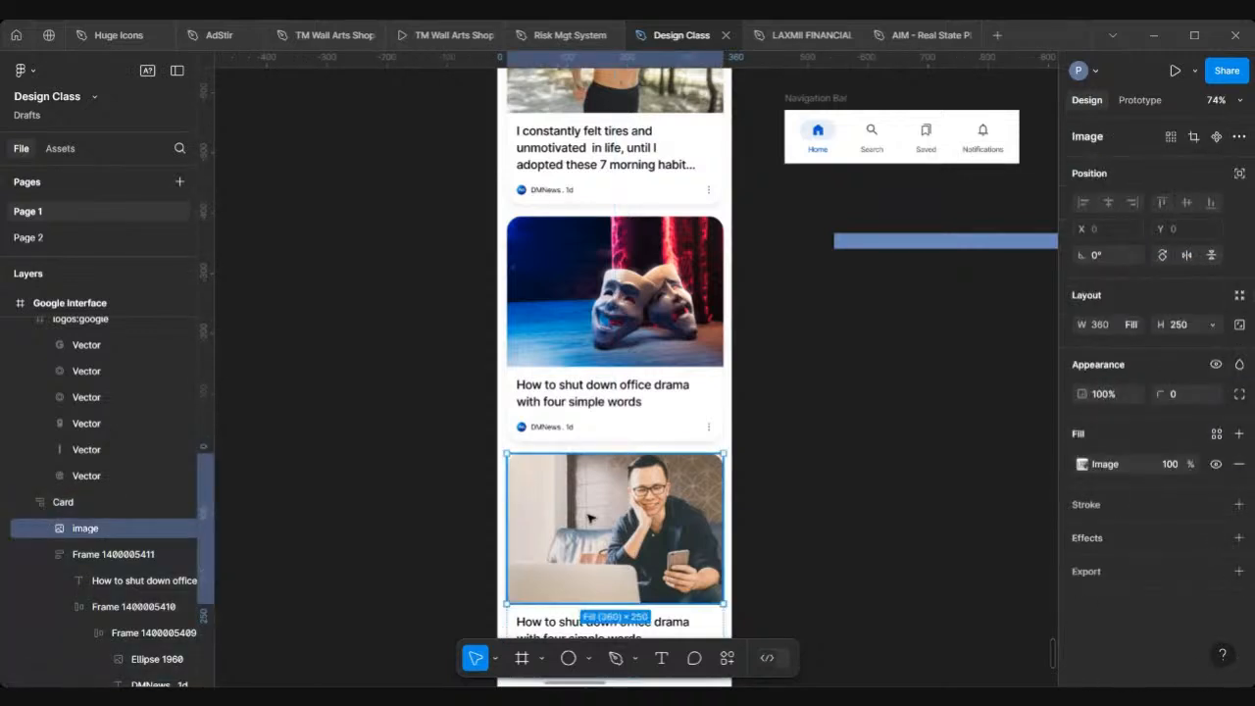
pyautogui.click(465, 477)
pyautogui.scroll(-3, 465, 476)
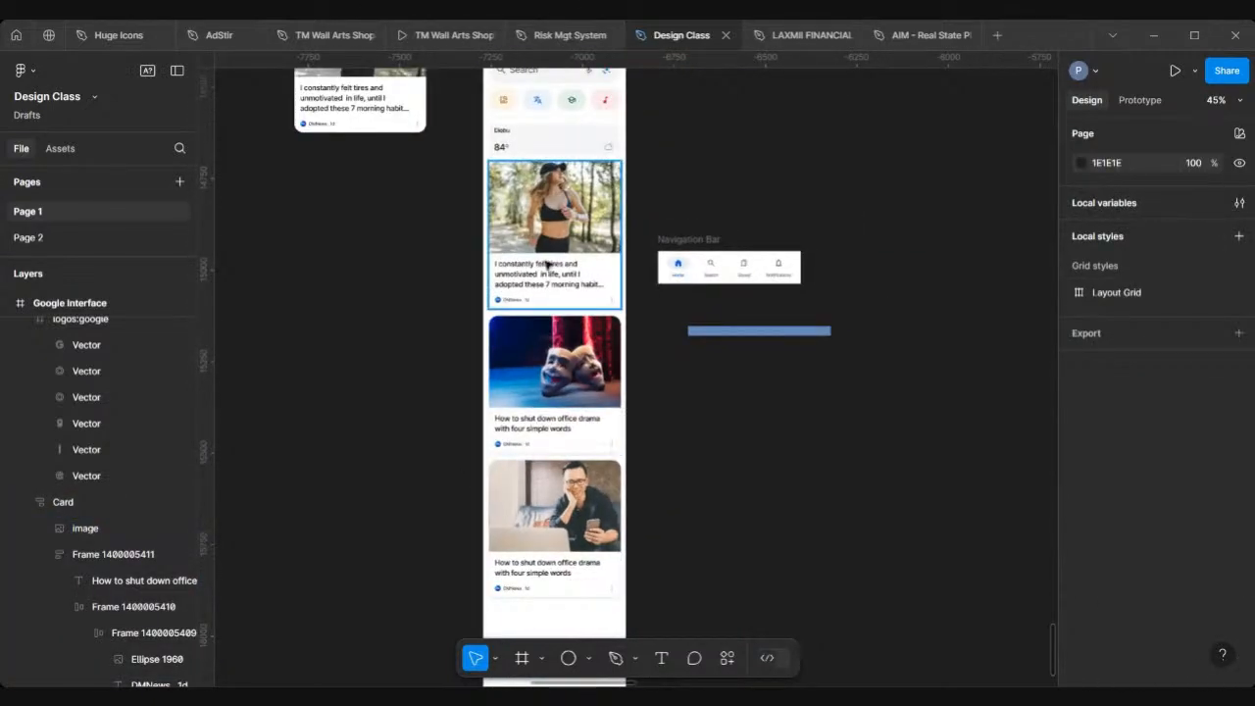
pyautogui.scroll(1, 569, 173)
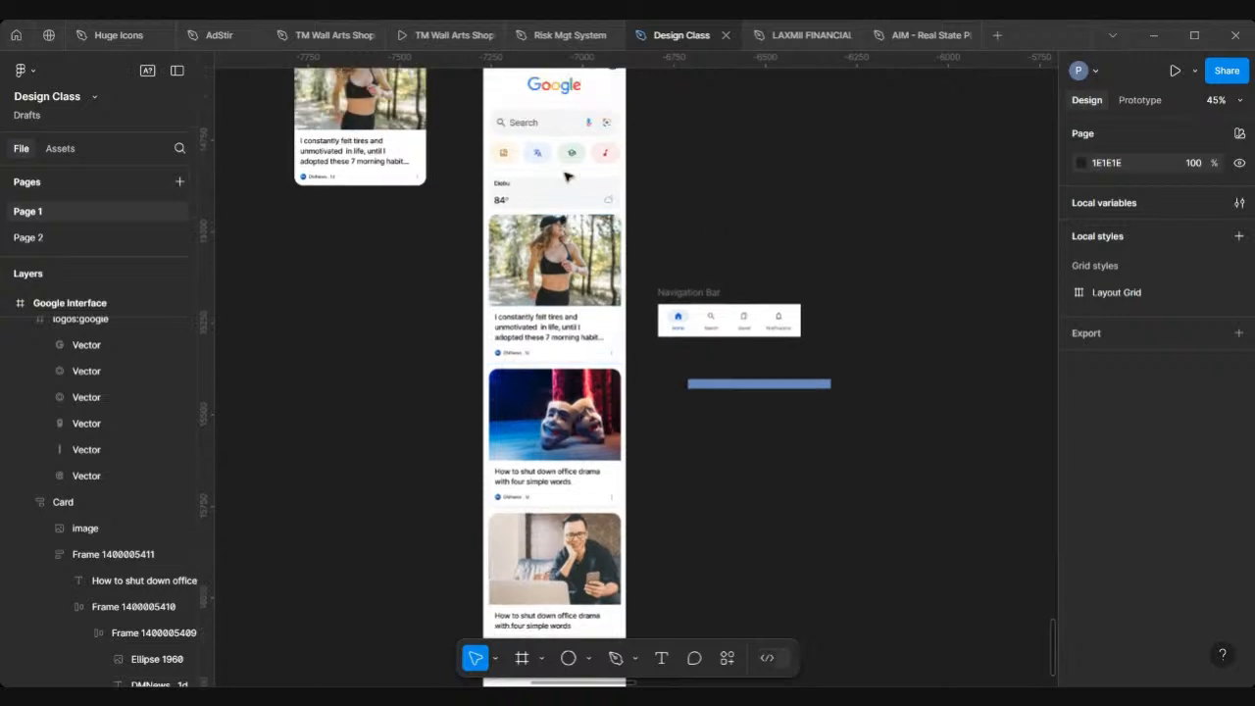
pyautogui.scroll(-3, 569, 174)
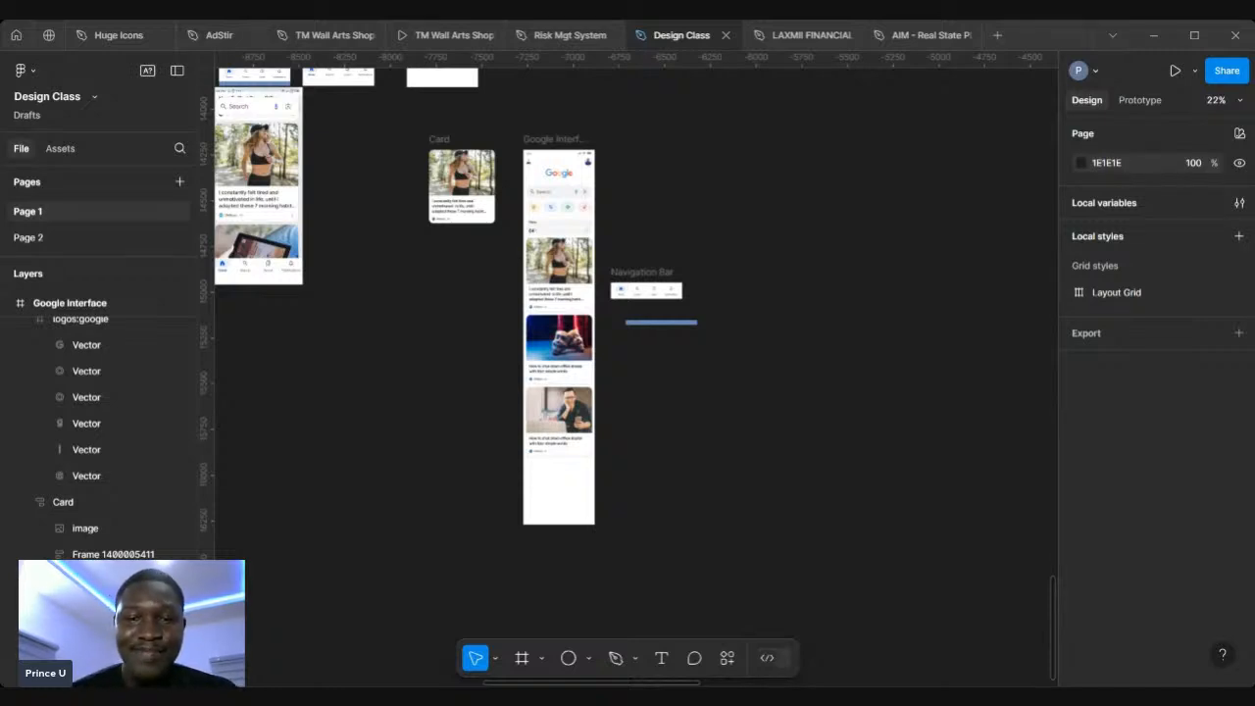
pyautogui.scroll(1, 544, 375)
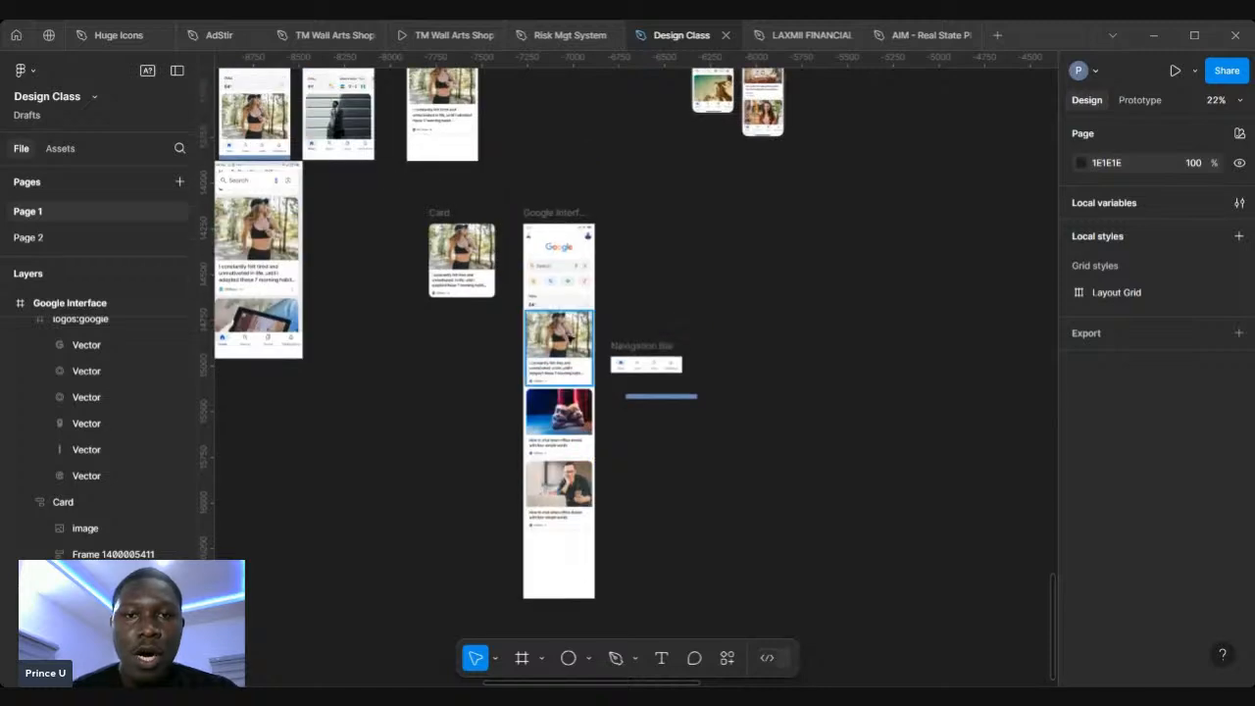
pyautogui.scroll(2, 565, 349)
pyautogui.scroll(5, 568, 309)
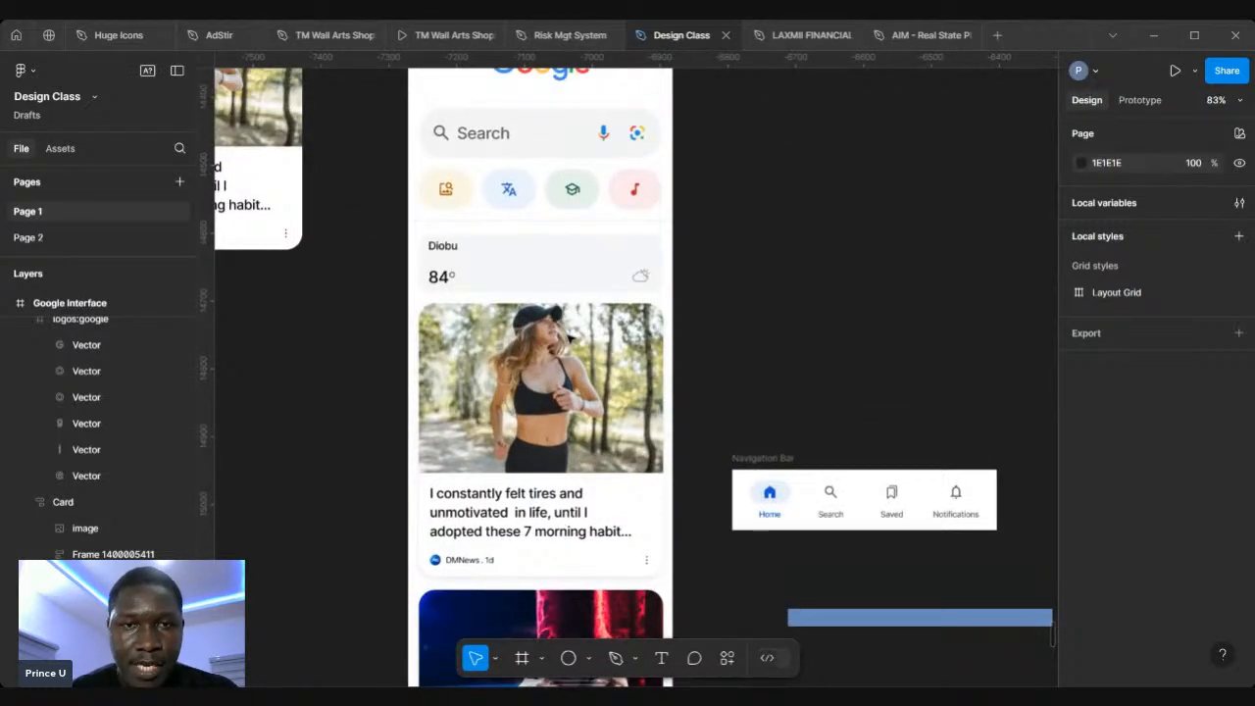
pyautogui.scroll(3, 566, 335)
pyautogui.scroll(1, 564, 336)
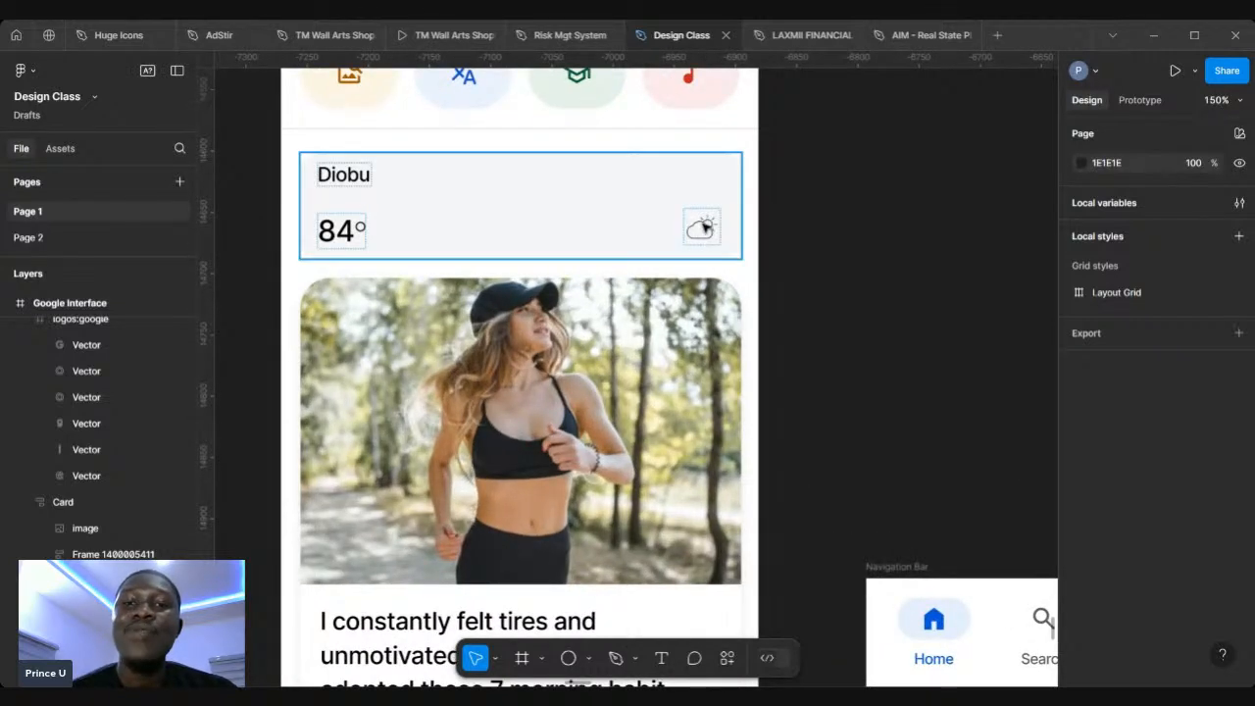
# Step: Reposition the absolutely positioned weather icon to the weather card's right side, at about X 317, Y 45
pyautogui.click(704, 225)
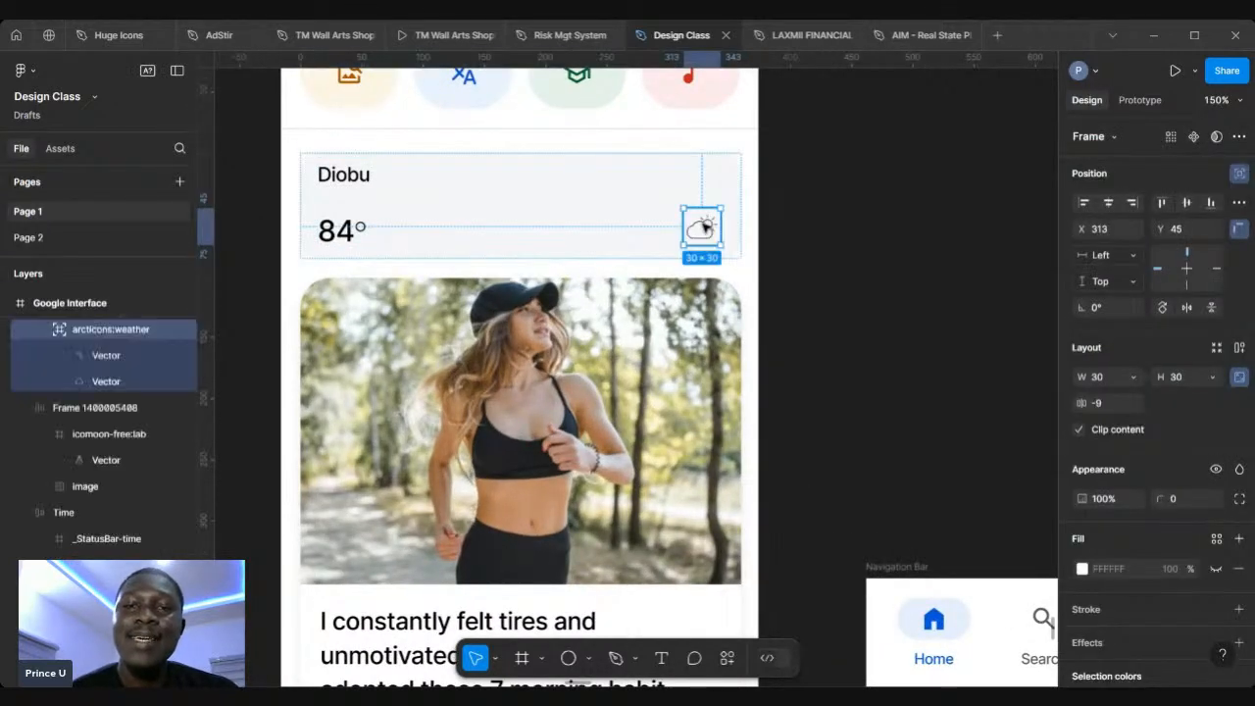
pyautogui.click(1238, 173)
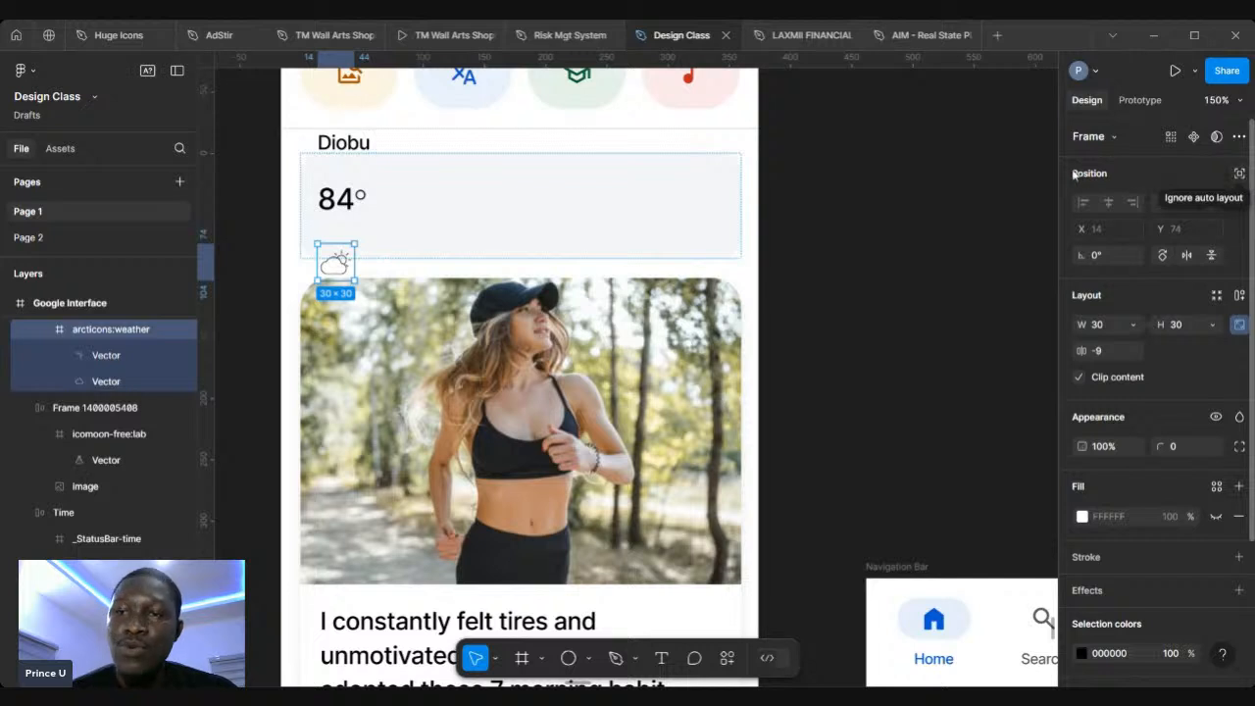
pyautogui.click(1238, 173)
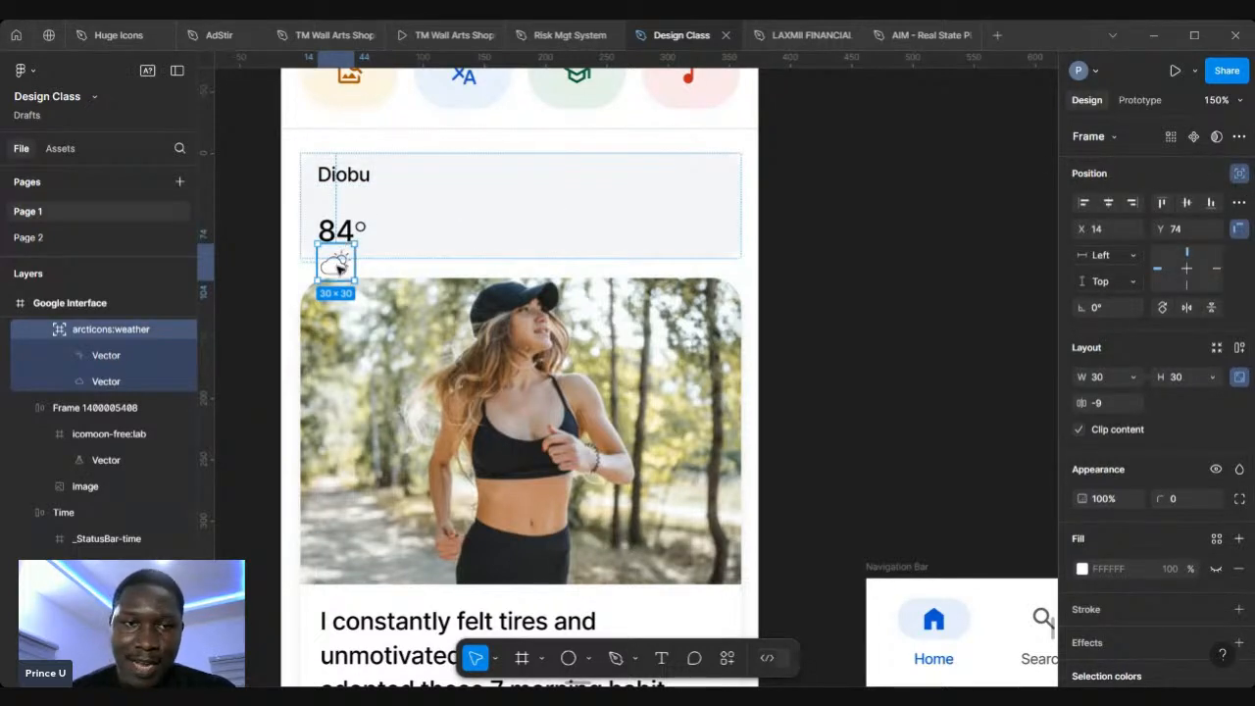
pyautogui.moveTo(339, 266); pyautogui.dragTo(711, 235)
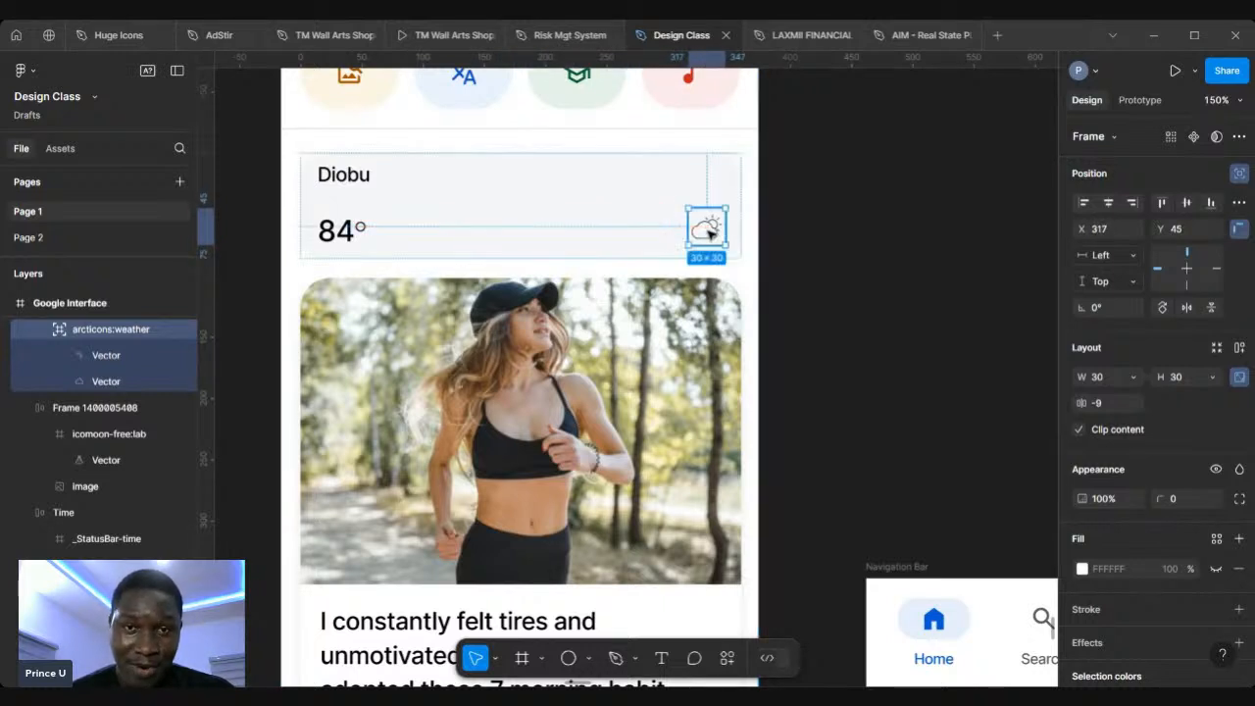
pyautogui.click(852, 258)
# Step: Select the search bar row near the top of the Google Interface frame
pyautogui.scroll(-3, 851, 257)
pyautogui.scroll(-5, 852, 258)
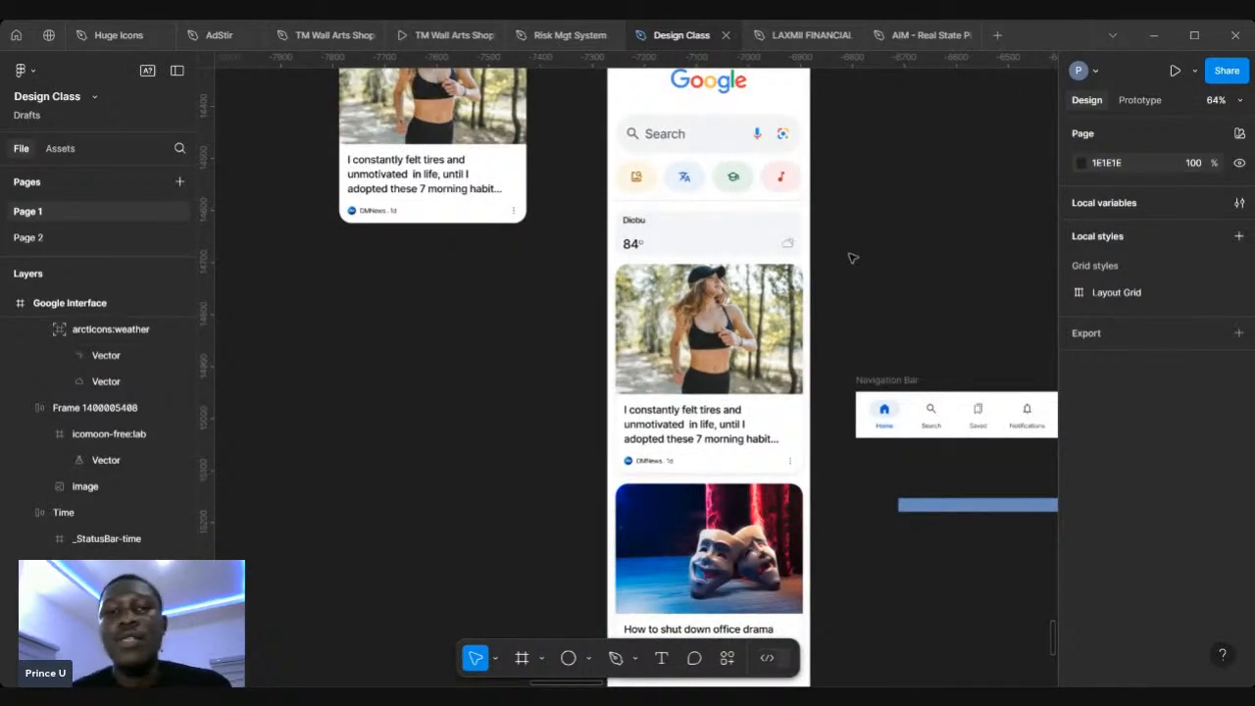
pyautogui.hscroll(3, 851, 258)
pyautogui.scroll(-3, 563, 244)
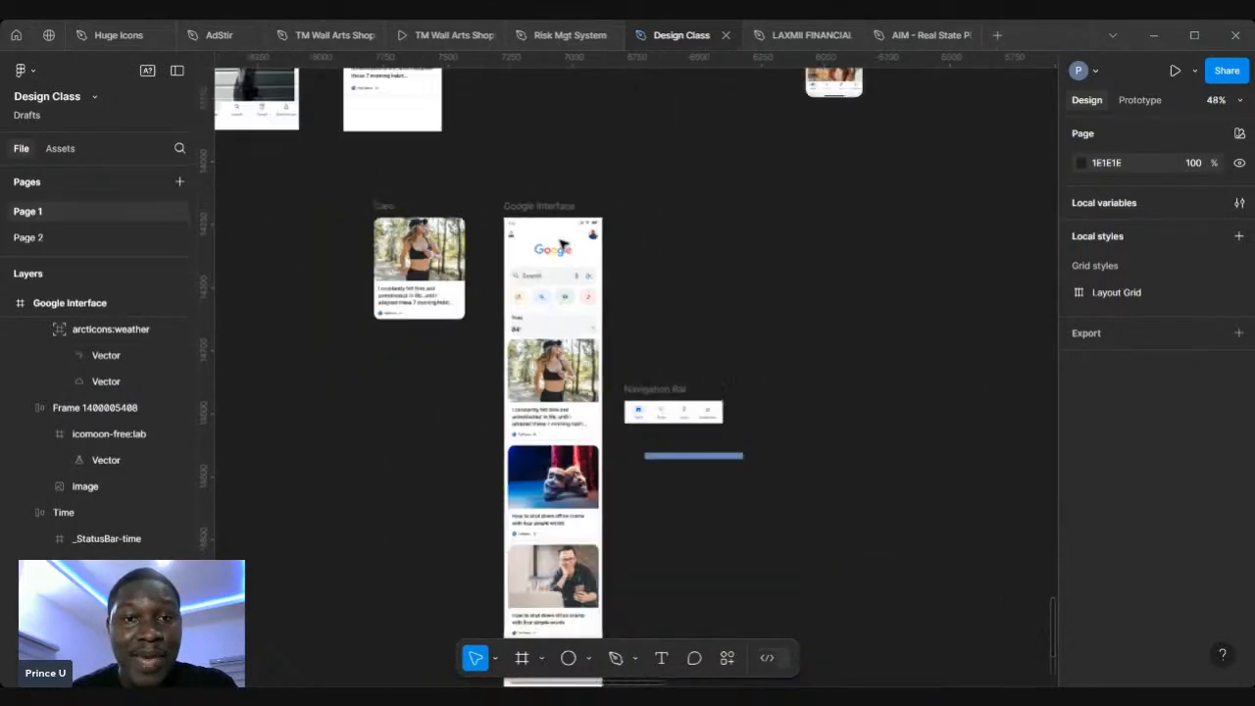
pyautogui.scroll(-3, 563, 244)
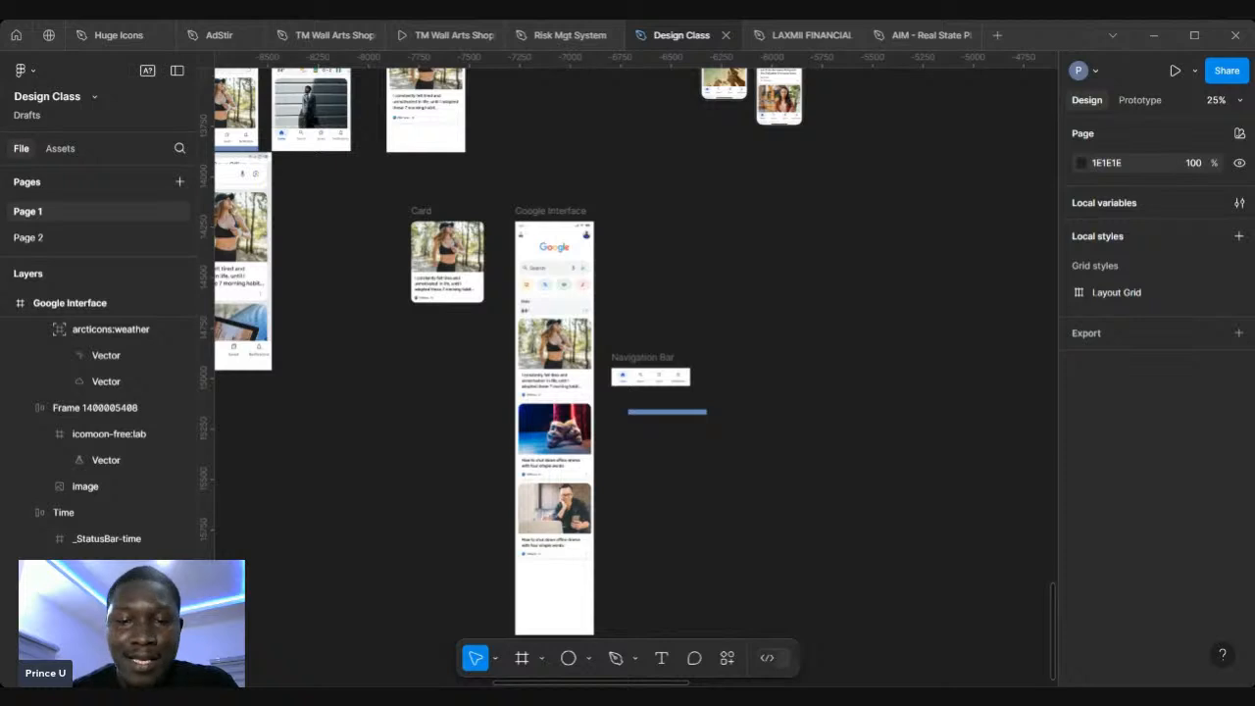
pyautogui.click(560, 236)
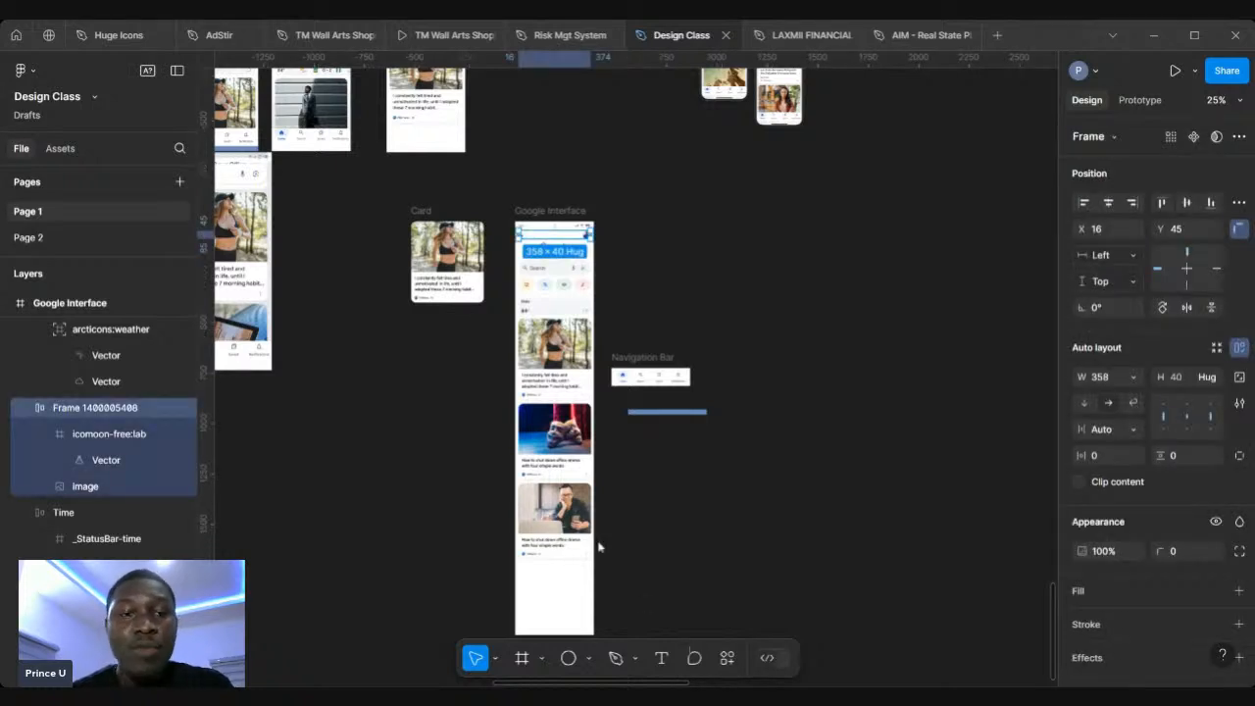